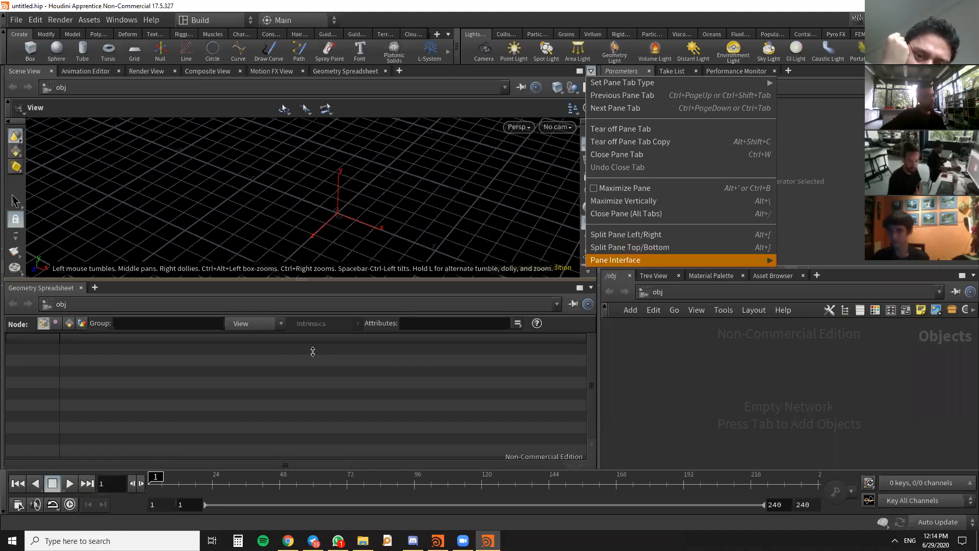
pyautogui.click(132, 350)
pyautogui.click(95, 289)
pyautogui.moveTo(112, 312)
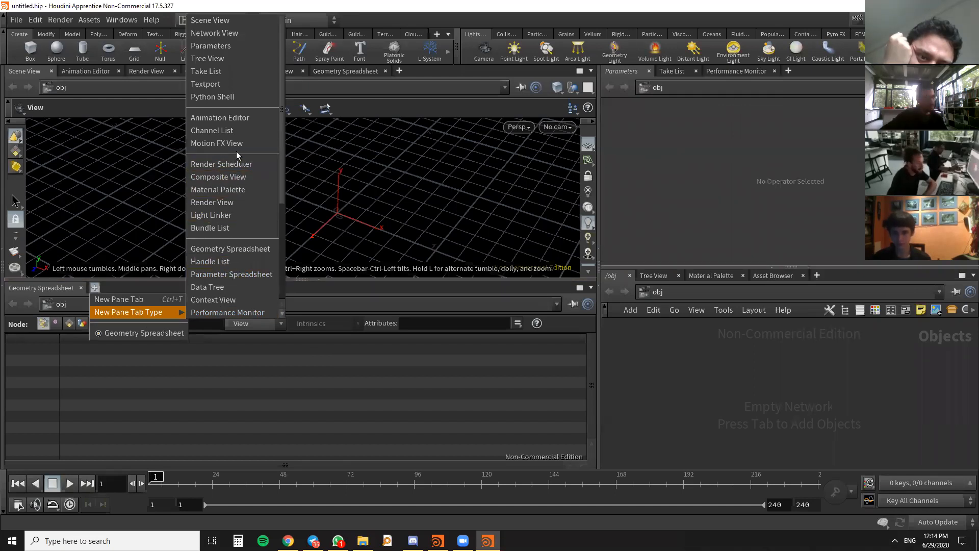
pyautogui.click(161, 393)
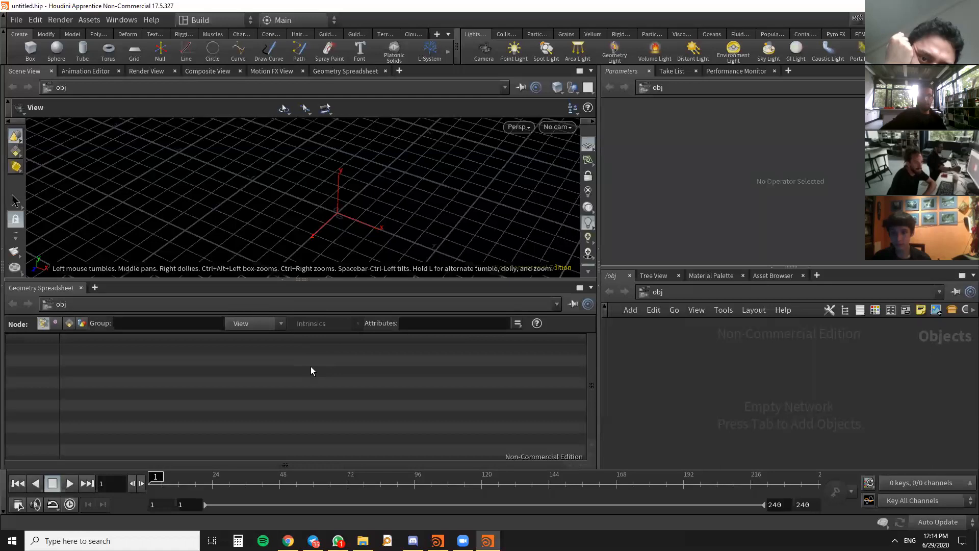
pyautogui.moveTo(236, 221); pyautogui.dragTo(112, 99)
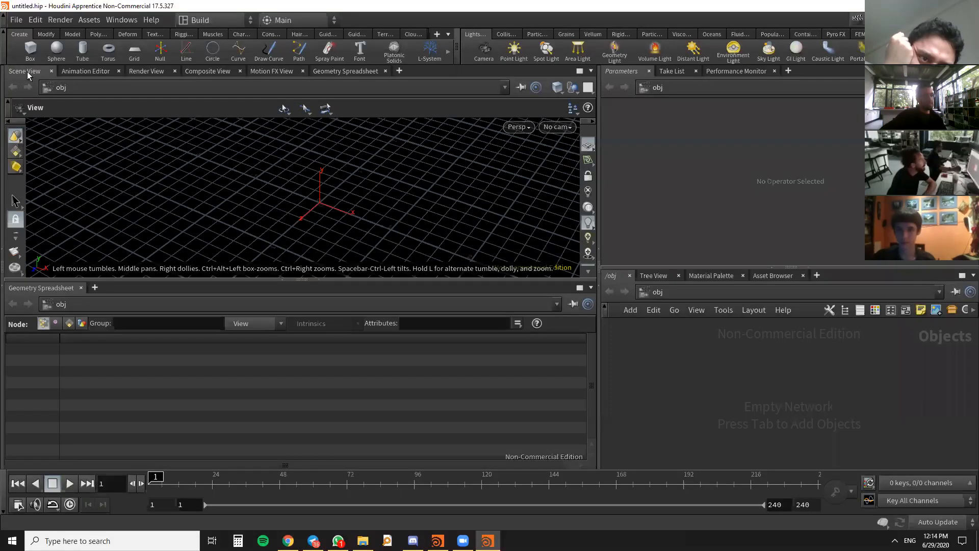
# - Close the Animation Editor, Composite View, Motion FX View and upper Geometry Spreadsheet panes, and return to the Scene View
pyautogui.click(84, 73)
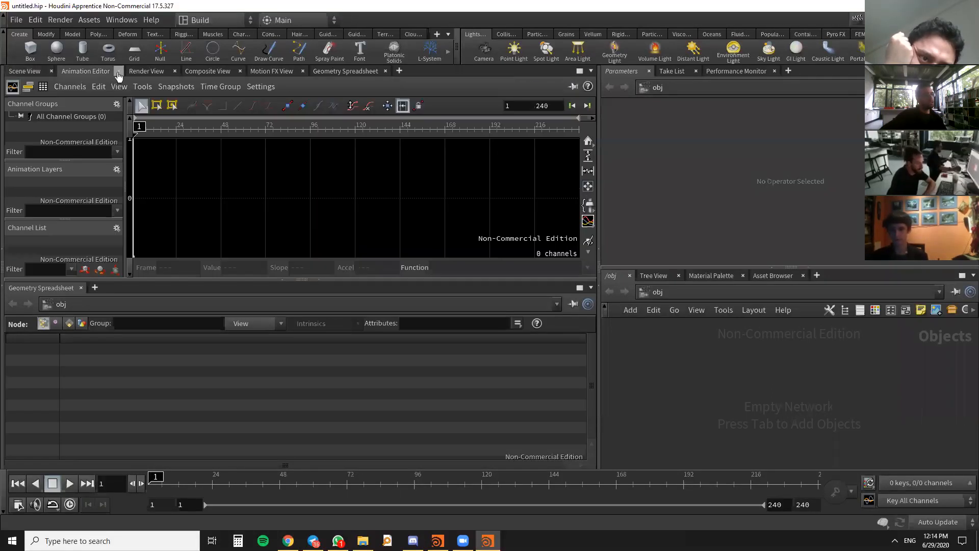
pyautogui.click(118, 72)
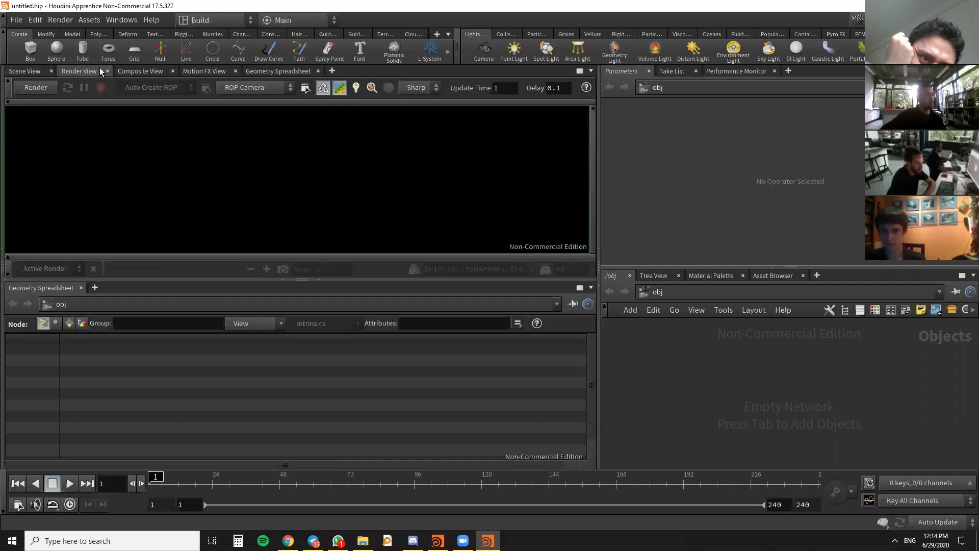
pyautogui.click(138, 72)
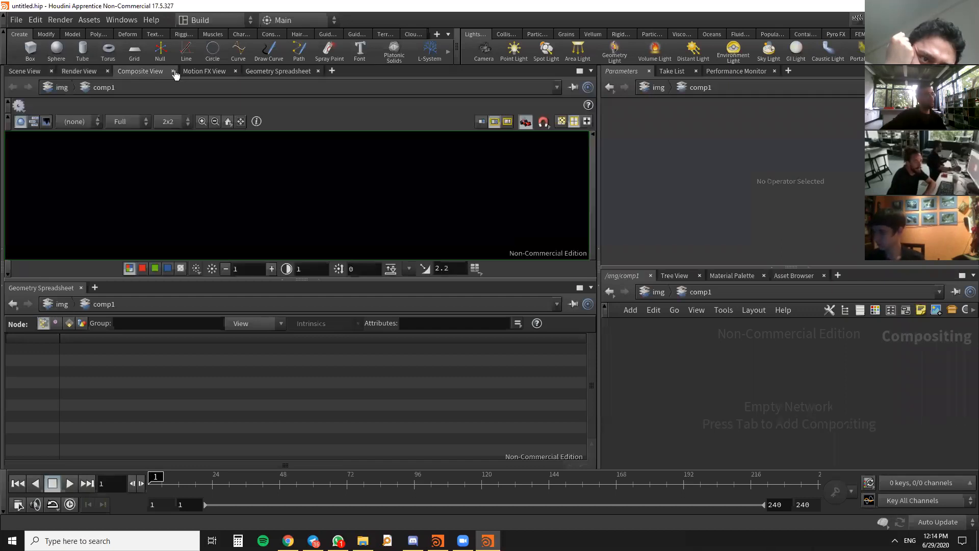
pyautogui.click(173, 71)
pyautogui.click(172, 72)
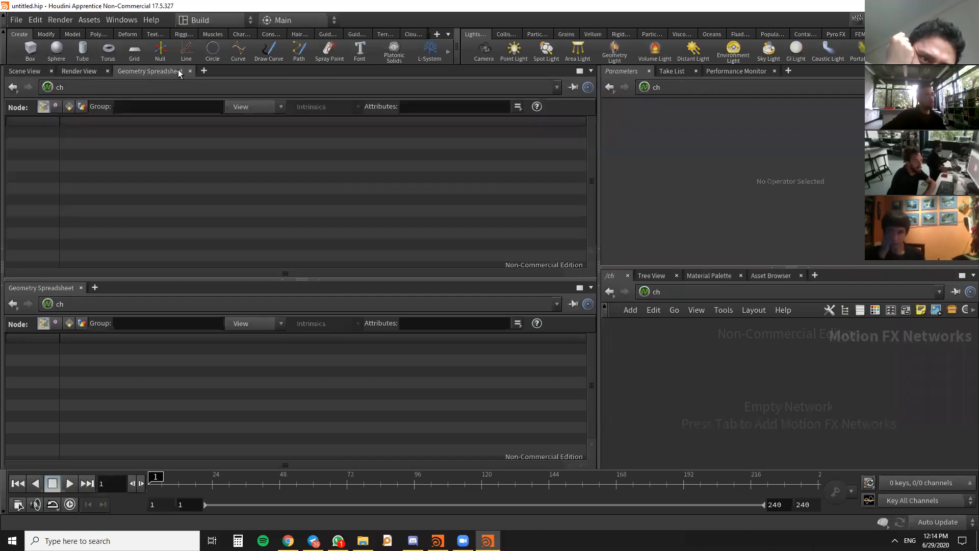
pyautogui.click(190, 71)
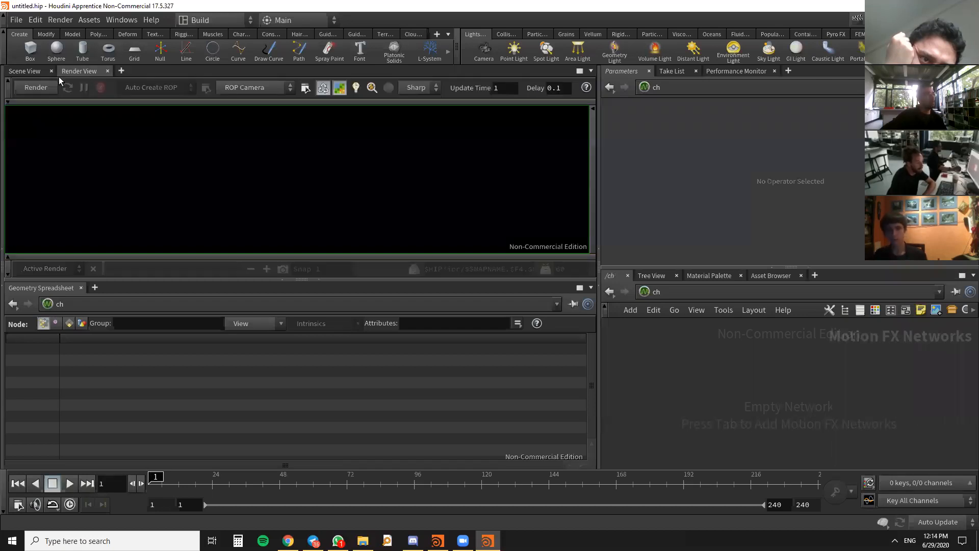
pyautogui.click(31, 72)
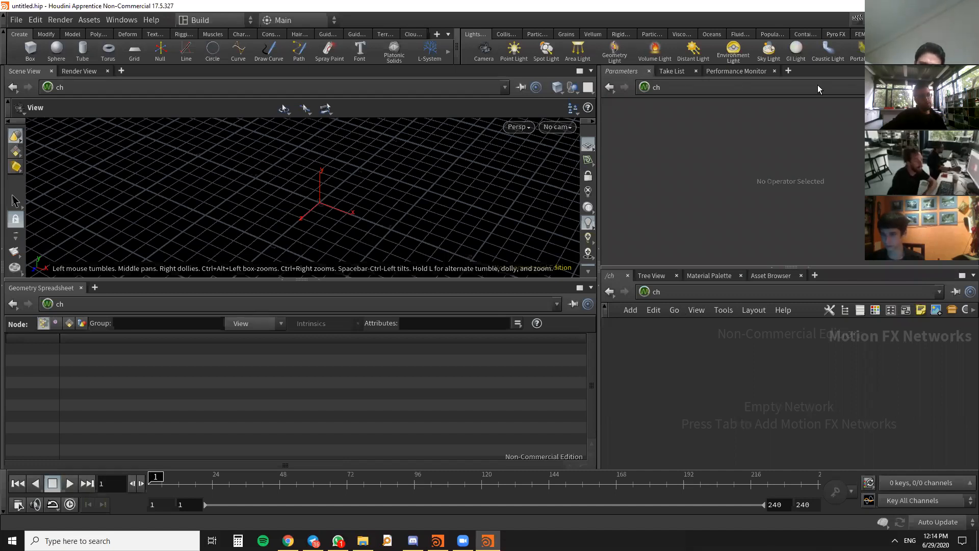
# - Close the Parameters, Take List and Performance Monitor panes so the network editor fills their space
pyautogui.click(649, 71)
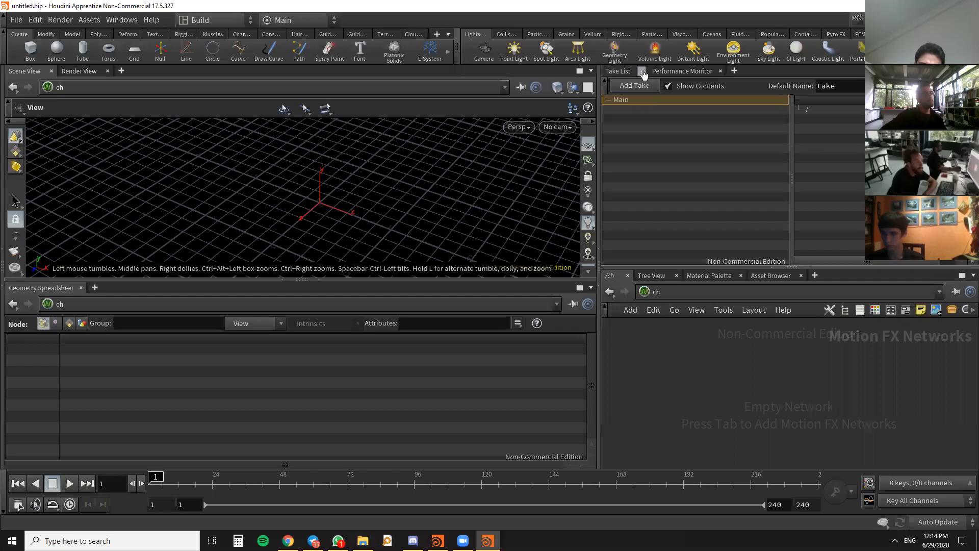
pyautogui.click(648, 71)
pyautogui.click(674, 71)
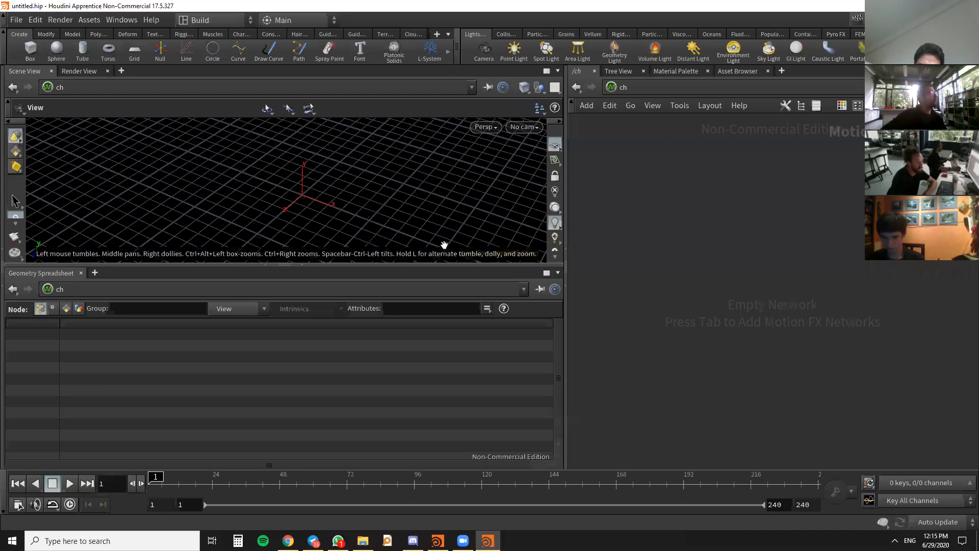
# - Save the current desktop layout as a new desktop named hicy
pyautogui.click(250, 20)
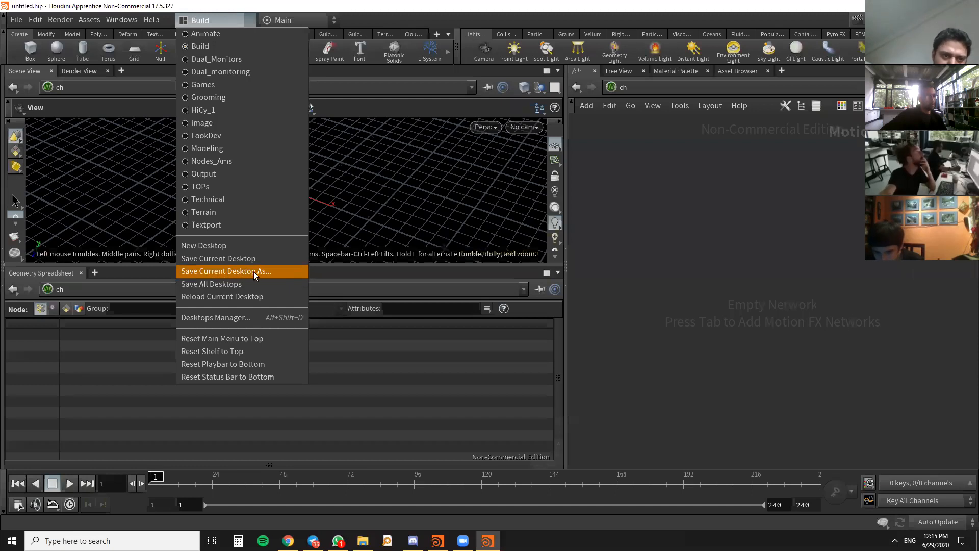
pyautogui.click(228, 16)
pyautogui.click(232, 21)
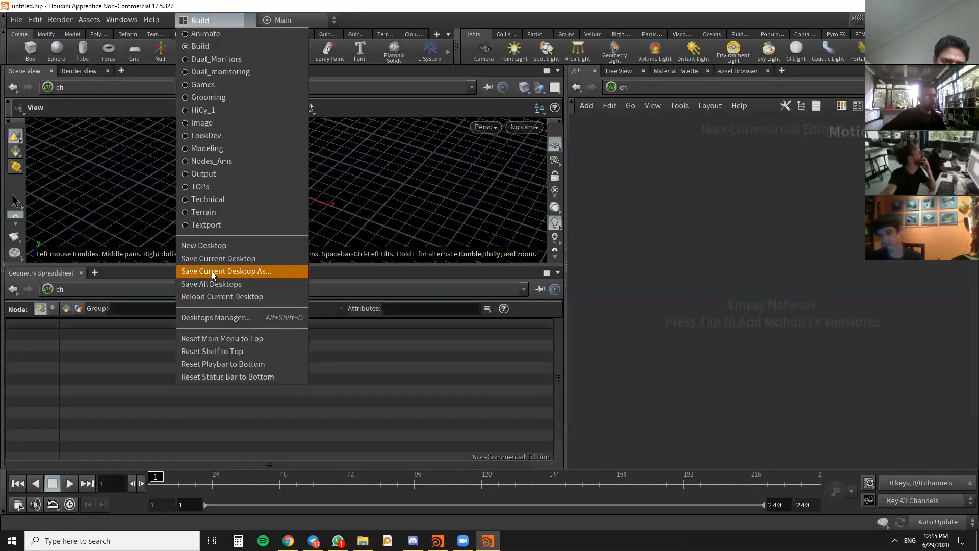
pyautogui.click(228, 272)
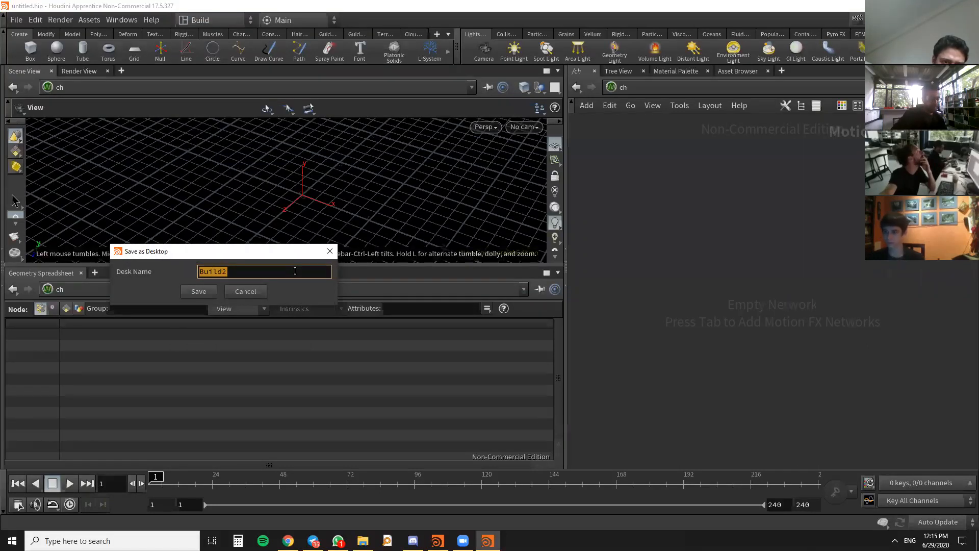
pyautogui.write('ji')
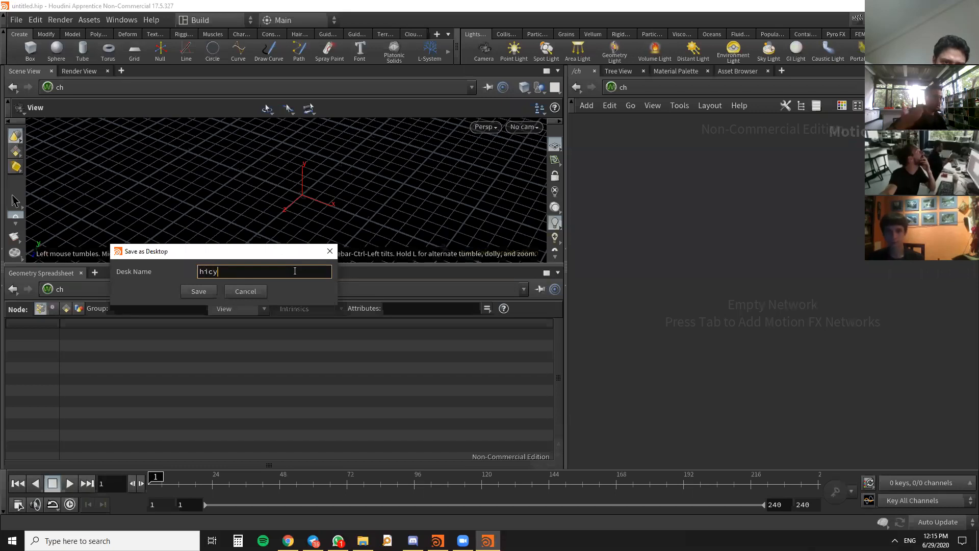
pyautogui.click(200, 291)
pyautogui.click(335, 317)
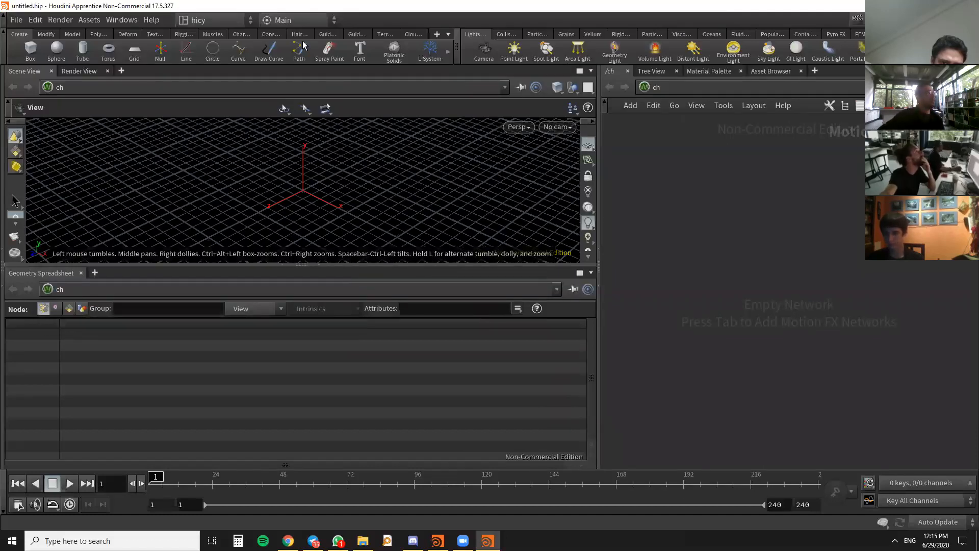
# - Check the desktop list for hicy and enlarge the Scene View by shrinking the Geometry Spreadsheet below it
pyautogui.click(241, 21)
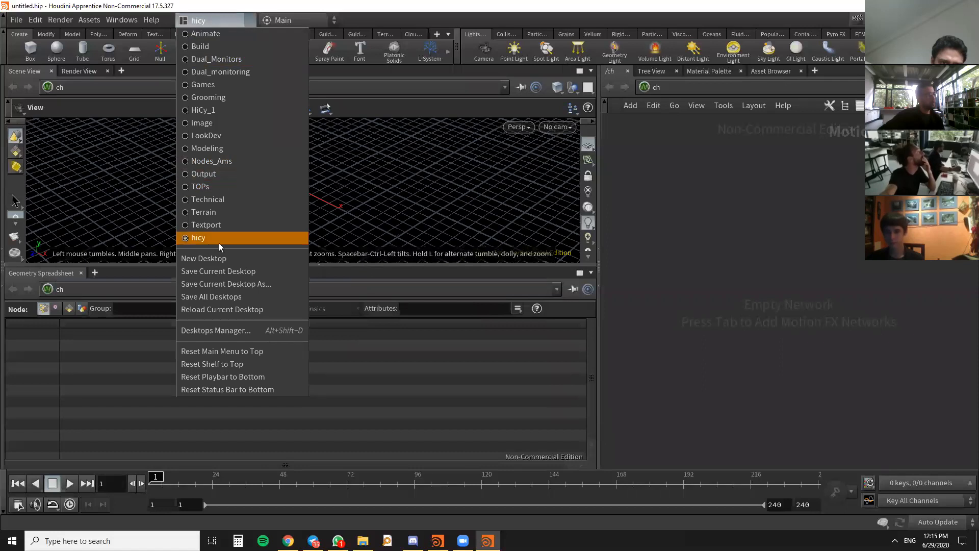
pyautogui.click(812, 293)
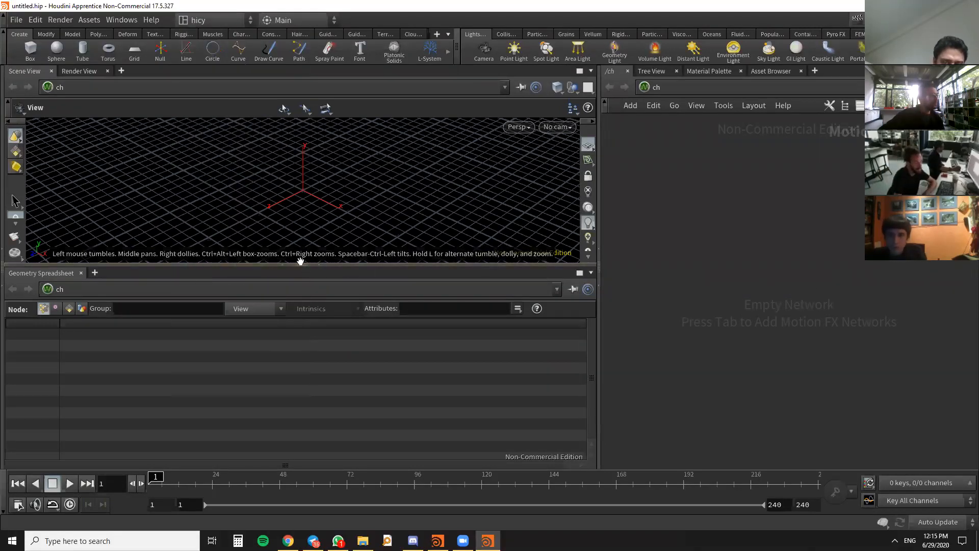
pyautogui.moveTo(301, 265); pyautogui.dragTo(286, 366)
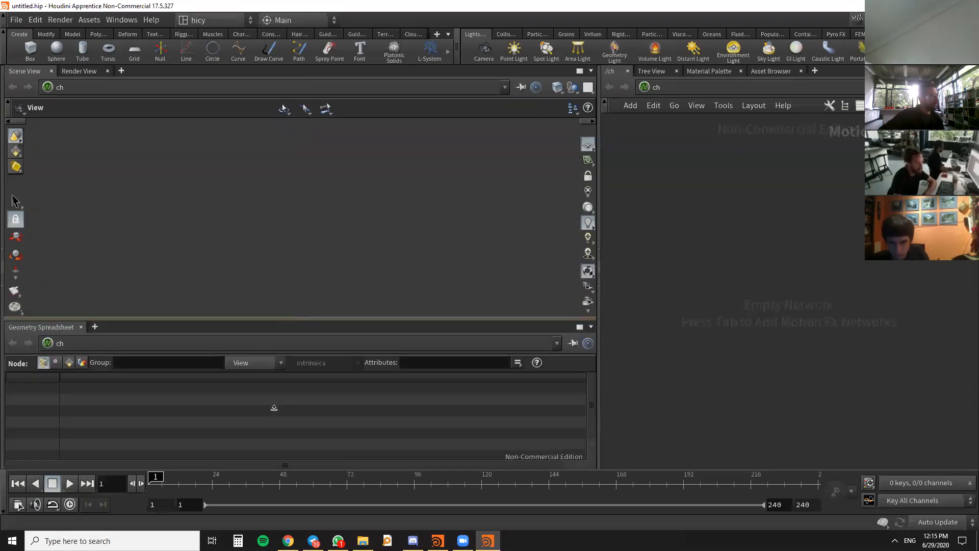
# - Switch the network editor from the ch network to the obj network
pyautogui.press('Tab')
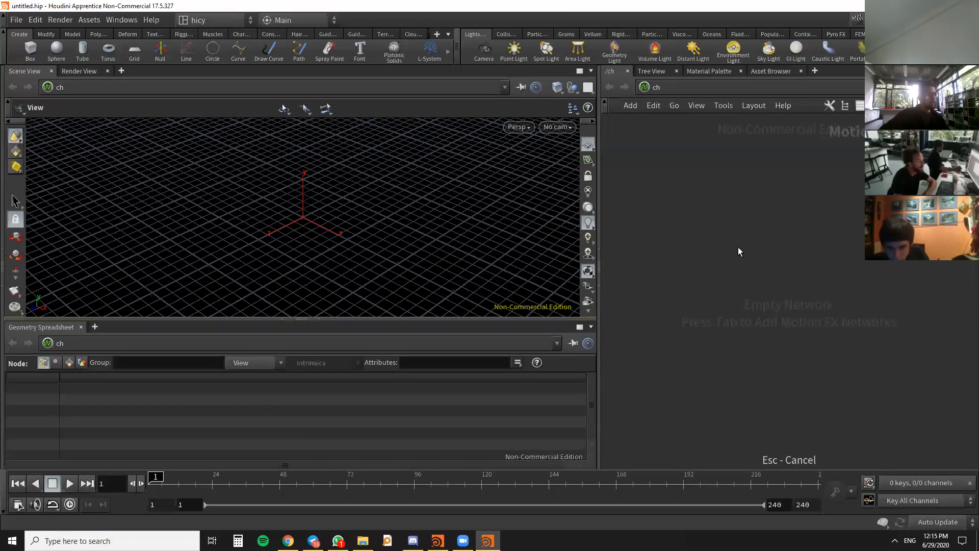
pyautogui.click(734, 228)
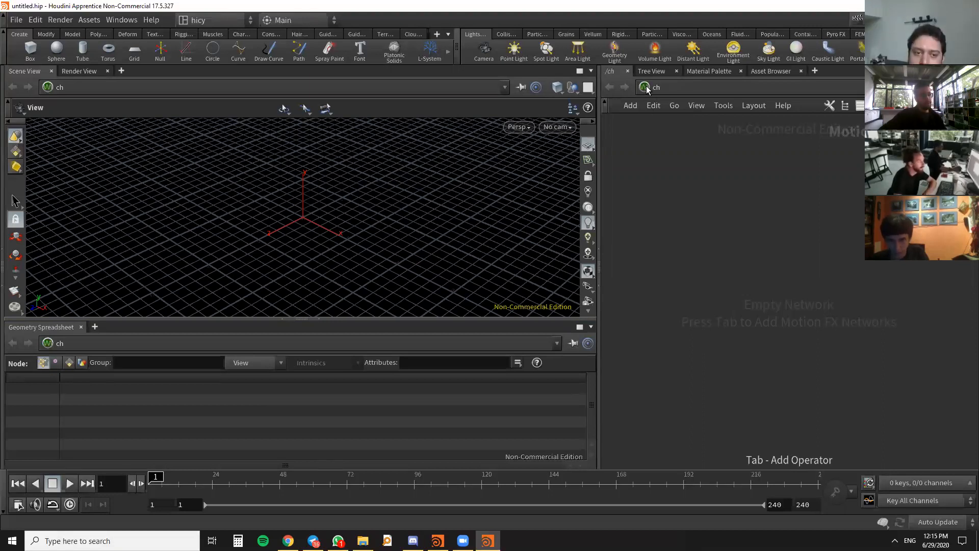
pyautogui.click(646, 88)
pyautogui.click(694, 298)
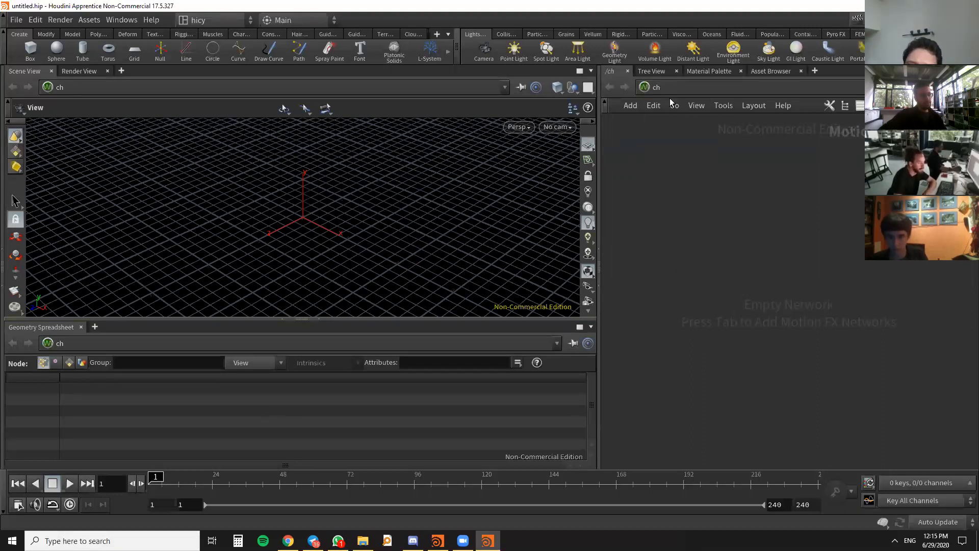
pyautogui.click(644, 89)
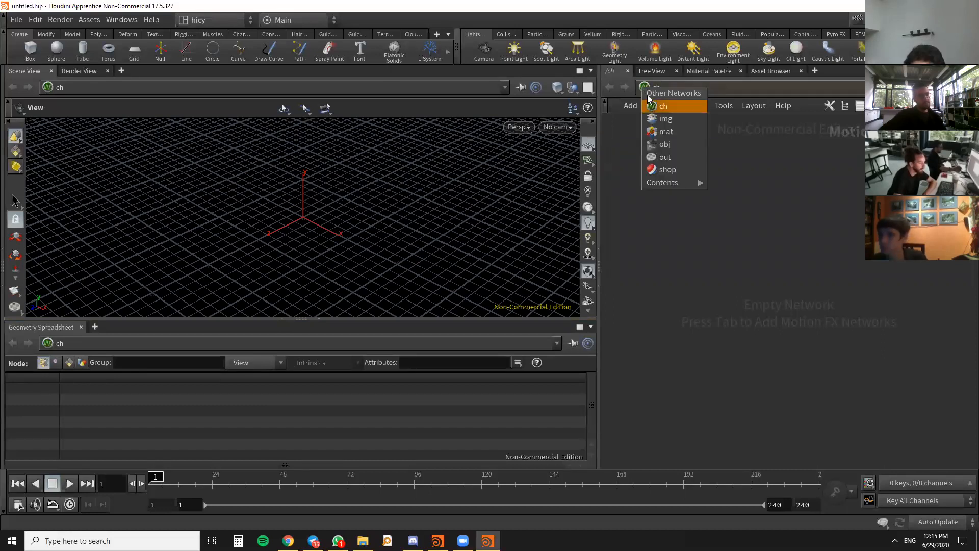
pyautogui.click(674, 145)
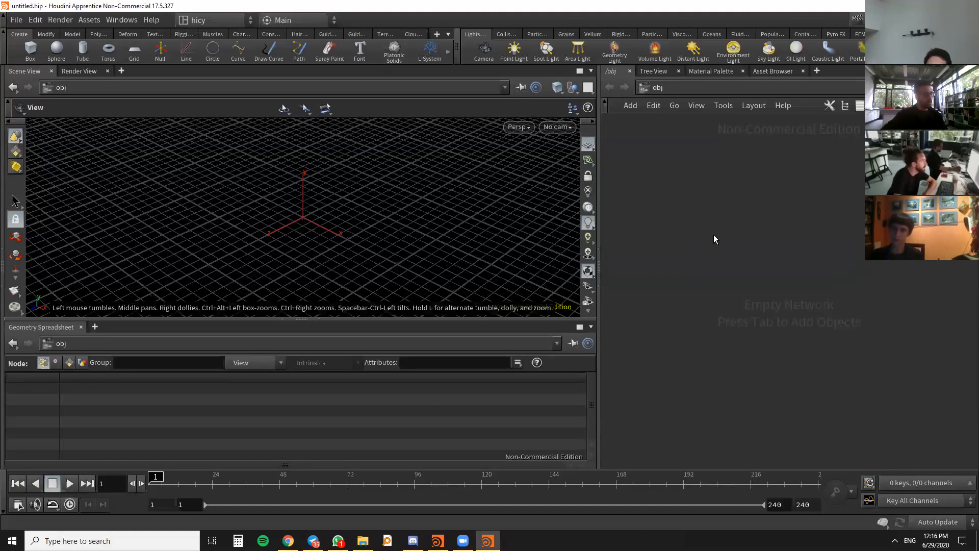
# - Add a Geometry node to the obj network
pyautogui.press('Tab')
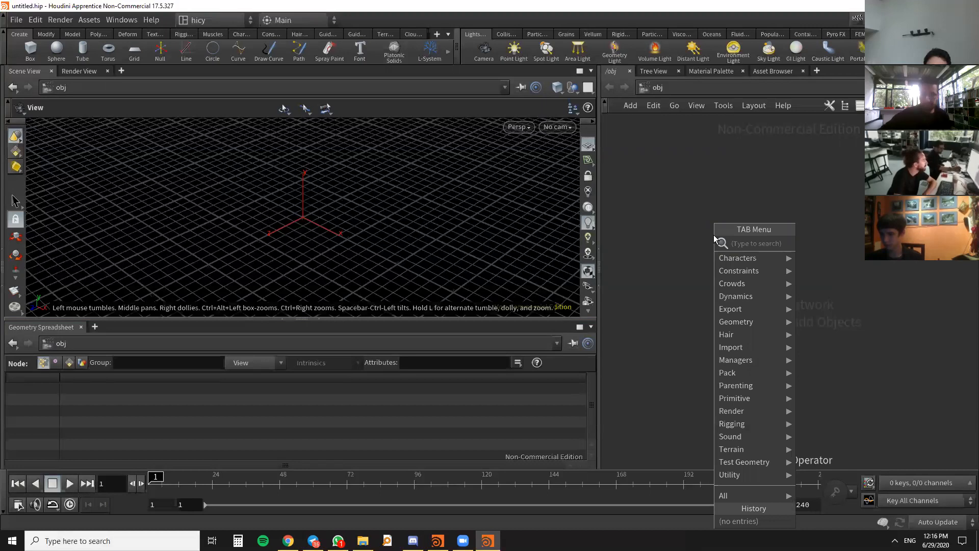
pyautogui.press('Tab')
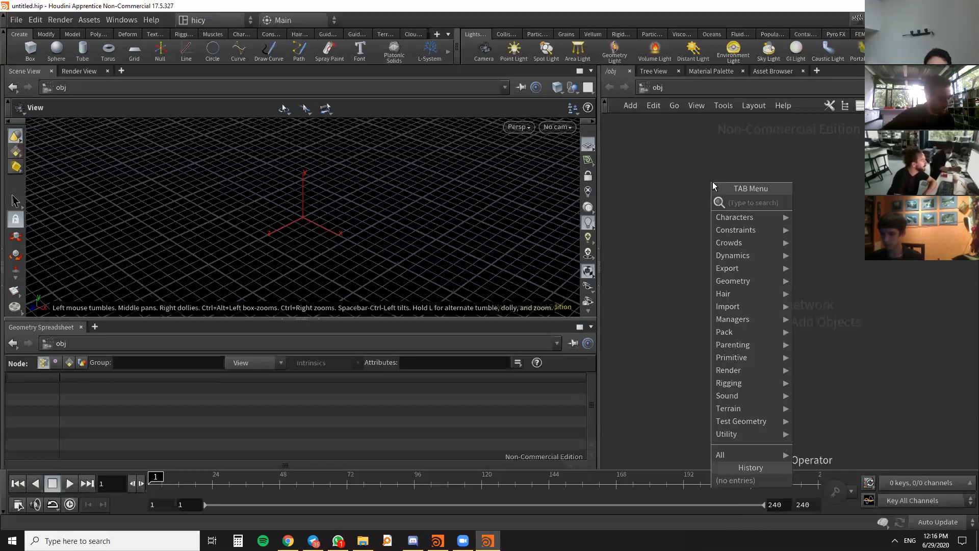
pyautogui.write('geo')
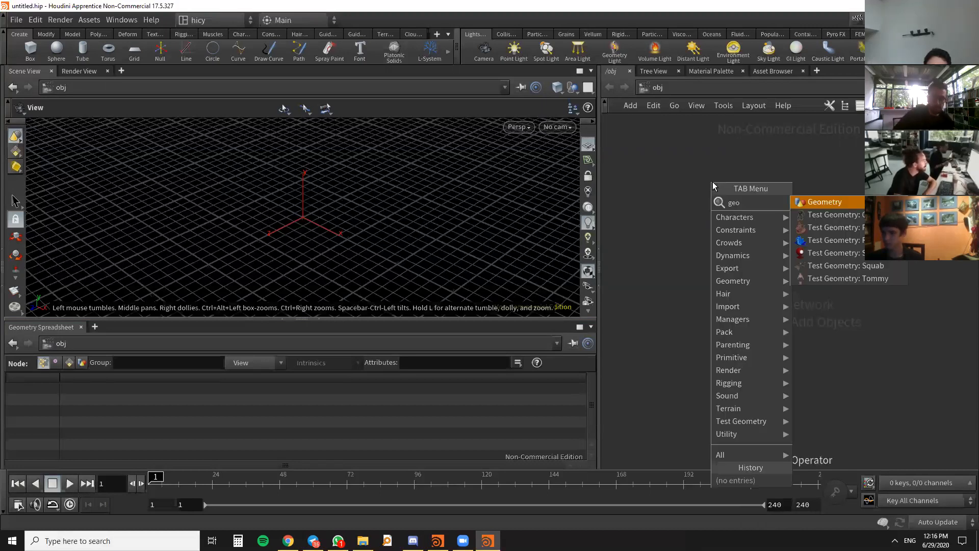
pyautogui.press('Return')
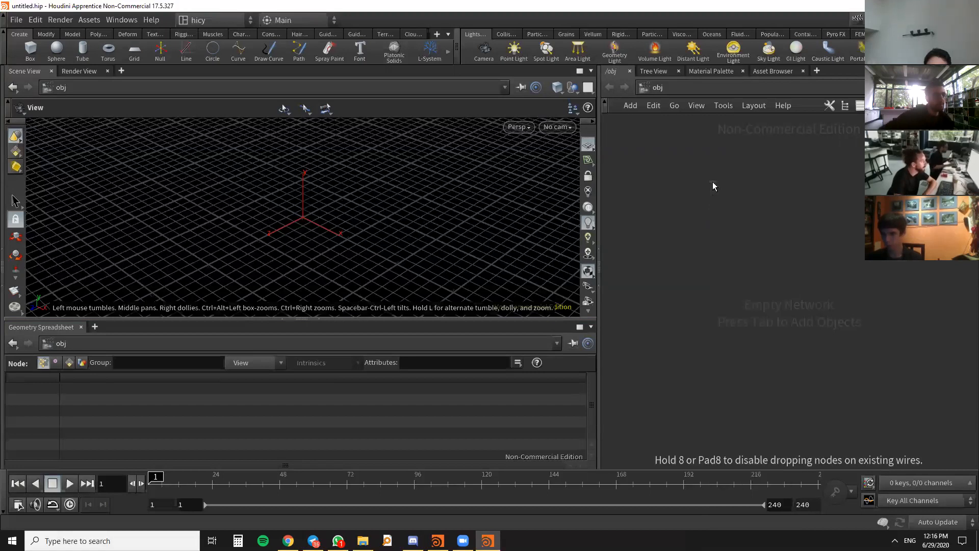
pyautogui.click(721, 210)
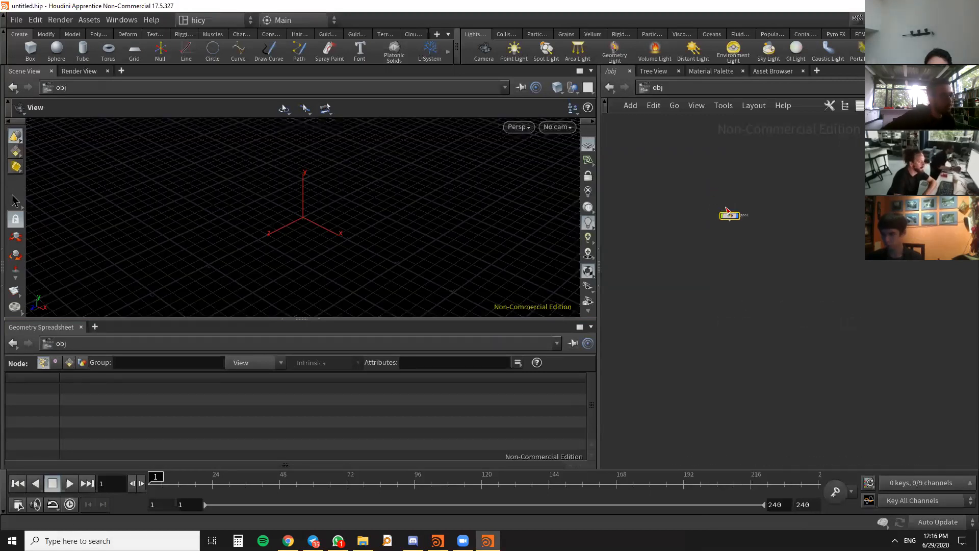
pyautogui.scroll(5, 730, 218)
pyautogui.scroll(-2, 693, 224)
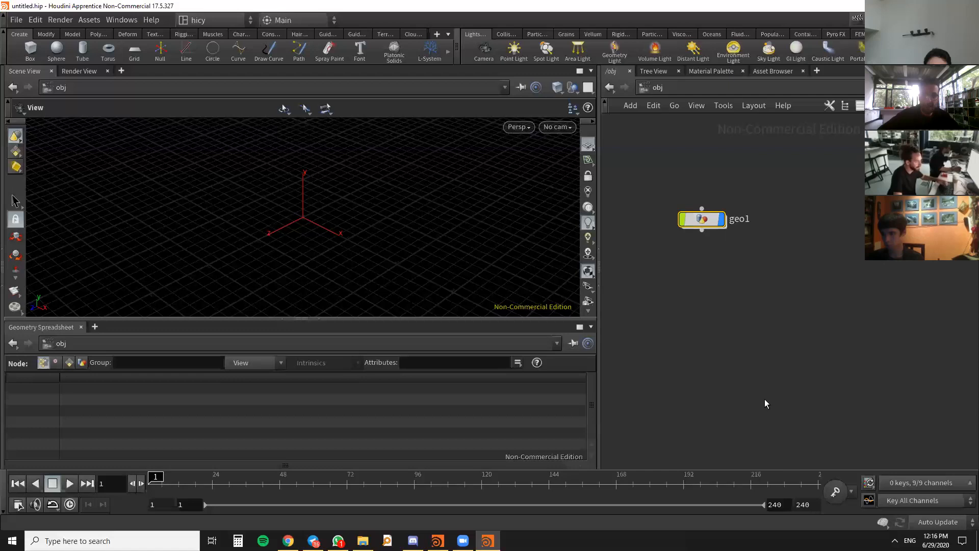
# - Go inside the Geometry node and place a Torus node in its network
pyautogui.doubleClick(704, 222)
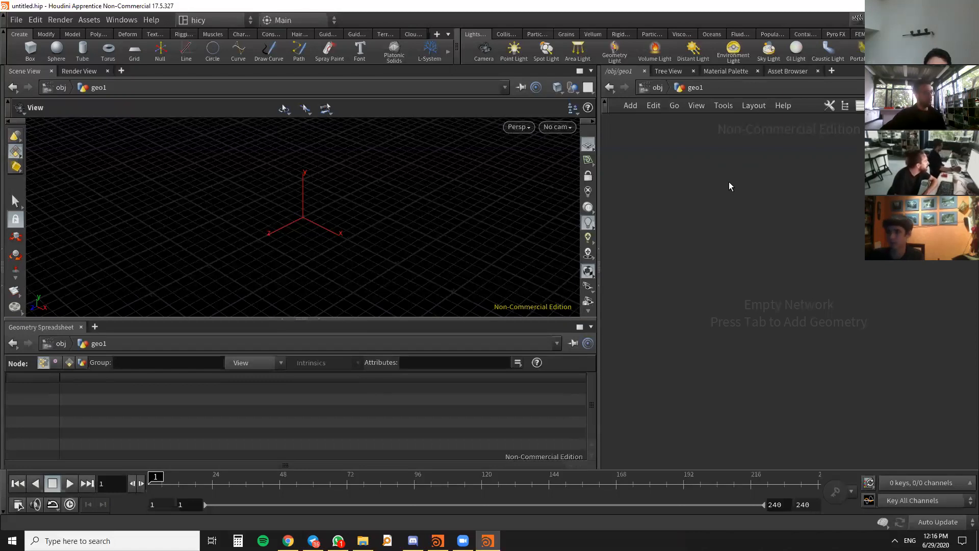
pyautogui.press('Tab')
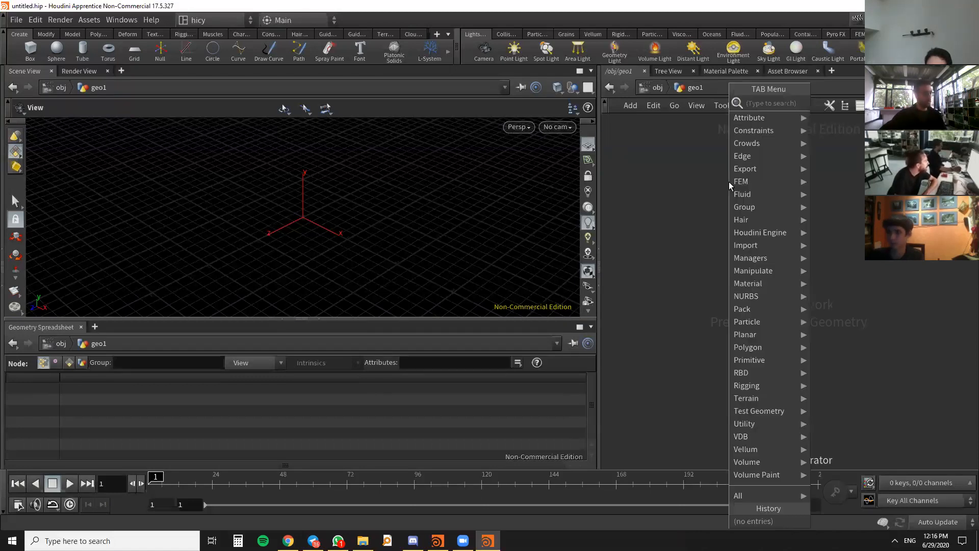
pyautogui.write('t')
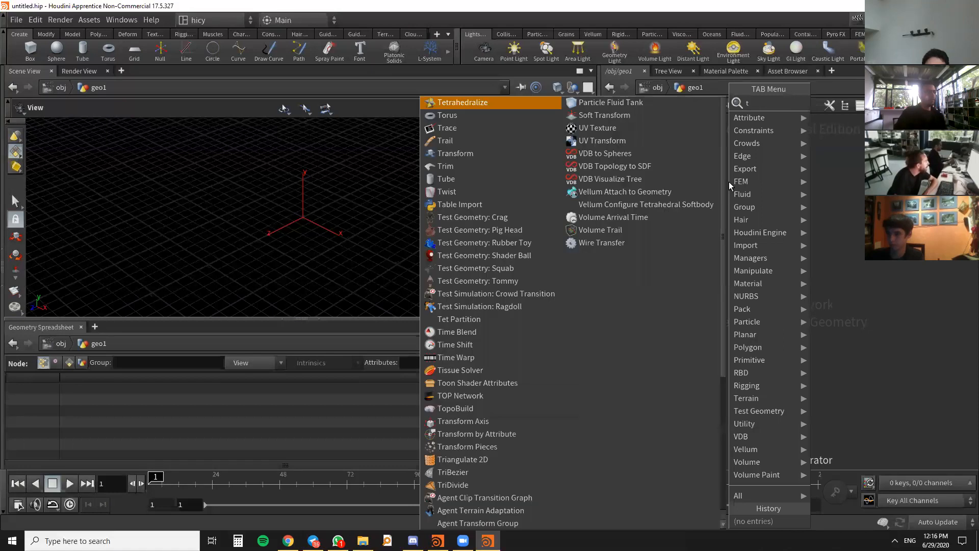
pyautogui.write('o')
pyautogui.press('Return')
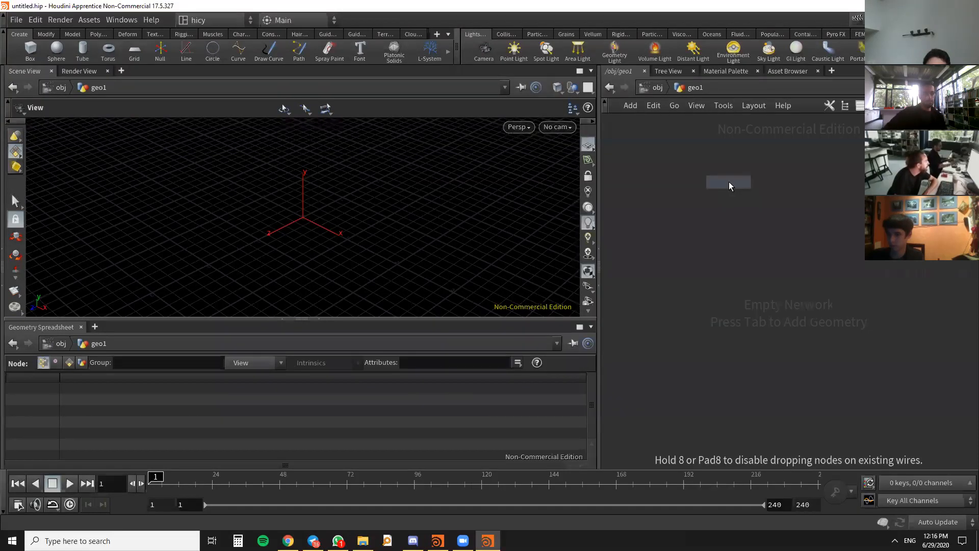
pyautogui.click(729, 182)
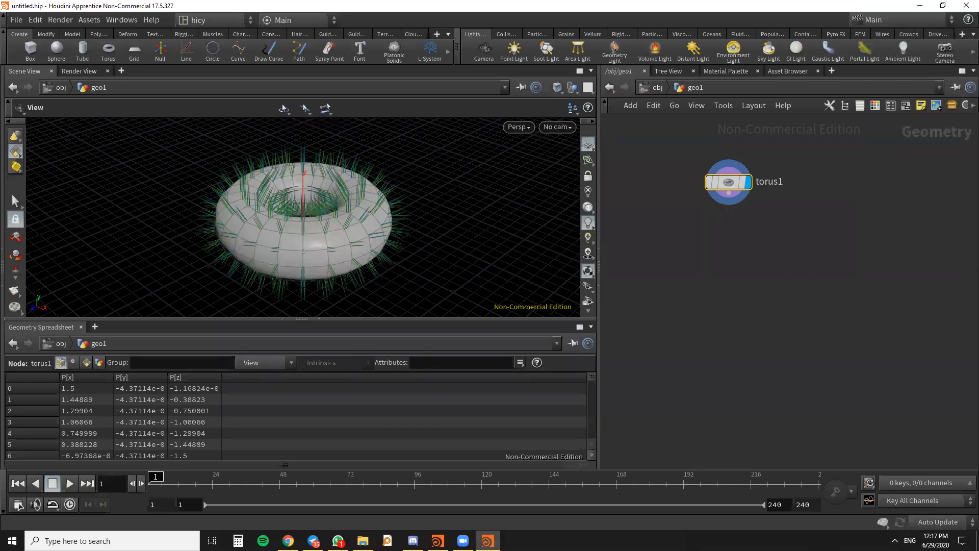
# - Widen the network editor by narrowing the Scene View, and reposition the torus node within the network
pyautogui.moveTo(745, 197); pyautogui.dragTo(690, 194)
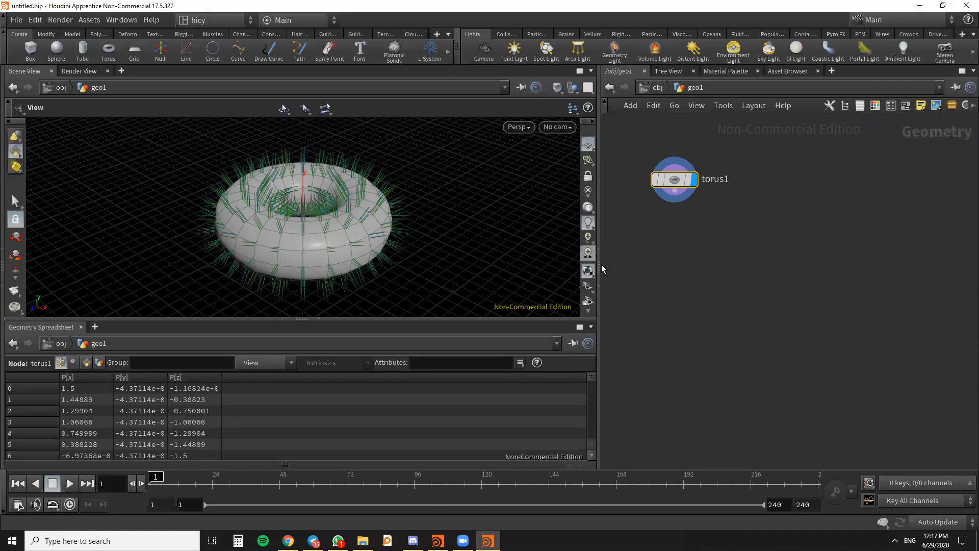
pyautogui.moveTo(598, 270); pyautogui.dragTo(530, 270)
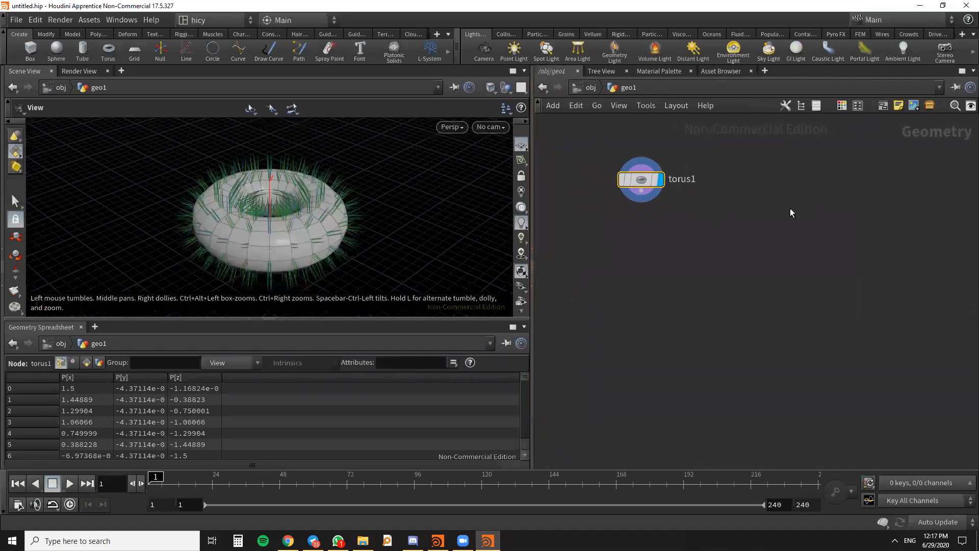
pyautogui.moveTo(641, 186)
pyautogui.moveTo(641, 188); pyautogui.dragTo(636, 207)
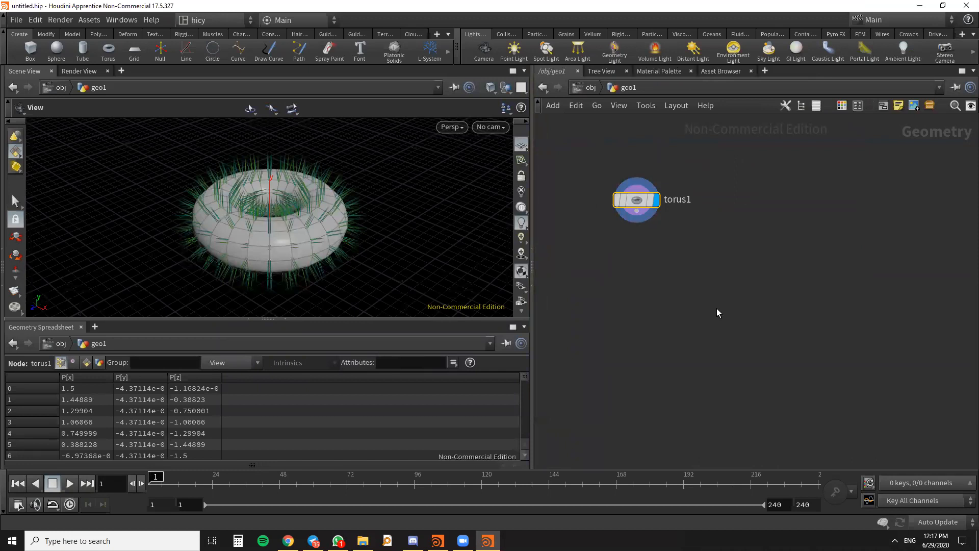
# - Show the torus node's parameters inside the network editor and make the parameter overlay narrower
pyautogui.press('p')
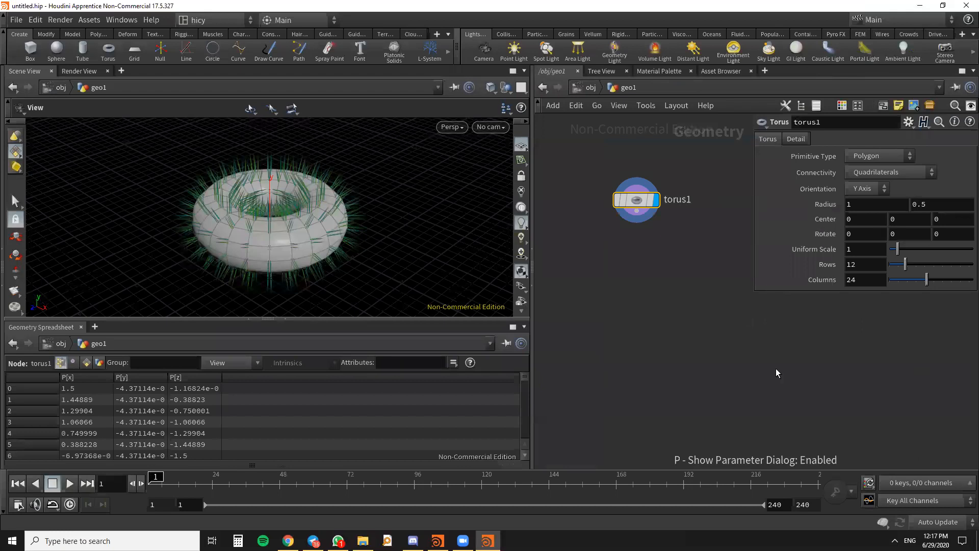
pyautogui.moveTo(635, 199); pyautogui.dragTo(612, 190)
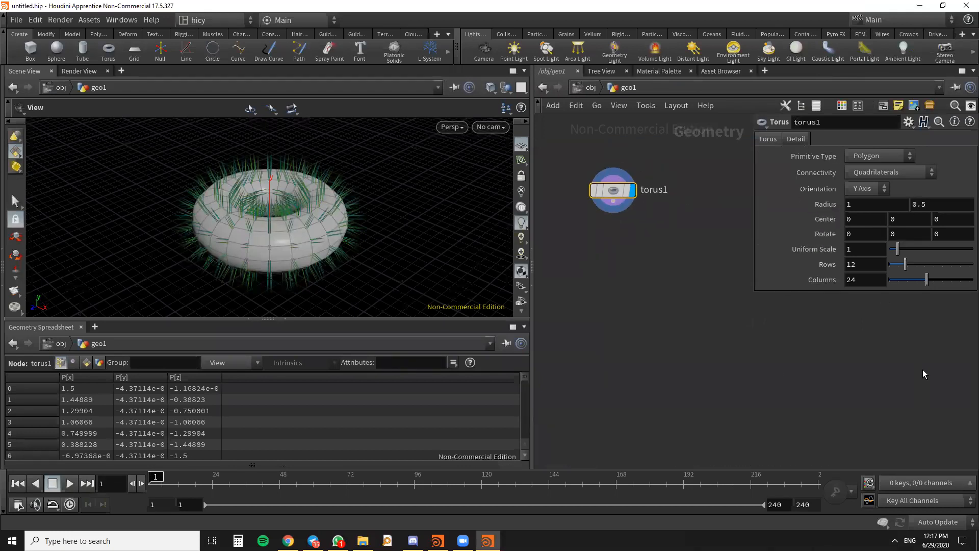
pyautogui.moveTo(753, 295); pyautogui.dragTo(707, 343)
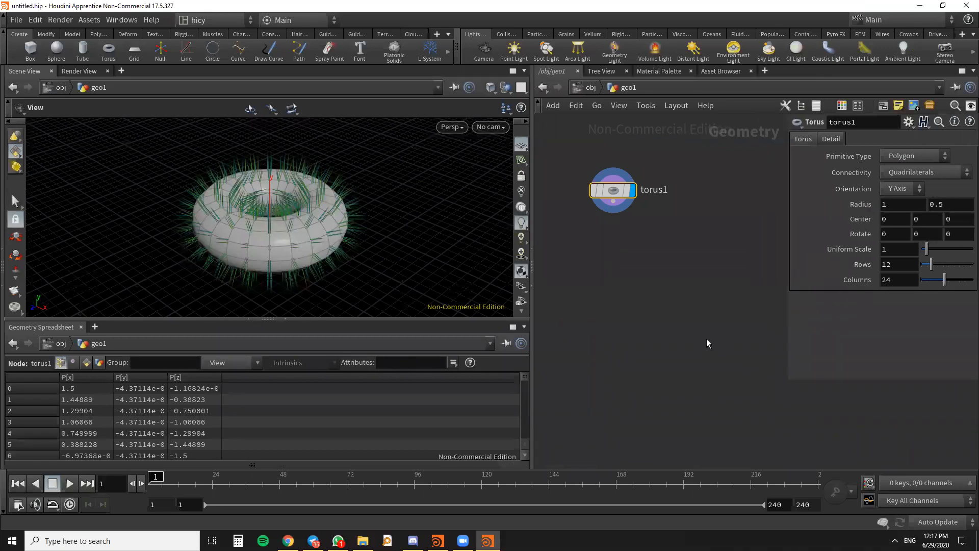
# - Turn off the display of point normals on the torus in the viewport
pyautogui.scroll(-3, 311, 195)
pyautogui.moveTo(311, 196); pyautogui.dragTo(327, 213)
pyautogui.scroll(-3, 519, 233)
pyautogui.scroll(-3, 519, 233)
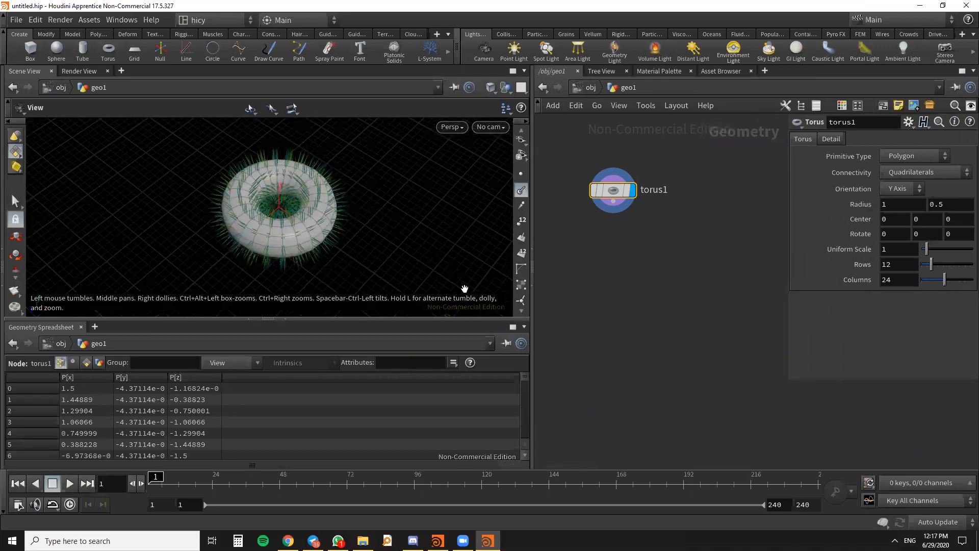
pyautogui.moveTo(281, 234); pyautogui.dragTo(361, 247)
pyautogui.scroll(3, 516, 220)
pyautogui.scroll(-3, 516, 220)
pyautogui.click(521, 223)
# - Examine the viewport's Display Options, checking the background color scheme choices, and close them with the Dark scheme kept
pyautogui.scroll(-5, 521, 224)
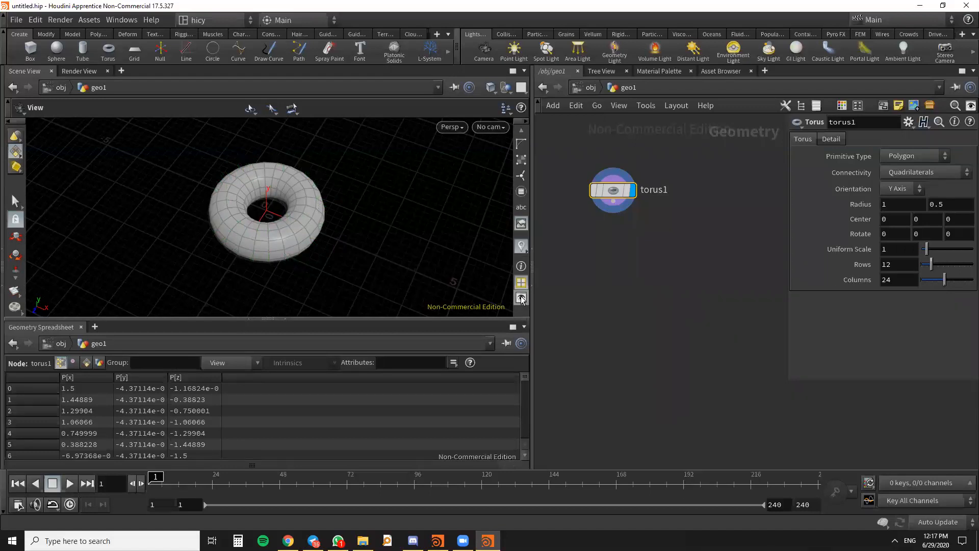
pyautogui.scroll(5, 522, 153)
pyautogui.scroll(-5, 522, 163)
pyautogui.click(522, 298)
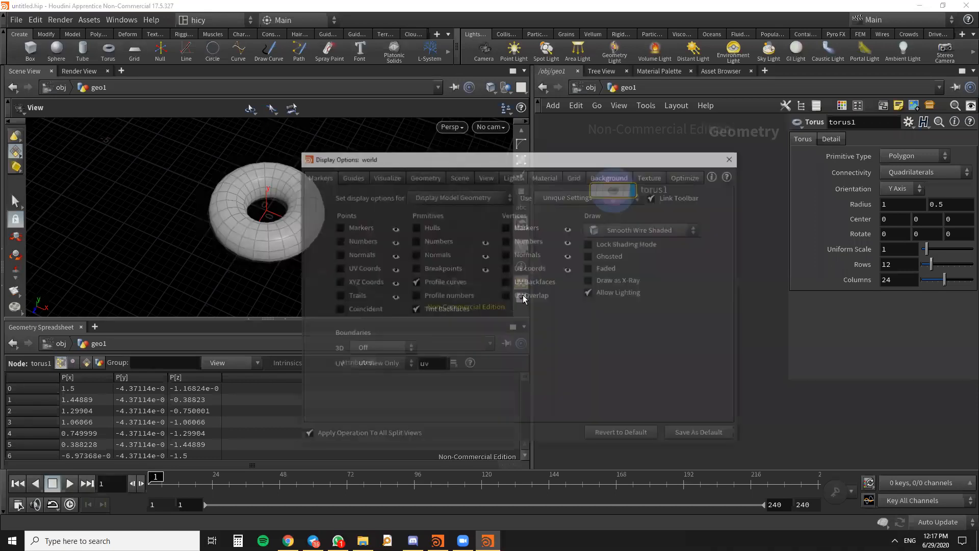
pyautogui.click(678, 167)
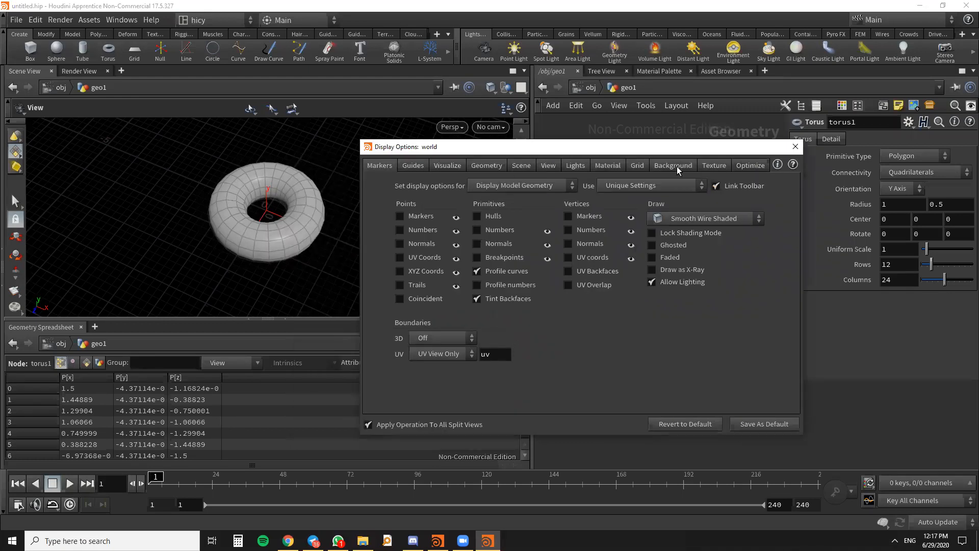
pyautogui.click(478, 186)
pyautogui.click(493, 190)
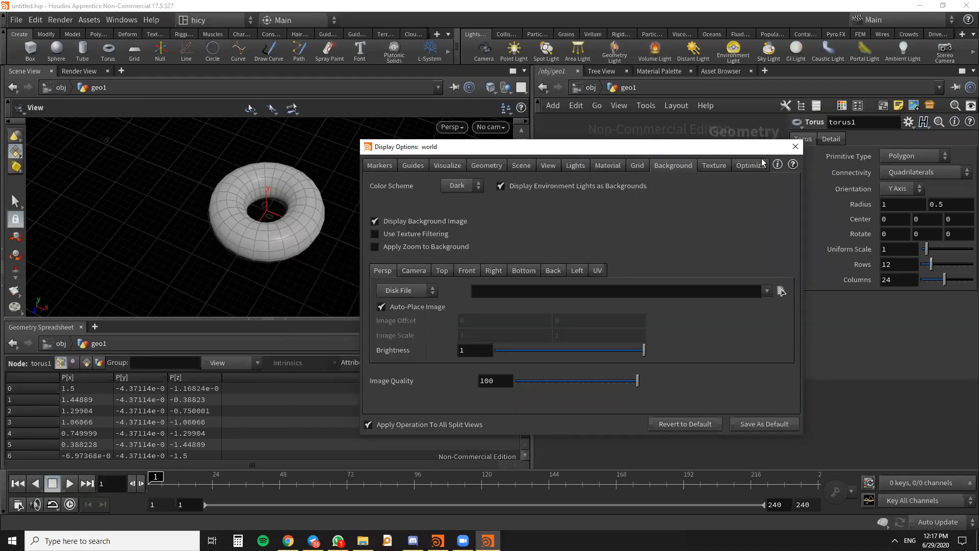
pyautogui.click(795, 150)
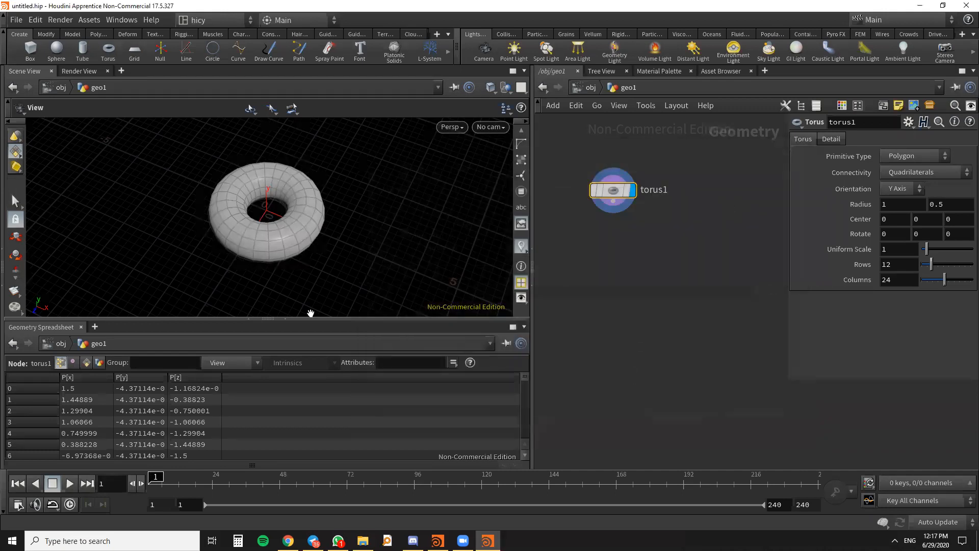
# - Widen the torus parameter overlay and set the torus to 33 rows and 36 columns
pyautogui.scroll(-3, 308, 197)
pyautogui.scroll(3, 255, 217)
pyautogui.moveTo(326, 233); pyautogui.dragTo(341, 230)
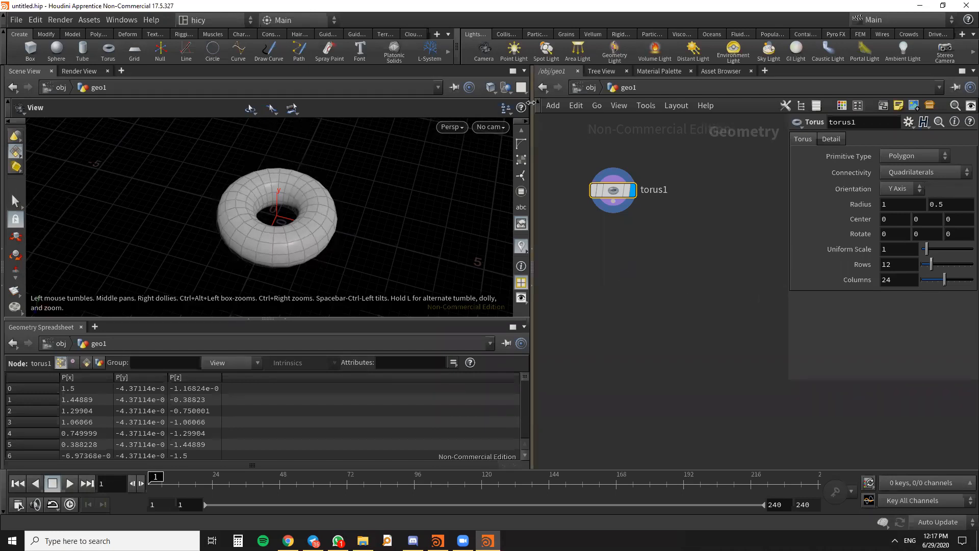
pyautogui.moveTo(611, 197); pyautogui.dragTo(615, 183)
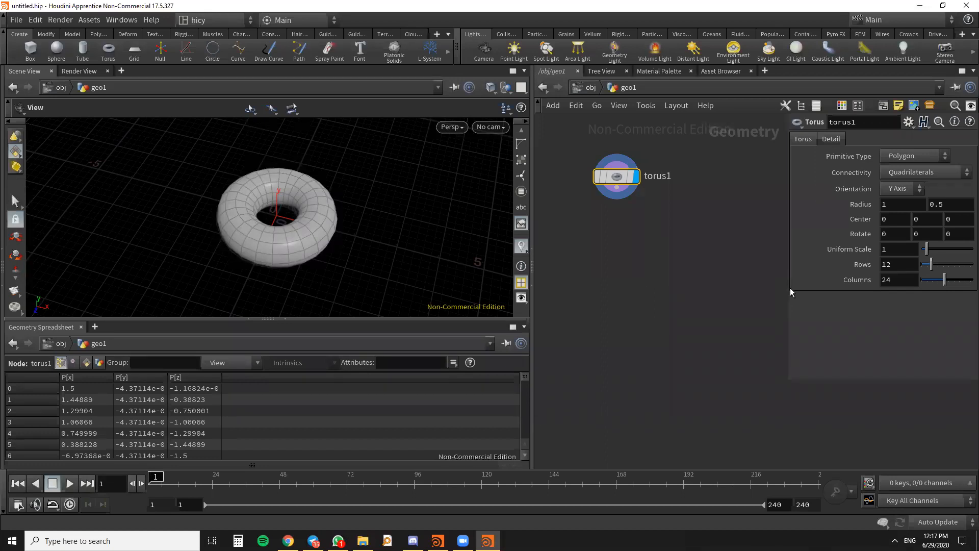
pyautogui.moveTo(790, 290); pyautogui.dragTo(718, 289)
pyautogui.moveTo(878, 263); pyautogui.dragTo(931, 265)
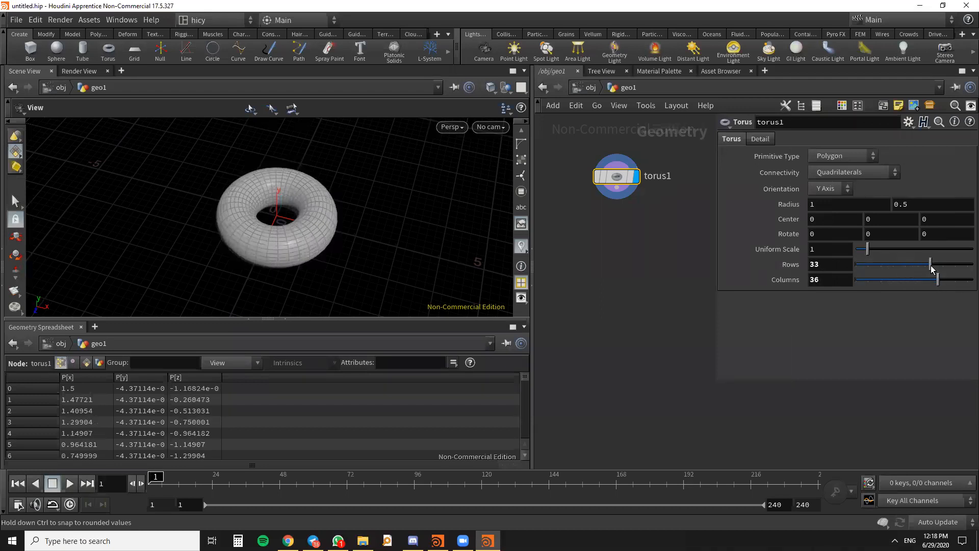
# - Look through the torus's vertex, primitive and detail data in the Geometry Spreadsheet, ending on the point data
pyautogui.moveTo(201, 266); pyautogui.dragTo(342, 248)
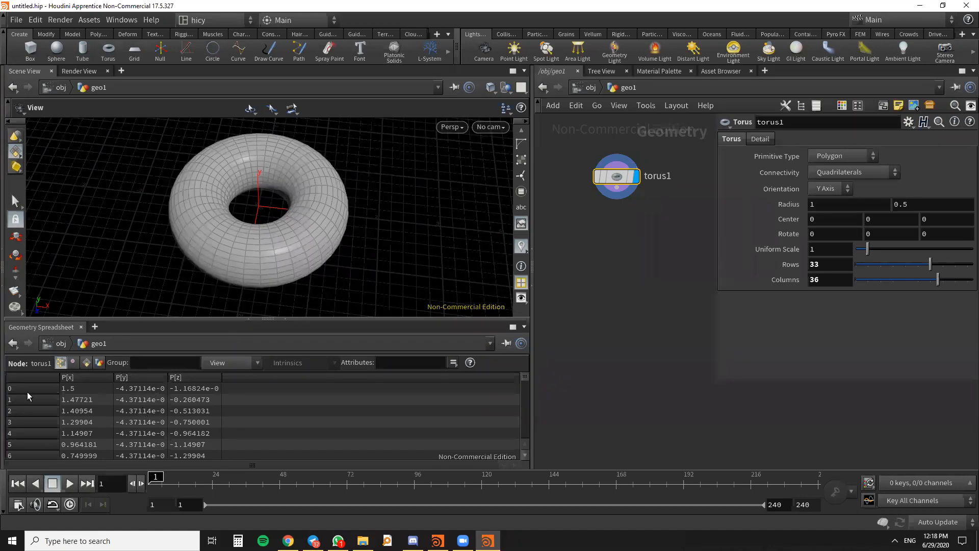
pyautogui.click(73, 362)
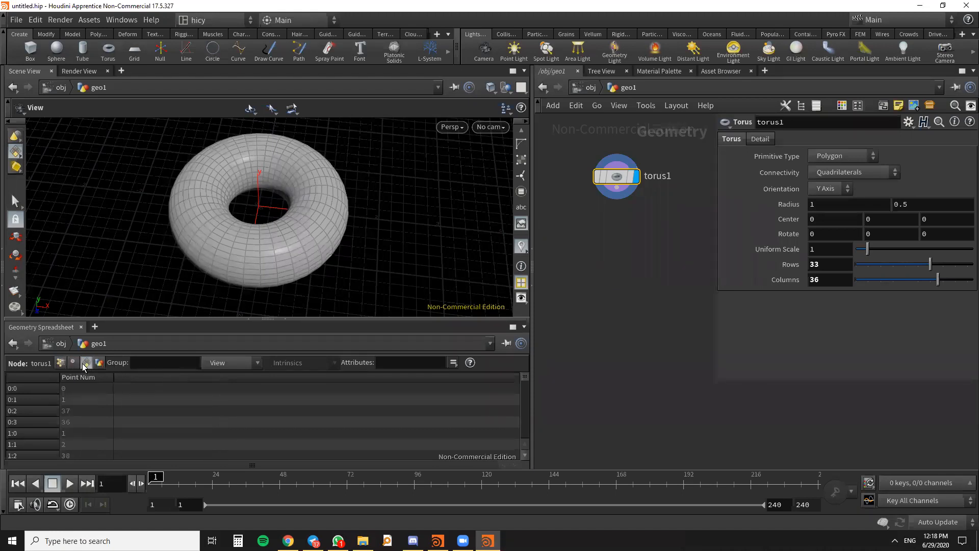
pyautogui.click(87, 363)
pyautogui.click(99, 363)
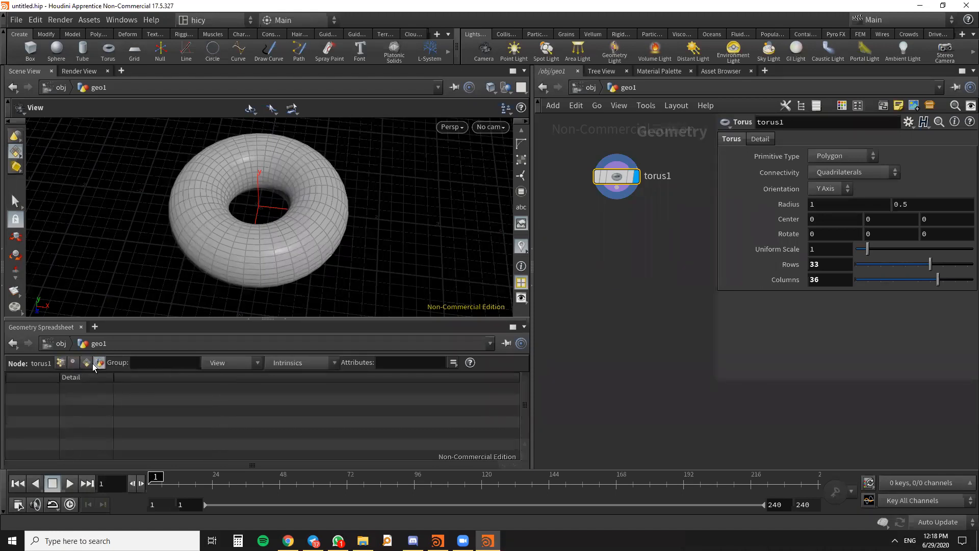
pyautogui.click(62, 363)
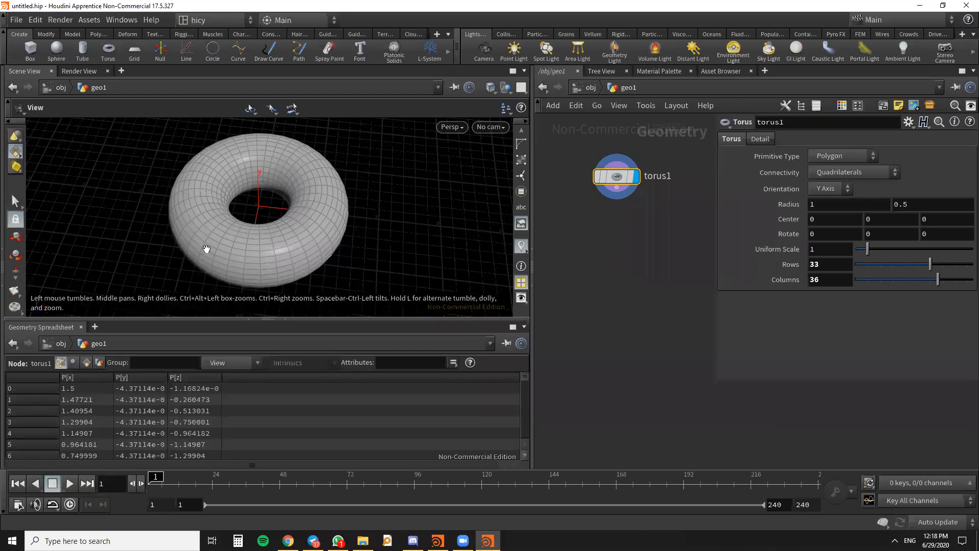
# - Turn on point markers in the viewport and examine the points on the torus up close
pyautogui.moveTo(207, 251); pyautogui.dragTo(220, 260)
pyautogui.scroll(-3, 518, 214)
pyautogui.click(522, 215)
pyautogui.scroll(5, 298, 227)
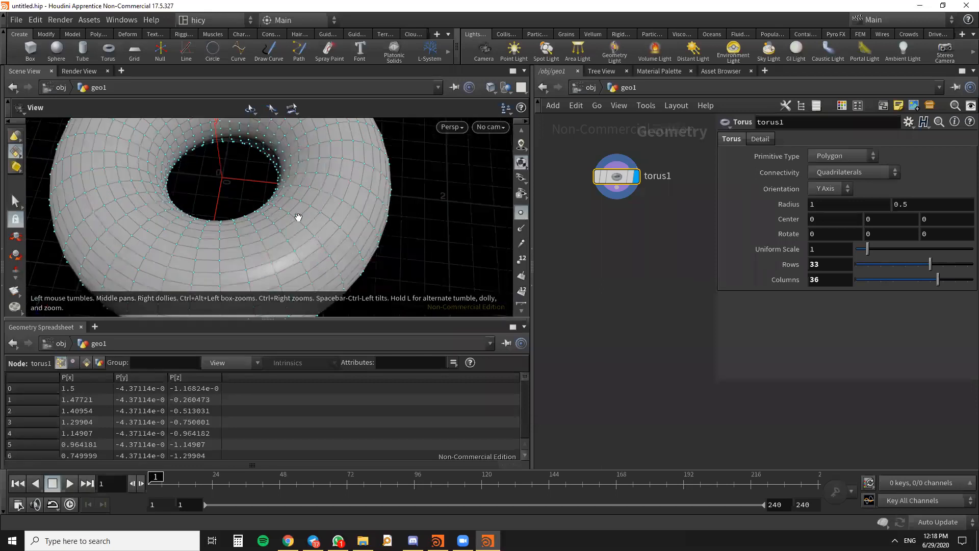
pyautogui.scroll(4, 334, 234)
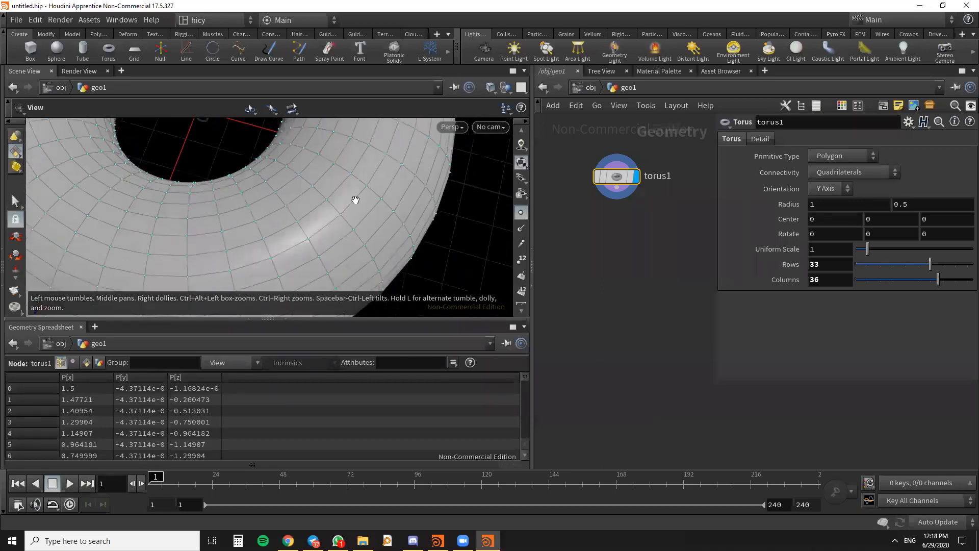
pyautogui.scroll(5, 326, 214)
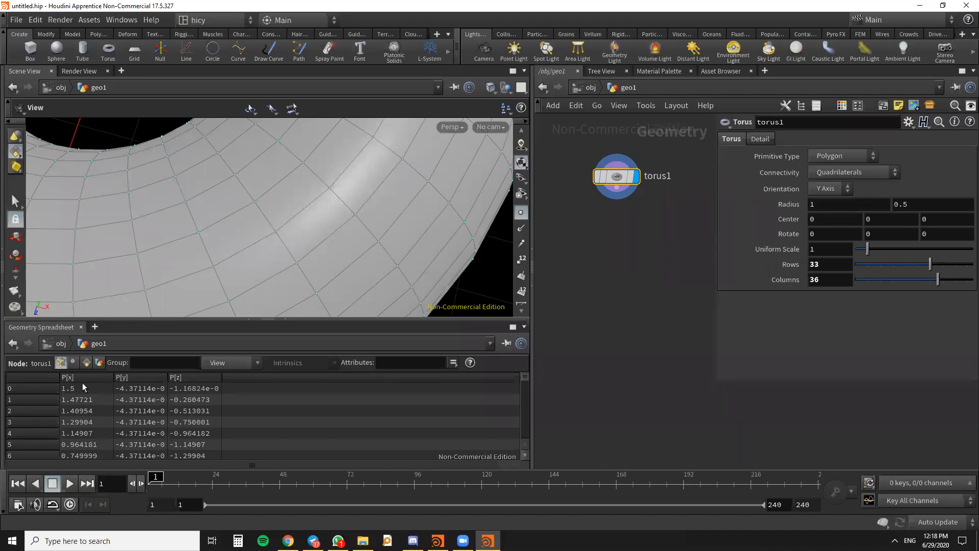
# - Sort the torus's point list in the Geometry Spreadsheet by P[x] in descending order
pyautogui.scroll(-5, 377, 214)
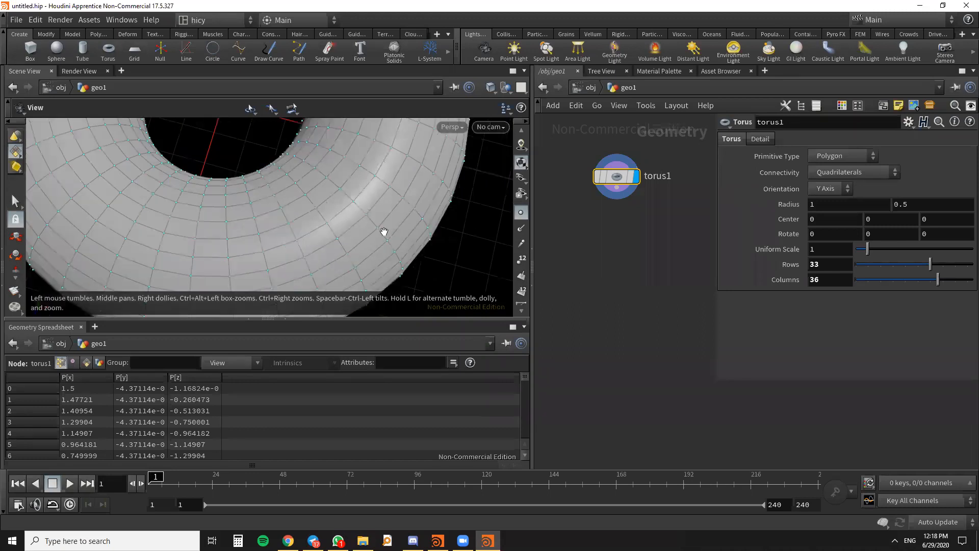
pyautogui.moveTo(376, 257); pyautogui.dragTo(364, 242)
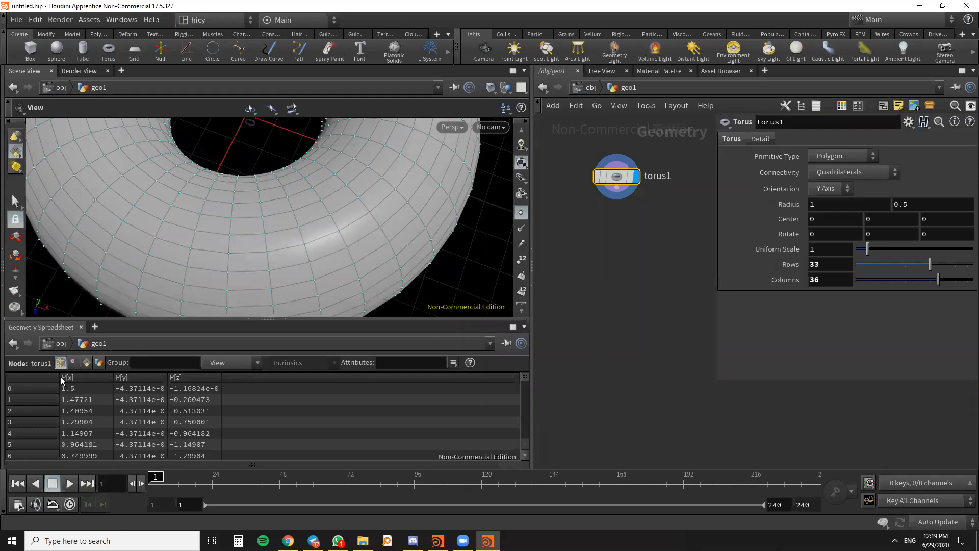
pyautogui.click(70, 390)
pyautogui.click(76, 377)
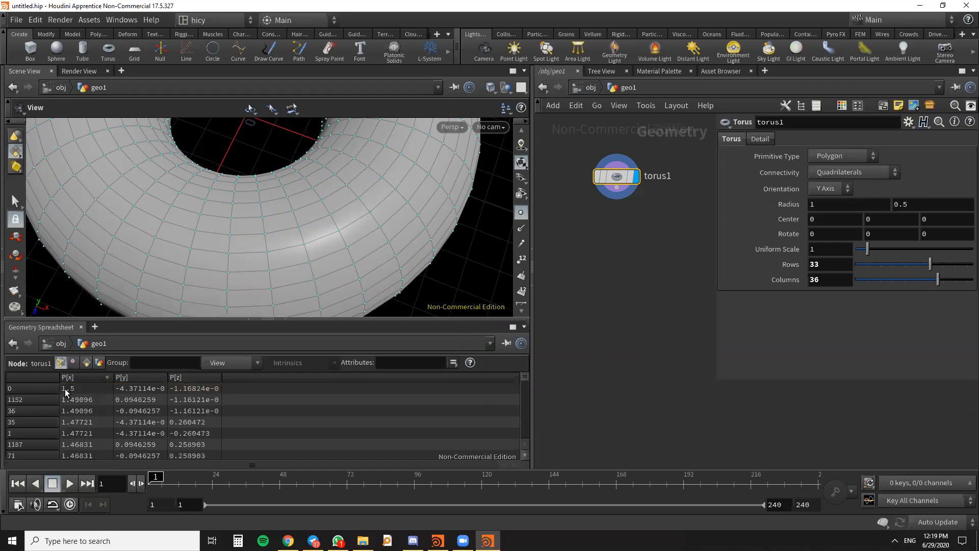
# - List the torus's vertices in the Geometry Spreadsheet and examine where they meet on the mesh
pyautogui.moveTo(256, 264); pyautogui.dragTo(266, 295)
pyautogui.click(73, 363)
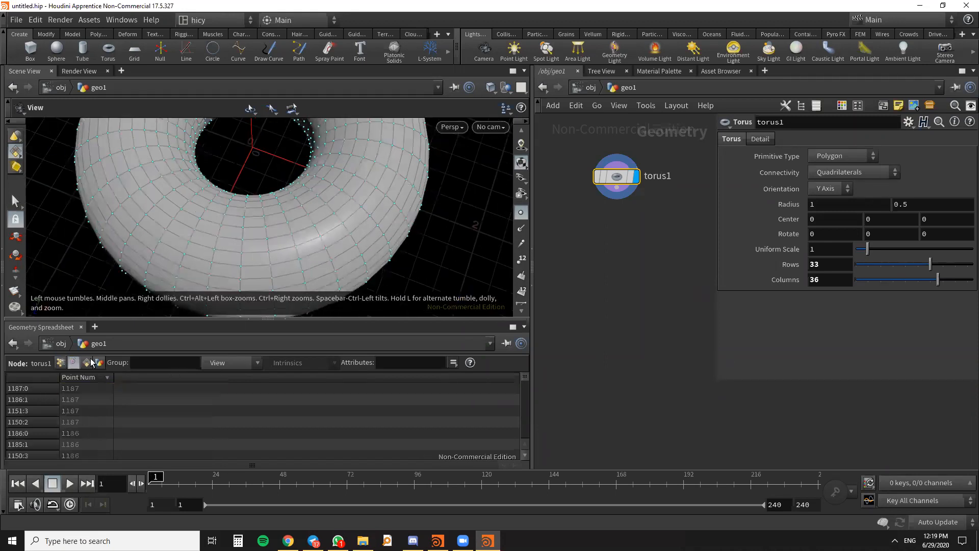
pyautogui.moveTo(360, 258); pyautogui.dragTo(348, 232)
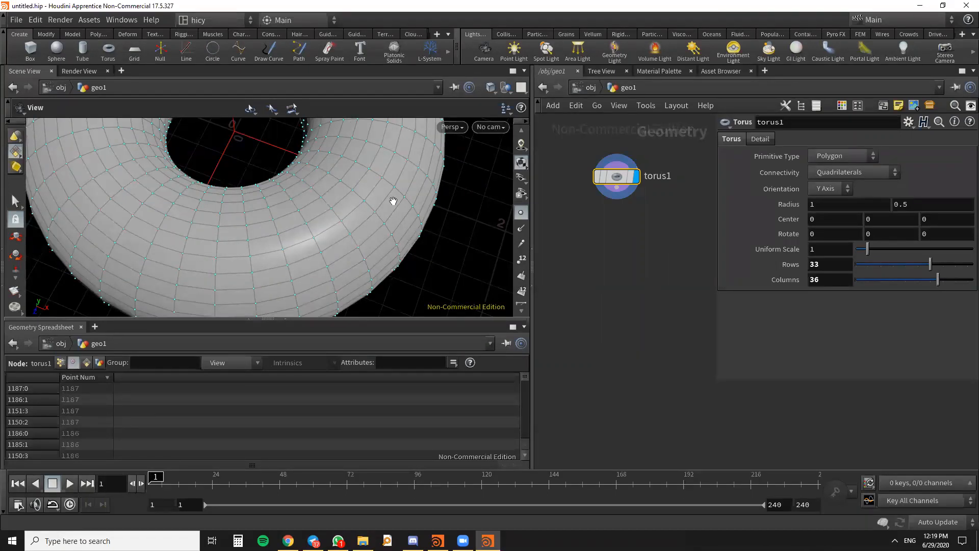
pyautogui.moveTo(389, 201); pyautogui.dragTo(324, 237)
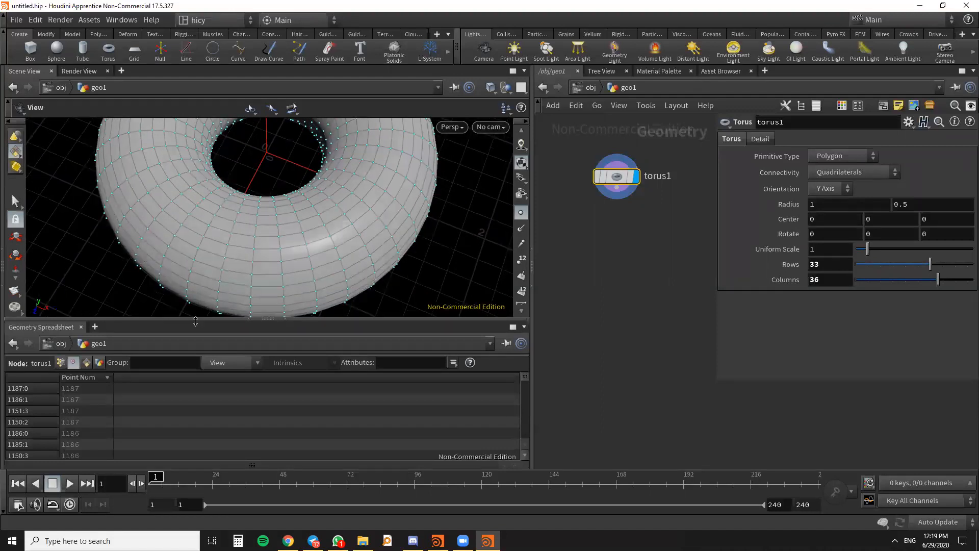
pyautogui.scroll(3, 343, 229)
pyautogui.moveTo(342, 229); pyautogui.dragTo(350, 231)
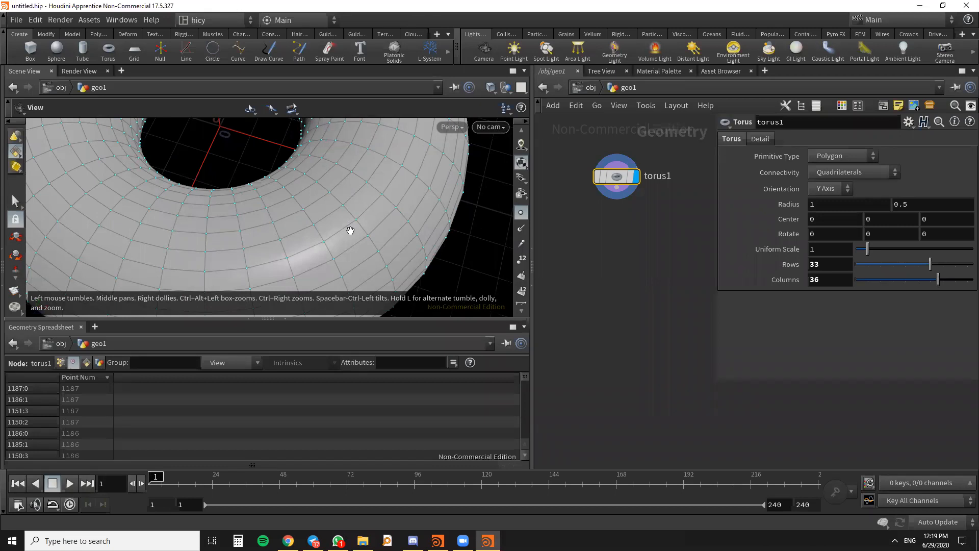
# - Compare the torus's point, primitive and detail data in the Geometry Spreadsheet with the mesh, ending on the detail data
pyautogui.click(60, 362)
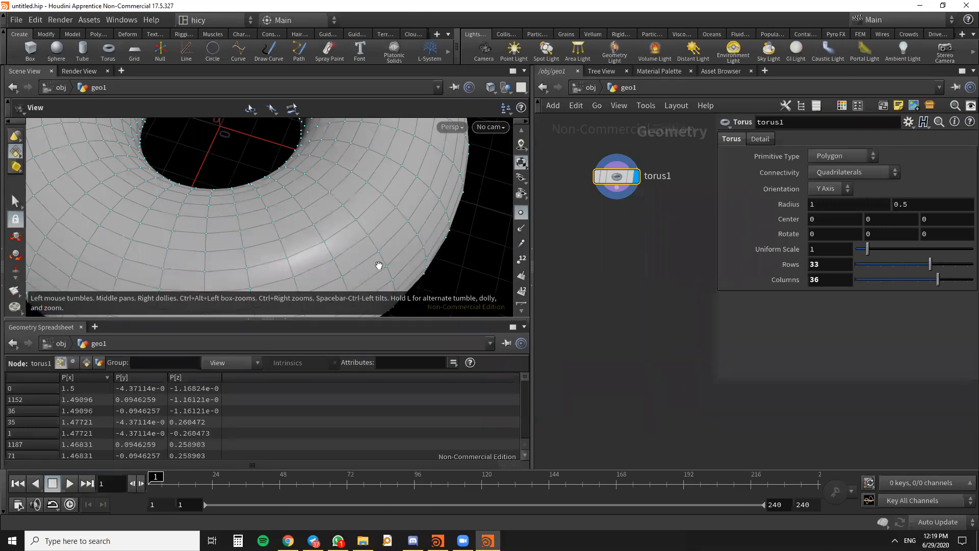
pyautogui.scroll(5, 280, 265)
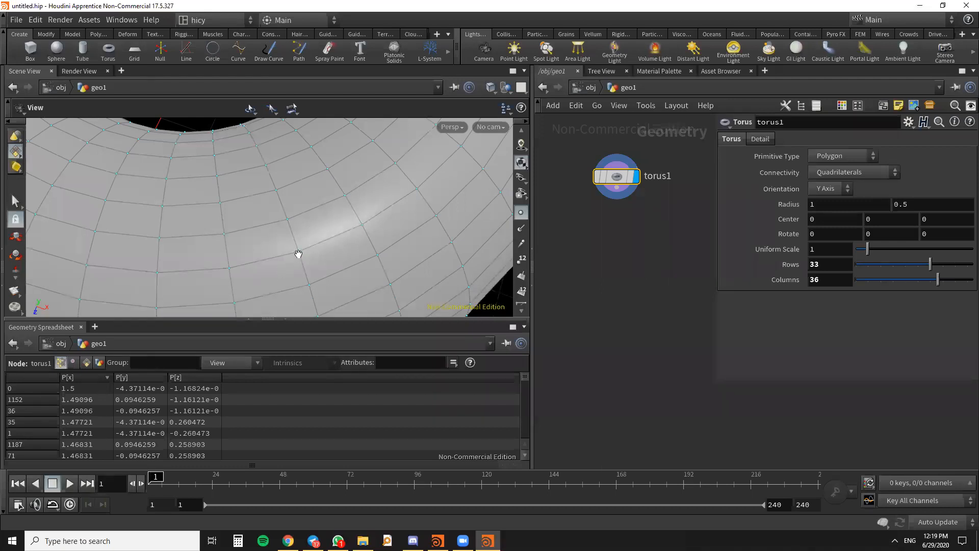
pyautogui.scroll(3, 295, 259)
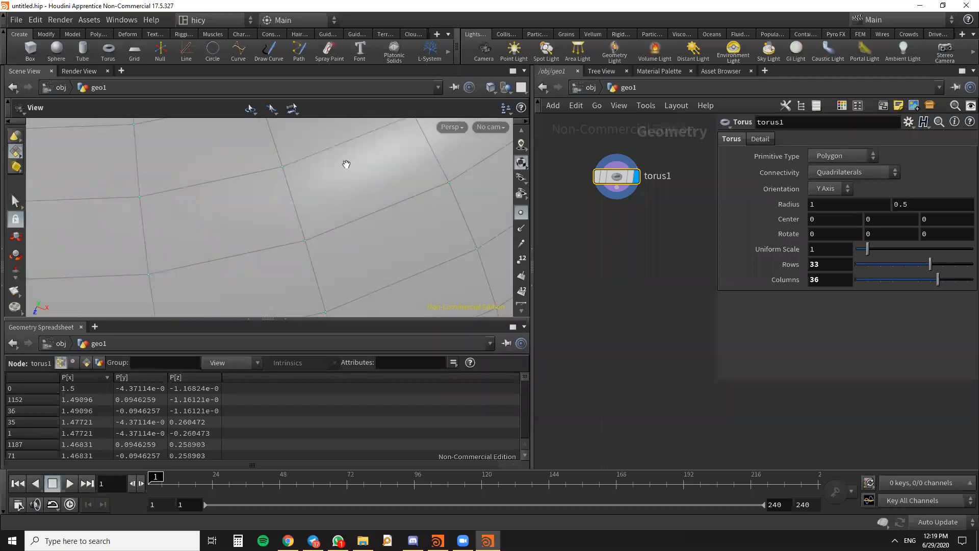
pyautogui.click(86, 363)
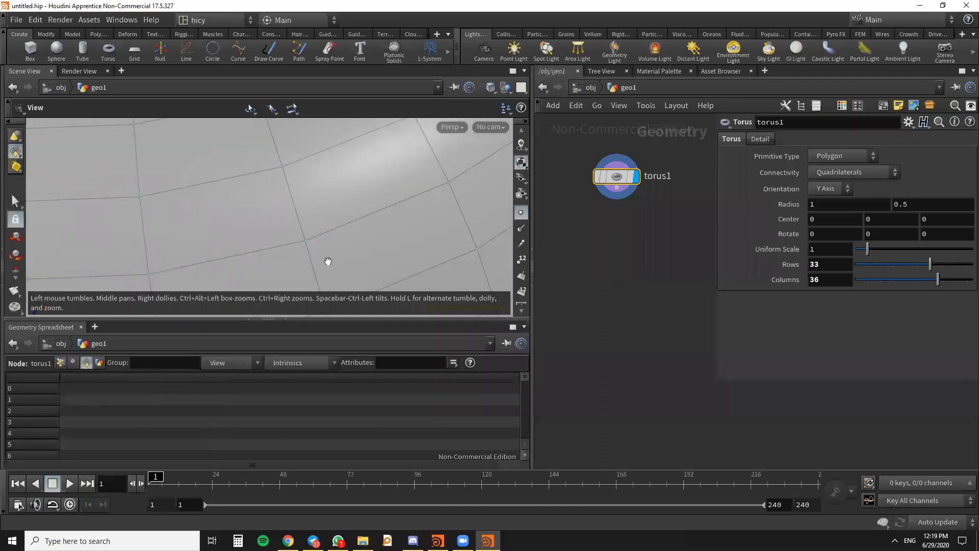
pyautogui.scroll(-3, 357, 204)
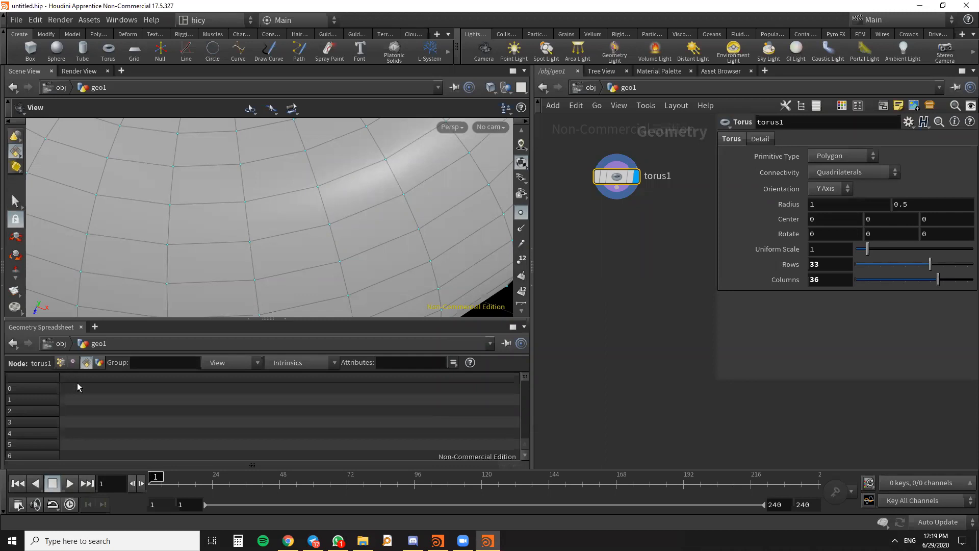
pyautogui.click(98, 365)
pyautogui.scroll(-10, 370, 255)
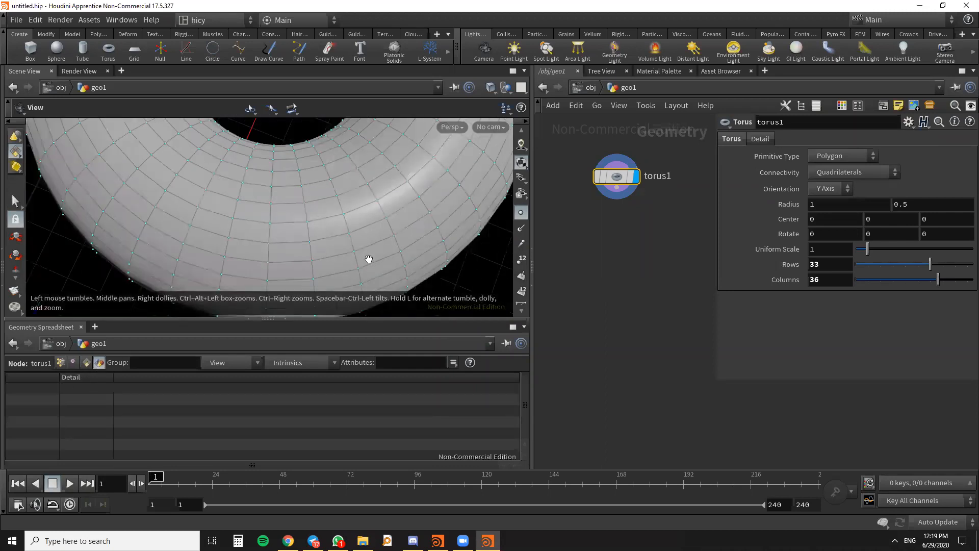
# - Review the torus's points, vertices, primitives and detail data in turn in the Geometry Spreadsheet, ending back on the points list
pyautogui.scroll(-10, 371, 276)
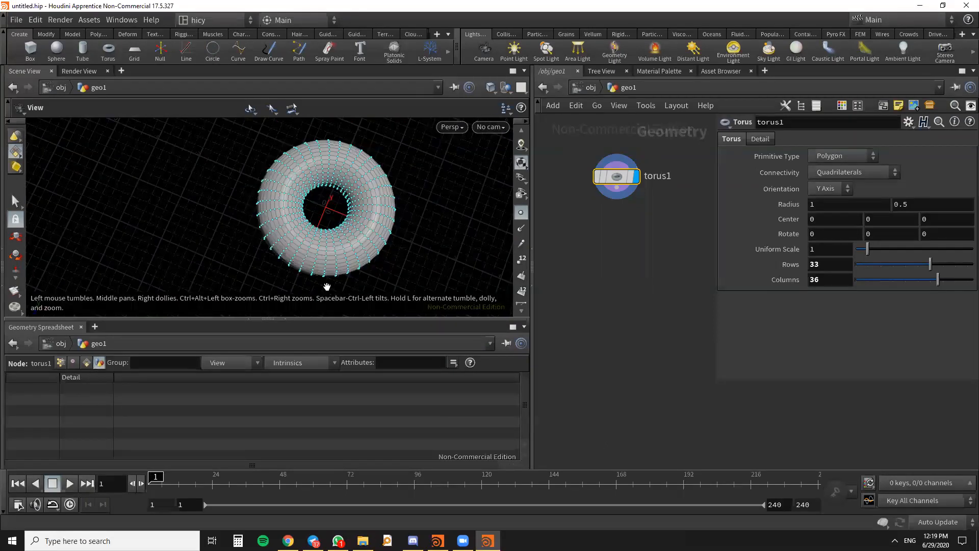
pyautogui.click(59, 363)
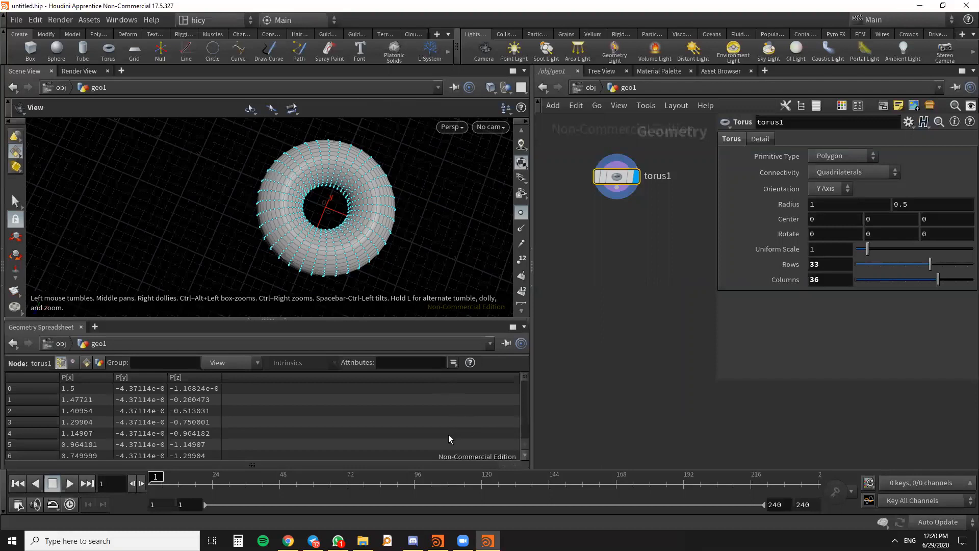
pyautogui.click(73, 363)
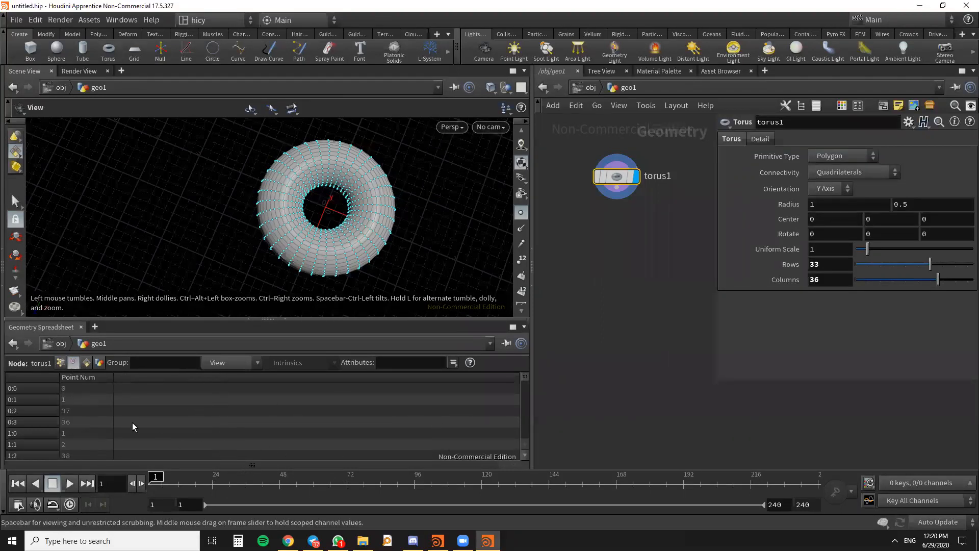
pyautogui.click(85, 363)
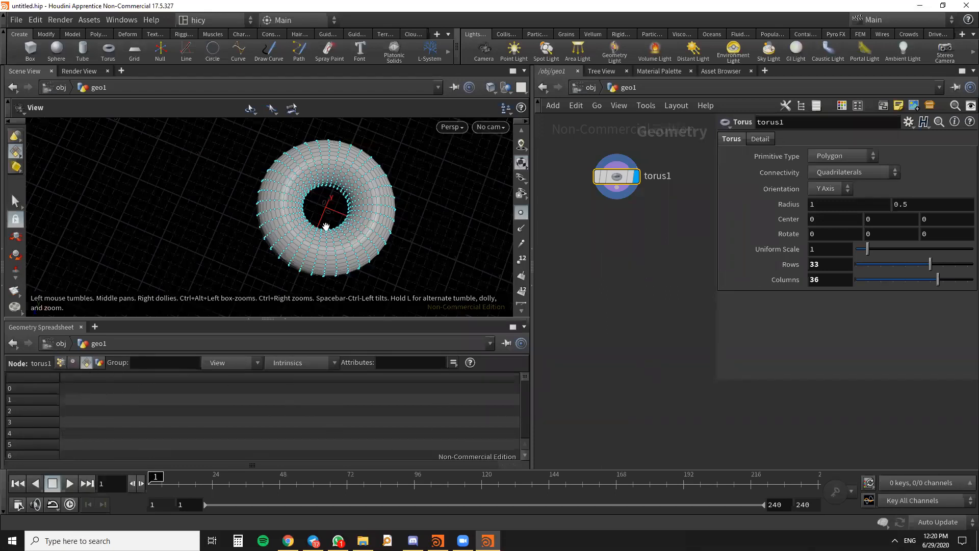
pyautogui.scroll(5, 335, 262)
pyautogui.moveTo(338, 264); pyautogui.dragTo(367, 245)
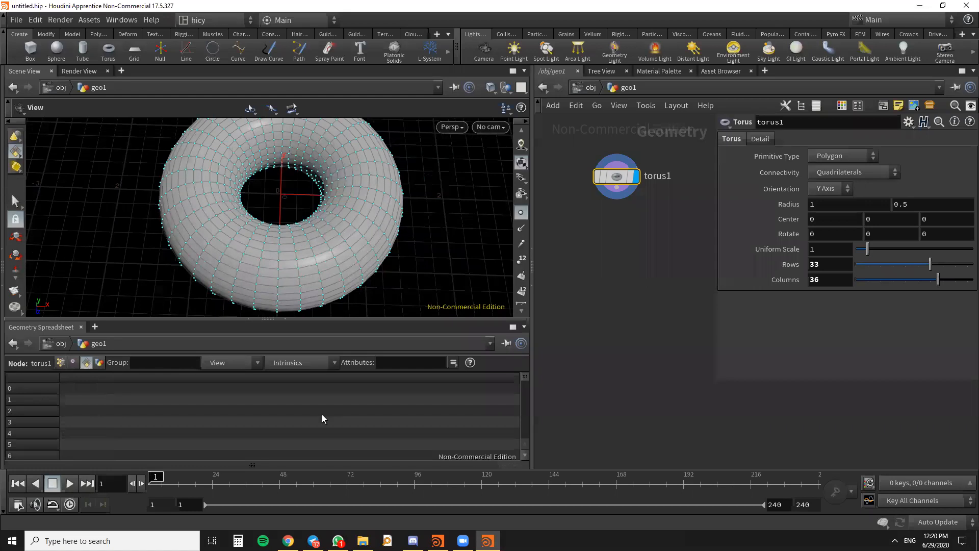
pyautogui.click(99, 362)
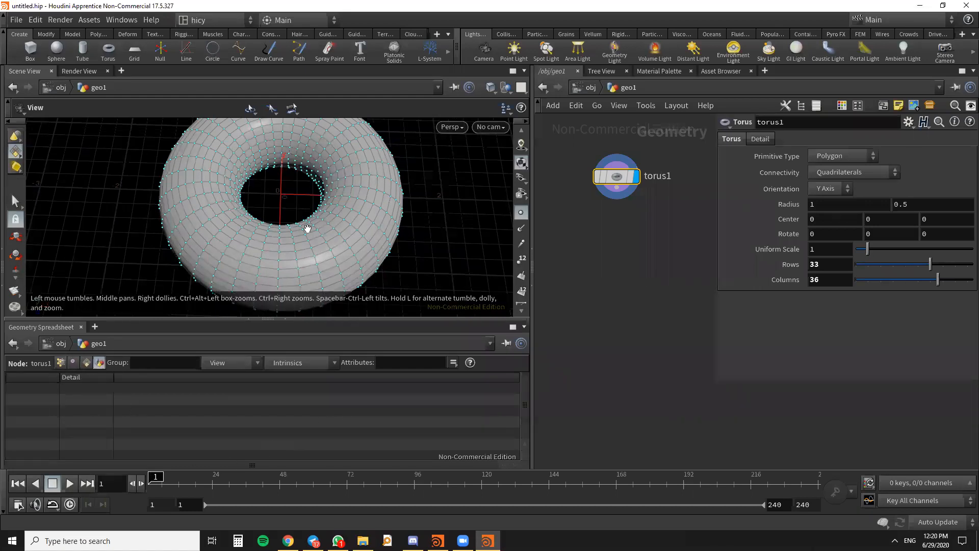
pyautogui.scroll(-3, 367, 222)
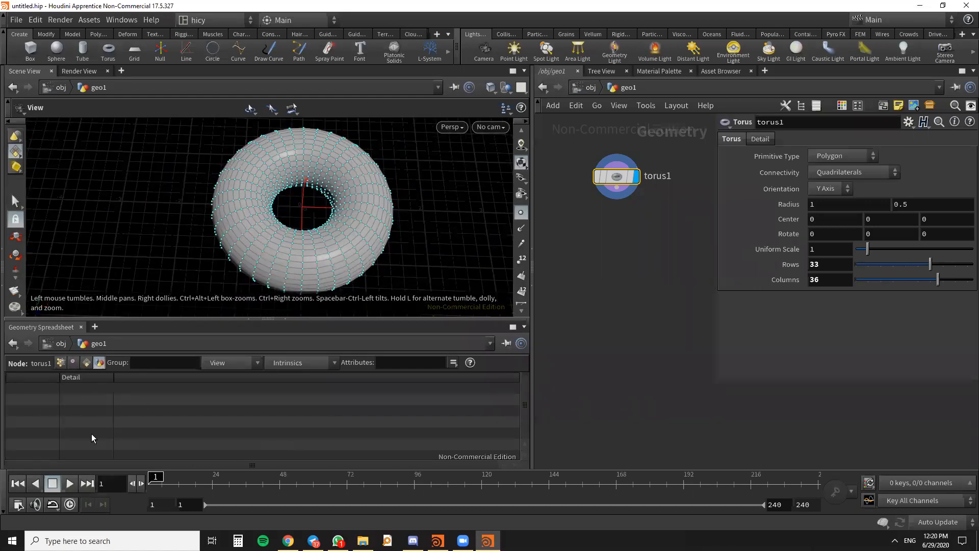
pyautogui.moveTo(197, 260); pyautogui.dragTo(204, 277)
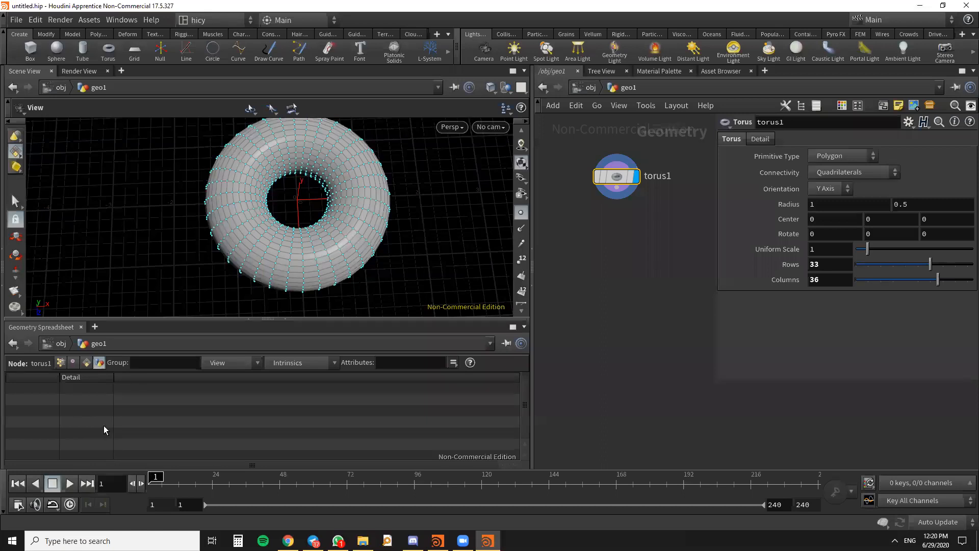
pyautogui.click(65, 361)
pyautogui.moveTo(255, 188); pyautogui.dragTo(312, 221)
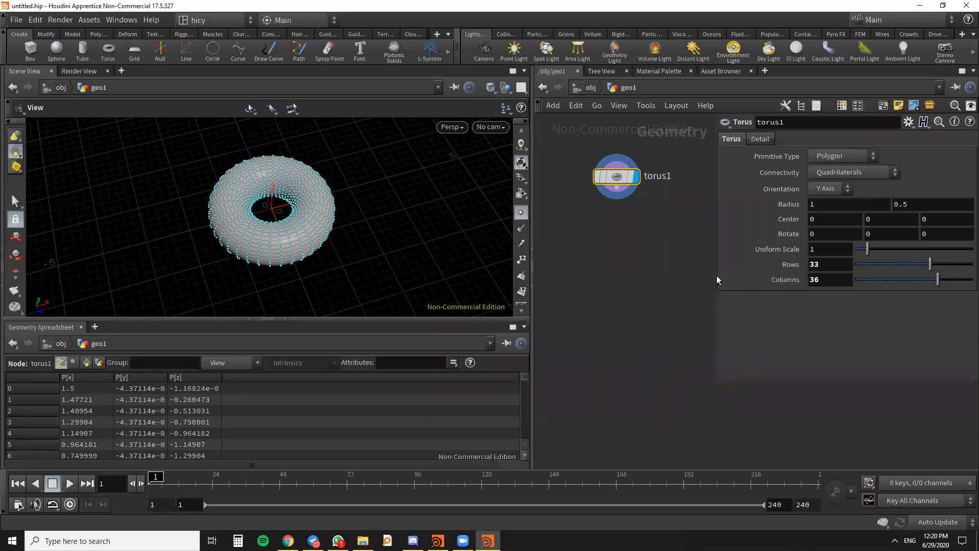
# - Add a Color node below torus1 in the network and resize the parameter pane to show its full parameters
pyautogui.moveTo(719, 279); pyautogui.dragTo(822, 282)
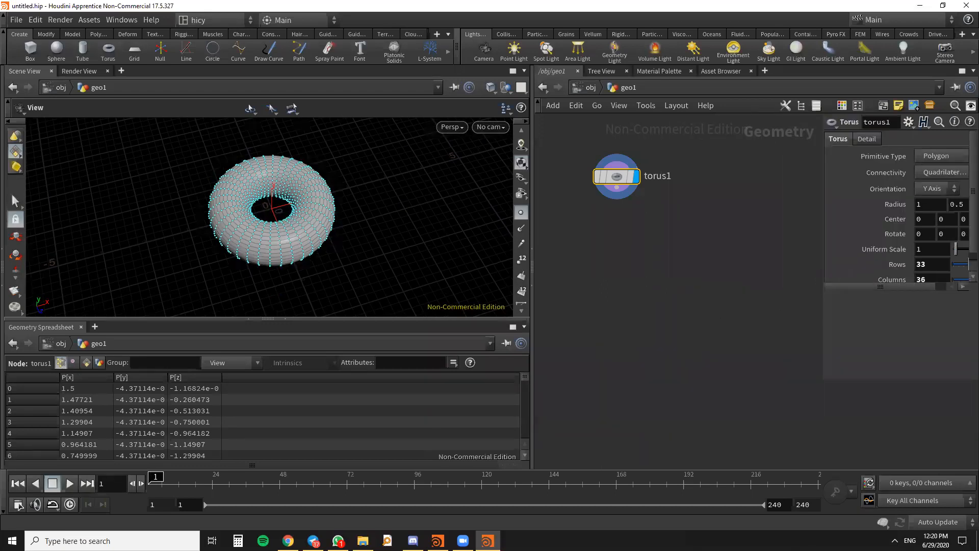
pyautogui.scroll(-3, 681, 304)
pyautogui.scroll(5, 642, 238)
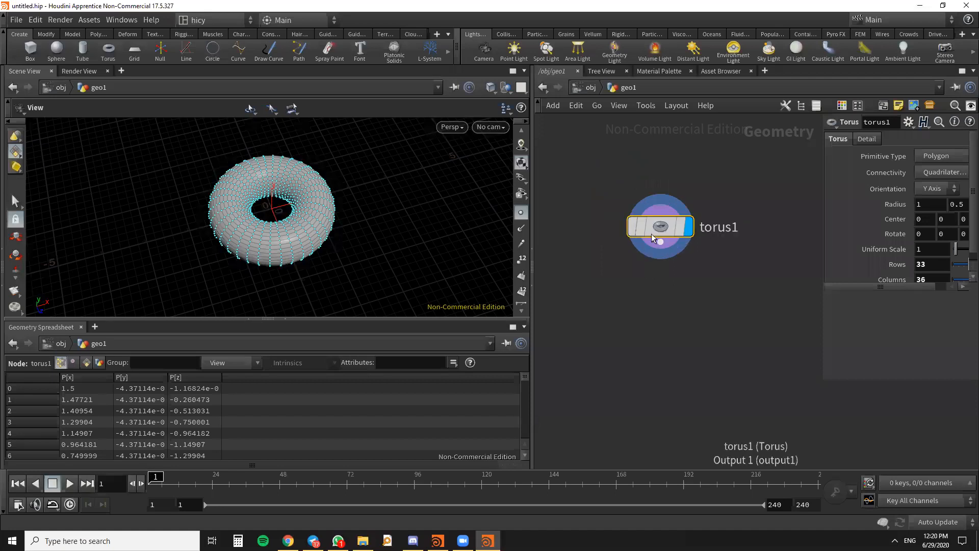
pyautogui.moveTo(662, 232); pyautogui.dragTo(664, 210)
pyautogui.press('Tab')
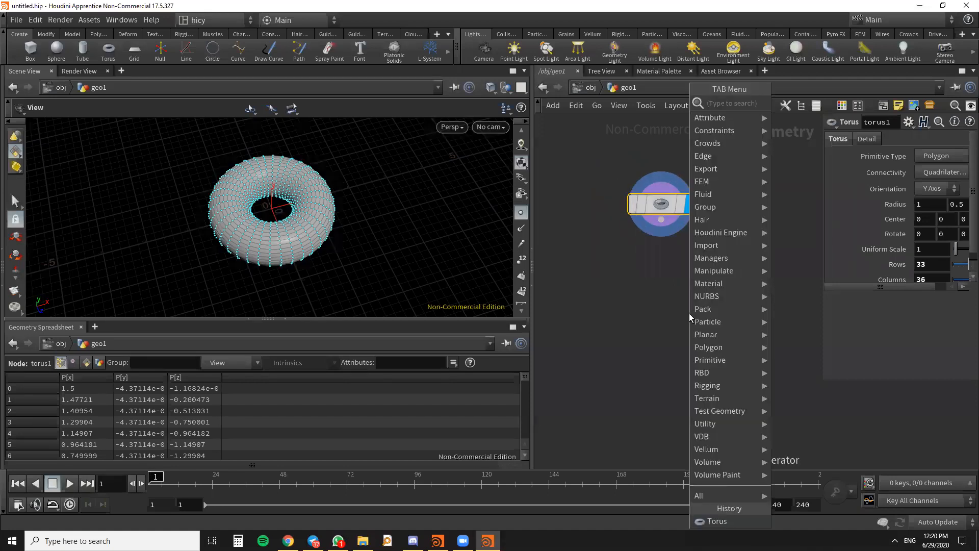
pyautogui.write('color')
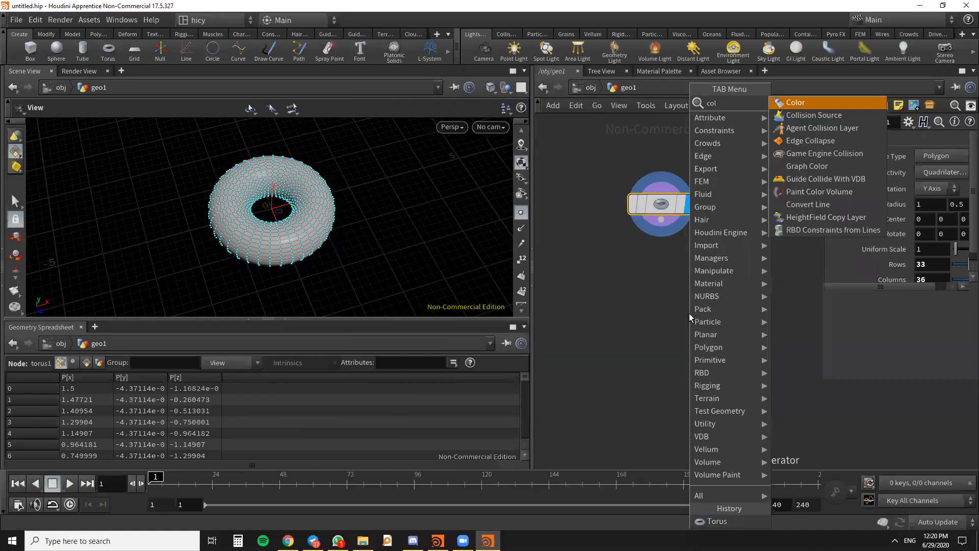
pyautogui.click(798, 105)
pyautogui.click(662, 280)
pyautogui.moveTo(662, 281); pyautogui.dragTo(662, 311)
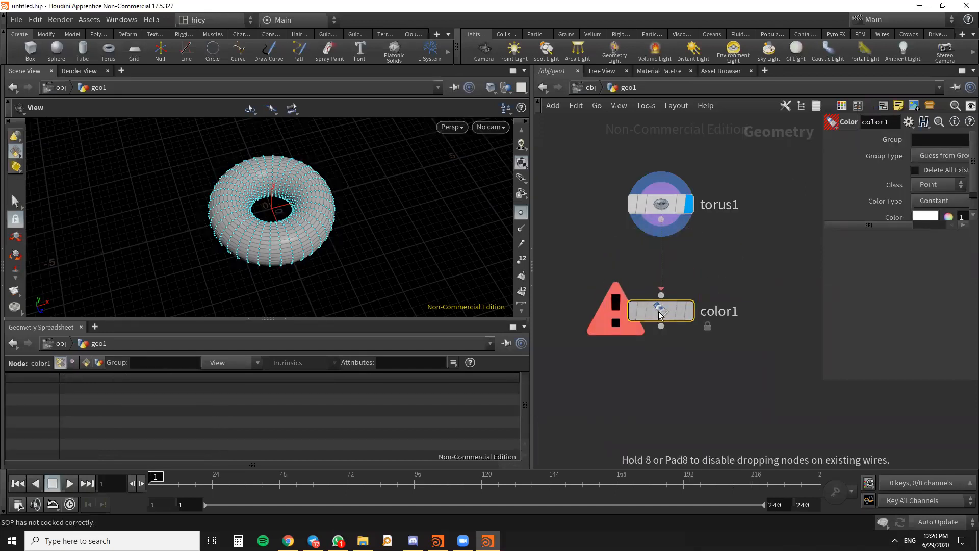
pyautogui.scroll(-1, 969, 184)
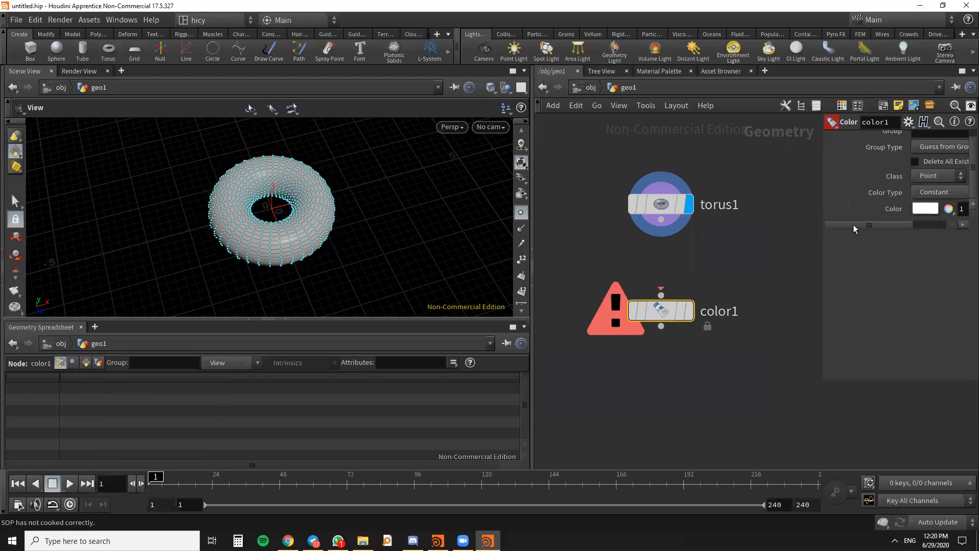
pyautogui.moveTo(822, 274); pyautogui.dragTo(761, 266)
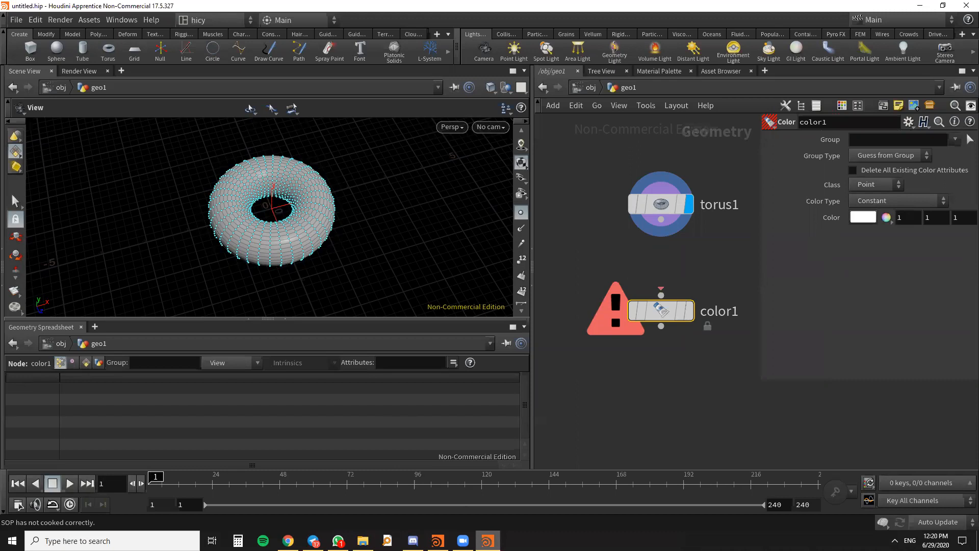
# - Call up the node creation menu inside geo1, search it for "color", and close it without adding a node
pyautogui.click(463, 541)
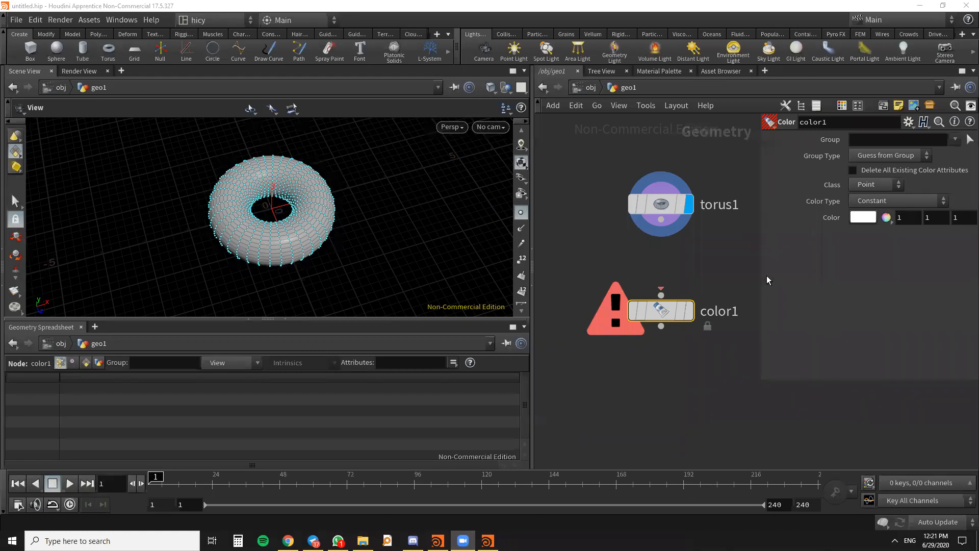
pyautogui.moveTo(758, 275); pyautogui.dragTo(843, 286)
pyautogui.scroll(-3, 742, 364)
pyautogui.scroll(5, 714, 235)
pyautogui.scroll(-3, 714, 236)
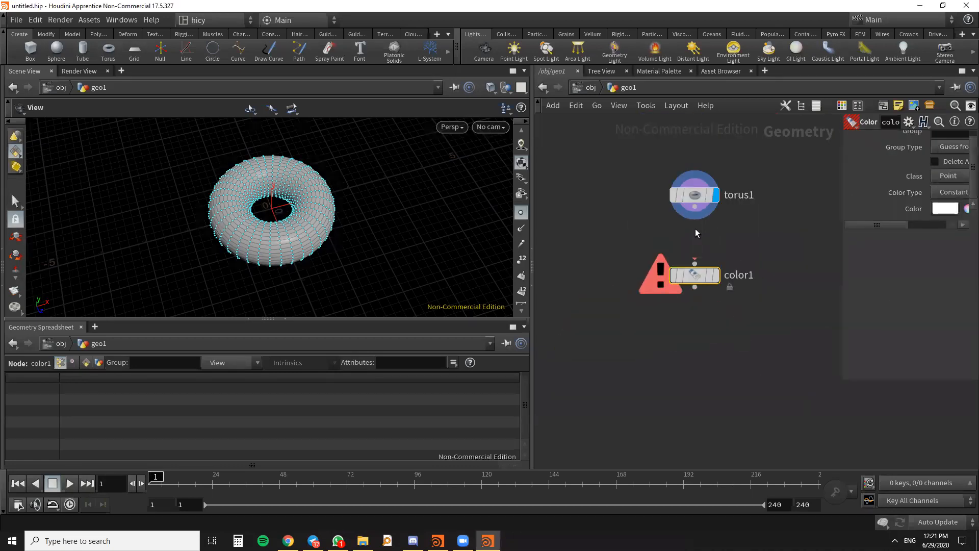
pyautogui.press('Tab')
pyautogui.write('color')
pyautogui.press('Escape')
pyautogui.press('Escape')
pyautogui.press('Tab')
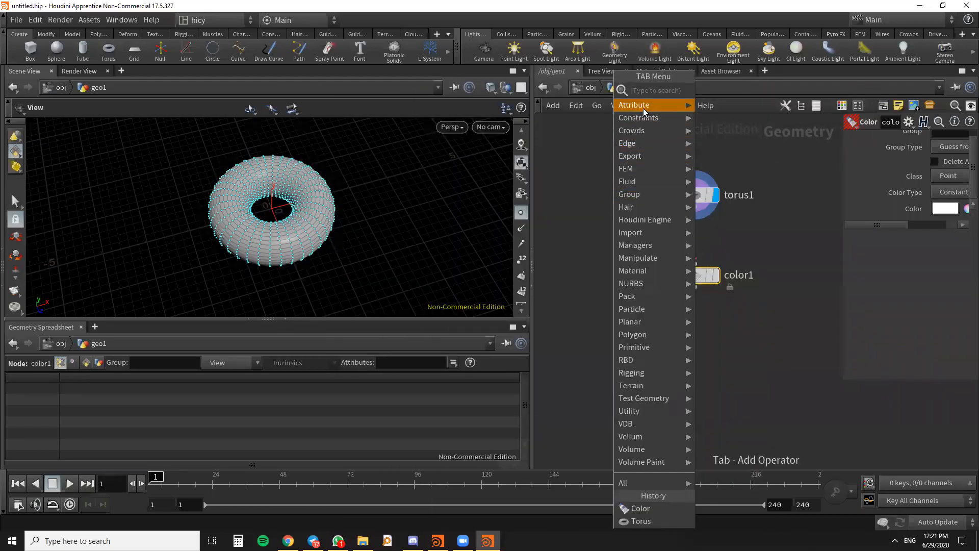
pyautogui.press('Escape')
pyautogui.press('Tab')
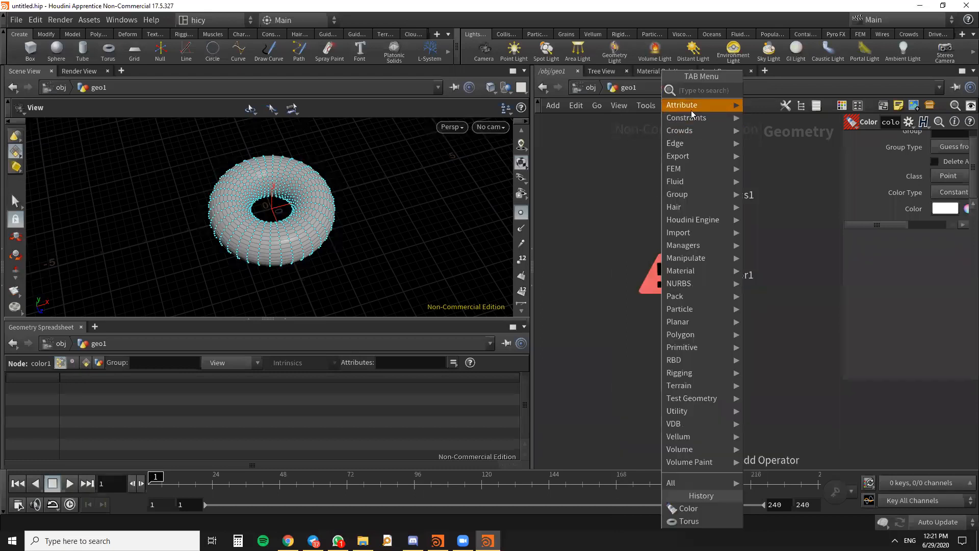
pyautogui.press('Escape')
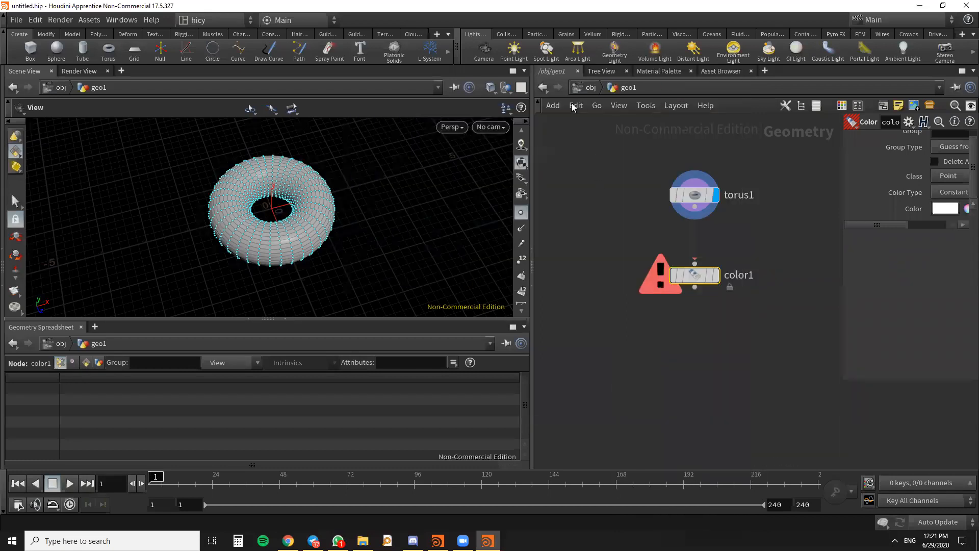
# - Go up to the object level, view the node categories offered there, and return inside geo1
pyautogui.click(542, 87)
pyautogui.press('Tab')
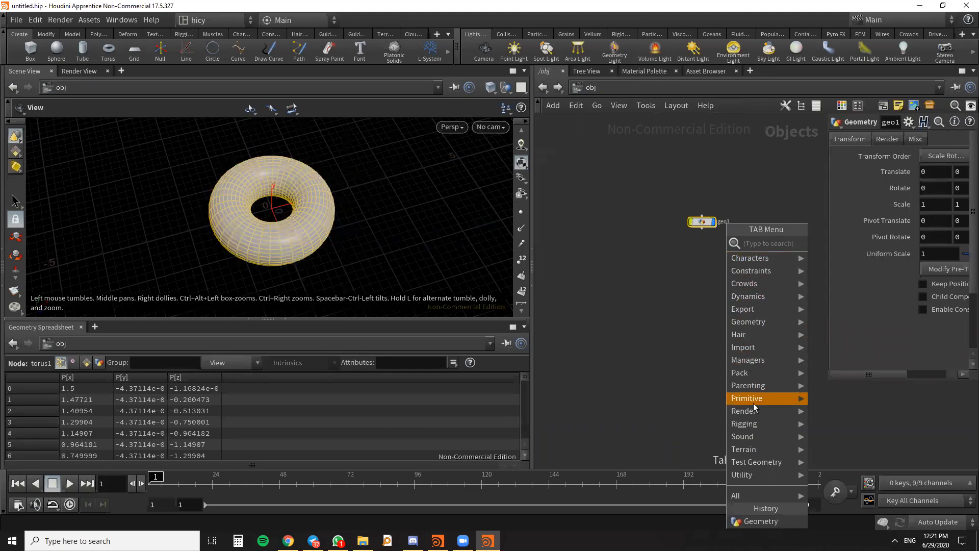
pyautogui.click(625, 339)
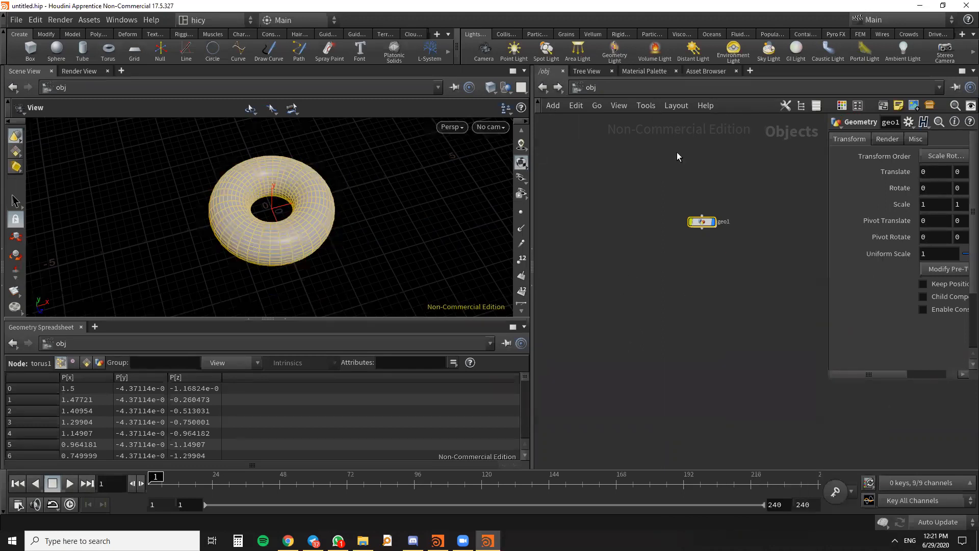
pyautogui.scroll(3, 702, 223)
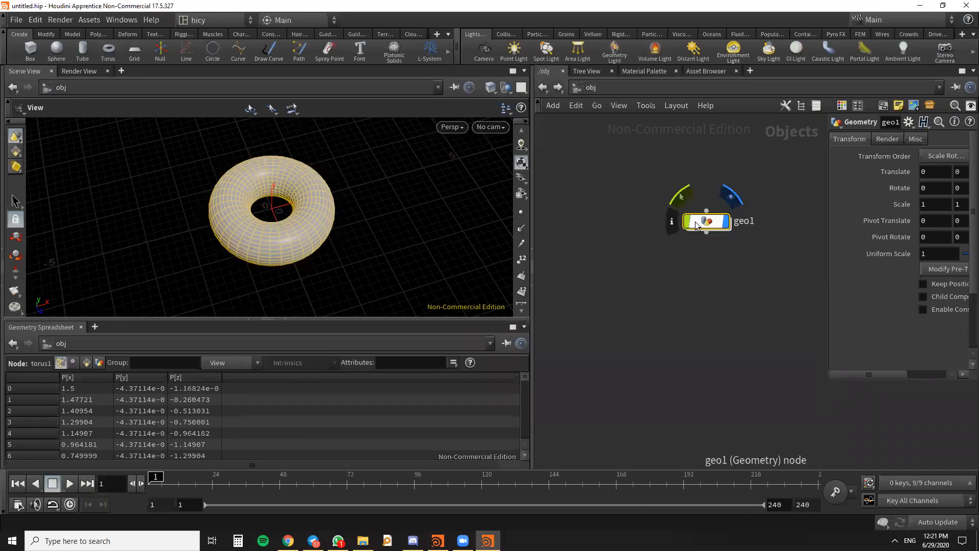
pyautogui.moveTo(706, 222); pyautogui.dragTo(668, 207)
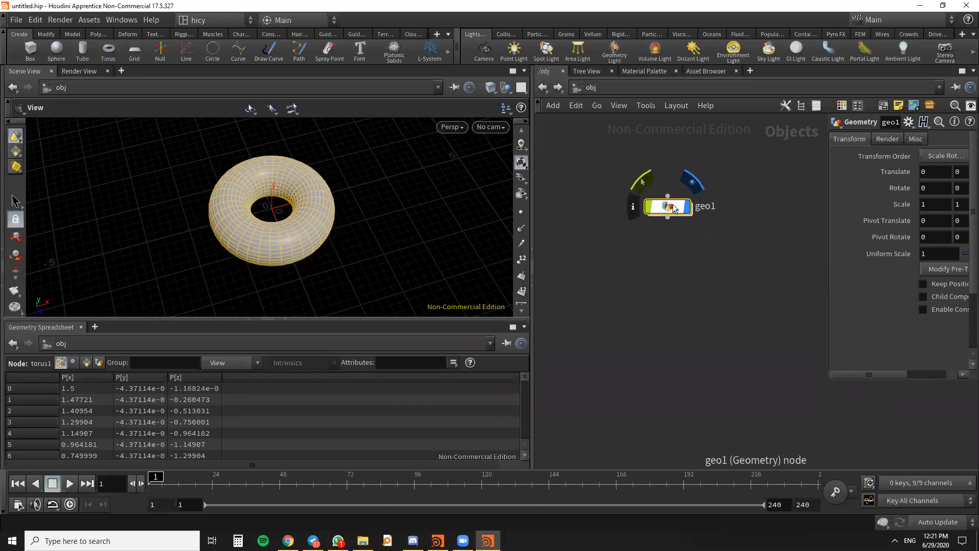
pyautogui.doubleClick(674, 207)
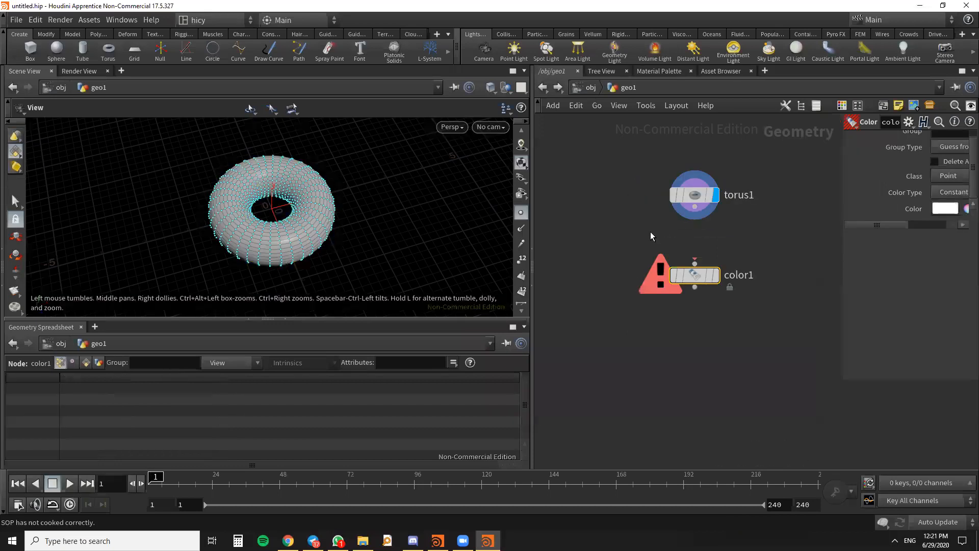
# - Browse the node categories available inside geo1, including Manipulate, and search for the Color node by name
pyautogui.press('Tab')
pyautogui.moveTo(679, 461)
pyautogui.moveTo(677, 266)
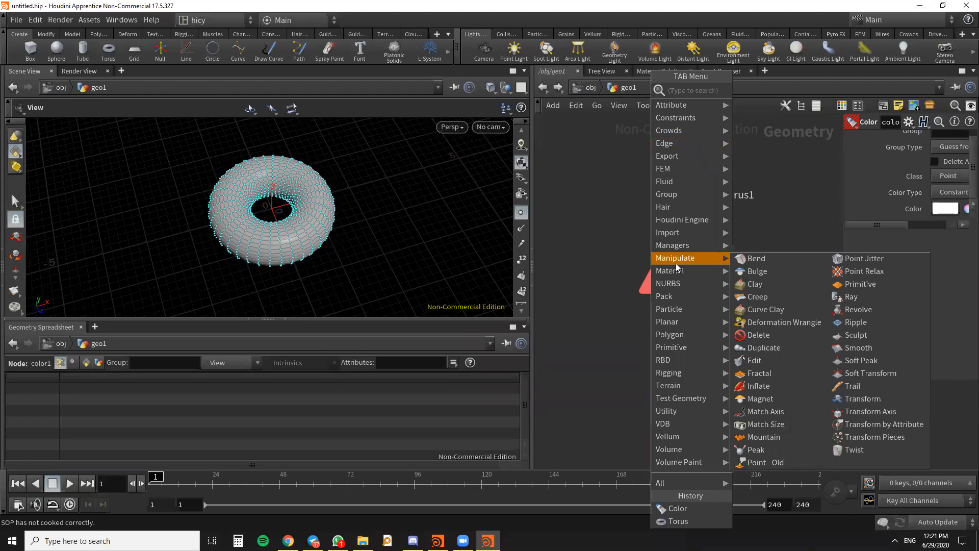
pyautogui.moveTo(679, 224)
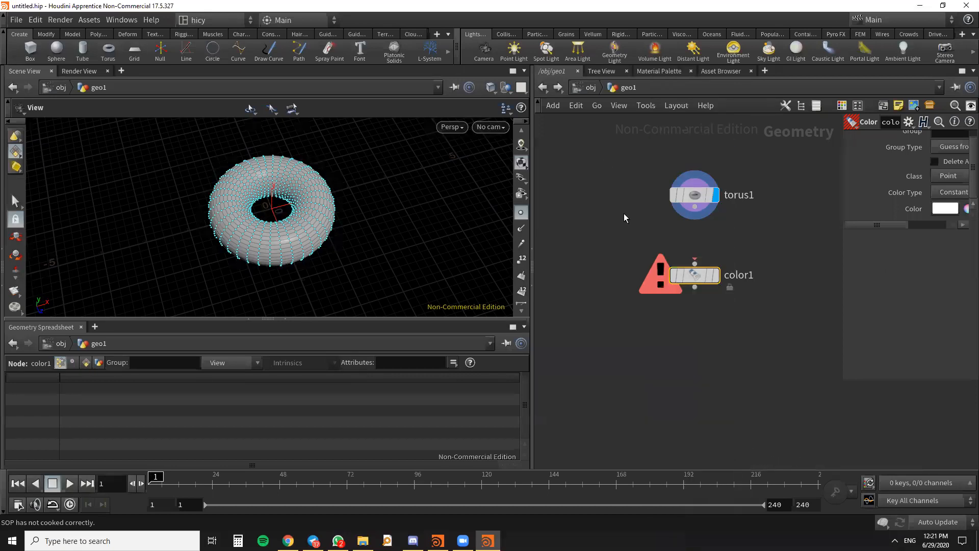
pyautogui.press('Tab')
pyautogui.write('colo')
# - Widen the parameter pane for the Color node and turn off point markers in the viewport
pyautogui.moveTo(845, 198); pyautogui.dragTo(773, 195)
pyautogui.scroll(-1, 484, 219)
pyautogui.scroll(-1, 516, 177)
pyautogui.click(521, 198)
pyautogui.scroll(3, 255, 219)
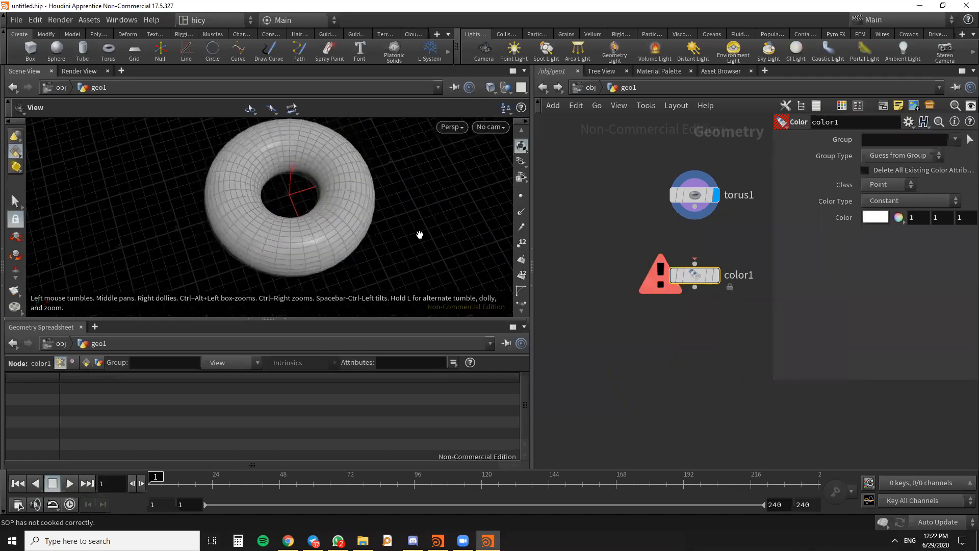
# - Align torus1 and color1 vertically, wire torus1's output into color1, and make color1 the displayed node
pyautogui.moveTo(694, 201); pyautogui.dragTo(646, 191)
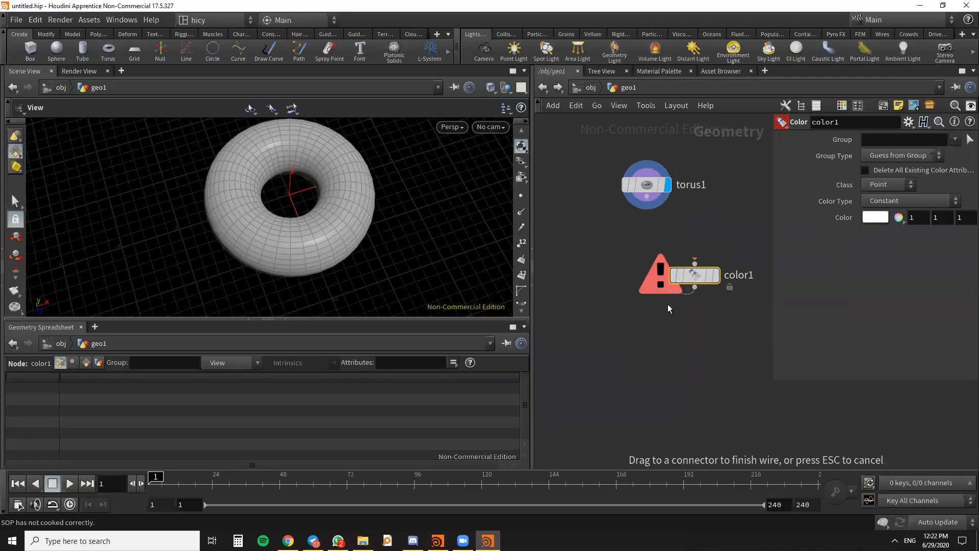
pyautogui.moveTo(684, 277); pyautogui.dragTo(636, 267)
pyautogui.moveTo(647, 197); pyautogui.dragTo(647, 254)
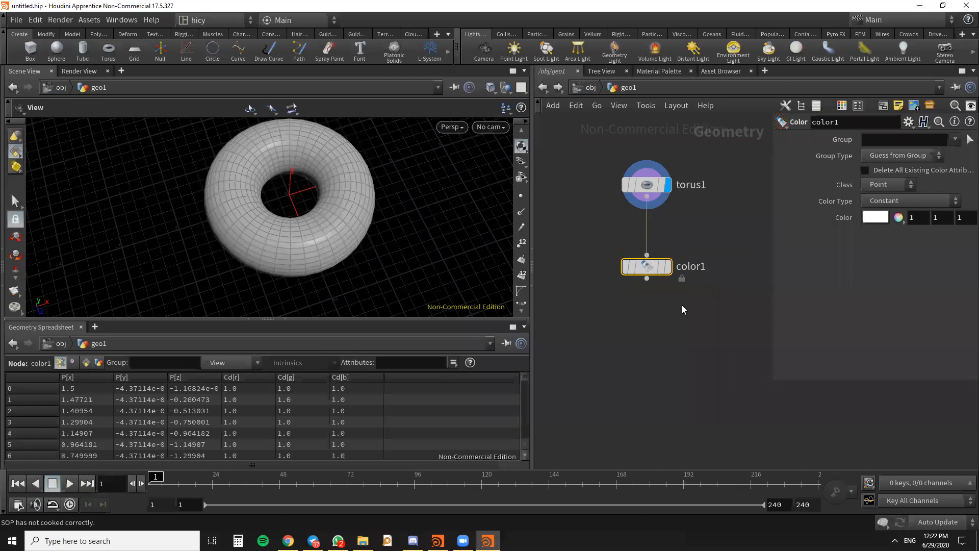
pyautogui.click(668, 266)
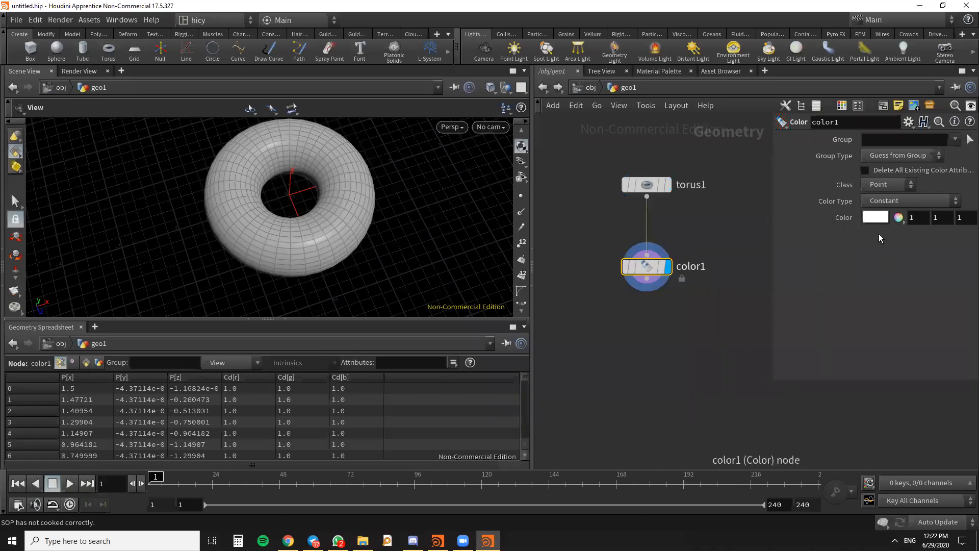
# - Set color1's constant point color to pure red (FF0000)
pyautogui.scroll(3, 672, 252)
pyautogui.scroll(-4, 672, 252)
pyautogui.scroll(3, 668, 270)
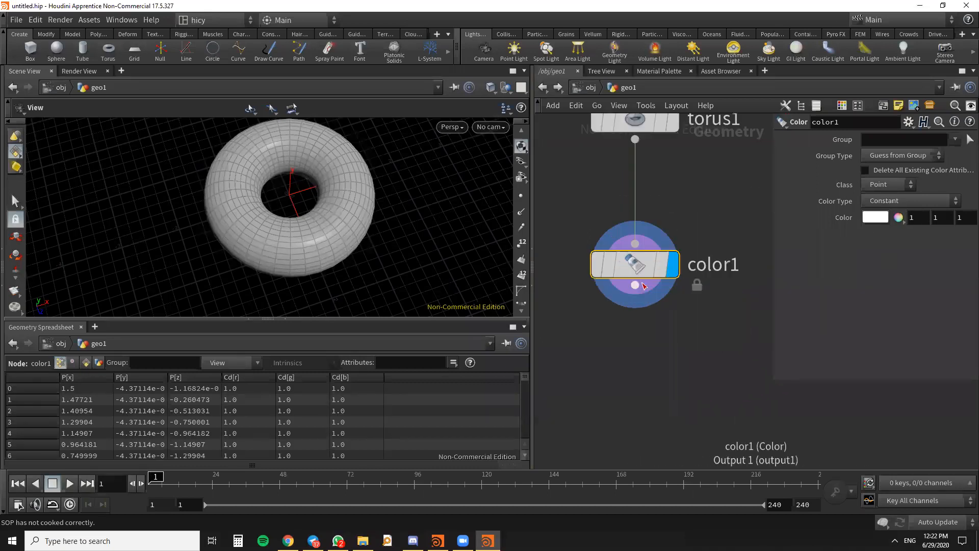
pyautogui.moveTo(665, 272)
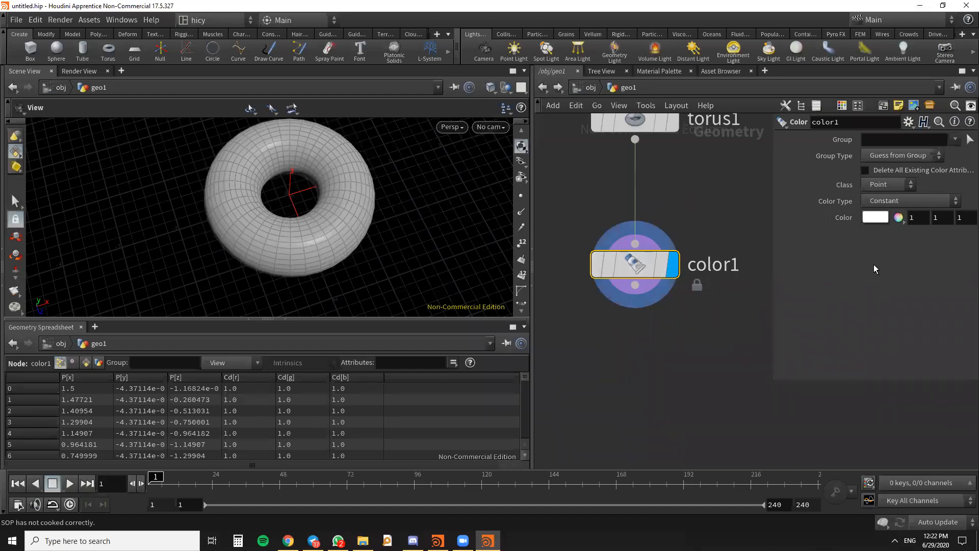
pyautogui.click(876, 217)
pyautogui.click(740, 126)
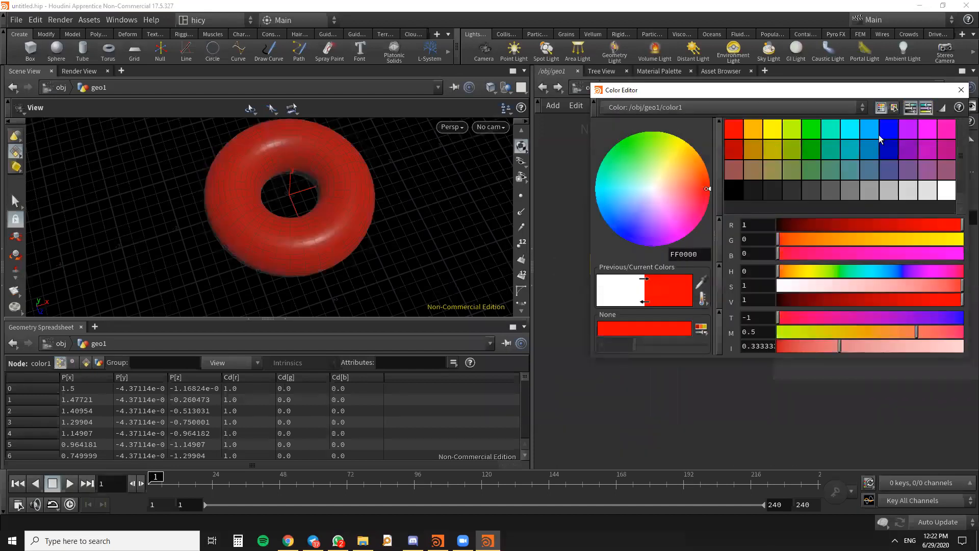
# - Close the color editor and bypass the color1 node
pyautogui.click(961, 91)
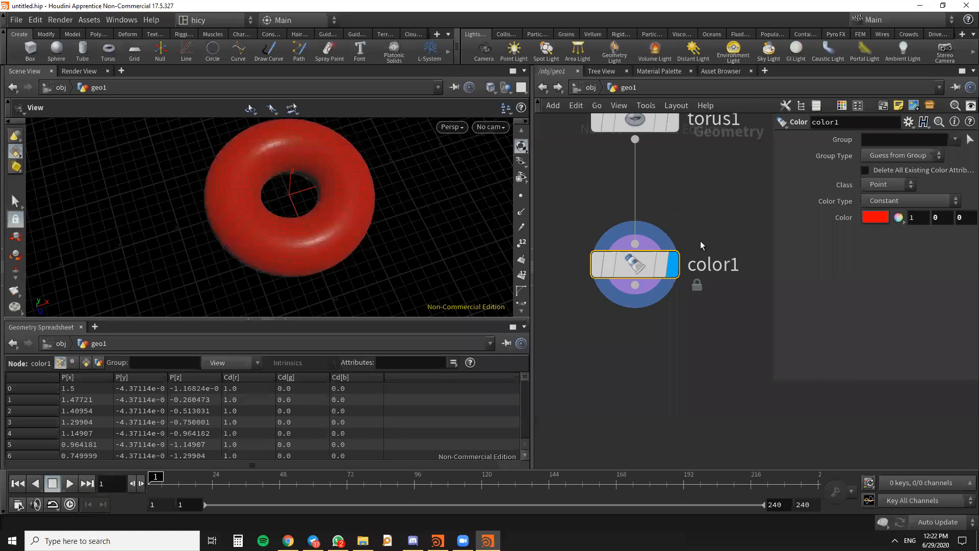
pyautogui.scroll(-3, 693, 273)
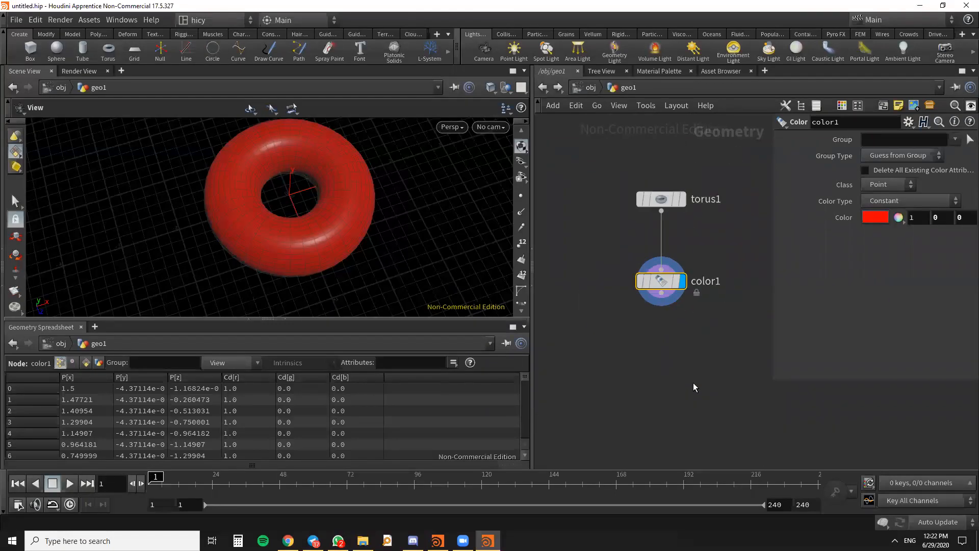
pyautogui.scroll(-2, 693, 382)
pyautogui.scroll(4, 668, 337)
pyautogui.scroll(2, 707, 283)
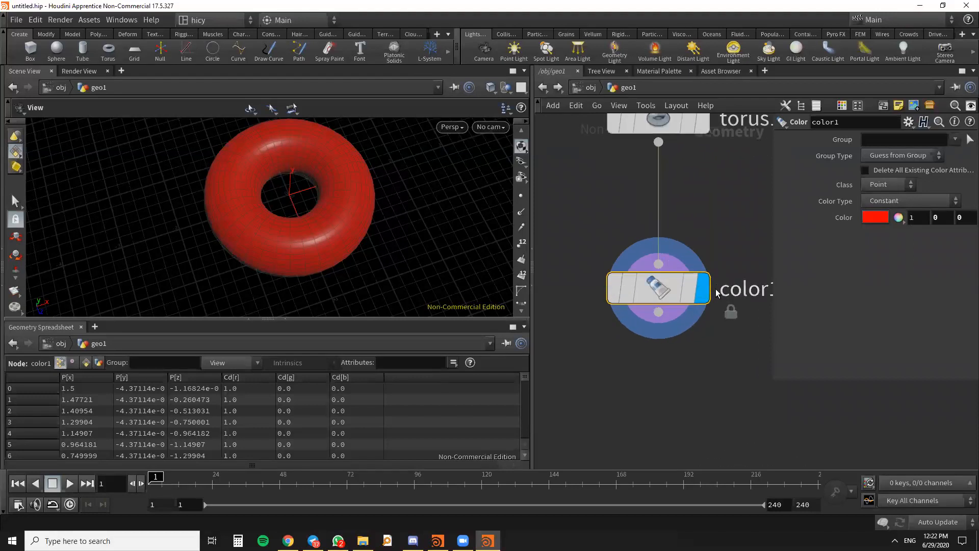
pyautogui.moveTo(683, 288)
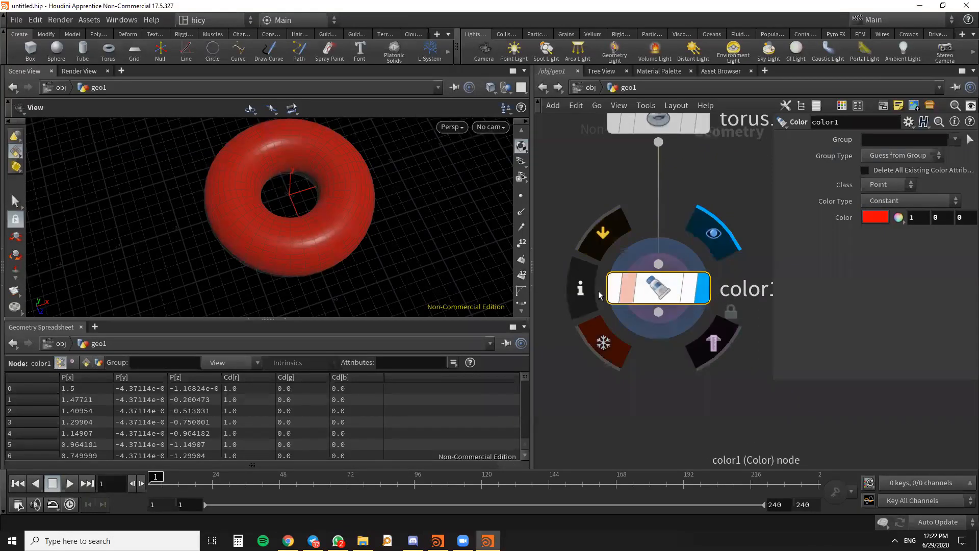
pyautogui.moveTo(642, 296); pyautogui.dragTo(642, 271)
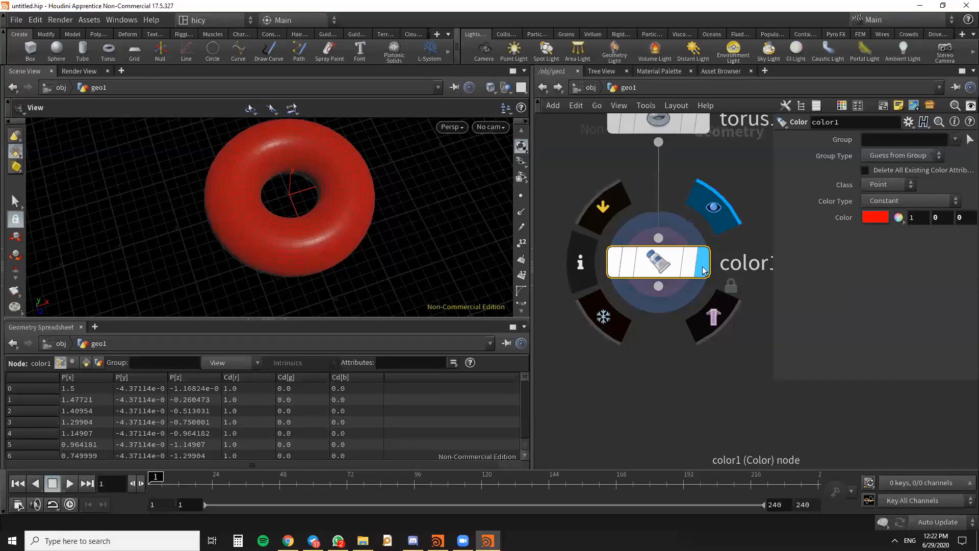
pyautogui.click(616, 264)
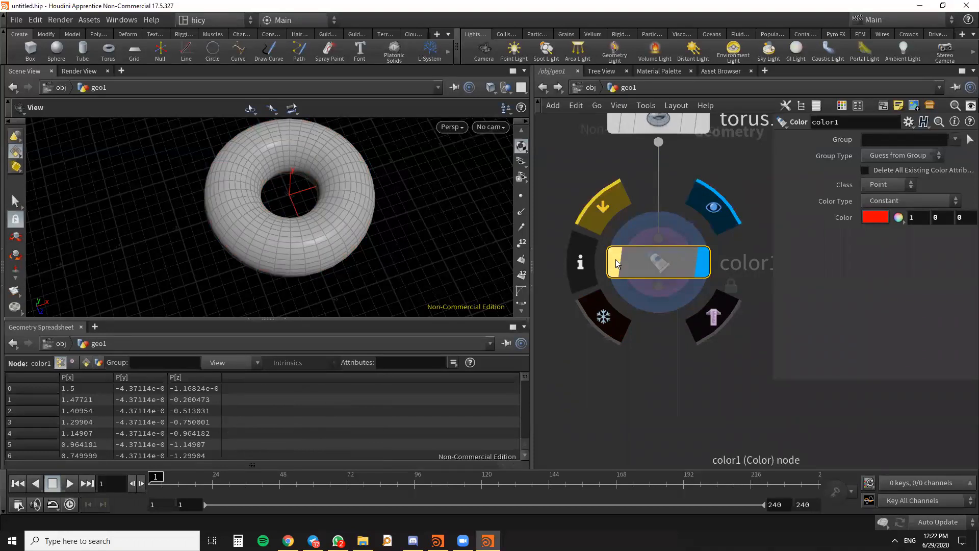
# - Add a Wireframe node below color1, wire color1's output into it, and make it the displayed node
pyautogui.scroll(-3, 675, 256)
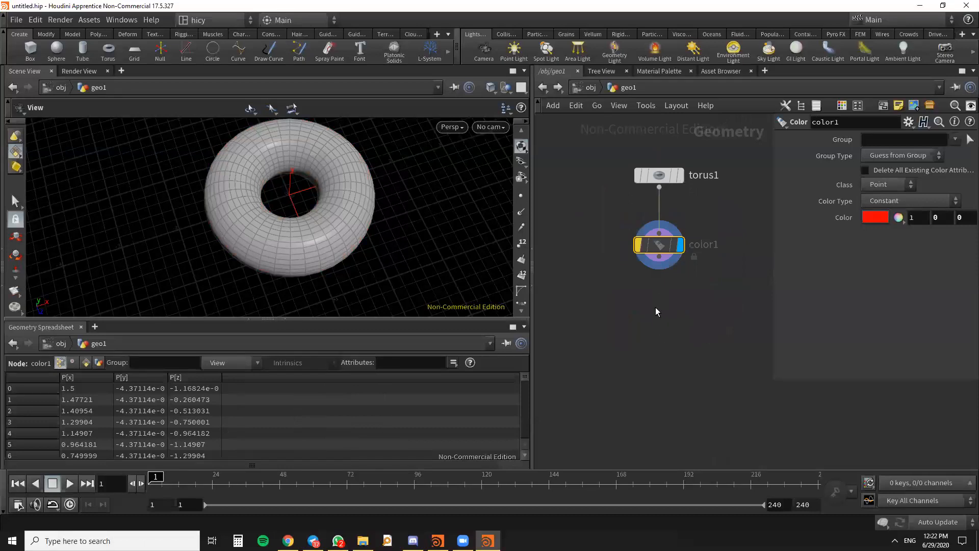
pyautogui.press('Tab')
pyautogui.write('wo')
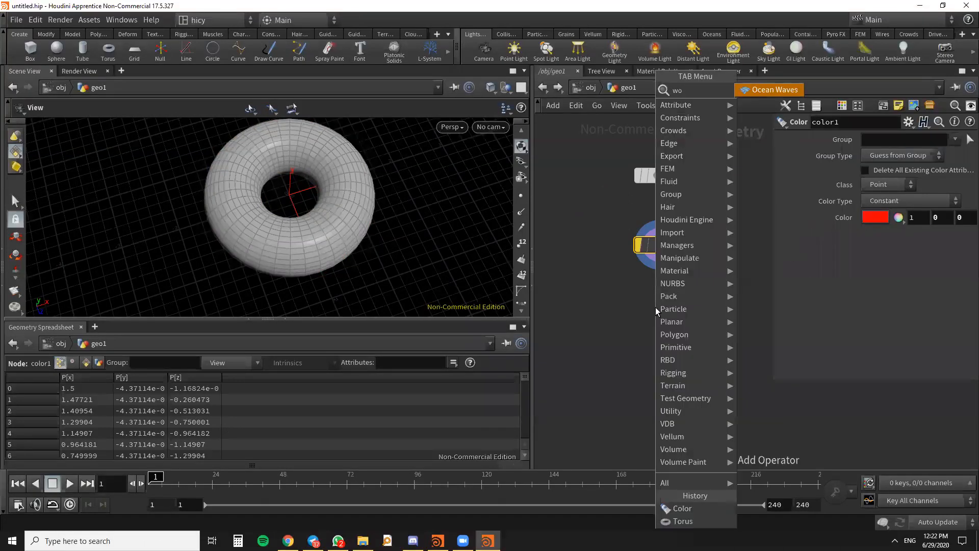
pyautogui.press('BackSpace')
pyautogui.write('ire')
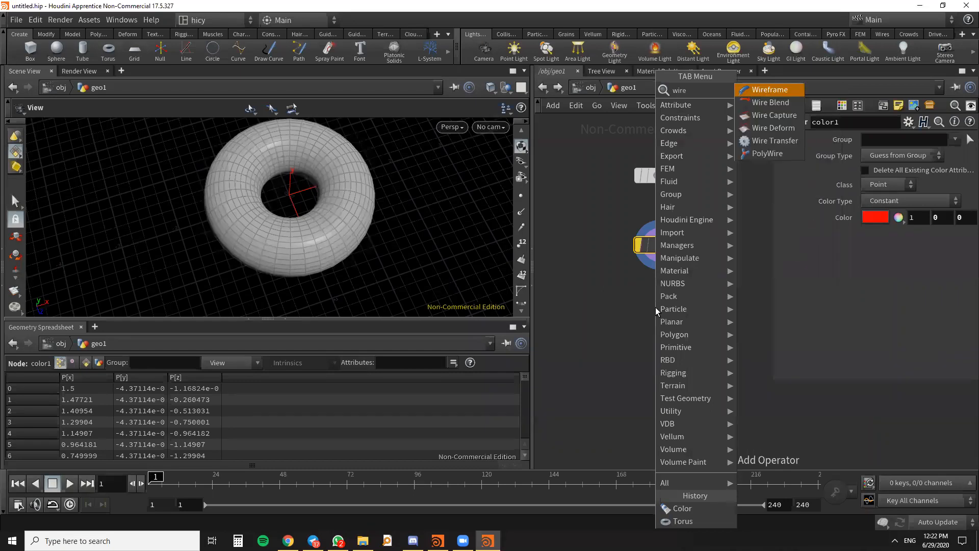
pyautogui.press('Return')
pyautogui.click(657, 309)
pyautogui.moveTo(665, 254); pyautogui.dragTo(664, 334)
pyautogui.click(699, 278)
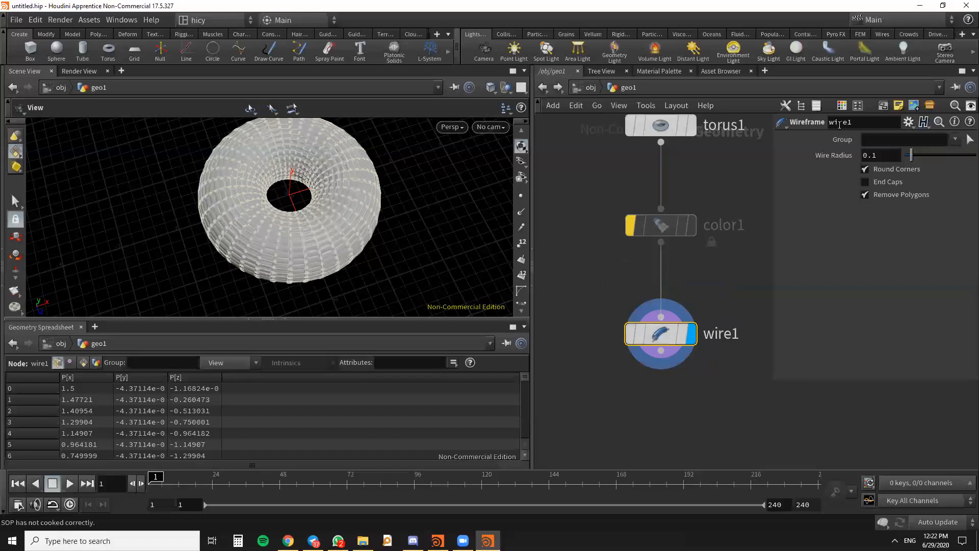
# - Set wire1's Wire Radius to 0.01 and move the node further below color1
pyautogui.click(872, 156)
pyautogui.press('Return')
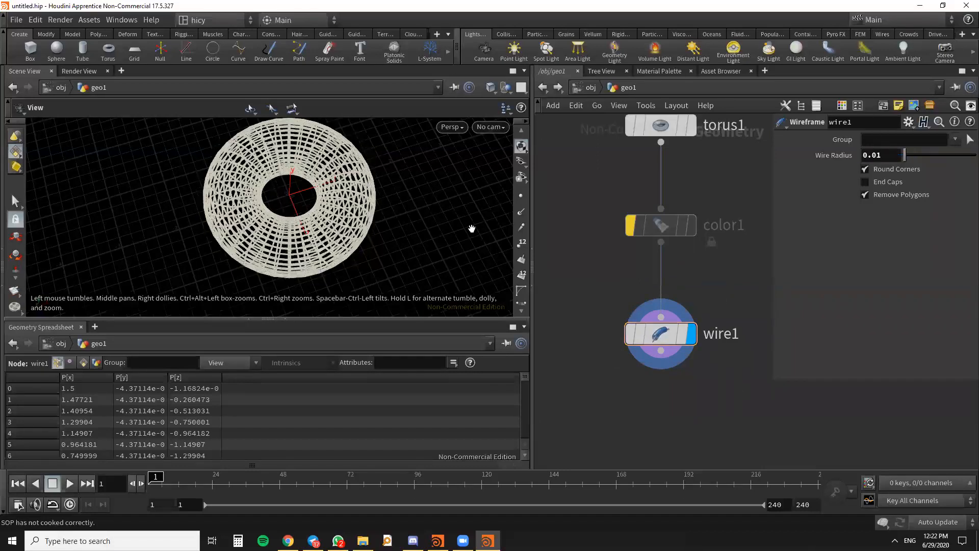
pyautogui.moveTo(663, 334); pyautogui.dragTo(663, 363)
pyautogui.press('h')
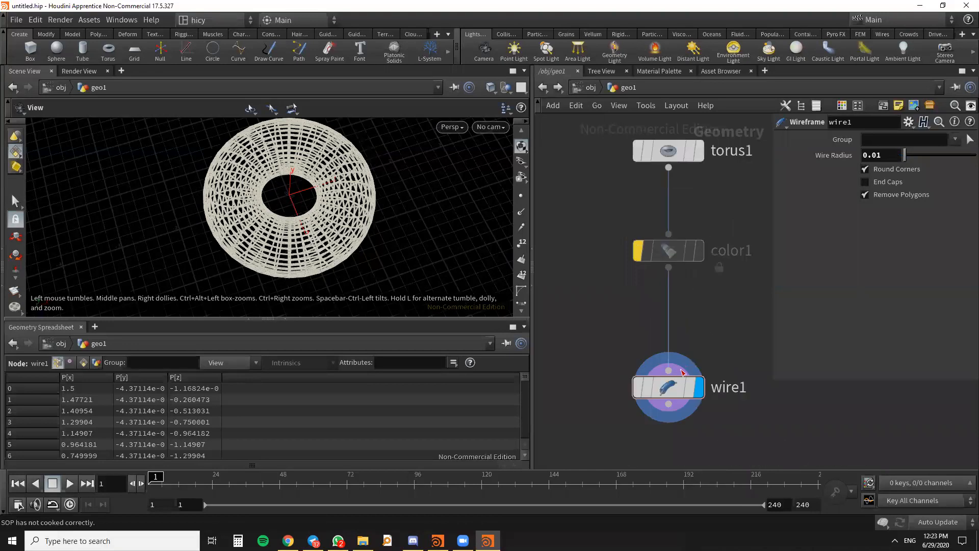
# - Turn off the bypass on color1, display color1's result, and switch the display back to wire1
pyautogui.moveTo(638, 247)
pyautogui.click(699, 250)
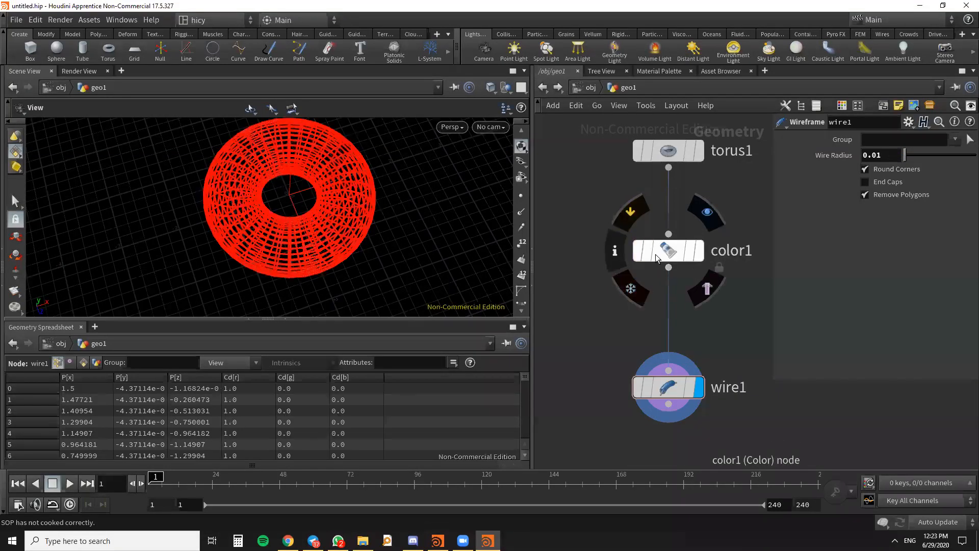
pyautogui.click(673, 255)
pyautogui.click(700, 256)
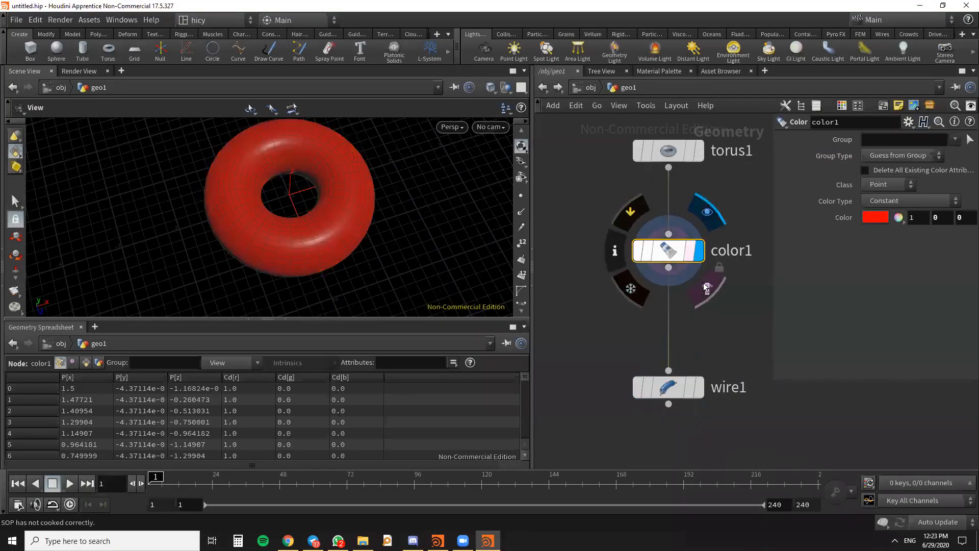
pyautogui.click(698, 392)
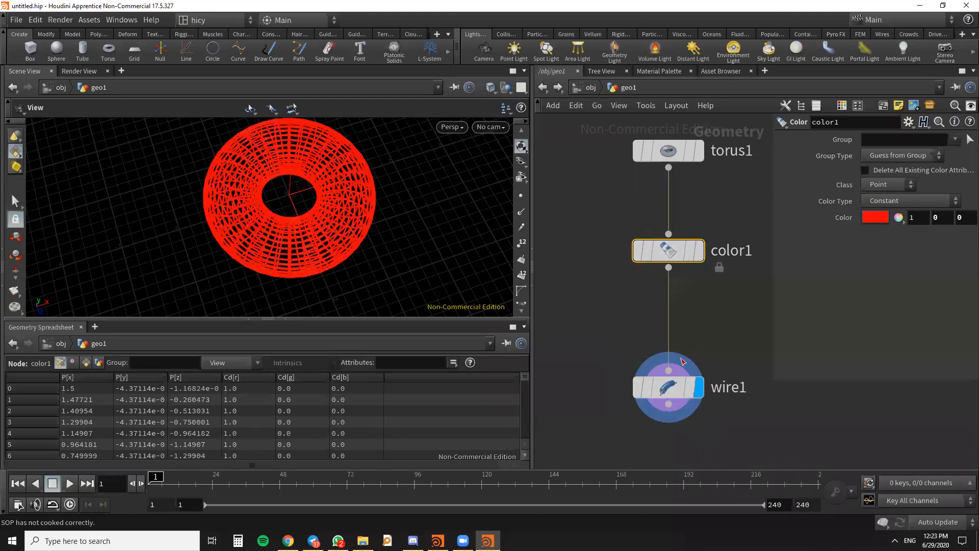
# - Bypass color1 again and move it slightly lower between torus1 and wire1
pyautogui.click(639, 252)
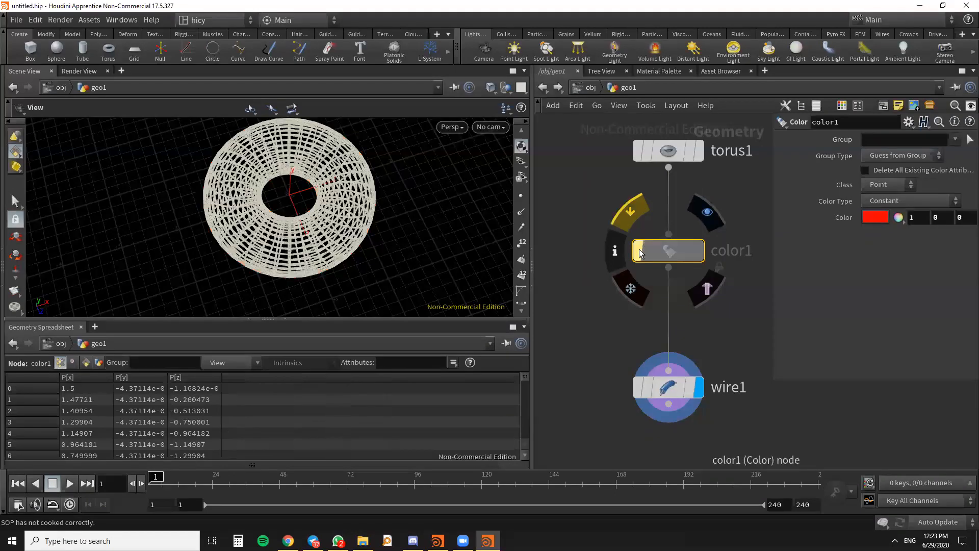
pyautogui.moveTo(372, 283); pyautogui.dragTo(360, 262)
pyautogui.moveTo(671, 256)
pyautogui.moveTo(671, 257); pyautogui.dragTo(673, 273)
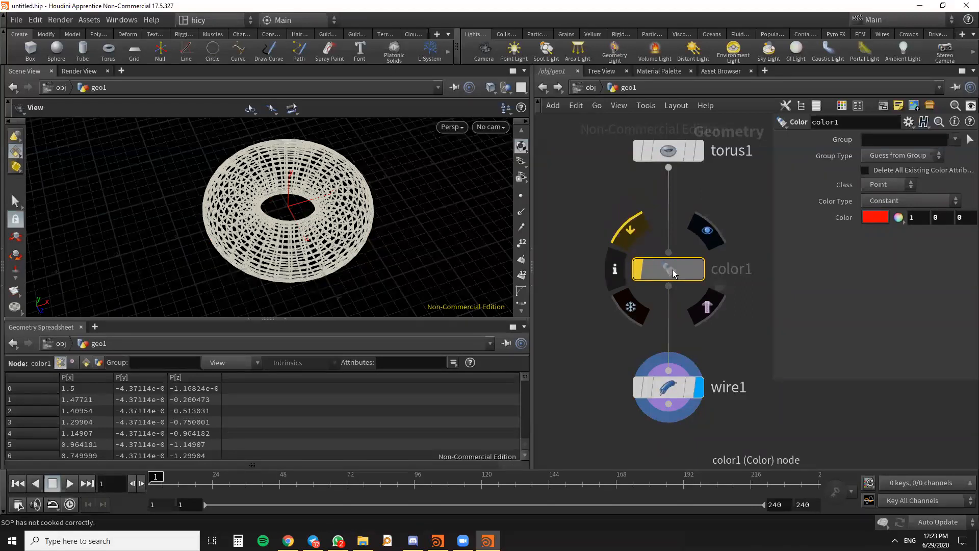
pyautogui.moveTo(674, 271)
pyautogui.mouseDown()
pyautogui.moveTo(682, 264)
pyautogui.moveTo(668, 265)
pyautogui.mouseUp()
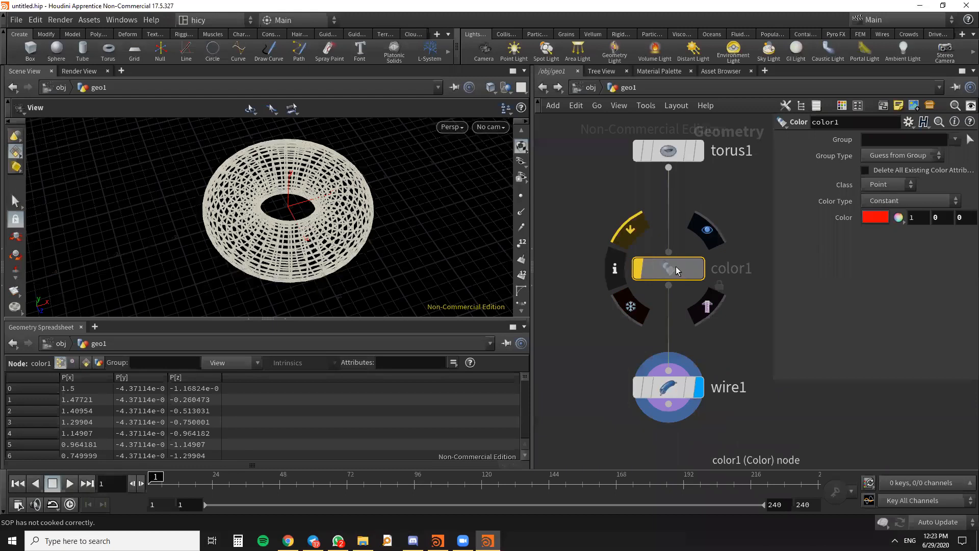
# - Shake color1 out of the node chain, insert it back between torus1 and wire1, and align the nodes vertically
pyautogui.scroll(-2, 675, 266)
pyautogui.moveTo(668, 258); pyautogui.dragTo(586, 247)
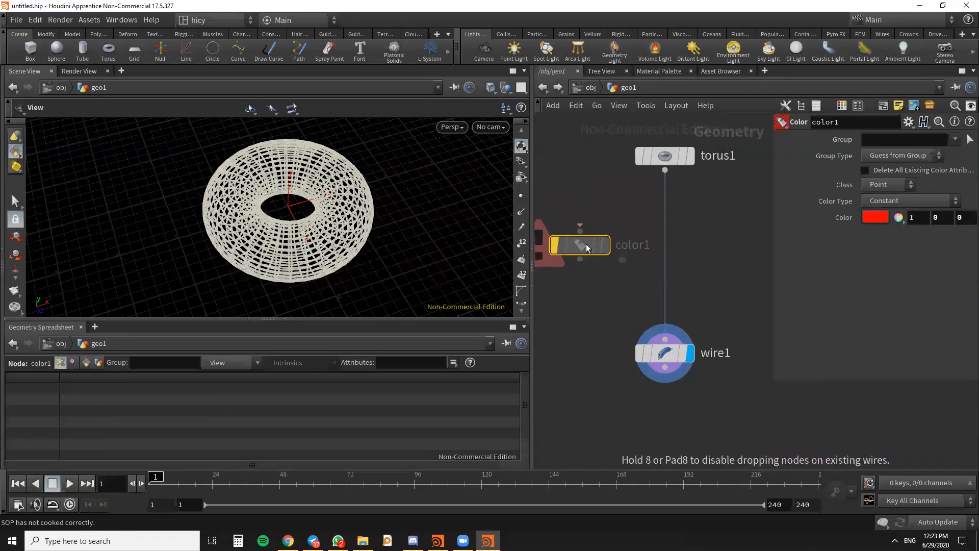
pyautogui.scroll(-3, 659, 274)
pyautogui.scroll(3, 606, 259)
pyautogui.moveTo(621, 257); pyautogui.dragTo(700, 261)
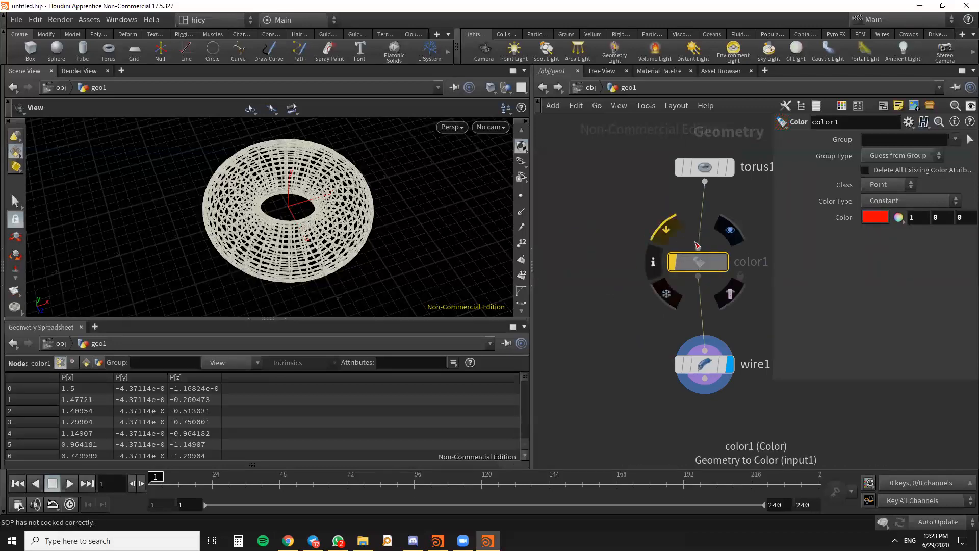
pyautogui.press('l')
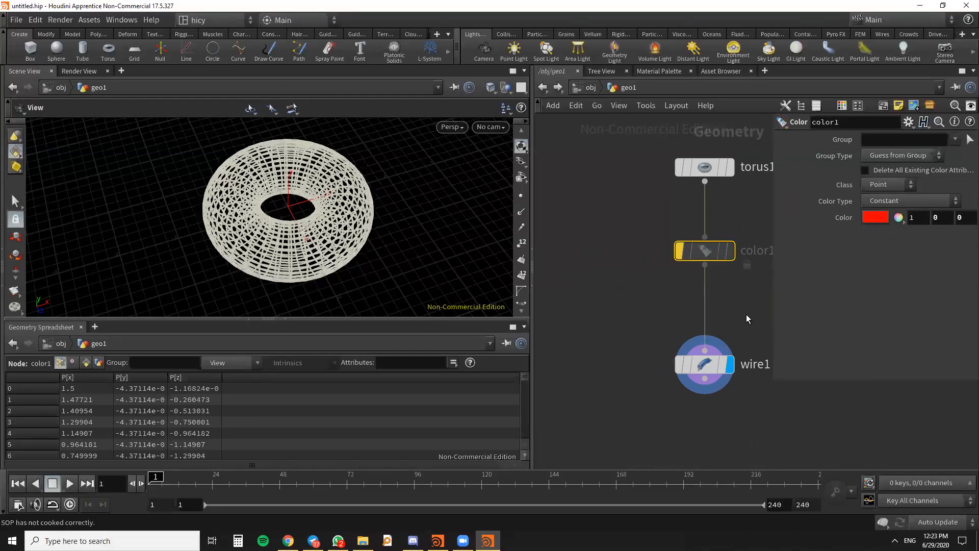
# - Cut the connection between color1 and wire1 and undo the cut
pyautogui.press('y')
pyautogui.moveTo(750, 302); pyautogui.dragTo(674, 302)
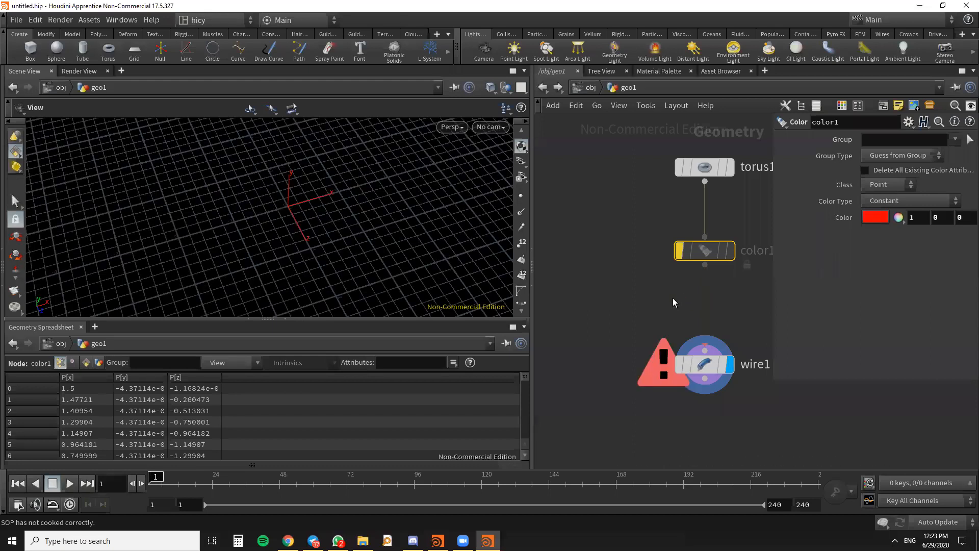
pyautogui.hotkey('ctrl', 'z')
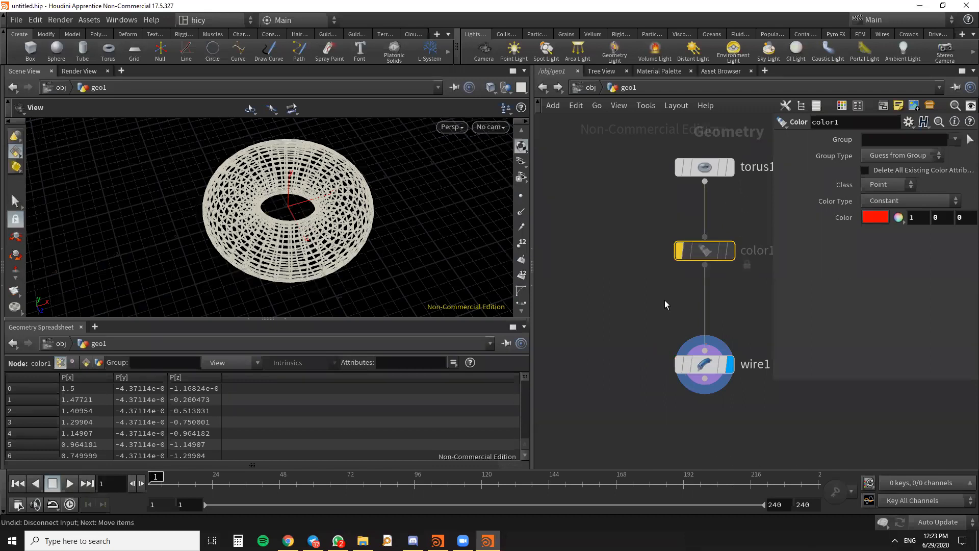
# - Delete color1 from between torus1 and wire1, and undo the deletion
pyautogui.press('Delete')
pyautogui.press('l')
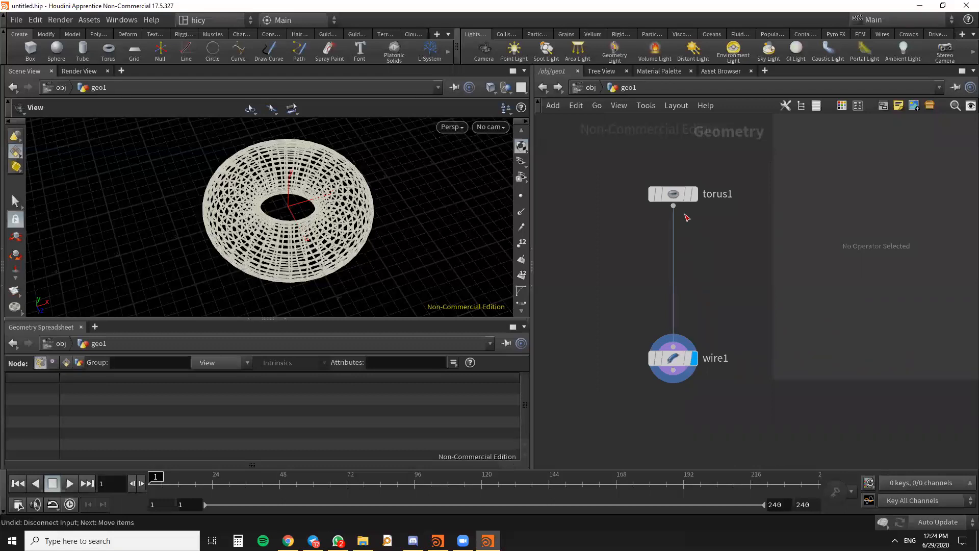
pyautogui.hotkey('ctrl', 'z')
pyautogui.hotkey('ctrl', 'z')
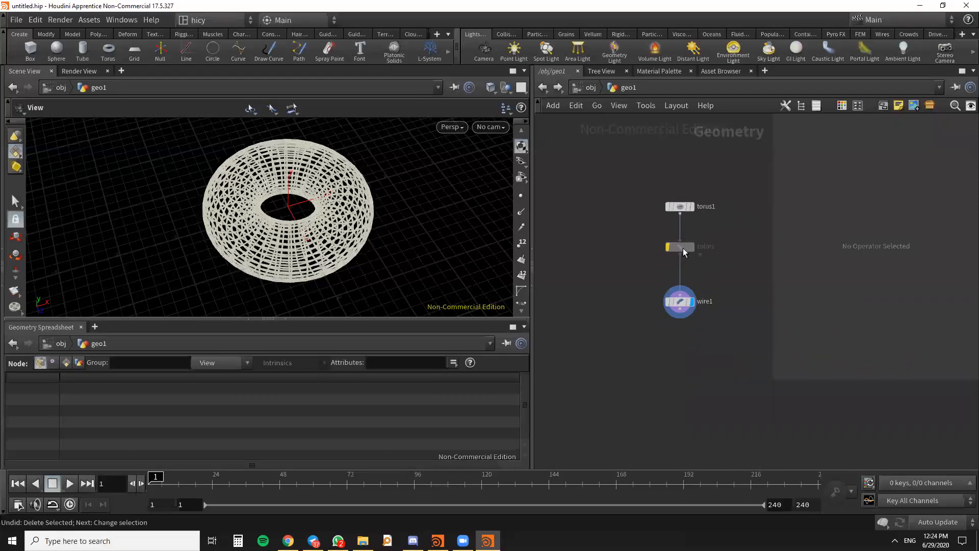
pyautogui.scroll(3, 683, 248)
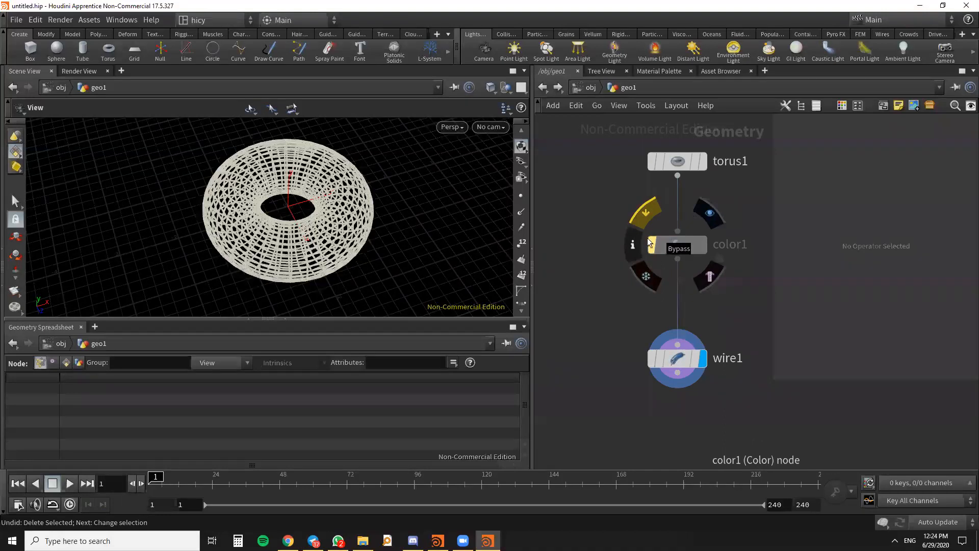
# - Turn off the bypass on color1 and toggle its template flag on and off
pyautogui.click(652, 243)
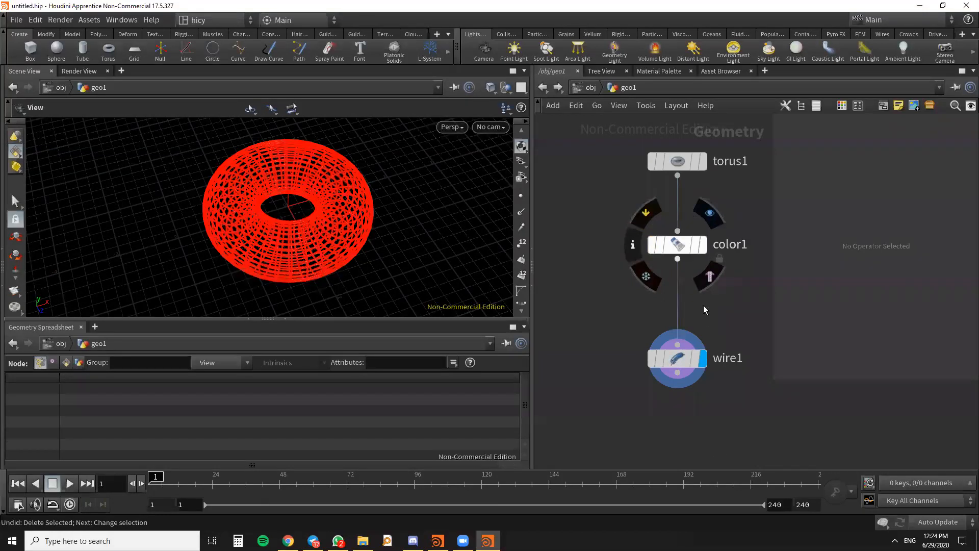
pyautogui.click(683, 247)
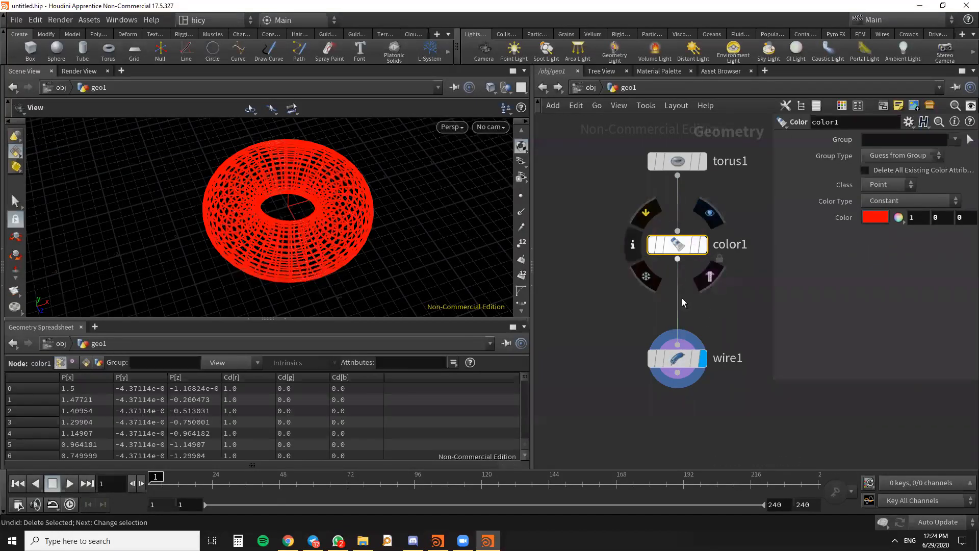
pyautogui.click(696, 246)
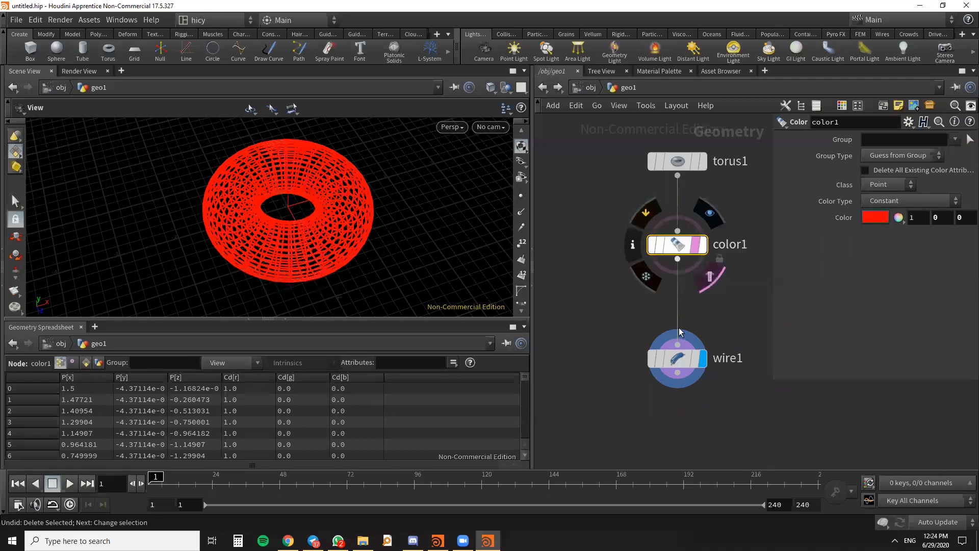
pyautogui.scroll(3, 700, 245)
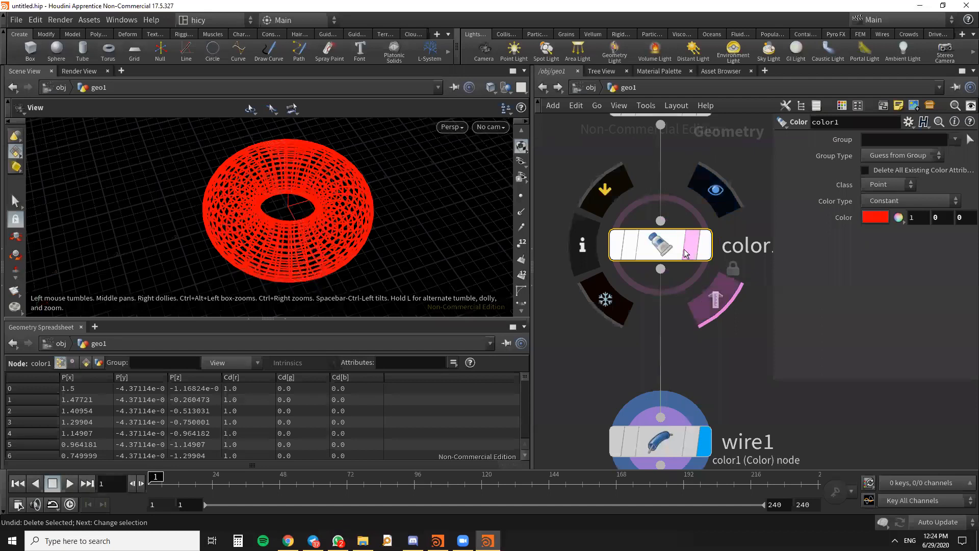
pyautogui.scroll(-3, 638, 250)
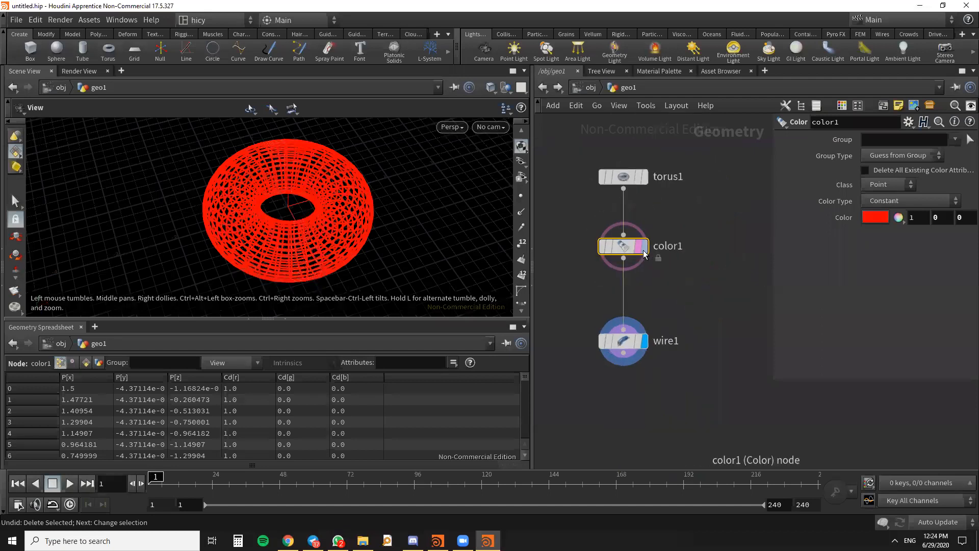
pyautogui.moveTo(632, 246)
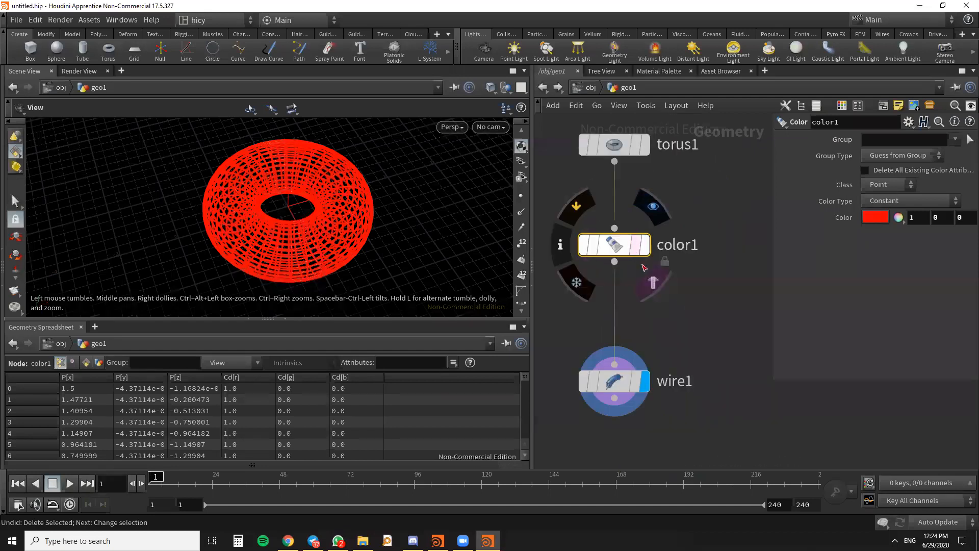
# - Make color1 the displayed node, delete wire1, and select color1
pyautogui.click(643, 246)
pyautogui.click(620, 382)
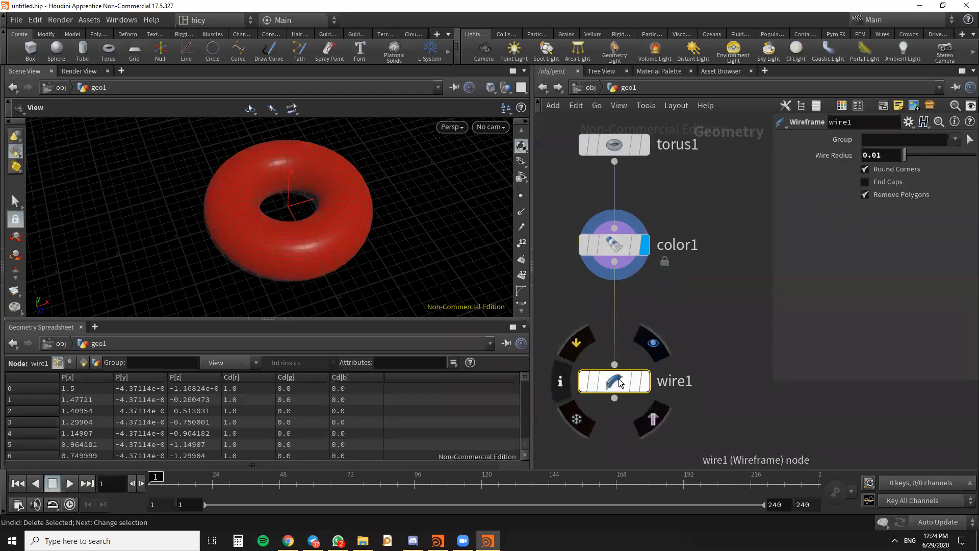
pyautogui.press('Delete')
pyautogui.scroll(-2, 659, 321)
pyautogui.scroll(2, 643, 306)
pyautogui.click(626, 297)
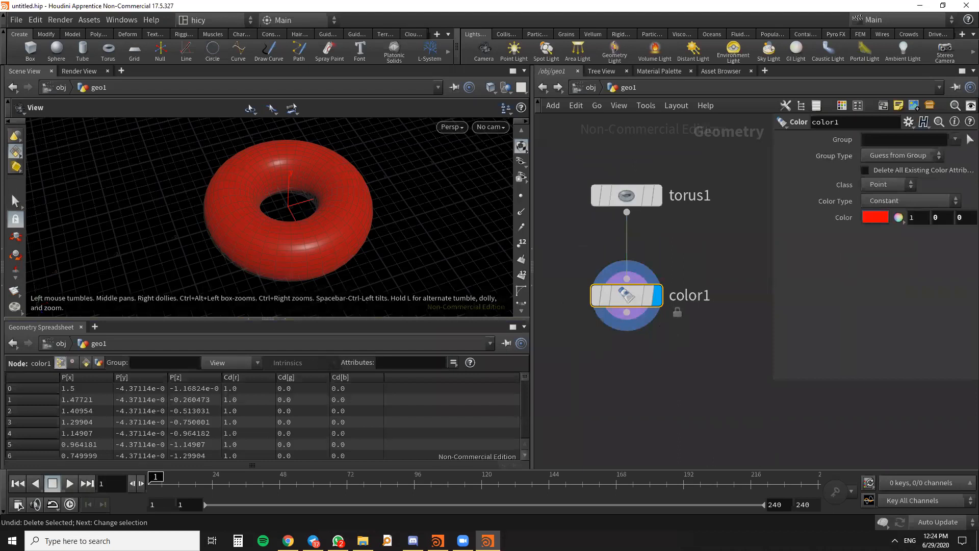
pyautogui.moveTo(317, 250); pyautogui.dragTo(321, 256)
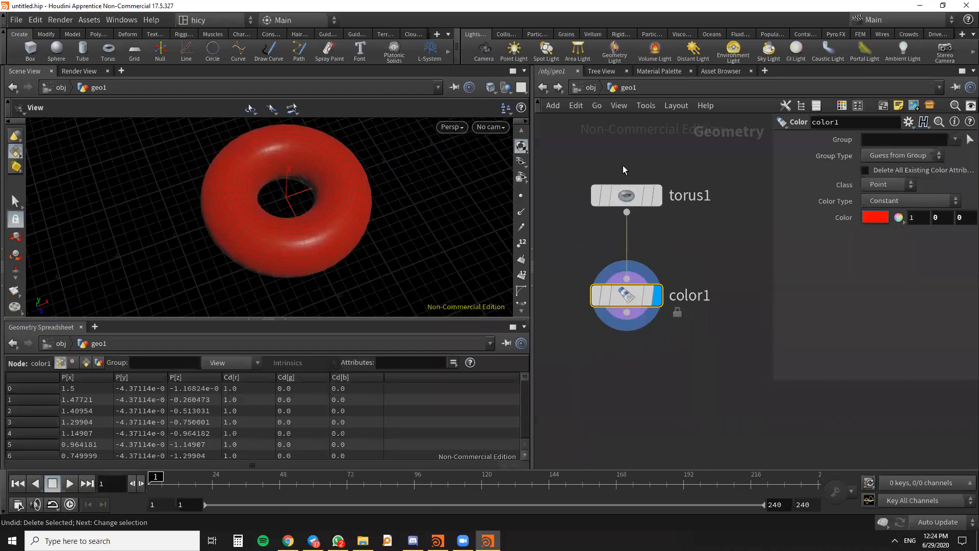
# - Set color1's Class to Primitive and check the primitive attributes in the Geometry Spreadsheet before returning to the point attributes
pyautogui.moveTo(627, 194); pyautogui.dragTo(627, 187)
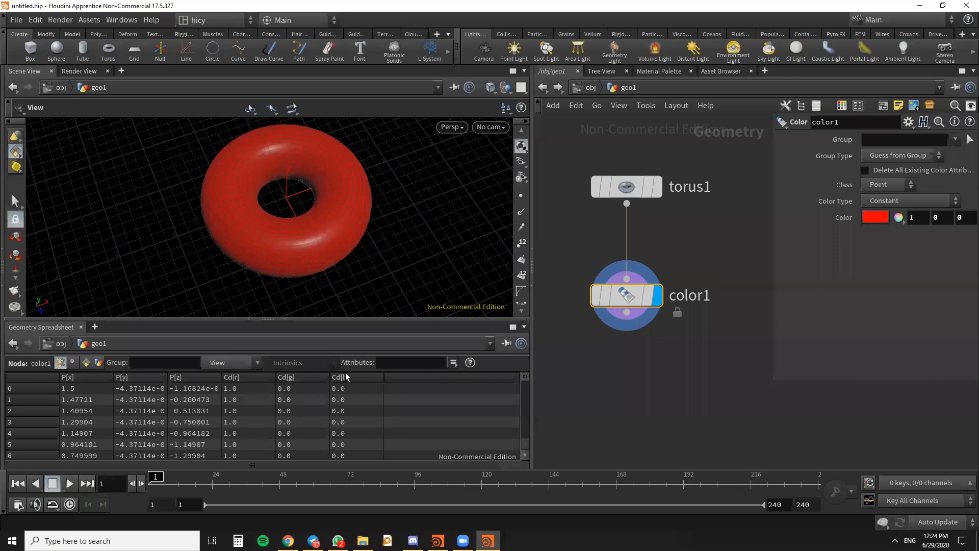
pyautogui.moveTo(524, 377); pyautogui.dragTo(521, 343)
pyautogui.moveTo(627, 291)
pyautogui.mouseDown()
pyautogui.moveTo(626, 311)
pyautogui.moveTo(633, 302)
pyautogui.mouseUp()
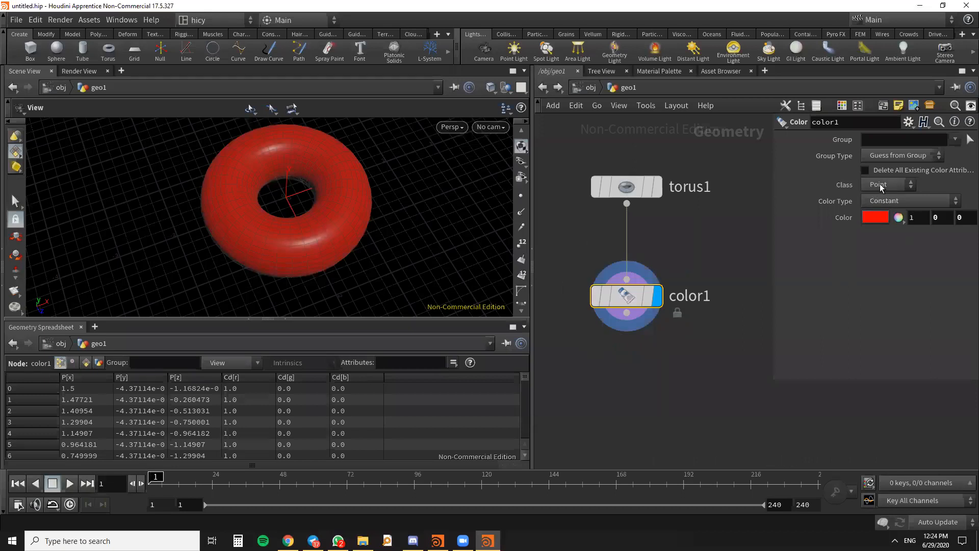
pyautogui.click(905, 185)
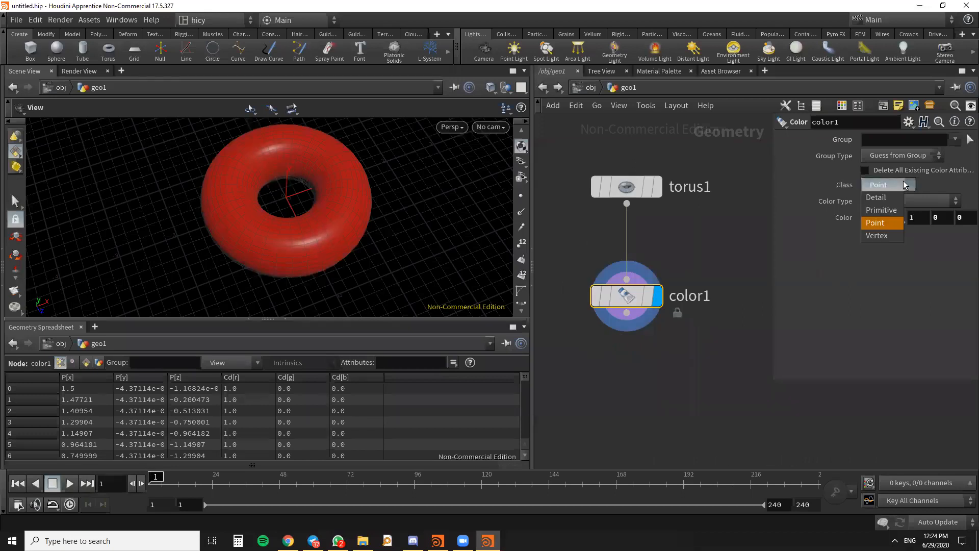
pyautogui.click(900, 210)
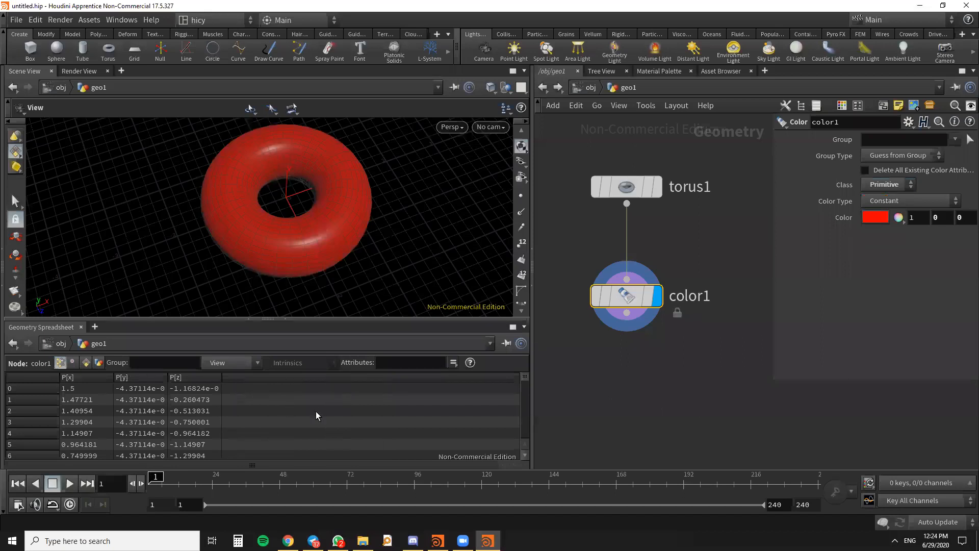
pyautogui.click(85, 363)
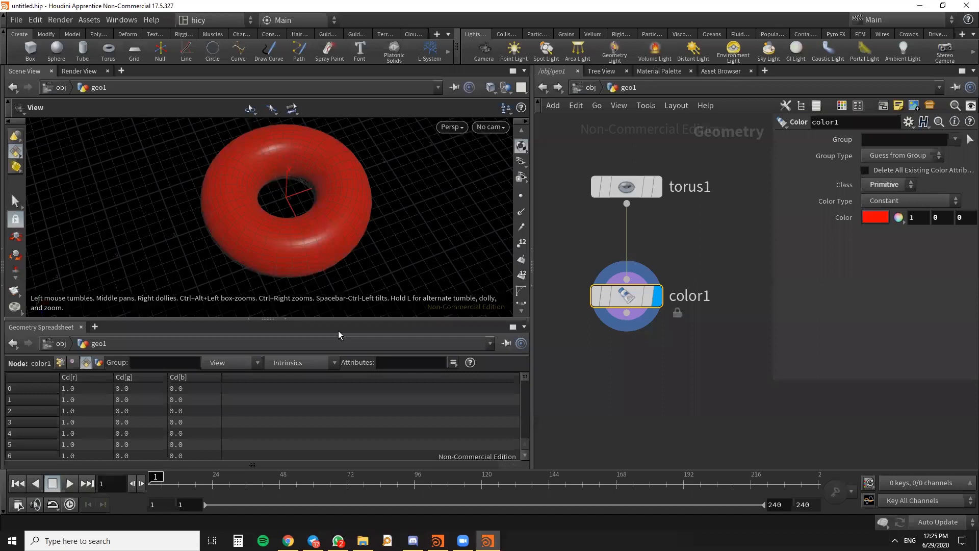
pyautogui.click(60, 362)
# - Set color1's Color Type to Random and inspect the face colors on the torus up close
pyautogui.scroll(-3, 754, 233)
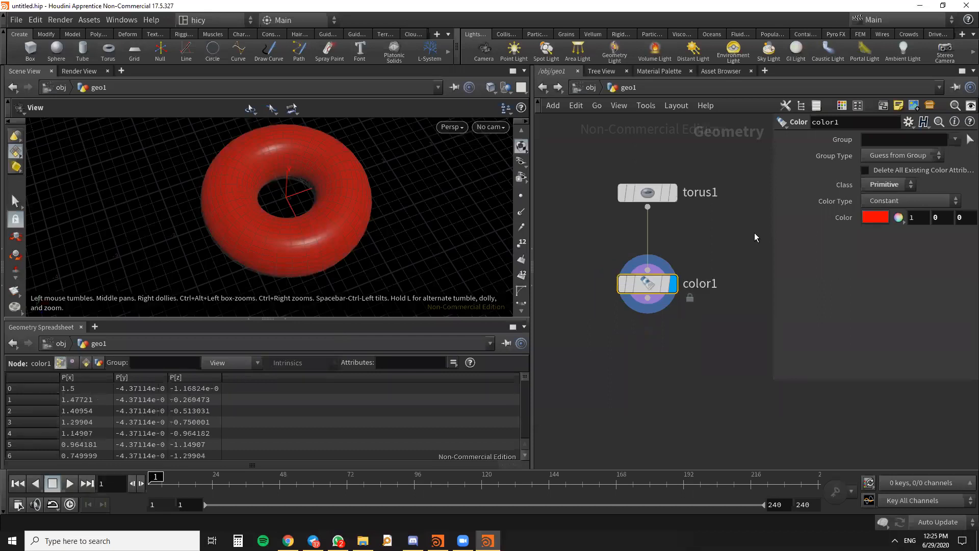
pyautogui.click(926, 201)
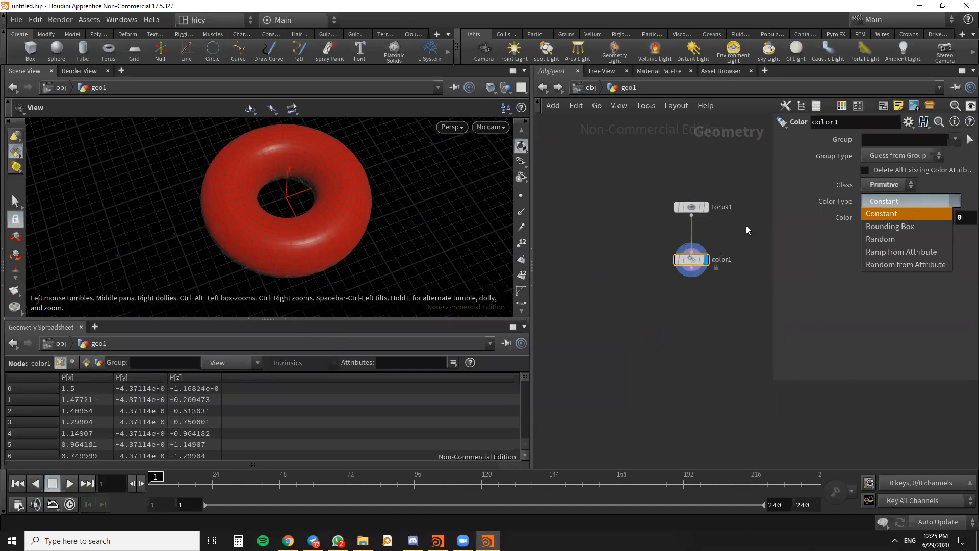
pyautogui.click(862, 203)
pyautogui.click(923, 201)
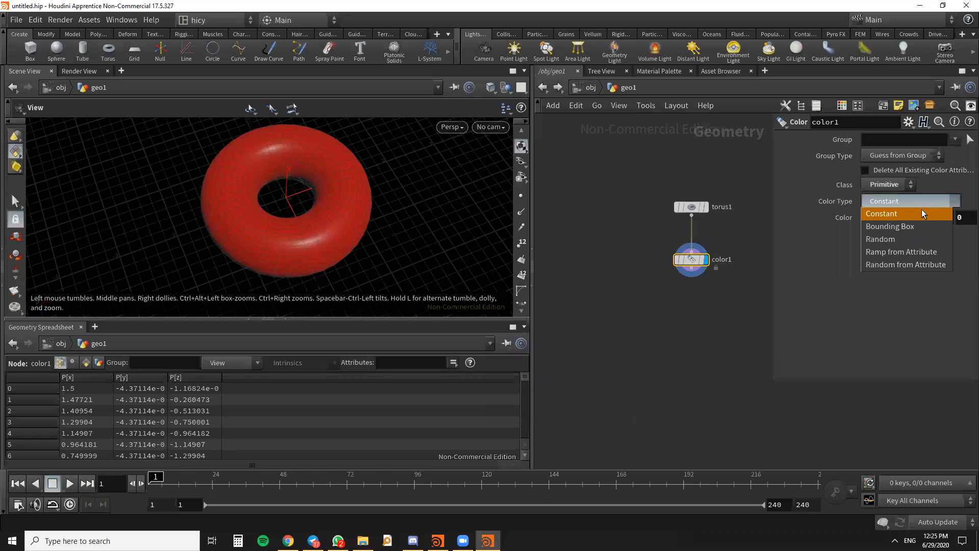
pyautogui.click(889, 239)
pyautogui.moveTo(257, 252); pyautogui.dragTo(335, 240, button='right')
pyautogui.moveTo(335, 240); pyautogui.dragTo(360, 221)
pyautogui.moveTo(361, 221); pyautogui.dragTo(223, 242, button='right')
pyautogui.moveTo(223, 242); pyautogui.dragTo(289, 241)
pyautogui.moveTo(289, 242); pyautogui.dragTo(364, 181, button='right')
pyautogui.moveTo(416, 228); pyautogui.dragTo(388, 257, button='right')
pyautogui.moveTo(388, 258); pyautogui.dragTo(362, 267)
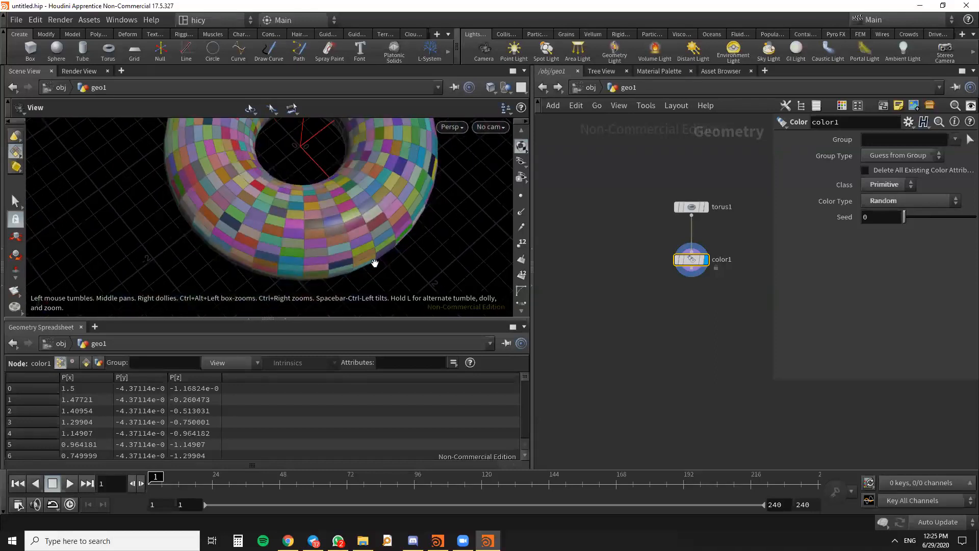
pyautogui.moveTo(674, 260); pyautogui.dragTo(674, 252)
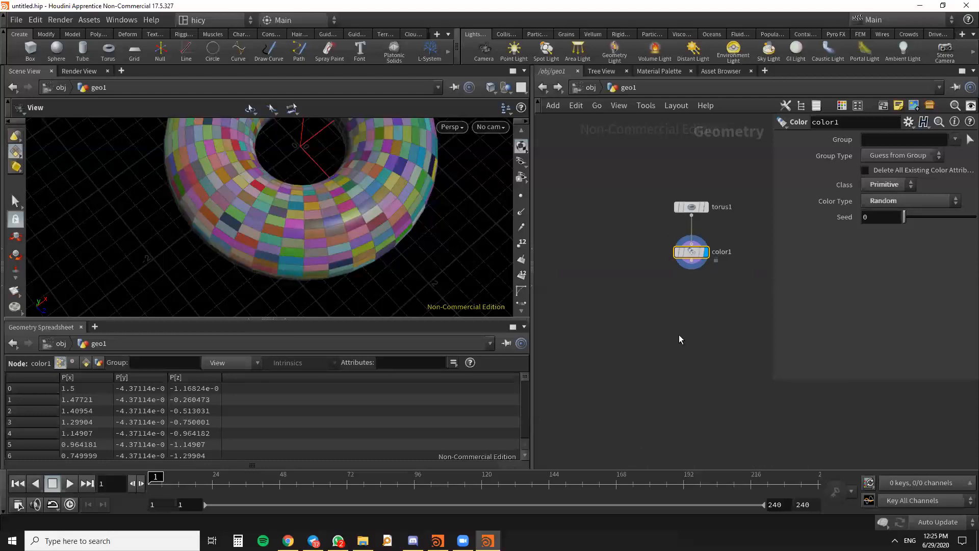
# - Set color1's Class to Point and inspect the color blending between points on the torus surface
pyautogui.click(904, 185)
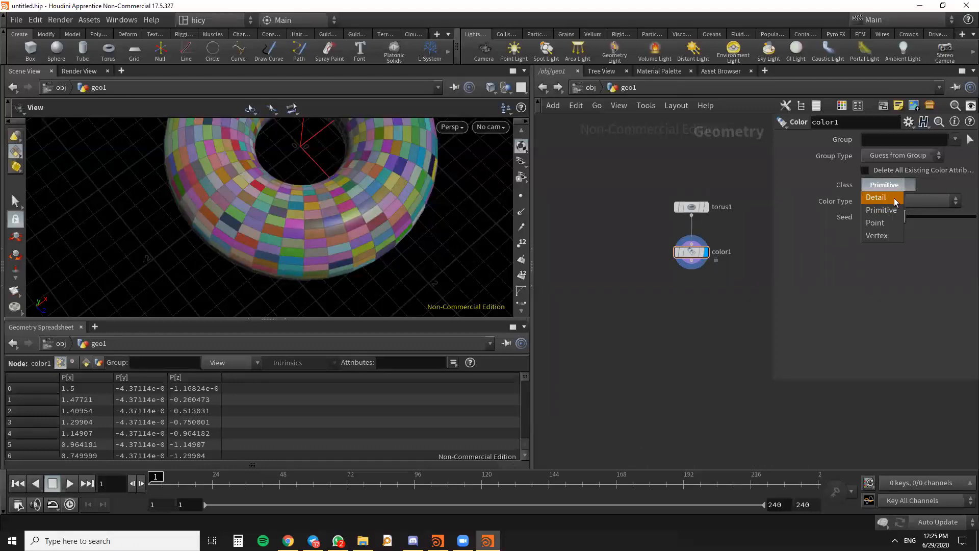
pyautogui.click(890, 224)
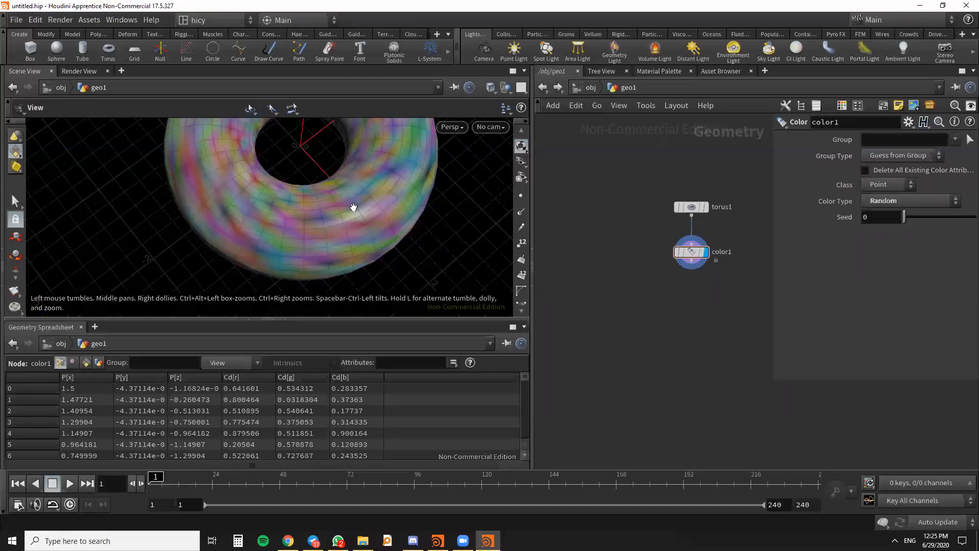
pyautogui.scroll(10, 364, 232)
pyautogui.moveTo(363, 233)
pyautogui.mouseDown()
pyautogui.moveTo(343, 205)
pyautogui.moveTo(354, 237)
pyautogui.mouseUp()
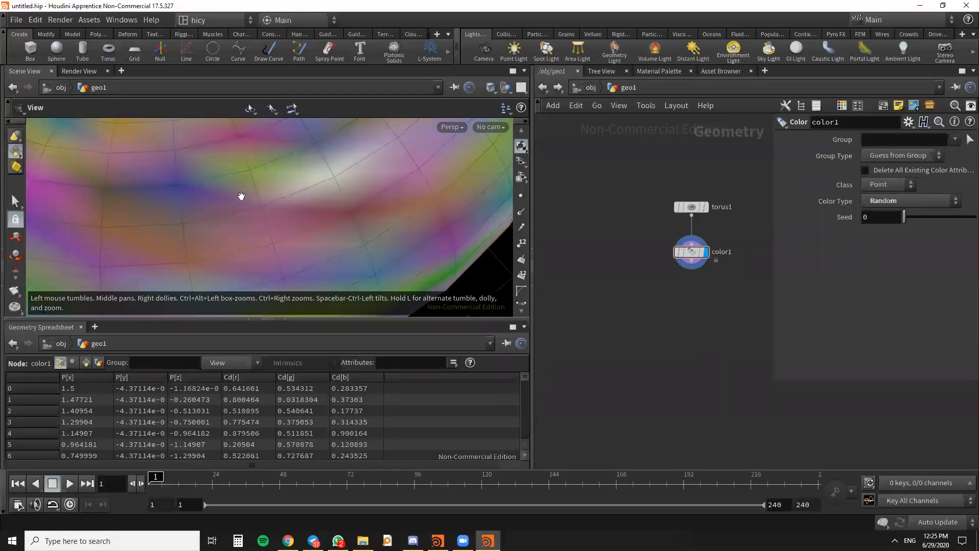
pyautogui.moveTo(394, 234); pyautogui.dragTo(619, 275)
pyautogui.scroll(3, 691, 253)
pyautogui.scroll(-5, 688, 273)
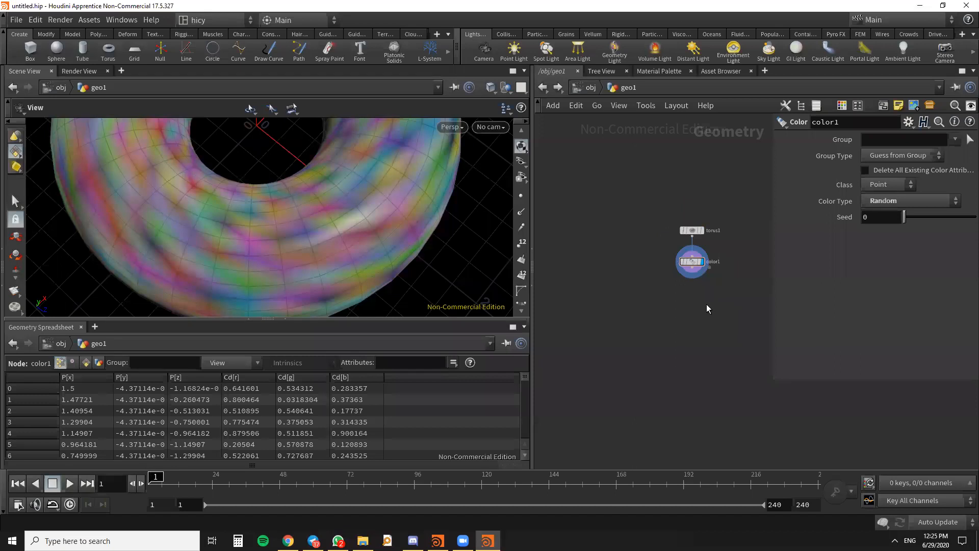
# - Review torus1's parameters and the Class options of color1, leaving the class as it is
pyautogui.moveTo(705, 305); pyautogui.dragTo(691, 230)
pyautogui.click(663, 292)
pyautogui.scroll(4, 660, 234)
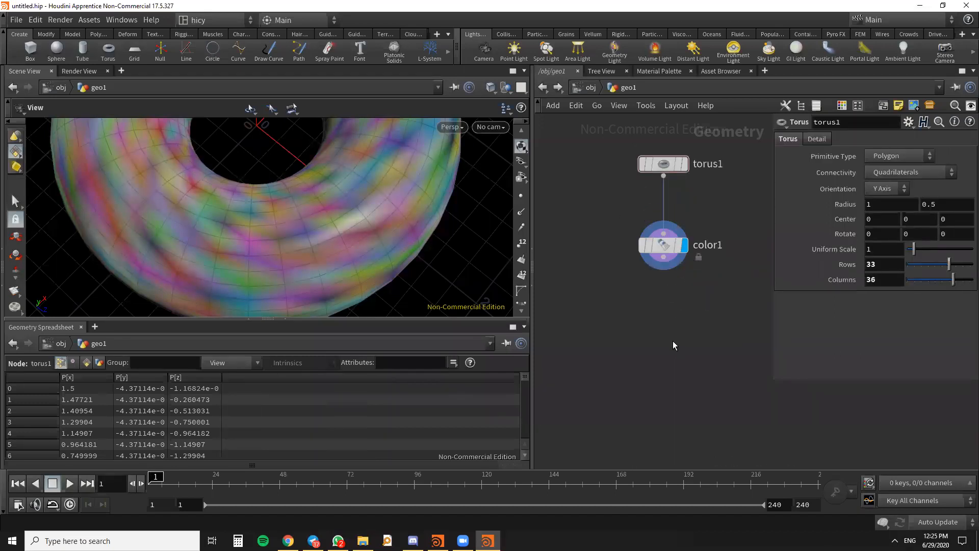
pyautogui.click(663, 250)
pyautogui.click(871, 186)
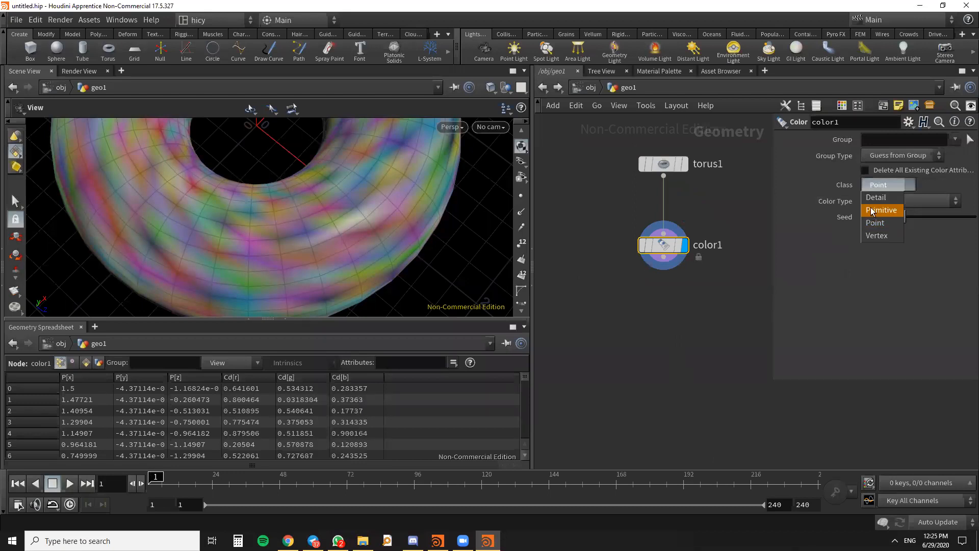
pyautogui.click(715, 194)
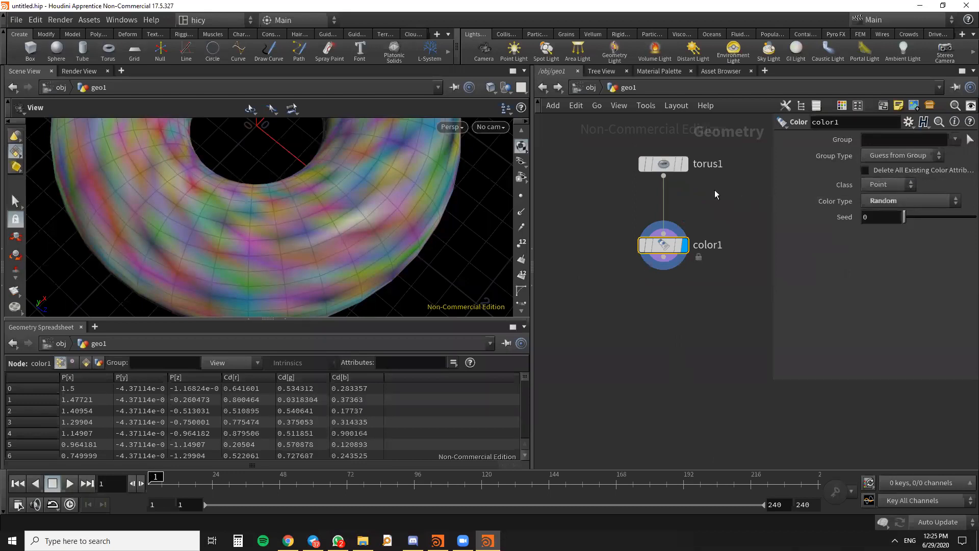
# - Examine the whole colored torus from another angle and compare the point attributes of torus1 and color1
pyautogui.scroll(-5, 583, 284)
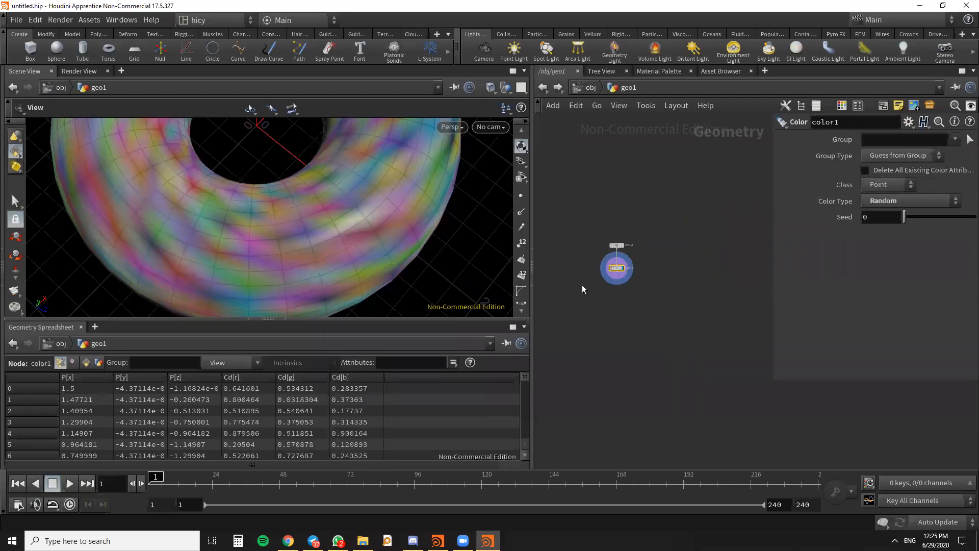
pyautogui.scroll(-5, 295, 225)
pyautogui.scroll(-3, 294, 224)
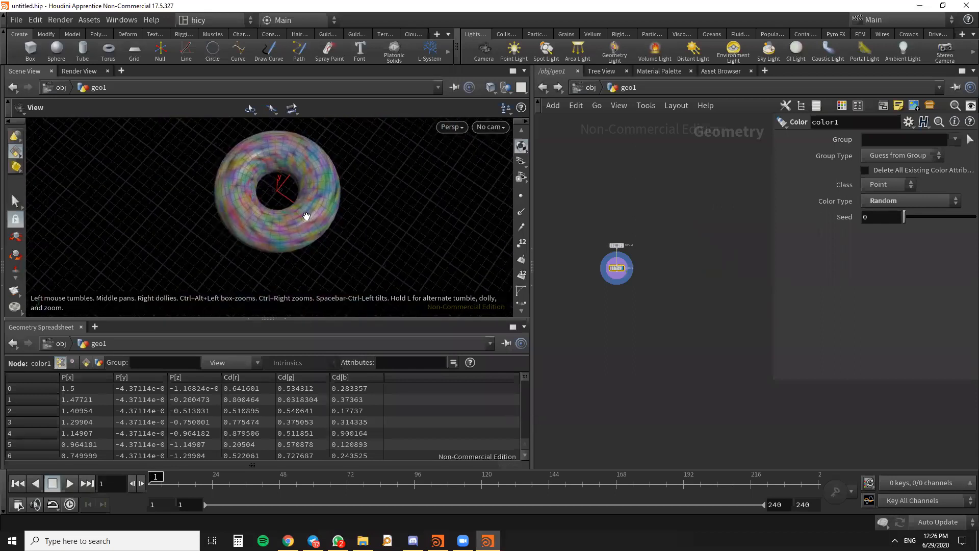
pyautogui.moveTo(305, 213); pyautogui.dragTo(346, 213)
pyautogui.scroll(4, 347, 213)
pyautogui.scroll(5, 631, 248)
pyautogui.moveTo(587, 241); pyautogui.dragTo(586, 224)
pyautogui.click(587, 223)
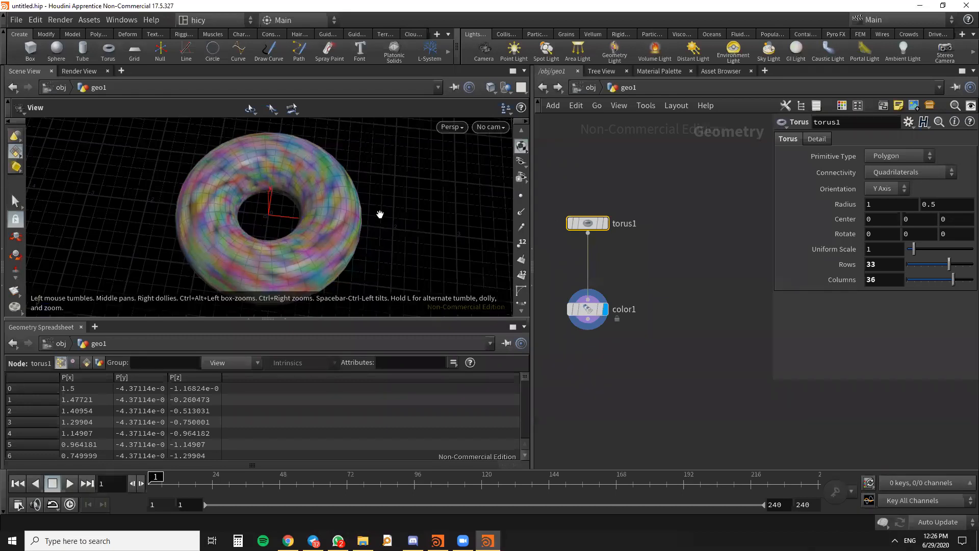
pyautogui.moveTo(380, 214); pyautogui.dragTo(376, 218)
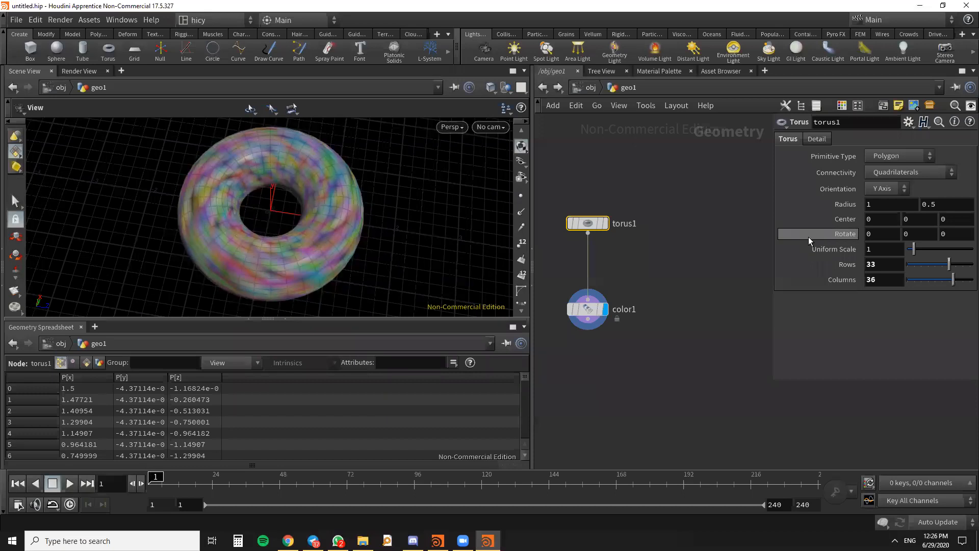
pyautogui.click(594, 309)
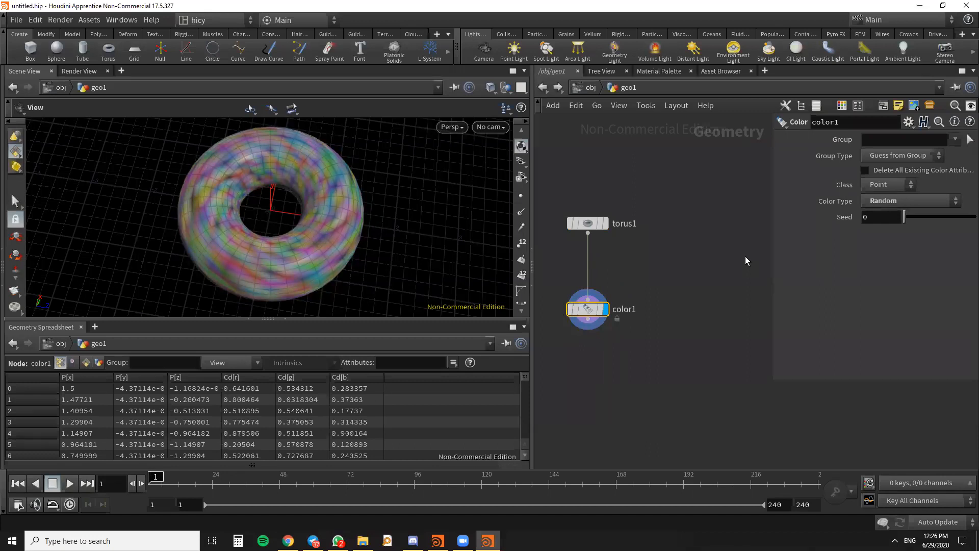
# - Hide and reshow the parameter overlay in the network editor, and look through the network pane's layout options
pyautogui.press('h')
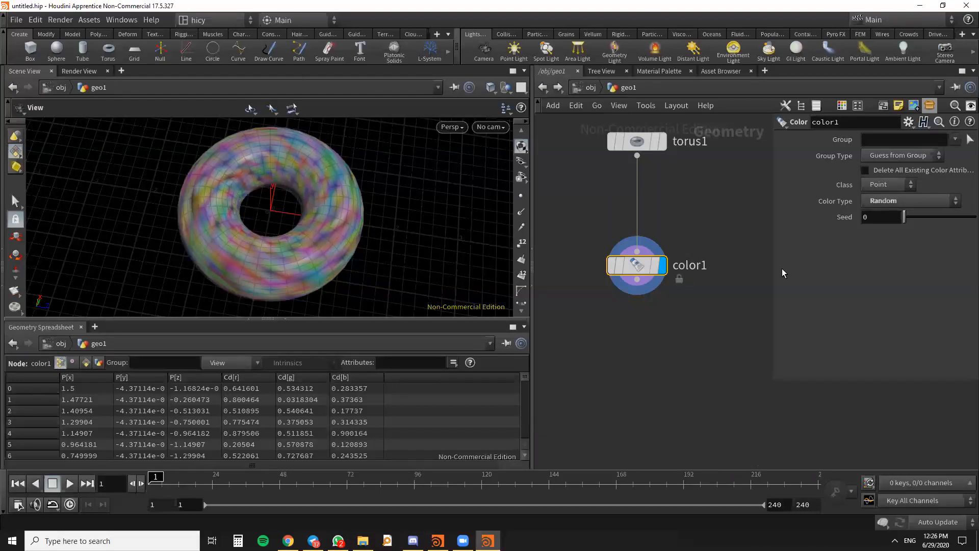
pyautogui.scroll(-1, 673, 336)
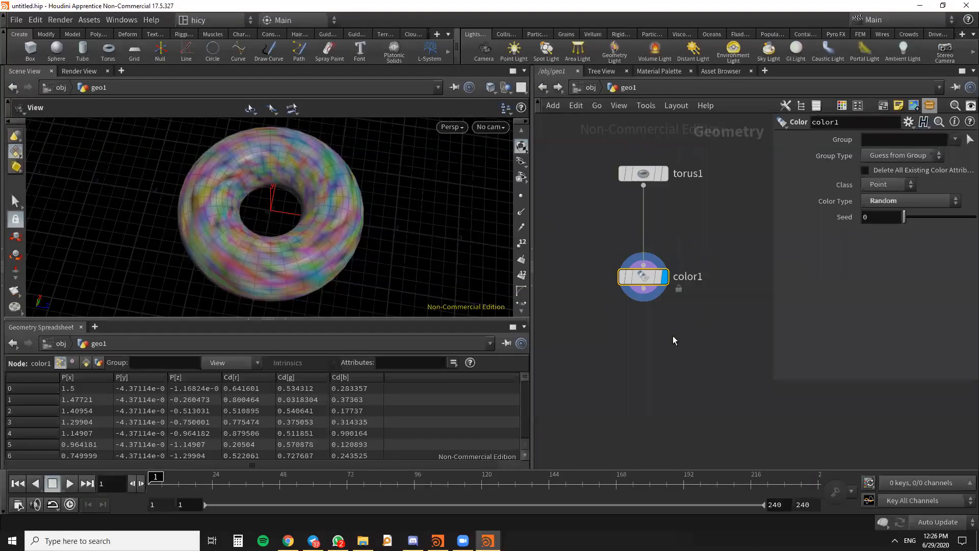
pyautogui.press('p')
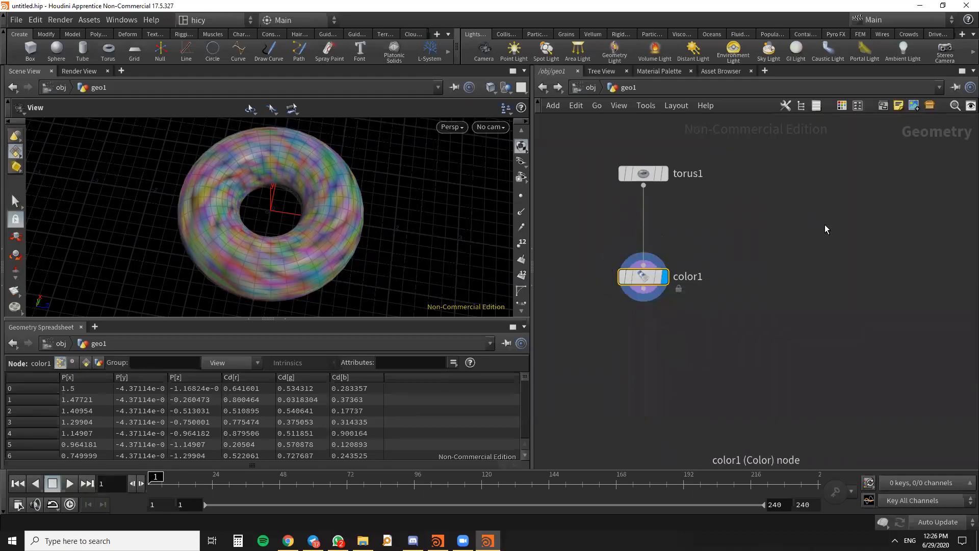
pyautogui.press('p')
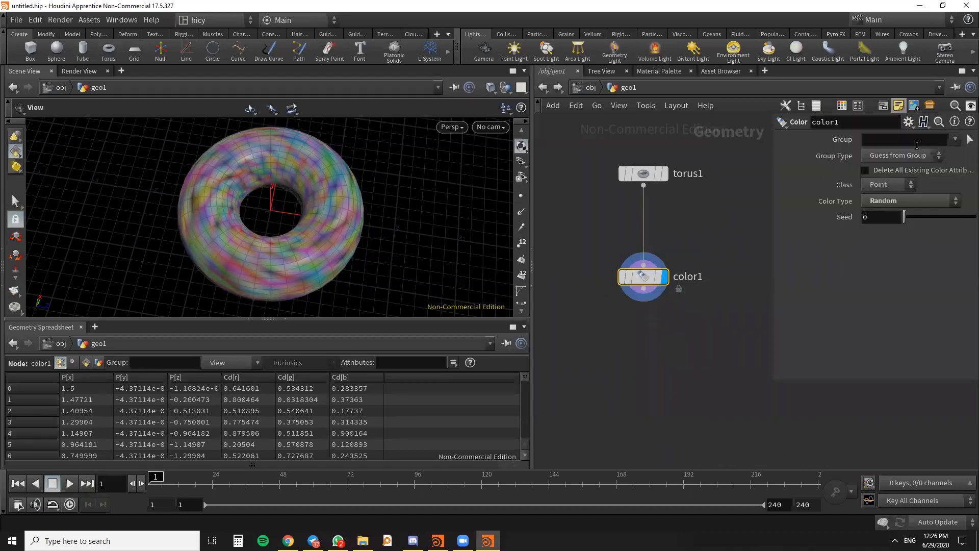
pyautogui.click(967, 73)
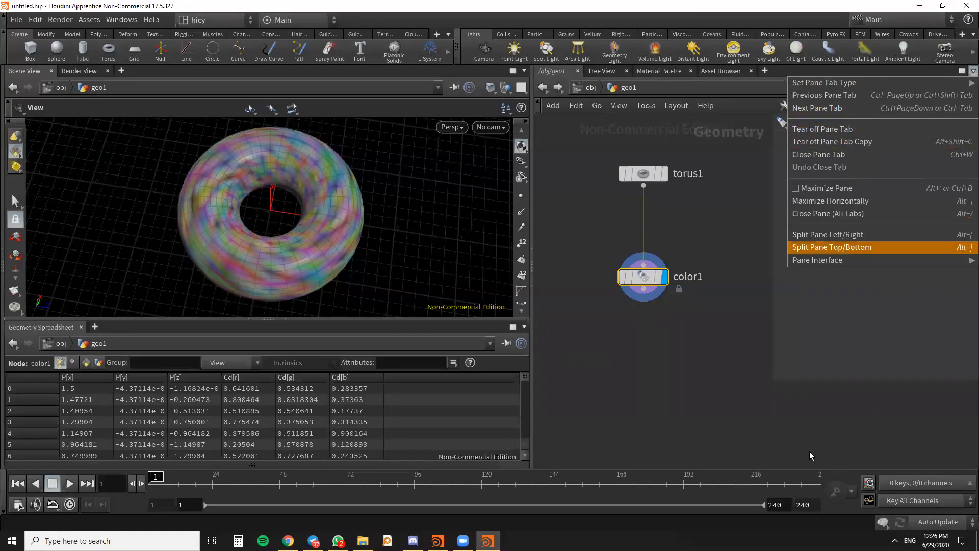
pyautogui.click(776, 422)
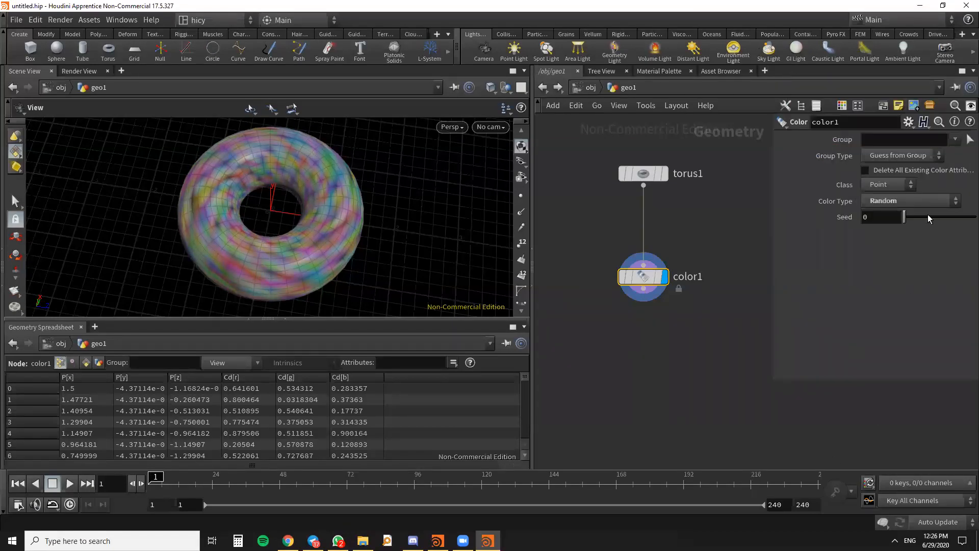
pyautogui.scroll(-3, 683, 269)
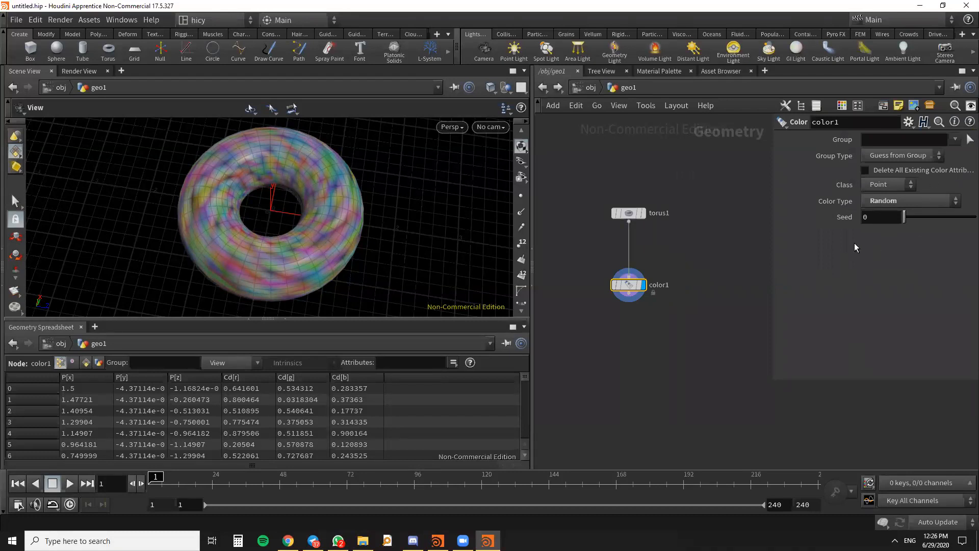
pyautogui.scroll(3, 666, 274)
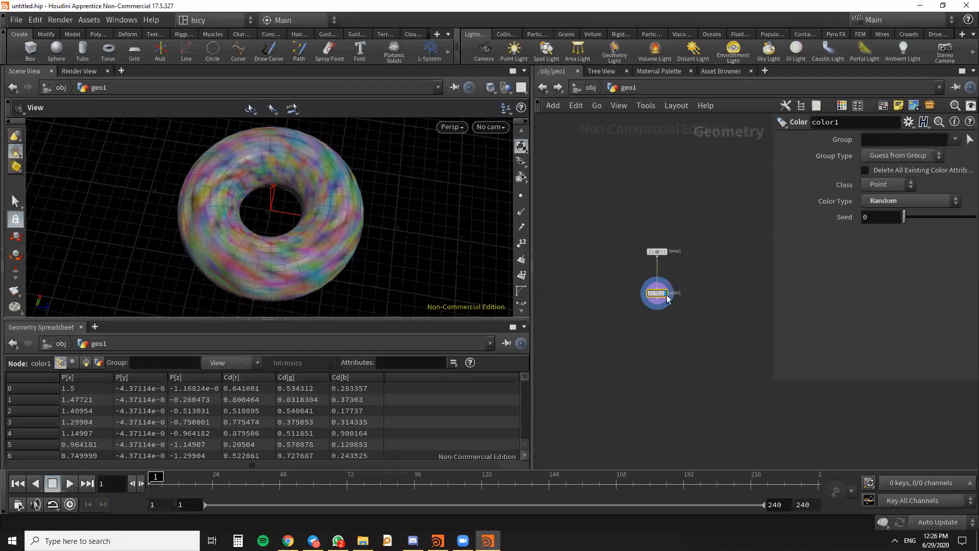
pyautogui.moveTo(649, 323); pyautogui.dragTo(648, 299)
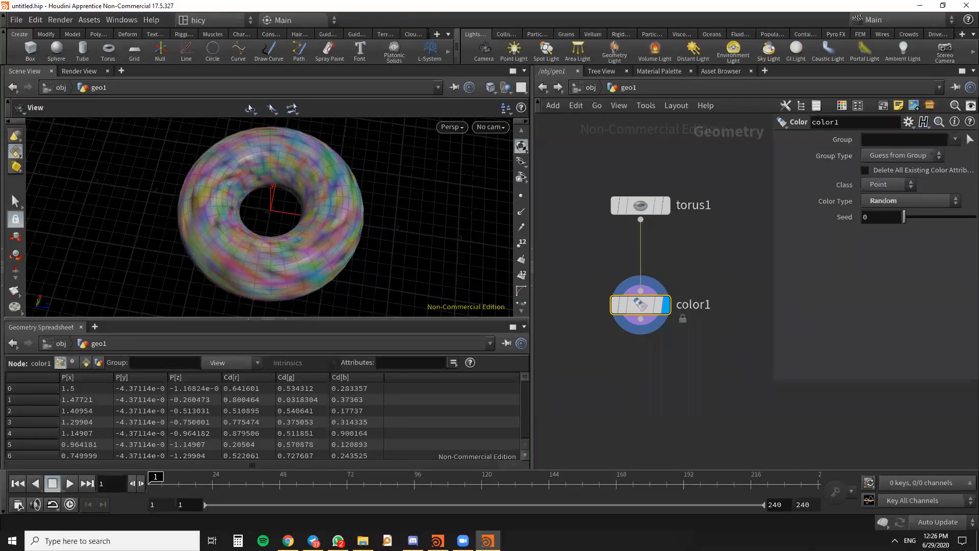
# - Add a Group Create node below color1, wired to its output, and make it the displayed node
pyautogui.hotkey('alt', 'Tab')
pyautogui.scroll(-2, 693, 195)
pyautogui.moveTo(649, 280); pyautogui.dragTo(650, 257)
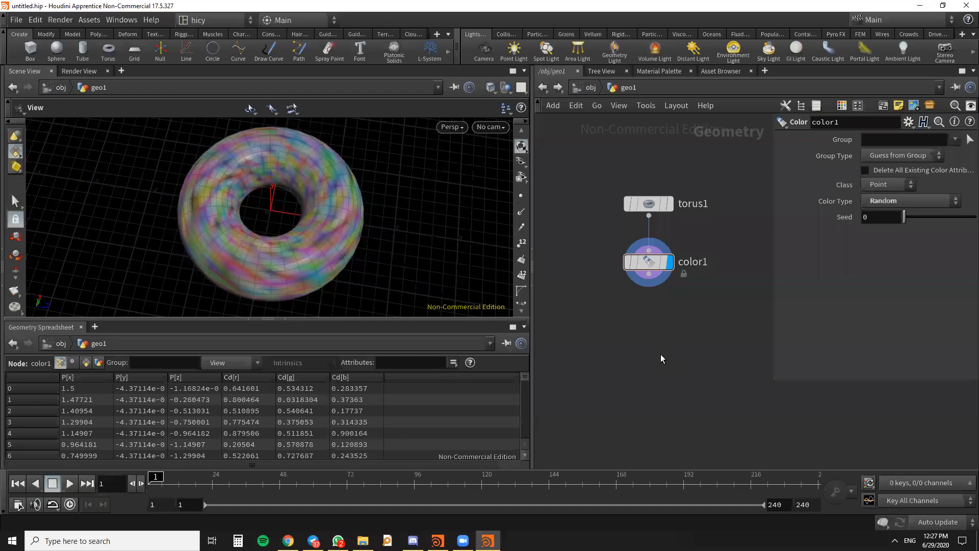
pyautogui.press('Tab')
pyautogui.write('group')
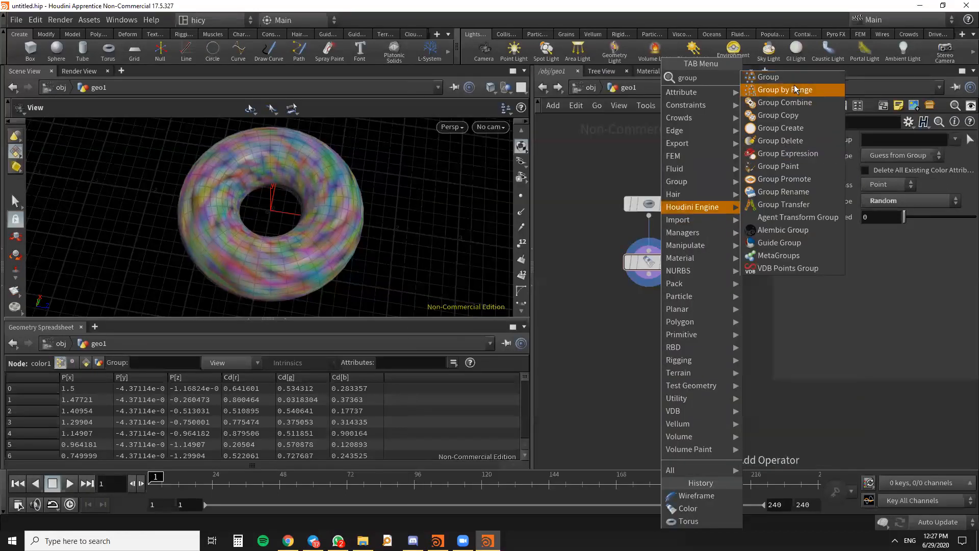
pyautogui.click(784, 76)
pyautogui.click(654, 334)
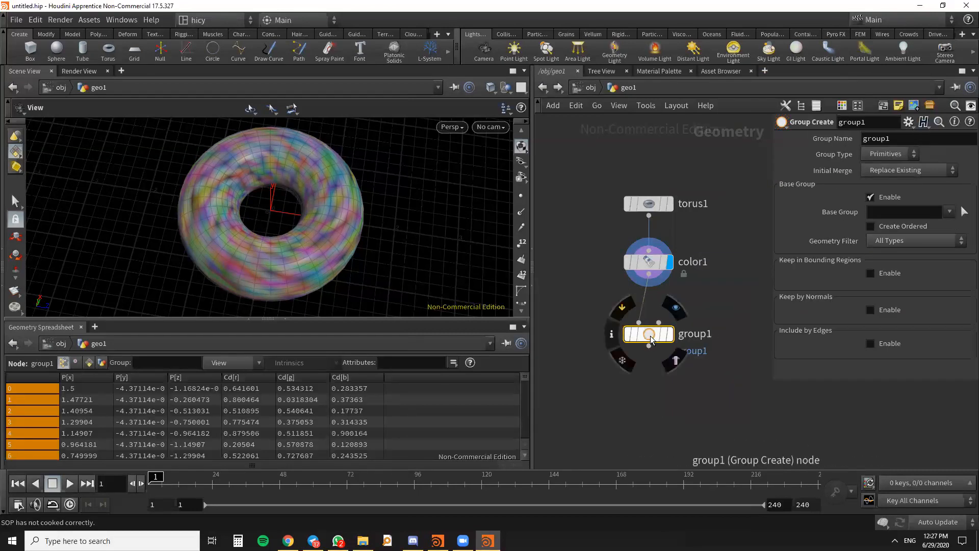
pyautogui.click(670, 335)
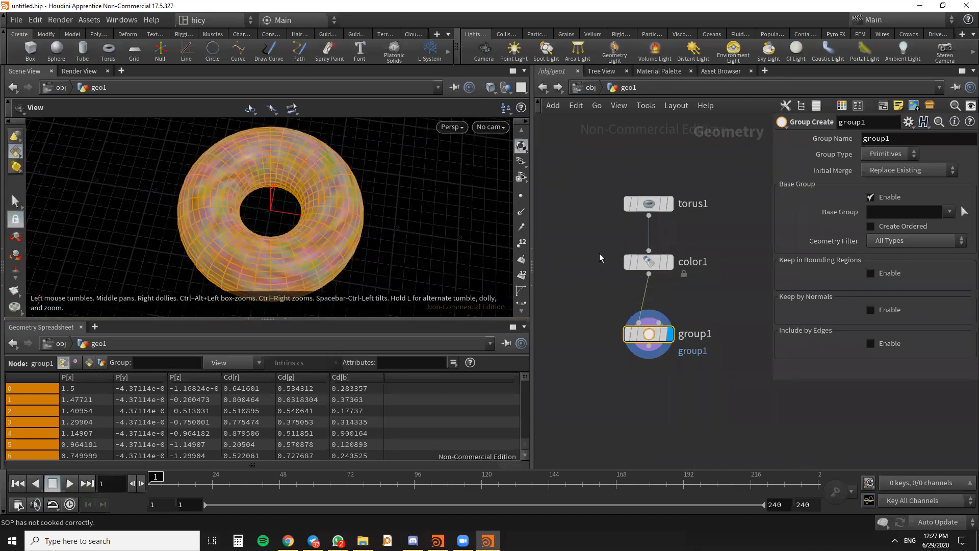
# - Review the Class options of color1, leaving the class as it is
pyautogui.click(640, 261)
pyautogui.click(888, 185)
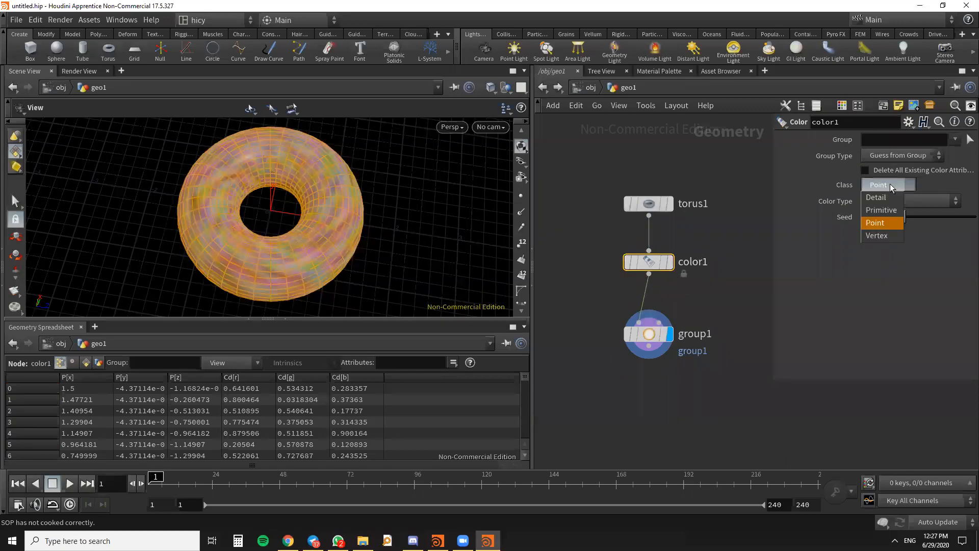
pyautogui.click(889, 184)
pyautogui.moveTo(237, 221); pyautogui.dragTo(305, 256)
# - Set group1's Group Type to Points and place the node slightly lower beneath color1
pyautogui.click(656, 336)
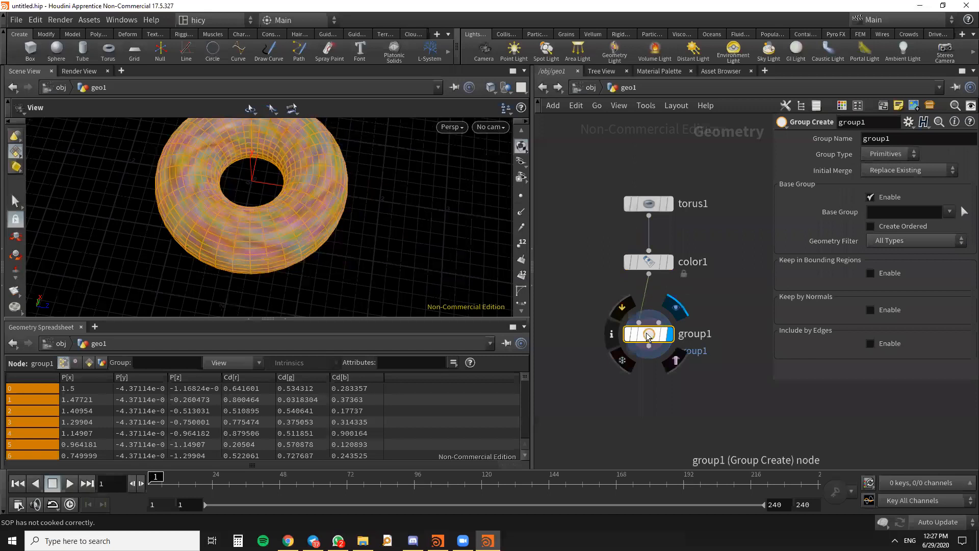
pyautogui.moveTo(648, 337); pyautogui.dragTo(648, 334)
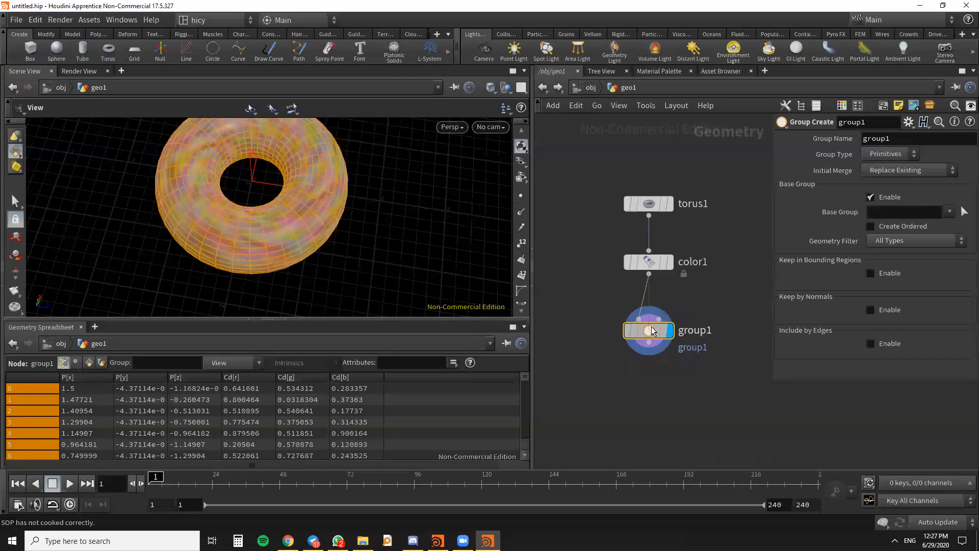
pyautogui.click(885, 151)
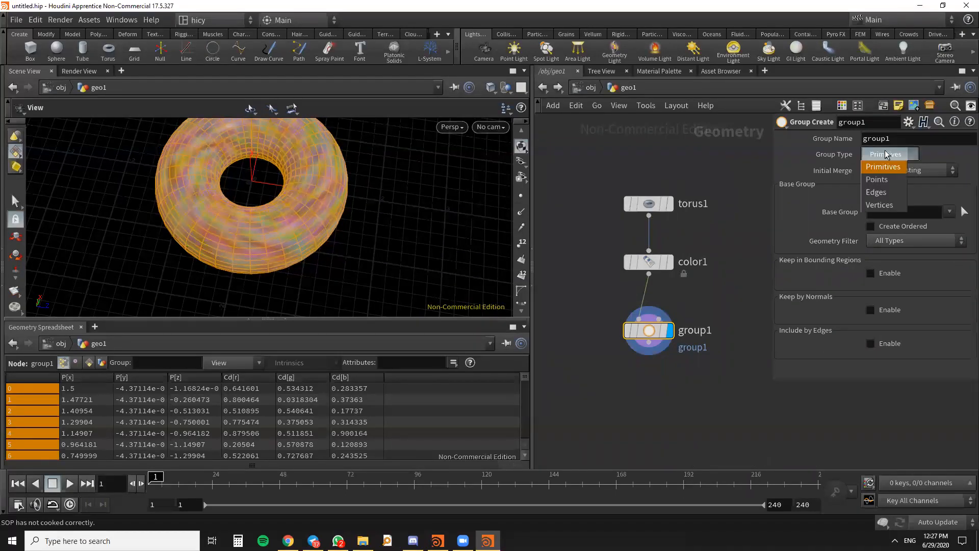
pyautogui.click(878, 180)
pyautogui.moveTo(336, 206); pyautogui.dragTo(305, 235)
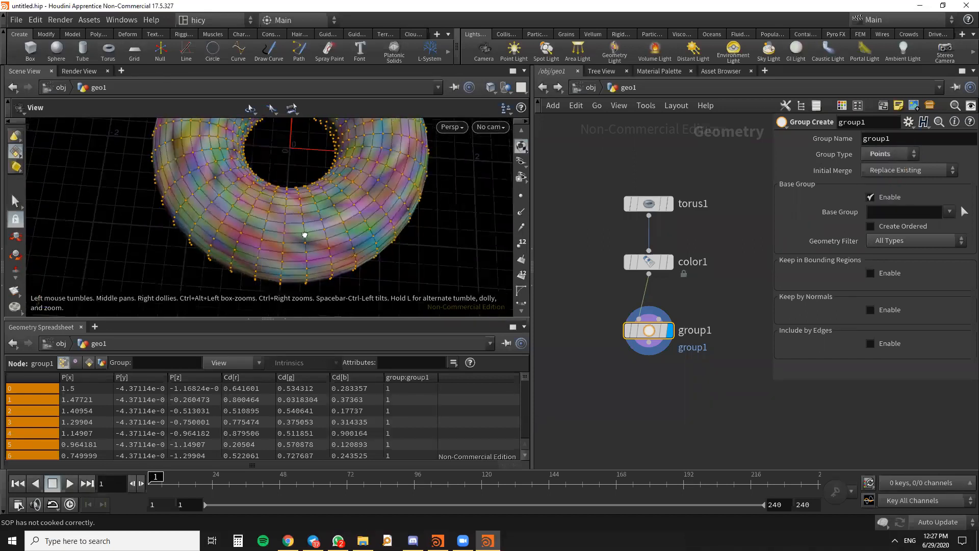
pyautogui.moveTo(660, 365)
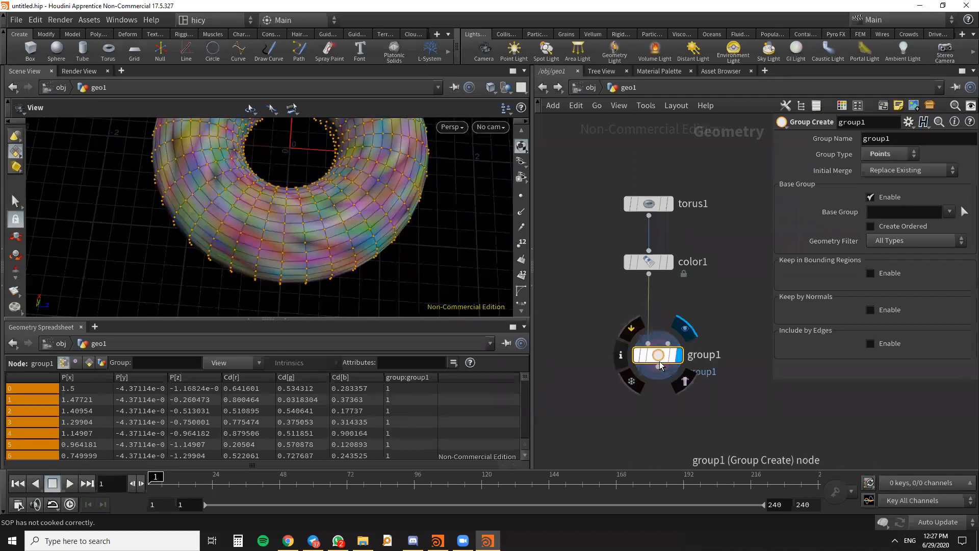
# - Examine the grouped points on the torus and display their point numbers in the viewport
pyautogui.moveTo(360, 240)
pyautogui.mouseDown()
pyautogui.moveTo(350, 219)
pyautogui.moveTo(362, 200)
pyautogui.moveTo(366, 257)
pyautogui.mouseUp()
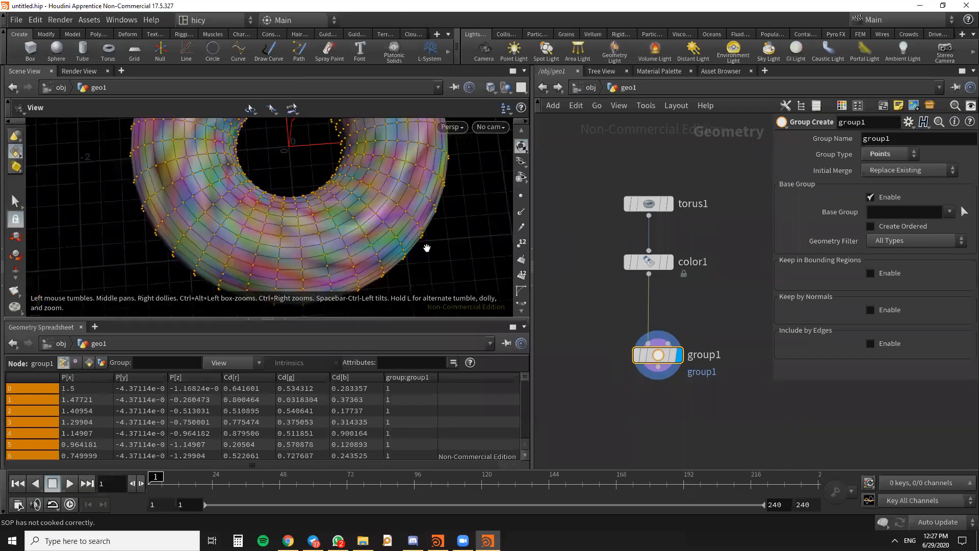
pyautogui.moveTo(385, 241); pyautogui.dragTo(310, 242)
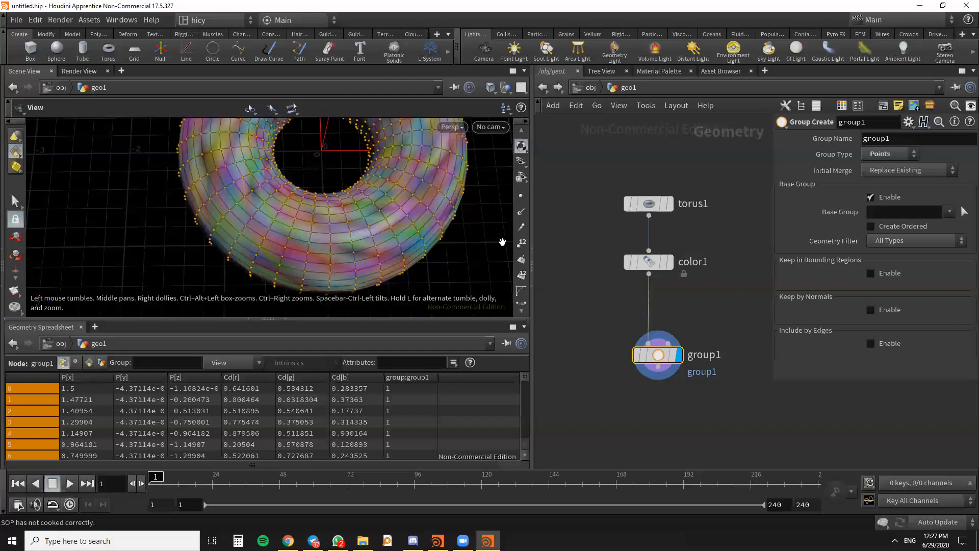
pyautogui.moveTo(370, 257); pyautogui.dragTo(316, 231)
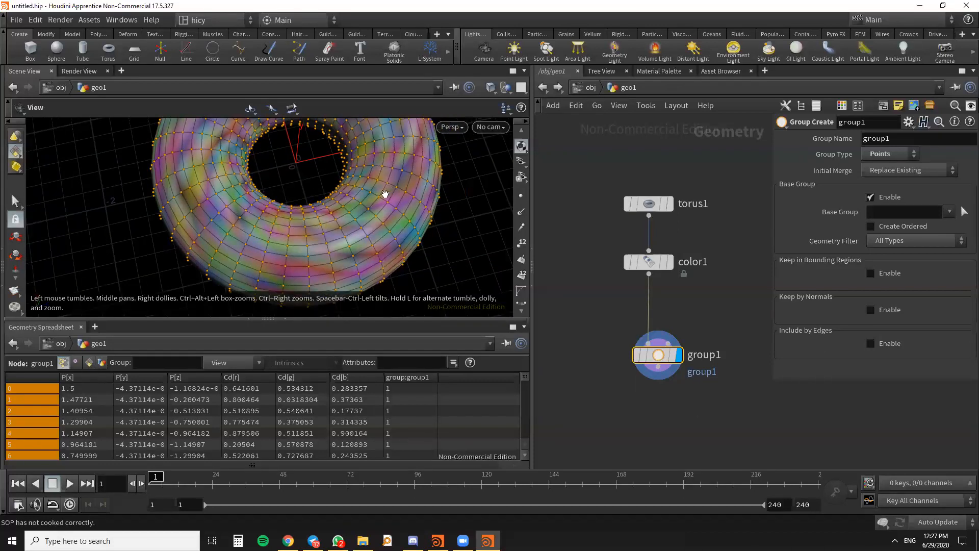
pyautogui.scroll(3, 520, 177)
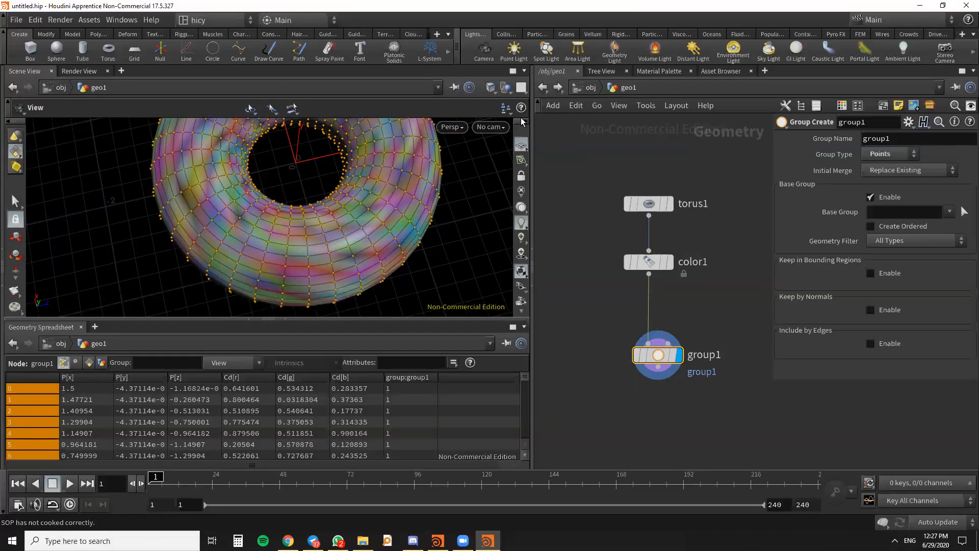
pyautogui.scroll(-5, 523, 152)
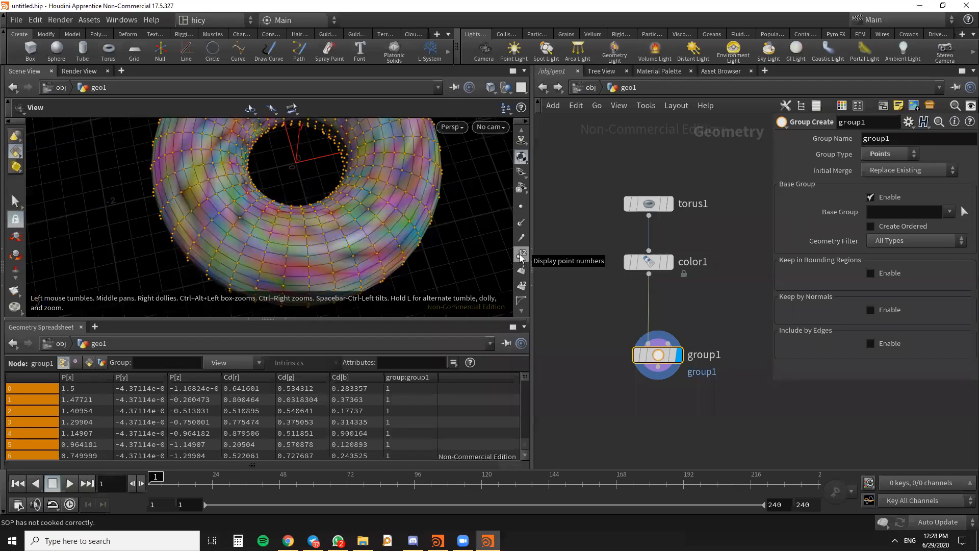
pyautogui.click(521, 255)
pyautogui.scroll(5, 380, 234)
pyautogui.moveTo(385, 221); pyautogui.dragTo(319, 264)
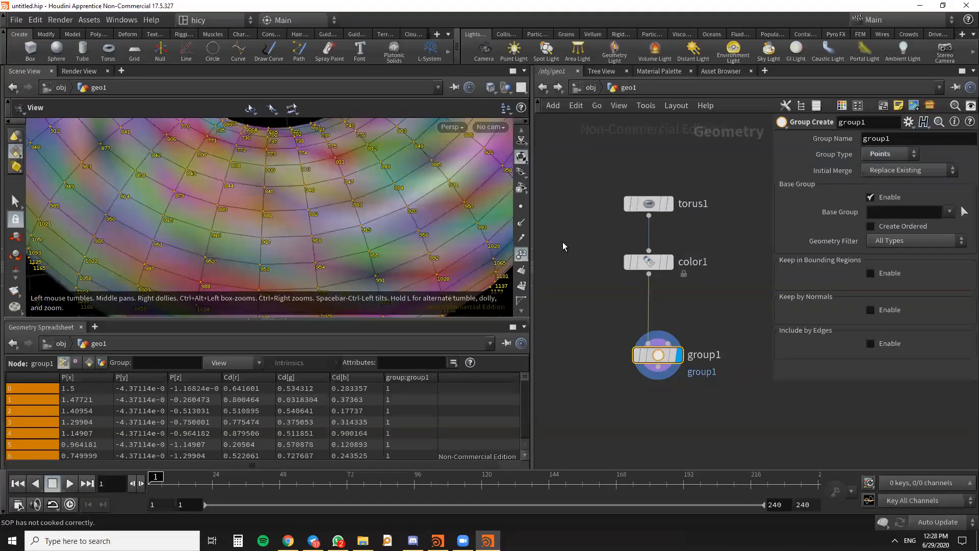
# - Restrict group1's Base Group to points 918 and 807
pyautogui.click(885, 214)
pyautogui.write('918')
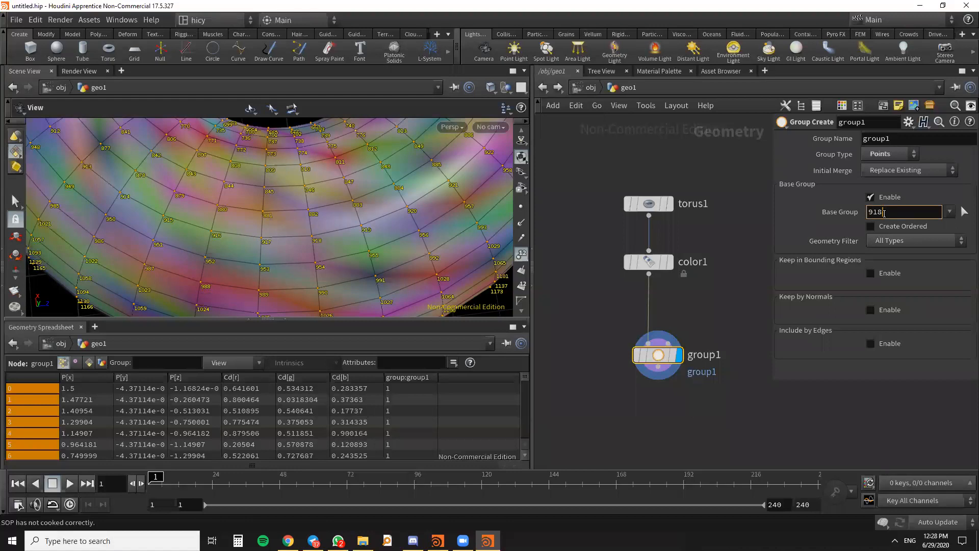
pyautogui.press('Return')
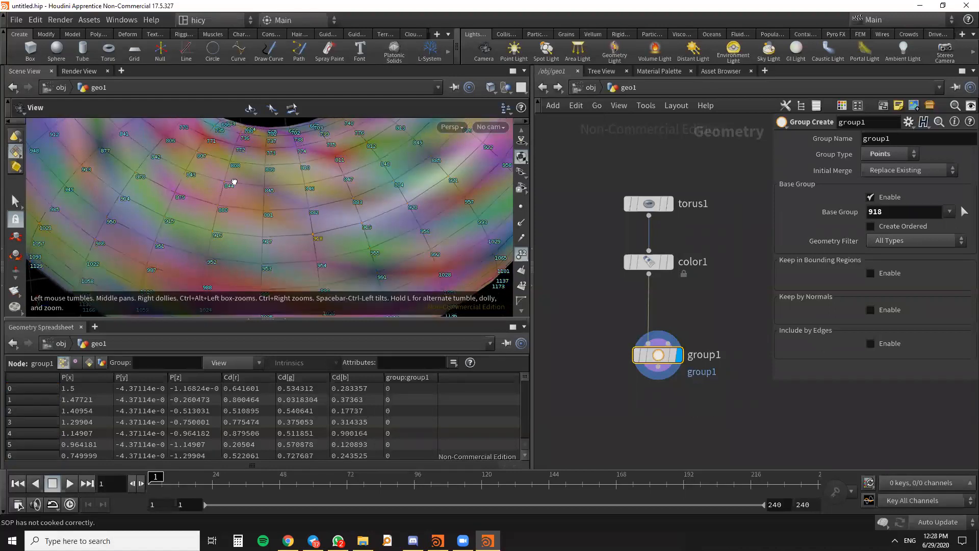
pyautogui.click(892, 207)
pyautogui.write('807')
pyautogui.click(711, 300)
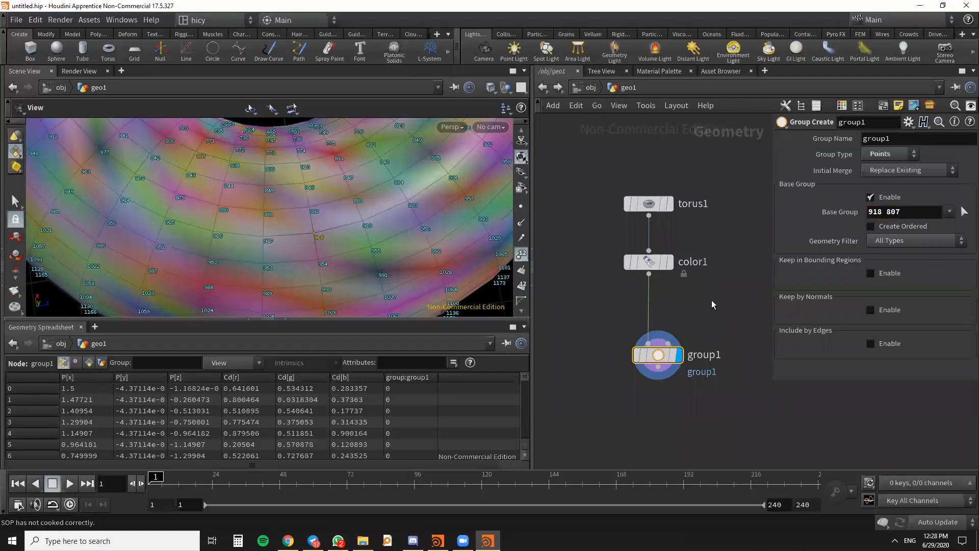
# - Hide the point numbers in the viewport and inspect the torus with its two grouped points
pyautogui.scroll(-5, 291, 170)
pyautogui.moveTo(349, 203); pyautogui.dragTo(367, 236)
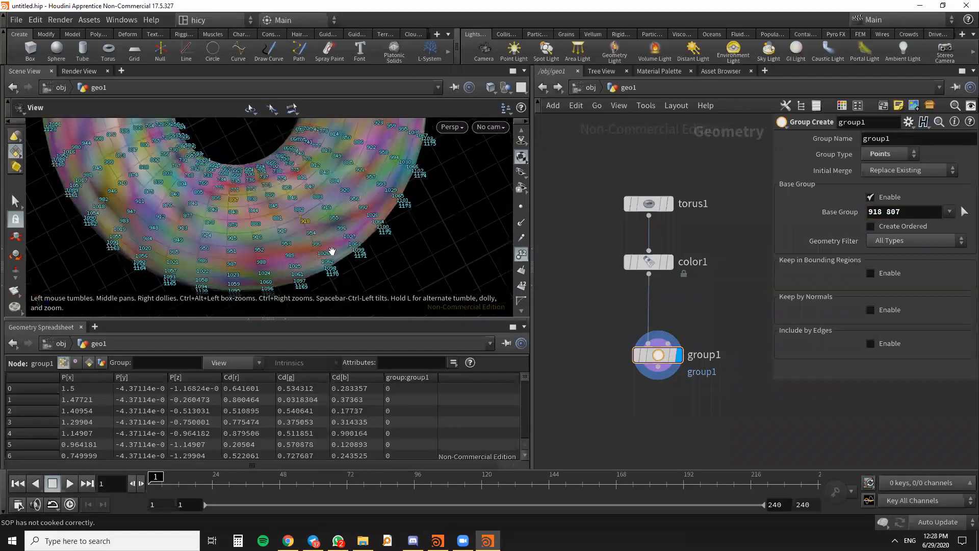
pyautogui.click(521, 253)
pyautogui.moveTo(301, 258); pyautogui.dragTo(352, 231)
pyautogui.moveTo(218, 262); pyautogui.dragTo(375, 210)
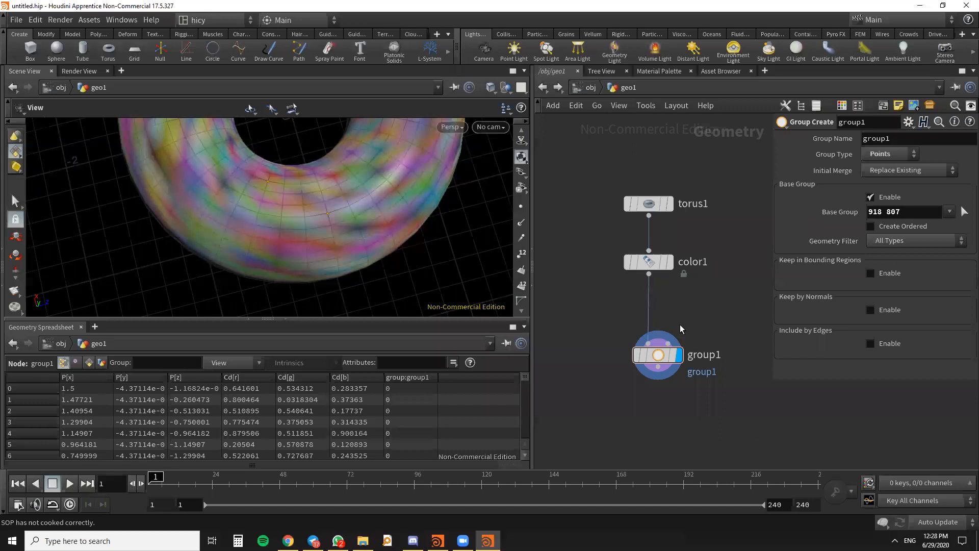
# - Move group1 aside below color1, and raise torus1 and color1 together to make room in the network
pyautogui.moveTo(665, 361); pyautogui.dragTo(607, 355)
pyautogui.scroll(-5, 728, 300)
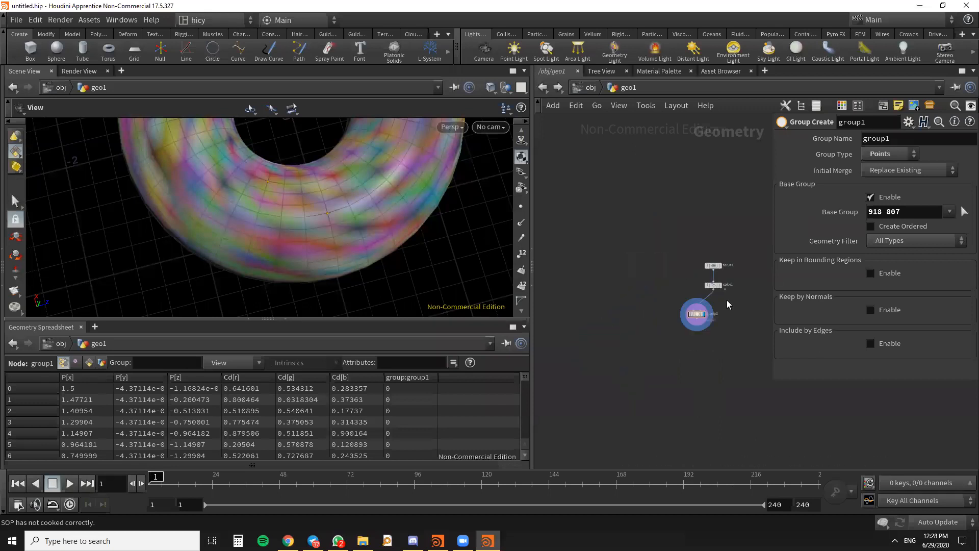
pyautogui.scroll(5, 728, 300)
pyautogui.moveTo(758, 192); pyautogui.dragTo(631, 312)
pyautogui.moveTo(658, 228); pyautogui.dragTo(663, 189)
pyautogui.scroll(-5, 724, 319)
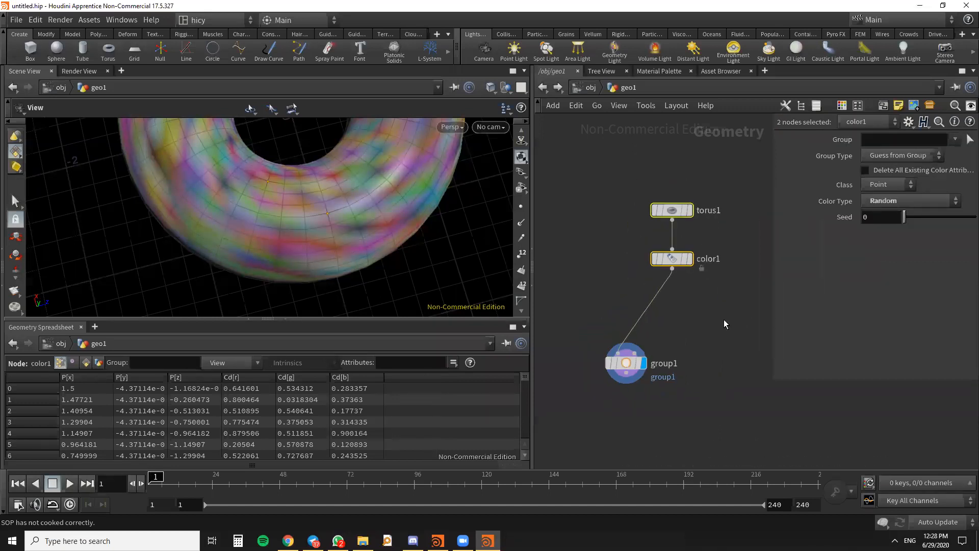
# - Add a Group Expression node beside group1 and wire color1's output to its first input
pyautogui.hotkey('alt', 'Tab')
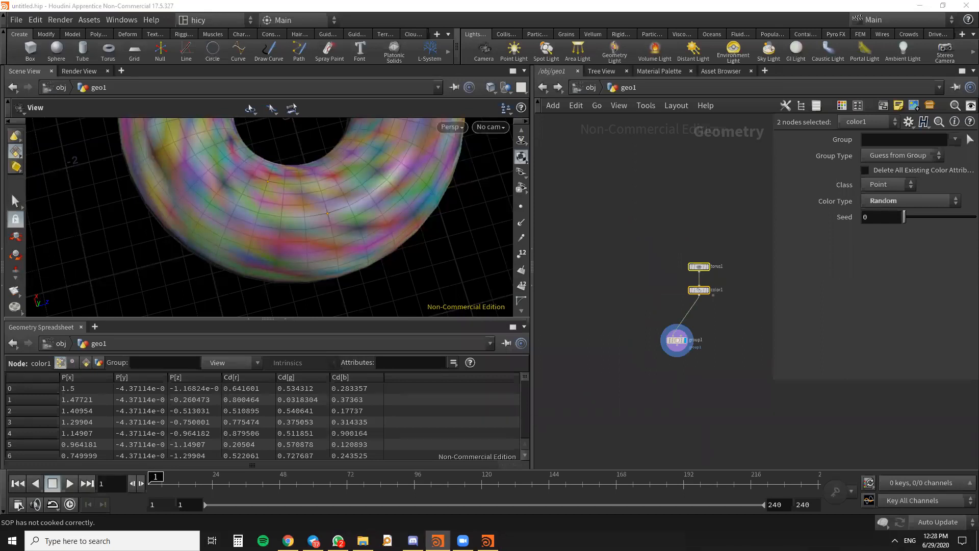
pyautogui.moveTo(797, 321); pyautogui.dragTo(688, 273, button='middle')
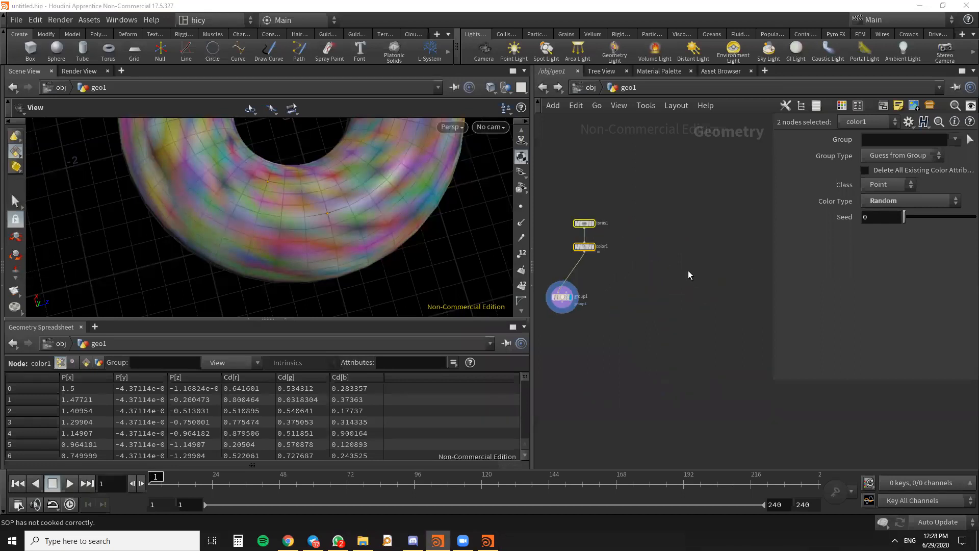
pyautogui.click(662, 256)
pyautogui.scroll(-5, 693, 314)
pyautogui.scroll(6, 681, 303)
pyautogui.press('Tab')
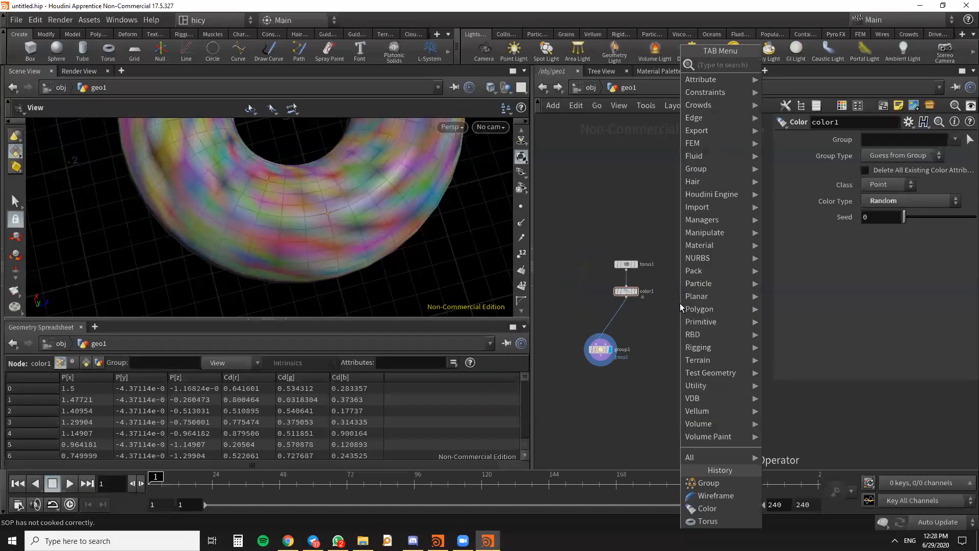
pyautogui.write('group ex')
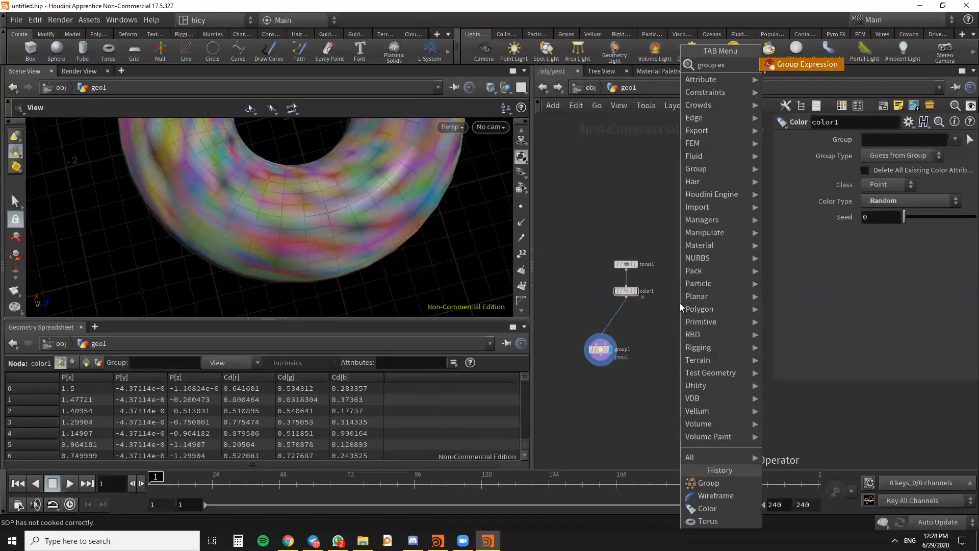
pyautogui.press('Return')
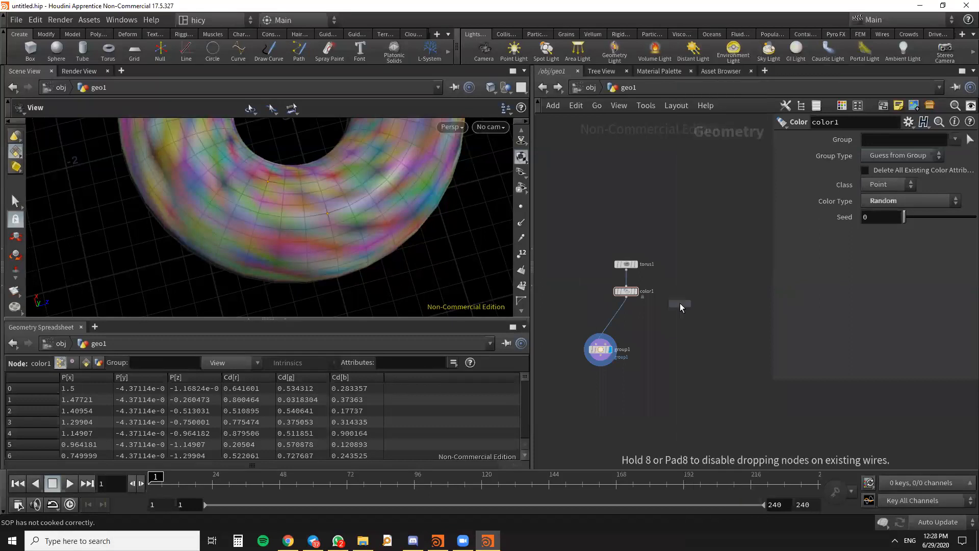
pyautogui.click(675, 316)
pyautogui.scroll(3, 678, 313)
pyautogui.moveTo(680, 313); pyautogui.dragTo(682, 327)
pyautogui.moveTo(594, 280); pyautogui.dragTo(666, 313)
pyautogui.scroll(4, 664, 305)
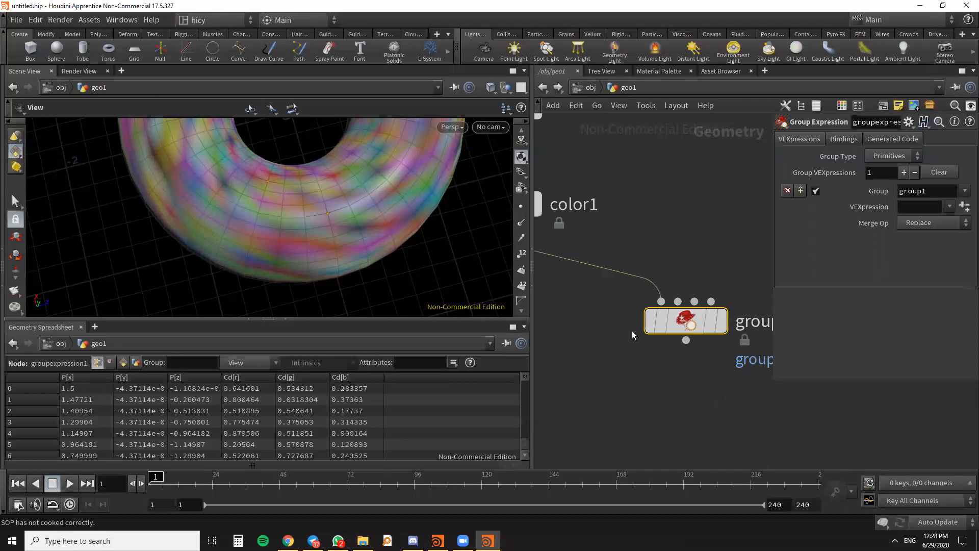
# - Cut the wire into the Group Expression node and reconnect color1's output to its first input
pyautogui.scroll(-4, 635, 272)
pyautogui.scroll(5, 645, 280)
pyautogui.scroll(-5, 660, 273)
pyautogui.scroll(4, 664, 274)
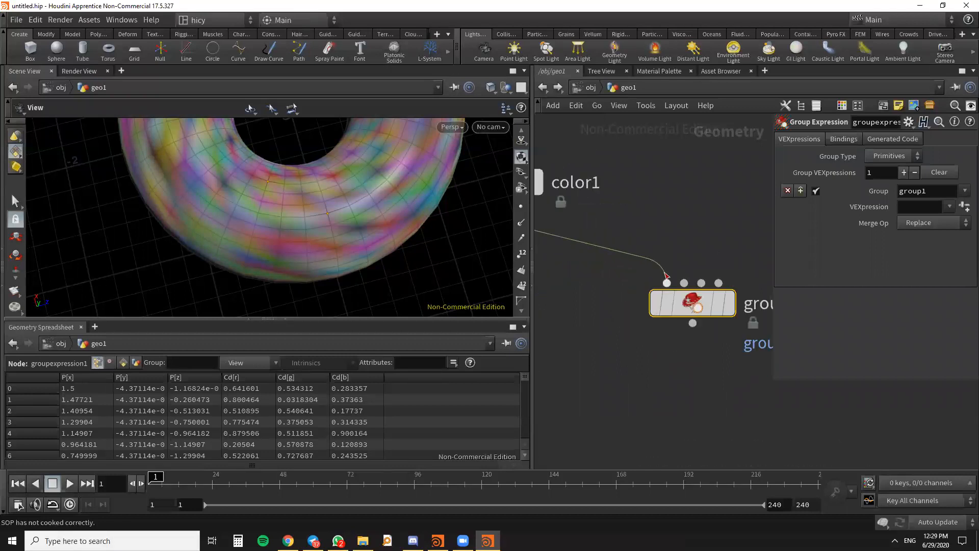
pyautogui.press('y')
pyautogui.moveTo(638, 251); pyautogui.dragTo(645, 265)
pyautogui.scroll(2, 665, 276)
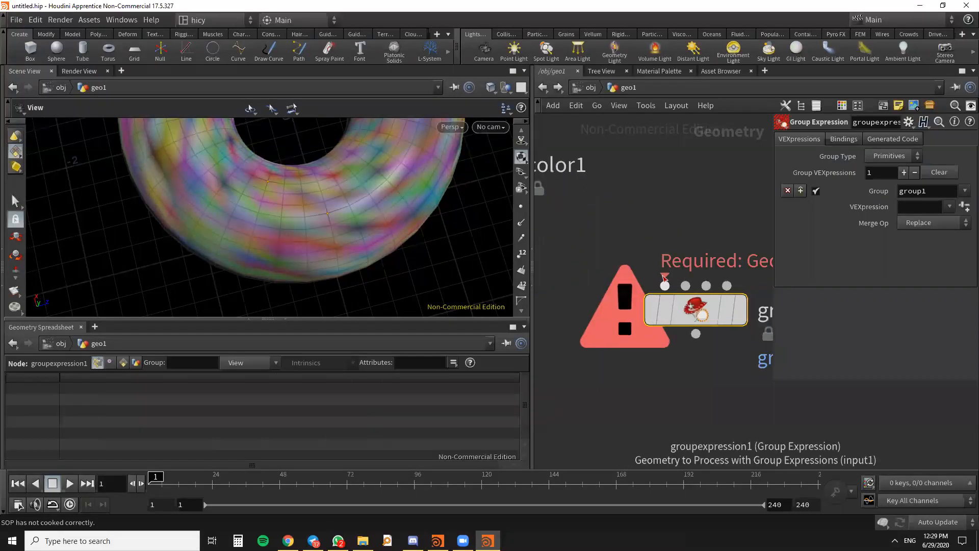
pyautogui.scroll(-5, 665, 275)
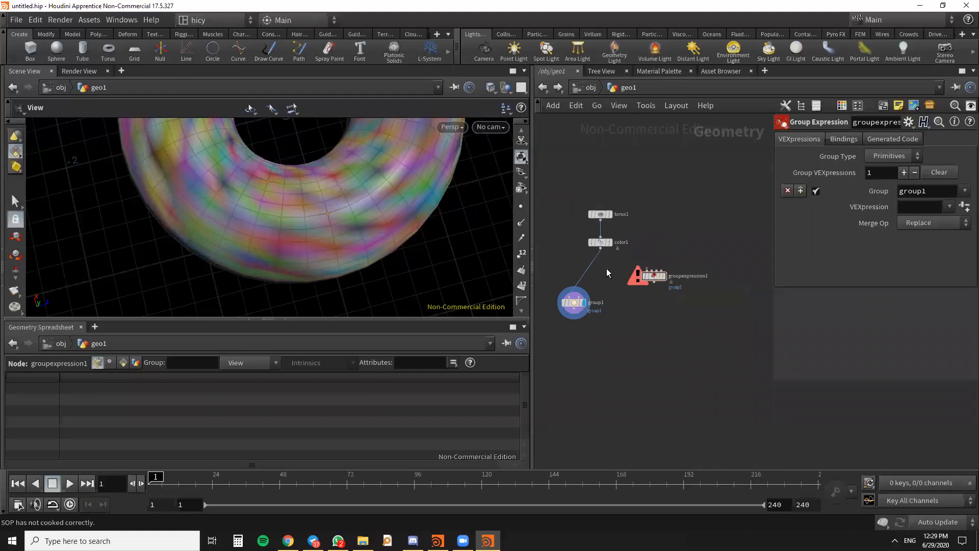
pyautogui.scroll(3, 607, 258)
pyautogui.moveTo(618, 250); pyautogui.dragTo(681, 294)
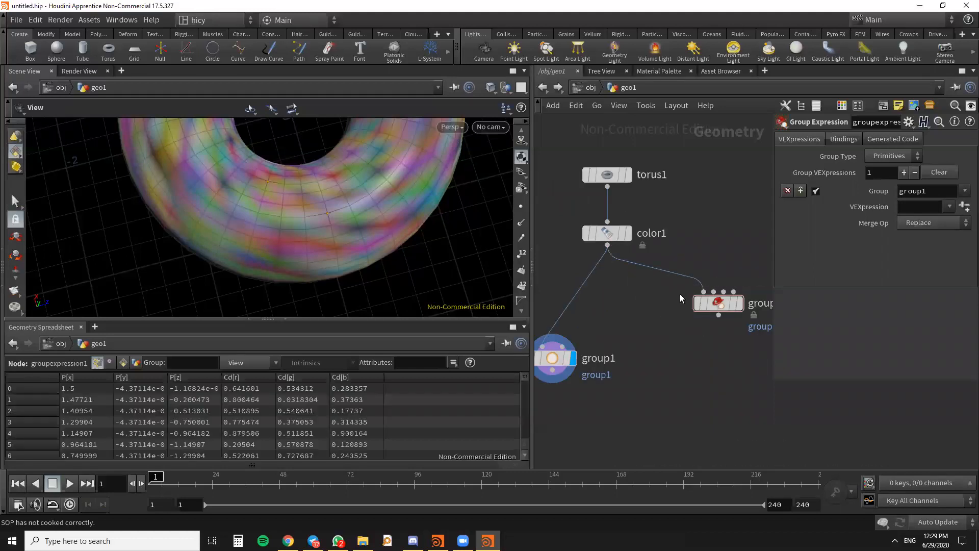
pyautogui.scroll(-3, 635, 278)
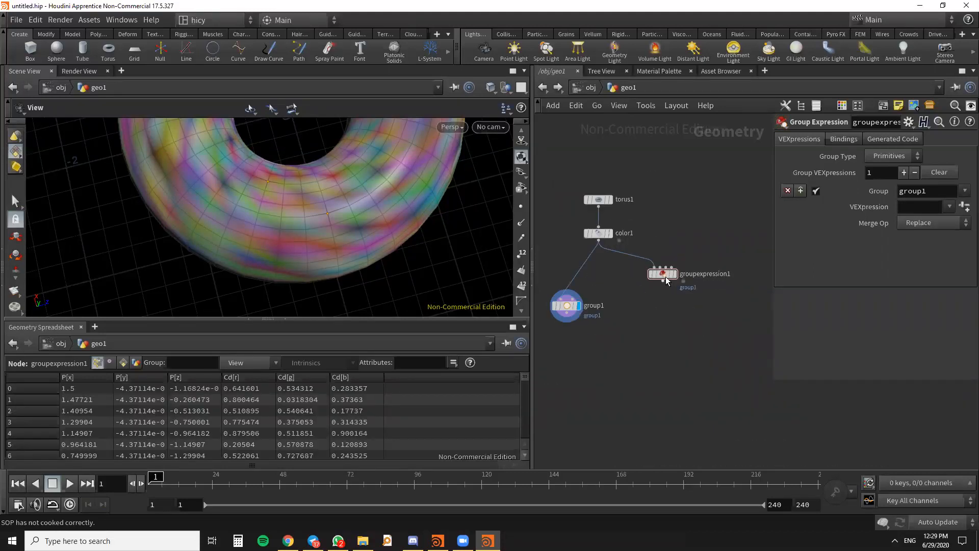
# - Place the Group Expression node level with group1, make it the displayed node and set its Group Type to Points
pyautogui.click(692, 294)
pyautogui.moveTo(678, 292); pyautogui.dragTo(686, 306)
pyautogui.click(891, 156)
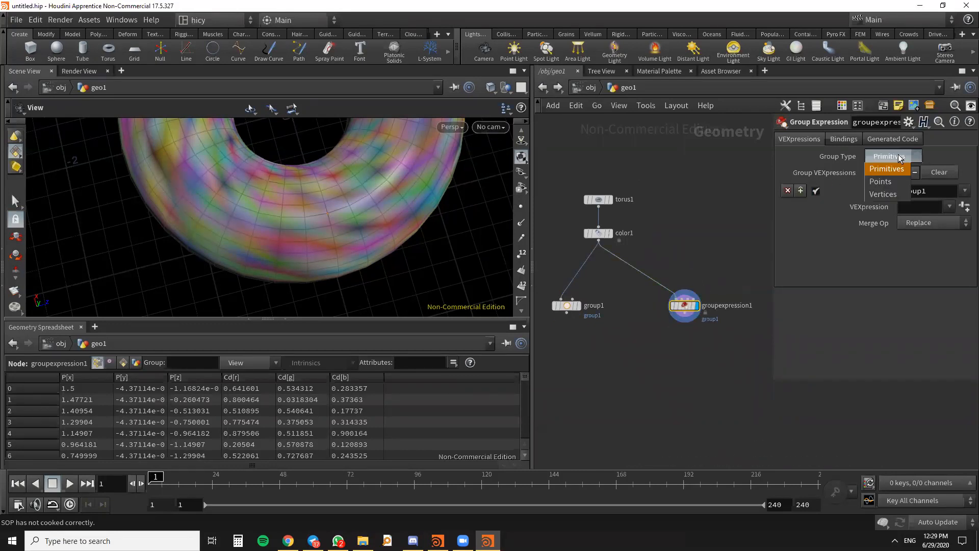
pyautogui.click(887, 168)
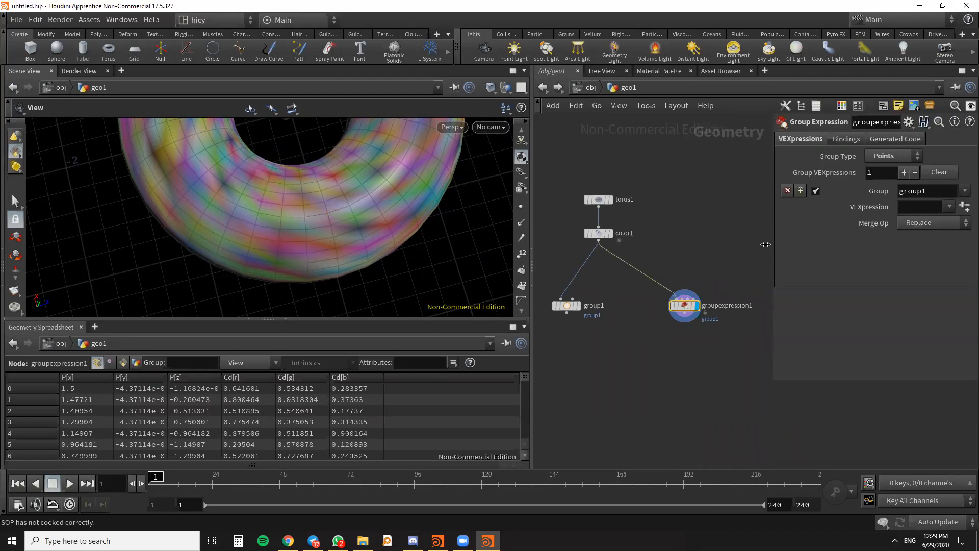
# - Widen the parameter overlay in the network editor for the Group Expression settings
pyautogui.moveTo(773, 245); pyautogui.dragTo(737, 244)
pyautogui.scroll(-4, 615, 241)
pyautogui.scroll(3, 641, 273)
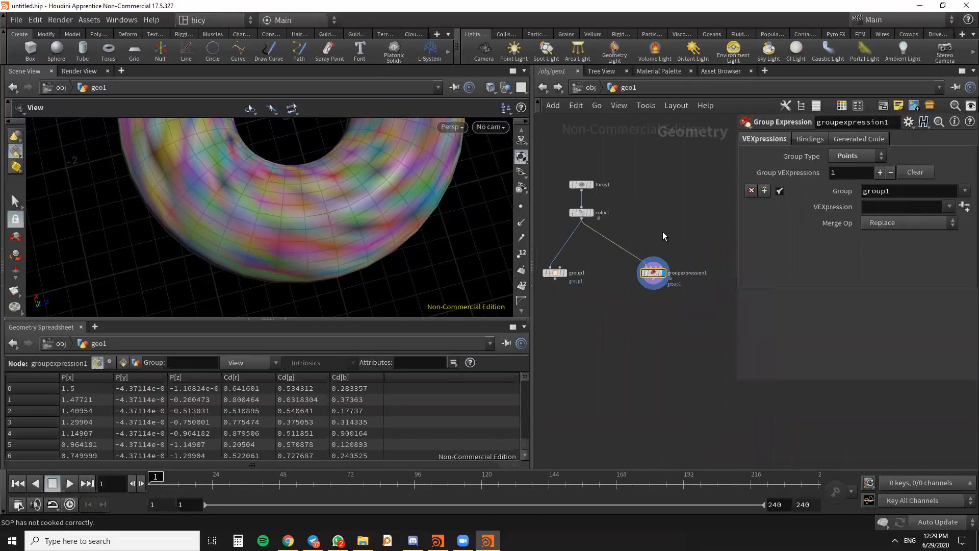
pyautogui.press('Tab')
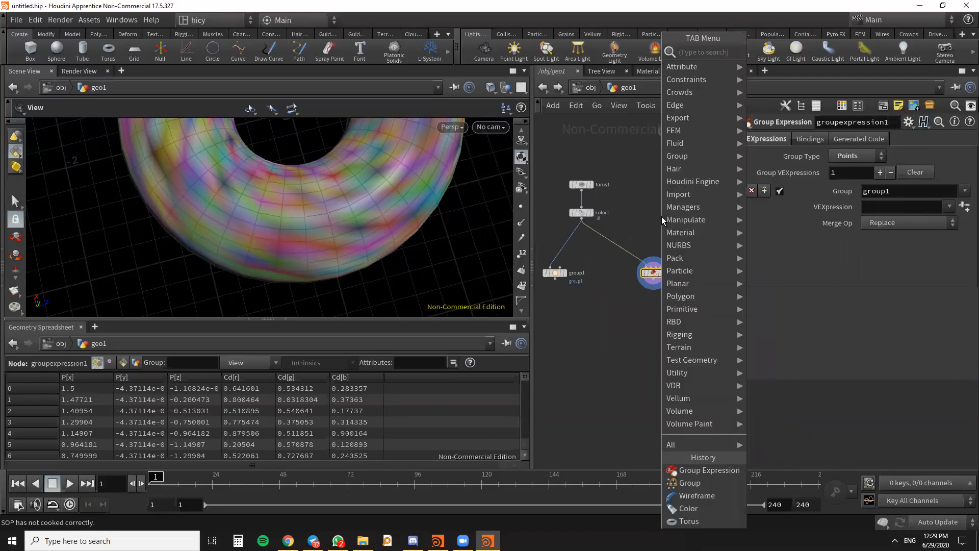
pyautogui.press('Escape')
pyautogui.press('Tab')
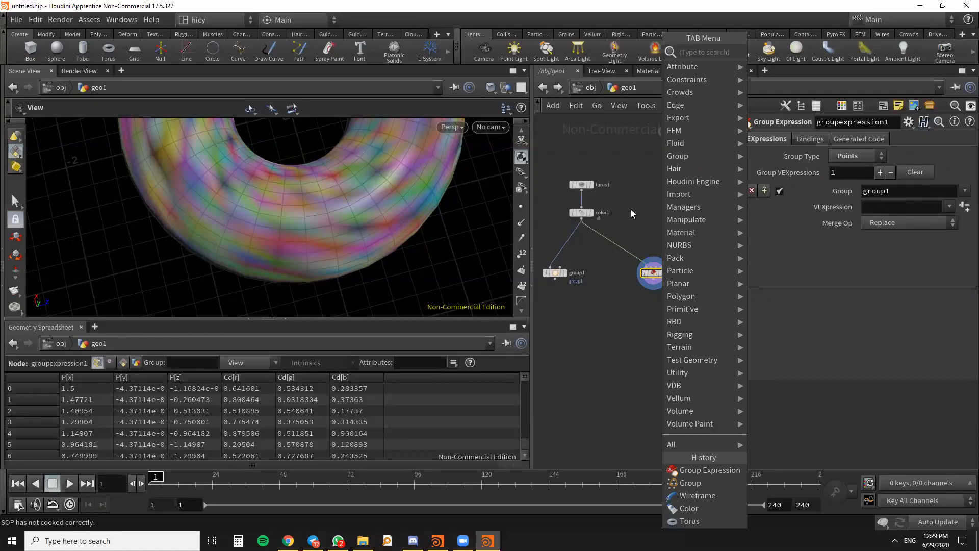
pyautogui.press('Escape')
pyautogui.press('Tab')
pyautogui.press('Escape')
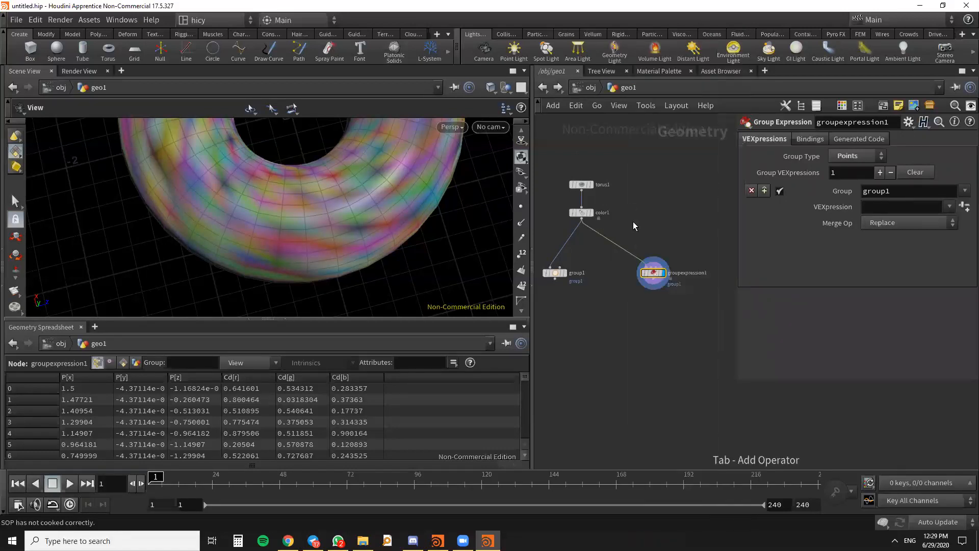
pyautogui.press('Tab')
pyautogui.press('Escape')
# - Widen the network editor pane beside the scene view to make more room for the node tree
pyautogui.scroll(4, 668, 270)
pyautogui.moveTo(644, 278); pyautogui.dragTo(622, 247)
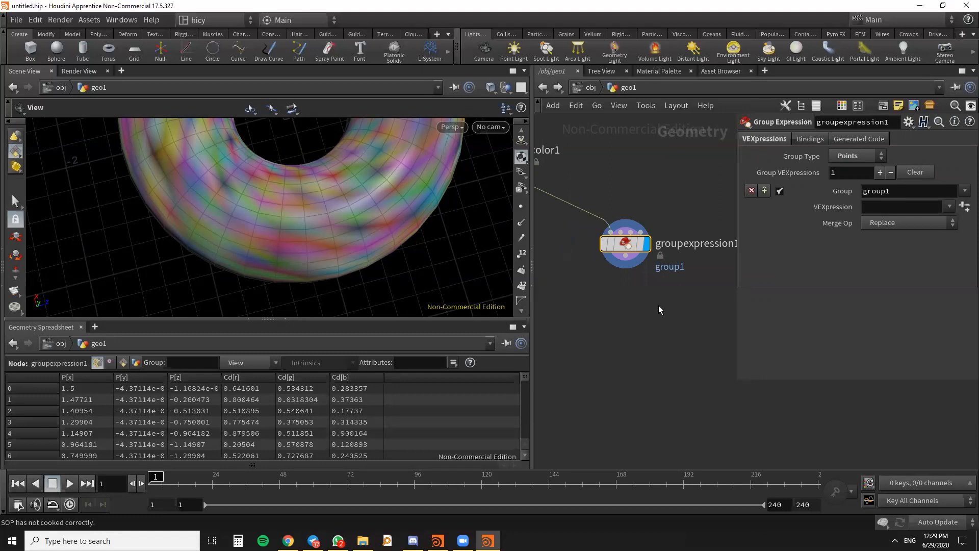
pyautogui.moveTo(647, 362); pyautogui.dragTo(648, 362, button='middle')
pyautogui.moveTo(533, 265); pyautogui.dragTo(472, 265)
pyautogui.scroll(-4, 627, 303)
pyautogui.scroll(3, 610, 285)
pyautogui.moveTo(611, 277); pyautogui.dragTo(610, 305)
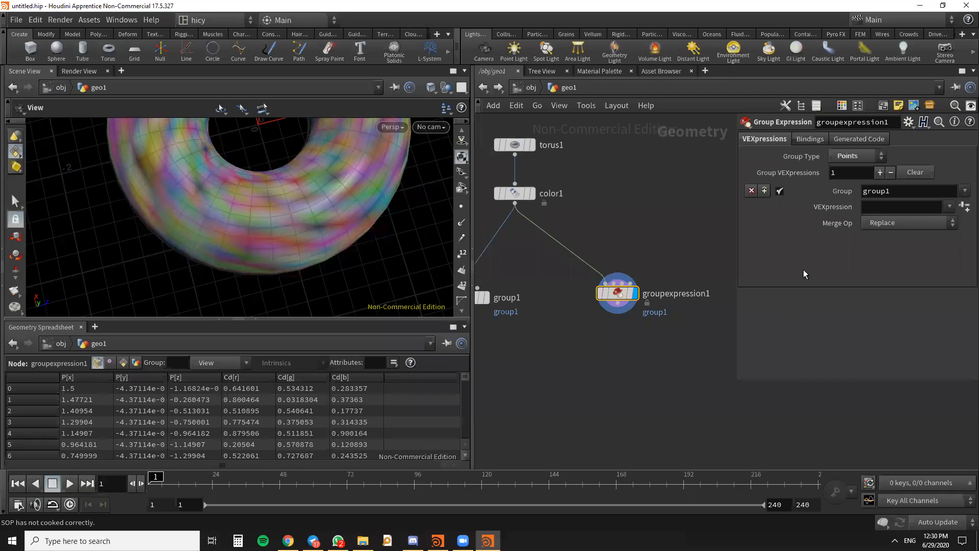
pyautogui.click(868, 205)
pyautogui.moveTo(402, 275); pyautogui.dragTo(250, 274)
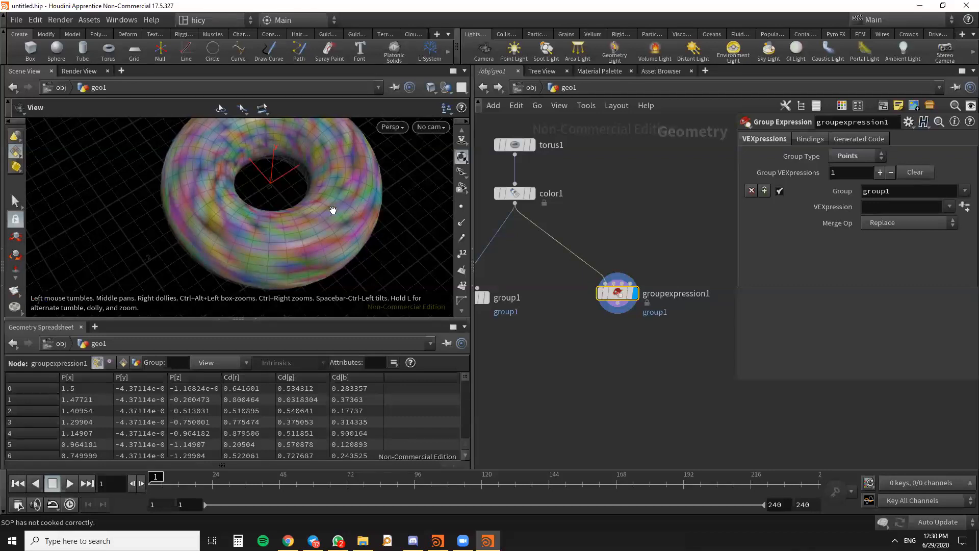
pyautogui.moveTo(618, 294); pyautogui.dragTo(621, 306)
pyautogui.click(897, 207)
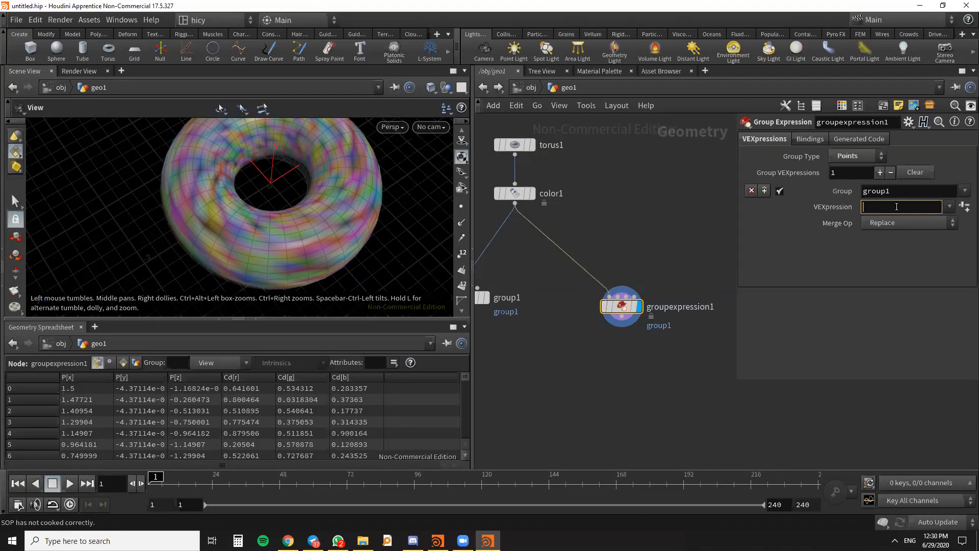
pyautogui.write('@Cd.b > 0.5')
pyautogui.press('Return')
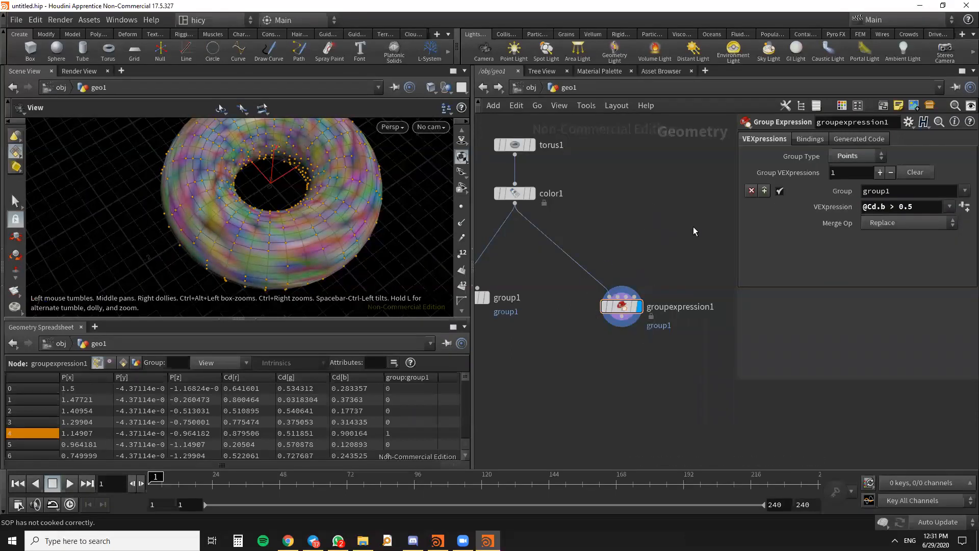
pyautogui.moveTo(276, 241)
pyautogui.mouseDown()
pyautogui.moveTo(277, 212)
pyautogui.moveTo(275, 236)
pyautogui.mouseUp()
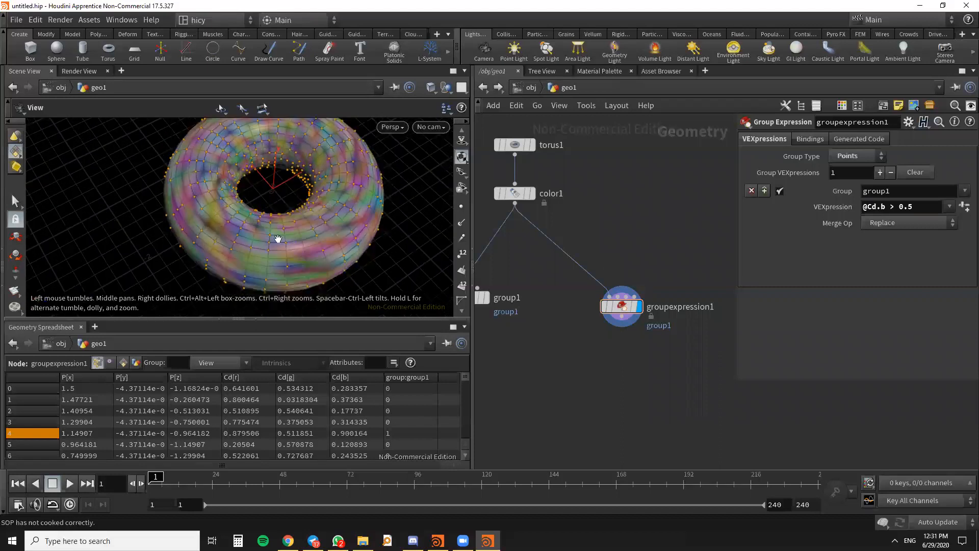
pyautogui.scroll(5, 343, 221)
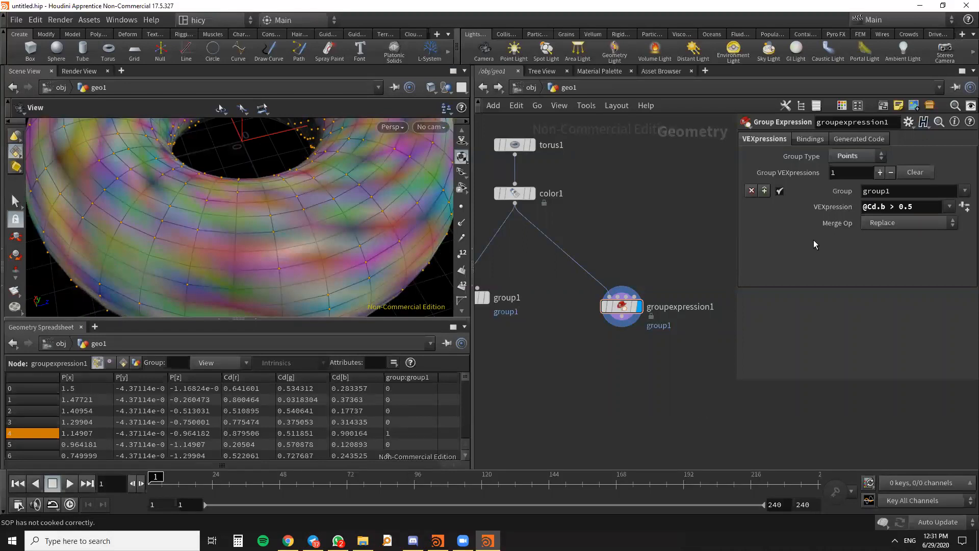
pyautogui.doubleClick(910, 205)
pyautogui.write('8')
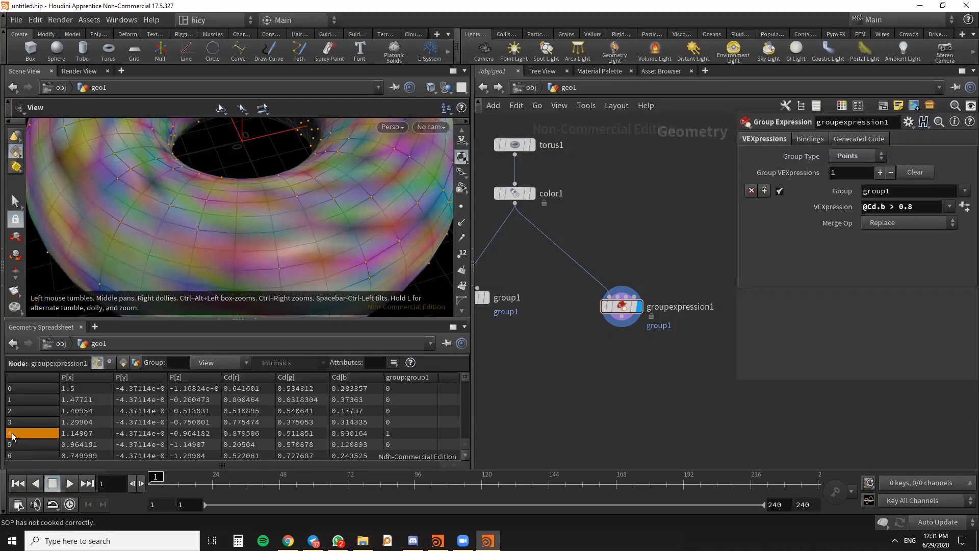
# - Highlight point 4 in the geometry spreadsheet to compare its blue color value with its group1 membership
pyautogui.click(34, 436)
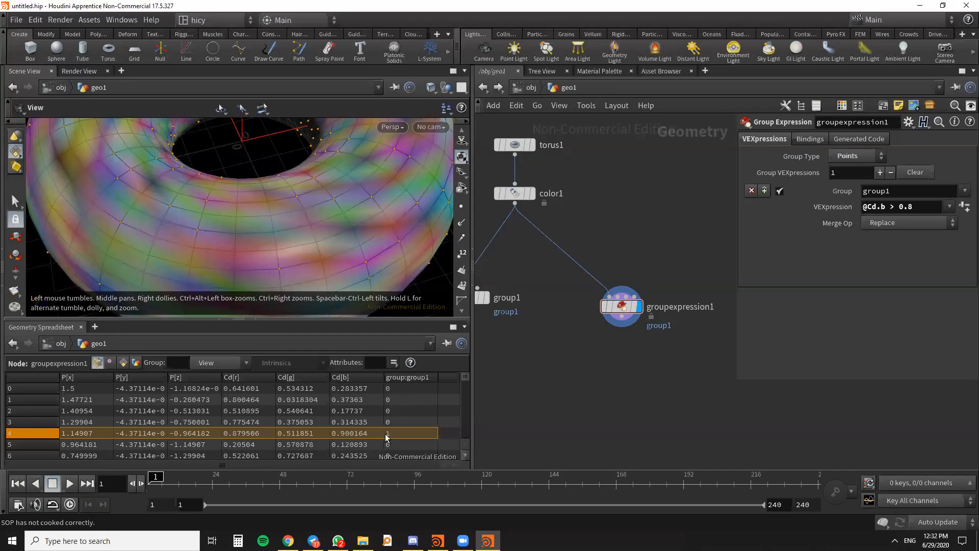
# - Add a Blast node below the Group Expression node, wire it to that node's output and display its result
pyautogui.scroll(-5, 686, 232)
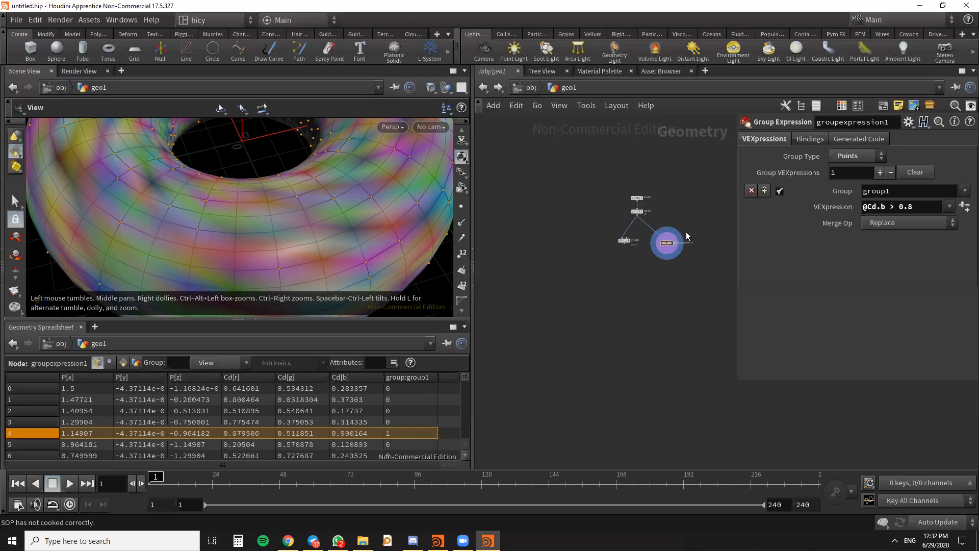
pyautogui.scroll(4, 688, 291)
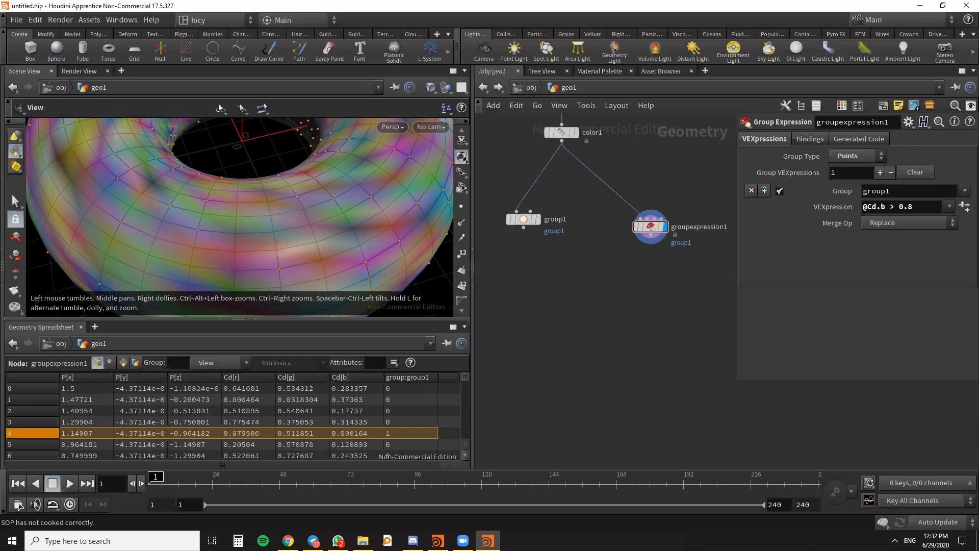
pyautogui.scroll(-5, 653, 316)
pyautogui.scroll(5, 660, 319)
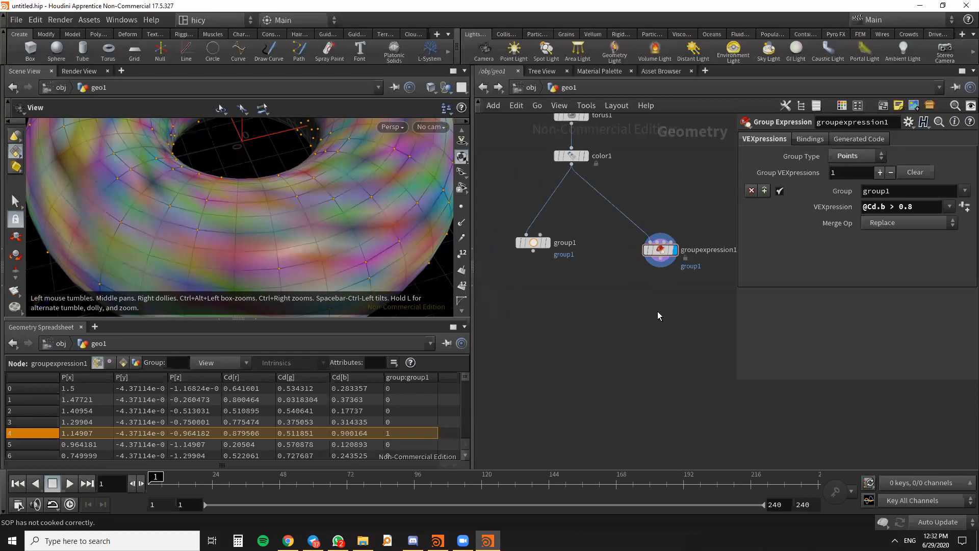
pyautogui.press('Tab')
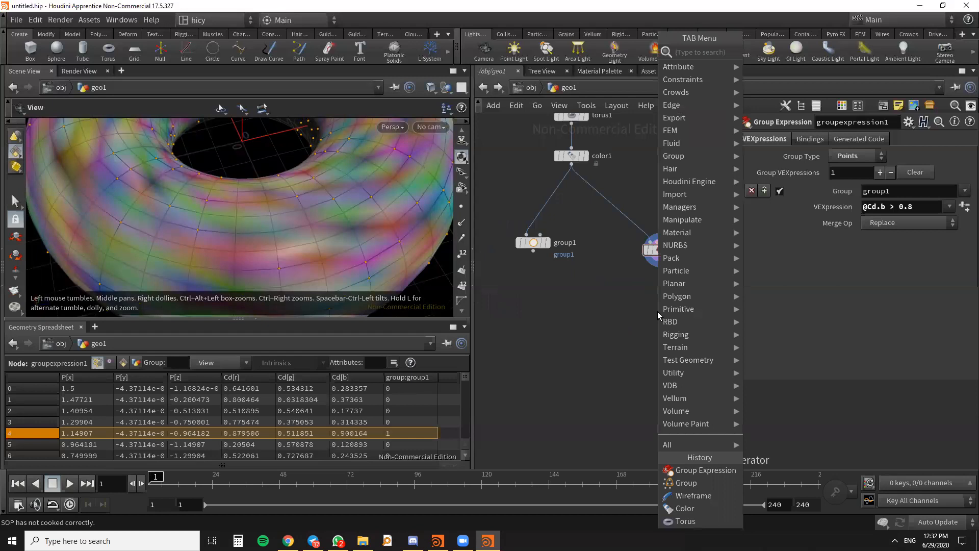
pyautogui.write('blast')
pyautogui.press('Return')
pyautogui.click(657, 311)
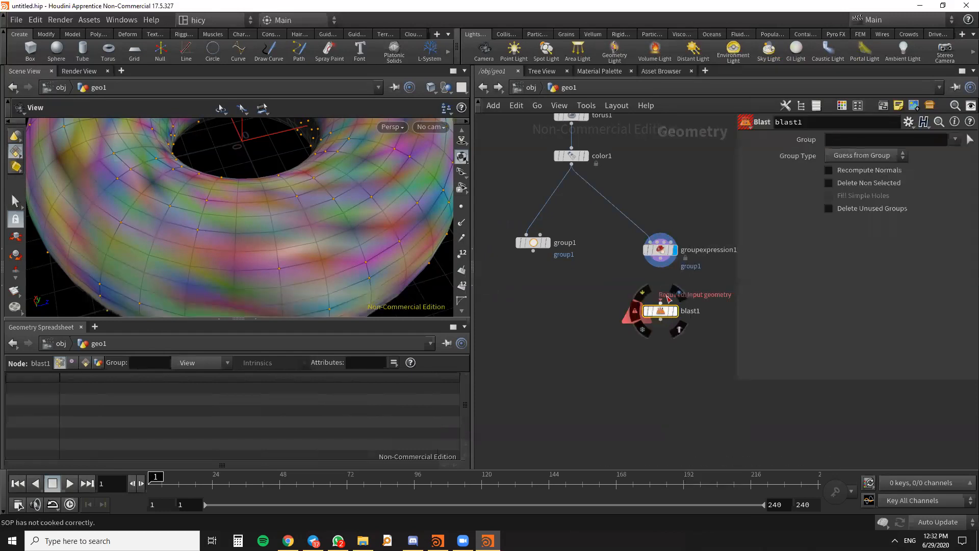
pyautogui.click(661, 265)
pyautogui.click(670, 314)
pyautogui.click(674, 311)
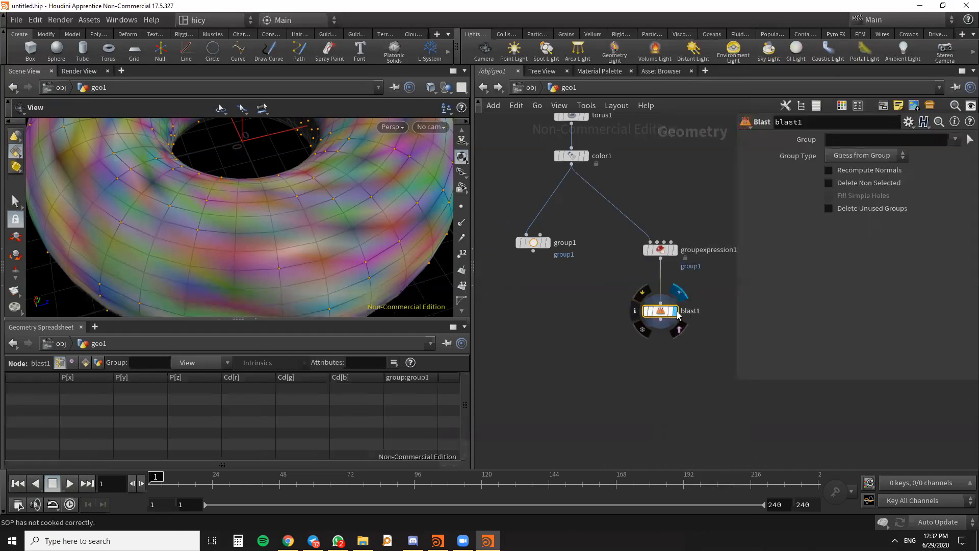
pyautogui.moveTo(345, 232)
pyautogui.mouseDown()
pyautogui.moveTo(338, 244)
pyautogui.moveTo(337, 223)
pyautogui.mouseUp()
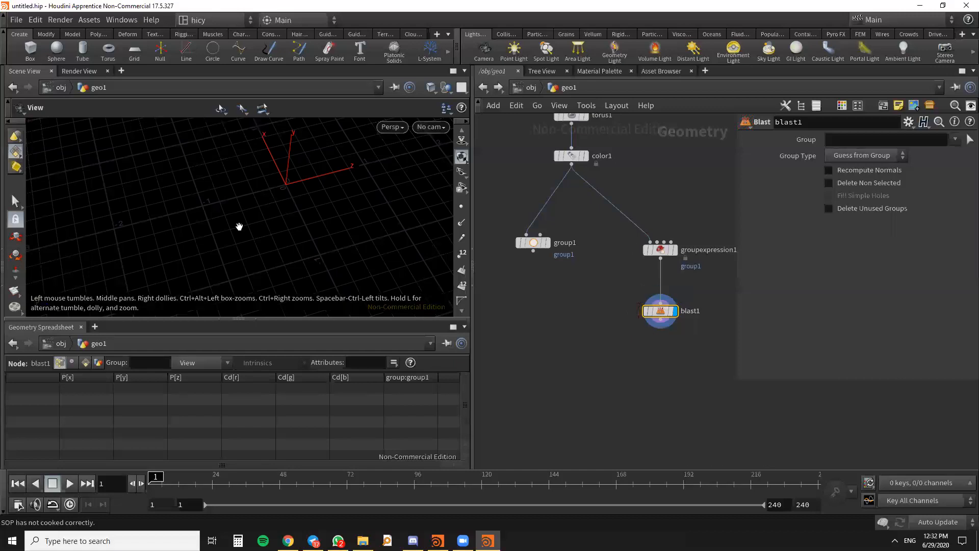
# - Set the Blast node's group to group1 to delete those points, and review the Group Expression node's condition against the torus
pyautogui.moveTo(671, 315)
pyautogui.click(955, 139)
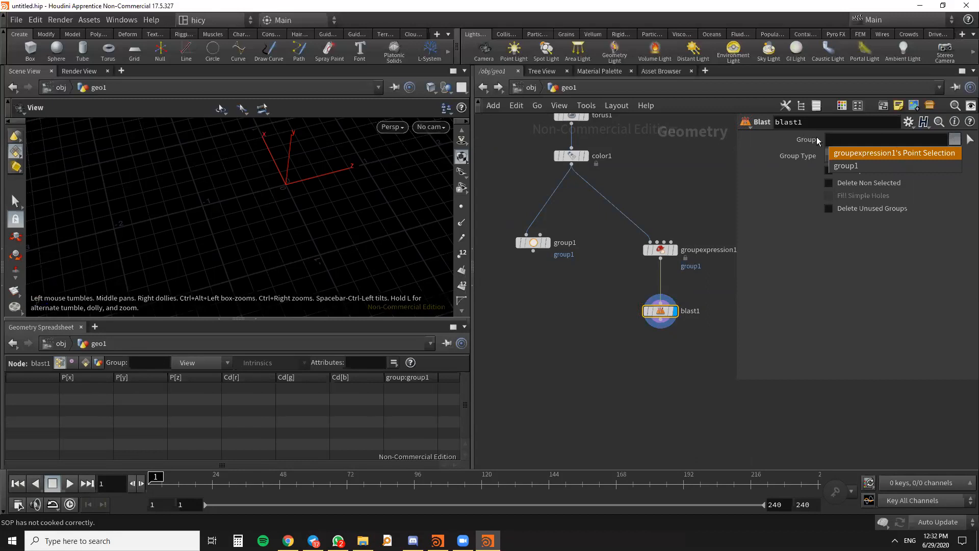
pyautogui.click(849, 166)
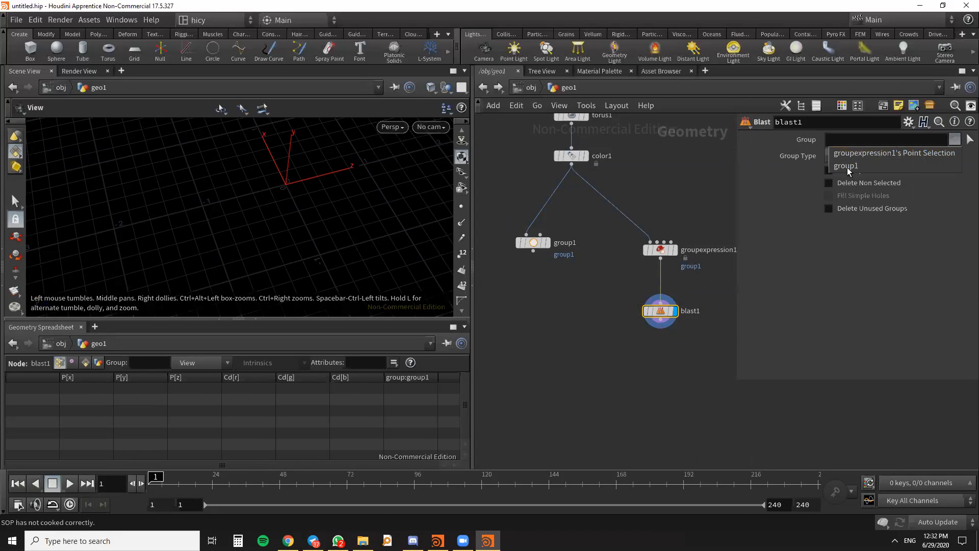
pyautogui.scroll(-6, 337, 263)
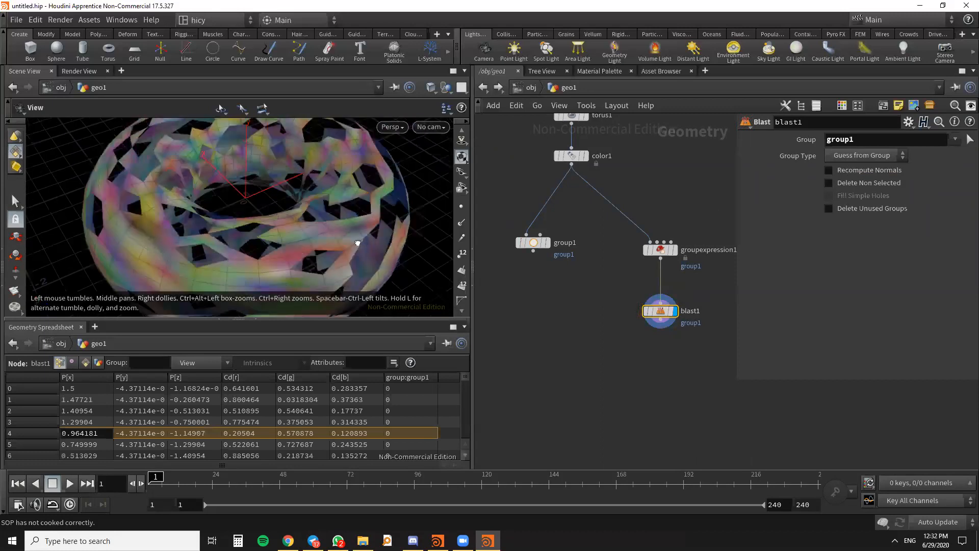
pyautogui.moveTo(343, 265); pyautogui.dragTo(380, 252)
pyautogui.click(659, 250)
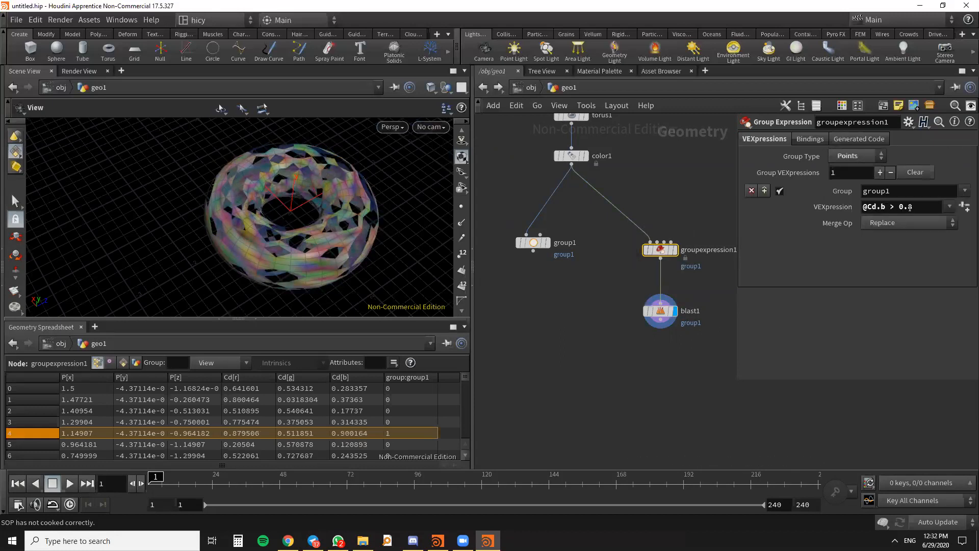
pyautogui.scroll(6, 316, 262)
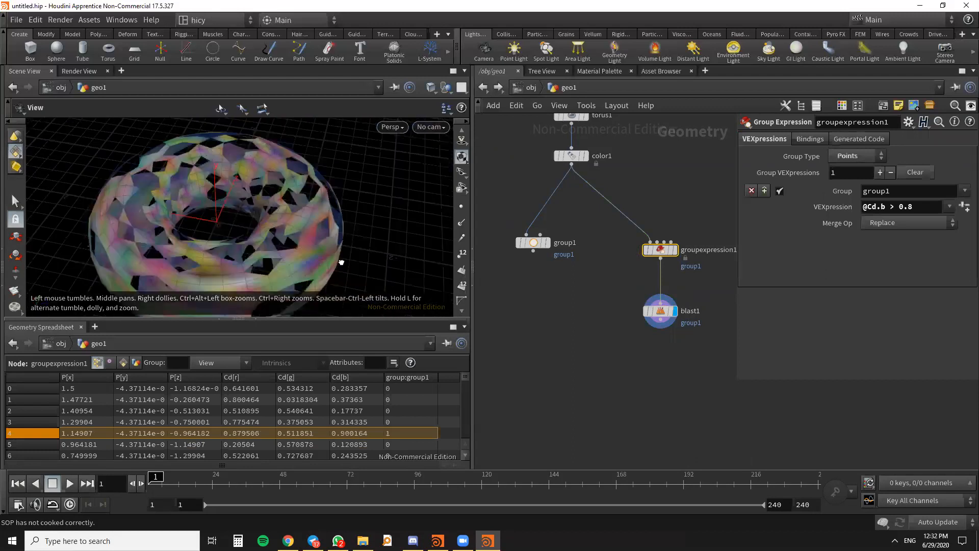
pyautogui.moveTo(341, 262); pyautogui.dragTo(293, 287)
pyautogui.scroll(-5, 626, 317)
pyautogui.scroll(4, 665, 341)
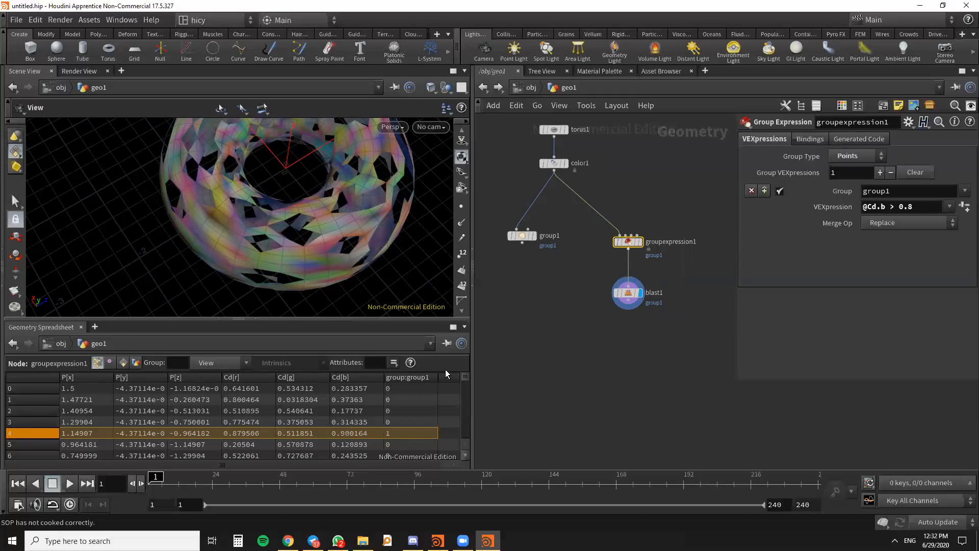
# - Duplicate the Group Expression and Blast nodes together as a second branch from the color node
pyautogui.scroll(-2, 595, 407)
pyautogui.scroll(-4, 604, 311)
pyautogui.scroll(5, 638, 282)
pyautogui.moveTo(649, 368); pyautogui.dragTo(696, 260)
pyautogui.hotkey('ctrl', 'c')
pyautogui.hotkey('ctrl', 'v')
pyautogui.scroll(-5, 497, 186)
pyautogui.scroll(5, 570, 235)
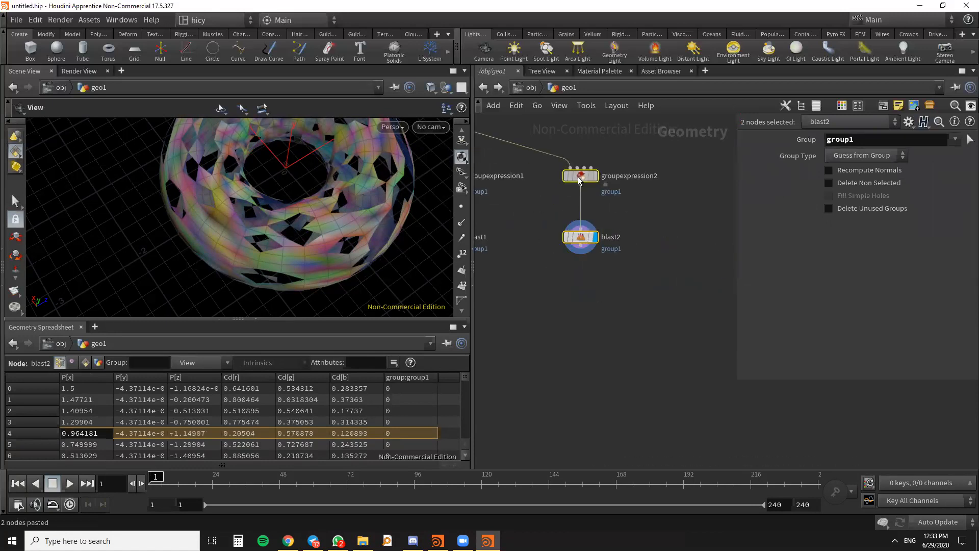
# - Replace the duplicated Group Expression node's VEXpression with @P.y to reference the points' vertical position
pyautogui.click(580, 175)
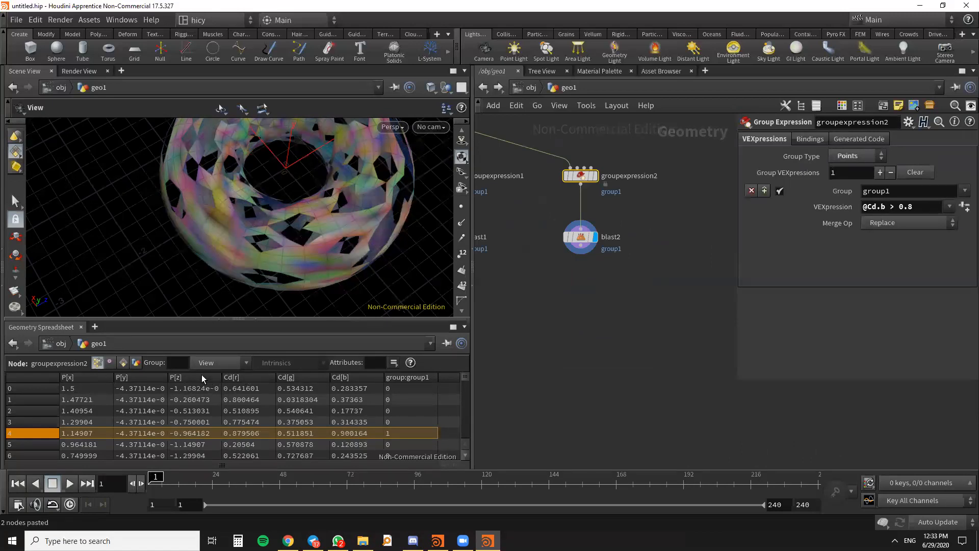
pyautogui.scroll(3, 585, 303)
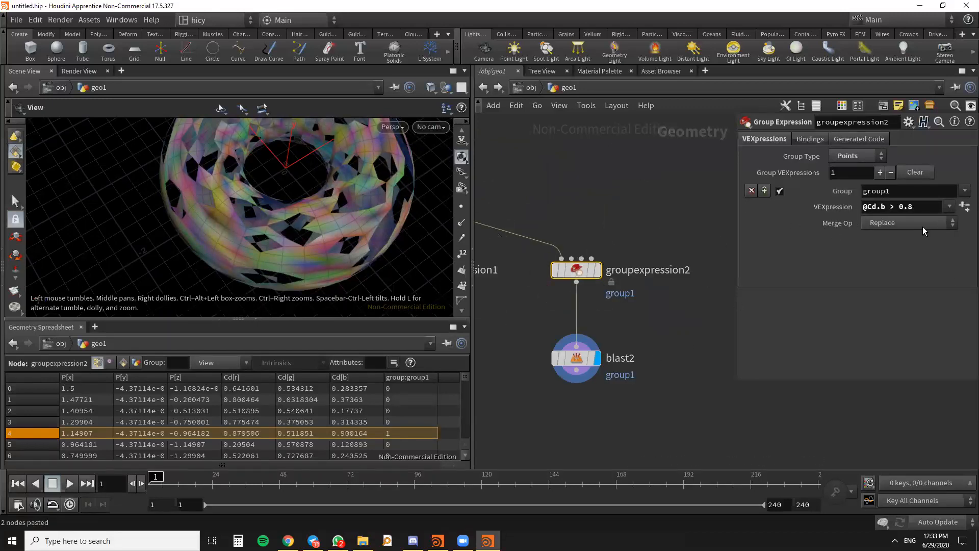
pyautogui.moveTo(916, 208); pyautogui.dragTo(828, 209)
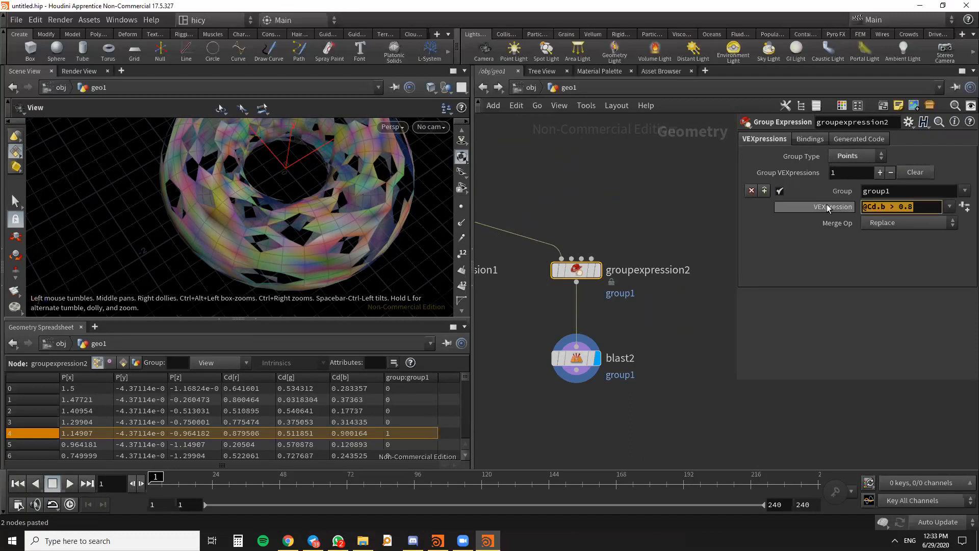
pyautogui.write('@')
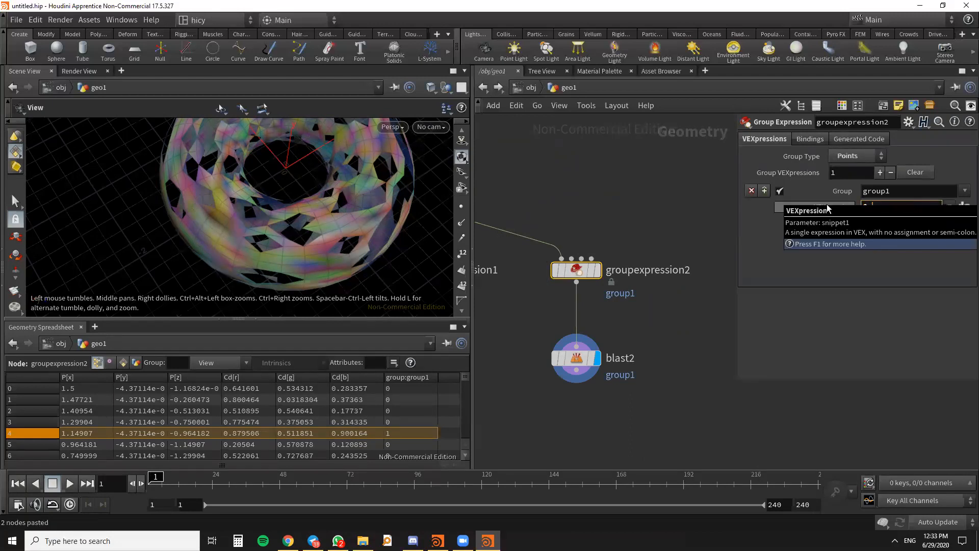
pyautogui.write('p')
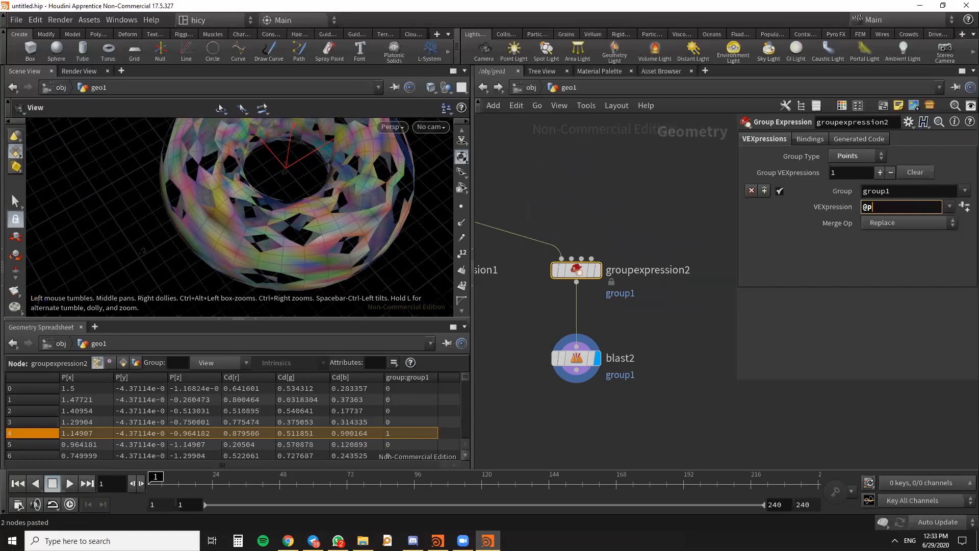
pyautogui.hotkey('alt', 'Tab')
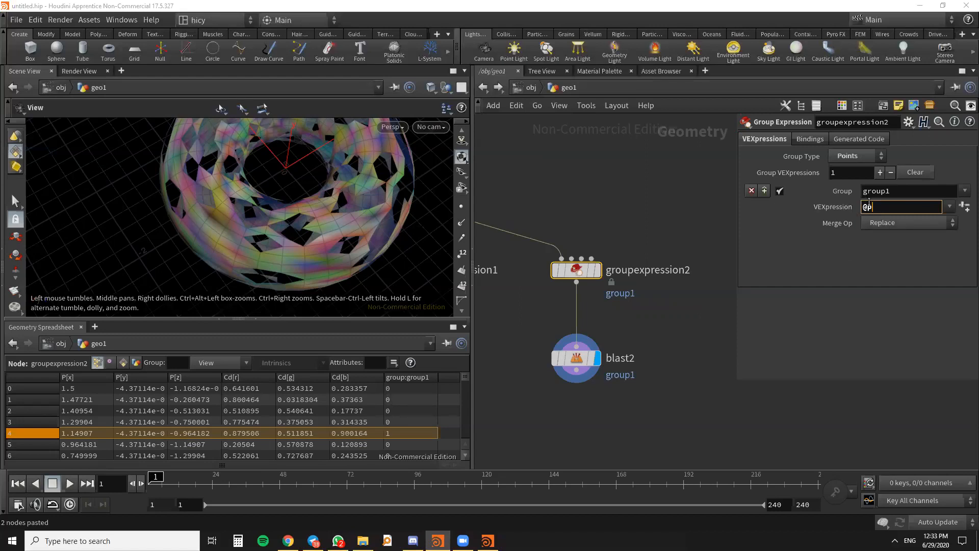
pyautogui.hotkey('alt', 'Tab')
pyautogui.press('BackSpace')
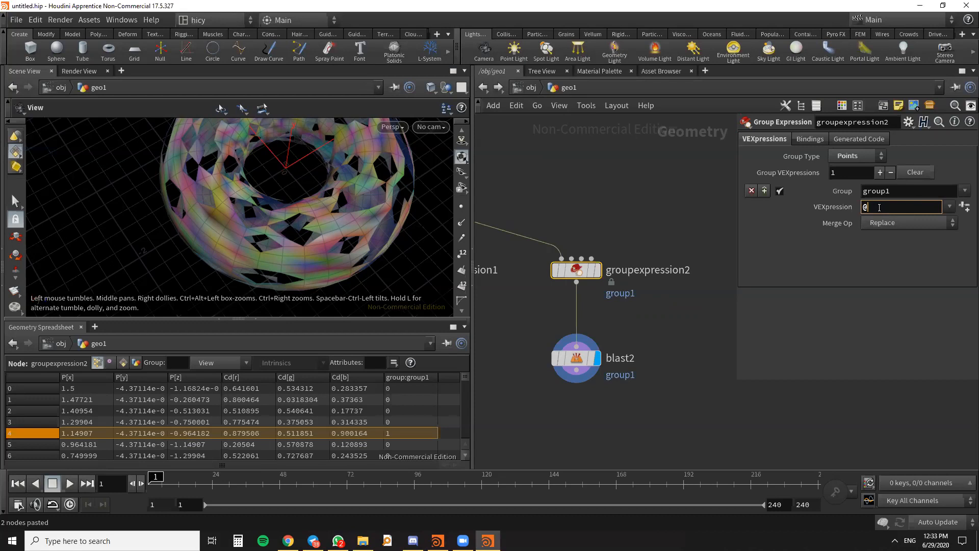
pyautogui.write('P.y')
# - Examine the torus from several angles to see how it lies relative to the Y axis
pyautogui.scroll(-3, 312, 215)
pyautogui.moveTo(313, 216); pyautogui.dragTo(354, 188)
pyautogui.scroll(3, 260, 246)
pyautogui.moveTo(259, 246); pyautogui.dragTo(245, 201)
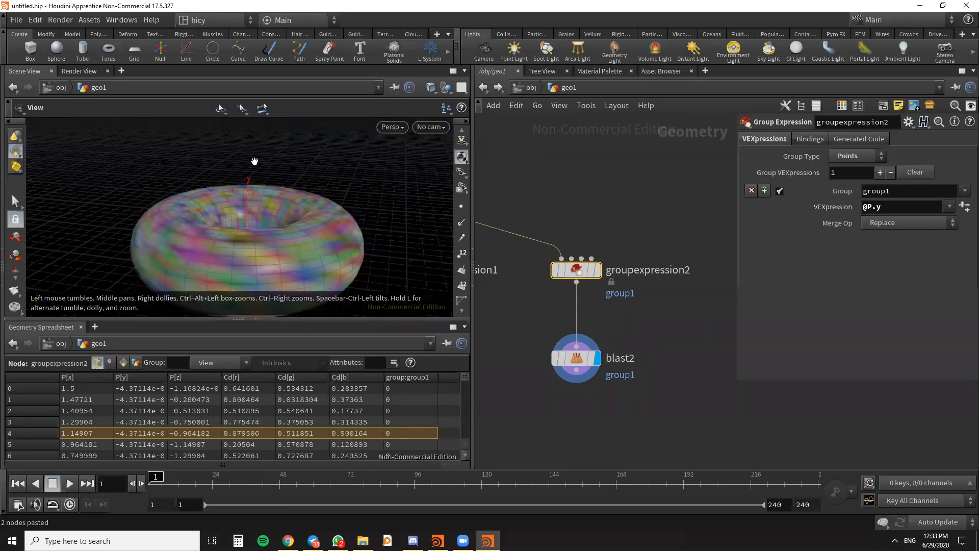
pyautogui.moveTo(264, 192); pyautogui.dragTo(249, 173)
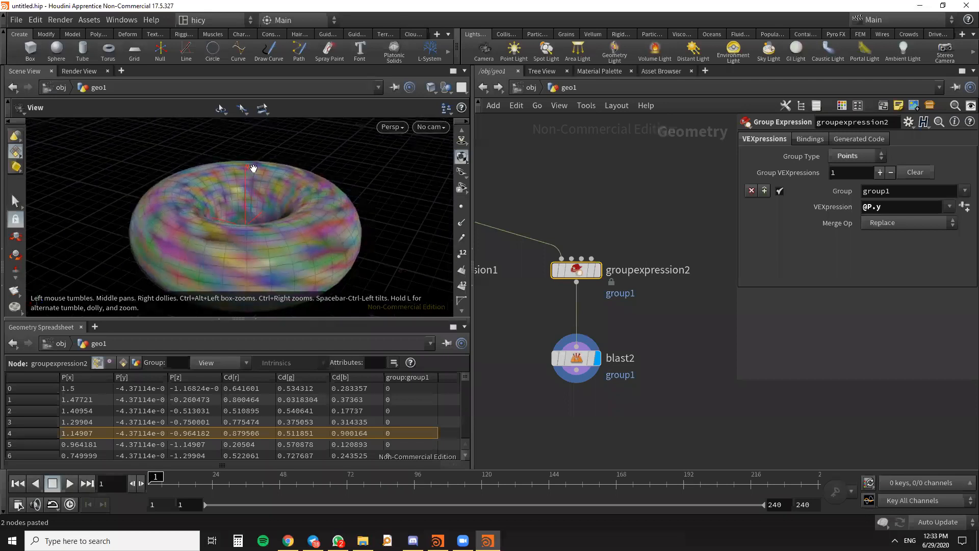
pyautogui.moveTo(309, 214); pyautogui.dragTo(297, 237)
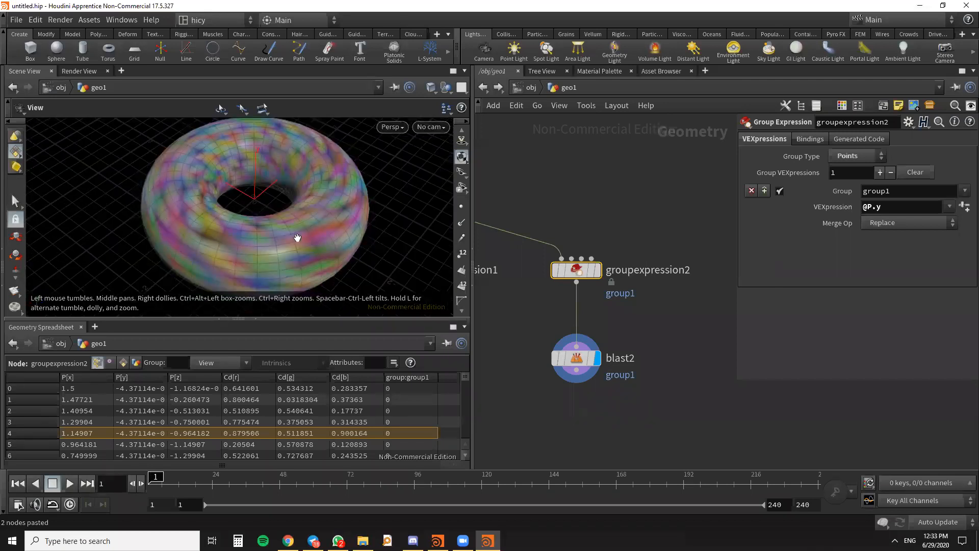
pyautogui.scroll(-5, 298, 238)
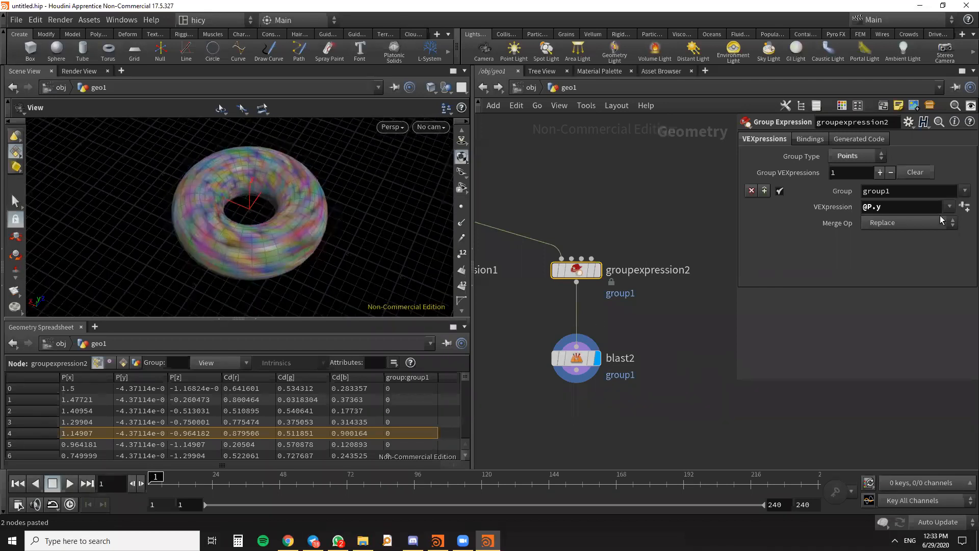
# - Complete the duplicated Group Expression's VEXpression as @P.y > 0 to group the points above the origin
pyautogui.click(895, 209)
pyautogui.write('> 0')
pyautogui.click(659, 208)
pyautogui.moveTo(325, 297); pyautogui.dragTo(335, 262)
pyautogui.scroll(4, 571, 366)
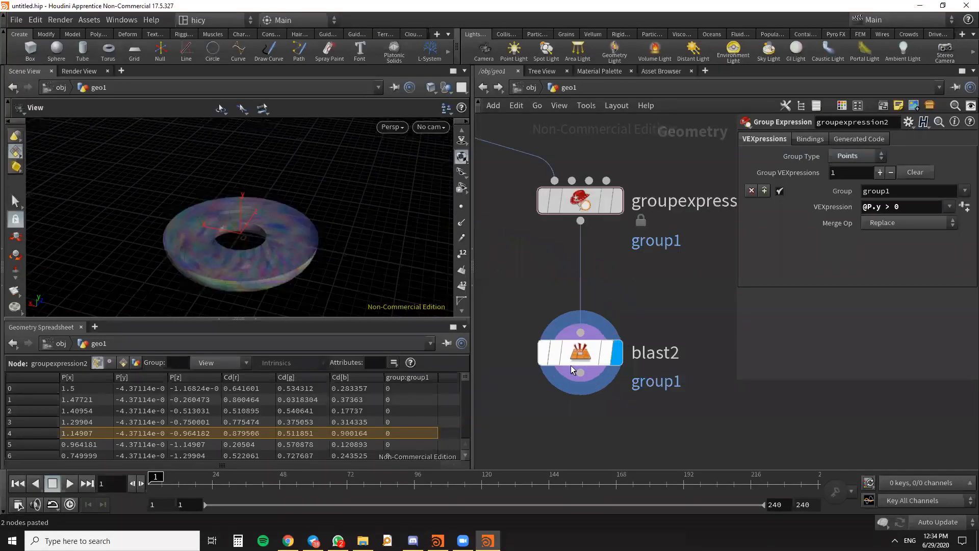
# - Enable Delete Non Selected on the second Blast node so only the points in group1 are kept
pyautogui.click(571, 363)
pyautogui.moveTo(247, 304); pyautogui.dragTo(274, 272)
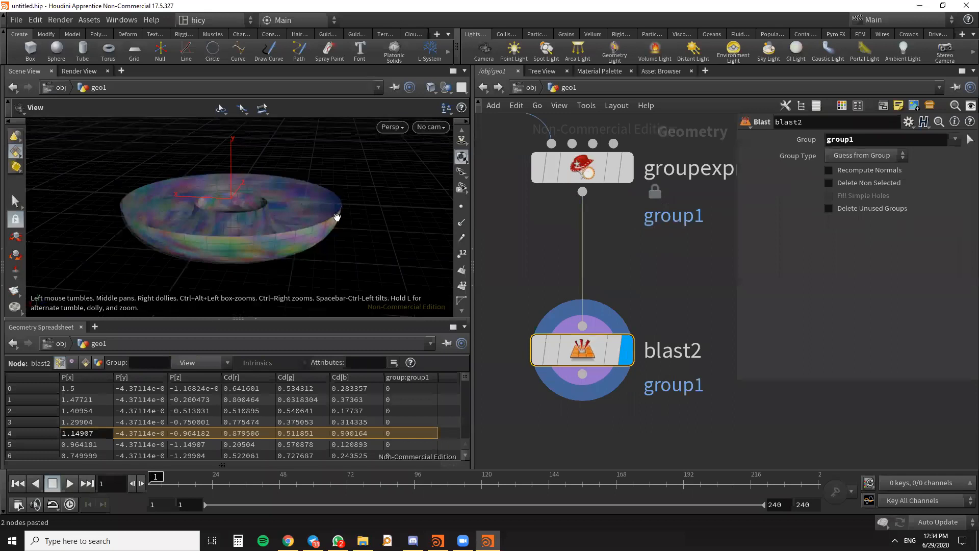
pyautogui.scroll(-3, 380, 242)
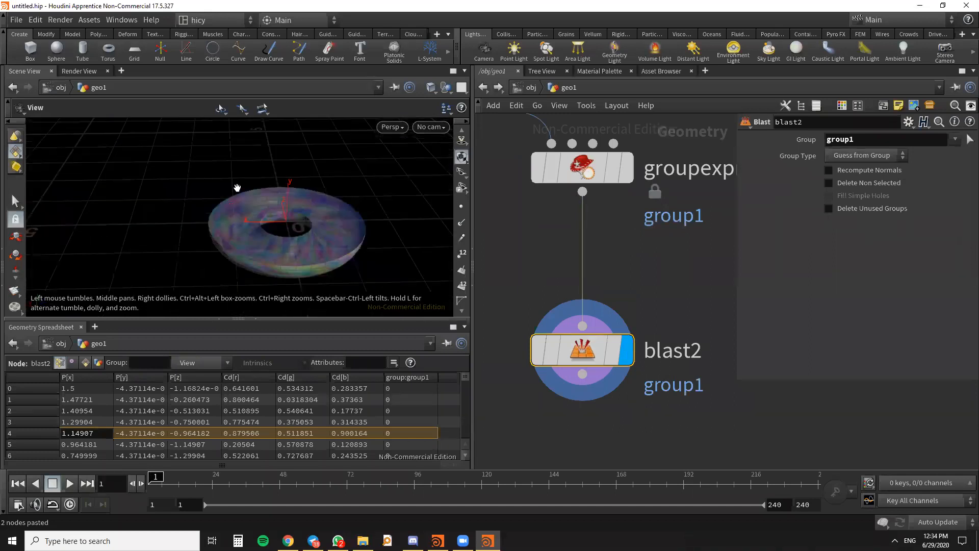
pyautogui.click(829, 182)
pyautogui.moveTo(368, 299); pyautogui.dragTo(352, 273)
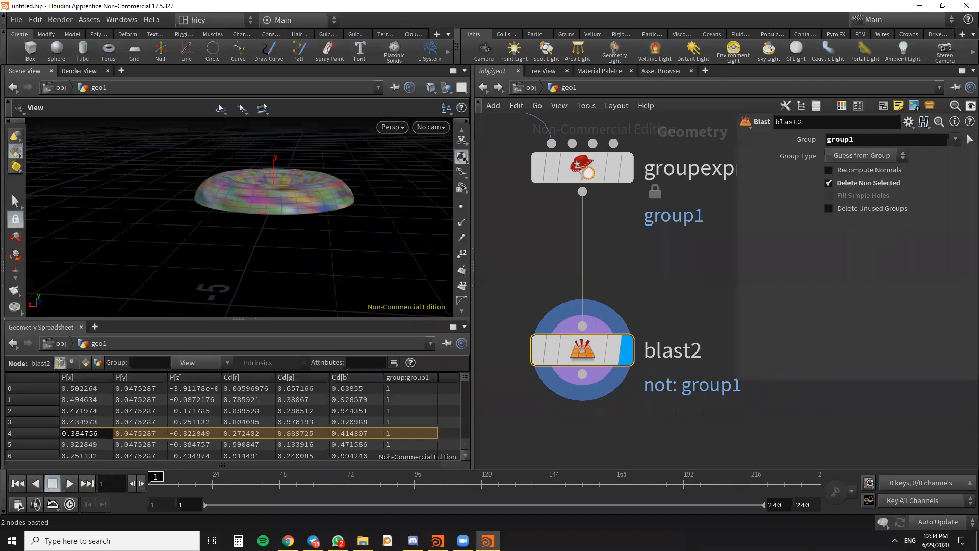
# - Display the original torus node's result in the viewport instead of the second Blast
pyautogui.hotkey('alt', 'Tab')
pyautogui.moveTo(215, 247); pyautogui.dragTo(230, 271)
pyautogui.scroll(-10, 681, 258)
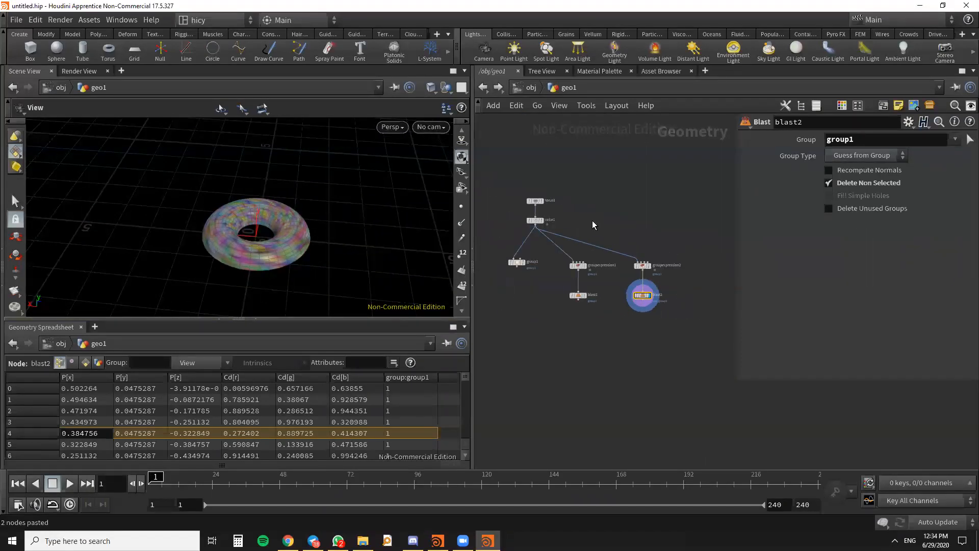
pyautogui.scroll(5, 532, 225)
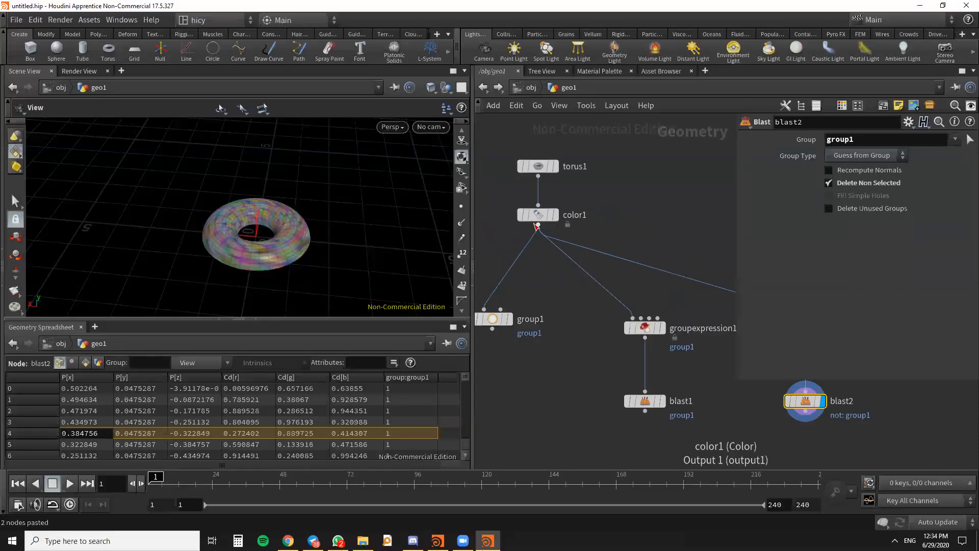
pyautogui.moveTo(559, 215)
pyautogui.click(560, 145)
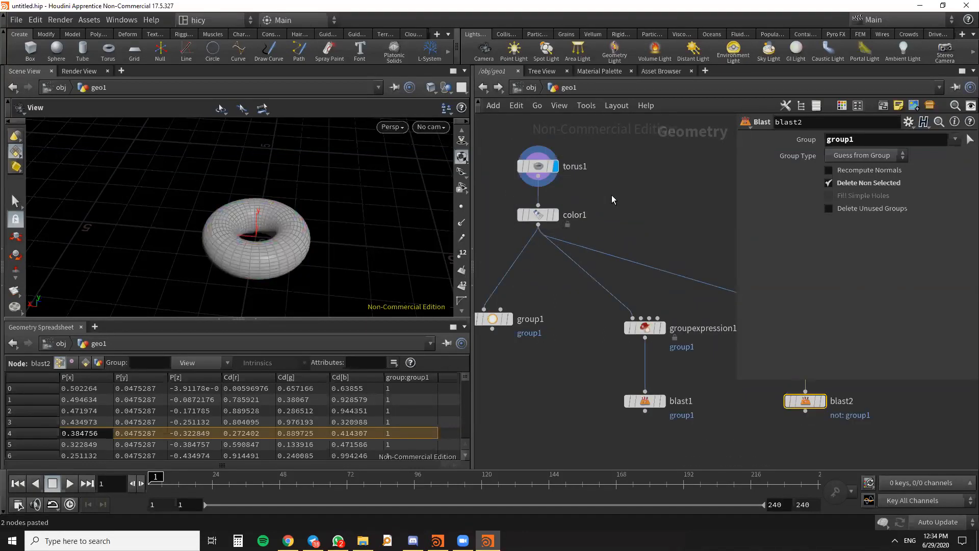
pyautogui.scroll(-5, 610, 195)
pyautogui.hotkey('alt', 'Tab')
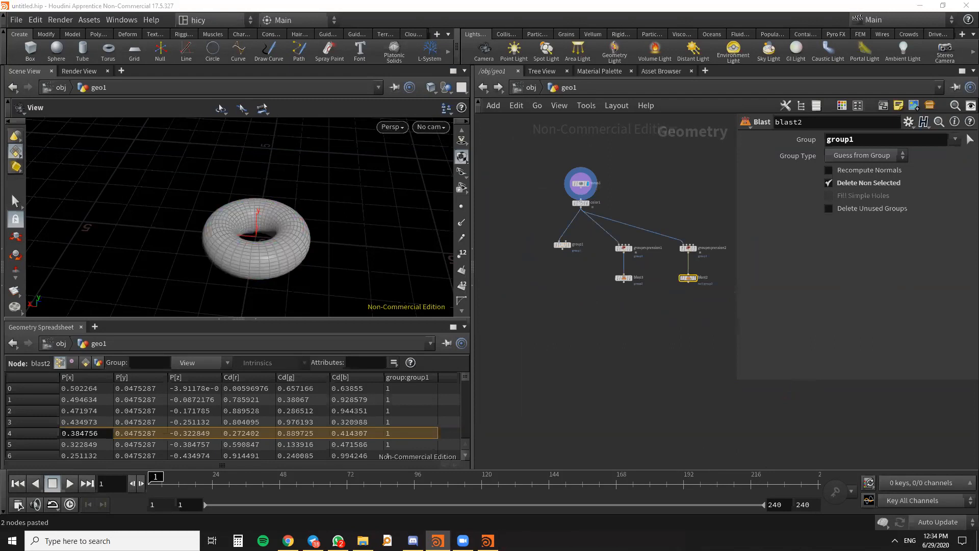
pyautogui.scroll(3, 582, 195)
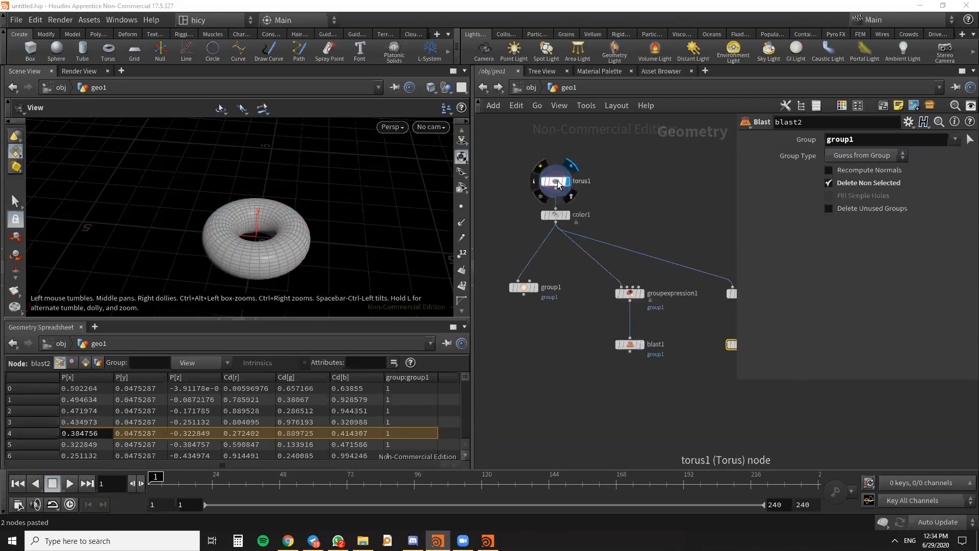
# - Move the color, group, Group Expression and Blast nodes together away from torus1 in the network
pyautogui.scroll(-4, 603, 213)
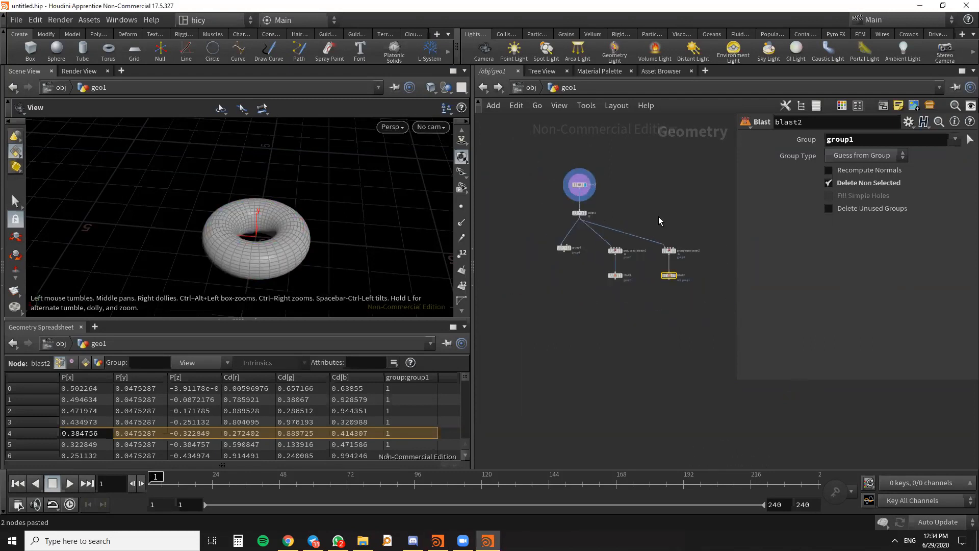
pyautogui.moveTo(628, 206); pyautogui.dragTo(555, 262, button='middle')
pyautogui.moveTo(657, 357); pyautogui.dragTo(487, 262)
pyautogui.moveTo(623, 278); pyautogui.dragTo(743, 270, button='middle')
pyautogui.click(654, 265)
pyautogui.press('Escape')
pyautogui.moveTo(647, 258); pyautogui.dragTo(573, 261)
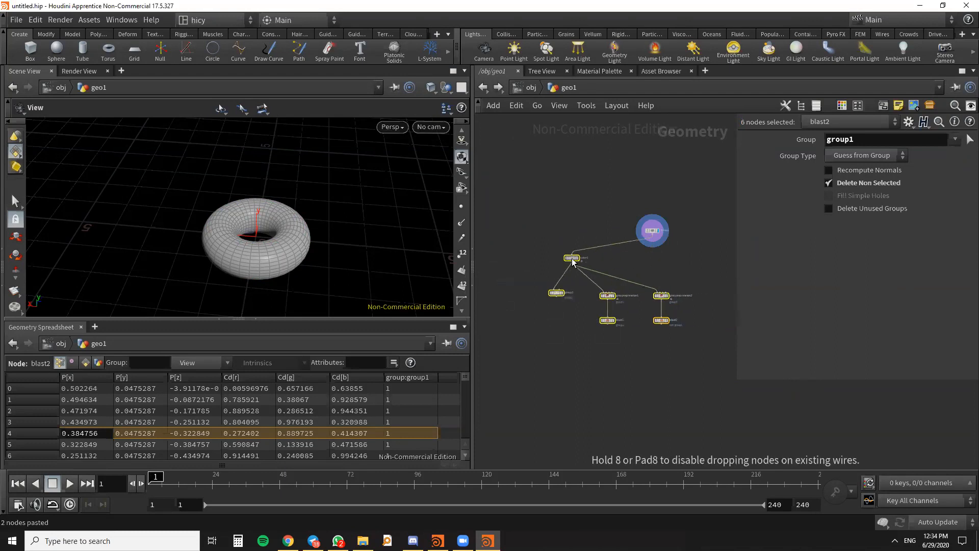
pyautogui.scroll(5, 650, 228)
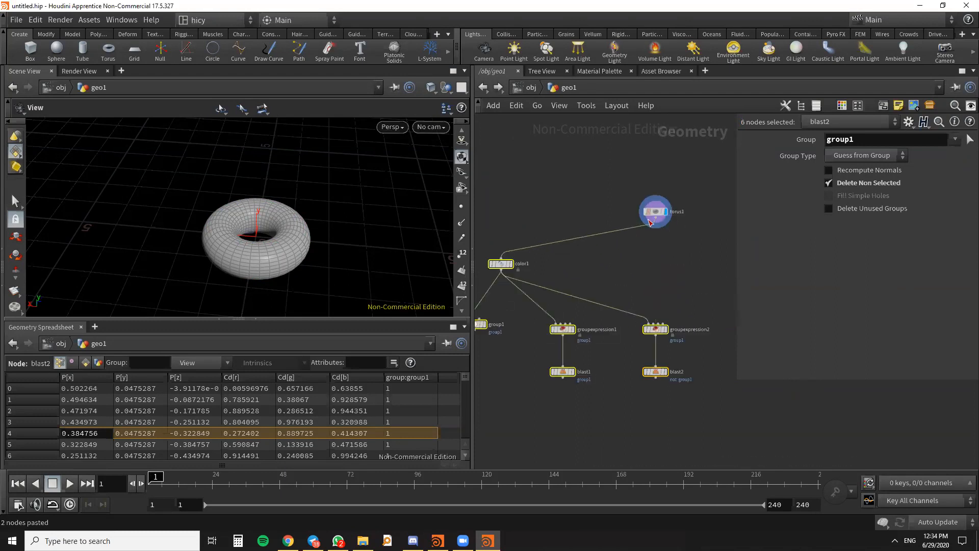
pyautogui.click(660, 254)
# - Set the torus1 node's Rows to 34 and Columns to 35
pyautogui.moveTo(266, 256); pyautogui.dragTo(299, 232)
pyautogui.moveTo(281, 227); pyautogui.dragTo(285, 249, button='right')
pyautogui.moveTo(285, 249); pyautogui.dragTo(263, 223)
pyautogui.scroll(6, 700, 226)
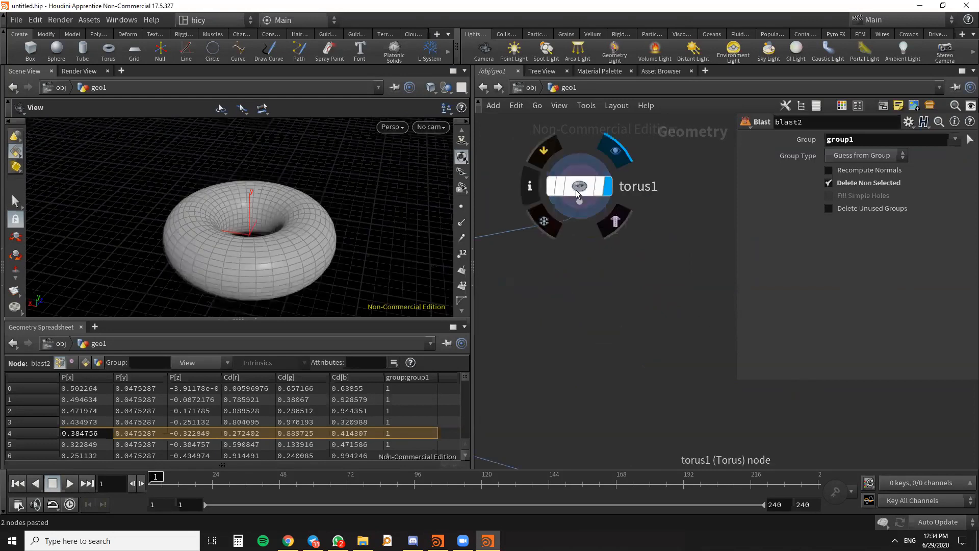
pyautogui.click(577, 194)
pyautogui.moveTo(941, 264)
pyautogui.mouseDown()
pyautogui.moveTo(958, 271)
pyautogui.moveTo(931, 293)
pyautogui.moveTo(941, 290)
pyautogui.moveTo(940, 266)
pyautogui.mouseUp()
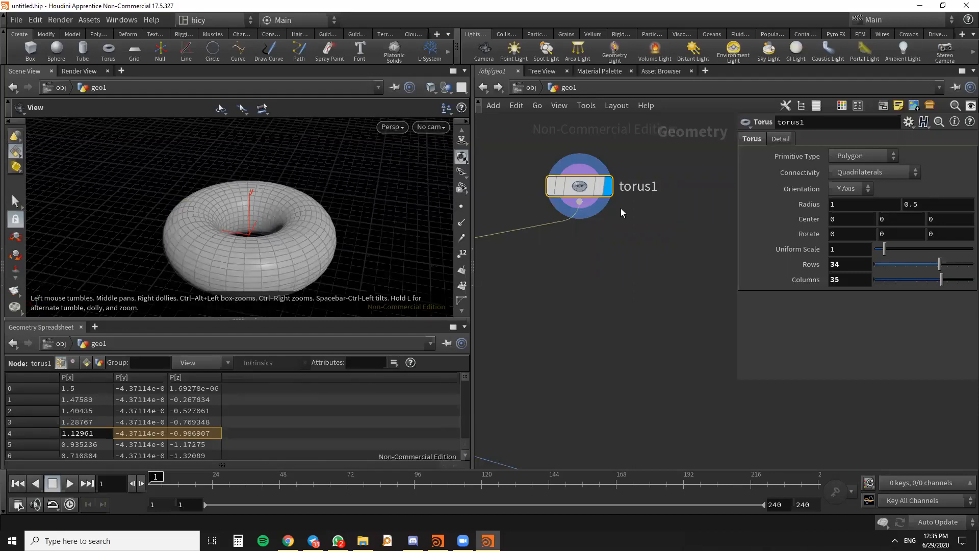
# - Move the torus1 node slightly farther up, away from the Group Expression nodes
pyautogui.scroll(-5, 616, 268)
pyautogui.moveTo(621, 267); pyautogui.dragTo(589, 221, button='middle')
pyautogui.scroll(3, 588, 216)
pyautogui.moveTo(570, 199); pyautogui.dragTo(575, 176)
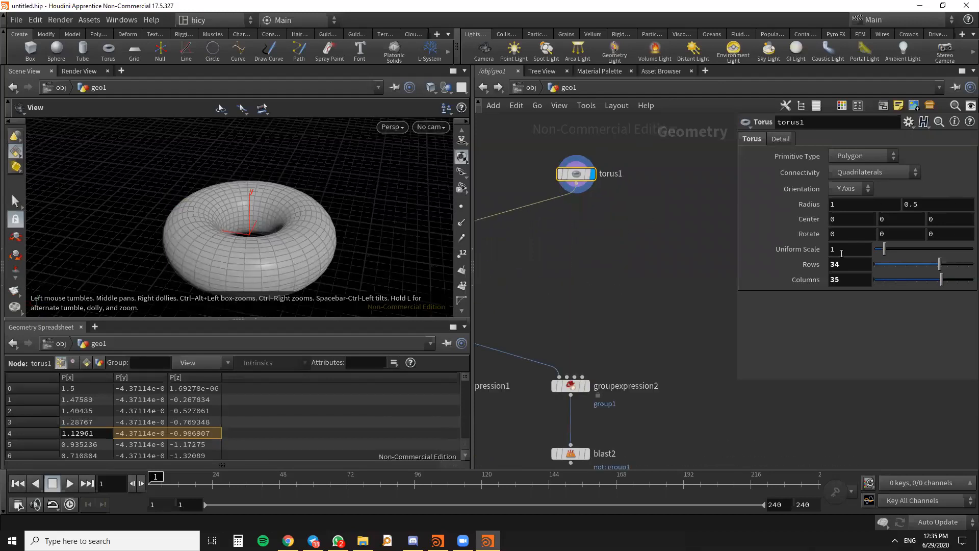
pyautogui.scroll(-3, 590, 274)
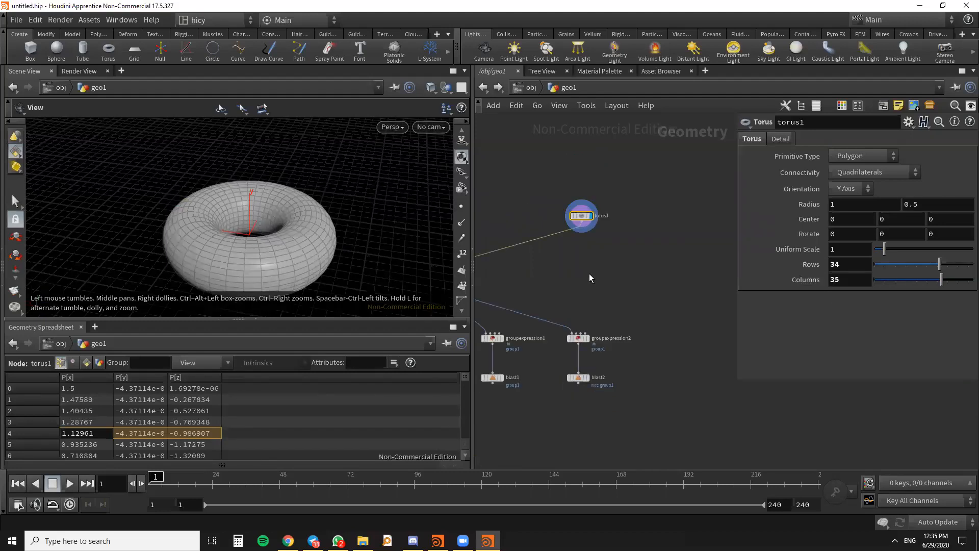
# - Try out a displayed Subdivide node connected to torus1, and delete the node
pyautogui.moveTo(321, 208); pyautogui.dragTo(313, 236)
pyautogui.press('Tab')
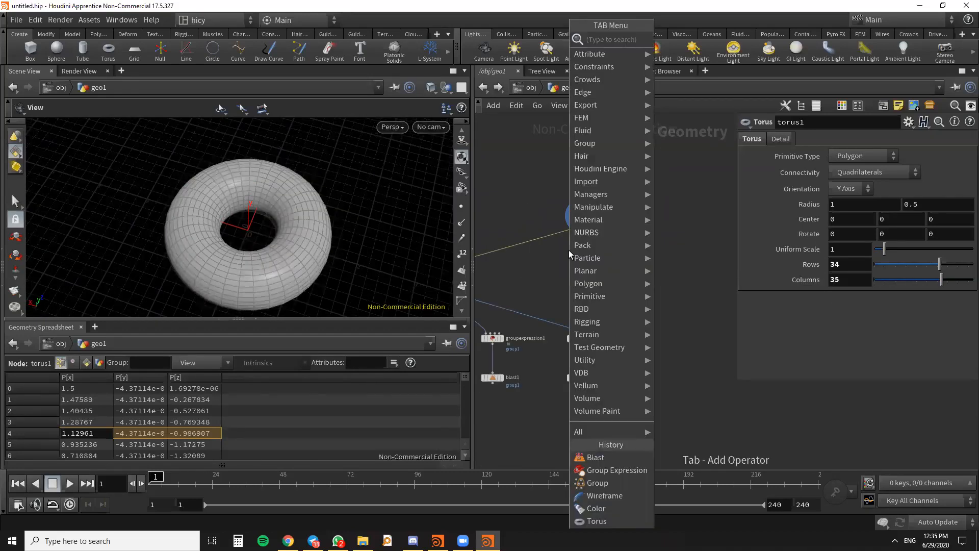
pyautogui.press('Escape')
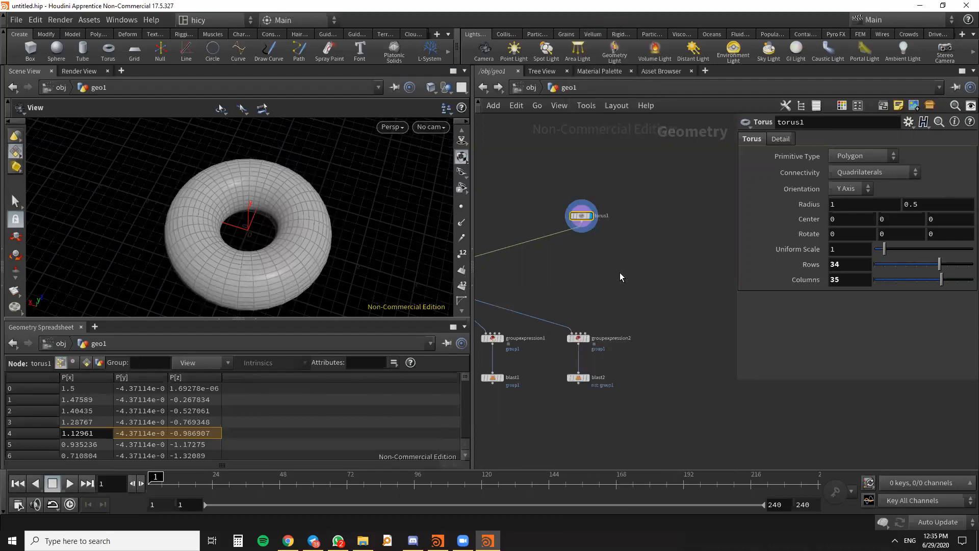
pyautogui.press('Tab')
pyautogui.write('subd')
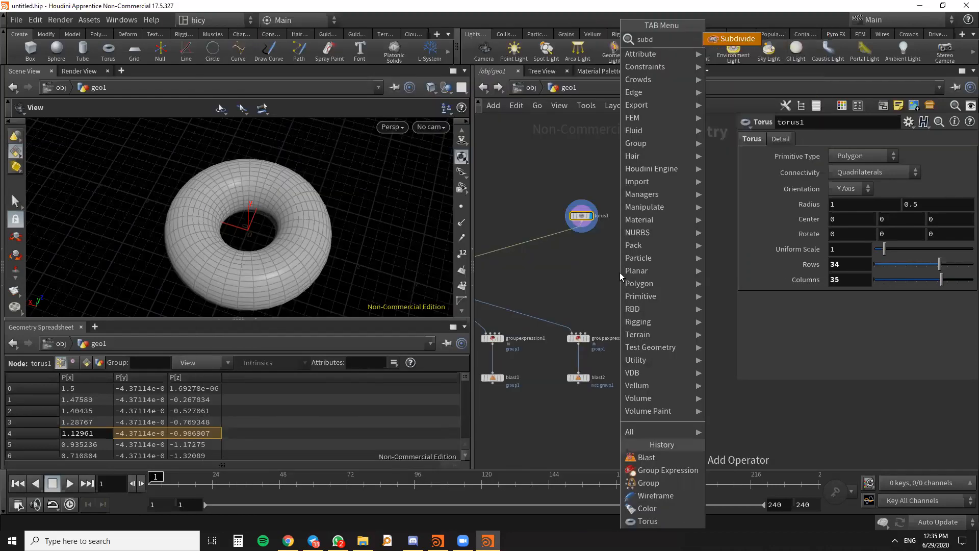
pyautogui.press('Return')
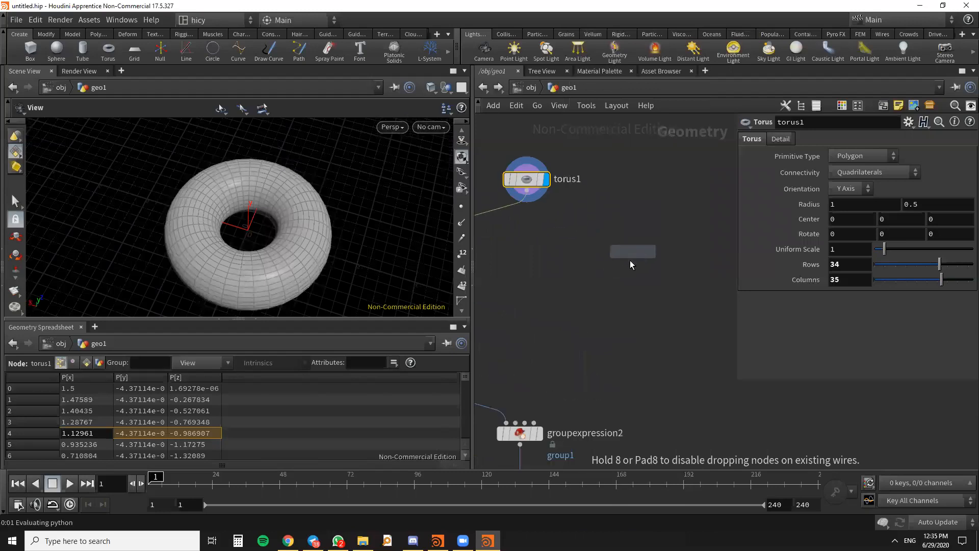
pyautogui.click(628, 263)
pyautogui.moveTo(530, 198); pyautogui.dragTo(628, 255)
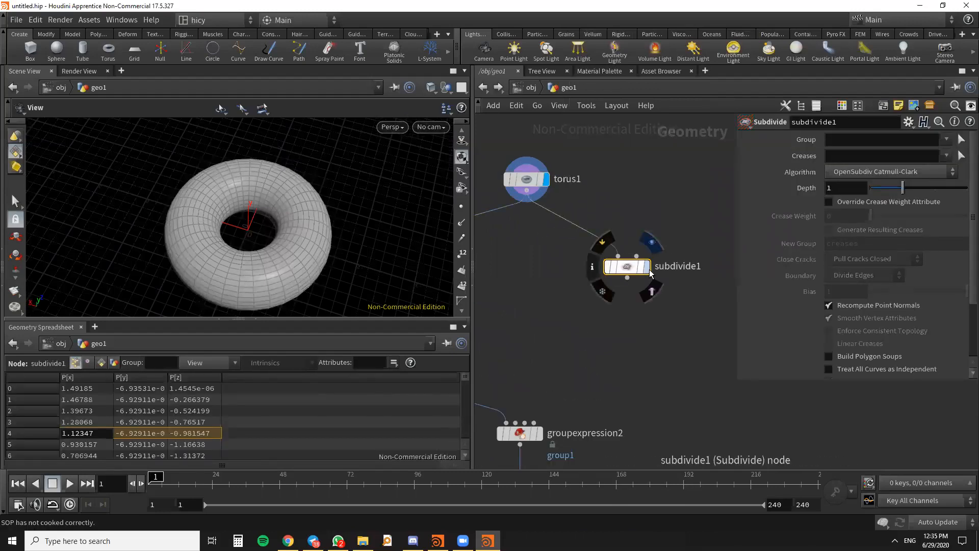
pyautogui.click(646, 266)
pyautogui.scroll(3, 321, 278)
pyautogui.moveTo(197, 246); pyautogui.dragTo(321, 245)
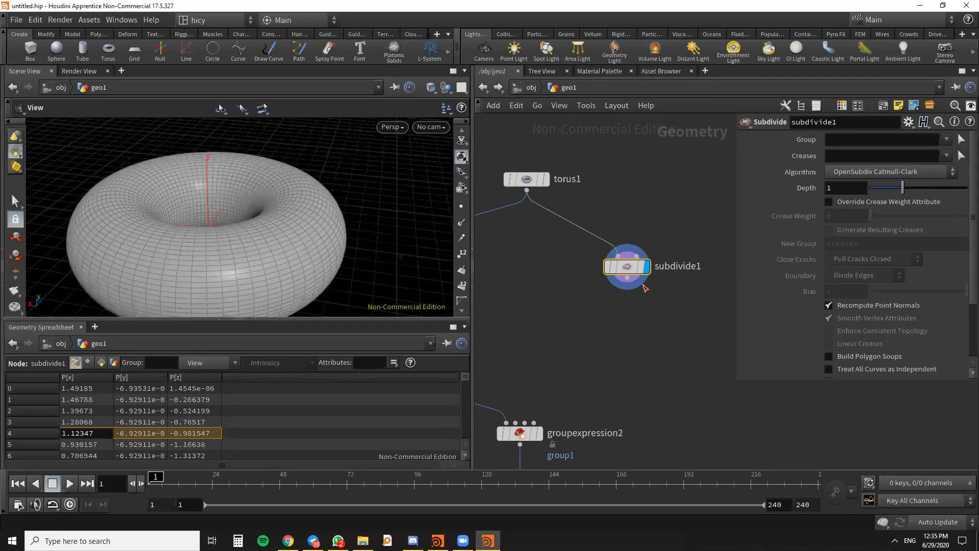
pyautogui.moveTo(627, 271)
pyautogui.press('Delete')
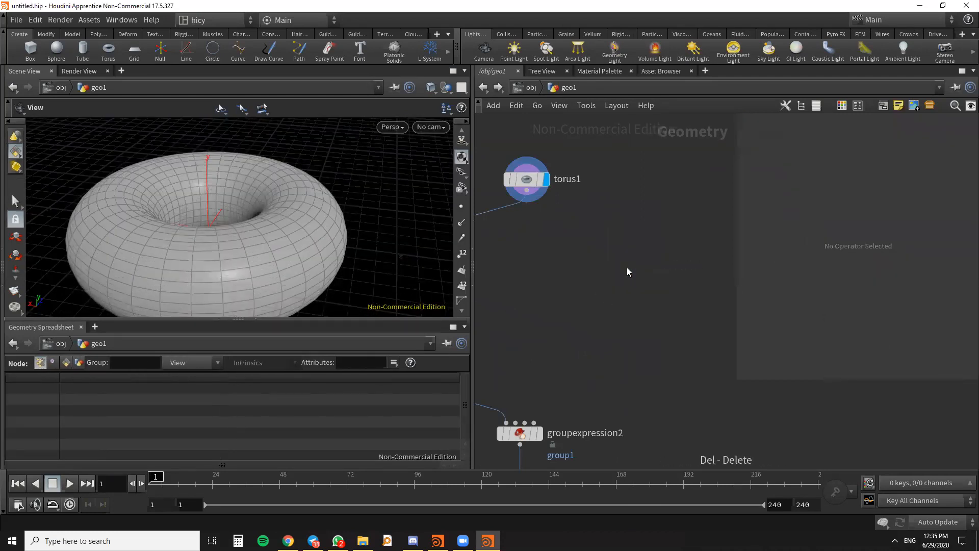
# - Add a Remesh node connected to torus1's output and display its result in the viewport
pyautogui.press('Tab')
pyautogui.write('remesh')
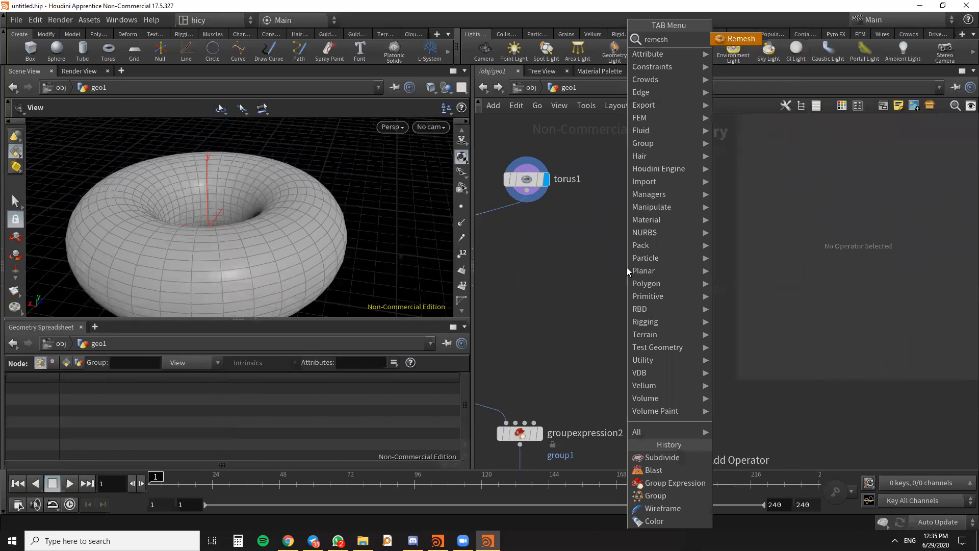
pyautogui.press('Return')
pyautogui.click(629, 267)
pyautogui.moveTo(628, 268); pyautogui.dragTo(611, 254)
pyautogui.moveTo(527, 192); pyautogui.dragTo(621, 272)
pyautogui.click(631, 228)
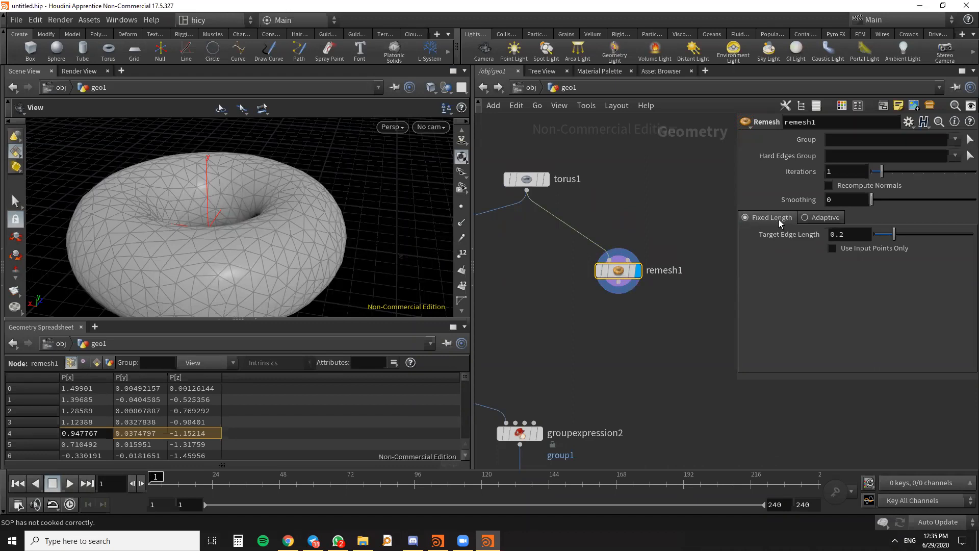
# - Examine the triangle pattern of the remeshed torus up close and from several angles
pyautogui.moveTo(191, 197); pyautogui.dragTo(236, 195)
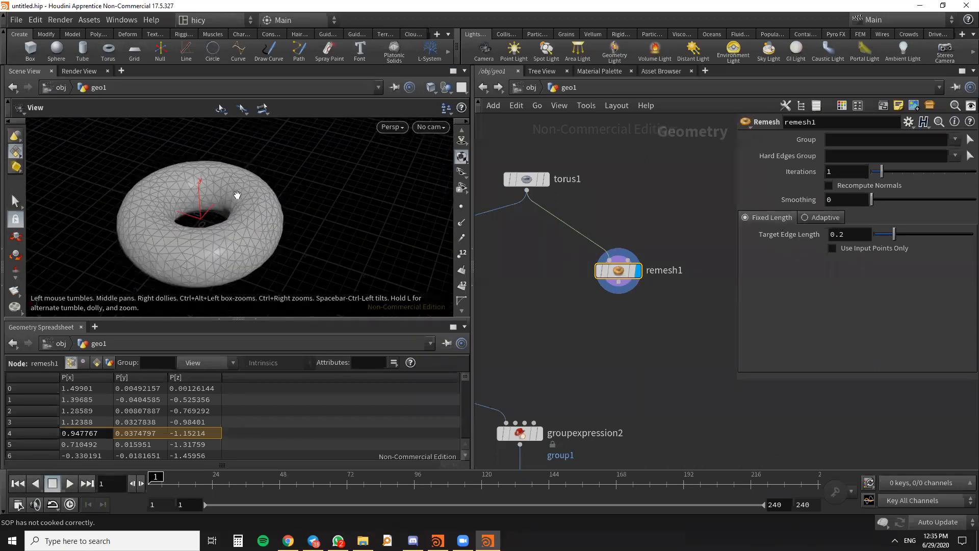
pyautogui.scroll(4, 220, 245)
pyautogui.moveTo(221, 244); pyautogui.dragTo(251, 219)
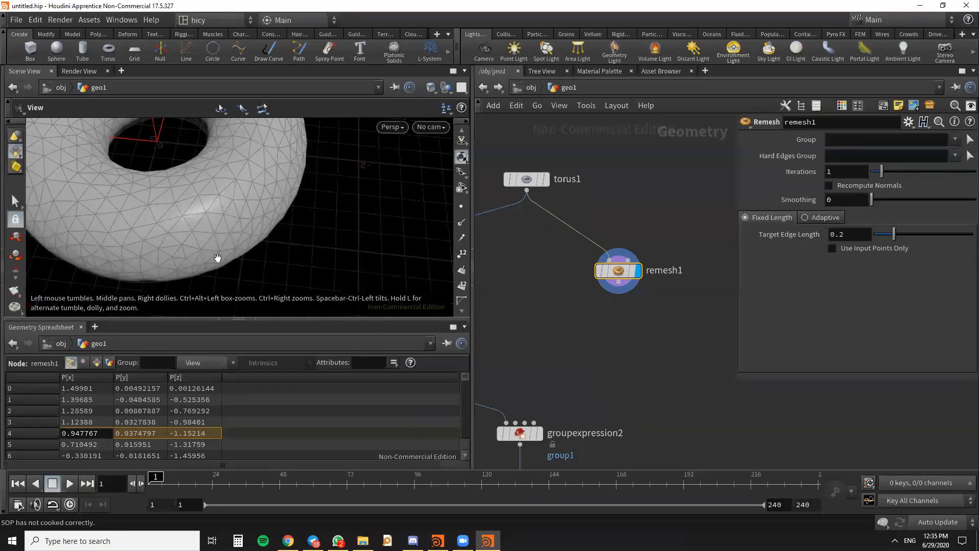
pyautogui.moveTo(284, 240); pyautogui.dragTo(271, 258)
pyautogui.scroll(-3, 272, 258)
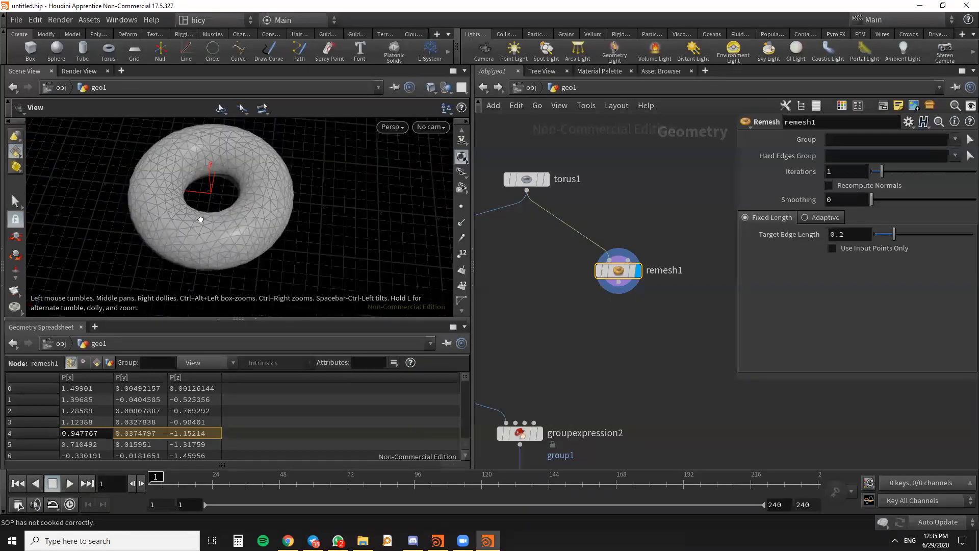
pyautogui.moveTo(199, 219); pyautogui.dragTo(212, 253)
pyautogui.scroll(-4, 212, 254)
pyautogui.scroll(5, 151, 221)
pyautogui.moveTo(151, 221); pyautogui.dragTo(175, 191)
pyautogui.scroll(-3, 269, 201)
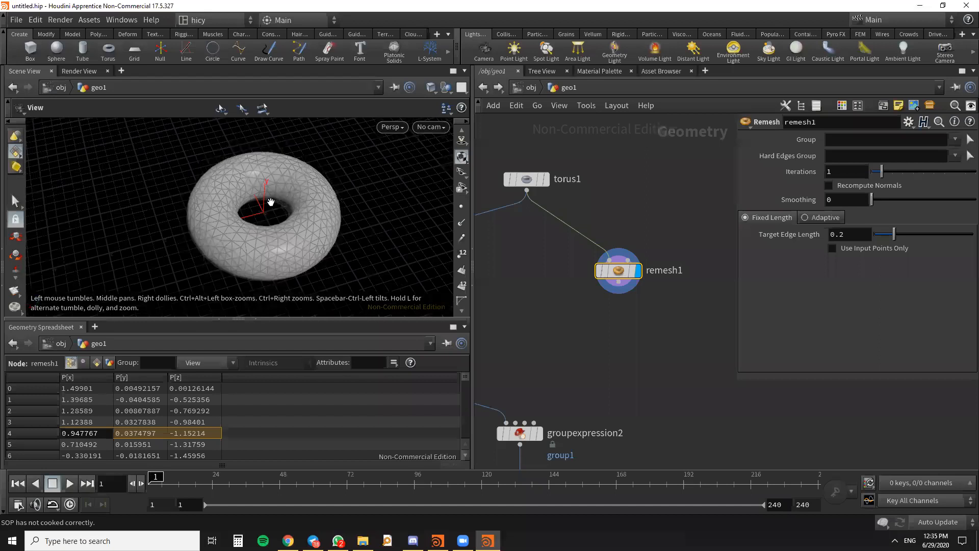
pyautogui.moveTo(268, 201); pyautogui.dragTo(234, 179, button='middle')
pyautogui.scroll(4, 234, 179)
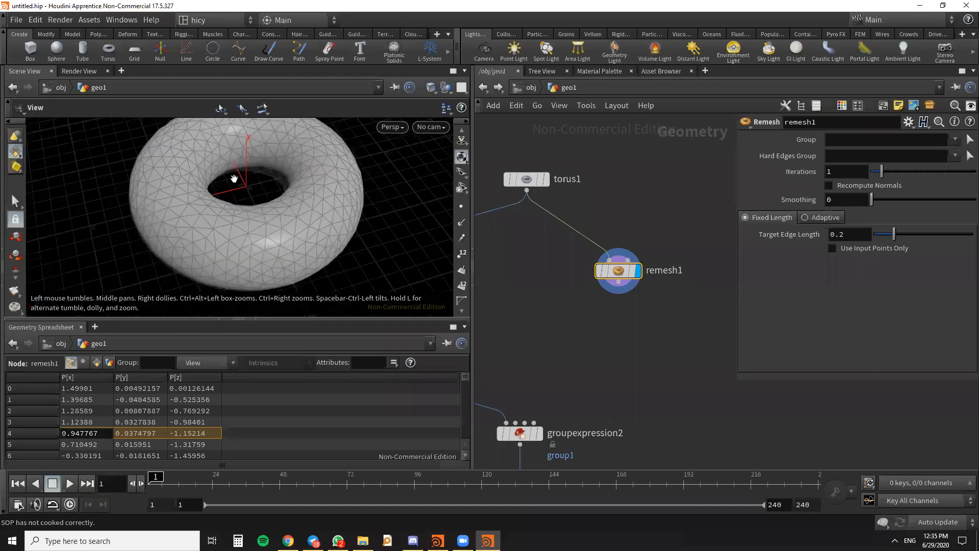
# - Set the Remesh node's Target Edge Length to 0.1
pyautogui.doubleClick(840, 234)
pyautogui.press('Return')
pyautogui.moveTo(305, 231); pyautogui.dragTo(361, 214)
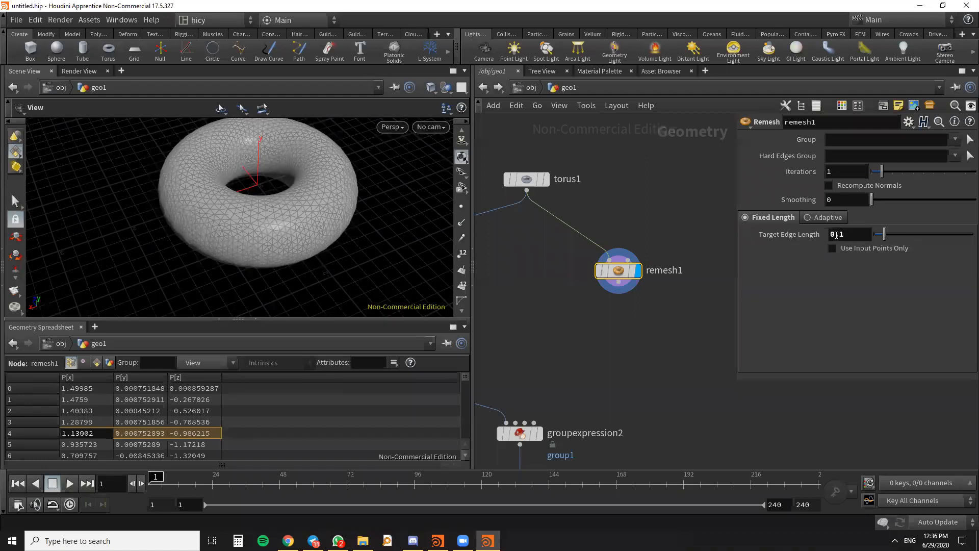
# - Try Remesh's Adaptive mode with Gradation 0.271 and Density 16.7, and return to Fixed Length
pyautogui.click(808, 218)
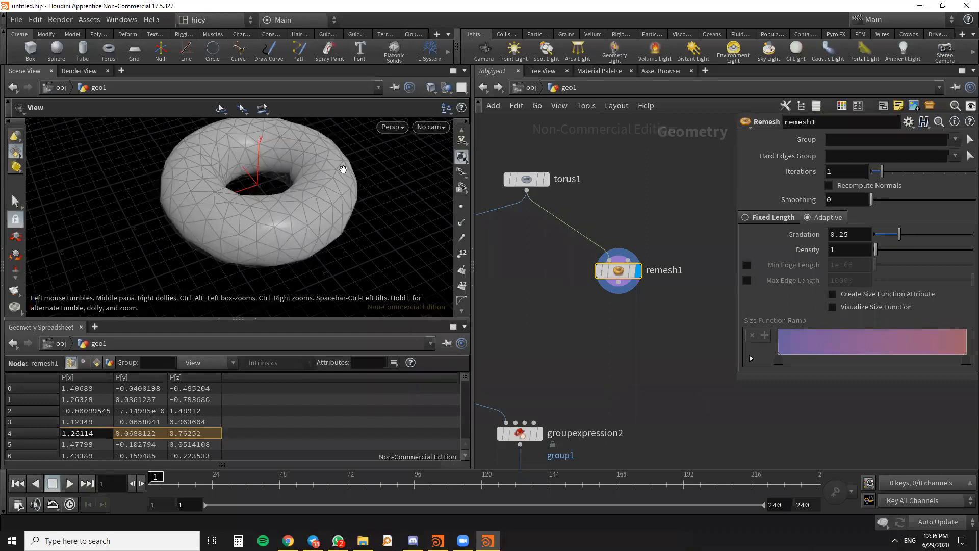
pyautogui.moveTo(299, 201); pyautogui.dragTo(331, 273)
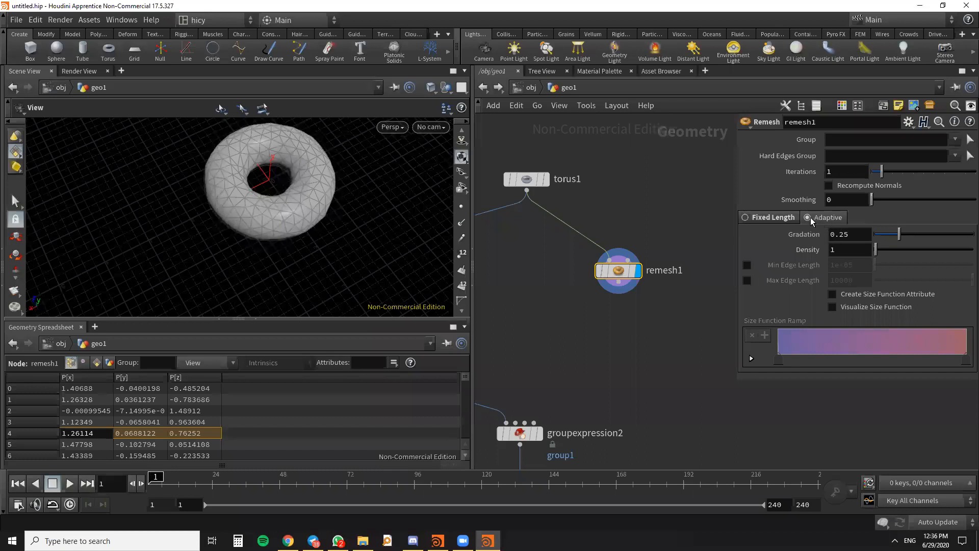
pyautogui.moveTo(900, 234); pyautogui.dragTo(890, 256)
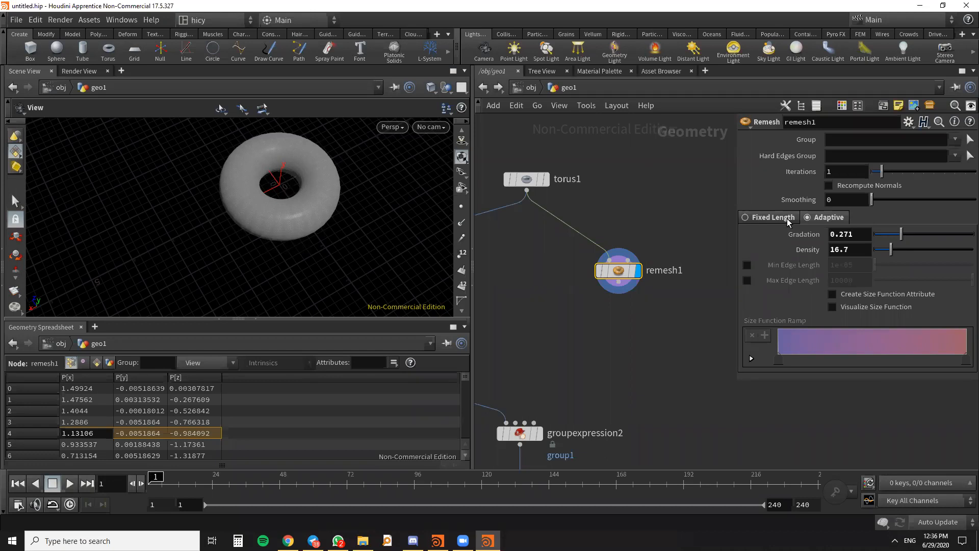
pyautogui.click(770, 219)
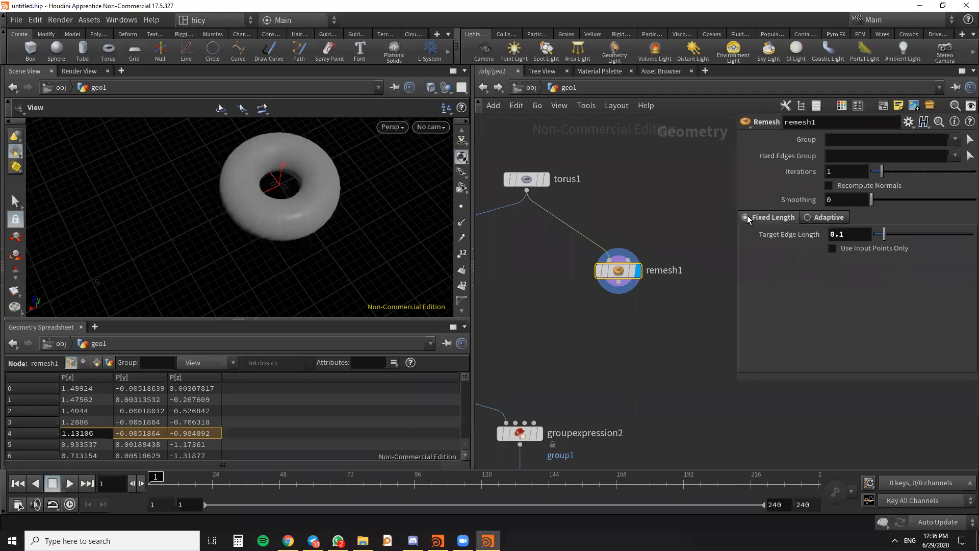
pyautogui.scroll(3, 339, 215)
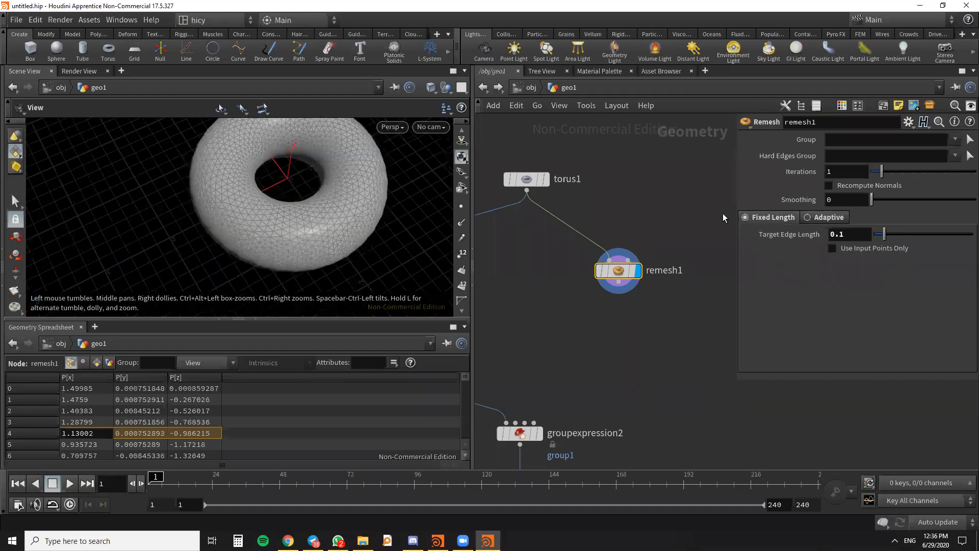
pyautogui.moveTo(366, 271); pyautogui.dragTo(300, 220)
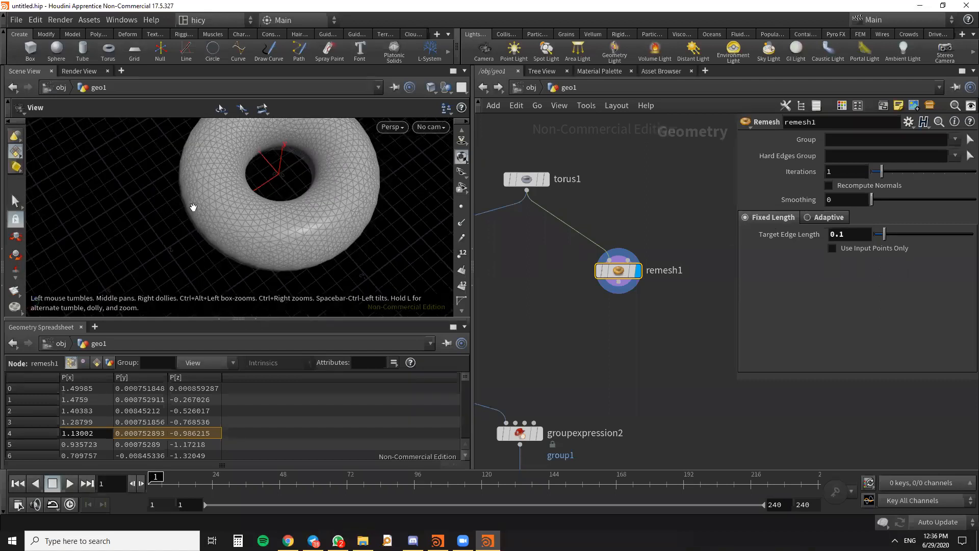
# - Set the Remesh node's Iterations to 5 and move the node farther from torus1
pyautogui.moveTo(885, 173); pyautogui.dragTo(922, 173)
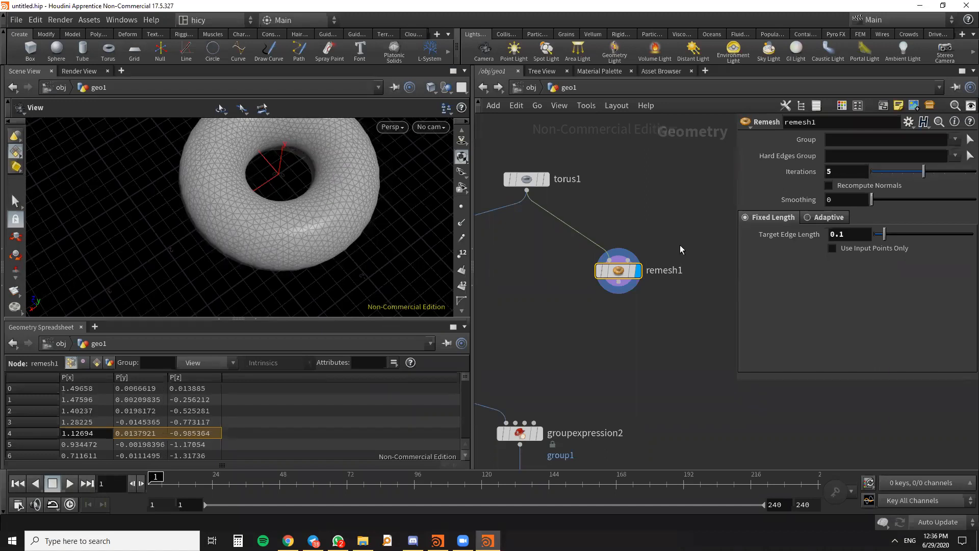
pyautogui.scroll(-4, 571, 235)
pyautogui.moveTo(589, 257); pyautogui.dragTo(659, 261)
# - Refine the remeshed torus by setting Target Edge Length to 0.05
pyautogui.scroll(-3, 349, 234)
pyautogui.scroll(4, 315, 247)
pyautogui.moveTo(315, 247); pyautogui.dragTo(319, 197)
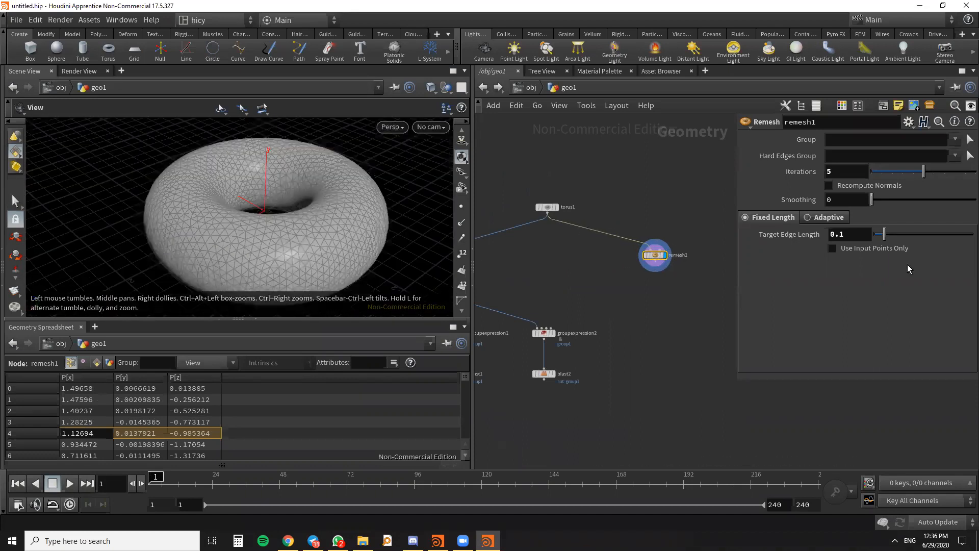
pyautogui.doubleClick(842, 234)
pyautogui.write('05')
pyautogui.press('Return')
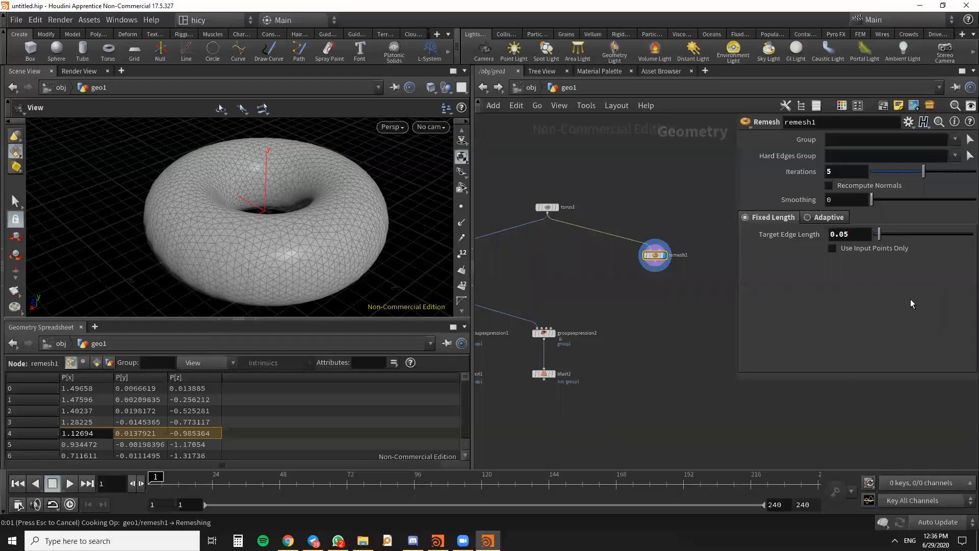
pyautogui.moveTo(210, 211); pyautogui.dragTo(267, 234)
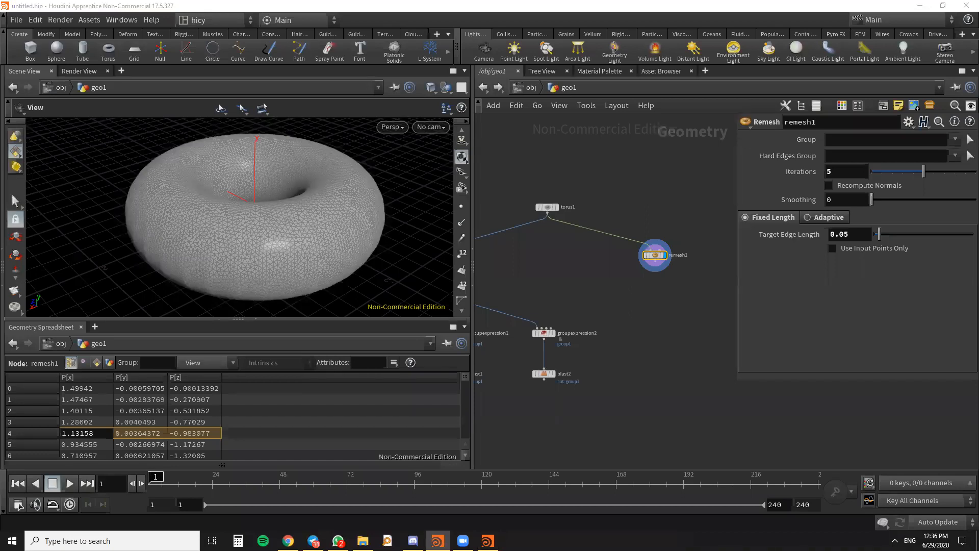
# - Move the Remesh node even farther sideways from torus1 and inspect the dense mesh from different angles
pyautogui.press('l')
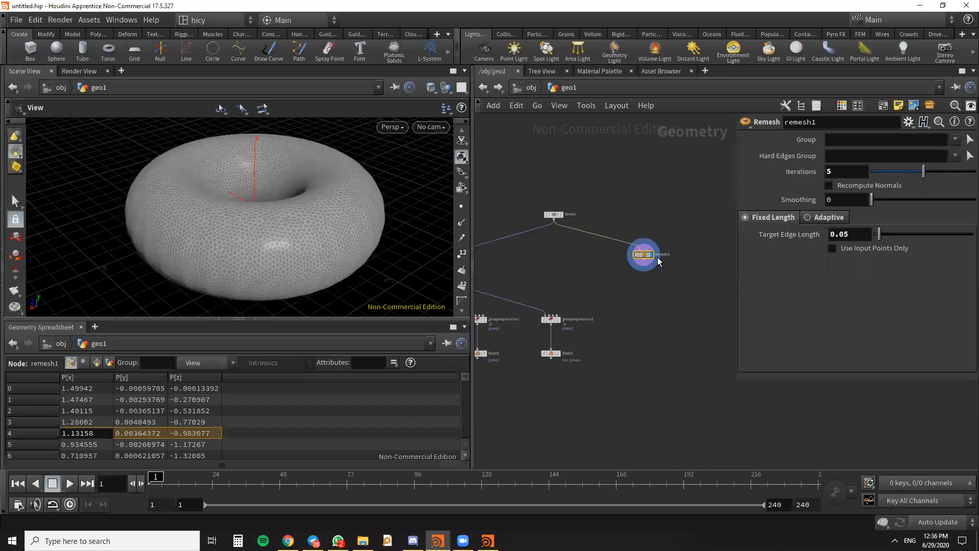
pyautogui.moveTo(254, 229); pyautogui.dragTo(236, 269)
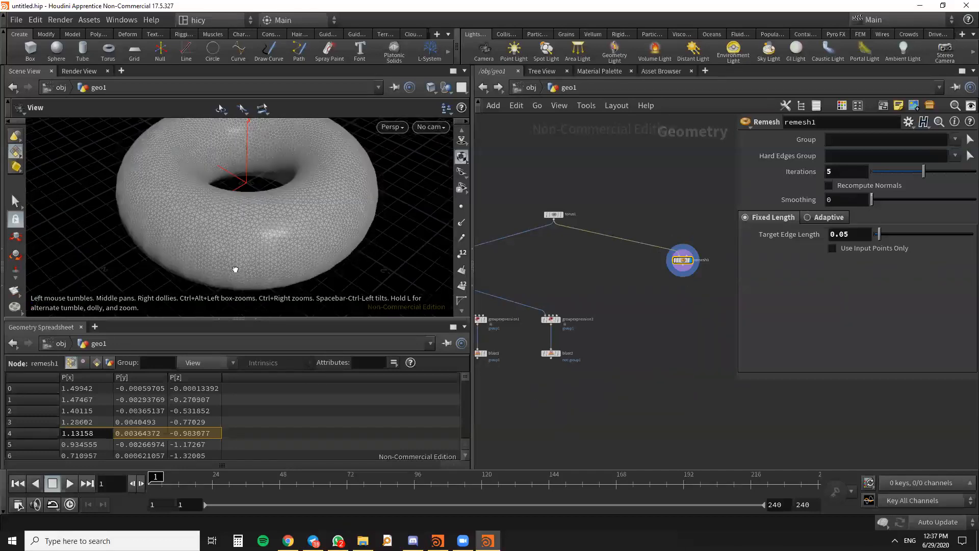
pyautogui.moveTo(236, 269); pyautogui.dragTo(346, 236, button='right')
pyautogui.moveTo(345, 236); pyautogui.dragTo(343, 278, button='middle')
pyautogui.scroll(5, 307, 247)
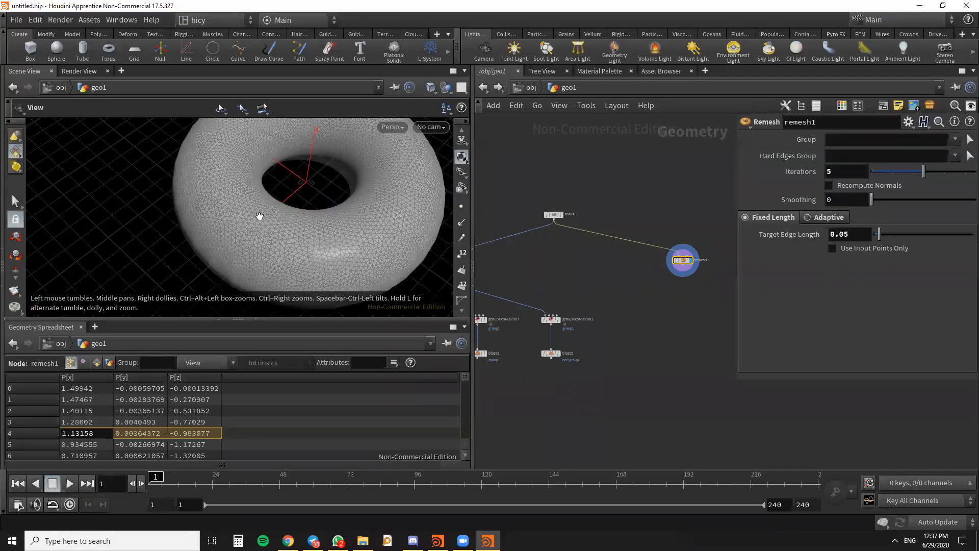
# - Add a Point VOP node below remesh1 in the geometry network
pyautogui.scroll(-5, 280, 219)
pyautogui.scroll(3, 282, 220)
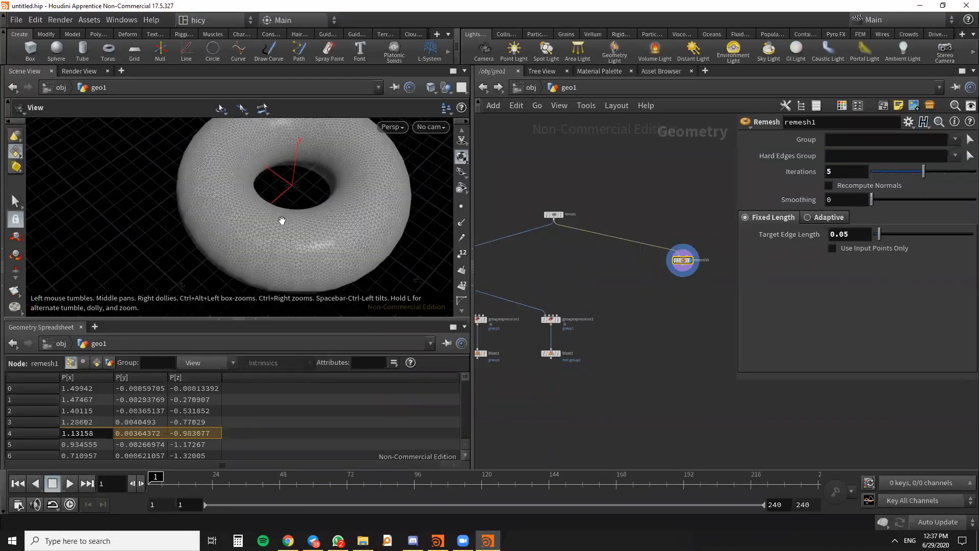
pyautogui.scroll(-2, 611, 282)
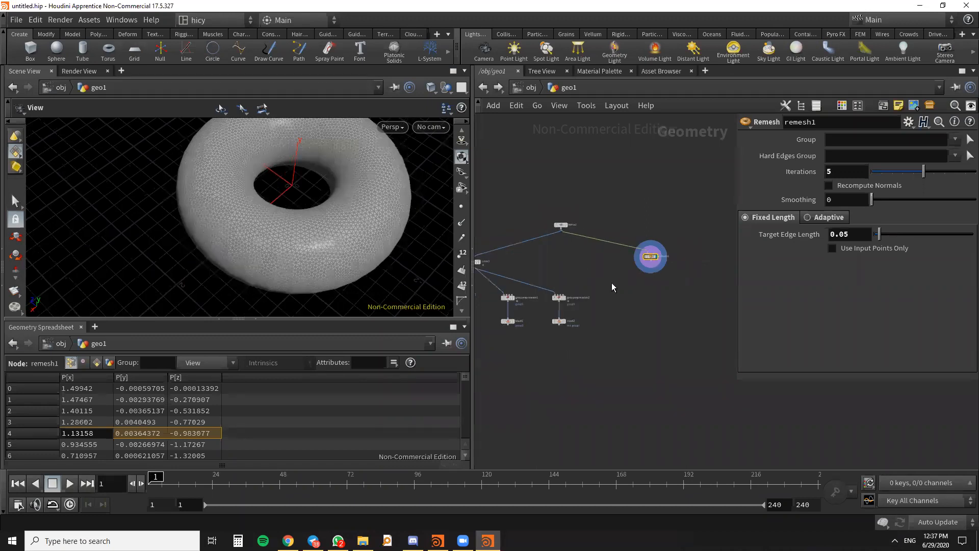
pyautogui.press('Tab')
pyautogui.write('po')
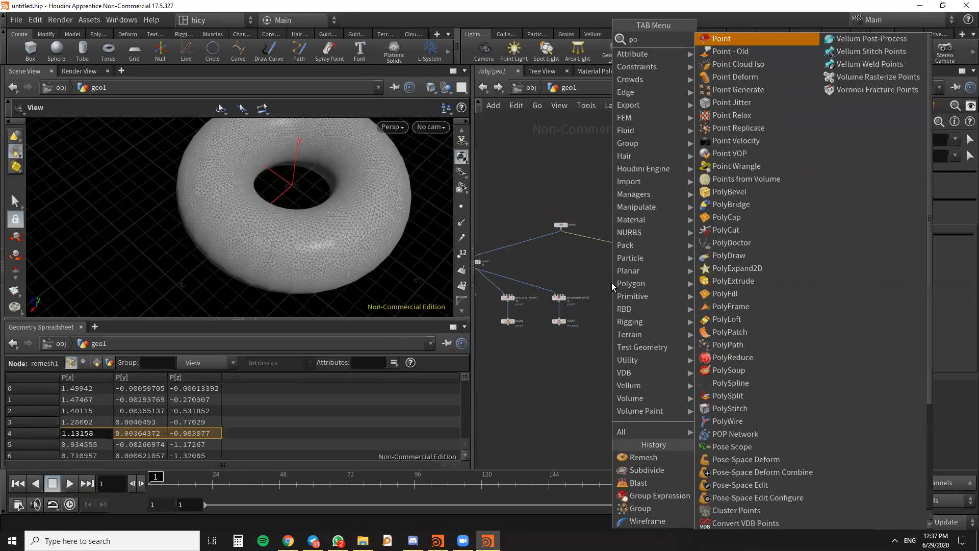
pyautogui.write('int')
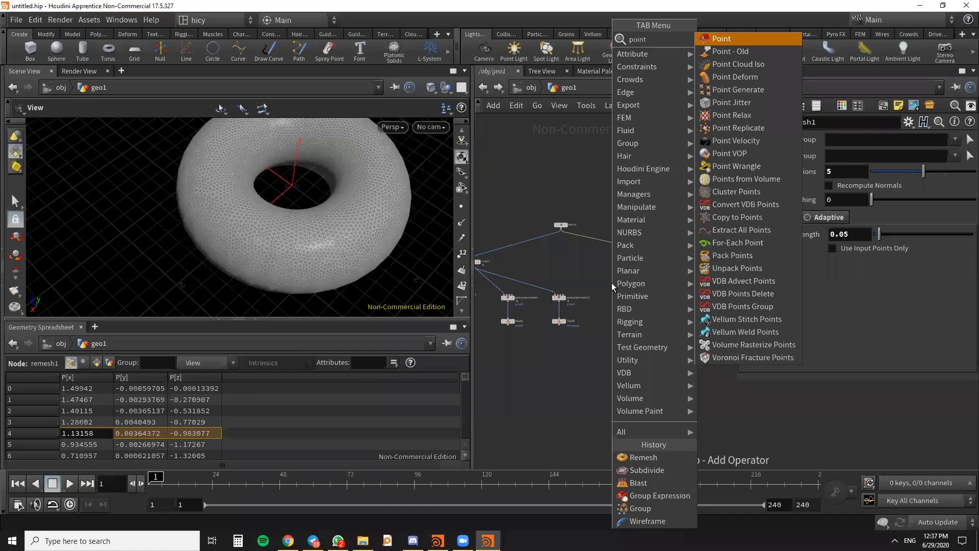
pyautogui.write('vop')
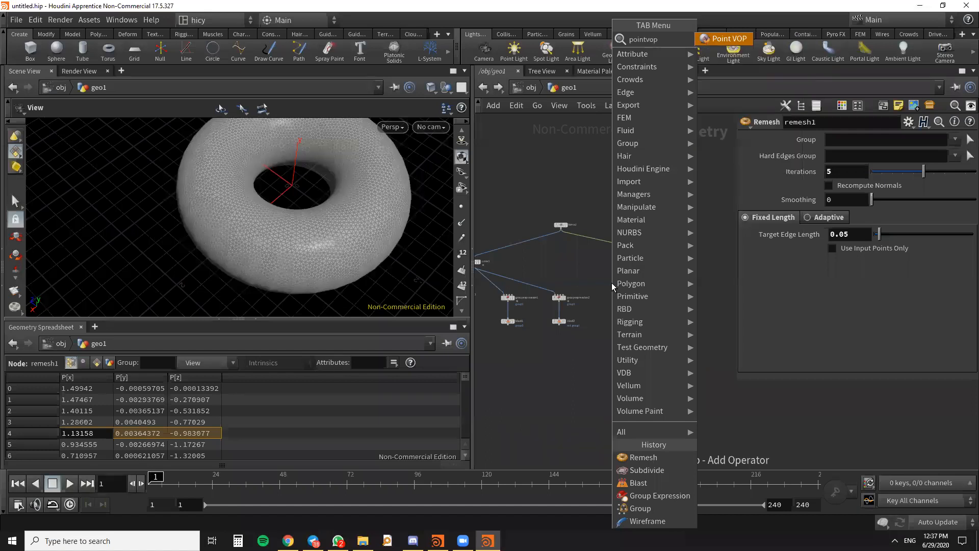
pyautogui.click(729, 39)
pyautogui.click(656, 294)
pyautogui.scroll(5, 657, 294)
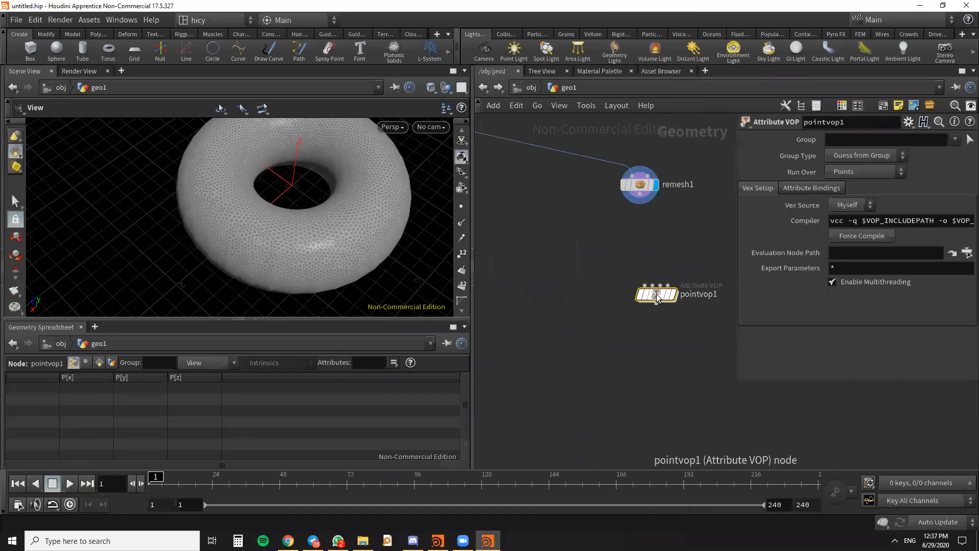
# - Move the pointvop1 node closer beneath remesh1, slightly off to its side
pyautogui.hotkey('alt', 'Tab')
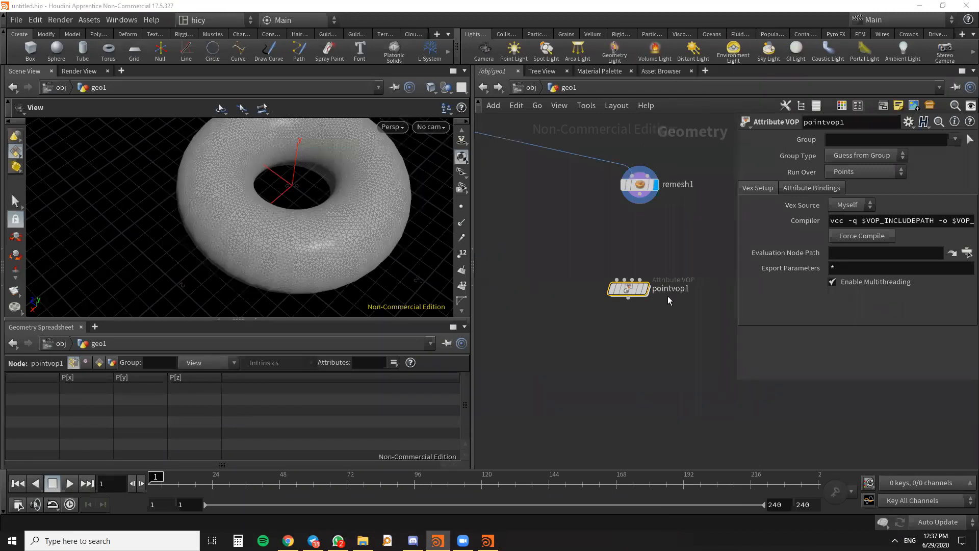
pyautogui.scroll(-4, 669, 297)
pyautogui.scroll(3, 653, 314)
pyautogui.moveTo(638, 310); pyautogui.dragTo(621, 363, button='middle')
pyautogui.scroll(3, 630, 329)
pyautogui.moveTo(630, 329); pyautogui.dragTo(610, 279)
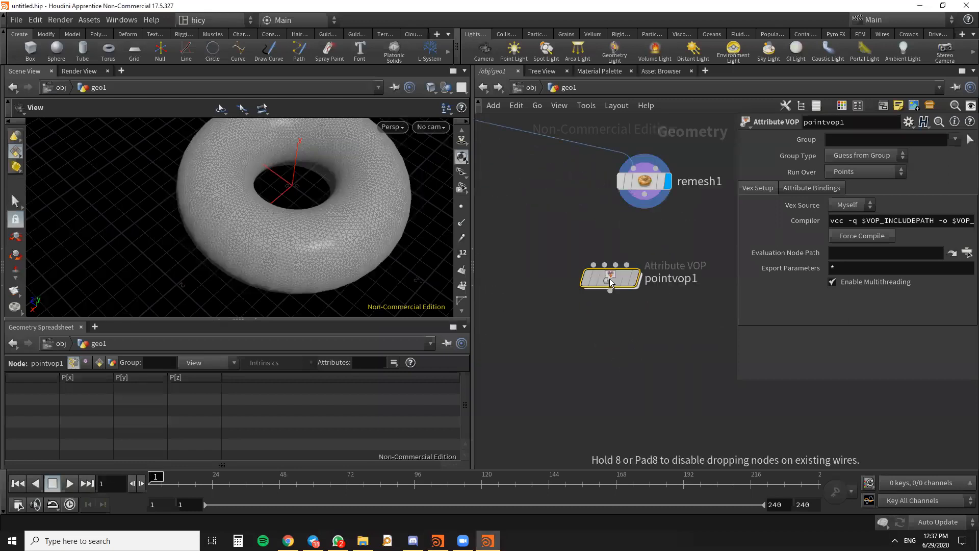
pyautogui.moveTo(610, 279)
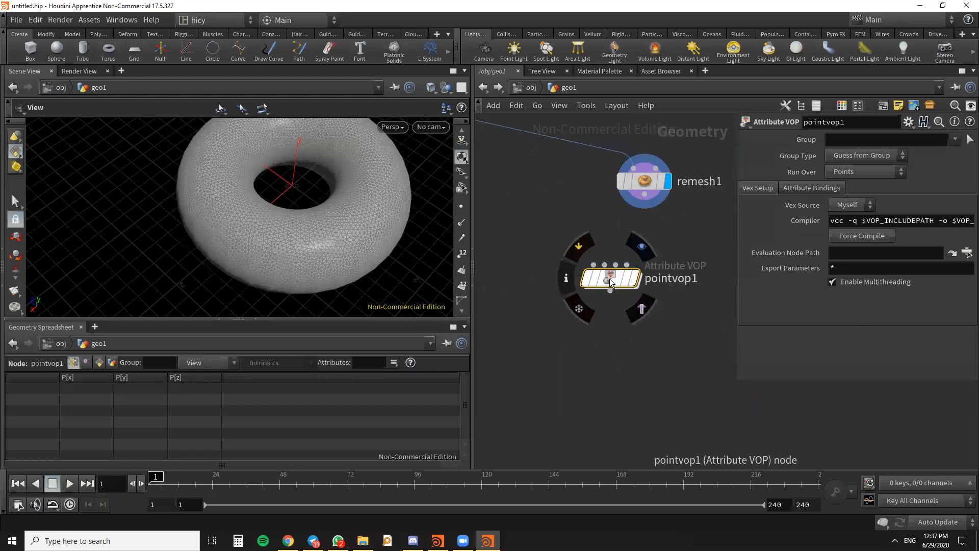
pyautogui.scroll(-3, 638, 354)
pyautogui.scroll(3, 622, 313)
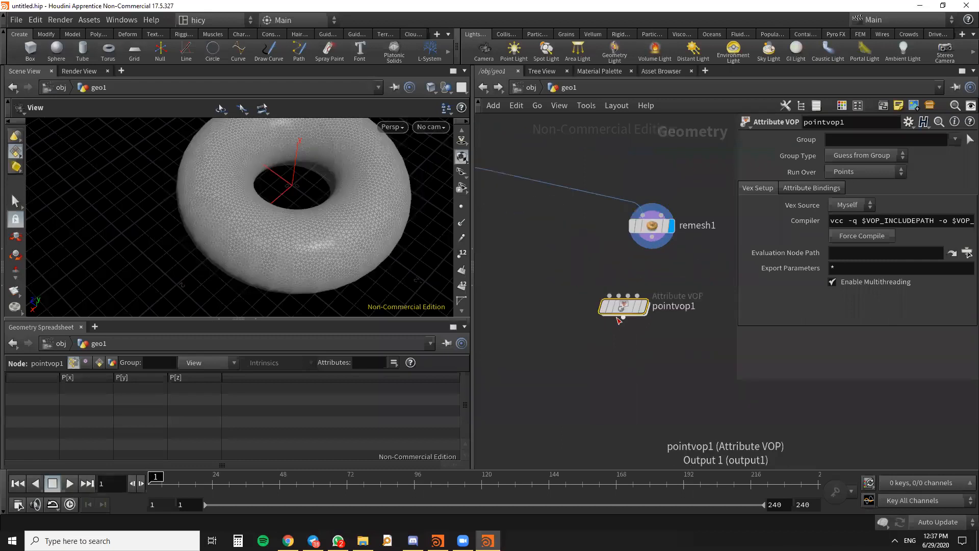
pyautogui.moveTo(624, 309); pyautogui.dragTo(607, 303)
pyautogui.moveTo(612, 356); pyautogui.dragTo(582, 340, button='middle')
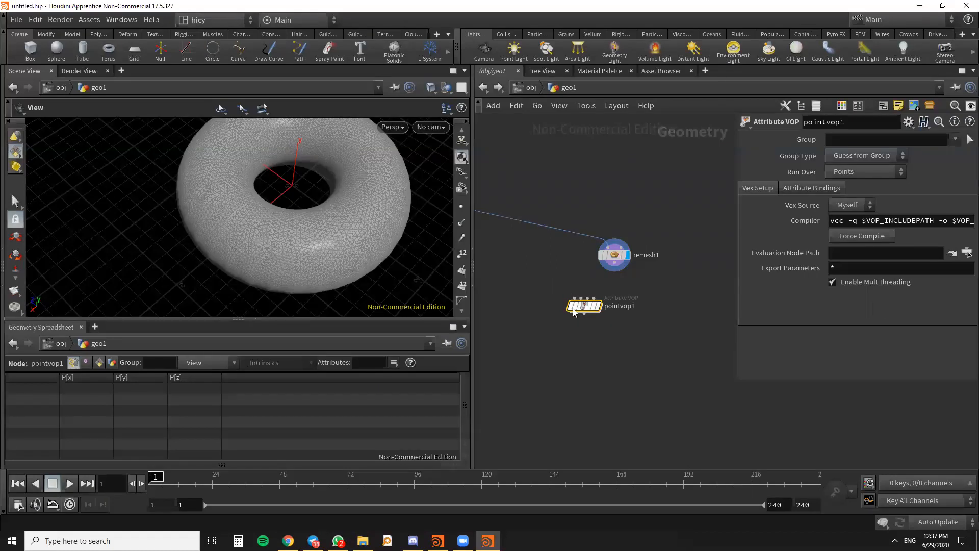
# - Connect remesh1's output to the first input of pointvop1 and display pointvop1
pyautogui.moveTo(585, 307)
pyautogui.moveTo(575, 323); pyautogui.dragTo(599, 339, button='middle')
pyautogui.scroll(2, 599, 338)
pyautogui.moveTo(656, 253); pyautogui.dragTo(612, 306)
pyautogui.click(633, 317)
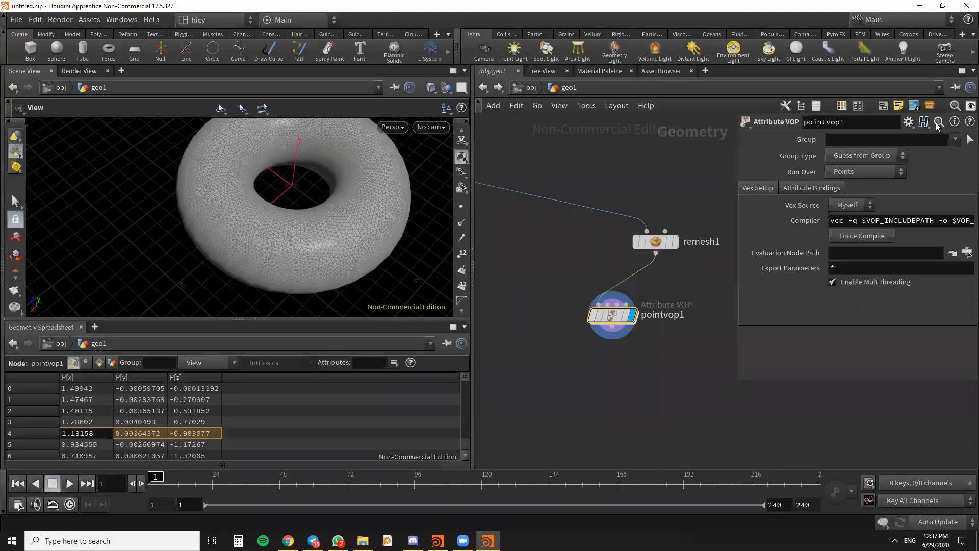
# - Open the VEX Builder network inside pointvop1 and bring both of its nodes into view
pyautogui.doubleClick(611, 319)
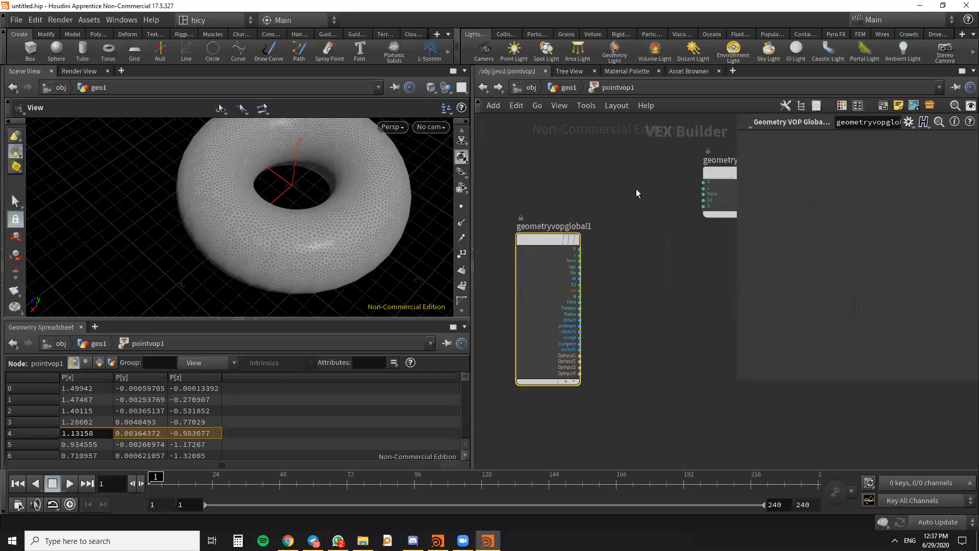
pyautogui.scroll(-3, 642, 196)
pyautogui.moveTo(686, 204); pyautogui.dragTo(699, 234)
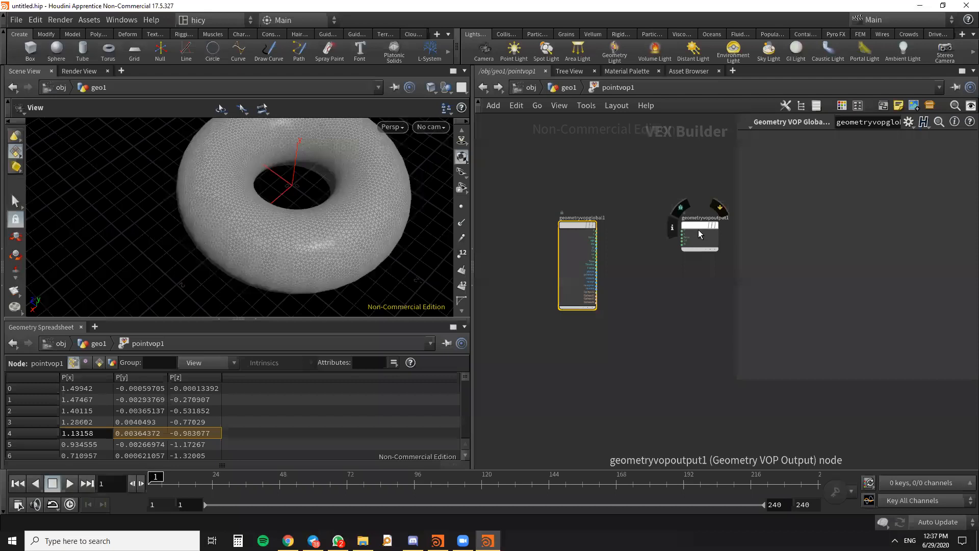
# - Examine the outputs of geometryvopglobal1 and the inputs of geometryvopoutput1 in the VEX network
pyautogui.scroll(2, 601, 234)
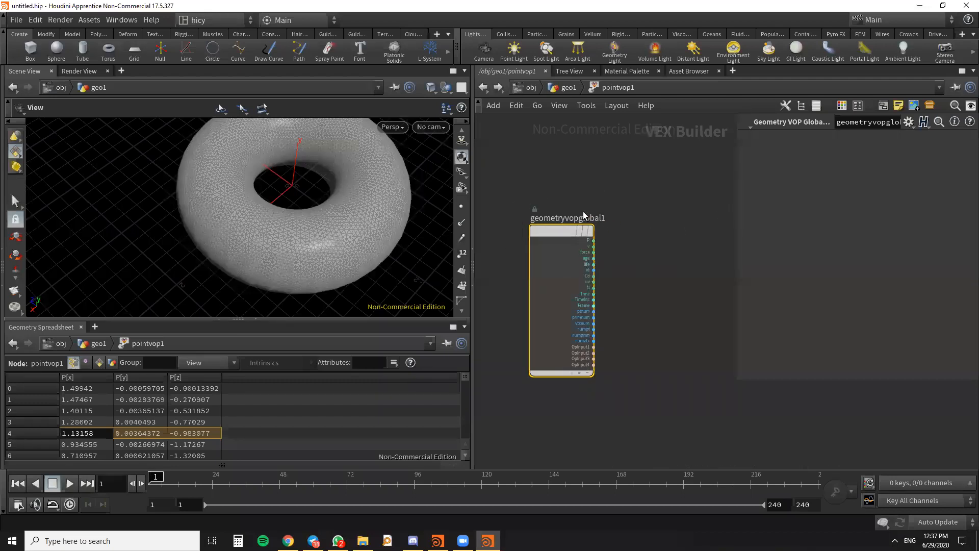
pyautogui.middleClick(561, 241)
pyautogui.scroll(-2, 518, 160)
pyautogui.scroll(3, 732, 209)
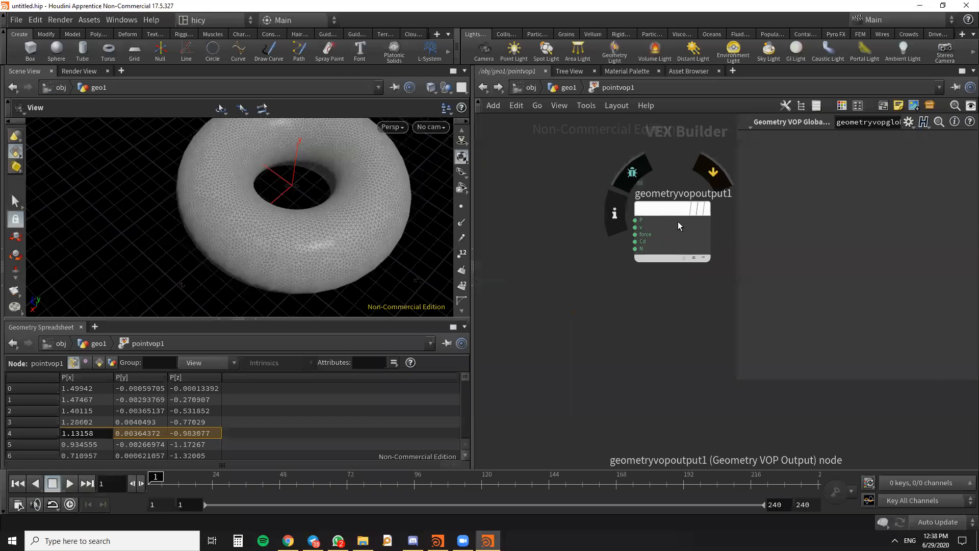
pyautogui.scroll(-3, 680, 222)
pyautogui.moveTo(564, 227); pyautogui.dragTo(601, 276, button='middle')
pyautogui.scroll(1, 632, 218)
pyautogui.scroll(1, 632, 217)
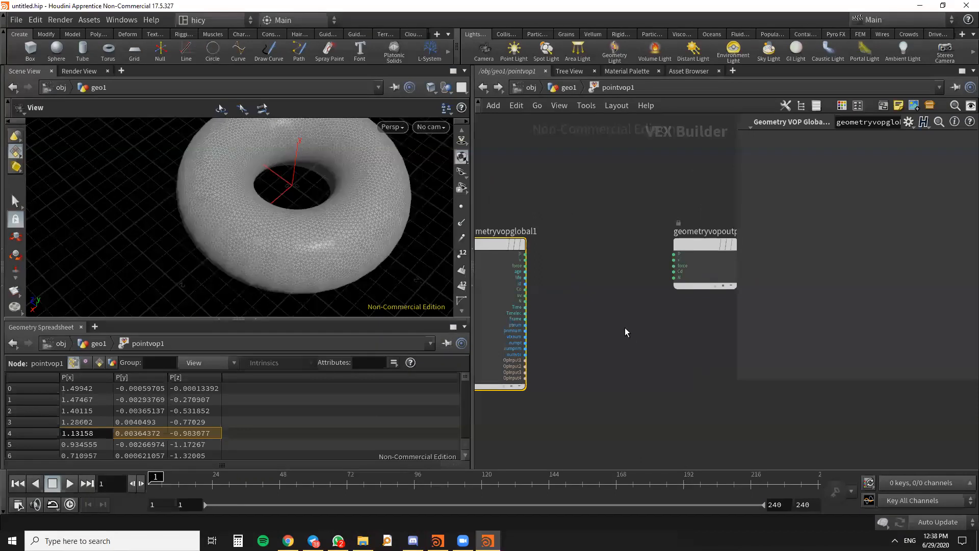
pyautogui.moveTo(626, 329); pyautogui.dragTo(654, 302, button='middle')
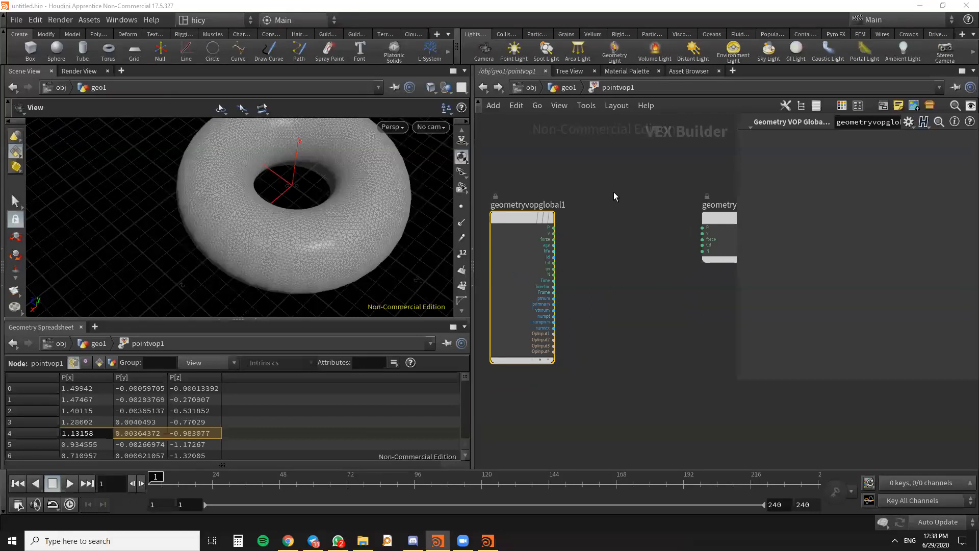
pyautogui.scroll(-2, 616, 200)
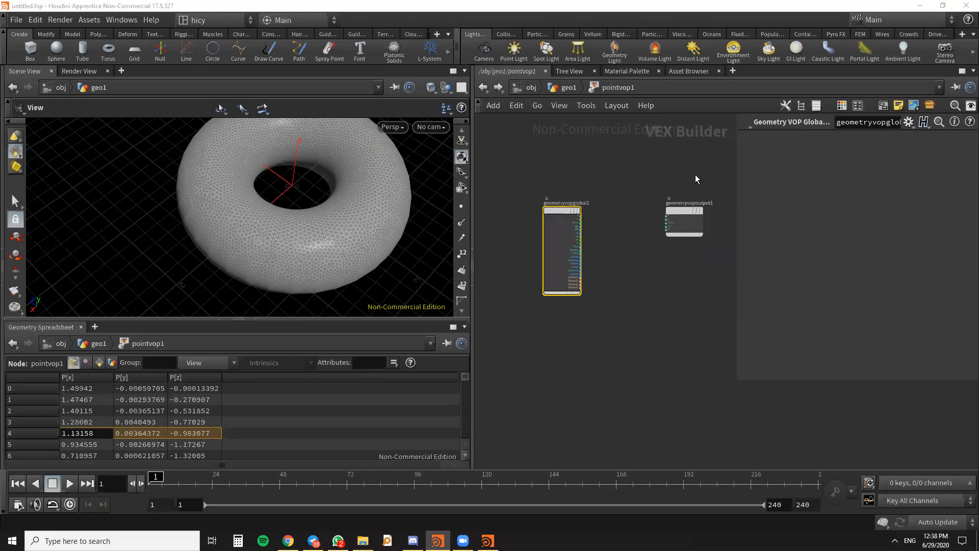
pyautogui.press('Tab')
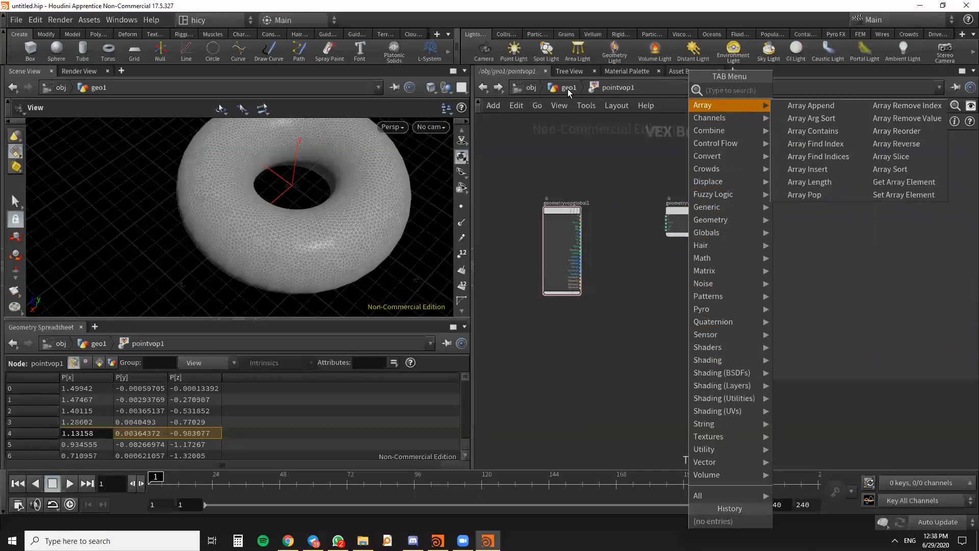
pyautogui.moveTo(736, 446)
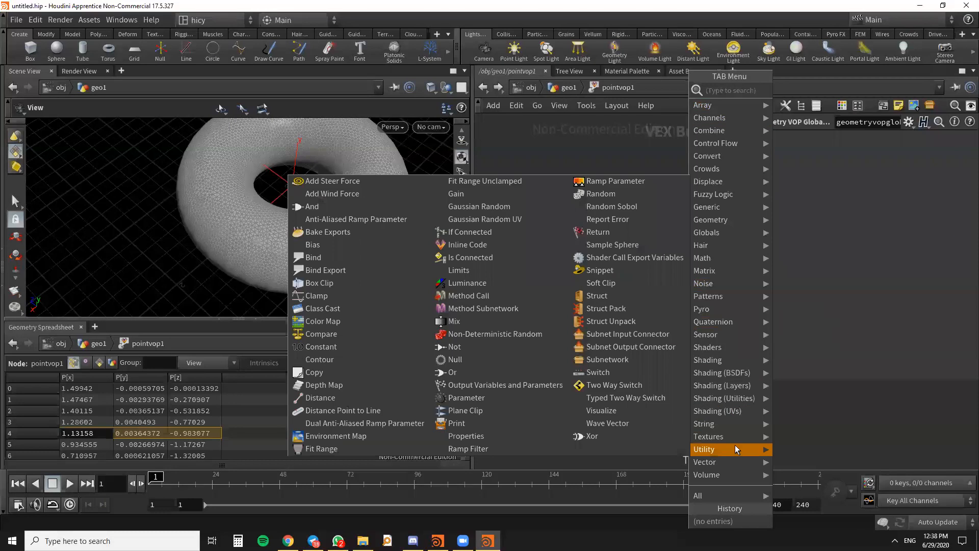
pyautogui.click(612, 241)
# - Widen the network workspace by narrowing the parameter area, and frame all the VEX nodes
pyautogui.scroll(4, 573, 197)
pyautogui.scroll(-2, 575, 215)
pyautogui.moveTo(574, 213); pyautogui.dragTo(501, 203, button='middle')
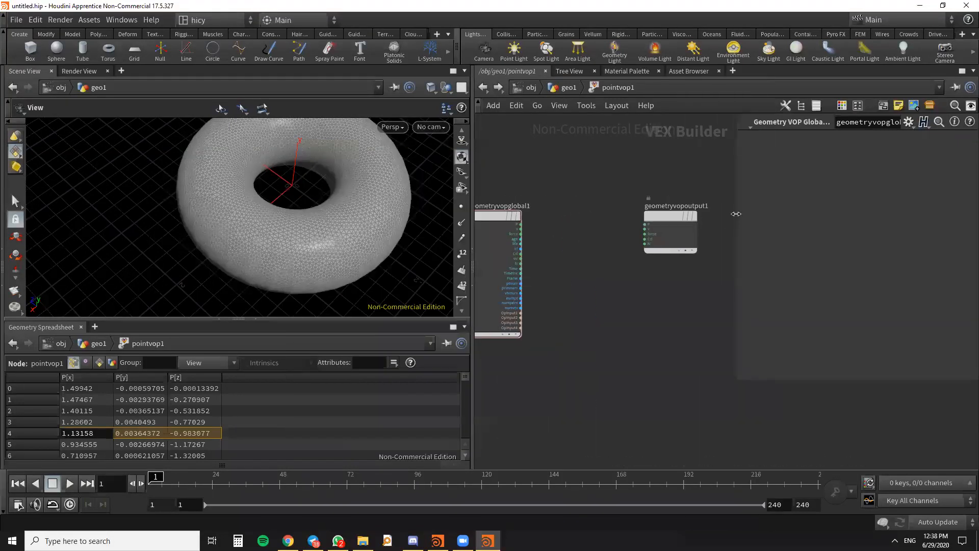
pyautogui.moveTo(738, 214); pyautogui.dragTo(812, 213)
pyautogui.press('h')
pyautogui.press('Tab')
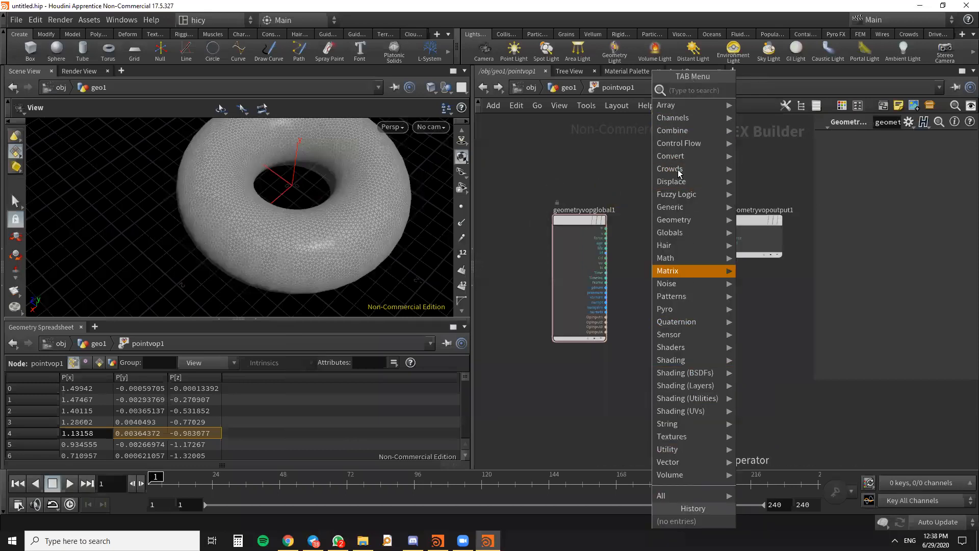
pyautogui.moveTo(715, 276)
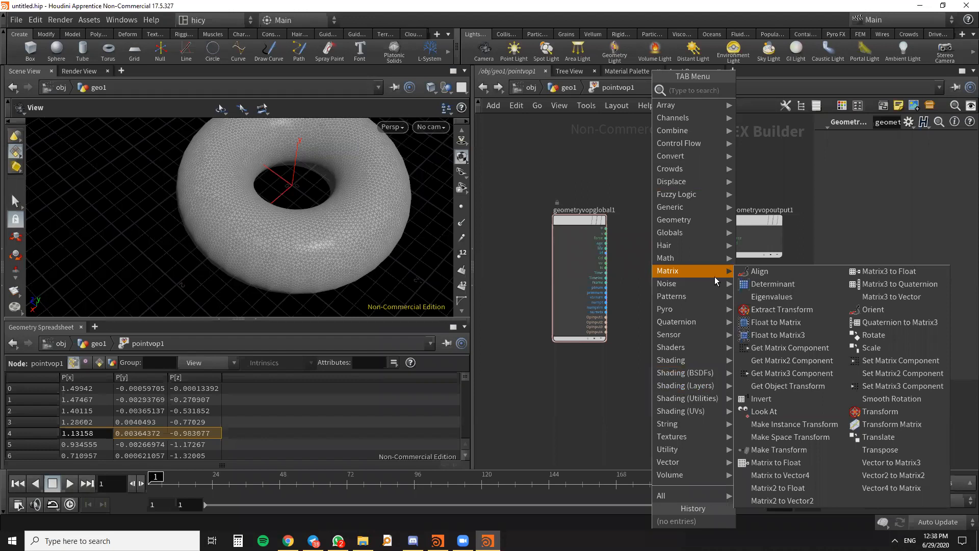
pyautogui.moveTo(692, 155)
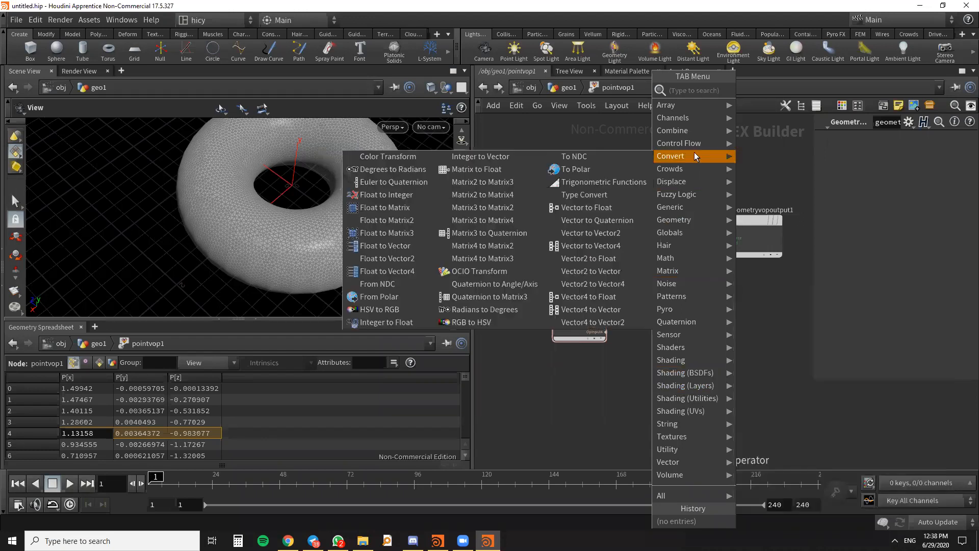
pyautogui.click(596, 123)
# - Add an Anti-Aliased Noise node between geometryvopglobal1 and geometryvopoutput1
pyautogui.scroll(-2, 632, 220)
pyautogui.moveTo(692, 220); pyautogui.dragTo(685, 236, button='middle')
pyautogui.scroll(3, 696, 235)
pyautogui.moveTo(696, 236); pyautogui.dragTo(712, 220)
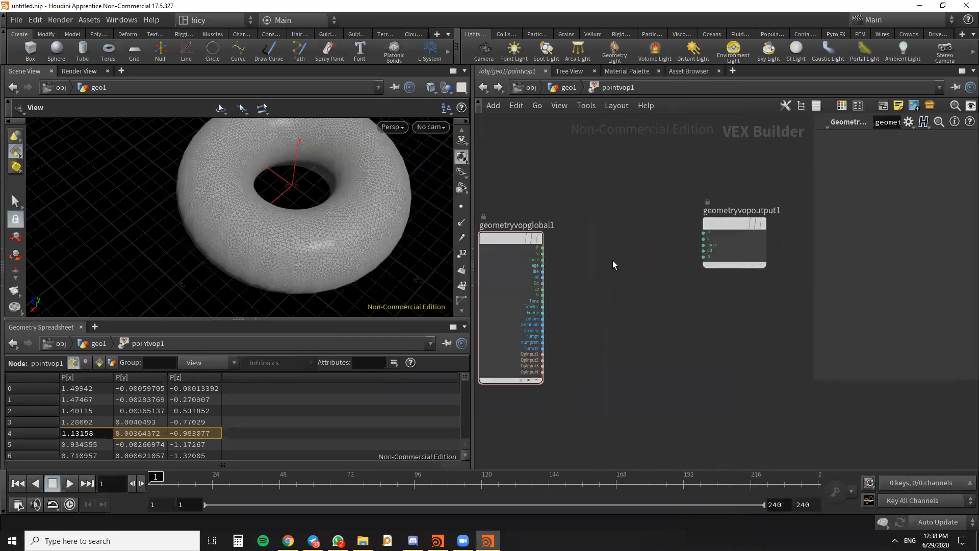
pyautogui.press('Tab')
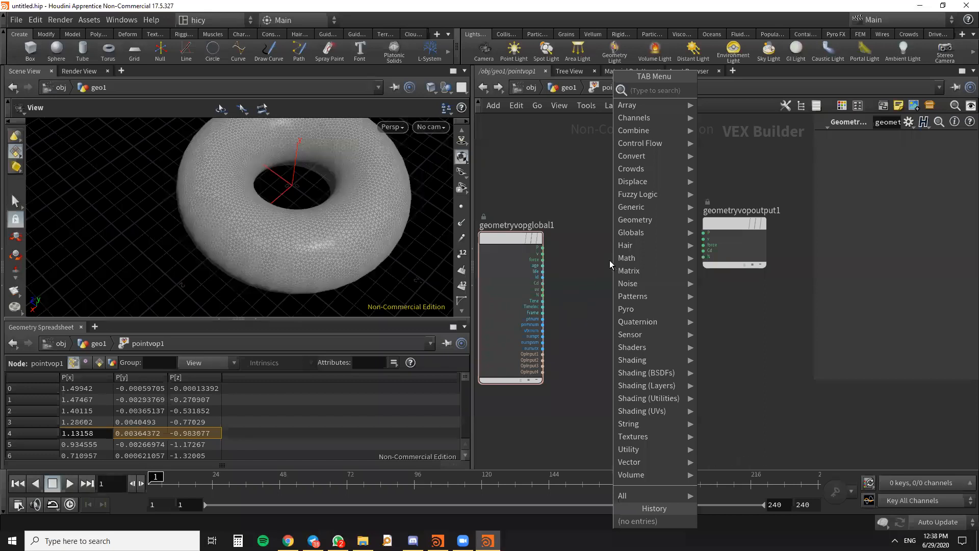
pyautogui.write('noise')
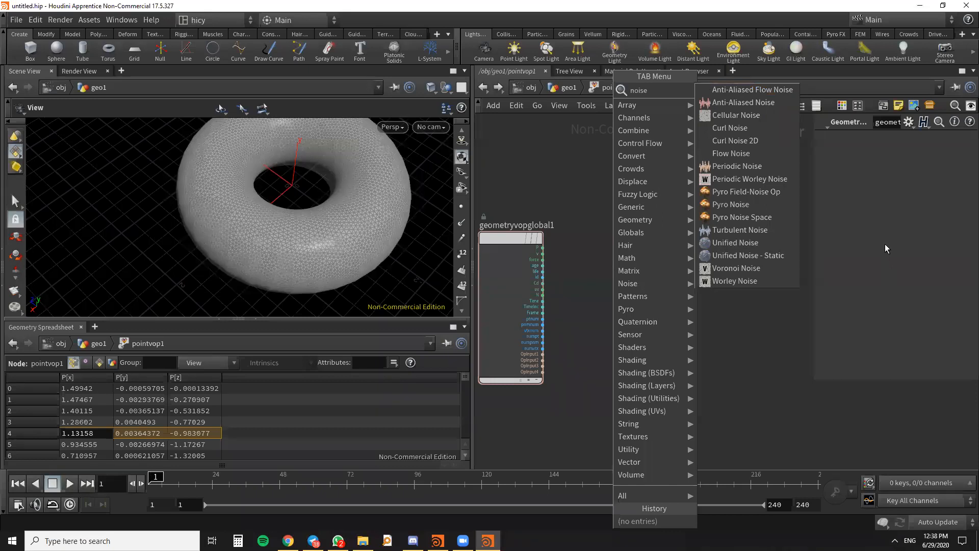
pyautogui.click(742, 102)
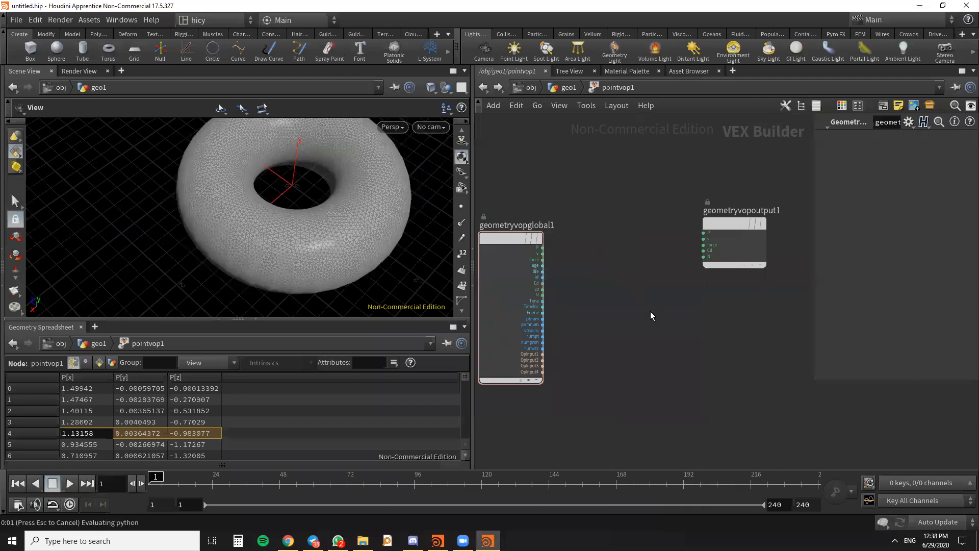
pyautogui.click(598, 248)
pyautogui.scroll(3, 683, 306)
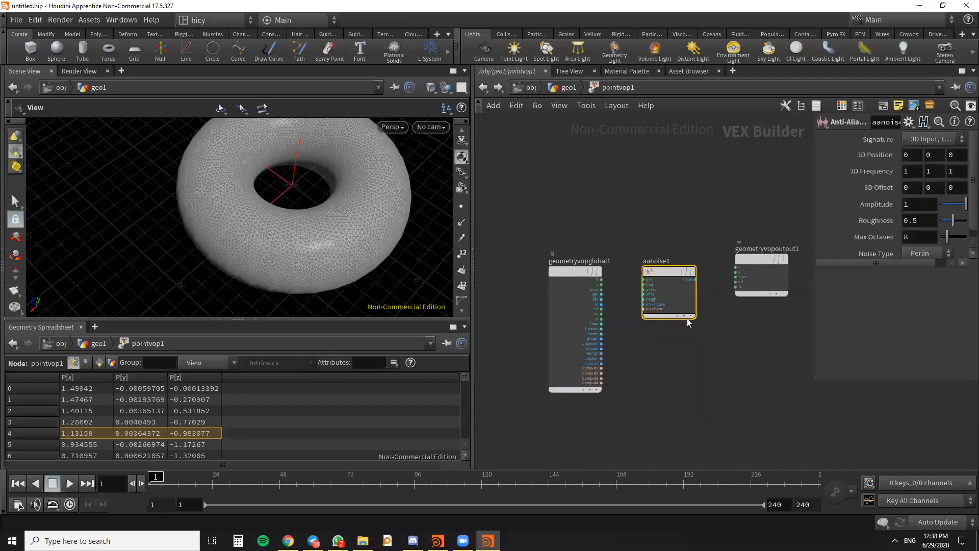
# - Connect the P output of geometryvopglobal1 to the pos input of aanoise1
pyautogui.moveTo(616, 293); pyautogui.dragTo(666, 227, button='middle')
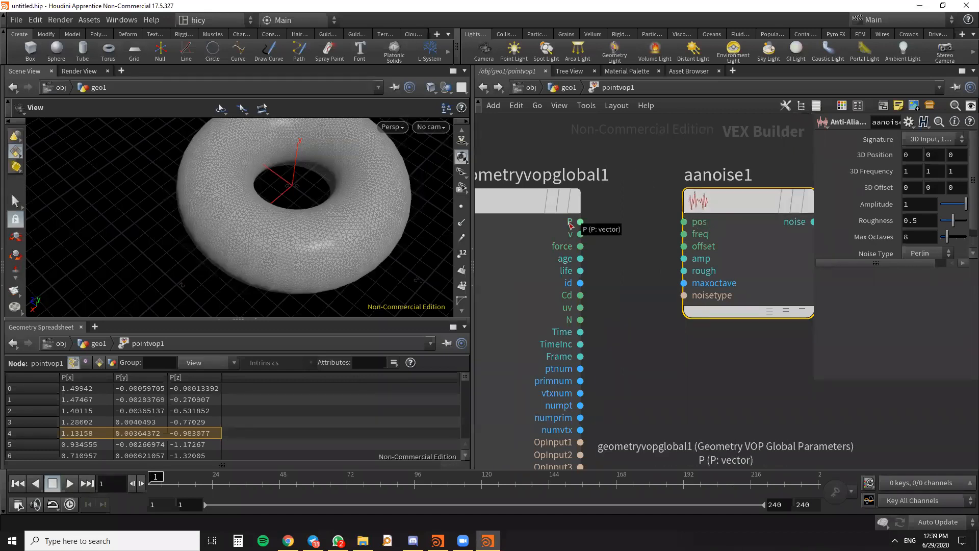
pyautogui.moveTo(579, 222); pyautogui.dragTo(684, 222)
pyautogui.scroll(-5, 613, 271)
# - Move geometryvopoutput1 farther from aanoise1 and connect the noise output to its P input
pyautogui.moveTo(689, 309); pyautogui.dragTo(618, 324, button='middle')
pyautogui.moveTo(697, 243); pyautogui.dragTo(731, 259)
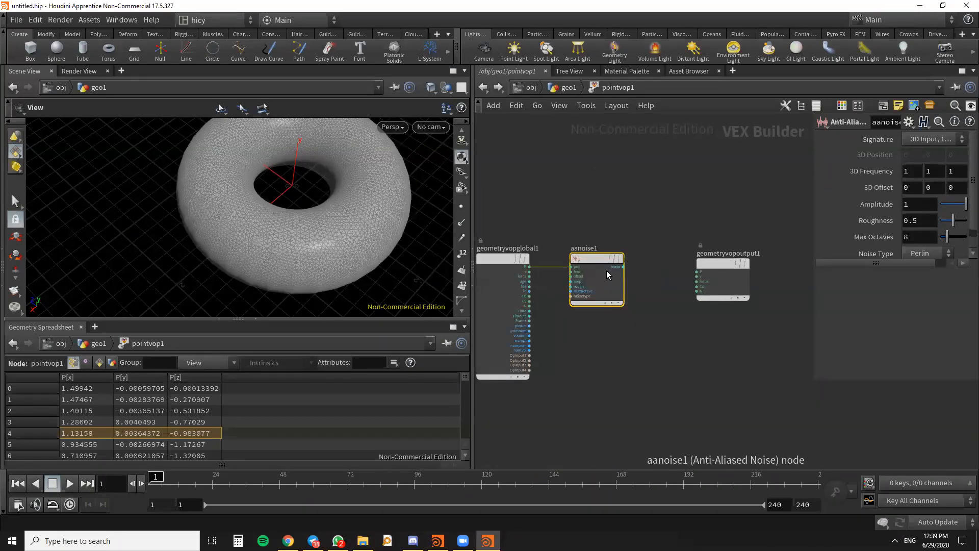
pyautogui.scroll(1, 647, 270)
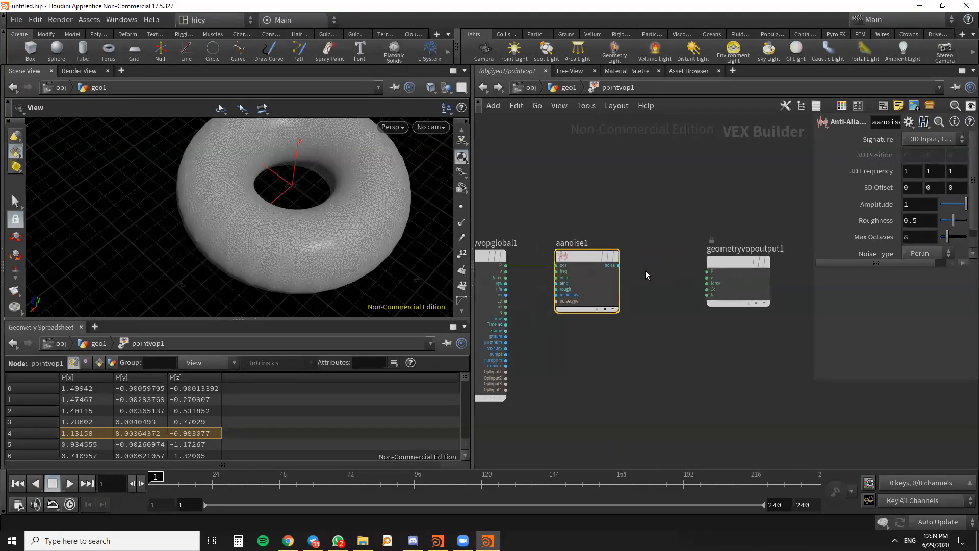
pyautogui.moveTo(618, 266); pyautogui.dragTo(739, 266)
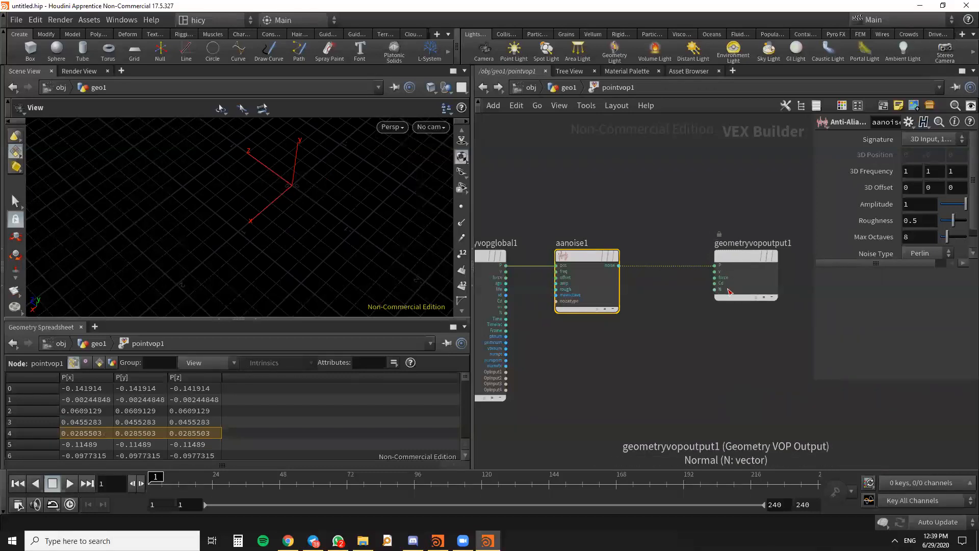
# - Create an Add node below the connection between aanoise1 and geometryvopoutput1
pyautogui.scroll(3, 573, 253)
pyautogui.scroll(-3, 597, 259)
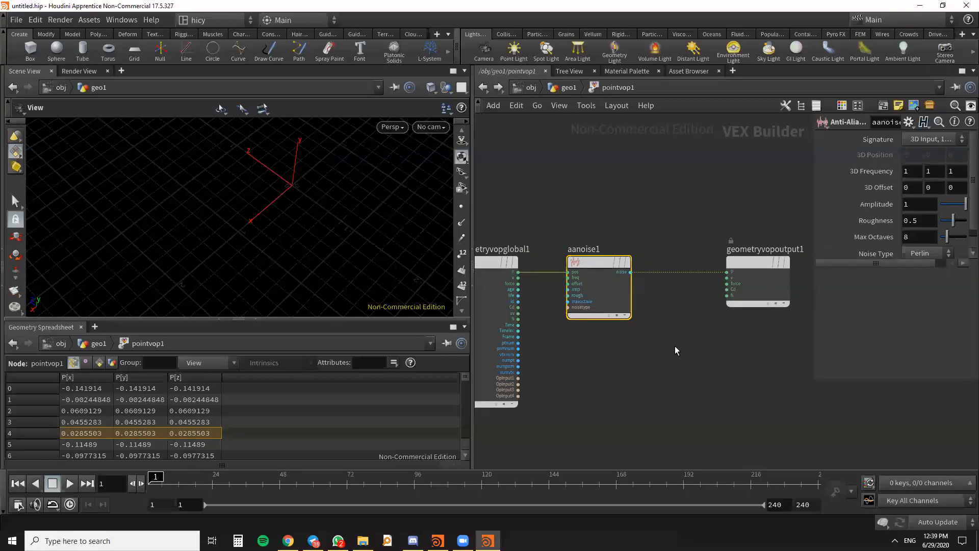
pyautogui.press('Tab')
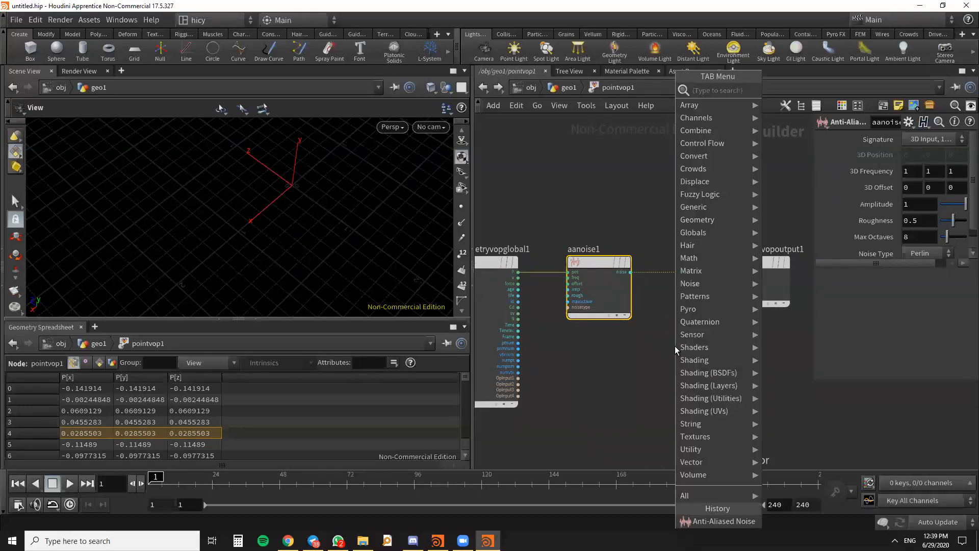
pyautogui.write('add')
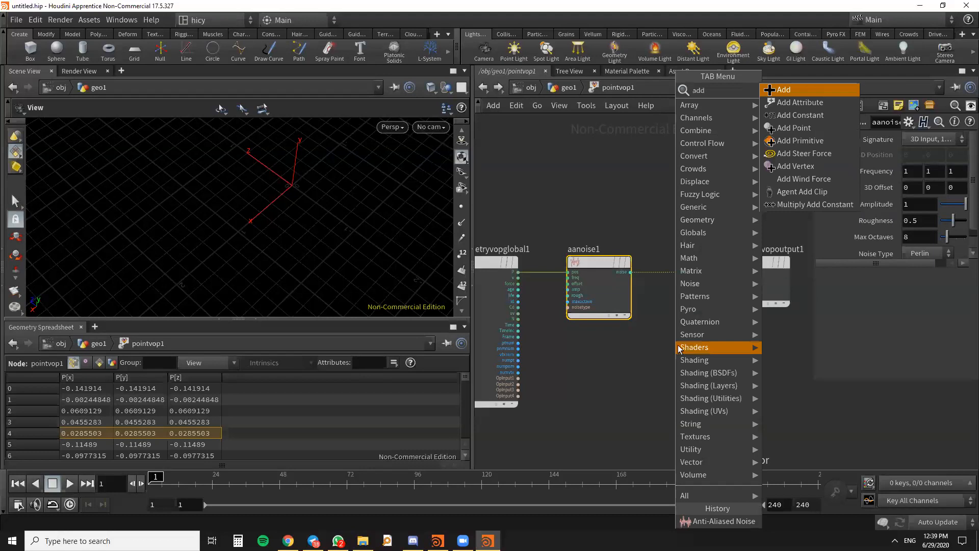
pyautogui.click(794, 88)
pyautogui.click(650, 335)
pyautogui.scroll(3, 667, 306)
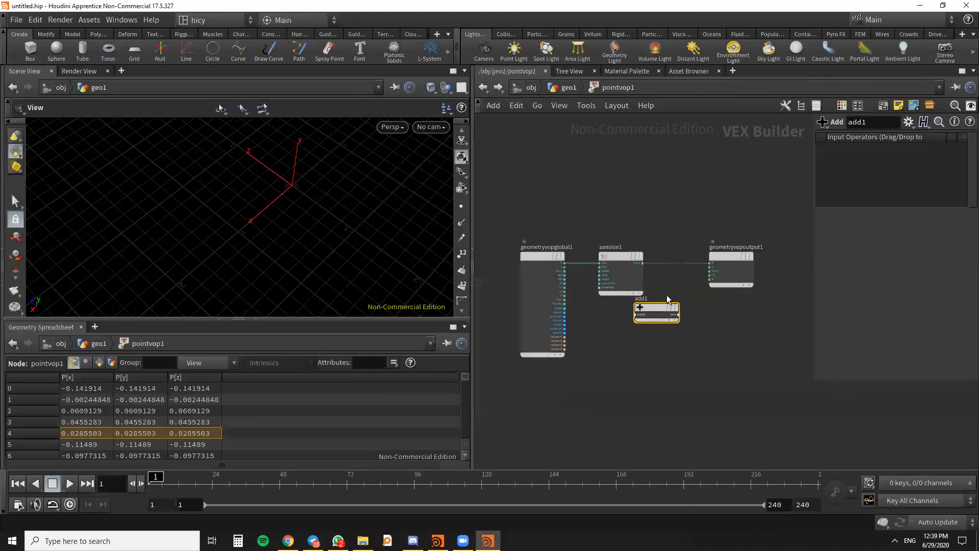
# - Position add1 and connect the noise output of aanoise1 to its input1
pyautogui.moveTo(668, 324); pyautogui.dragTo(705, 330)
pyautogui.moveTo(617, 228); pyautogui.dragTo(638, 340)
pyautogui.scroll(-2, 685, 223)
pyautogui.scroll(4, 665, 301)
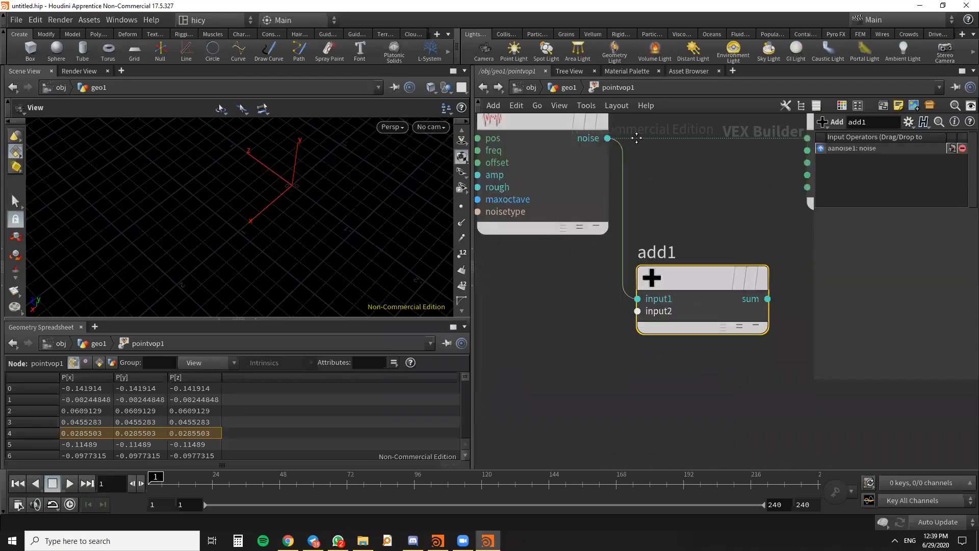
pyautogui.moveTo(707, 180); pyautogui.dragTo(731, 186, button='middle')
# - Connect the P output of geometryvopglobal1 to input2 of add1, and add1's sum to the P input of geometryvopoutput1
pyautogui.scroll(-1, 730, 185)
pyautogui.middleClick(553, 202)
pyautogui.click(655, 195)
pyautogui.scroll(-2, 726, 209)
pyautogui.moveTo(638, 251); pyautogui.dragTo(656, 263, button='middle')
pyautogui.moveTo(554, 175); pyautogui.dragTo(706, 275)
pyautogui.scroll(-2, 718, 299)
pyautogui.scroll(4, 675, 298)
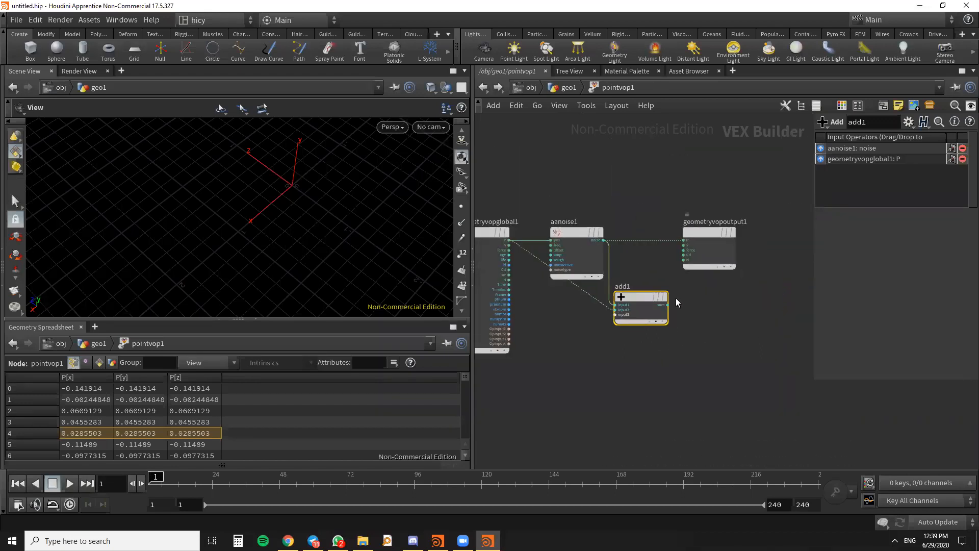
pyautogui.moveTo(657, 328); pyautogui.dragTo(733, 225)
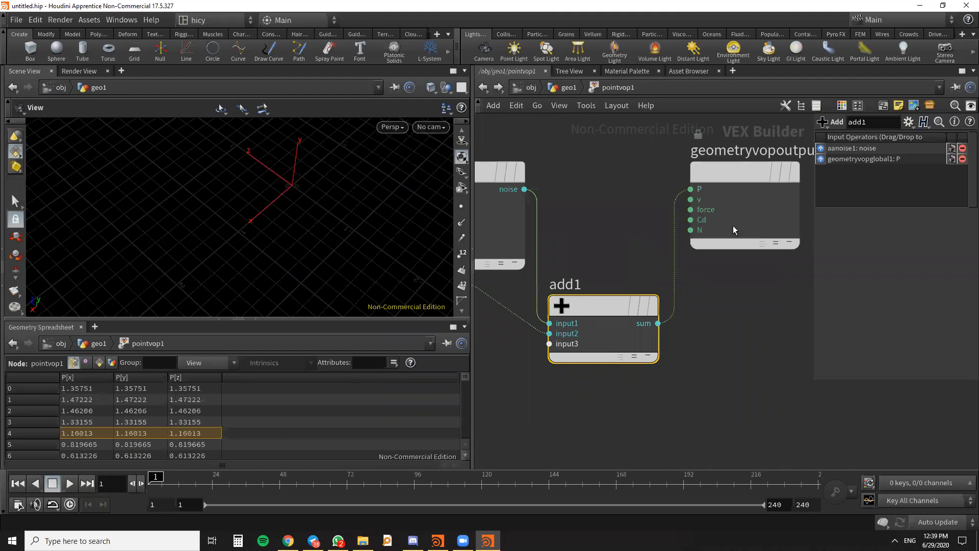
pyautogui.scroll(-3, 690, 239)
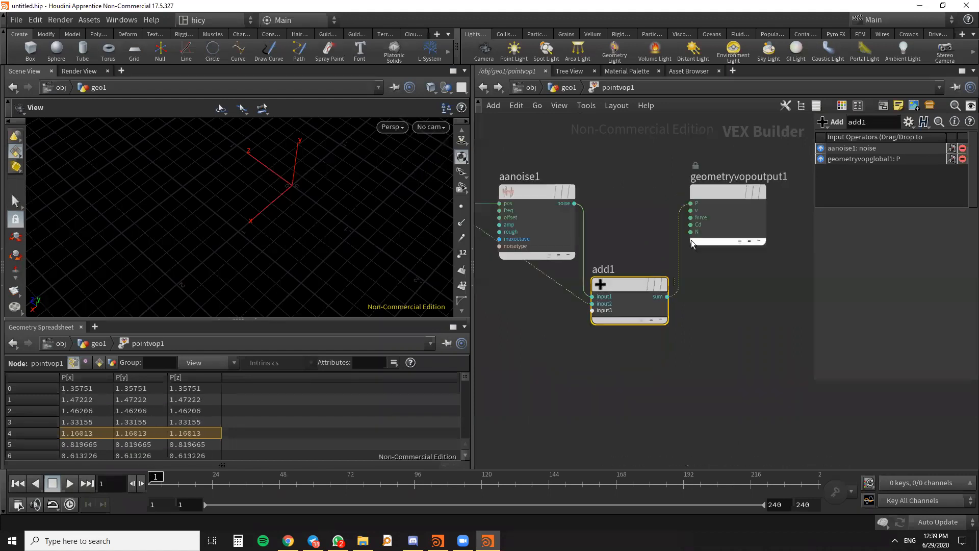
# - Select aanoise1 and widen the parameter area so its full parameter list is readable
pyautogui.moveTo(559, 202); pyautogui.dragTo(635, 220, button='middle')
pyautogui.scroll(2, 636, 221)
pyautogui.click(639, 217)
pyautogui.scroll(-3, 638, 216)
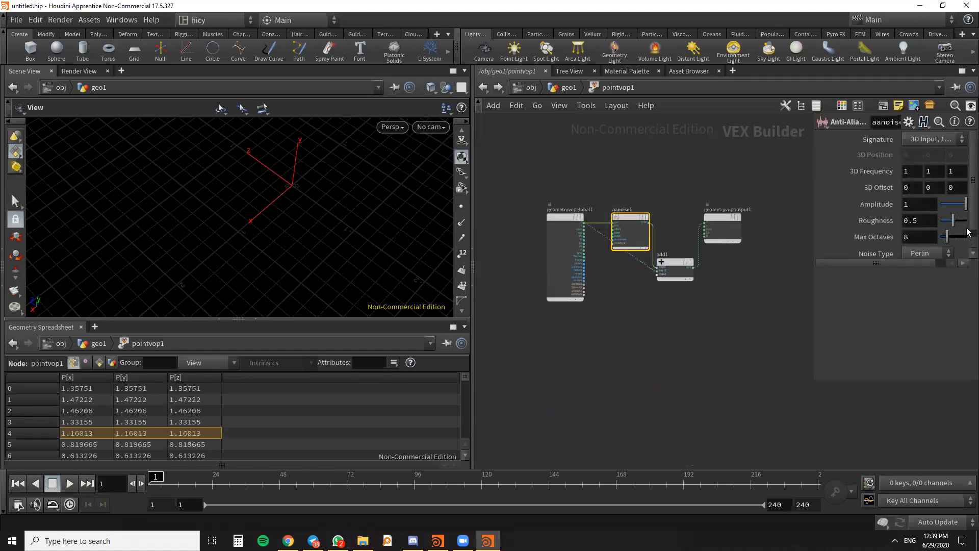
pyautogui.scroll(-1, 910, 266)
pyautogui.scroll(-1, 910, 265)
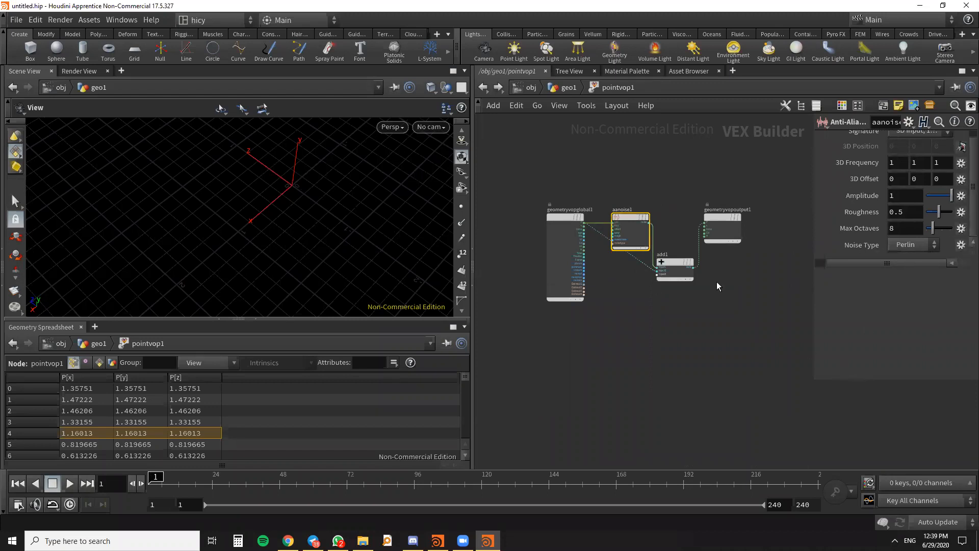
pyautogui.moveTo(813, 291); pyautogui.dragTo(755, 287)
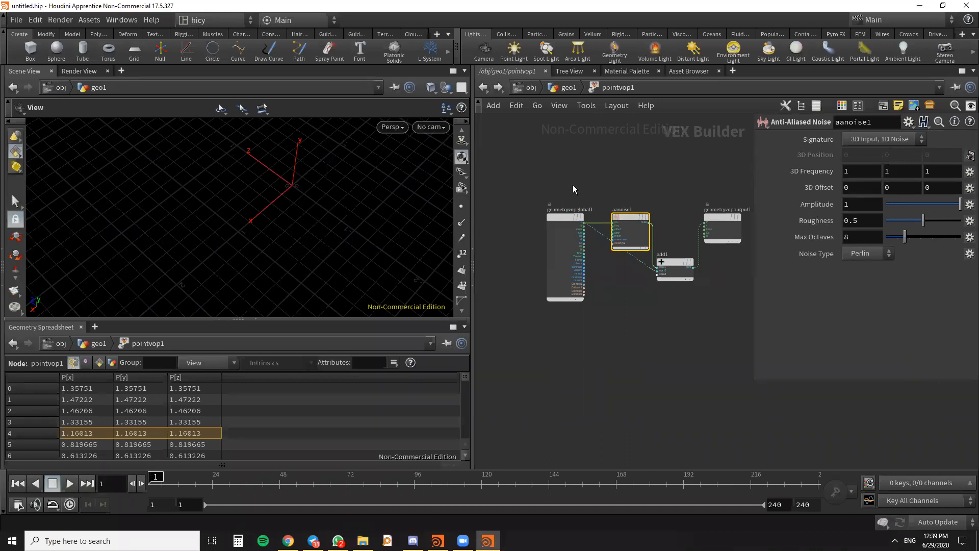
pyautogui.click(481, 89)
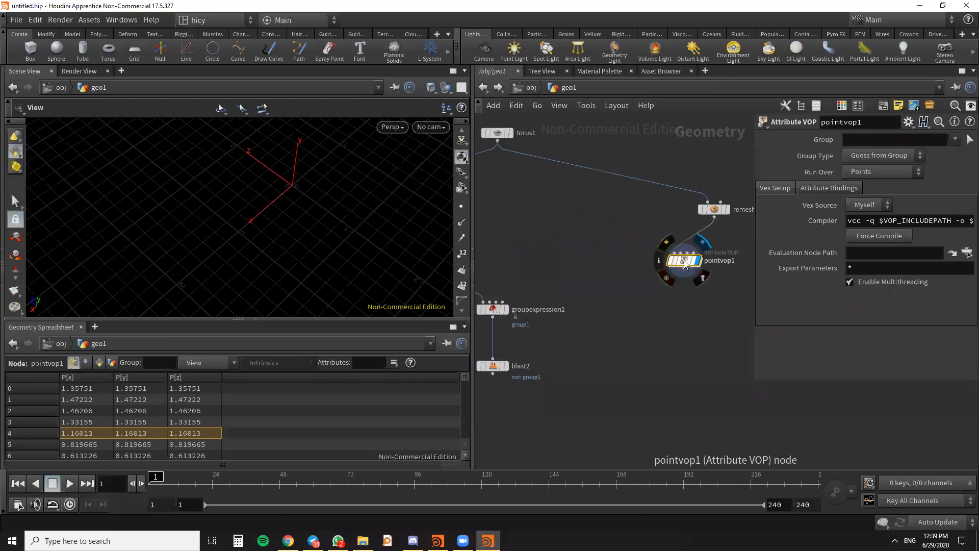
pyautogui.doubleClick(684, 263)
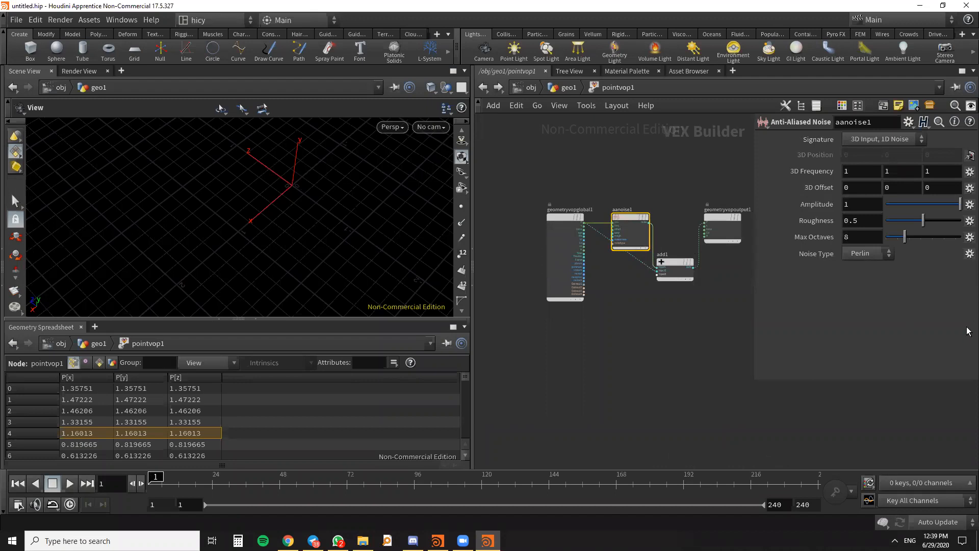
pyautogui.scroll(-3, 581, 214)
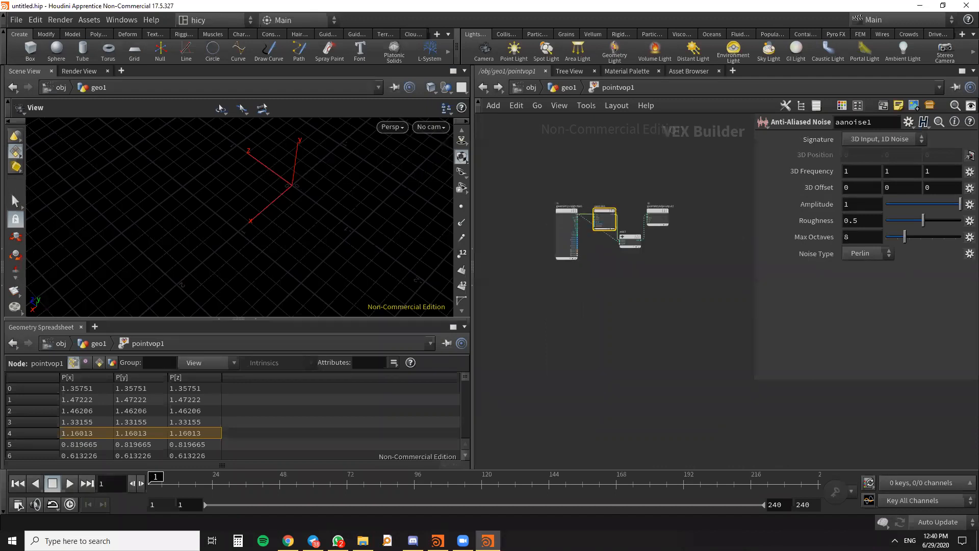
pyautogui.hotkey('alt', 'Tab')
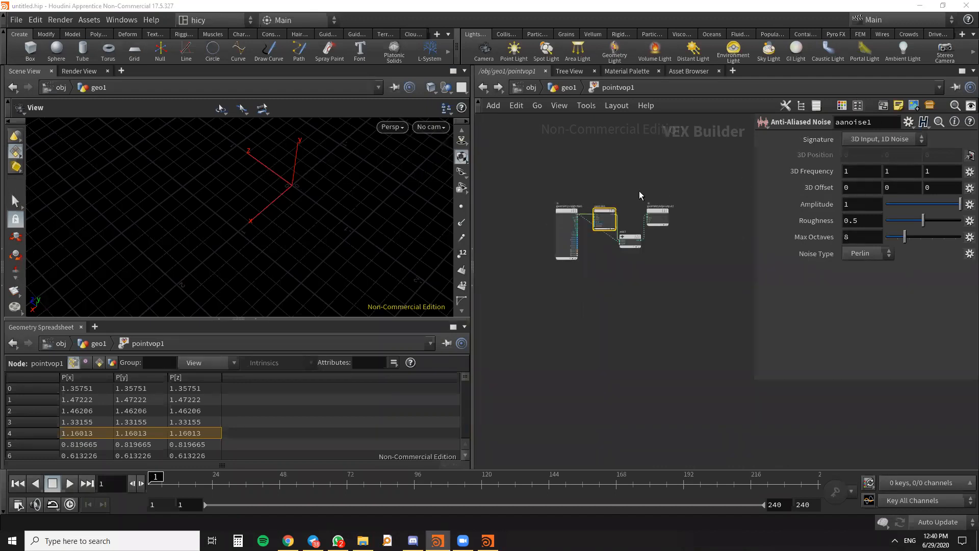
# - Change the Signature of aanoise1 to 3D Input, 3D Noise
pyautogui.scroll(5, 638, 191)
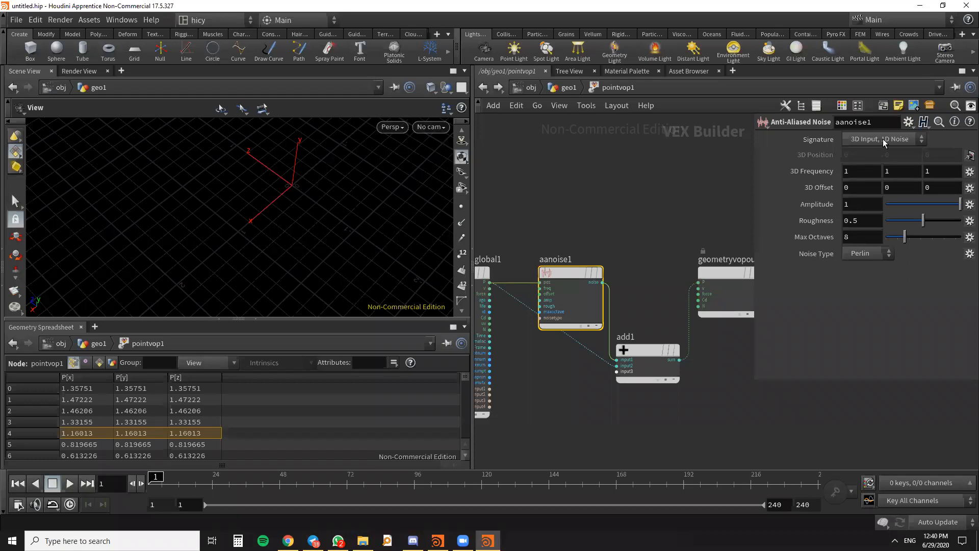
pyautogui.click(885, 138)
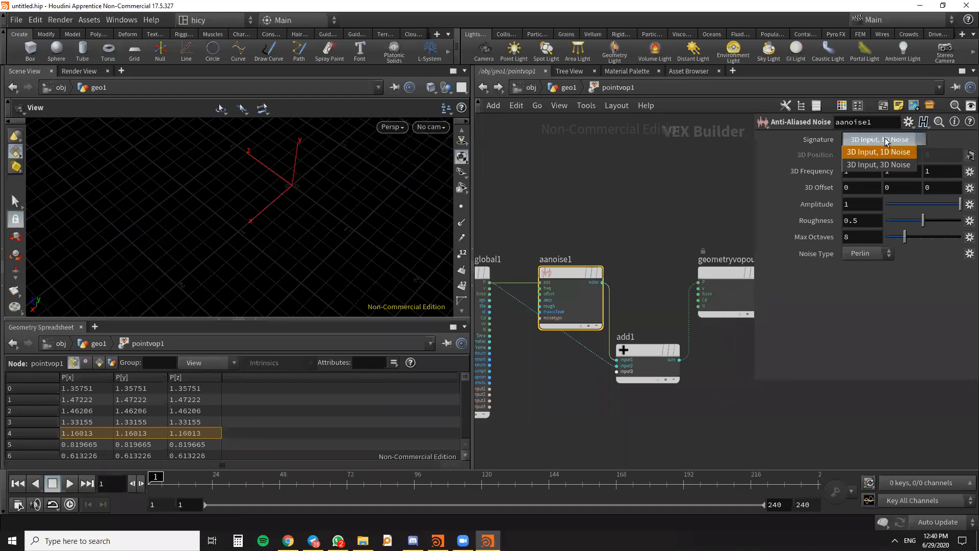
pyautogui.click(884, 166)
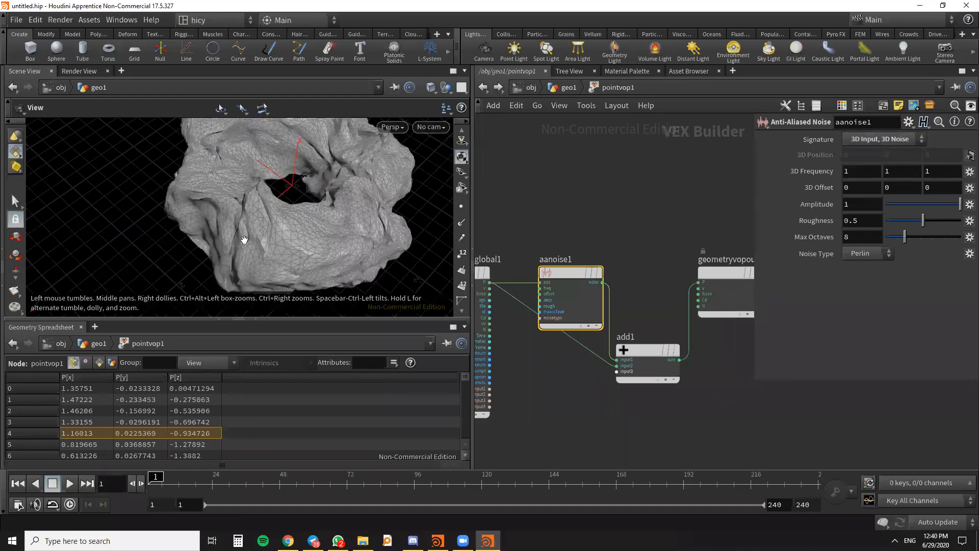
pyautogui.scroll(-2, 590, 214)
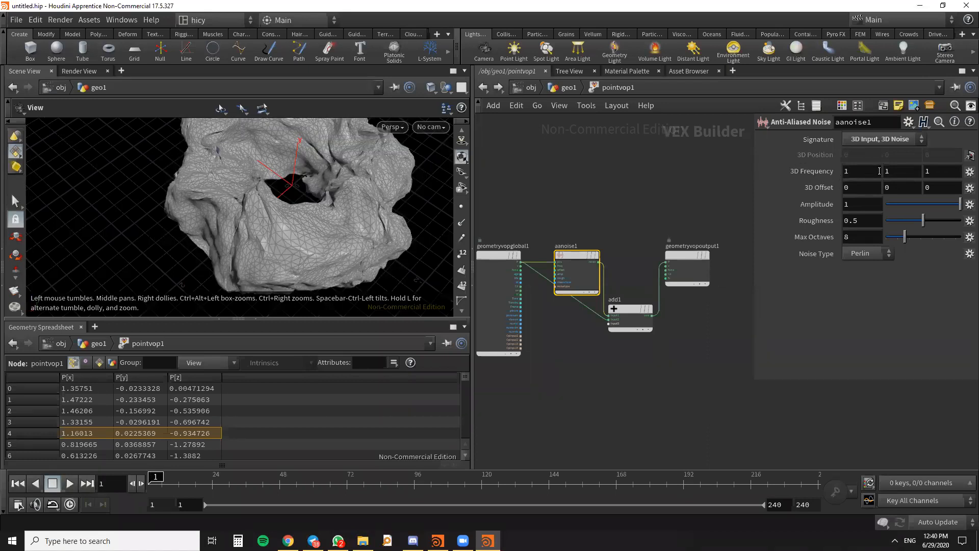
# - Promote the 3D Frequency parameter of aanoise1
pyautogui.click(967, 174)
pyautogui.click(803, 297)
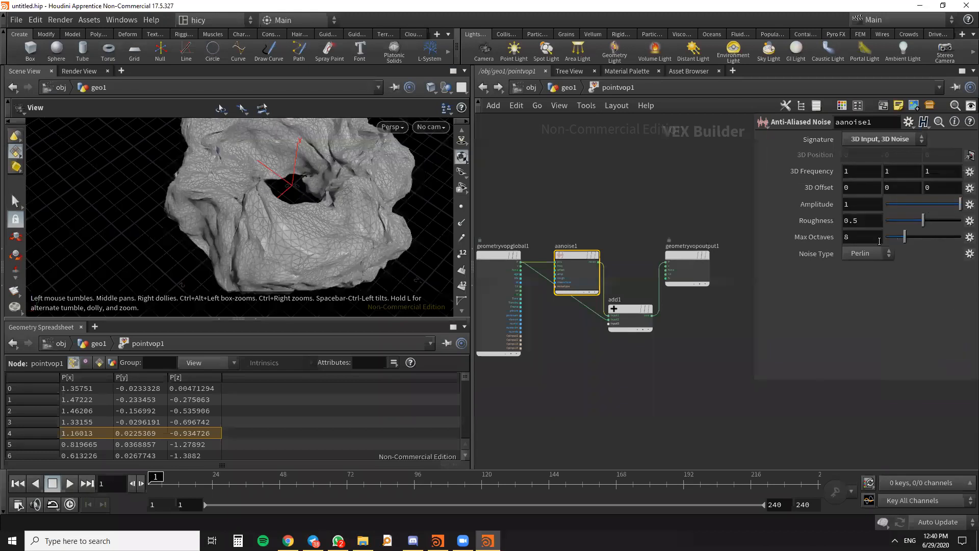
pyautogui.click(968, 174)
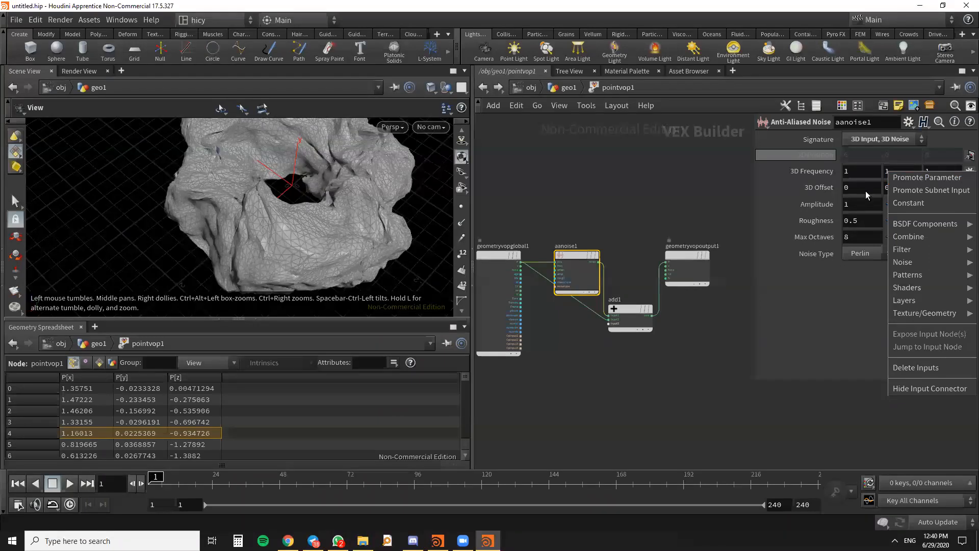
pyautogui.click(665, 160)
pyautogui.click(968, 175)
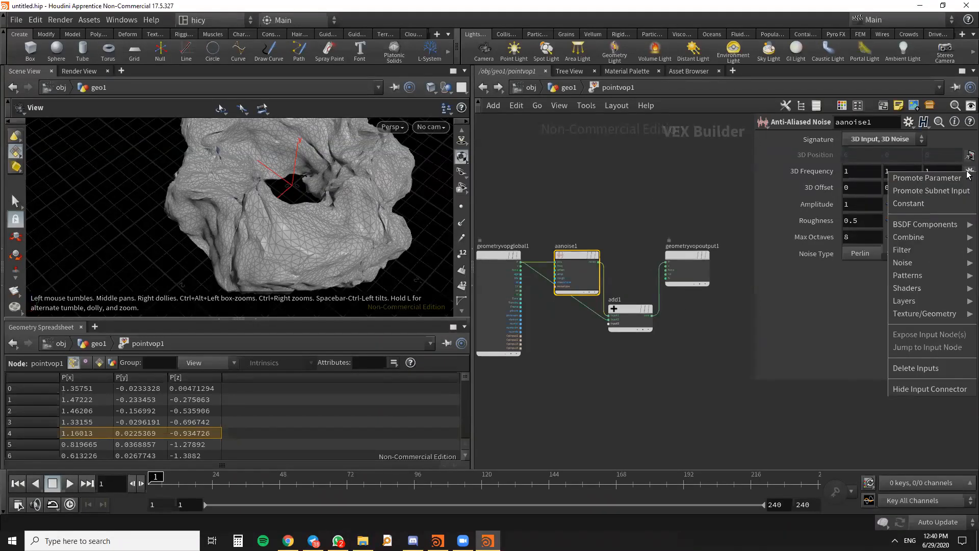
pyautogui.click(959, 175)
# - Promote the 3D Offset and Amplitude parameters of aanoise1
pyautogui.click(969, 189)
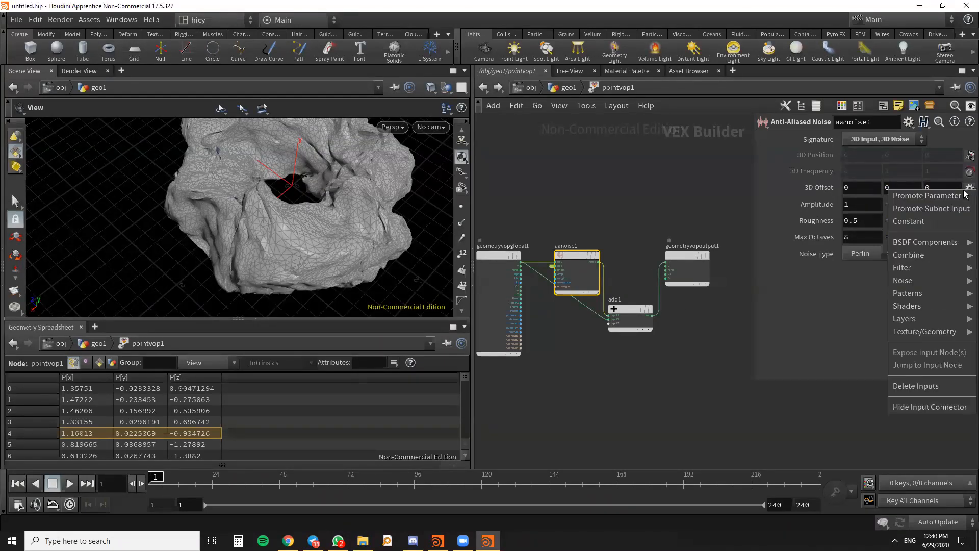
pyautogui.click(959, 194)
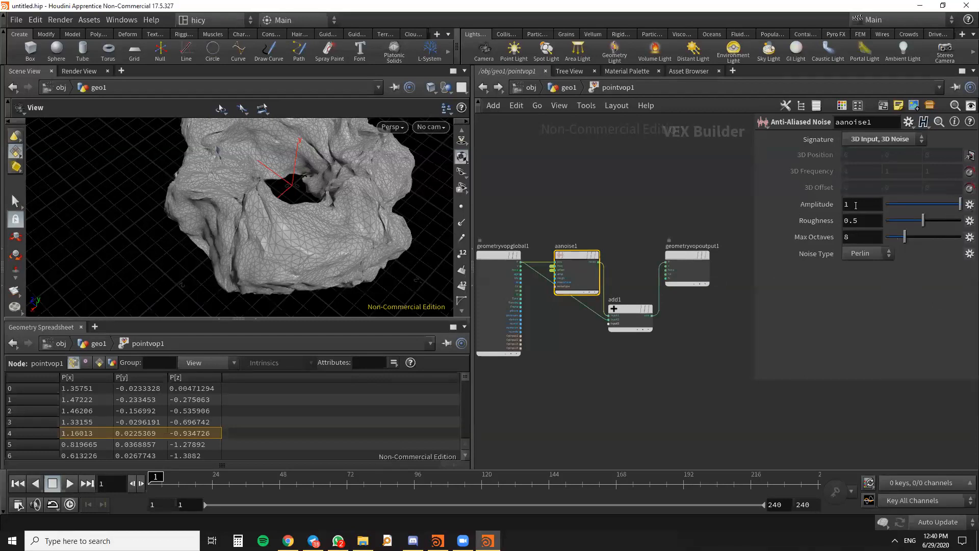
pyautogui.click(969, 204)
pyautogui.click(948, 210)
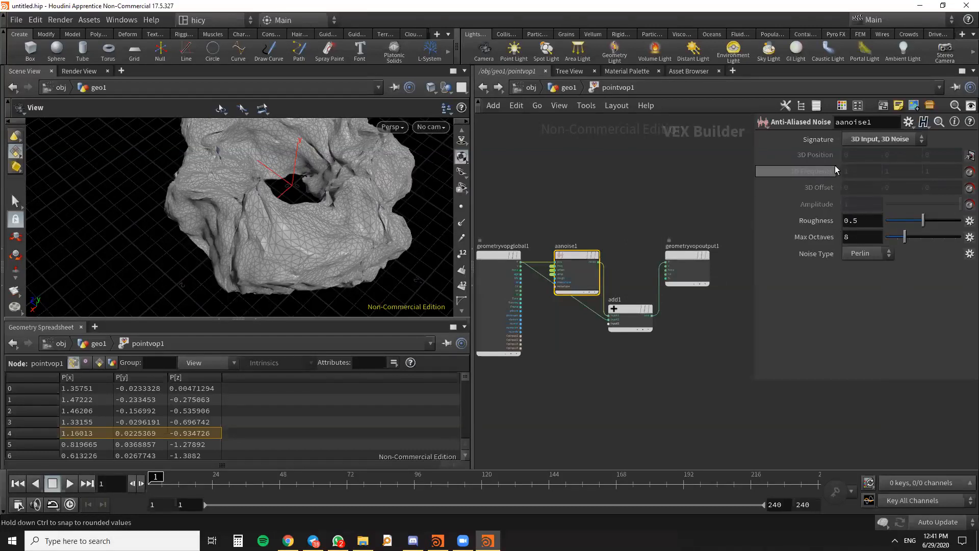
# - Examine the available Noise Type options of aanoise1 and the inputs of its promoted parameters
pyautogui.click(877, 254)
pyautogui.click(879, 251)
pyautogui.click(882, 255)
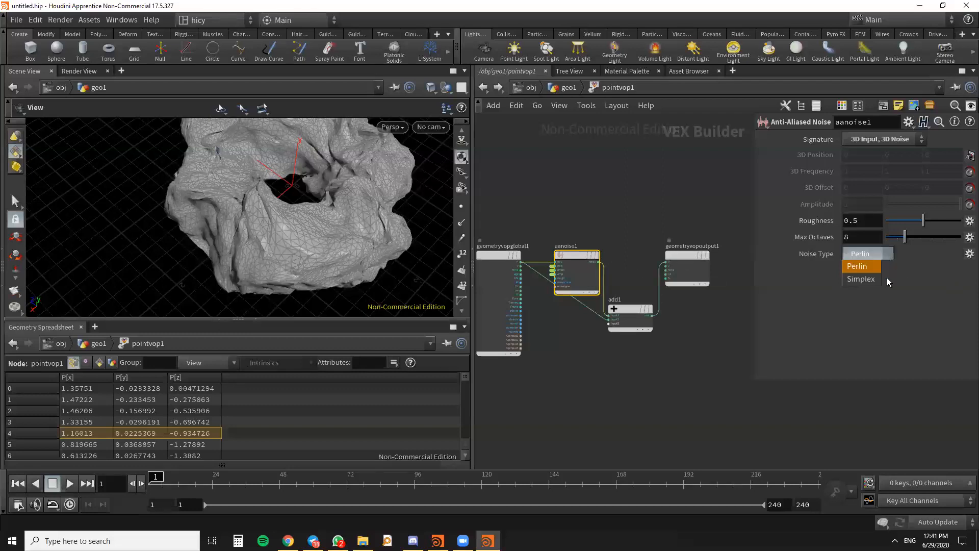
pyautogui.scroll(-3, 669, 230)
pyautogui.moveTo(672, 239); pyautogui.dragTo(636, 231, button='middle')
pyautogui.scroll(5, 640, 255)
pyautogui.scroll(1, 693, 305)
pyautogui.scroll(-2, 625, 219)
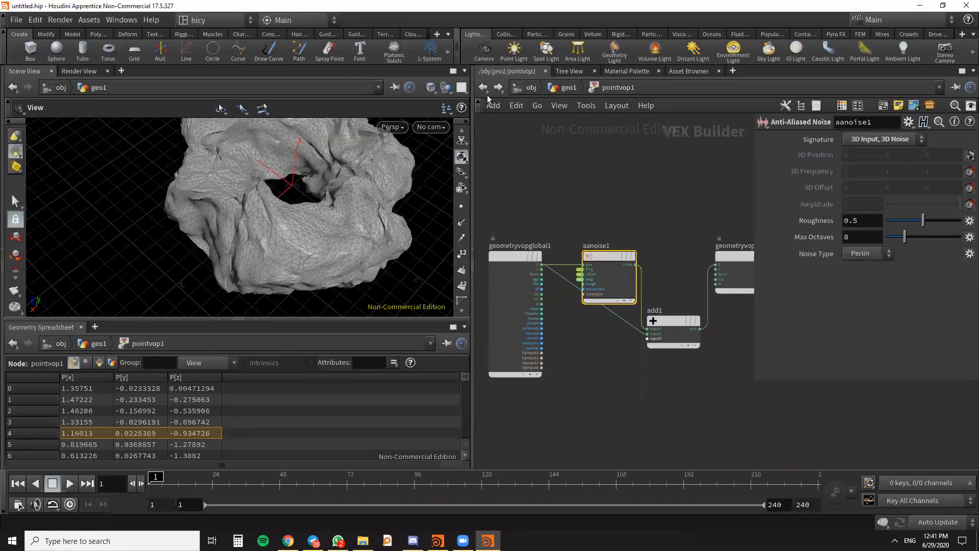
# - Return to the geo1 network and move pointvop1 more directly below remesh1
pyautogui.press('u')
pyautogui.moveTo(702, 302); pyautogui.dragTo(653, 285, button='middle')
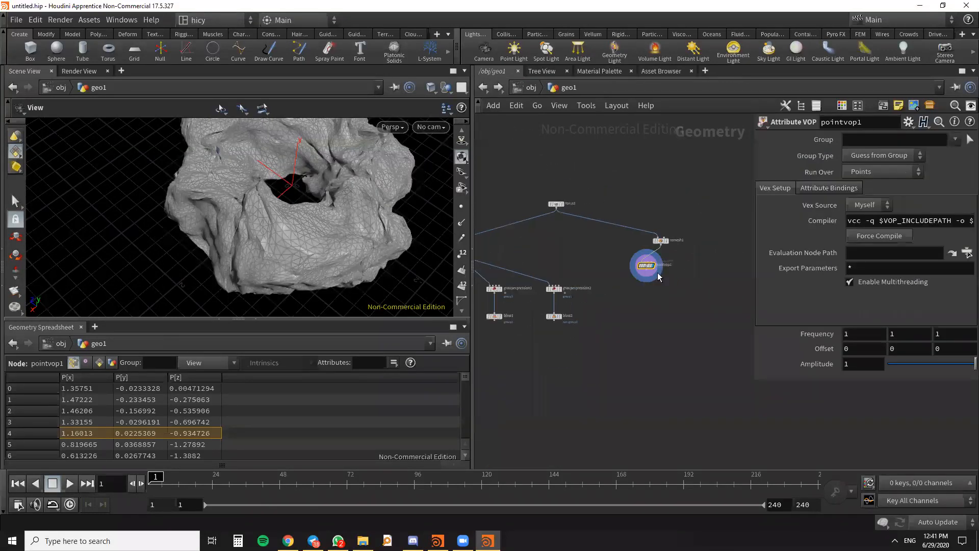
pyautogui.scroll(4, 656, 274)
pyautogui.moveTo(634, 257); pyautogui.dragTo(662, 269)
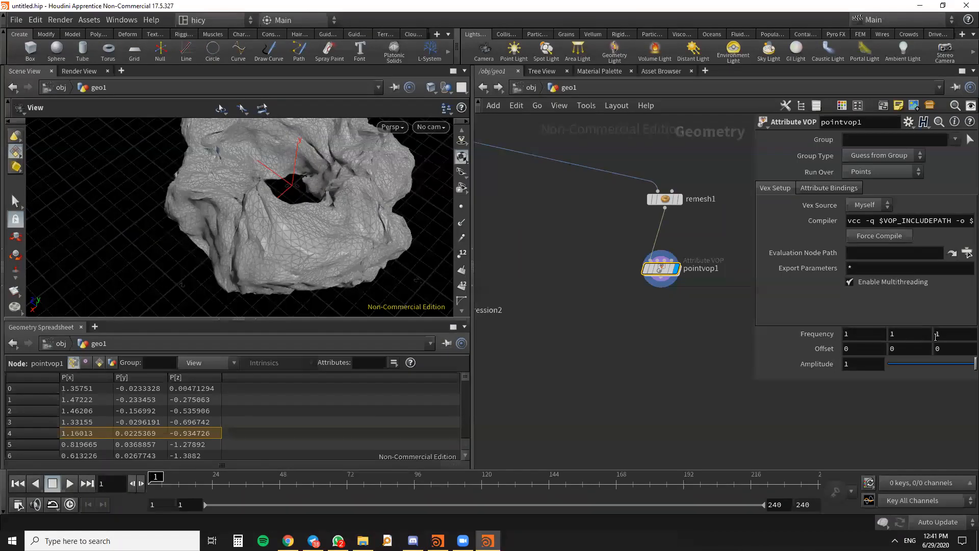
# - Set pointvop1's promoted Frequency to 0.9 on all three axes and its Amplitude to 0.64
pyautogui.middleClick(826, 335)
pyautogui.middleClick(821, 334)
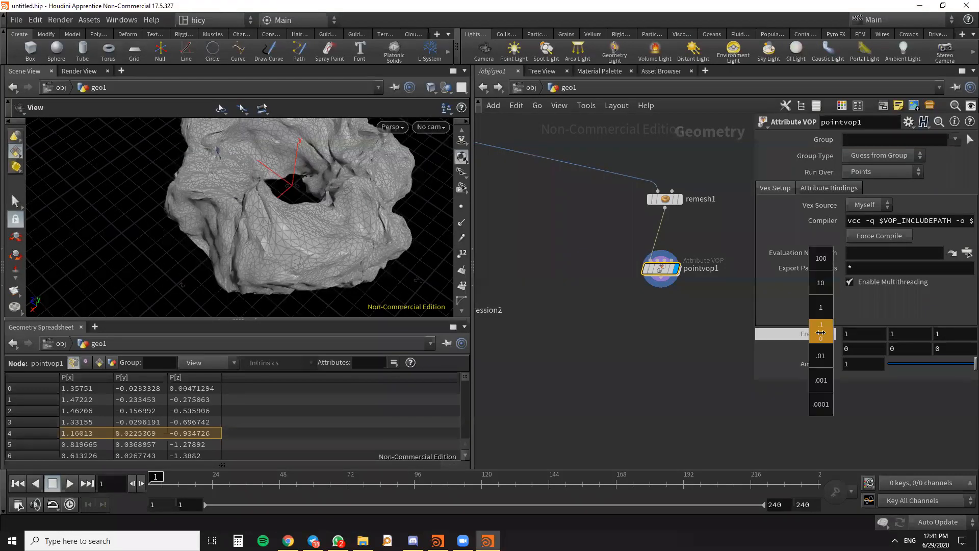
pyautogui.moveTo(819, 333)
pyautogui.mouseDown(button='middle')
pyautogui.moveTo(770, 337)
pyautogui.moveTo(802, 335)
pyautogui.mouseUp(button='middle')
pyautogui.moveTo(968, 361); pyautogui.dragTo(961, 379)
pyautogui.scroll(-3, 350, 267)
pyautogui.moveTo(350, 267)
pyautogui.mouseDown()
pyautogui.moveTo(313, 207)
pyautogui.moveTo(332, 265)
pyautogui.mouseUp()
# - Move remesh1 slightly farther above pointvop1 and set its Target Edge Length to 0.02
pyautogui.scroll(1, 669, 195)
pyautogui.moveTo(668, 195); pyautogui.dragTo(648, 280, button='middle')
pyautogui.scroll(2, 640, 280)
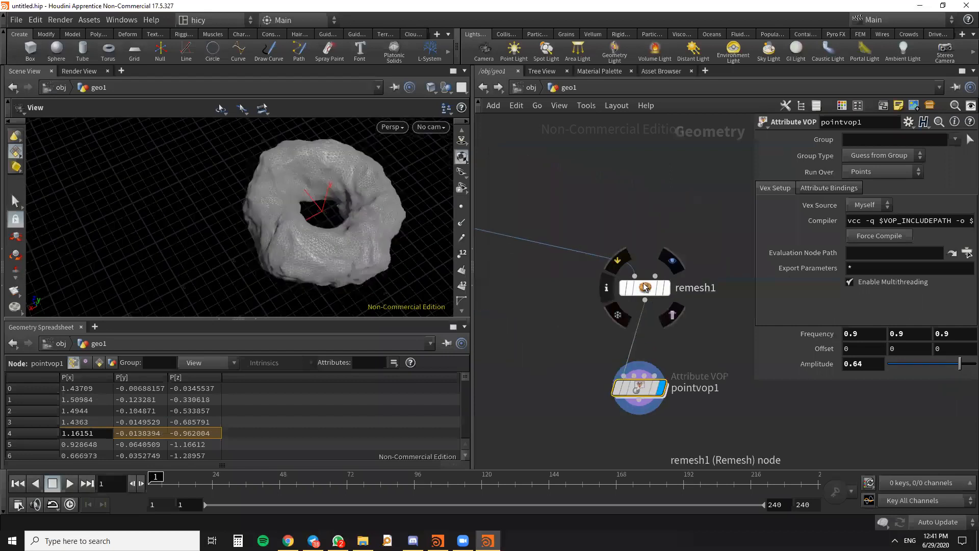
pyautogui.moveTo(643, 284); pyautogui.dragTo(629, 268)
pyautogui.click(628, 268)
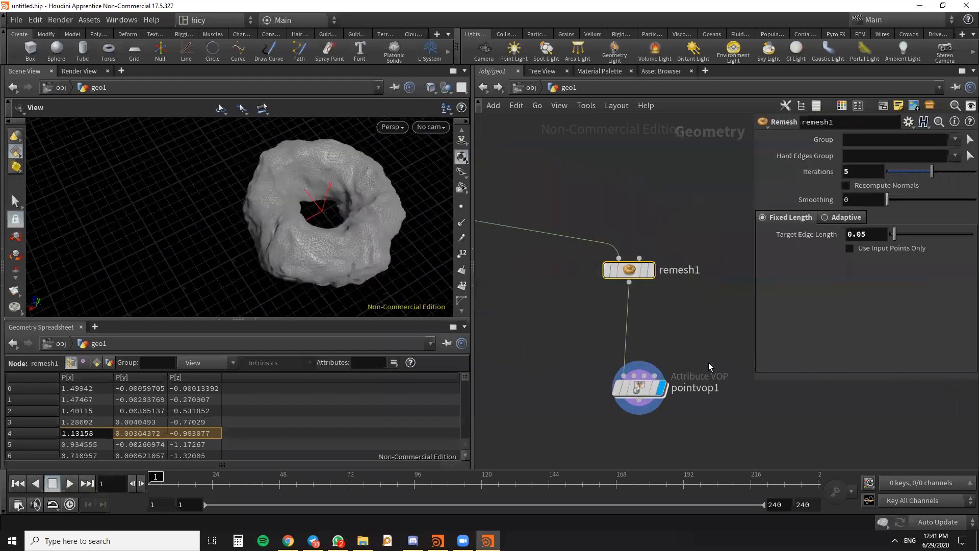
pyautogui.click(640, 388)
pyautogui.click(629, 270)
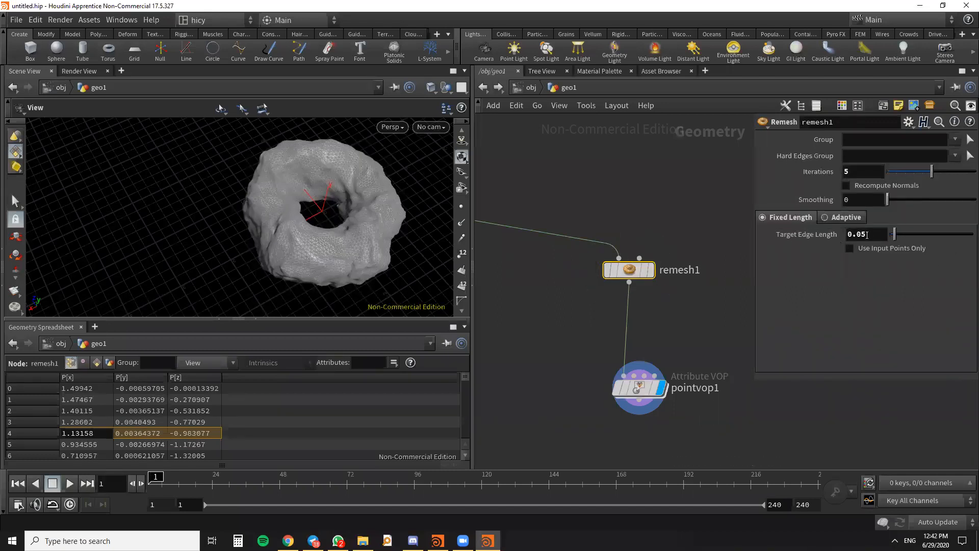
pyautogui.moveTo(865, 234); pyautogui.dragTo(862, 234)
pyautogui.write('2')
pyautogui.press('Return')
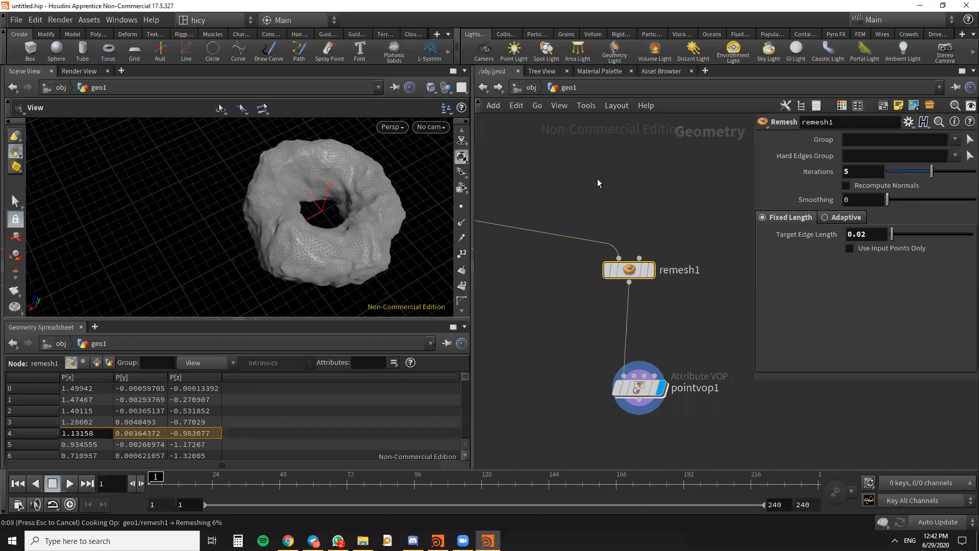
# - Examine the surface detail of the remeshed noisy torus up close and select pointvop1
pyautogui.scroll(-3, 598, 178)
pyautogui.scroll(5, 327, 239)
pyautogui.moveTo(336, 225)
pyautogui.mouseDown()
pyautogui.moveTo(372, 240)
pyautogui.moveTo(356, 258)
pyautogui.moveTo(335, 249)
pyautogui.moveTo(342, 221)
pyautogui.moveTo(374, 234)
pyautogui.moveTo(332, 256)
pyautogui.moveTo(326, 240)
pyautogui.mouseUp()
pyautogui.click(631, 288)
pyautogui.click(620, 287)
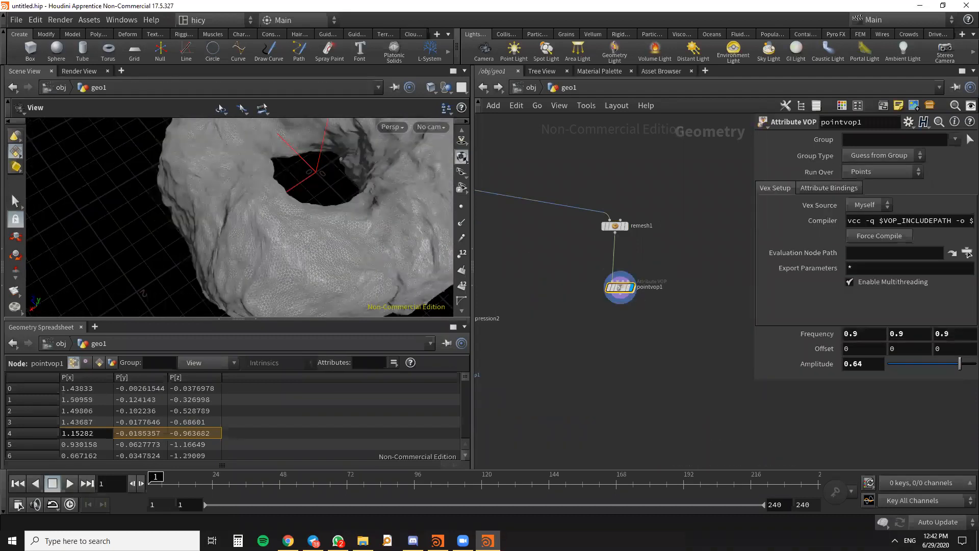
# - Set pointvop1's first Offset component to -5.5 and view the whole noisy torus
pyautogui.middleClick(853, 351)
pyautogui.moveTo(852, 350); pyautogui.dragTo(631, 368, button='middle')
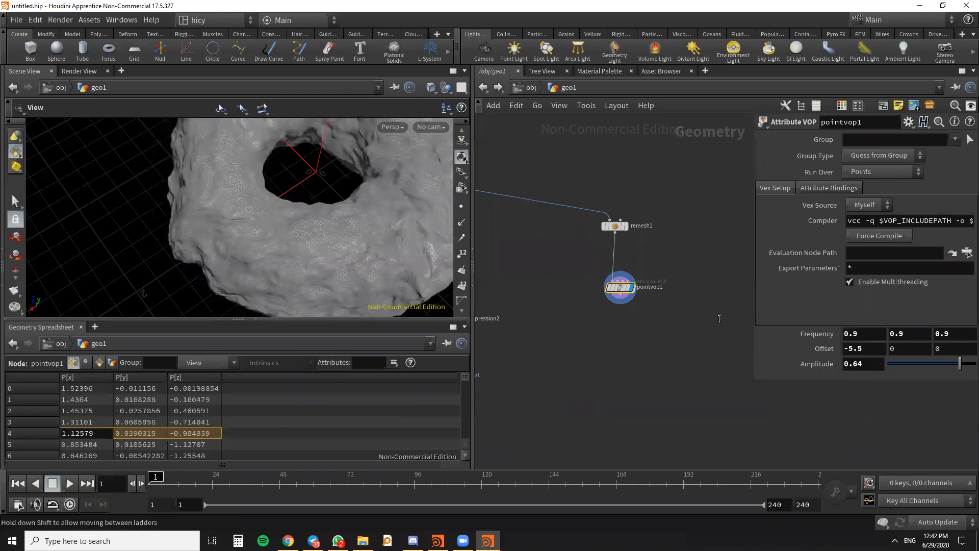
pyautogui.scroll(-4, 493, 230)
pyautogui.scroll(-6, 294, 237)
pyautogui.moveTo(289, 247); pyautogui.dragTo(309, 251)
pyautogui.scroll(-4, 618, 334)
pyautogui.scroll(5, 618, 334)
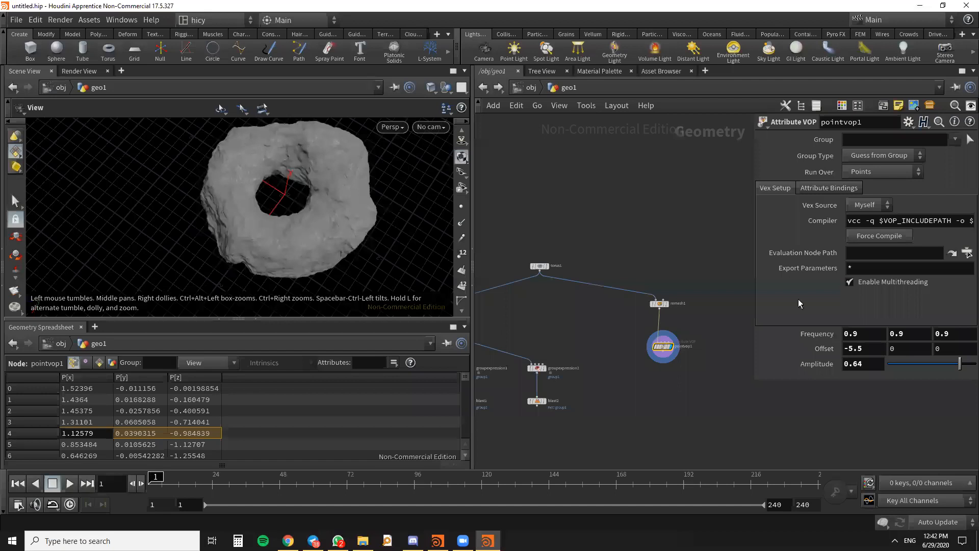
# - Replace pointvop1's first Offset component with the expression $F/100, and play the animation to frame 20
pyautogui.doubleClick(874, 348)
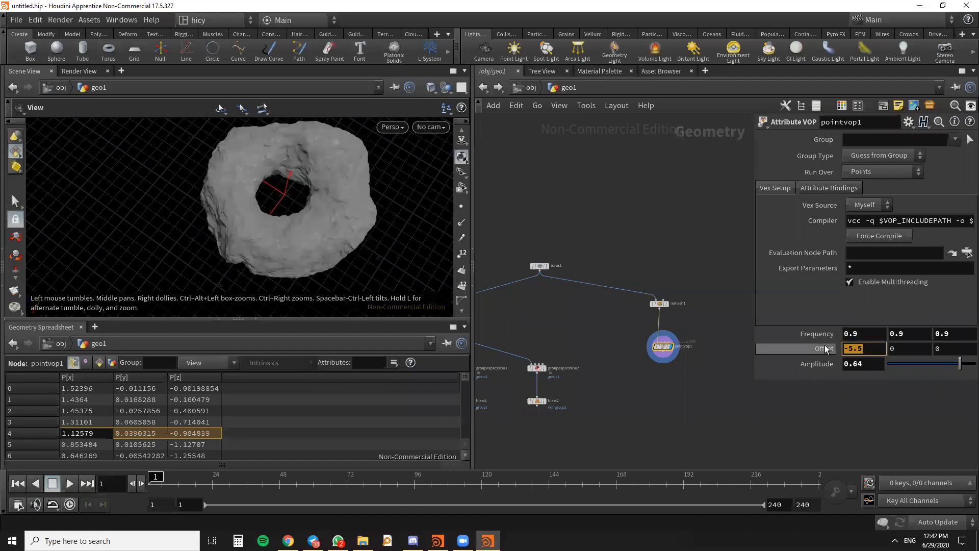
pyautogui.press('BackSpace')
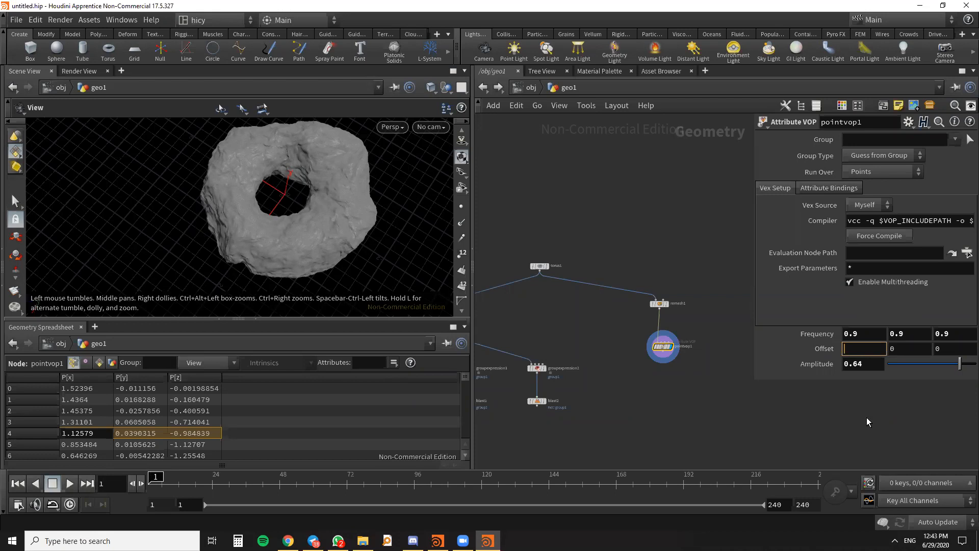
pyautogui.write('$')
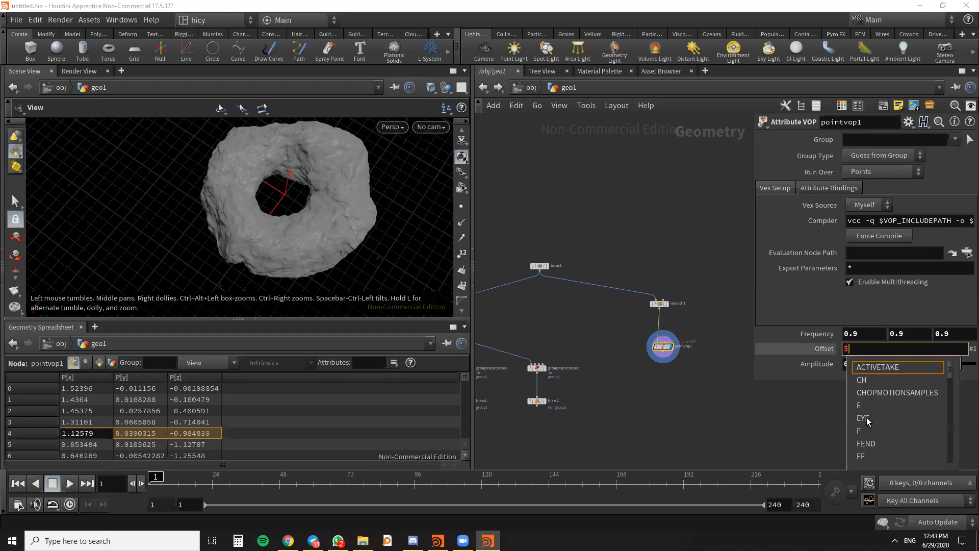
pyautogui.write('F')
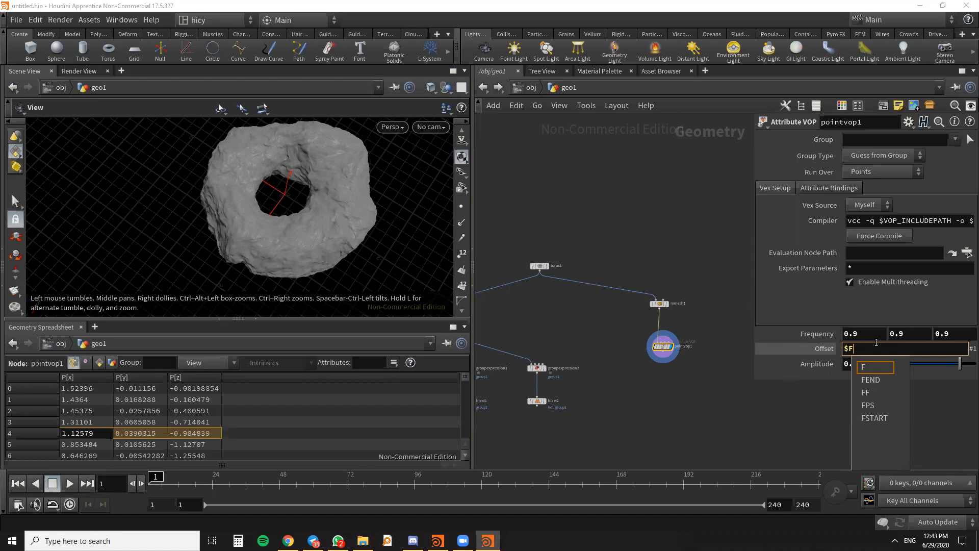
pyautogui.write('/100')
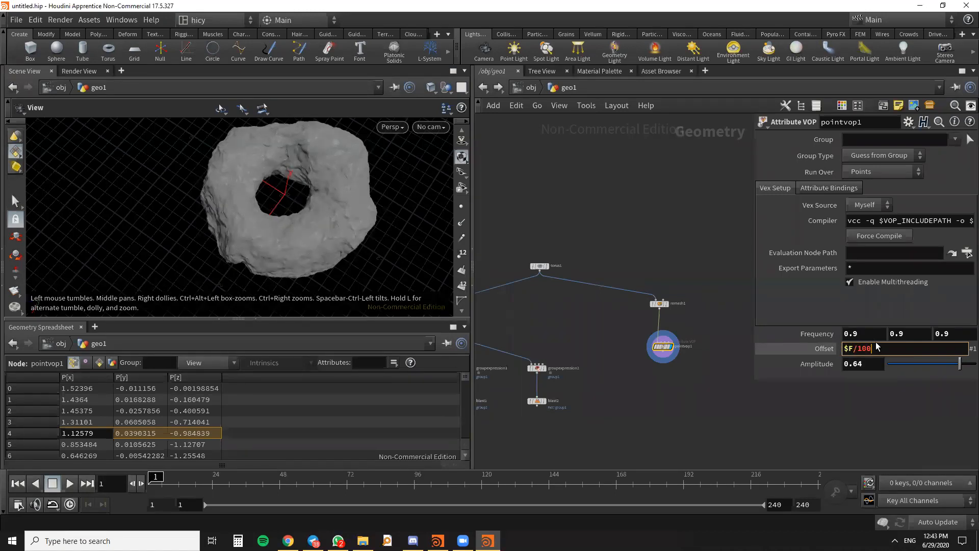
pyautogui.press('Return')
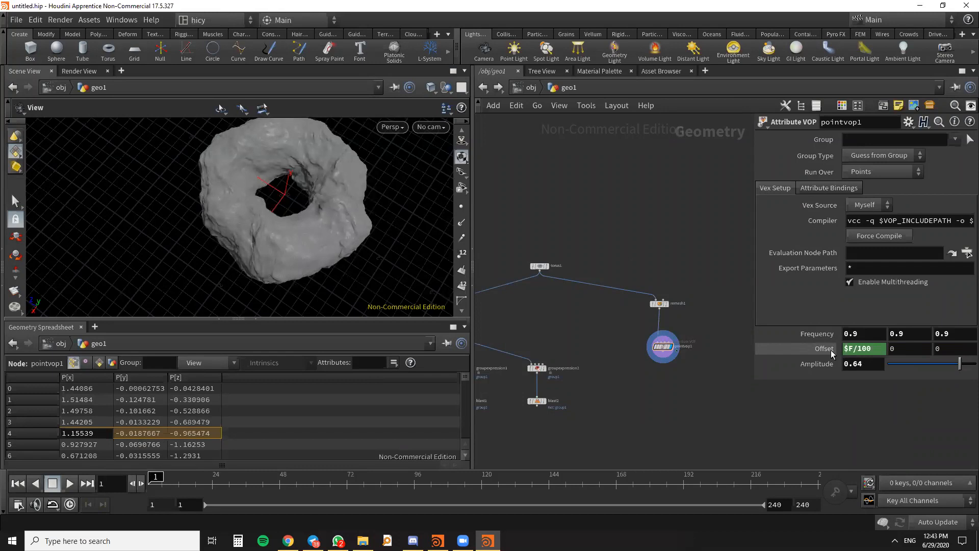
pyautogui.click(70, 484)
pyautogui.click(64, 484)
# - Change the first Offset expression to $F/50 and play the torus animation to frame 186
pyautogui.moveTo(866, 348); pyautogui.dragTo(858, 349)
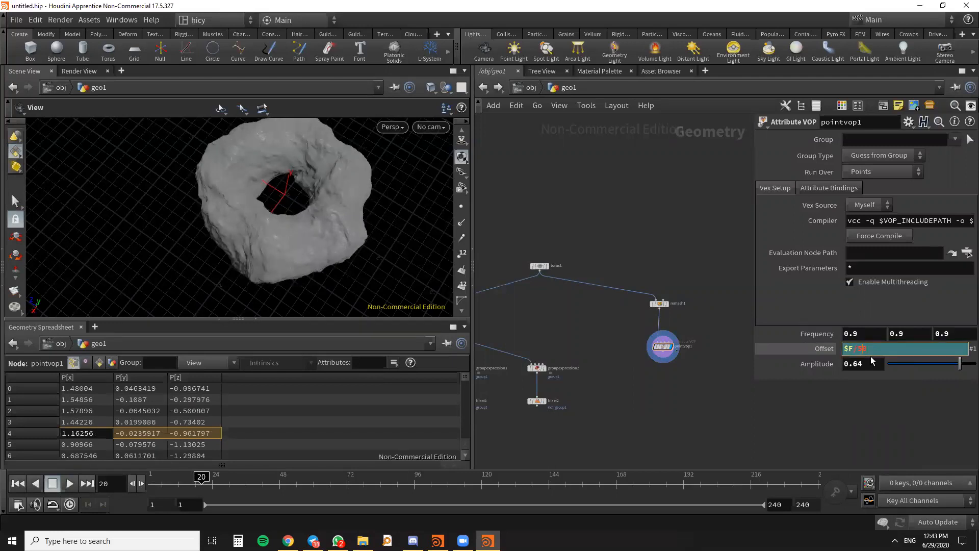
pyautogui.press('Return')
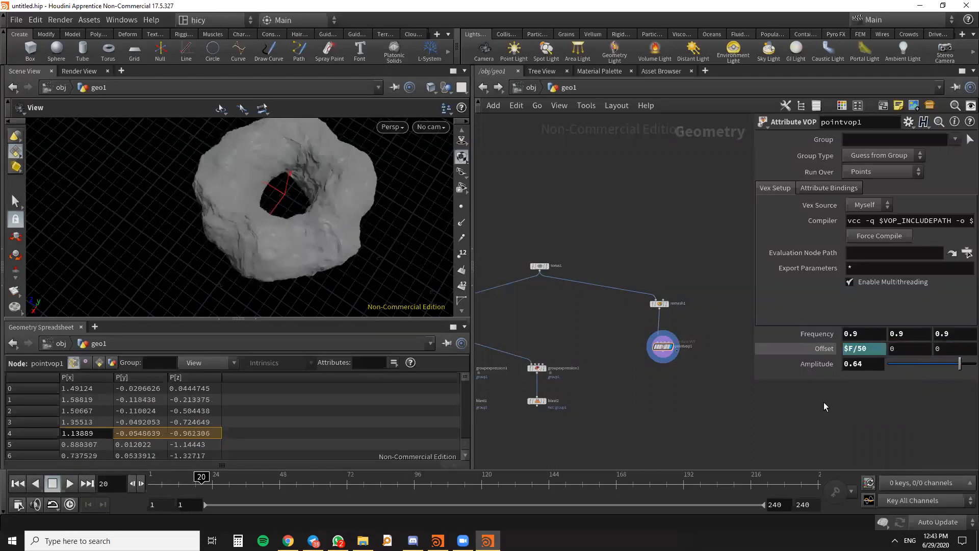
pyautogui.click(70, 485)
pyautogui.moveTo(181, 275); pyautogui.dragTo(175, 247)
pyautogui.scroll(-2, 181, 256)
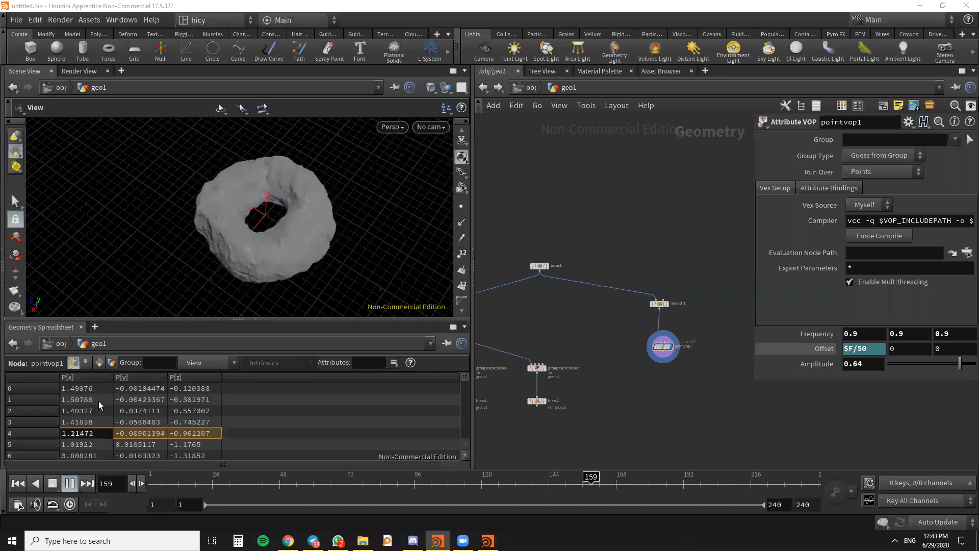
pyautogui.click(53, 484)
# - Inside pointvop1, move aanoise1 slightly up and look at the promotion options for its Roughness parameter
pyautogui.moveTo(677, 363); pyautogui.dragTo(628, 319, button='middle')
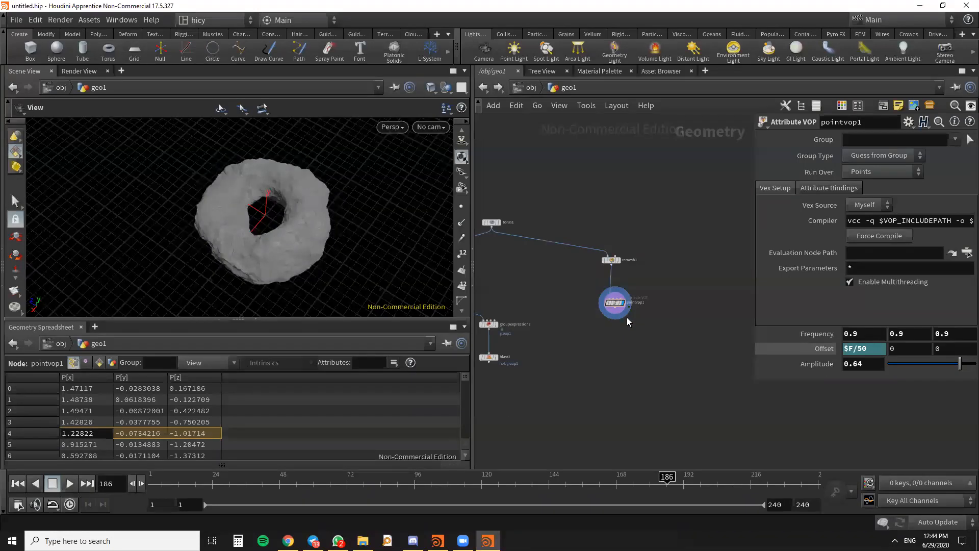
pyautogui.scroll(3, 612, 264)
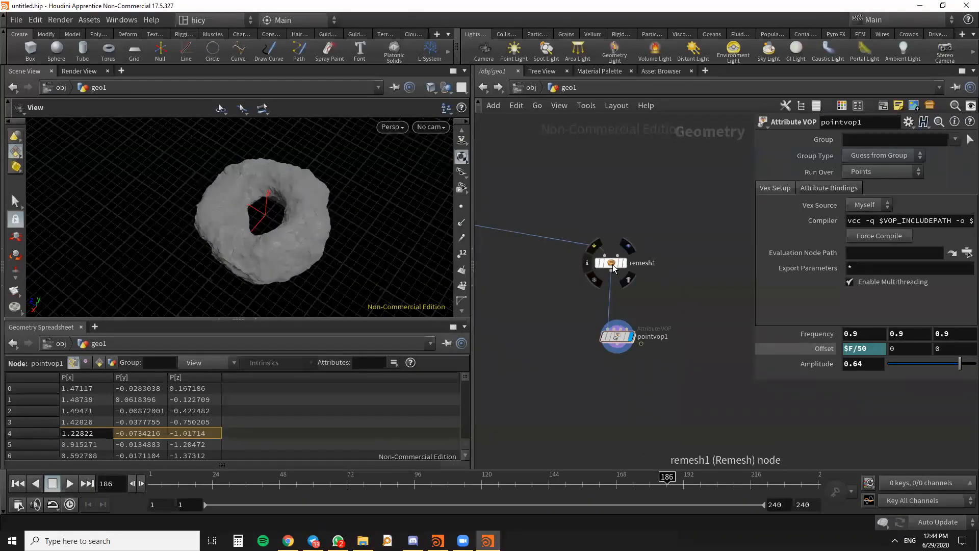
pyautogui.doubleClick(618, 335)
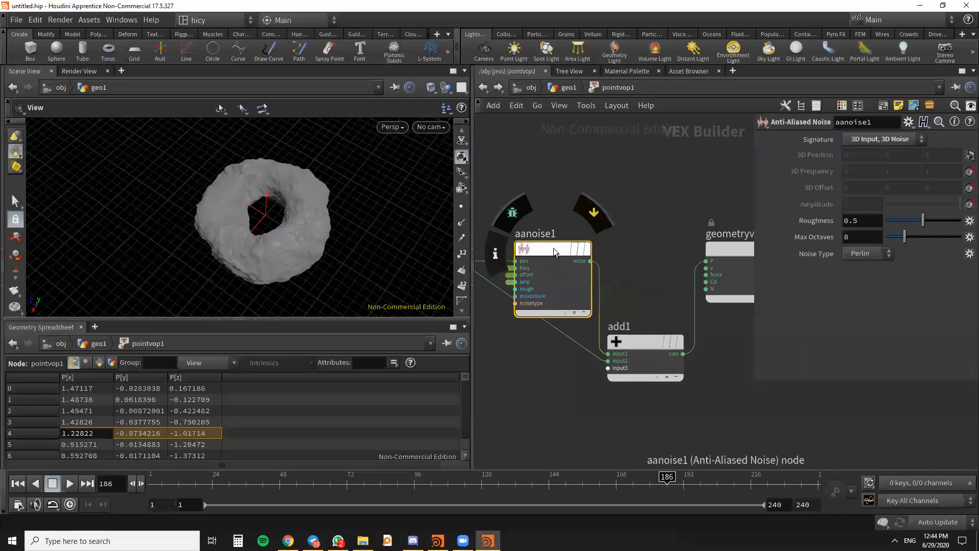
pyautogui.moveTo(558, 249); pyautogui.dragTo(567, 217)
pyautogui.scroll(-3, 669, 264)
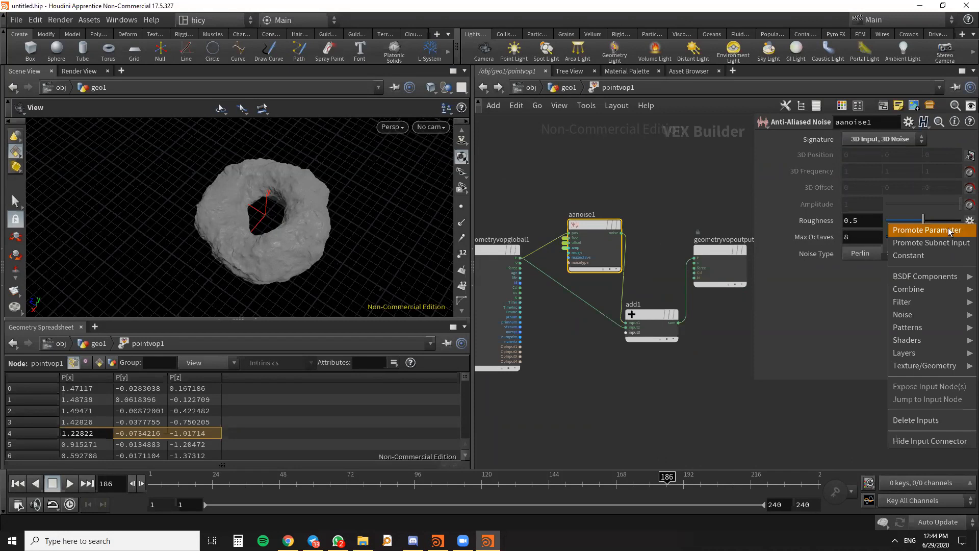
pyautogui.click(967, 219)
pyautogui.click(967, 221)
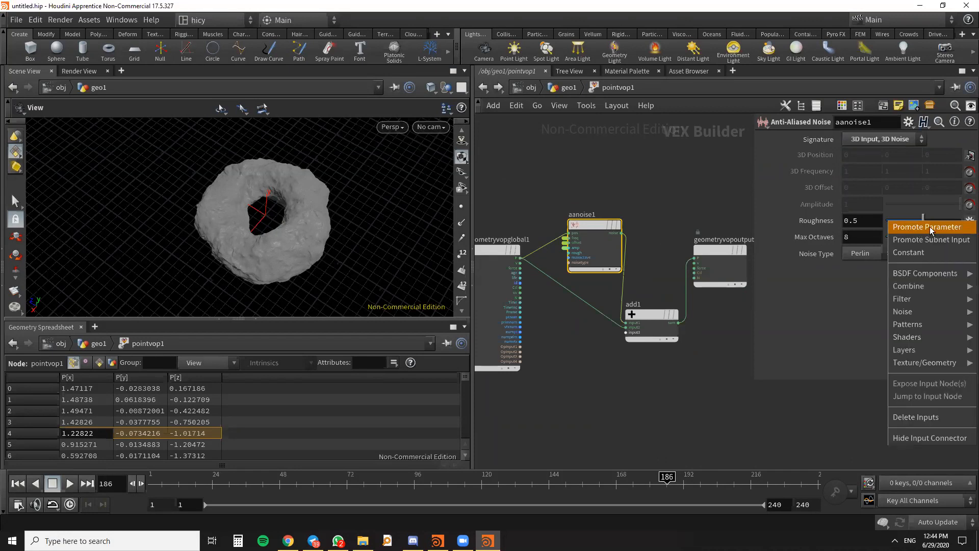
pyautogui.click(698, 197)
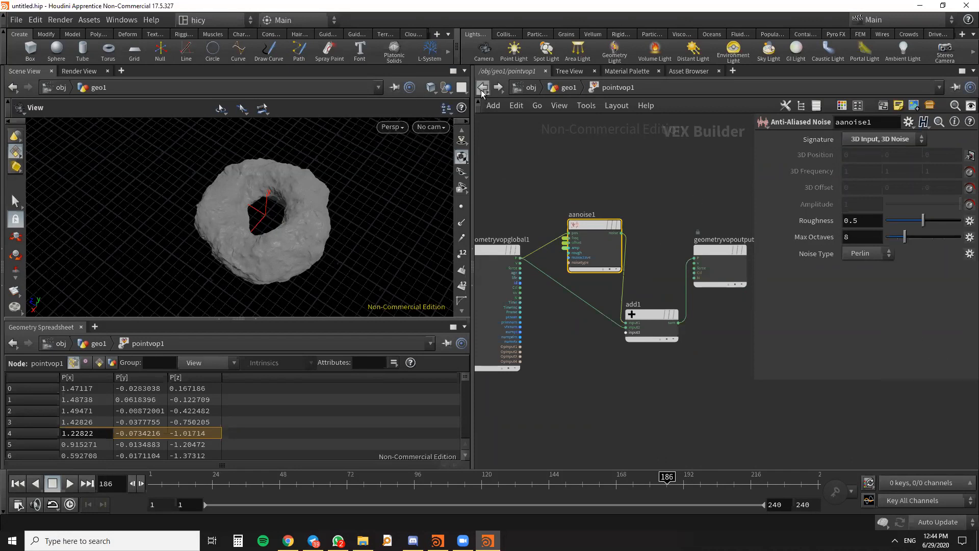
# - Return to the geo1 network and shift pointvop1 slightly left of remesh1
pyautogui.click(483, 88)
pyautogui.scroll(-2, 673, 299)
pyautogui.scroll(4, 634, 333)
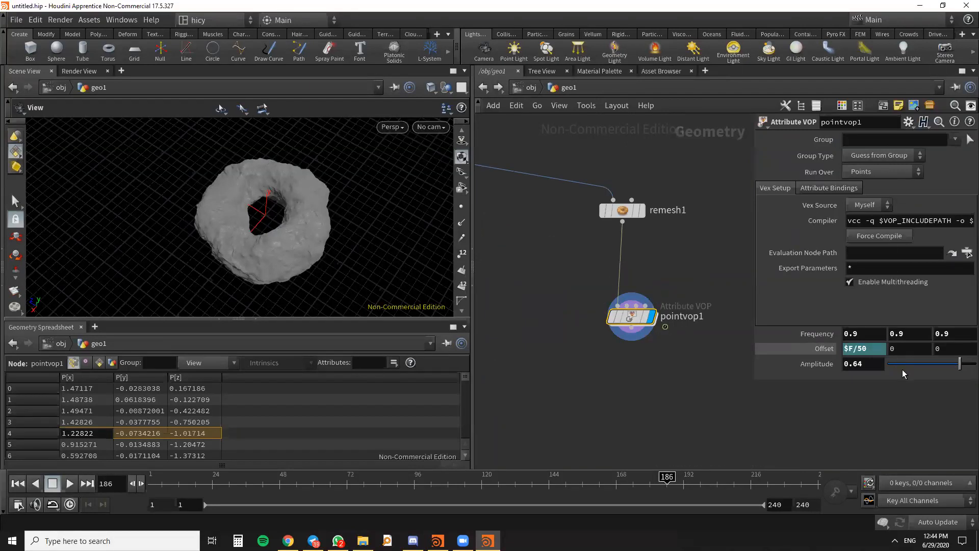
pyautogui.scroll(-3, 262, 235)
pyautogui.scroll(5, 263, 235)
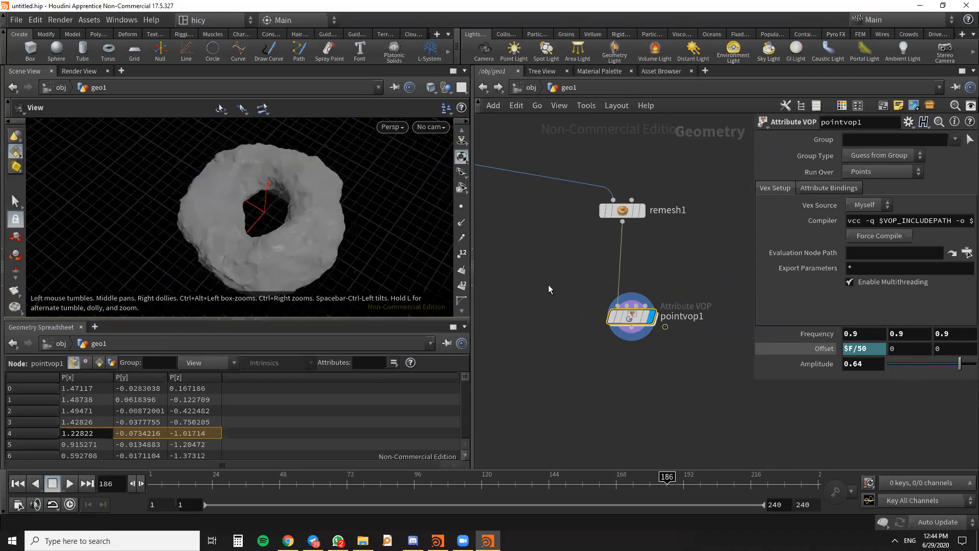
pyautogui.scroll(-3, 586, 338)
pyautogui.scroll(2, 639, 320)
pyautogui.moveTo(601, 283); pyautogui.dragTo(582, 278)
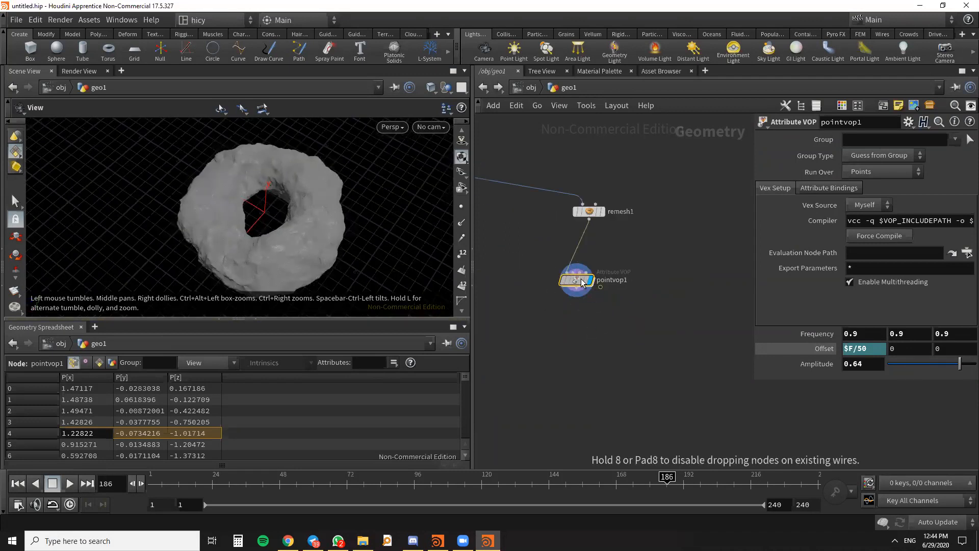
pyautogui.hotkey('alt', 'Tab')
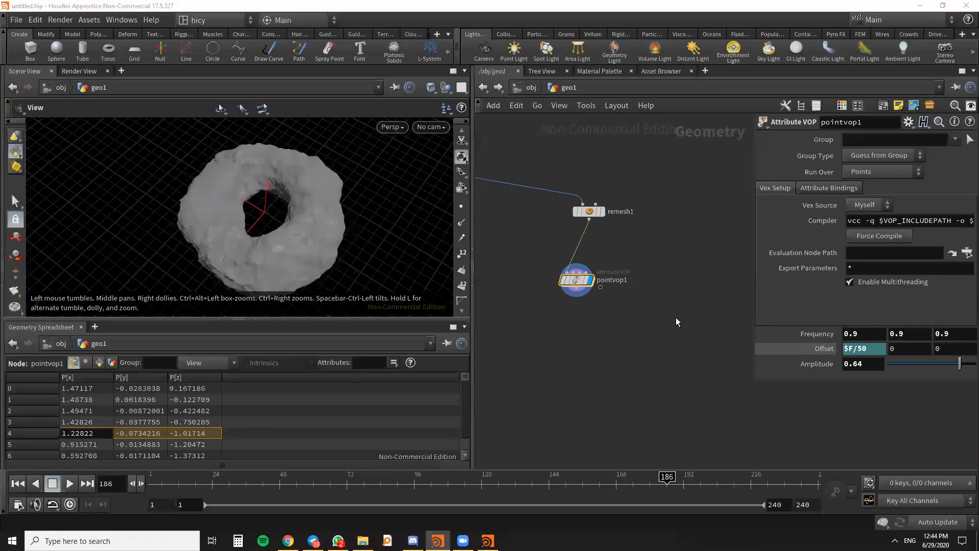
pyautogui.moveTo(231, 219); pyautogui.dragTo(271, 175)
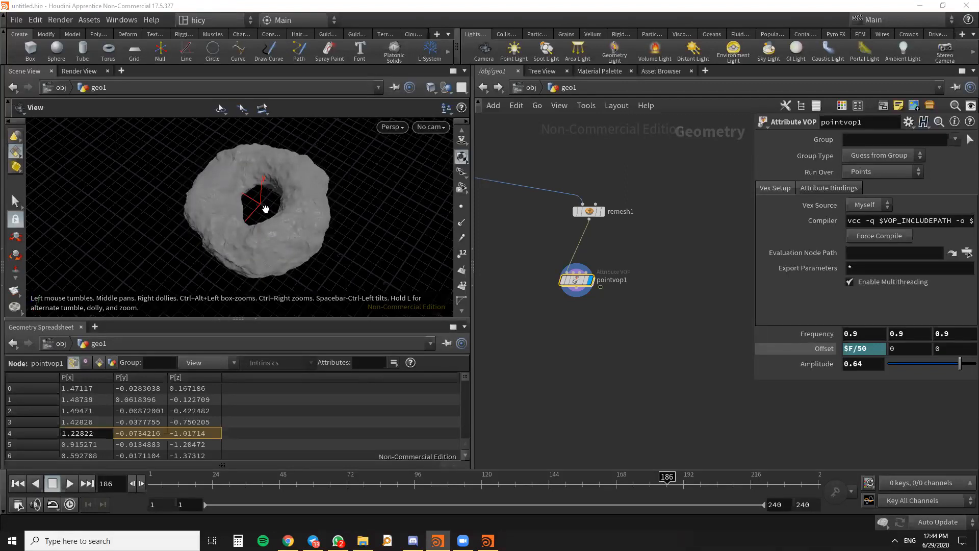
pyautogui.moveTo(280, 212); pyautogui.dragTo(342, 283)
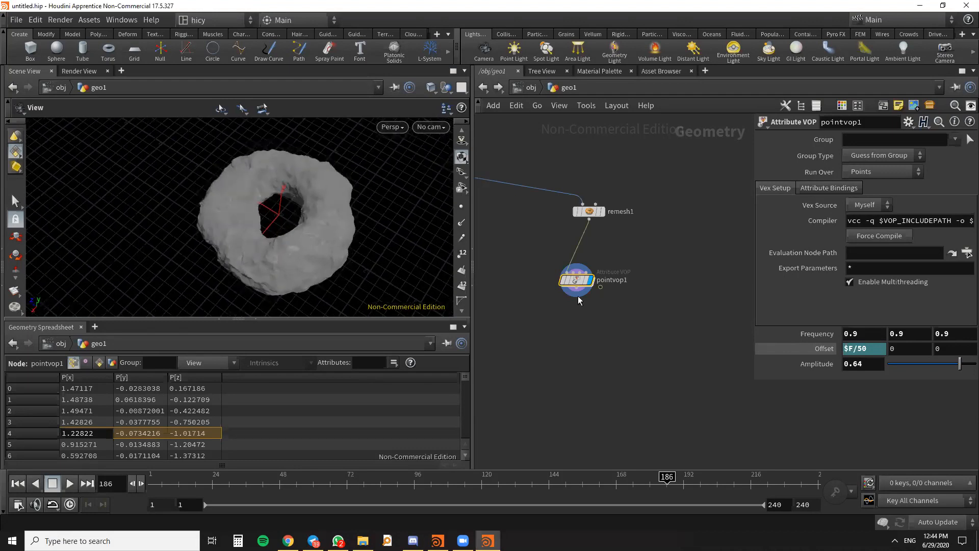
# - Move pointvop1 farther left and place remesh1 higher and to its right, roughly level with torus1
pyautogui.moveTo(578, 299); pyautogui.dragTo(547, 294)
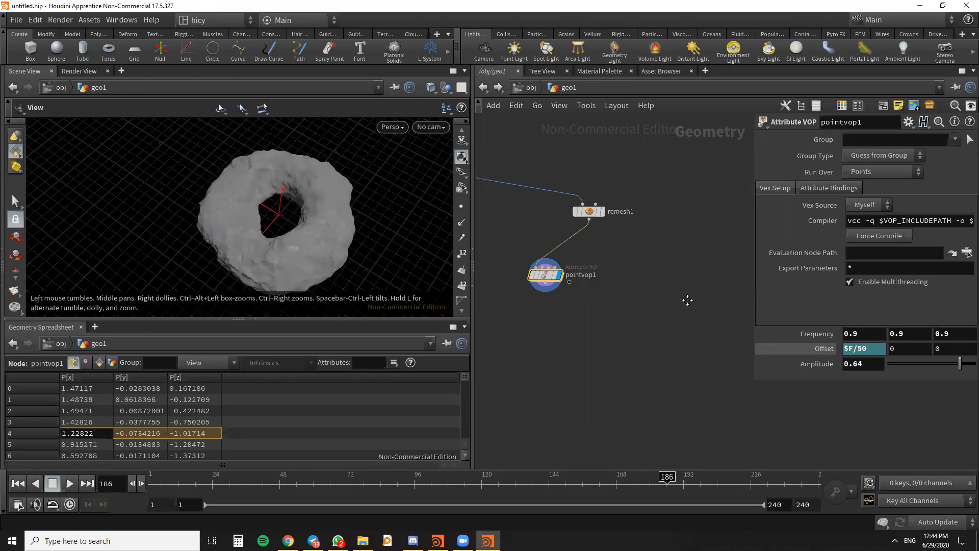
pyautogui.moveTo(687, 300); pyautogui.dragTo(671, 362, button='middle')
pyautogui.moveTo(573, 273); pyautogui.dragTo(599, 234)
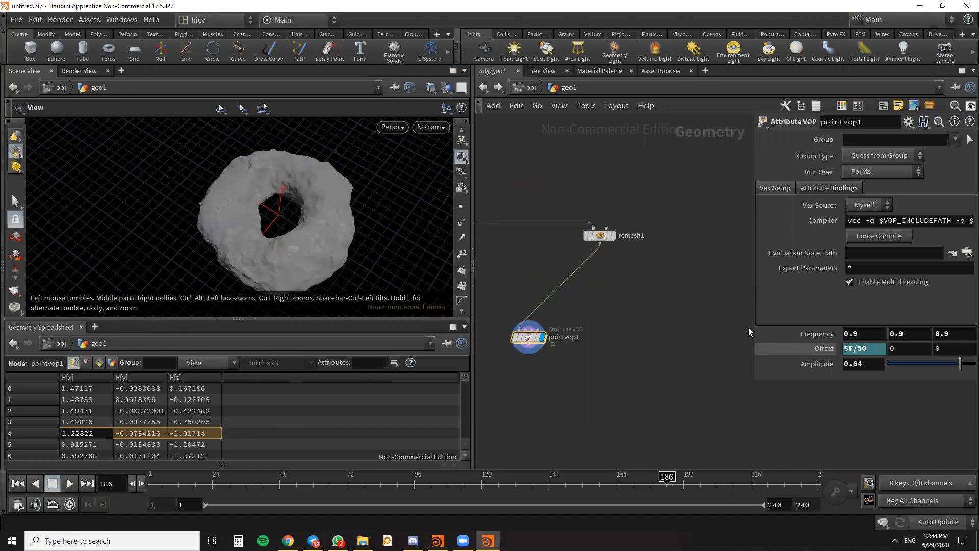
pyautogui.scroll(-4, 748, 332)
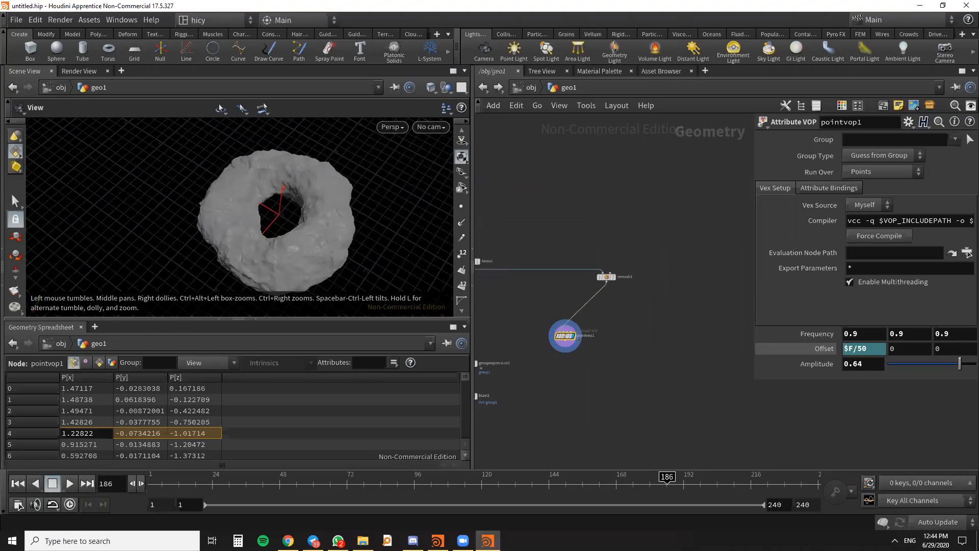
pyautogui.moveTo(655, 316); pyautogui.dragTo(691, 321, button='middle')
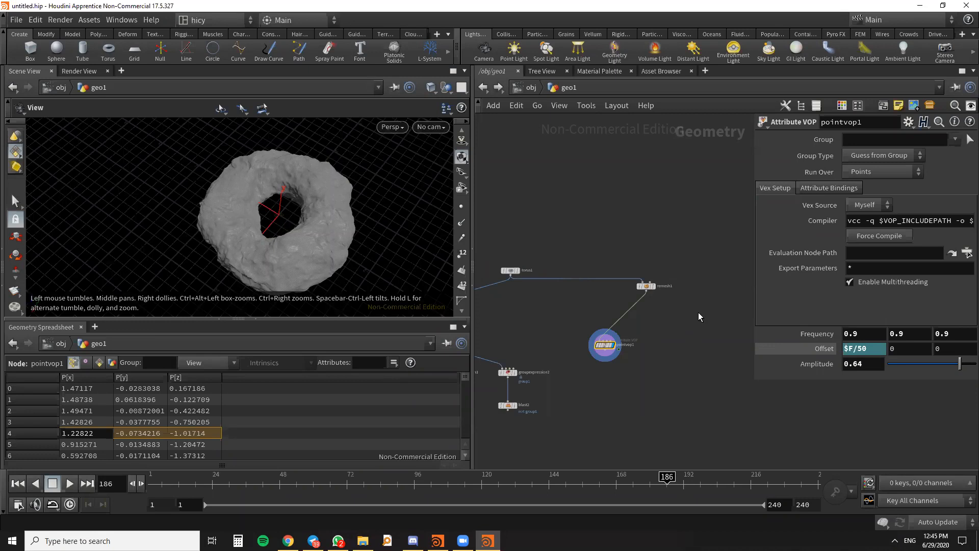
# - Create an Add node in the empty space to the right of remesh1 and pointvop1
pyautogui.press('Tab')
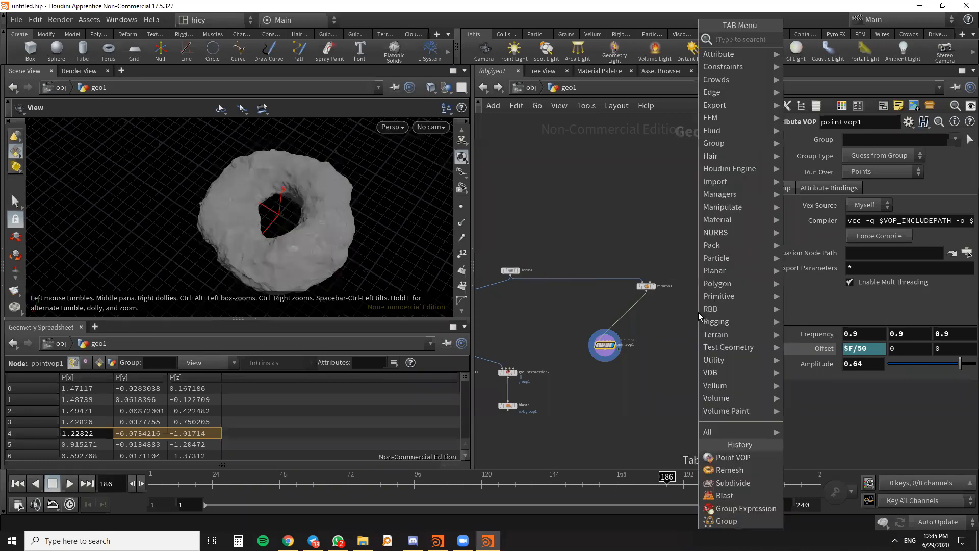
pyautogui.write('add')
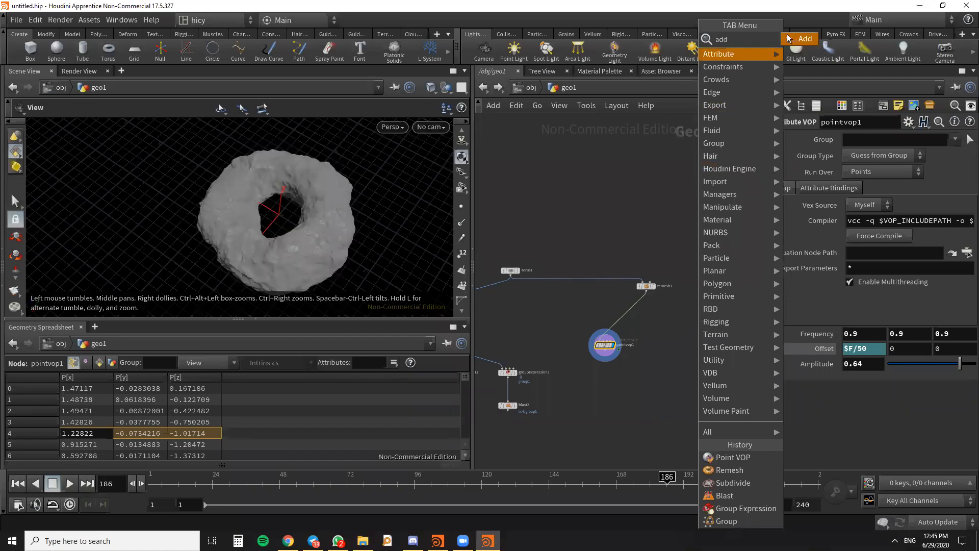
pyautogui.press('Return')
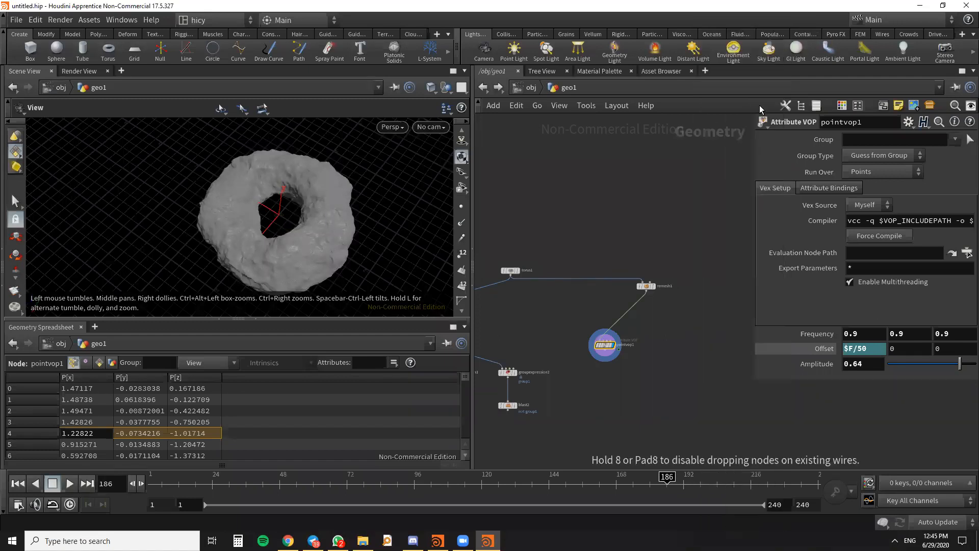
pyautogui.click(693, 311)
pyautogui.moveTo(418, 212); pyautogui.dragTo(362, 256)
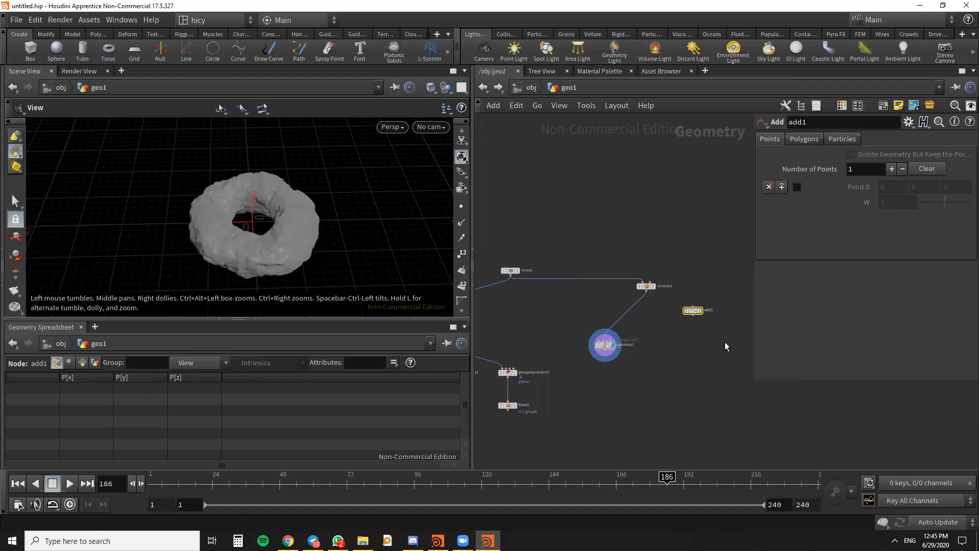
# - Move remesh1 directly above pointvop1 and leave remesh1 selected
pyautogui.scroll(3, 700, 316)
pyautogui.scroll(-10, 699, 317)
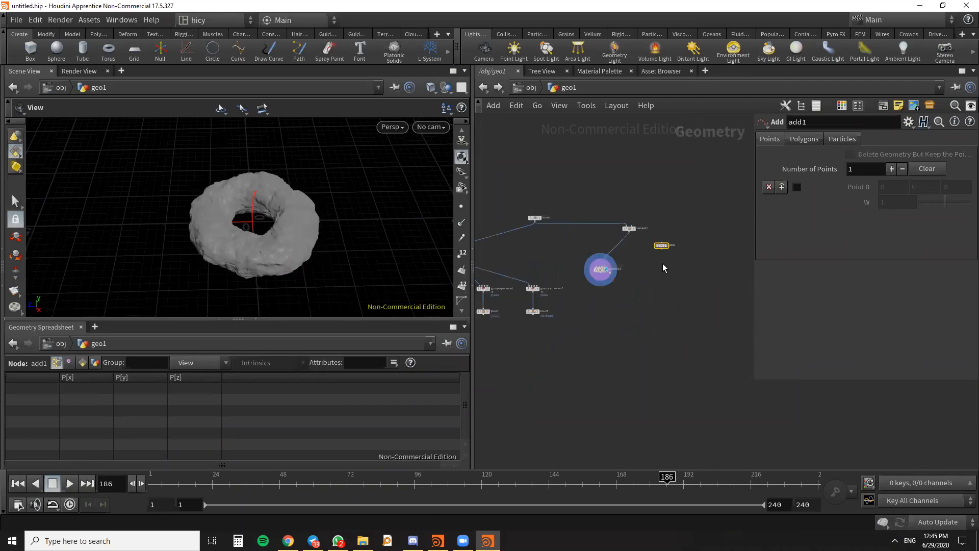
pyautogui.scroll(3, 642, 258)
pyautogui.click(657, 234)
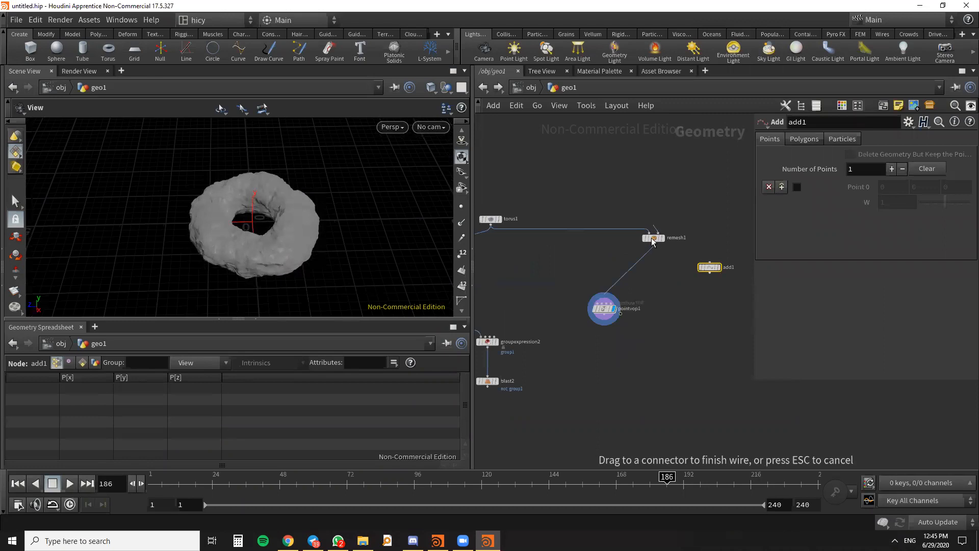
pyautogui.press('Escape')
pyautogui.moveTo(654, 238); pyautogui.dragTo(599, 235)
pyautogui.click(599, 235)
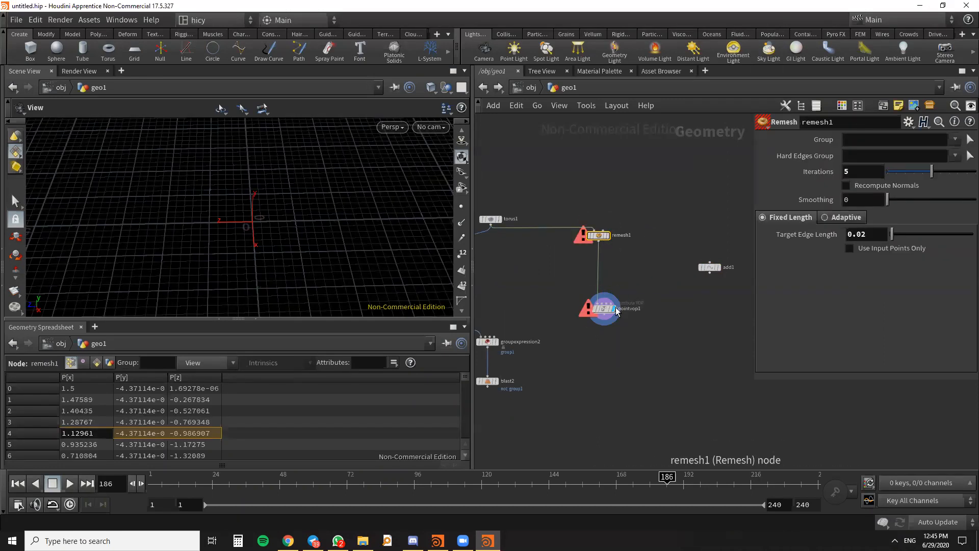
pyautogui.click(607, 315)
pyautogui.click(598, 237)
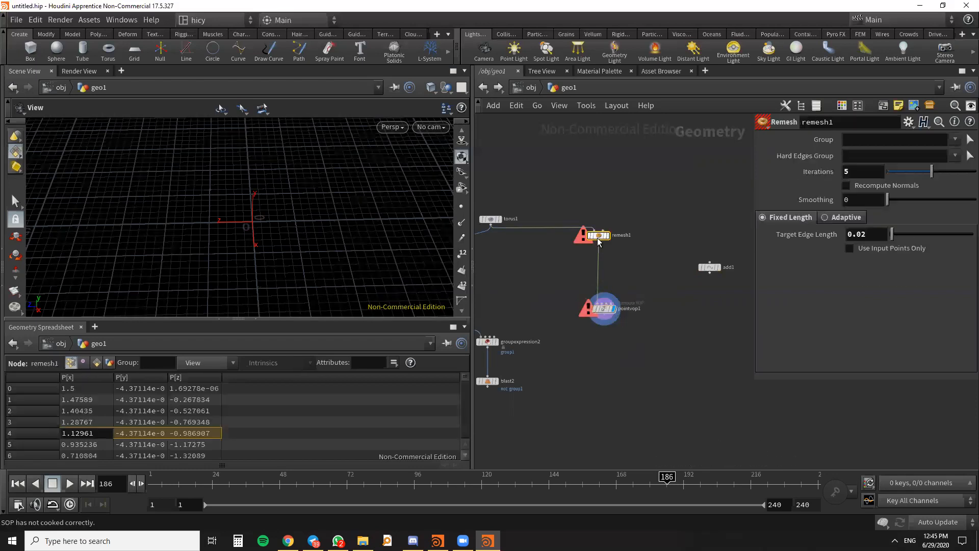
# - Display the torus1 result in the viewport, followed by the pointvop1 result
pyautogui.scroll(-3, 596, 250)
pyautogui.scroll(3, 544, 249)
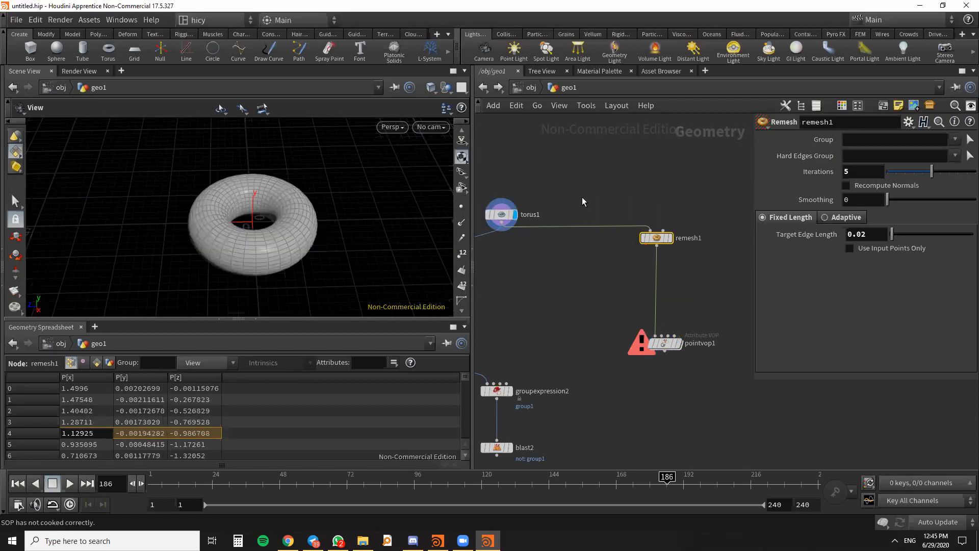
pyautogui.scroll(-3, 582, 197)
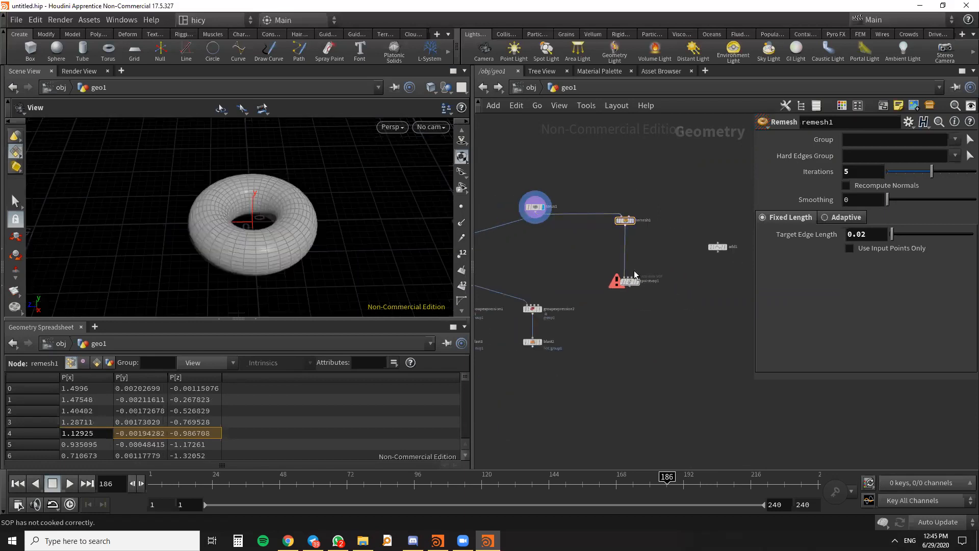
pyautogui.scroll(4, 634, 273)
pyautogui.click(641, 291)
# - Move add1 beside remesh1 and make it the displayed node in the viewport
pyautogui.scroll(-5, 648, 223)
pyautogui.scroll(3, 728, 236)
pyautogui.moveTo(729, 235); pyautogui.dragTo(703, 292, button='middle')
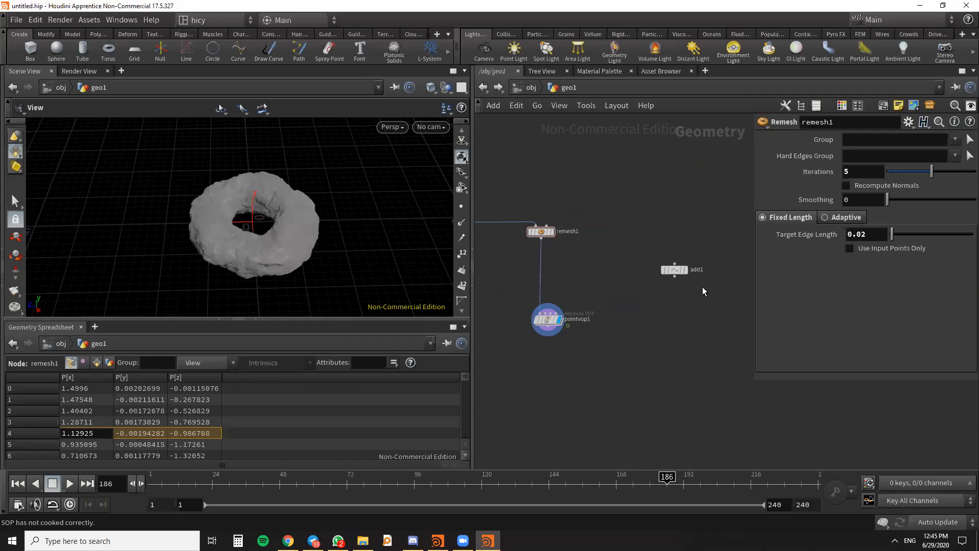
pyautogui.moveTo(678, 270); pyautogui.dragTo(699, 228)
pyautogui.scroll(3, 713, 243)
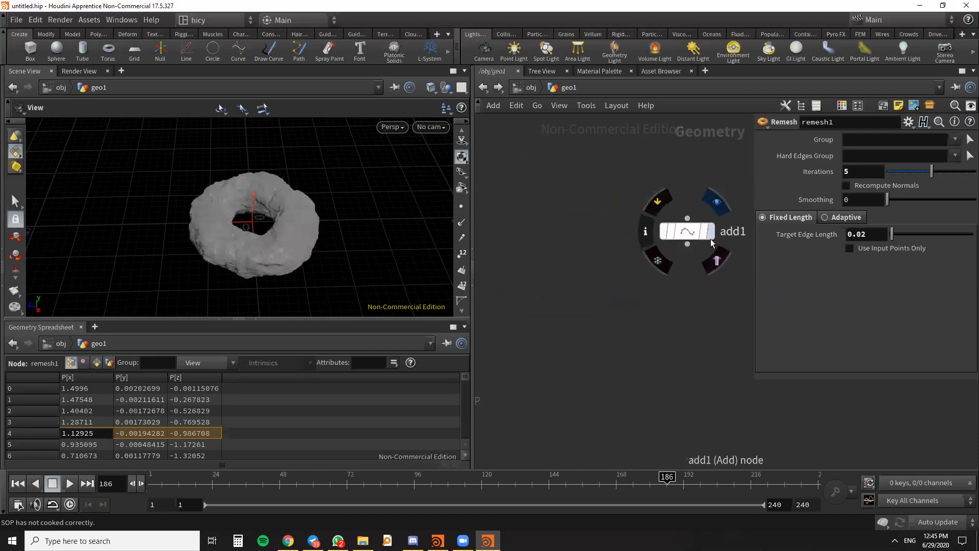
pyautogui.click(713, 243)
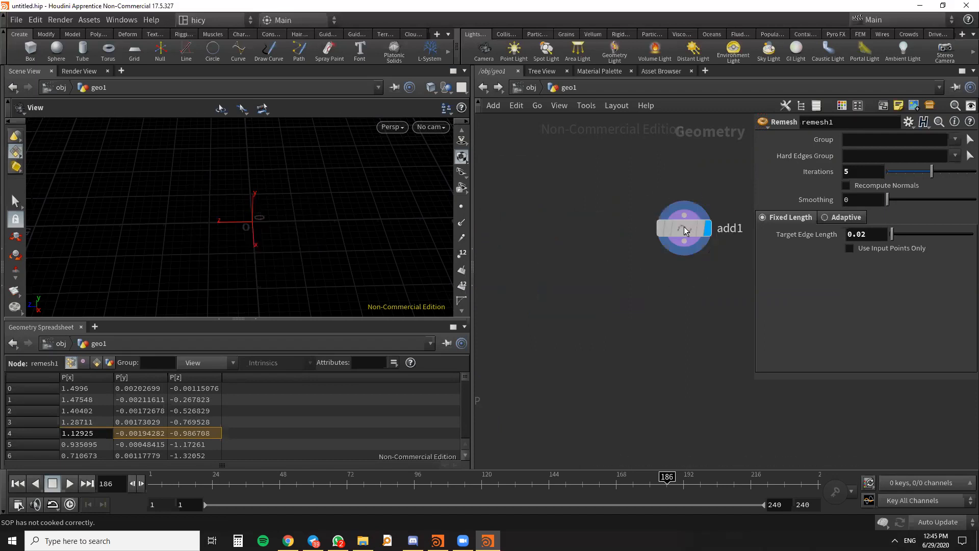
pyautogui.moveTo(685, 230); pyautogui.dragTo(697, 232)
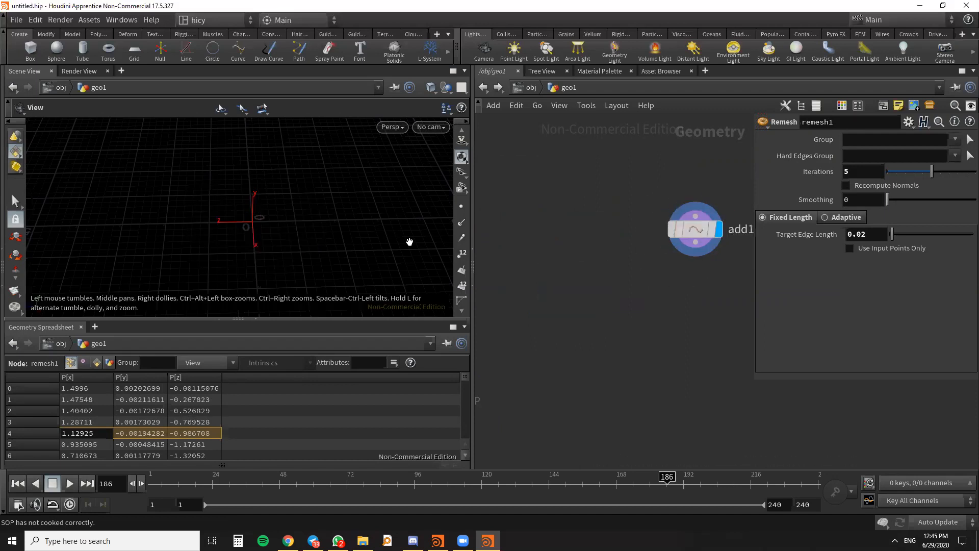
# - Turn on the display of points in the viewport and view the origin from an angle
pyautogui.click(464, 209)
pyautogui.moveTo(323, 243); pyautogui.dragTo(366, 240)
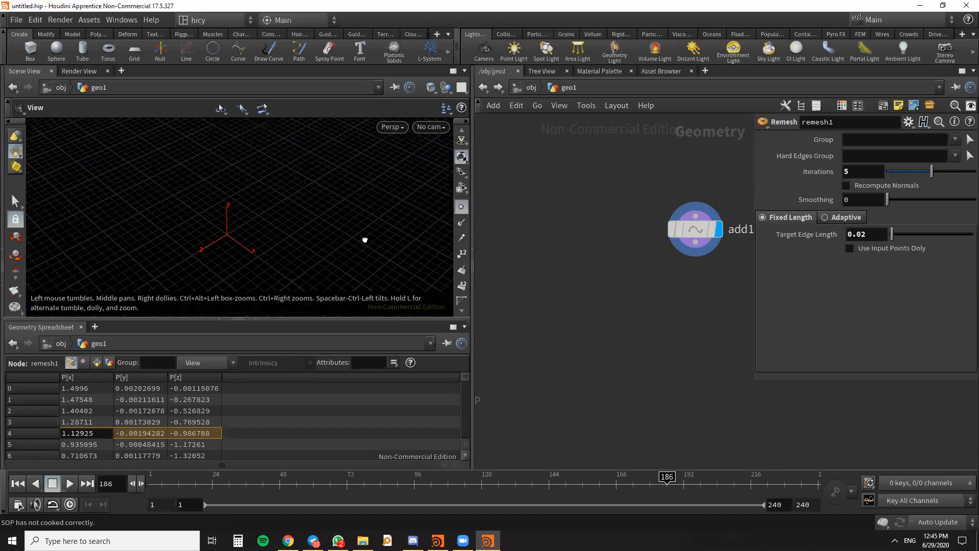
pyautogui.scroll(5, 231, 255)
pyautogui.scroll(-3, 224, 241)
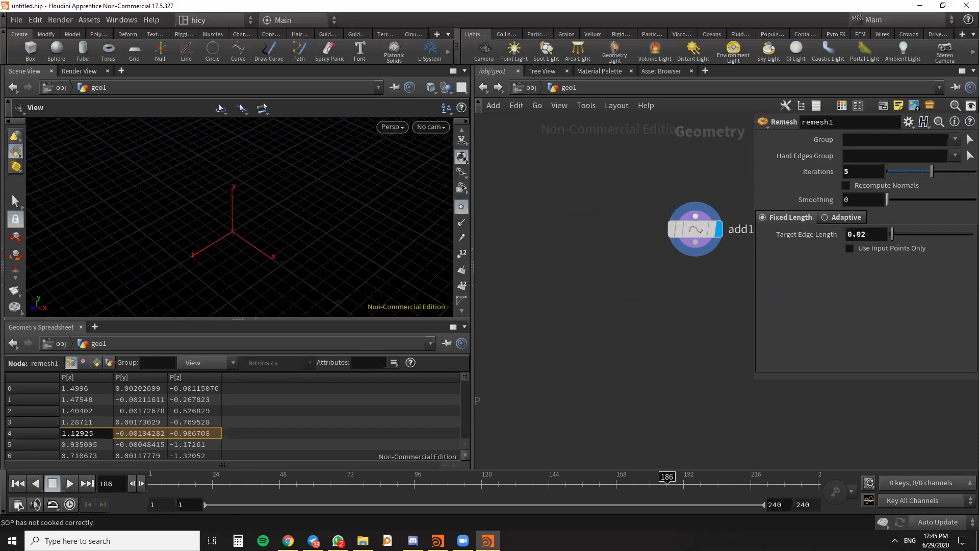
# - Enable Point 0 on the add1 node and set its Y position to 1.2
pyautogui.click(686, 243)
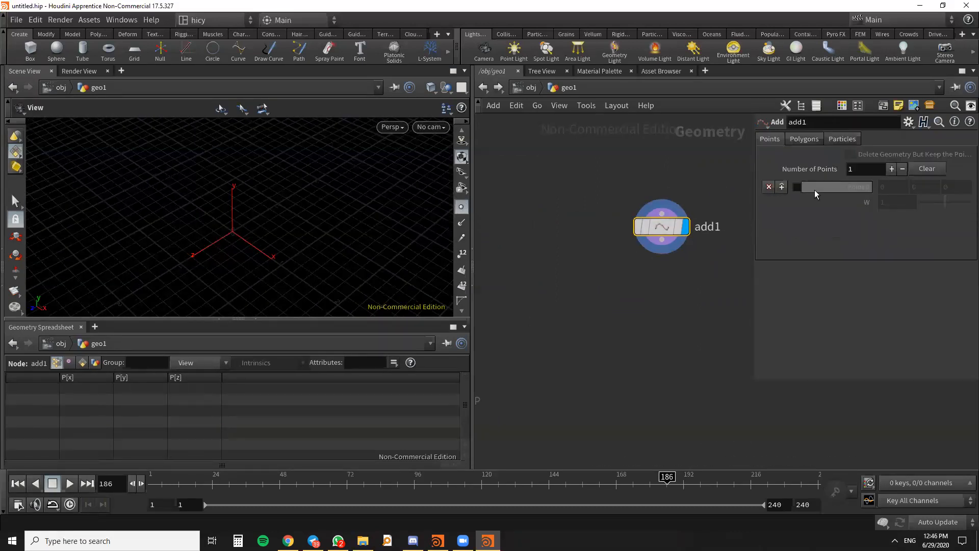
pyautogui.scroll(-2, 678, 270)
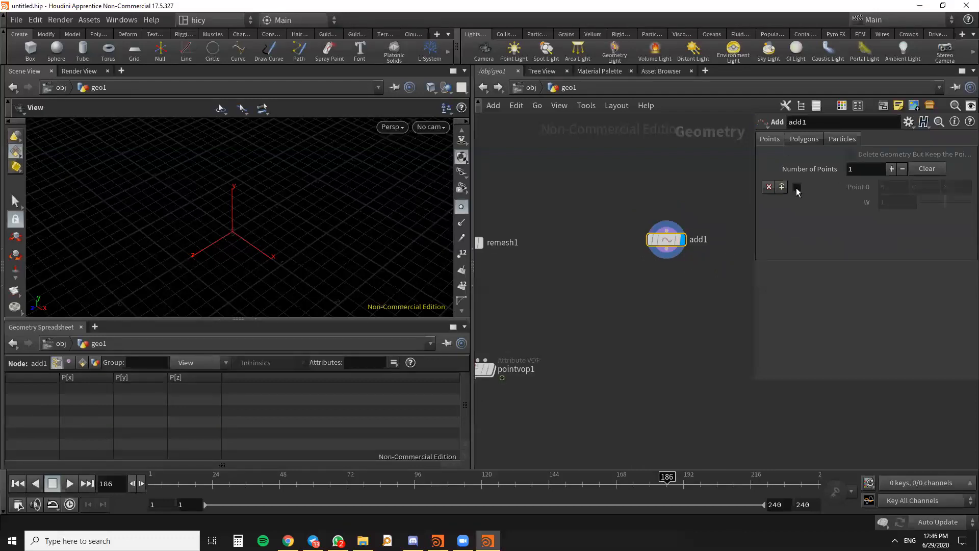
pyautogui.click(797, 189)
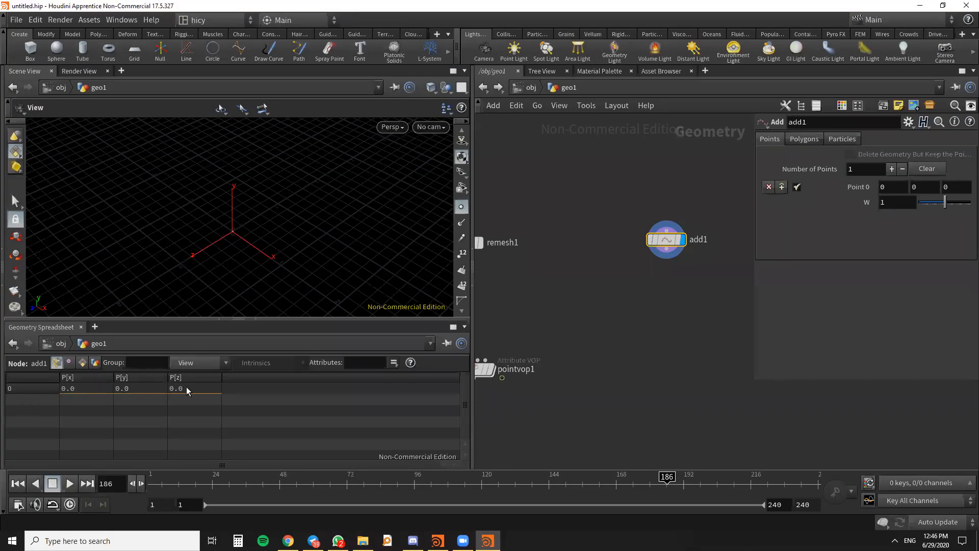
pyautogui.moveTo(266, 247); pyautogui.dragTo(352, 239)
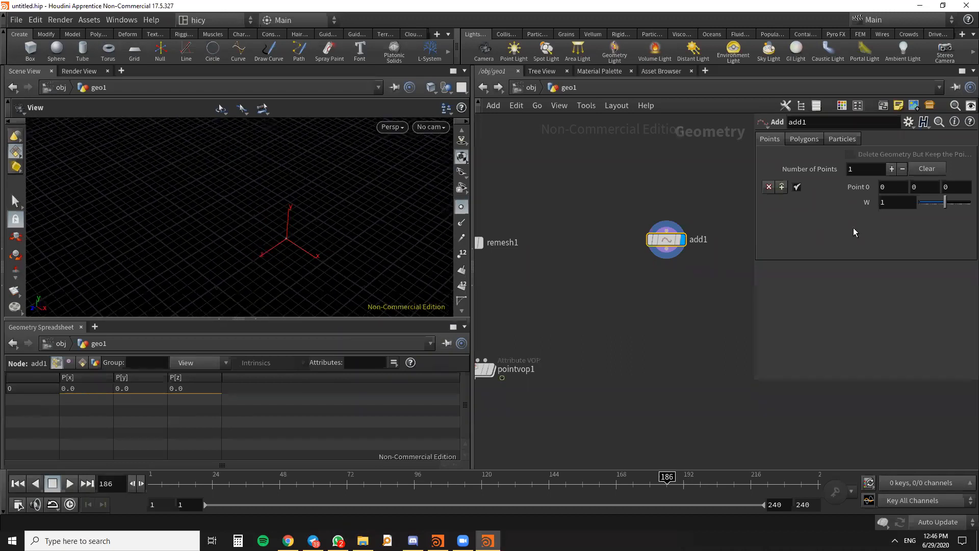
pyautogui.moveTo(929, 187); pyautogui.dragTo(972, 188, button='middle')
# - Template torus1 so its wireframe shows in the viewport together with the point from add1
pyautogui.scroll(-6, 727, 325)
pyautogui.scroll(3, 713, 325)
pyautogui.scroll(3, 641, 237)
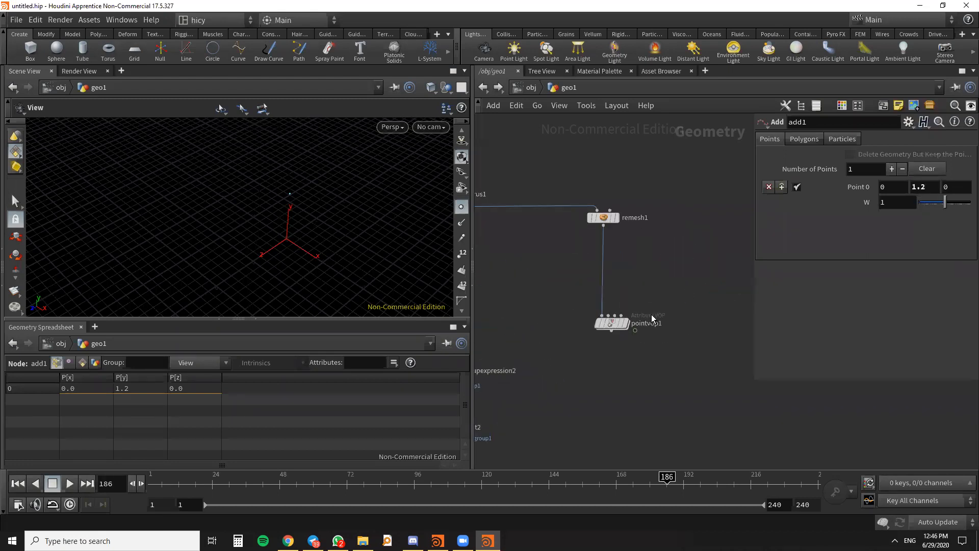
pyautogui.scroll(-5, 663, 287)
pyautogui.scroll(5, 544, 290)
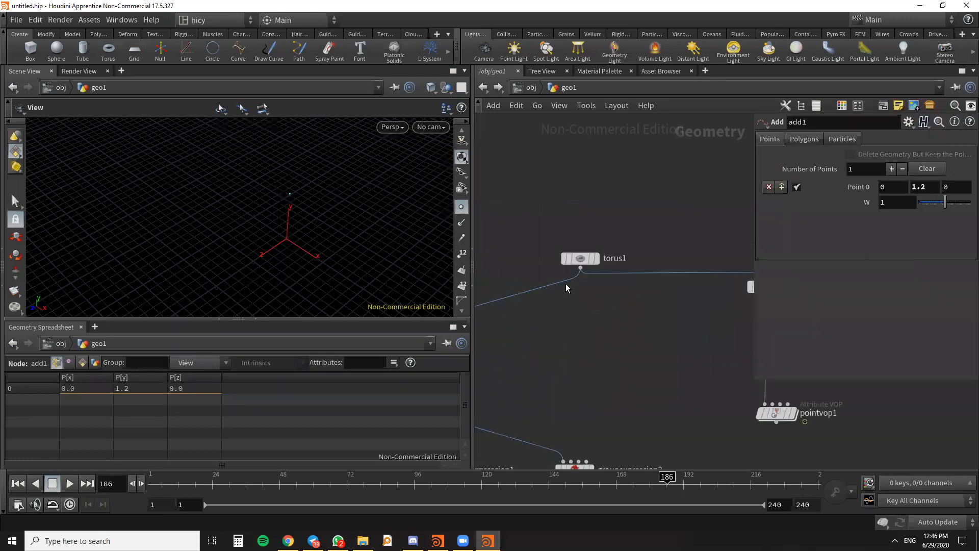
pyautogui.scroll(3, 587, 258)
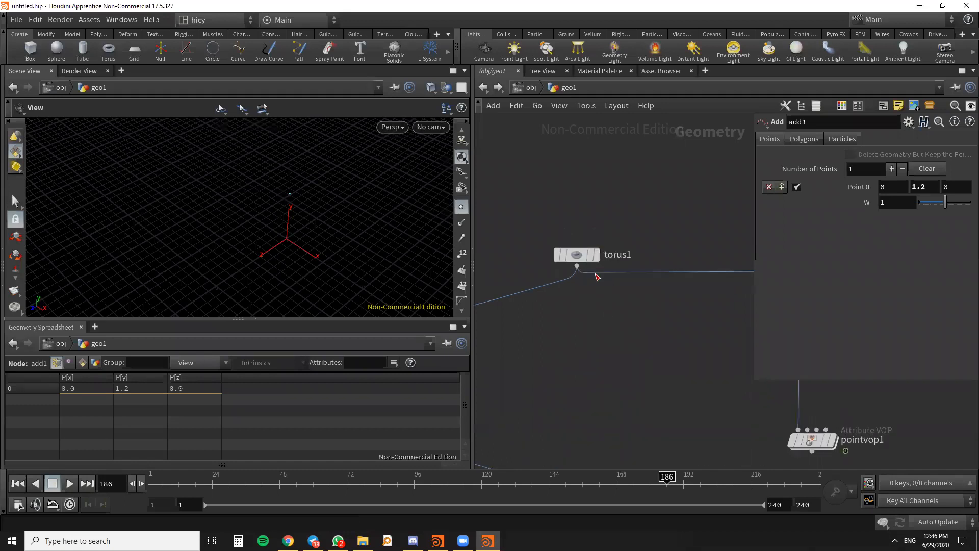
pyautogui.moveTo(590, 253)
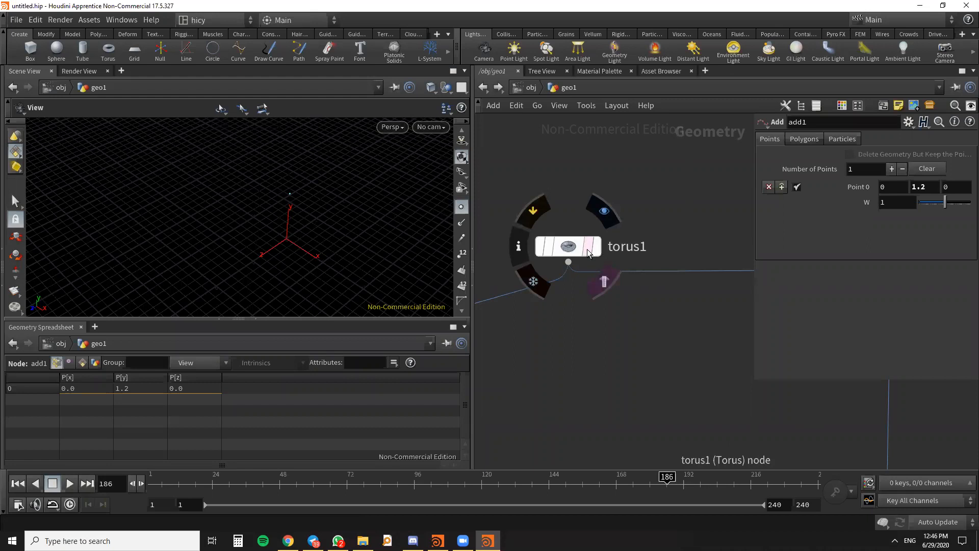
pyautogui.click(589, 253)
pyautogui.moveTo(255, 220); pyautogui.dragTo(282, 201)
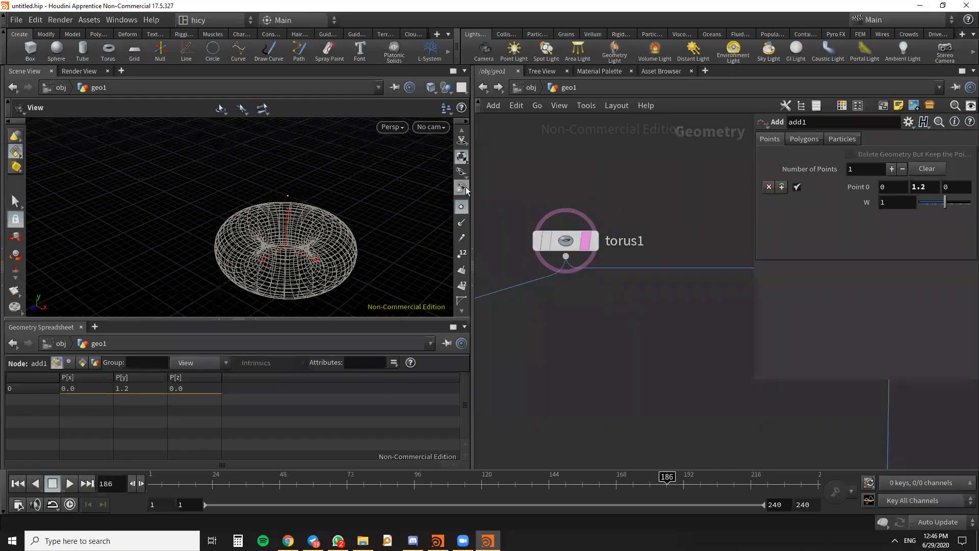
# - Move add1 slightly higher in the network and a little closer to remesh1
pyautogui.scroll(-3, 553, 228)
pyautogui.scroll(-3, 575, 265)
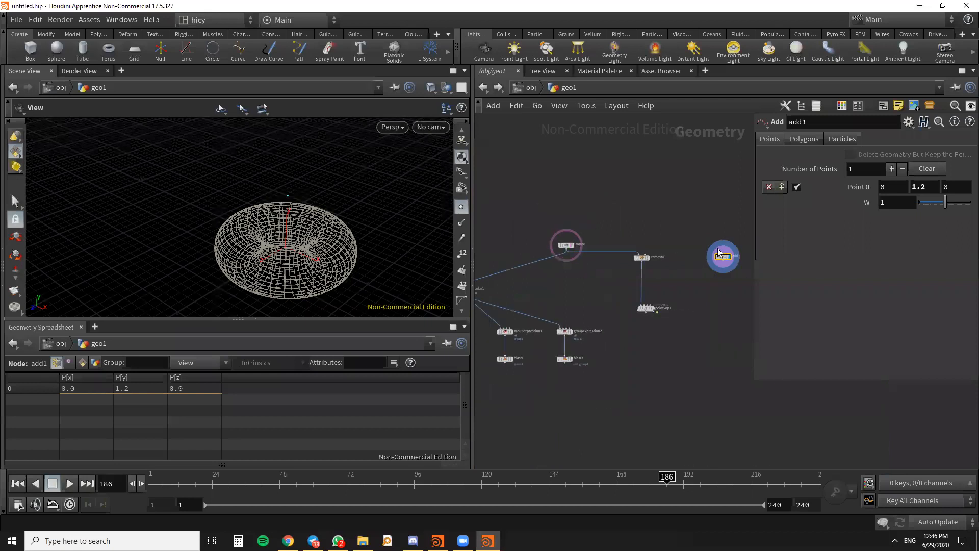
pyautogui.scroll(4, 708, 248)
pyautogui.moveTo(743, 268); pyautogui.dragTo(711, 206)
pyautogui.scroll(-4, 713, 258)
pyautogui.moveTo(712, 267); pyautogui.dragTo(703, 292, button='middle')
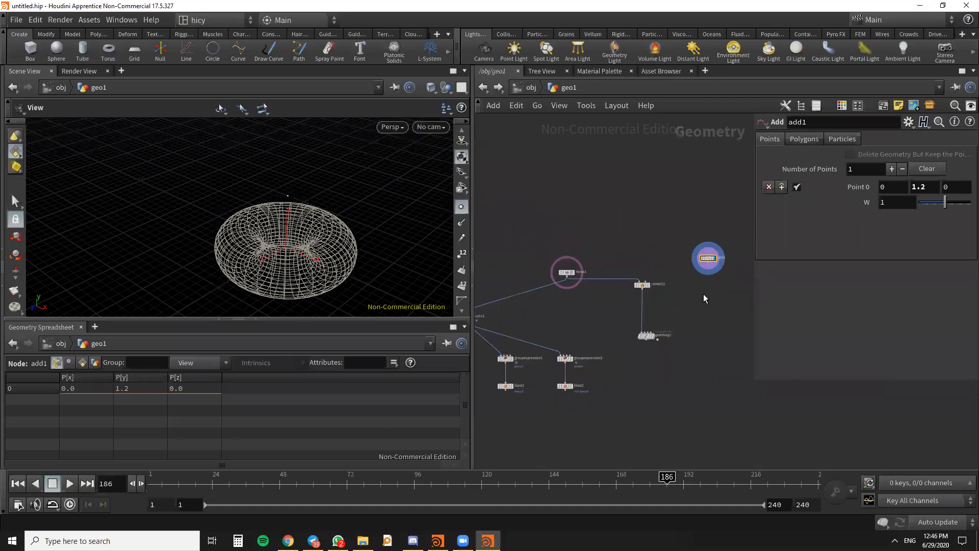
pyautogui.scroll(3, 714, 271)
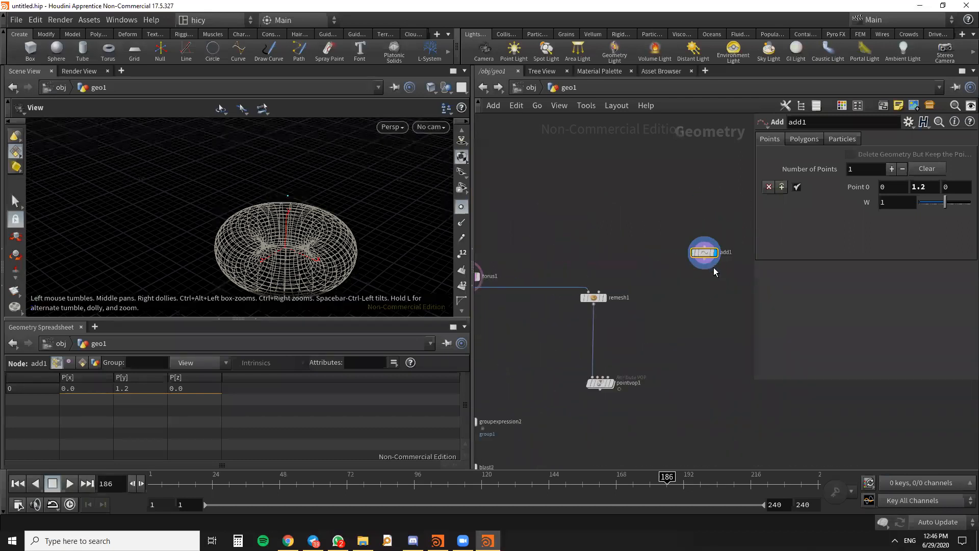
# - Switch the viewport display from add1 to torus1
pyautogui.scroll(-2, 549, 277)
pyautogui.moveTo(492, 282); pyautogui.dragTo(541, 289, button='middle')
pyautogui.scroll(5, 540, 289)
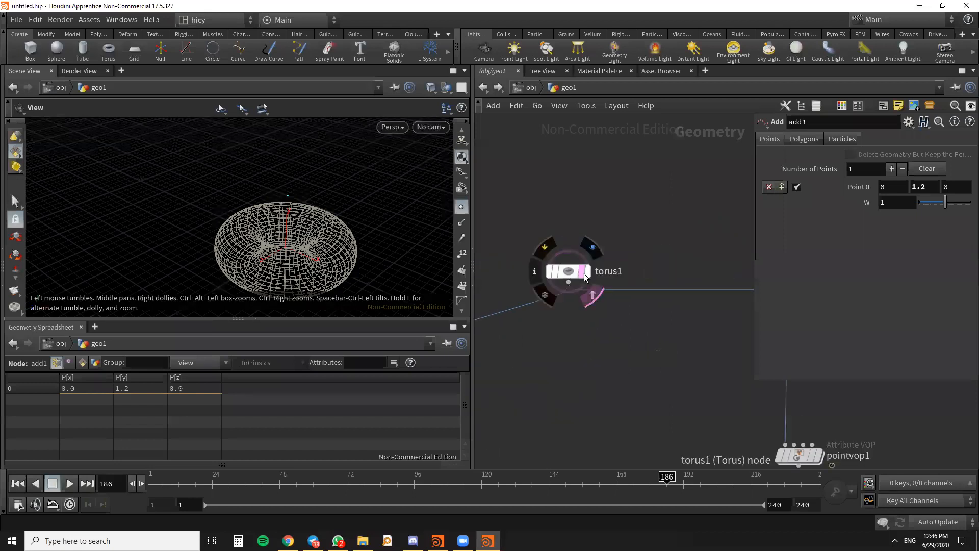
pyautogui.click(587, 272)
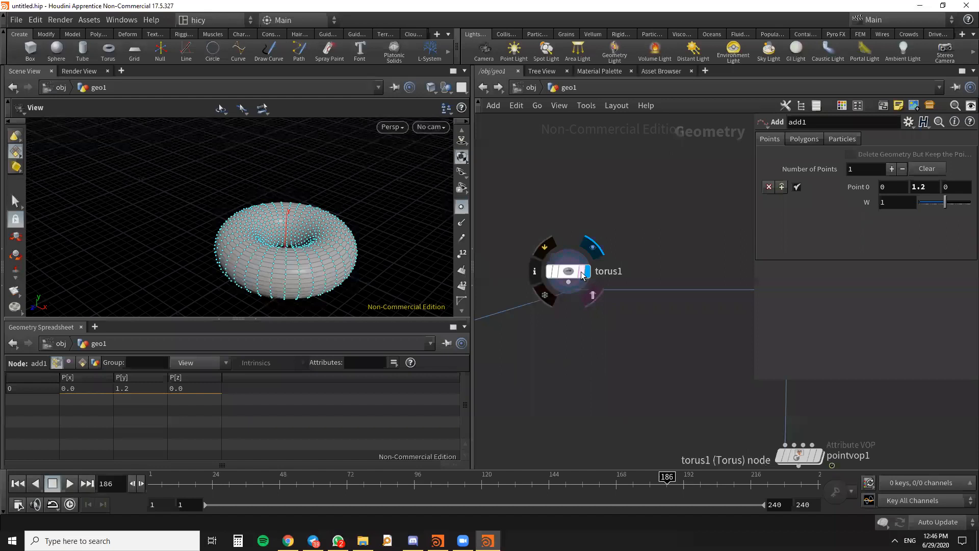
pyautogui.scroll(-3, 583, 276)
pyautogui.scroll(3, 711, 245)
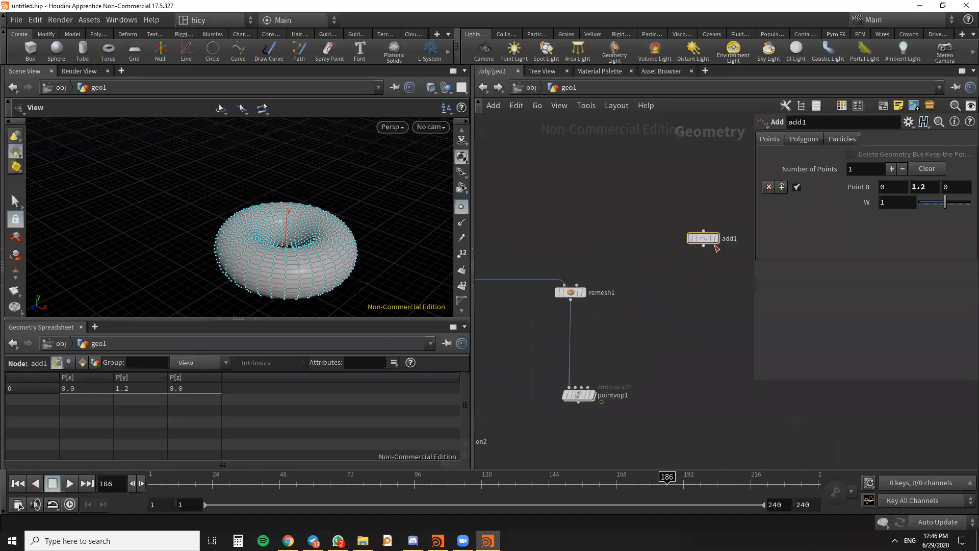
# - Return the display to add1 over the templated torus and shift the node slightly up and to the right
pyautogui.click(717, 238)
pyautogui.moveTo(706, 240); pyautogui.dragTo(706, 228)
pyautogui.moveTo(337, 239)
pyautogui.mouseDown()
pyautogui.moveTo(281, 226)
pyautogui.moveTo(344, 255)
pyautogui.mouseUp()
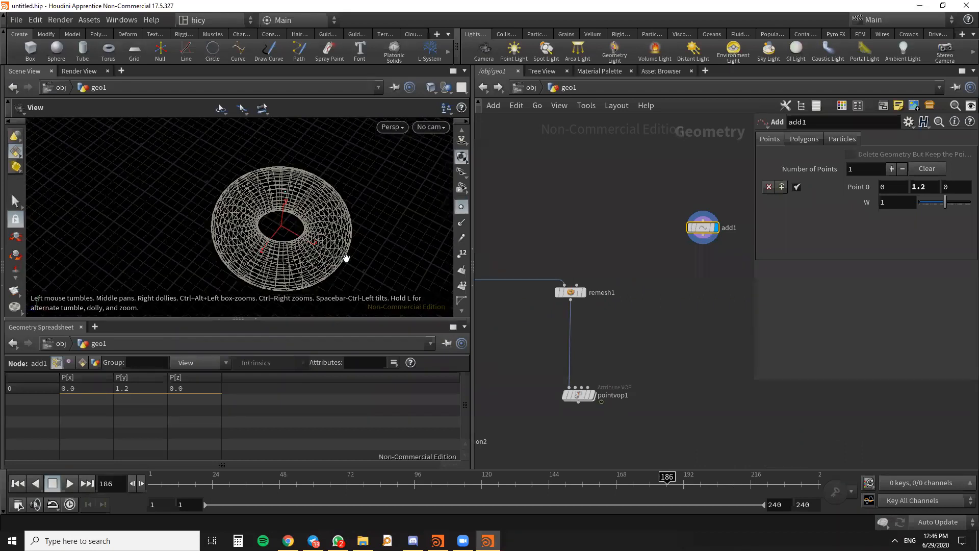
pyautogui.moveTo(290, 197); pyautogui.dragTo(293, 190)
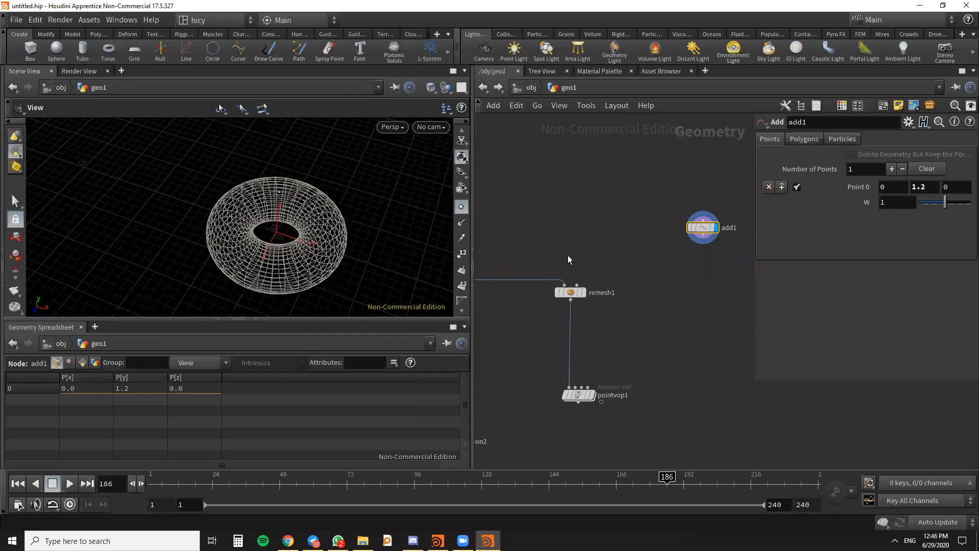
pyautogui.scroll(-2, 647, 301)
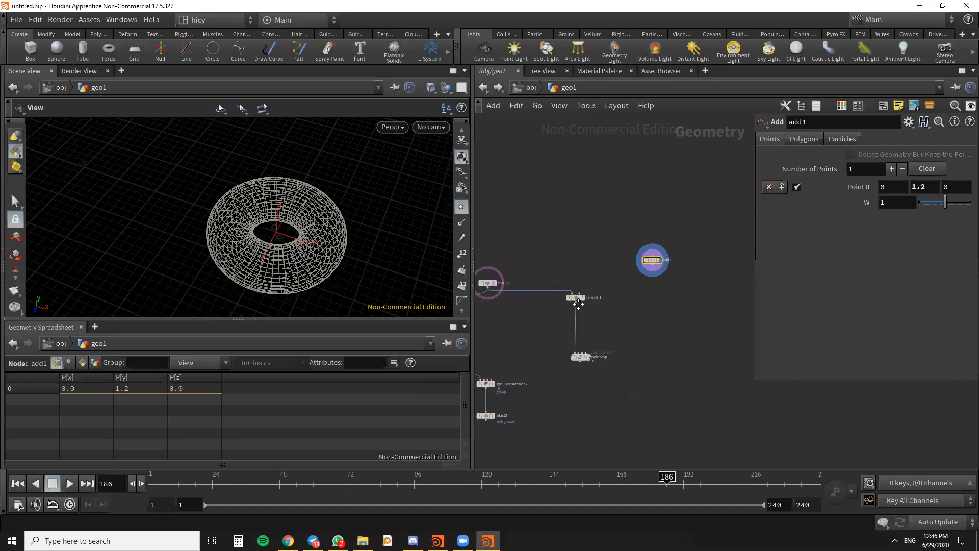
pyautogui.moveTo(603, 267); pyautogui.dragTo(621, 269)
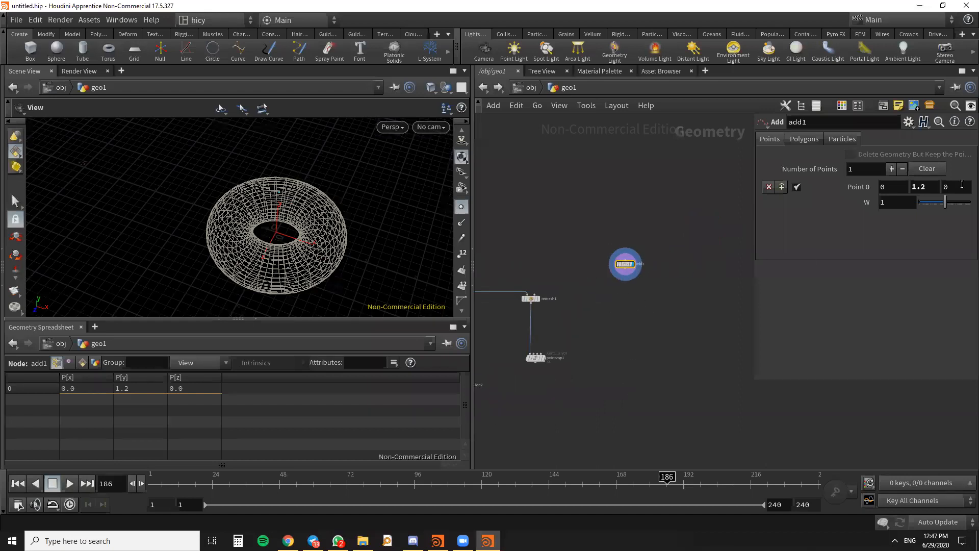
# - Set the X position of Point 0 on add1 to 1.6, checking its place relative to the torus wireframe
pyautogui.moveTo(245, 277); pyautogui.dragTo(275, 218)
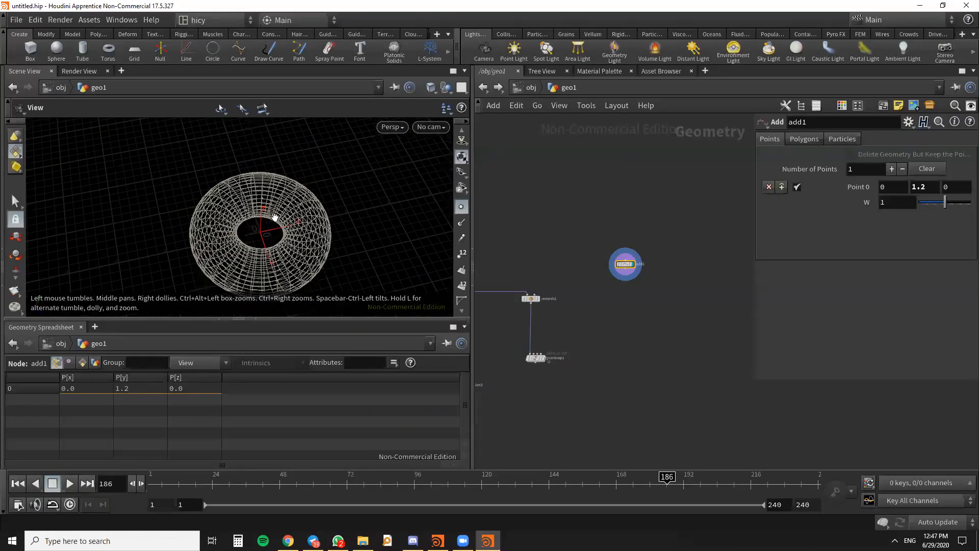
pyautogui.moveTo(895, 191); pyautogui.dragTo(964, 193, button='middle')
pyautogui.moveTo(387, 221); pyautogui.dragTo(293, 301)
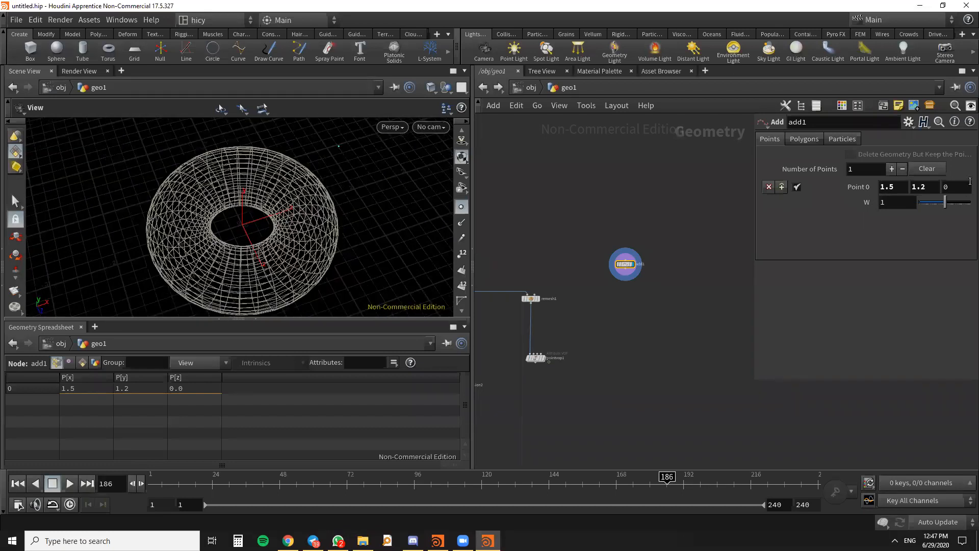
pyautogui.moveTo(887, 187); pyautogui.dragTo(895, 187, button='middle')
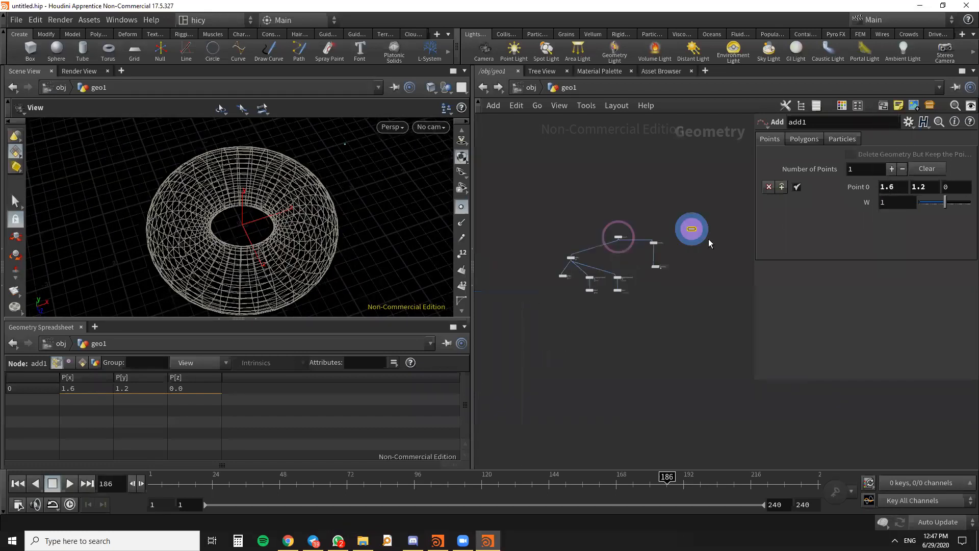
# - Shift add1 a little farther to the right of remesh1 in the network
pyautogui.scroll(-2, 681, 233)
pyautogui.moveTo(681, 233); pyautogui.dragTo(641, 262, button='middle')
pyautogui.scroll(1, 674, 223)
pyautogui.moveTo(661, 239); pyautogui.dragTo(666, 240)
pyautogui.press('`')
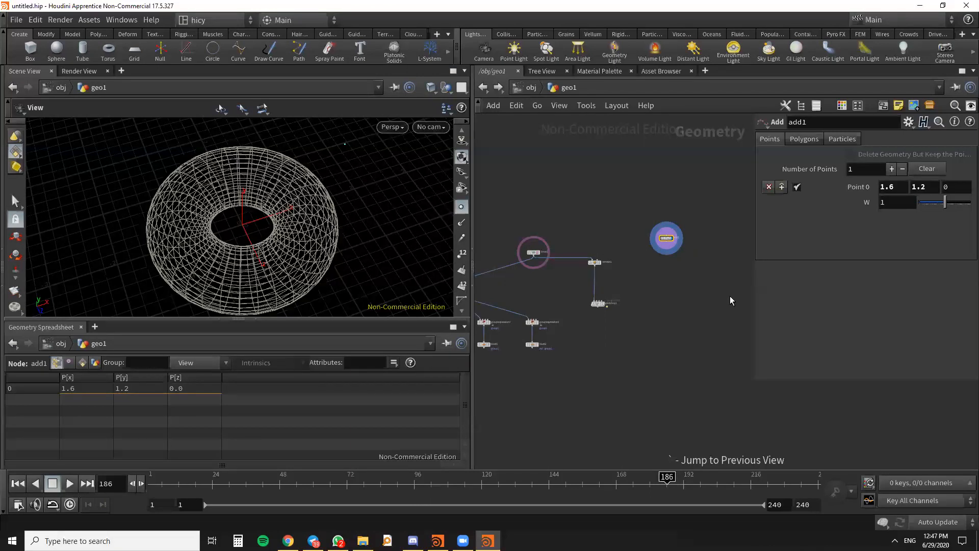
# - Create a Color node directly below add1, connected to its output
pyautogui.press('Tab')
pyautogui.write('col')
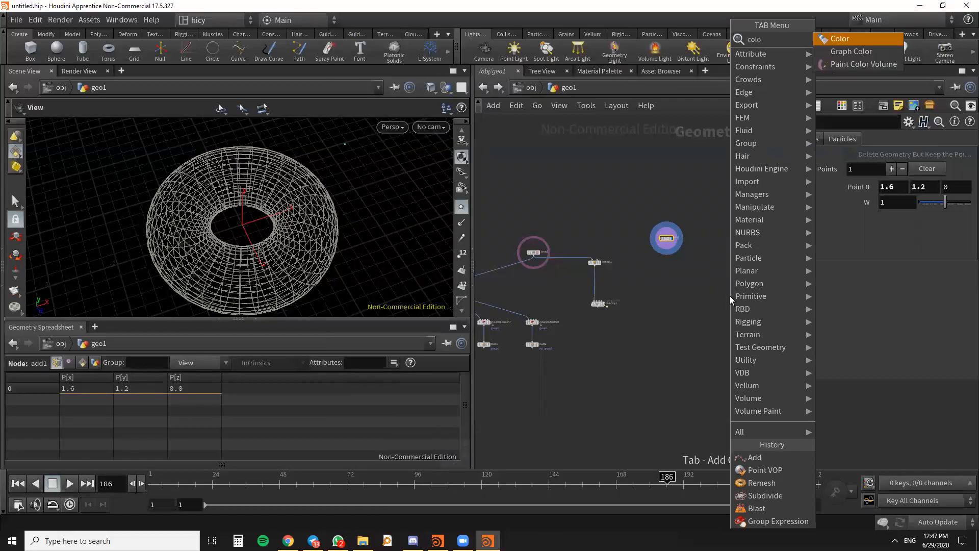
pyautogui.click(851, 40)
pyautogui.scroll(5, 666, 267)
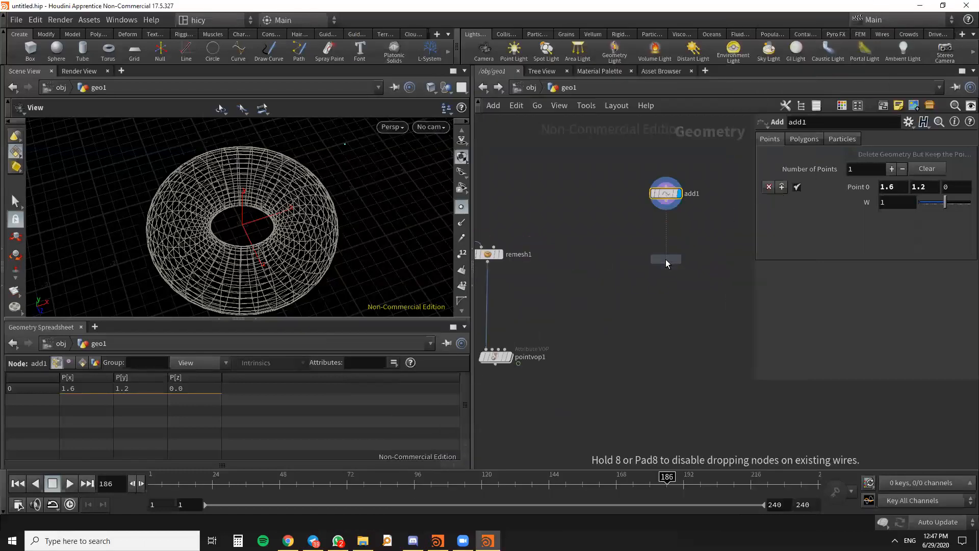
pyautogui.click(667, 263)
pyautogui.moveTo(667, 204); pyautogui.dragTo(667, 257)
# - Set the color of the new Color node to pure red (FF0000)
pyautogui.click(852, 218)
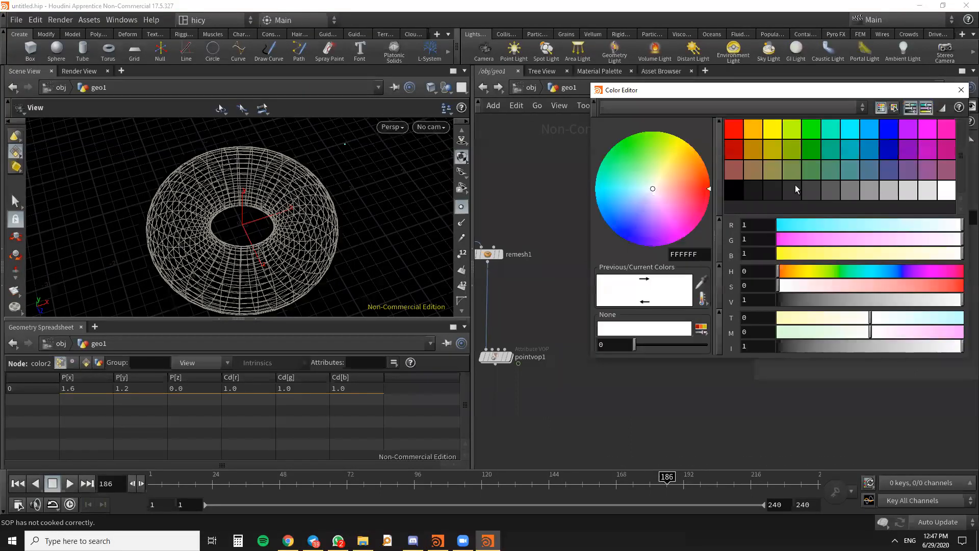
pyautogui.click(730, 133)
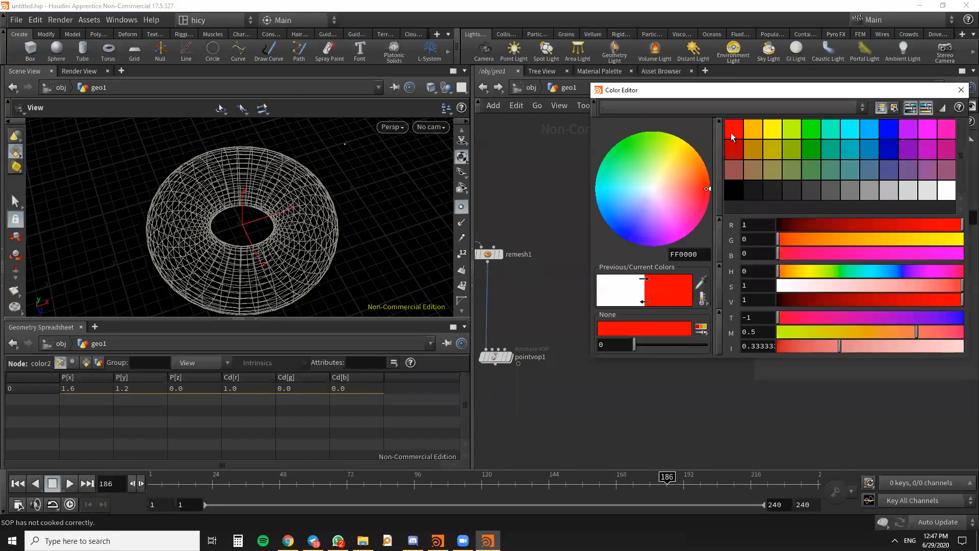
# - Close the color editor and display the color2 node's output in the viewport
pyautogui.click(962, 90)
pyautogui.scroll(3, 674, 286)
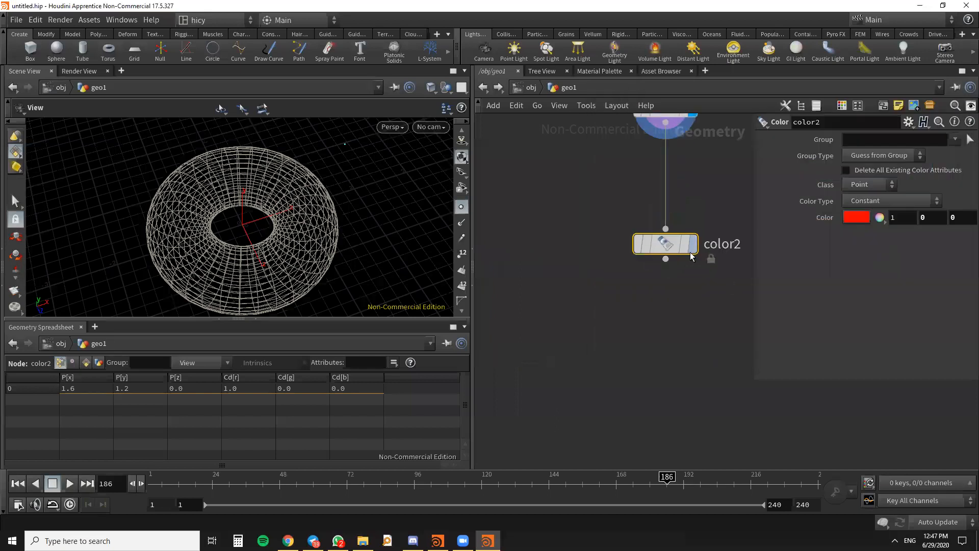
pyautogui.click(693, 244)
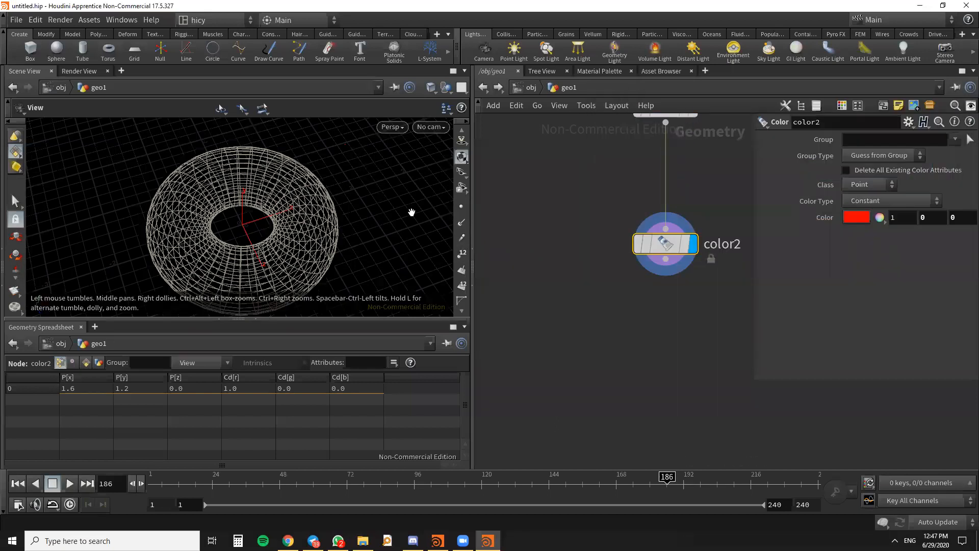
pyautogui.scroll(3, 336, 146)
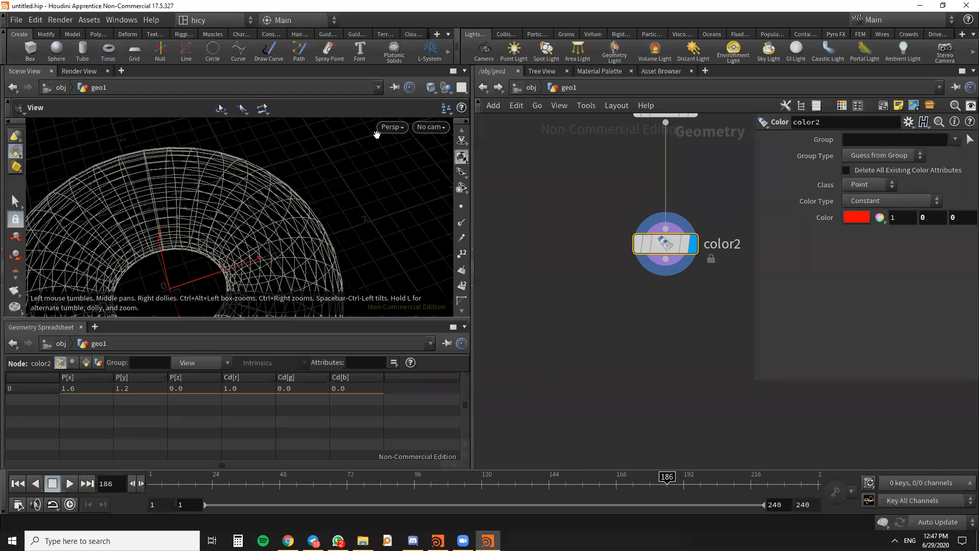
pyautogui.scroll(-7, 693, 271)
pyautogui.scroll(3, 596, 255)
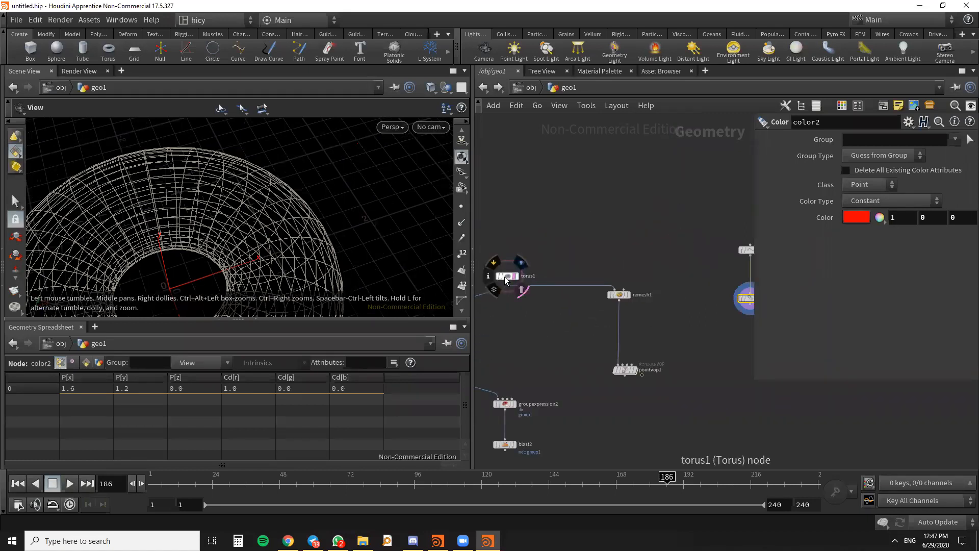
# - Move pointvop1 to the left of remesh1 in the network, leaving free space below remesh1
pyautogui.moveTo(512, 277); pyautogui.dragTo(512, 252)
pyautogui.scroll(-3, 586, 217)
pyautogui.scroll(5, 610, 274)
pyautogui.moveTo(611, 359); pyautogui.dragTo(522, 351)
pyautogui.moveTo(600, 245); pyautogui.dragTo(605, 235)
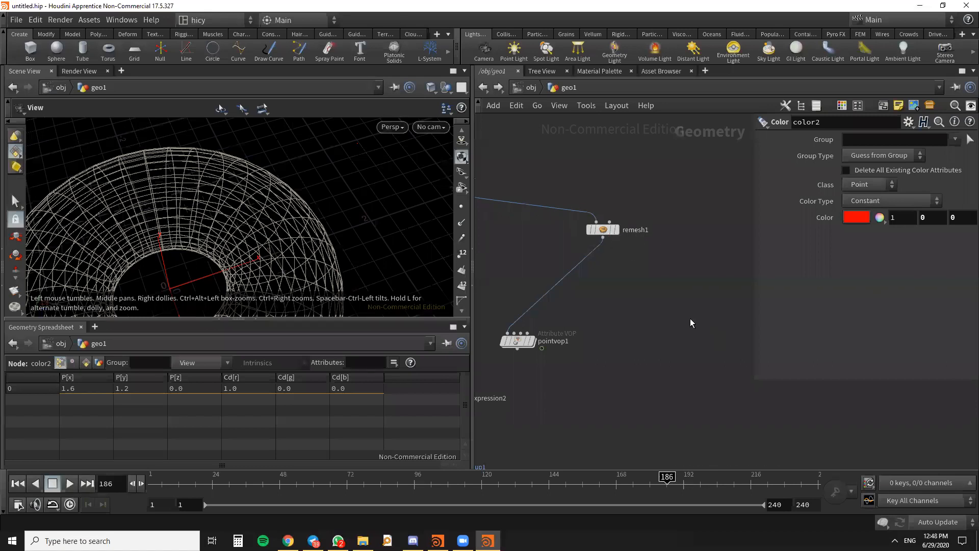
# - Create a Color node below remesh1 and connect remesh1's output to it, keeping its default white
pyautogui.press('Tab')
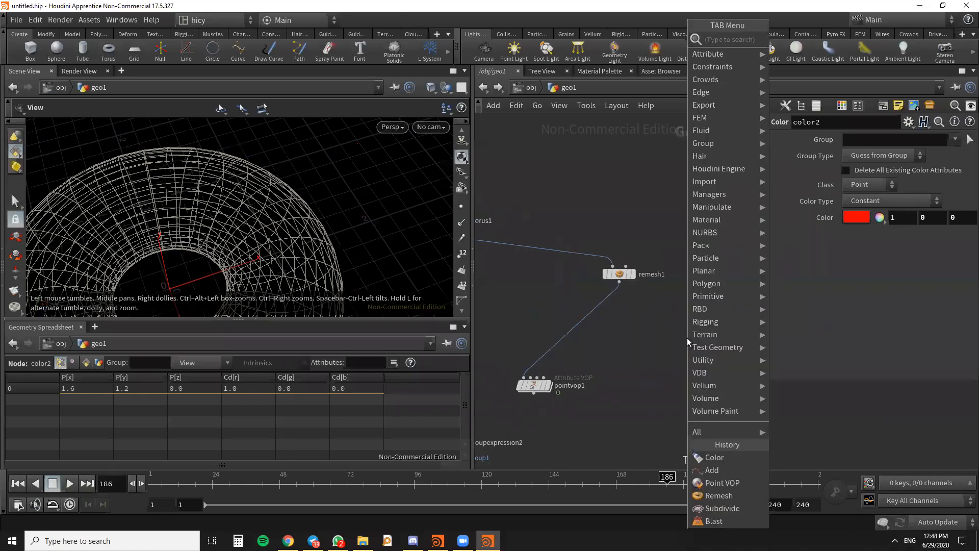
pyautogui.write('colo')
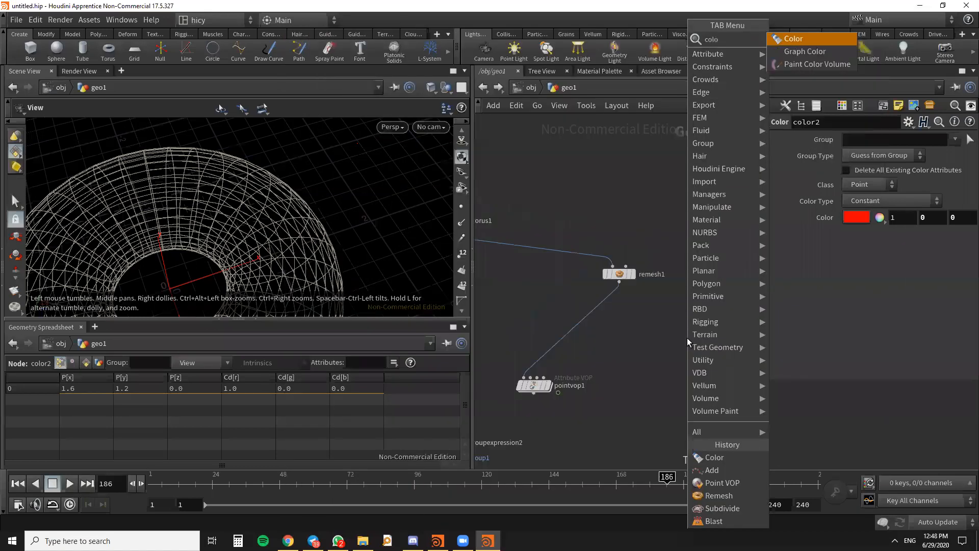
pyautogui.click(794, 40)
pyautogui.click(636, 327)
pyautogui.moveTo(619, 280); pyautogui.dragTo(636, 322)
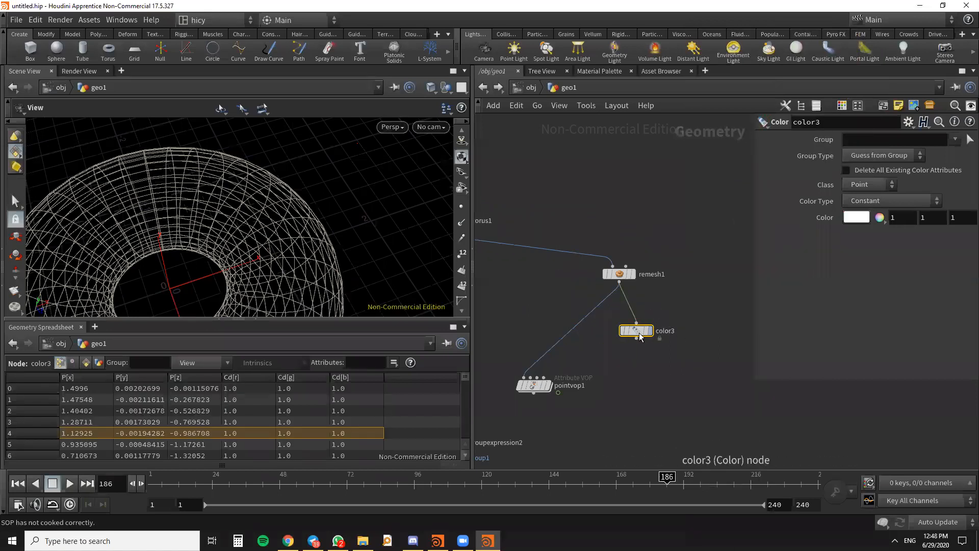
# - Compare the color settings of color2 on the point branch and color3 on the torus branch
pyautogui.scroll(-4, 600, 246)
pyautogui.scroll(3, 703, 265)
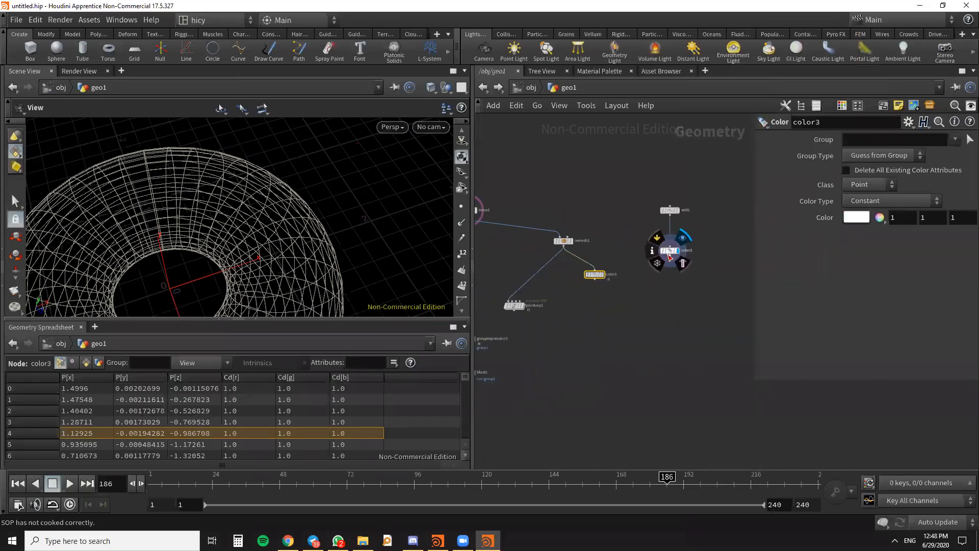
pyautogui.click(670, 251)
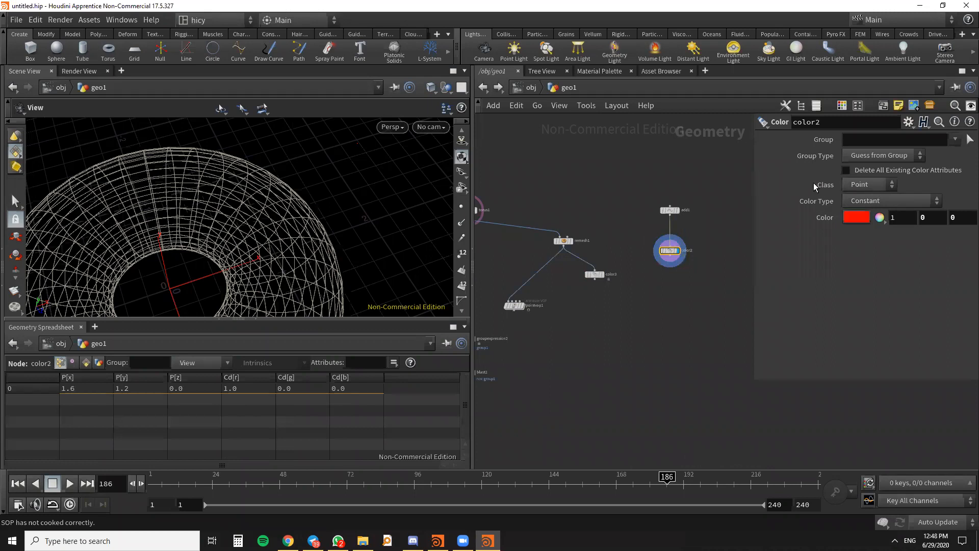
pyautogui.click(594, 274)
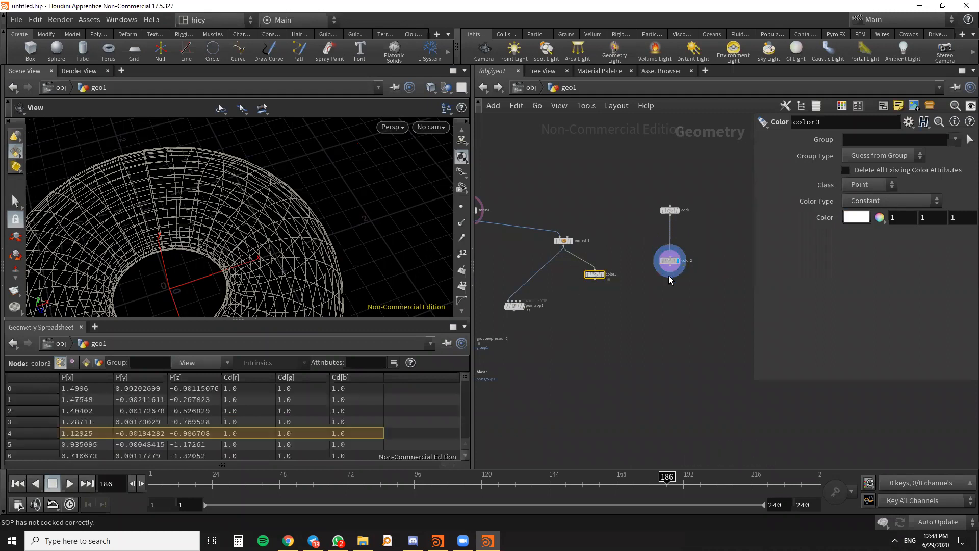
# - Create an Attribute Transfer node between and below color3 and color2
pyautogui.click(656, 332)
pyautogui.press('Tab')
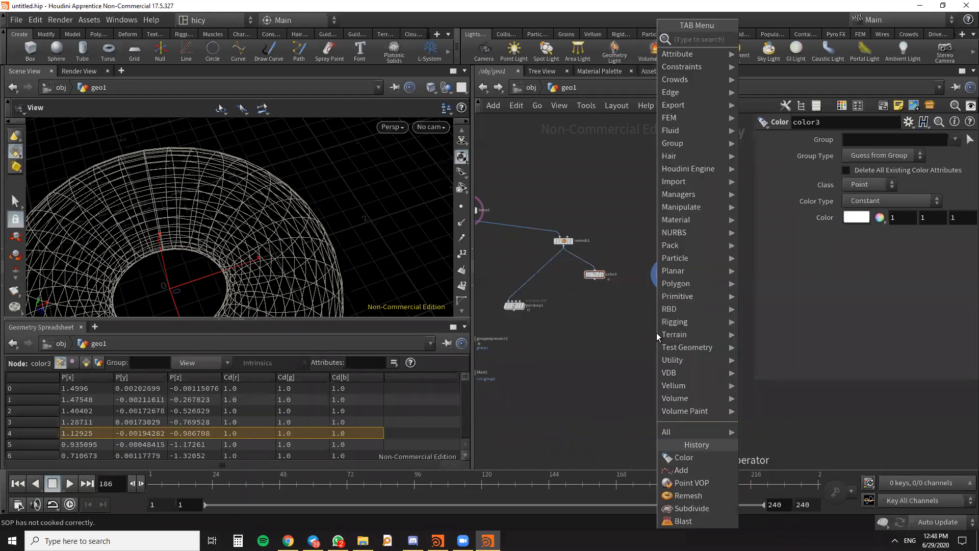
pyautogui.write('att')
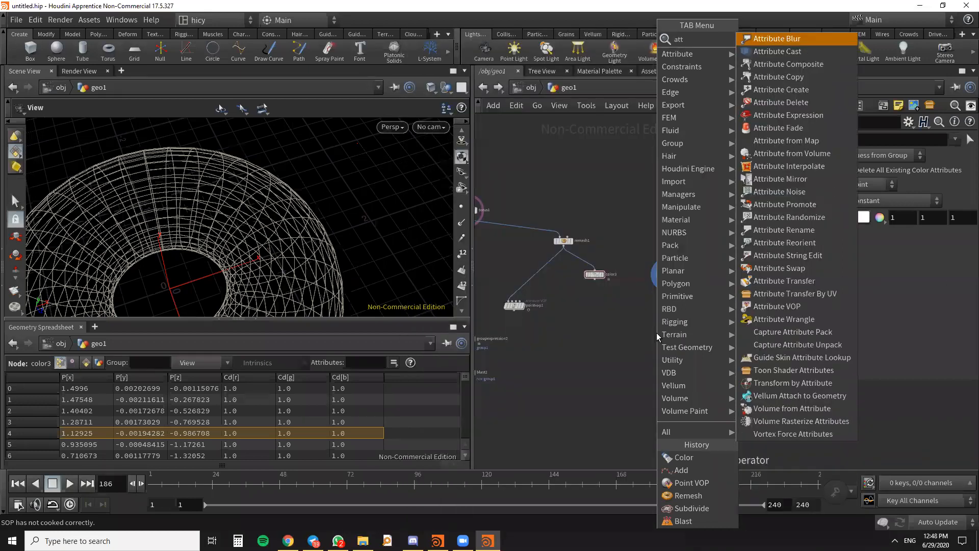
pyautogui.write('ra')
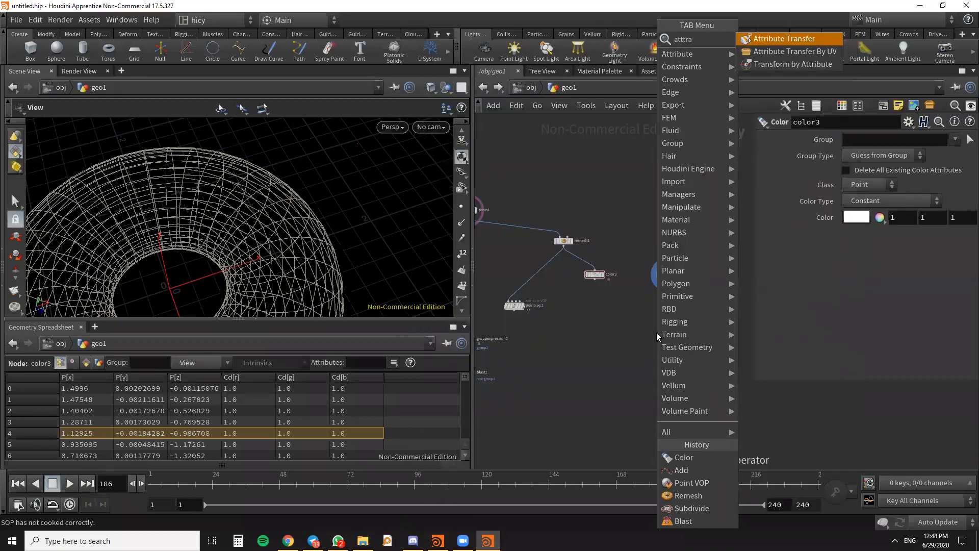
pyautogui.press('Escape')
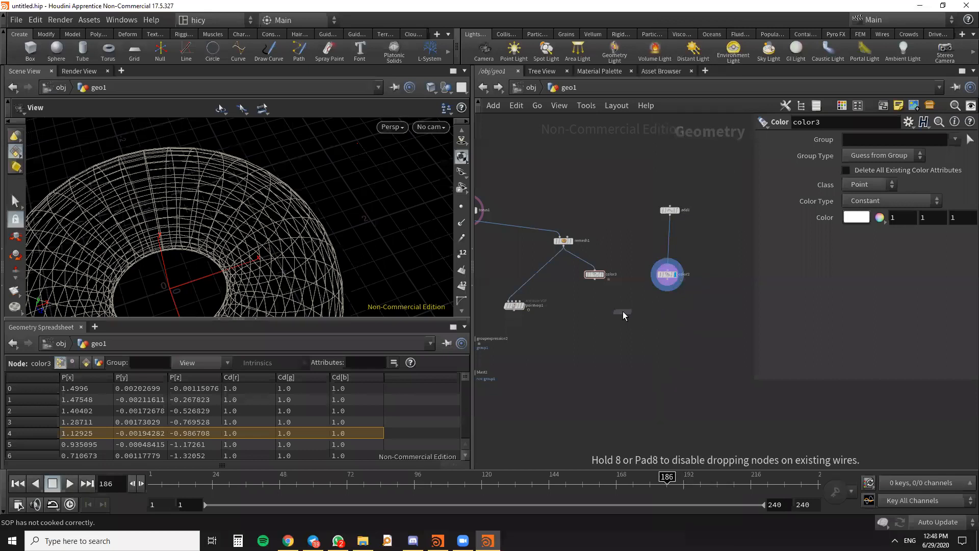
pyautogui.click(622, 310)
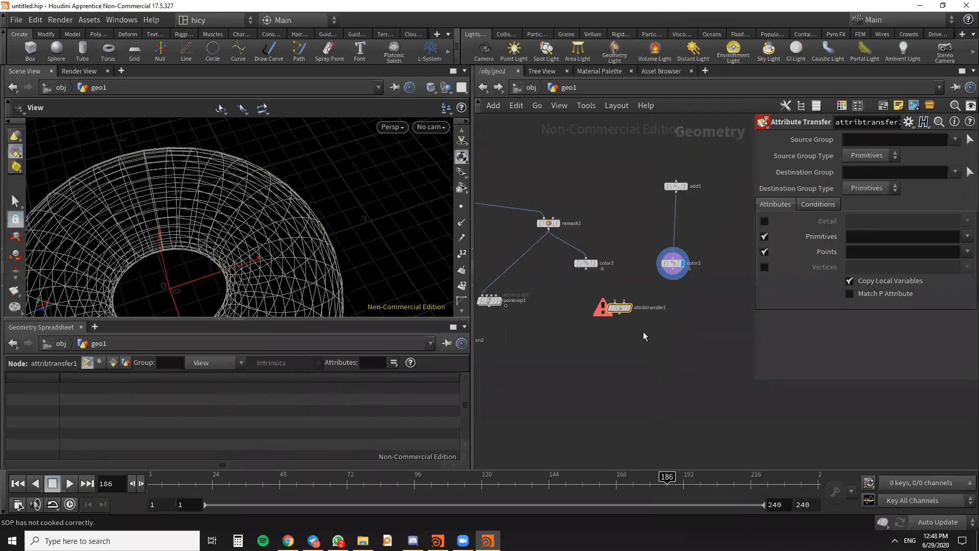
# - Connect color3 to the first input of attribtransfer1 and color2 to its second input
pyautogui.scroll(3, 610, 326)
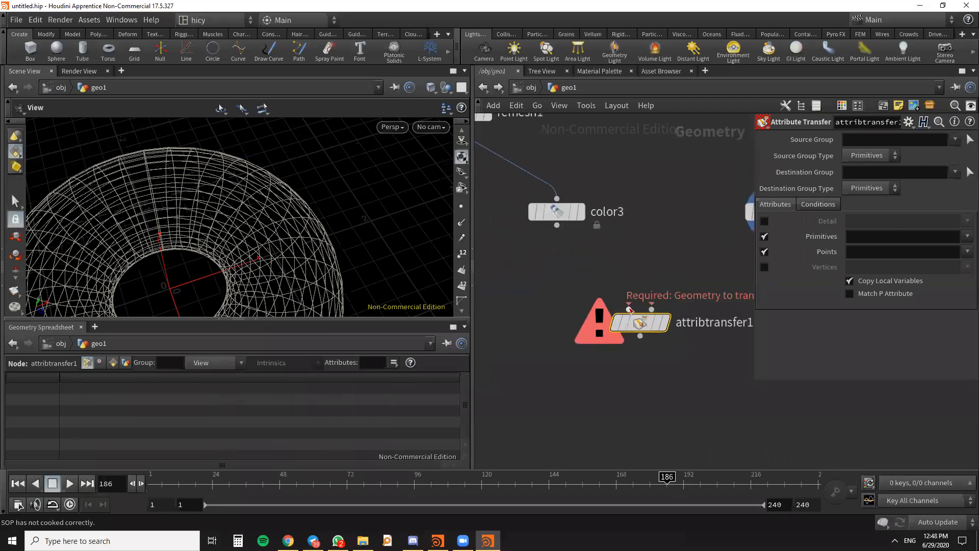
pyautogui.scroll(4, 612, 287)
pyautogui.moveTo(614, 282); pyautogui.dragTo(525, 255, button='middle')
pyautogui.scroll(-3, 526, 255)
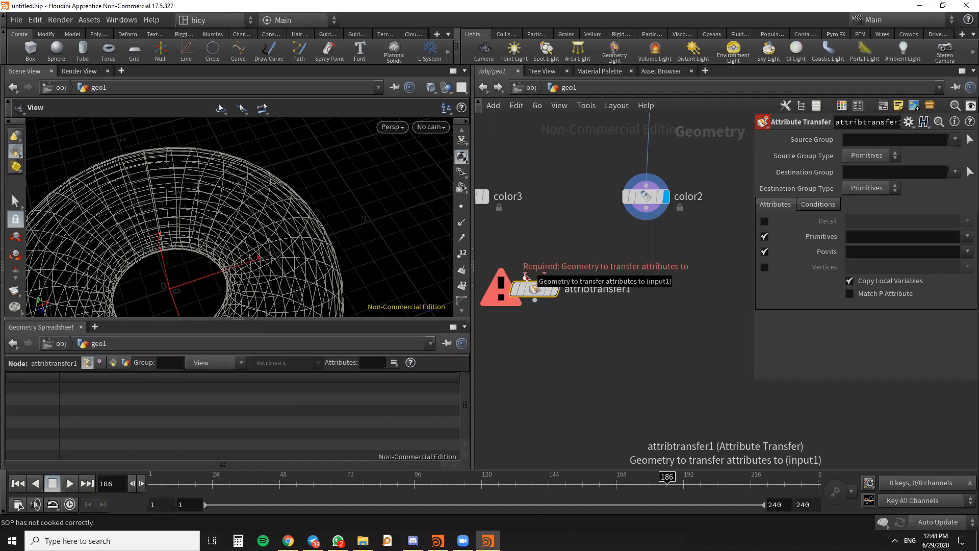
pyautogui.moveTo(543, 256); pyautogui.dragTo(612, 262, button='middle')
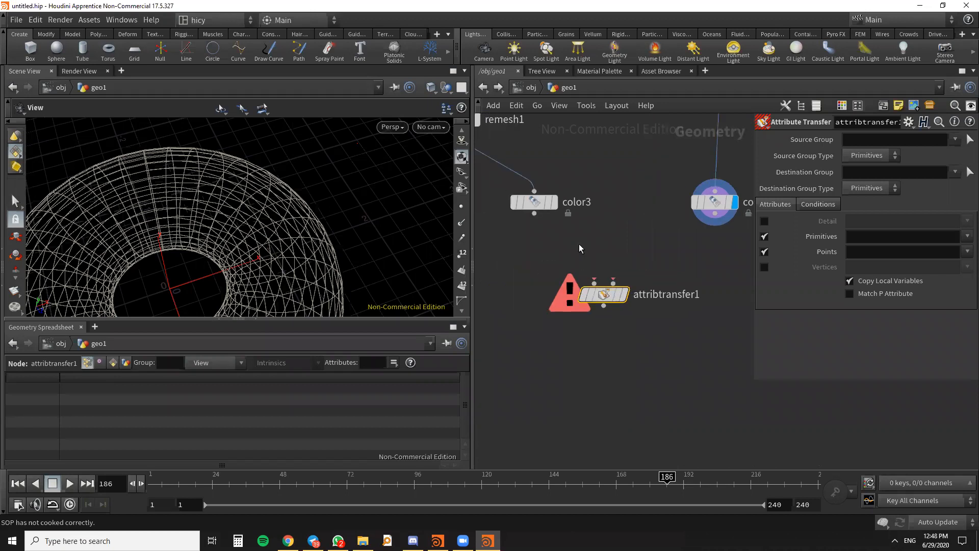
pyautogui.moveTo(534, 219); pyautogui.dragTo(594, 282)
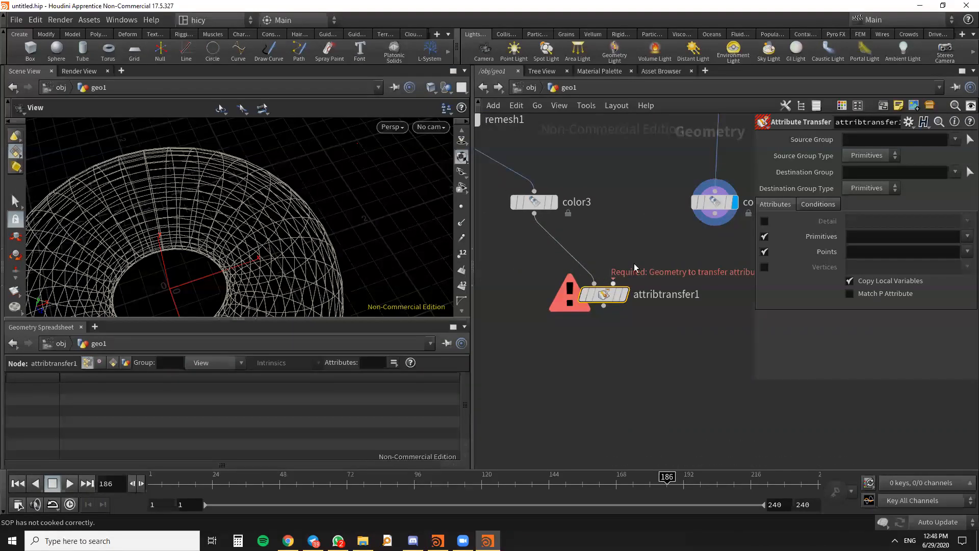
pyautogui.moveTo(715, 221); pyautogui.dragTo(614, 282)
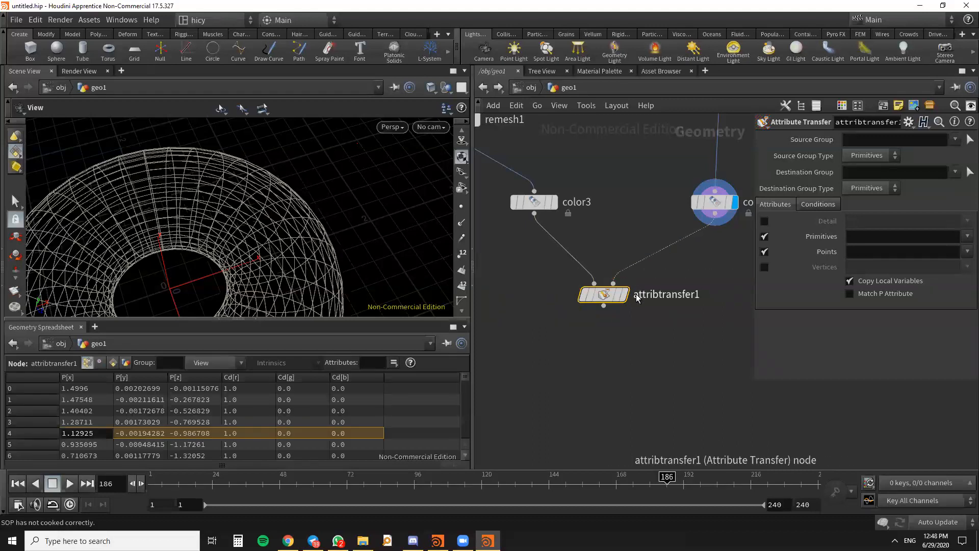
# - Display attribtransfer1's output in the viewport and inspect the coloring on the torus
pyautogui.click(626, 295)
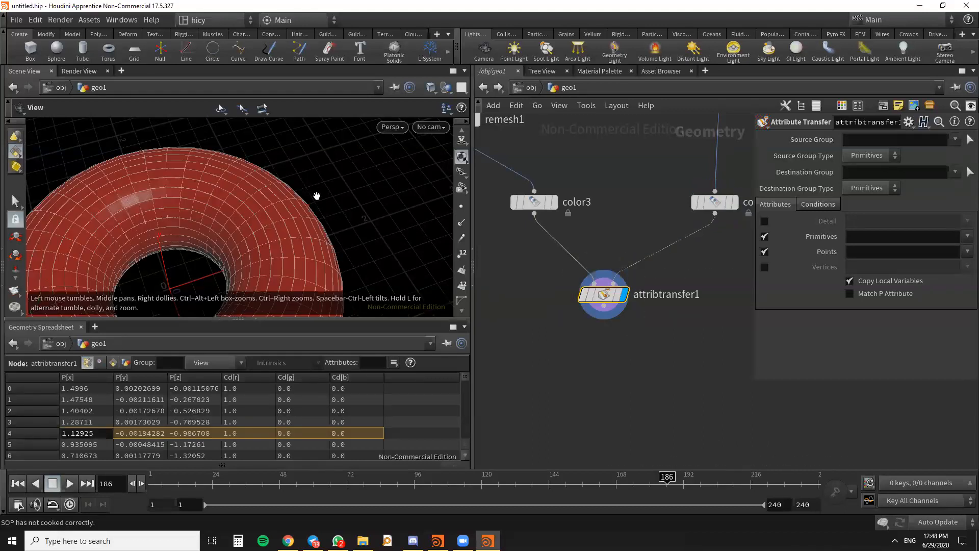
pyautogui.scroll(-5, 318, 161)
pyautogui.moveTo(283, 225); pyautogui.dragTo(313, 212)
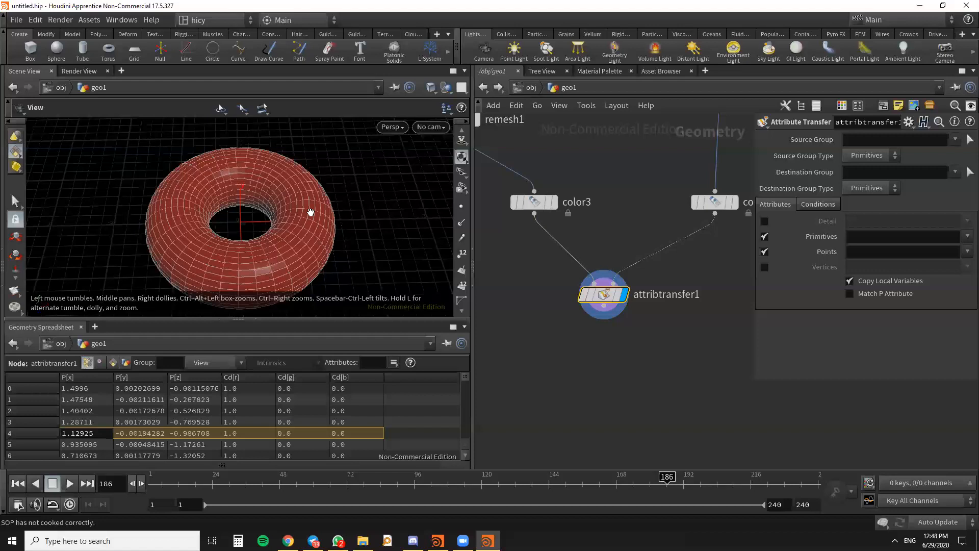
pyautogui.moveTo(603, 295)
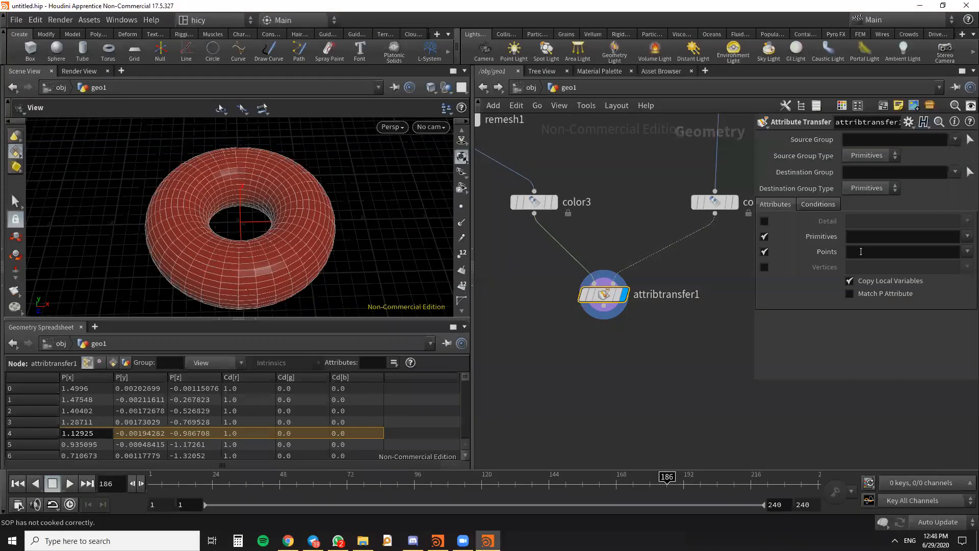
# - Limit attribtransfer1 to the point attribute Cd and turn off the transfer of primitive attributes
pyautogui.click(861, 252)
pyautogui.click(644, 401)
pyautogui.click(765, 237)
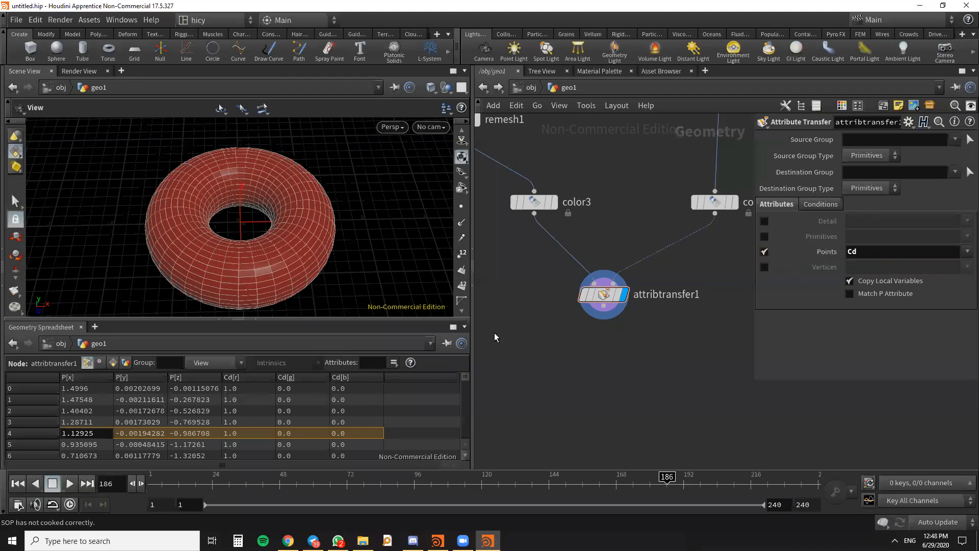
pyautogui.scroll(-2, 727, 269)
pyautogui.moveTo(715, 279); pyautogui.dragTo(669, 347, button='middle')
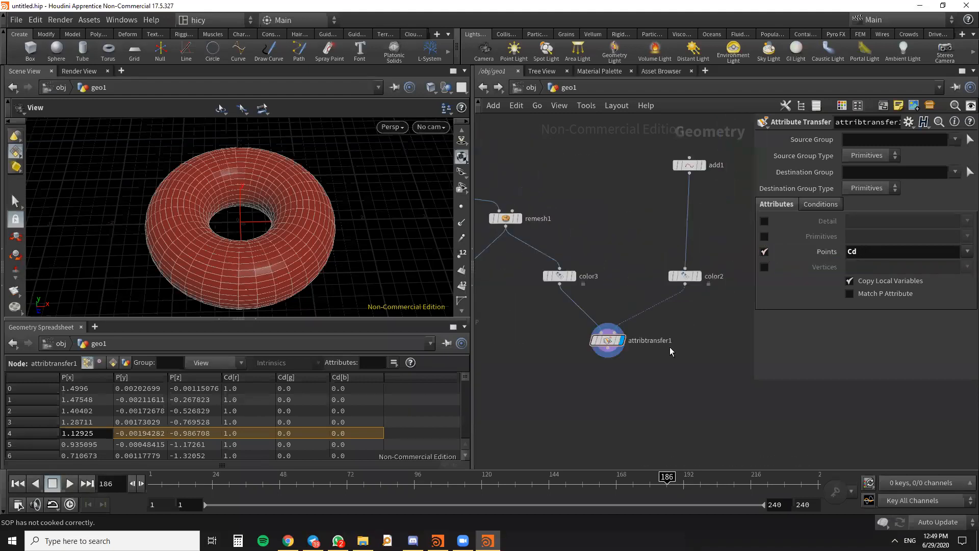
pyautogui.scroll(3, 299, 225)
pyautogui.scroll(-5, 301, 237)
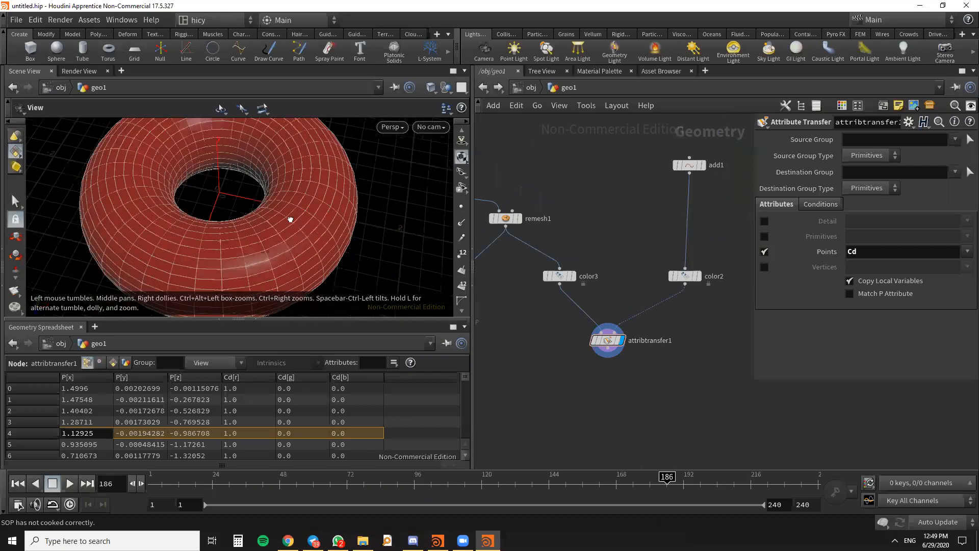
pyautogui.moveTo(299, 221); pyautogui.dragTo(324, 207)
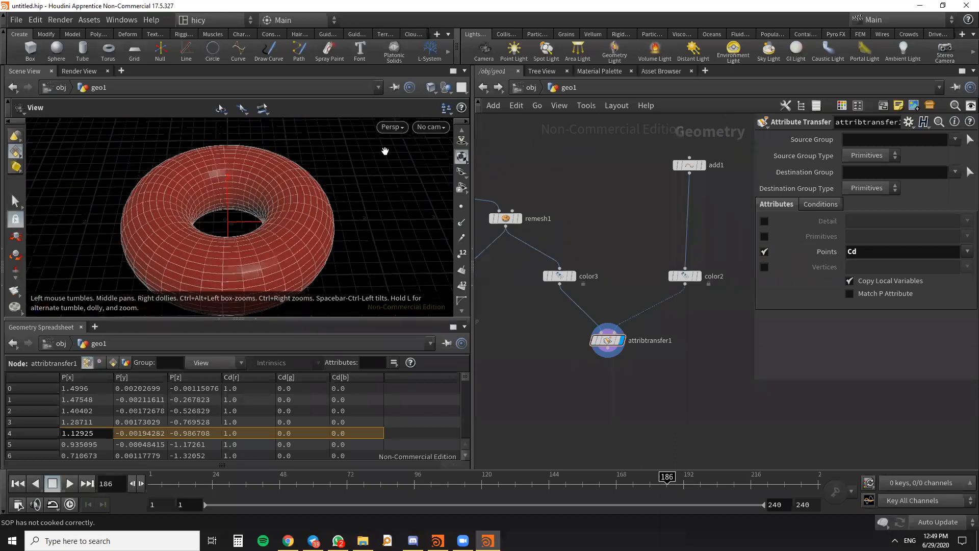
# - Set attribtransfer1's Distance Threshold to 1 in its conditions and check the red area on the torus
pyautogui.click(814, 203)
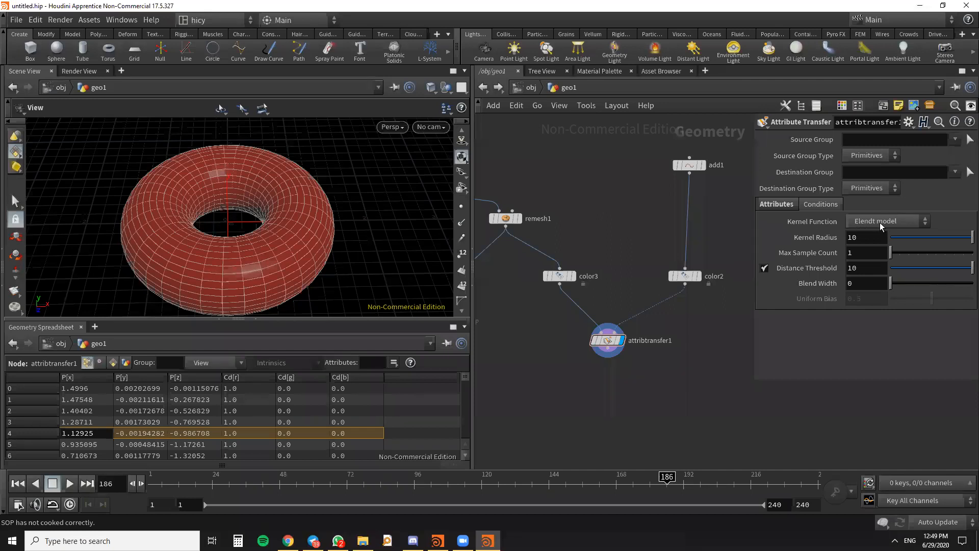
pyautogui.click(862, 268)
pyautogui.write('1')
pyautogui.press('Return')
pyautogui.moveTo(221, 224); pyautogui.dragTo(243, 179)
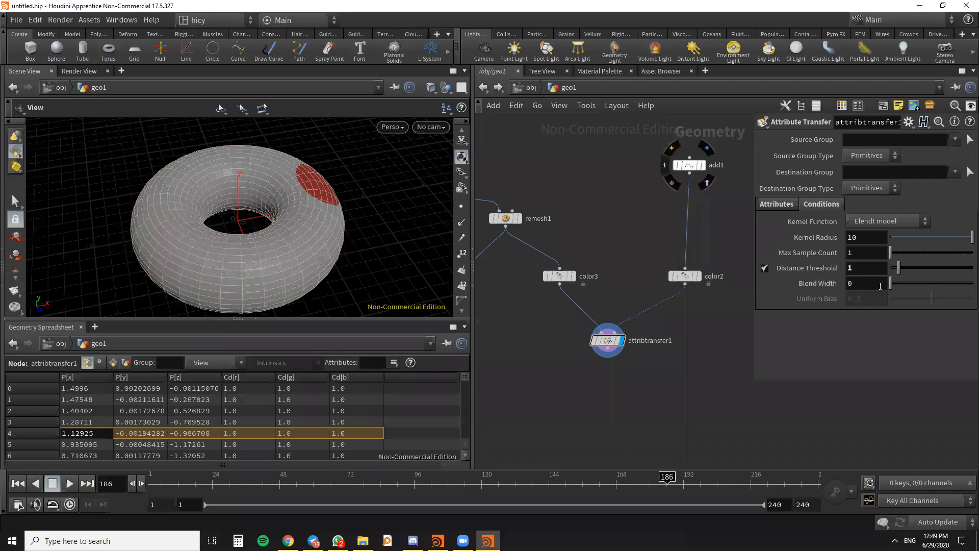
# - Raise attribtransfer1's Blend Width to 1.49 to soften the edge of the red area
pyautogui.moveTo(890, 284); pyautogui.dragTo(904, 285)
pyautogui.moveTo(273, 190); pyautogui.dragTo(278, 255)
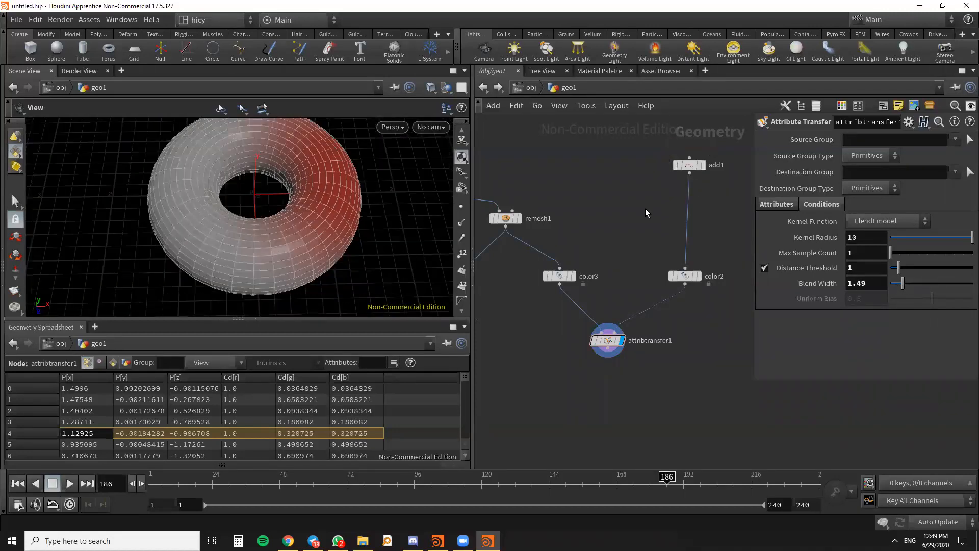
pyautogui.scroll(-2, 644, 220)
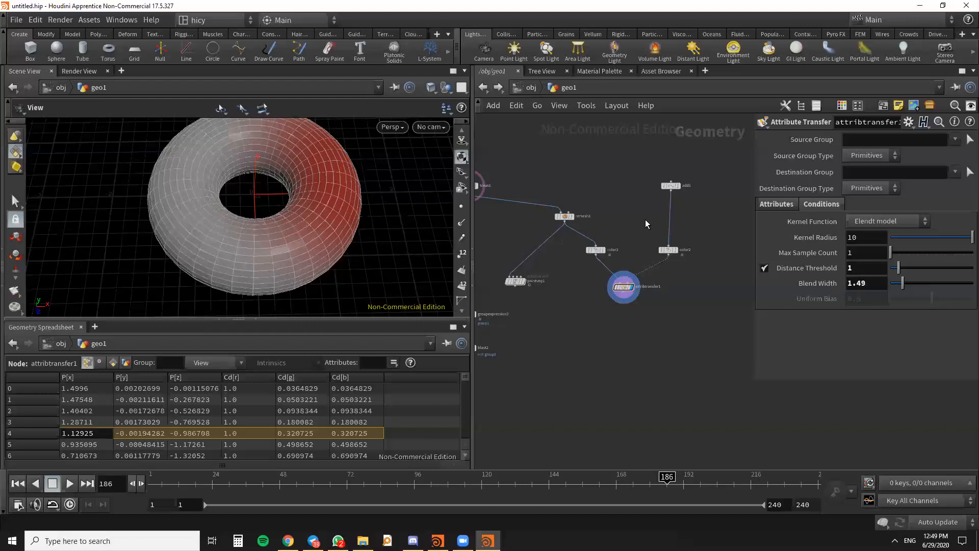
pyautogui.hotkey('alt', 'Tab')
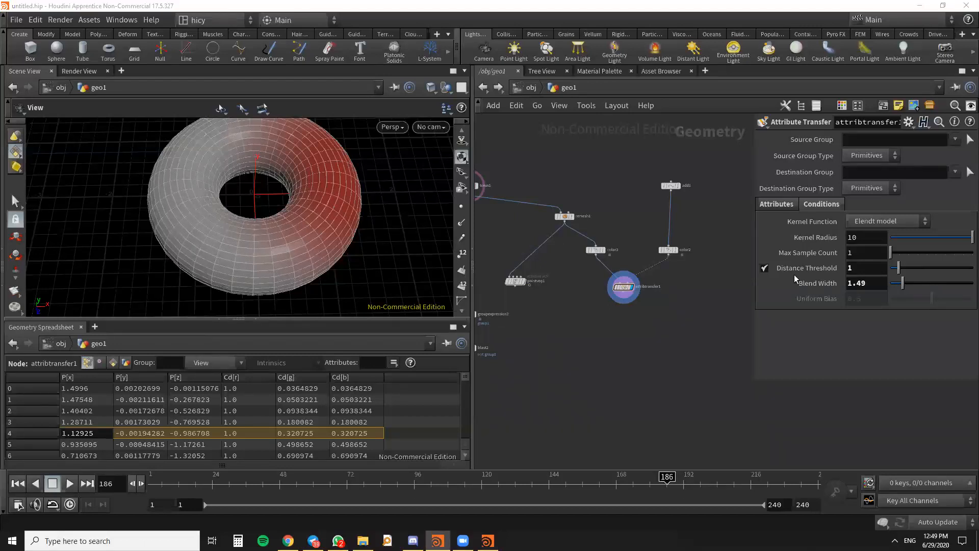
pyautogui.scroll(-1, 663, 306)
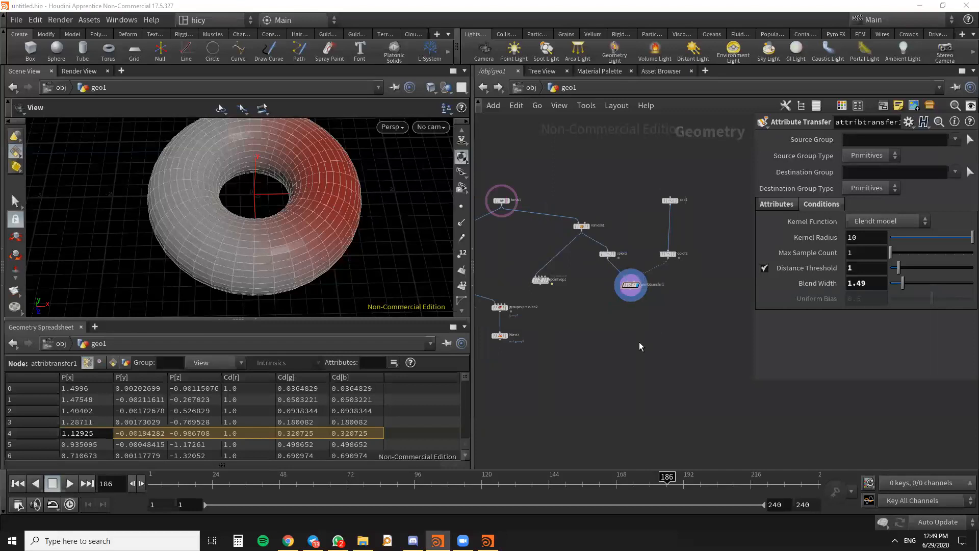
pyautogui.click(668, 360)
pyautogui.scroll(3, 633, 319)
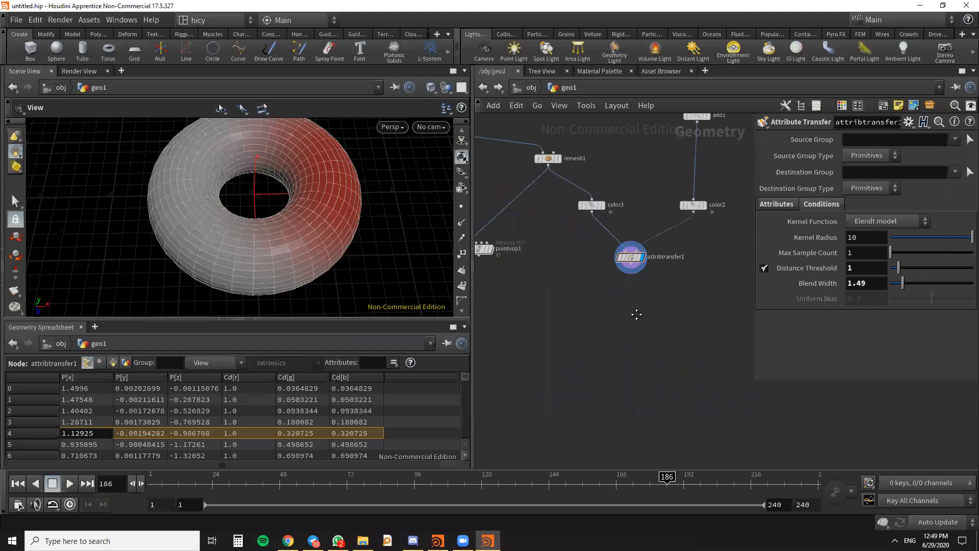
# - Change color2's point color to black in the color editor and close the editor
pyautogui.scroll(4, 640, 342)
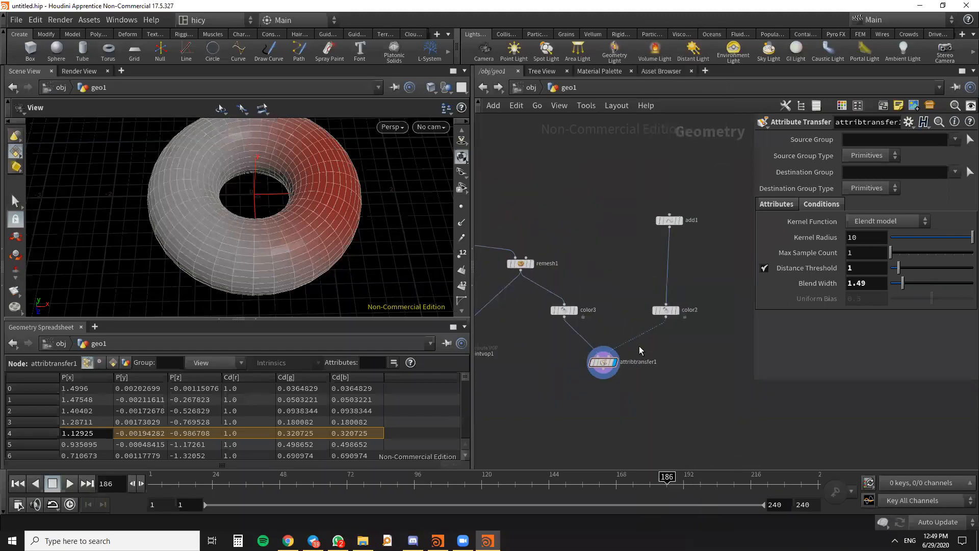
pyautogui.click(660, 315)
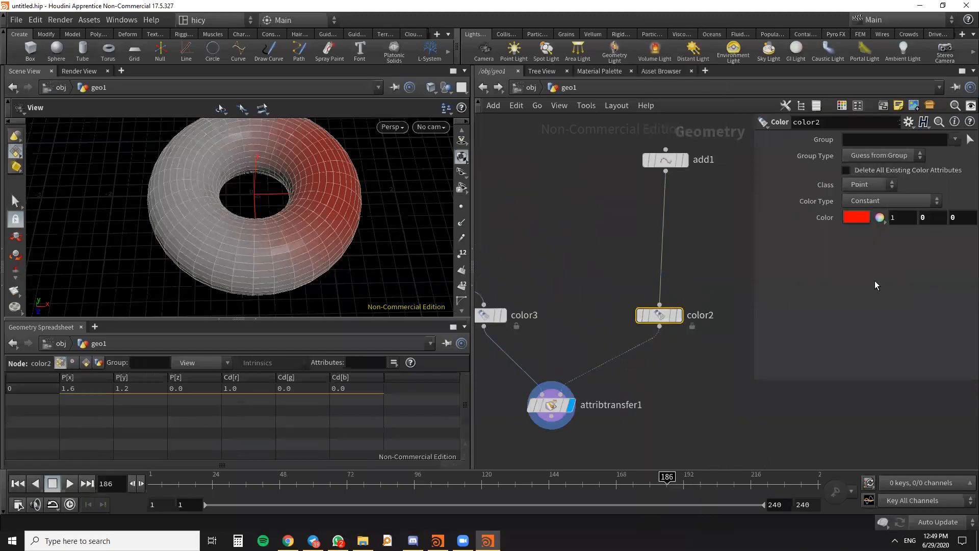
pyautogui.click(862, 218)
pyautogui.click(754, 195)
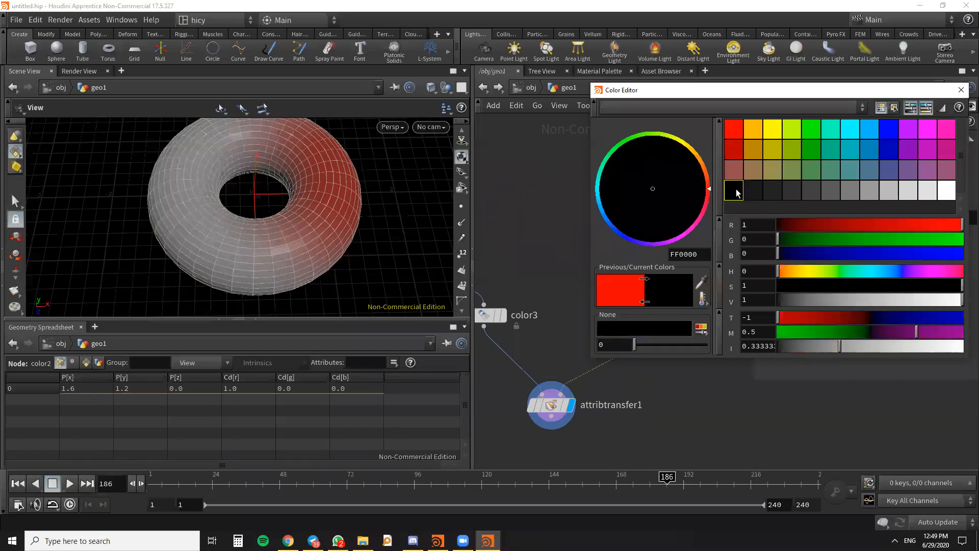
pyautogui.click(962, 90)
# - Add a Point VOP node below attribtransfer1
pyautogui.scroll(-2, 669, 258)
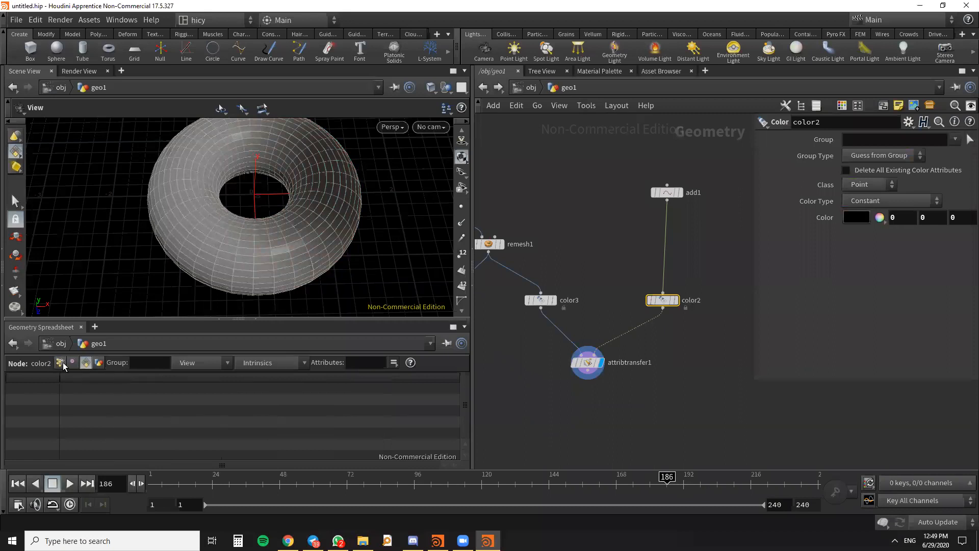
pyautogui.scroll(2, 589, 380)
pyautogui.scroll(-1, 629, 340)
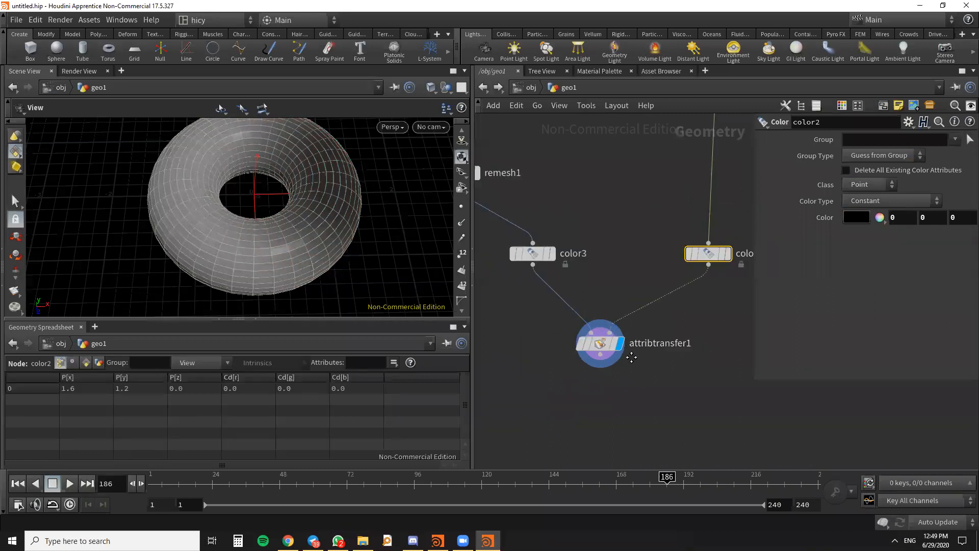
pyautogui.moveTo(631, 356); pyautogui.dragTo(650, 305, button='middle')
pyautogui.press('Tab')
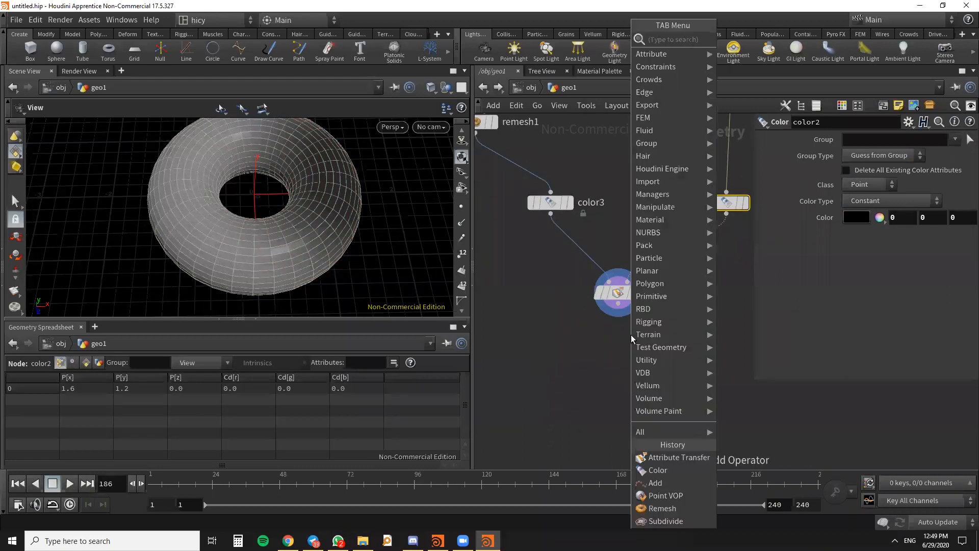
pyautogui.write('point')
pyautogui.press('Escape')
pyautogui.press('Tab')
pyautogui.write('point')
pyautogui.press('Return')
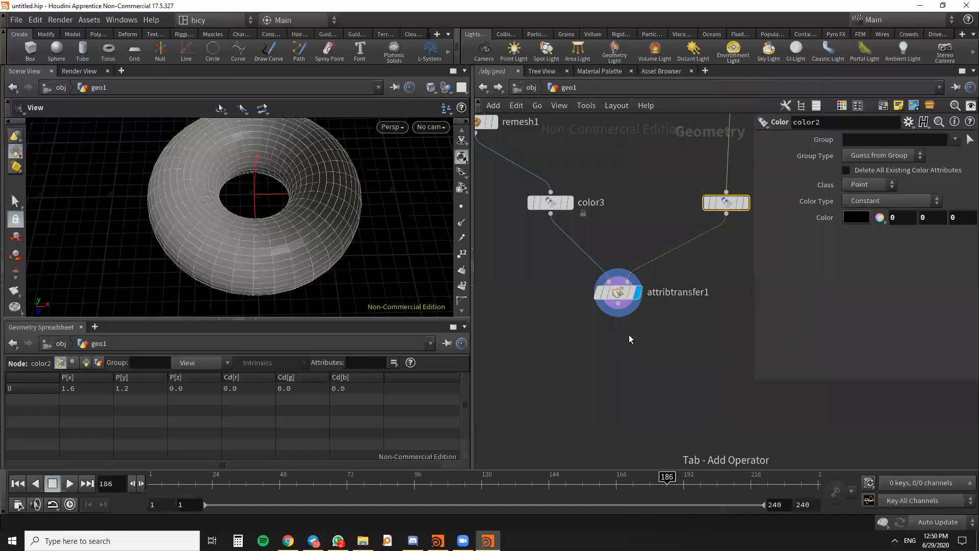
pyautogui.click(620, 356)
# - Connect attribtransfer1's output to the first input of pointvop2 and display pointvop2 in the viewport
pyautogui.scroll(3, 620, 356)
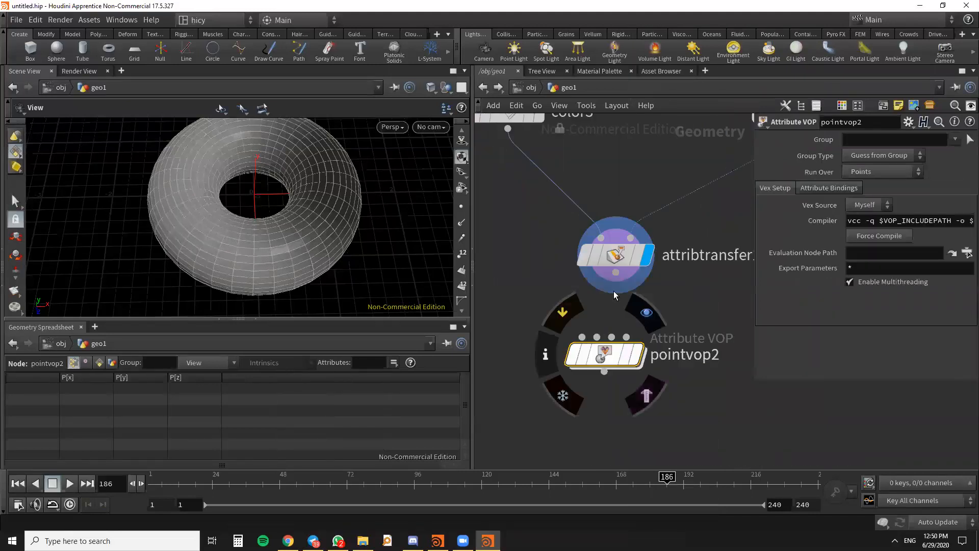
pyautogui.moveTo(612, 283); pyautogui.dragTo(583, 351)
pyautogui.moveTo(633, 367)
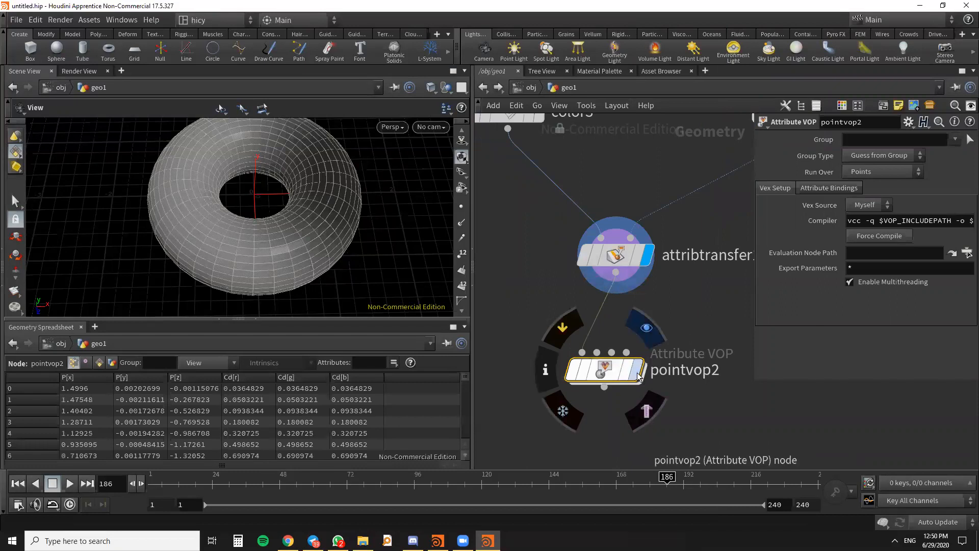
pyautogui.click(638, 372)
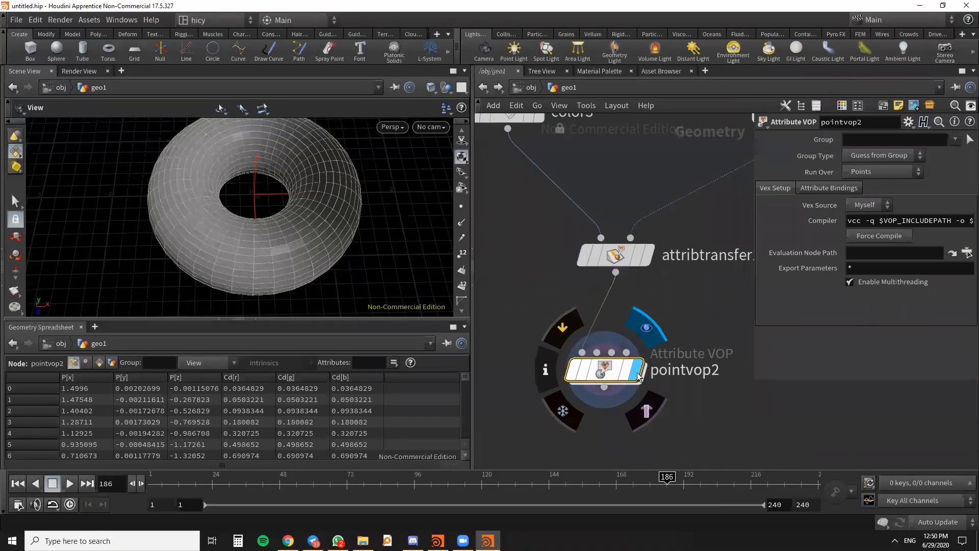
# - Open pointvop2's inner network and look over its global and output nodes
pyautogui.doubleClick(607, 371)
pyautogui.scroll(-4, 607, 260)
pyautogui.scroll(3, 683, 206)
pyautogui.moveTo(680, 204); pyautogui.dragTo(703, 288)
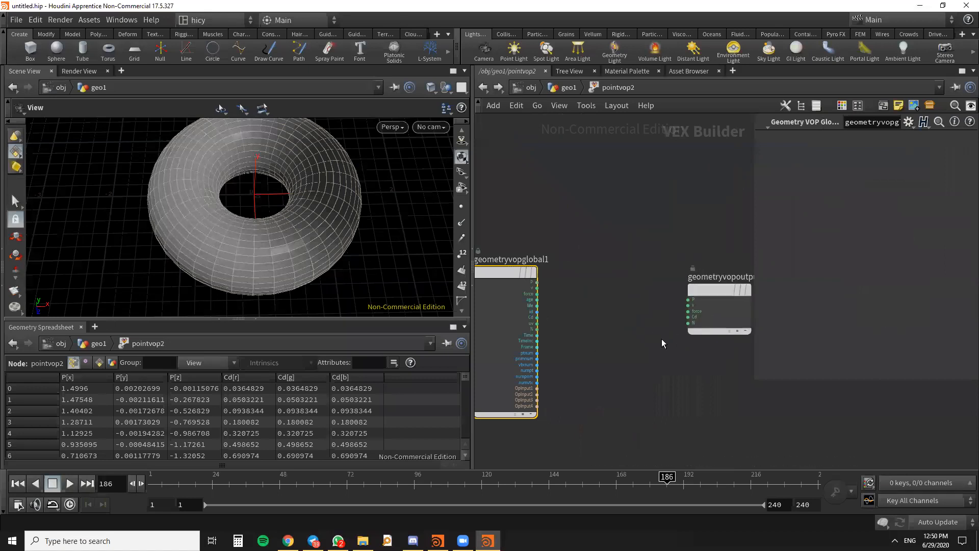
pyautogui.scroll(-3, 327, 263)
pyautogui.scroll(2, 315, 174)
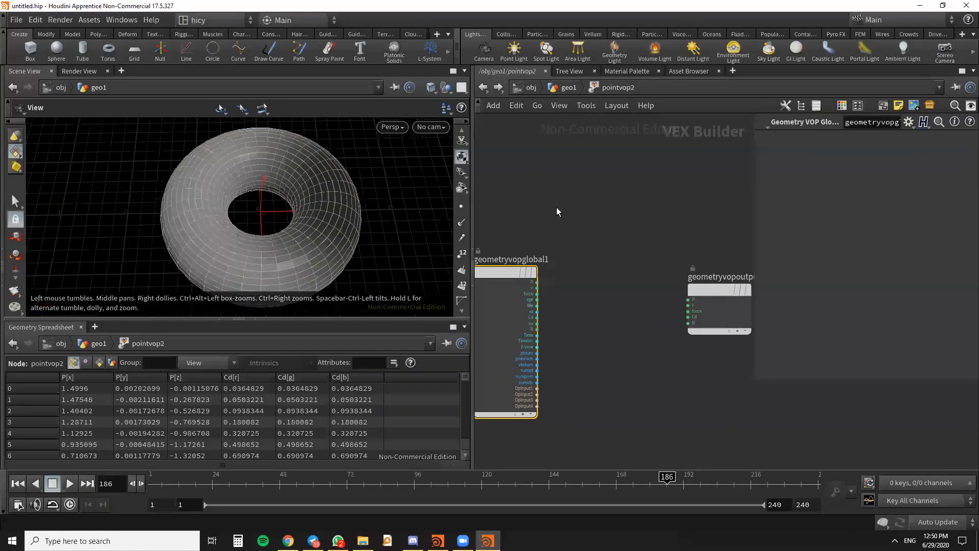
# - Return to the geo1 network and turn off the template display of torus1
pyautogui.click(483, 88)
pyautogui.scroll(-5, 649, 232)
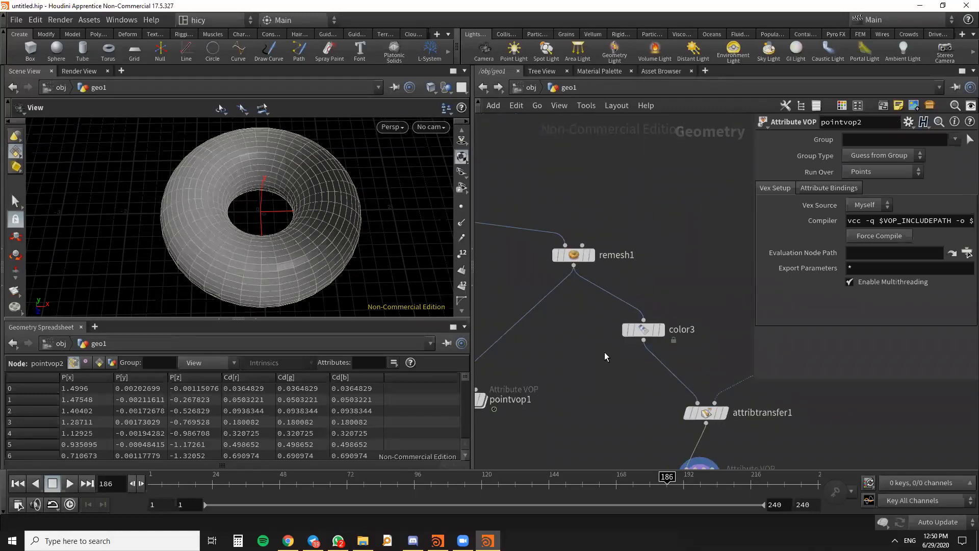
pyautogui.scroll(3, 512, 247)
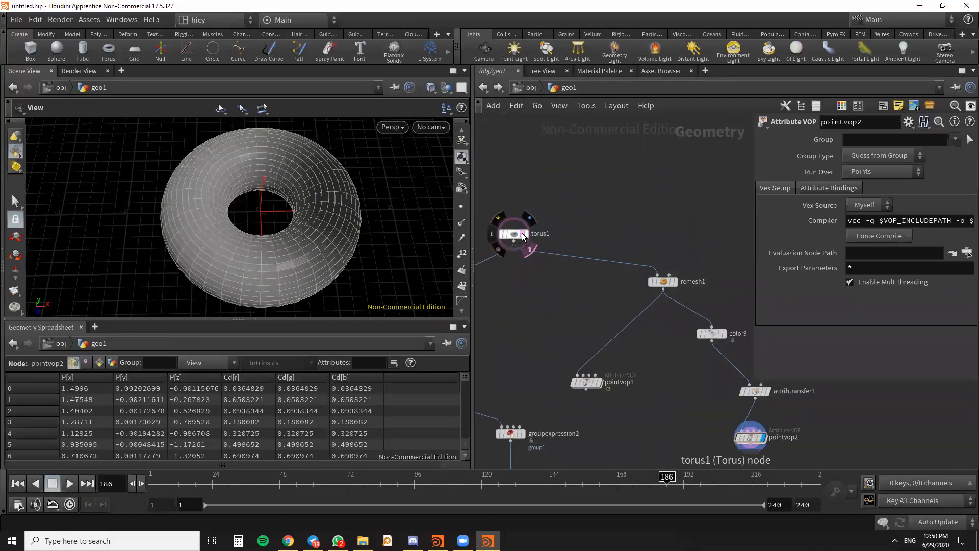
pyautogui.click(530, 248)
pyautogui.scroll(-5, 671, 278)
pyautogui.scroll(5, 660, 285)
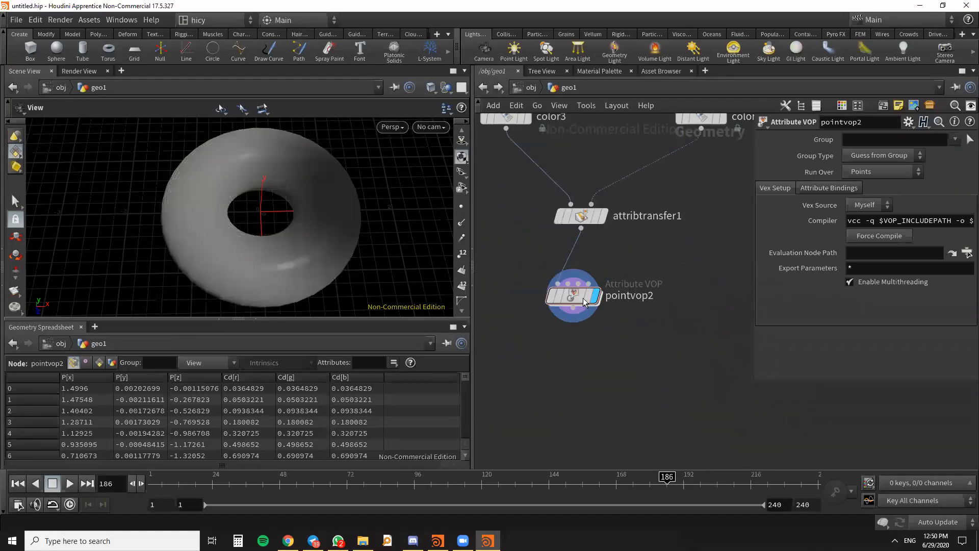
# - Enter pointvop2 and add an Anti-Aliased Noise node between its global and output nodes
pyautogui.doubleClick(612, 284)
pyautogui.moveTo(667, 300); pyautogui.dragTo(674, 287)
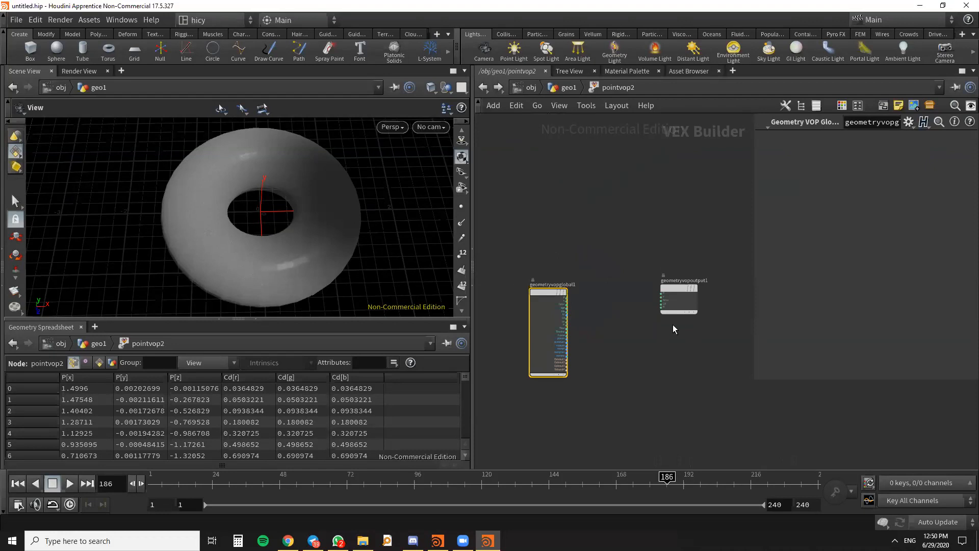
pyautogui.moveTo(672, 345); pyautogui.dragTo(707, 335, button='middle')
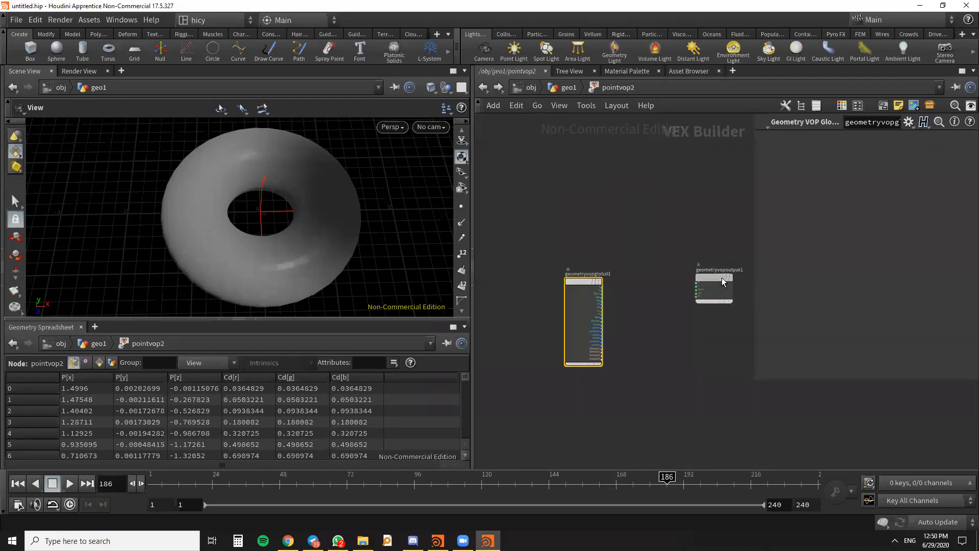
pyautogui.press('Tab')
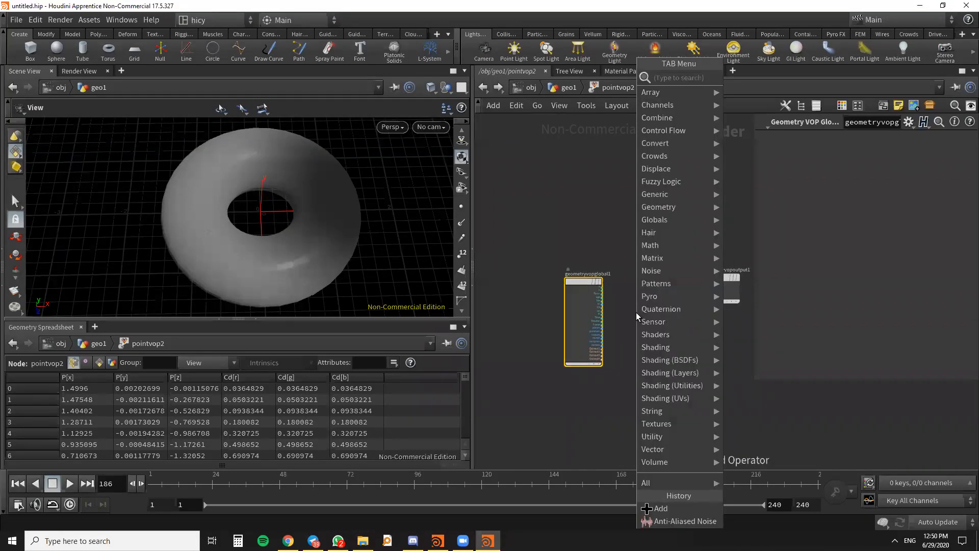
pyautogui.write('NOIS')
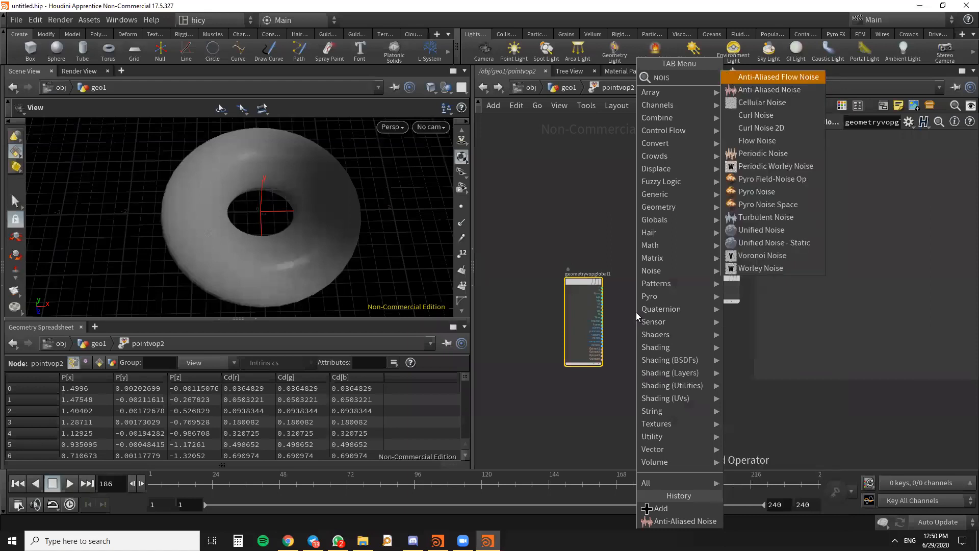
pyautogui.click(767, 90)
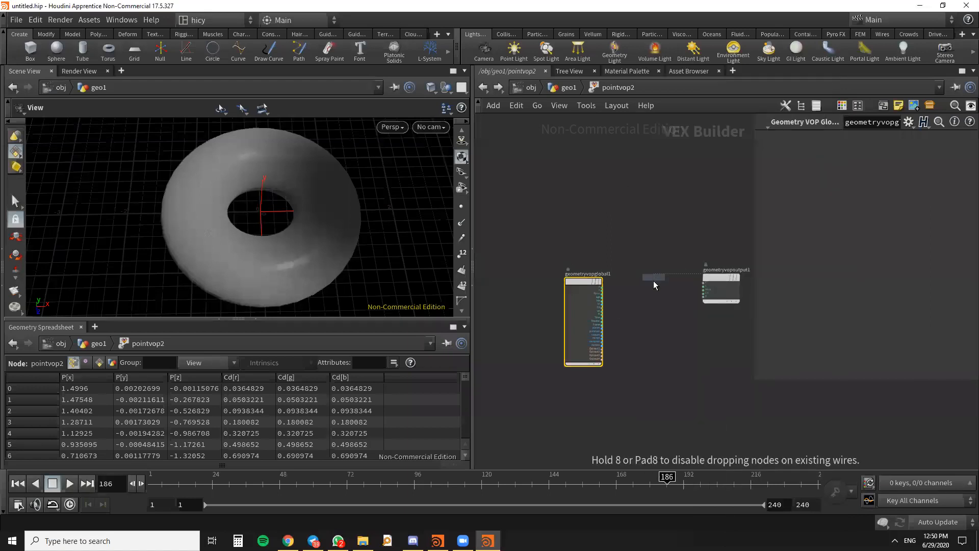
pyautogui.click(655, 286)
# - Connect the P output of geometryvopglobal1 to the pos input of aanoise1
pyautogui.moveTo(657, 273)
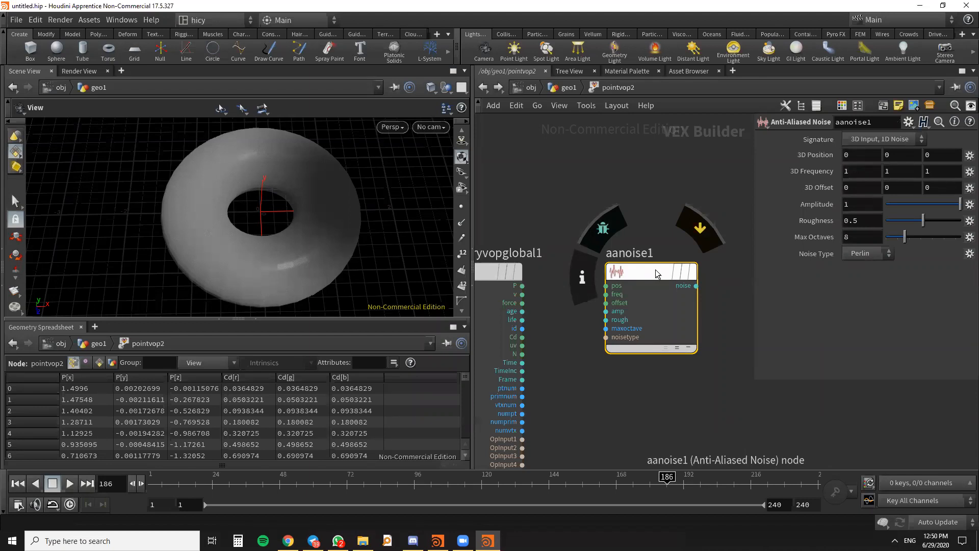
pyautogui.moveTo(564, 242); pyautogui.dragTo(592, 194, button='middle')
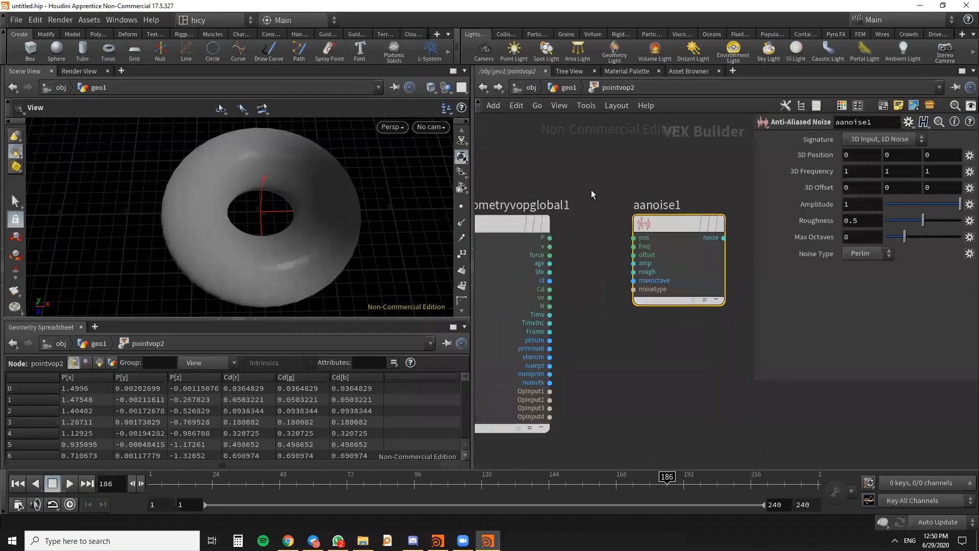
pyautogui.moveTo(550, 238); pyautogui.dragTo(633, 237)
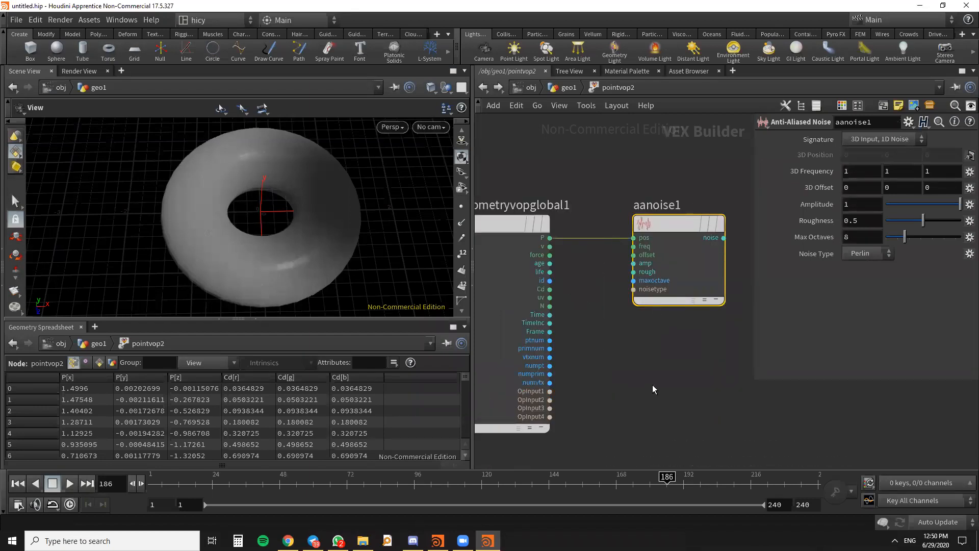
pyautogui.scroll(-3, 648, 348)
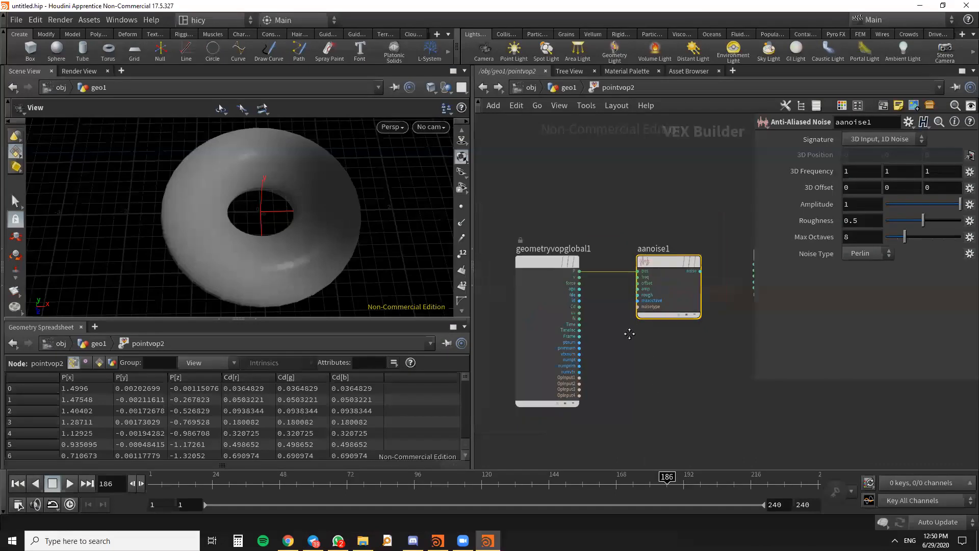
pyautogui.moveTo(629, 334); pyautogui.dragTo(596, 321, button='middle')
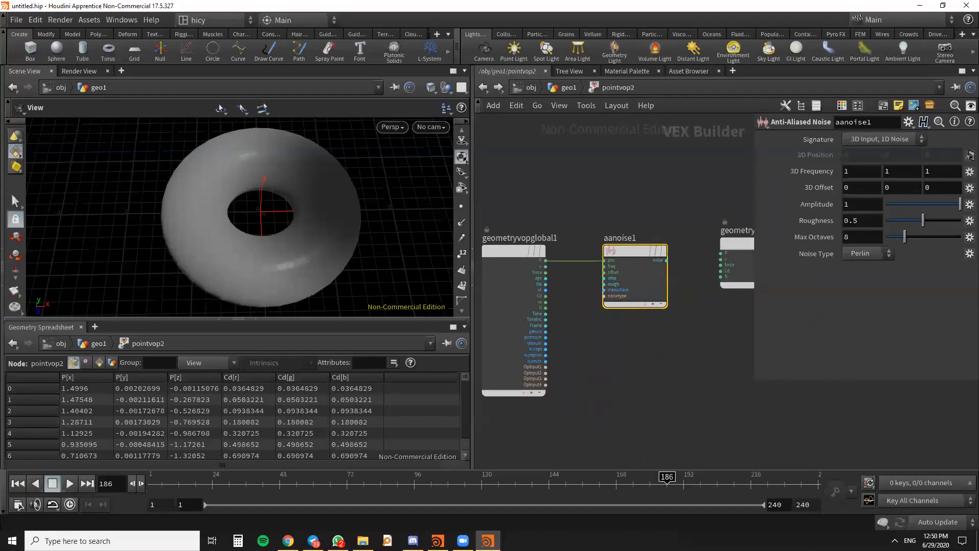
pyautogui.scroll(3, 660, 315)
pyautogui.scroll(2, 653, 250)
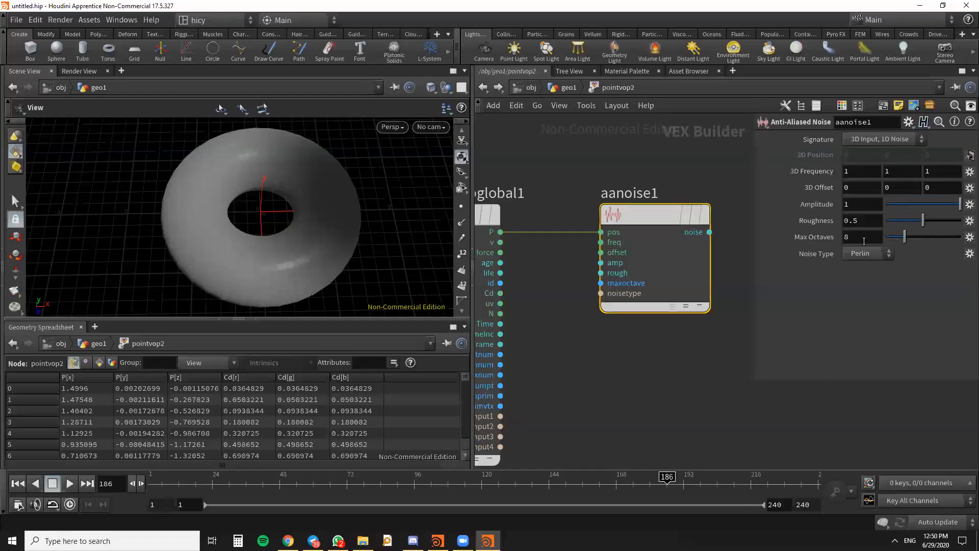
# - Connect the Cd output of geometryvopglobal1 to the amp input of aanoise1
pyautogui.scroll(-4, 638, 316)
pyautogui.scroll(4, 595, 299)
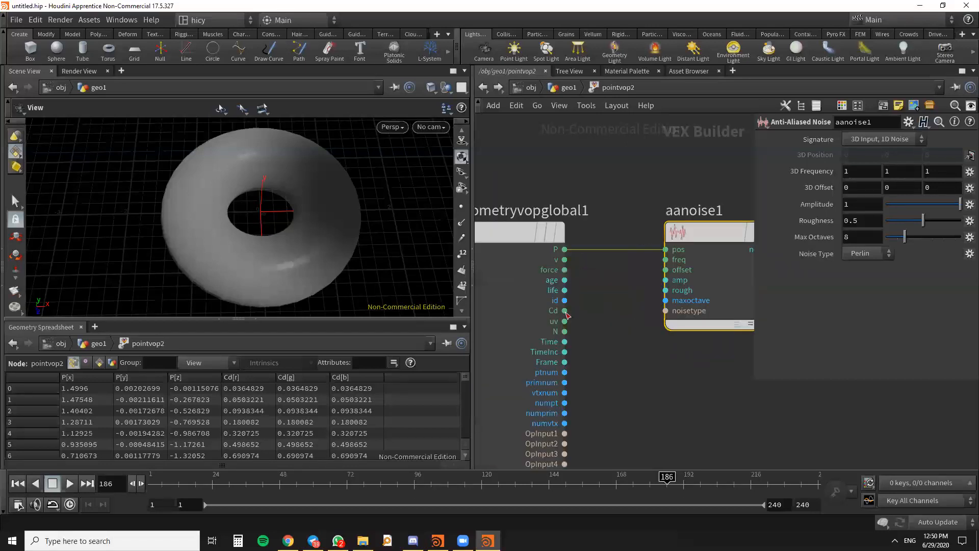
pyautogui.click(564, 311)
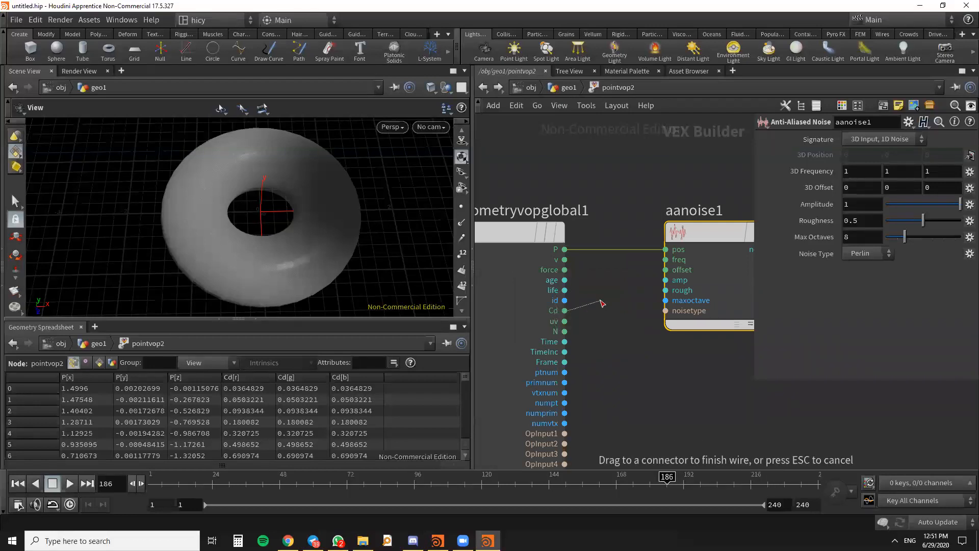
pyautogui.click(666, 280)
pyautogui.moveTo(247, 208); pyautogui.dragTo(266, 255)
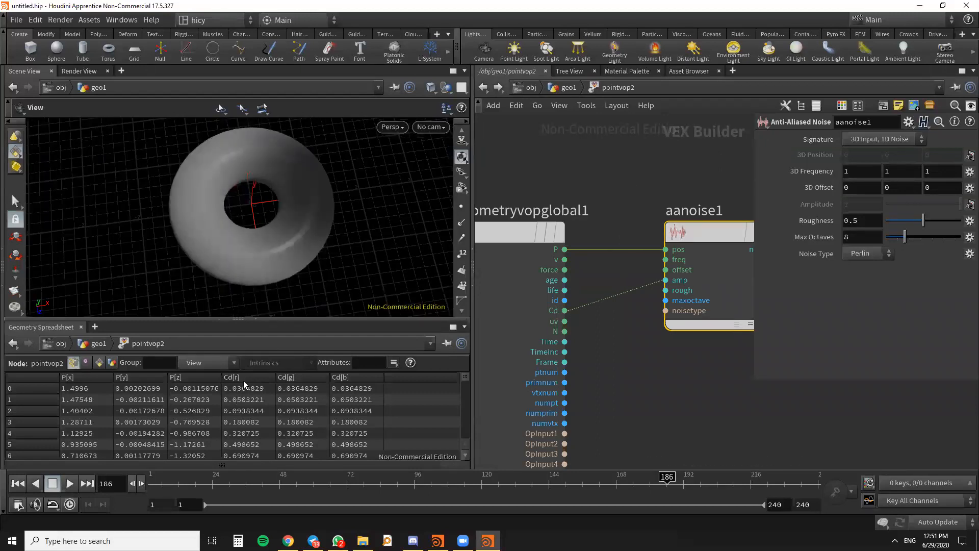
pyautogui.moveTo(464, 378); pyautogui.dragTo(451, 363)
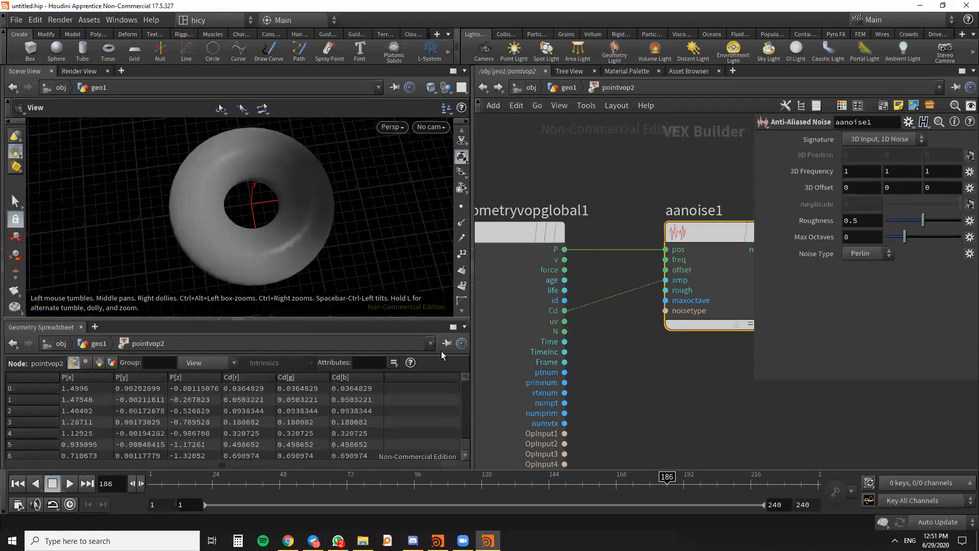
pyautogui.moveTo(307, 203)
pyautogui.mouseDown()
pyautogui.moveTo(308, 191)
pyautogui.moveTo(299, 195)
pyautogui.mouseUp()
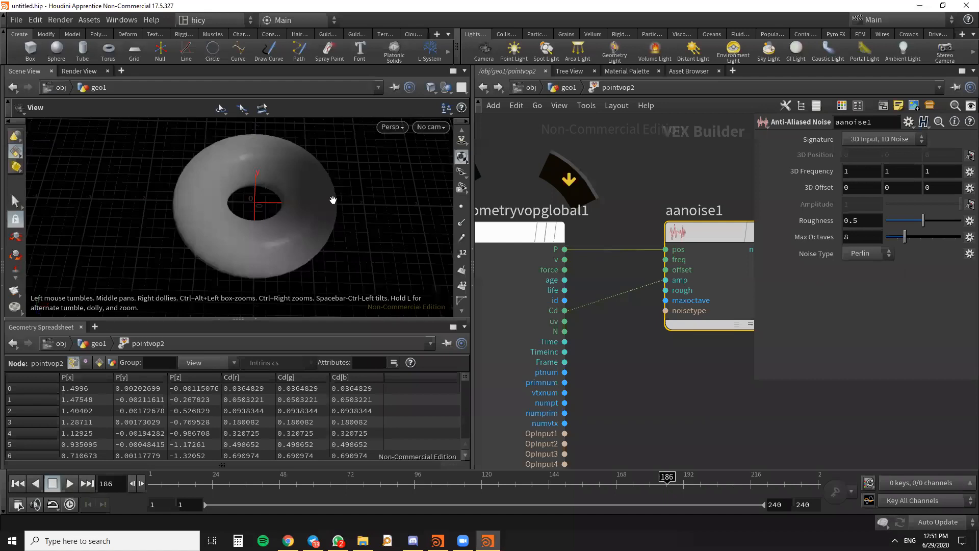
# - Add a Displace Along Normal node between aanoise1 and the geometry output node
pyautogui.scroll(-3, 656, 339)
pyautogui.moveTo(644, 273); pyautogui.dragTo(643, 290)
pyautogui.scroll(-3, 643, 289)
pyautogui.moveTo(644, 290); pyautogui.dragTo(597, 297, button='middle')
pyautogui.moveTo(659, 285); pyautogui.dragTo(672, 248)
pyautogui.scroll(3, 633, 316)
pyautogui.scroll(-3, 634, 318)
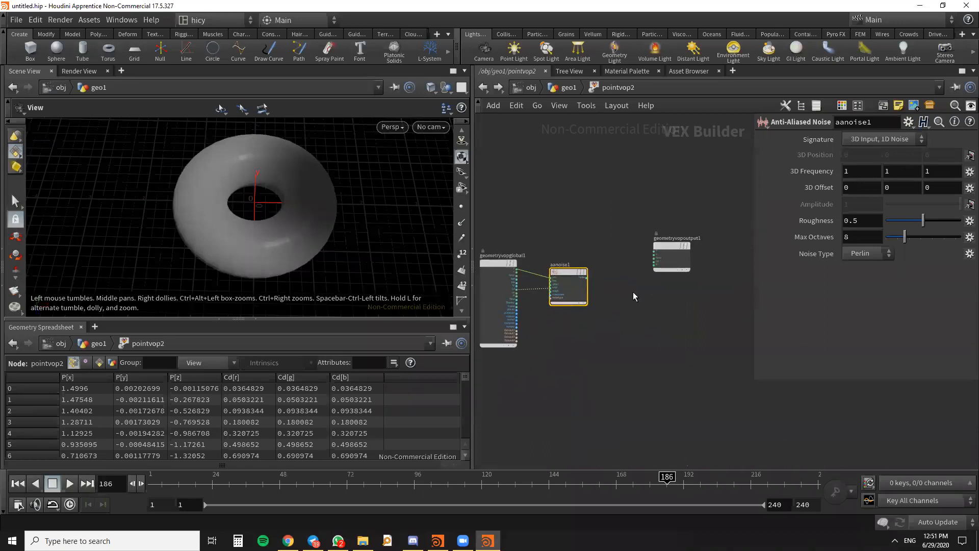
pyautogui.press('Tab')
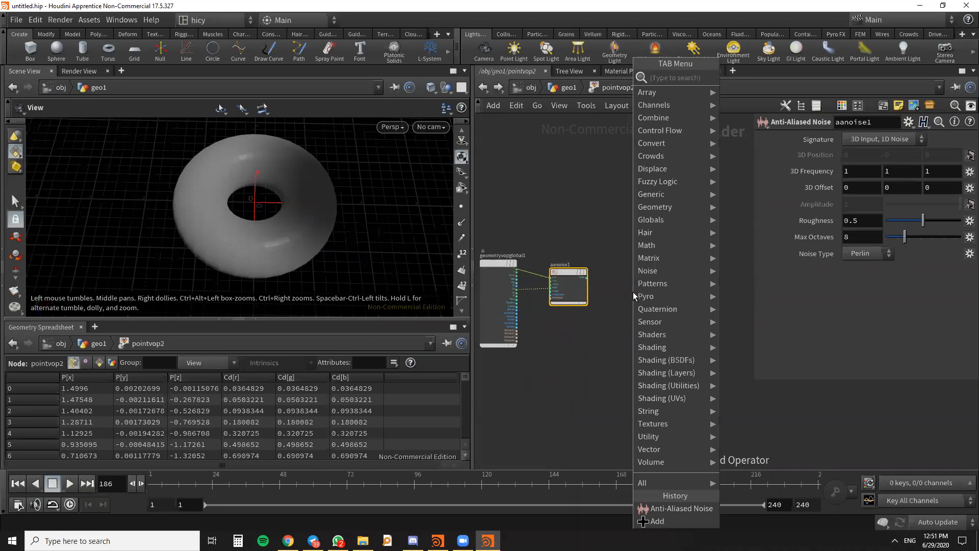
pyautogui.write('DISP')
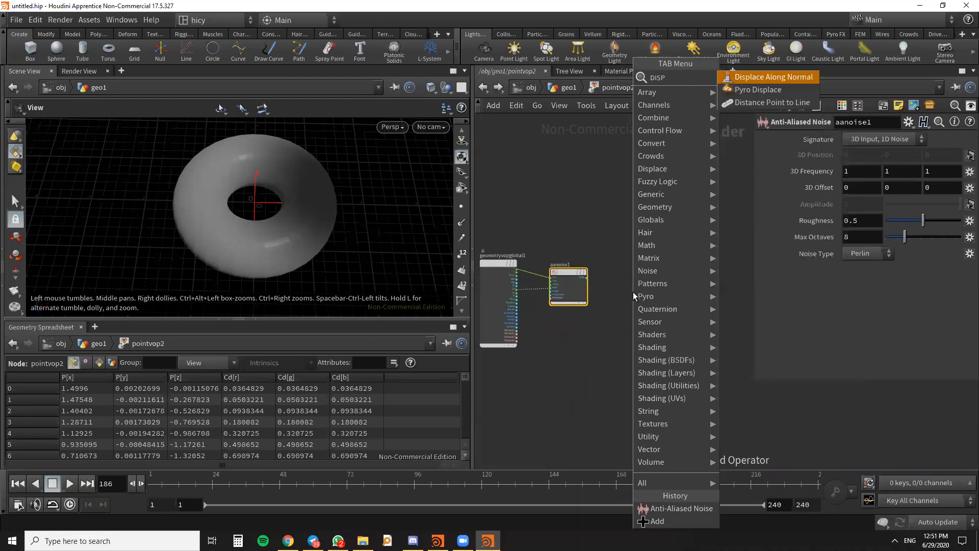
pyautogui.press('Return')
pyautogui.click(622, 238)
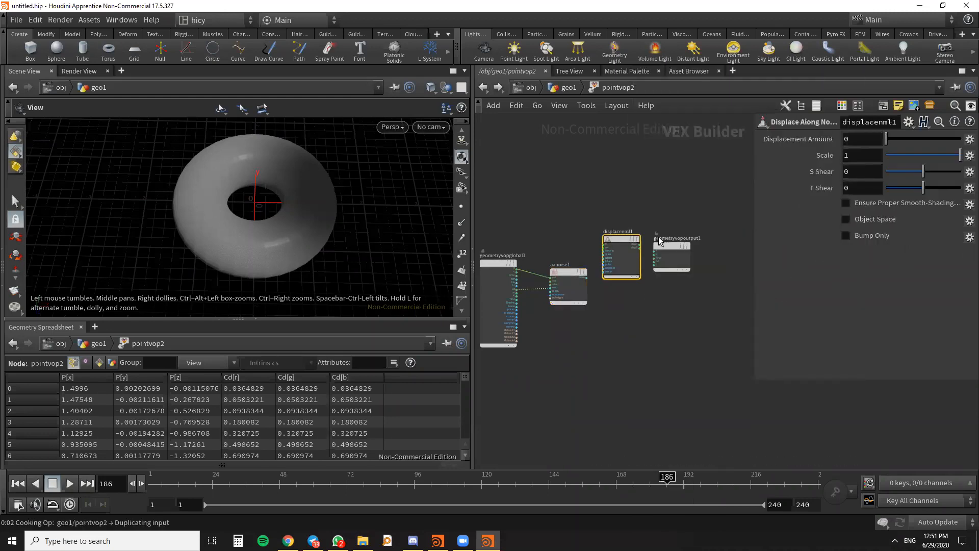
# - Connect the N output of geometryvopglobal1 to the nN input of displacenml1
pyautogui.scroll(3, 641, 220)
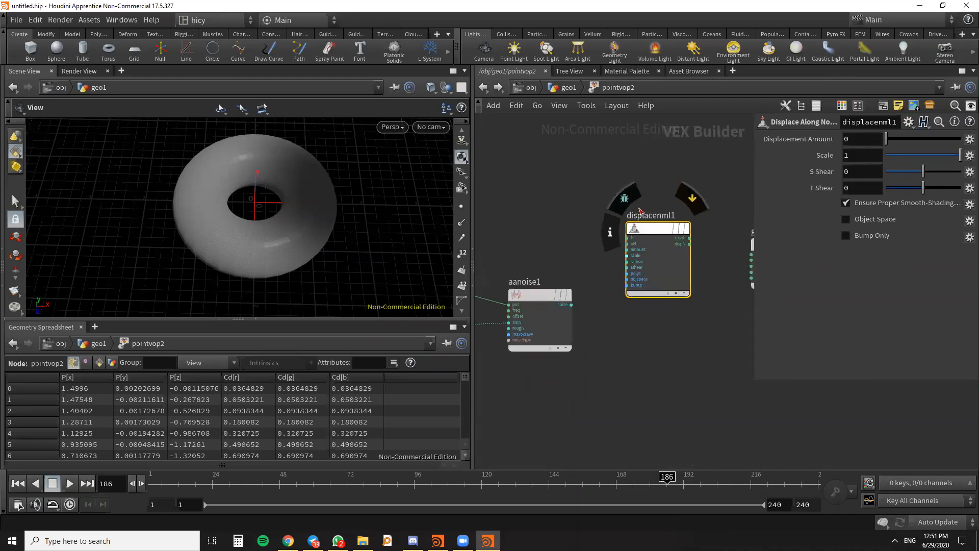
pyautogui.scroll(3, 640, 210)
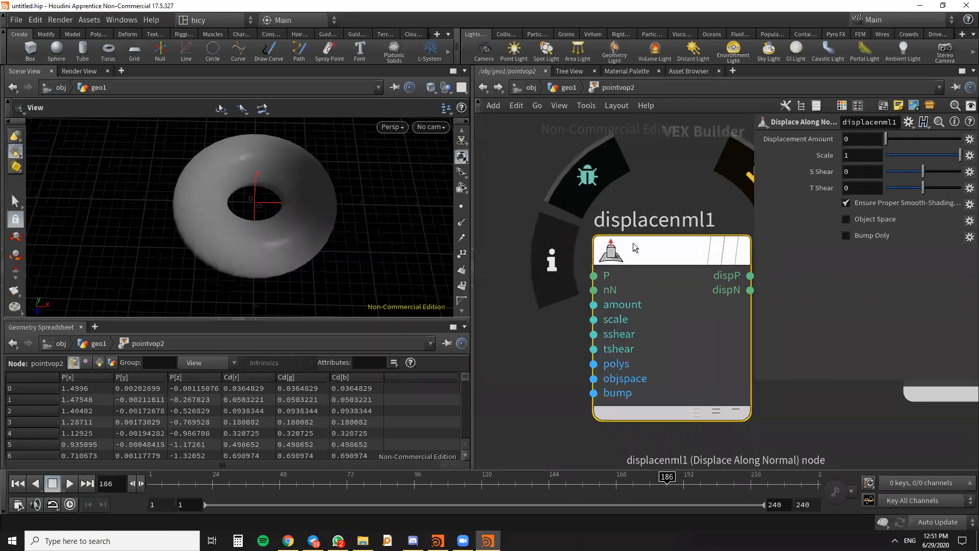
pyautogui.scroll(-4, 633, 244)
pyautogui.moveTo(551, 289); pyautogui.dragTo(632, 289, button='middle')
pyautogui.moveTo(591, 320); pyautogui.dragTo(602, 320)
pyautogui.scroll(-1, 589, 279)
pyautogui.moveTo(589, 278); pyautogui.dragTo(641, 247, button='middle')
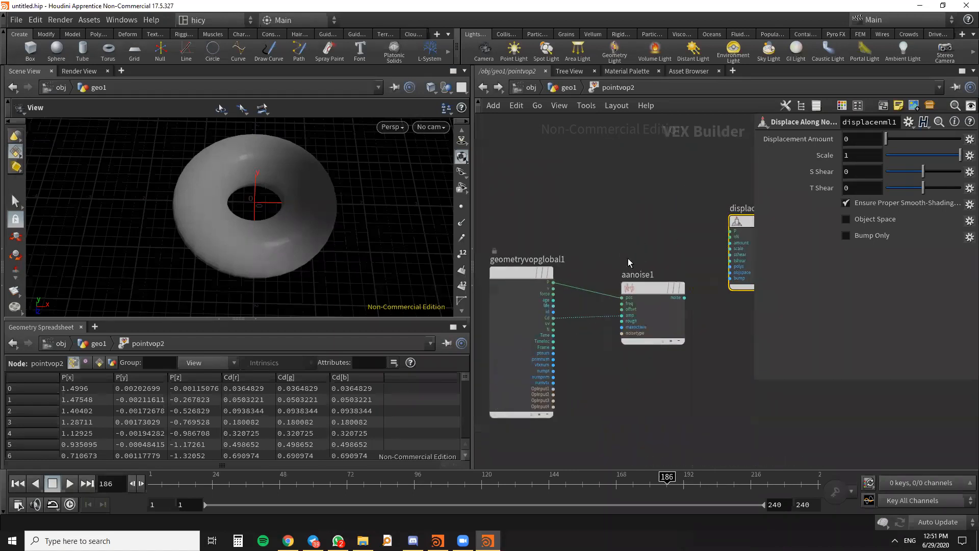
pyautogui.scroll(2, 568, 323)
pyautogui.moveTo(576, 330); pyautogui.dragTo(537, 372, button='middle')
pyautogui.click(507, 374)
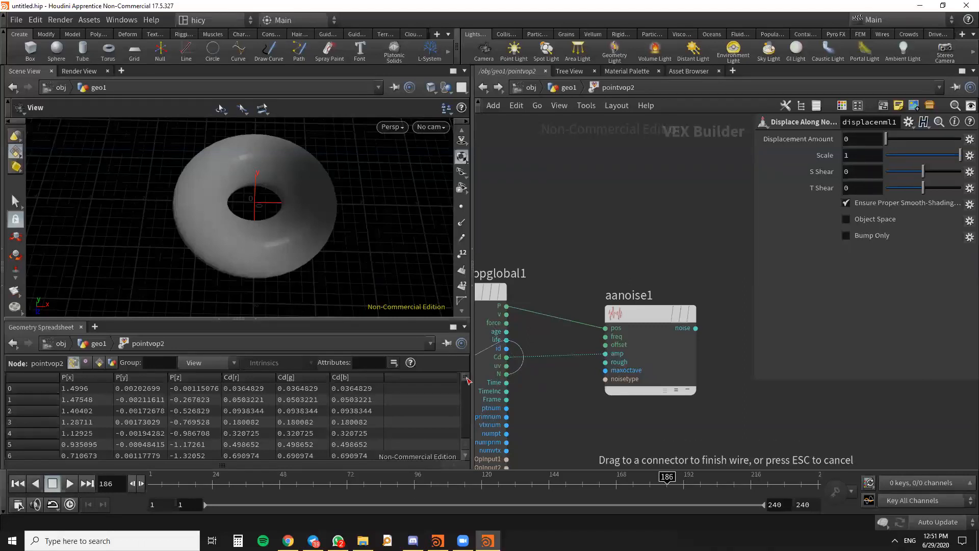
pyautogui.scroll(-2, 493, 362)
pyautogui.scroll(2, 591, 301)
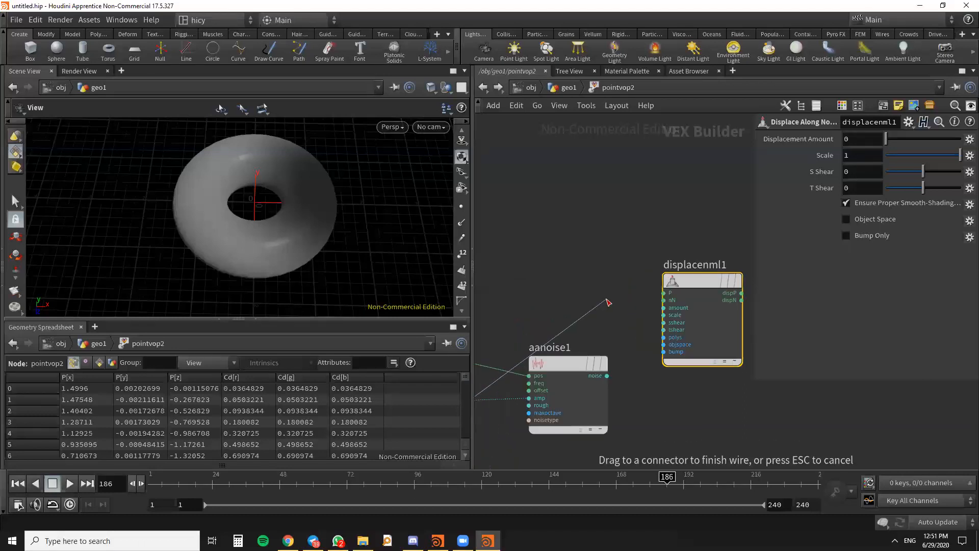
pyautogui.click(649, 301)
# - Move aanoise1 above the other nodes and connect geometryvopglobal1's P output to displacenml1's P input
pyautogui.scroll(-3, 661, 294)
pyautogui.moveTo(609, 335); pyautogui.dragTo(610, 222)
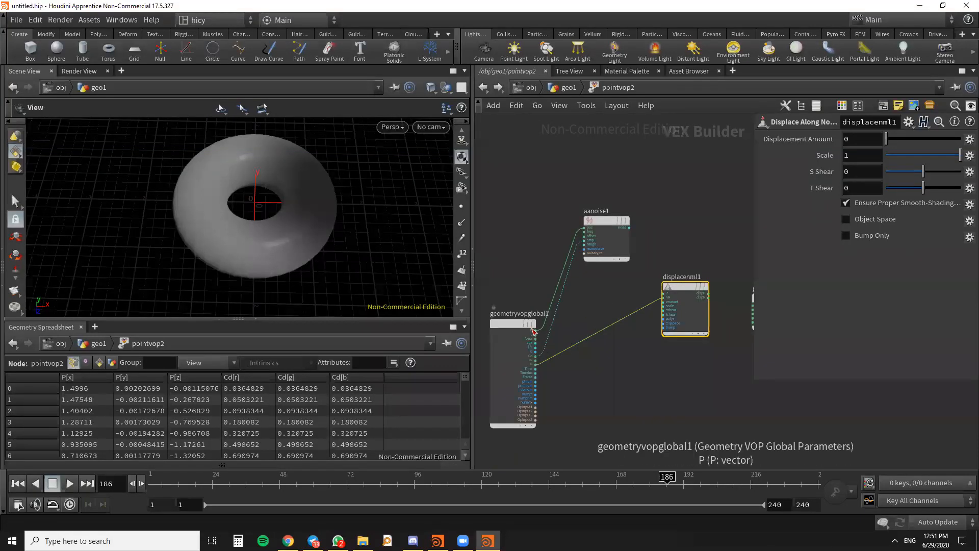
pyautogui.click(539, 332)
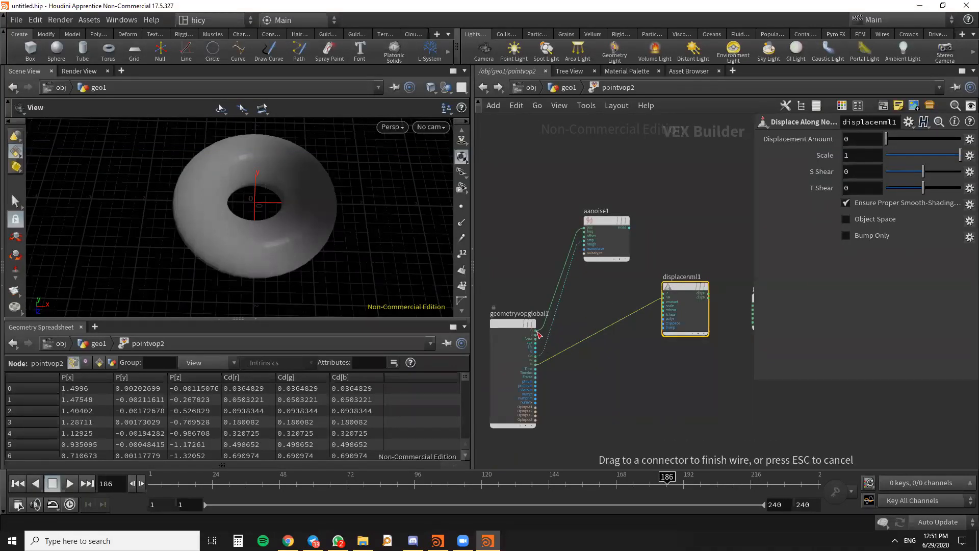
pyautogui.click(664, 295)
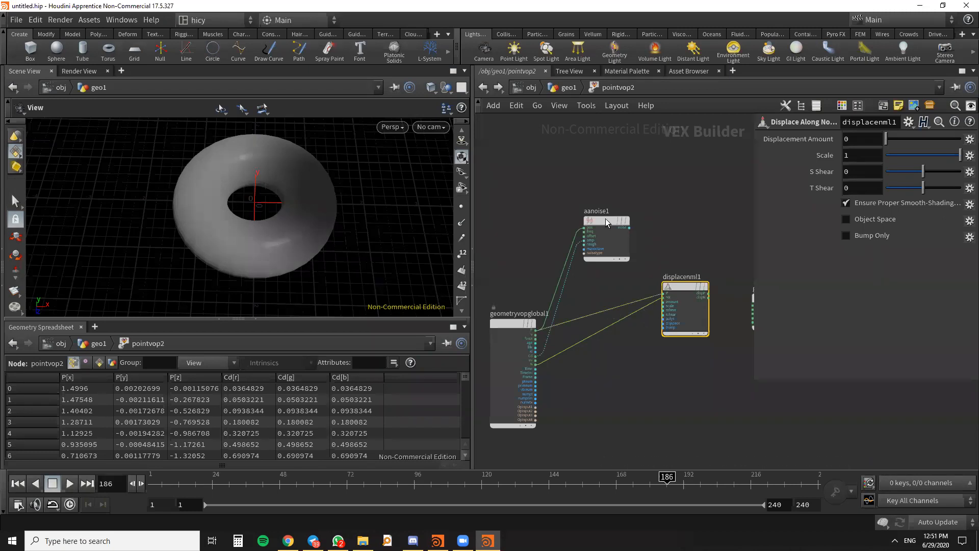
# - Add a Constant node below aanoise1, beside displacenml1
pyautogui.scroll(3, 668, 294)
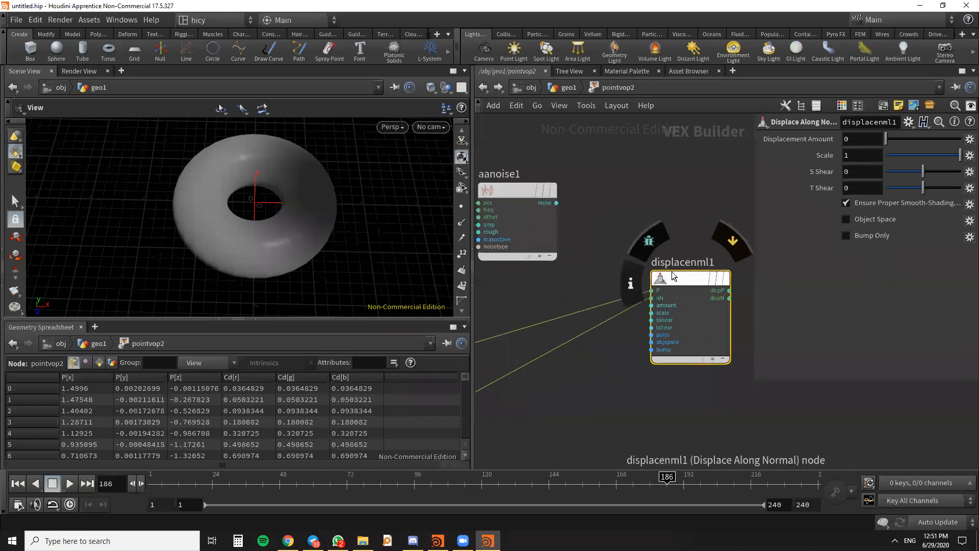
pyautogui.moveTo(672, 292); pyautogui.dragTo(672, 282)
pyautogui.press('Tab')
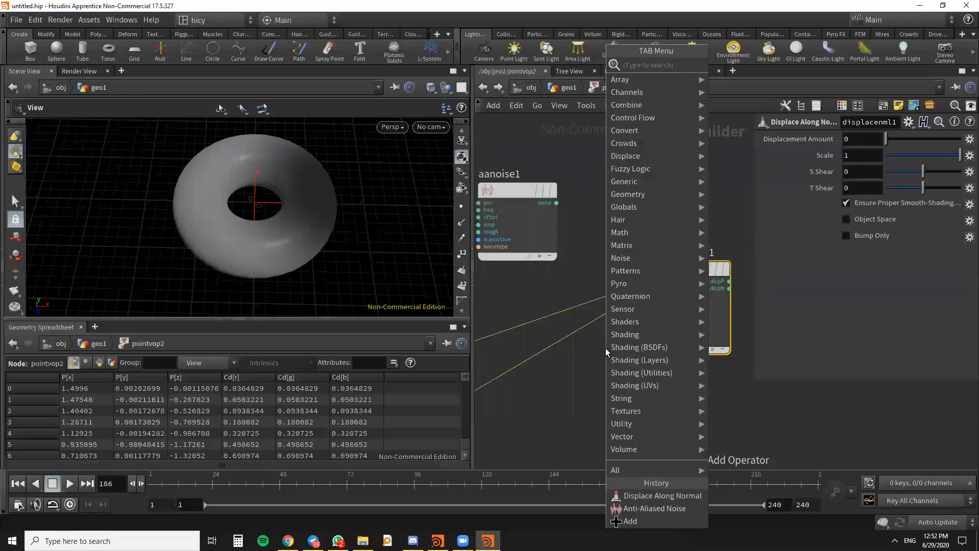
pyautogui.write('CONS')
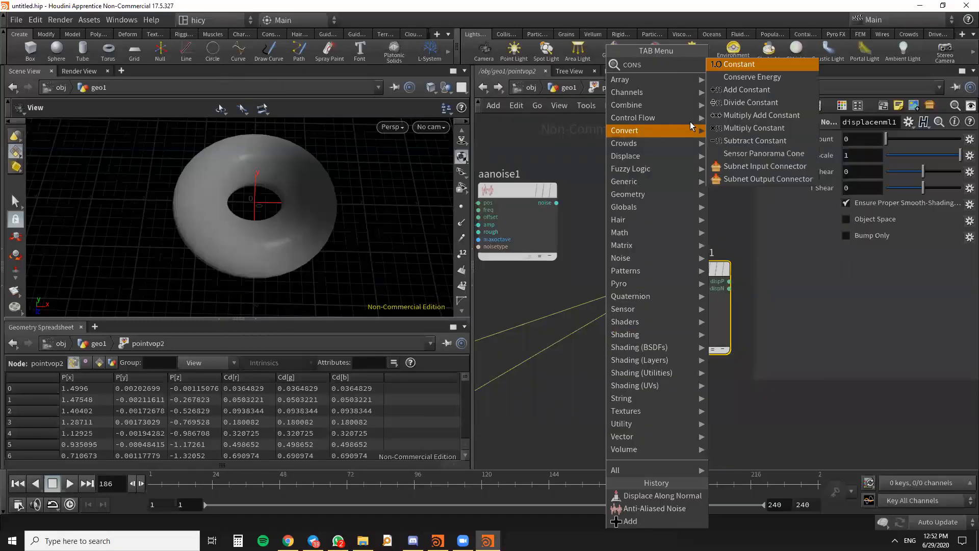
pyautogui.click(747, 67)
pyautogui.click(590, 395)
# - Connect the dispP output of displacenml1 to the P input of the geometry output node
pyautogui.scroll(-3, 592, 393)
pyautogui.moveTo(604, 377); pyautogui.dragTo(527, 349, button='middle')
pyautogui.scroll(2, 612, 290)
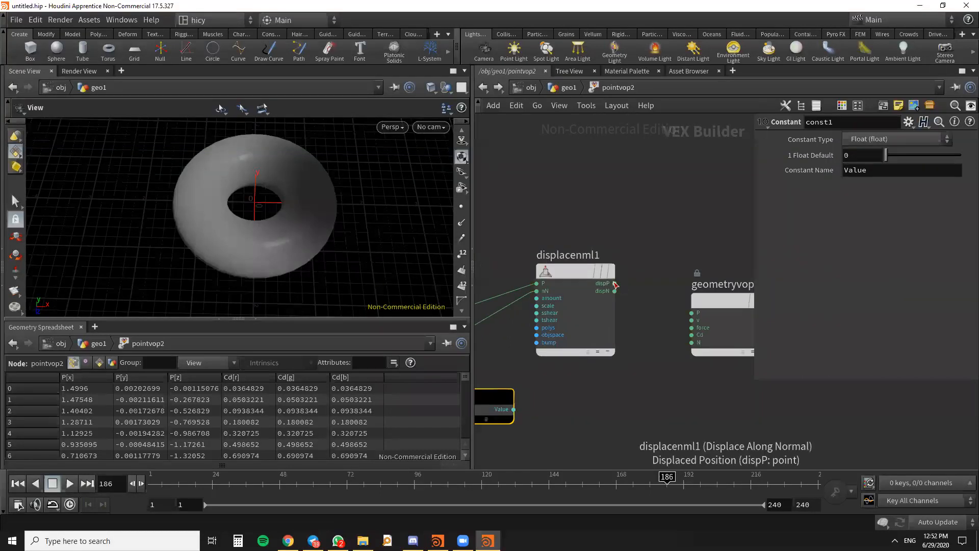
pyautogui.moveTo(619, 284)
pyautogui.mouseDown()
pyautogui.moveTo(674, 303)
pyautogui.moveTo(632, 293)
pyautogui.moveTo(683, 322)
pyautogui.mouseUp()
pyautogui.press('y')
pyautogui.moveTo(656, 282); pyautogui.dragTo(693, 313)
pyautogui.moveTo(616, 286); pyautogui.dragTo(603, 249)
pyautogui.scroll(-2, 620, 306)
pyautogui.scroll(3, 543, 370)
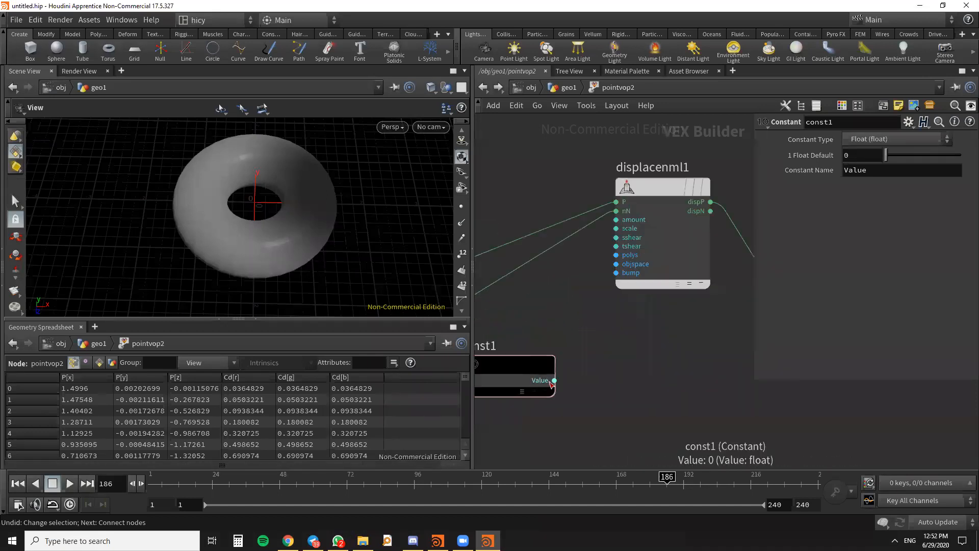
# - Connect const1's Value output to displacenml1's amount input and vary its float default to test the displacement, ending at 0
pyautogui.moveTo(554, 381); pyautogui.dragTo(615, 220)
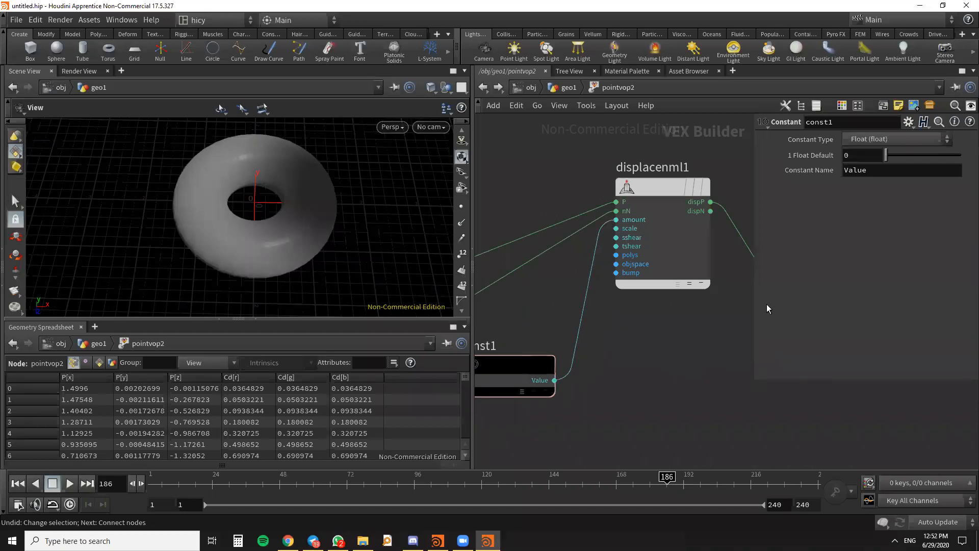
pyautogui.moveTo(886, 158); pyautogui.dragTo(862, 160)
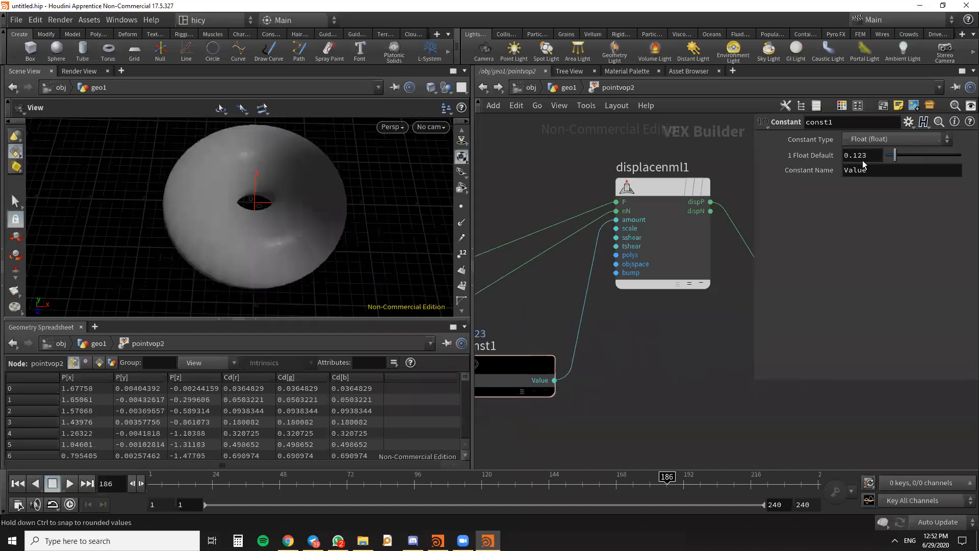
pyautogui.scroll(-2, 681, 359)
pyautogui.moveTo(702, 378); pyautogui.dragTo(727, 363, button='middle')
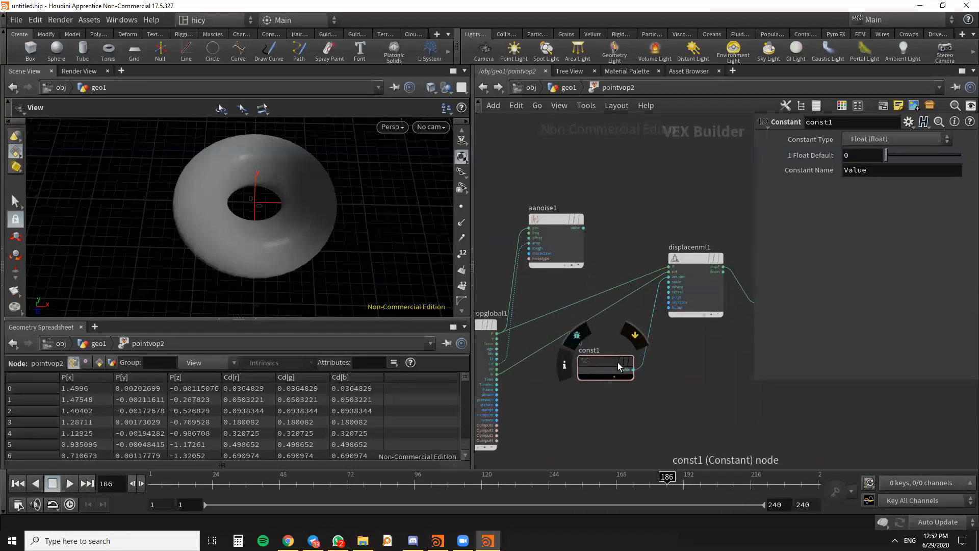
# - Delete the const1 node
pyautogui.middleClick(618, 363)
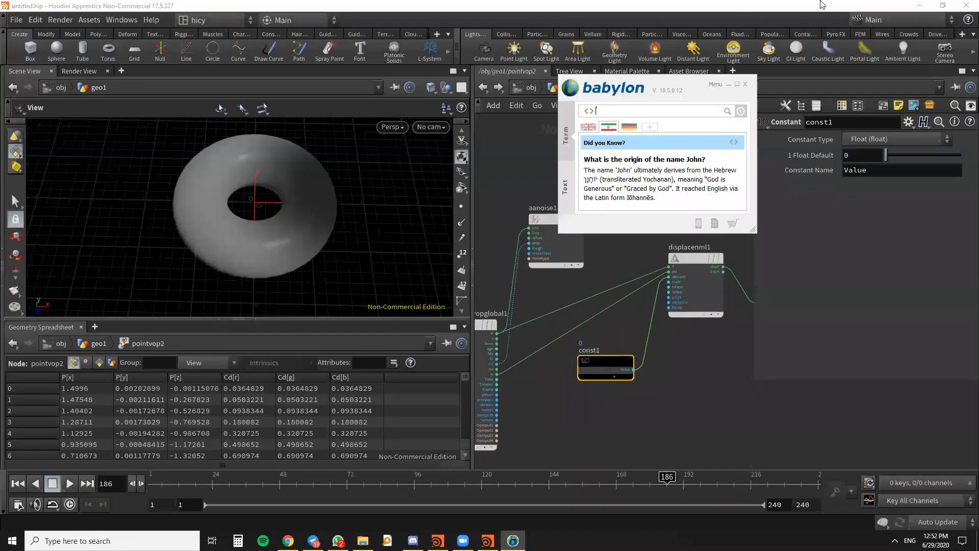
pyautogui.click(750, 81)
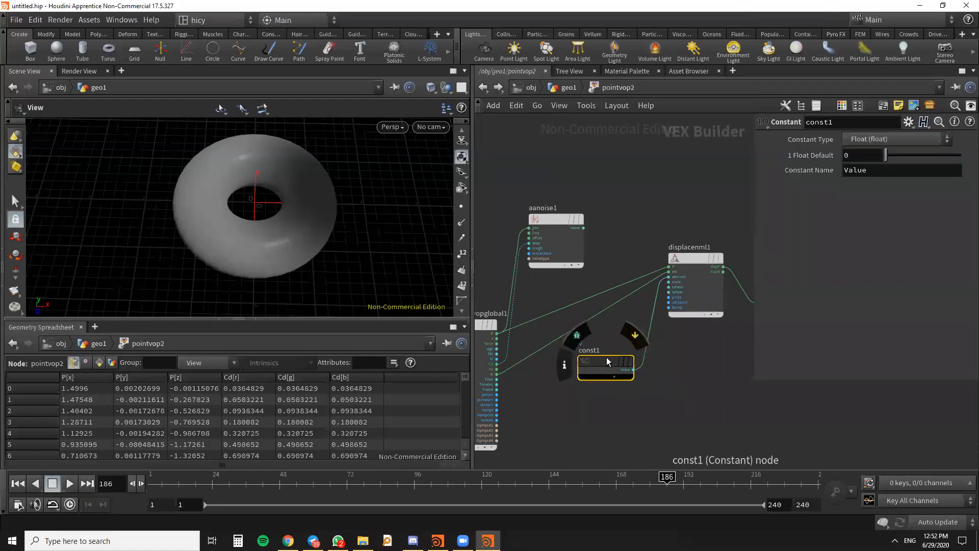
pyautogui.press('Delete')
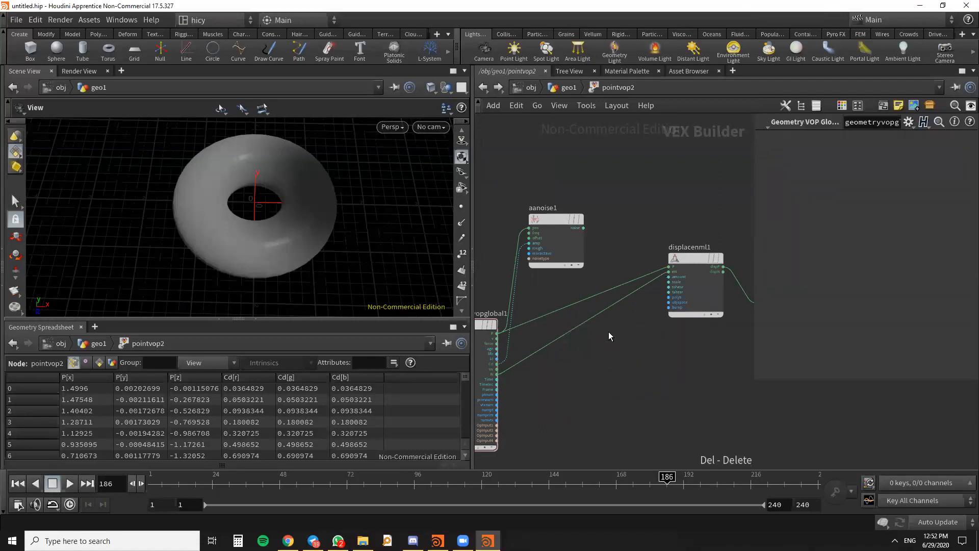
# - Connect the noise output of aanoise1 to displacenml1's amount input and move aanoise1 slightly closer to it
pyautogui.click(583, 227)
pyautogui.click(668, 277)
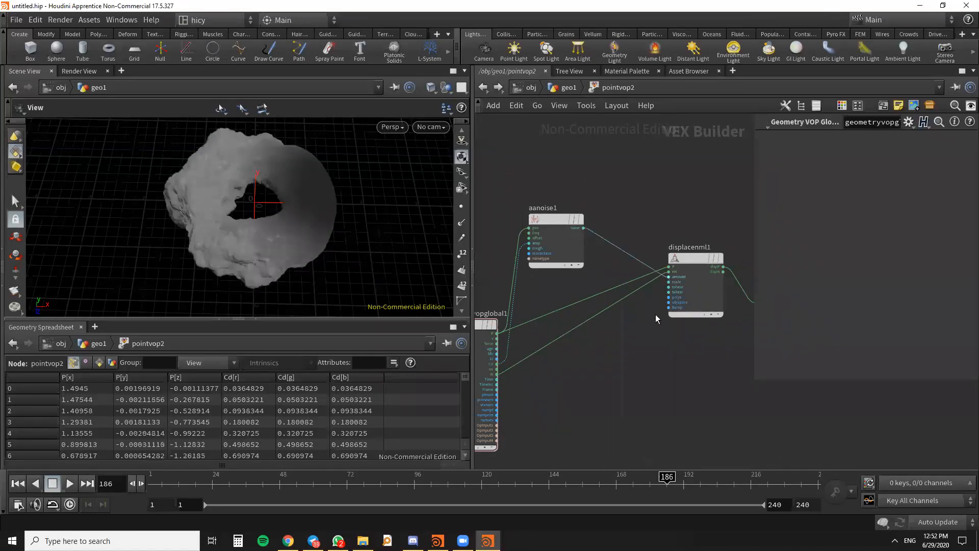
pyautogui.moveTo(559, 217)
pyautogui.moveTo(558, 217); pyautogui.dragTo(595, 220)
pyautogui.moveTo(222, 225); pyautogui.dragTo(245, 204)
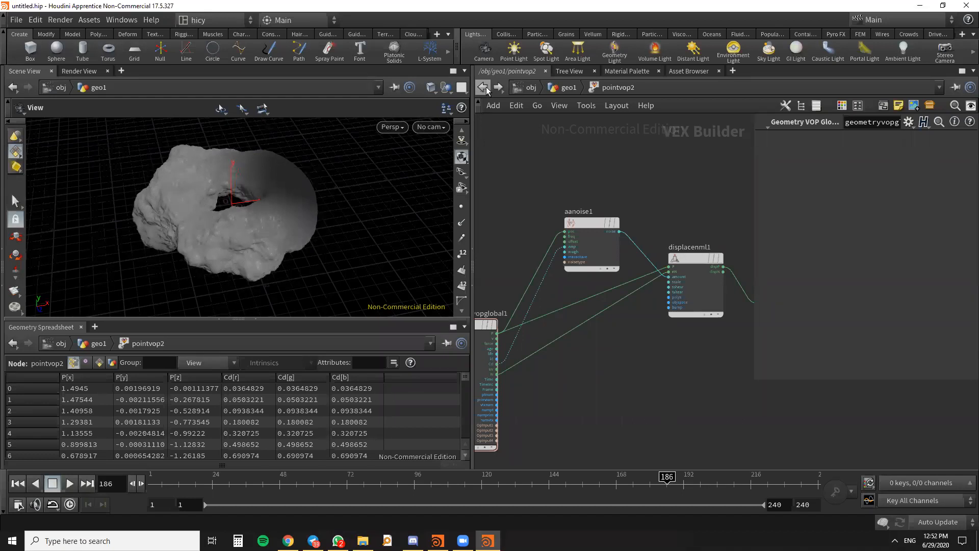
# - Return to the geo1 network and examine the noise-displaced torus and the complete node network
pyautogui.click(487, 90)
pyautogui.click(485, 89)
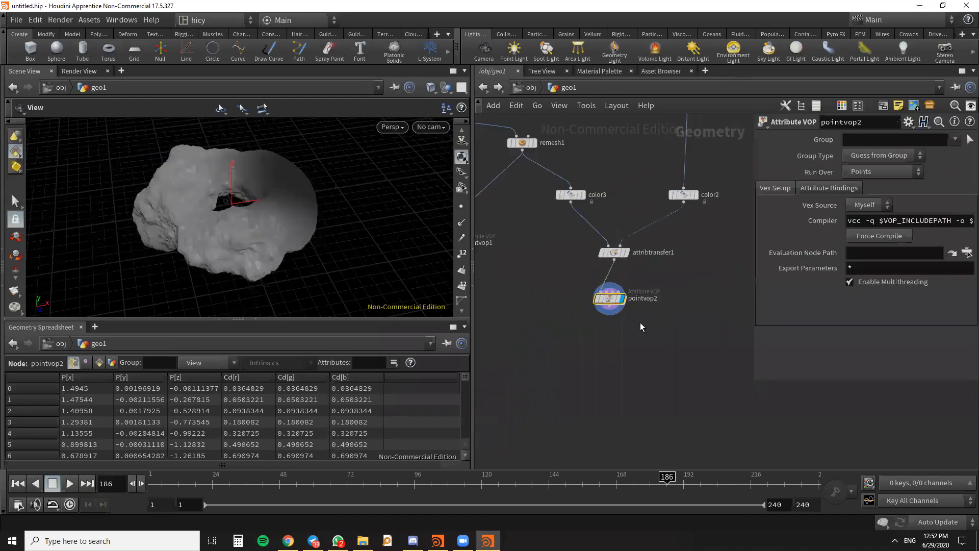
pyautogui.moveTo(274, 220); pyautogui.dragTo(317, 220)
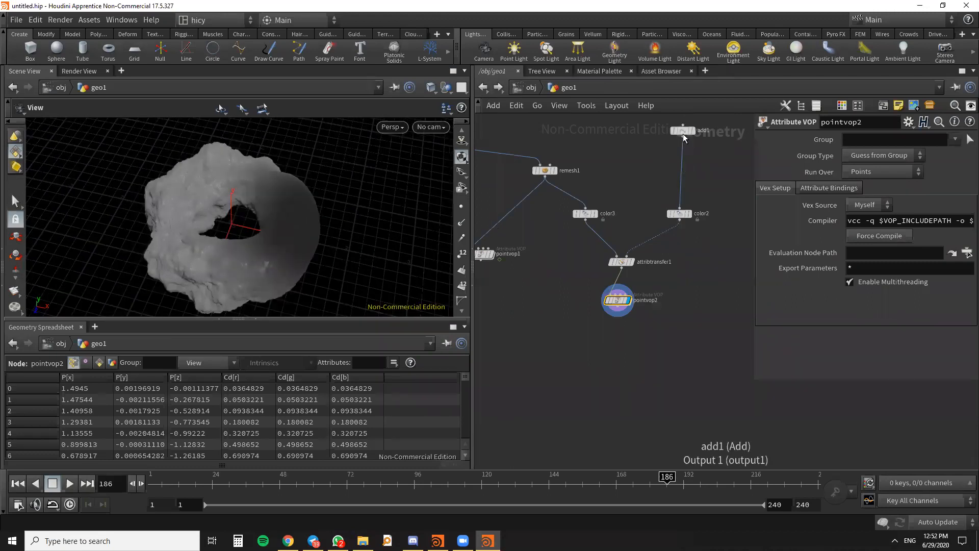
pyautogui.moveTo(683, 133); pyautogui.dragTo(678, 132)
pyautogui.moveTo(277, 247)
pyautogui.mouseDown()
pyautogui.moveTo(273, 226)
pyautogui.moveTo(273, 253)
pyautogui.mouseUp()
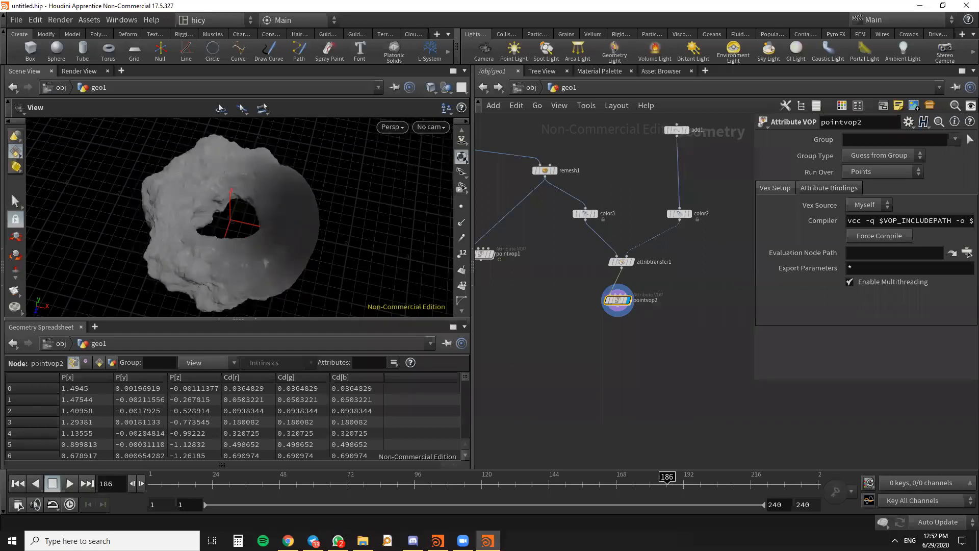
pyautogui.hotkey('alt', 'Tab')
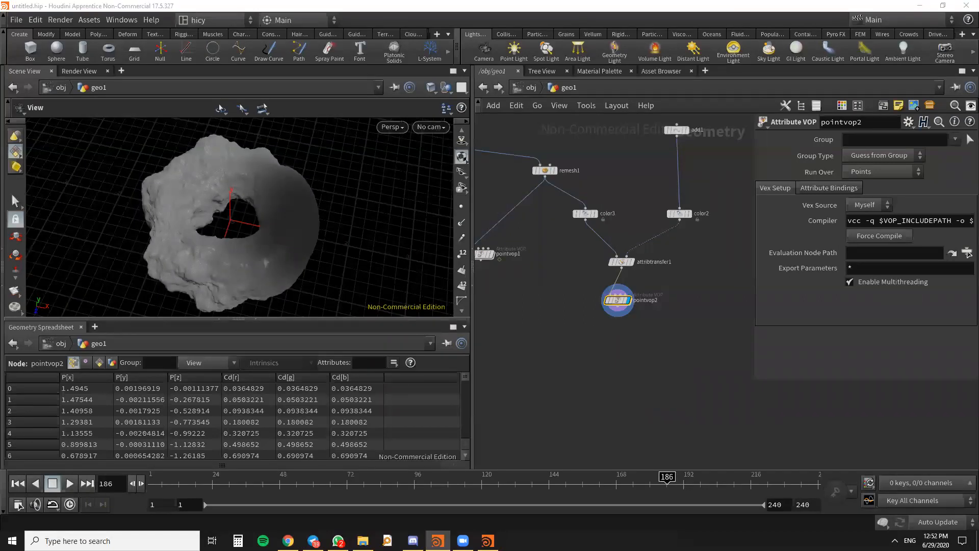
pyautogui.press('h')
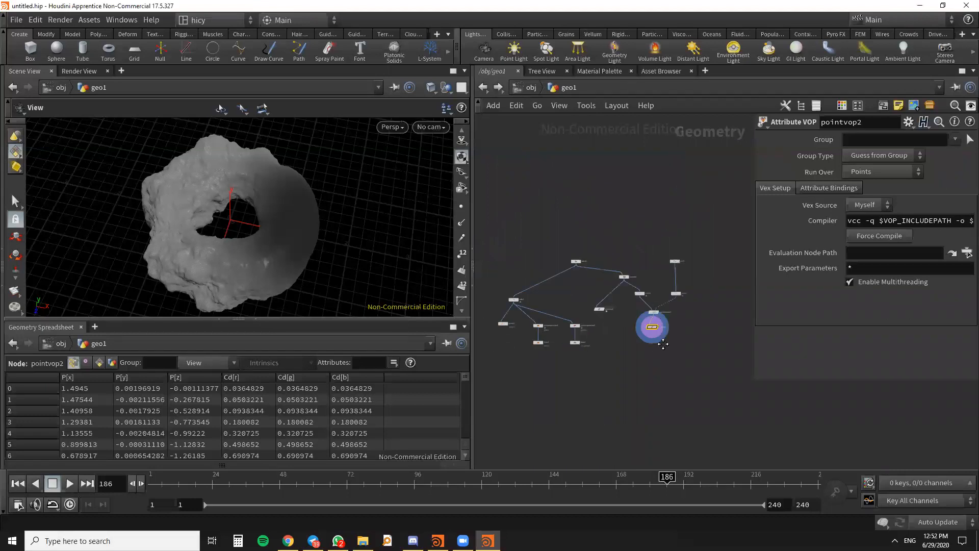
# - Add a Color node below pointvop2 and connect pointvop2's output to its input
pyautogui.scroll(3, 290, 215)
pyautogui.moveTo(290, 214); pyautogui.dragTo(329, 202)
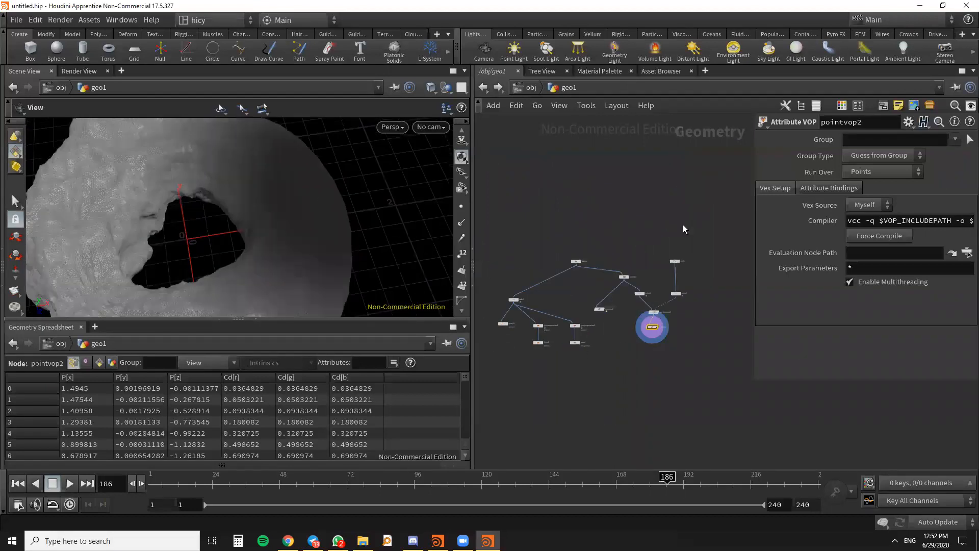
pyautogui.scroll(5, 654, 345)
pyautogui.scroll(-2, 350, 197)
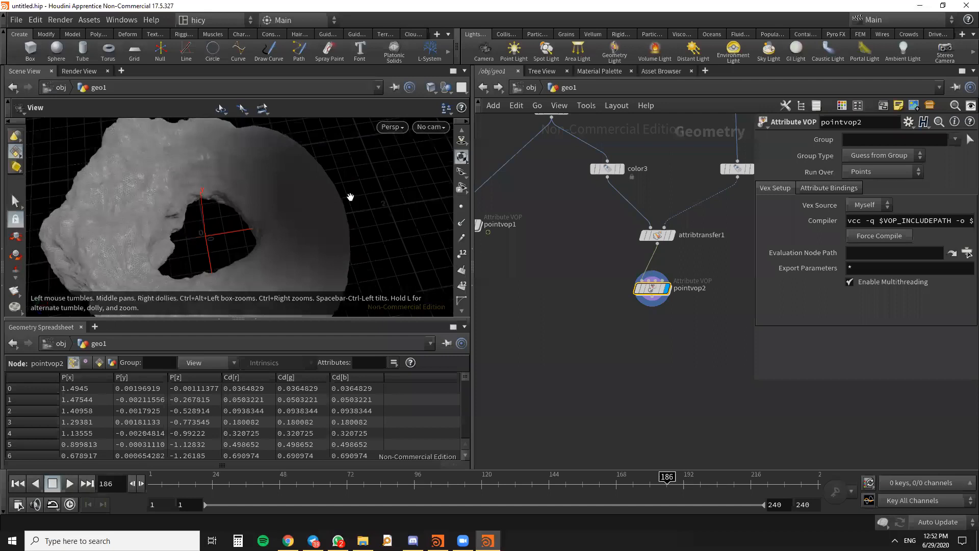
pyautogui.press('Tab')
pyautogui.click(595, 336)
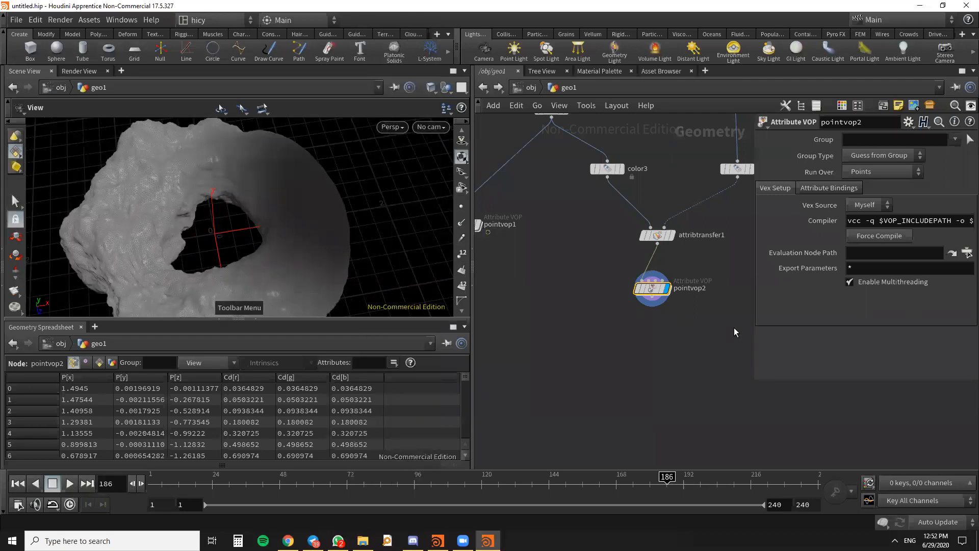
pyautogui.press('Tab')
pyautogui.write('color')
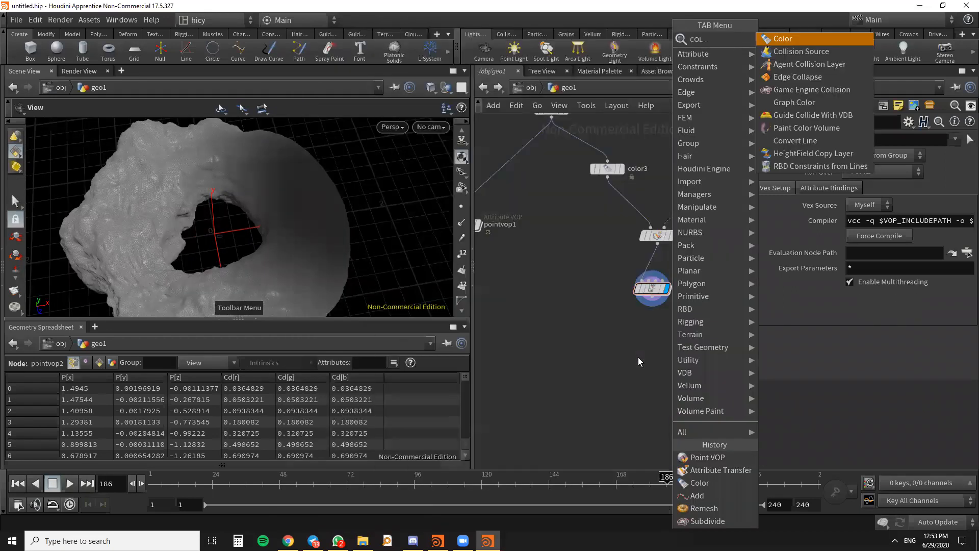
pyautogui.click(773, 37)
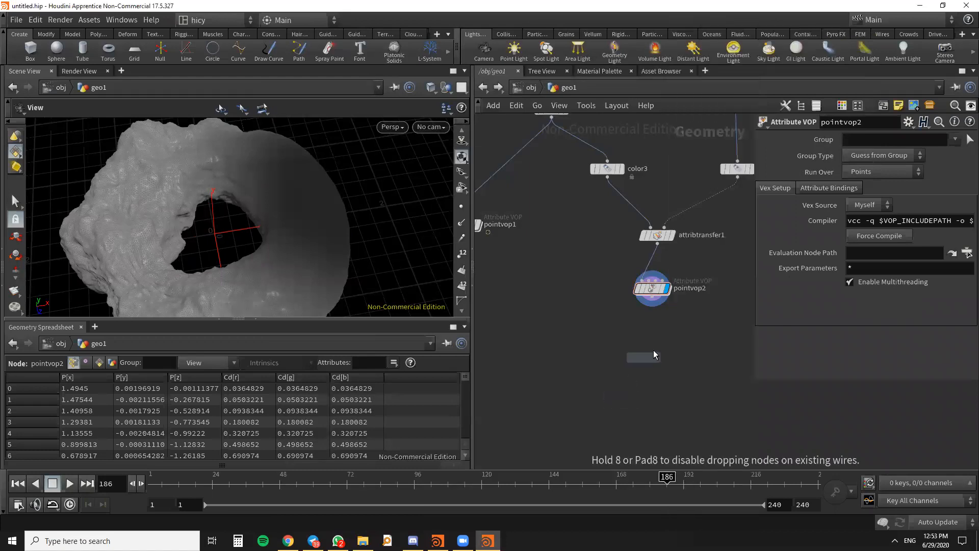
pyautogui.click(651, 351)
pyautogui.click(651, 305)
pyautogui.click(652, 344)
# - Set color4's color to cyan (0, 1, 1), display its result, and place the node slightly closer to pointvop2
pyautogui.click(859, 215)
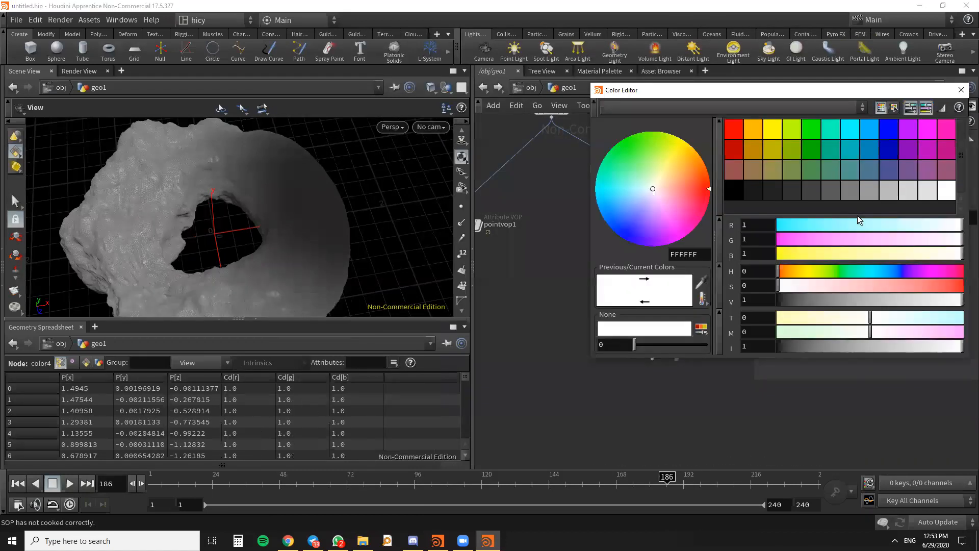
pyautogui.click(850, 128)
pyautogui.click(961, 90)
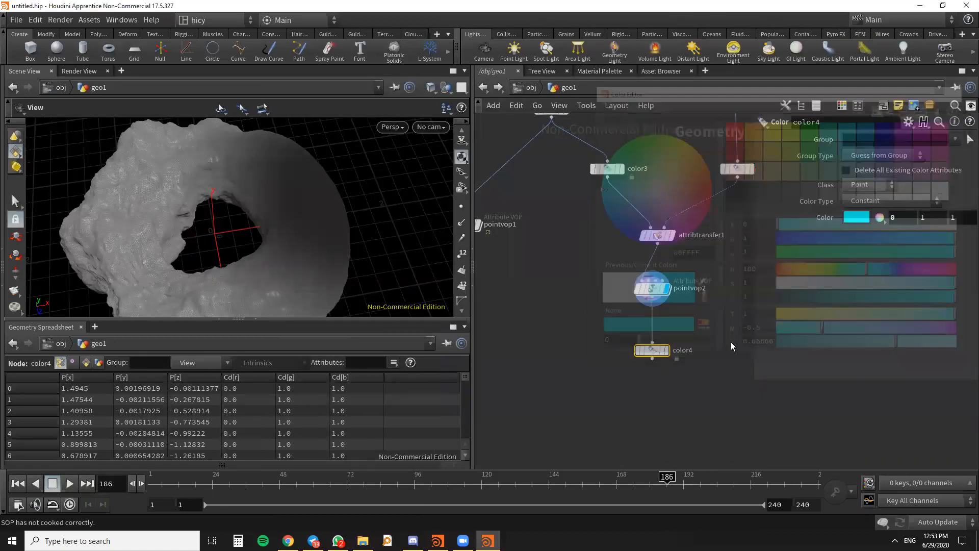
pyautogui.click(663, 341)
pyautogui.moveTo(653, 341); pyautogui.dragTo(654, 337)
pyautogui.moveTo(255, 184); pyautogui.dragTo(240, 204)
pyautogui.scroll(-3, 260, 218)
pyautogui.moveTo(332, 271); pyautogui.dragTo(338, 304)
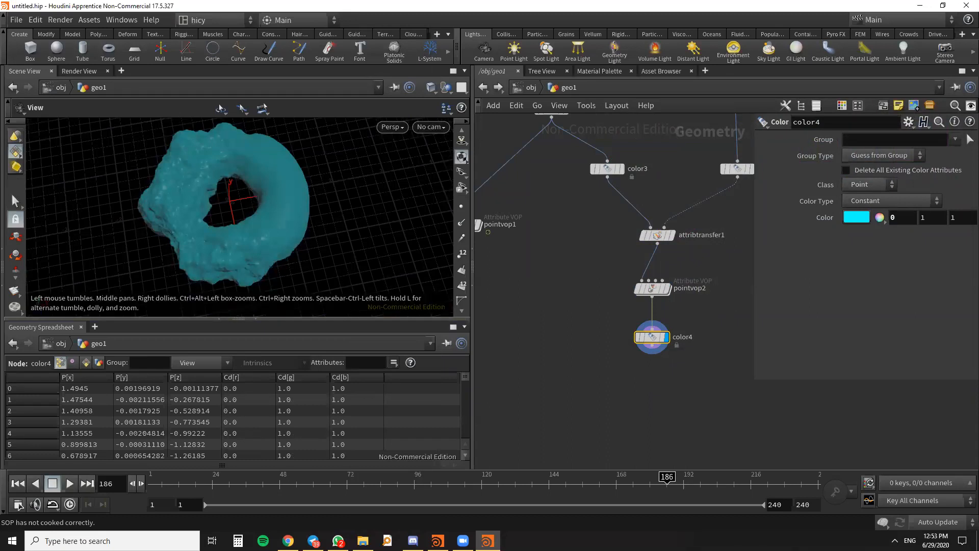
pyautogui.hotkey('alt', 'Tab')
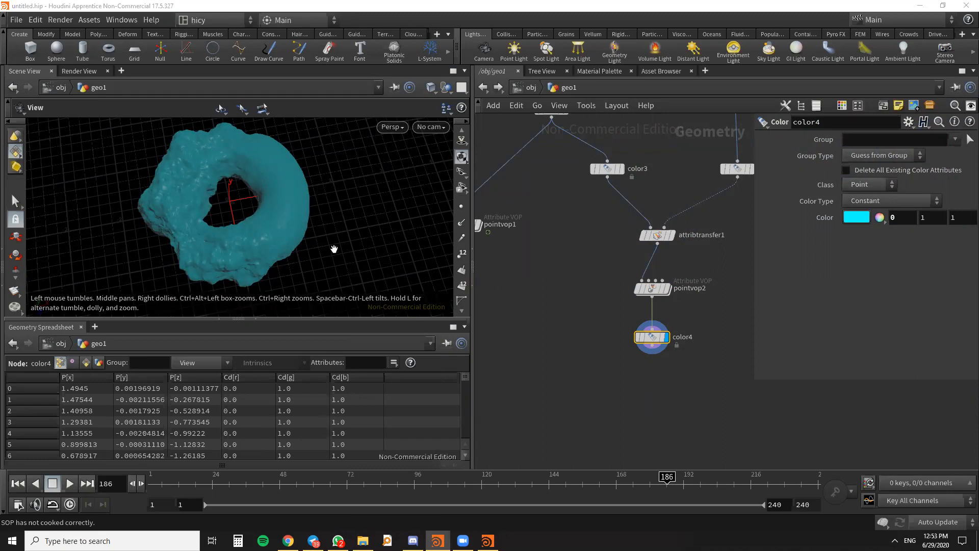
pyautogui.moveTo(332, 245); pyautogui.dragTo(328, 225)
pyautogui.scroll(-5, 569, 328)
pyautogui.scroll(5, 650, 265)
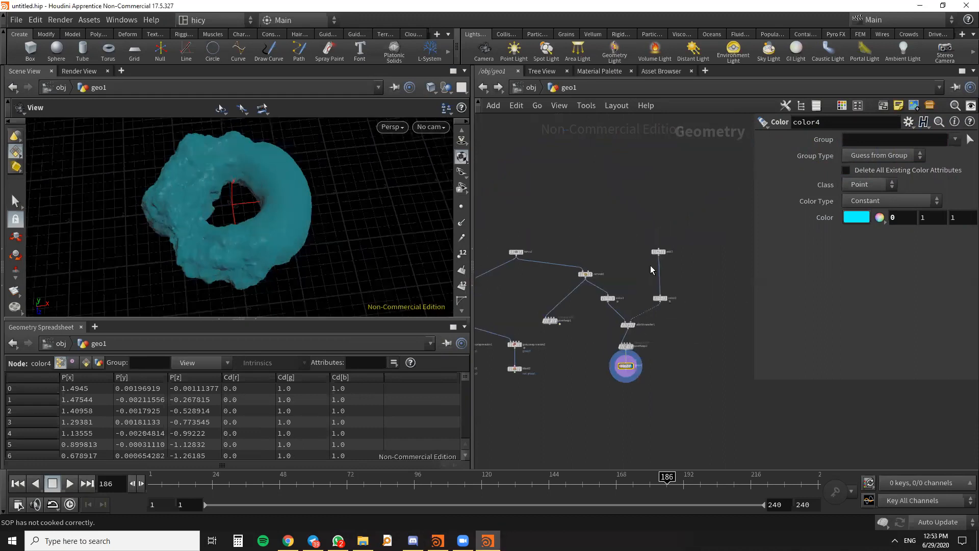
pyautogui.scroll(-5, 698, 213)
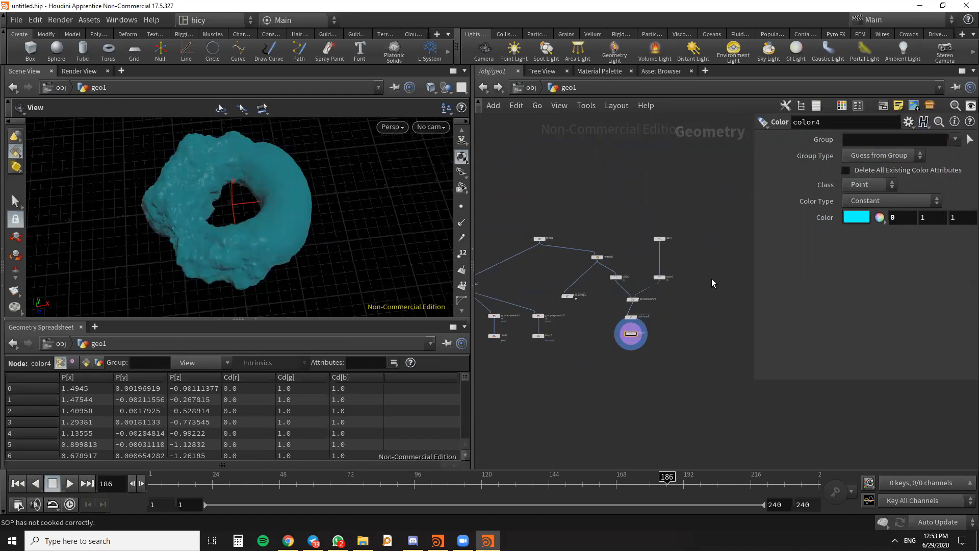
# - Start saving the scene under a new name and browse to F:/work station/DARSlab/DIGITAL FUTURE/Houdnii practice
pyautogui.hotkey('ctrl', 'shift', 's')
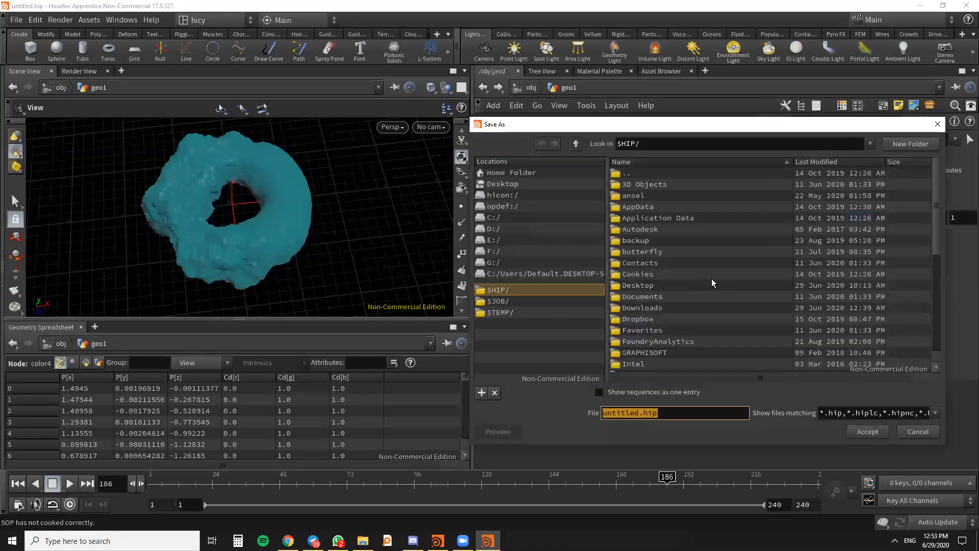
pyautogui.click(520, 252)
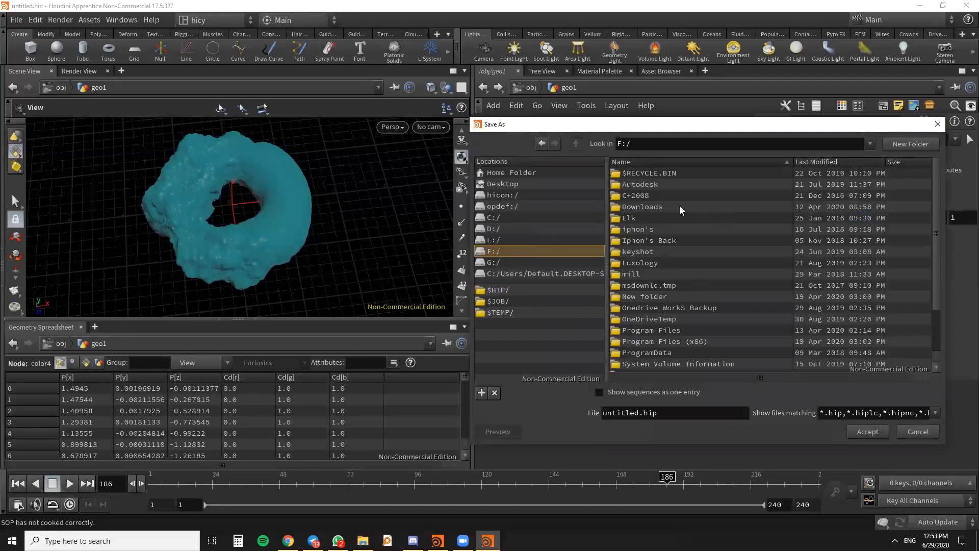
pyautogui.scroll(-2, 698, 279)
pyautogui.click(672, 355)
pyautogui.click(662, 184)
pyautogui.click(662, 197)
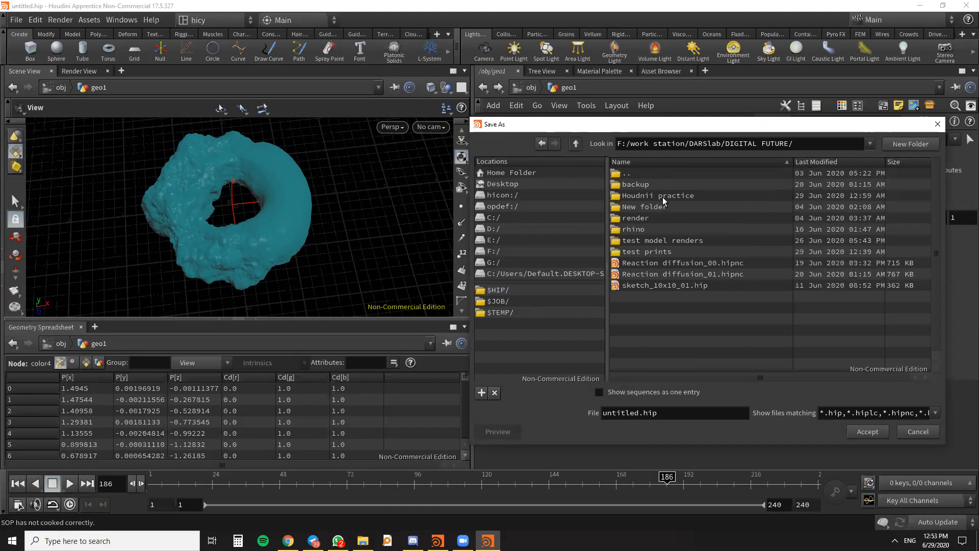
pyautogui.click(651, 196)
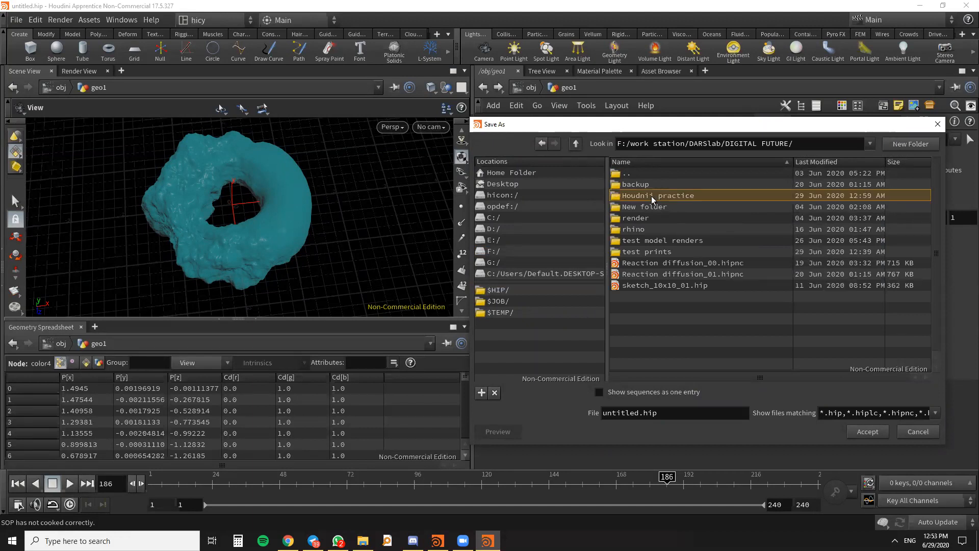
# - Save the scene as "first tutorial" in the TUTORIALS folder inside Houdnii practice
pyautogui.doubleClick(639, 413)
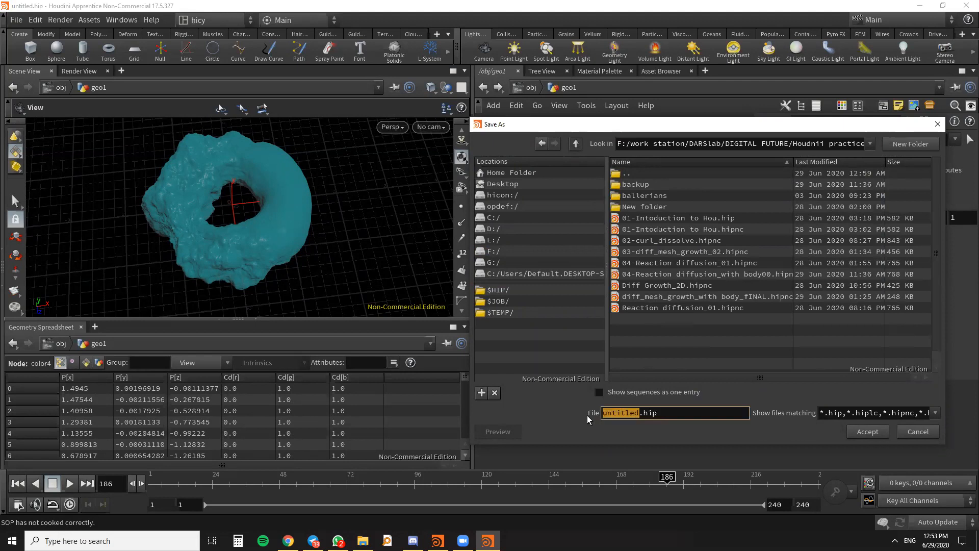
pyautogui.write('fIRST')
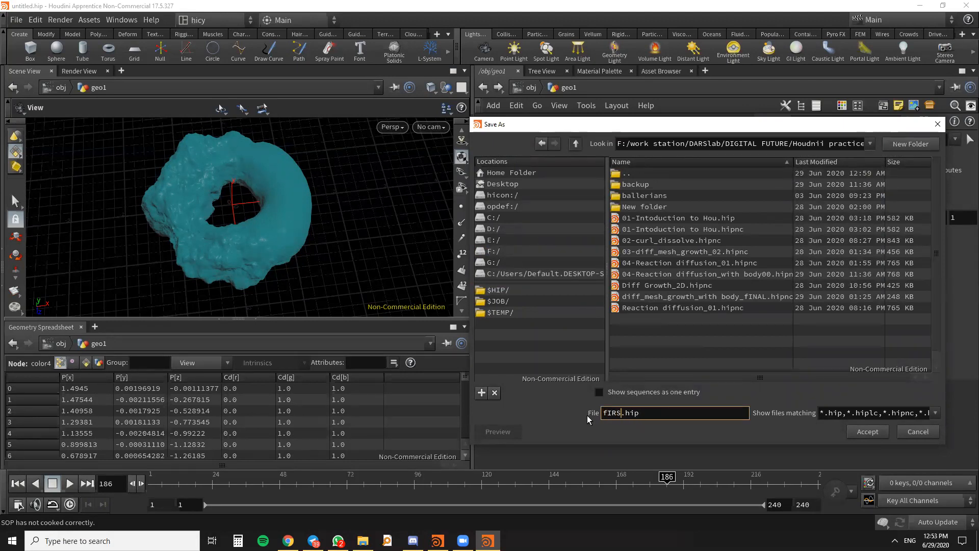
pyautogui.press('BackSpace')
pyautogui.press('BackSpace')
pyautogui.press('BackSpace')
pyautogui.press('BackSpace')
pyautogui.press('BackSpace')
pyautogui.write('first tutorial')
pyautogui.click(882, 431)
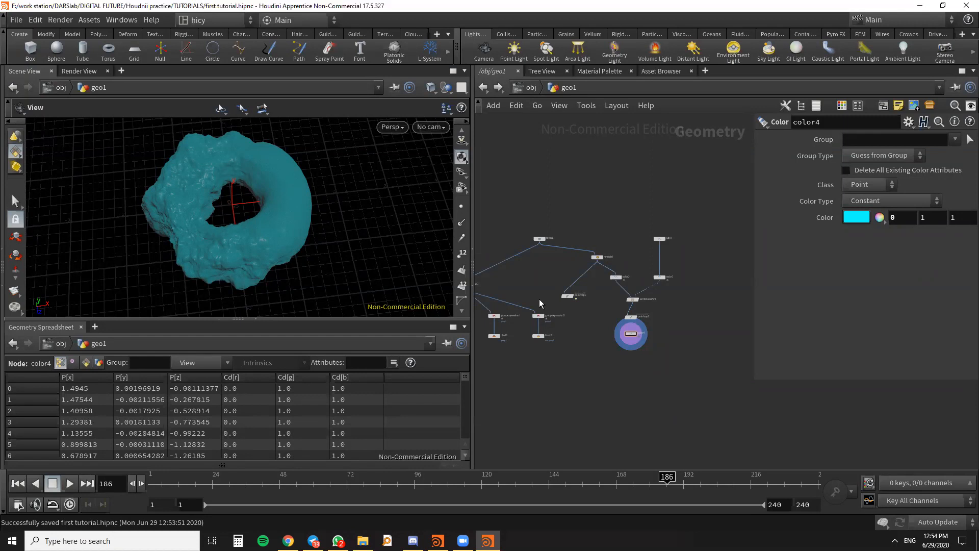
# - Display groupexpression2 and blast2 in turn to examine each one's result on the torus
pyautogui.scroll(6, 632, 335)
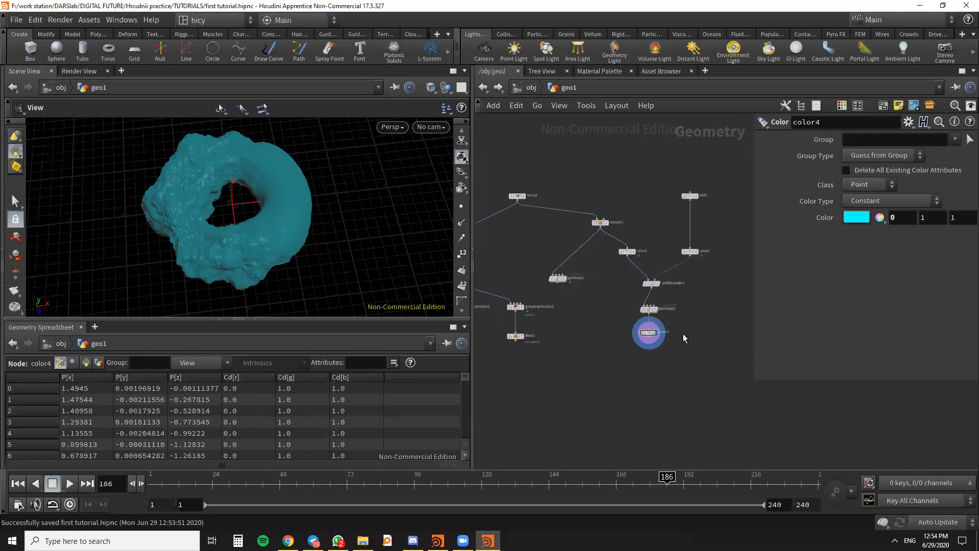
pyautogui.scroll(-7, 704, 273)
pyautogui.scroll(5, 593, 271)
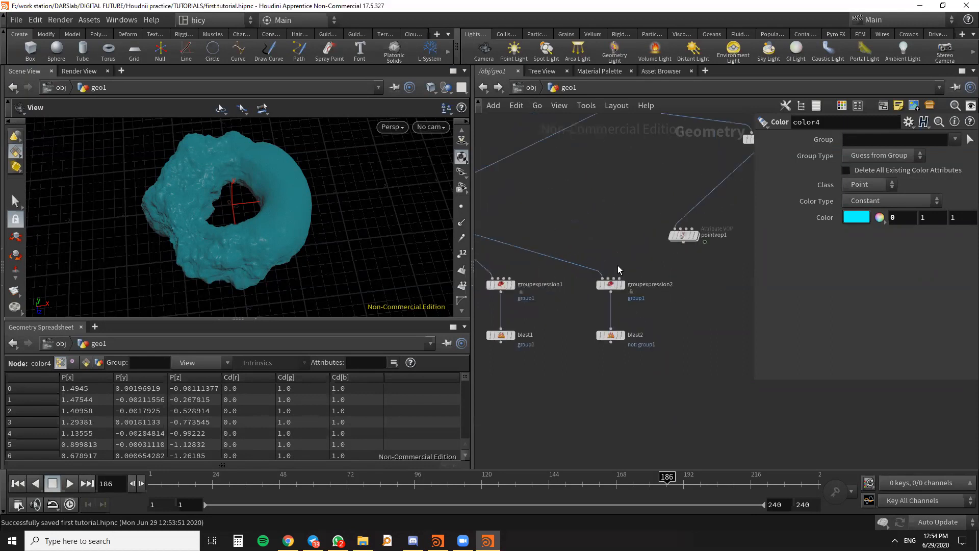
pyautogui.click(625, 285)
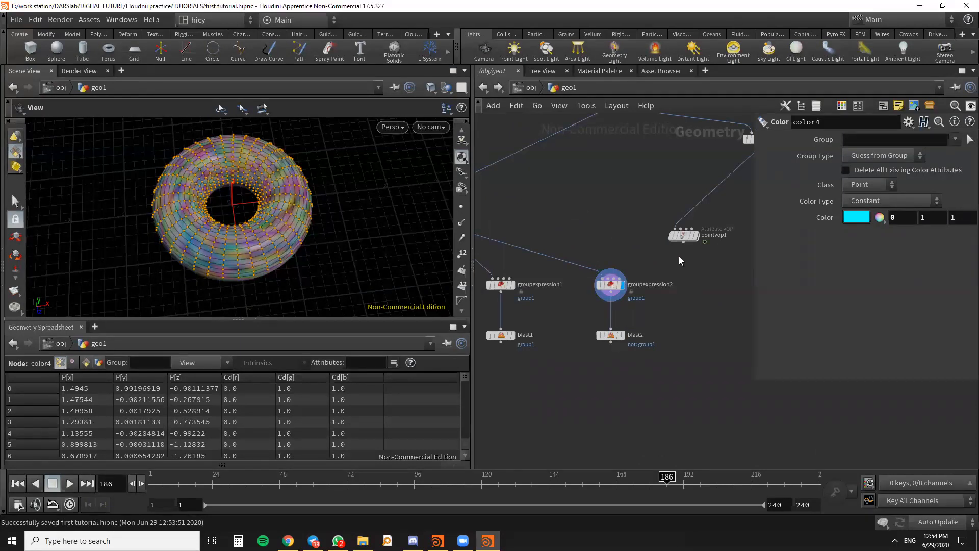
pyautogui.scroll(-3, 666, 275)
pyautogui.scroll(5, 299, 253)
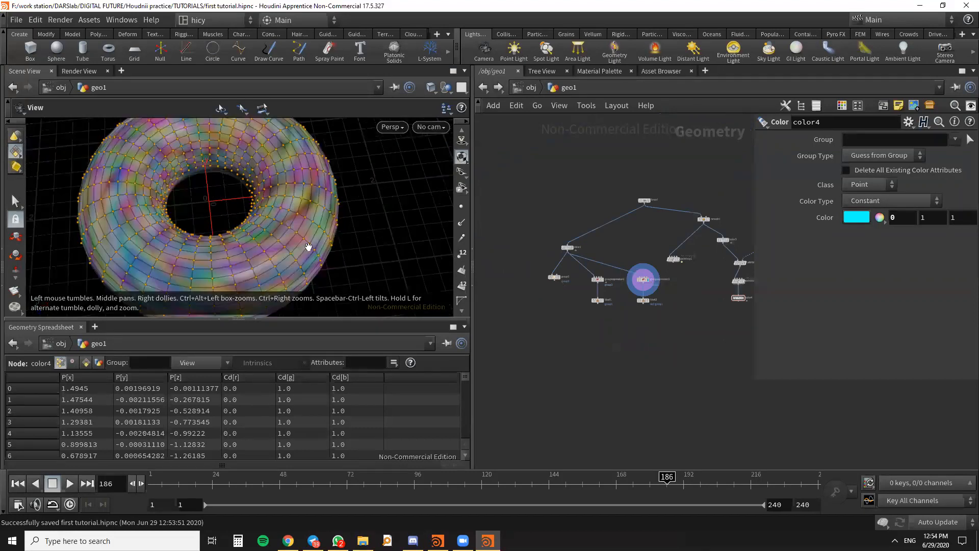
pyautogui.moveTo(300, 253); pyautogui.dragTo(306, 234)
pyautogui.scroll(-4, 302, 260)
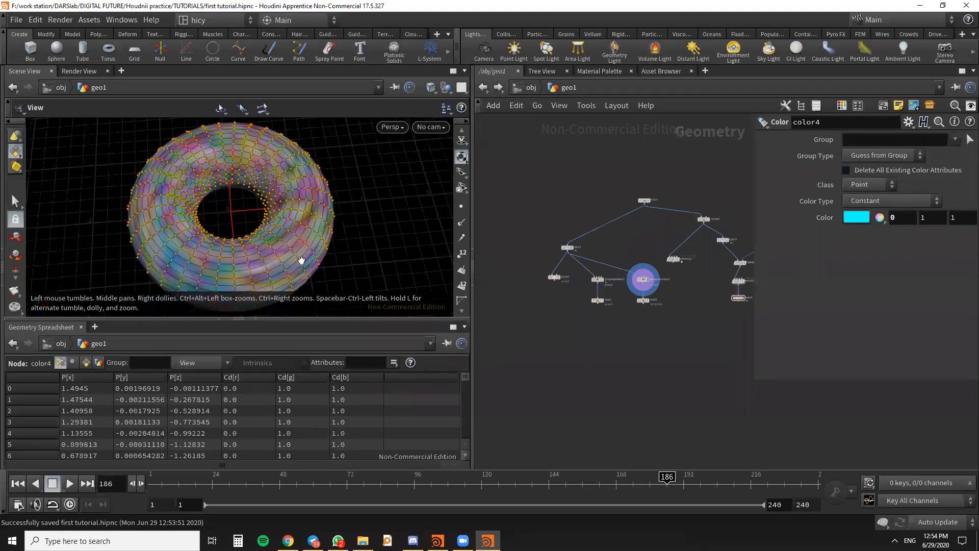
pyautogui.scroll(3, 574, 276)
pyautogui.scroll(-3, 653, 302)
pyautogui.moveTo(653, 302); pyautogui.dragTo(619, 324, button='middle')
pyautogui.scroll(4, 619, 325)
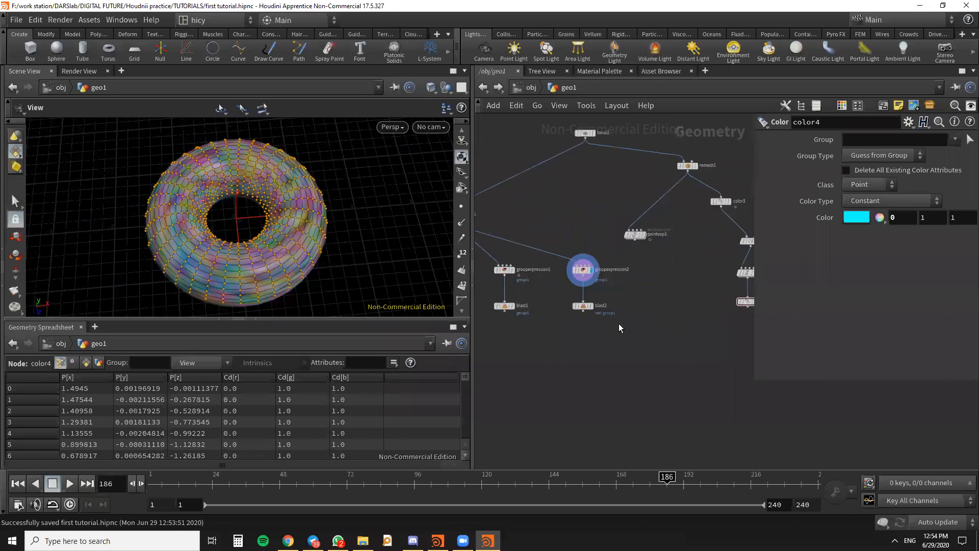
pyautogui.click(592, 306)
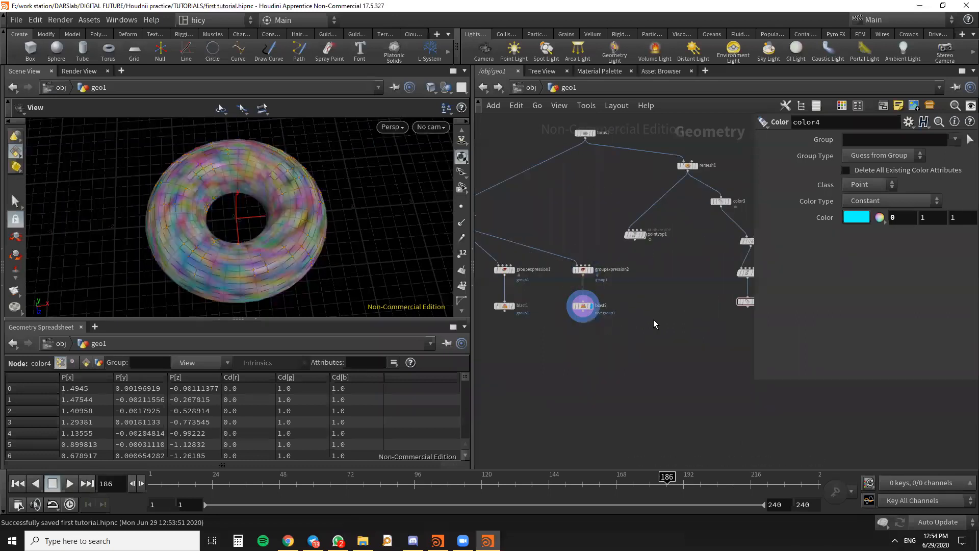
pyautogui.scroll(-3, 651, 319)
pyautogui.scroll(5, 681, 313)
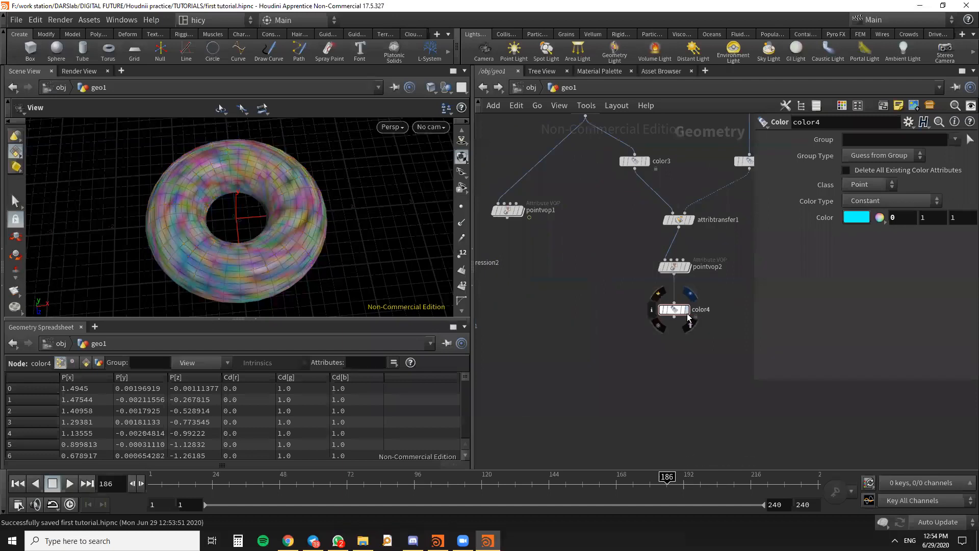
# - Display color4's result again and set its color to white (1, 1, 1)
pyautogui.click(687, 314)
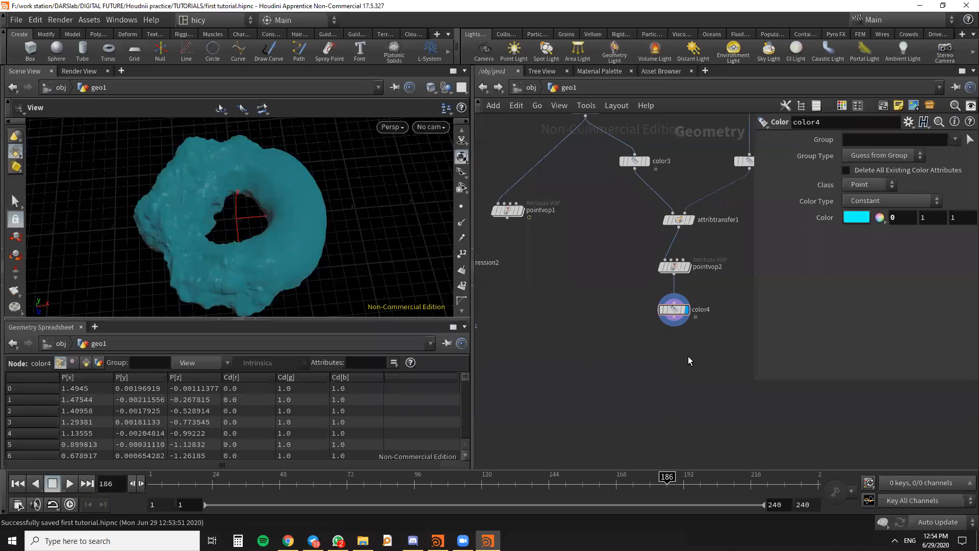
pyautogui.click(856, 217)
pyautogui.click(941, 196)
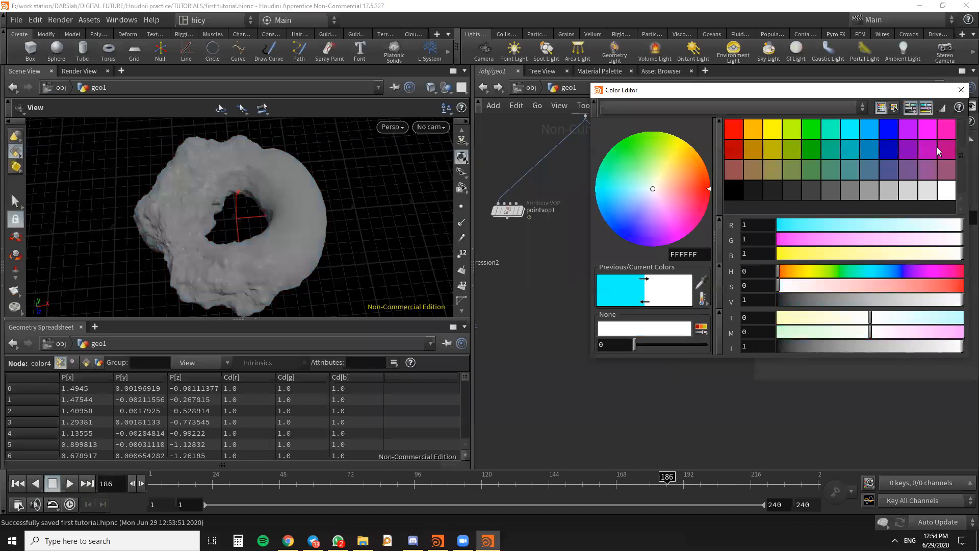
# - Try to group the six nodes of the add1, color, attribute transfer, pointvop2 and color4 branch
pyautogui.scroll(-4, 633, 331)
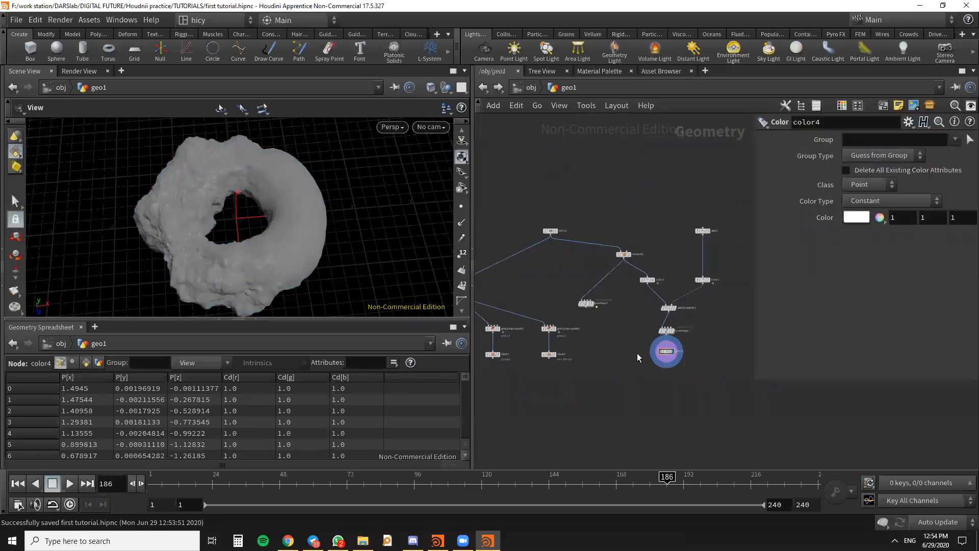
pyautogui.moveTo(736, 397); pyautogui.dragTo(632, 213)
pyautogui.press('Tab')
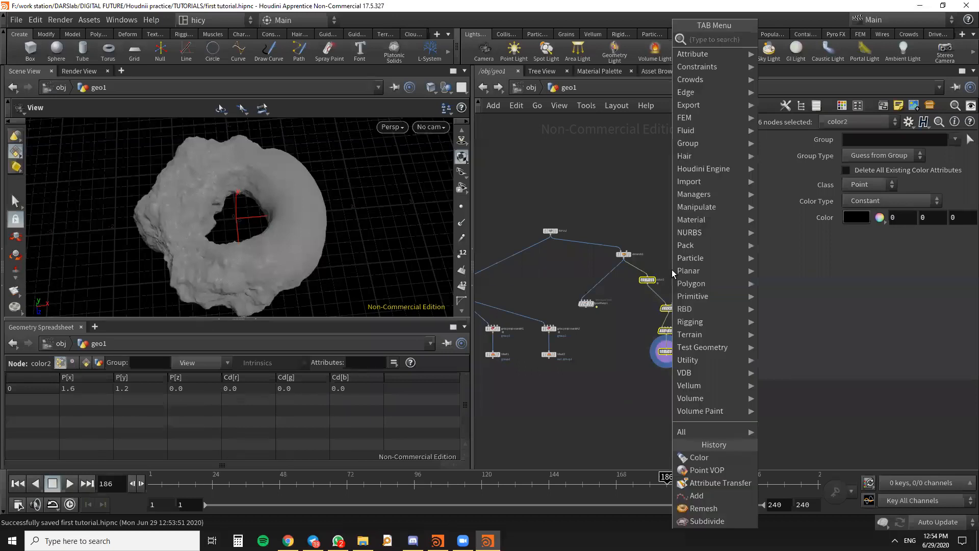
pyautogui.press('Escape')
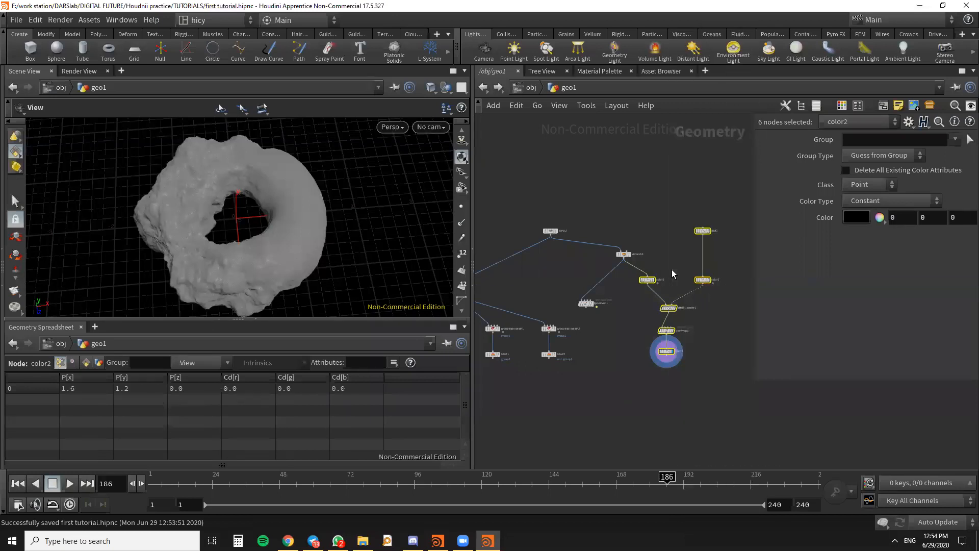
pyautogui.hotkey('ctrl', 'g')
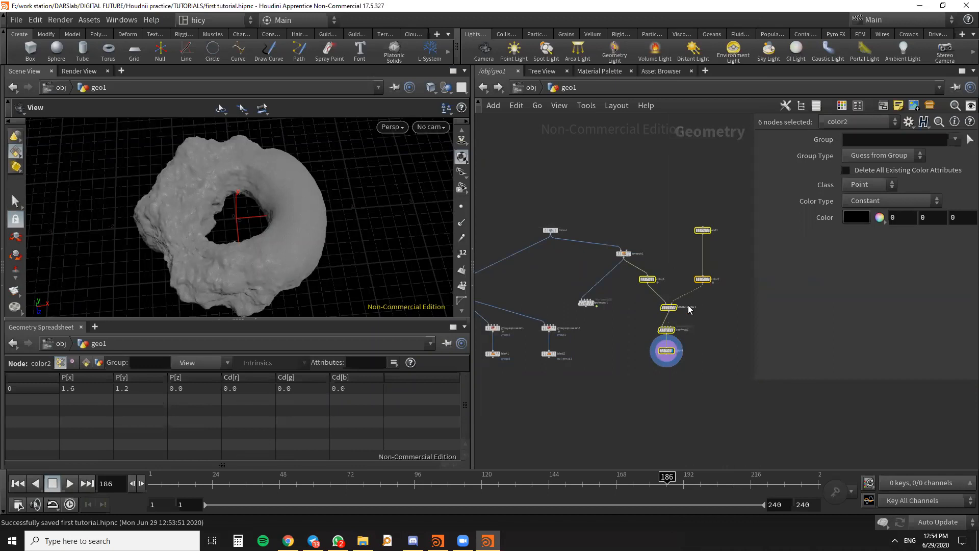
pyautogui.press('Tab')
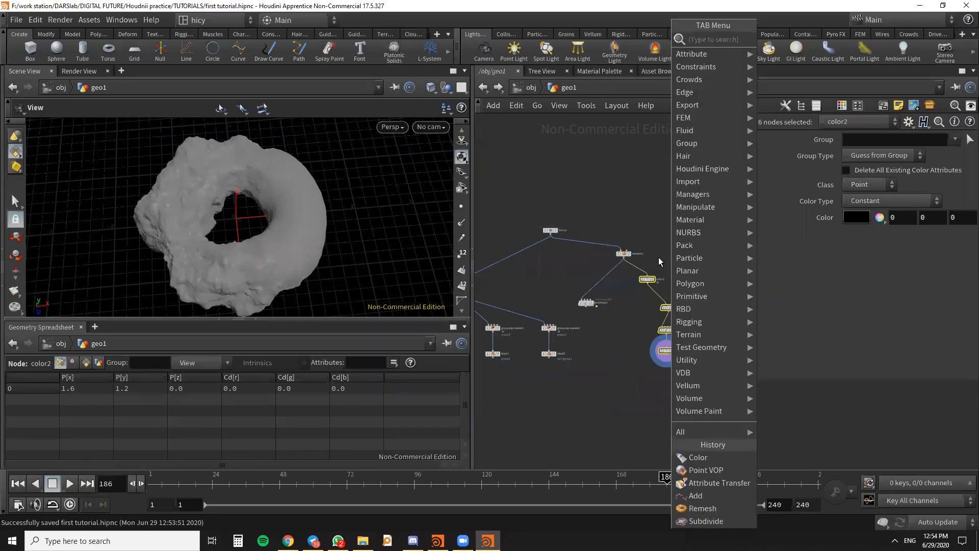
pyautogui.press('Escape')
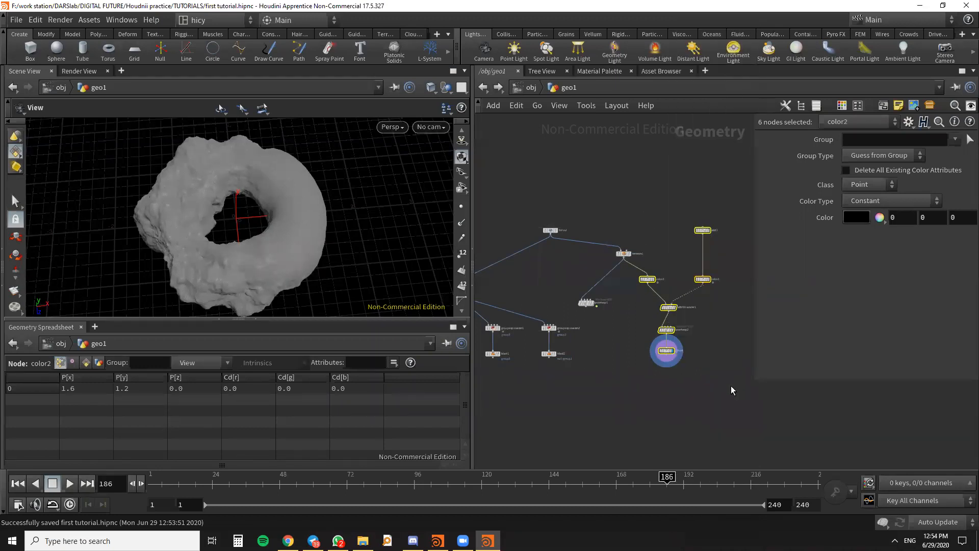
pyautogui.hotkey('ctrl', 'g')
pyautogui.scroll(3, 694, 349)
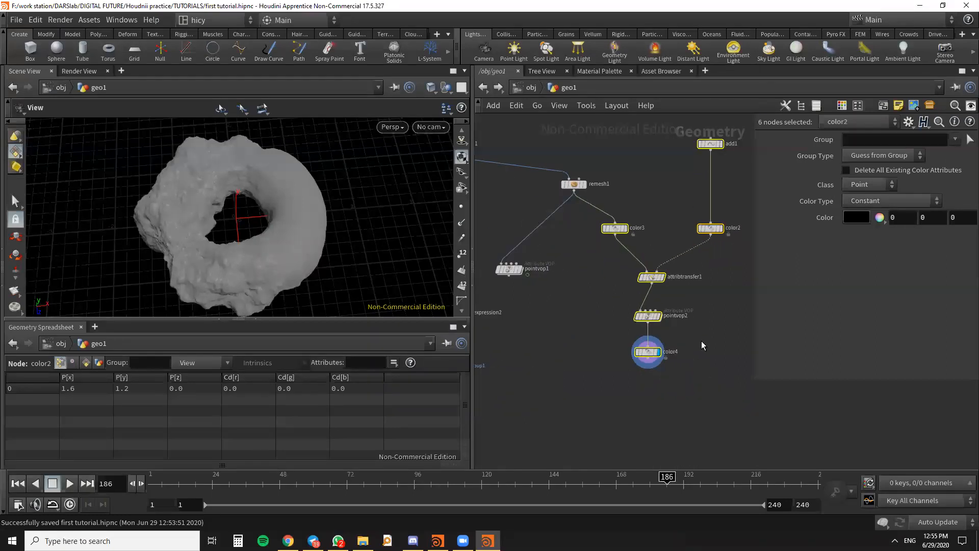
pyautogui.click(702, 336)
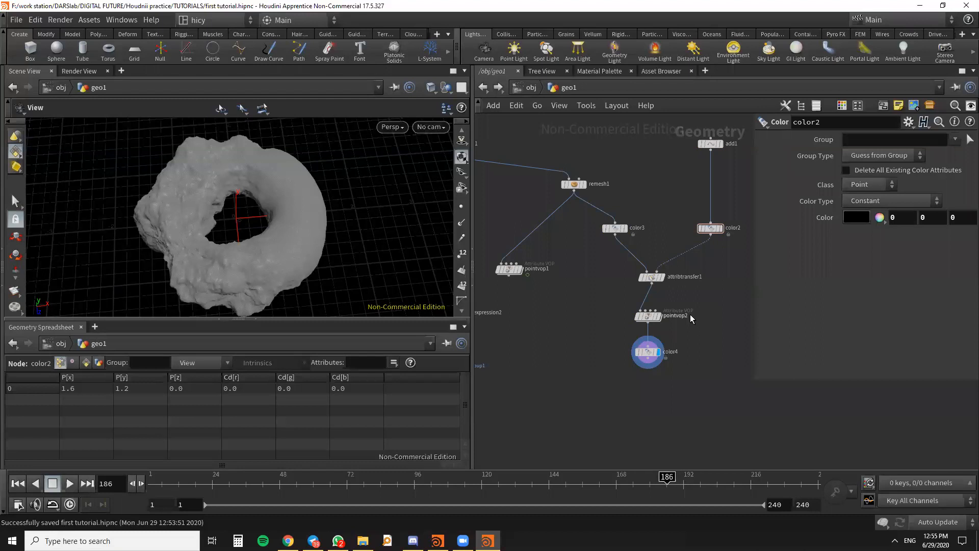
pyautogui.scroll(-3, 683, 301)
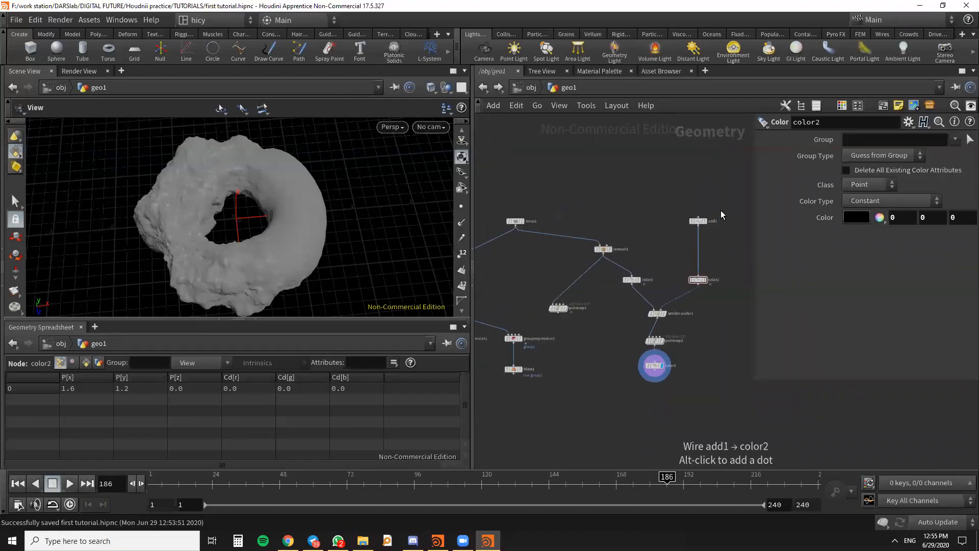
pyautogui.scroll(2, 682, 351)
pyautogui.scroll(-3, 667, 298)
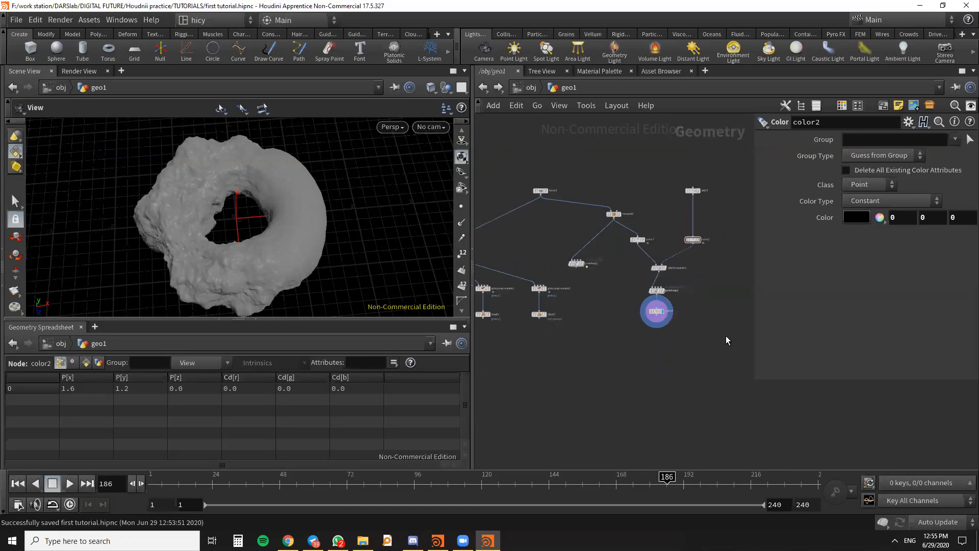
pyautogui.moveTo(714, 343); pyautogui.dragTo(705, 277, button='middle')
pyautogui.scroll(2, 681, 268)
pyautogui.scroll(-1, 669, 288)
pyautogui.moveTo(655, 334); pyautogui.dragTo(624, 393, button='middle')
pyautogui.scroll(4, 607, 318)
pyautogui.scroll(-5, 646, 312)
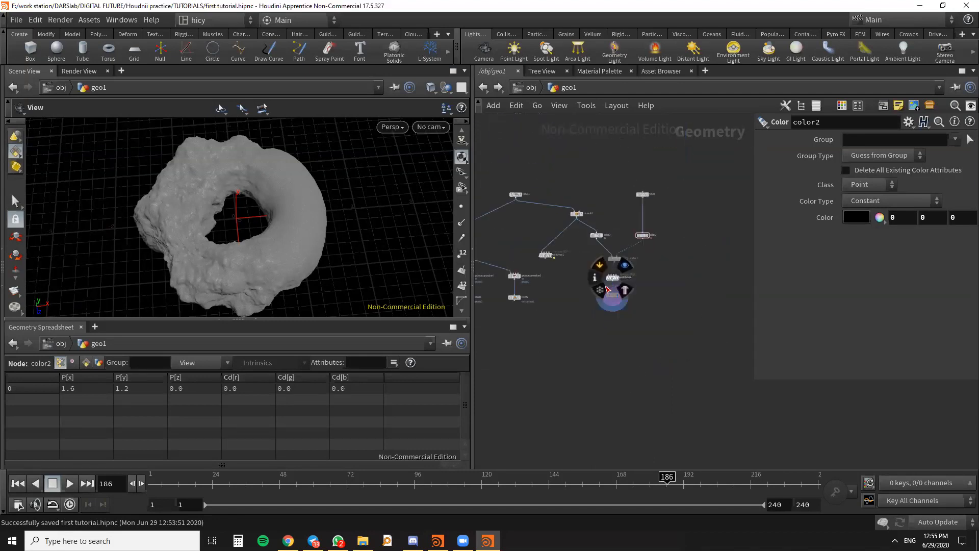
pyautogui.moveTo(607, 339); pyautogui.dragTo(592, 394, button='middle')
pyautogui.moveTo(703, 280); pyautogui.dragTo(663, 275, button='middle')
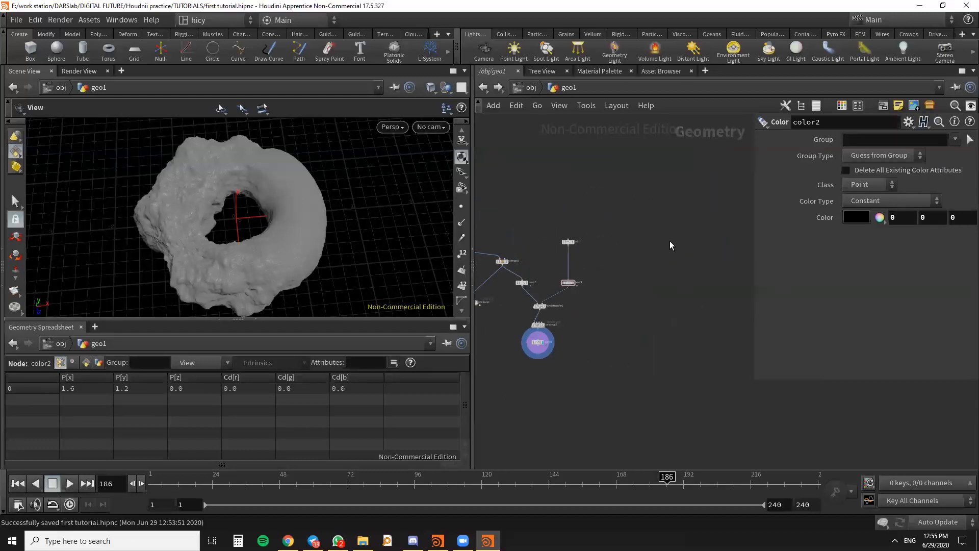
pyautogui.scroll(-2, 671, 259)
pyautogui.scroll(4, 681, 267)
pyautogui.moveTo(602, 274); pyautogui.dragTo(683, 230, button='middle')
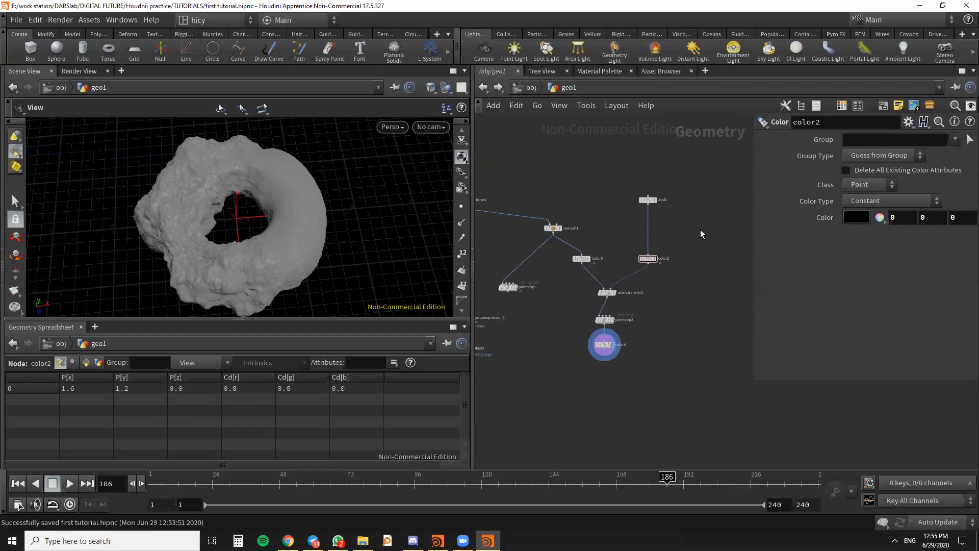
pyautogui.press('Tab')
pyautogui.press('Escape')
pyautogui.scroll(-3, 695, 206)
pyautogui.moveTo(658, 210); pyautogui.dragTo(592, 204, button='middle')
# - Widen the network view and place a Rubber Toy test geometry node in empty space beside the add1 branch
pyautogui.moveTo(753, 220); pyautogui.dragTo(840, 240)
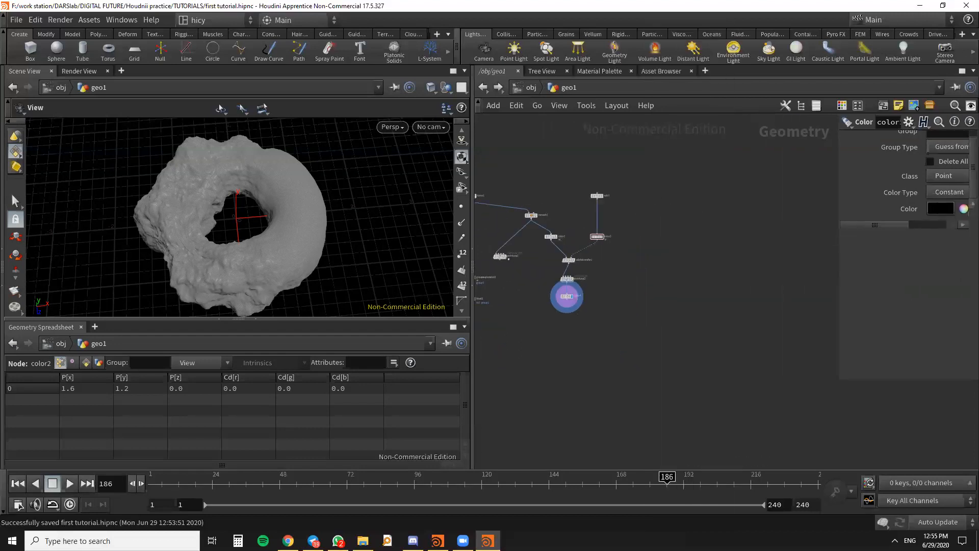
pyautogui.scroll(-4, 672, 250)
pyautogui.moveTo(672, 250); pyautogui.dragTo(714, 316, button='middle')
pyautogui.scroll(2, 694, 304)
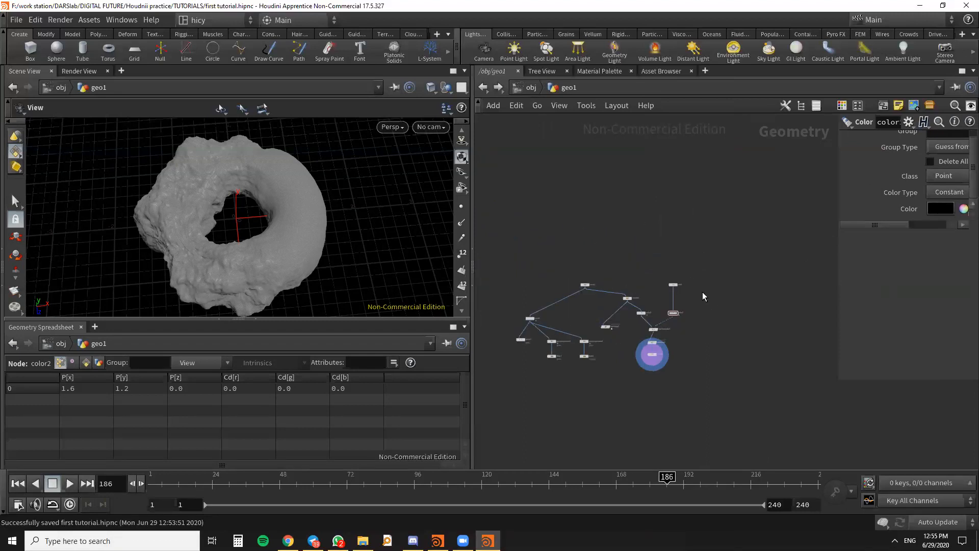
pyautogui.press('Tab')
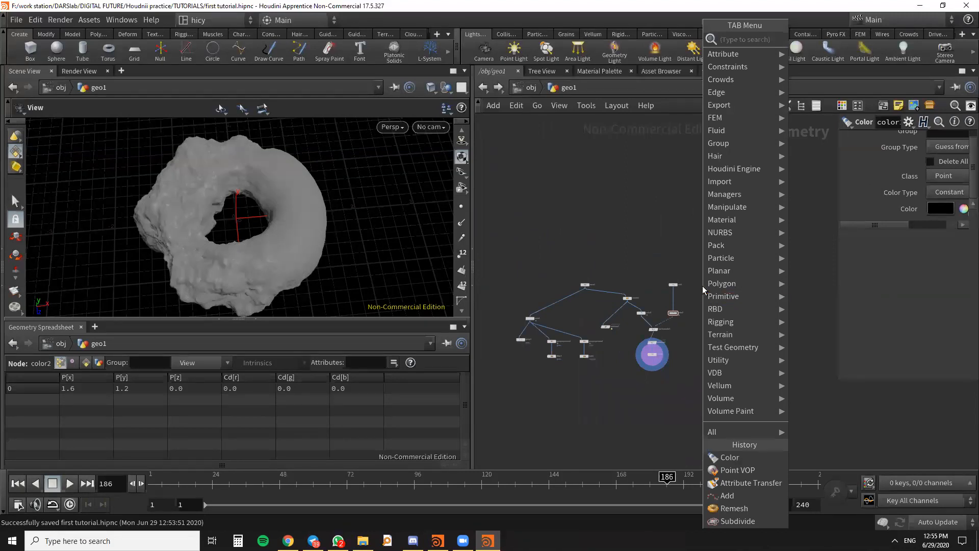
pyautogui.write('test')
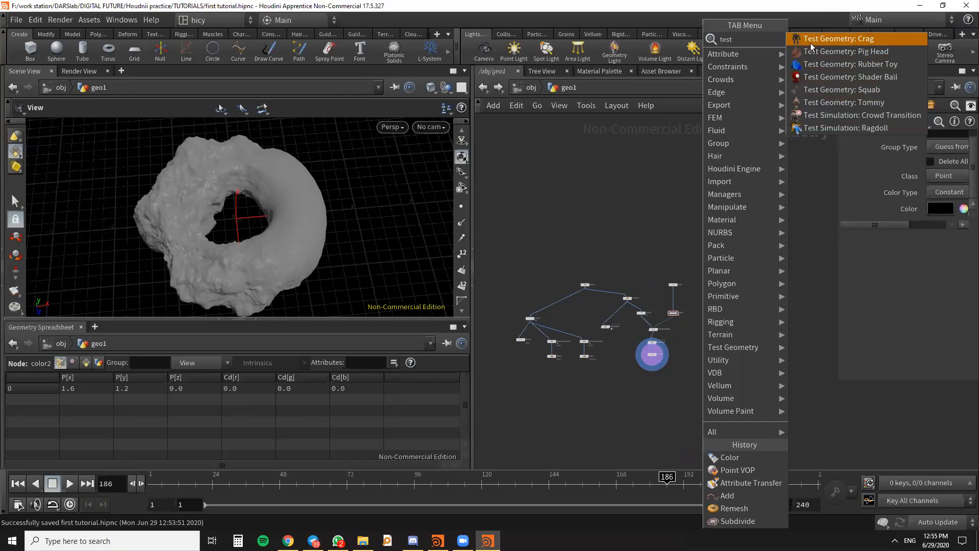
pyautogui.click(827, 66)
pyautogui.click(723, 263)
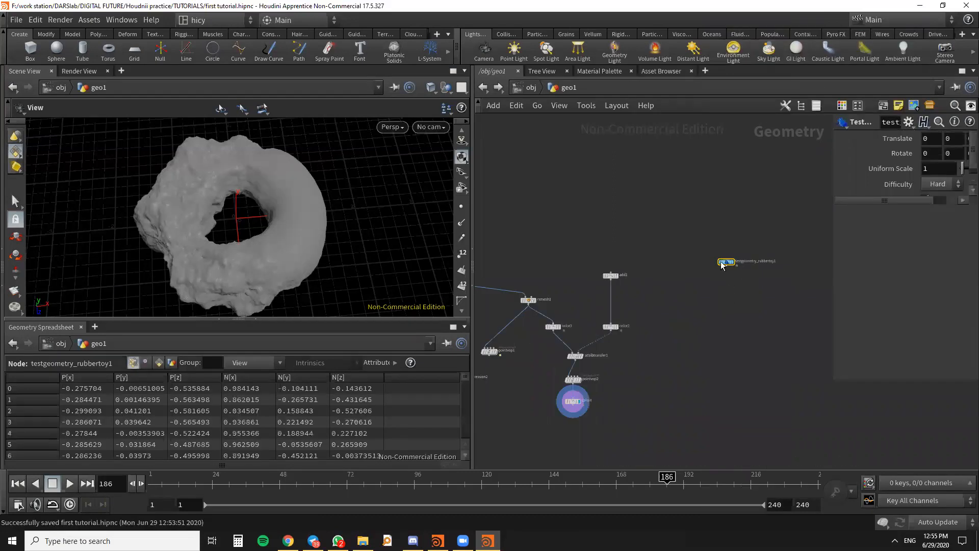
# - Display the rubber toy's result and inspect the model in the viewport
pyautogui.scroll(4, 723, 263)
pyautogui.click(719, 263)
pyautogui.moveTo(210, 261); pyautogui.dragTo(306, 245)
pyautogui.moveTo(703, 263); pyautogui.dragTo(687, 248)
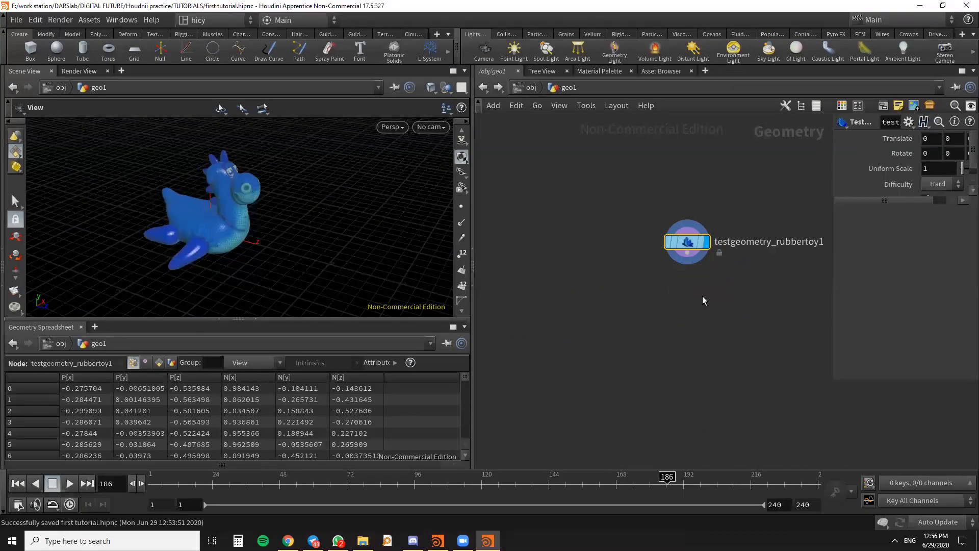
pyautogui.moveTo(687, 244); pyautogui.dragTo(674, 237)
# - Add a Points from Volume node below the rubber toy node and wire the toy's output into it
pyautogui.press('Tab')
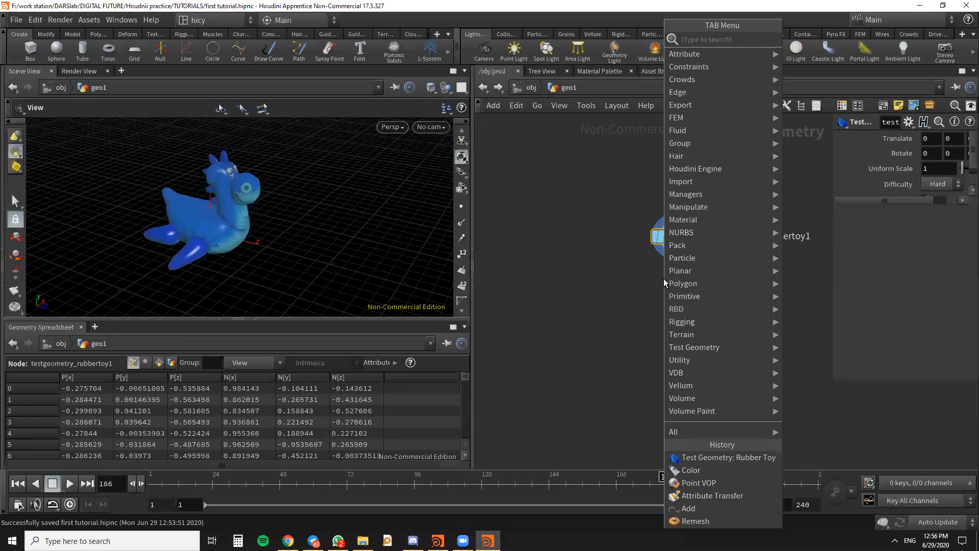
pyautogui.write('point')
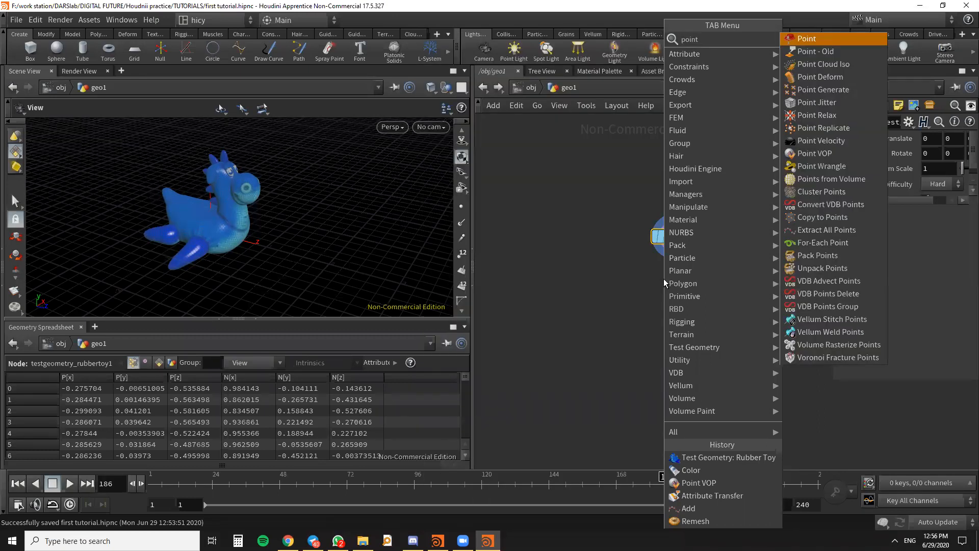
pyautogui.write('from')
pyautogui.press('Return')
pyautogui.click(663, 279)
pyautogui.moveTo(668, 280); pyautogui.dragTo(664, 302)
pyautogui.moveTo(674, 247); pyautogui.dragTo(681, 302)
# - Display the Points from Volume result, widen the parameter area and align the rubber toy node directly above it
pyautogui.click(680, 301)
pyautogui.moveTo(186, 232)
pyautogui.mouseDown(button='right')
pyautogui.moveTo(273, 243)
pyautogui.moveTo(295, 234)
pyautogui.moveTo(232, 253)
pyautogui.moveTo(247, 190)
pyautogui.moveTo(247, 225)
pyautogui.moveTo(254, 201)
pyautogui.moveTo(327, 192)
pyautogui.moveTo(362, 231)
pyautogui.moveTo(139, 225)
pyautogui.moveTo(188, 236)
pyautogui.mouseUp(button='right')
pyautogui.moveTo(188, 236); pyautogui.dragTo(296, 234)
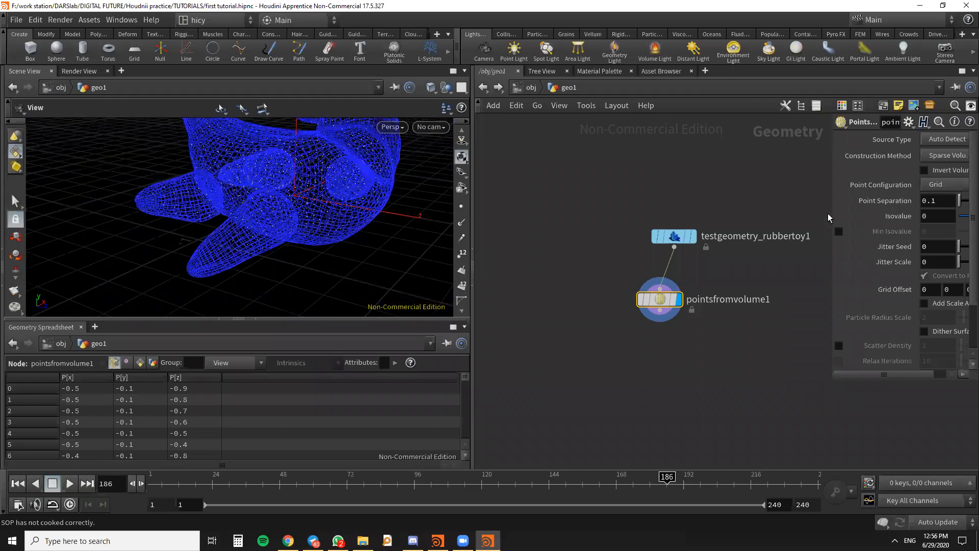
pyautogui.moveTo(832, 216); pyautogui.dragTo(763, 216)
pyautogui.scroll(-3, 607, 232)
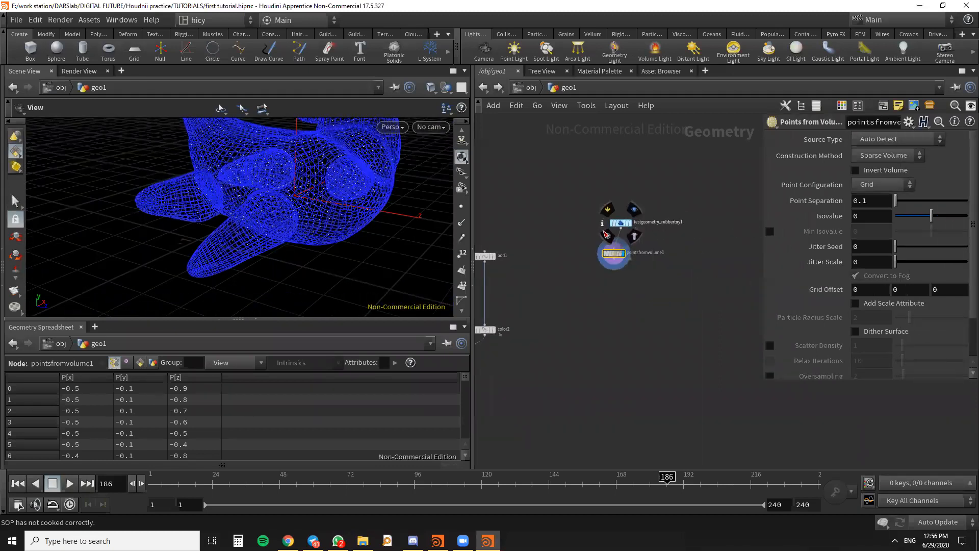
pyautogui.scroll(3, 629, 233)
pyautogui.moveTo(593, 279)
pyautogui.mouseDown()
pyautogui.moveTo(614, 283)
pyautogui.moveTo(601, 283)
pyautogui.mouseUp()
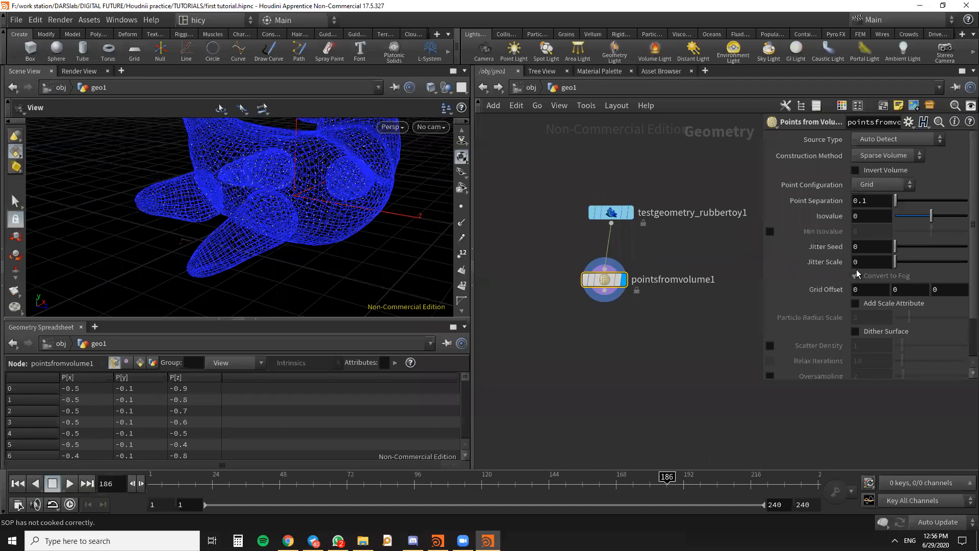
pyautogui.moveTo(403, 267); pyautogui.dragTo(337, 170)
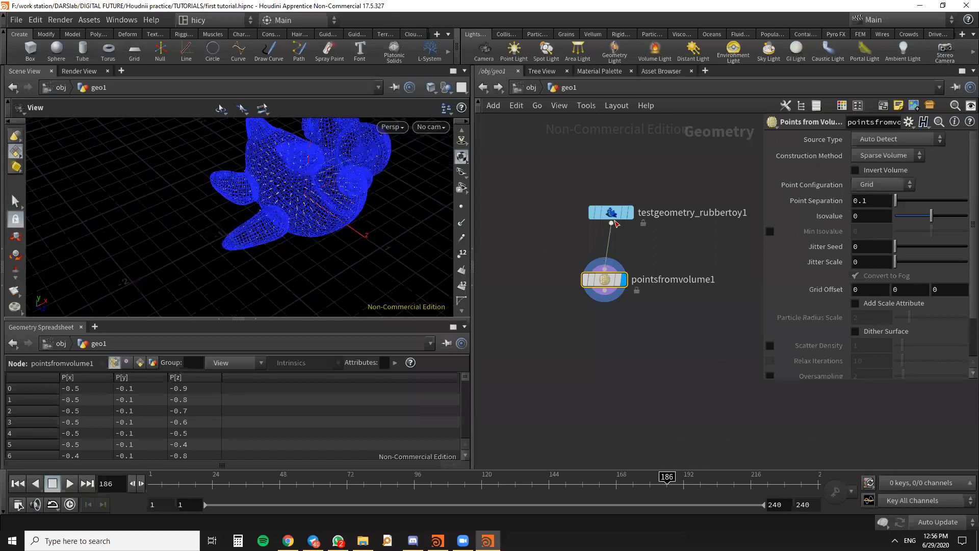
pyautogui.moveTo(615, 221); pyautogui.dragTo(609, 217)
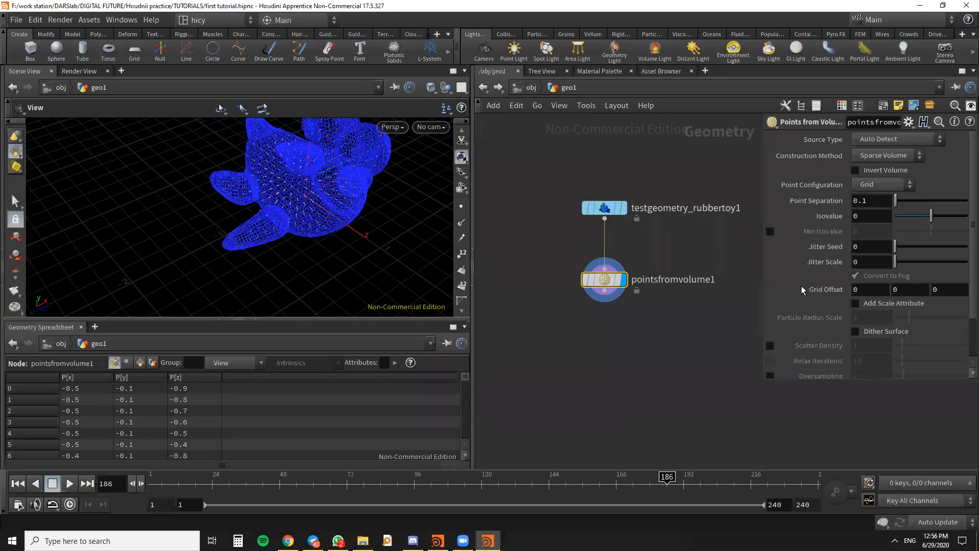
pyautogui.moveTo(204, 270); pyautogui.dragTo(372, 201)
# - Set the Point Separation of the Points from Volume node to 0.05
pyautogui.doubleClick(865, 200)
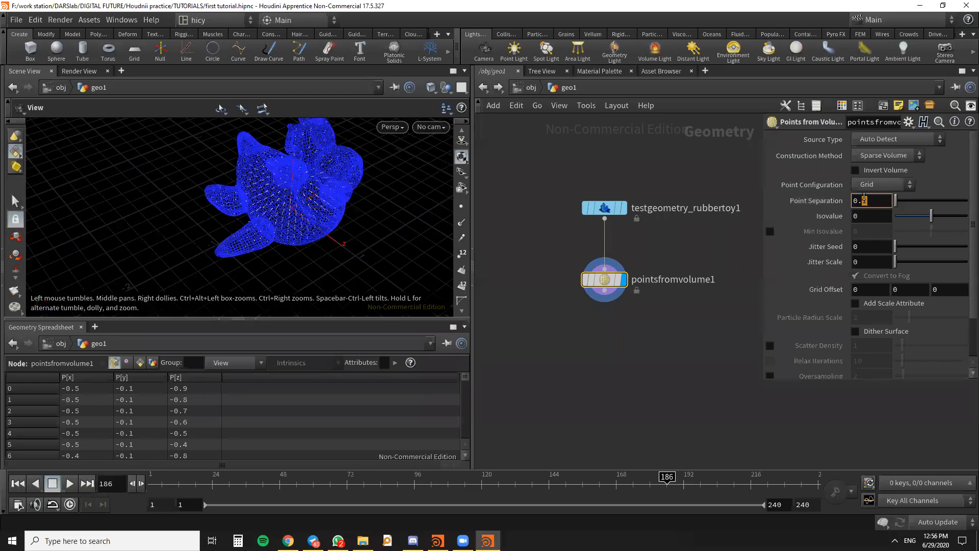
pyautogui.write('05')
pyautogui.press('Return')
pyautogui.scroll(5, 278, 247)
pyautogui.moveTo(278, 247); pyautogui.dragTo(326, 240)
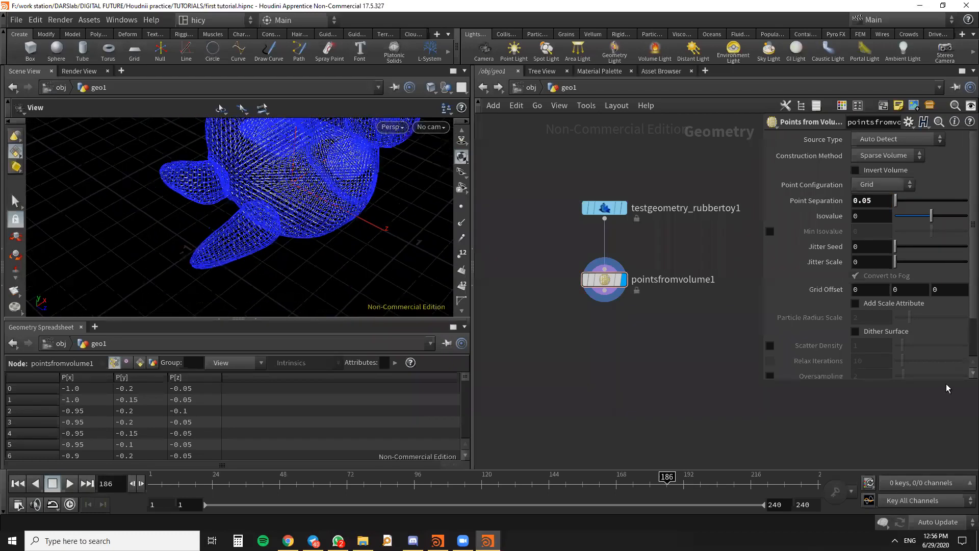
# - Add a Find Shortest Path node in the empty space below pointsfromvolume1
pyautogui.scroll(-3, 644, 333)
pyautogui.moveTo(644, 332); pyautogui.dragTo(663, 343, button='middle')
pyautogui.moveTo(664, 354); pyautogui.dragTo(632, 237)
pyautogui.click(690, 364)
pyautogui.press('Tab')
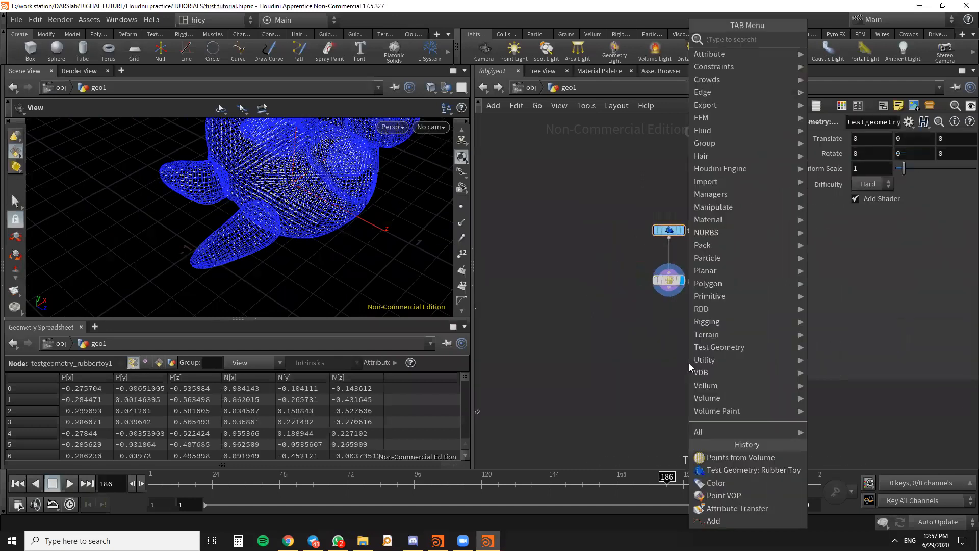
pyautogui.write('short')
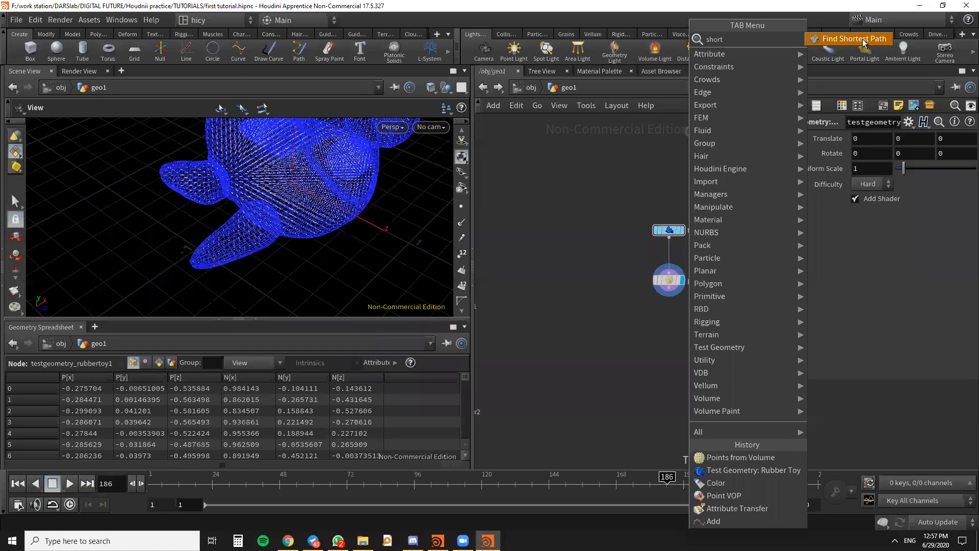
pyautogui.click(862, 39)
pyautogui.click(657, 366)
pyautogui.scroll(5, 639, 344)
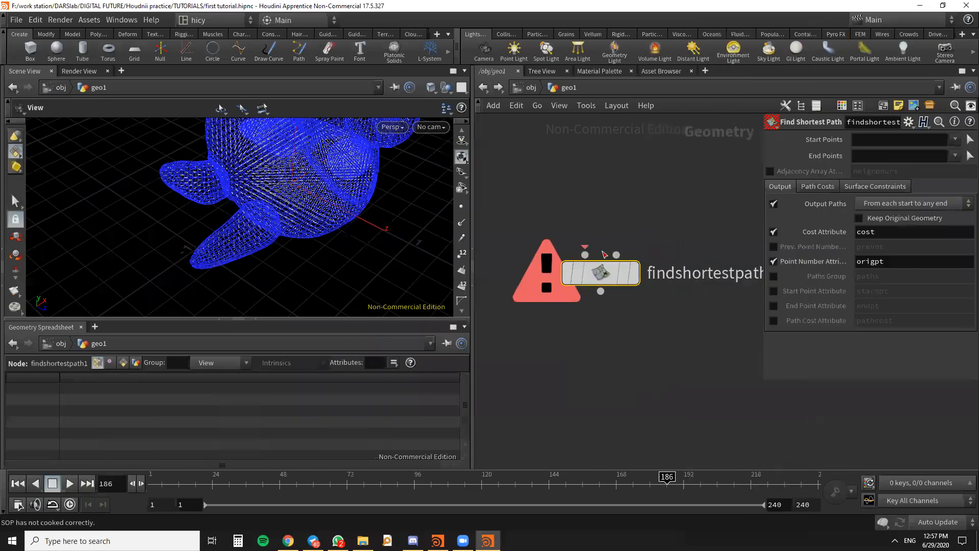
pyautogui.press('h')
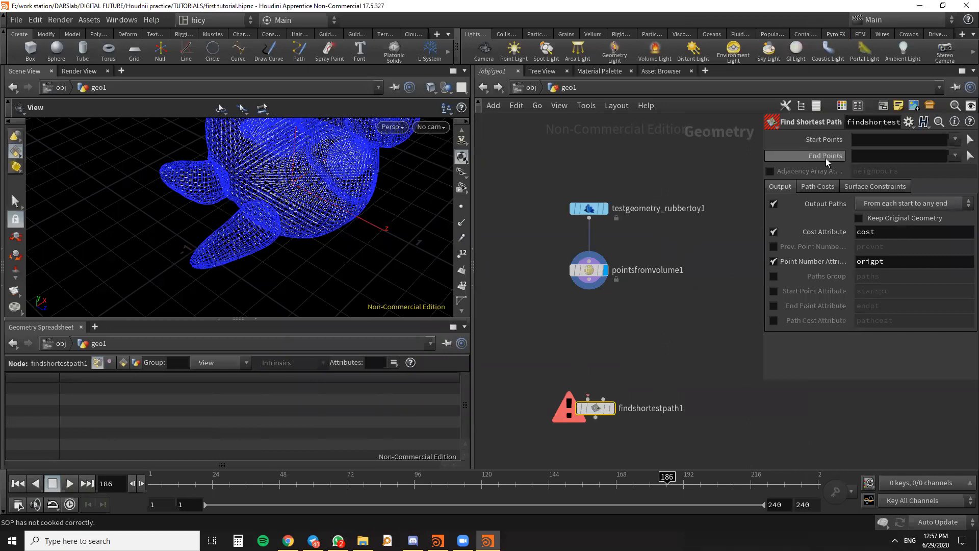
# - Move the Find Shortest Path node further down and inspect its Surface Geometry input
pyautogui.moveTo(822, 158)
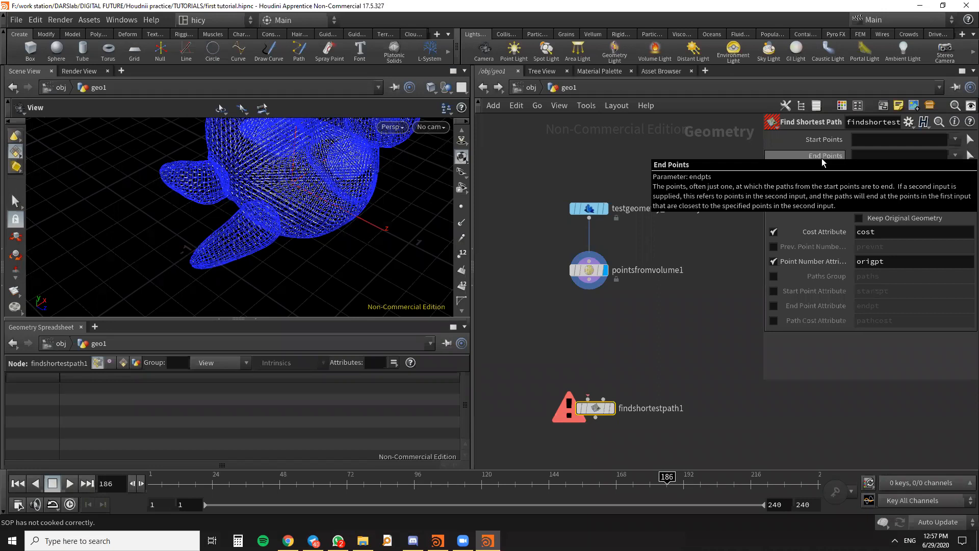
pyautogui.moveTo(597, 413); pyautogui.dragTo(597, 430)
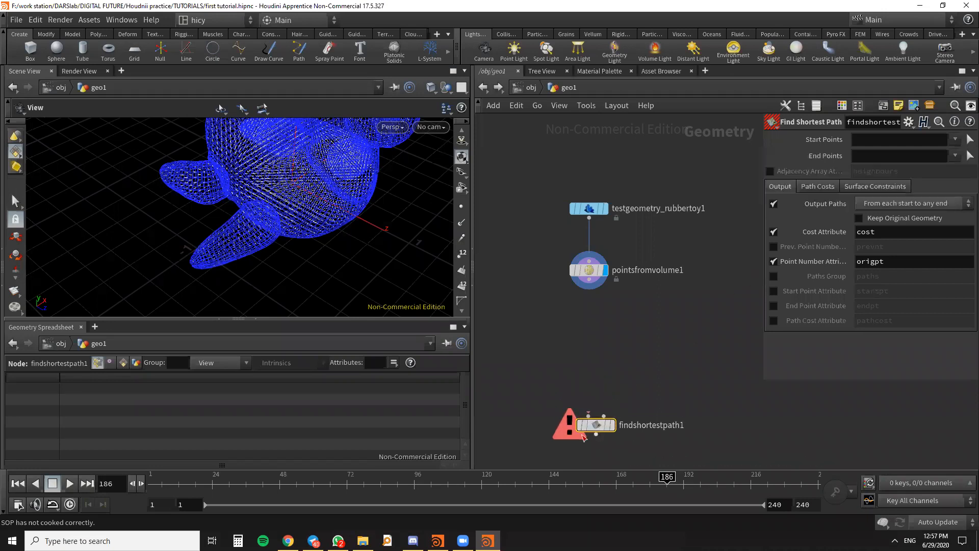
pyautogui.scroll(3, 584, 437)
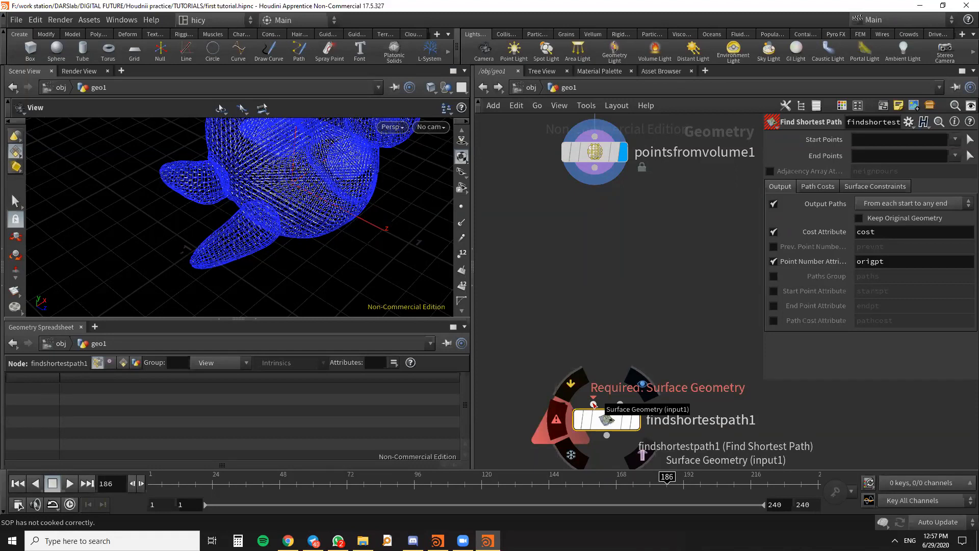
# - Add a Group node below pointsfromvolume1, fed by the Points from Volume output
pyautogui.scroll(-3, 625, 305)
pyautogui.moveTo(625, 305); pyautogui.dragTo(656, 319, button='middle')
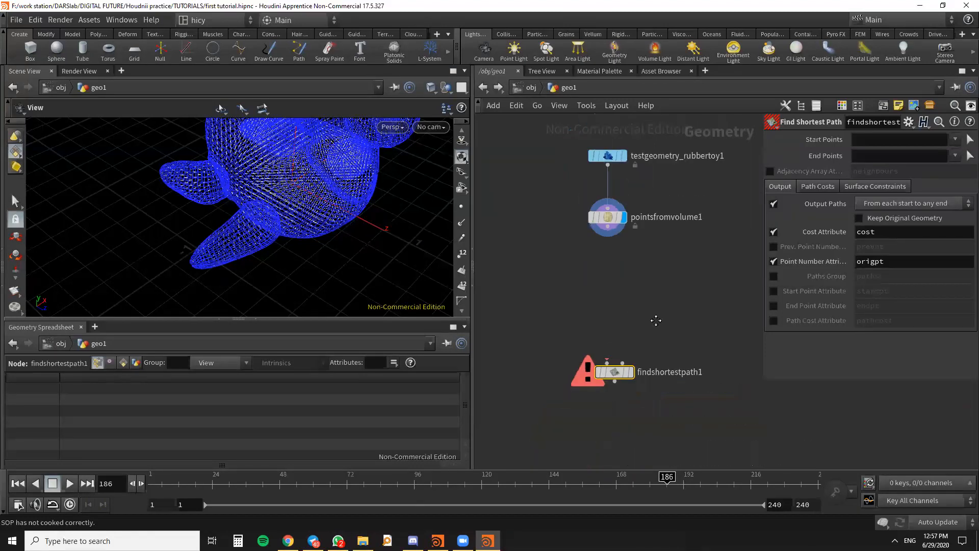
pyautogui.click(641, 234)
pyautogui.press('Tab')
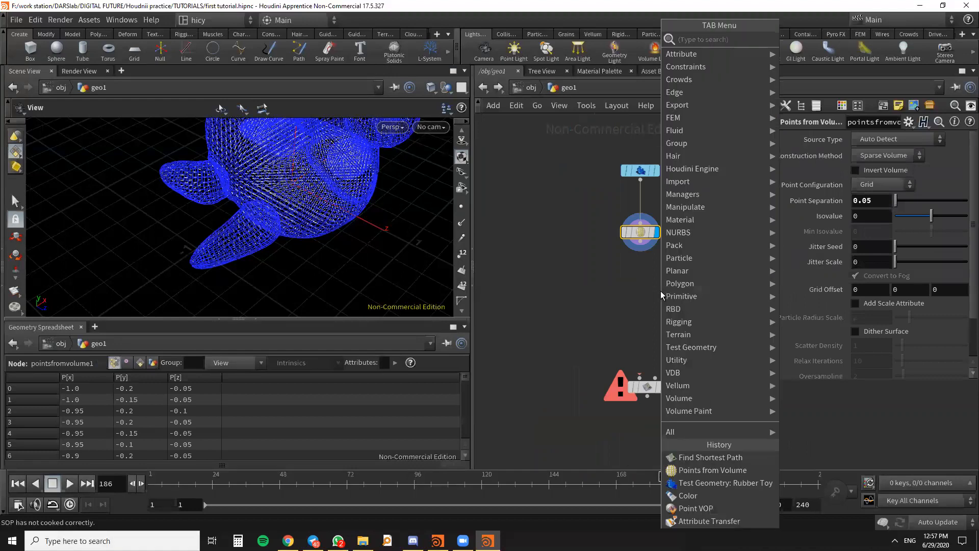
pyautogui.write('group')
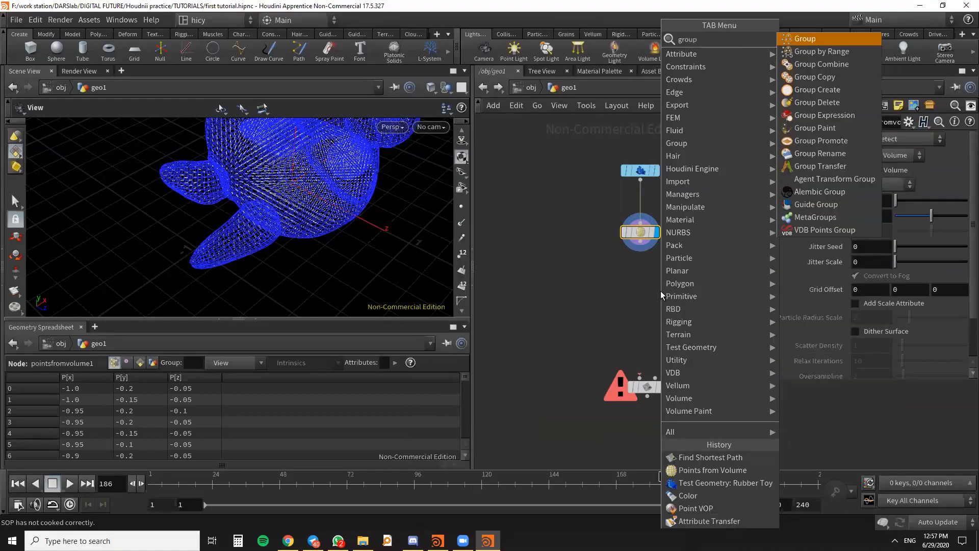
pyautogui.click(827, 45)
pyautogui.click(674, 291)
pyautogui.moveTo(656, 272); pyautogui.dragTo(583, 214)
pyautogui.moveTo(679, 289); pyautogui.dragTo(681, 308)
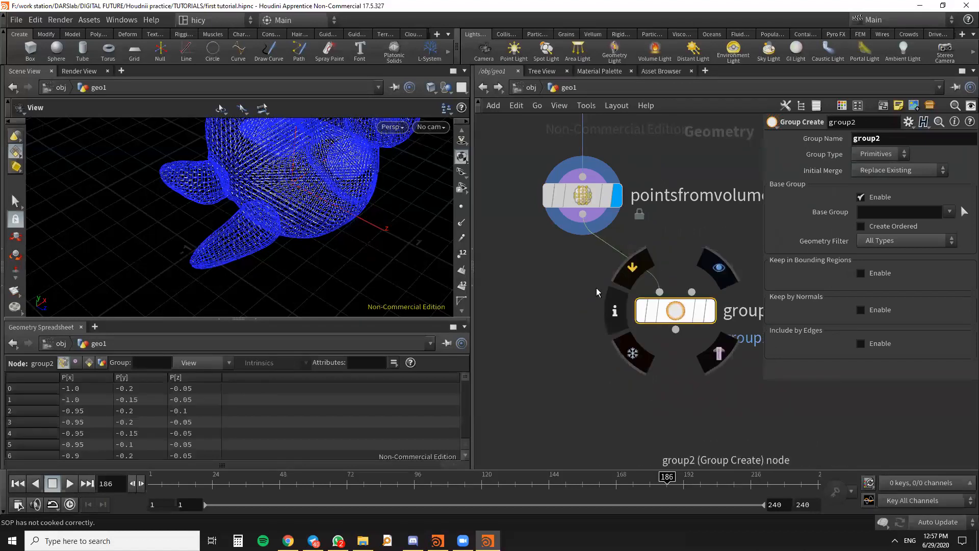
# - Display the new group node's result and move the node a little further down
pyautogui.moveTo(250, 249); pyautogui.dragTo(314, 215)
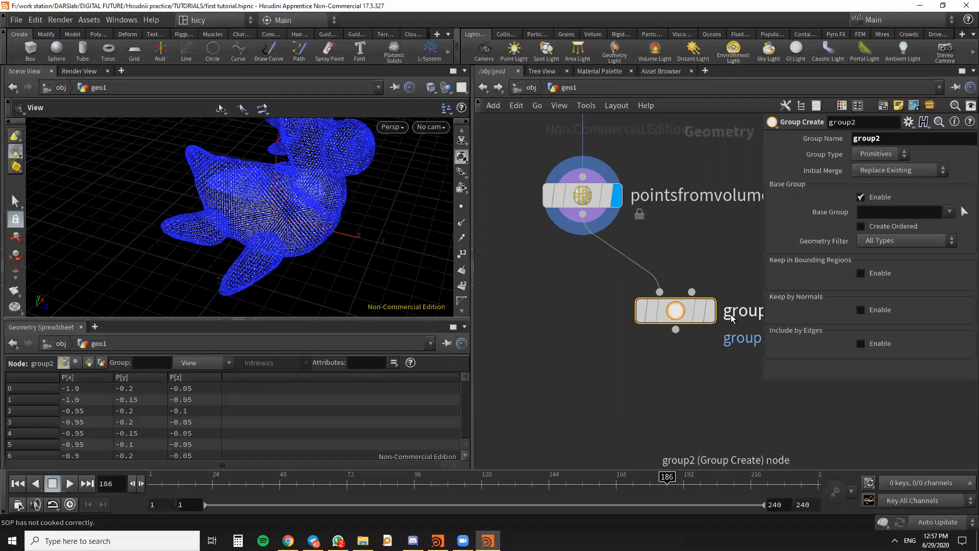
pyautogui.click(710, 310)
pyautogui.moveTo(684, 332); pyautogui.dragTo(683, 366)
pyautogui.moveTo(251, 218); pyautogui.dragTo(300, 228)
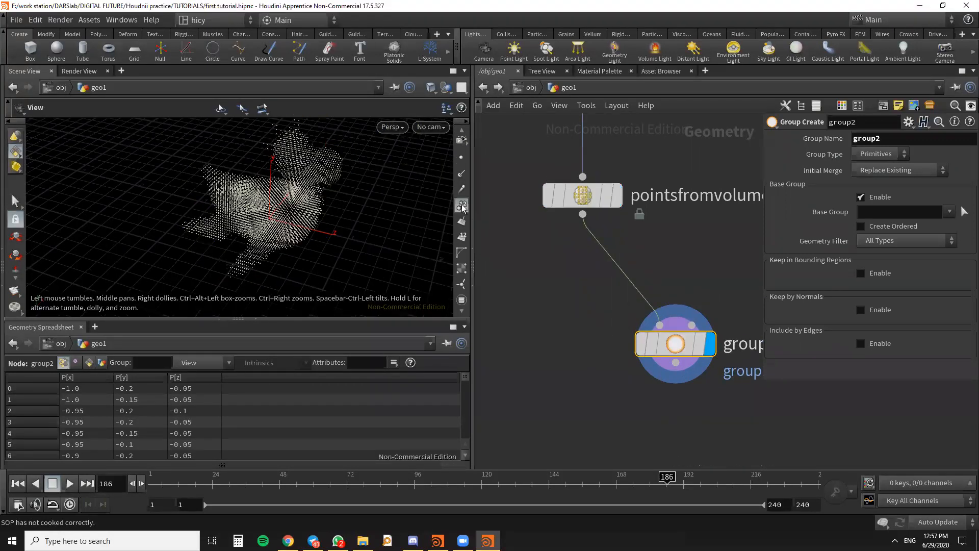
# - Show point numbers in the viewport to pick a point near the origin, and set the group node's Base Group to 5385
pyautogui.click(462, 204)
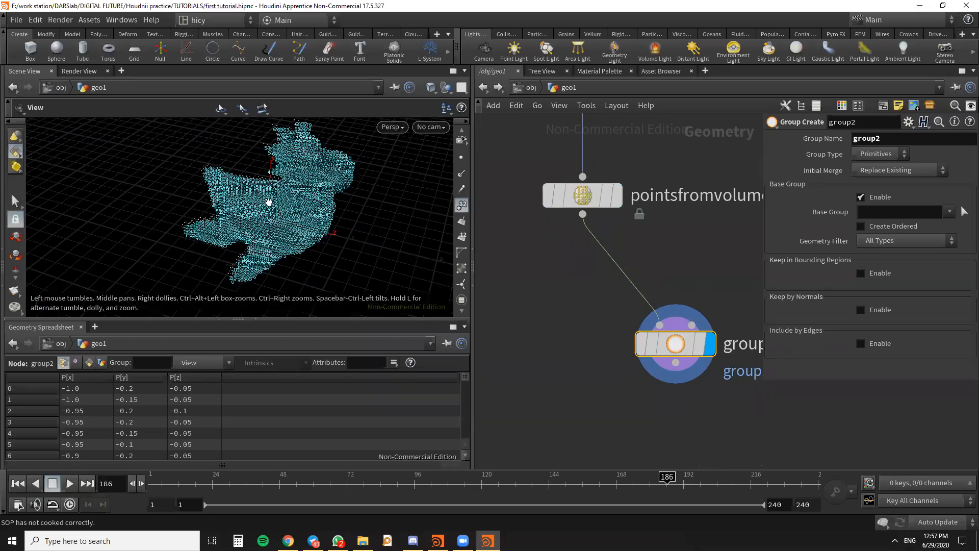
pyautogui.scroll(6, 284, 229)
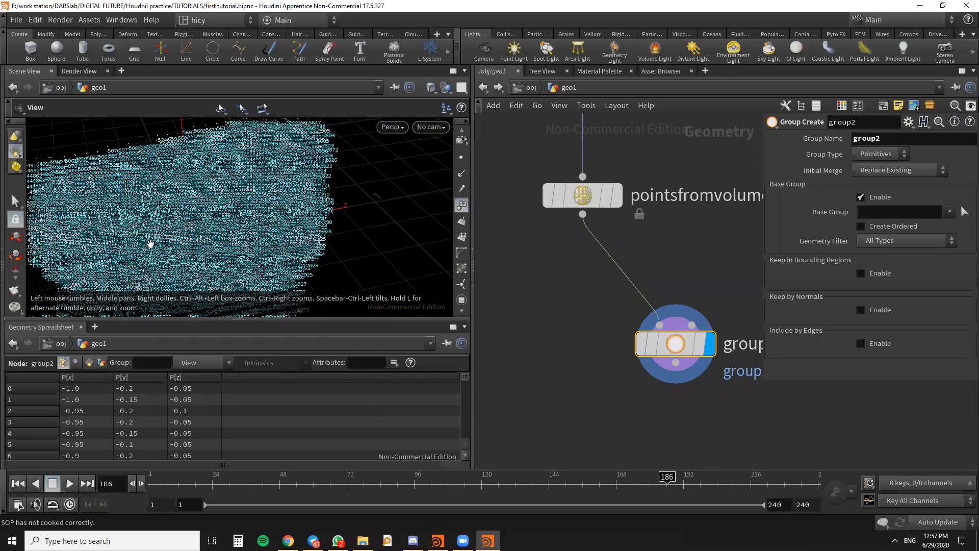
pyautogui.scroll(6, 260, 227)
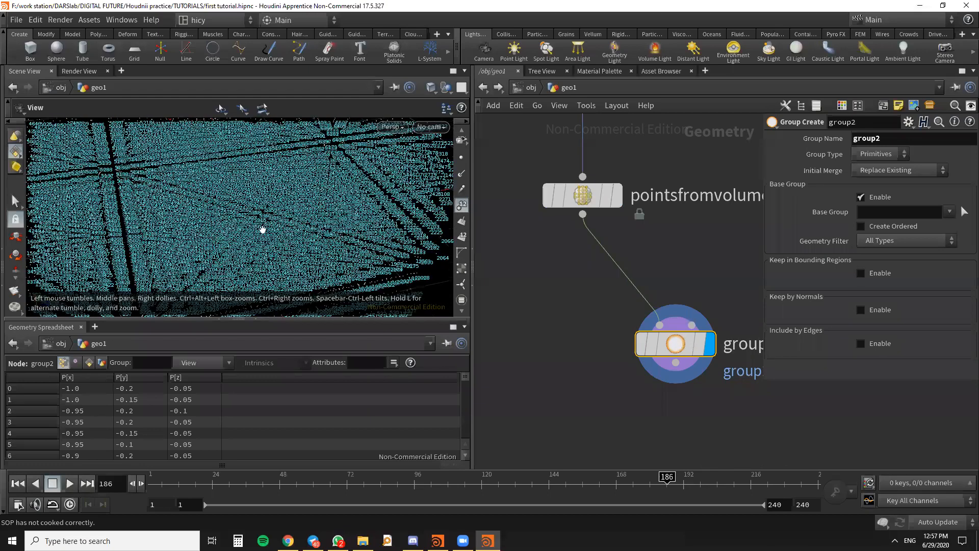
pyautogui.scroll(8, 242, 250)
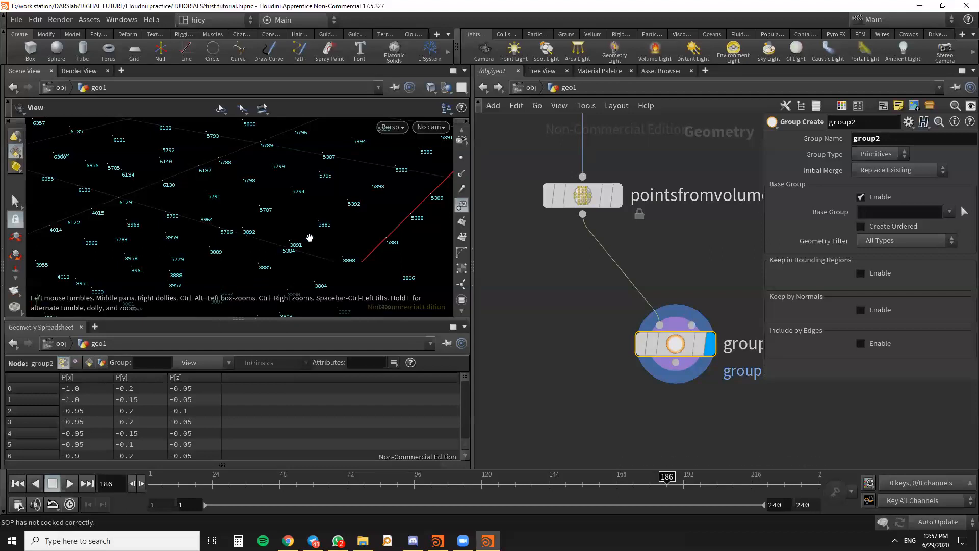
pyautogui.moveTo(313, 247); pyautogui.dragTo(311, 242, button='middle')
pyautogui.click(893, 210)
pyautogui.write('5385')
pyautogui.press('Return')
# - Set the Group Type of the group2 node to Points
pyautogui.scroll(-8, 316, 216)
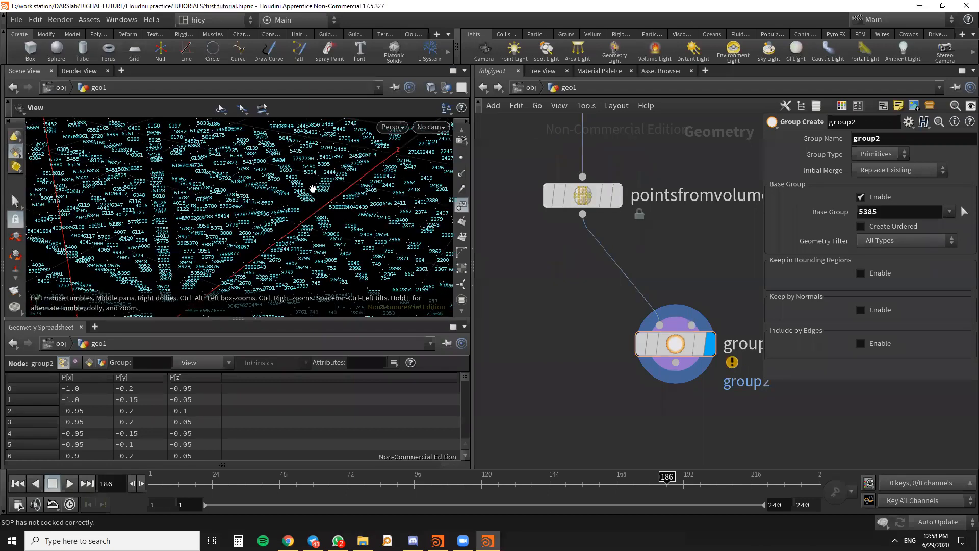
pyautogui.moveTo(285, 233); pyautogui.dragTo(408, 216)
pyautogui.scroll(-5, 595, 302)
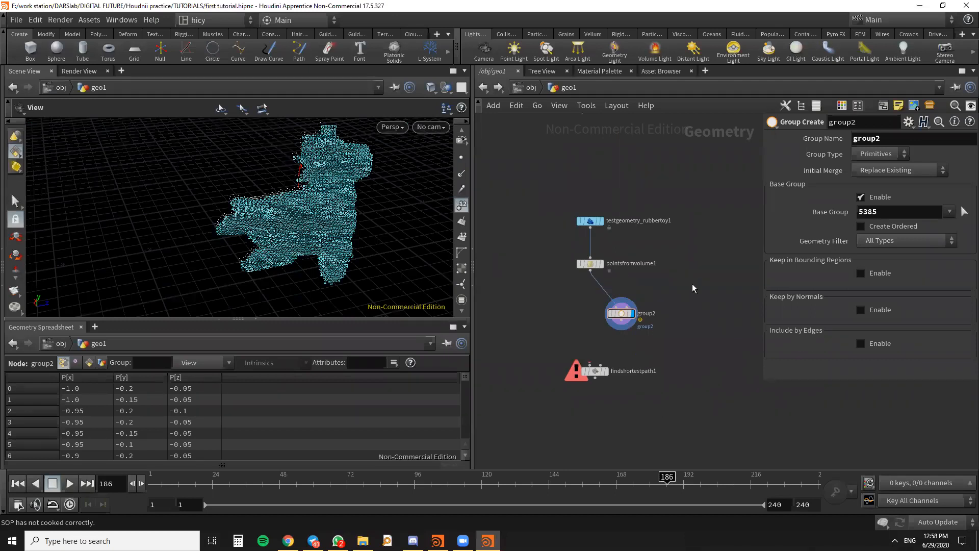
pyautogui.scroll(6, 624, 313)
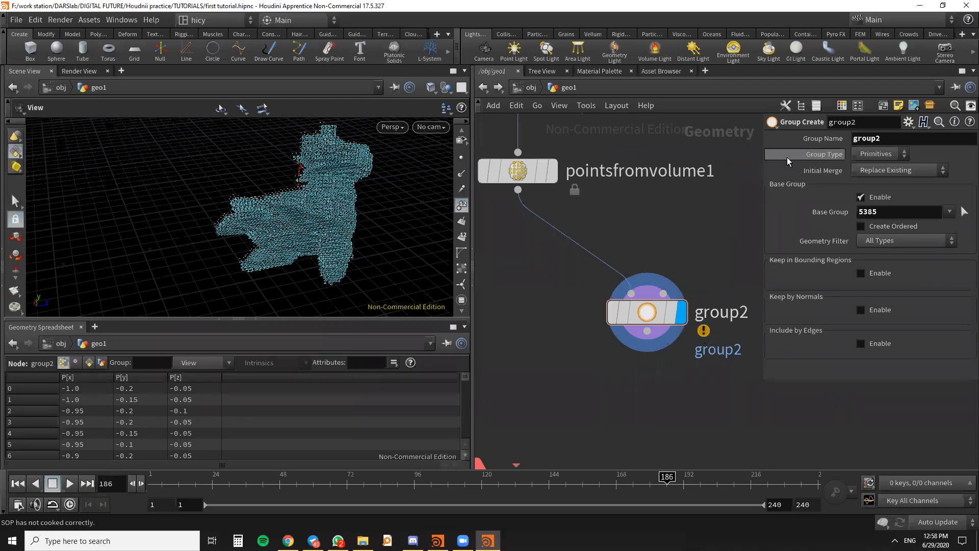
pyautogui.click(882, 154)
pyautogui.click(873, 166)
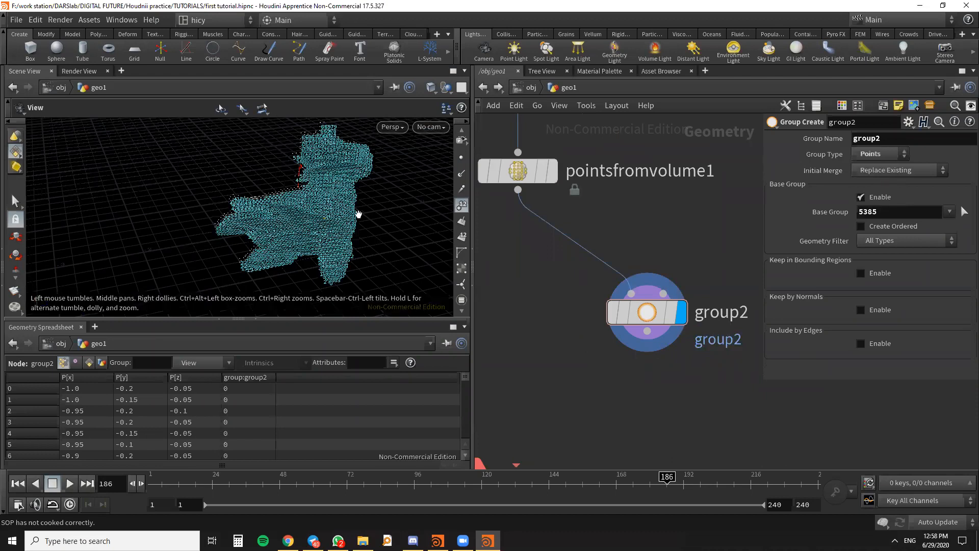
# - Turn off the point number display in the viewport
pyautogui.click(461, 206)
pyautogui.scroll(10, 316, 222)
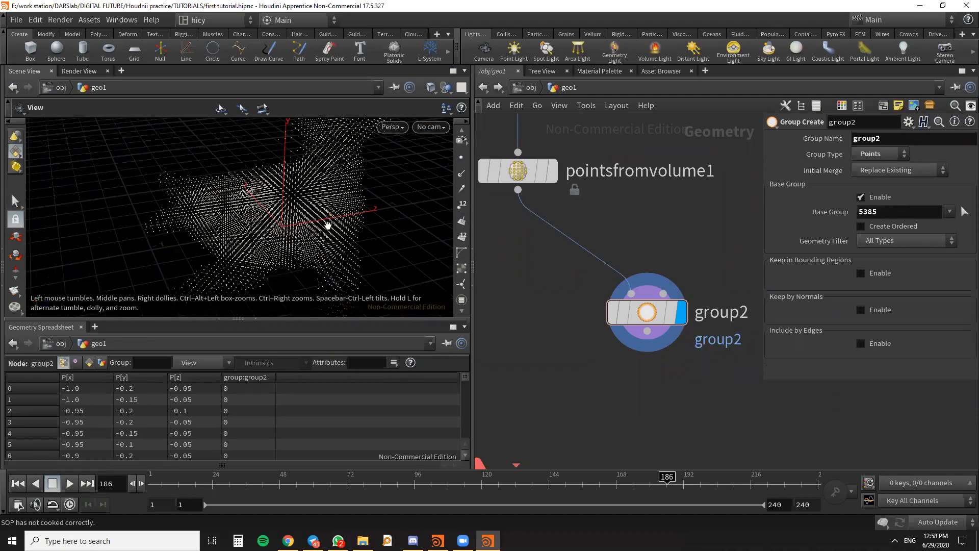
pyautogui.scroll(3, 321, 211)
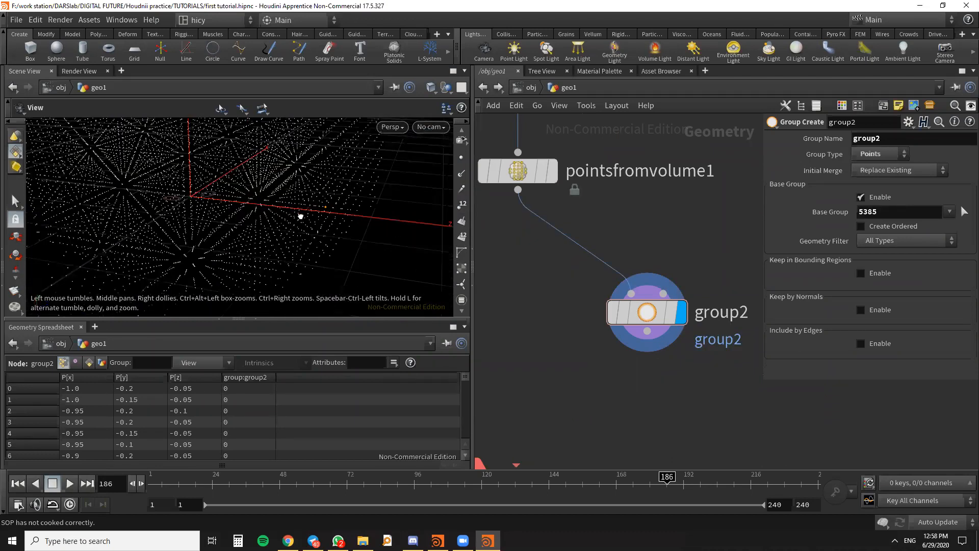
pyautogui.scroll(-3, 651, 306)
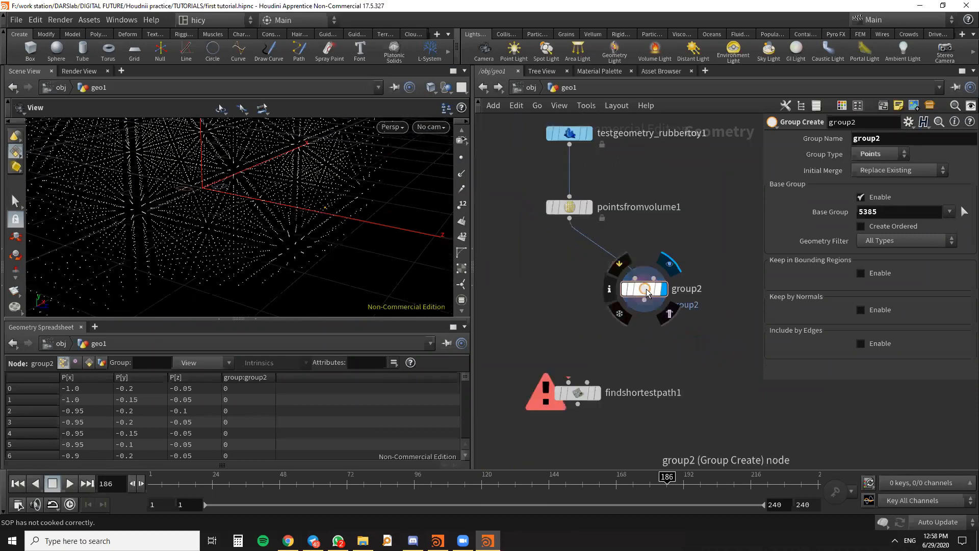
# - Set the Group Name of the group2 node to start
pyautogui.doubleClick(886, 136)
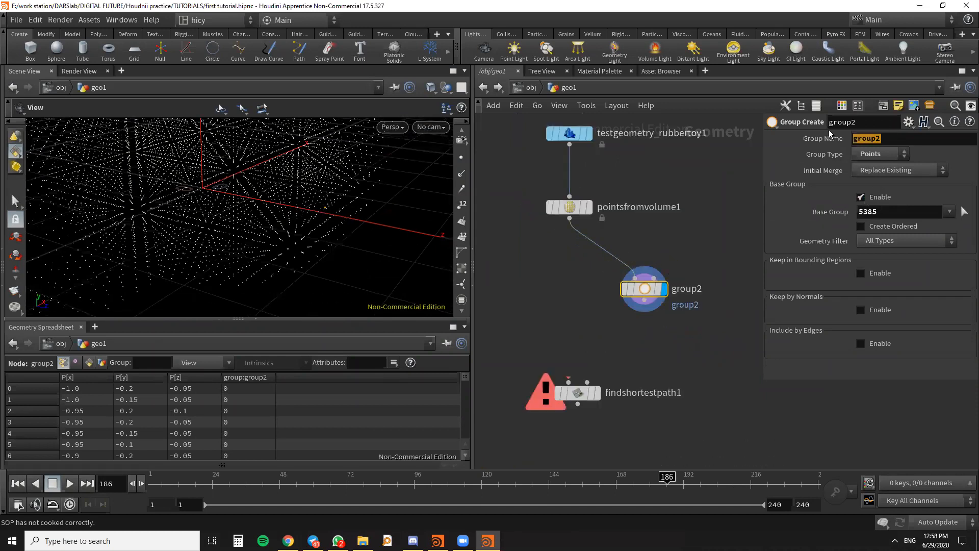
pyautogui.write('start')
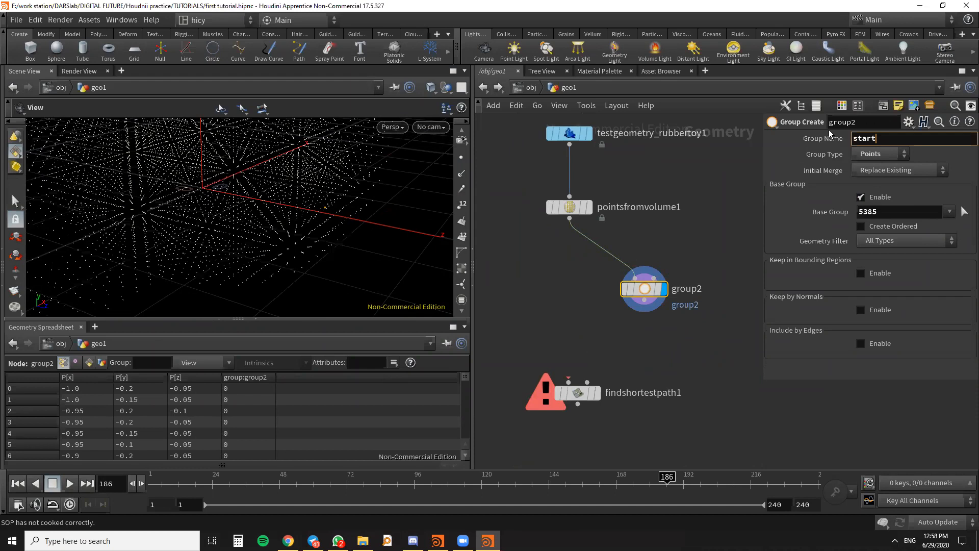
pyautogui.press('Return')
pyautogui.scroll(-4, 681, 275)
pyautogui.moveTo(637, 322); pyautogui.dragTo(640, 360)
pyautogui.scroll(5, 689, 245)
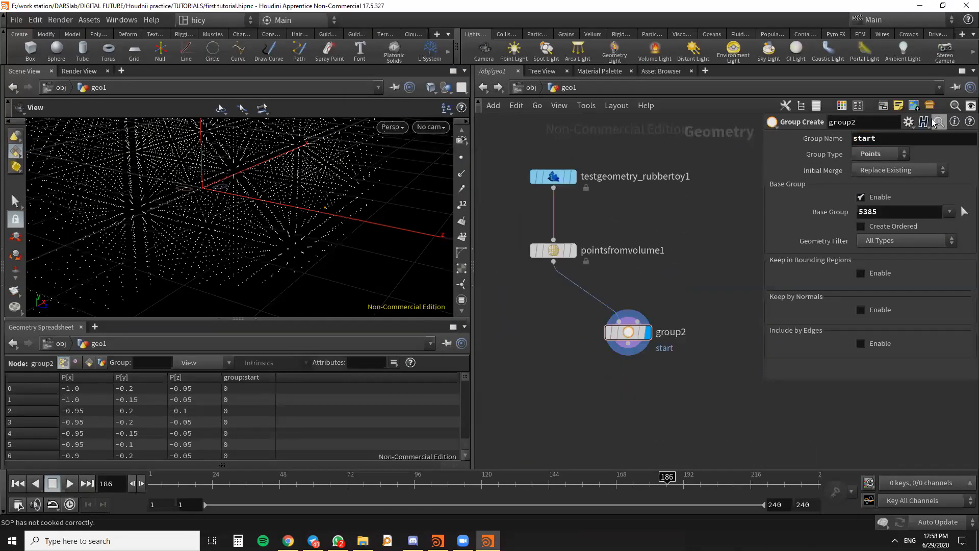
# - Rename the group2 node itself to anyting, keeping the group name start
pyautogui.moveTo(860, 121); pyautogui.dragTo(777, 124)
pyautogui.write('anyting')
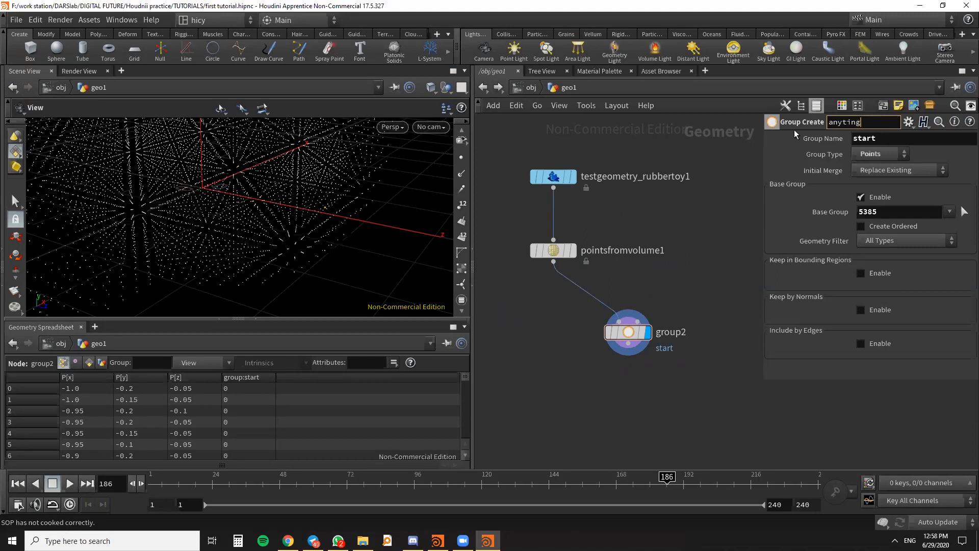
pyautogui.click(902, 141)
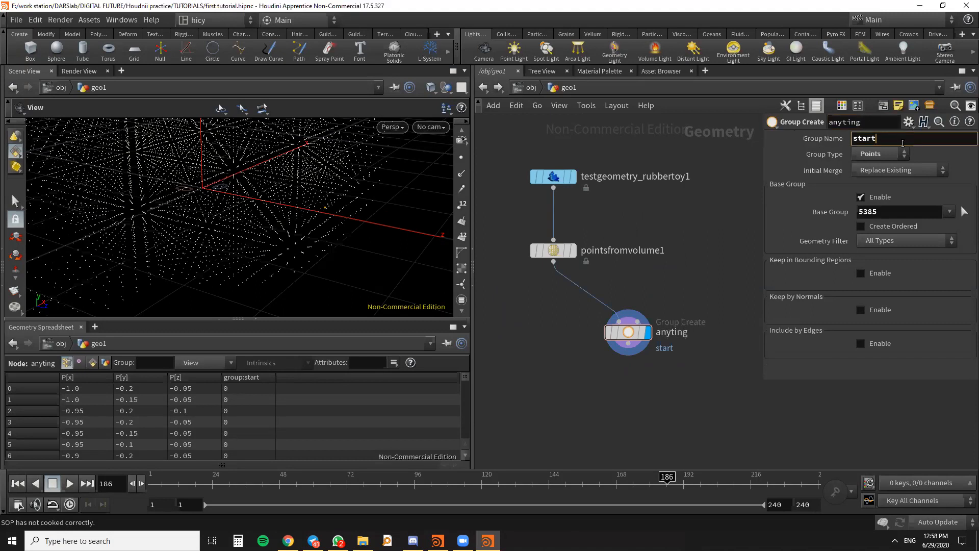
# - Add a Group by Range node beside the anyting node, below pointsfromvolume1
pyautogui.scroll(-3, 657, 305)
pyautogui.moveTo(658, 305); pyautogui.dragTo(716, 282, button='middle')
pyautogui.scroll(2, 674, 303)
pyautogui.scroll(-3, 594, 286)
pyautogui.moveTo(306, 247); pyautogui.dragTo(396, 260)
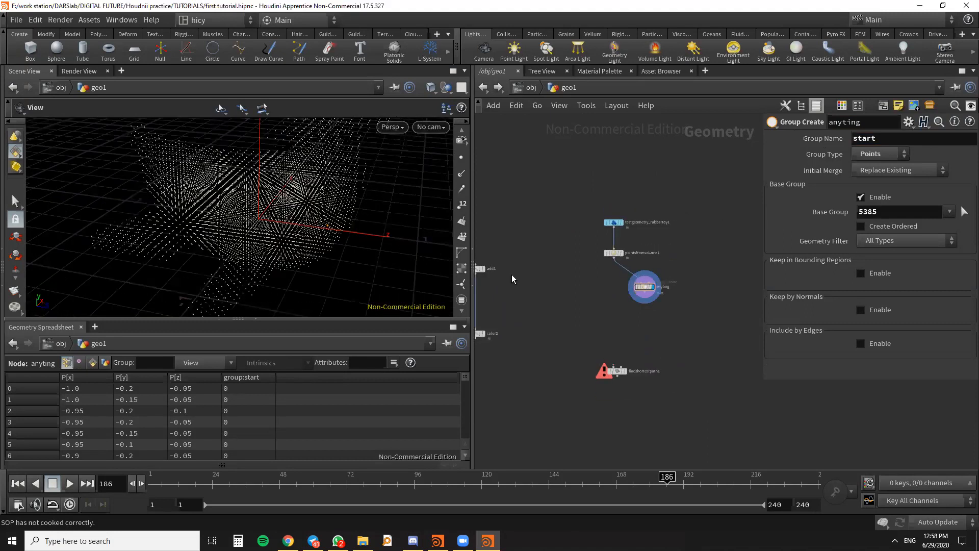
pyautogui.scroll(4, 613, 297)
pyautogui.press('Tab')
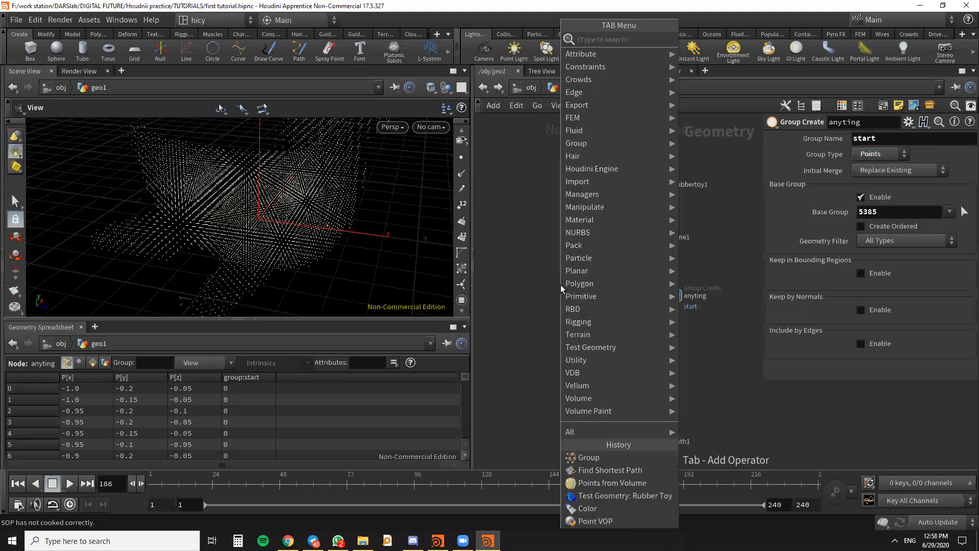
pyautogui.write('group')
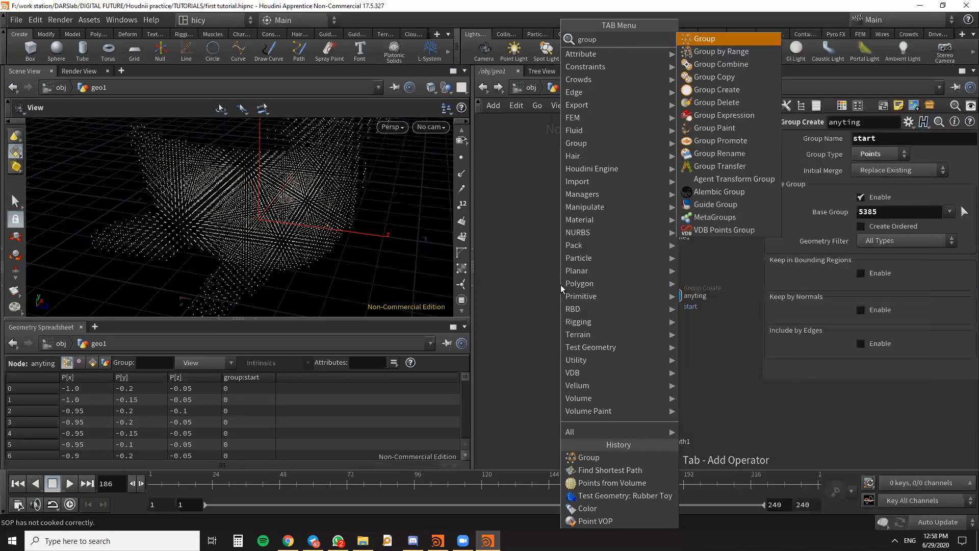
pyautogui.write('by')
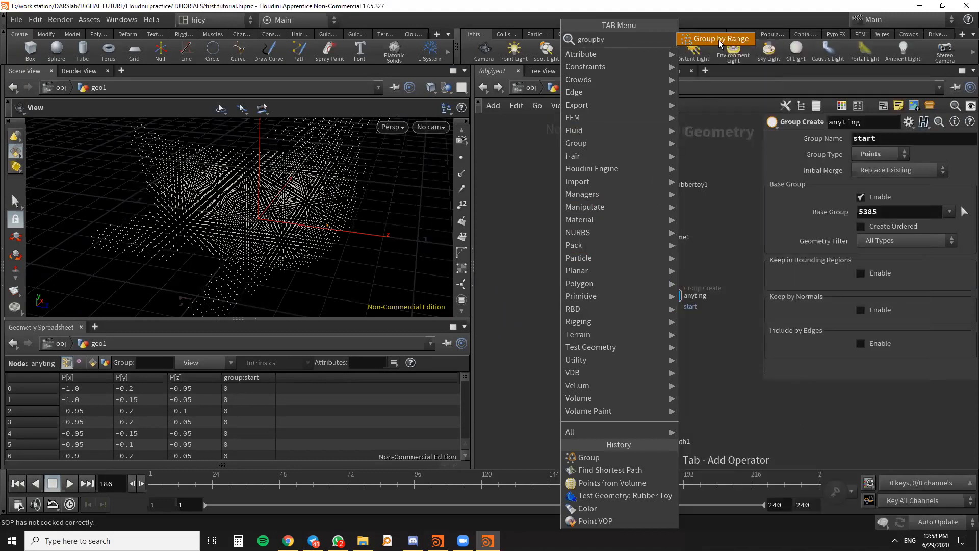
pyautogui.click(719, 39)
pyautogui.click(576, 300)
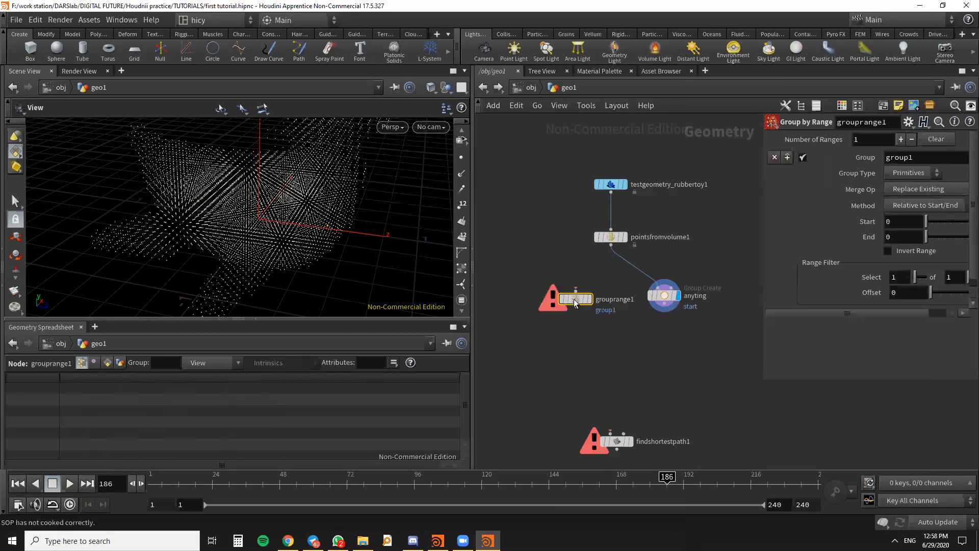
# - Connect pointsfromvolume1 to the Group by Range node and display that node's result
pyautogui.scroll(3, 612, 239)
pyautogui.moveTo(644, 205); pyautogui.dragTo(598, 271)
pyautogui.moveTo(597, 272)
pyautogui.click(599, 245)
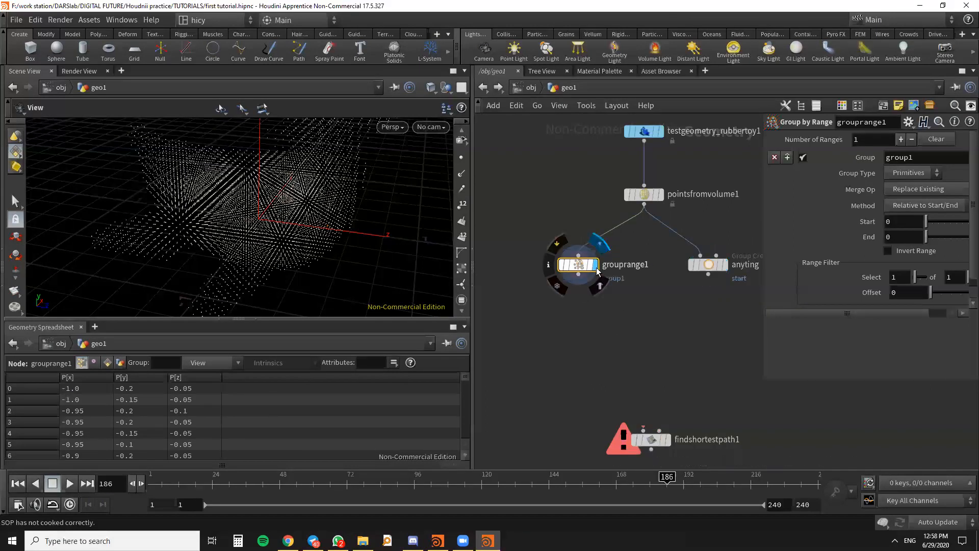
pyautogui.moveTo(339, 212); pyautogui.dragTo(357, 244)
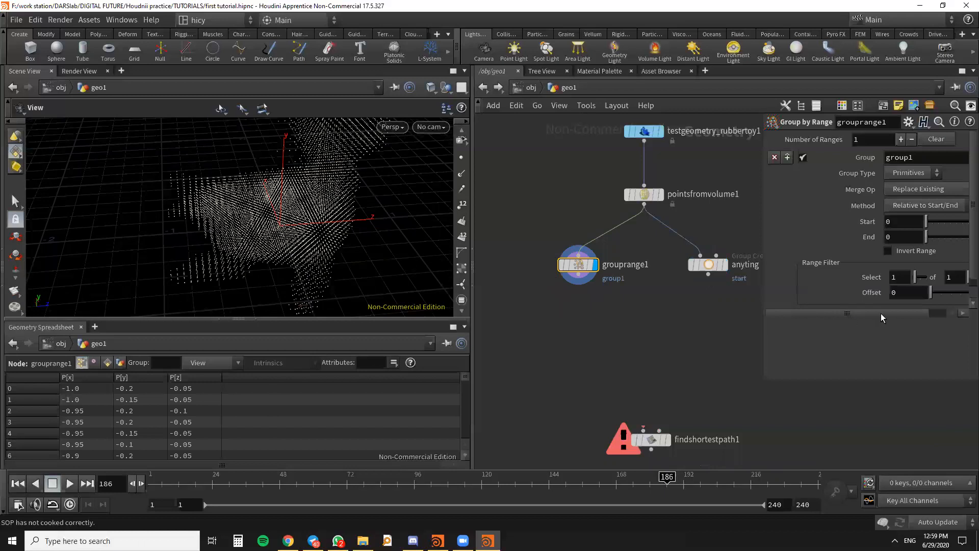
# - Set the Group Type of the Group by Range node to Points
pyautogui.moveTo(900, 314); pyautogui.dragTo(917, 315)
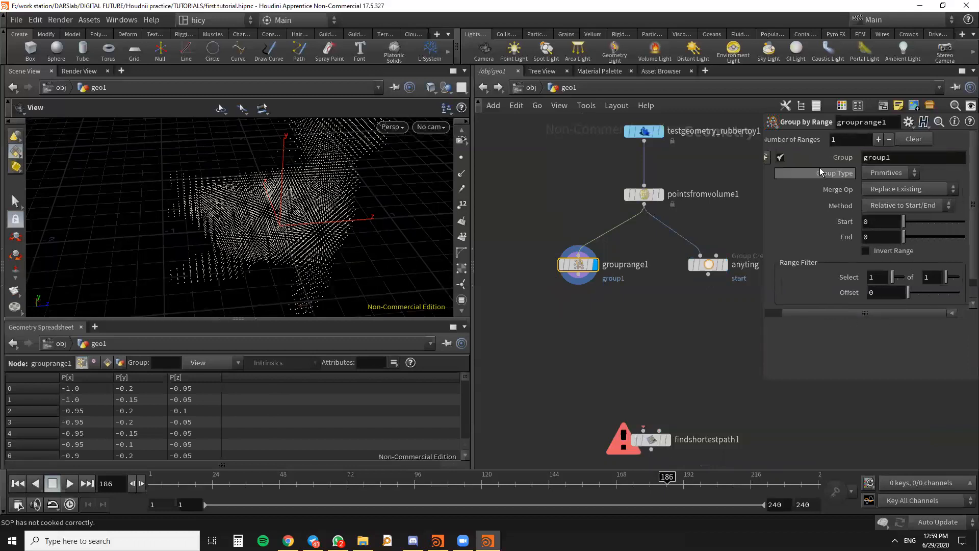
pyautogui.click(887, 176)
pyautogui.click(888, 183)
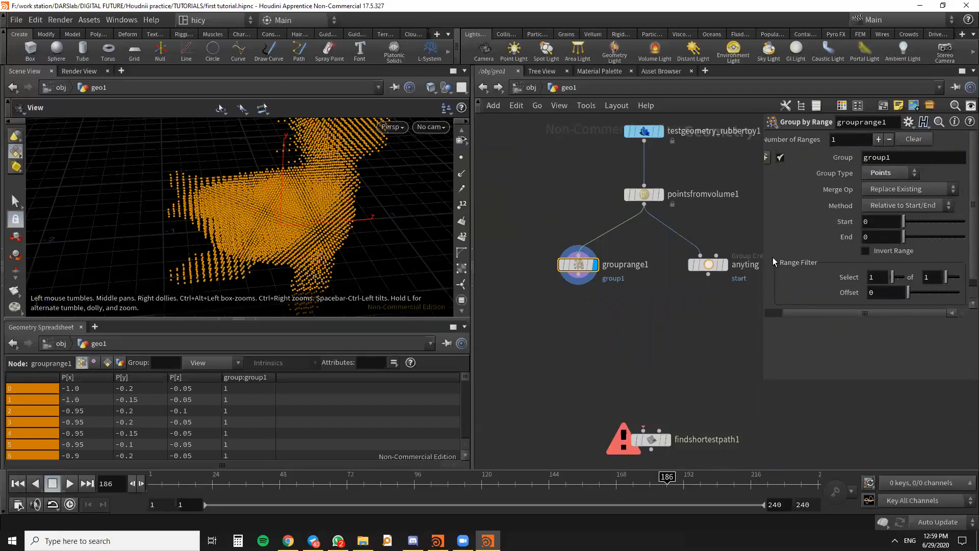
# - Set the Range Filter of the Group by Range node to select 1 of 5 points
pyautogui.click(932, 280)
pyautogui.press('Return')
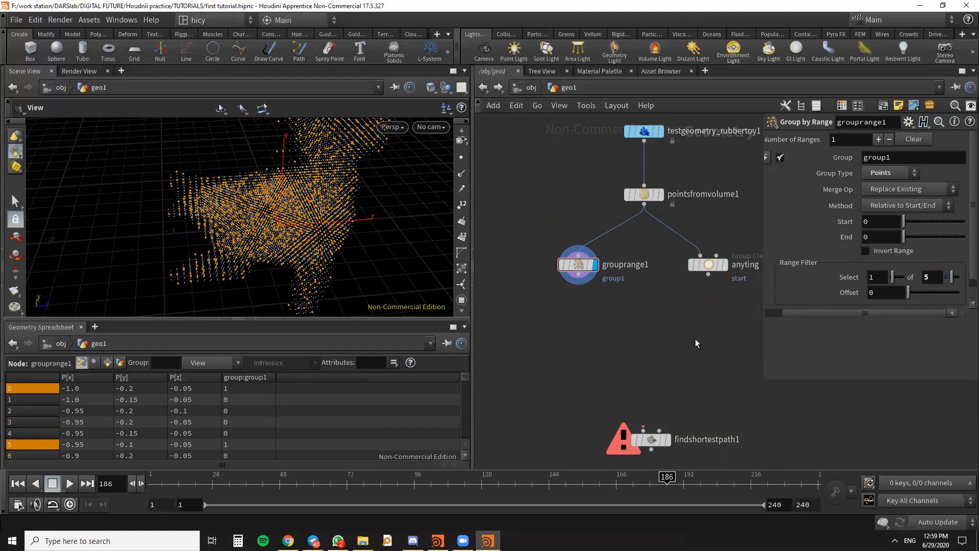
pyautogui.scroll(-2, 696, 342)
pyautogui.moveTo(311, 214); pyautogui.dragTo(348, 209)
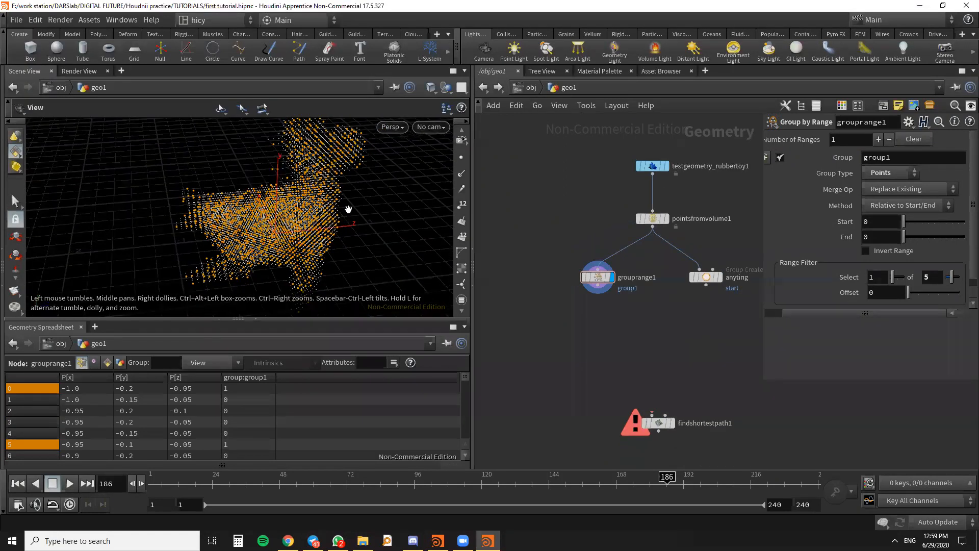
# - Add a Connect Adjacent Pieces node between the two group nodes and findshortestpath1
pyautogui.scroll(-3, 725, 224)
pyautogui.scroll(4, 688, 350)
pyautogui.moveTo(690, 318); pyautogui.dragTo(685, 339)
pyautogui.scroll(-2, 688, 248)
pyautogui.moveTo(689, 256); pyautogui.dragTo(642, 310, button='middle')
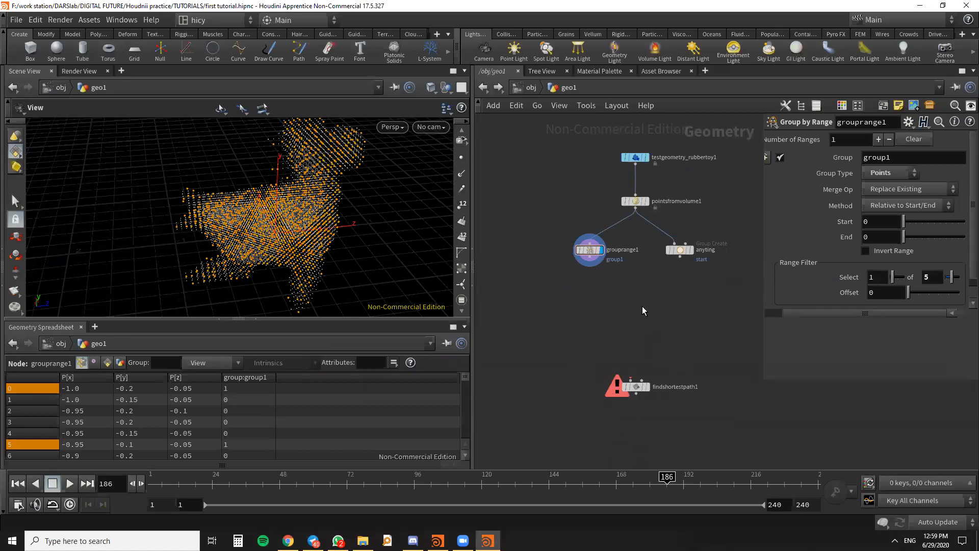
pyautogui.press('Tab')
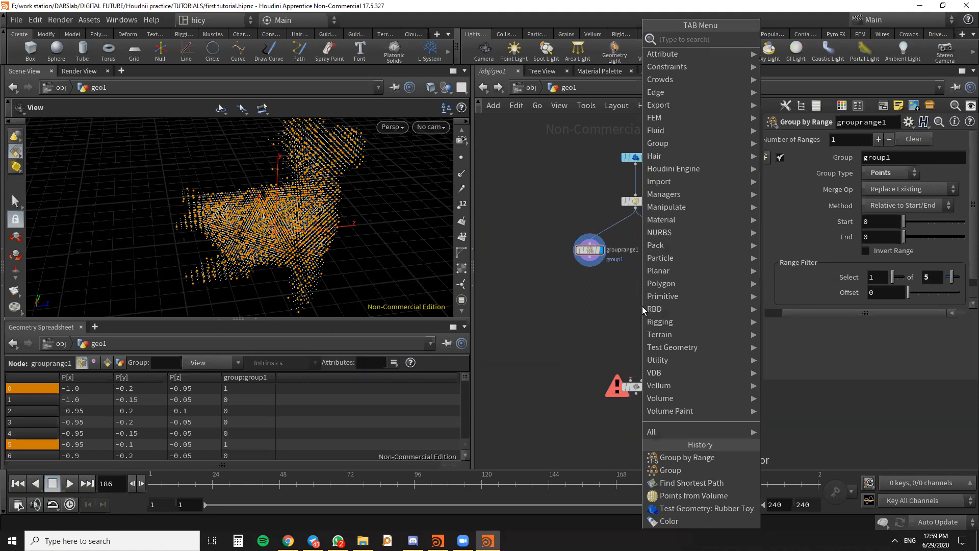
pyautogui.write('c')
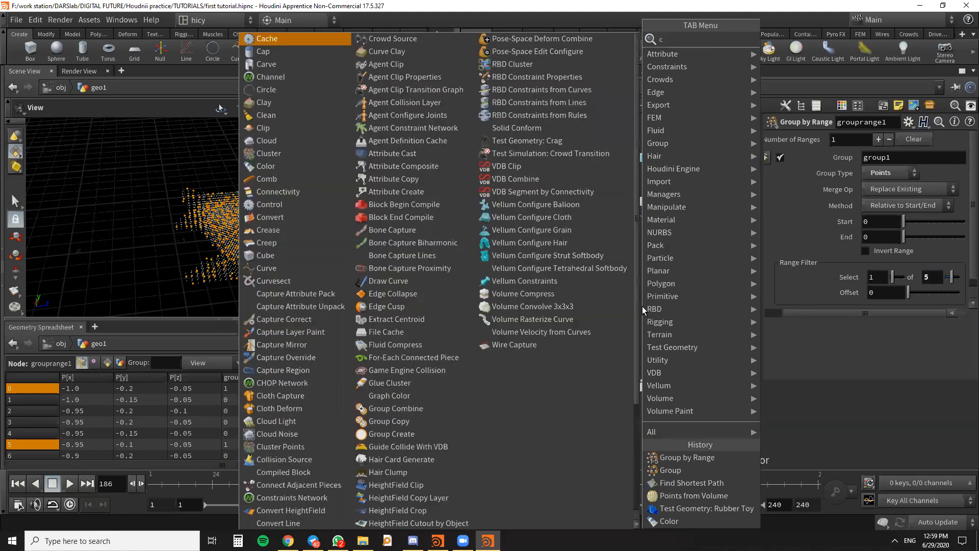
pyautogui.write('onnec')
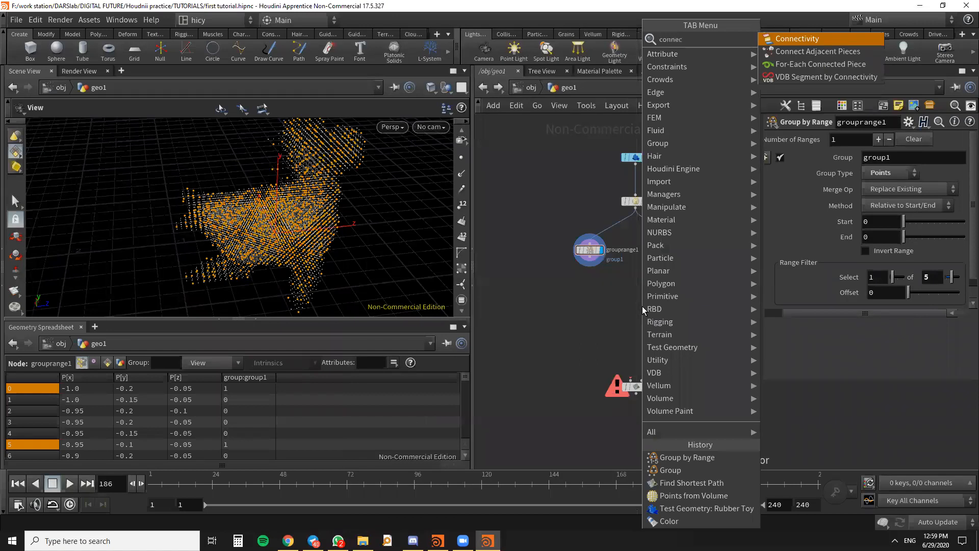
pyautogui.click(828, 50)
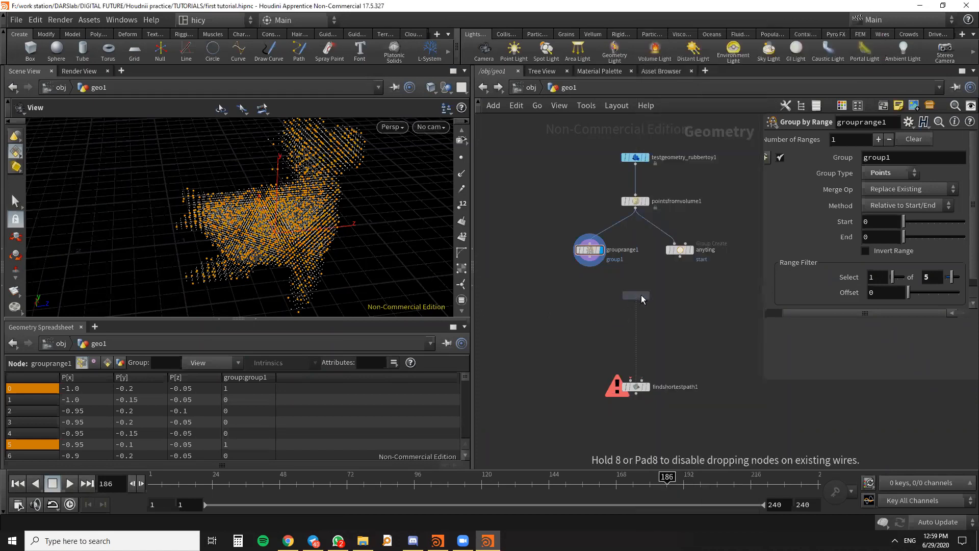
pyautogui.click(644, 303)
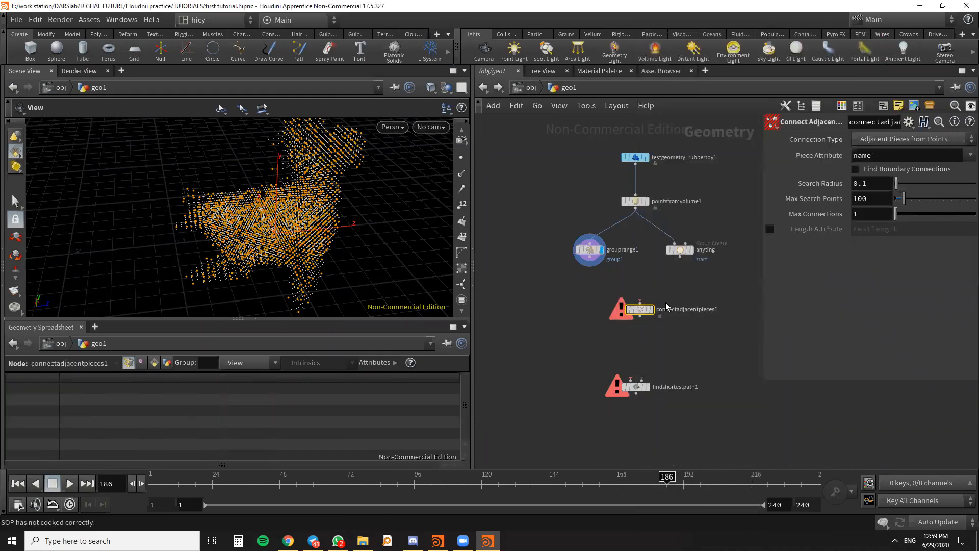
# - Set the Connect Adjacent Pieces node's Connection Type to Adjacent Points and its Max Search Points to 8
pyautogui.scroll(3, 667, 306)
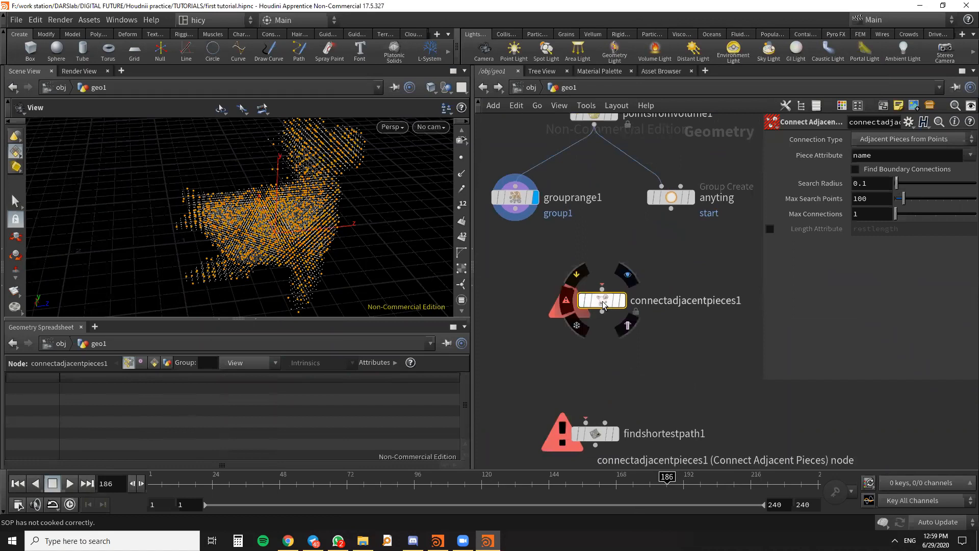
pyautogui.scroll(-3, 612, 326)
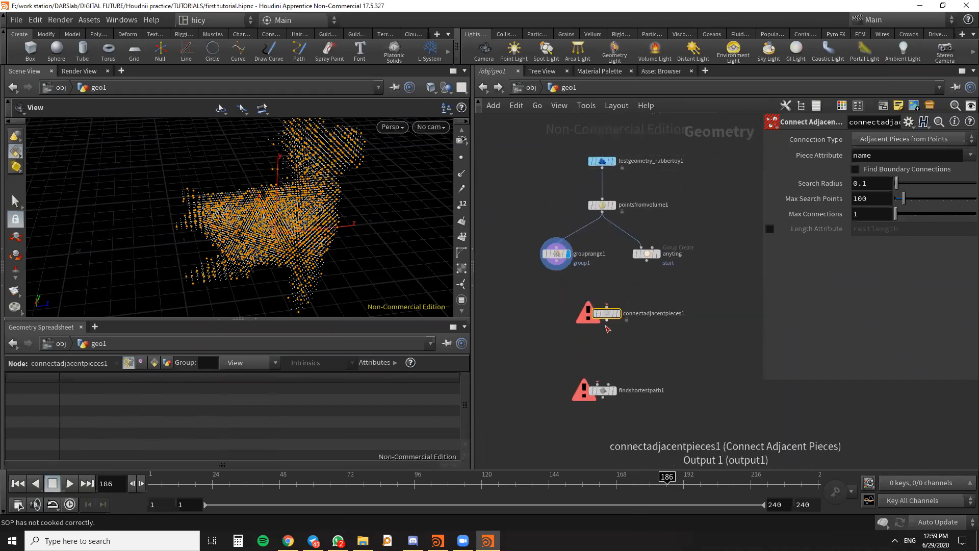
pyautogui.click(959, 139)
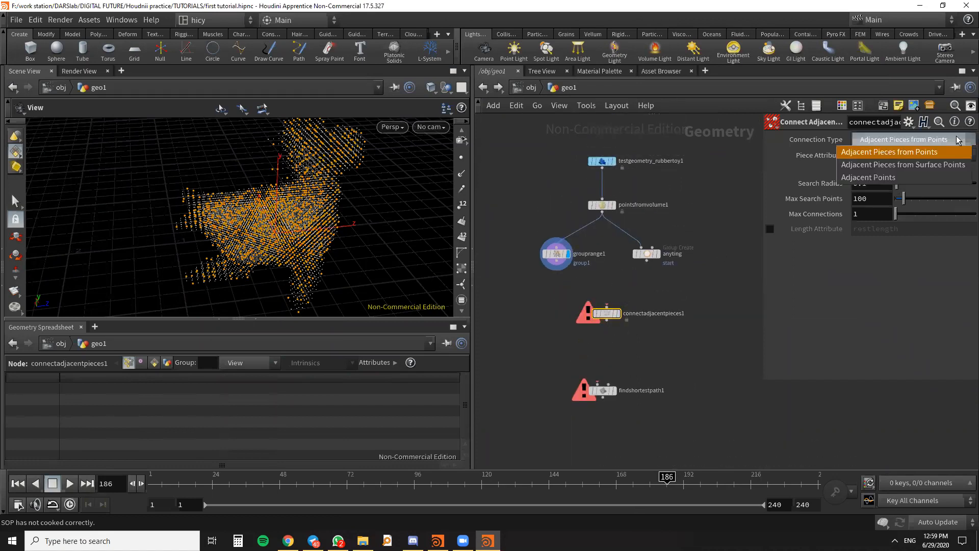
pyautogui.click(868, 177)
pyautogui.moveTo(868, 183); pyautogui.dragTo(852, 184)
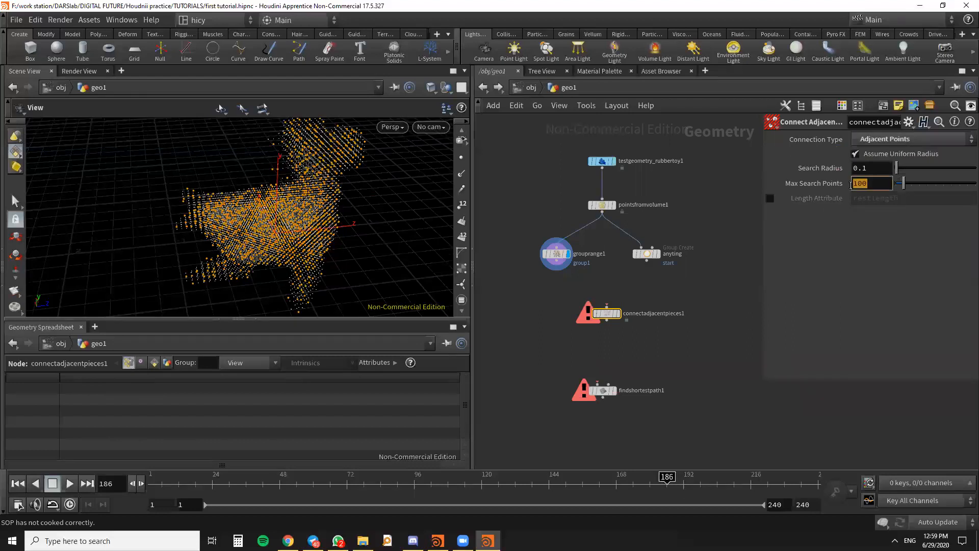
pyautogui.write('8')
pyautogui.click(723, 335)
pyautogui.moveTo(276, 249)
pyautogui.mouseDown()
pyautogui.moveTo(249, 245)
pyautogui.moveTo(247, 255)
pyautogui.moveTo(273, 237)
pyautogui.mouseUp()
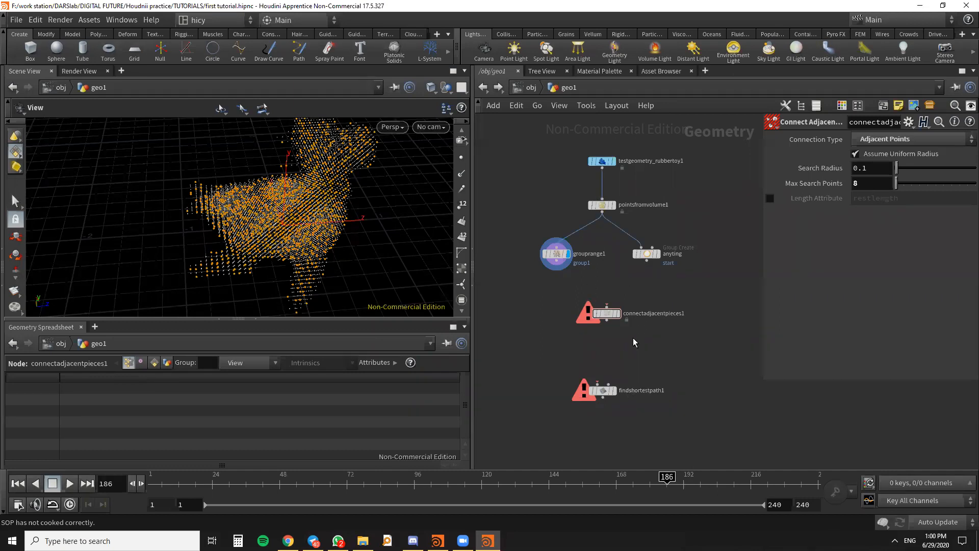
pyautogui.click(883, 139)
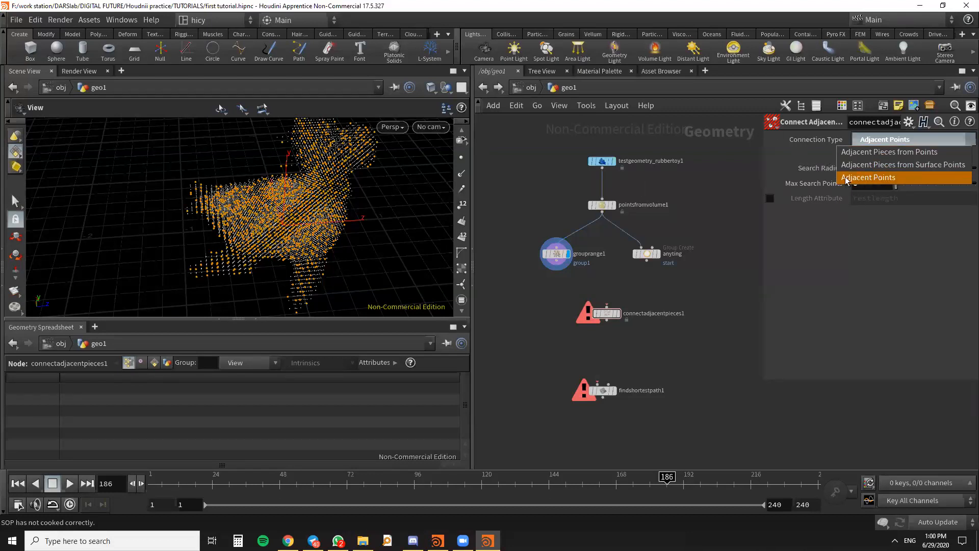
pyautogui.click(878, 180)
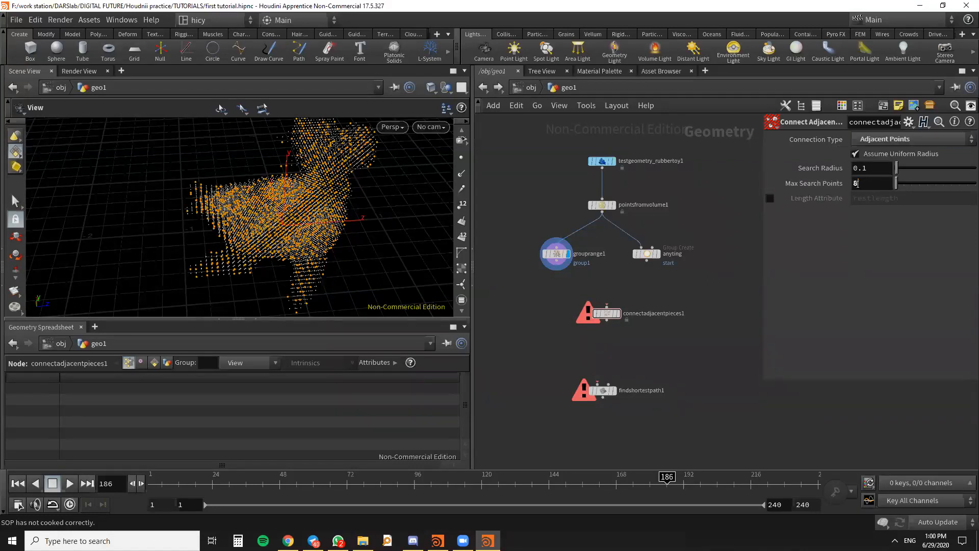
pyautogui.doubleClick(873, 185)
# - Connect pointsfromvolume1 to connectadjacentpieces1 and display that node's result
pyautogui.moveTo(602, 213); pyautogui.dragTo(617, 316)
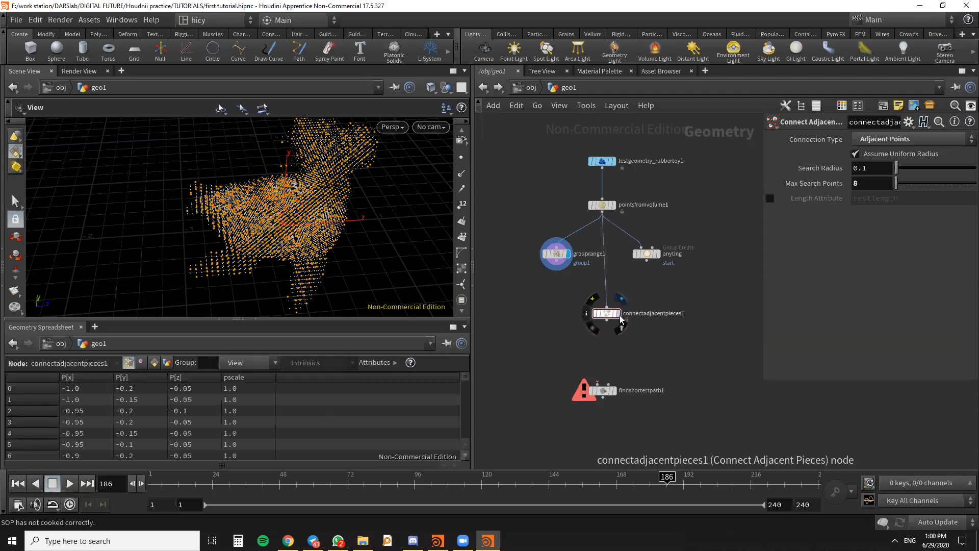
pyautogui.click(618, 315)
# - Examine the connecting lines between the toy's points from several angles and distances
pyautogui.scroll(3, 357, 250)
pyautogui.scroll(4, 315, 266)
pyautogui.moveTo(197, 258); pyautogui.dragTo(249, 273)
pyautogui.scroll(-5, 367, 216)
pyautogui.moveTo(367, 216); pyautogui.dragTo(439, 277)
pyautogui.scroll(-4, 293, 179)
pyautogui.scroll(-2, 286, 254)
pyautogui.moveTo(286, 254); pyautogui.dragTo(377, 222)
pyautogui.scroll(3, 186, 222)
pyautogui.scroll(3, 280, 248)
pyautogui.scroll(-4, 306, 239)
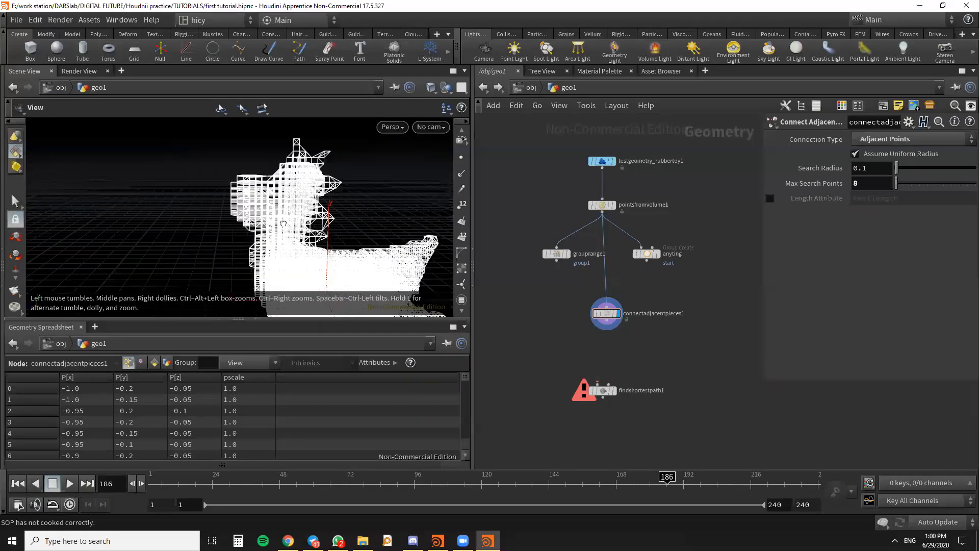
pyautogui.moveTo(305, 226); pyautogui.dragTo(261, 233)
pyautogui.scroll(1, 260, 232)
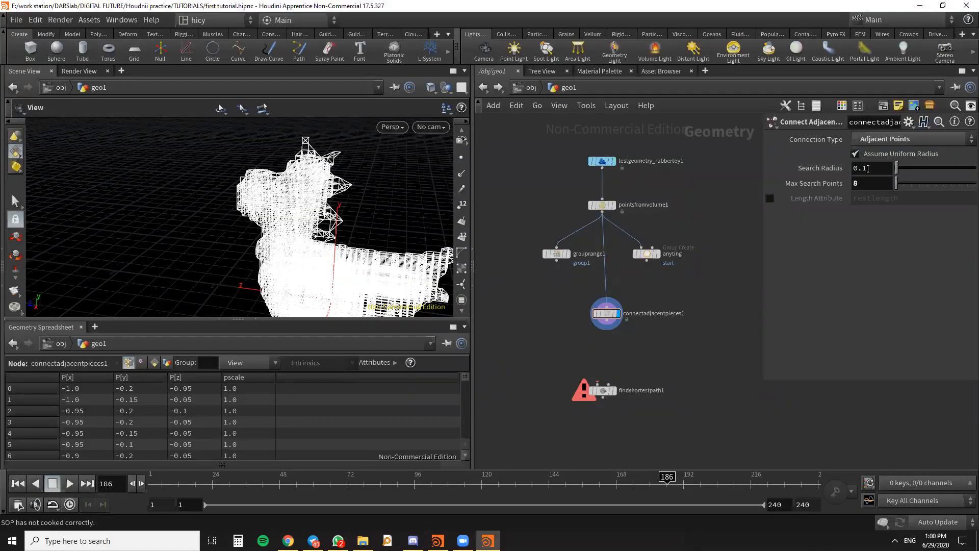
# - Set the Search Radius of connectadjacentpieces1 to 0.25 and check the connected toy from another angle
pyautogui.moveTo(897, 169); pyautogui.dragTo(852, 186)
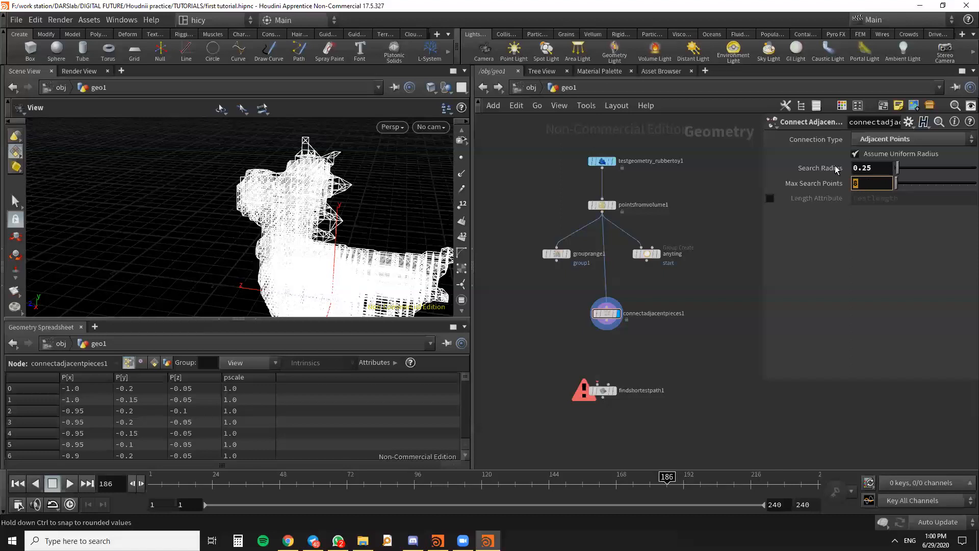
pyautogui.scroll(-2, 247, 174)
pyautogui.moveTo(246, 173); pyautogui.dragTo(221, 211)
pyautogui.moveTo(299, 153); pyautogui.dragTo(326, 233)
# - Add a Merge node beside connectadjacentpieces1, below grouprange1
pyautogui.click(647, 255)
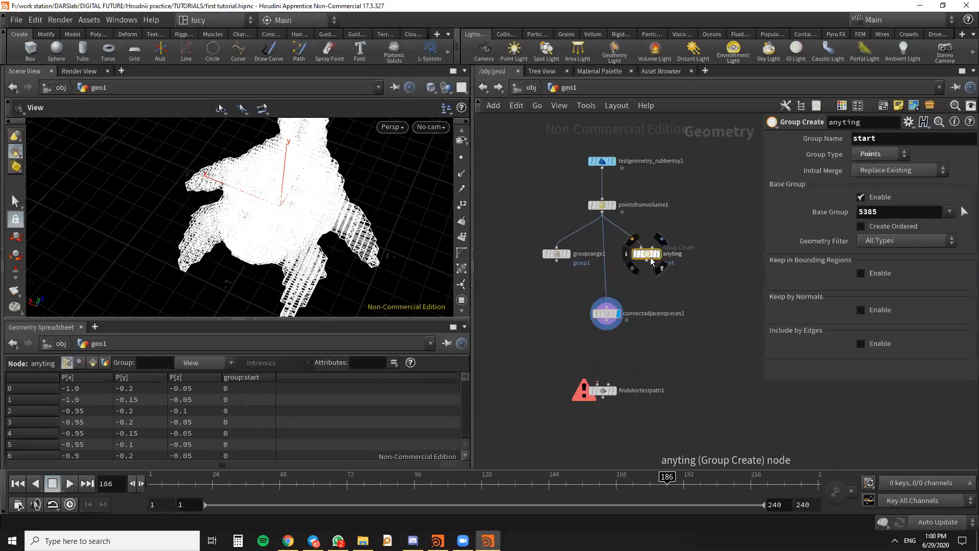
pyautogui.click(556, 253)
pyautogui.press('Tab')
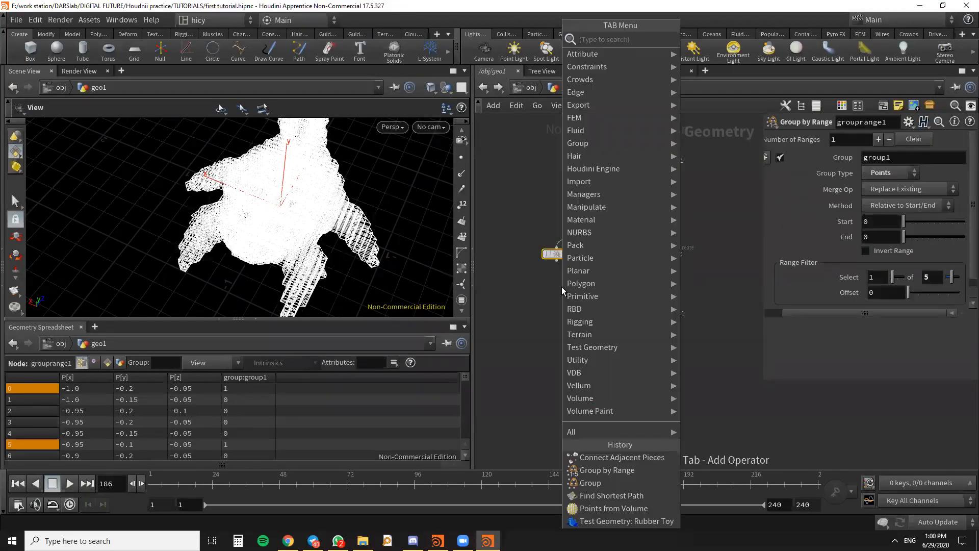
pyautogui.write('merg')
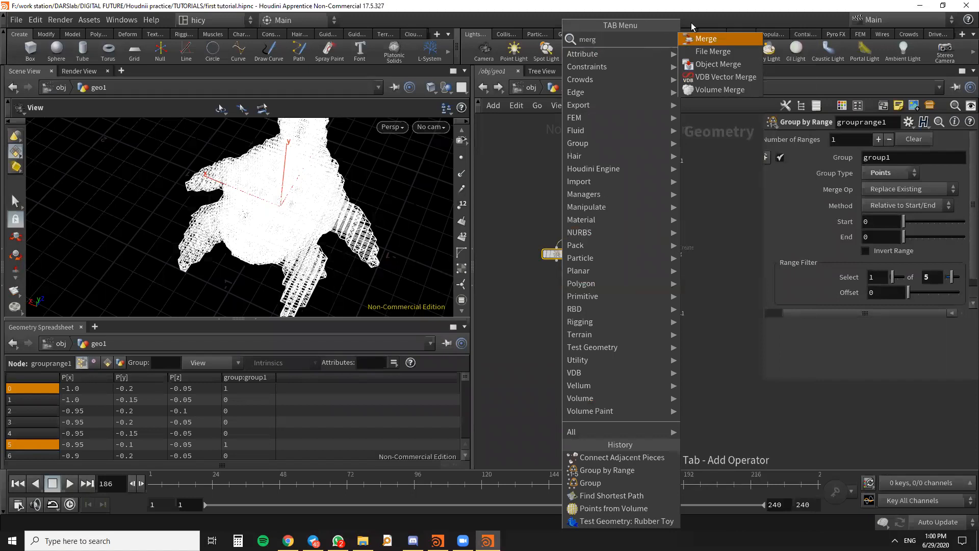
pyautogui.press('Return')
pyautogui.click(545, 312)
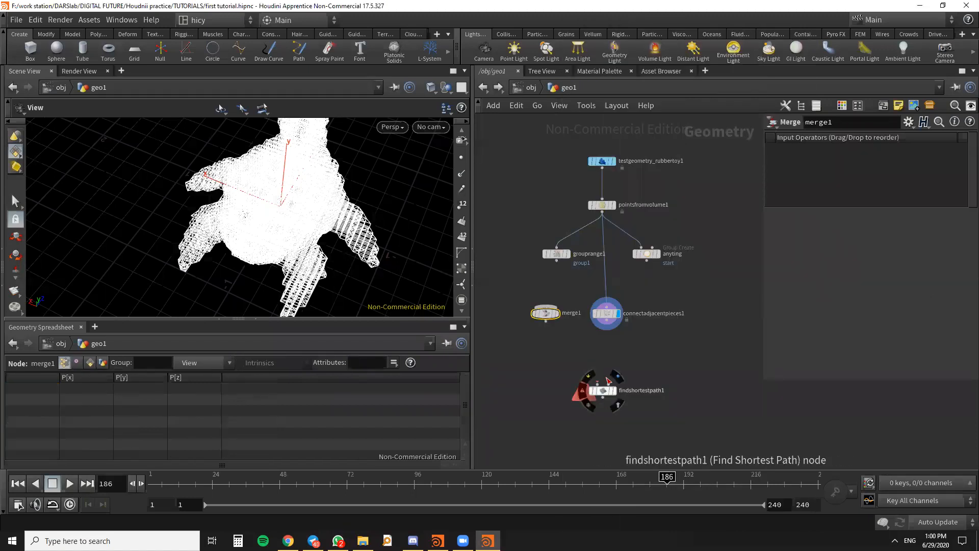
# - Connect grouprange1 and anyting to the Merge node, place it below anyting, and display its result
pyautogui.moveTo(545, 317); pyautogui.dragTo(547, 309)
pyautogui.moveTo(556, 260); pyautogui.dragTo(547, 298)
pyautogui.moveTo(647, 261); pyautogui.dragTo(686, 305)
pyautogui.moveTo(591, 320); pyautogui.dragTo(549, 325)
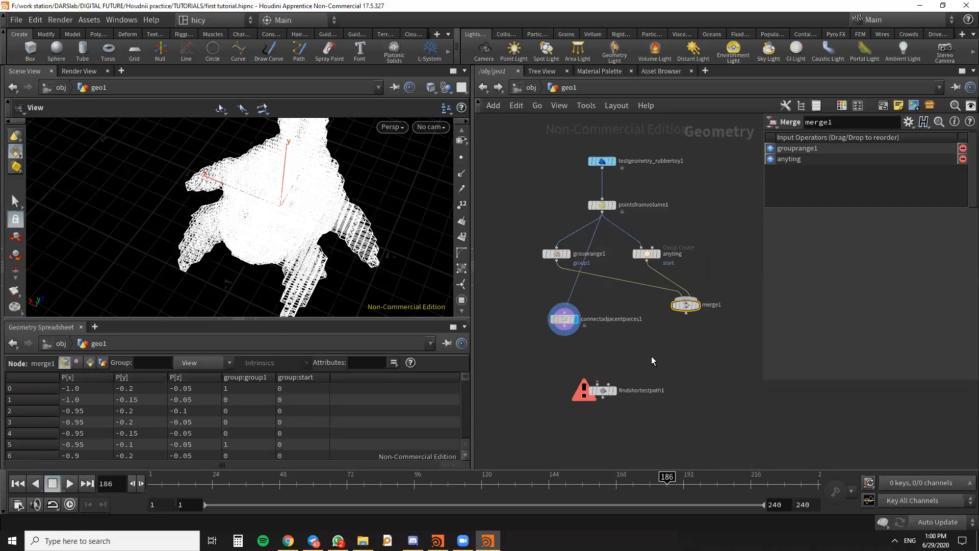
pyautogui.moveTo(687, 302); pyautogui.dragTo(677, 322)
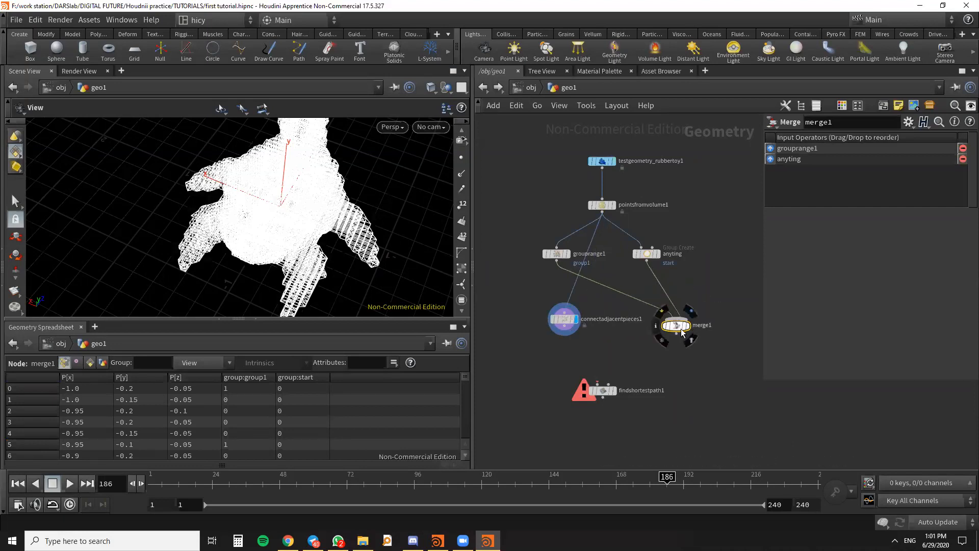
pyautogui.click(691, 310)
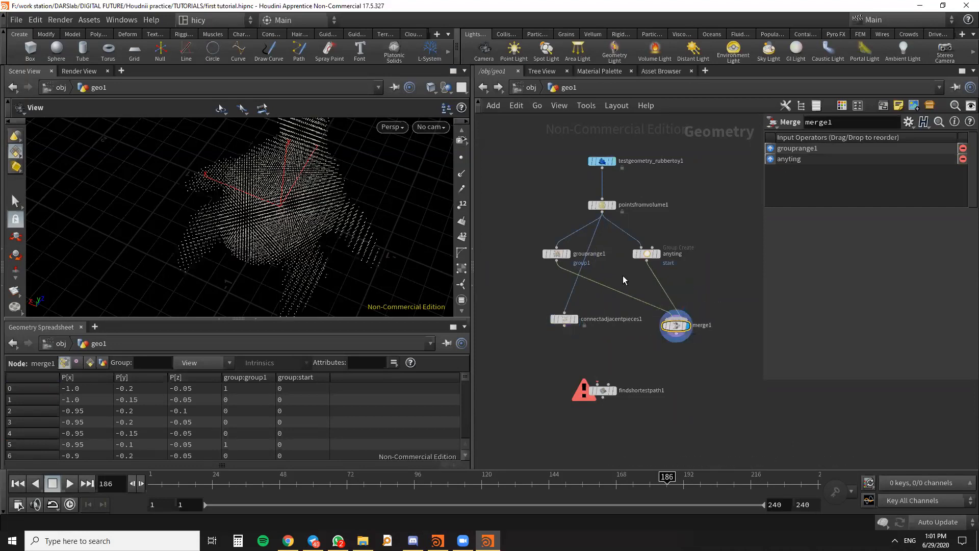
# - Rename the group produced by grouprange1 to end
pyautogui.scroll(4, 649, 255)
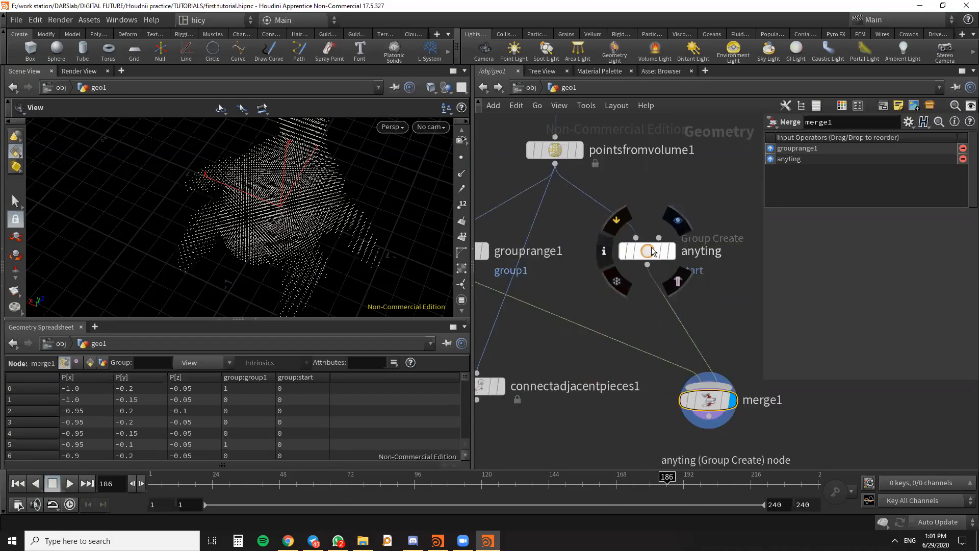
pyautogui.click(653, 251)
pyautogui.scroll(-4, 678, 201)
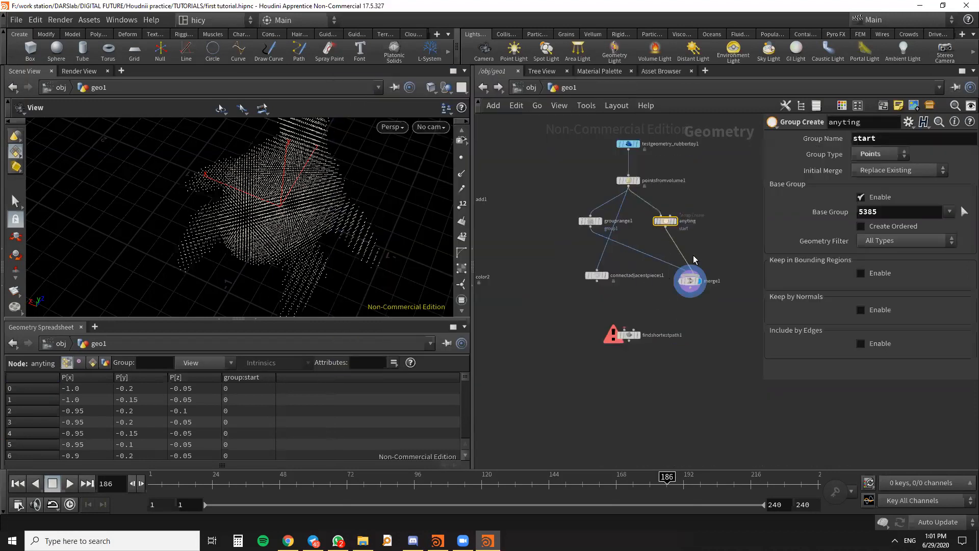
pyautogui.scroll(3, 662, 327)
pyautogui.click(549, 239)
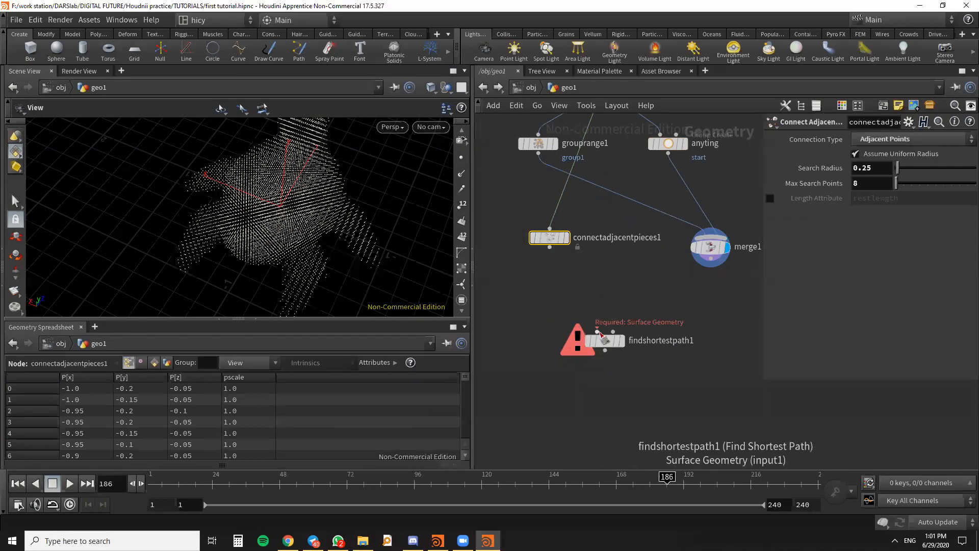
pyautogui.click(540, 144)
pyautogui.moveTo(895, 158); pyautogui.dragTo(831, 158)
pyautogui.write('end')
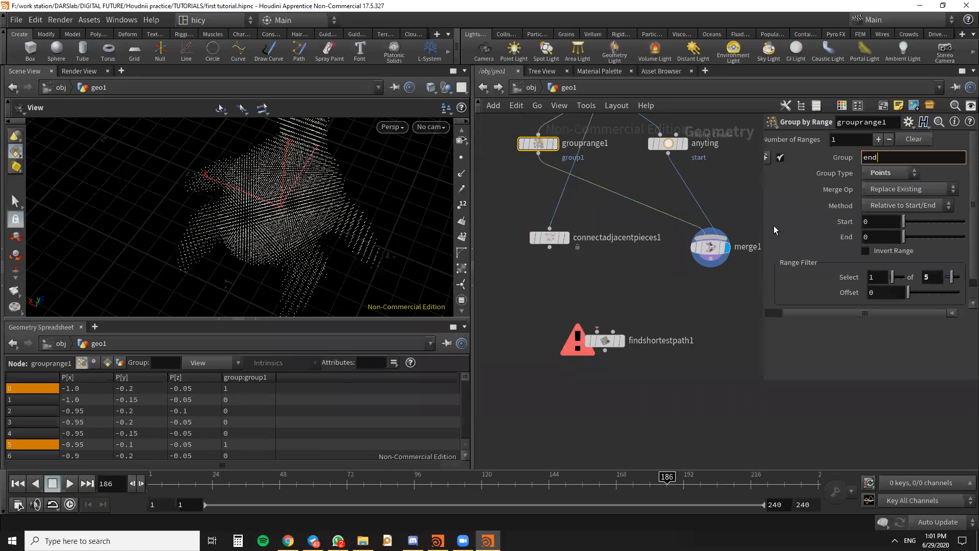
pyautogui.press('Return')
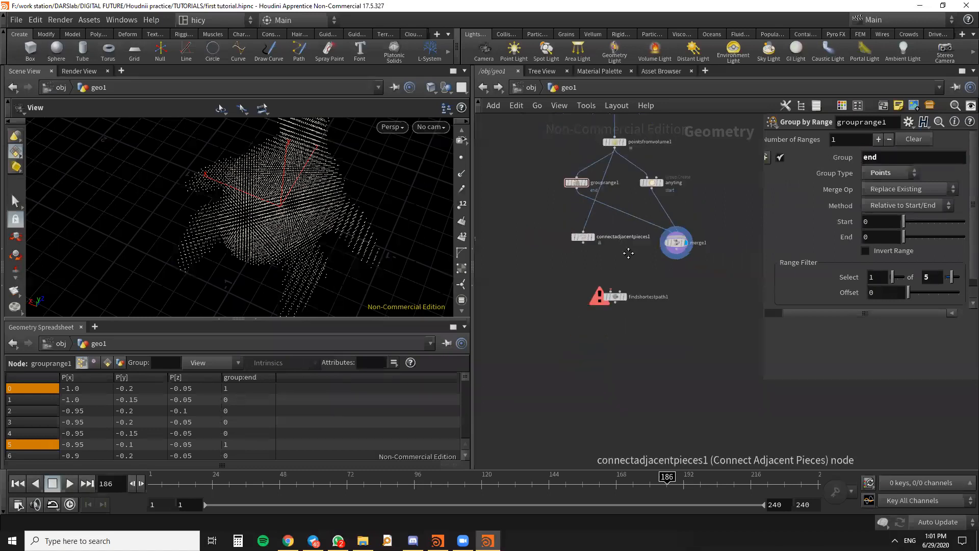
# - Connect connectadjacentpieces1 to the Surface Geometry input of findshortestpath1 and merge1 to its second input
pyautogui.scroll(-2, 632, 289)
pyautogui.moveTo(562, 247); pyautogui.dragTo(557, 251)
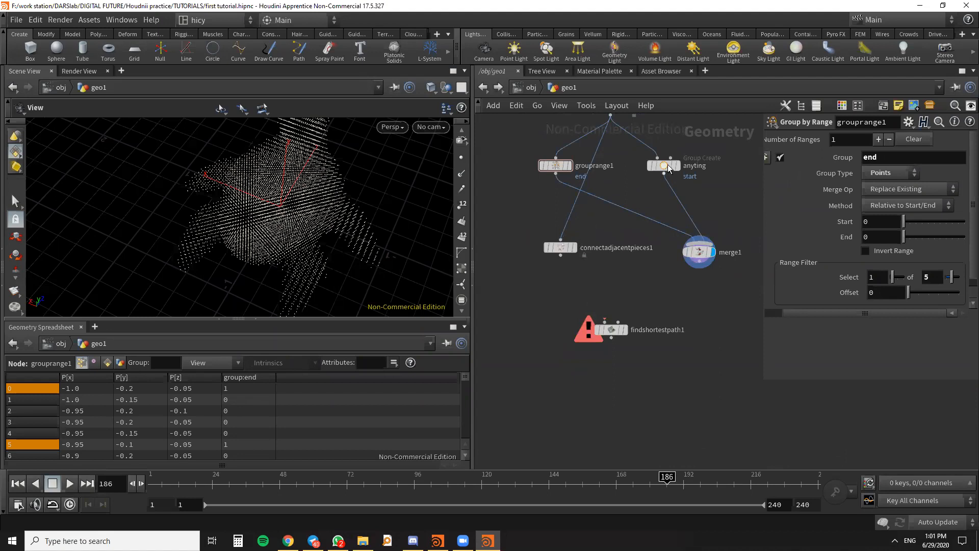
pyautogui.moveTo(558, 166)
pyautogui.moveTo(634, 320)
pyautogui.mouseDown(button='middle')
pyautogui.moveTo(641, 275)
pyautogui.moveTo(638, 311)
pyautogui.mouseUp(button='middle')
pyautogui.scroll(3, 591, 275)
pyautogui.click(548, 216)
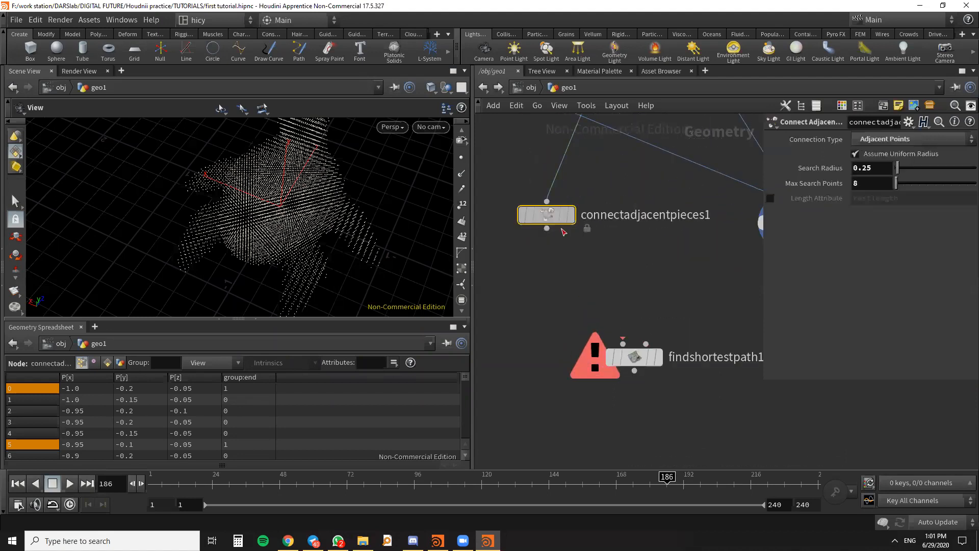
pyautogui.click(546, 229)
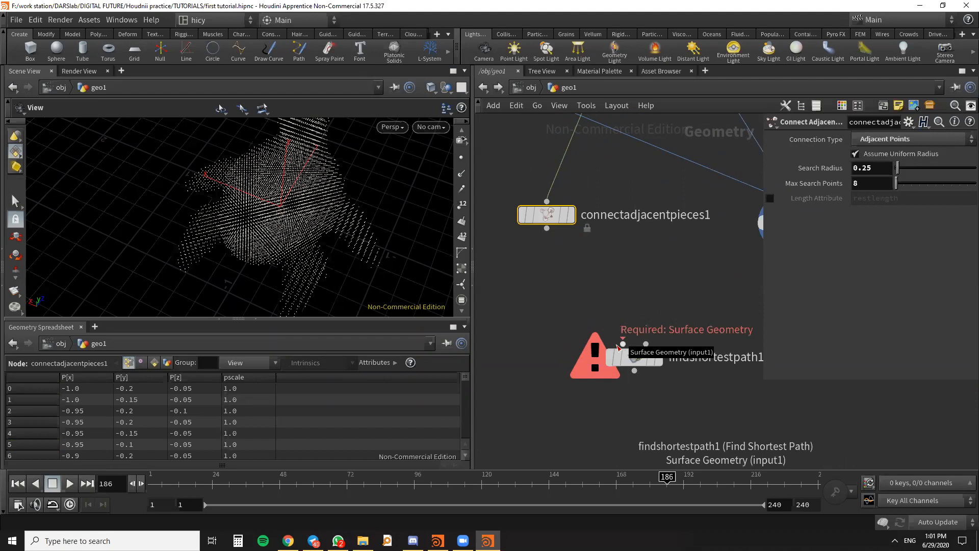
pyautogui.moveTo(616, 296); pyautogui.dragTo(584, 260, button='middle')
pyautogui.moveTo(525, 173); pyautogui.dragTo(521, 183)
pyautogui.scroll(-1, 607, 235)
pyautogui.moveTo(577, 230); pyautogui.dragTo(612, 244, button='middle')
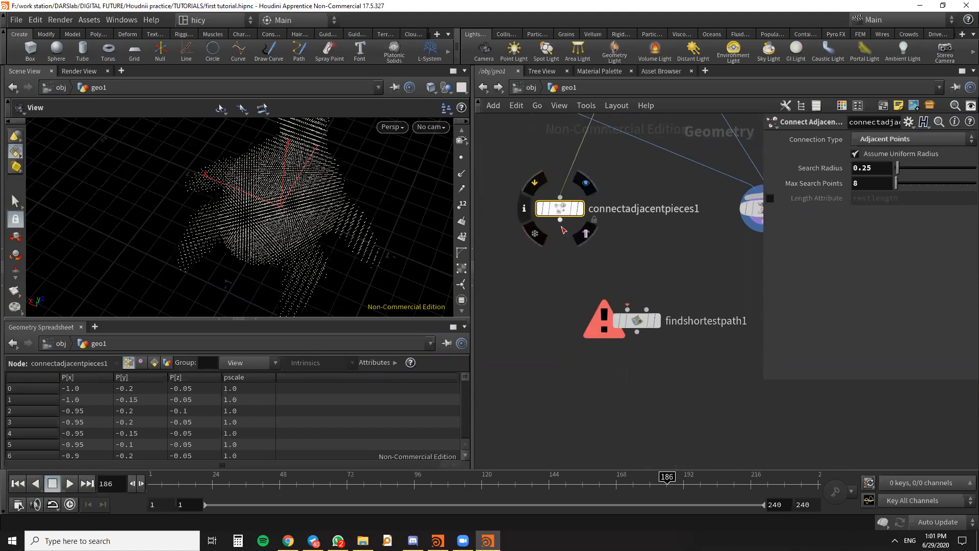
pyautogui.moveTo(560, 220); pyautogui.dragTo(627, 309)
pyautogui.scroll(-4, 593, 270)
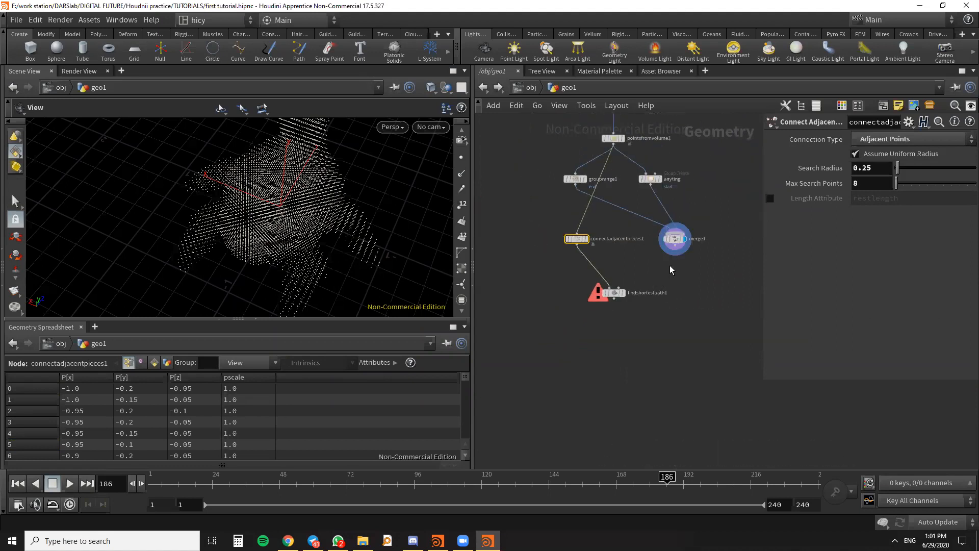
pyautogui.scroll(3, 672, 260)
pyautogui.moveTo(677, 240); pyautogui.dragTo(580, 309)
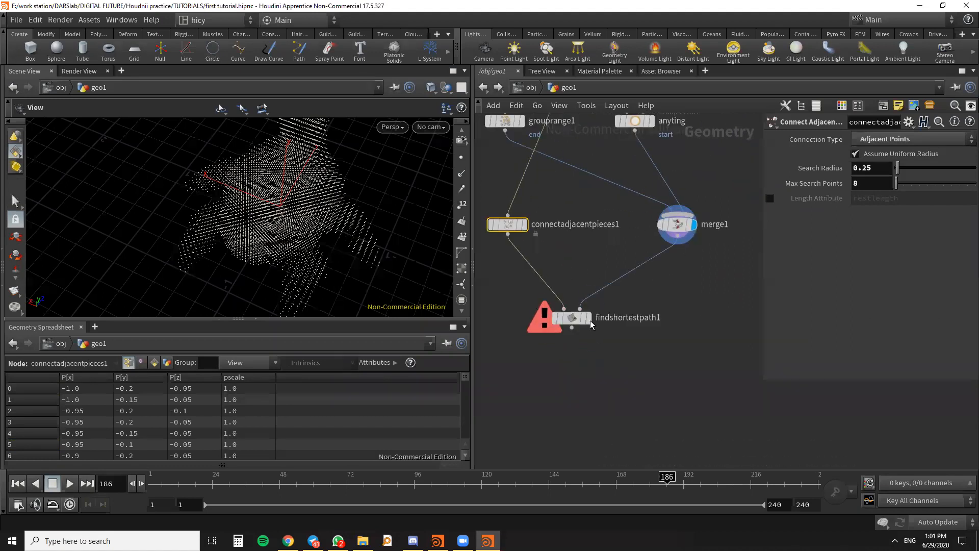
# - Nudge merge1 slightly, then display findshortestpath1's result and select the node to show its parameters
pyautogui.moveTo(677, 224); pyautogui.dragTo(681, 215)
pyautogui.scroll(-2, 698, 278)
pyautogui.moveTo(698, 278); pyautogui.dragTo(704, 342, button='middle')
pyautogui.scroll(4, 688, 289)
pyautogui.moveTo(692, 288); pyautogui.dragTo(695, 296)
pyautogui.middleClick(693, 300)
pyautogui.scroll(-2, 661, 341)
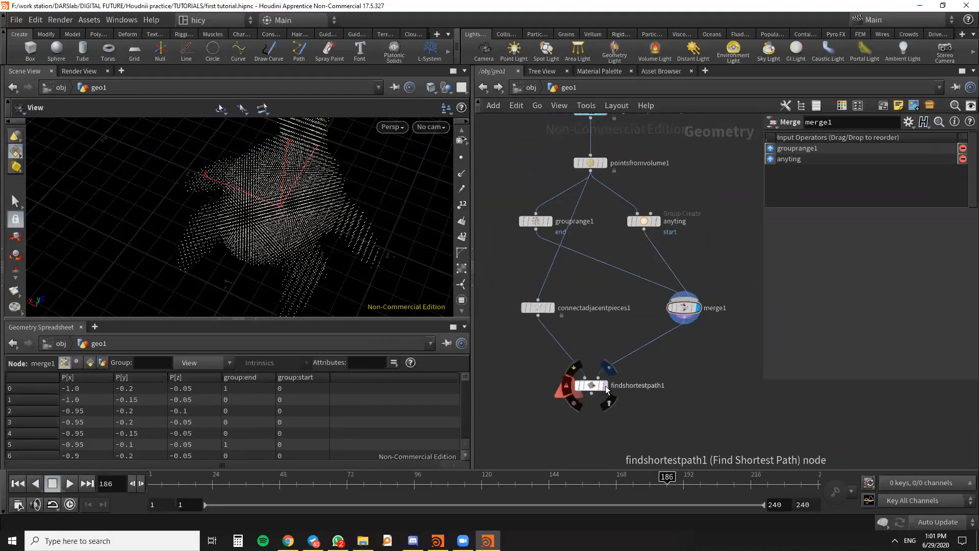
pyautogui.click(606, 386)
pyautogui.click(591, 386)
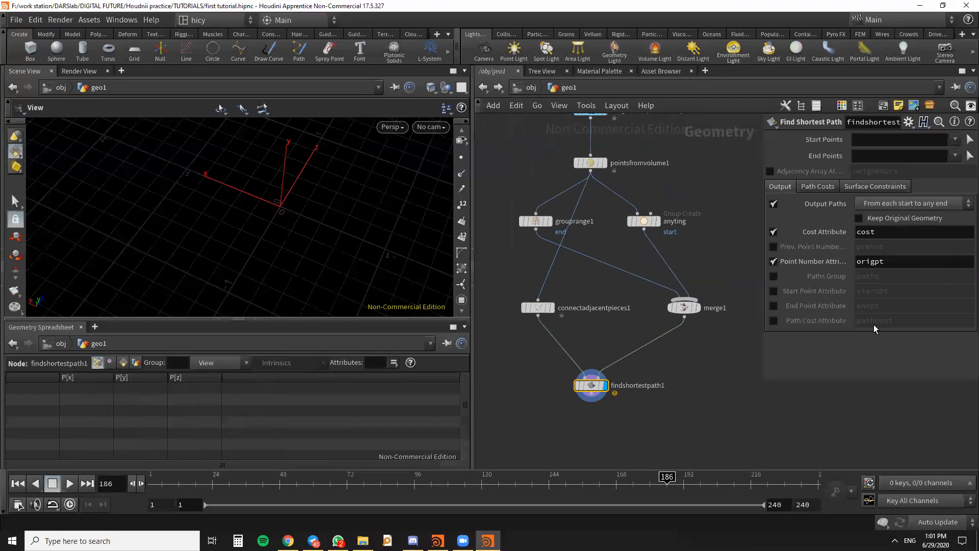
# - Set findshortestpath1's Start Points to the group start and its End Points to the group end
pyautogui.click(914, 142)
pyautogui.click(954, 141)
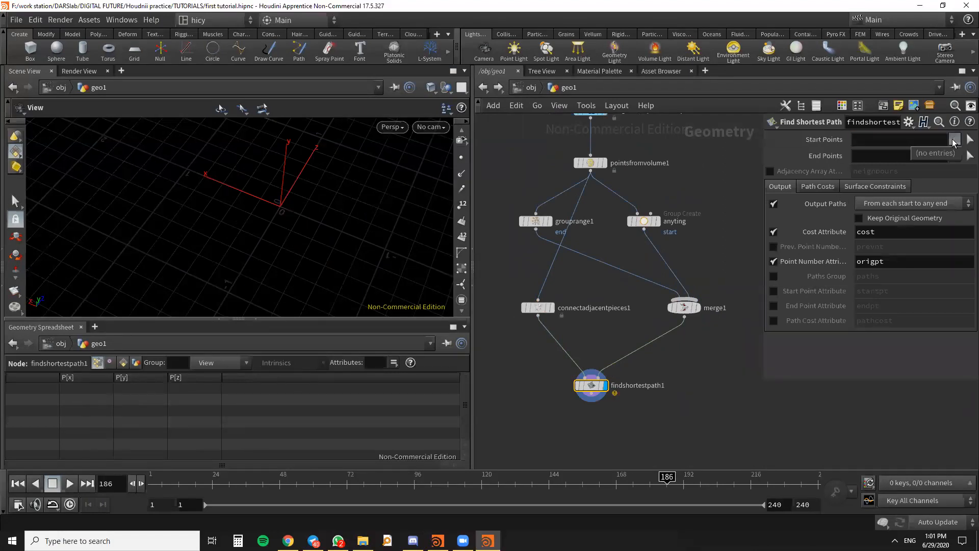
pyautogui.click(912, 140)
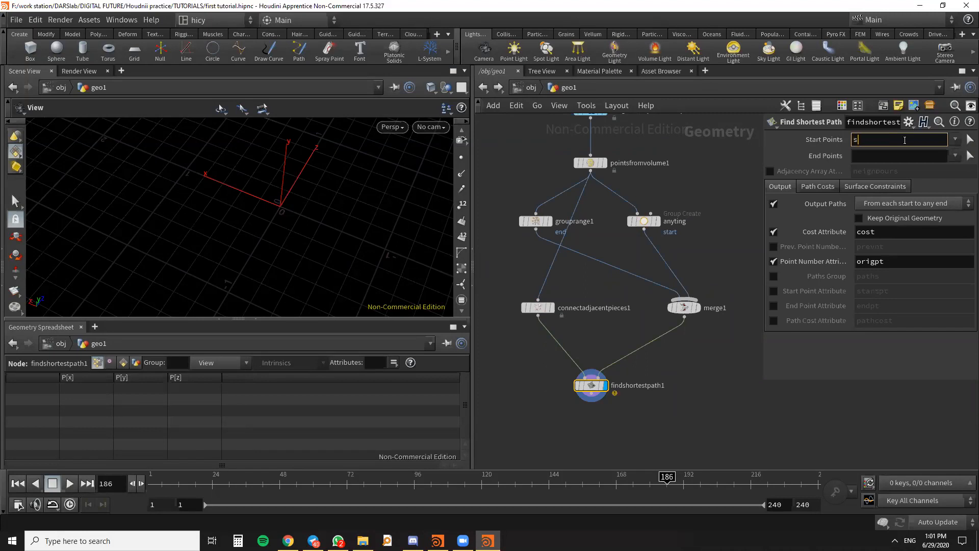
pyautogui.click(885, 152)
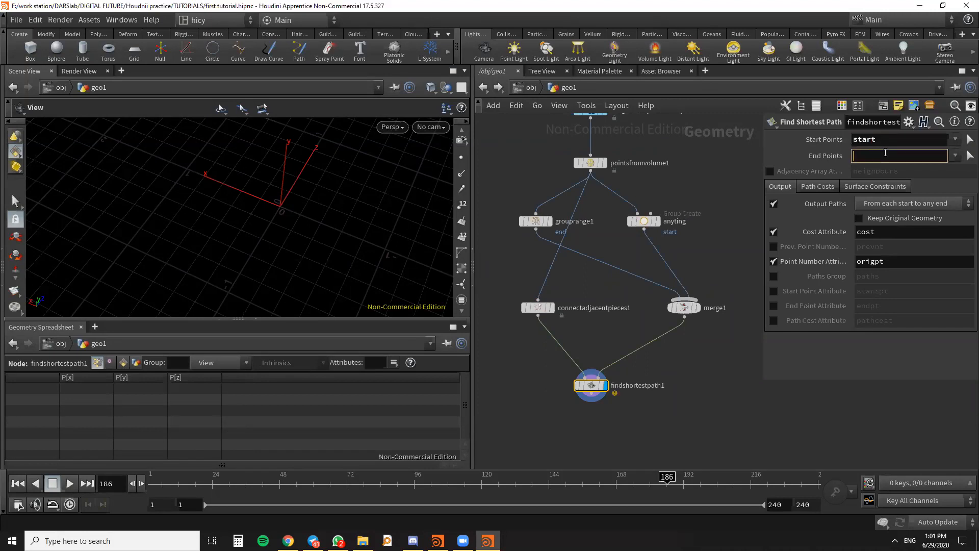
pyautogui.write('end')
pyautogui.press('Return')
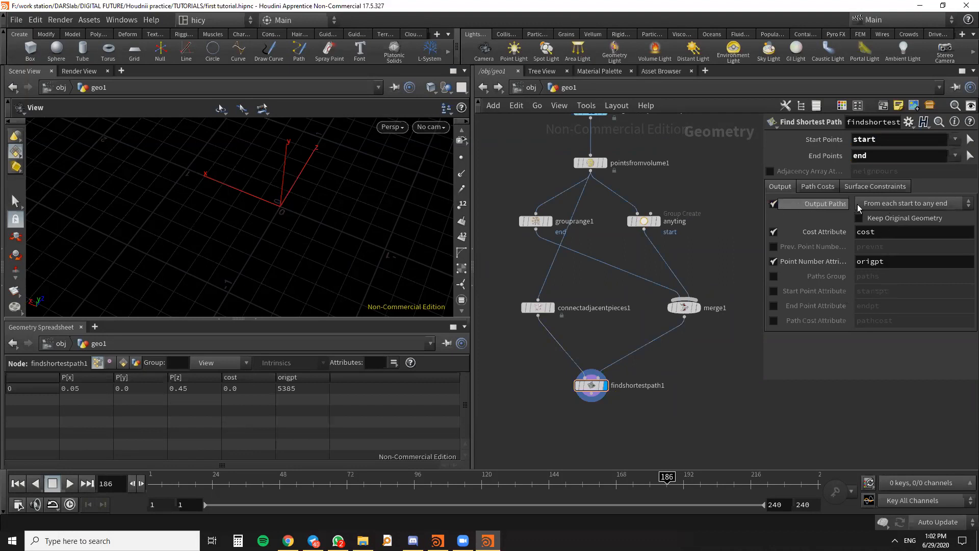
# - Set findshortestpath1's Output Paths option to From each start to each end
pyautogui.click(910, 203)
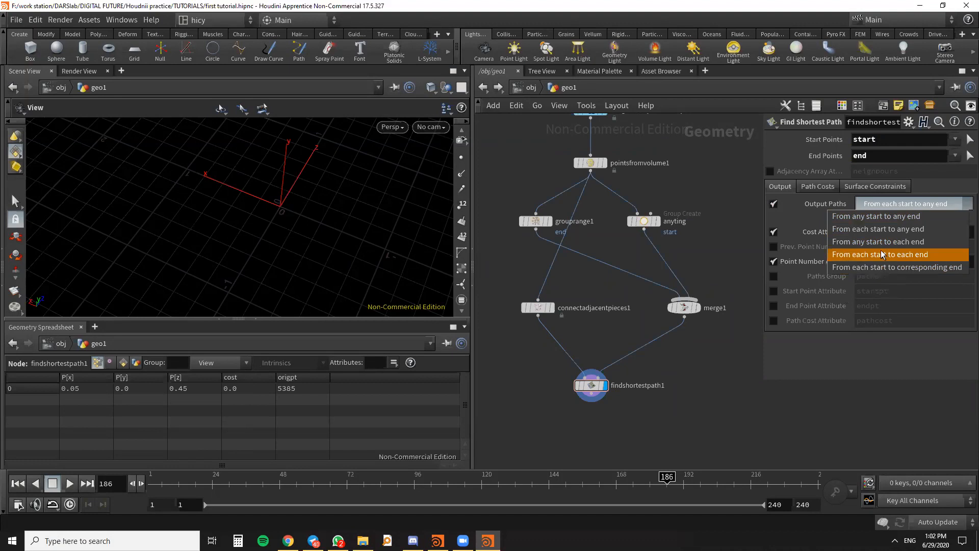
pyautogui.click(920, 255)
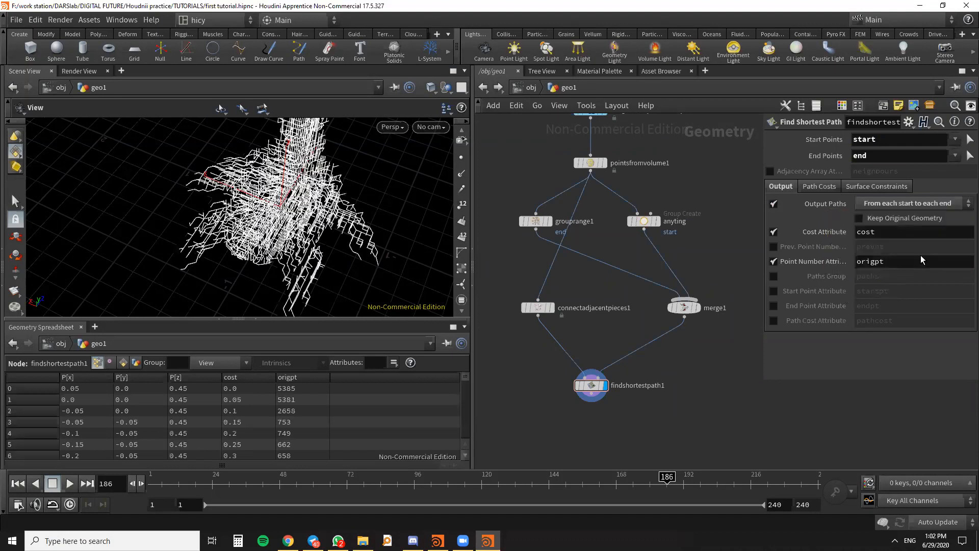
pyautogui.click(917, 202)
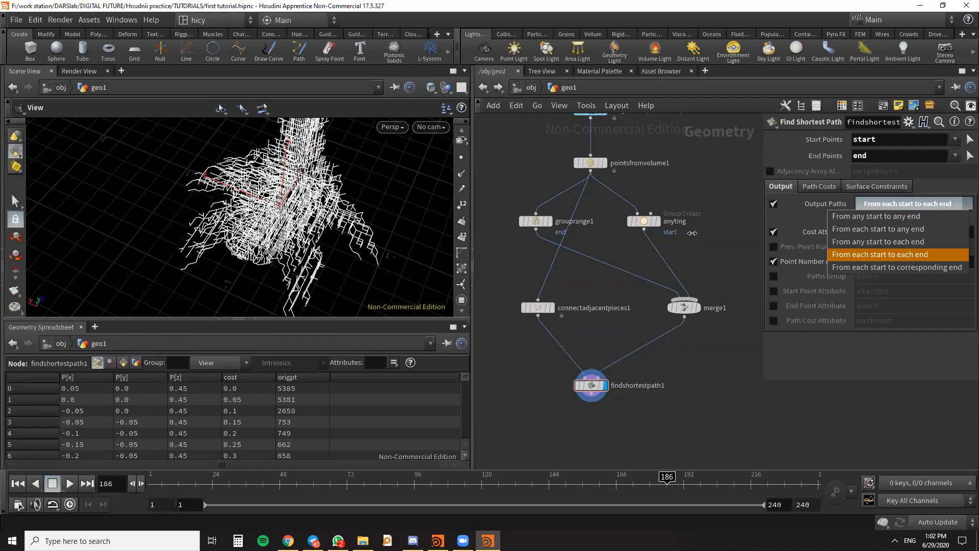
pyautogui.click(714, 225)
# - Examine the generated shortest-path lines of the toy from several angles in the 3D view
pyautogui.scroll(-3, 701, 308)
pyautogui.scroll(5, 659, 281)
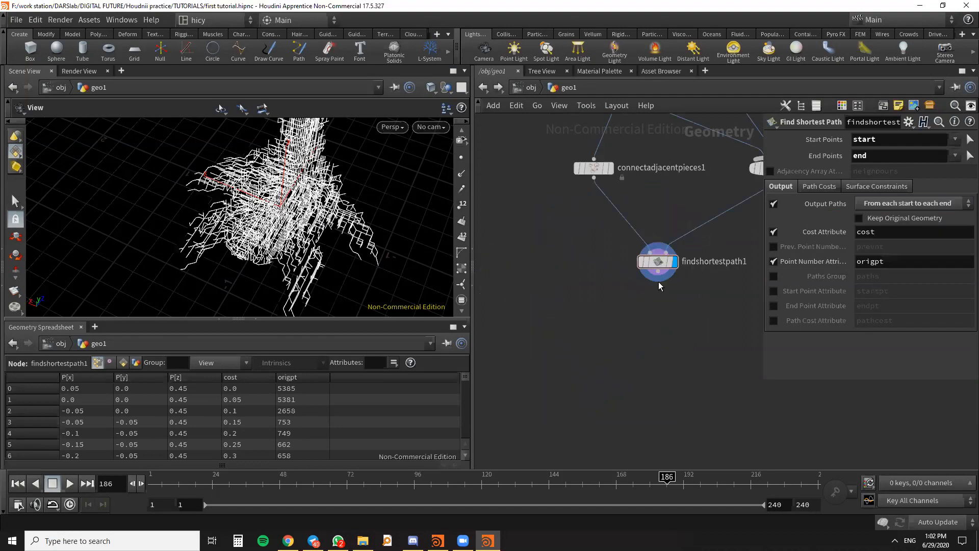
pyautogui.moveTo(672, 288); pyautogui.dragTo(674, 294)
pyautogui.moveTo(389, 247); pyautogui.dragTo(436, 261)
pyautogui.scroll(-5, 240, 234)
pyautogui.moveTo(239, 233); pyautogui.dragTo(308, 204)
pyautogui.hotkey('alt', 'Tab')
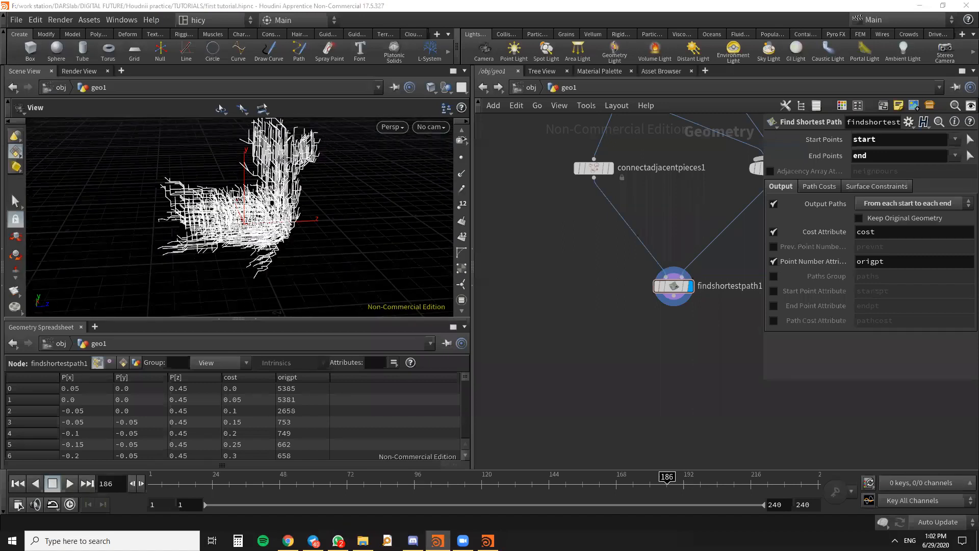
pyautogui.moveTo(306, 250); pyautogui.dragTo(260, 290)
pyautogui.scroll(3, 259, 285)
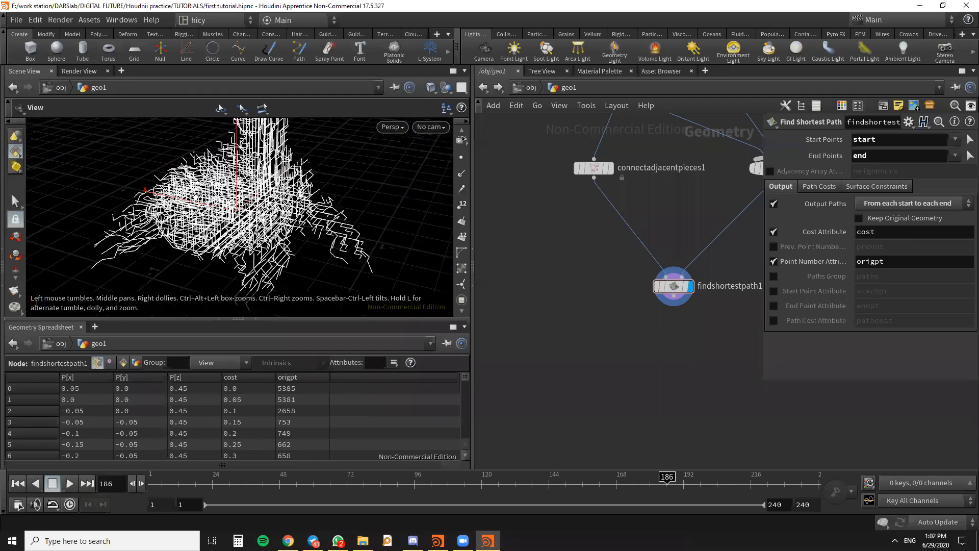
pyautogui.moveTo(249, 255); pyautogui.dragTo(205, 225)
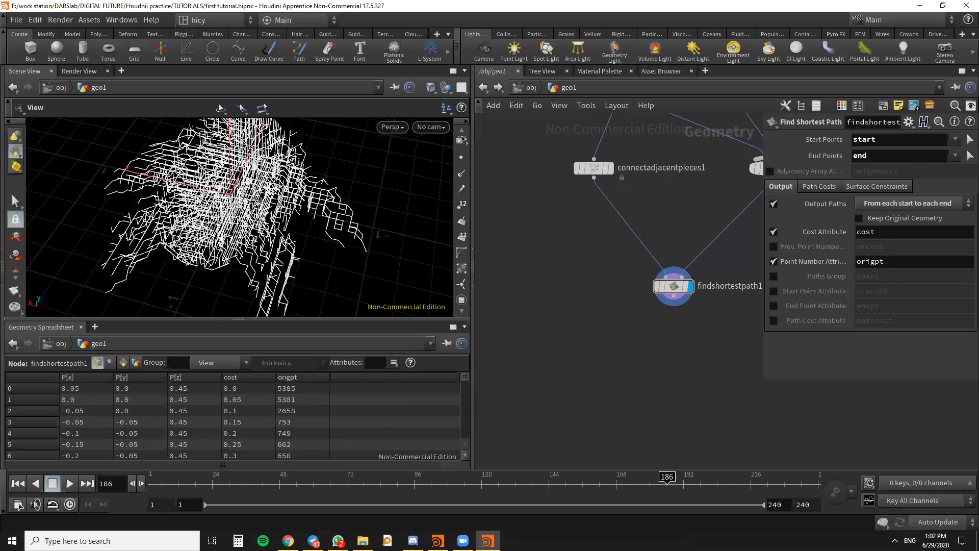
pyautogui.scroll(-3, 646, 275)
pyautogui.scroll(3, 672, 329)
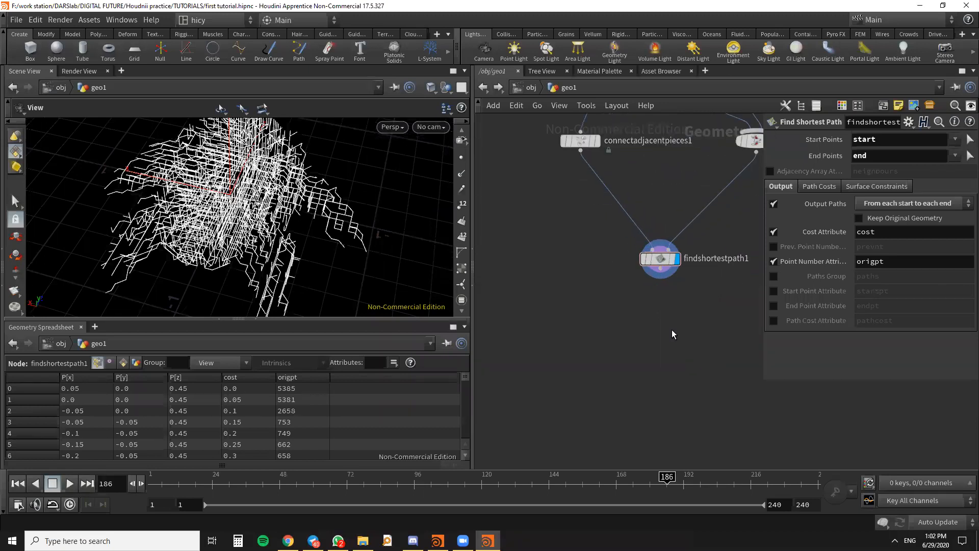
pyautogui.press('Tab')
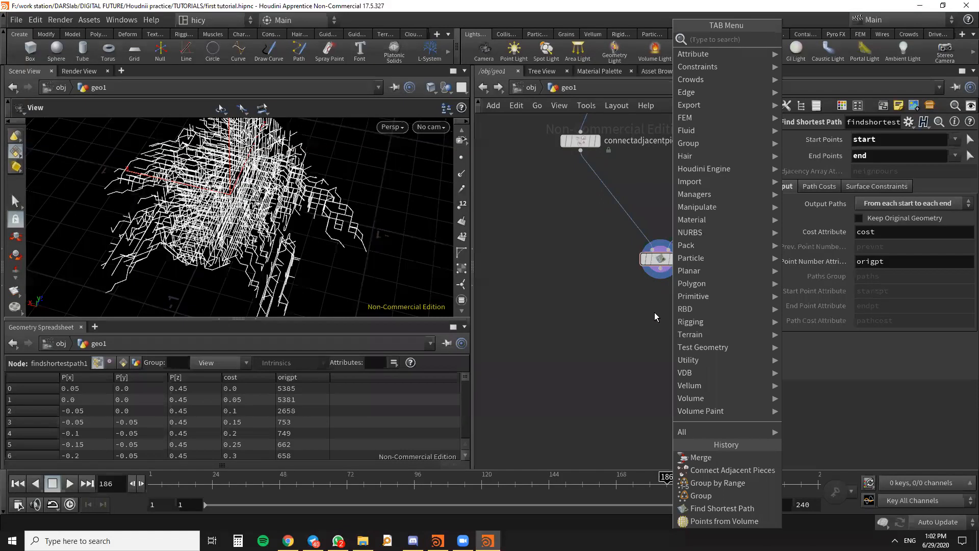
pyautogui.press('Escape')
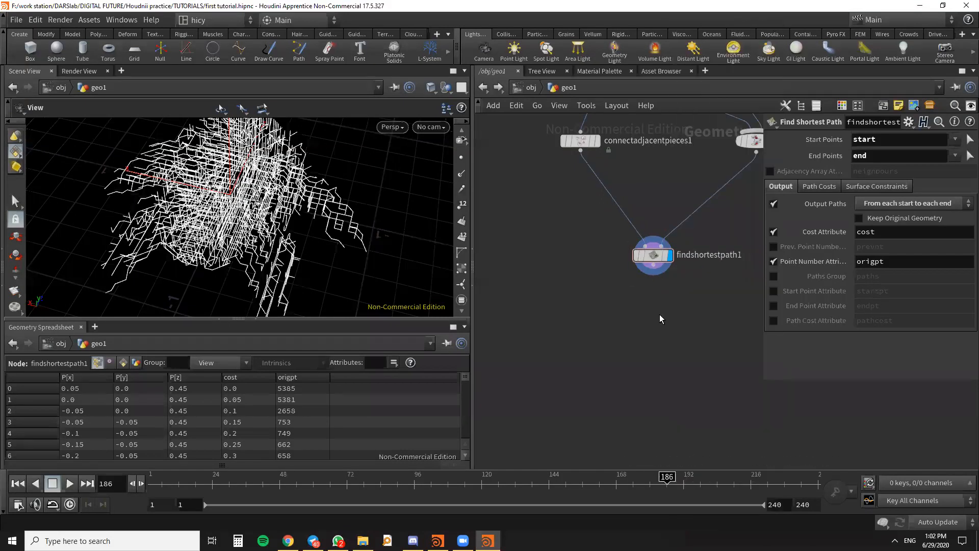
pyautogui.press('u')
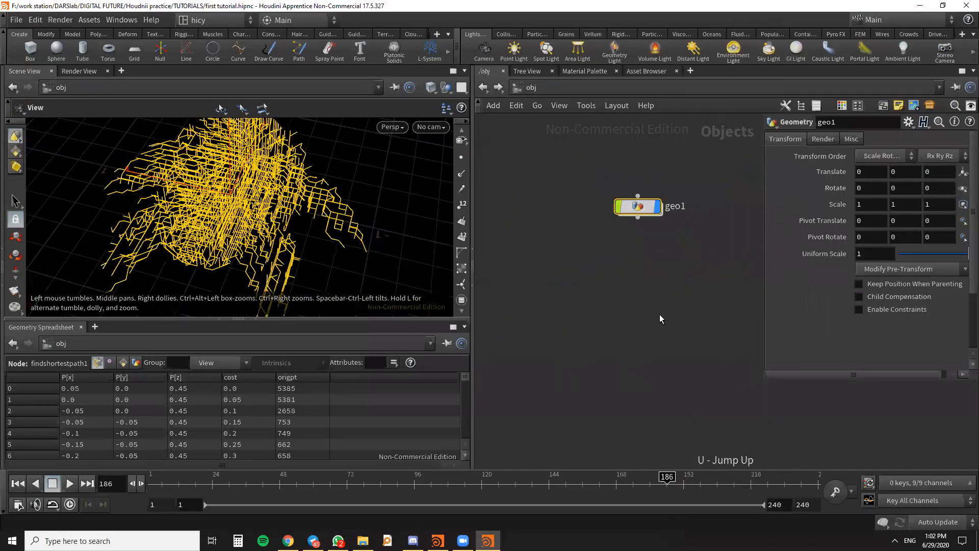
pyautogui.doubleClick(644, 208)
# - Add a Fuse node below color4 in the geo1 network
pyautogui.moveTo(653, 357); pyautogui.dragTo(476, 301, button='middle')
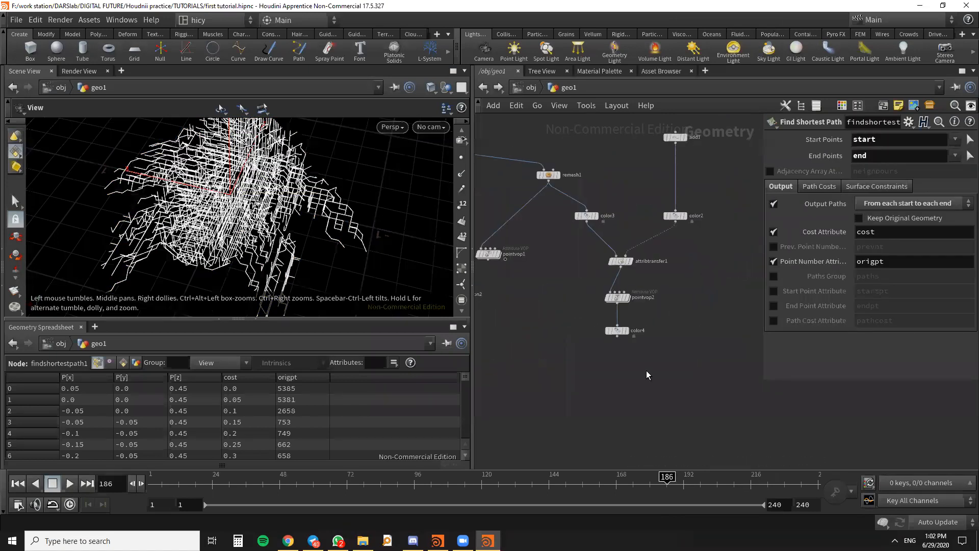
pyautogui.press('Tab')
pyautogui.write('fus')
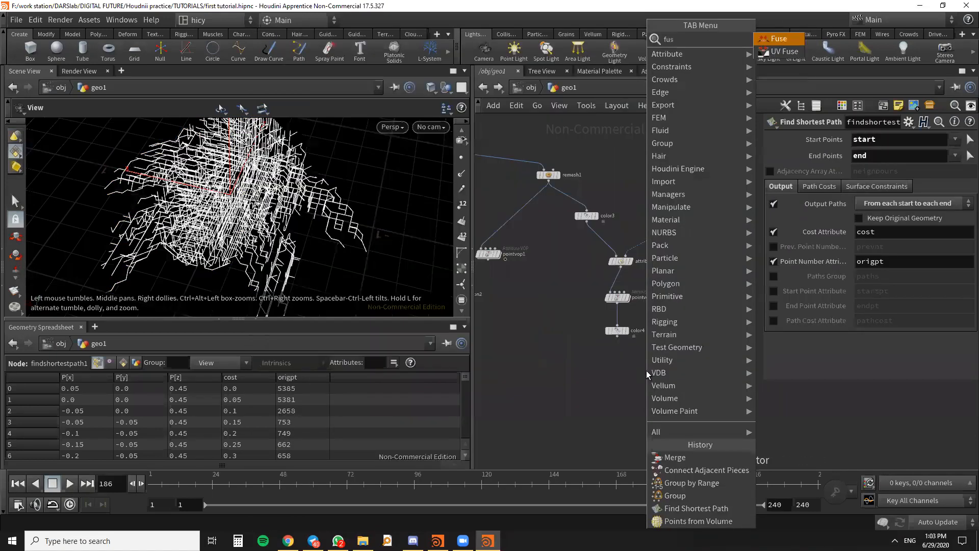
pyautogui.press('Return')
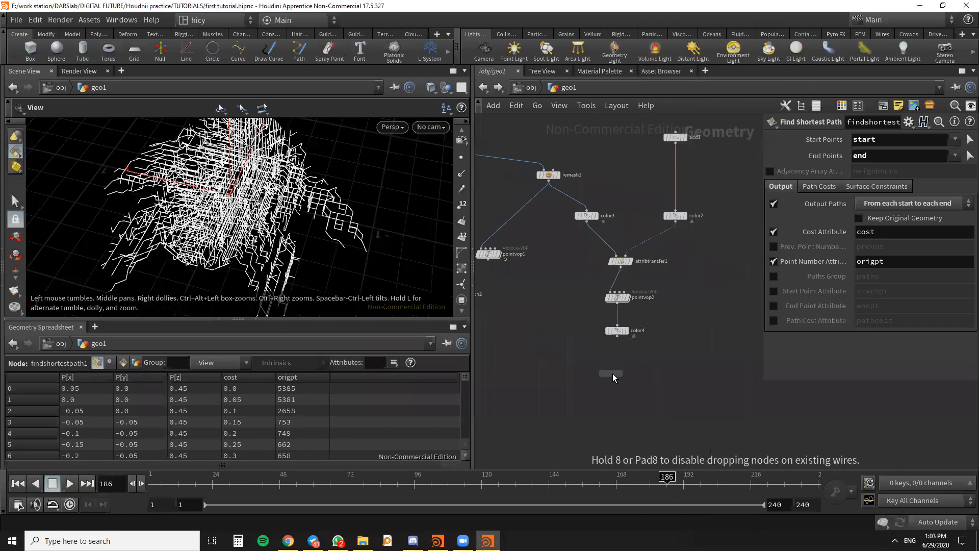
pyautogui.click(613, 374)
# - Connect color4's output to the first input of fuse1 and display the fused result
pyautogui.scroll(3, 607, 410)
pyautogui.moveTo(628, 262); pyautogui.dragTo(635, 343)
pyautogui.click(648, 341)
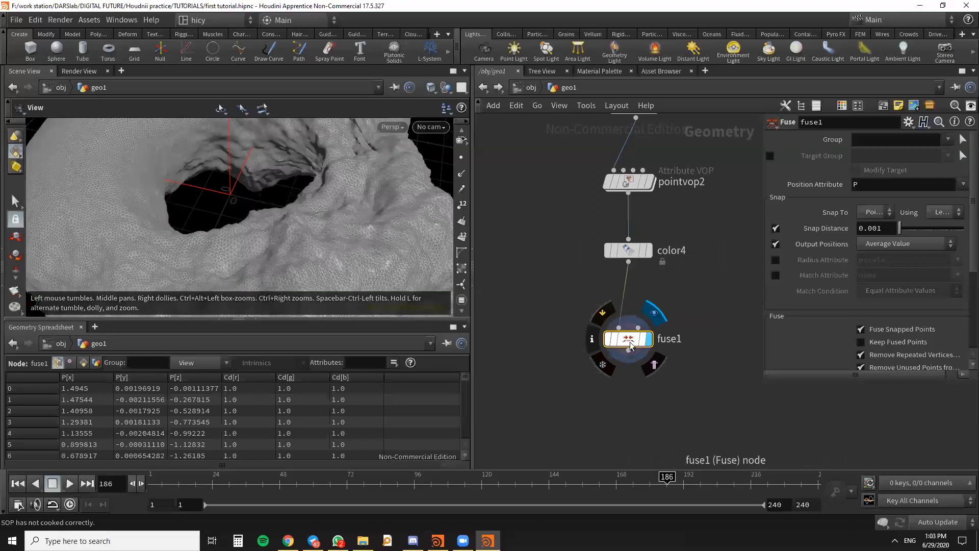
# - Move fuse1 below findshortestpath1 and connect findshortestpath1's output to its first input in place of color4
pyautogui.scroll(-4, 625, 311)
pyautogui.scroll(-1, 686, 339)
pyautogui.moveTo(723, 340); pyautogui.dragTo(668, 349, button='middle')
pyautogui.moveTo(578, 339); pyautogui.dragTo(731, 316)
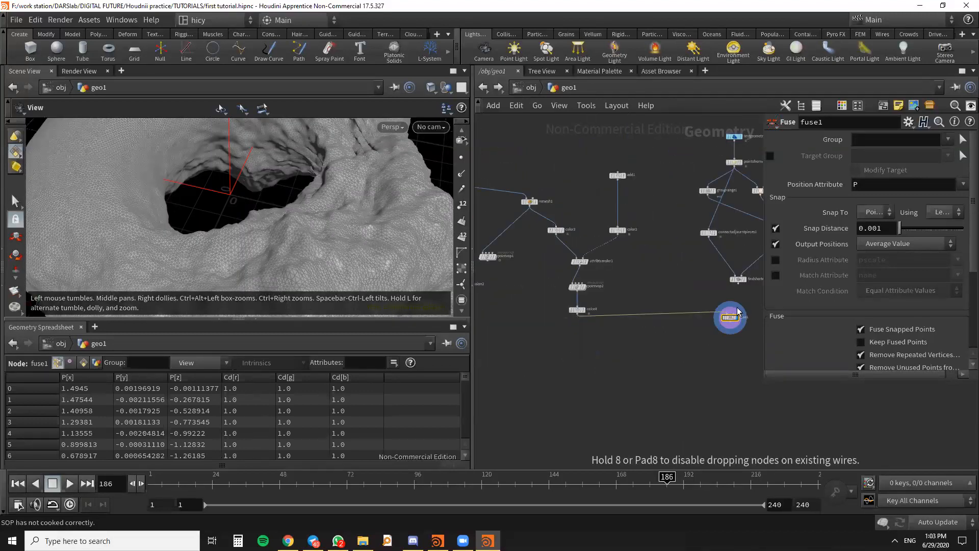
pyautogui.scroll(3, 739, 285)
pyautogui.moveTo(734, 275); pyautogui.dragTo(716, 339)
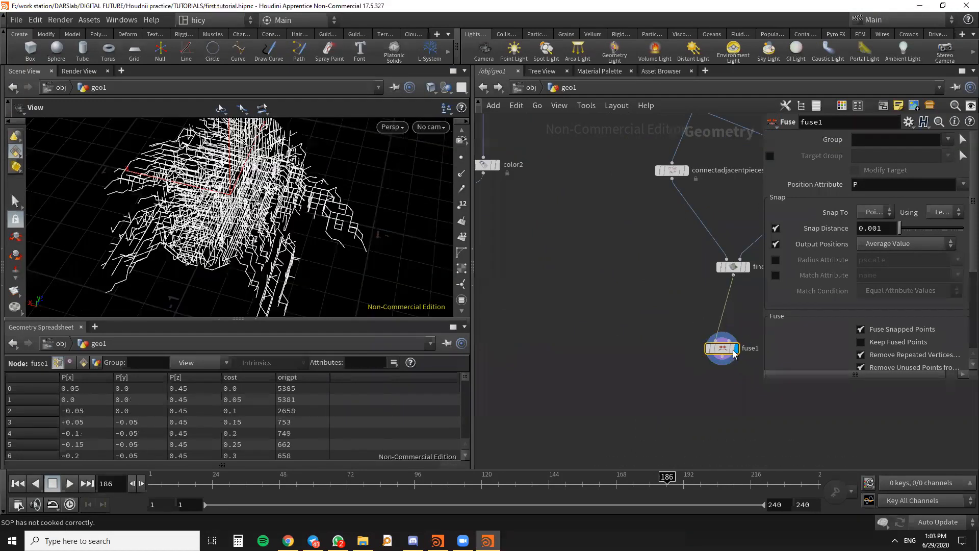
pyautogui.scroll(-2, 575, 287)
pyautogui.scroll(-2, 575, 287)
pyautogui.moveTo(576, 289); pyautogui.dragTo(574, 338, button='middle')
pyautogui.scroll(3, 643, 359)
pyautogui.moveTo(642, 368); pyautogui.dragTo(652, 366)
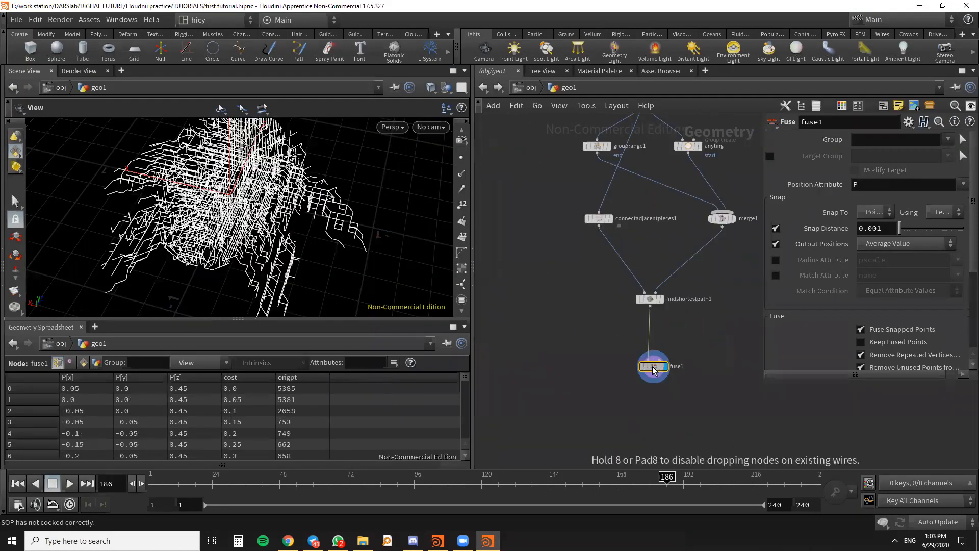
# - Compare the last point rows of findshortestpath1 and fuse1 in the geometry spreadsheet, displaying each node in turn
pyautogui.scroll(3, 668, 300)
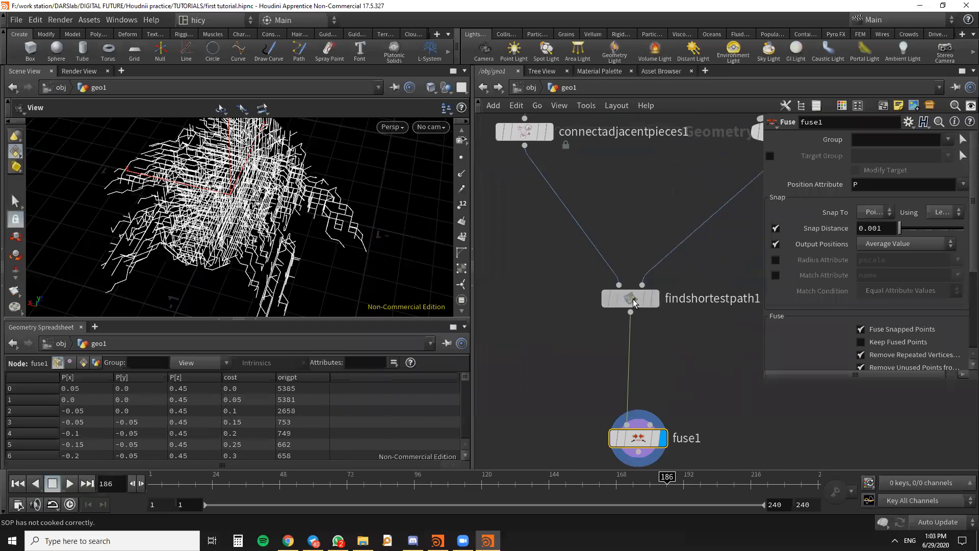
pyautogui.click(660, 302)
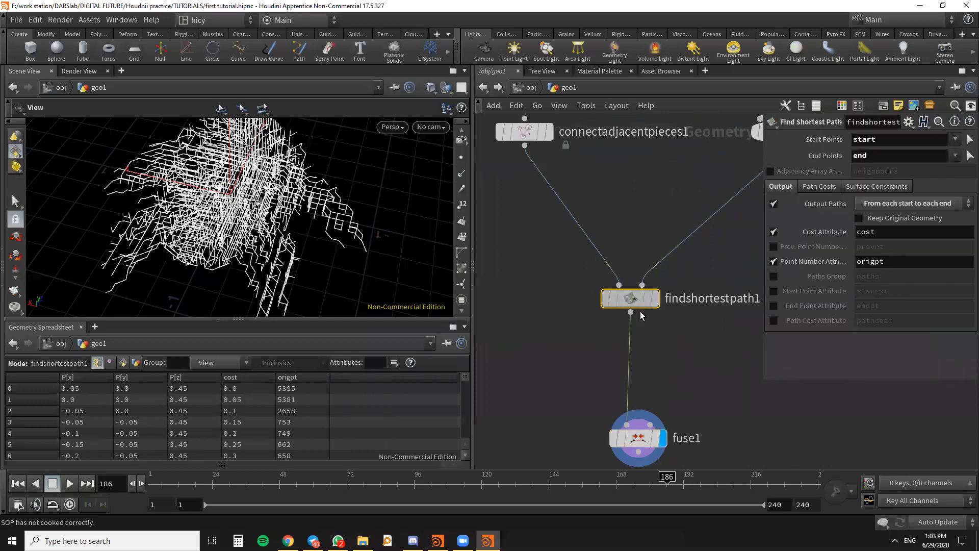
pyautogui.moveTo(658, 301); pyautogui.dragTo(660, 317)
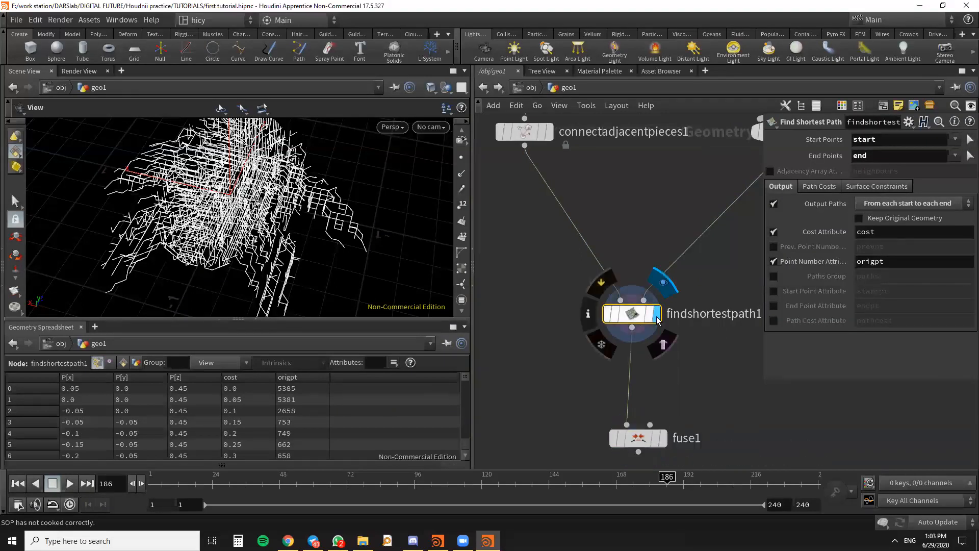
pyautogui.moveTo(467, 377); pyautogui.dragTo(466, 437)
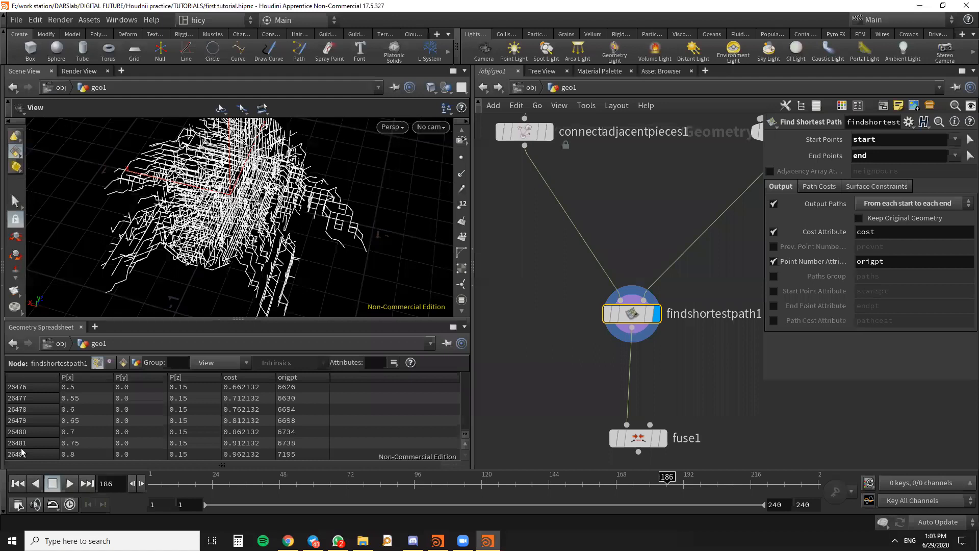
pyautogui.click(665, 442)
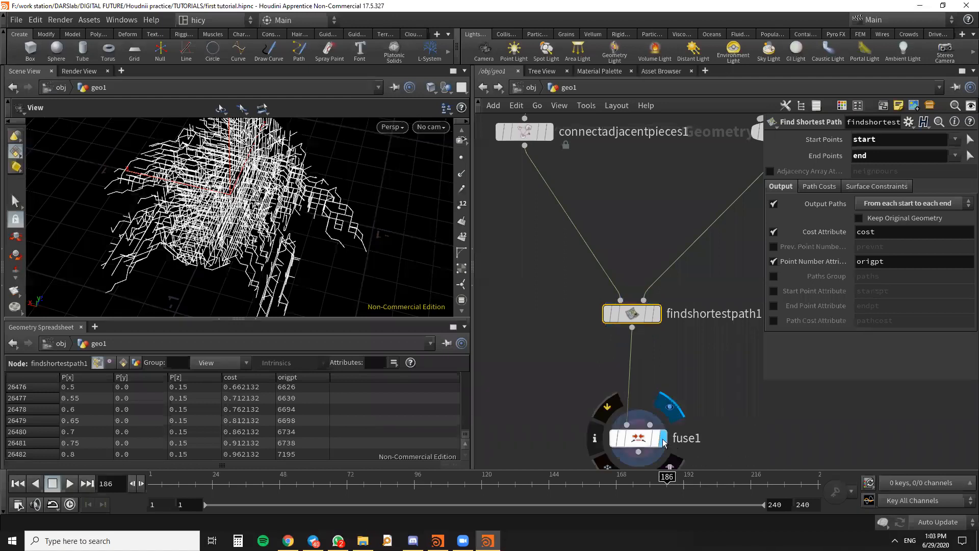
pyautogui.click(632, 439)
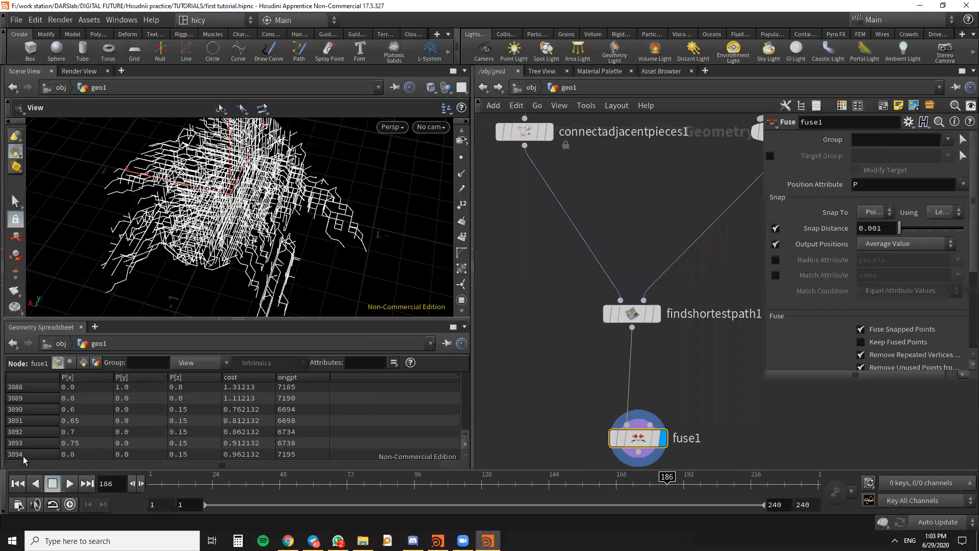
# - Inspect the fused path network from the side and close up in the 3D view
pyautogui.moveTo(559, 325); pyautogui.dragTo(620, 268, button='middle')
pyautogui.scroll(-3, 258, 238)
pyautogui.moveTo(259, 237); pyautogui.dragTo(144, 274)
pyautogui.scroll(-3, 261, 242)
pyautogui.scroll(4, 261, 237)
pyautogui.moveTo(357, 256); pyautogui.dragTo(223, 267)
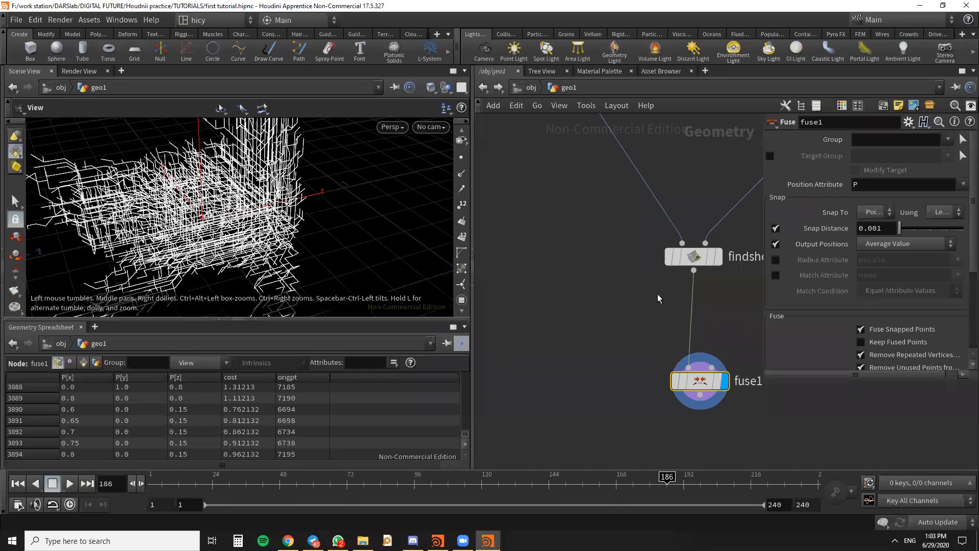
# - Move fuse1 closer beneath findshortestpath1 in the network
pyautogui.scroll(-4, 658, 295)
pyautogui.moveTo(658, 297); pyautogui.dragTo(627, 282, button='middle')
pyautogui.scroll(5, 620, 315)
pyautogui.moveTo(620, 314); pyautogui.dragTo(614, 291)
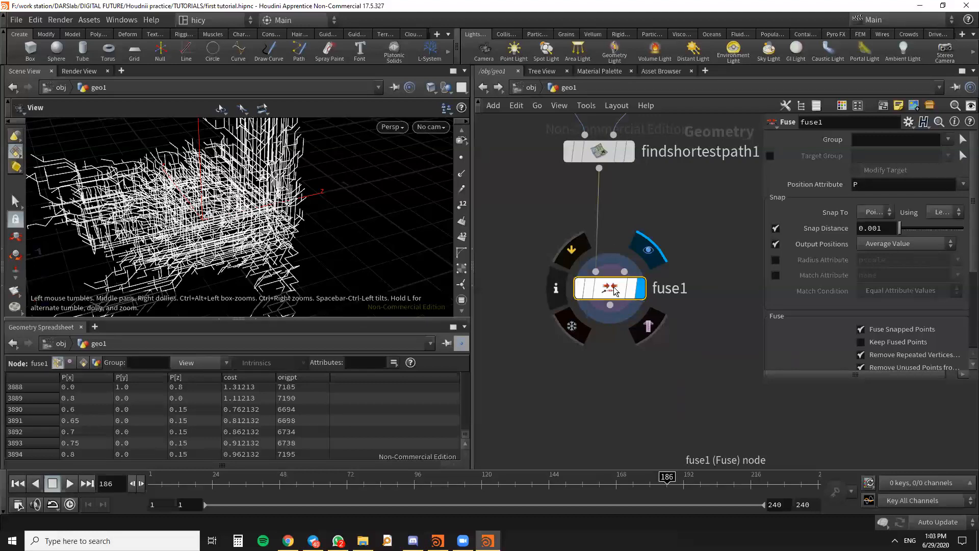
pyautogui.scroll(-2, 630, 262)
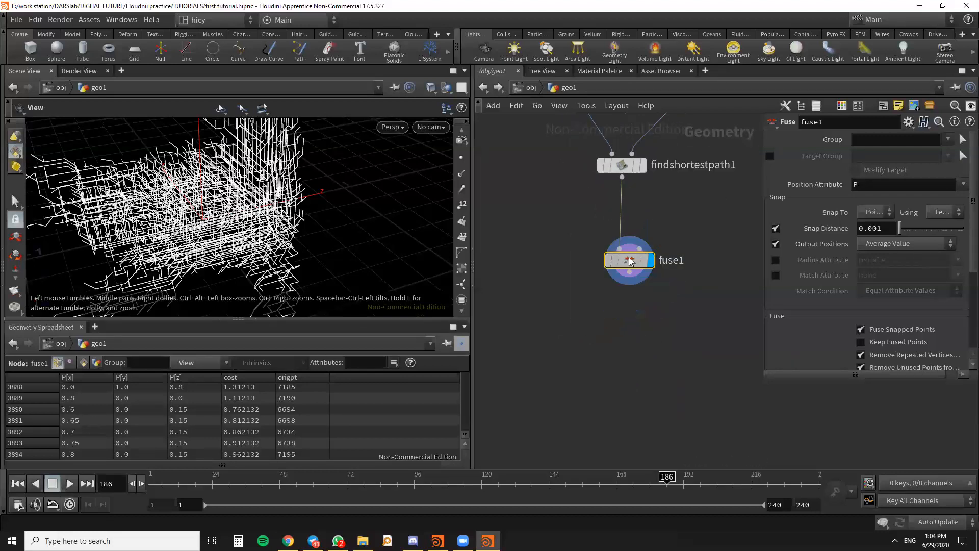
pyautogui.moveTo(630, 261); pyautogui.dragTo(627, 256)
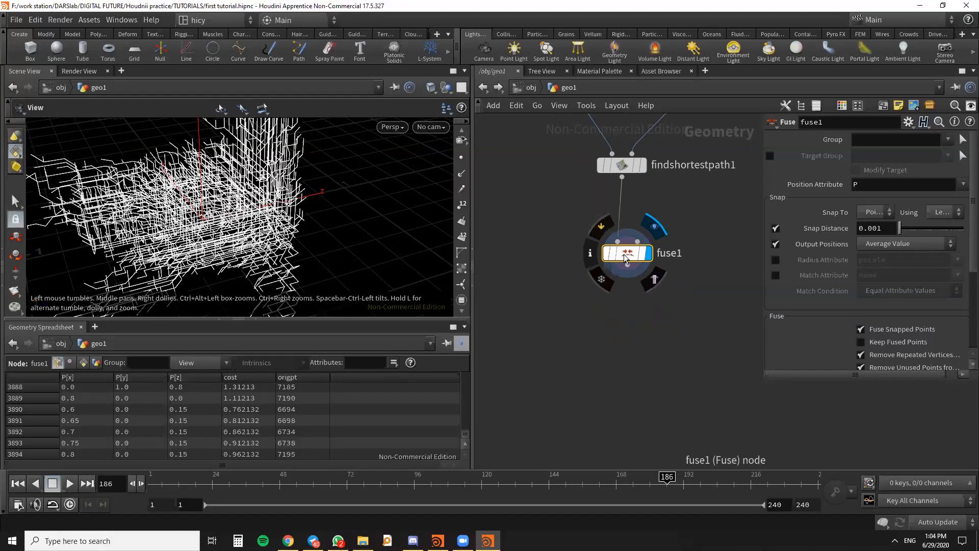
pyautogui.scroll(-2, 695, 321)
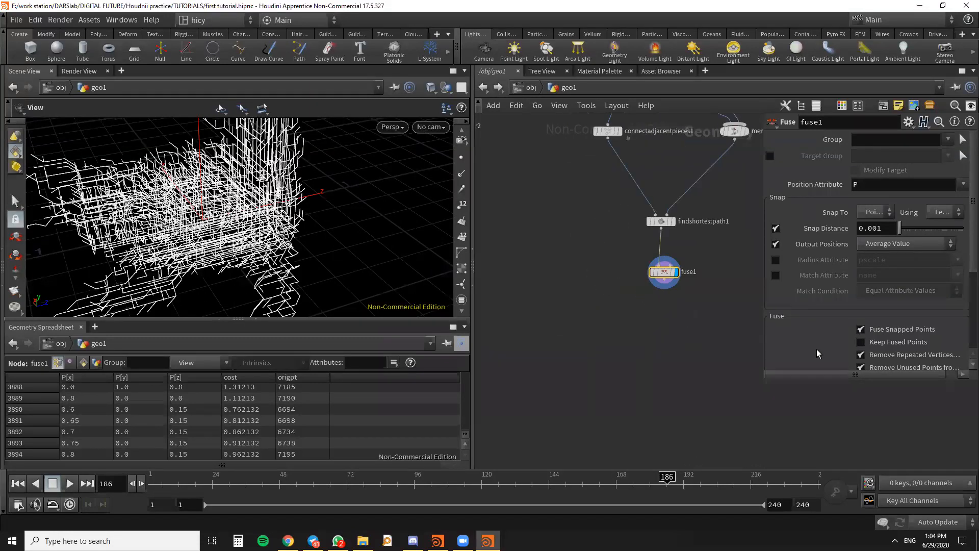
# - Add a Carve node below fuse1, connect fuse1's output to its input, and display it
pyautogui.press('Tab')
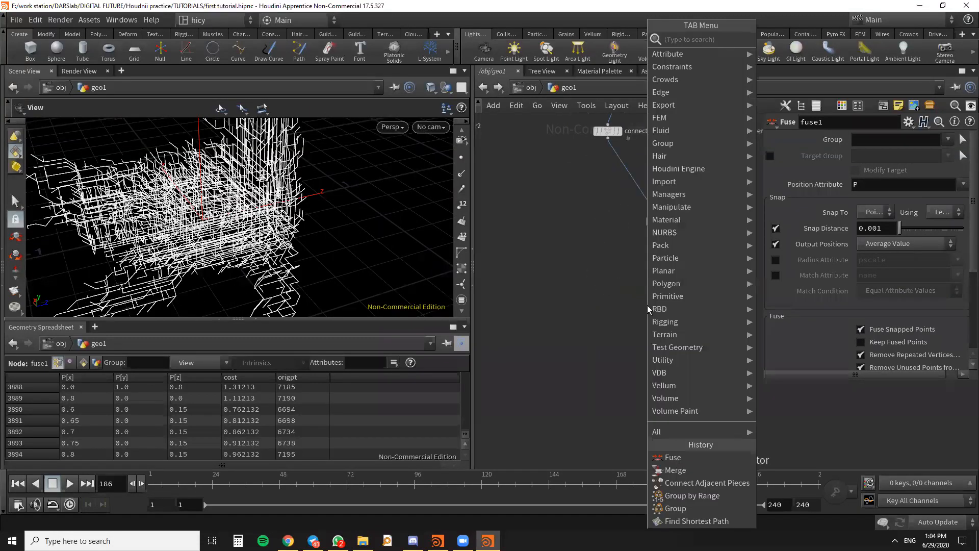
pyautogui.write('carv')
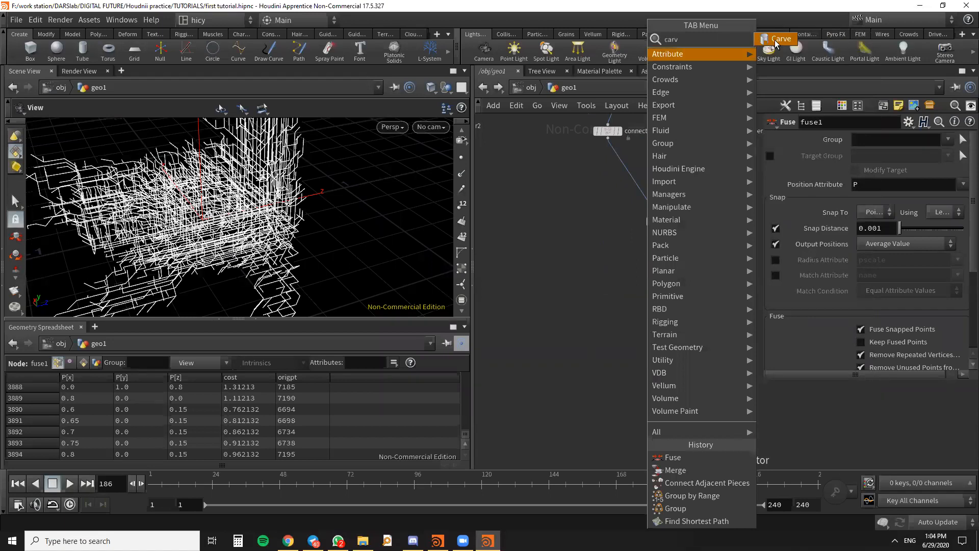
pyautogui.press('Return')
pyautogui.click(667, 330)
pyautogui.scroll(4, 671, 363)
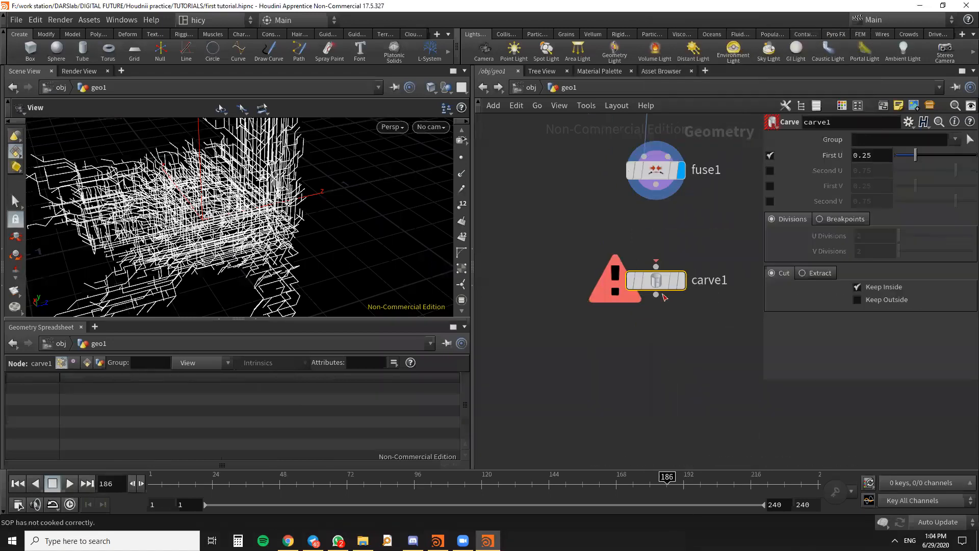
pyautogui.moveTo(654, 192); pyautogui.dragTo(652, 266)
pyautogui.moveTo(326, 220); pyautogui.dragTo(370, 225)
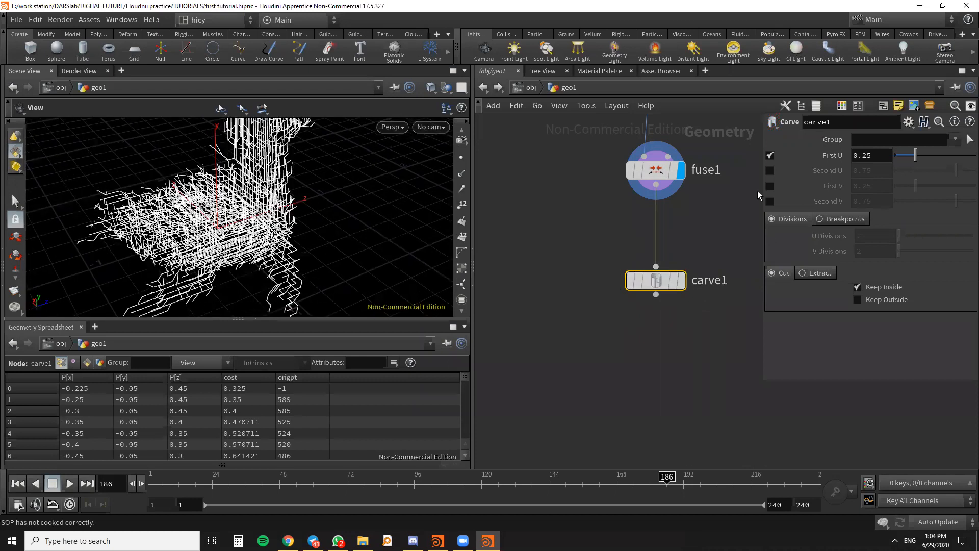
pyautogui.click(682, 280)
pyautogui.scroll(-5, 736, 328)
pyautogui.moveTo(678, 384); pyautogui.dragTo(607, 433, button='middle')
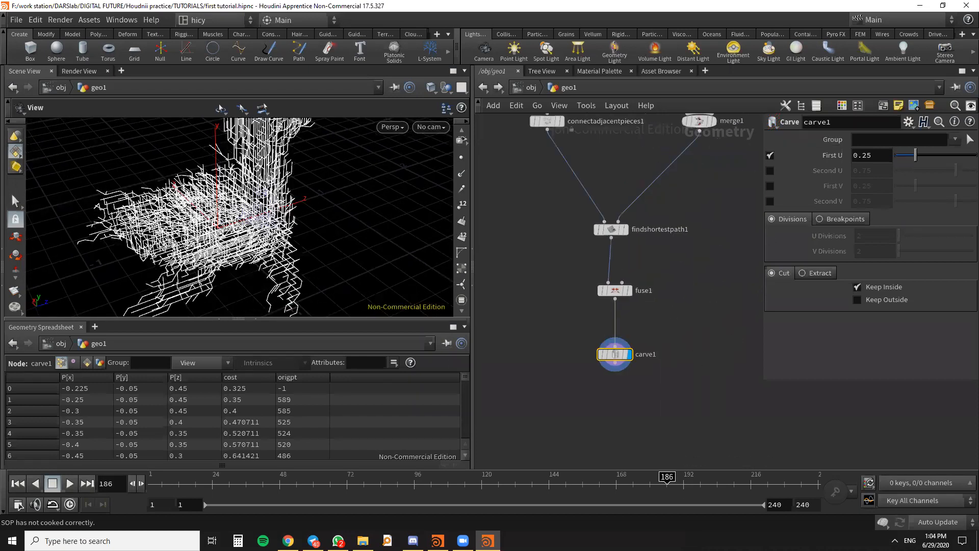
pyautogui.hotkey('alt', 'Tab')
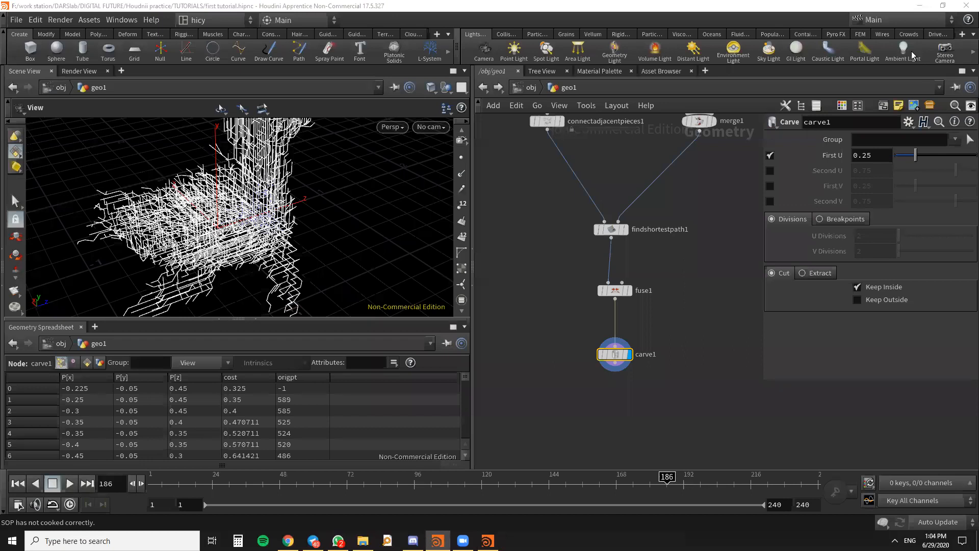
# - Carve the paths by Second U instead of First U, setting Second U to the expression $F/100
pyautogui.click(769, 170)
pyautogui.click(770, 155)
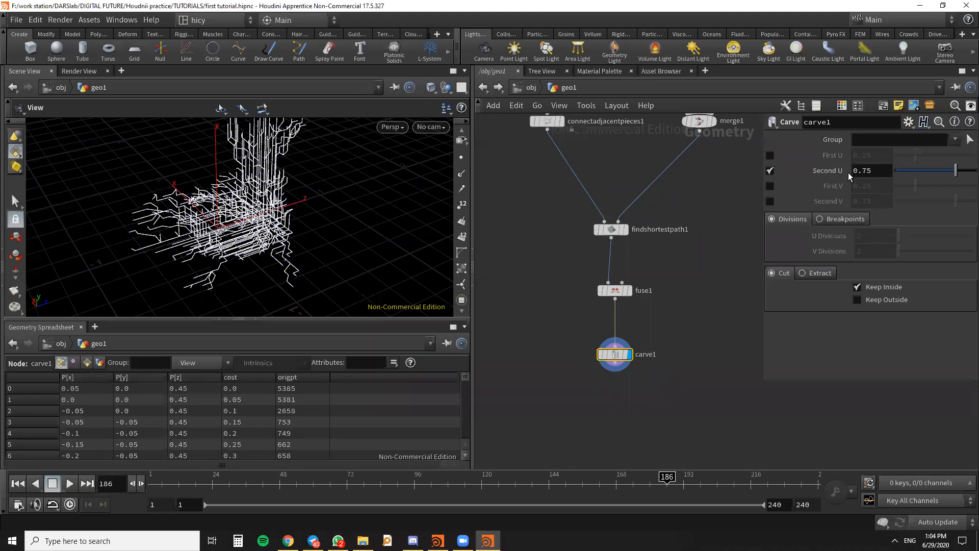
pyautogui.click(906, 173)
pyautogui.moveTo(905, 172); pyautogui.dragTo(789, 166)
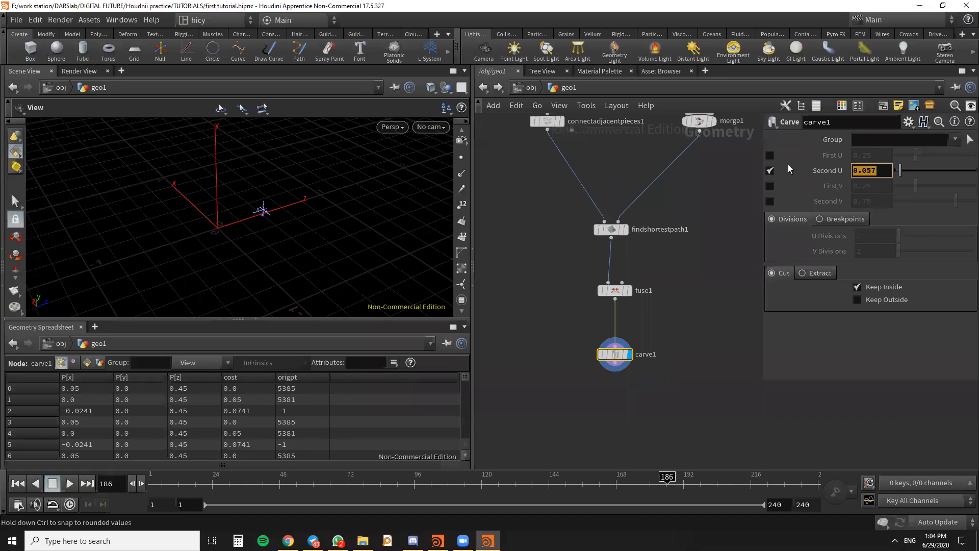
pyautogui.write('$F')
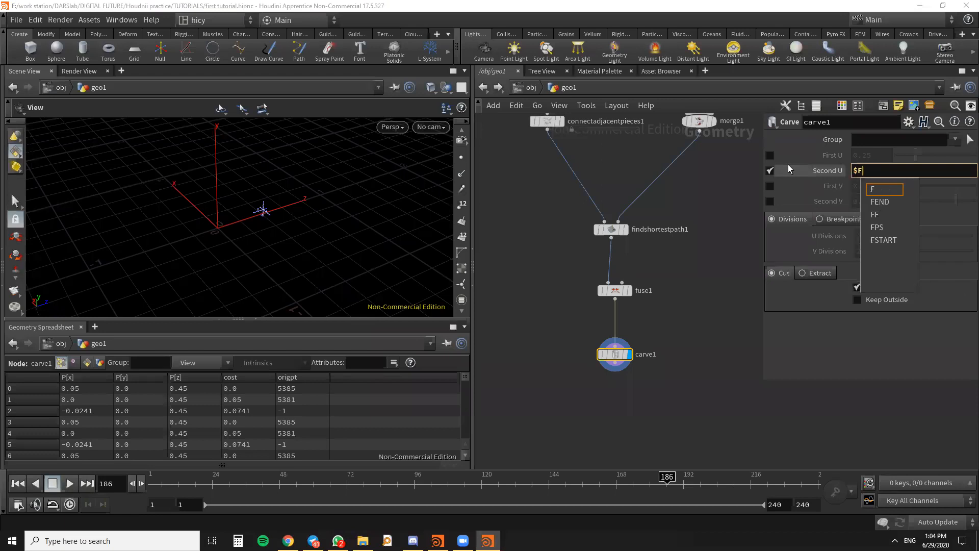
pyautogui.write('/100')
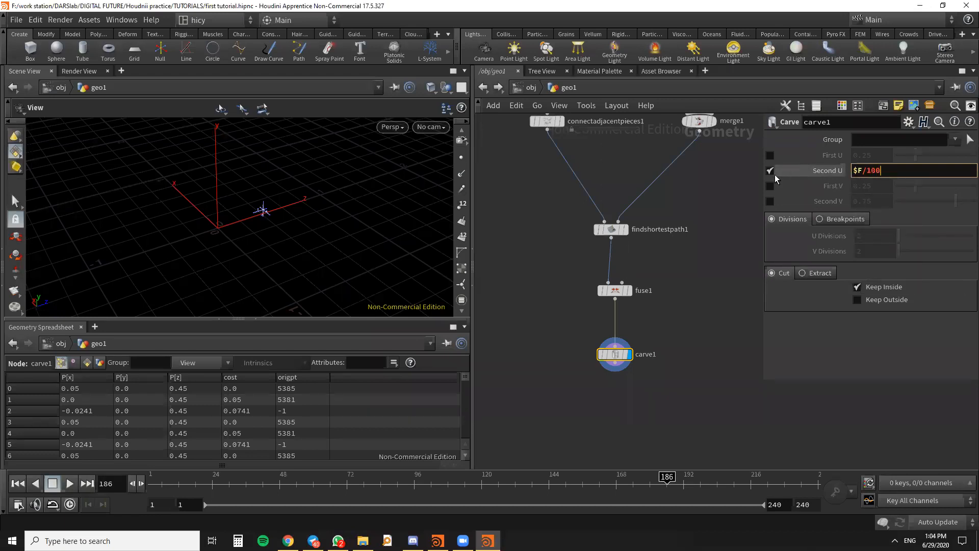
pyautogui.press('Return')
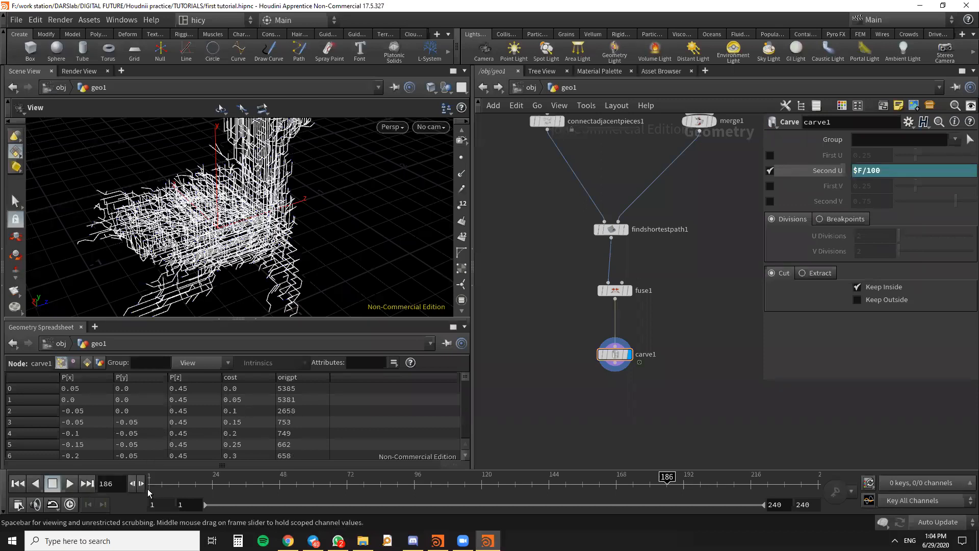
# - Play the carved path growth from the first frame while orbiting the model, then return to frame 1
pyautogui.click(18, 483)
pyautogui.click(70, 483)
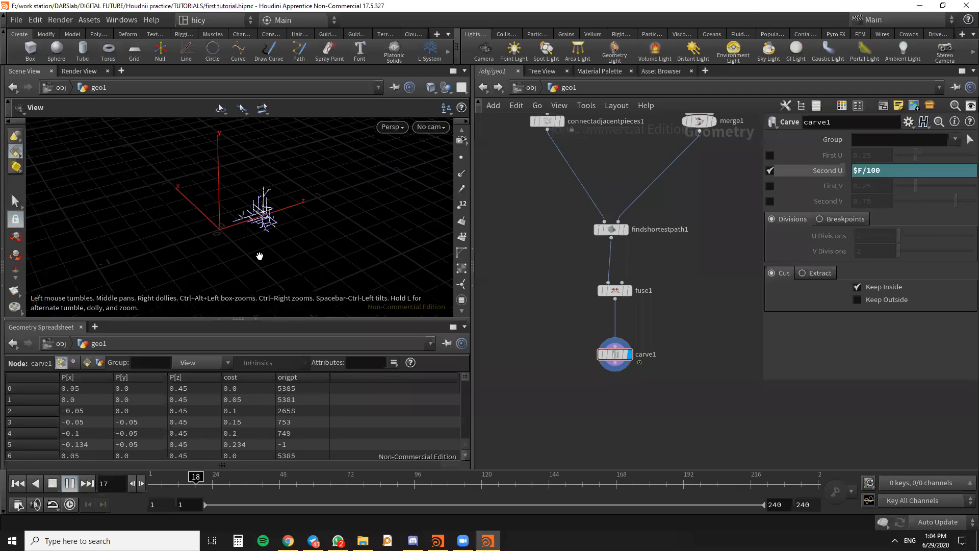
pyautogui.moveTo(287, 224); pyautogui.dragTo(319, 243)
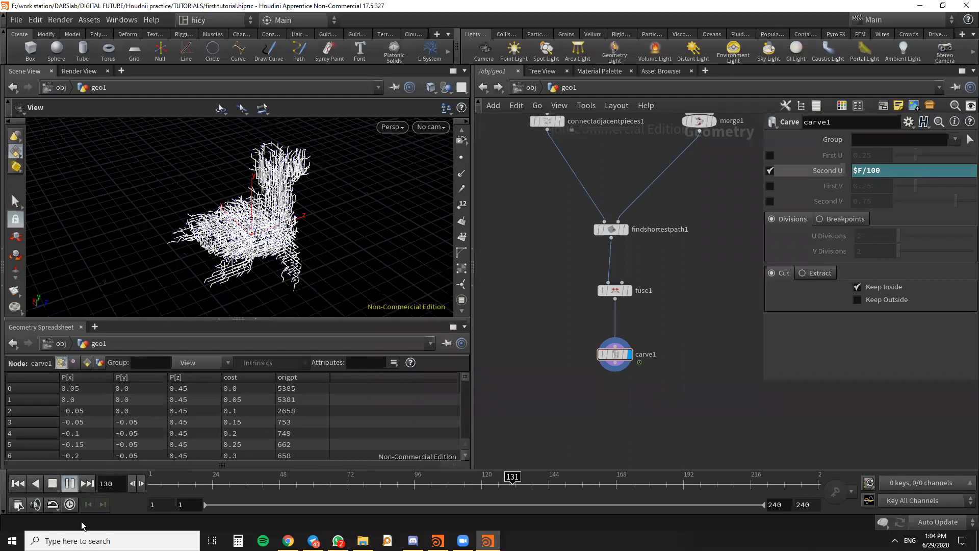
pyautogui.click(18, 483)
# - Move carve1 closer to fuse1, then add a Clean node below it, connected to carve1's output, and display it
pyautogui.moveTo(618, 356); pyautogui.dragTo(617, 336)
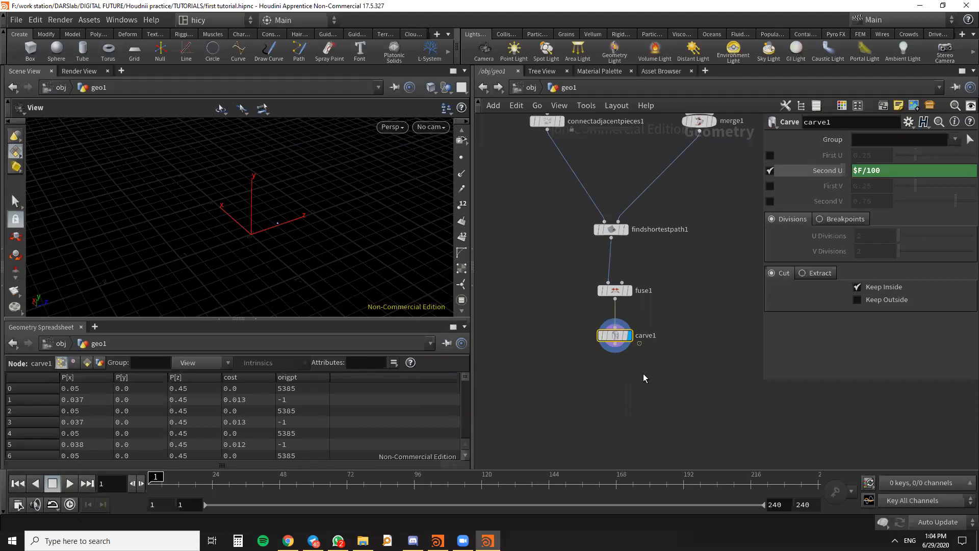
pyautogui.press('Tab')
pyautogui.write('clea')
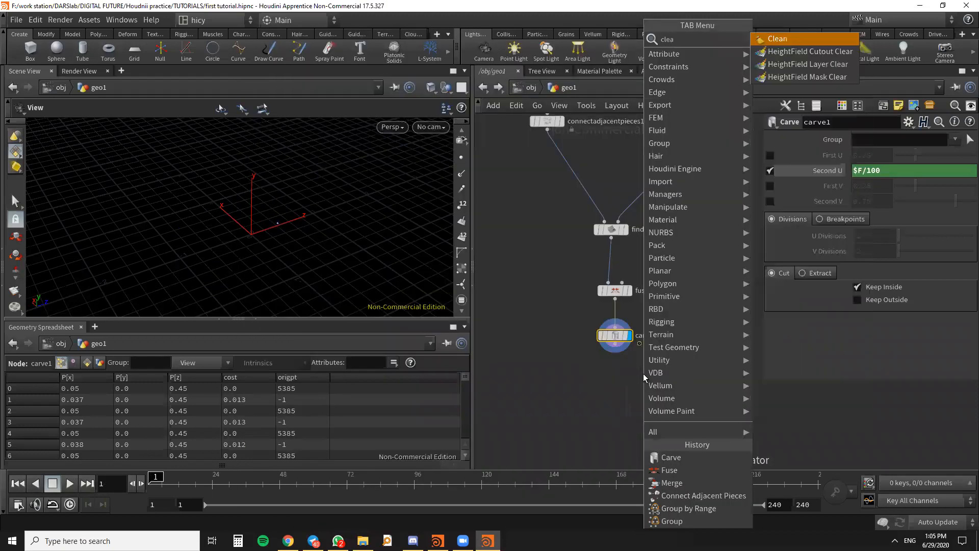
pyautogui.click(779, 39)
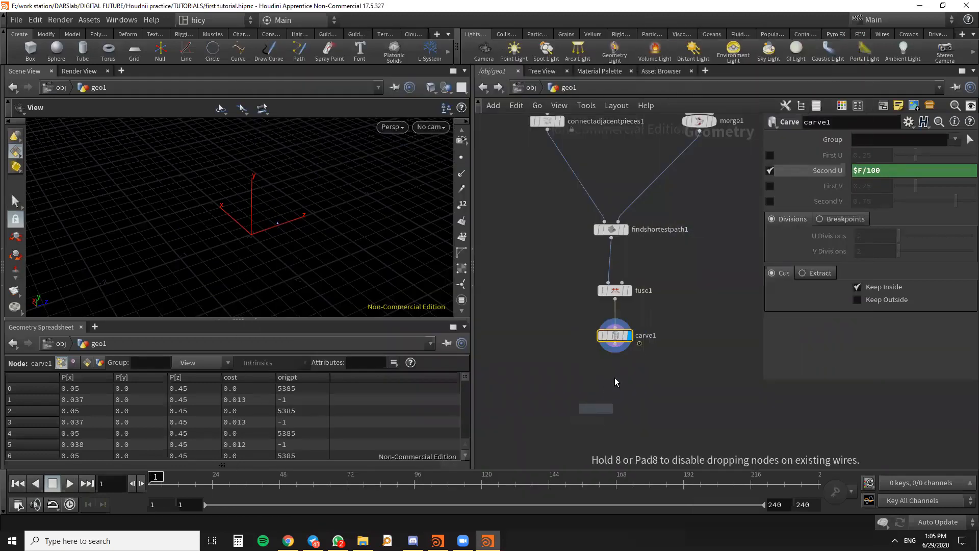
pyautogui.click(615, 376)
pyautogui.scroll(3, 617, 374)
pyautogui.moveTo(614, 330); pyautogui.dragTo(615, 370)
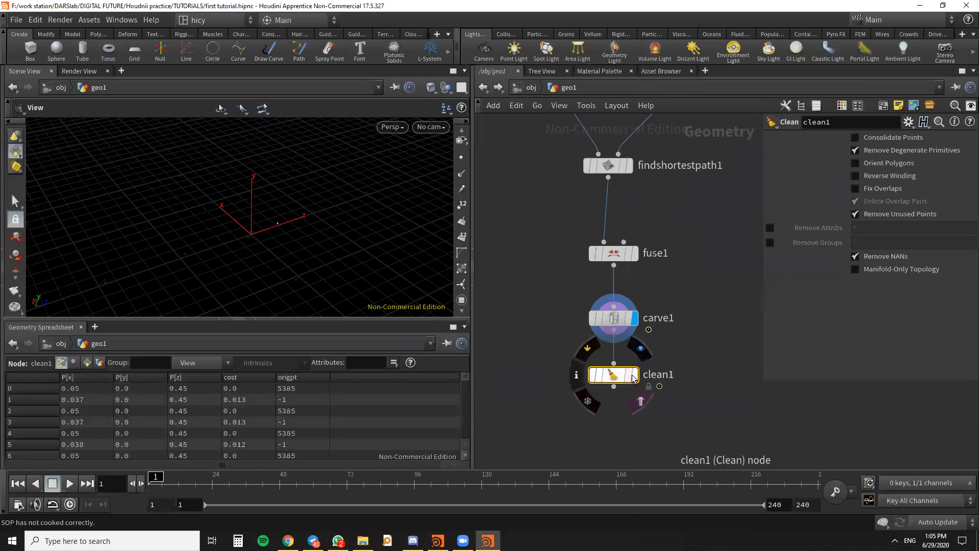
# - Play the cleaned path growth, examine it from several angles, and stop the playback
pyautogui.click(68, 483)
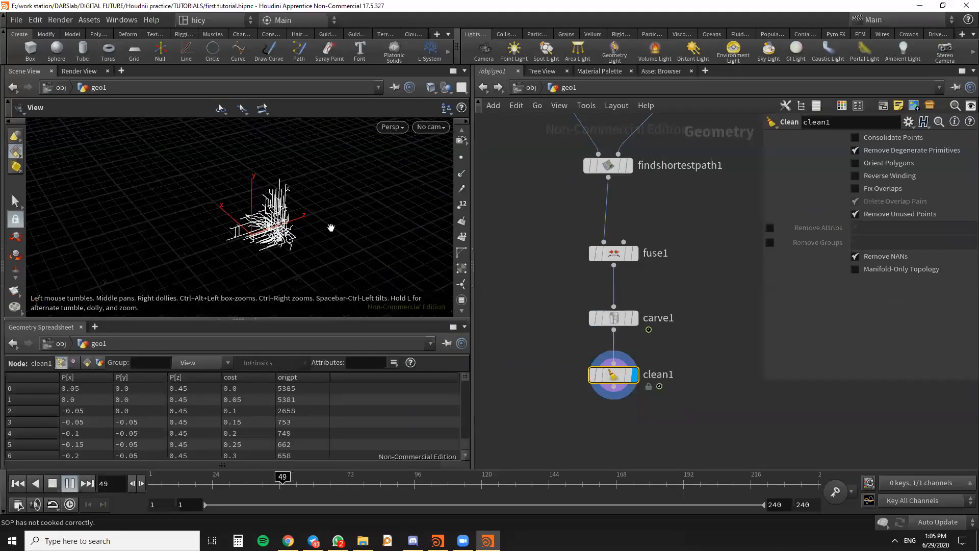
pyautogui.scroll(4, 306, 219)
pyautogui.moveTo(275, 218); pyautogui.dragTo(287, 216)
pyautogui.scroll(-5, 286, 216)
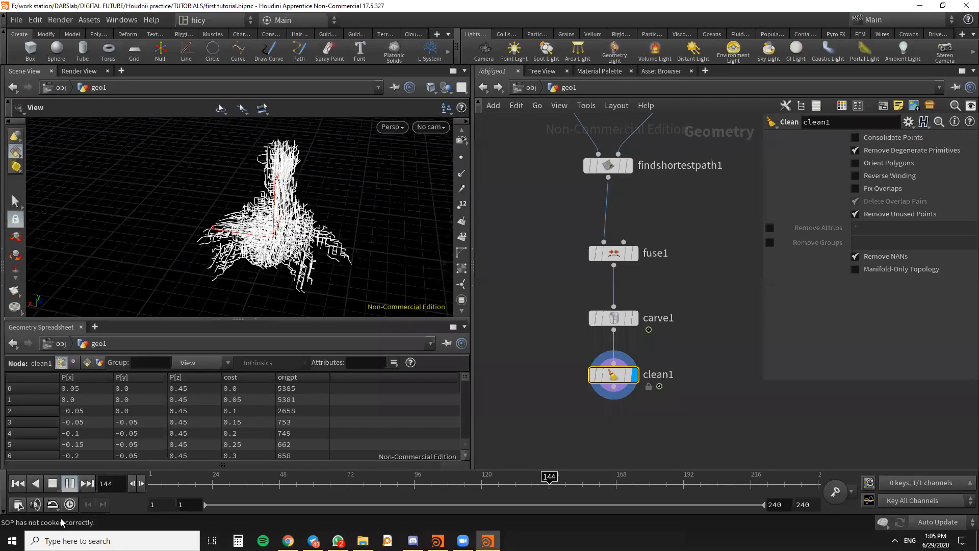
pyautogui.click(53, 483)
pyautogui.moveTo(250, 254); pyautogui.dragTo(290, 269)
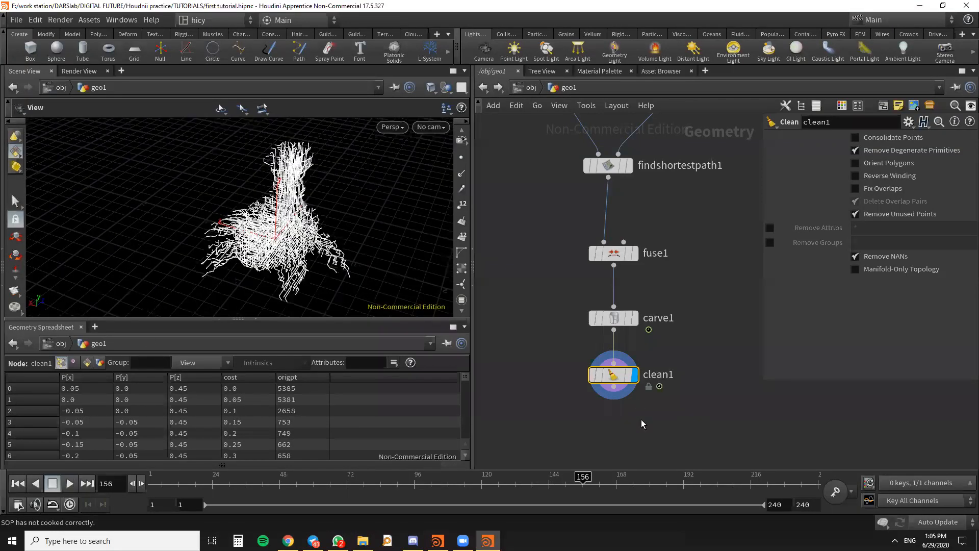
# - Add a Smooth node beside fuse1, wire it between fuse1 and carve1, and display it
pyautogui.moveTo(616, 255); pyautogui.dragTo(616, 244)
pyautogui.moveTo(634, 267)
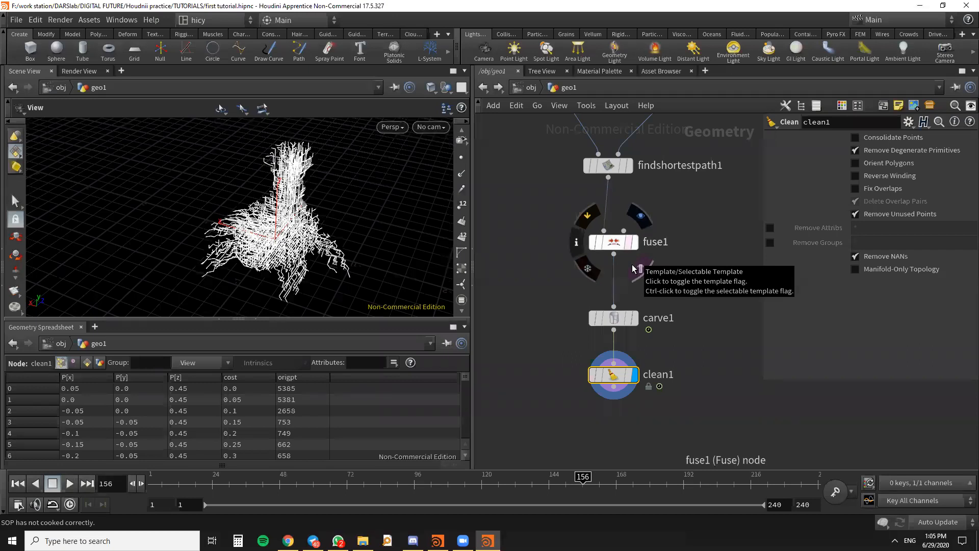
pyautogui.press('Tab')
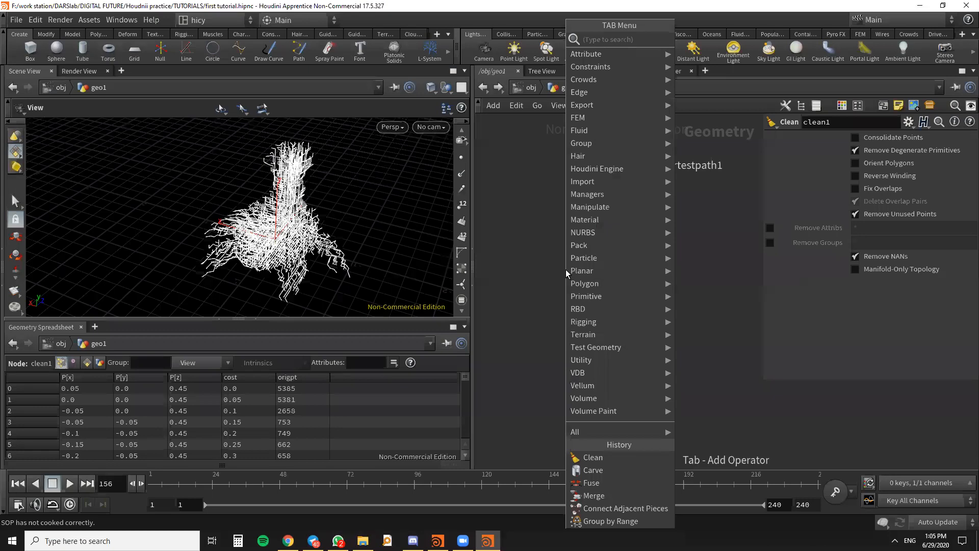
pyautogui.write('smoo')
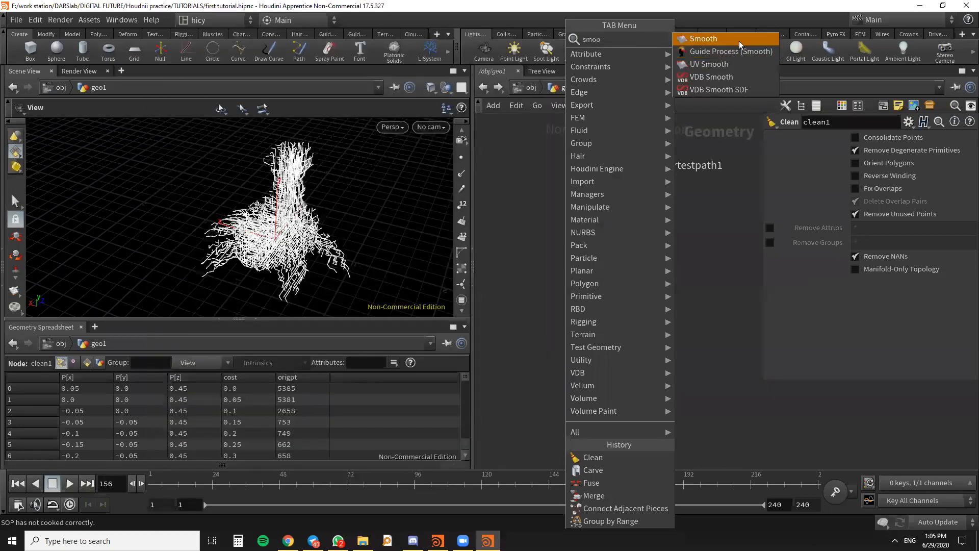
pyautogui.click(703, 41)
pyautogui.click(552, 269)
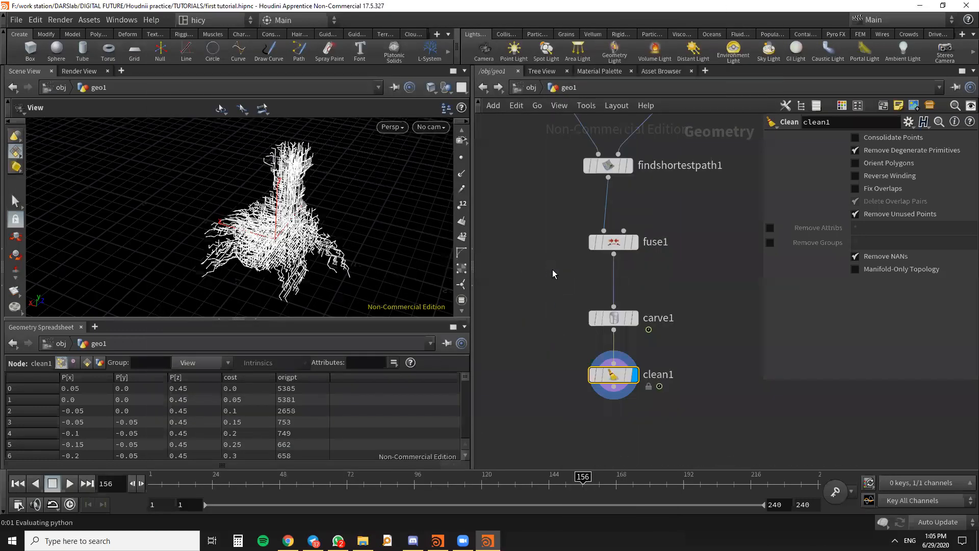
pyautogui.moveTo(548, 264); pyautogui.dragTo(549, 273)
pyautogui.moveTo(613, 254); pyautogui.dragTo(555, 267)
pyautogui.click(571, 273)
pyautogui.scroll(3, 320, 269)
pyautogui.moveTo(319, 269); pyautogui.dragTo(316, 238)
pyautogui.click(550, 285)
pyautogui.click(615, 307)
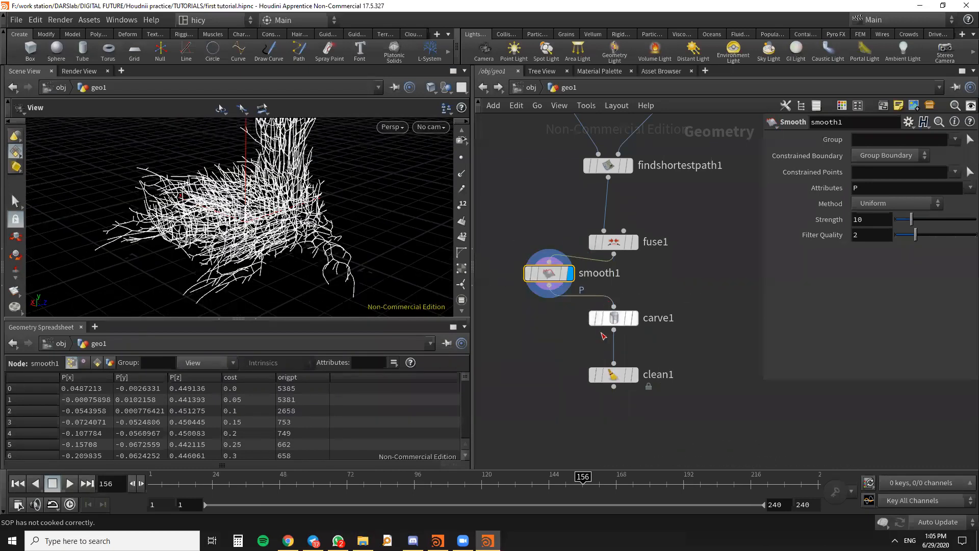
# - Play the smoothed growth from the first frame, switching the display from carve1 to clean1, and stop it
pyautogui.click(635, 320)
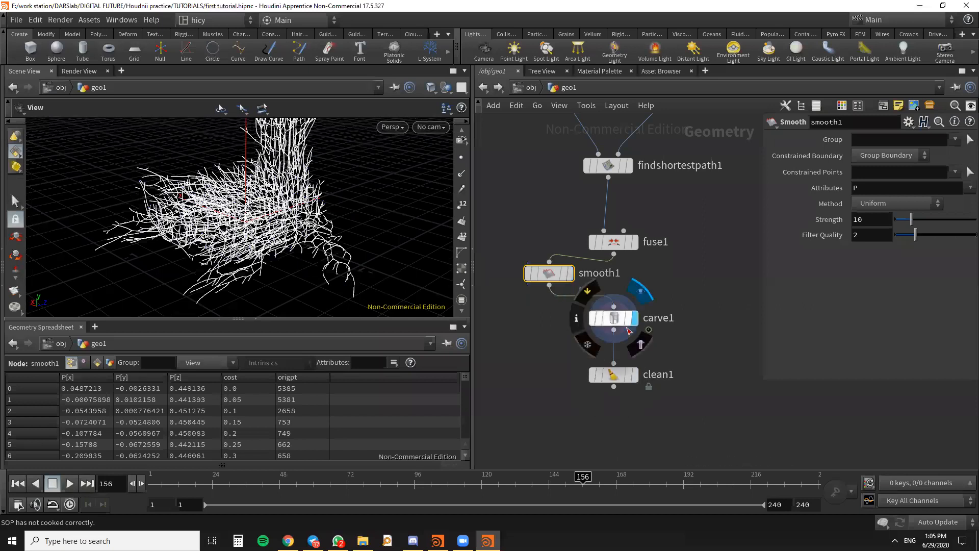
pyautogui.click(16, 483)
pyautogui.click(69, 483)
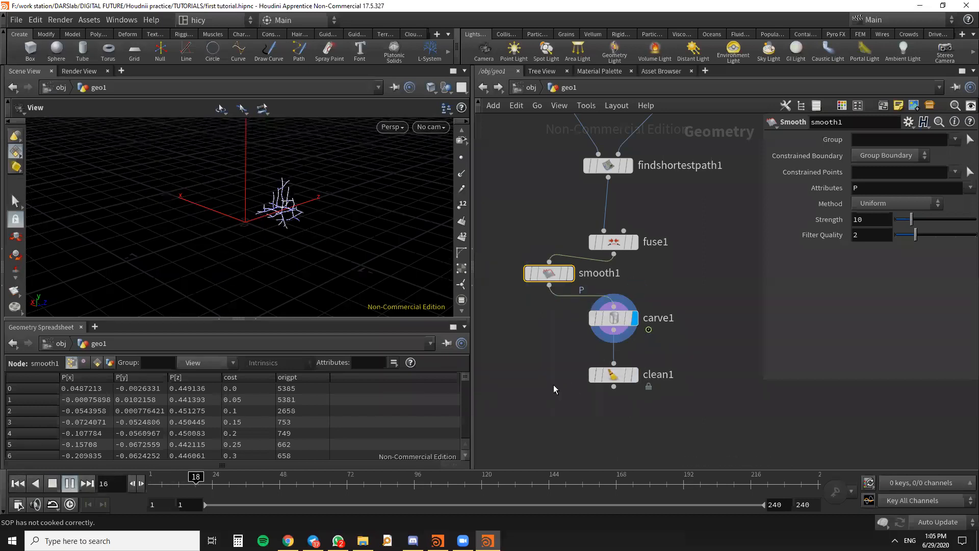
pyautogui.click(635, 375)
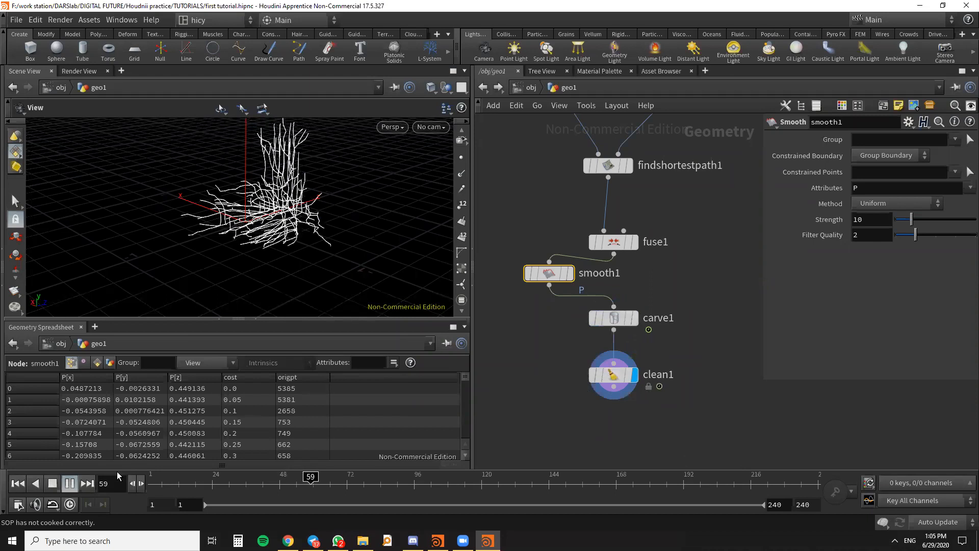
pyautogui.click(70, 483)
# - Rewire the chain so smooth1 sits between findshortestpath1 and fuse1, with fuse1's output feeding carve1
pyautogui.scroll(-3, 515, 401)
pyautogui.scroll(3, 528, 362)
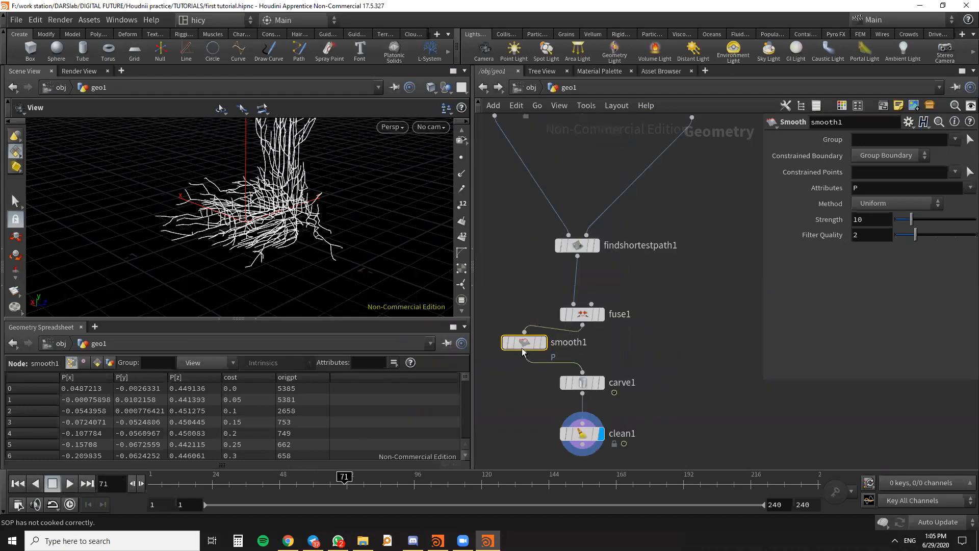
pyautogui.moveTo(579, 308); pyautogui.dragTo(638, 304)
pyautogui.moveTo(578, 256); pyautogui.dragTo(533, 287)
pyautogui.moveTo(637, 310); pyautogui.dragTo(582, 372)
# - Replay the growth animation from frame 1 with the reordered nodes, orbit around it, and stop the playback
pyautogui.moveTo(239, 258); pyautogui.dragTo(281, 202)
pyautogui.click(18, 484)
pyautogui.click(69, 483)
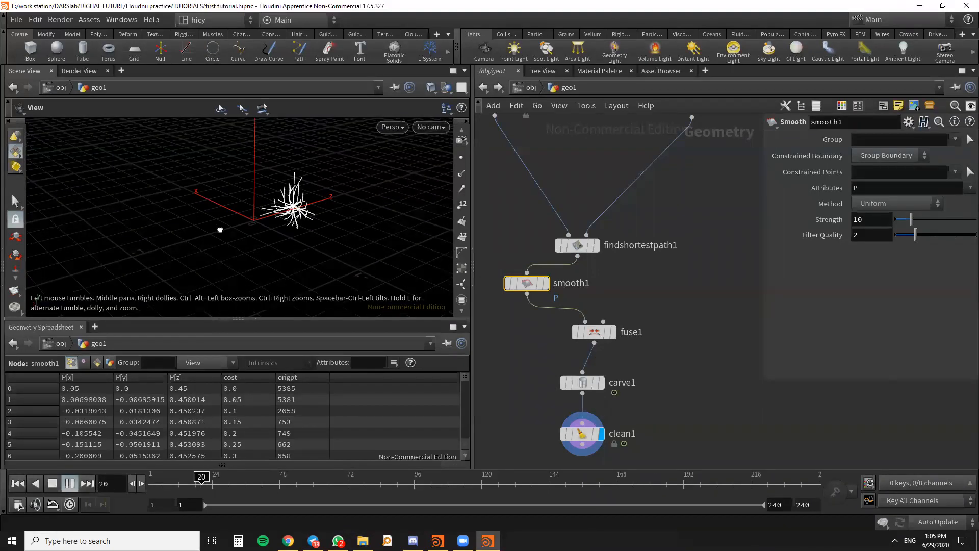
pyautogui.moveTo(336, 228); pyautogui.dragTo(228, 223)
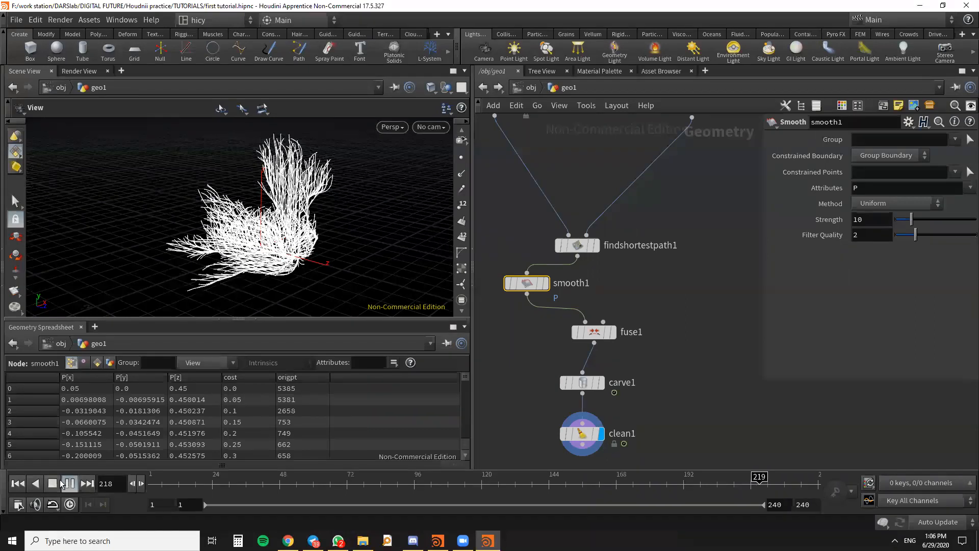
pyautogui.click(58, 483)
# - Save the scene file
pyautogui.scroll(-1, 640, 240)
pyautogui.scroll(-2, 638, 240)
pyautogui.hotkey('ctrl', 's')
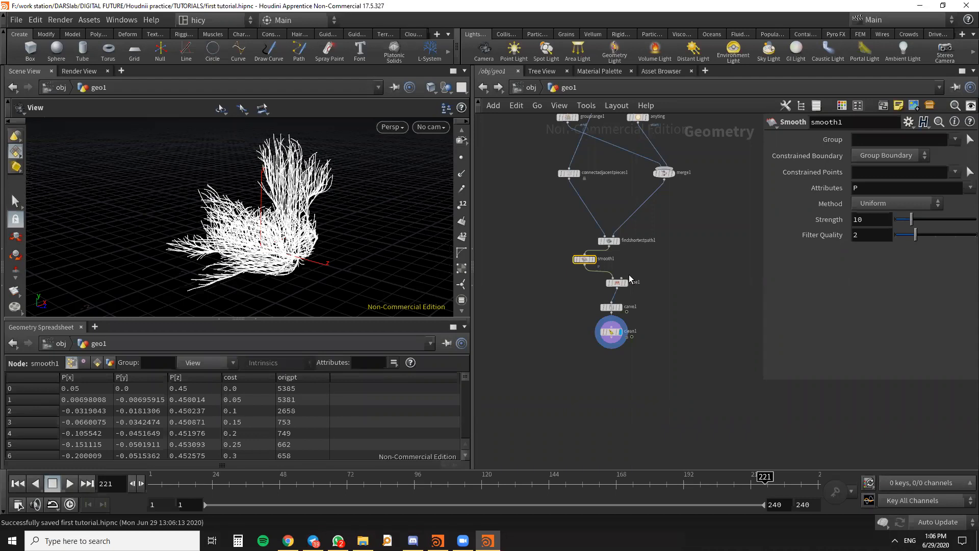
# - Select the smooth1, fuse1, carve1 and clean1 nodes together in the network
pyautogui.moveTo(715, 407); pyautogui.dragTo(555, 257)
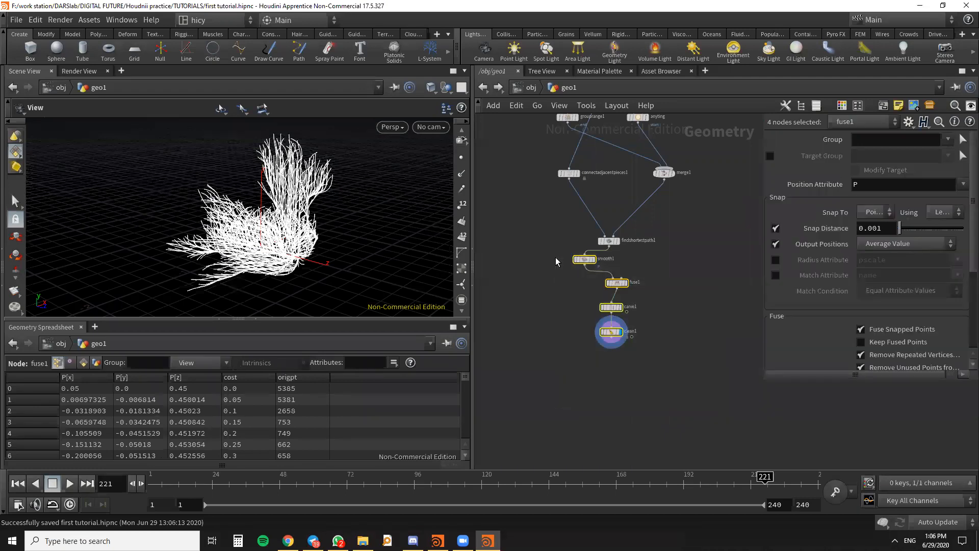
pyautogui.press('Tab')
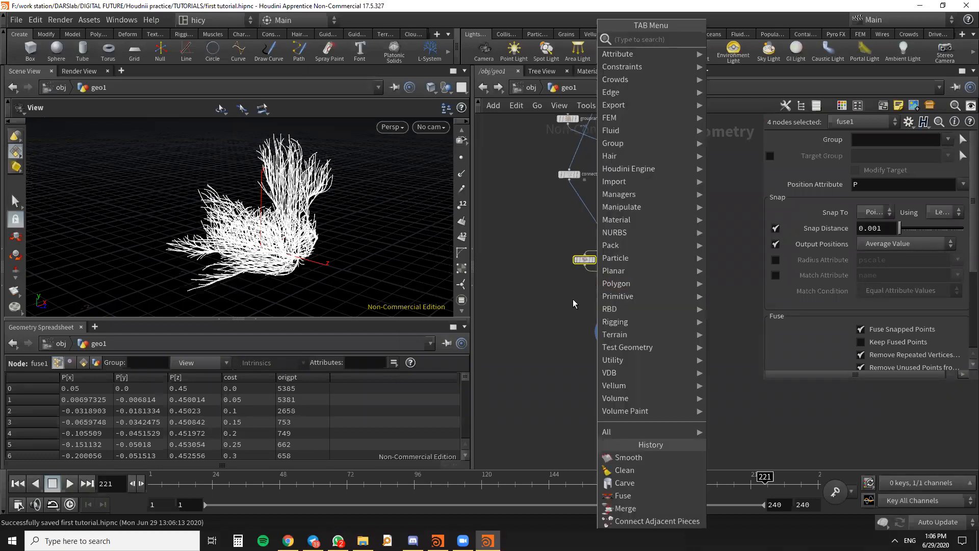
pyautogui.press('Escape')
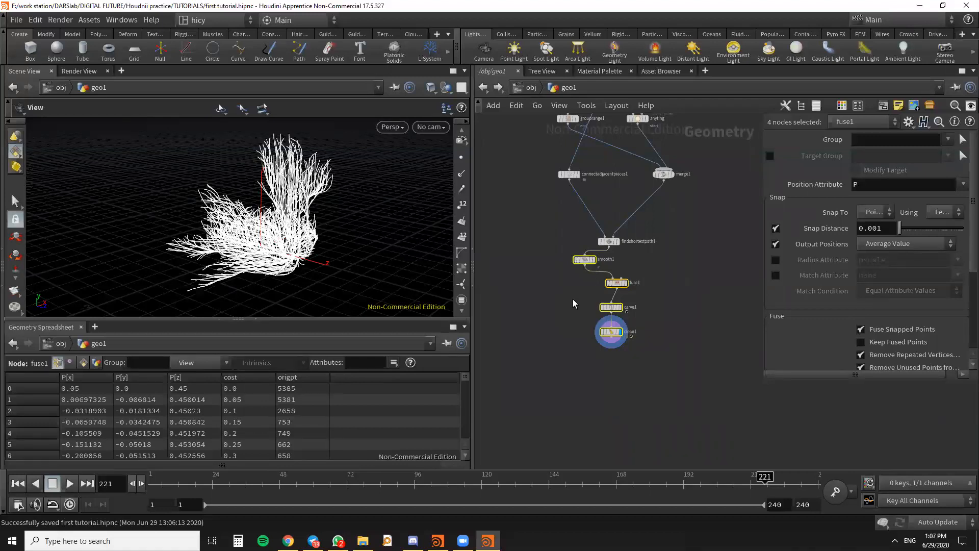
# - Enclose findshortestpath1, smooth1, fuse1, carve1 and clean1 in a network box, move it down, and undo both changes
pyautogui.click(663, 299)
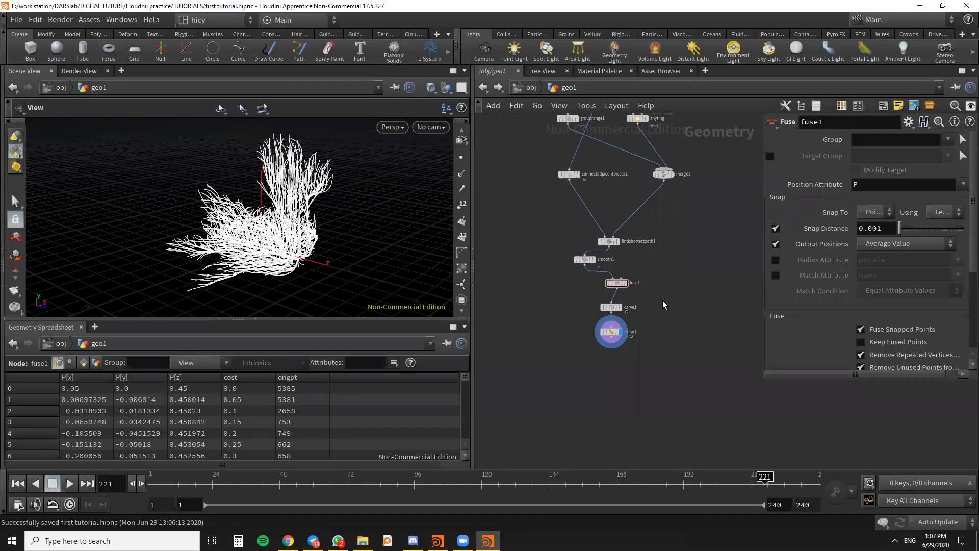
pyautogui.moveTo(679, 377); pyautogui.dragTo(534, 231)
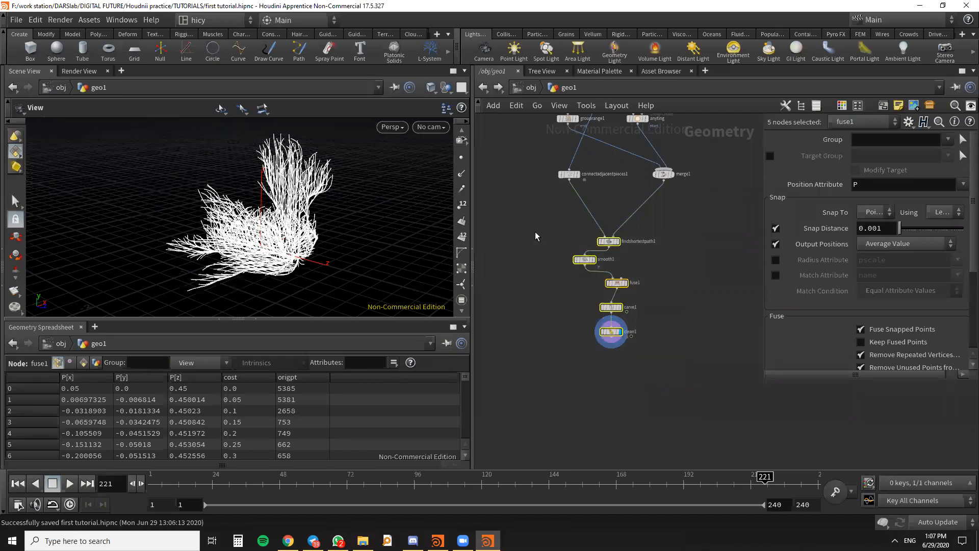
pyautogui.hotkey('shift', 'o')
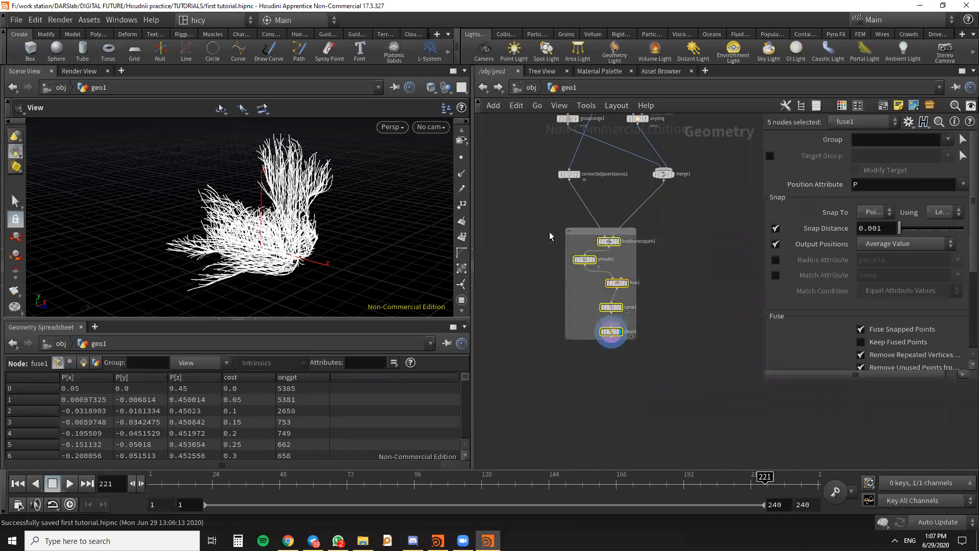
pyautogui.moveTo(589, 235); pyautogui.dragTo(592, 263)
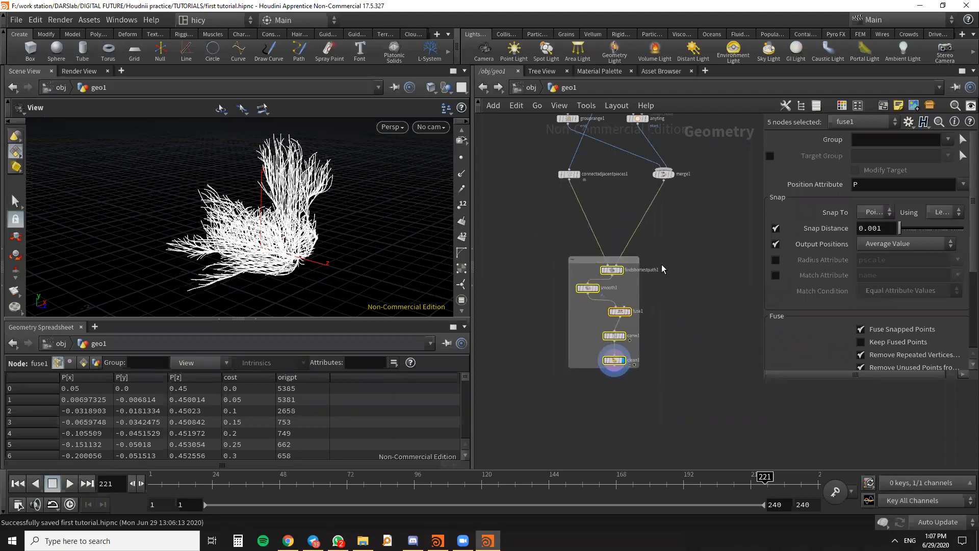
pyautogui.hotkey('ctrl', 'z')
pyautogui.hotkey('ctrl', 'z')
pyautogui.click(705, 381)
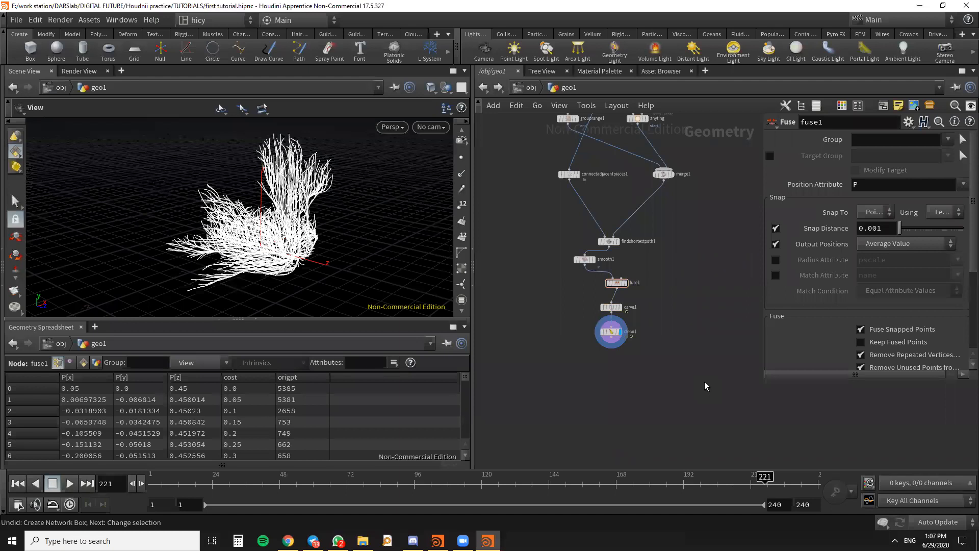
# - Create a network box around the five selected nodes again, open its title for editing, cancel, and undo the box
pyautogui.moveTo(688, 393); pyautogui.dragTo(549, 250)
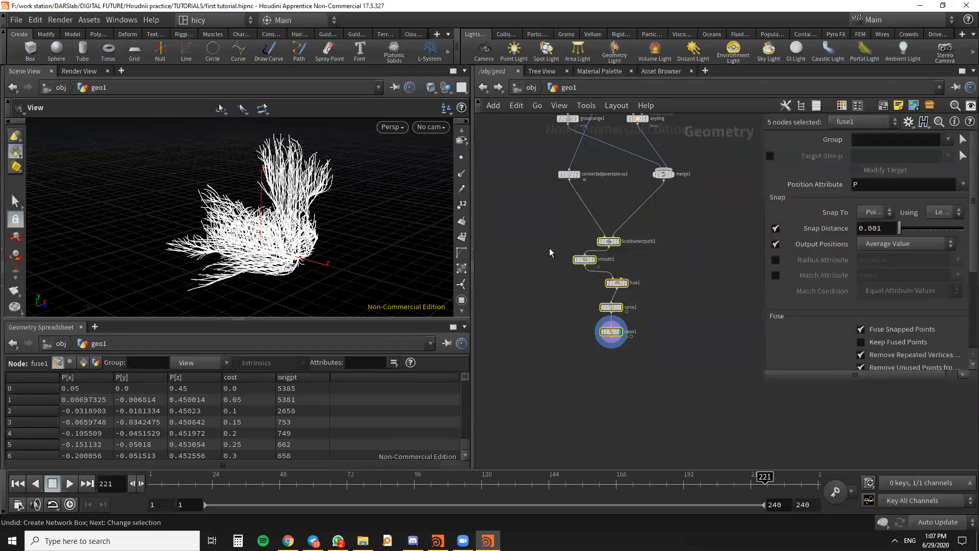
pyautogui.hotkey('shift', 'o')
pyautogui.doubleClick(591, 230)
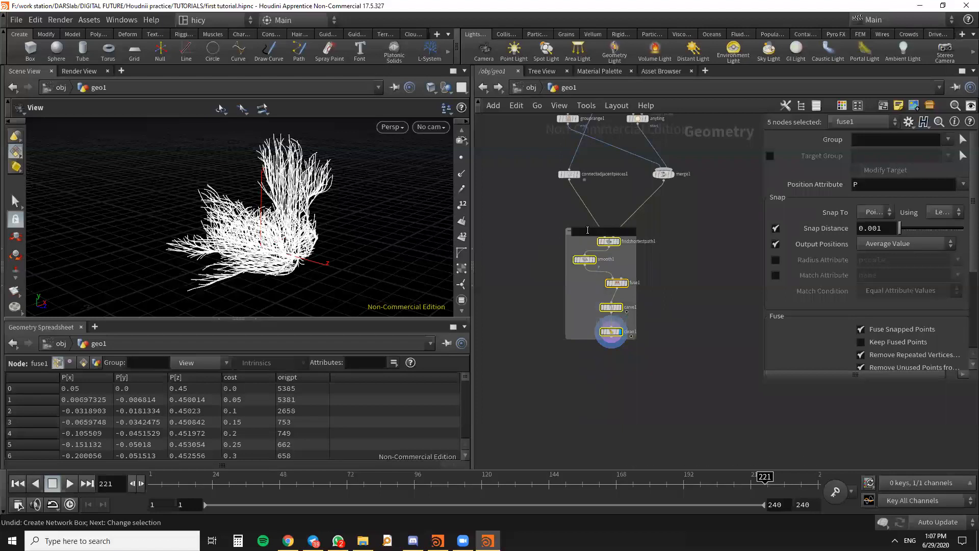
pyautogui.click(587, 234)
pyautogui.press('Escape')
pyautogui.hotkey('ctrl', 'z')
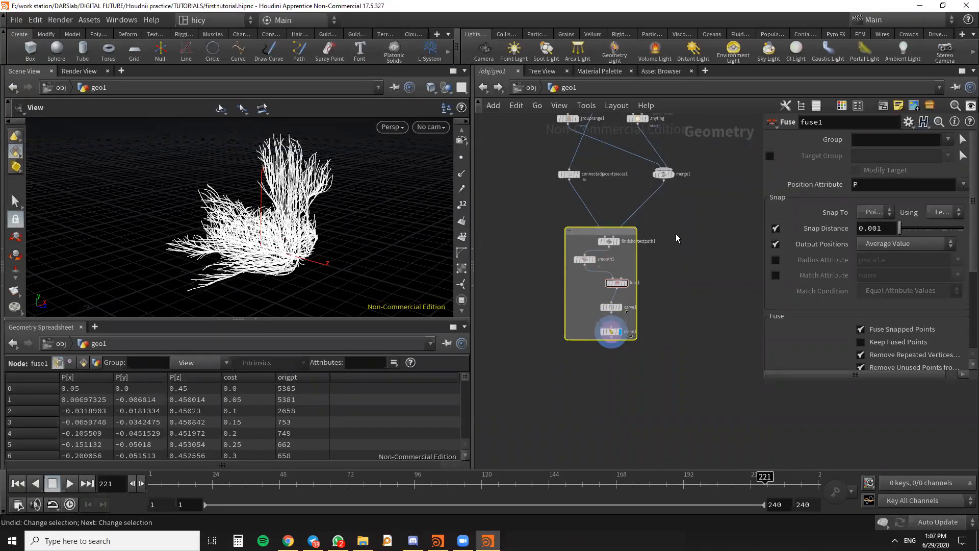
pyautogui.hotkey('ctrl', 'z')
pyautogui.hotkey('ctrl', 'z')
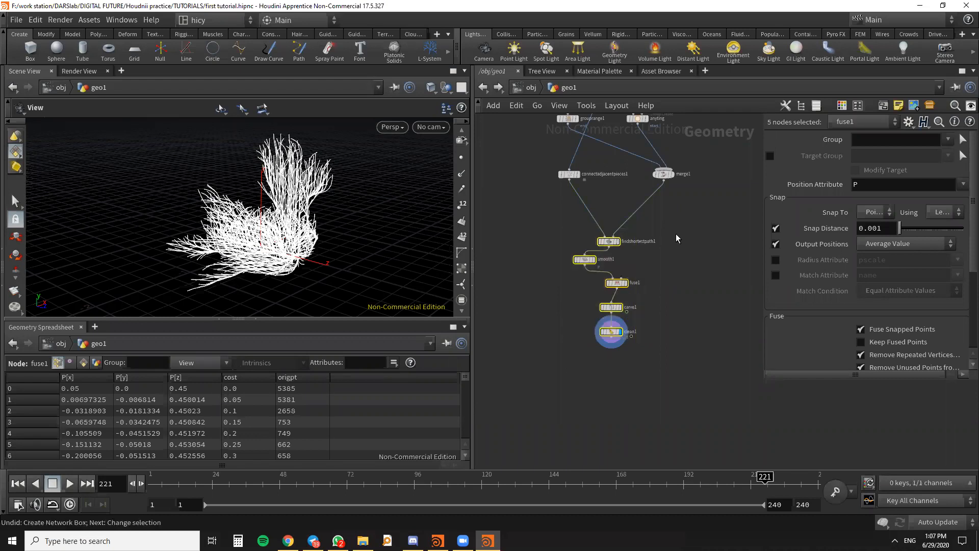
# - Move the smooth1 node directly beneath findshortestpath1 to straighten the chain
pyautogui.press('h')
pyautogui.moveTo(631, 321); pyautogui.dragTo(645, 270)
pyautogui.click(723, 334)
pyautogui.scroll(-4, 624, 255)
pyautogui.scroll(5, 612, 306)
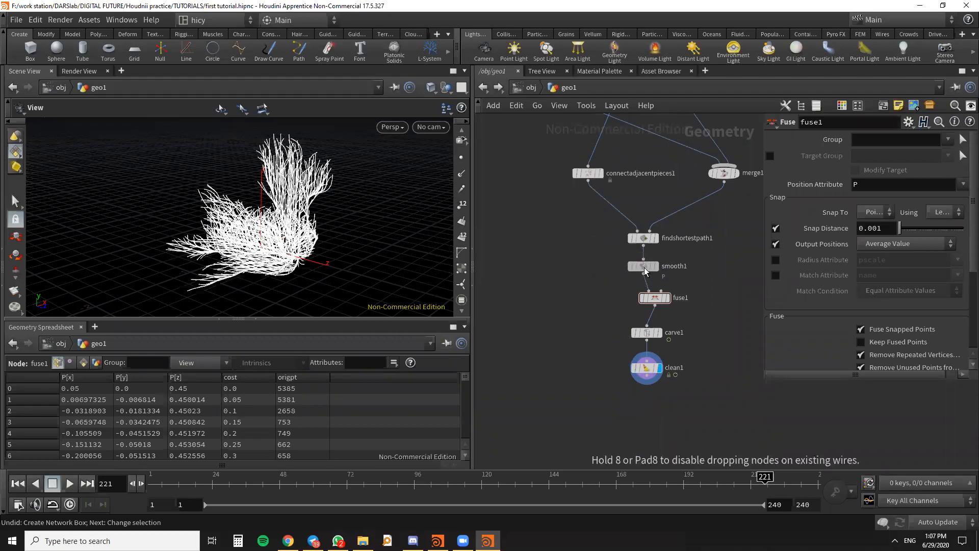
# - Check the whole node network and save the scene file
pyautogui.scroll(-3, 704, 352)
pyautogui.moveTo(690, 435); pyautogui.dragTo(598, 320)
pyautogui.click(599, 320)
pyautogui.scroll(3, 684, 274)
pyautogui.moveTo(711, 233); pyautogui.dragTo(711, 233)
pyautogui.hotkey('ctrl', 's')
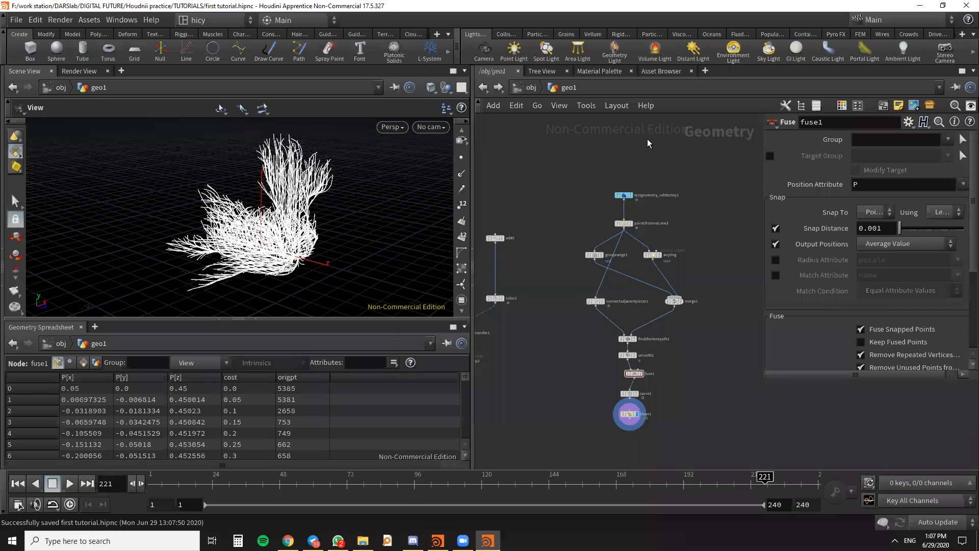
pyautogui.scroll(-6, 647, 139)
pyautogui.moveTo(660, 150); pyautogui.dragTo(655, 195, button='middle')
pyautogui.scroll(4, 672, 225)
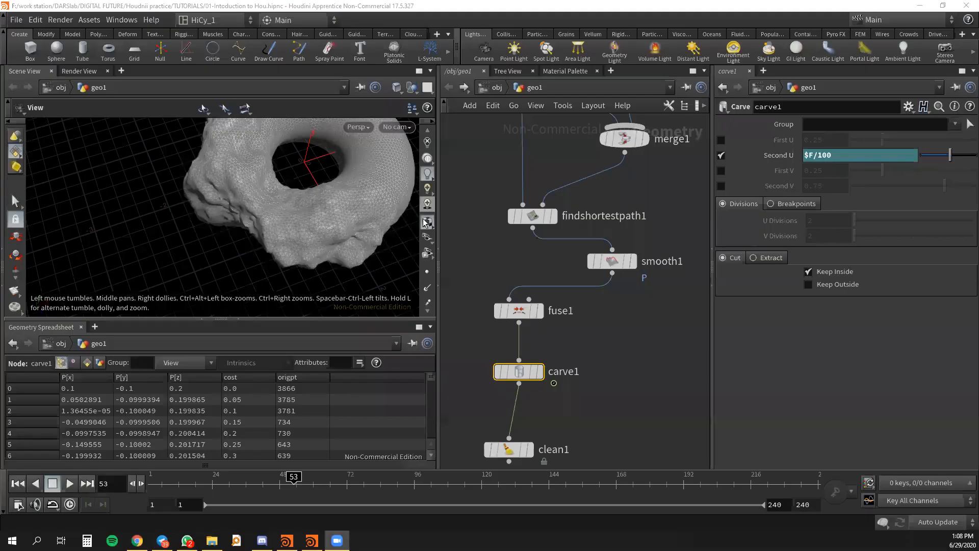
# - Find the primitive number option among the viewport display options and switch it on and off
pyautogui.scroll(3, 428, 184)
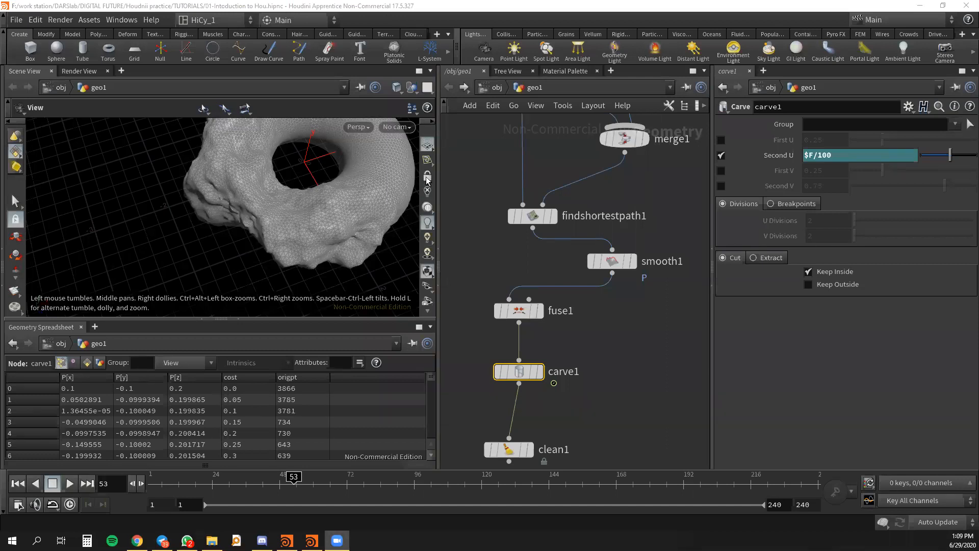
pyautogui.scroll(-5, 426, 138)
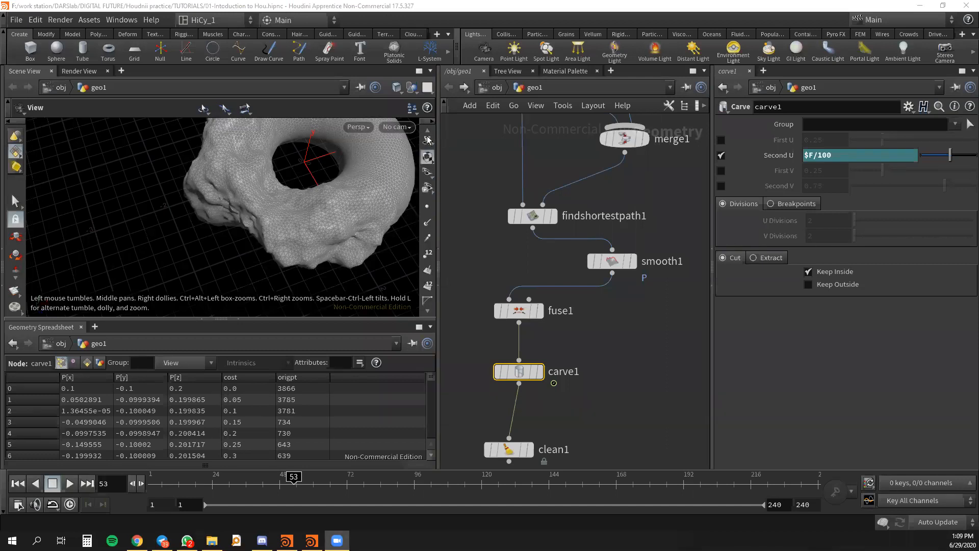
pyautogui.scroll(-2, 429, 151)
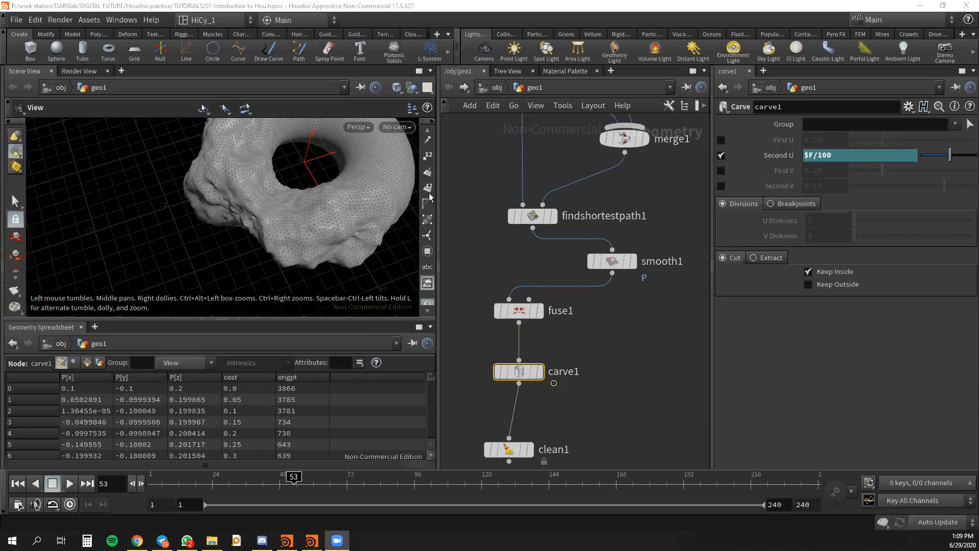
pyautogui.scroll(1, 431, 163)
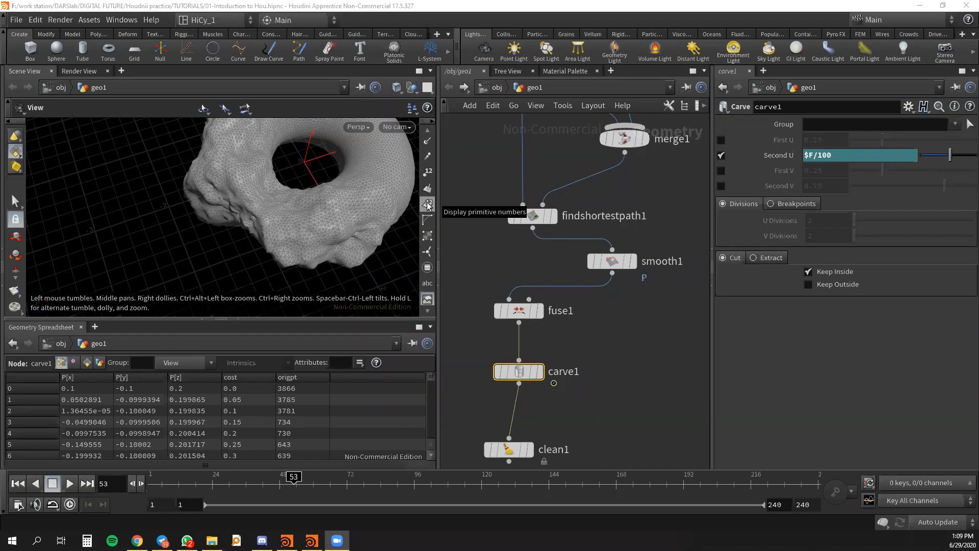
pyautogui.click(428, 206)
pyautogui.click(428, 206)
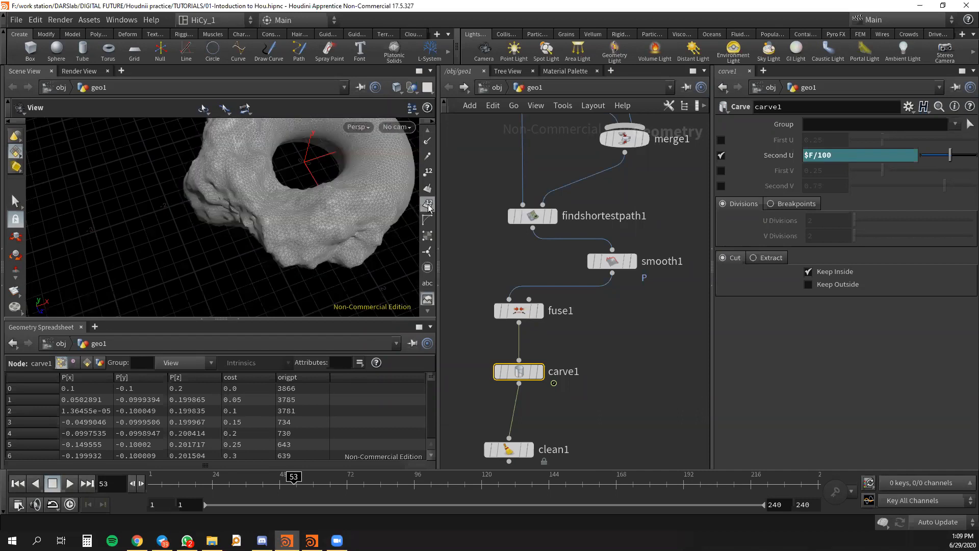
# - Show the point numbers on the geometry in the viewport, hide them again, and orbit around the model
pyautogui.click(428, 172)
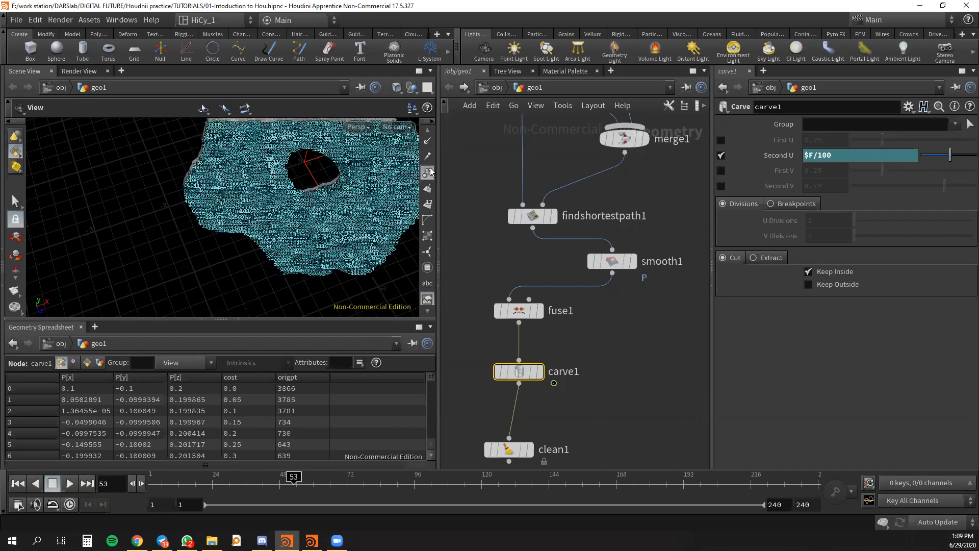
pyautogui.click(428, 172)
pyautogui.moveTo(344, 207)
pyautogui.mouseDown()
pyautogui.moveTo(291, 207)
pyautogui.moveTo(304, 220)
pyautogui.moveTo(348, 202)
pyautogui.mouseUp()
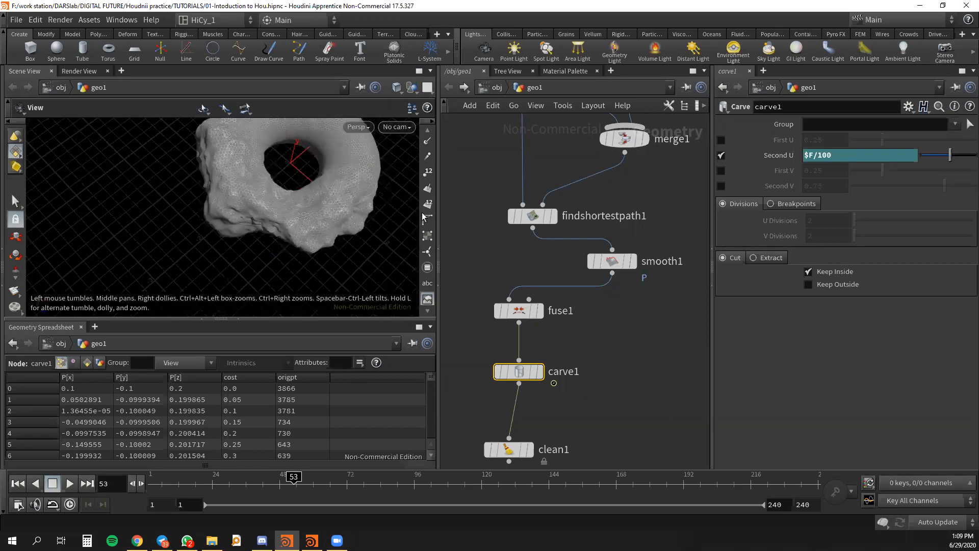
pyautogui.scroll(5, 427, 209)
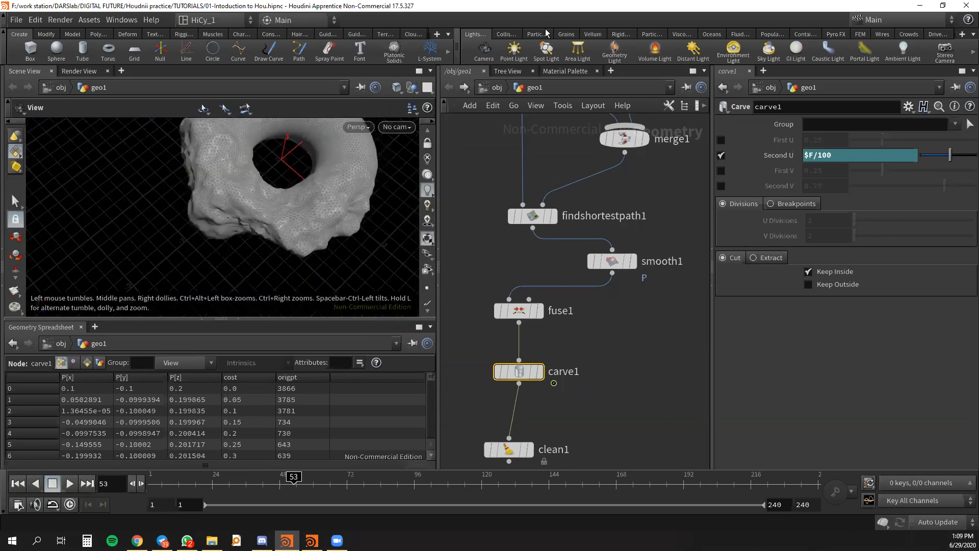
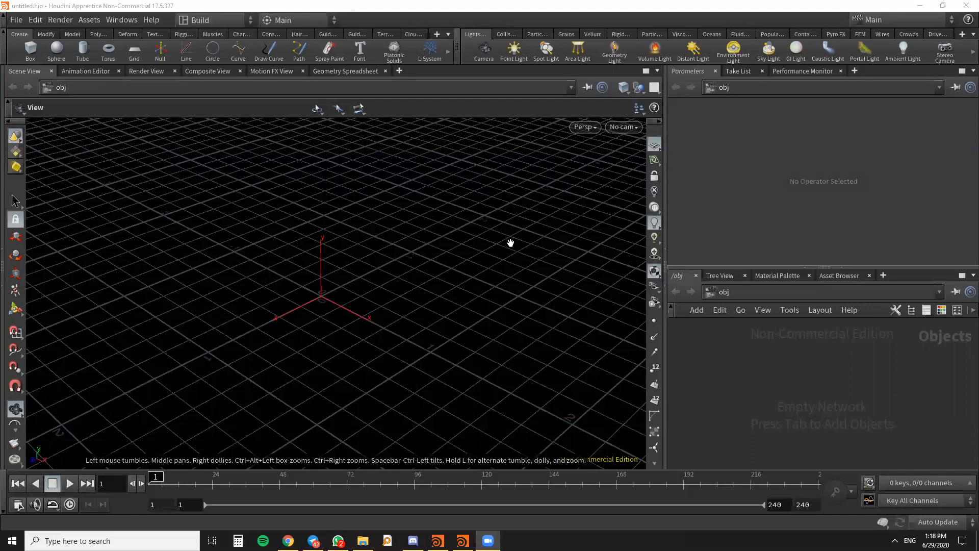
# - Switch the workspace layout of the new empty scene to the hicy desktop
pyautogui.moveTo(485, 258); pyautogui.dragTo(459, 243, button='middle')
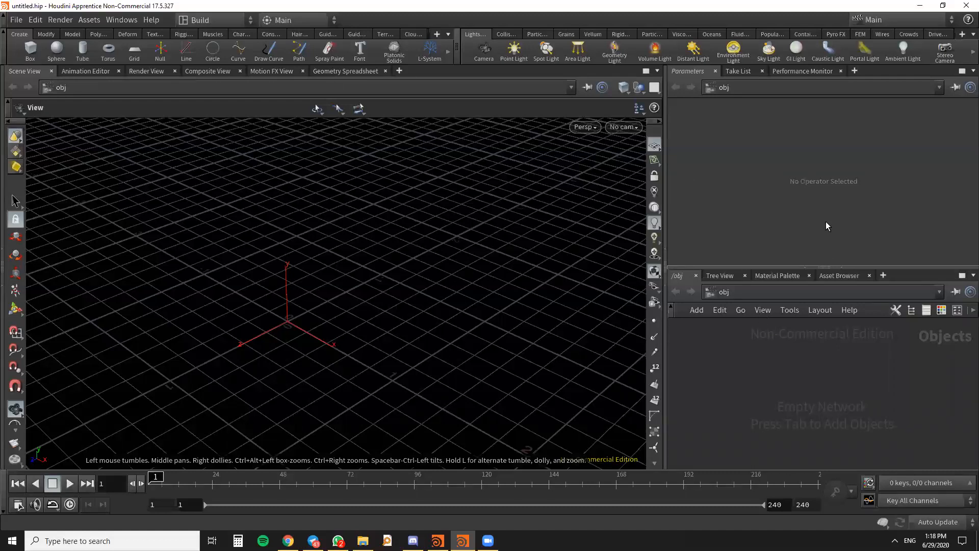
pyautogui.scroll(-2, 811, 310)
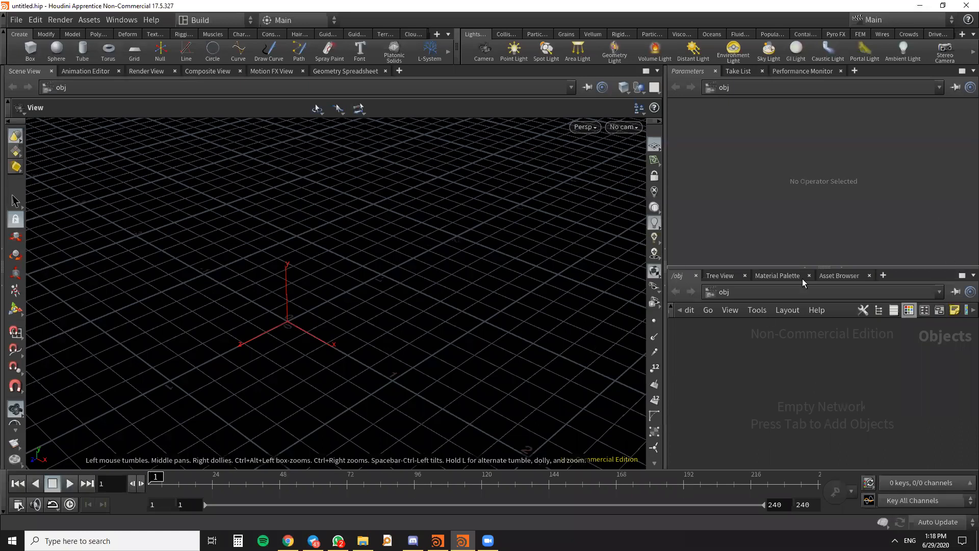
pyautogui.click(238, 23)
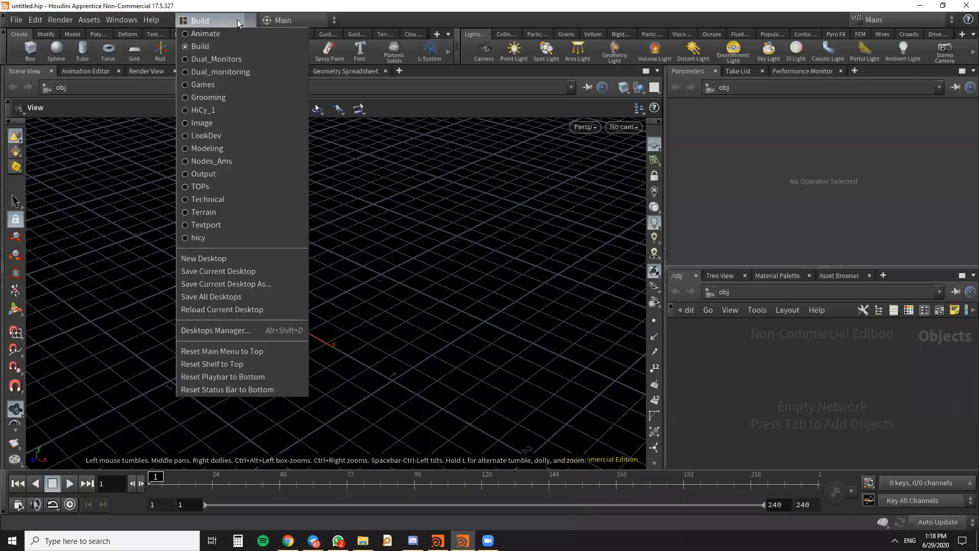
pyautogui.click(197, 238)
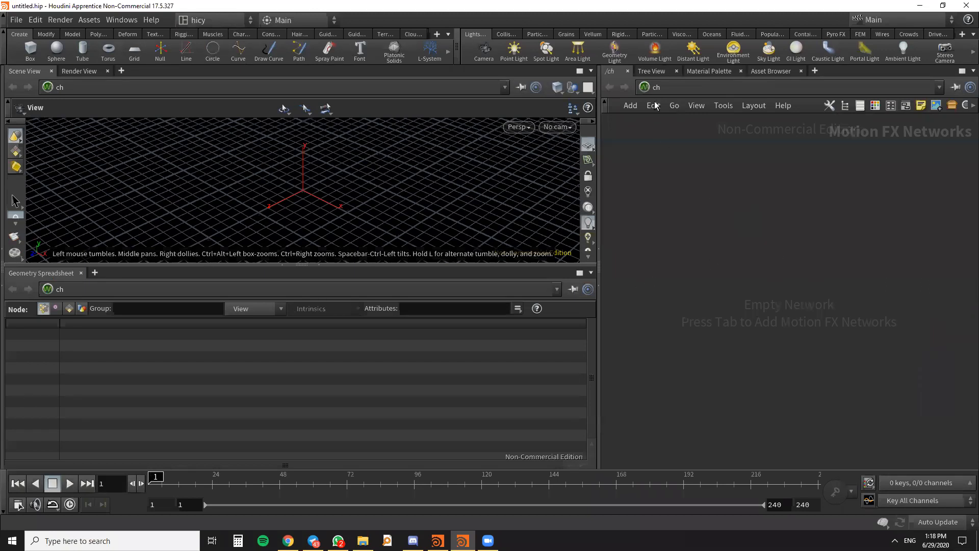
# - Change the network shown in the panes from ch to obj
pyautogui.click(645, 87)
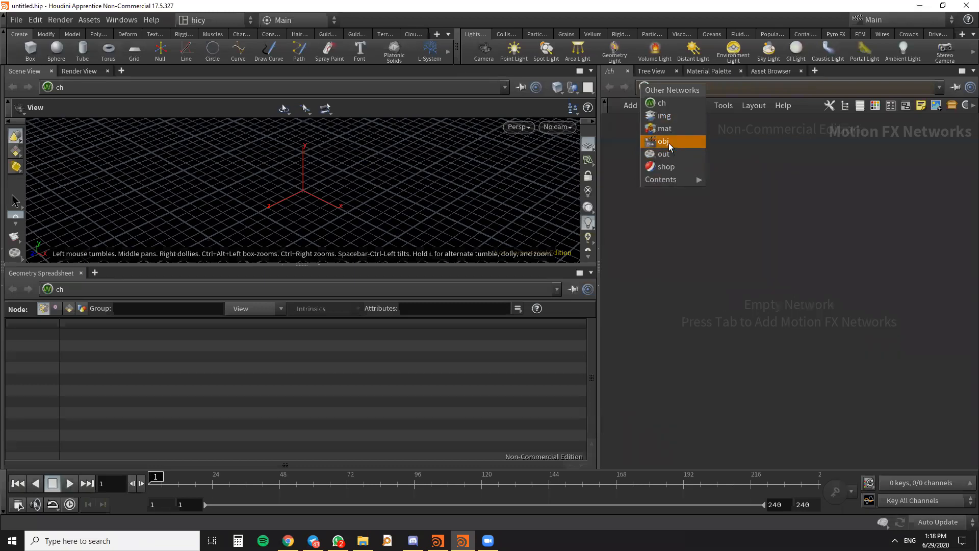
pyautogui.click(785, 234)
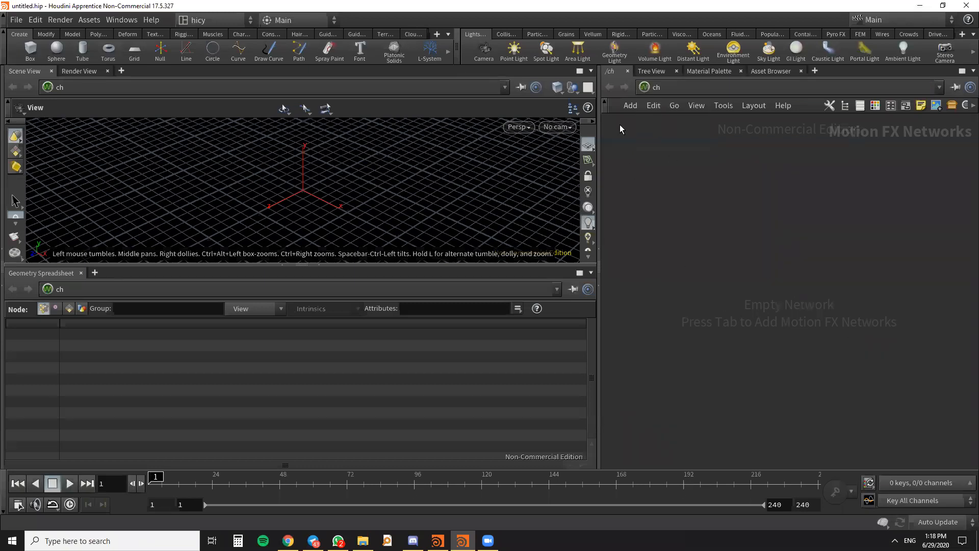
pyautogui.click(645, 87)
pyautogui.click(671, 147)
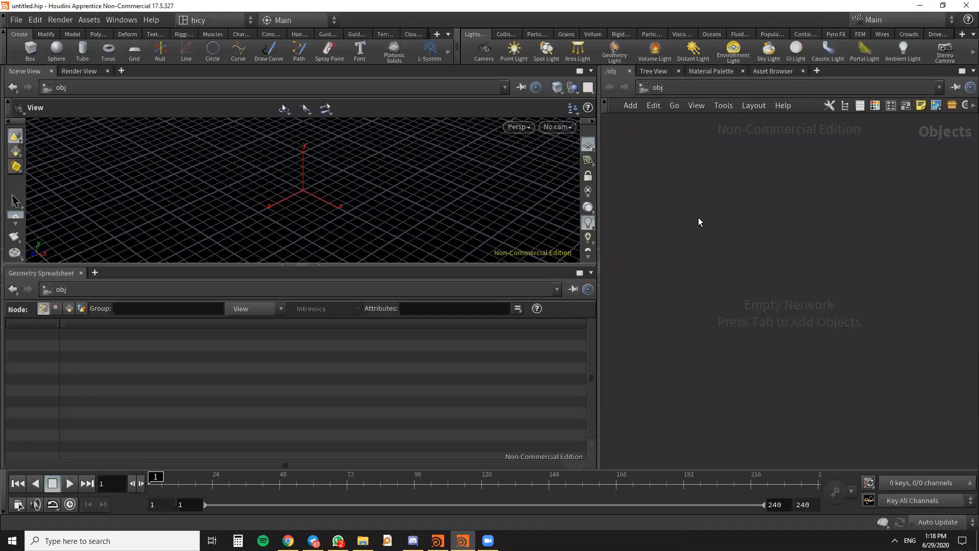
# - Create a Geometry node in the empty object network and frame it in the network view
pyautogui.press('Tab')
pyautogui.write('geo')
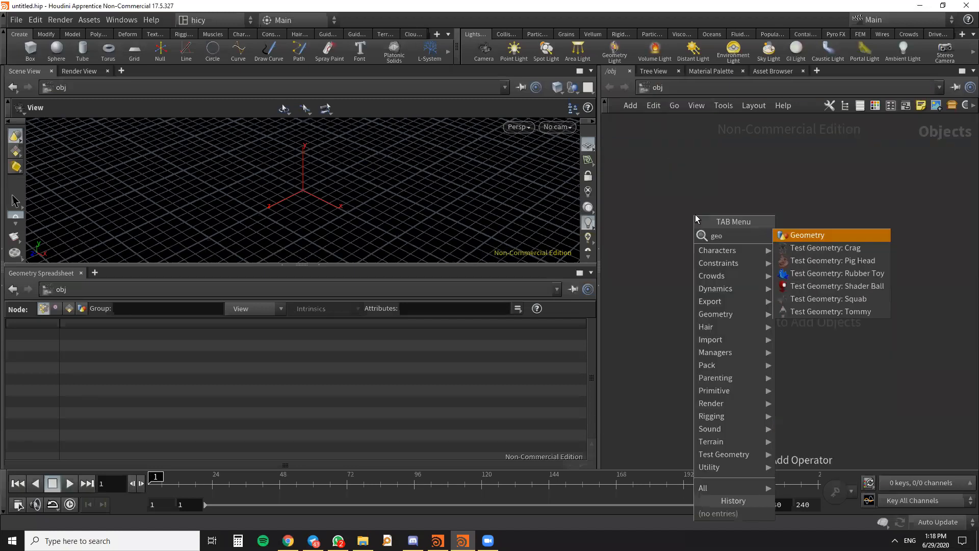
pyautogui.press('Return')
pyautogui.click(696, 214)
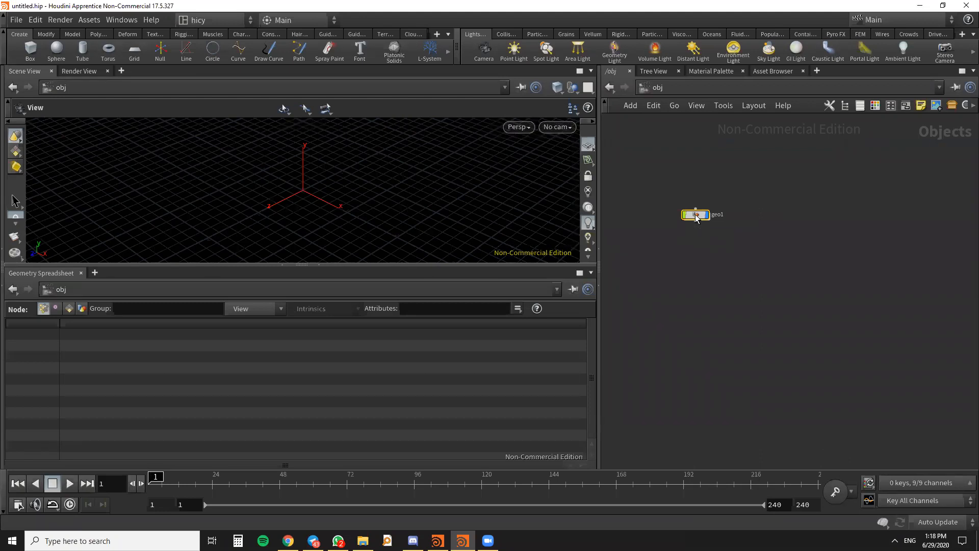
pyautogui.press('h')
pyautogui.scroll(1, 765, 297)
pyautogui.moveTo(776, 241); pyautogui.dragTo(765, 136, button='middle')
pyautogui.scroll(-3, 769, 245)
pyautogui.moveTo(767, 266); pyautogui.dragTo(743, 267, button='middle')
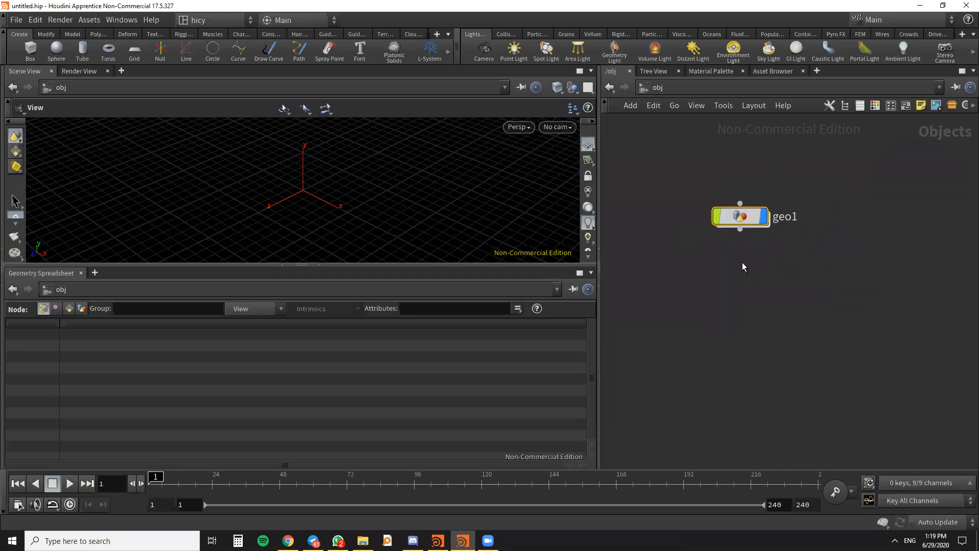
# - Look inside geo1, return to the object level and examine the list of nodes available there
pyautogui.doubleClick(739, 218)
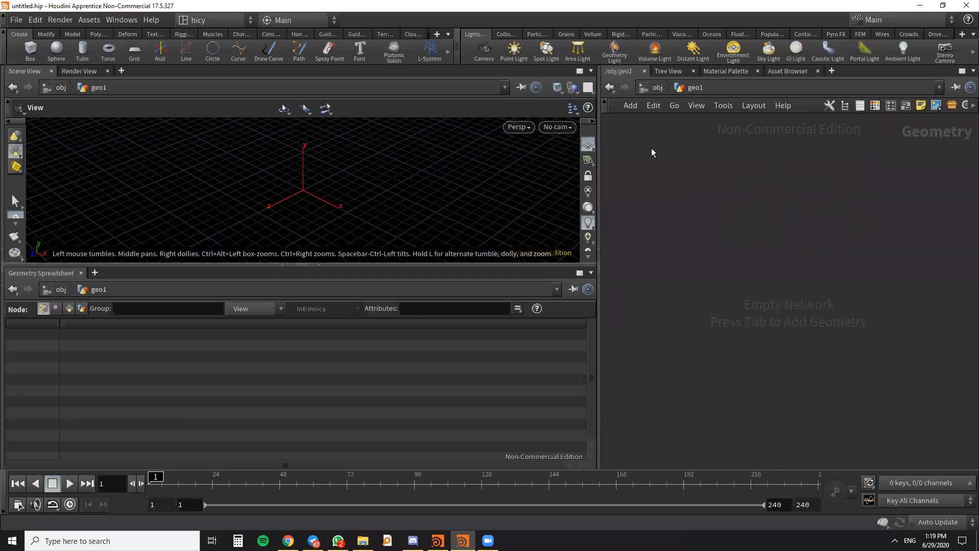
pyautogui.click(610, 91)
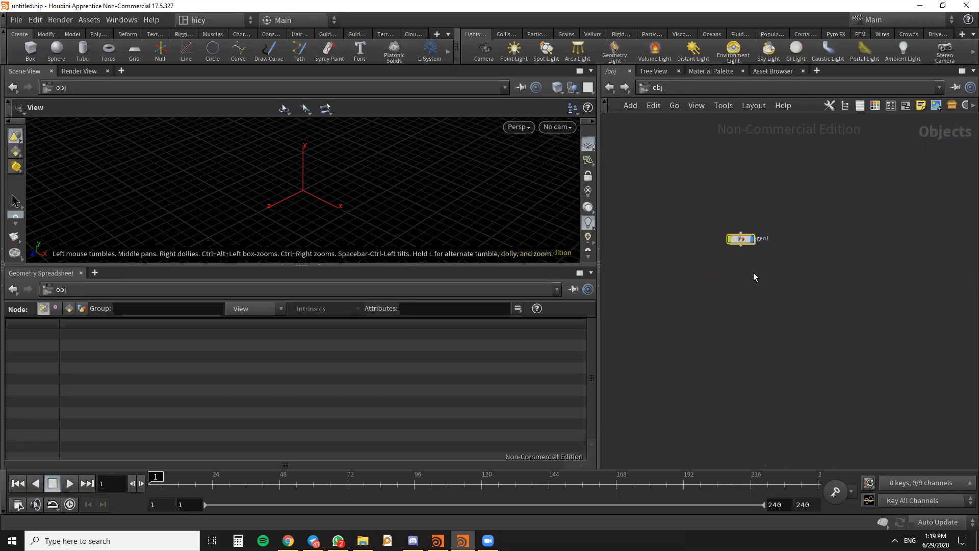
pyautogui.moveTo(755, 277); pyautogui.dragTo(770, 250, button='middle')
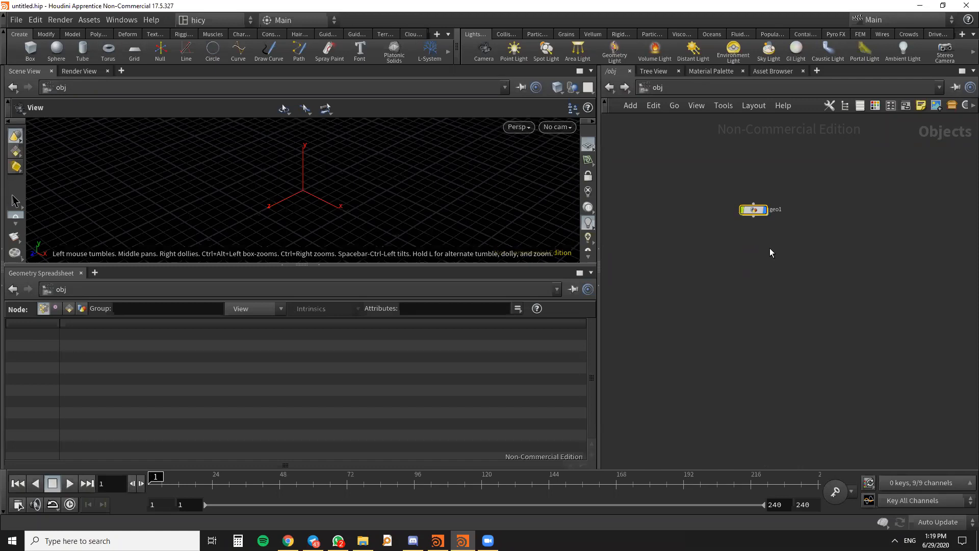
pyautogui.press('Tab')
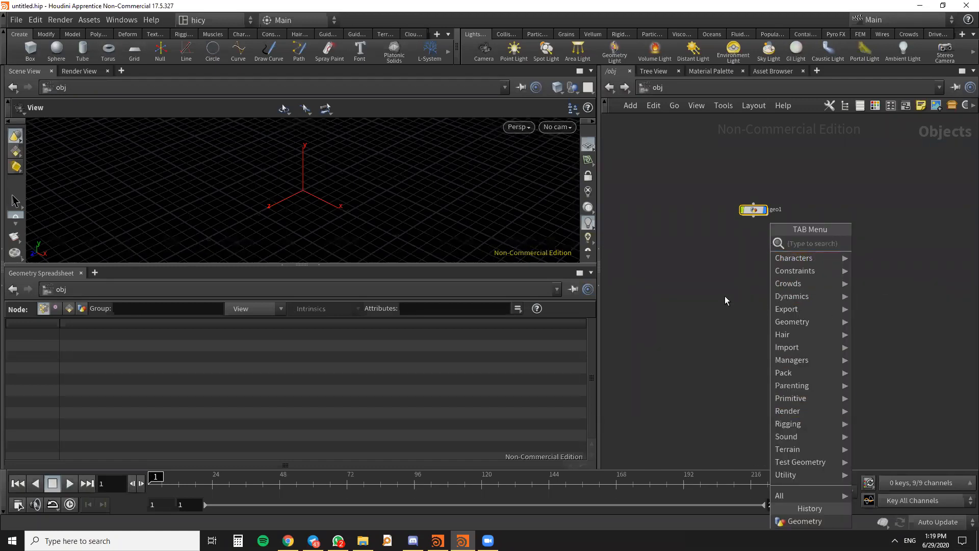
pyautogui.click(693, 260)
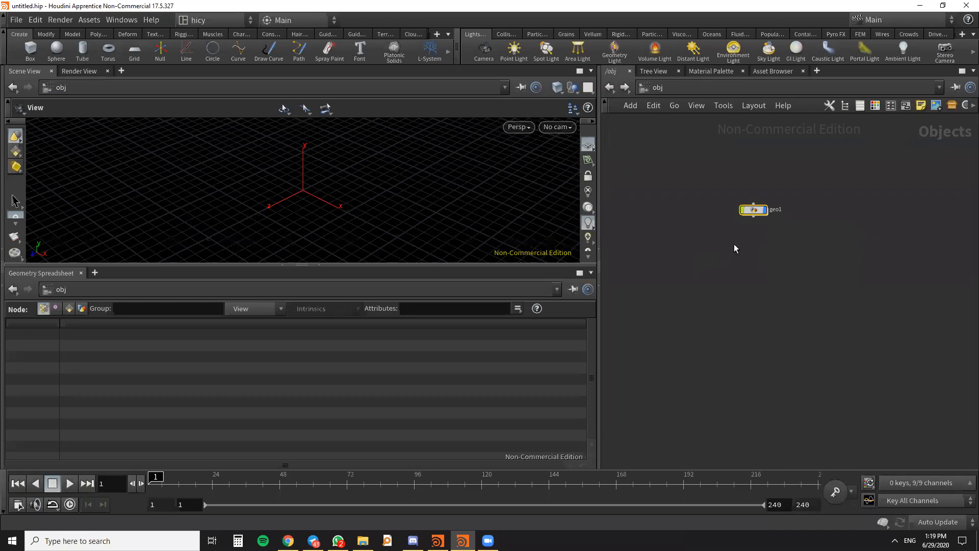
pyautogui.press('Tab')
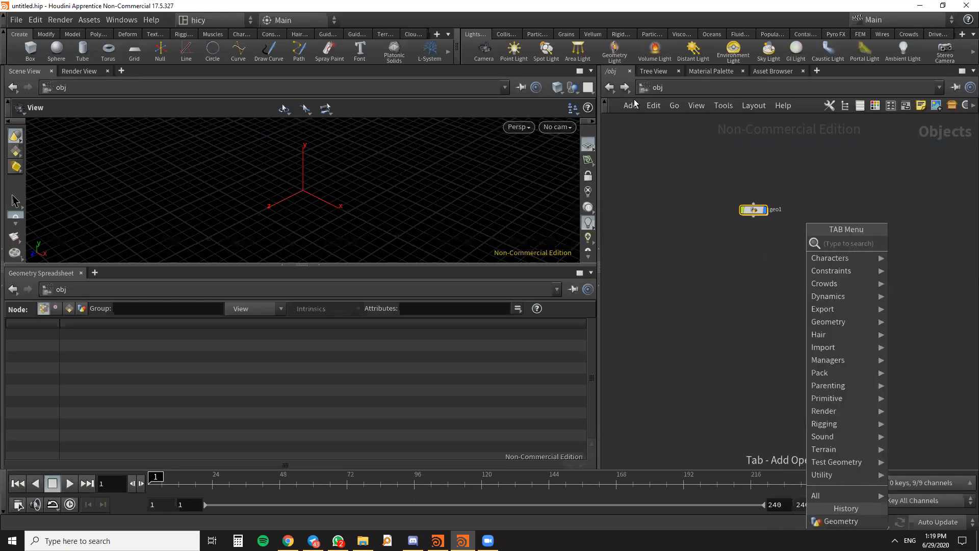
pyautogui.click(725, 316)
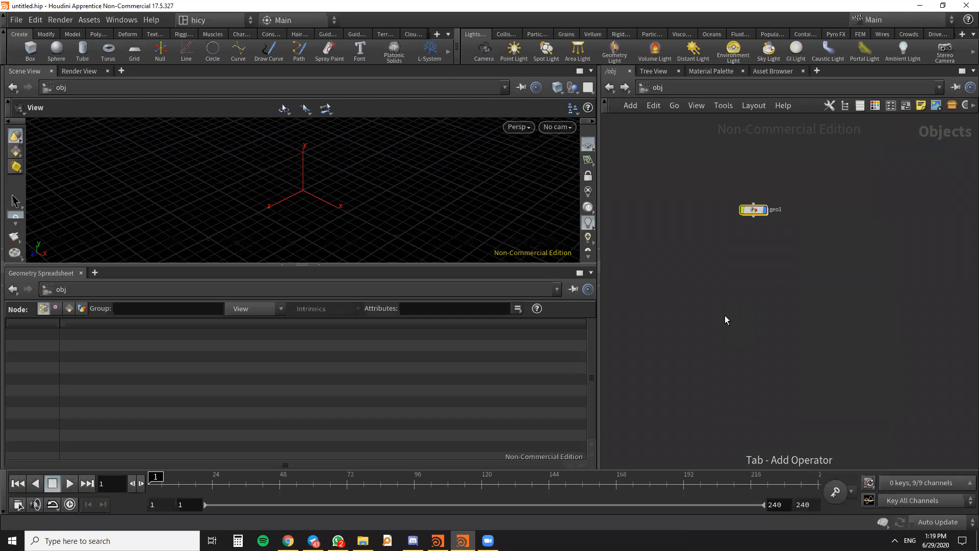
# - Go inside the geo1 node and examine the list of geometry nodes available at this level
pyautogui.doubleClick(760, 208)
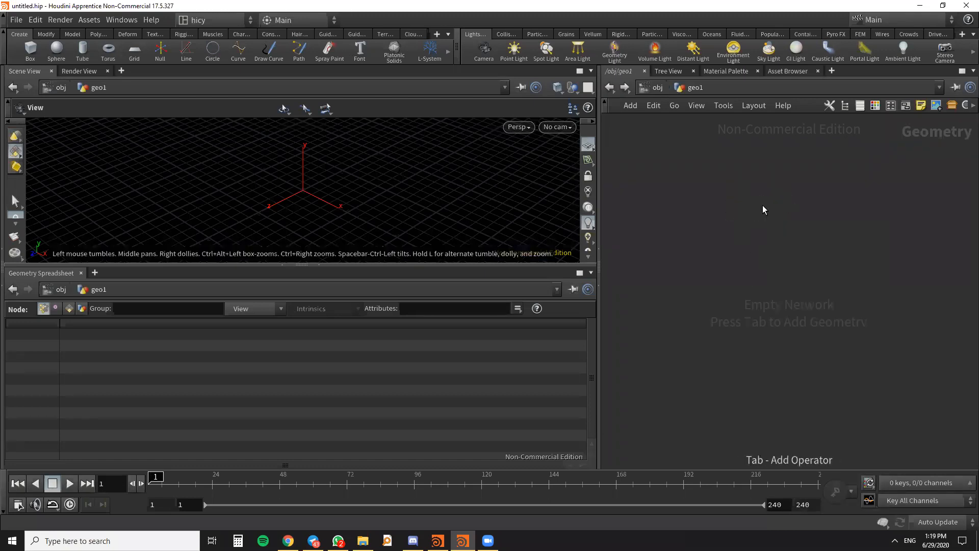
pyautogui.press('Tab')
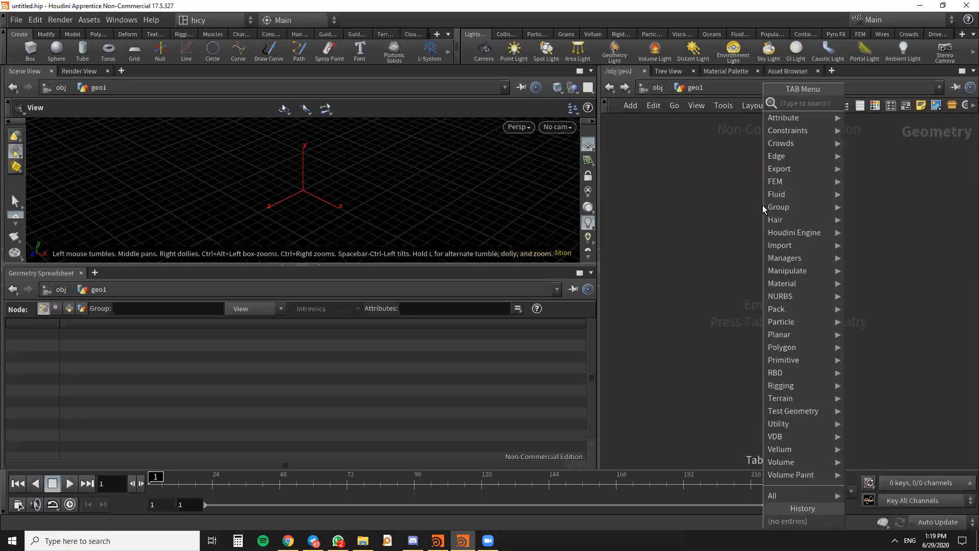
pyautogui.click(730, 205)
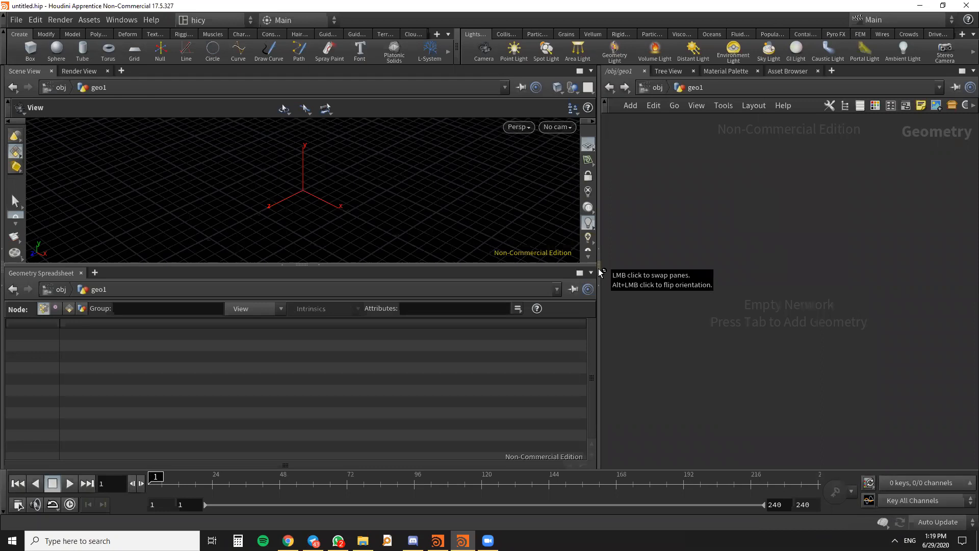
# - Widen the network editor by narrowing the viewport and spreadsheet area
pyautogui.moveTo(598, 269); pyautogui.dragTo(521, 269)
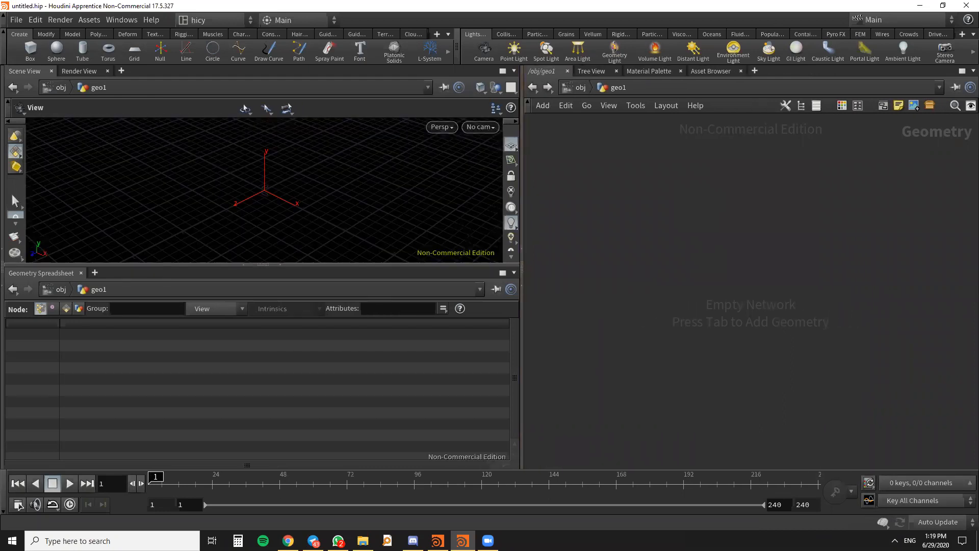
pyautogui.hotkey('alt', 'Tab')
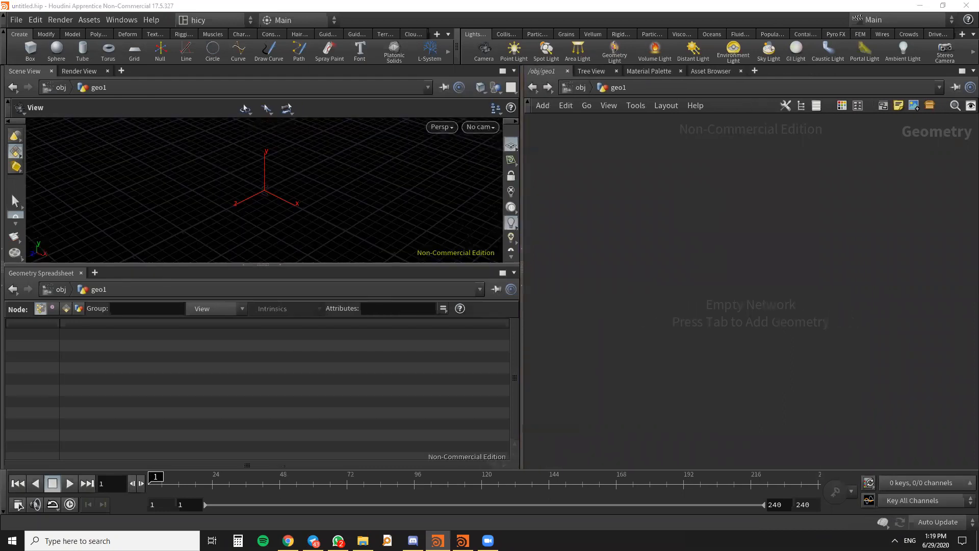
pyautogui.click(793, 225)
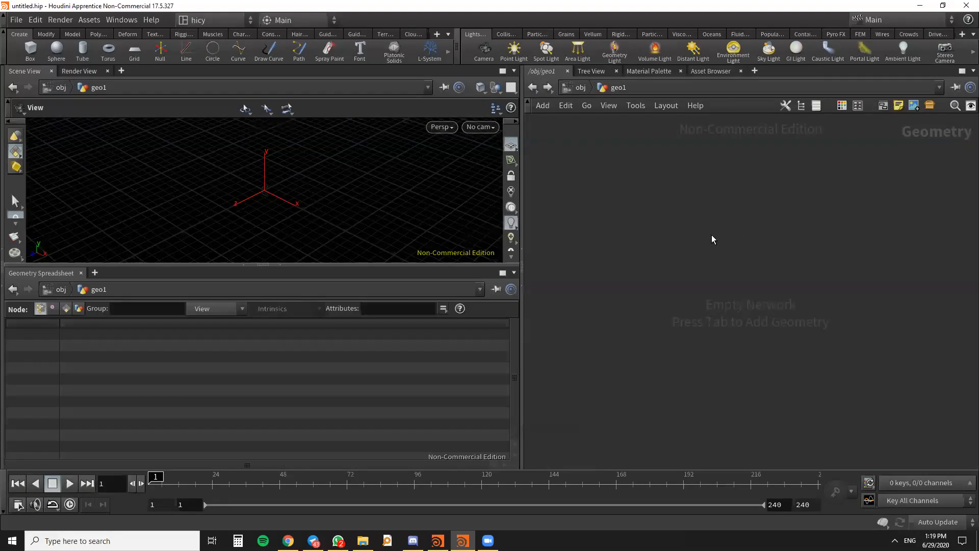
# - Add a File node to the empty network inside geo1
pyautogui.press('Tab')
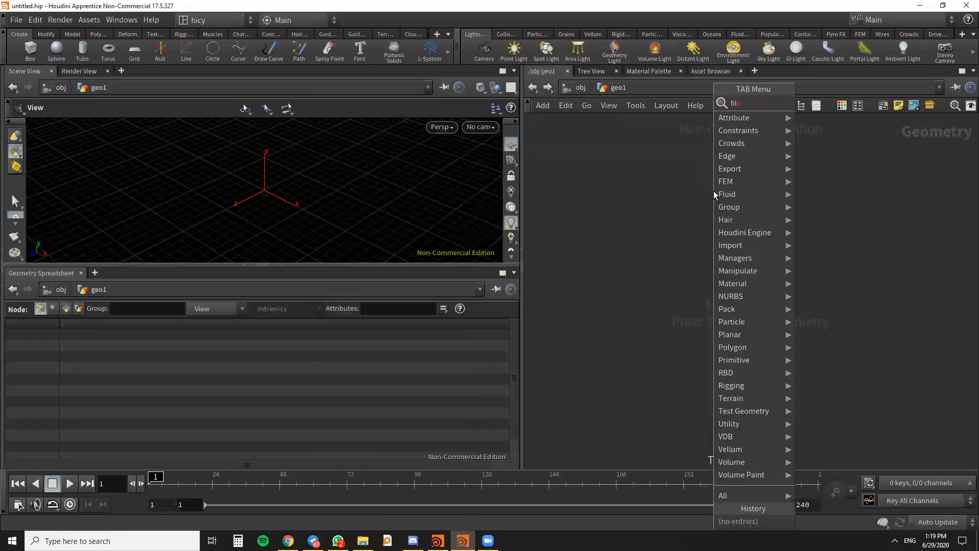
pyautogui.write('file')
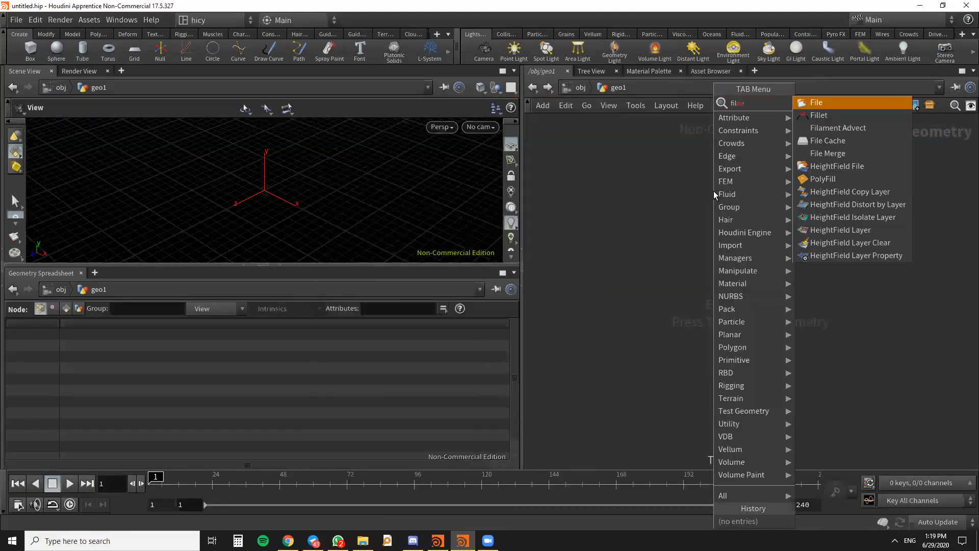
pyautogui.click(837, 102)
pyautogui.click(672, 238)
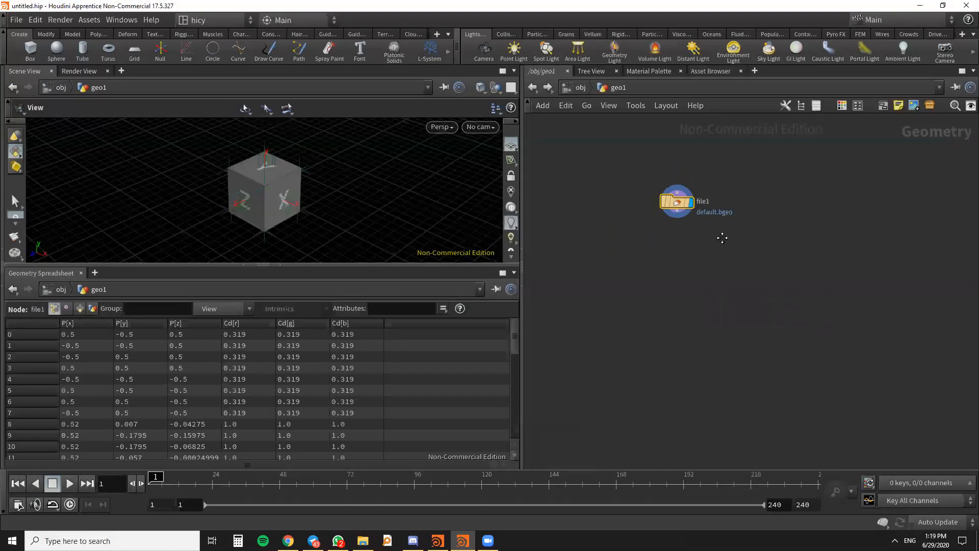
pyautogui.scroll(3, 734, 230)
pyautogui.moveTo(763, 225); pyautogui.dragTo(735, 218)
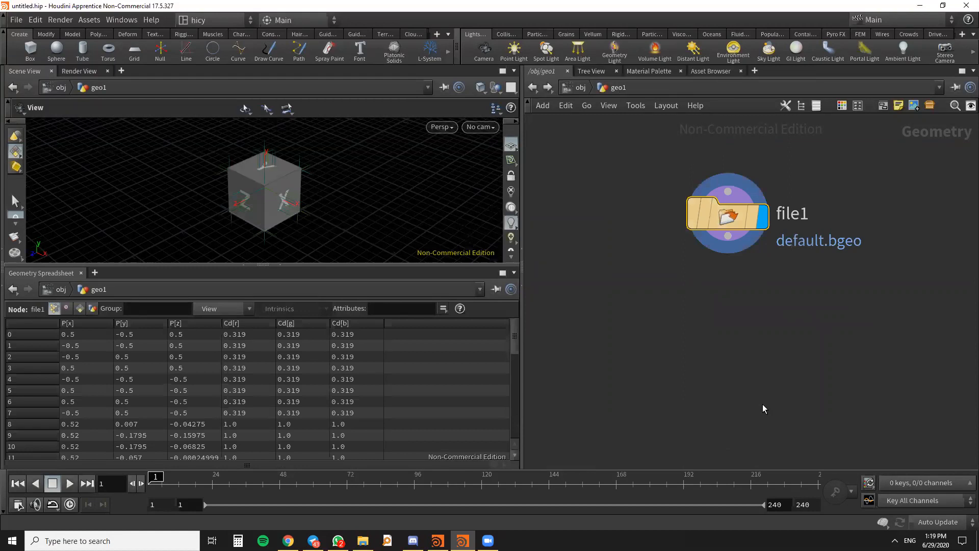
pyautogui.scroll(-2, 721, 320)
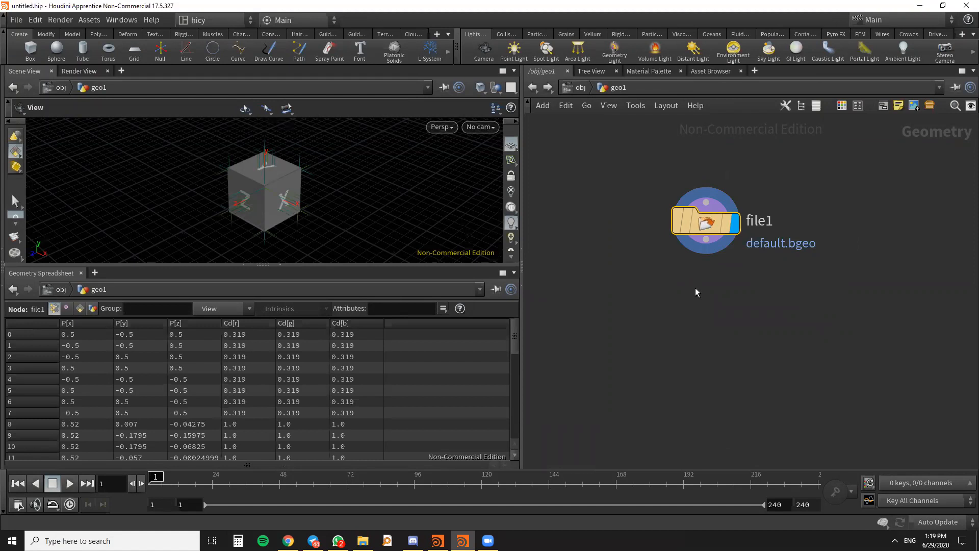
# - Show the File node's parameters within the network editor, keeping the node visible beside them
pyautogui.moveTo(701, 224)
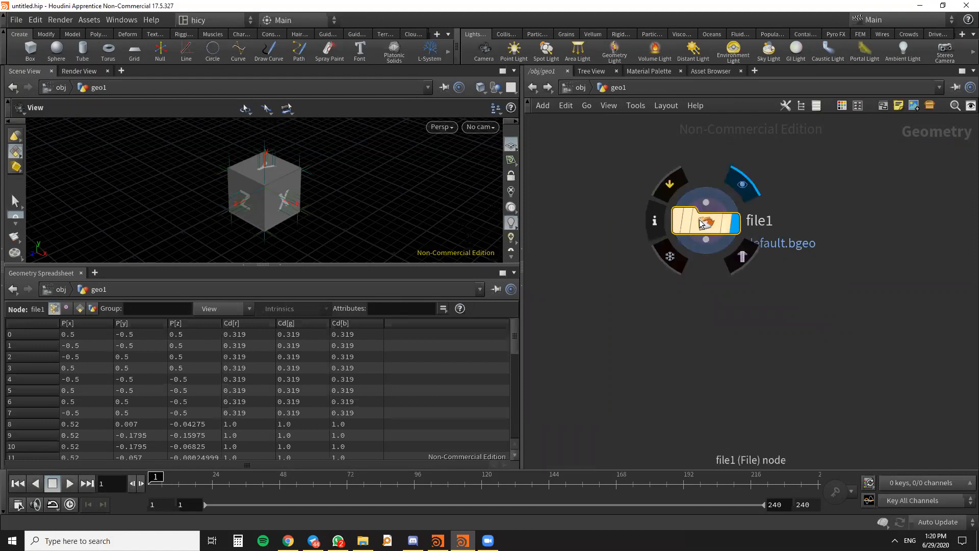
pyautogui.scroll(-2, 700, 221)
pyautogui.moveTo(700, 248); pyautogui.dragTo(647, 285, button='middle')
pyautogui.press('p')
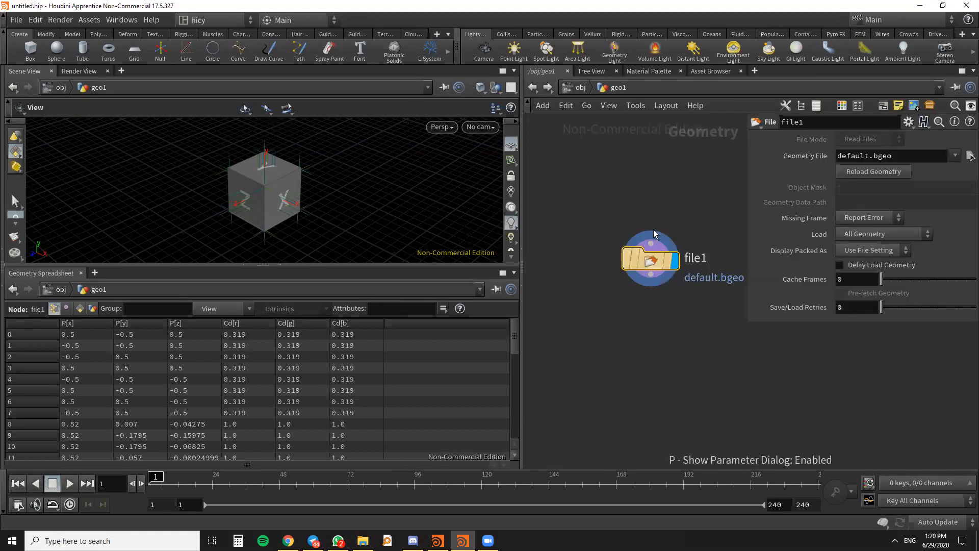
pyautogui.scroll(-1, 733, 265)
pyautogui.moveTo(727, 268); pyautogui.dragTo(746, 284, button='middle')
pyautogui.scroll(2, 619, 215)
pyautogui.moveTo(635, 227); pyautogui.dragTo(611, 216, button='middle')
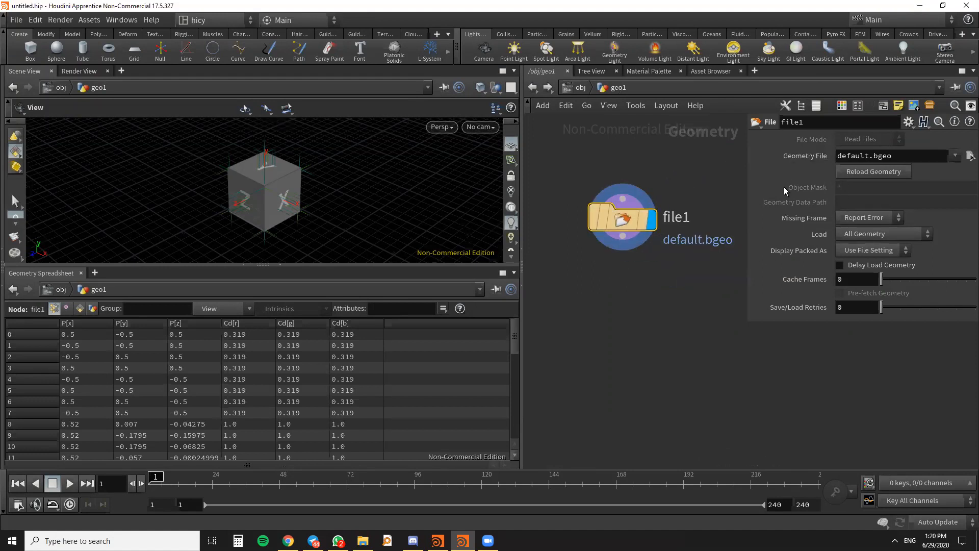
# - Browse for the File node's geometry in F:/work station/DARSlab/DIGITAL FUTURE/Houdnii practice
pyautogui.click(970, 156)
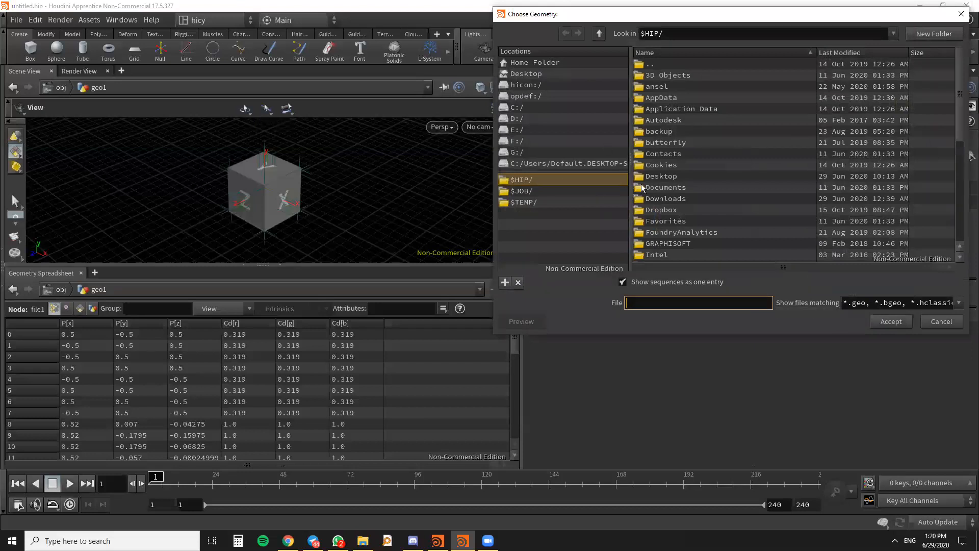
pyautogui.click(524, 140)
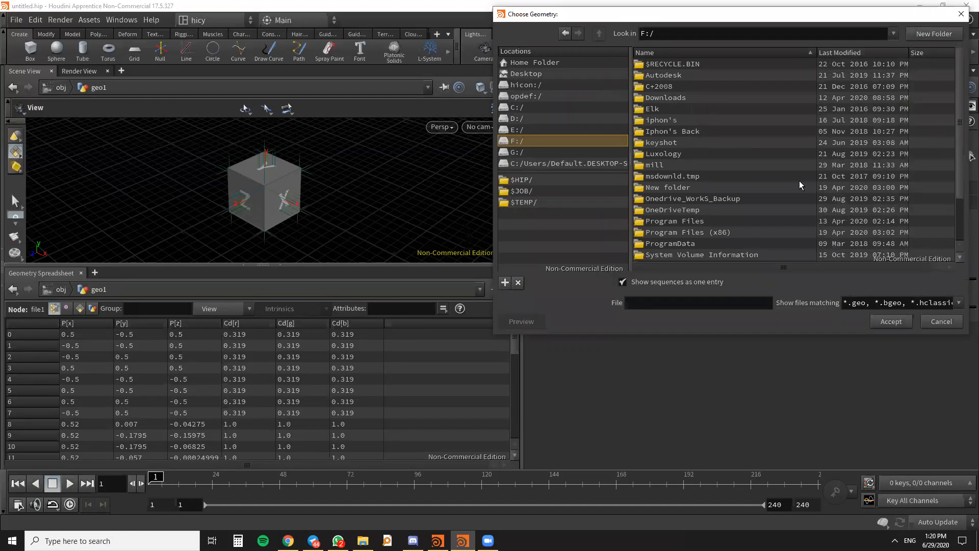
pyautogui.scroll(-2, 800, 181)
pyautogui.click(687, 244)
pyautogui.doubleClick(686, 244)
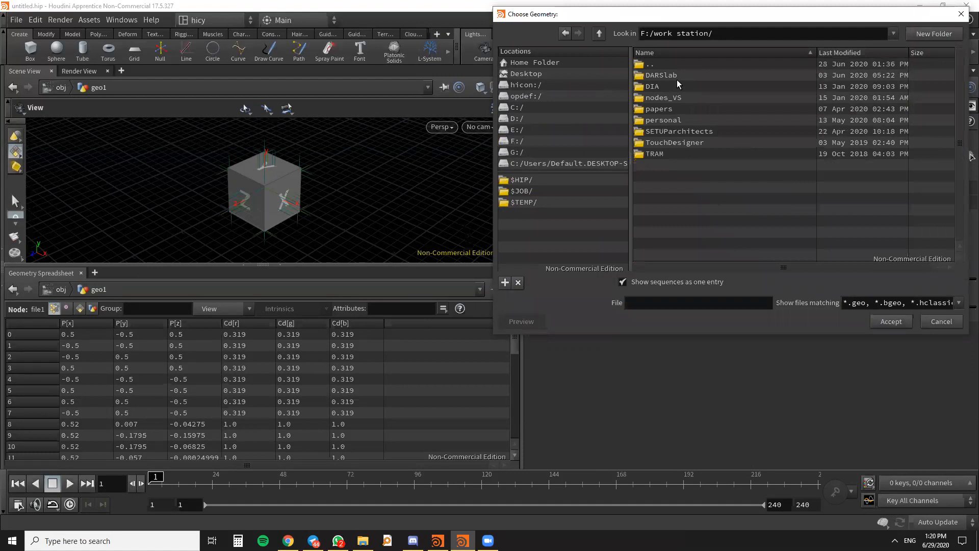
pyautogui.doubleClick(666, 75)
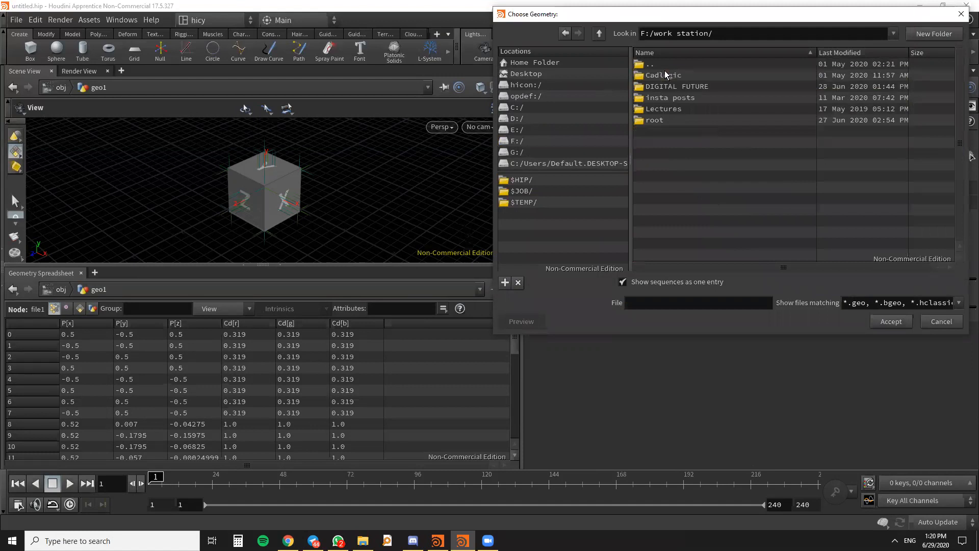
pyautogui.doubleClick(669, 86)
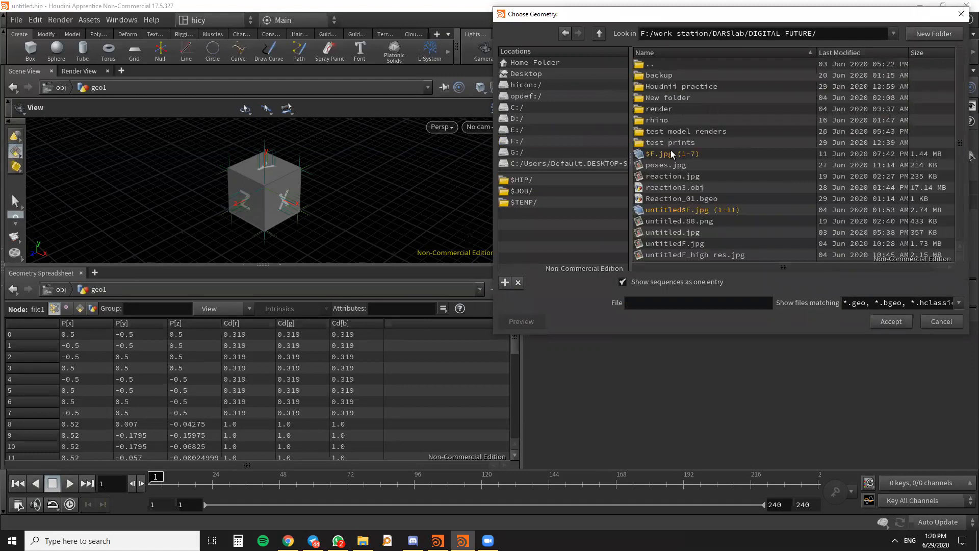
pyautogui.doubleClick(674, 87)
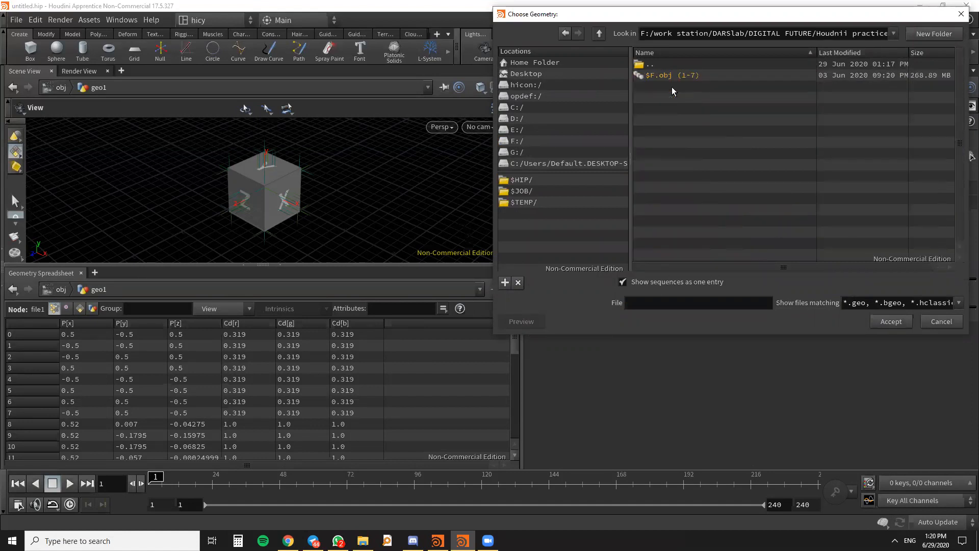
# - List the sequence's files individually and load 5.obj into the File node
pyautogui.click(623, 282)
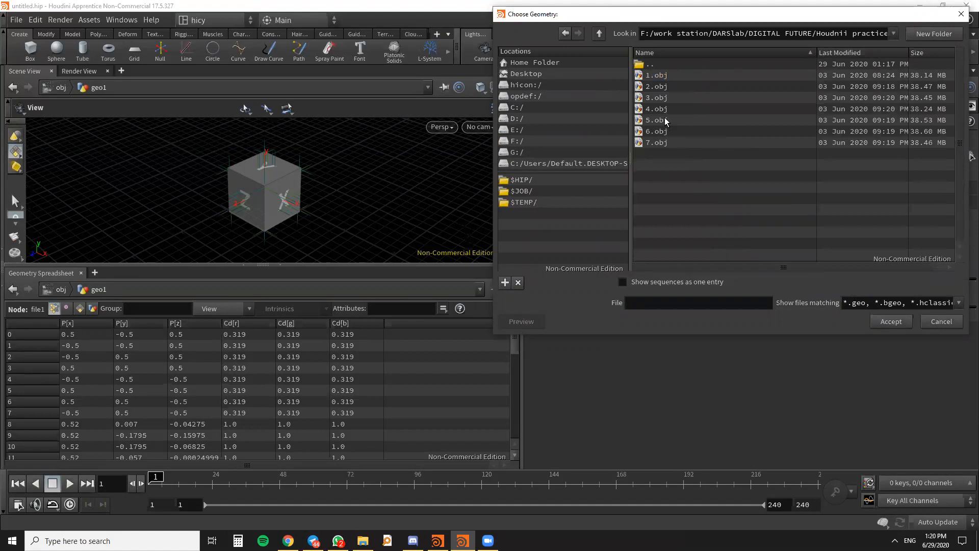
pyautogui.click(659, 121)
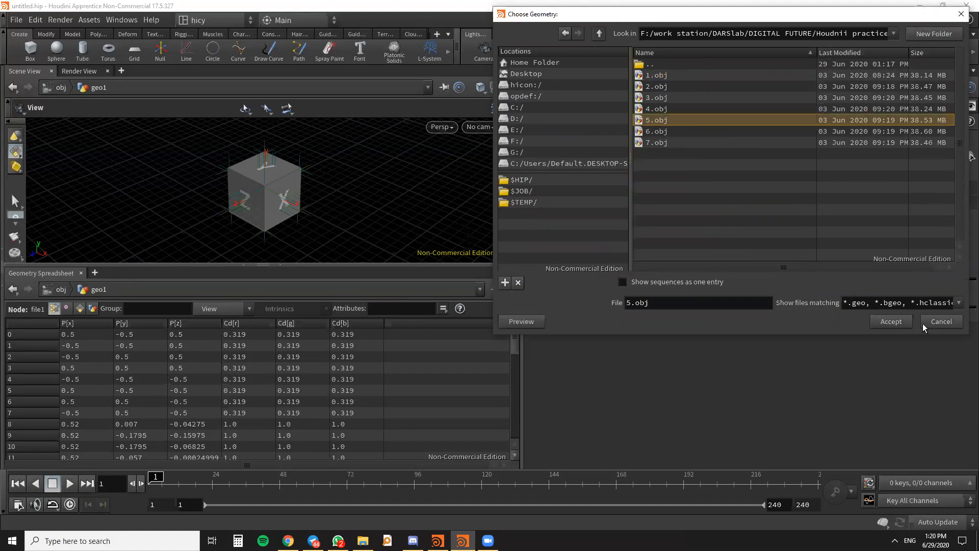
pyautogui.click(887, 322)
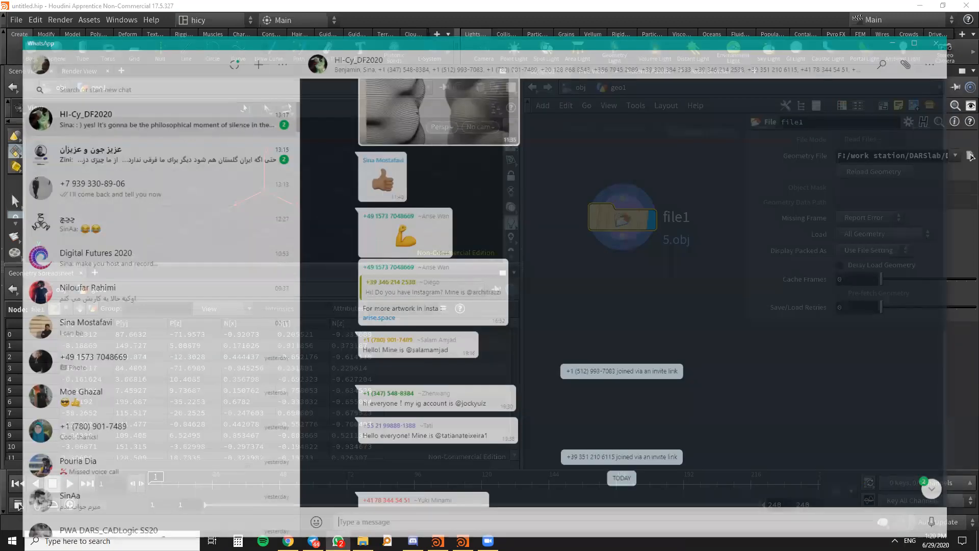
# - Share 5.obj in the HI-Cy_DF2020 group chat in WhatsApp, and return to the untitled Houdini scene
pyautogui.moveTo(977, 479); pyautogui.dragTo(543, 388)
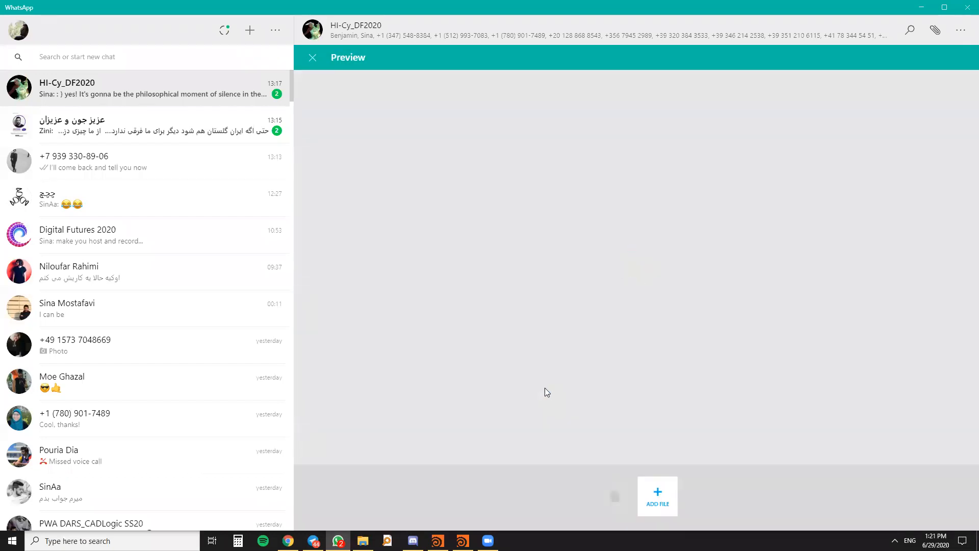
pyautogui.click(943, 464)
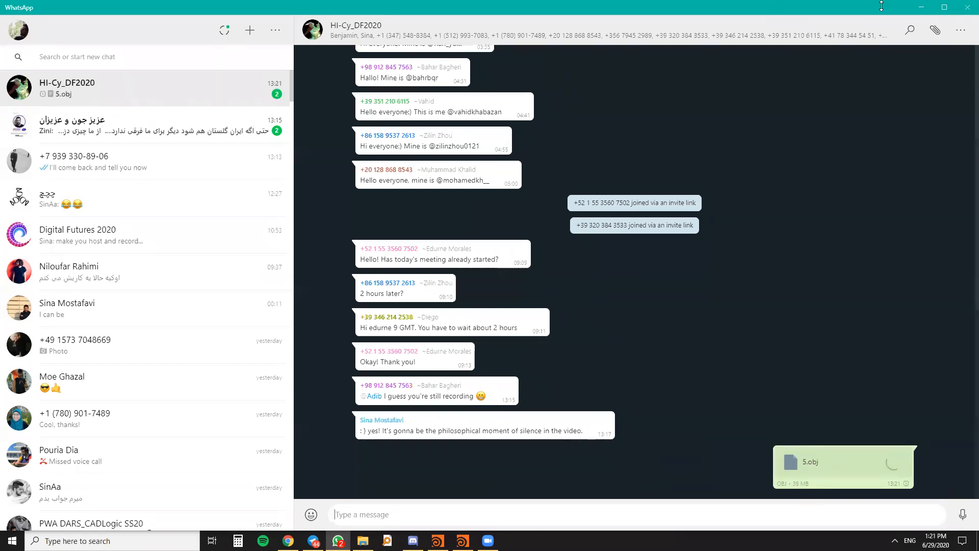
pyautogui.click(920, 10)
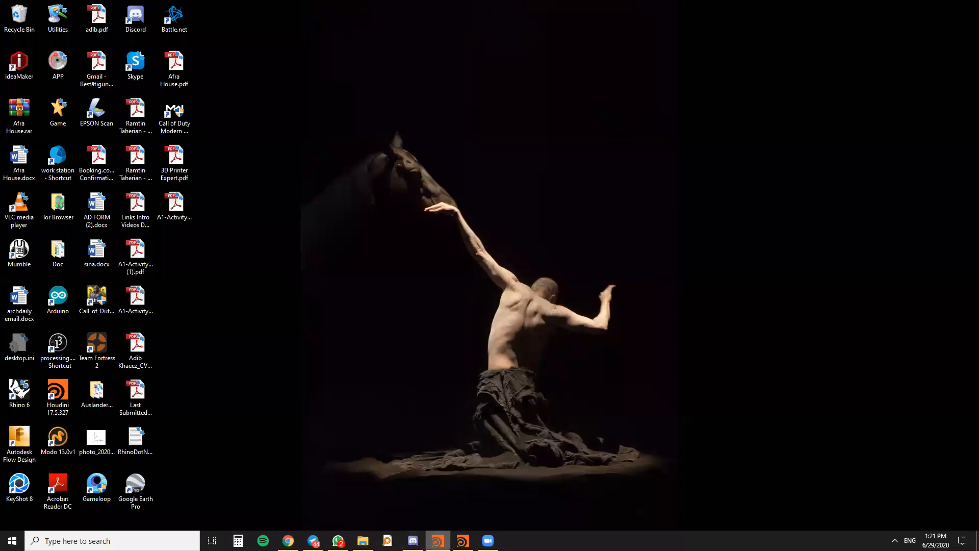
pyautogui.click(462, 540)
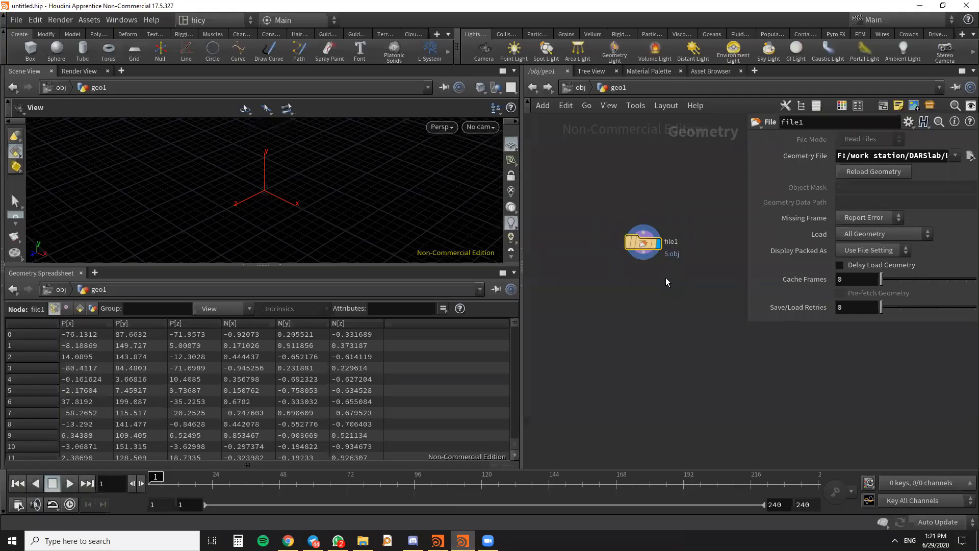
pyautogui.moveTo(627, 261); pyautogui.dragTo(633, 228)
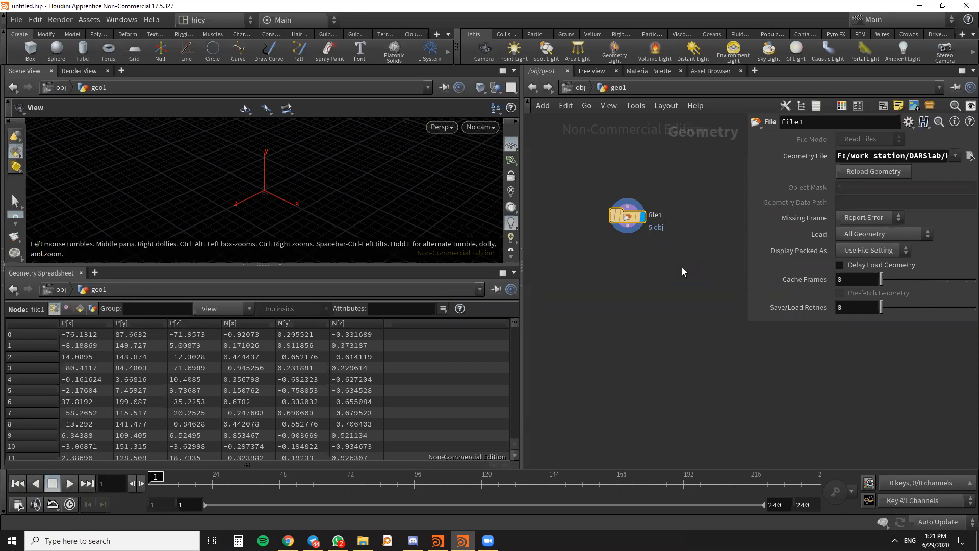
pyautogui.scroll(-1, 683, 267)
pyautogui.moveTo(682, 266); pyautogui.dragTo(701, 270, button='middle')
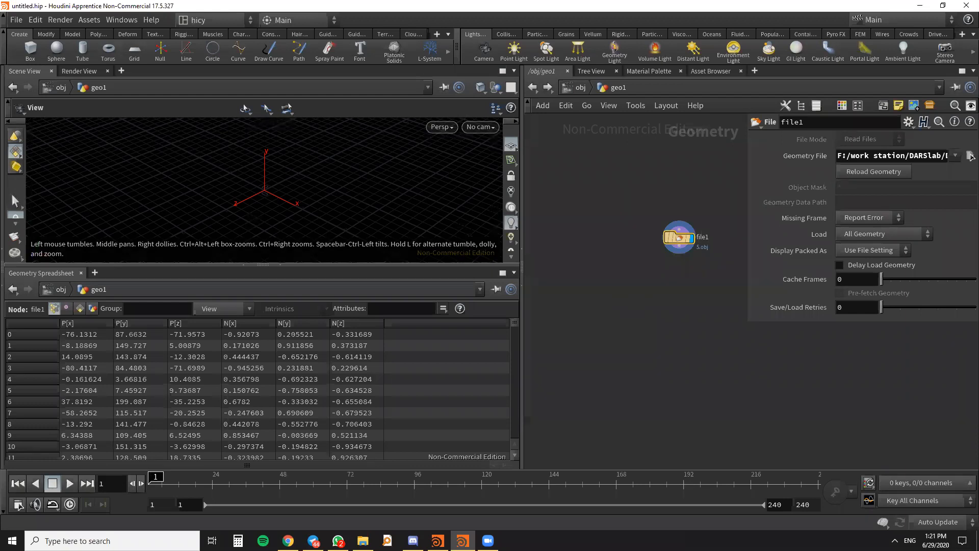
pyautogui.click(970, 155)
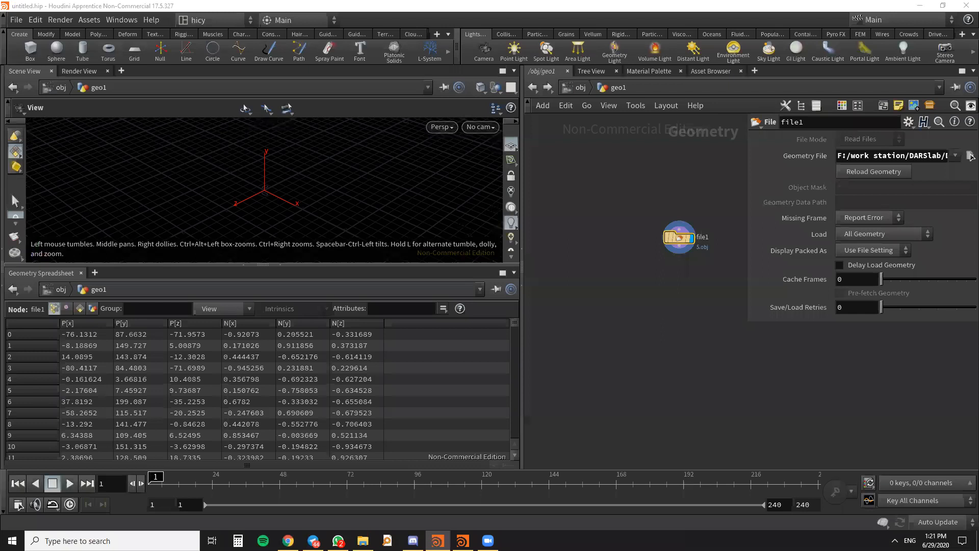
pyautogui.moveTo(687, 256); pyautogui.dragTo(658, 254, button='middle')
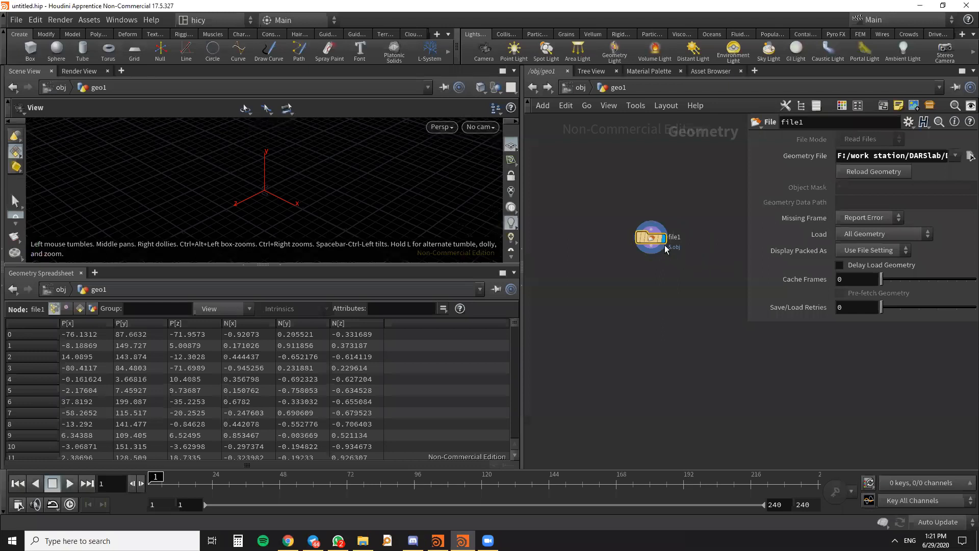
# - Add a Transform node below the File node, connect the File node's output to it and make it the displayed node
pyautogui.moveTo(653, 241); pyautogui.dragTo(635, 200)
pyautogui.press('Tab')
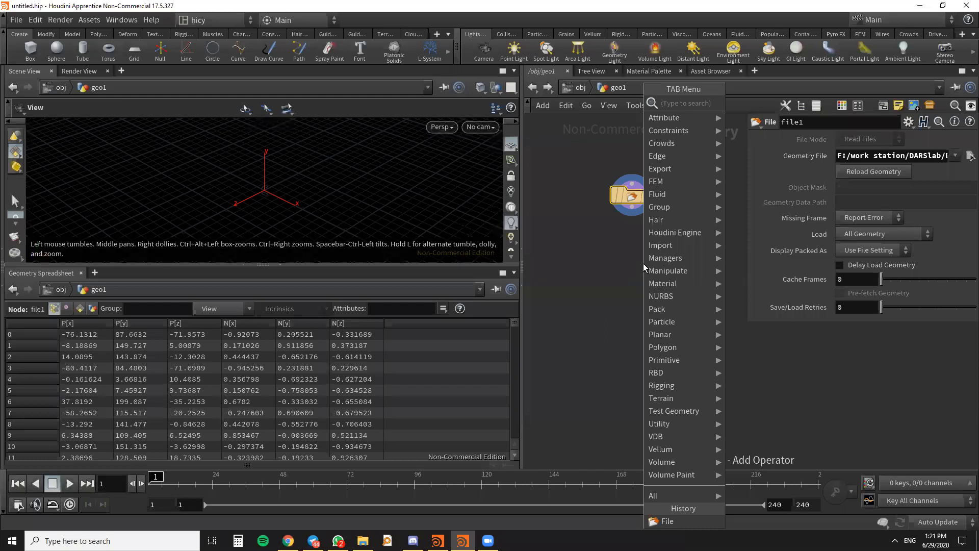
pyautogui.write('tr')
pyautogui.click(761, 128)
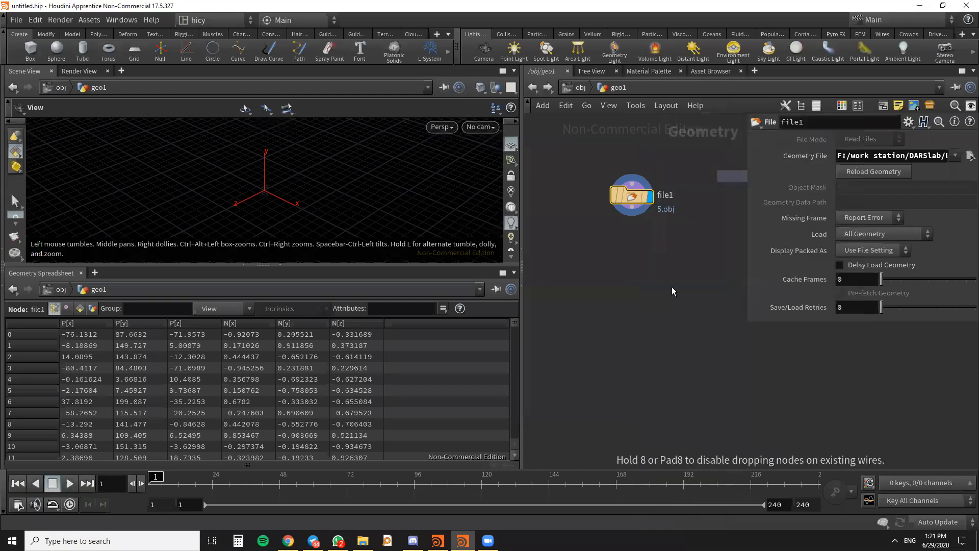
pyautogui.click(629, 322)
pyautogui.moveTo(632, 217); pyautogui.dragTo(634, 319)
pyautogui.moveTo(633, 323); pyautogui.dragTo(633, 290)
pyautogui.click(650, 289)
pyautogui.moveTo(633, 290)
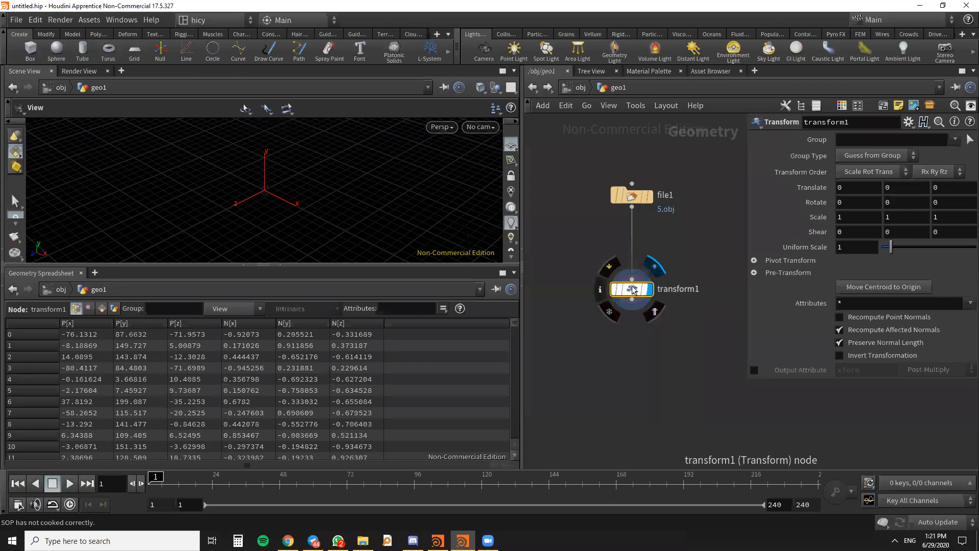
pyautogui.moveTo(633, 290); pyautogui.dragTo(633, 269)
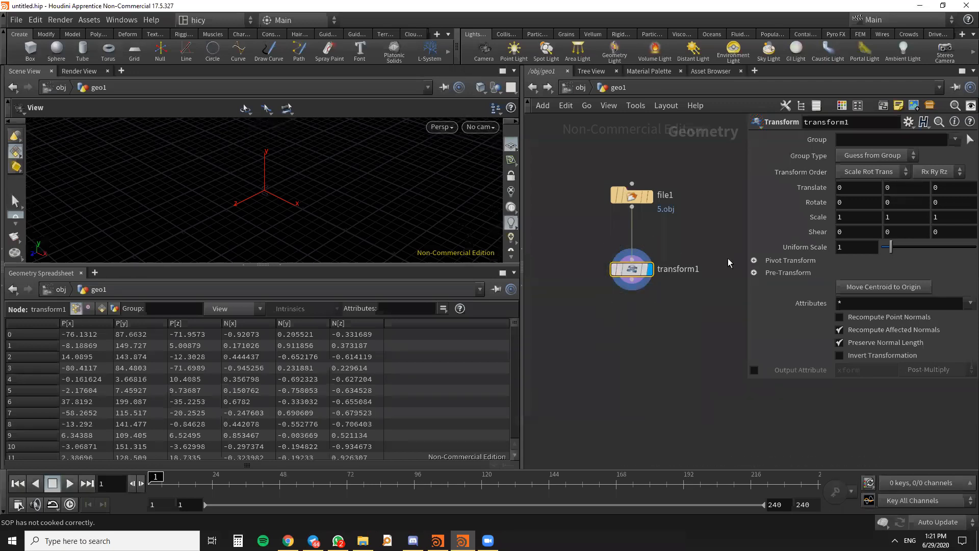
# - Set the Transform node's uniform scale to 0.01 to shrink the imported model
pyautogui.moveTo(856, 252); pyautogui.dragTo(824, 254)
pyautogui.press('Return')
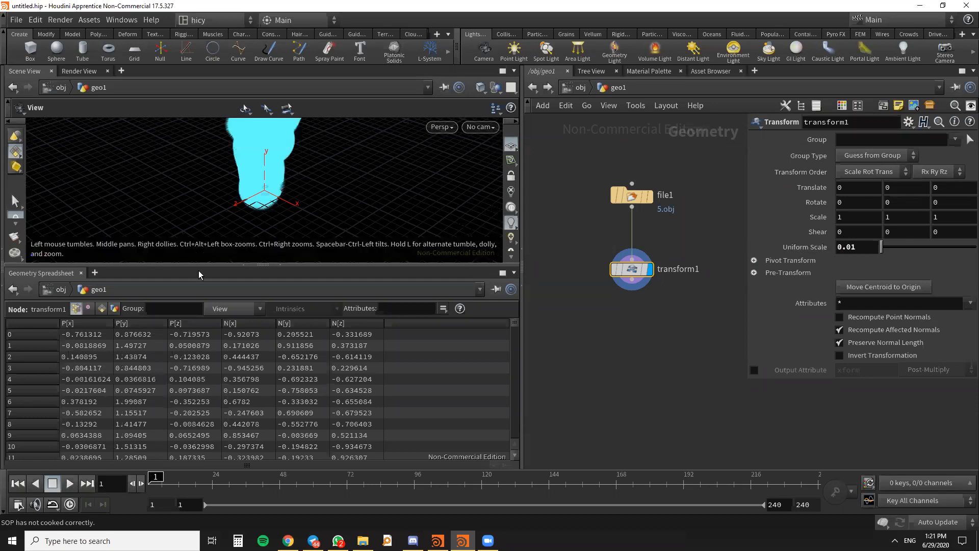
pyautogui.moveTo(374, 256); pyautogui.dragTo(421, 213)
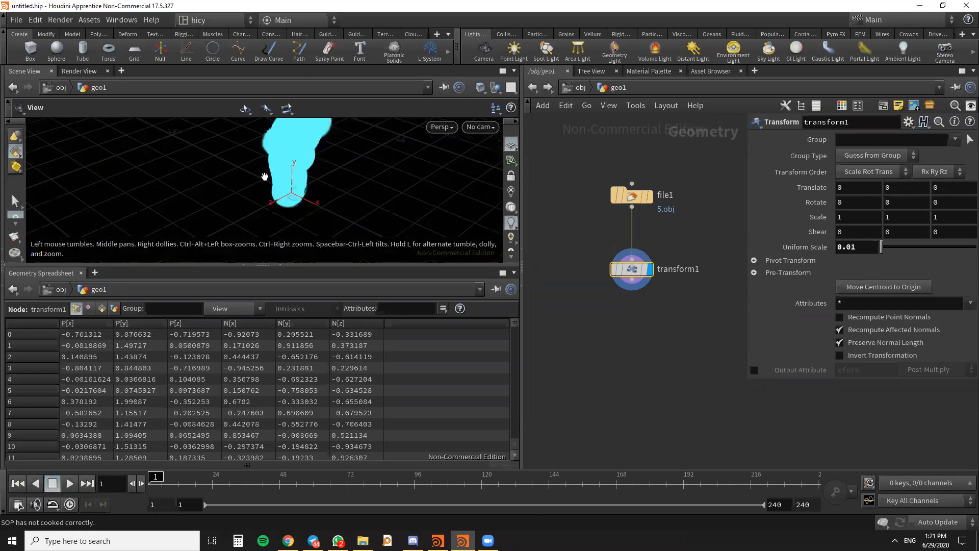
pyautogui.moveTo(290, 197); pyautogui.dragTo(348, 192)
pyautogui.scroll(-5, 512, 193)
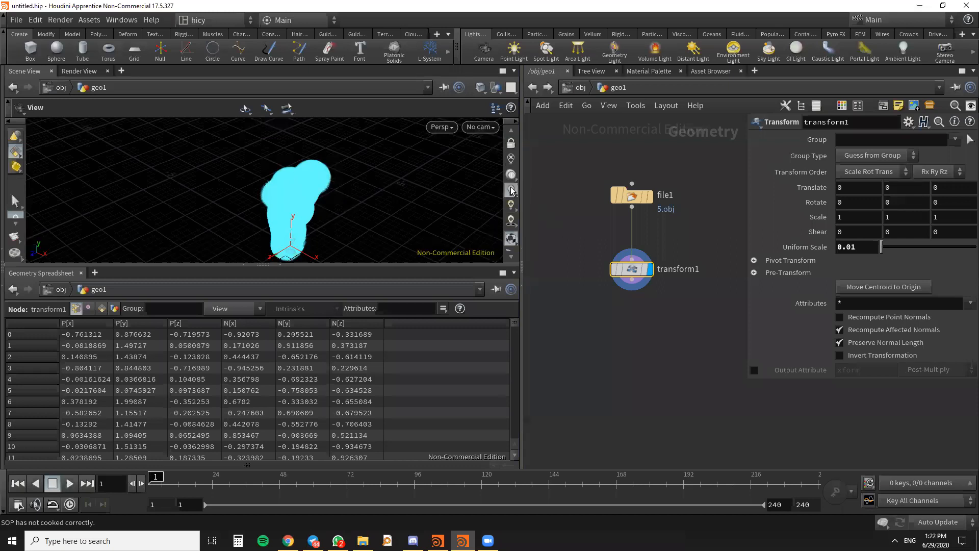
# - Turn off the display of normals in the viewport
pyautogui.scroll(-1, 511, 191)
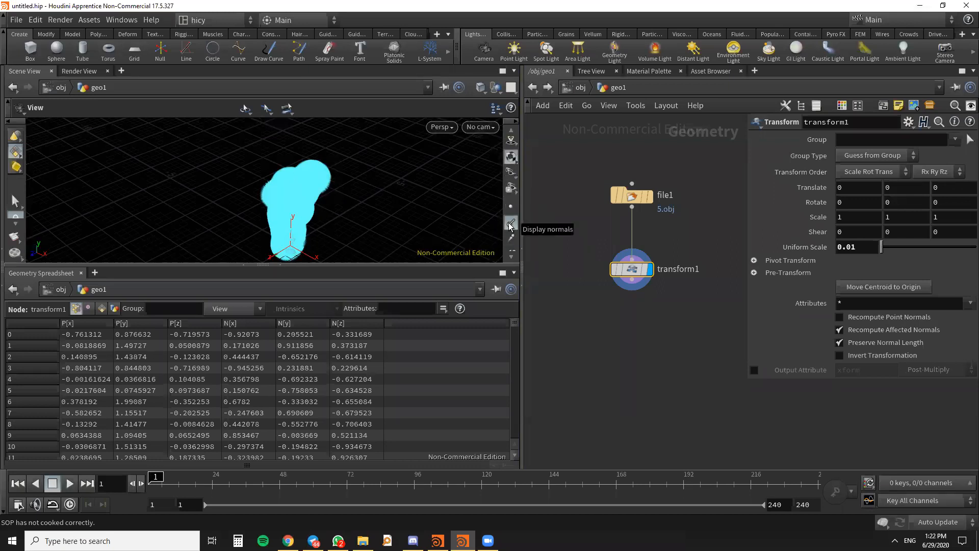
pyautogui.click(511, 223)
pyautogui.scroll(4, 311, 199)
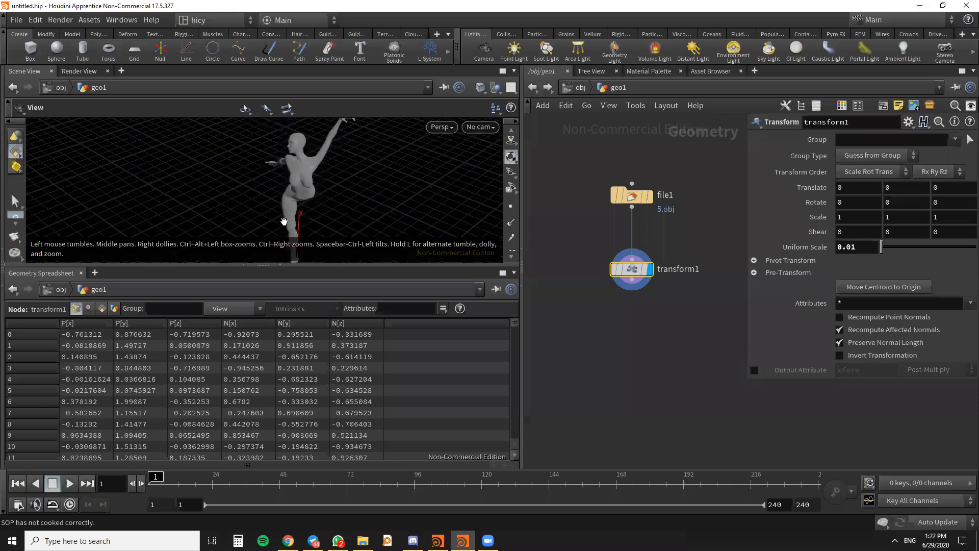
# - Make the viewport taller by shrinking the geometry spreadsheet, keeping the whole dancer figure in view
pyautogui.moveTo(310, 192); pyautogui.dragTo(357, 194)
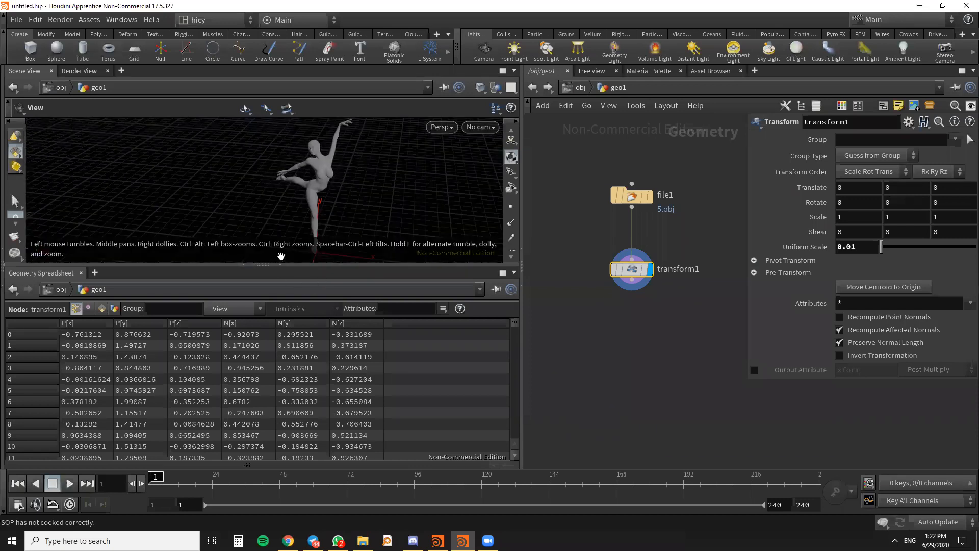
pyautogui.moveTo(265, 269); pyautogui.dragTo(264, 323)
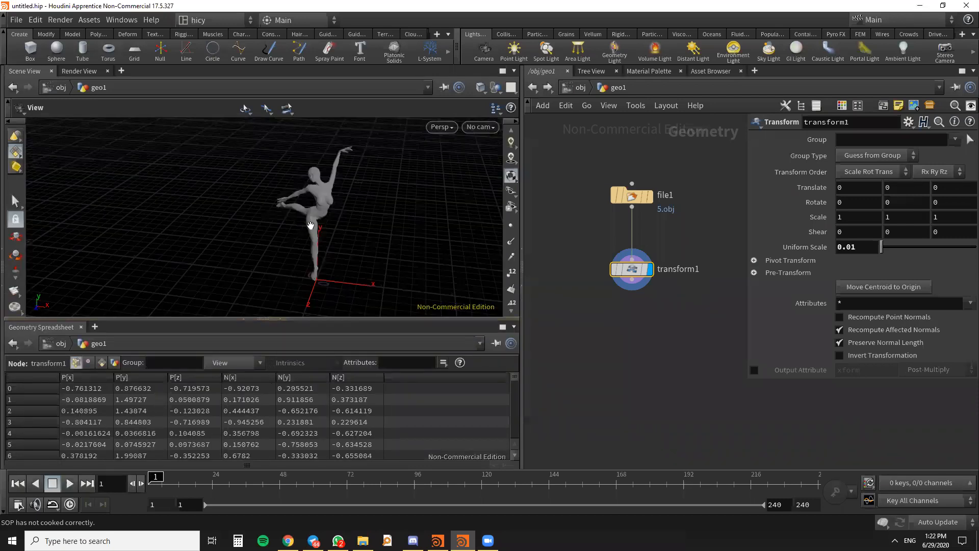
pyautogui.scroll(5, 334, 217)
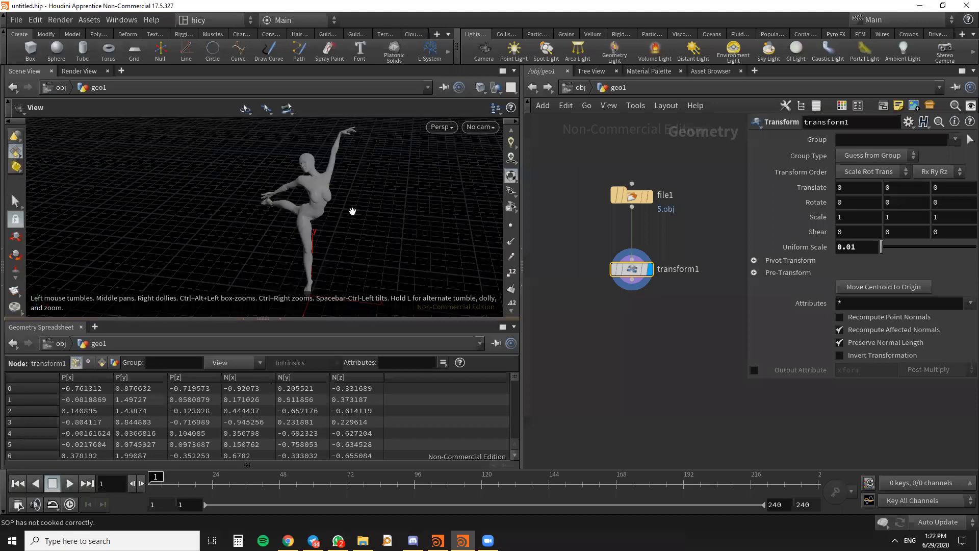
# - Switch to WhatsApp to check the HI-Cy_DF2020 group chat and its group info, and return to Houdini
pyautogui.click(338, 541)
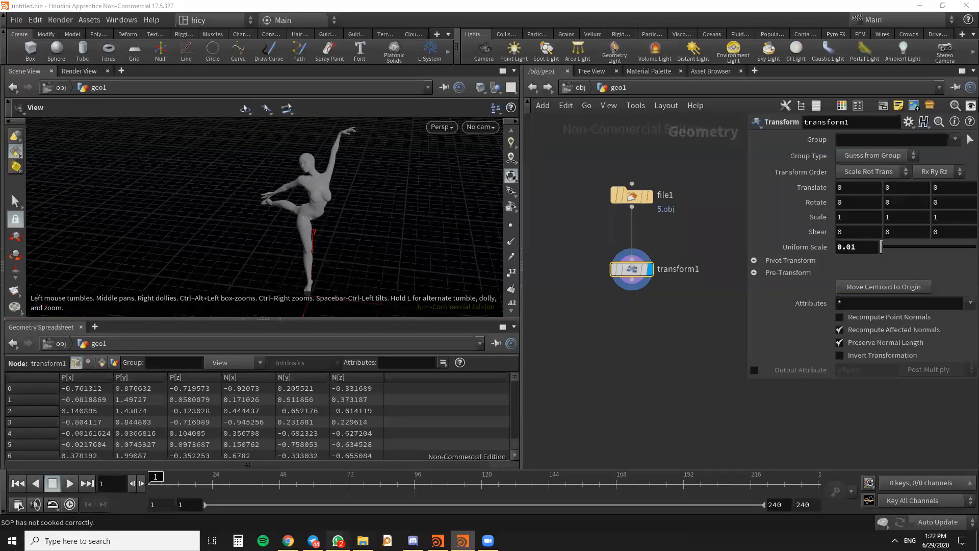
pyautogui.click(314, 31)
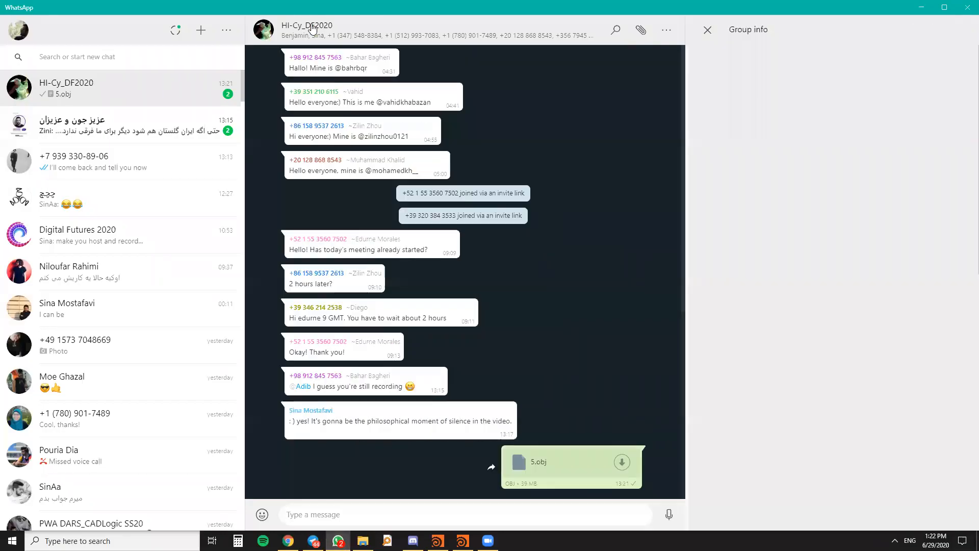
pyautogui.click(828, 133)
pyautogui.click(604, 184)
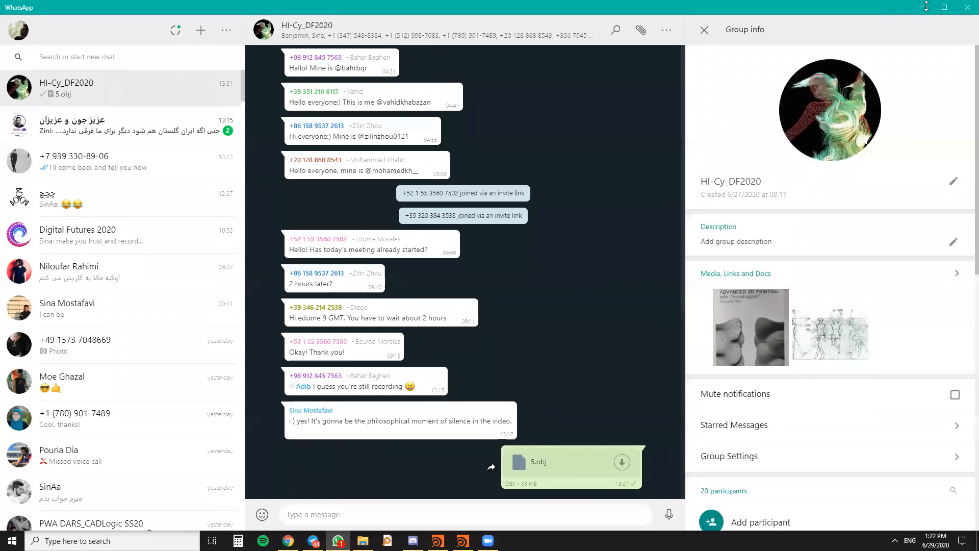
pyautogui.click(921, 11)
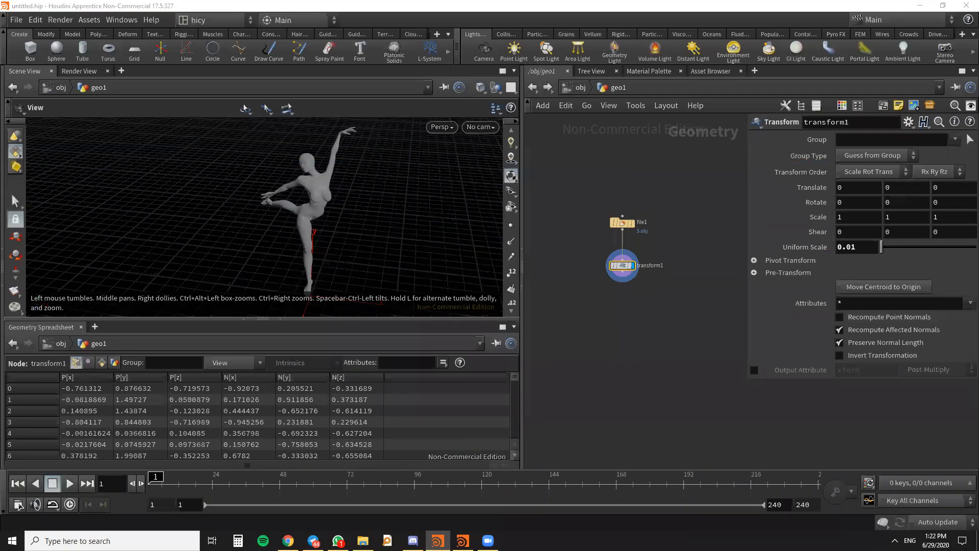
pyautogui.moveTo(400, 234); pyautogui.dragTo(317, 192)
pyautogui.moveTo(317, 193); pyautogui.dragTo(322, 179, button='right')
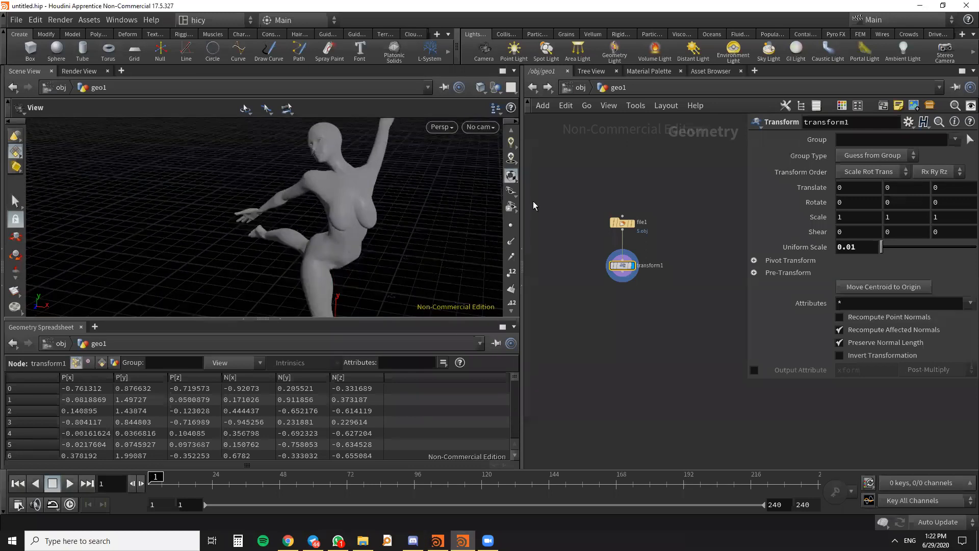
pyautogui.scroll(-5, 679, 267)
pyautogui.moveTo(686, 271)
pyautogui.mouseDown(button='middle')
pyautogui.moveTo(697, 252)
pyautogui.moveTo(667, 275)
pyautogui.mouseUp(button='middle')
pyautogui.scroll(4, 655, 251)
pyautogui.moveTo(637, 253); pyautogui.dragTo(637, 247)
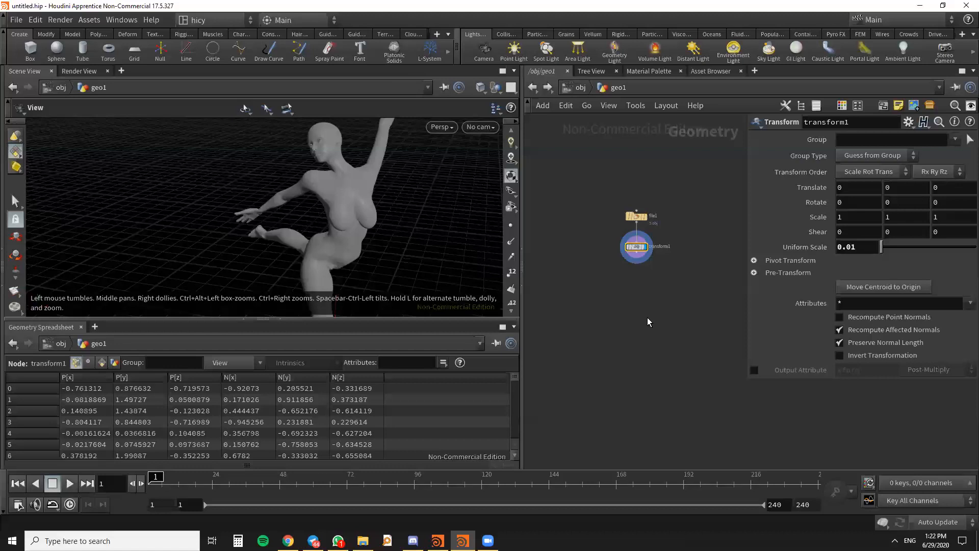
# - Add a Scatter node to the network below the Transform node
pyautogui.press('Tab')
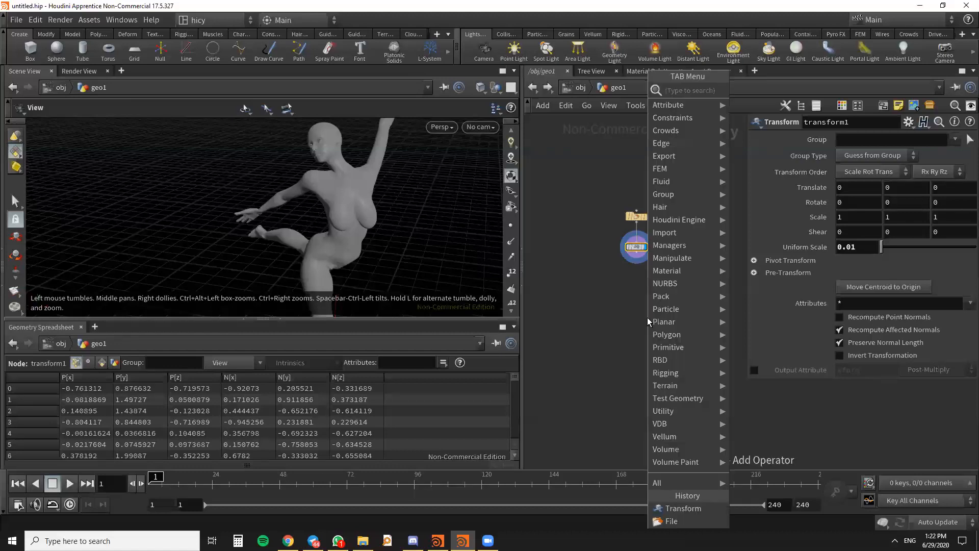
pyautogui.write('sct')
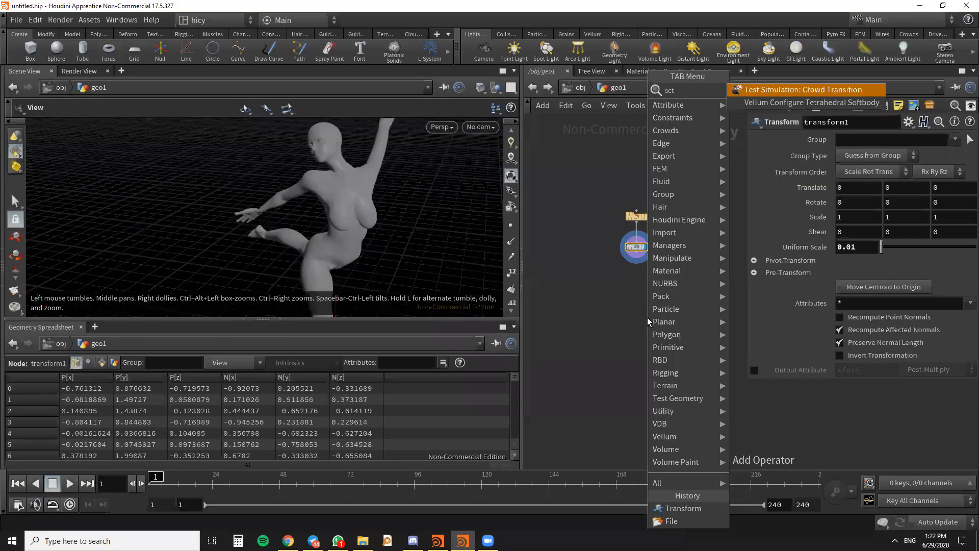
pyautogui.press('BackSpace')
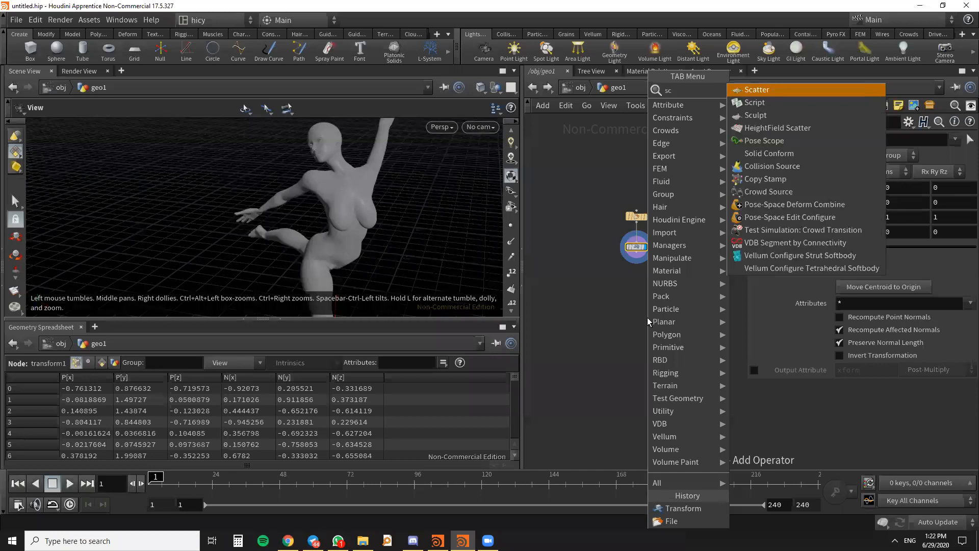
pyautogui.press('Return')
pyautogui.click(638, 269)
# - Wire the Transform node's output into the Scatter node and display the Scatter node's result
pyautogui.scroll(5, 633, 268)
pyautogui.moveTo(631, 268); pyautogui.dragTo(673, 272, button='middle')
pyautogui.scroll(-2, 638, 245)
pyautogui.moveTo(671, 245); pyautogui.dragTo(638, 294)
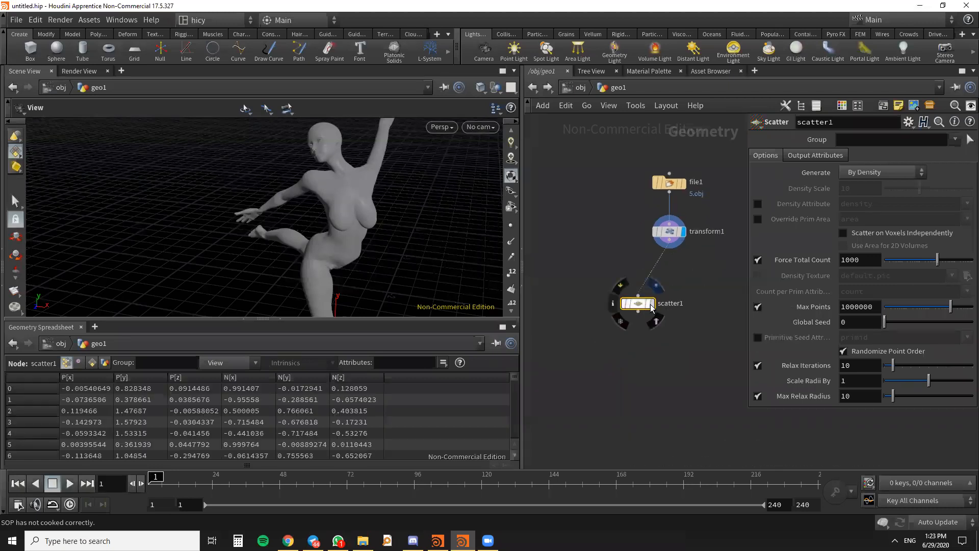
pyautogui.click(653, 305)
pyautogui.hotkey('alt', 'Tab')
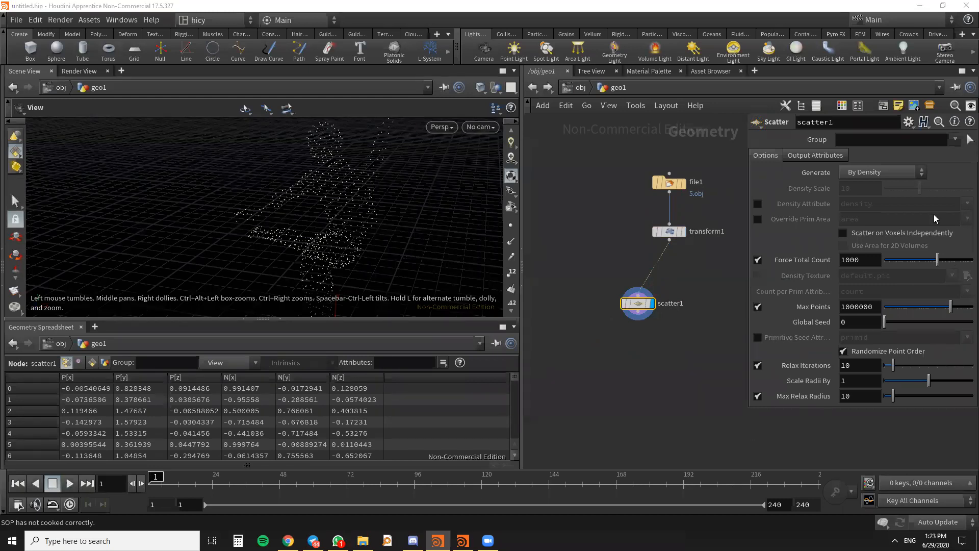
# - Set the Scatter node's Force Total Count to 5000
pyautogui.scroll(3, 693, 357)
pyautogui.moveTo(614, 282); pyautogui.dragTo(607, 251)
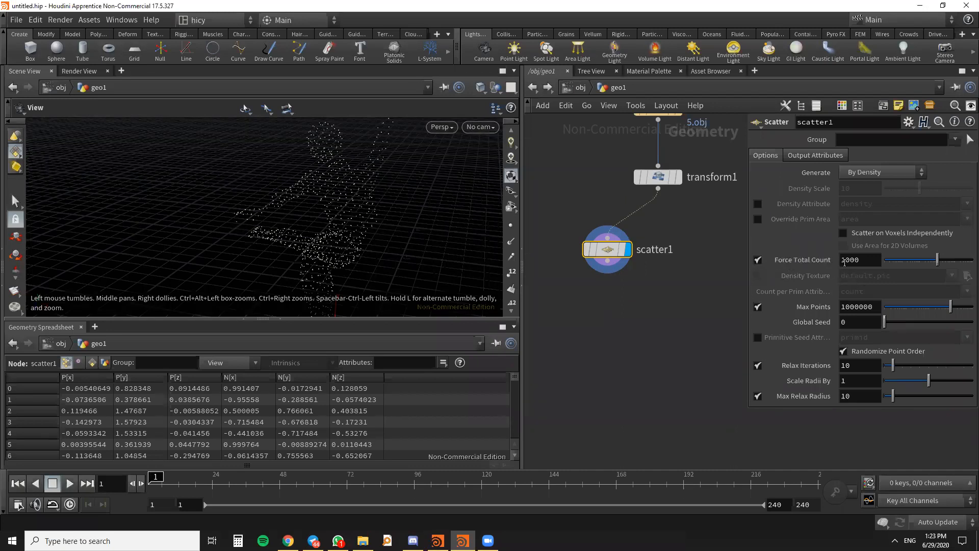
pyautogui.moveTo(846, 261); pyautogui.dragTo(819, 271)
pyautogui.click(590, 288)
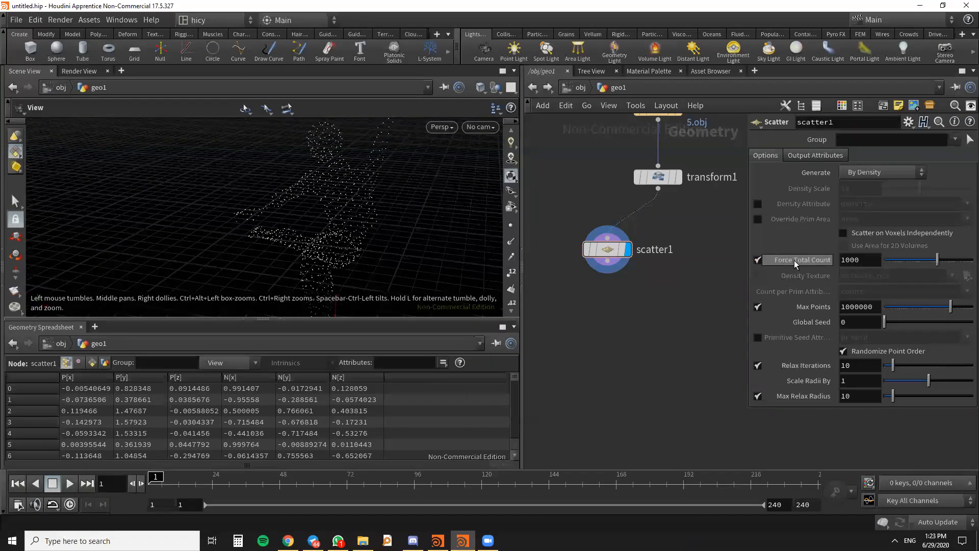
pyautogui.write('5')
pyautogui.press('Return')
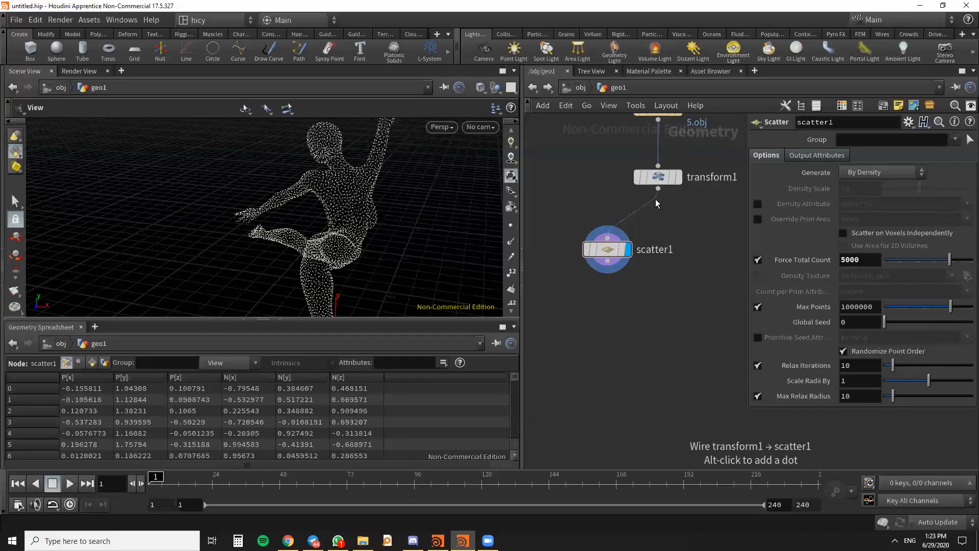
# - Review the OBJ files offered for the File node's geometry file and keep the current choice
pyautogui.scroll(-4, 693, 285)
pyautogui.scroll(4, 685, 293)
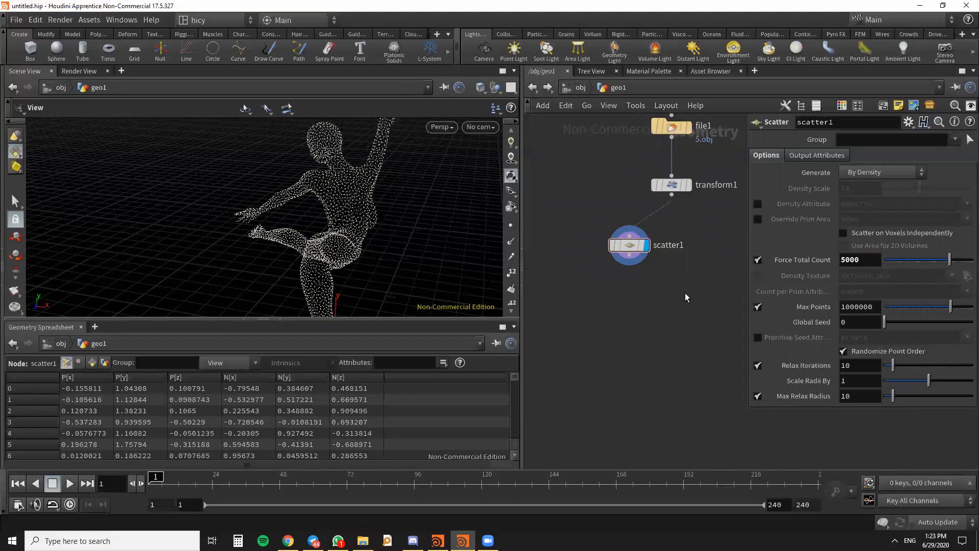
pyautogui.scroll(-4, 671, 329)
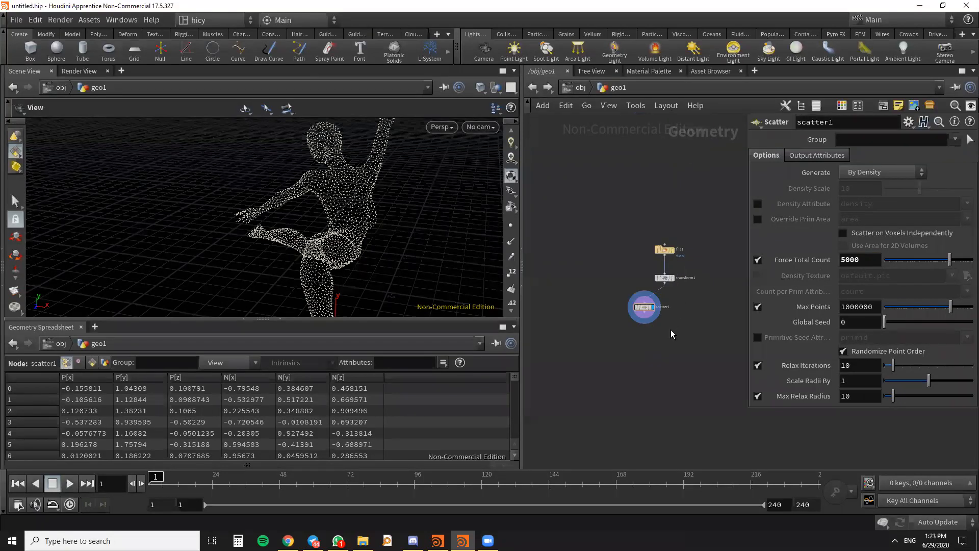
pyautogui.scroll(3, 665, 279)
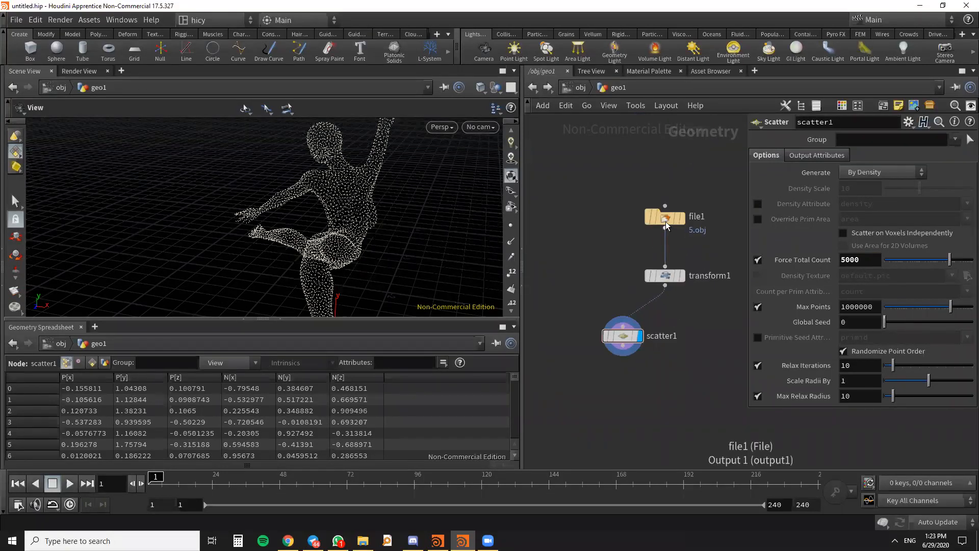
pyautogui.click(666, 219)
pyautogui.moveTo(683, 303); pyautogui.dragTo(611, 364, button='middle')
pyautogui.scroll(1, 596, 281)
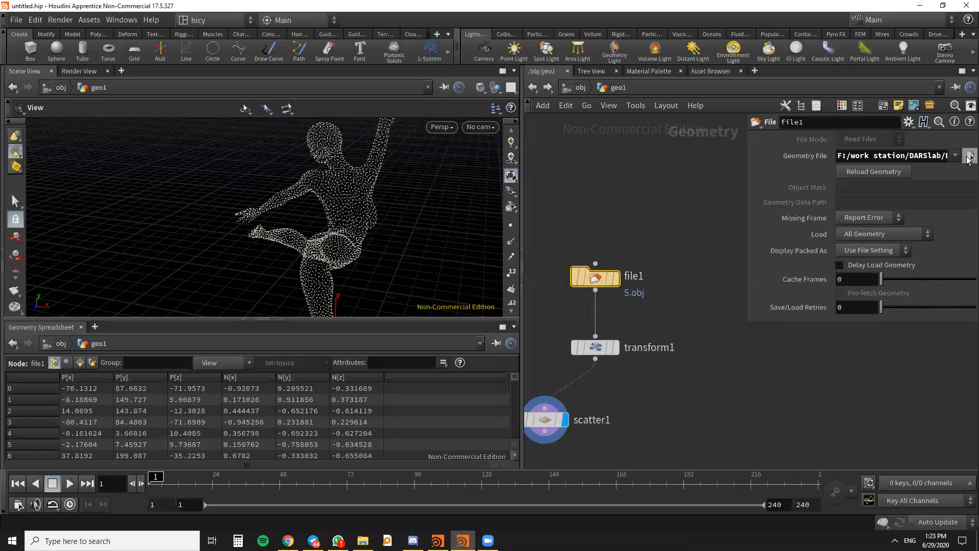
pyautogui.click(969, 156)
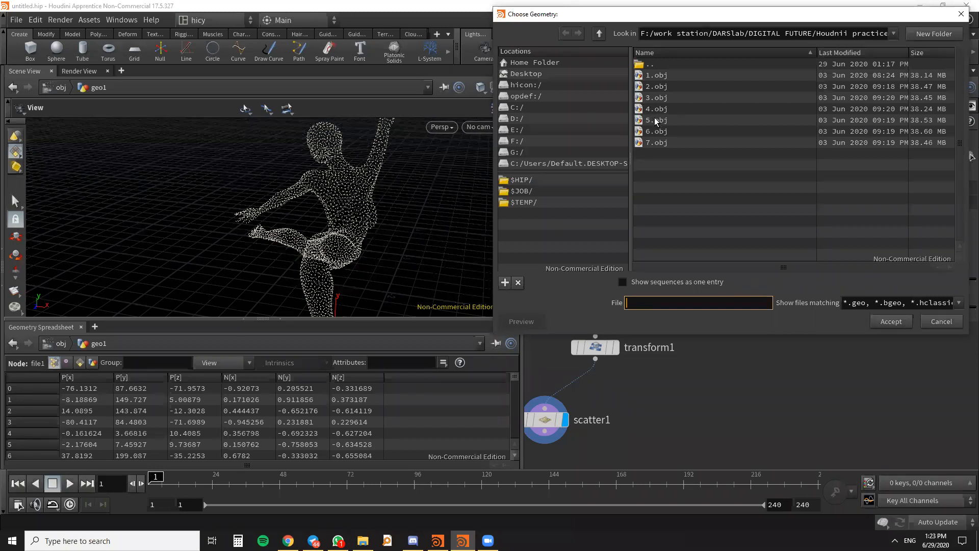
pyautogui.click(923, 323)
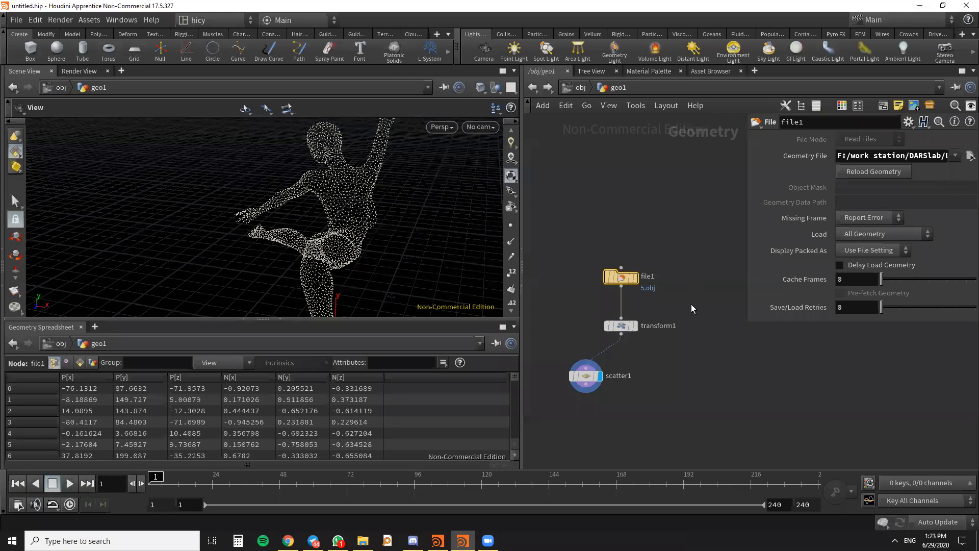
# - Review the Transform node's parameters
pyautogui.moveTo(691, 304); pyautogui.dragTo(727, 241, button='middle')
pyautogui.scroll(2, 672, 269)
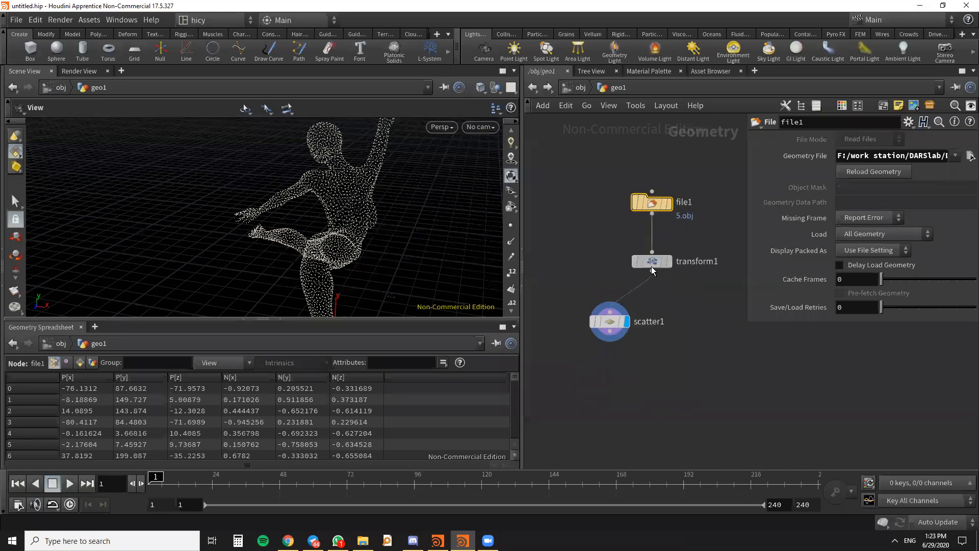
pyautogui.click(652, 261)
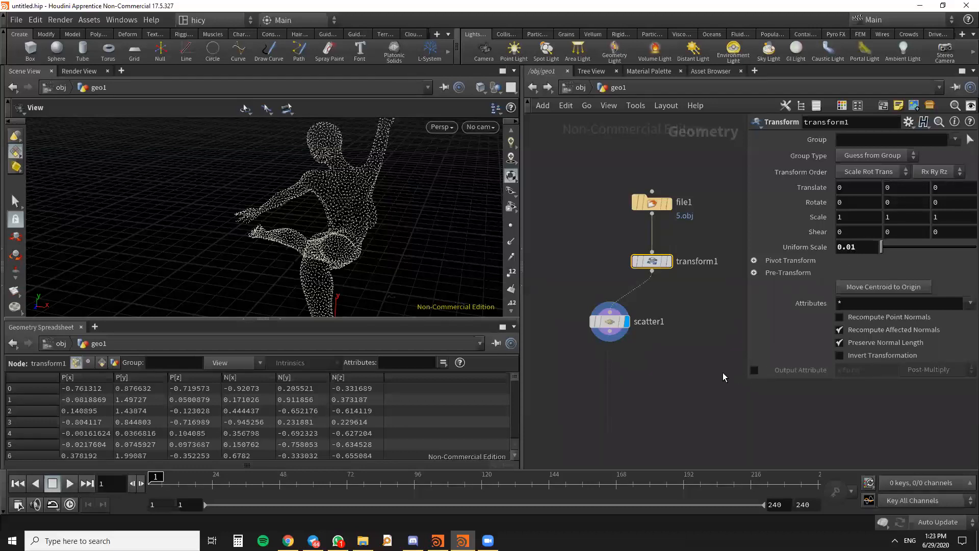
# - Check the folder path of the File node's geometry file in the file chooser and close it without changes
pyautogui.moveTo(665, 205)
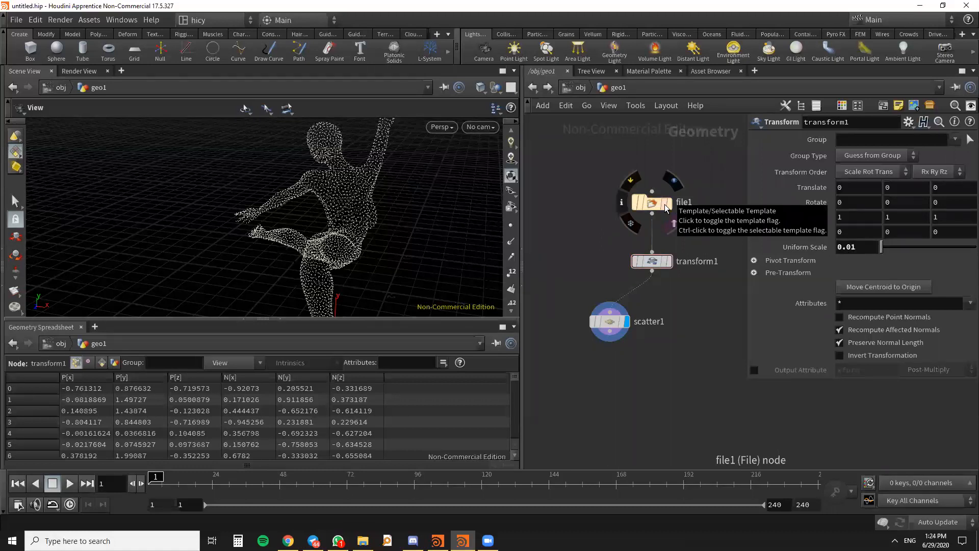
pyautogui.click(651, 204)
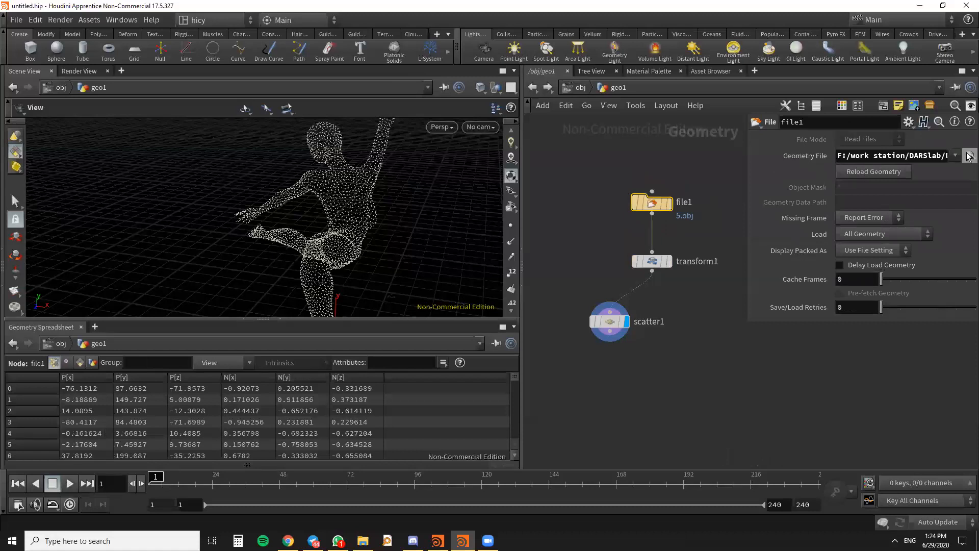
pyautogui.click(969, 156)
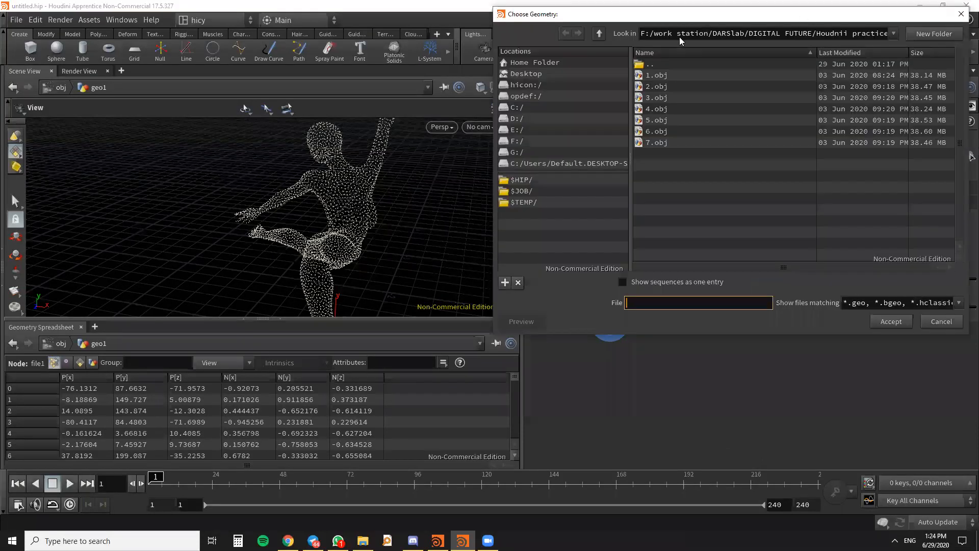
pyautogui.moveTo(806, 16); pyautogui.dragTo(679, 37)
pyautogui.click(835, 36)
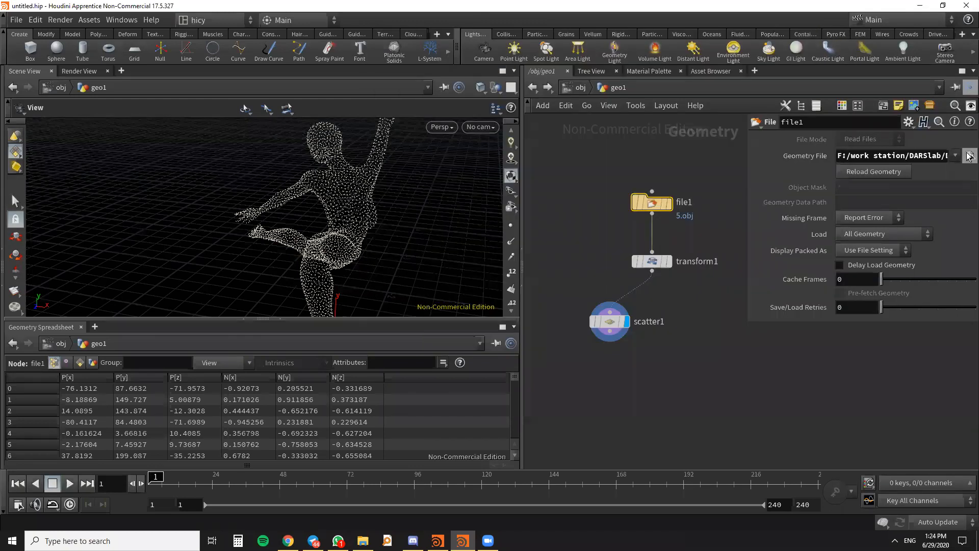
# - Move the Scatter node closer to the Transform node and inspect the scattered points from another angle
pyautogui.moveTo(724, 346)
pyautogui.mouseDown(button='middle')
pyautogui.moveTo(728, 276)
pyautogui.moveTo(723, 349)
pyautogui.mouseUp(button='middle')
pyautogui.scroll(3, 682, 287)
pyautogui.scroll(-5, 684, 288)
pyautogui.scroll(3, 681, 324)
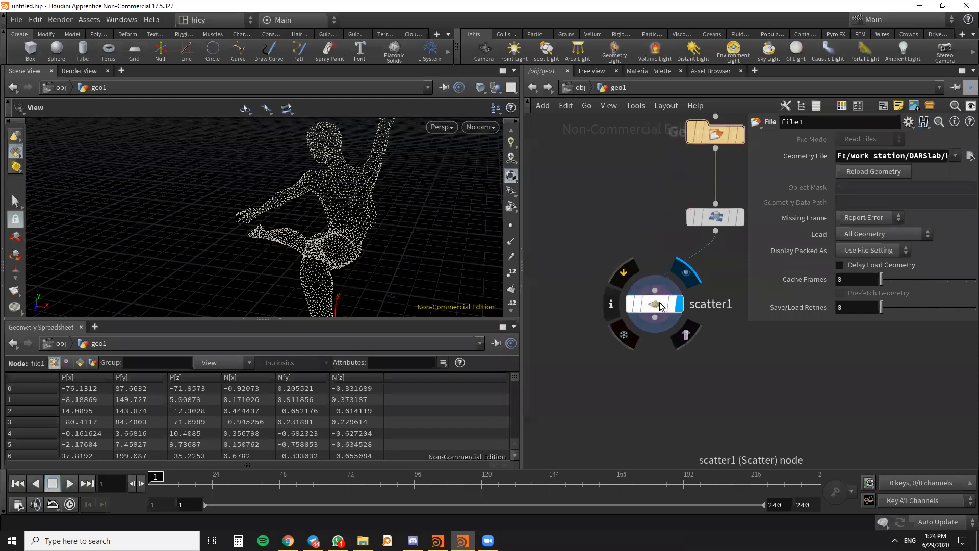
pyautogui.moveTo(657, 303); pyautogui.dragTo(650, 275)
pyautogui.click(651, 277)
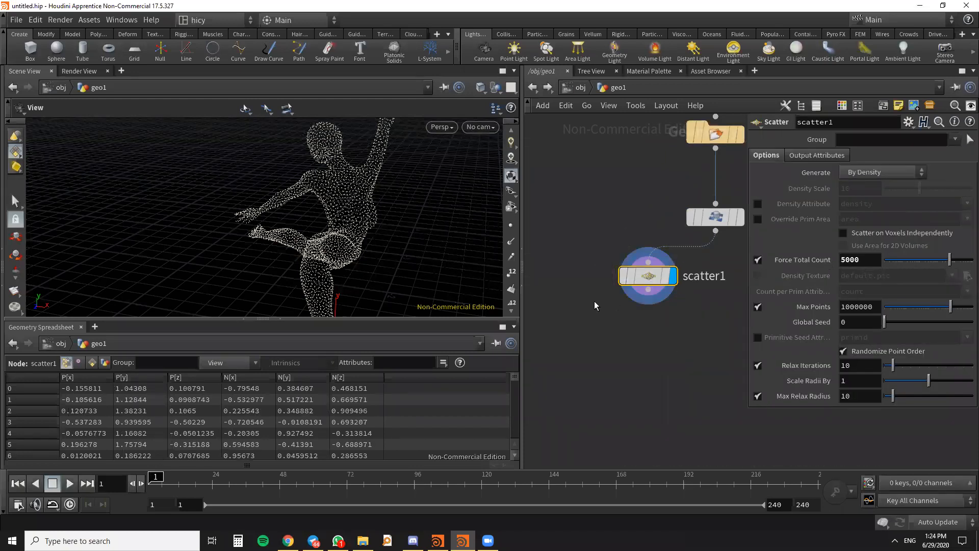
pyautogui.moveTo(334, 233); pyautogui.dragTo(279, 215)
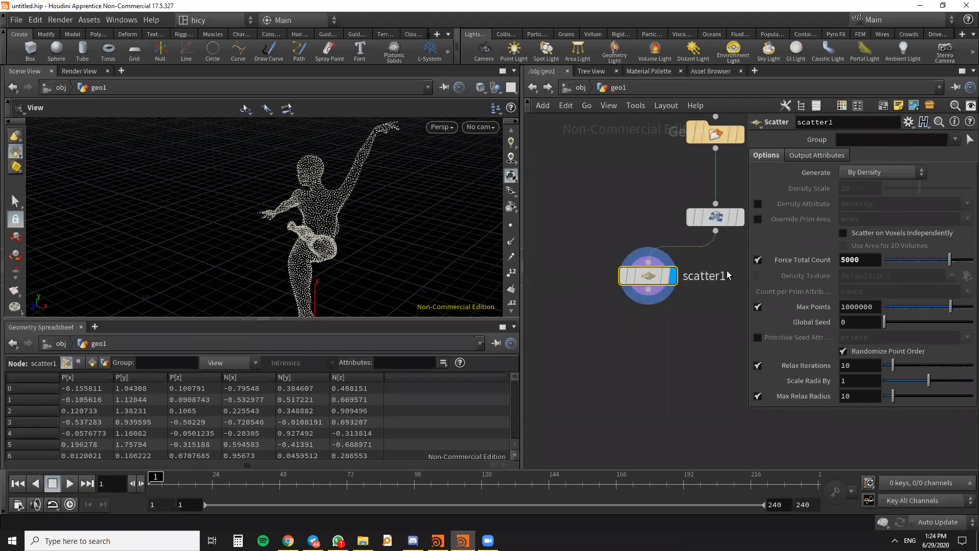
# - Add a Connect Adjacent Pieces node below the Scatter node
pyautogui.press('Tab')
pyautogui.write('conne')
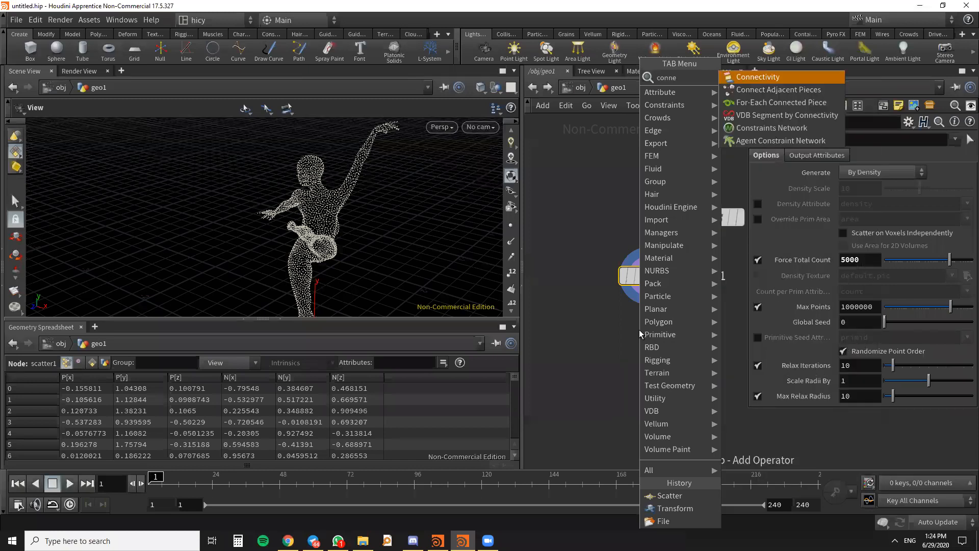
pyautogui.press('Return')
pyautogui.click(639, 331)
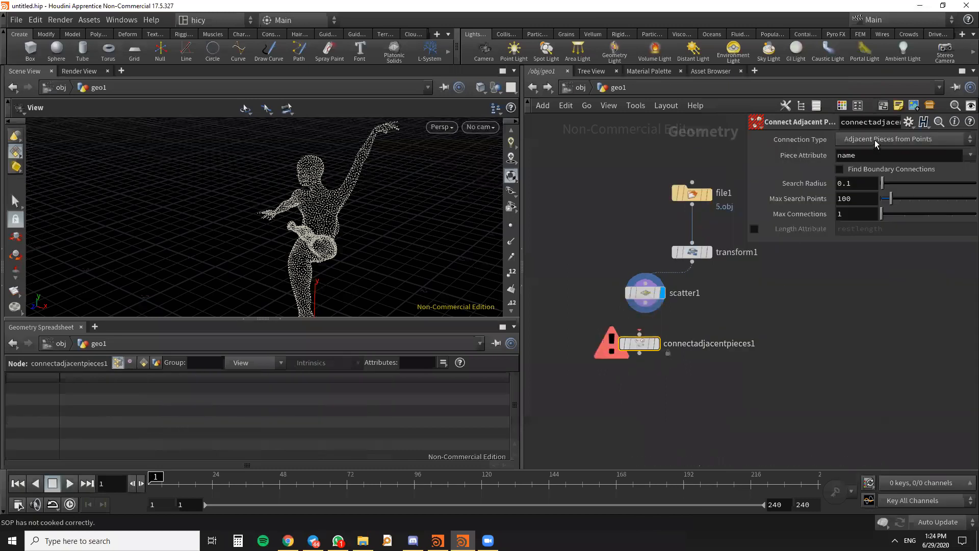
# - Set the Connect Adjacent Pieces node's connection type to Adjacent Points and its Max Search Points to 3
pyautogui.click(876, 140)
pyautogui.click(874, 177)
pyautogui.click(859, 183)
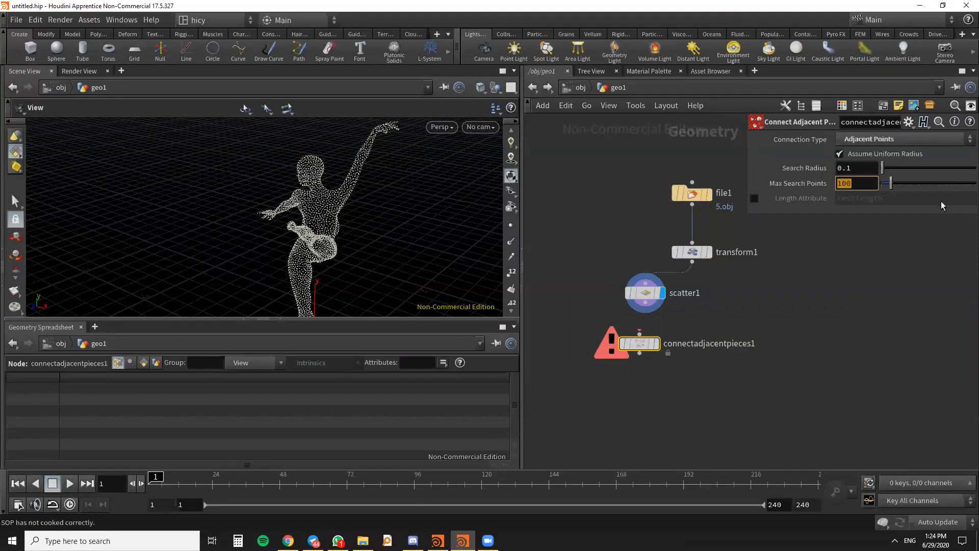
pyautogui.write('3')
# - Wire the Scatter node into the Connect Adjacent Pieces node, display its result and inspect the line network up close
pyautogui.scroll(4, 755, 332)
pyautogui.scroll(-4, 754, 333)
pyautogui.scroll(4, 761, 311)
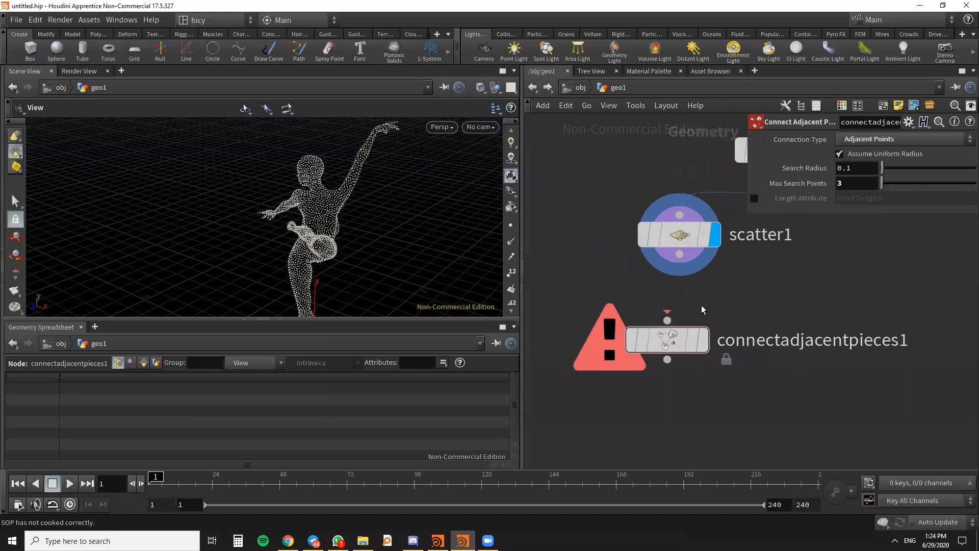
pyautogui.moveTo(680, 255); pyautogui.dragTo(667, 320)
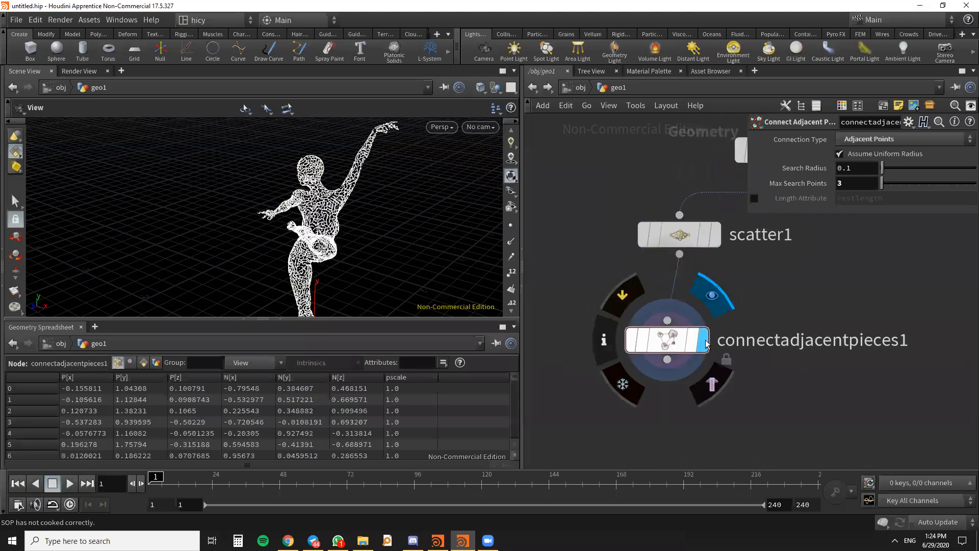
pyautogui.scroll(6, 319, 209)
pyautogui.moveTo(319, 214); pyautogui.dragTo(378, 189)
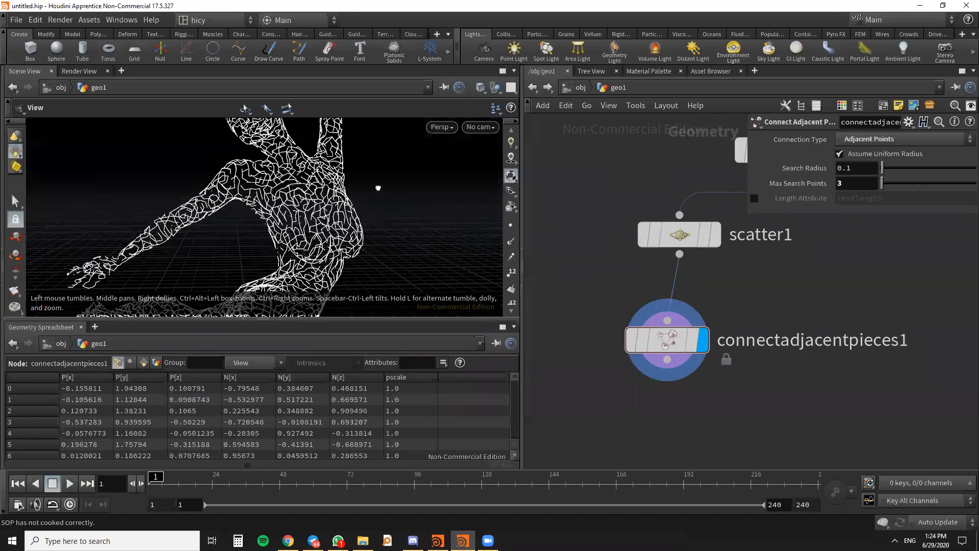
pyautogui.hotkey('alt', 'Tab')
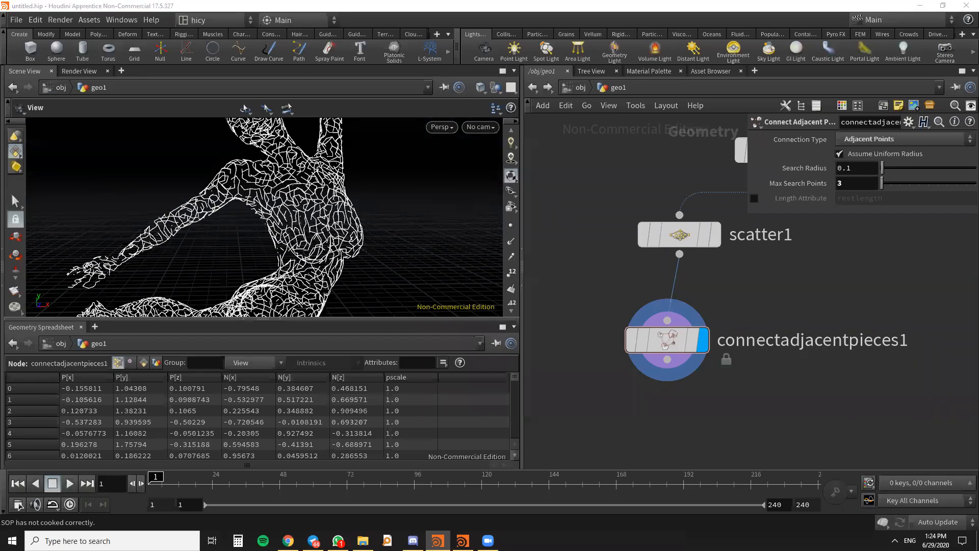
# - Set Max Search Points to 5 on the Connect Adjacent Pieces node and view the denser network on the figure
pyautogui.moveTo(884, 184); pyautogui.dragTo(828, 181)
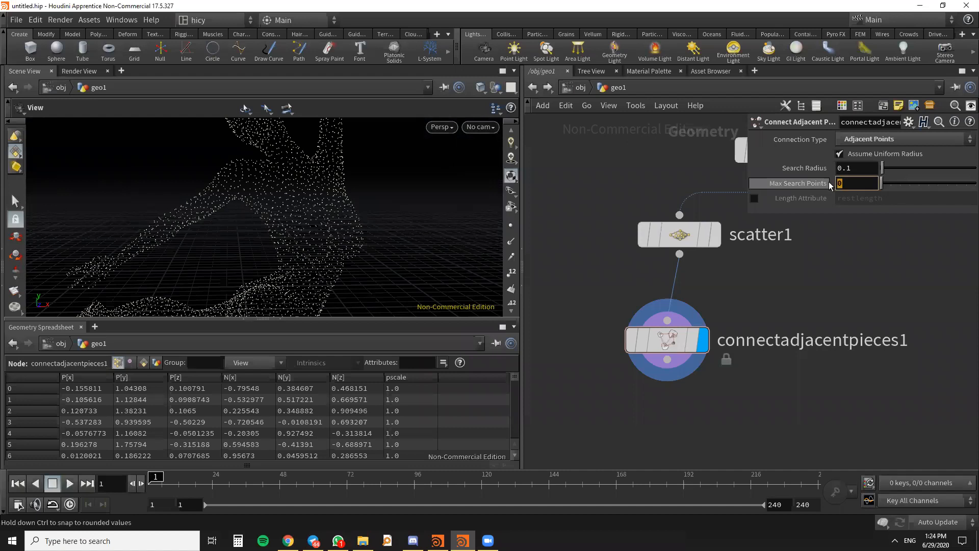
pyautogui.write('5')
pyautogui.press('Return')
pyautogui.moveTo(408, 245)
pyautogui.mouseDown()
pyautogui.moveTo(369, 198)
pyautogui.moveTo(413, 240)
pyautogui.mouseUp()
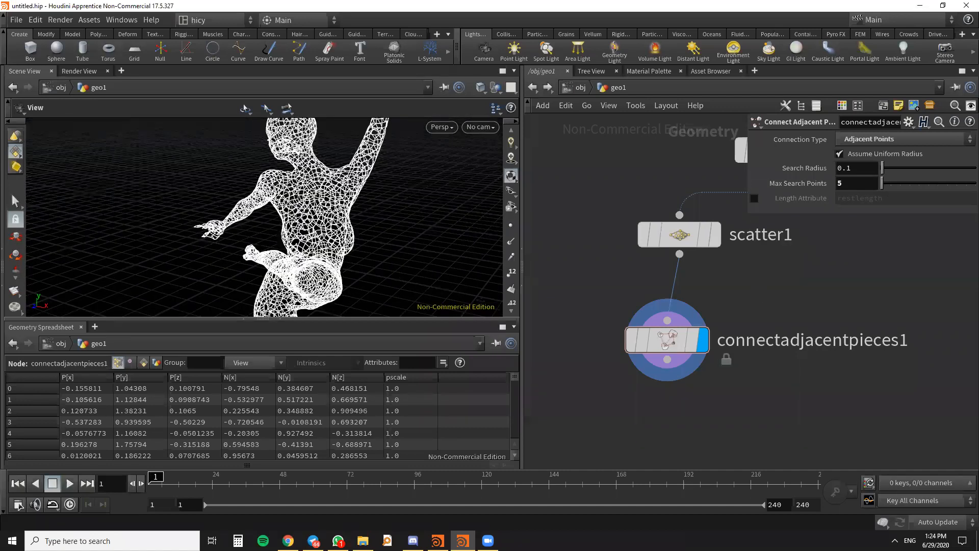
pyautogui.hotkey('alt', 'Tab')
# - Add a Color node below the Connect Adjacent Pieces node and wire that node's output into it
pyautogui.scroll(-2, 760, 344)
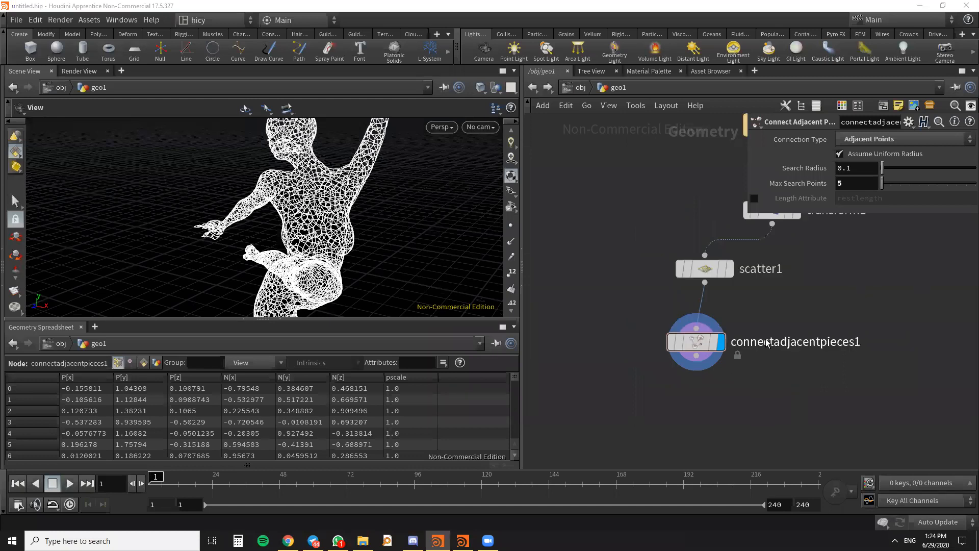
pyautogui.moveTo(761, 344); pyautogui.dragTo(773, 254, button='middle')
pyautogui.press('Tab')
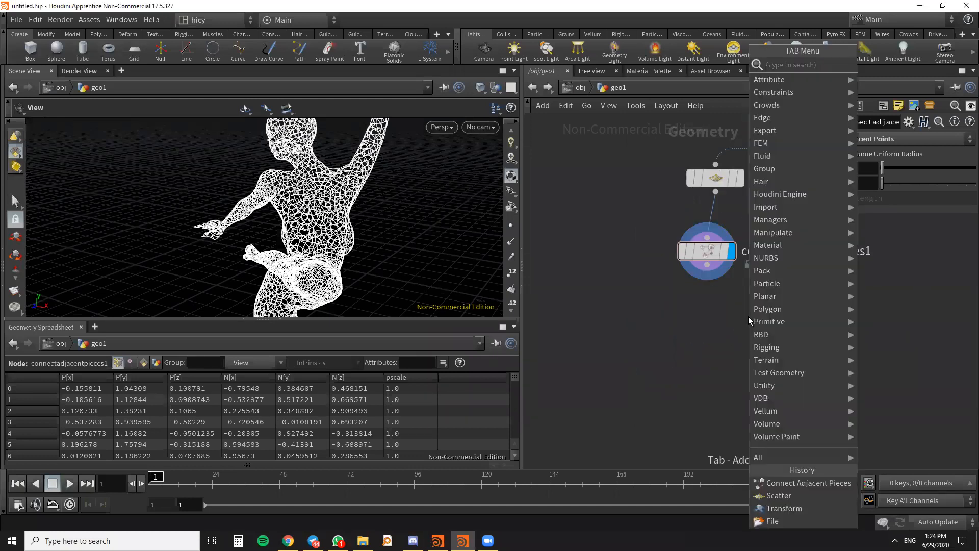
pyautogui.write('colo')
pyautogui.press('Return')
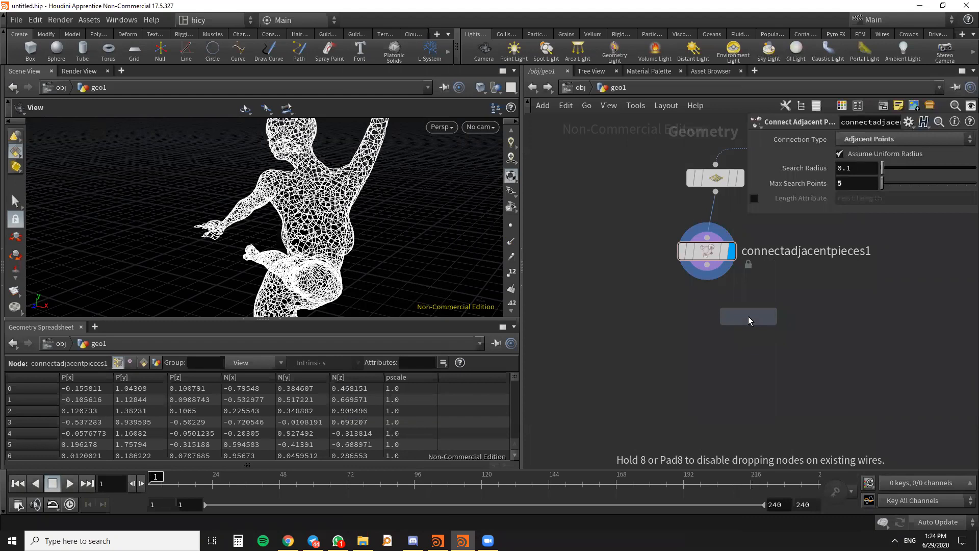
pyautogui.click(713, 338)
pyautogui.moveTo(708, 266); pyautogui.dragTo(703, 335)
# - Set the Color node's color to red (1, 0, 0) and display its result on the figure
pyautogui.click(841, 217)
pyautogui.click(734, 128)
pyautogui.click(961, 90)
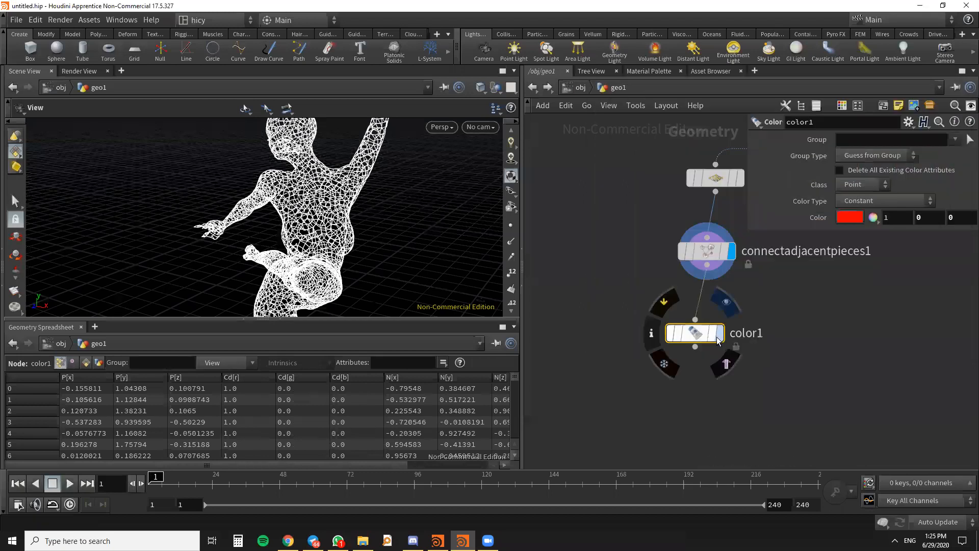
pyautogui.click(719, 332)
pyautogui.moveTo(328, 255); pyautogui.dragTo(319, 135)
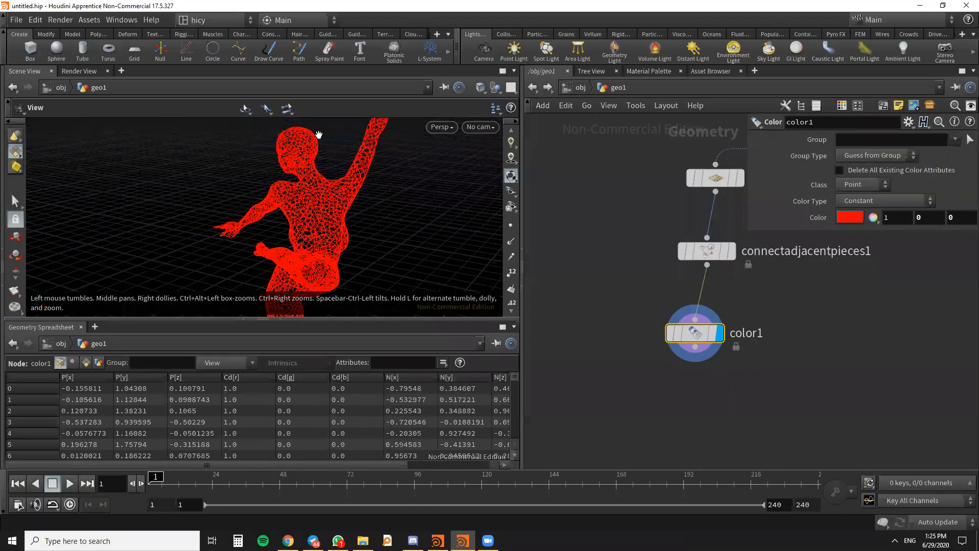
pyautogui.moveTo(297, 256); pyautogui.dragTo(360, 261)
# - Rearrange the network so the File and Transform nodes sit apart from the Scatter, Connect Adjacent Pieces and Color branch
pyautogui.scroll(-4, 361, 261)
pyautogui.scroll(-4, 716, 375)
pyautogui.moveTo(772, 279); pyautogui.dragTo(681, 329, button='middle')
pyautogui.scroll(3, 682, 328)
pyautogui.moveTo(679, 340); pyautogui.dragTo(639, 209)
pyautogui.moveTo(644, 247); pyautogui.dragTo(658, 174)
pyautogui.scroll(-4, 658, 318)
pyautogui.moveTo(656, 321); pyautogui.dragTo(578, 300, button='middle')
pyautogui.moveTo(574, 270); pyautogui.dragTo(633, 278)
pyautogui.moveTo(714, 343); pyautogui.dragTo(839, 303, button='middle')
pyautogui.scroll(2, 658, 371)
pyautogui.moveTo(670, 335); pyautogui.dragTo(676, 323)
pyautogui.scroll(5, 327, 267)
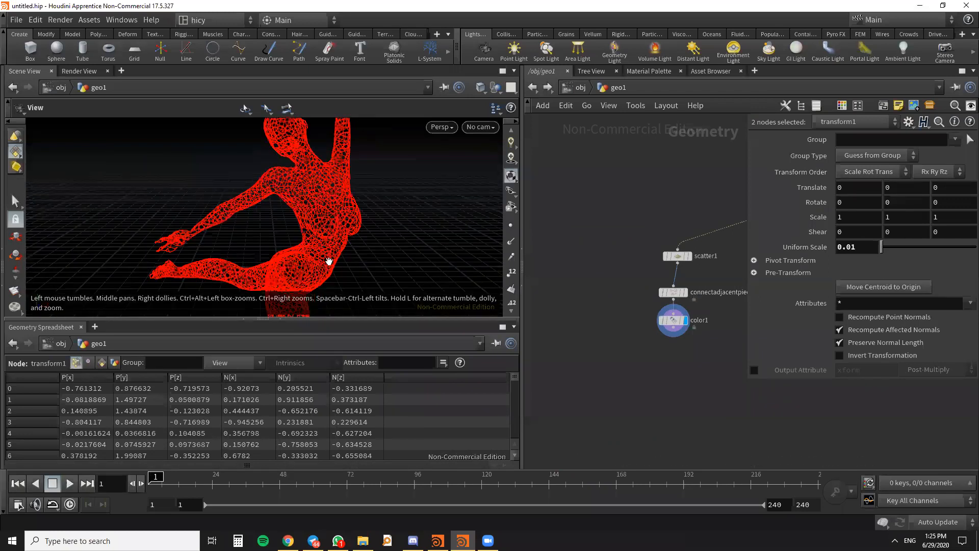
# - Examine the red line figure from several angles and review the whole node network
pyautogui.scroll(-6, 342, 230)
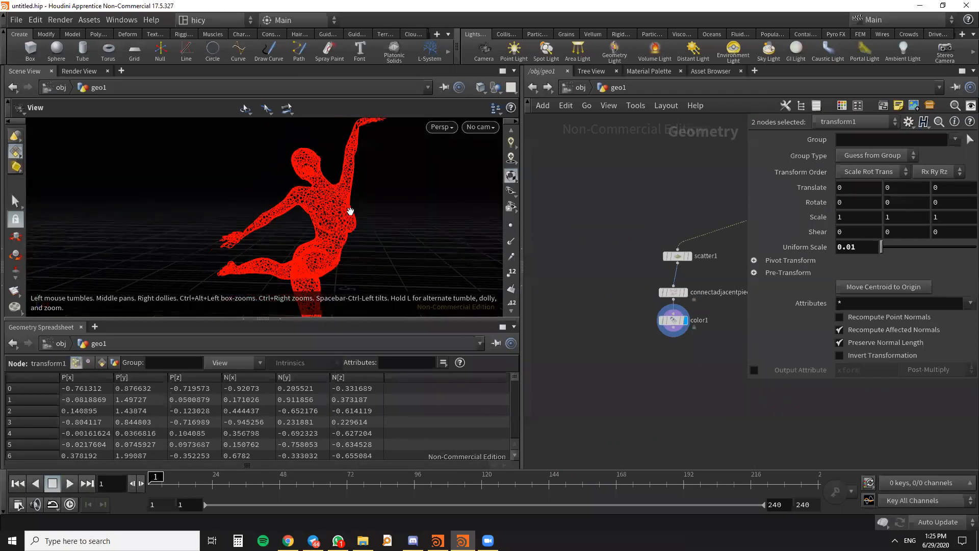
pyautogui.moveTo(303, 219); pyautogui.dragTo(288, 249)
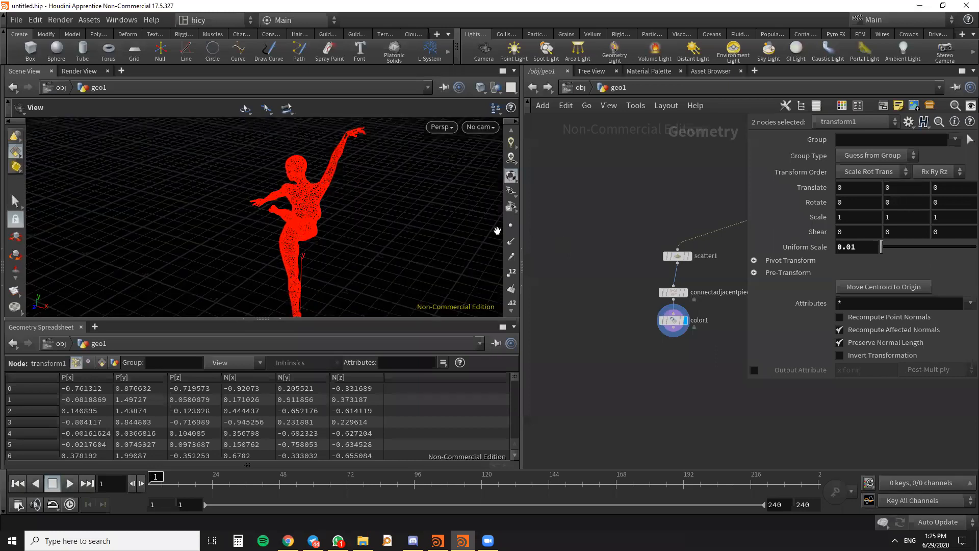
pyautogui.scroll(-2, 389, 231)
pyautogui.scroll(-2, 677, 307)
pyautogui.moveTo(596, 379); pyautogui.dragTo(543, 431, button='middle')
pyautogui.moveTo(714, 320); pyautogui.dragTo(683, 300, button='middle')
pyautogui.scroll(2, 678, 295)
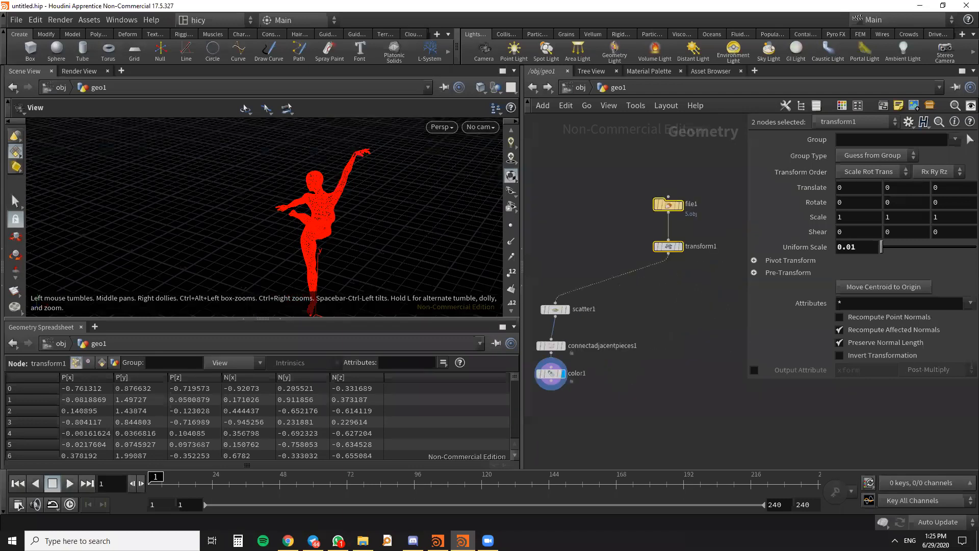
pyautogui.hotkey('alt', 'Tab')
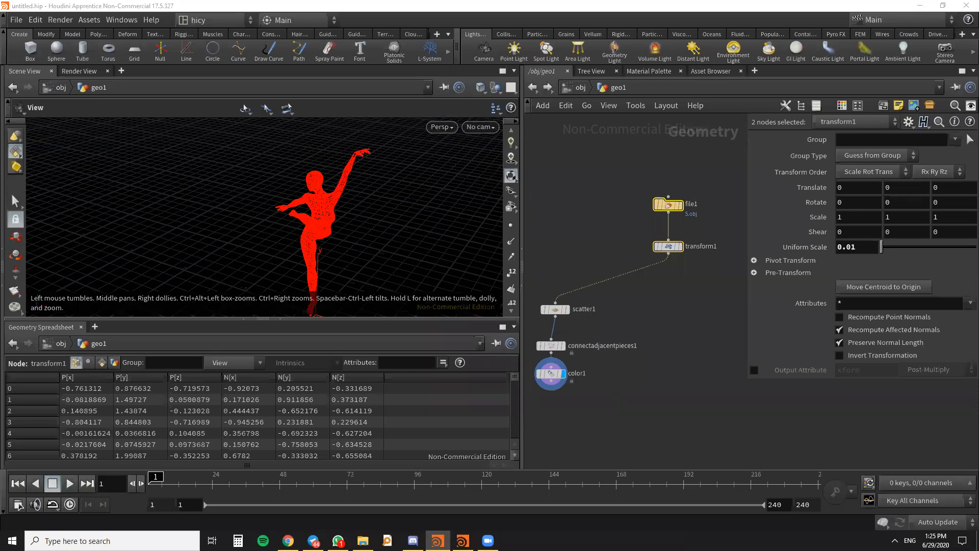
# - Add a Blast node fed by the Transform node as a second branch and display its result
pyautogui.moveTo(687, 325); pyautogui.dragTo(638, 296, button='middle')
pyautogui.scroll(-1, 696, 272)
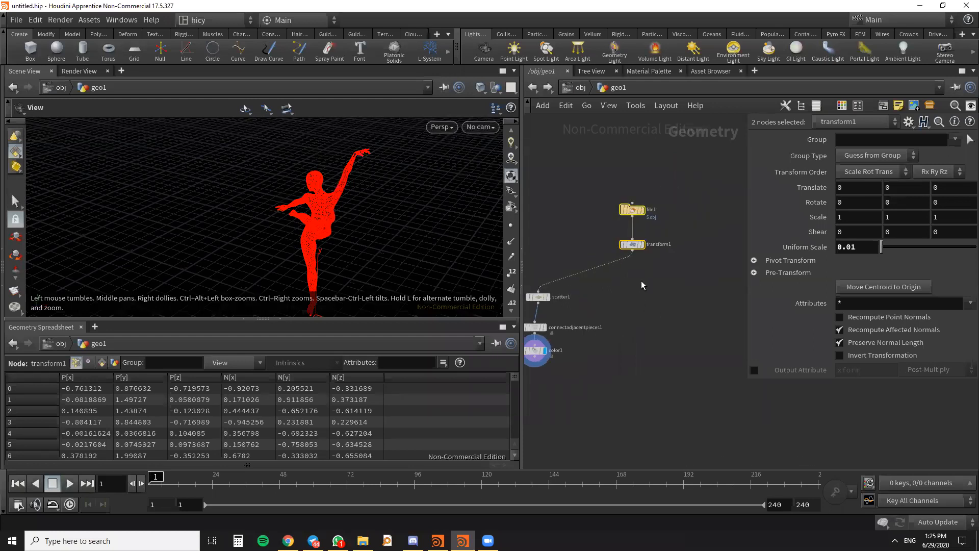
pyautogui.press('Tab')
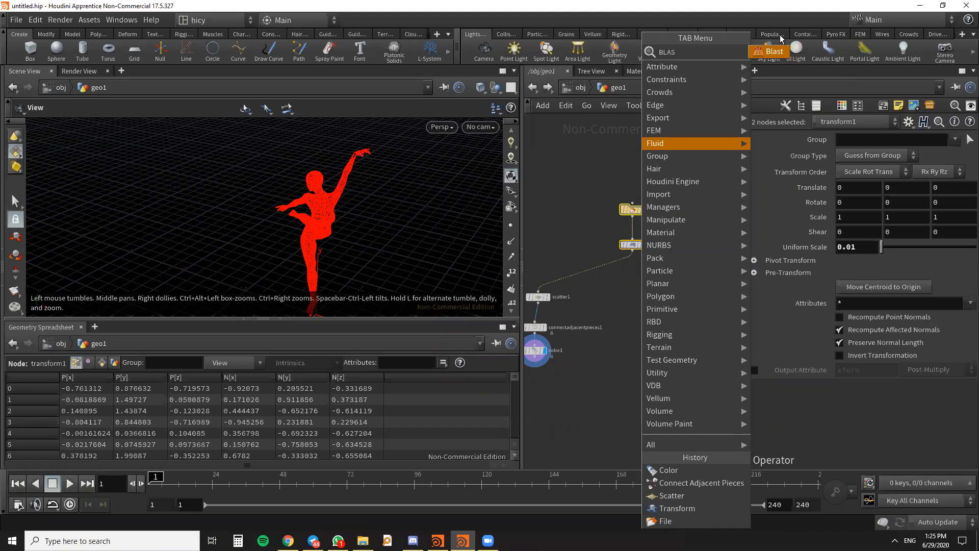
pyautogui.click(653, 294)
pyautogui.scroll(2, 653, 295)
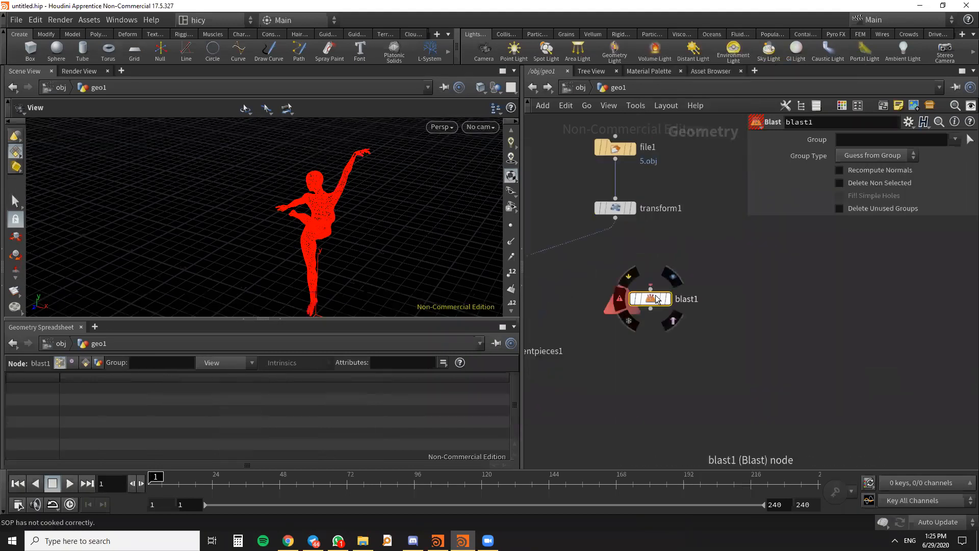
pyautogui.moveTo(615, 219); pyautogui.dragTo(727, 288)
pyautogui.click(728, 289)
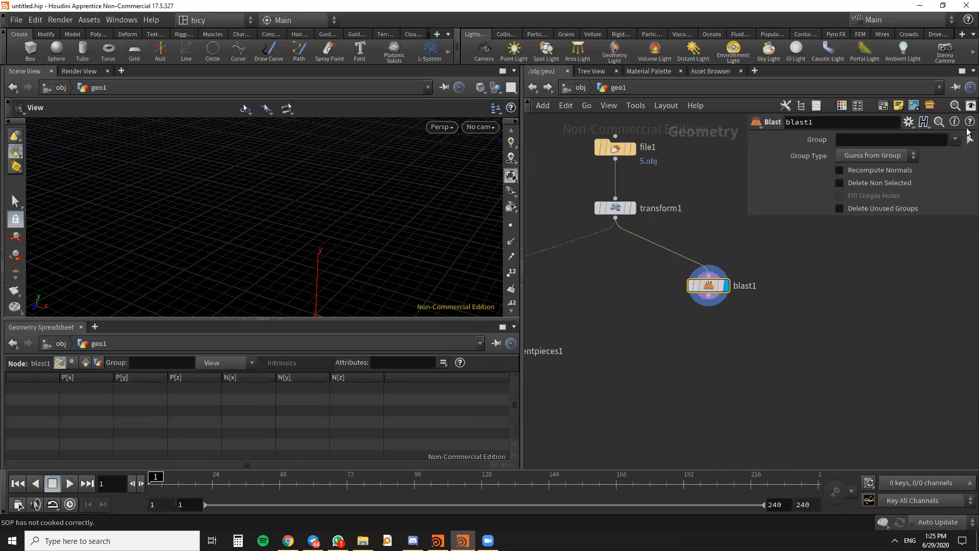
# - Set the Blast node's Group Type to Primitives
pyautogui.click(954, 140)
pyautogui.click(967, 267)
pyautogui.scroll(-2, 403, 185)
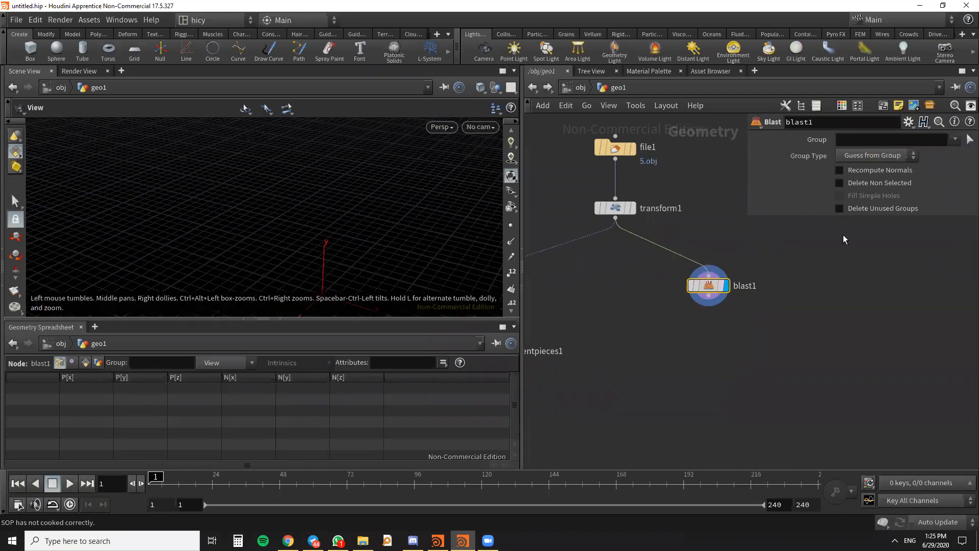
pyautogui.hotkey('alt', 'Tab')
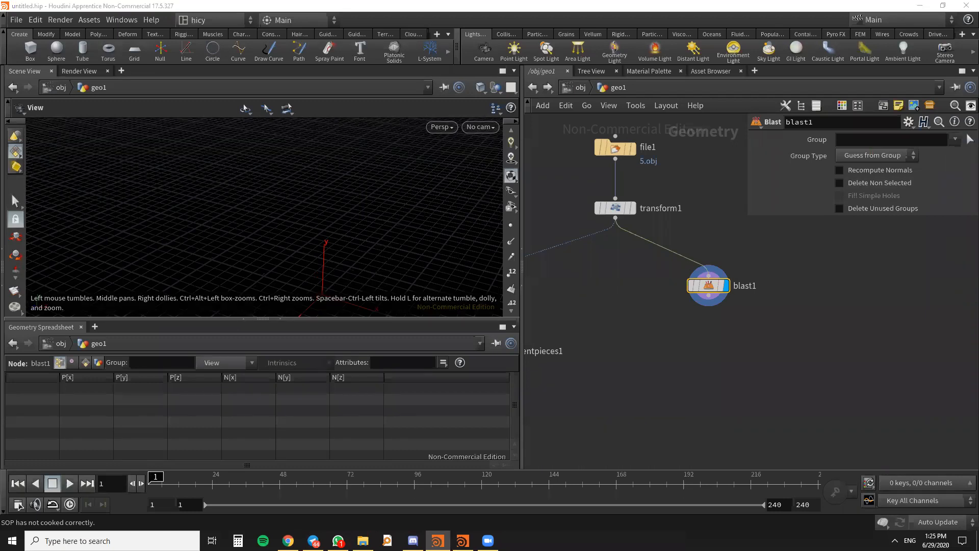
pyautogui.click(877, 154)
pyautogui.click(870, 221)
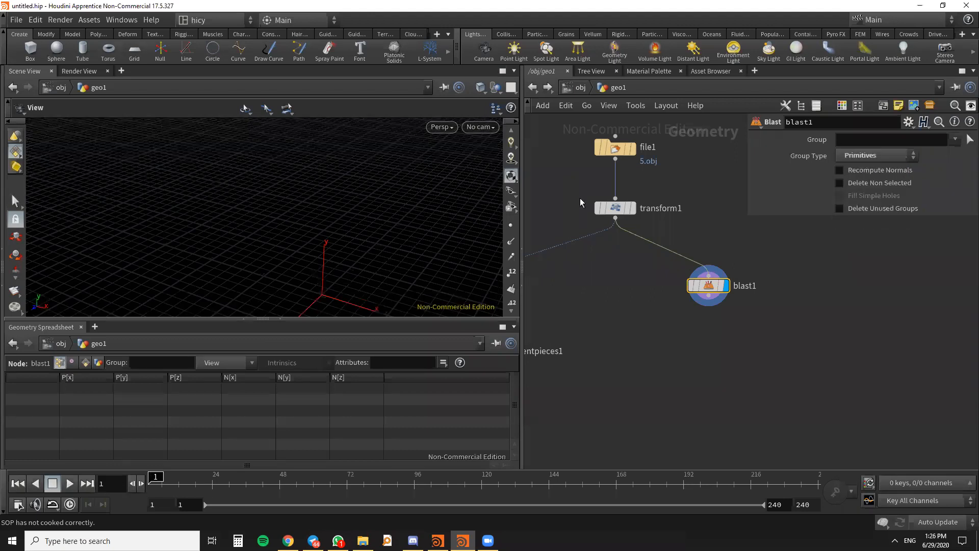
pyautogui.scroll(-2, 317, 214)
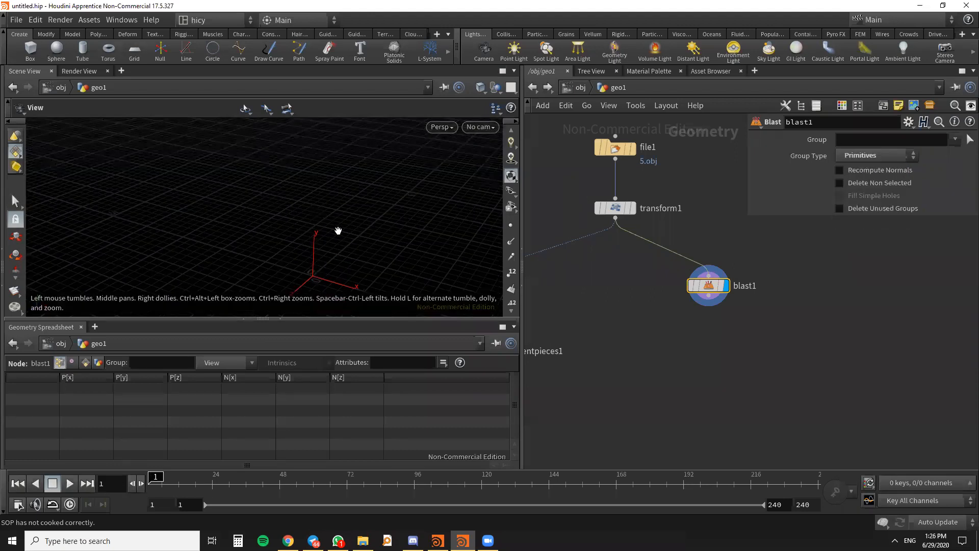
pyautogui.scroll(-2, 360, 205)
pyautogui.press('Return')
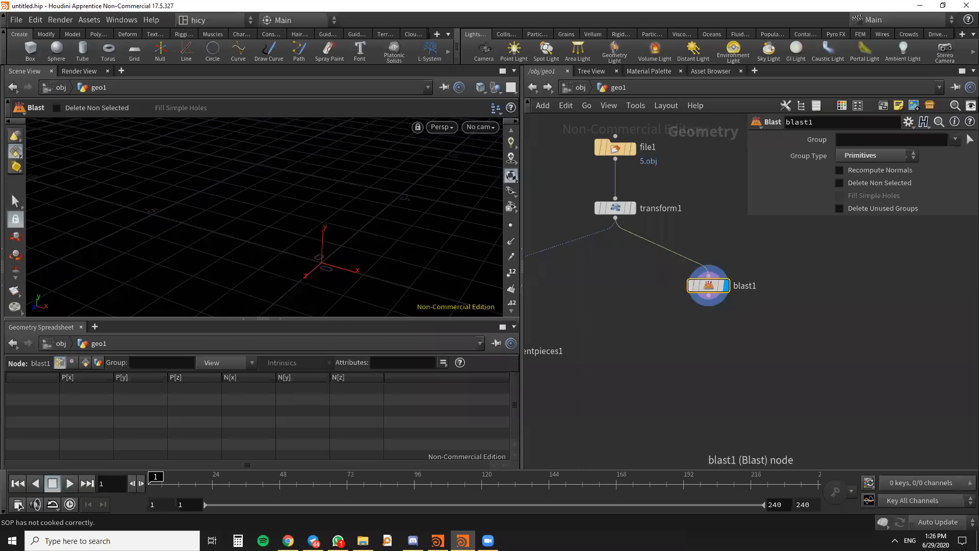
pyautogui.hotkey('alt', 'Tab')
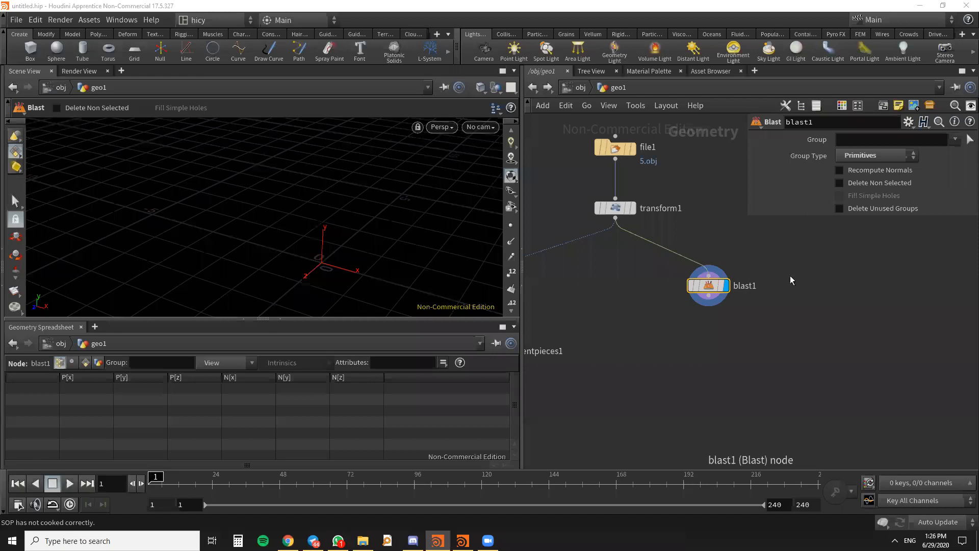
pyautogui.click(713, 289)
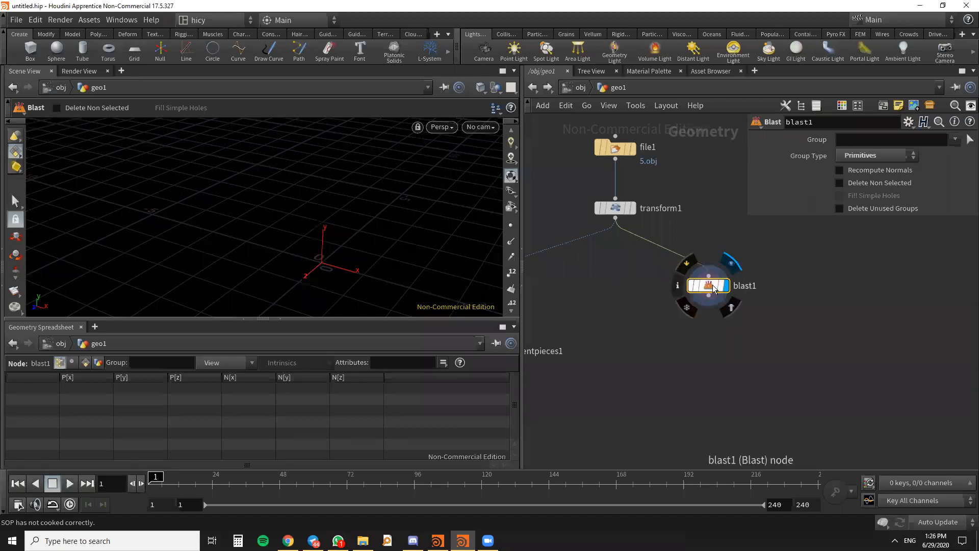
pyautogui.press('Escape')
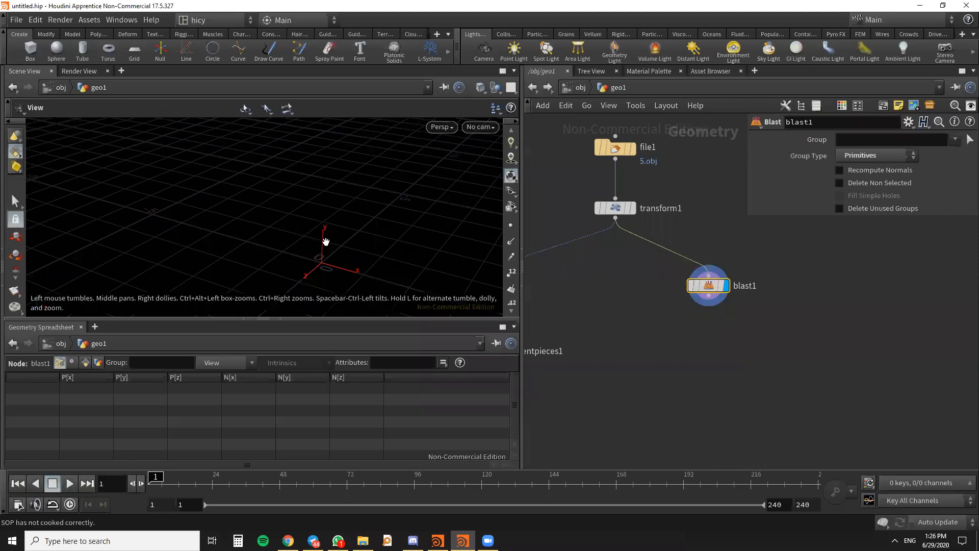
pyautogui.scroll(-4, 725, 260)
# - Turn on the template display of the Transform node and reselect the Blast node
pyautogui.click(703, 213)
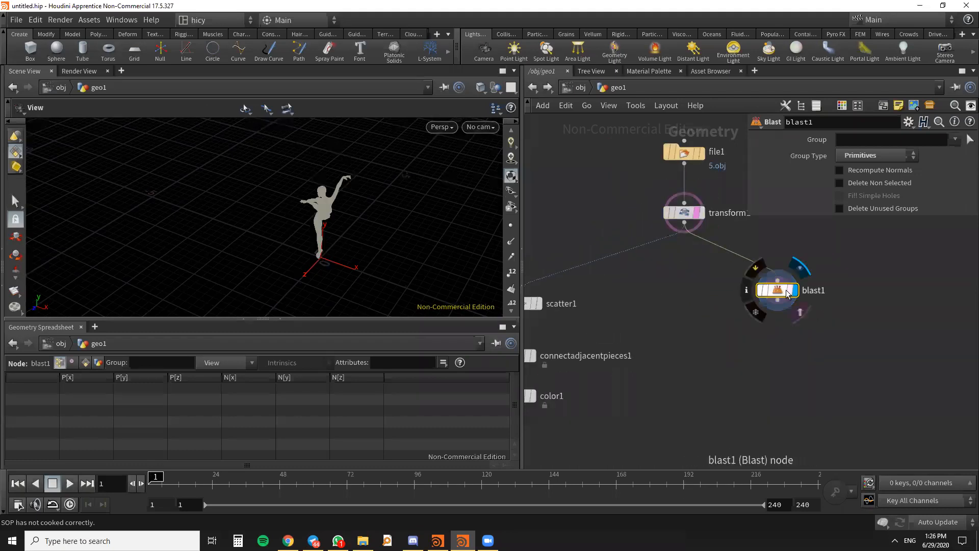
pyautogui.click(684, 213)
pyautogui.scroll(-4, 641, 230)
pyautogui.scroll(4, 641, 225)
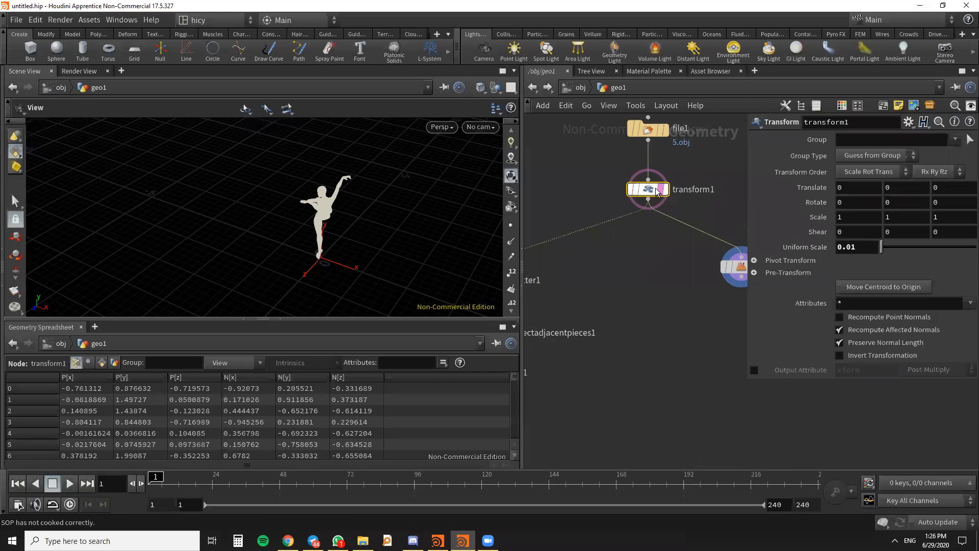
pyautogui.click(720, 263)
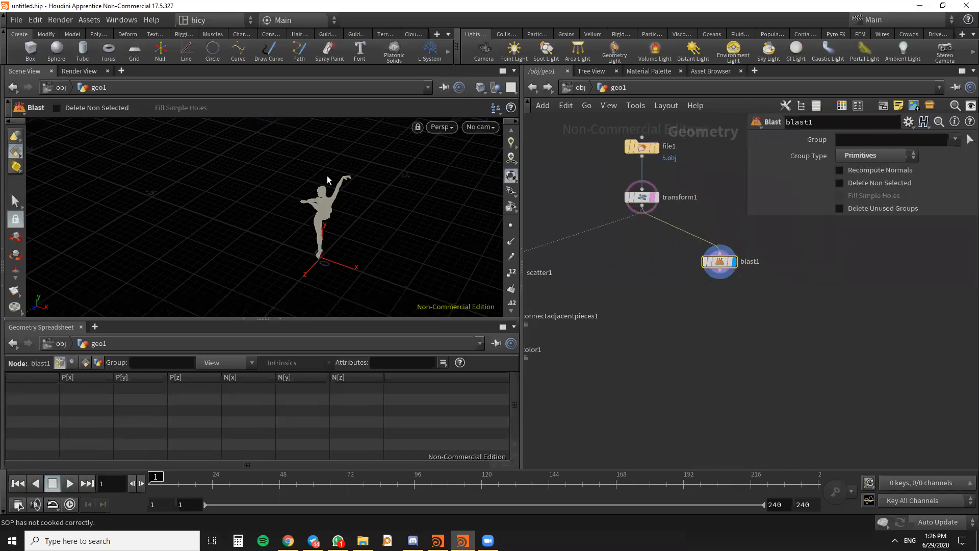
# - Try to select the dancer's primitives in the viewport for the Blast node while the figure is templated
pyautogui.click(15, 202)
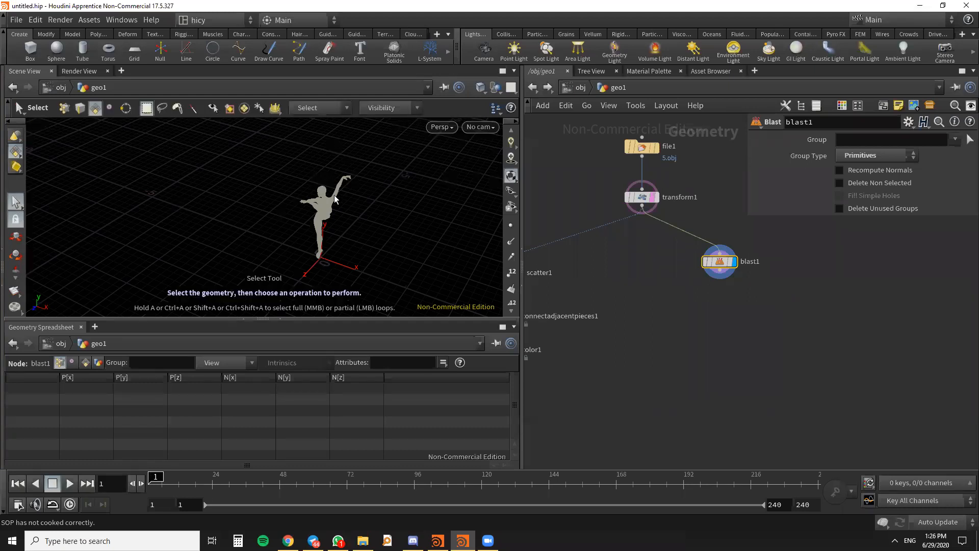
pyautogui.keyDown('alt'); pyautogui.moveTo(346, 202); pyautogui.dragTo(337, 158); pyautogui.keyUp('alt')
pyautogui.scroll(8, 335, 211)
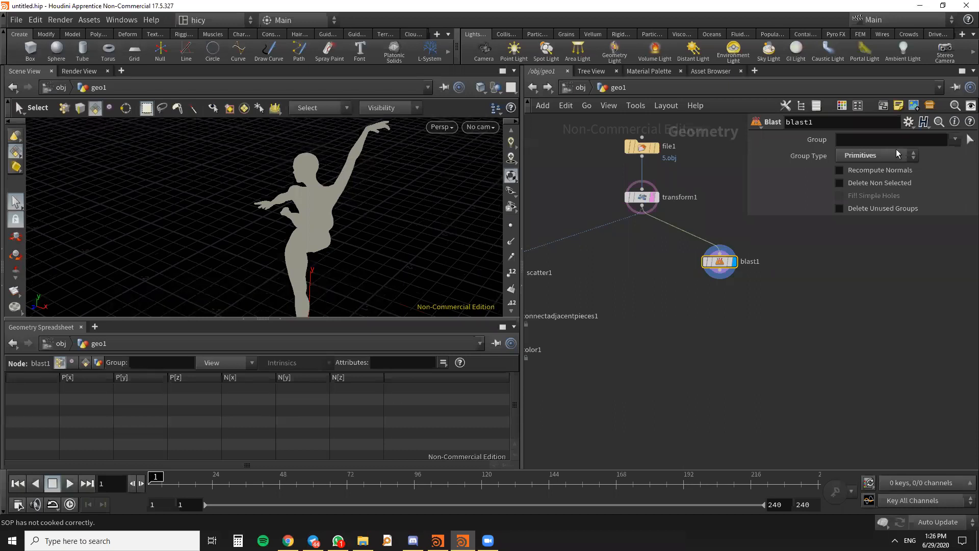
pyautogui.rightClick(720, 262)
pyautogui.press('Escape')
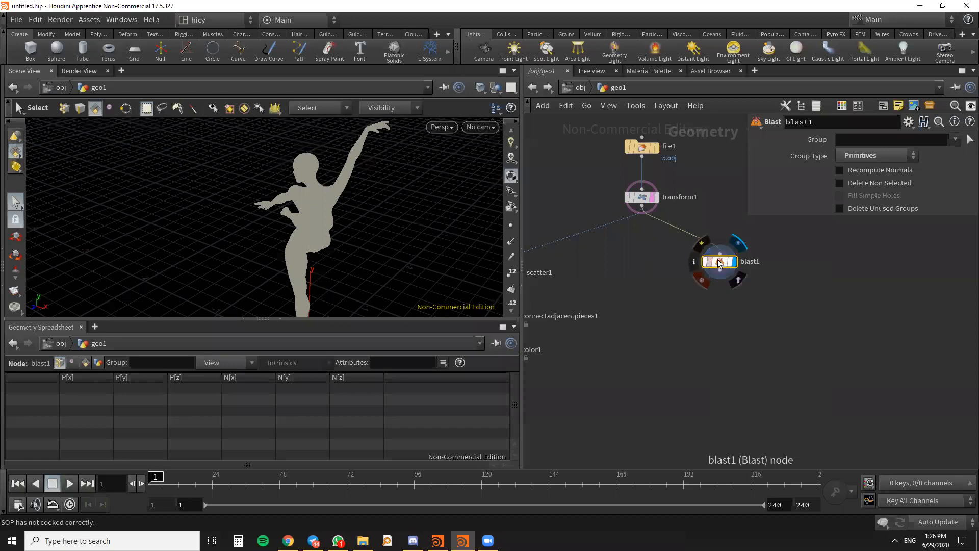
pyautogui.moveTo(387, 220); pyautogui.dragTo(376, 203)
pyautogui.press('Return')
pyautogui.press('Escape')
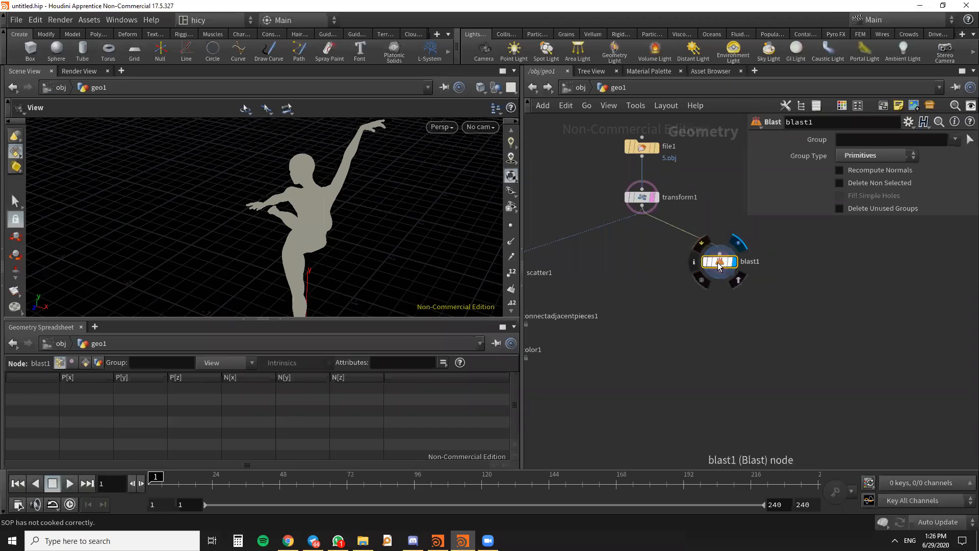
pyautogui.moveTo(410, 220); pyautogui.dragTo(385, 201)
pyautogui.press('Return')
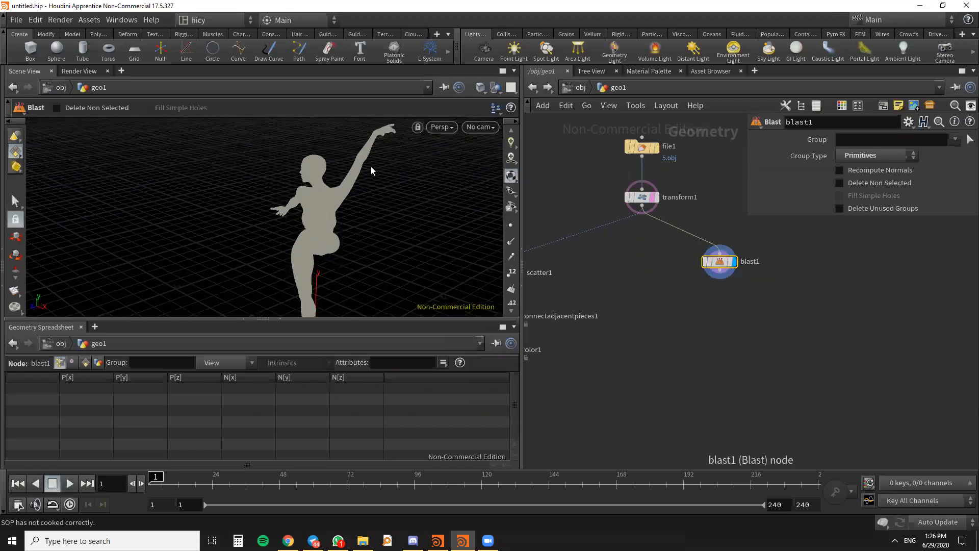
pyautogui.press('s')
pyautogui.moveTo(297, 171); pyautogui.dragTo(294, 168)
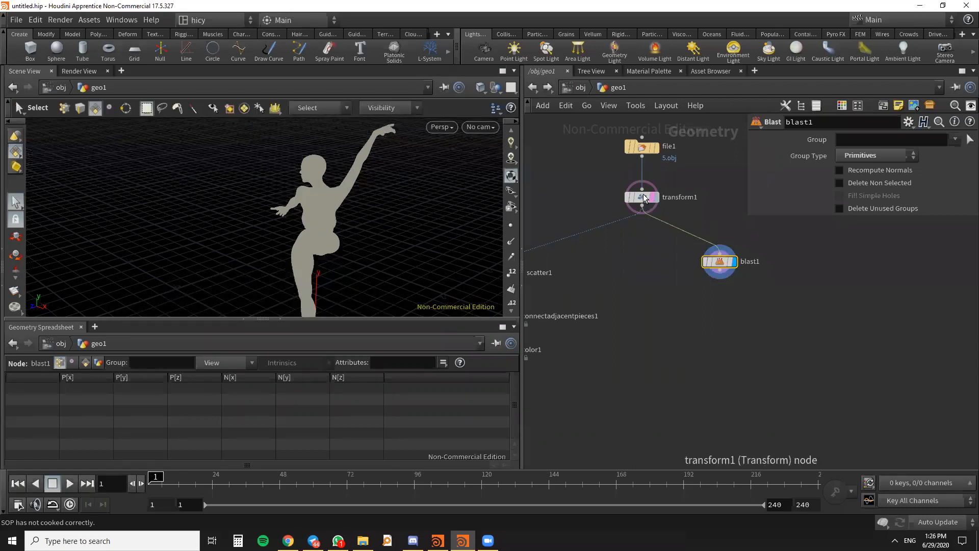
# - Turn off the Transform node's template display and enable Delete Non Selected on the Blast node
pyautogui.moveTo(654, 199)
pyautogui.click(660, 216)
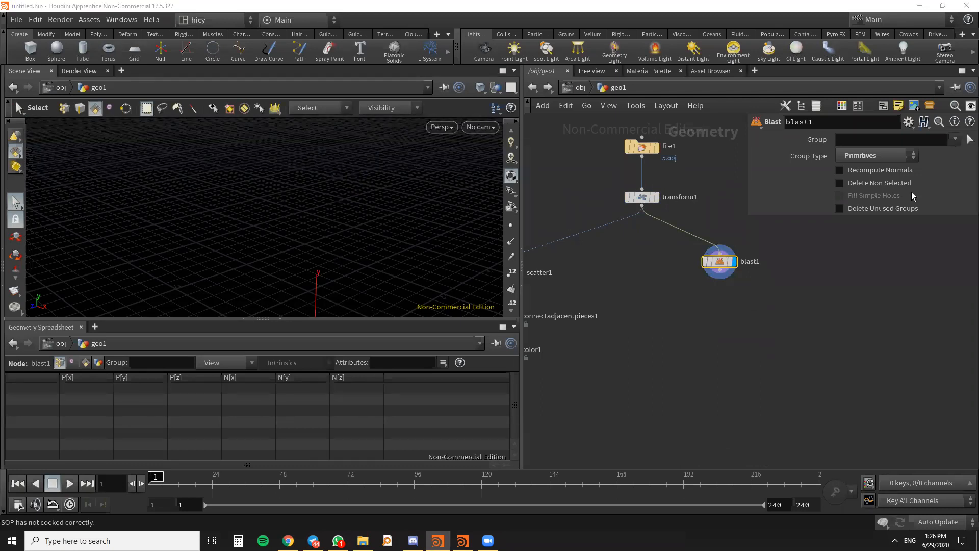
pyautogui.click(839, 183)
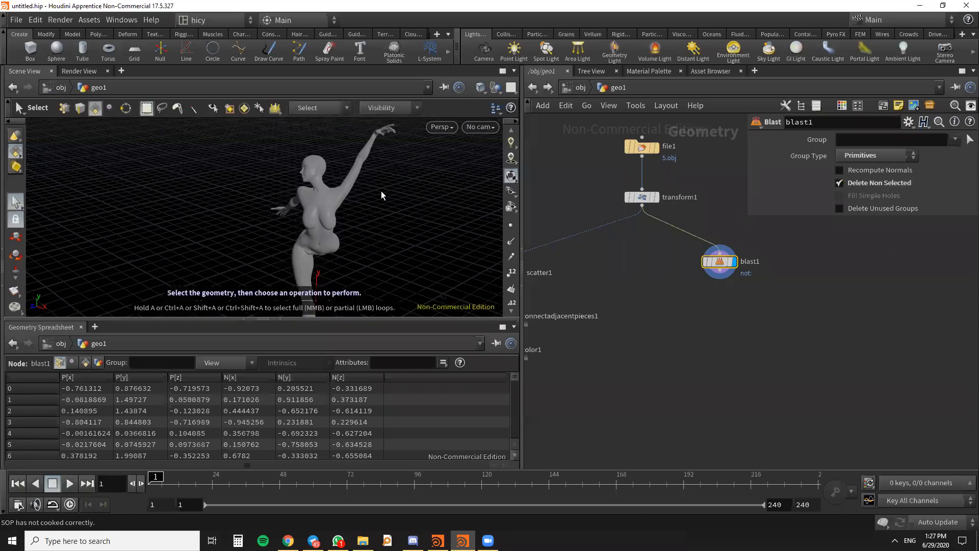
# - Try to pick primitives on the shaded dancer with the Select tool for the Blast node's group
pyautogui.press('Return')
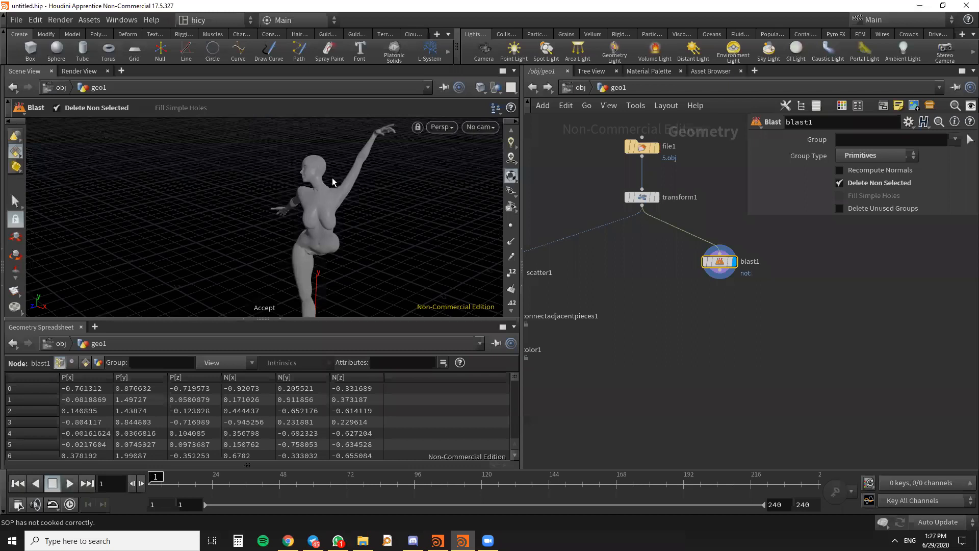
pyautogui.press('s')
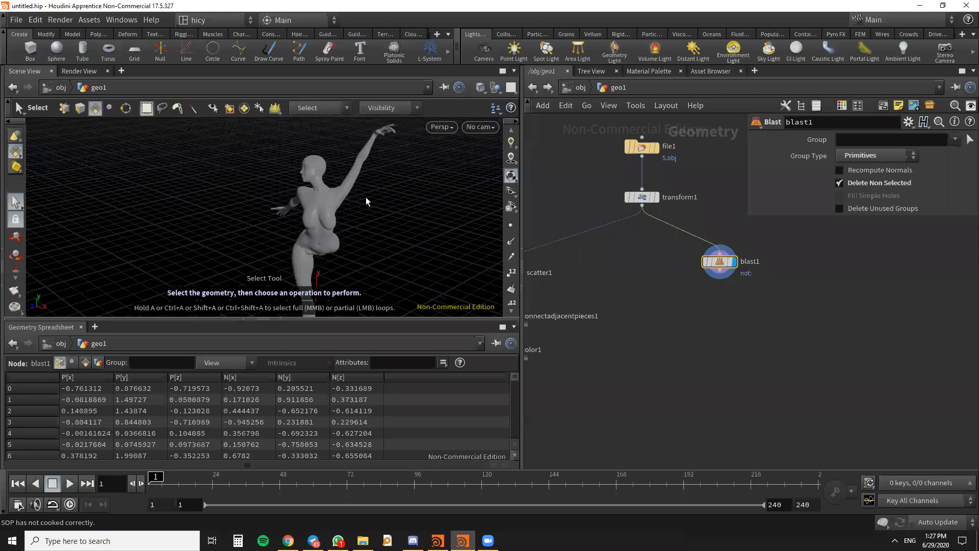
pyautogui.click(344, 158)
pyautogui.press('Escape')
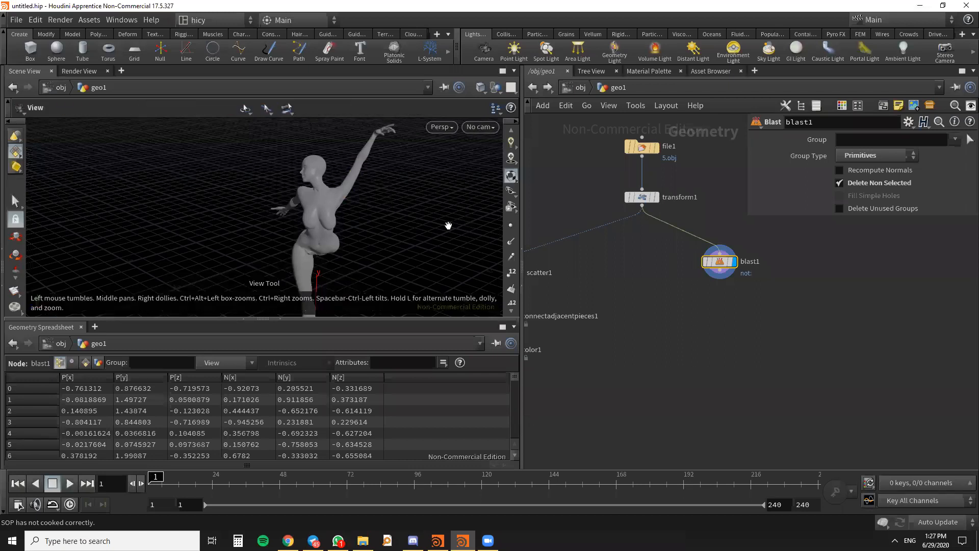
# - Select the primitives of the dancer's raised forearm and hand with the Select tool
pyautogui.scroll(-5, 737, 310)
pyautogui.scroll(4, 738, 313)
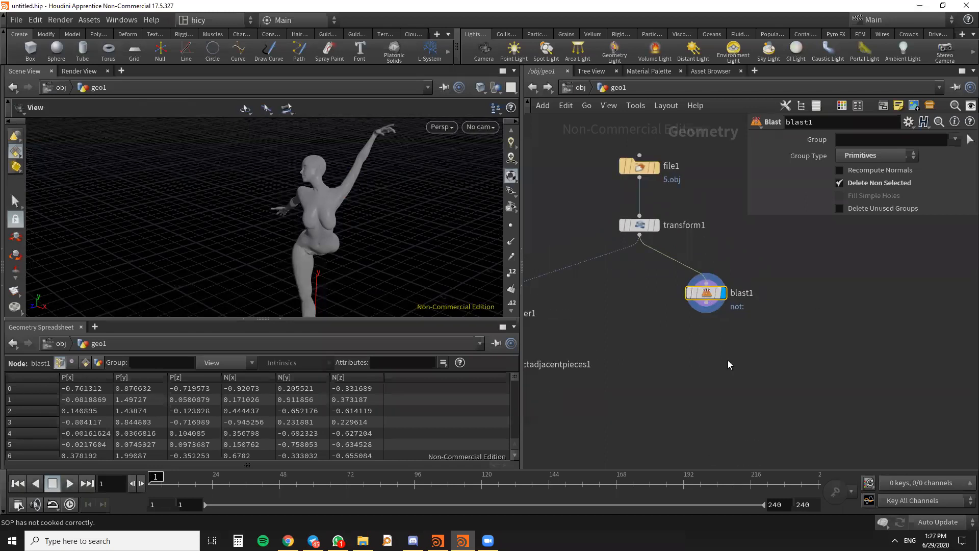
pyautogui.moveTo(702, 297)
pyautogui.moveTo(361, 235); pyautogui.dragTo(302, 209)
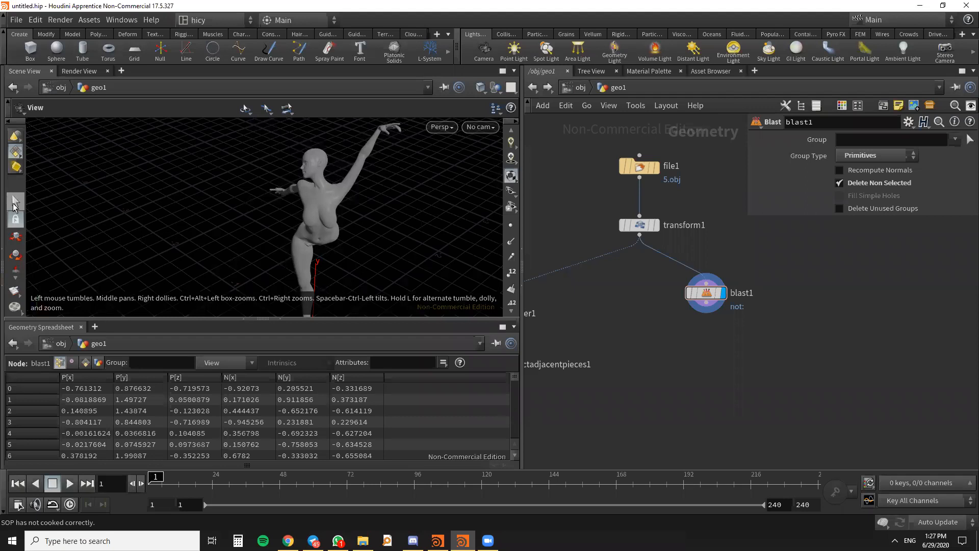
pyautogui.click(15, 203)
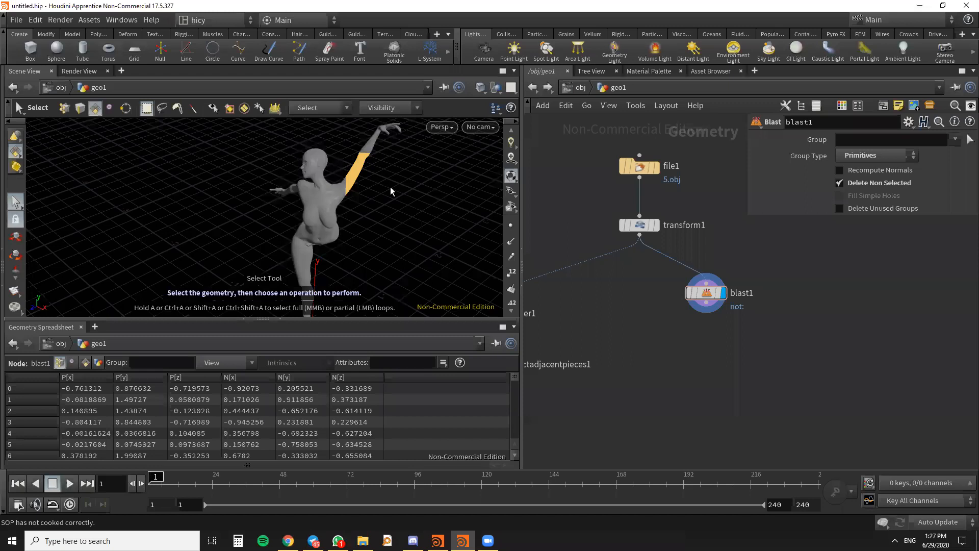
pyautogui.press('Escape')
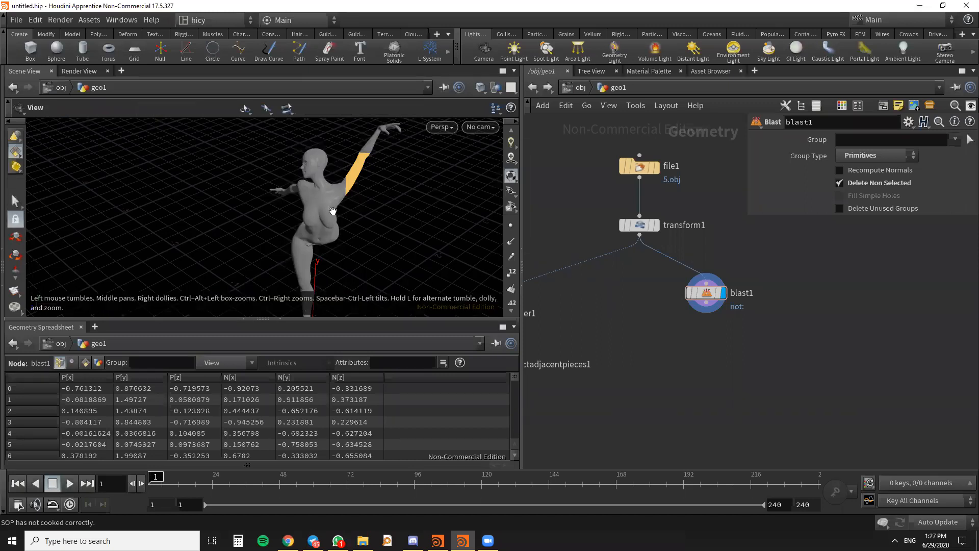
pyautogui.moveTo(353, 225); pyautogui.dragTo(341, 172)
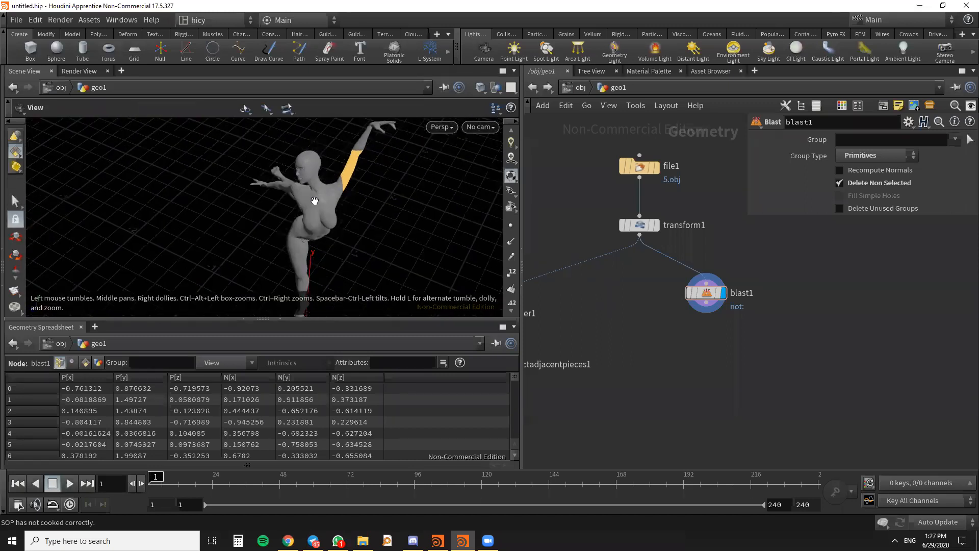
pyautogui.press('s')
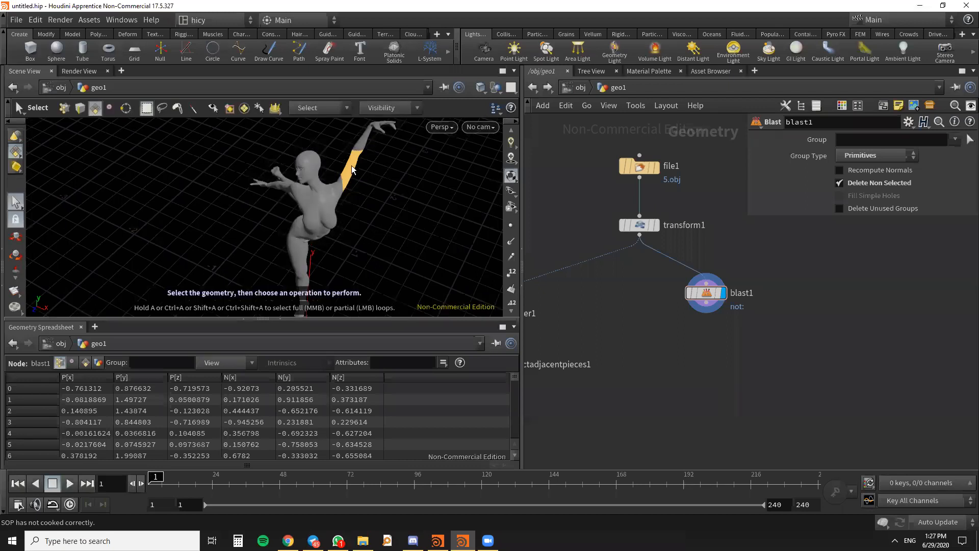
pyautogui.moveTo(391, 173); pyautogui.dragTo(347, 121)
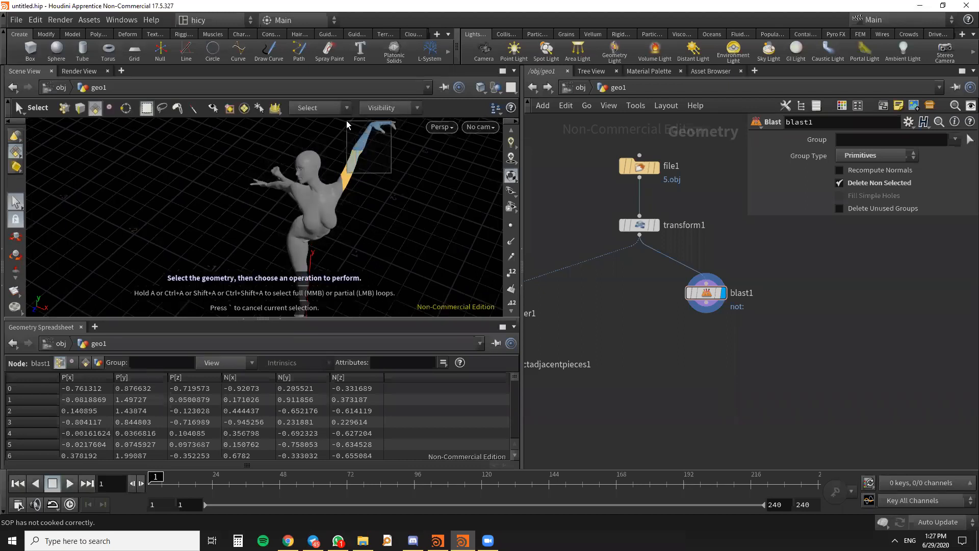
pyautogui.moveTo(424, 192); pyautogui.dragTo(371, 118)
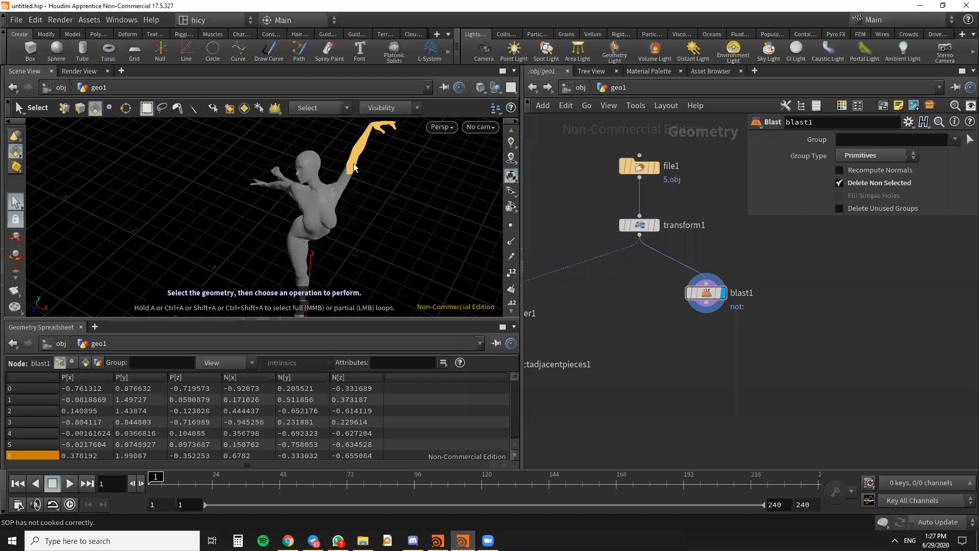
# - Replace the selection with the primitives of the dancer's upper torso
pyautogui.press('Escape')
pyautogui.moveTo(356, 186); pyautogui.dragTo(350, 172)
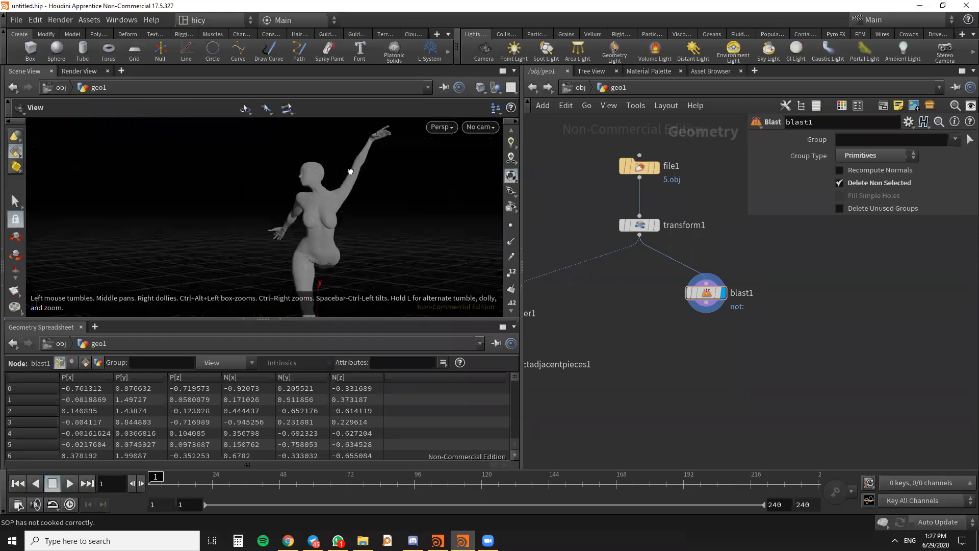
pyautogui.press('s')
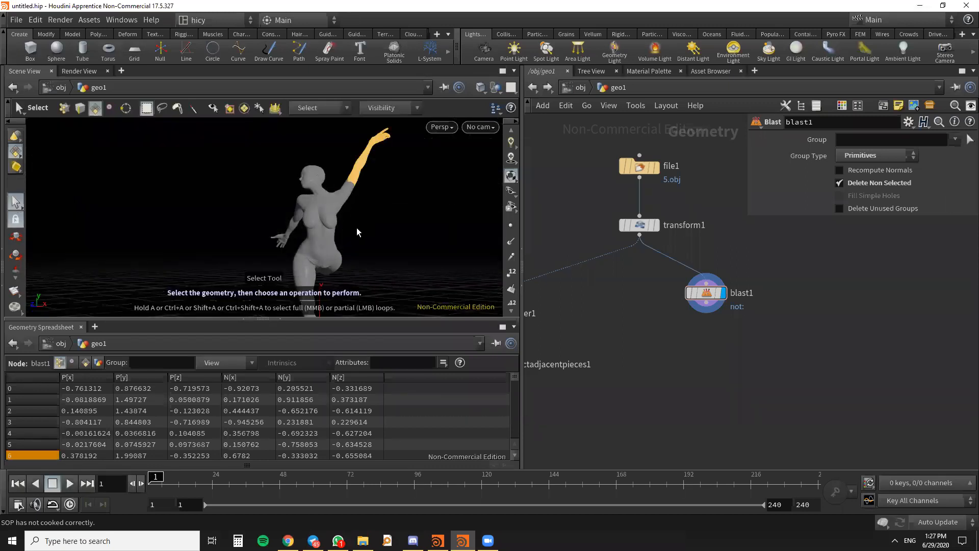
pyautogui.moveTo(351, 122); pyautogui.dragTo(421, 196)
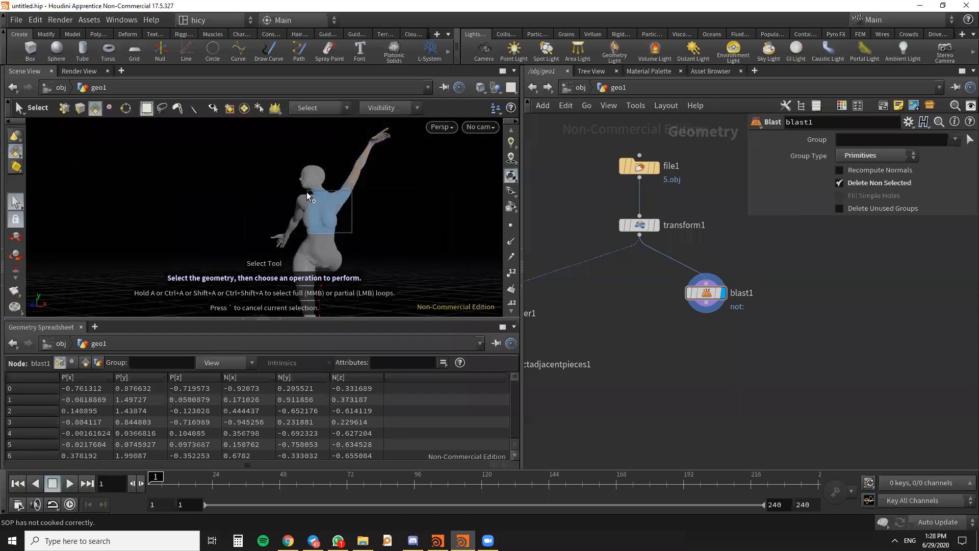
pyautogui.moveTo(305, 192); pyautogui.dragTo(356, 224)
pyautogui.press('Escape')
pyautogui.press('s')
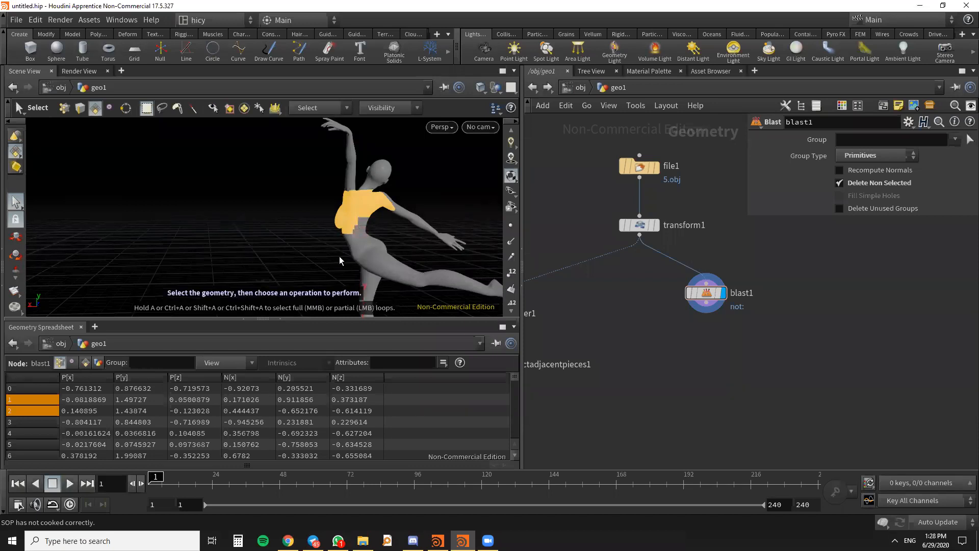
# - Extend the primitive selection down the back to the hip and up over the raised upper arm
pyautogui.press('Escape')
pyautogui.moveTo(339, 256)
pyautogui.mouseDown()
pyautogui.moveTo(326, 260)
pyautogui.moveTo(334, 264)
pyautogui.mouseUp()
pyautogui.press('s')
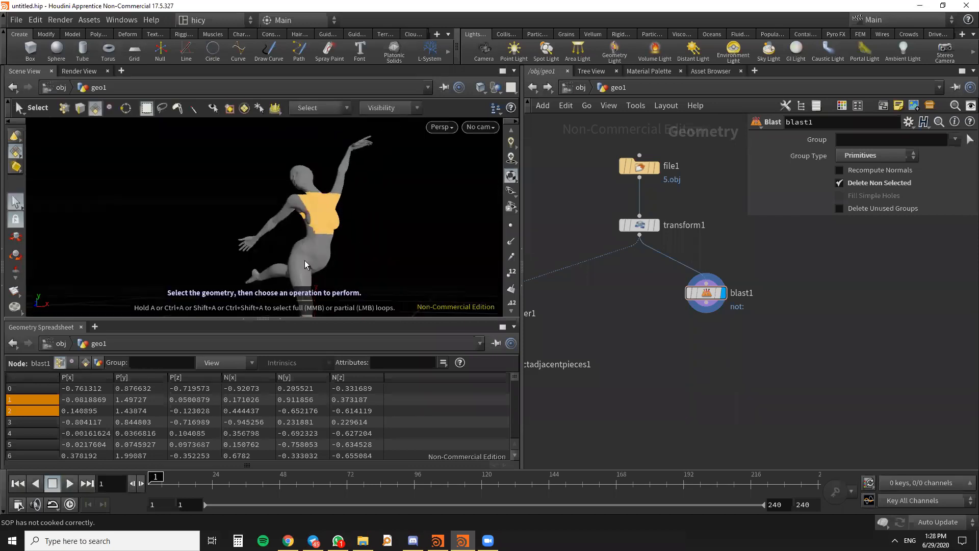
pyautogui.press('Escape')
pyautogui.moveTo(362, 252)
pyautogui.mouseDown()
pyautogui.moveTo(330, 266)
pyautogui.moveTo(362, 249)
pyautogui.mouseUp()
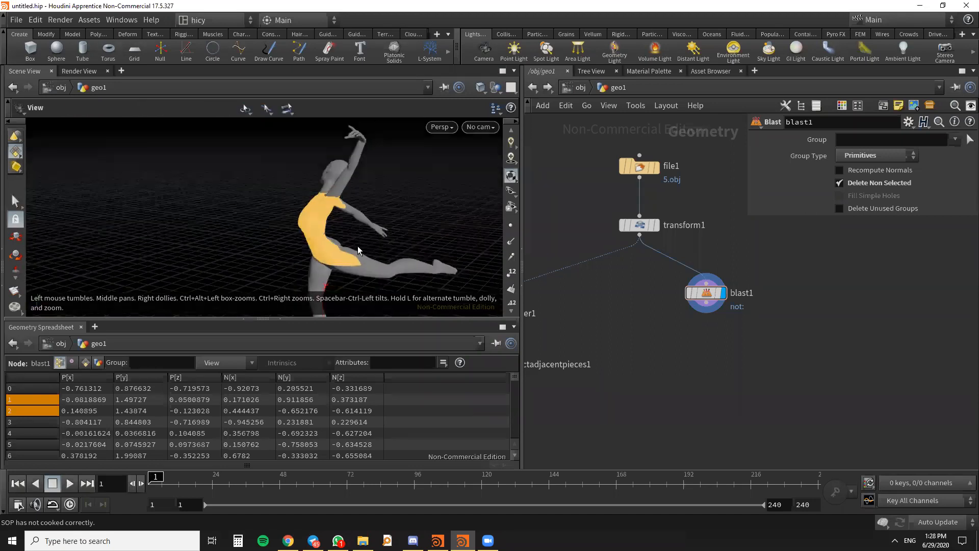
pyautogui.press('s')
pyautogui.press('Escape')
pyautogui.moveTo(377, 251); pyautogui.dragTo(363, 222)
pyautogui.press('s')
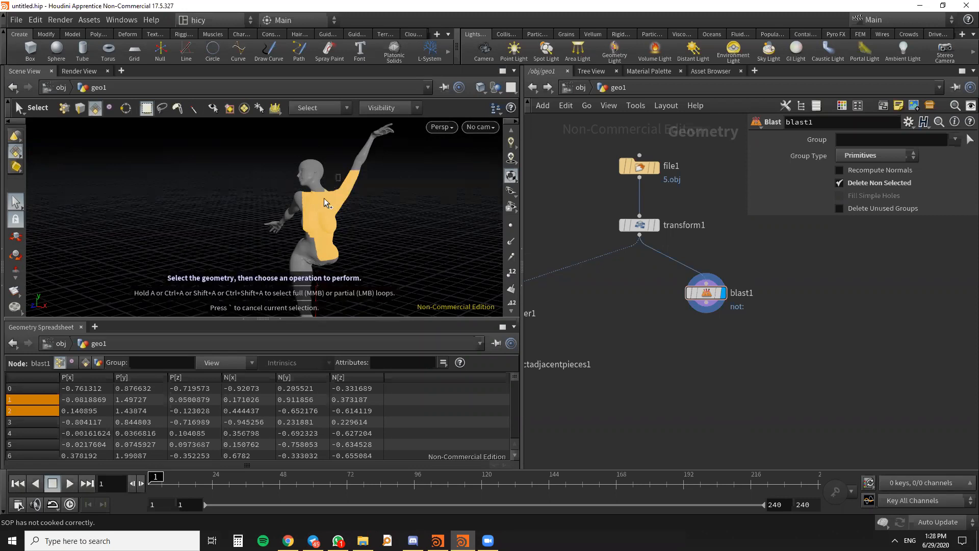
# - Check the torso selection from another side and try to apply it to the Blast node
pyautogui.press('Escape')
pyautogui.moveTo(350, 214); pyautogui.dragTo(442, 256)
pyautogui.moveTo(327, 250); pyautogui.dragTo(430, 243)
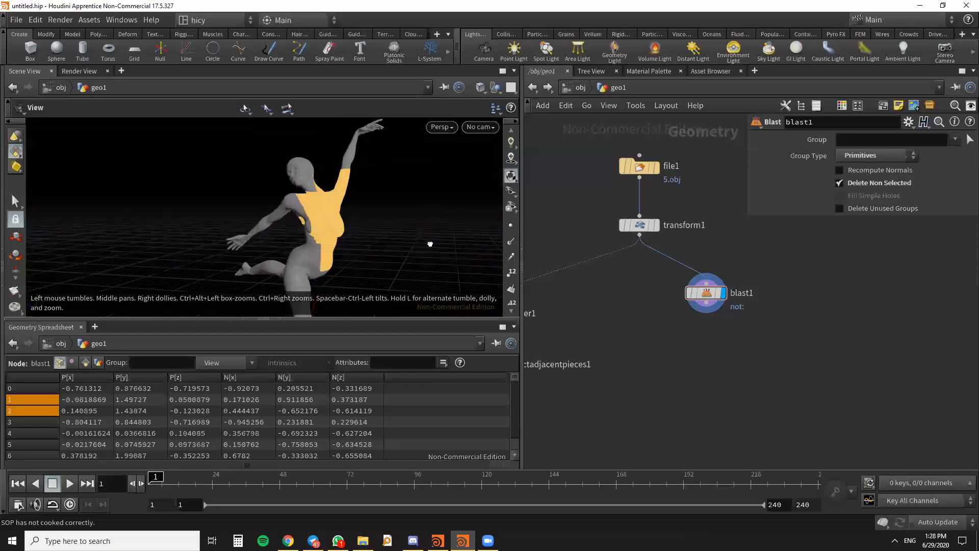
pyautogui.press('s')
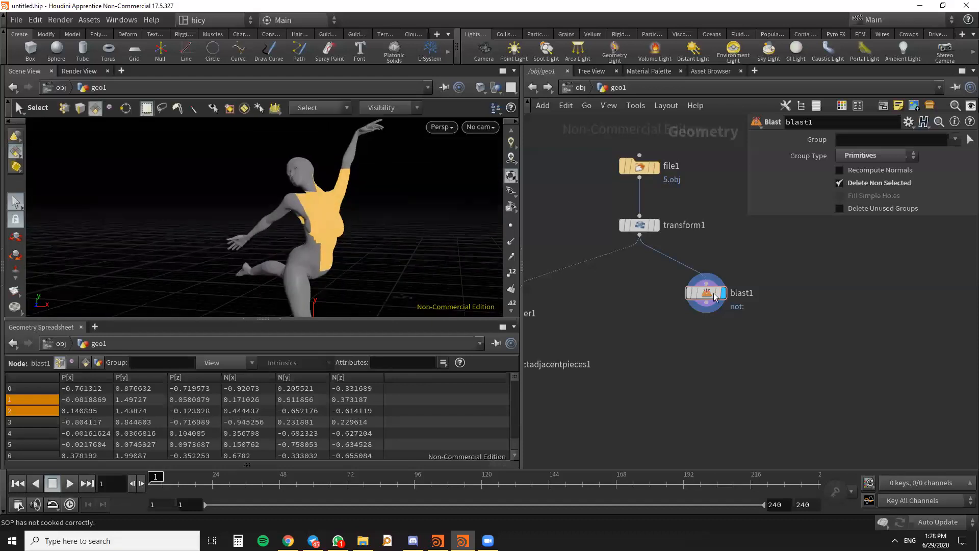
pyautogui.scroll(2, 706, 293)
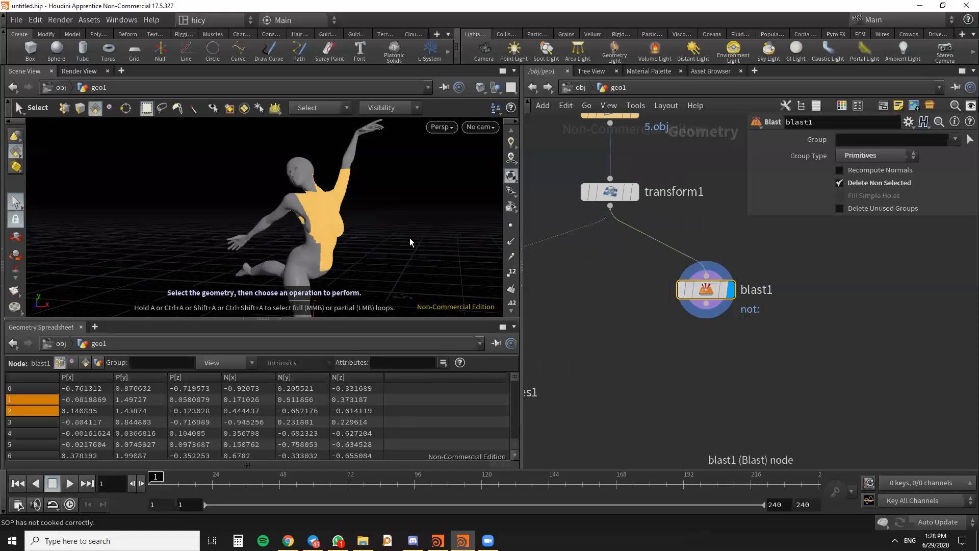
pyautogui.press('Return')
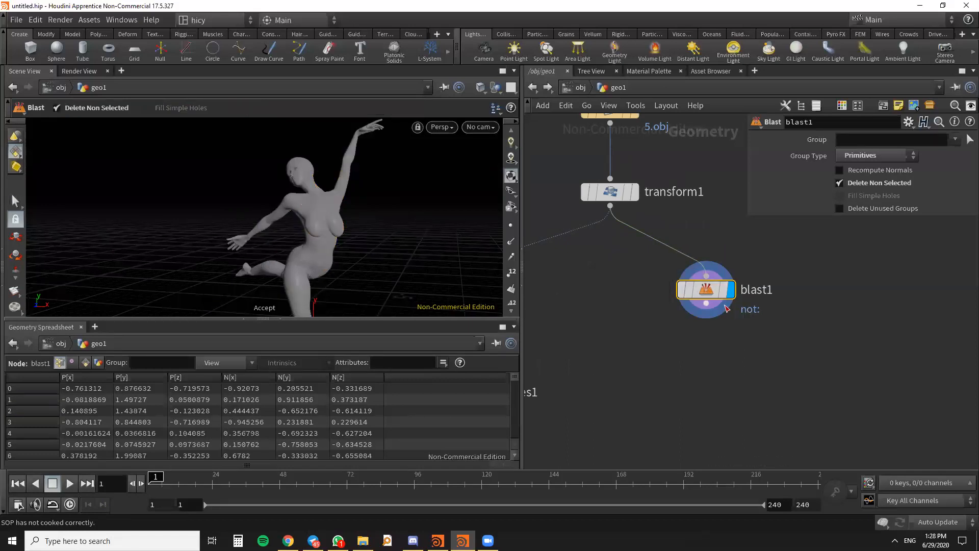
# - Examine the dancer from several angles and the node network around the Blast node
pyautogui.scroll(1, 700, 270)
pyautogui.moveTo(699, 266); pyautogui.dragTo(695, 255)
pyautogui.scroll(-3, 822, 286)
pyautogui.moveTo(695, 298); pyautogui.dragTo(660, 314, button='middle')
pyautogui.scroll(1, 660, 313)
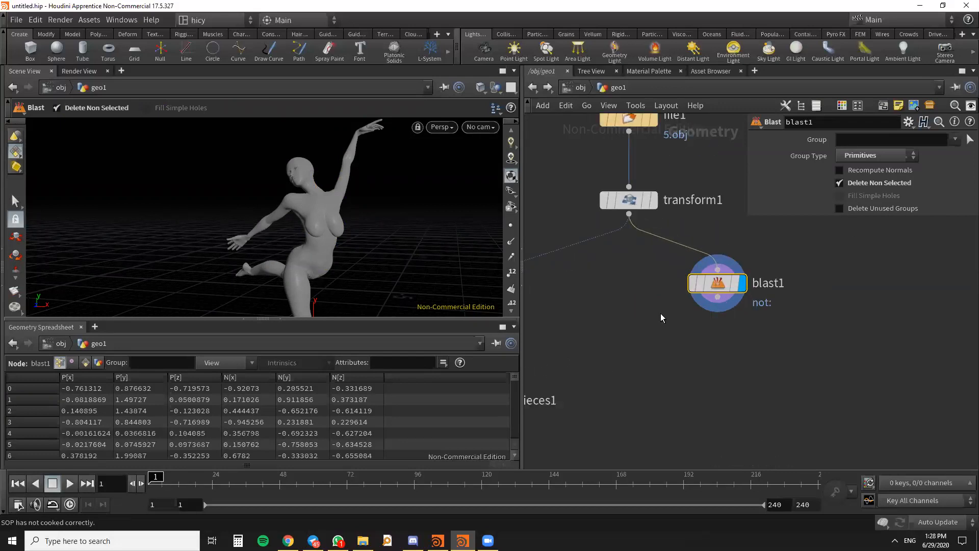
pyautogui.moveTo(346, 255); pyautogui.dragTo(316, 225)
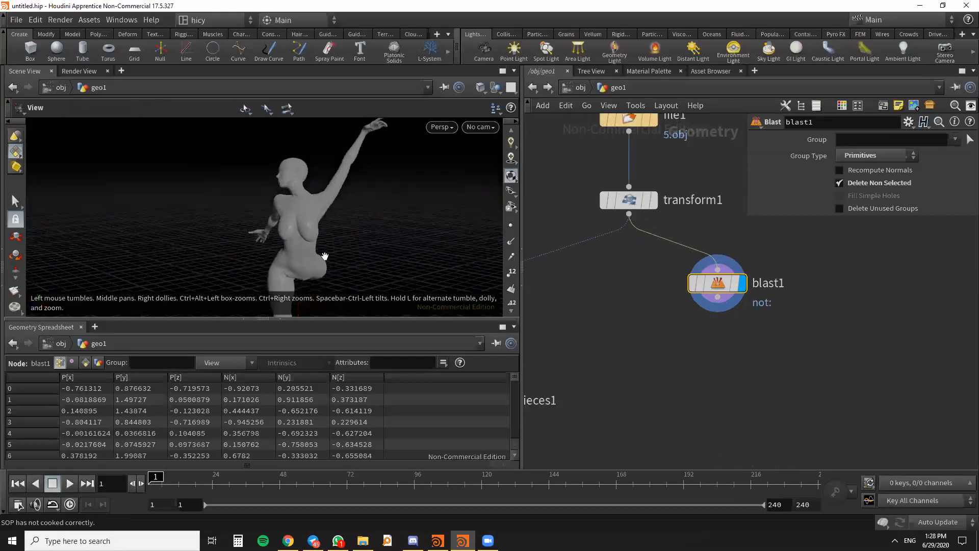
pyautogui.press('Escape')
pyautogui.scroll(2, 326, 222)
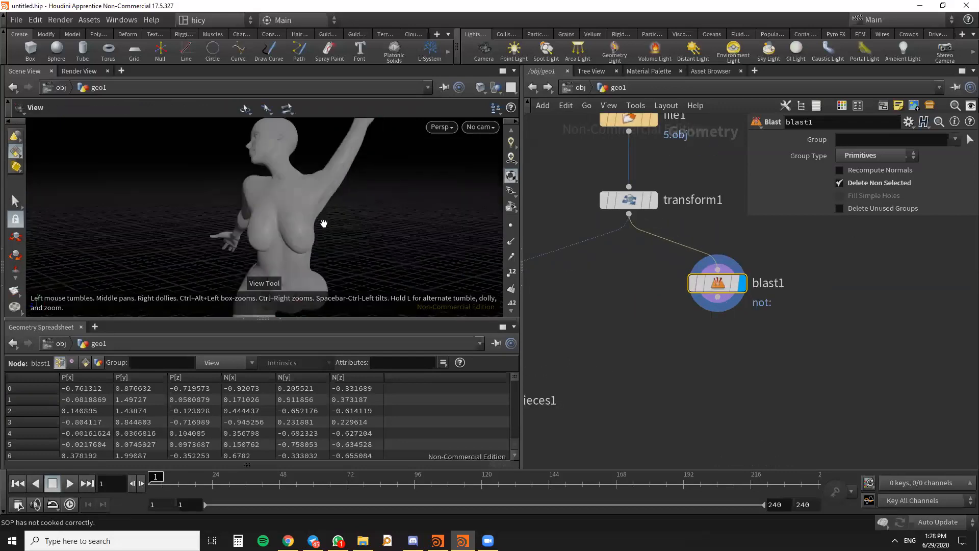
pyautogui.scroll(2, 342, 221)
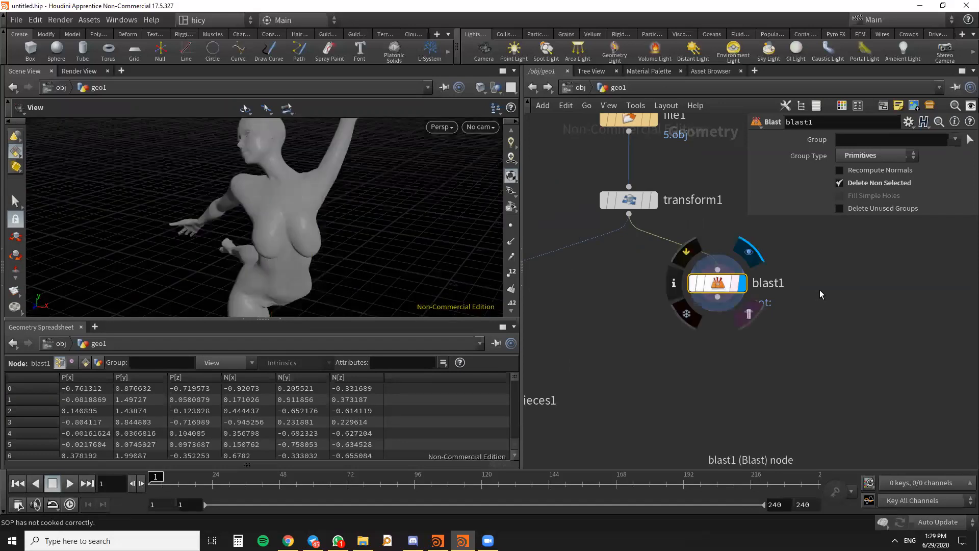
pyautogui.scroll(-3, 819, 290)
pyautogui.scroll(2, 322, 236)
pyautogui.scroll(-3, 322, 237)
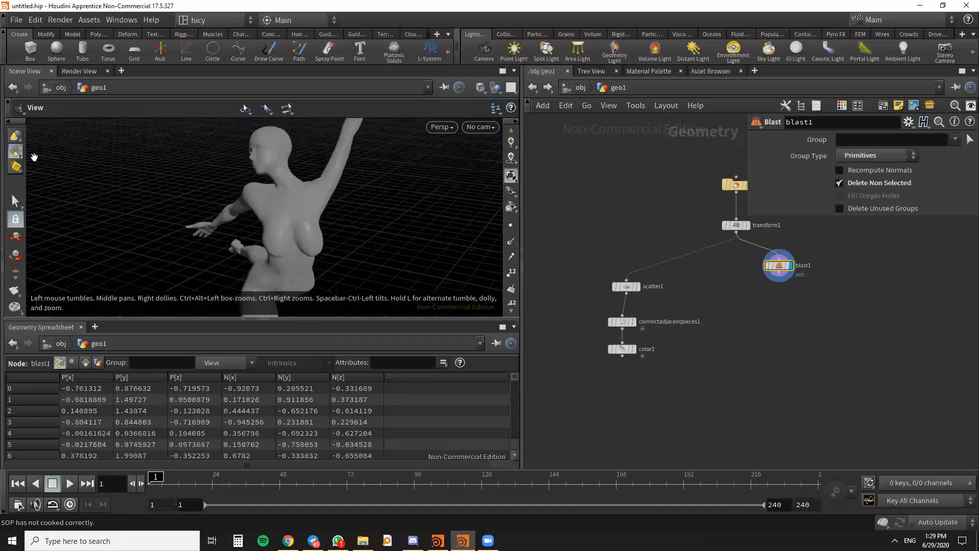
# - Bring back the torso selection with the Select tool and move the Blast node further below the Transform node
pyautogui.click(16, 202)
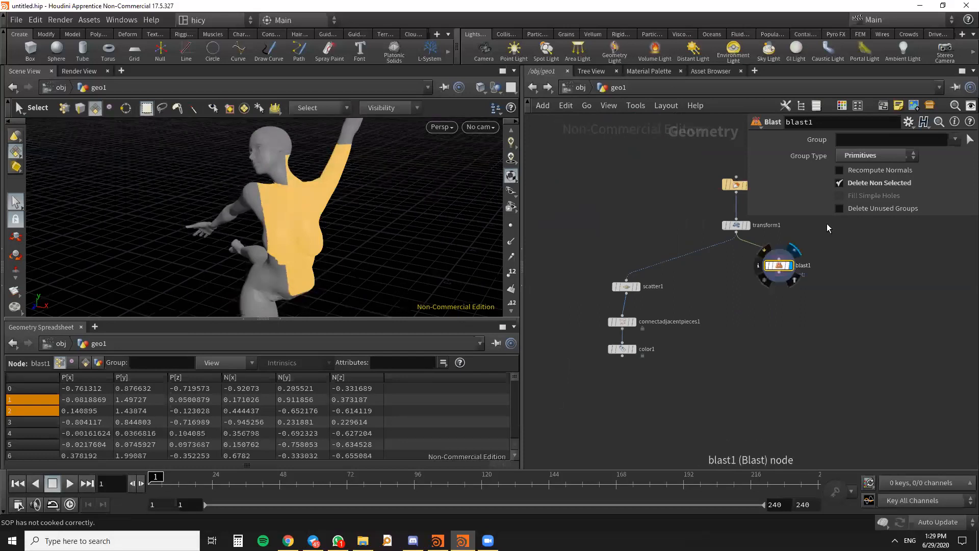
pyautogui.moveTo(781, 281); pyautogui.dragTo(785, 296)
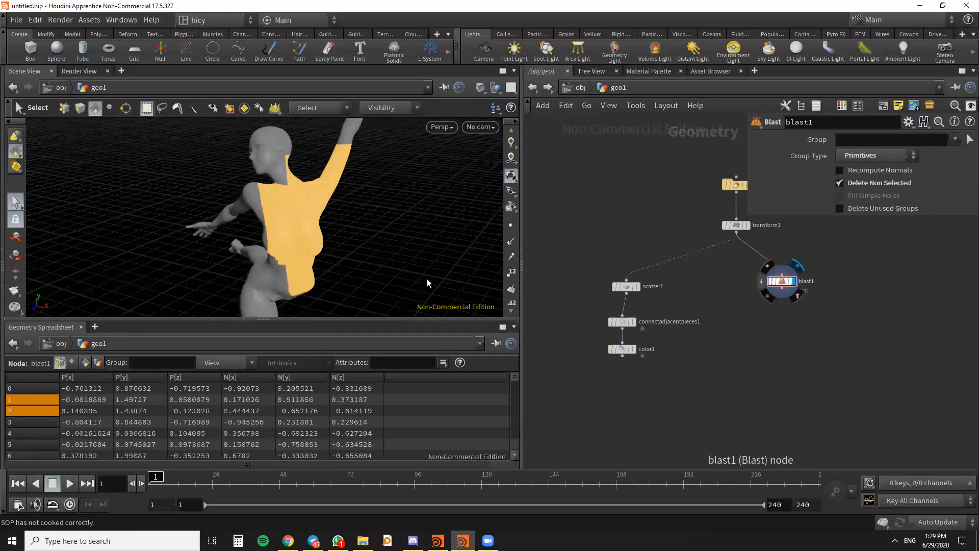
pyautogui.press('Escape')
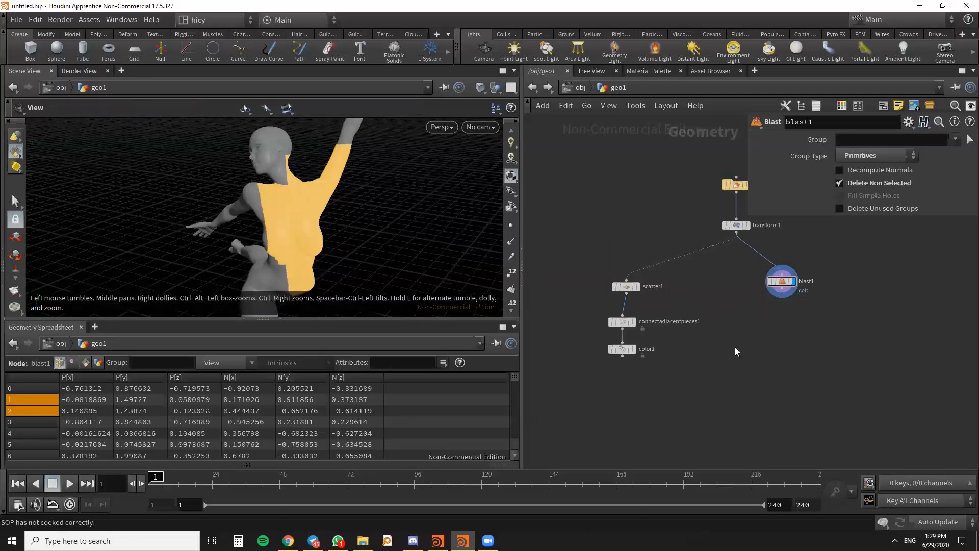
pyautogui.scroll(3, 779, 306)
pyautogui.scroll(-3, 776, 313)
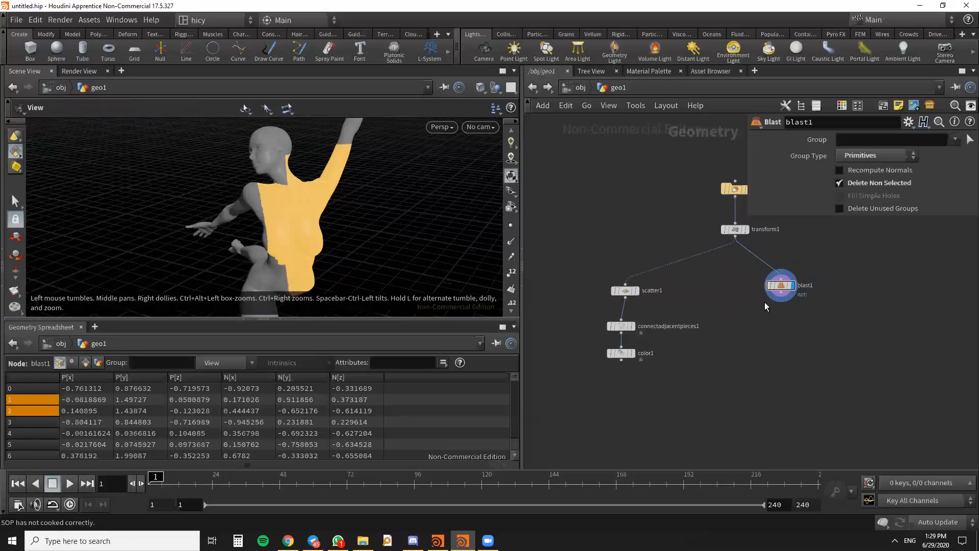
pyautogui.scroll(2, 765, 306)
pyautogui.moveTo(761, 262); pyautogui.dragTo(767, 279)
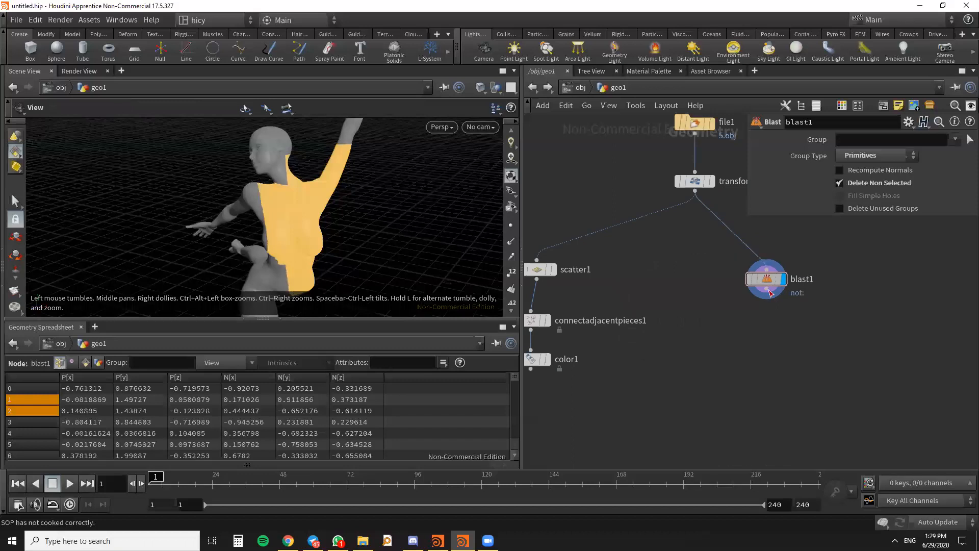
# - Add a Clean node below the Blast node, connect it to the Blast output, and display its result
pyautogui.press('Tab')
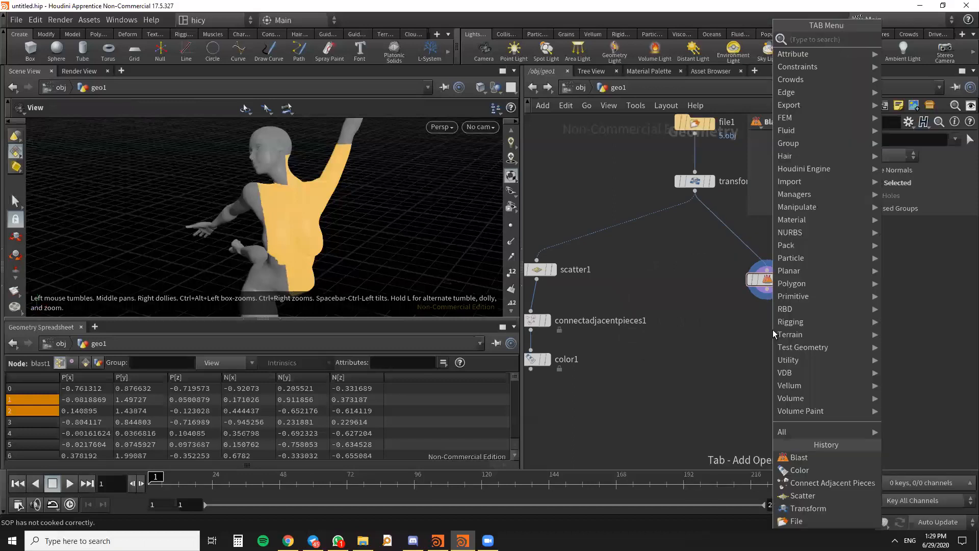
pyautogui.write('CLEAN')
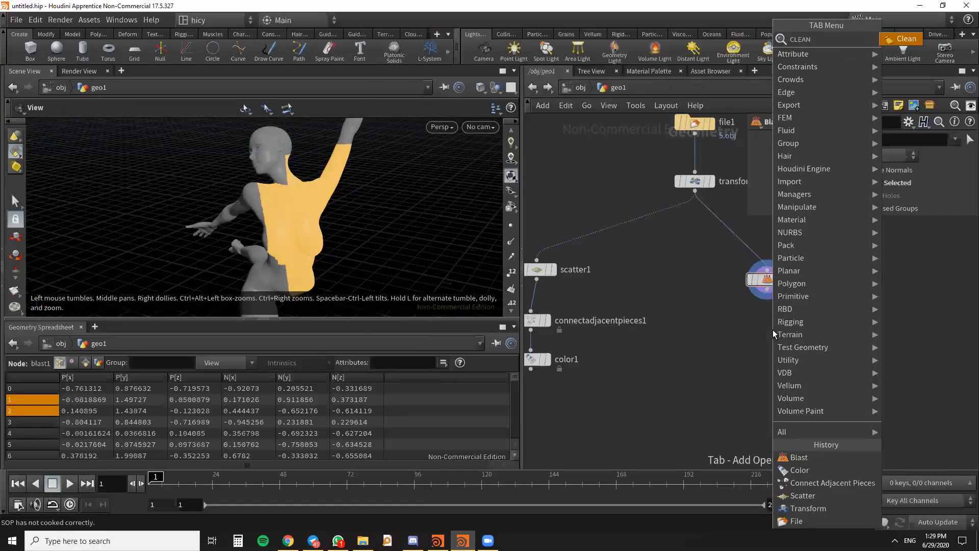
pyautogui.press('Return')
pyautogui.click(772, 329)
pyautogui.moveTo(767, 289); pyautogui.dragTo(780, 329)
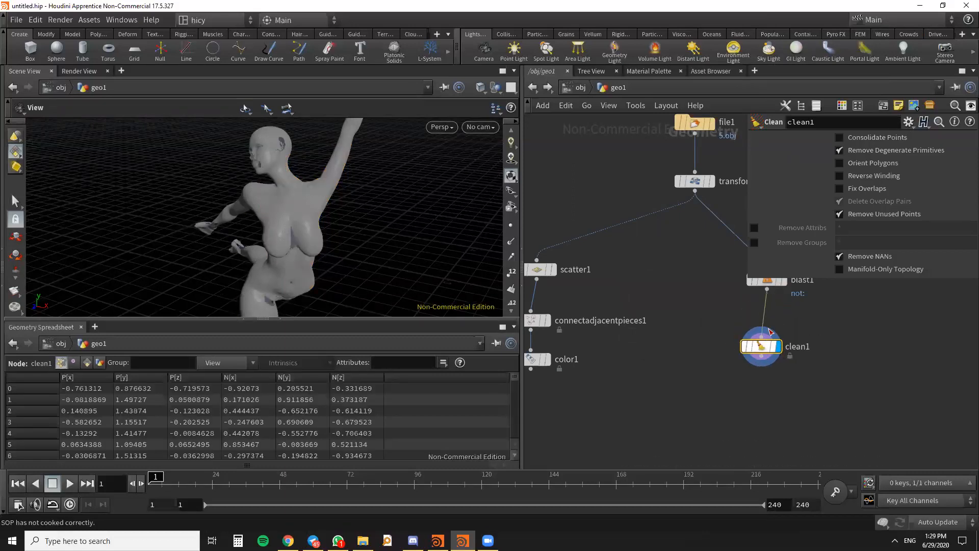
# - Switch the display back to the Blast node and move it closer to the Clean node
pyautogui.scroll(-3, 662, 373)
pyautogui.scroll(3, 728, 325)
pyautogui.click(748, 299)
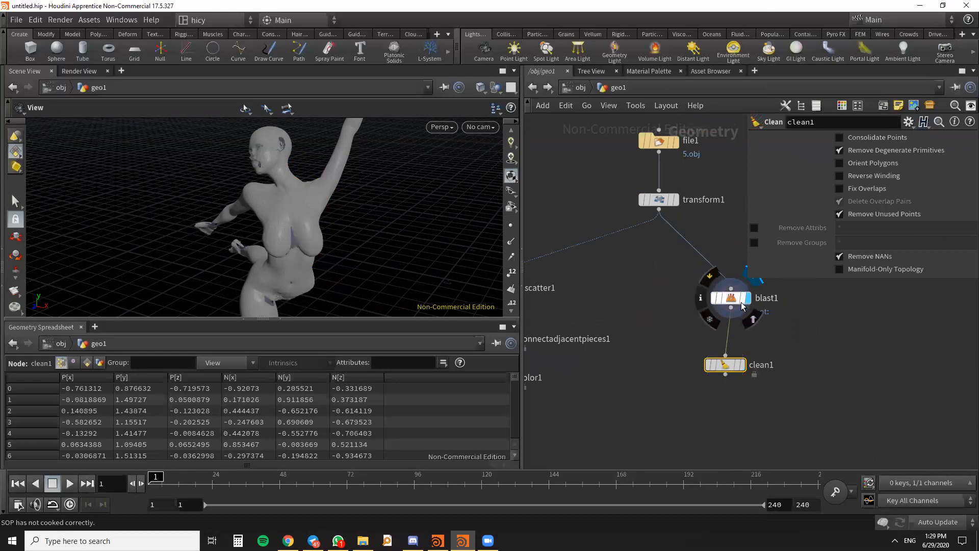
pyautogui.click(730, 299)
pyautogui.moveTo(730, 298); pyautogui.dragTo(731, 312)
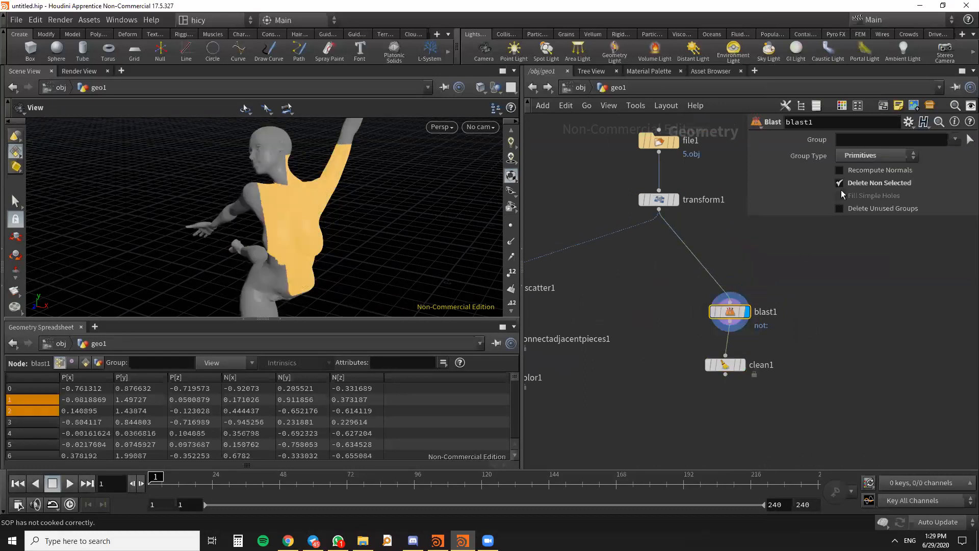
# - Enable Delete Unused Groups on the Blast node, keeping Delete Non Selected on
pyautogui.click(840, 182)
pyautogui.click(840, 182)
pyautogui.click(843, 209)
pyautogui.scroll(-3, 770, 308)
pyautogui.moveTo(725, 271); pyautogui.dragTo(715, 262, button='middle')
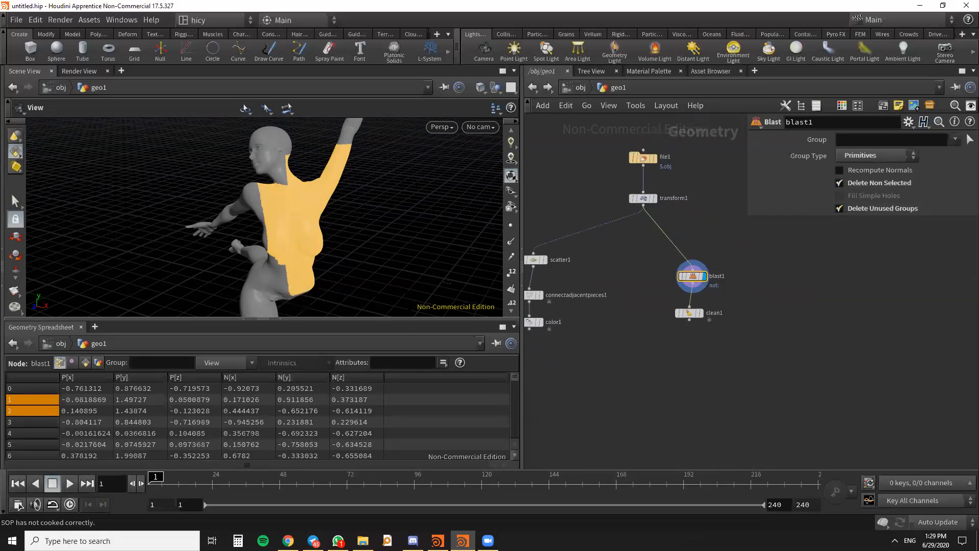
# - Try to pick geometry in the viewport for the Blast node's Group parameter
pyautogui.click(955, 140)
pyautogui.click(970, 139)
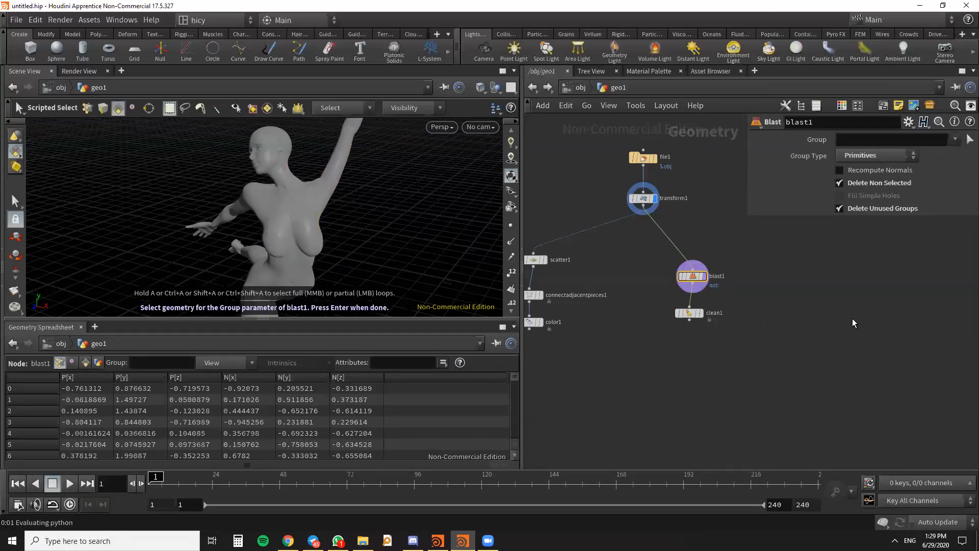
pyautogui.scroll(2, 685, 283)
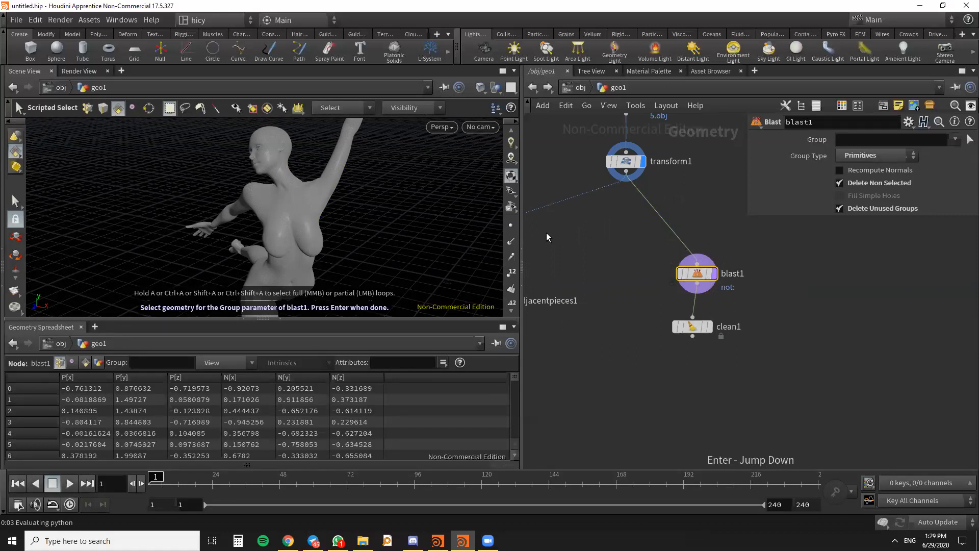
pyautogui.keyDown('alt'); pyautogui.moveTo(363, 226); pyautogui.dragTo(333, 247); pyautogui.keyUp('alt')
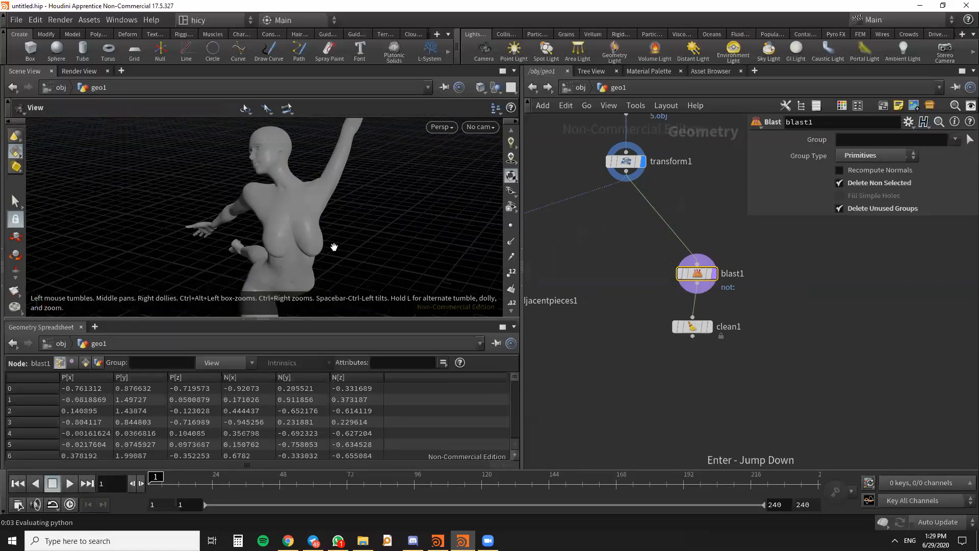
# - Display the Clean node's result and delete that node from the network
pyautogui.click(709, 327)
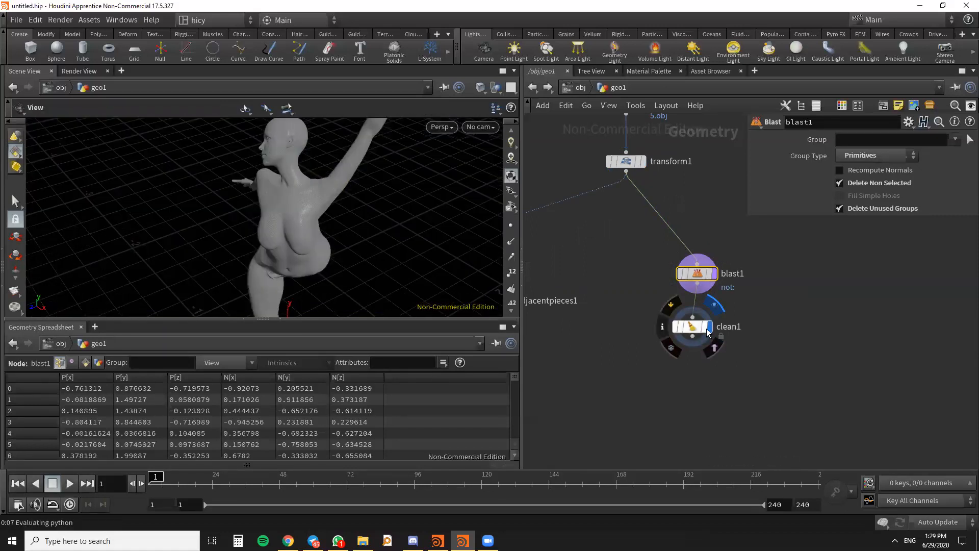
pyautogui.moveTo(362, 248); pyautogui.dragTo(352, 240)
pyautogui.click(693, 326)
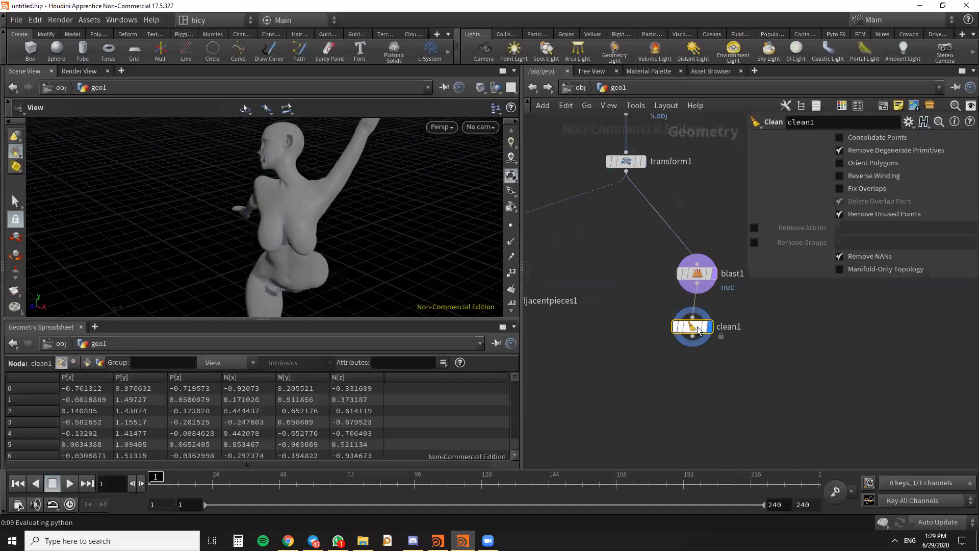
pyautogui.press('Delete')
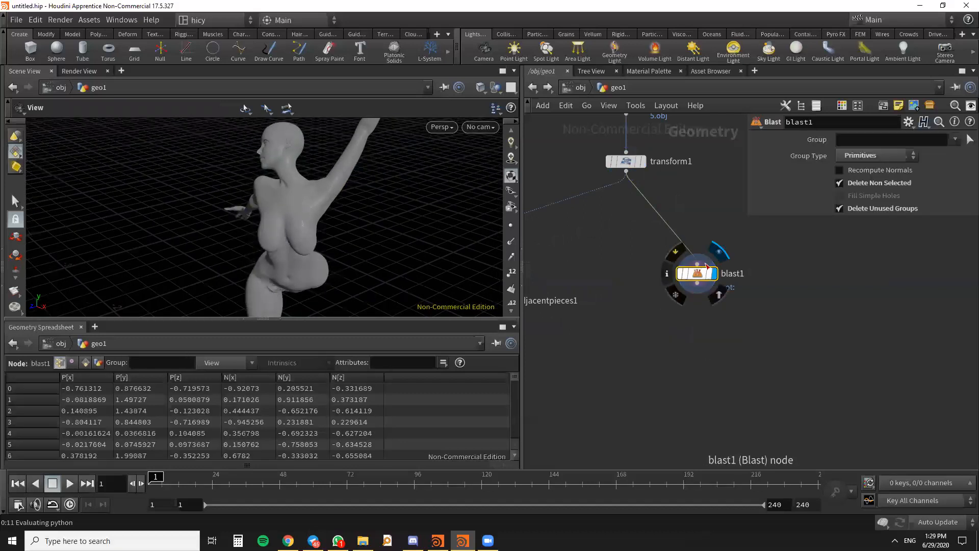
# - Bring back the torso selection with the Select tool and try to apply it to the Blast node
pyautogui.press('Return')
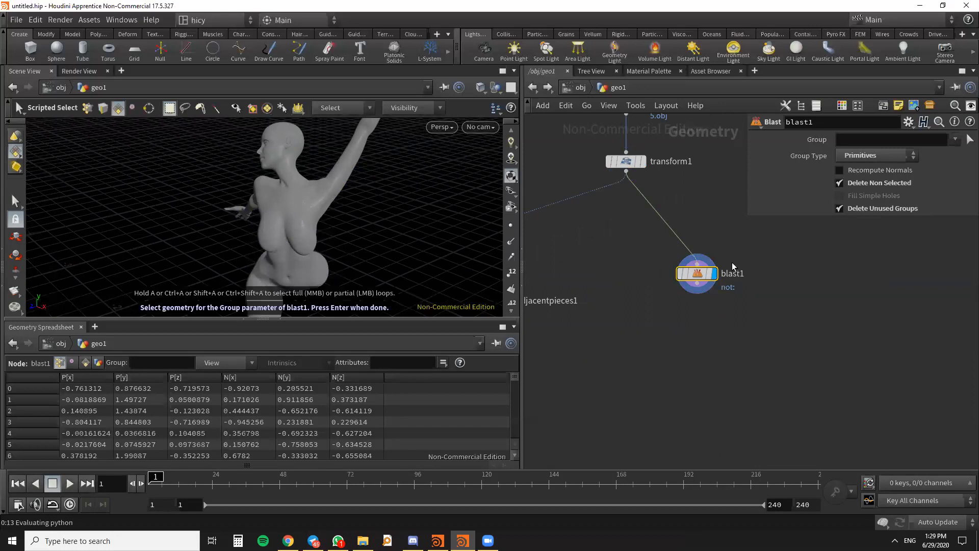
pyautogui.press('Escape')
pyautogui.moveTo(383, 213)
pyautogui.mouseDown()
pyautogui.moveTo(357, 225)
pyautogui.moveTo(383, 219)
pyautogui.mouseUp()
pyautogui.click(15, 201)
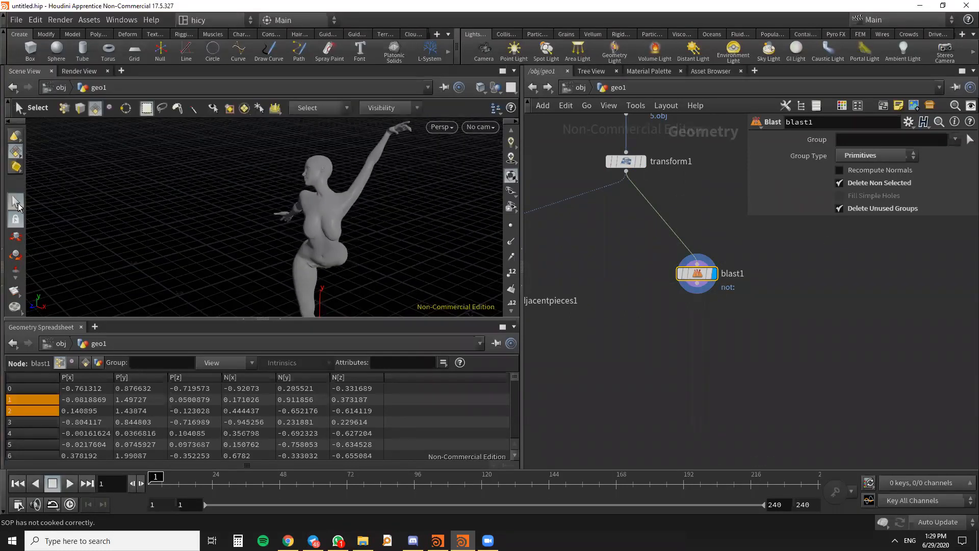
pyautogui.click(304, 215)
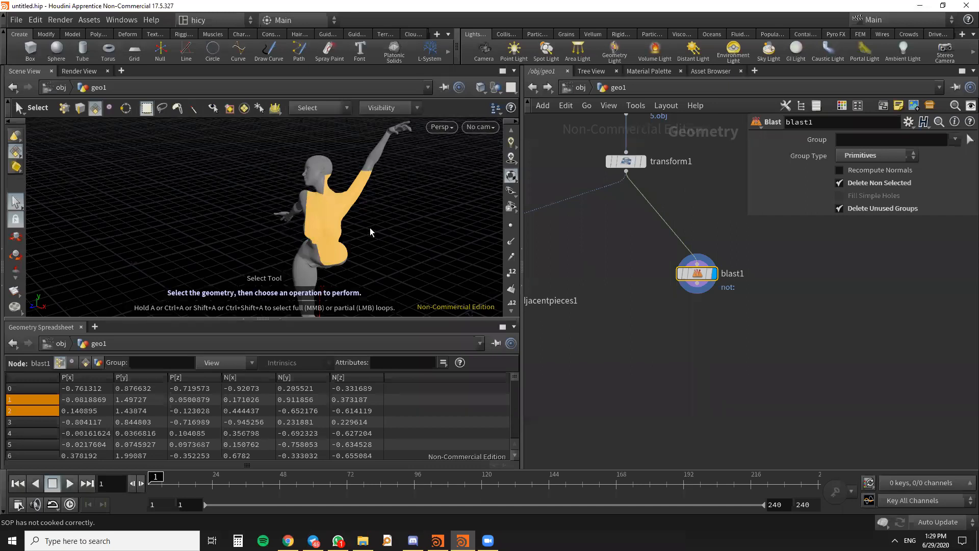
pyautogui.press('Return')
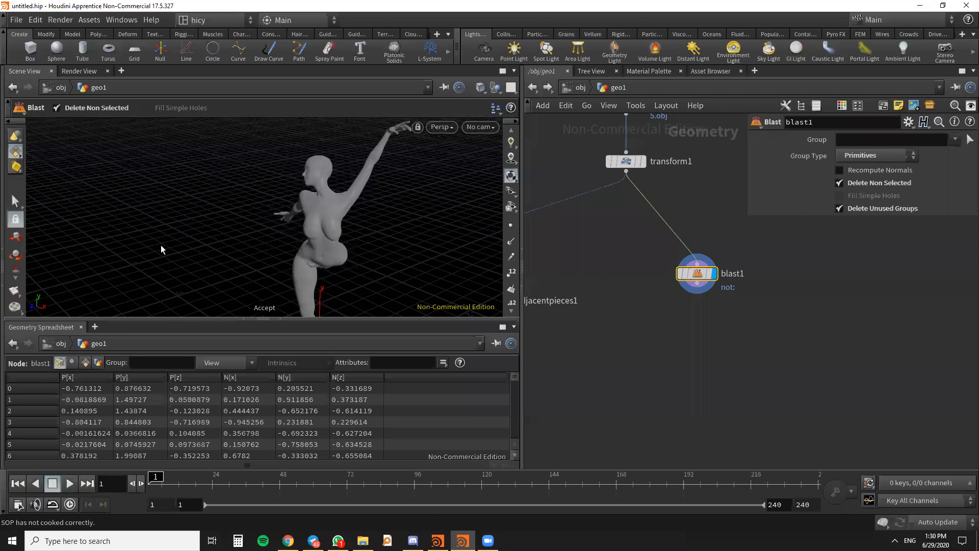
pyautogui.click(15, 202)
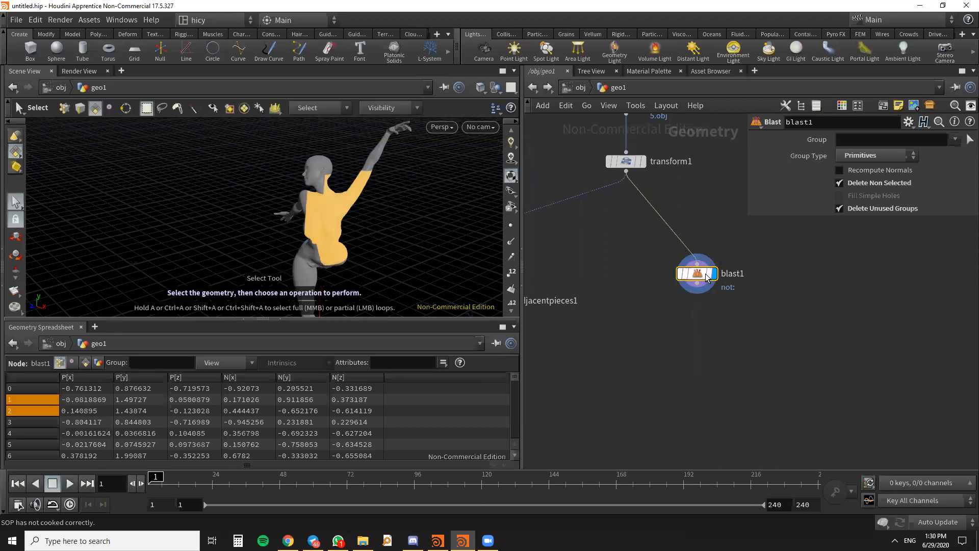
# - Disable Delete Unused Groups on the Blast node and toggle Delete Non Selected off and on again
pyautogui.moveTo(704, 278)
pyautogui.moveTo(697, 276); pyautogui.dragTo(703, 274)
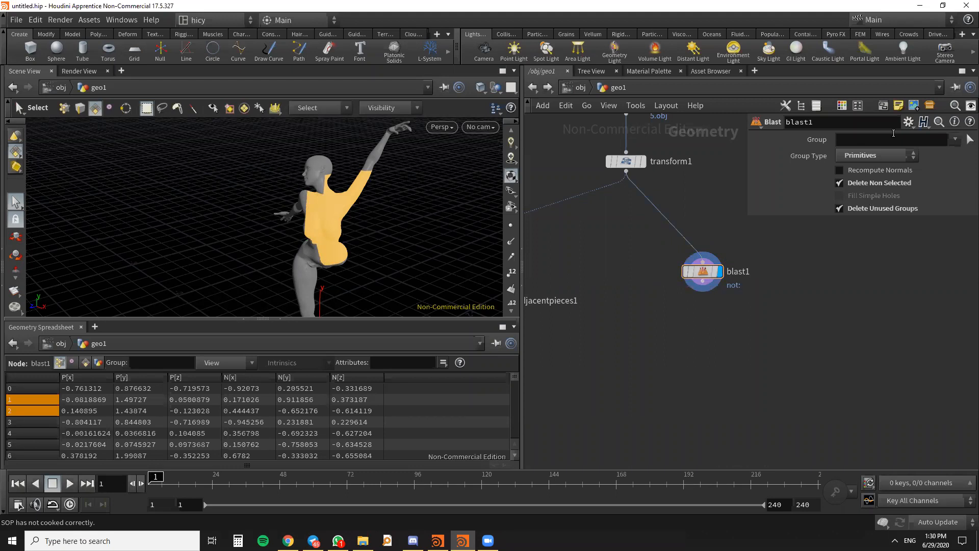
pyautogui.click(839, 208)
pyautogui.click(840, 183)
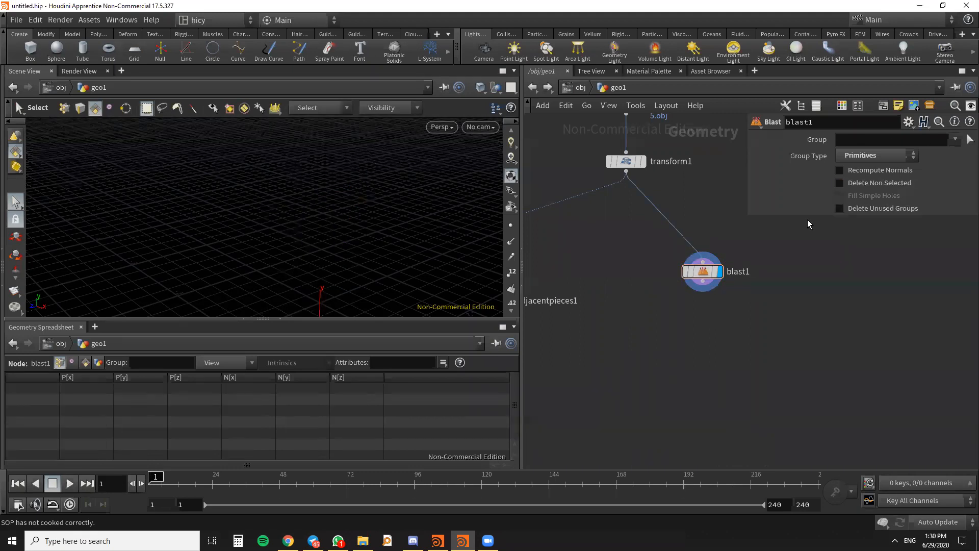
pyautogui.click(840, 182)
pyautogui.click(924, 271)
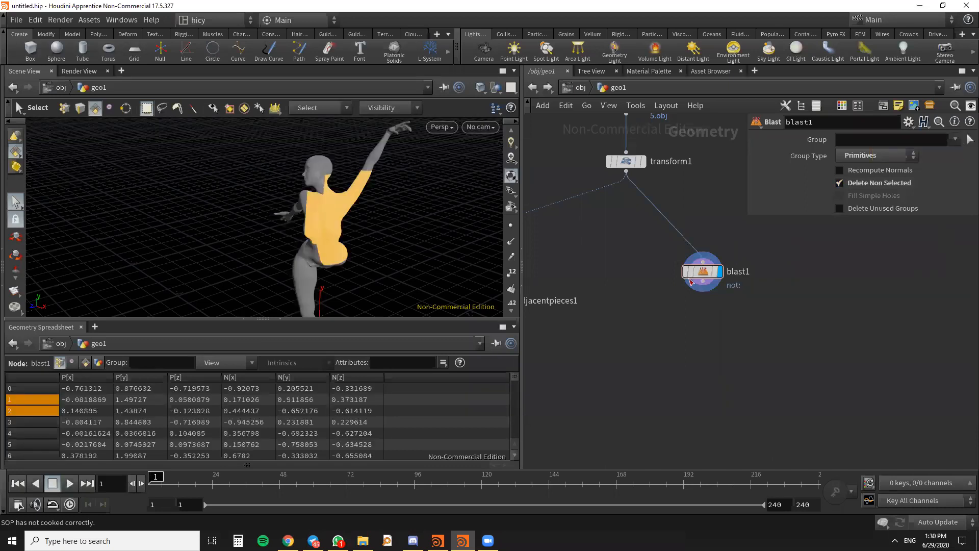
# - Reselect only the chest faces on the model and try to apply the selection to the existing Blast node
pyautogui.scroll(-2, 743, 327)
pyautogui.moveTo(736, 314)
pyautogui.mouseDown(button='middle')
pyautogui.moveTo(769, 295)
pyautogui.moveTo(729, 309)
pyautogui.mouseUp(button='middle')
pyautogui.scroll(5, 765, 285)
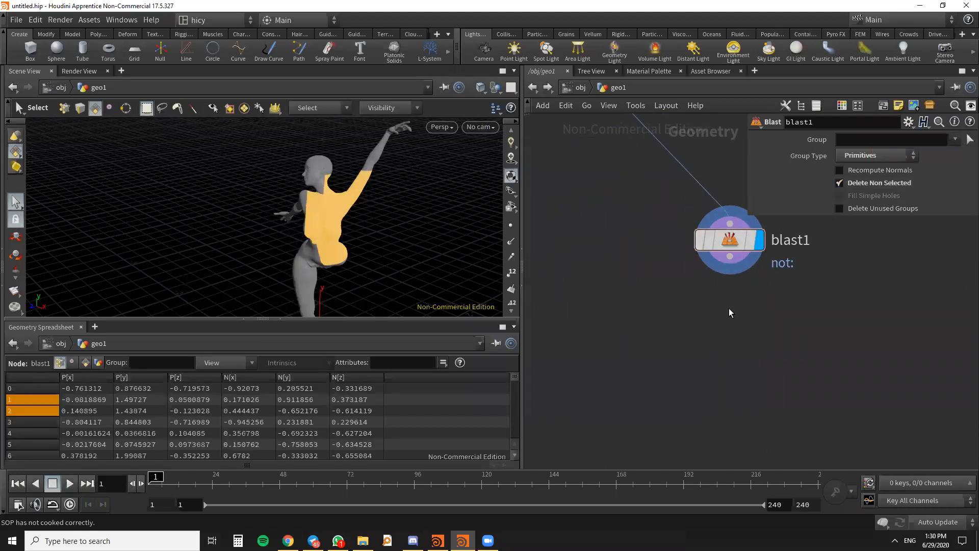
pyautogui.click(286, 243)
pyautogui.click(334, 222)
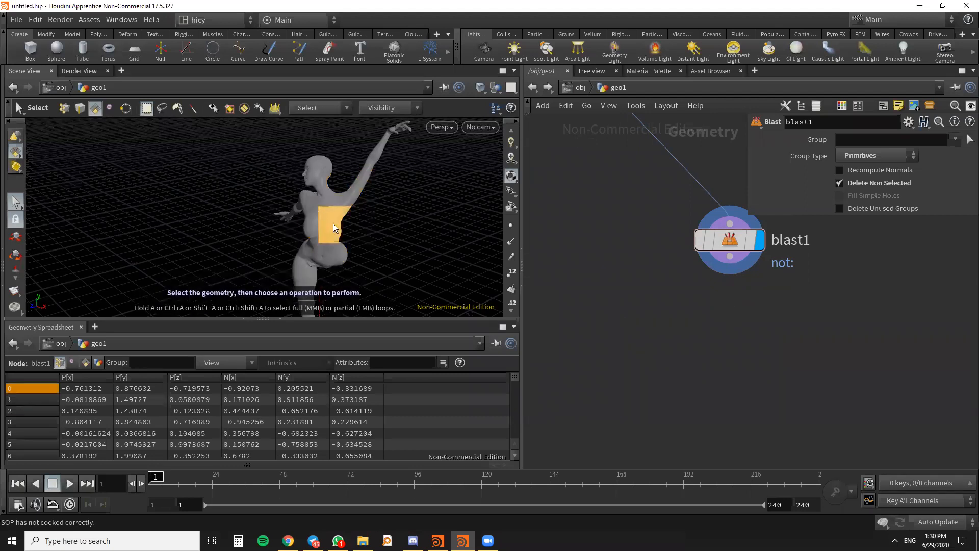
pyautogui.press('space')
pyautogui.moveTo(352, 234); pyautogui.dragTo(352, 241)
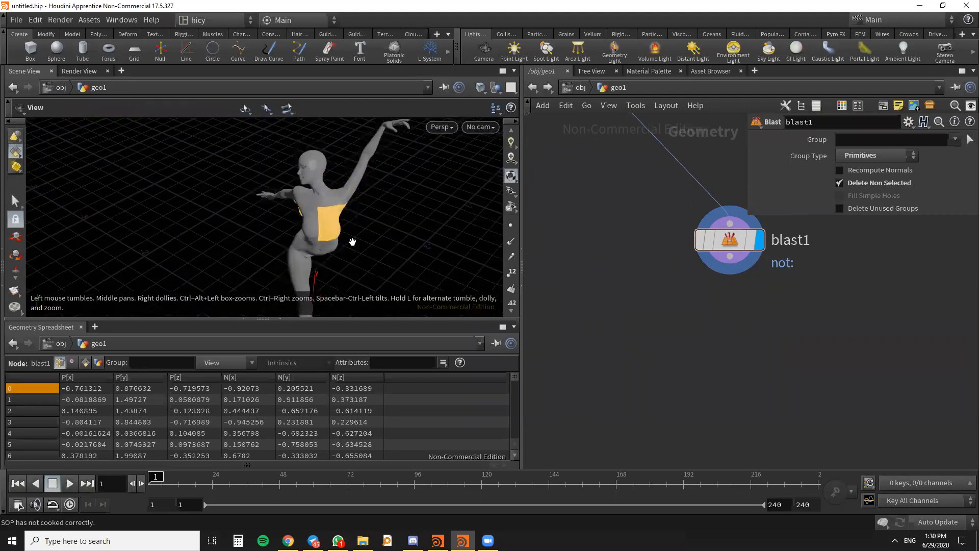
pyautogui.press('Return')
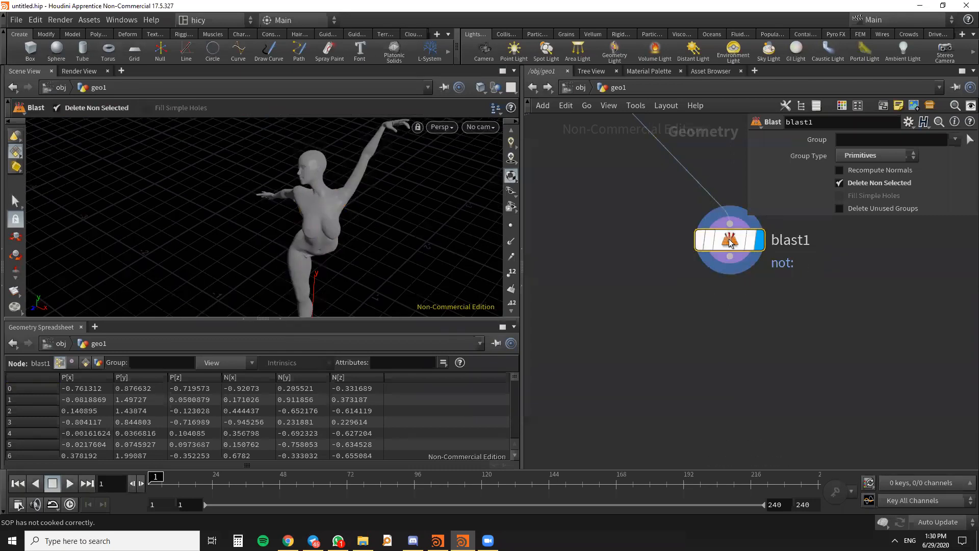
pyautogui.scroll(-3, 727, 362)
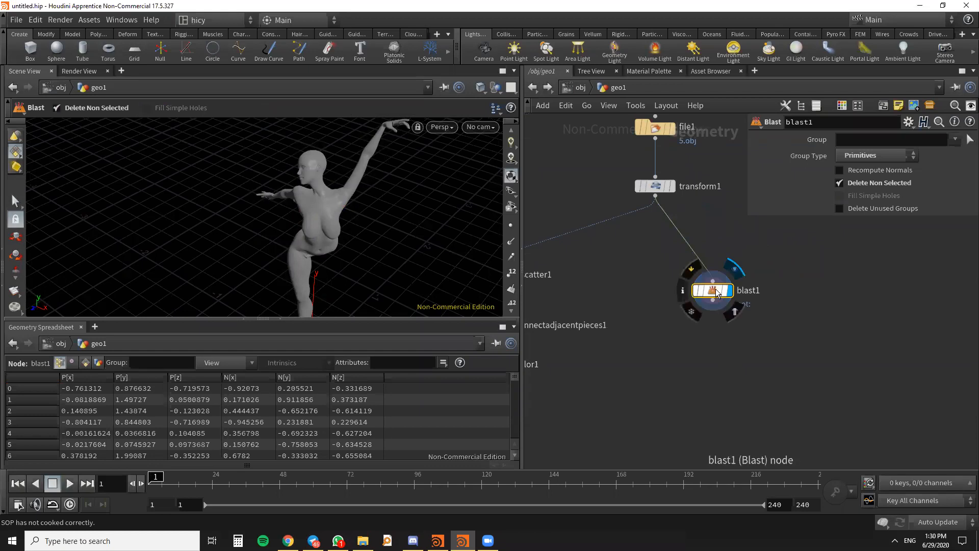
# - Display the Transform node, box-select the chest faces, and delete them to create a second Blast node
pyautogui.click(671, 186)
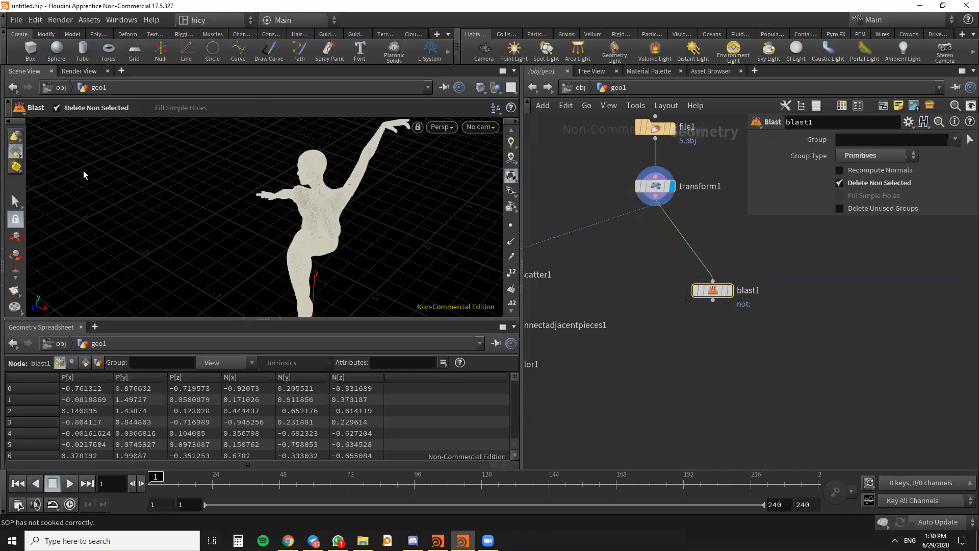
pyautogui.click(14, 200)
pyautogui.click(320, 213)
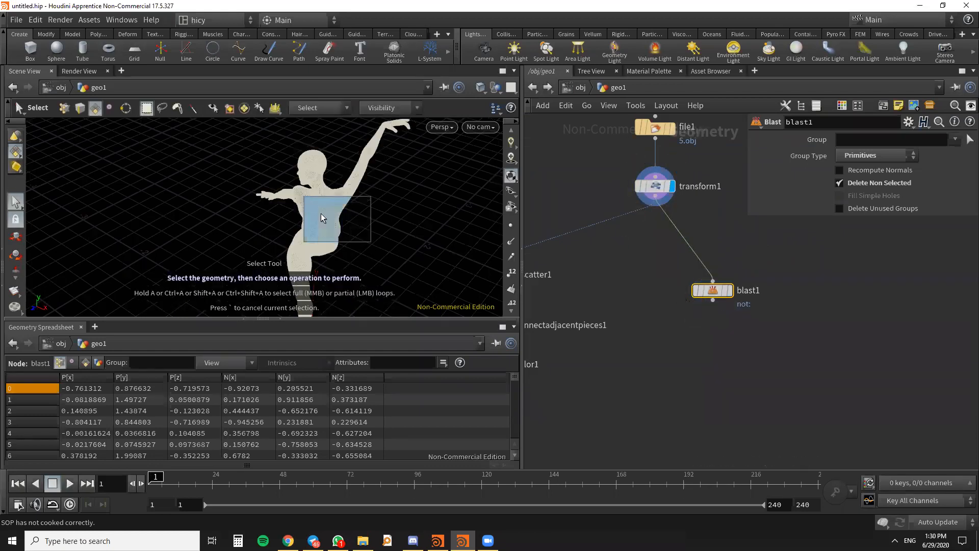
pyautogui.press('Delete')
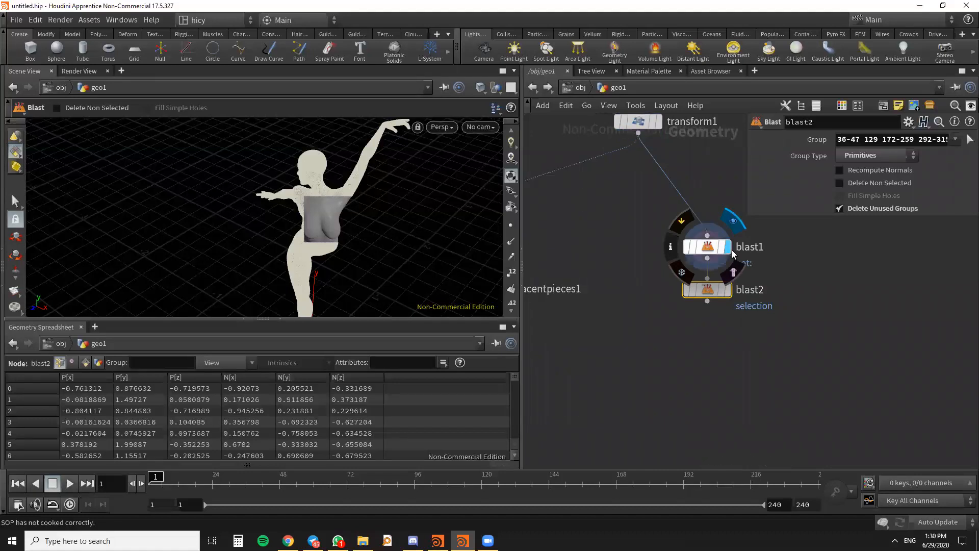
# - Display the second Blast node and enable its Delete Non Selected option to keep only the chest faces
pyautogui.moveTo(713, 244); pyautogui.dragTo(713, 231)
pyautogui.scroll(-3, 721, 347)
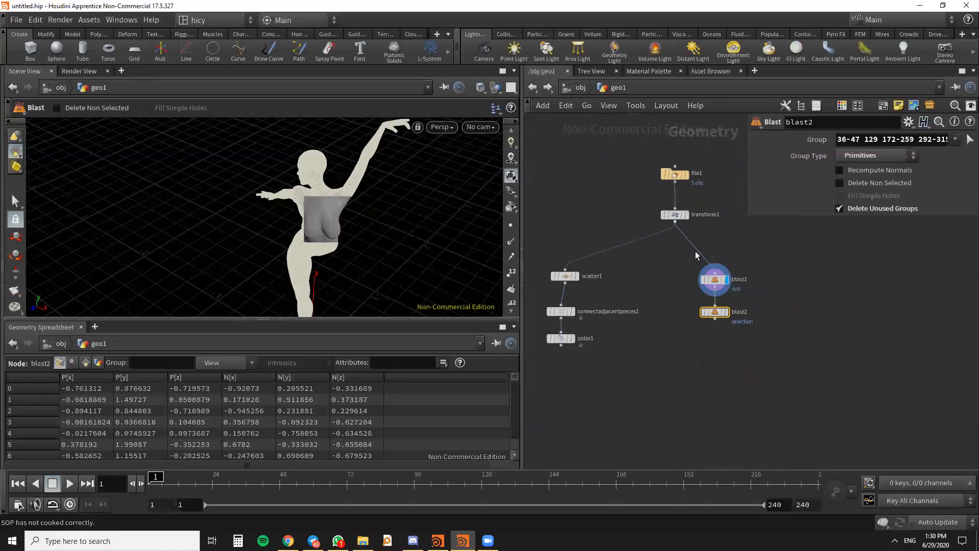
pyautogui.scroll(2, 722, 311)
pyautogui.click(725, 312)
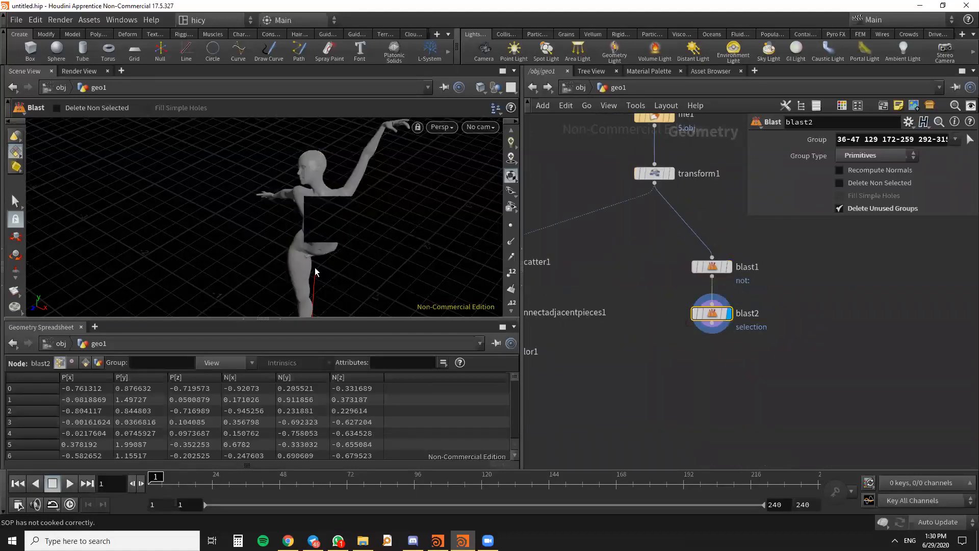
pyautogui.click(840, 183)
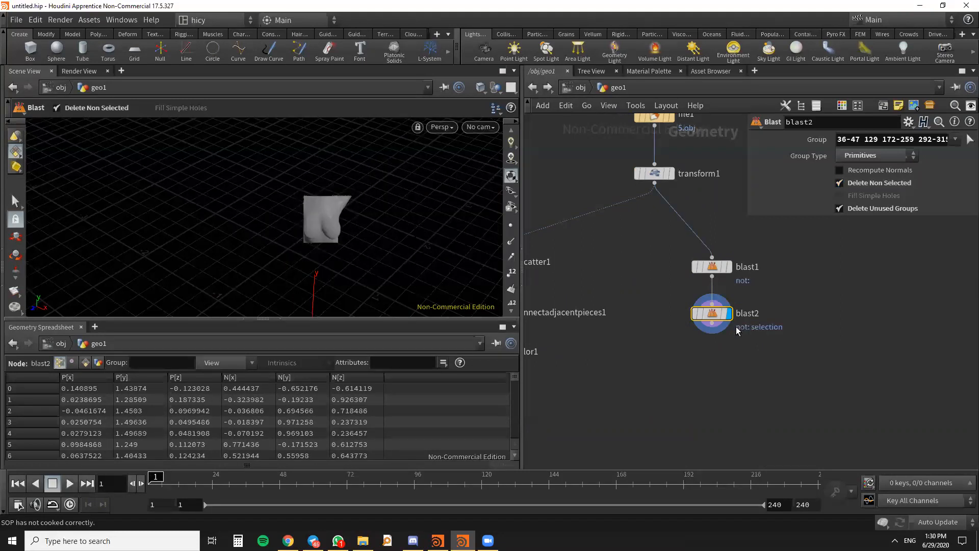
# - Delete both Blast nodes and display the Transform node's result
pyautogui.scroll(-1, 738, 330)
pyautogui.moveTo(789, 358); pyautogui.dragTo(674, 257)
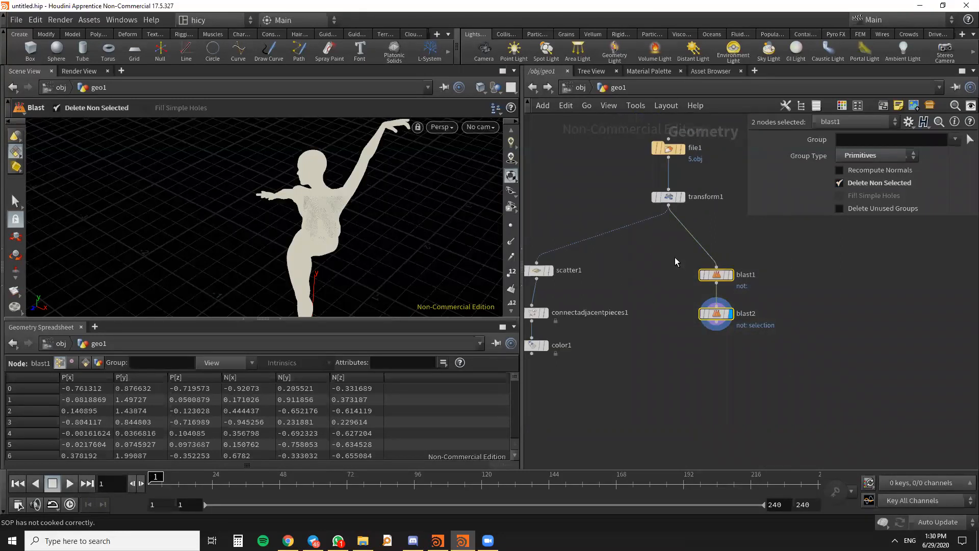
pyautogui.click(666, 196)
pyautogui.scroll(3, 665, 197)
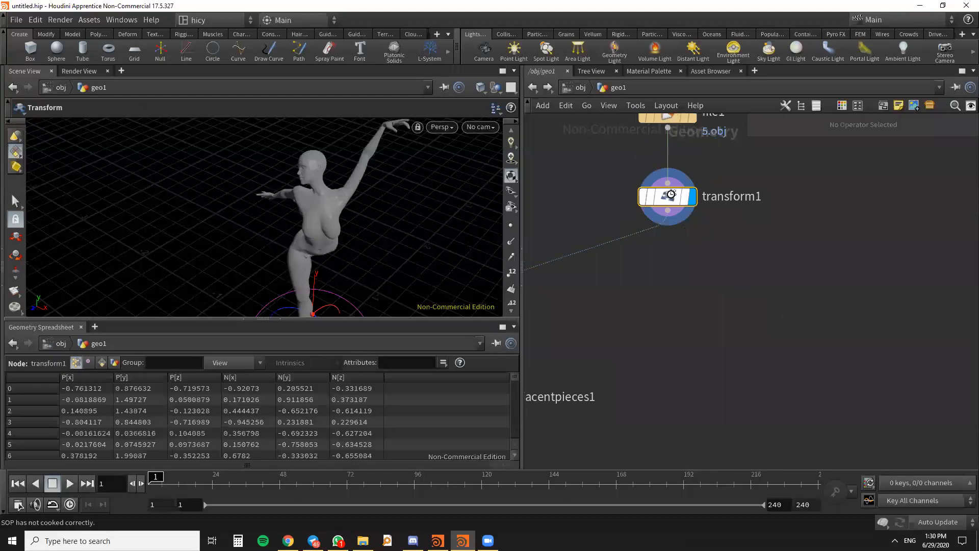
# - Select the chest, shoulder and upper raised-arm faces on the transformed model with the Select tool
pyautogui.click(15, 202)
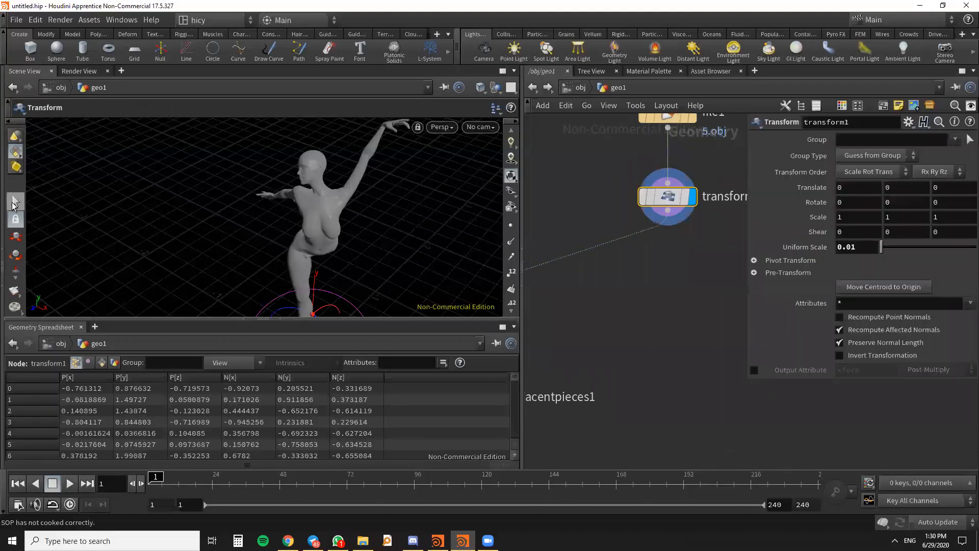
pyautogui.press('Escape')
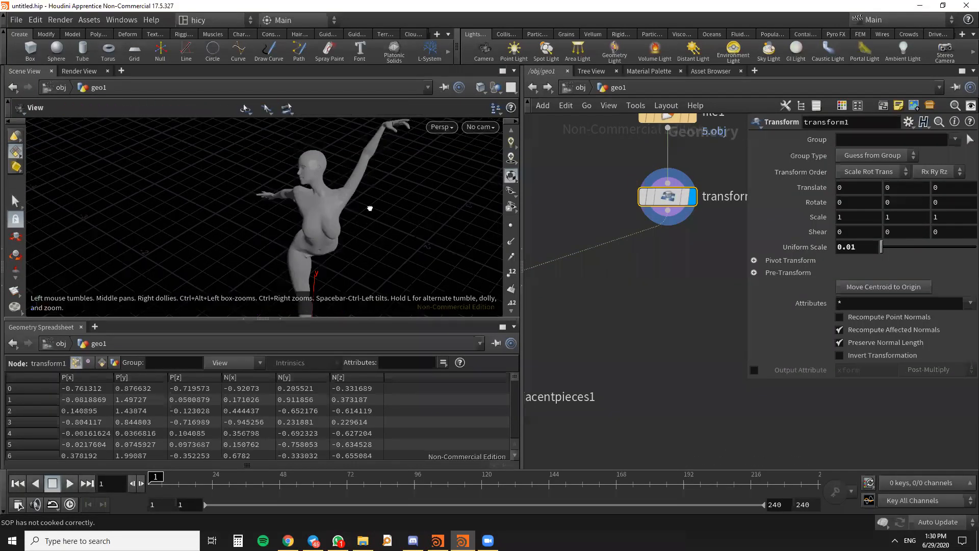
pyautogui.moveTo(372, 208); pyautogui.dragTo(374, 214)
pyautogui.click(15, 204)
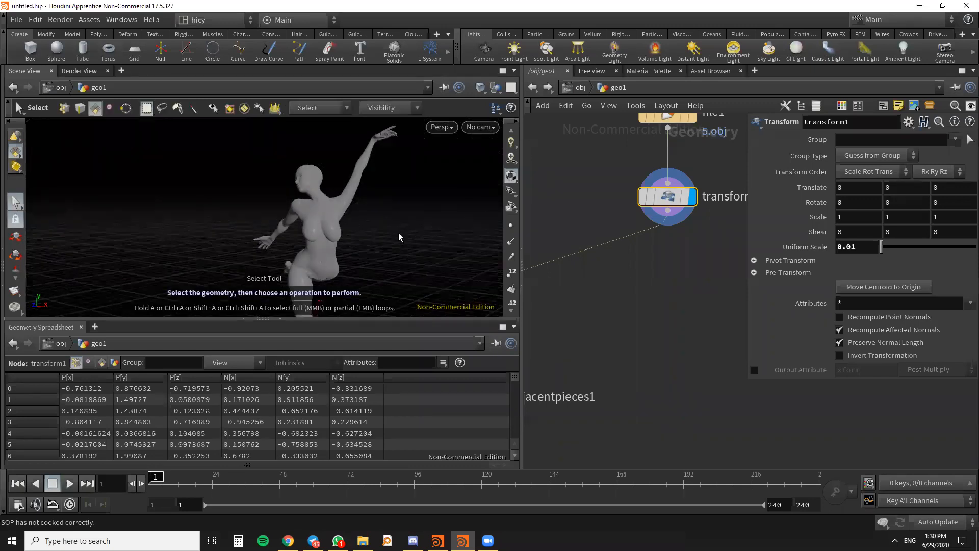
pyautogui.moveTo(392, 269); pyautogui.dragTo(373, 219)
pyautogui.moveTo(378, 232); pyautogui.dragTo(303, 203)
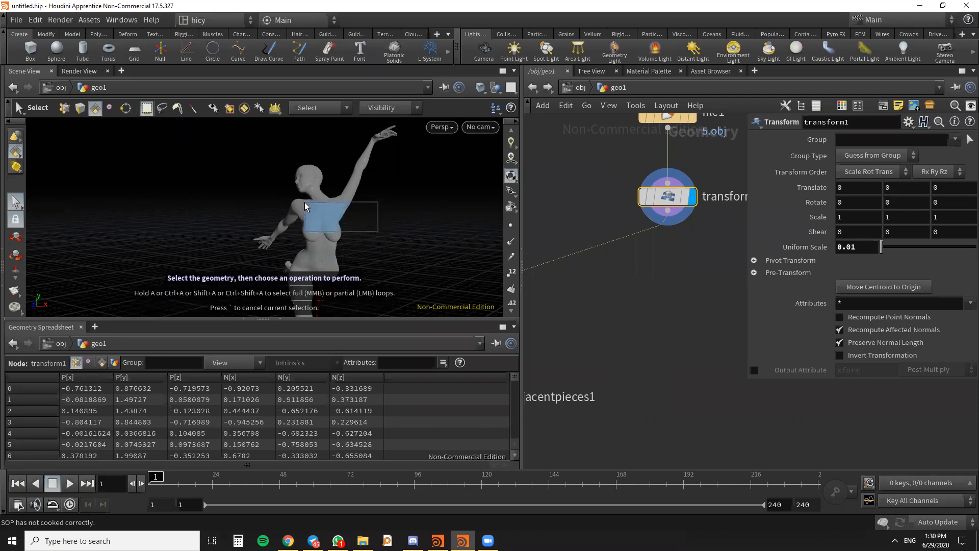
pyautogui.keyDown('alt'); pyautogui.moveTo(363, 240); pyautogui.dragTo(336, 171); pyautogui.keyUp('alt')
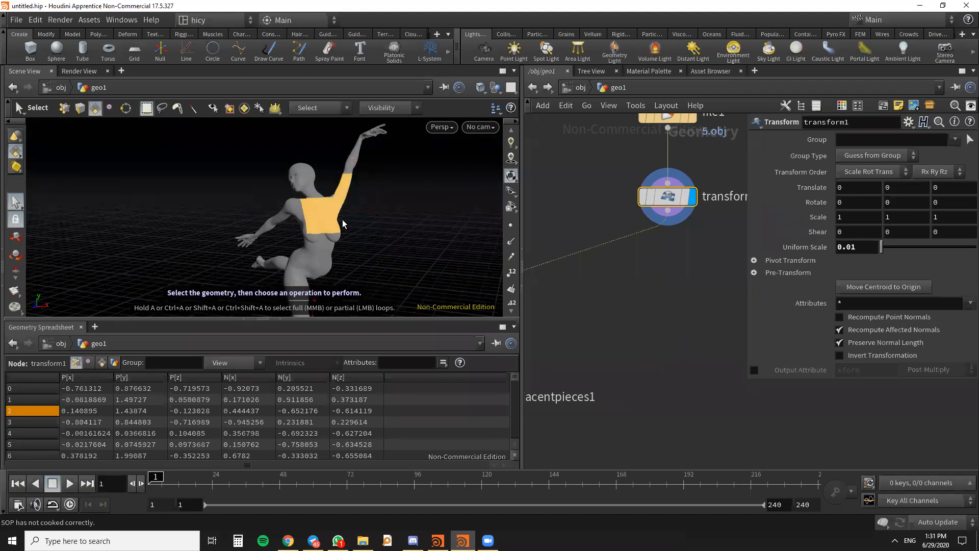
# - Extend the face selection to more of the torso and the hips, and clear the selection
pyautogui.keyDown('shift'); pyautogui.moveTo(315, 206); pyautogui.dragTo(314, 206); pyautogui.keyUp('shift')
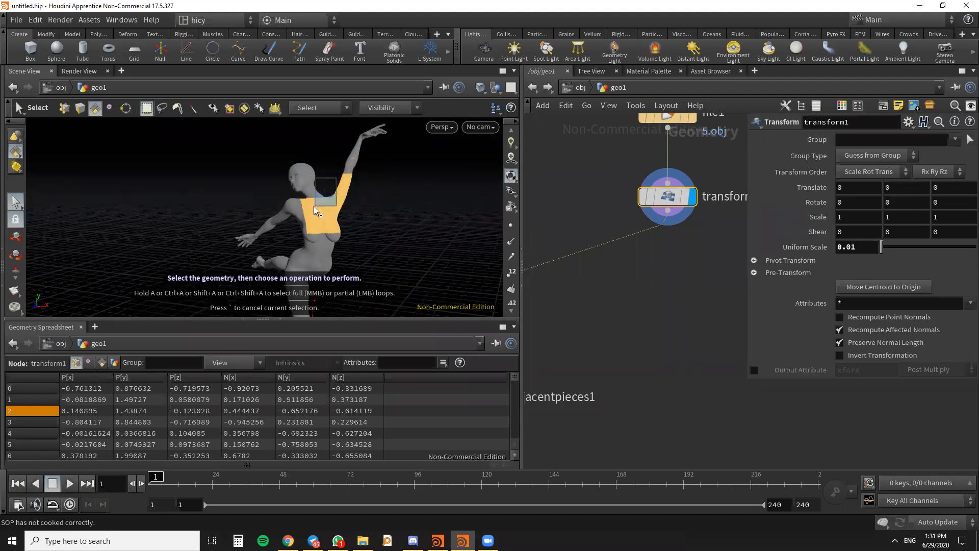
pyautogui.moveTo(387, 236)
pyautogui.keyDown('alt'); pyautogui.mouseDown()
pyautogui.moveTo(338, 249)
pyautogui.moveTo(224, 247)
pyautogui.moveTo(396, 252)
pyautogui.moveTo(350, 231)
pyautogui.moveTo(346, 261)
pyautogui.moveTo(429, 262)
pyautogui.moveTo(393, 224)
pyautogui.mouseUp(); pyautogui.keyUp('alt')
pyautogui.keyDown('alt'); pyautogui.moveTo(408, 268); pyautogui.dragTo(378, 275); pyautogui.keyUp('alt')
pyautogui.moveTo(325, 255); pyautogui.dragTo(372, 290)
pyautogui.keyDown('alt'); pyautogui.moveTo(281, 244); pyautogui.dragTo(398, 239); pyautogui.keyUp('alt')
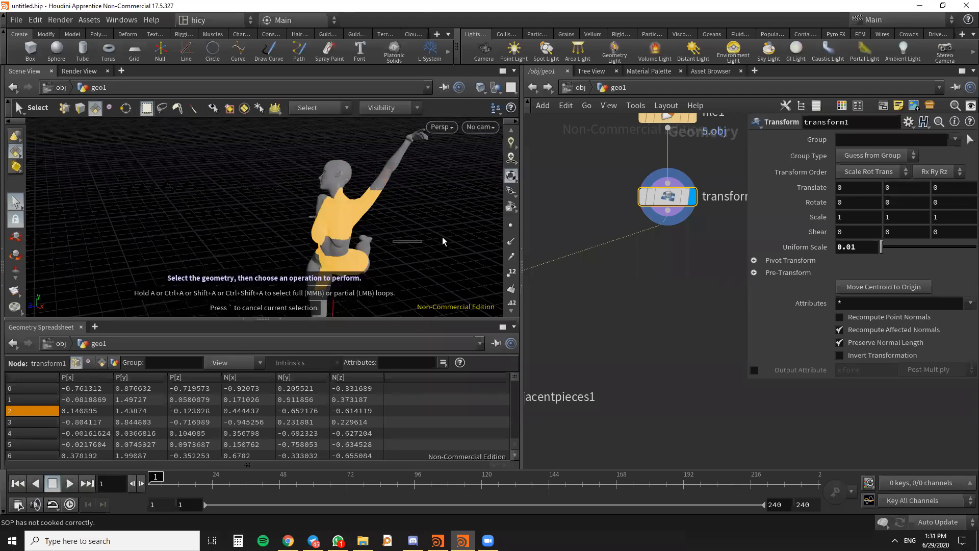
pyautogui.moveTo(411, 249)
pyautogui.keyDown('alt'); pyautogui.mouseDown()
pyautogui.moveTo(423, 246)
pyautogui.moveTo(399, 250)
pyautogui.mouseUp(); pyautogui.keyUp('alt')
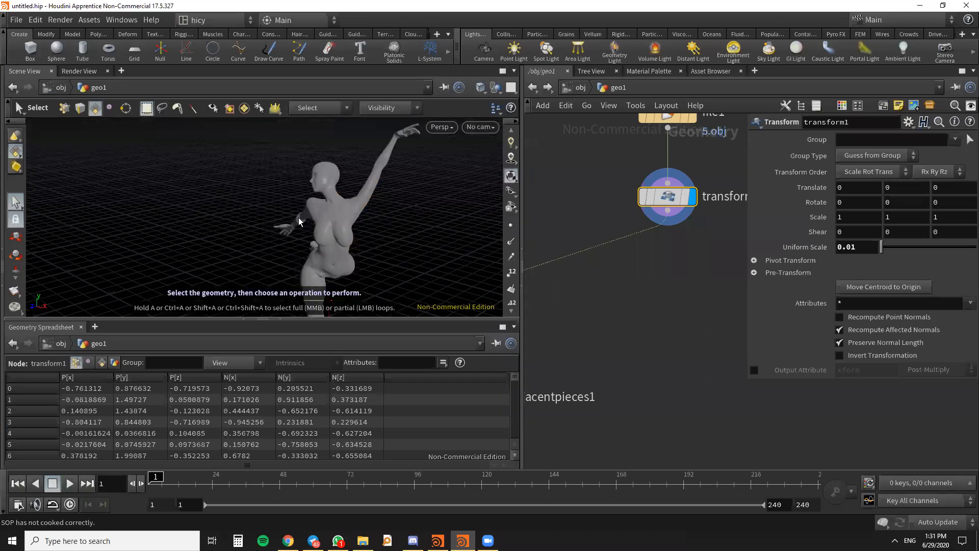
# - Select the chest, back and upper raised-arm faces of the transformed dancer model with the Select tool
pyautogui.press('Return')
pyautogui.keyDown('alt'); pyautogui.moveTo(355, 247); pyautogui.dragTo(322, 200); pyautogui.keyUp('alt')
pyautogui.click(15, 202)
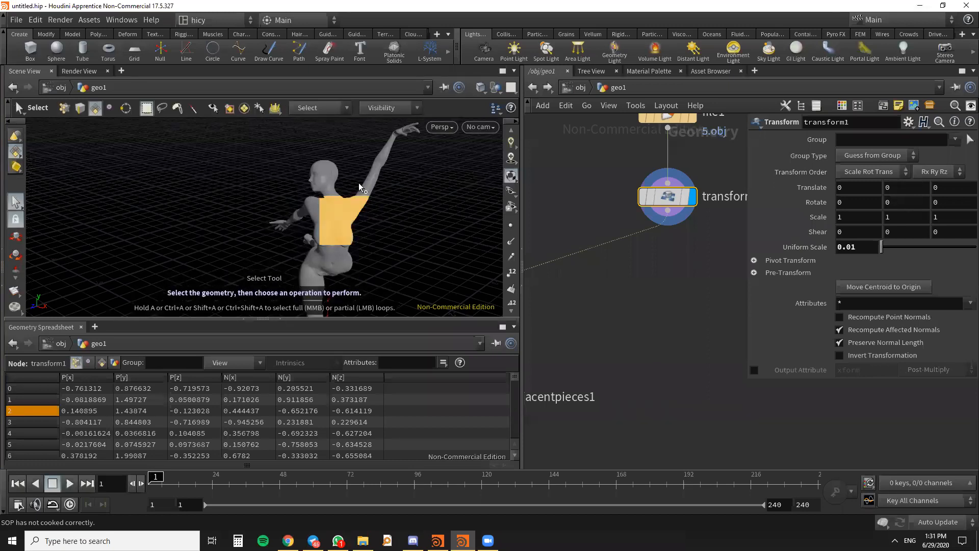
pyautogui.keyDown('alt'); pyautogui.moveTo(400, 219); pyautogui.dragTo(434, 270); pyautogui.keyUp('alt')
pyautogui.keyDown('ctrl'); pyautogui.moveTo(481, 242); pyautogui.dragTo(423, 307); pyautogui.keyUp('ctrl')
pyautogui.keyDown('ctrl'); pyautogui.moveTo(487, 237); pyautogui.dragTo(482, 297); pyautogui.keyUp('ctrl')
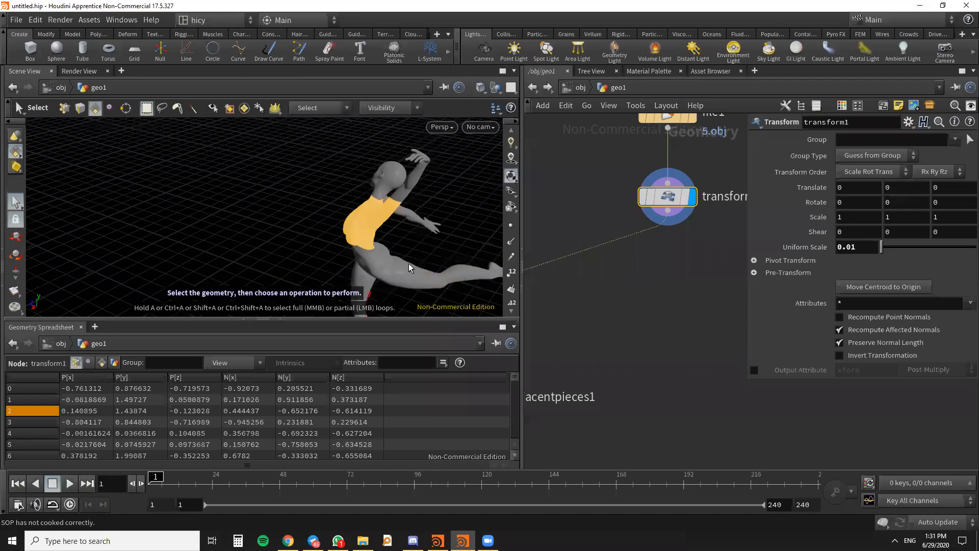
# - Extend the face selection to the dancer's waist and hips
pyautogui.keyDown('alt'); pyautogui.moveTo(409, 243); pyautogui.dragTo(345, 249); pyautogui.keyUp('alt')
pyautogui.keyDown('shift'); pyautogui.moveTo(427, 262); pyautogui.dragTo(332, 241); pyautogui.keyUp('shift')
pyautogui.keyDown('alt'); pyautogui.moveTo(390, 252); pyautogui.dragTo(365, 255); pyautogui.keyUp('alt')
pyautogui.keyDown('alt'); pyautogui.moveTo(369, 218); pyautogui.dragTo(351, 292); pyautogui.keyUp('alt')
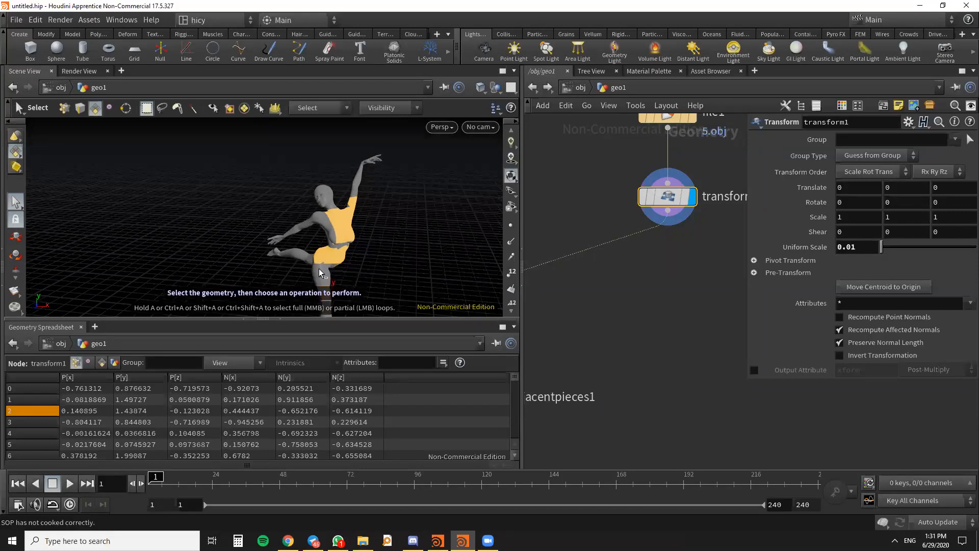
pyautogui.keyDown('alt'); pyautogui.moveTo(322, 261); pyautogui.dragTo(357, 260); pyautogui.keyUp('alt')
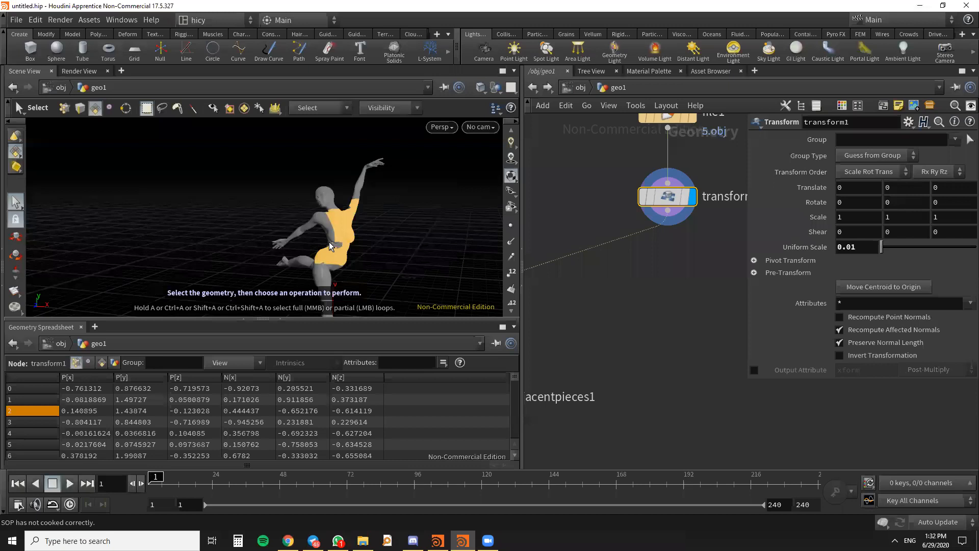
# - Delete the selected torso faces with a Blast node and set it apart from the Scatter chain as its own branch of Transform
pyautogui.press('Delete')
pyautogui.press('h')
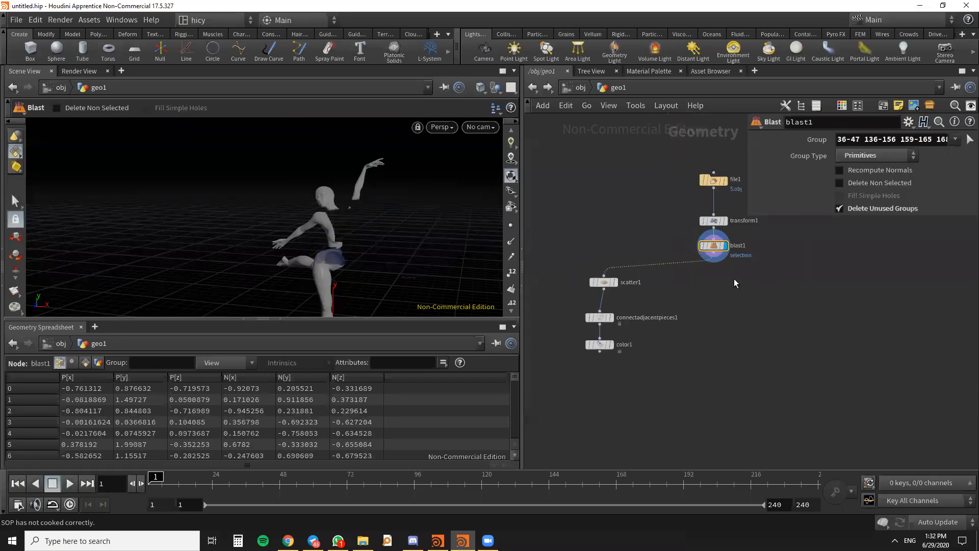
pyautogui.scroll(3, 735, 283)
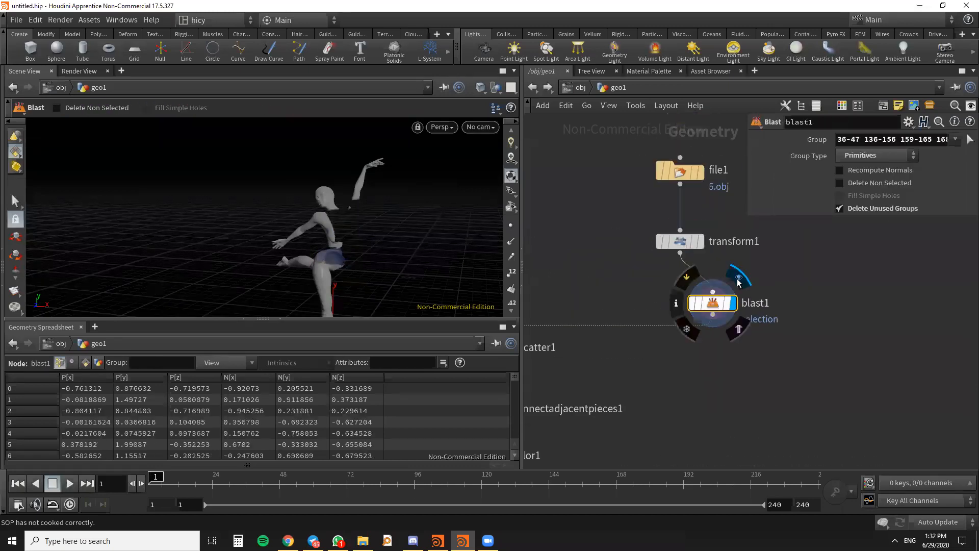
pyautogui.scroll(-3, 739, 282)
pyautogui.moveTo(610, 304); pyautogui.dragTo(612, 304)
pyautogui.moveTo(733, 295); pyautogui.dragTo(770, 304)
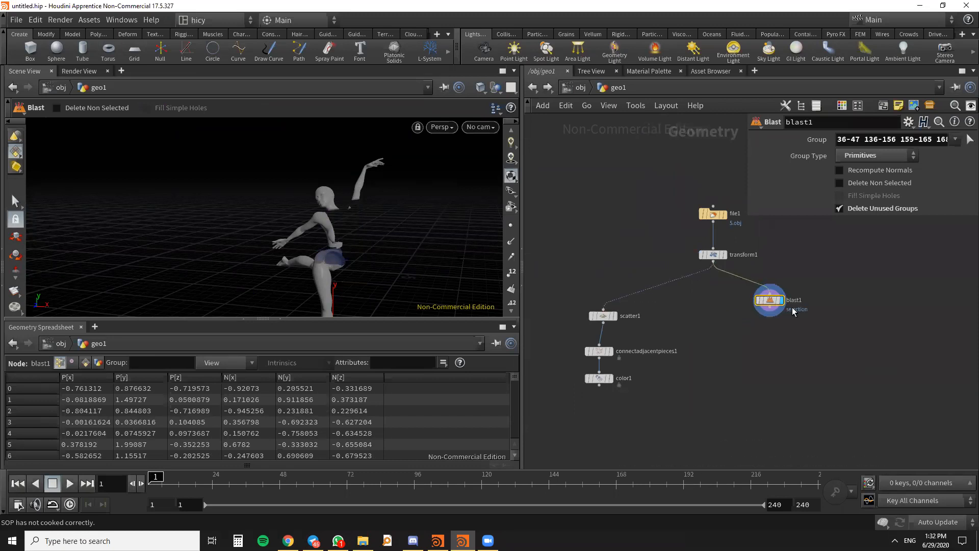
# - Enable Delete Non Selected on the Blast node to keep only the torso faces, and inspect the cut piece from several angles
pyautogui.scroll(3, 836, 313)
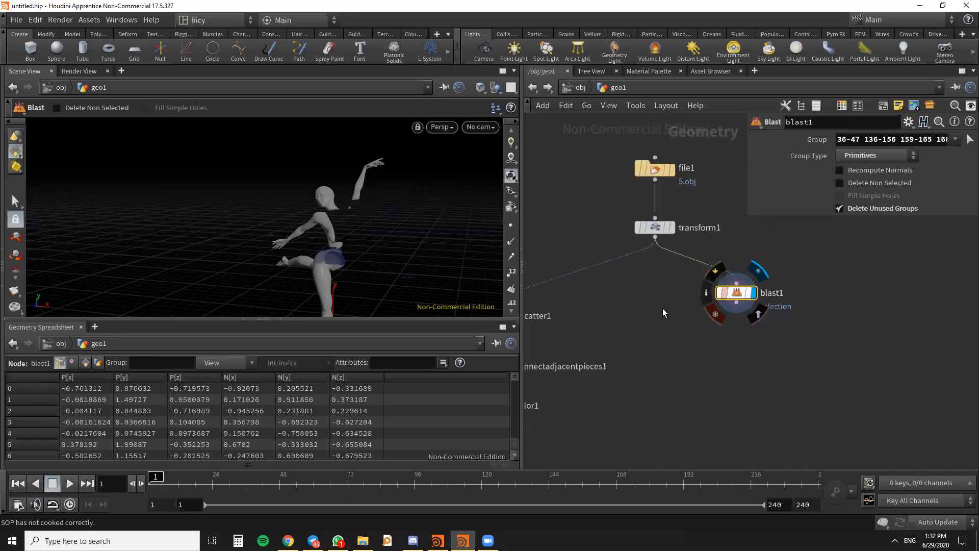
pyautogui.click(845, 184)
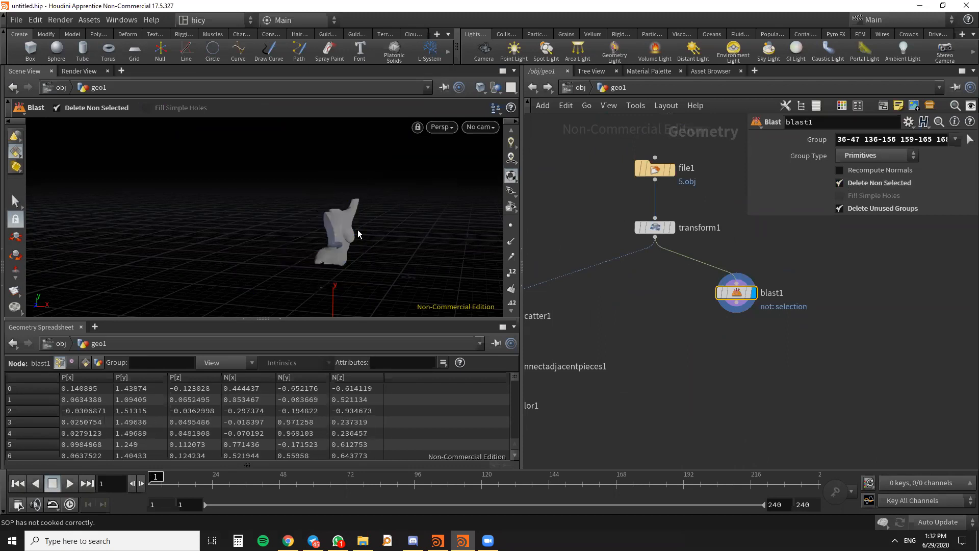
pyautogui.press('Escape')
pyautogui.scroll(5, 358, 234)
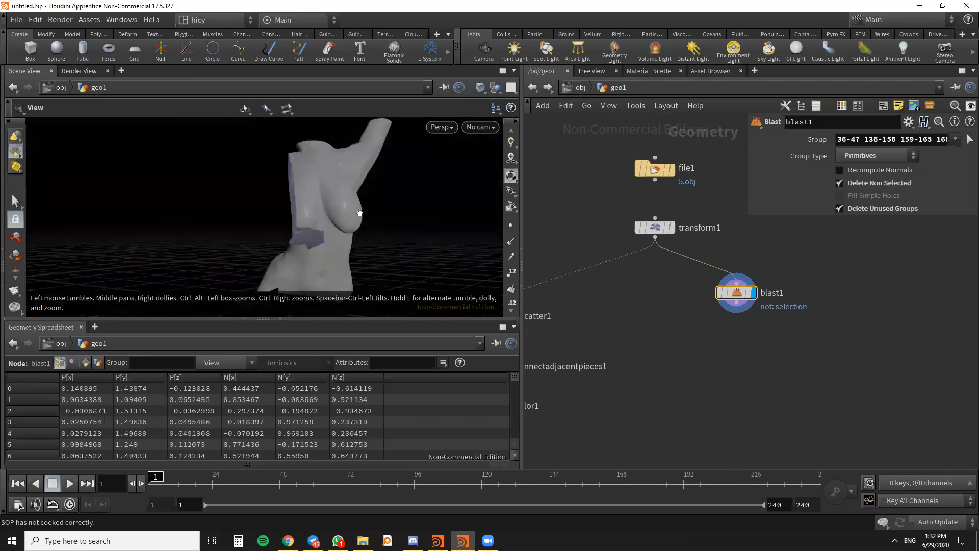
pyautogui.moveTo(359, 213); pyautogui.dragTo(384, 228)
pyautogui.scroll(4, 317, 255)
pyautogui.moveTo(317, 256)
pyautogui.mouseDown()
pyautogui.moveTo(390, 255)
pyautogui.moveTo(339, 234)
pyautogui.moveTo(328, 280)
pyautogui.moveTo(331, 256)
pyautogui.moveTo(339, 264)
pyautogui.moveTo(323, 212)
pyautogui.moveTo(308, 255)
pyautogui.mouseUp()
pyautogui.scroll(-4, 327, 239)
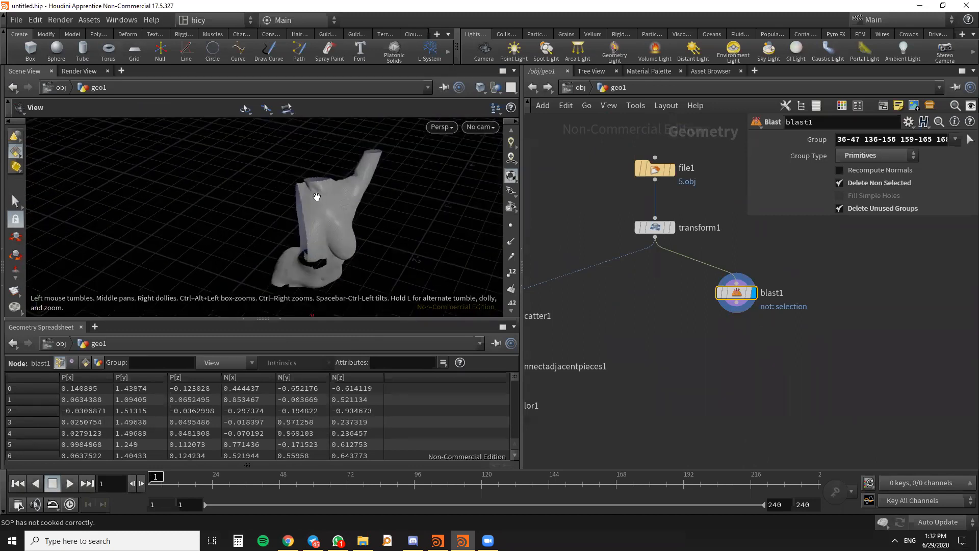
pyautogui.moveTo(404, 181); pyautogui.dragTo(352, 255)
pyautogui.scroll(-3, 723, 303)
# - Add a Clean node beneath the Blast node, connect it and display its result
pyautogui.moveTo(723, 303); pyautogui.dragTo(736, 301)
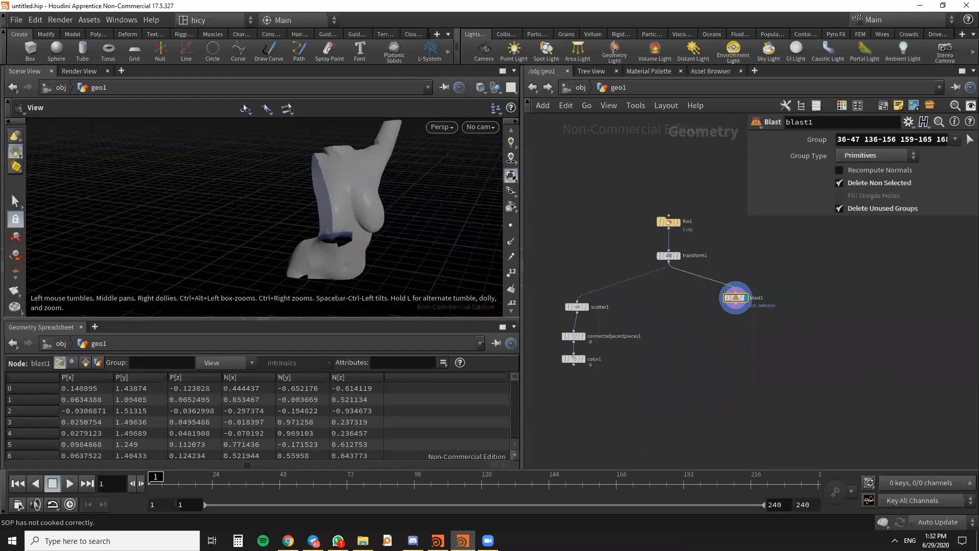
pyautogui.press('Tab')
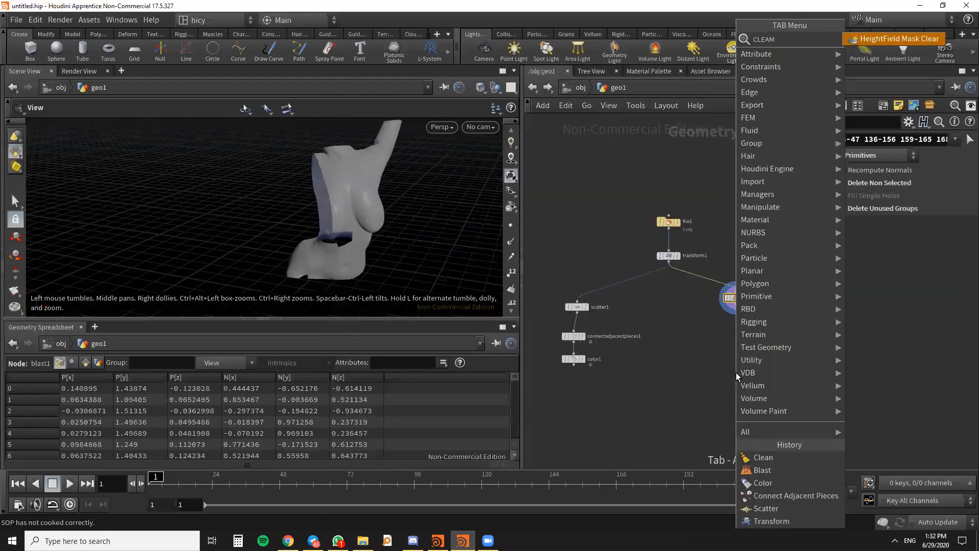
pyautogui.write('CLEAM')
pyautogui.press('BackSpace')
pyautogui.write('N')
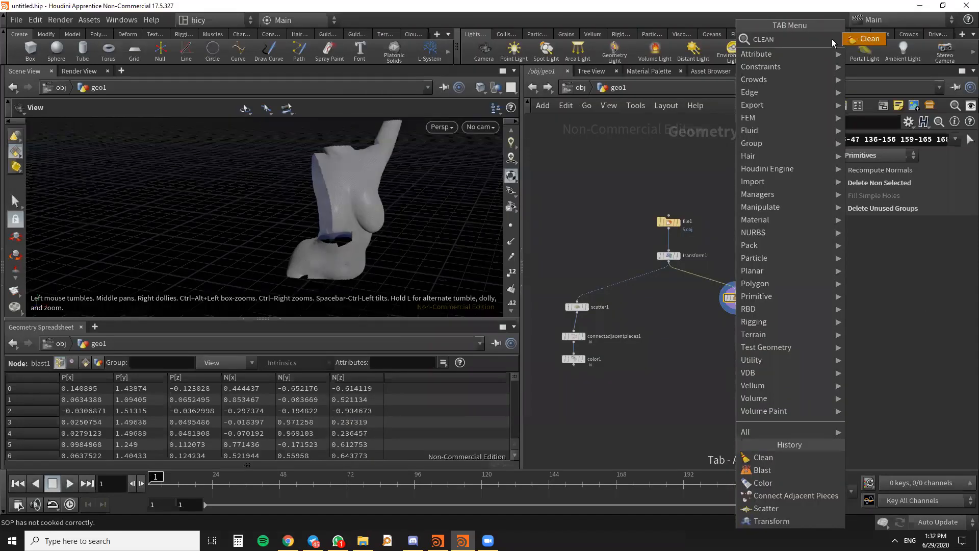
pyautogui.click(873, 37)
pyautogui.scroll(4, 732, 334)
pyautogui.click(742, 313)
pyautogui.moveTo(742, 300); pyautogui.dragTo(741, 256)
pyautogui.click(768, 314)
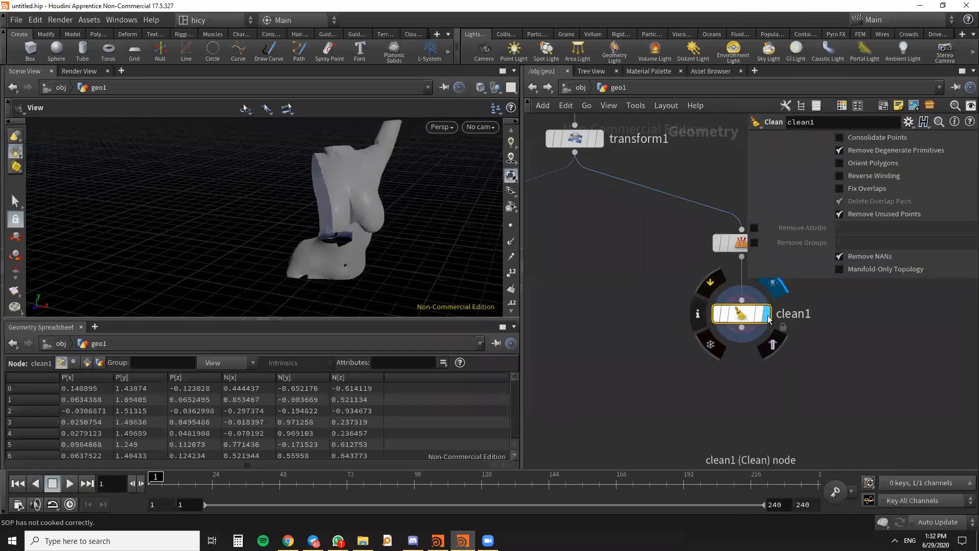
pyautogui.scroll(-5, 673, 331)
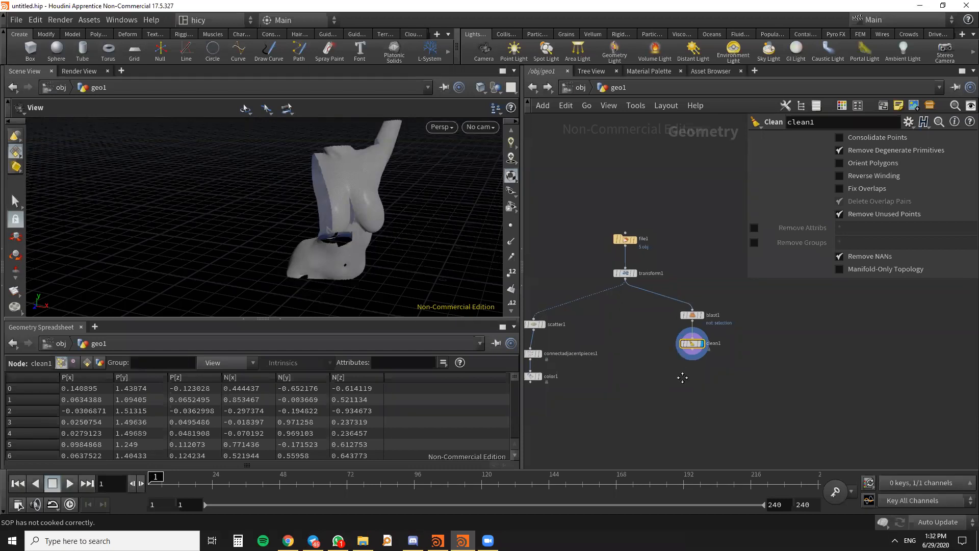
# - Add a second Blast node fed by the Transform node and display it
pyautogui.scroll(5, 678, 300)
pyautogui.press('Tab')
pyautogui.write('BLAS')
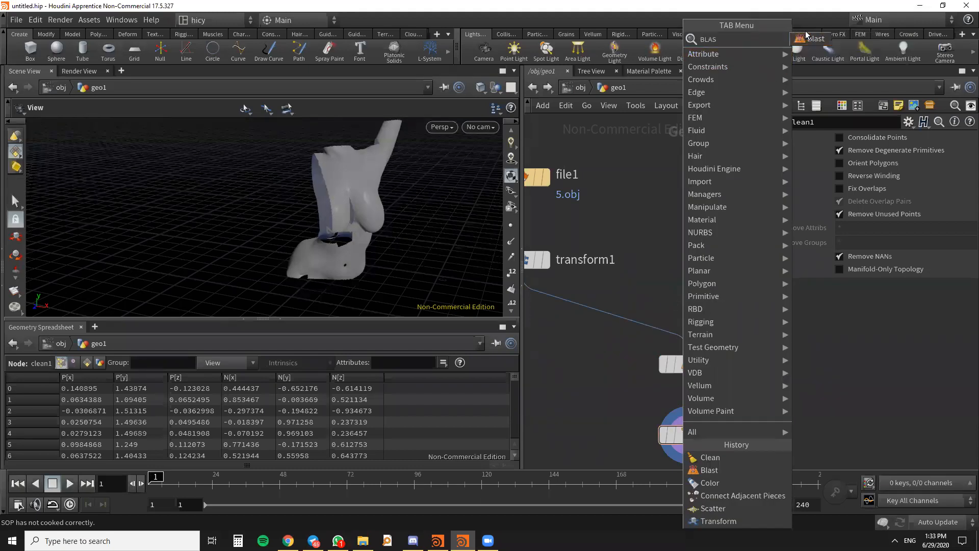
pyautogui.press('Escape')
pyautogui.press('Tab')
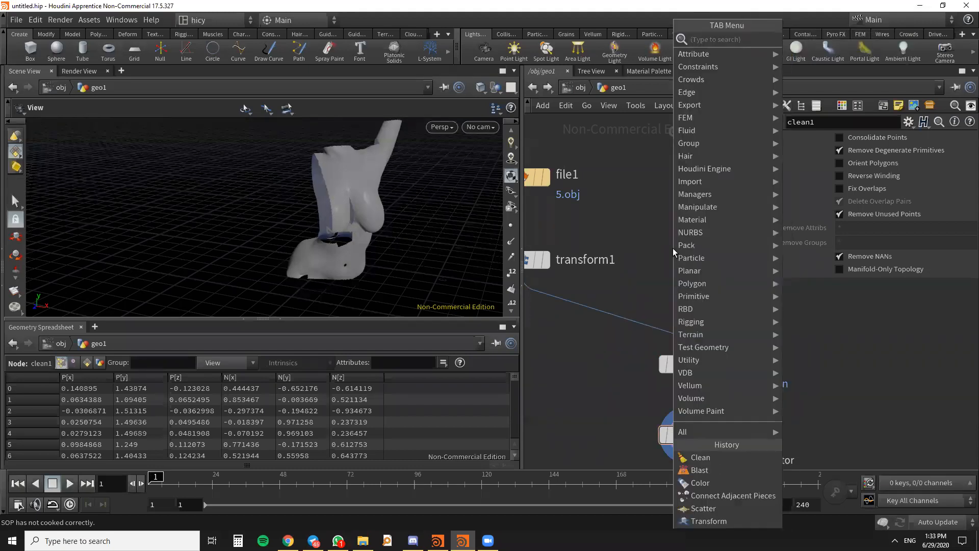
pyautogui.press('Escape')
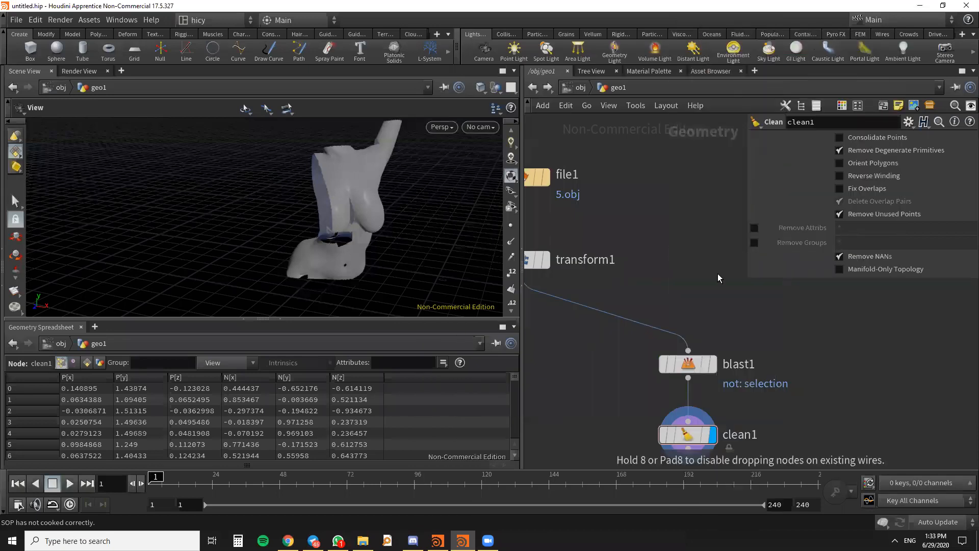
pyautogui.click(658, 299)
pyautogui.scroll(-3, 648, 275)
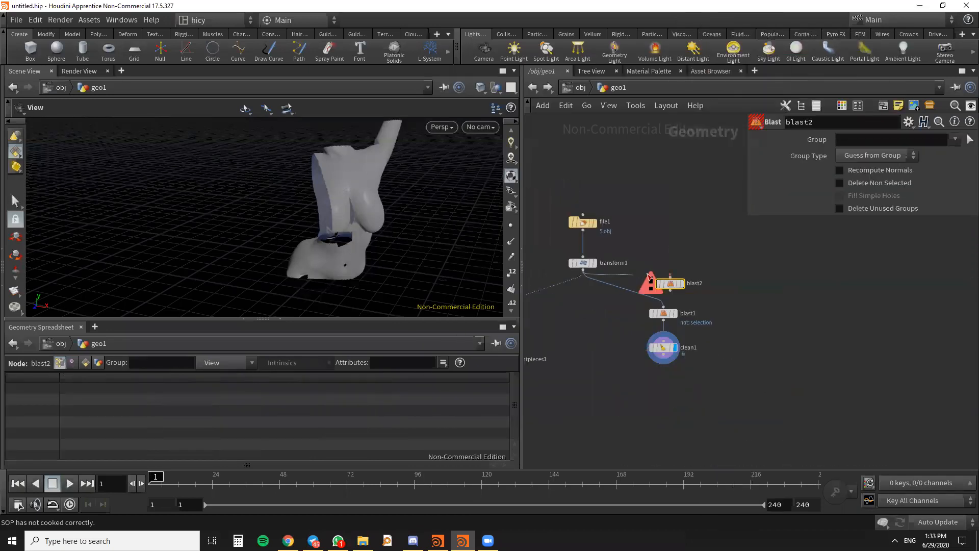
pyautogui.click(681, 284)
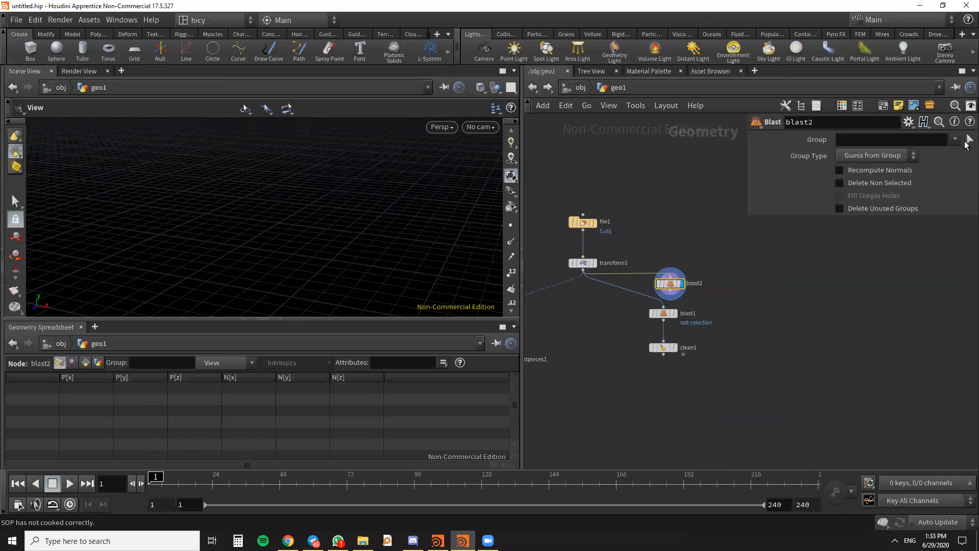
# - Try to assign the chest faces as the second Blast's group, with Delete Non Selected enabled
pyautogui.click(967, 142)
pyautogui.moveTo(393, 241); pyautogui.dragTo(335, 160)
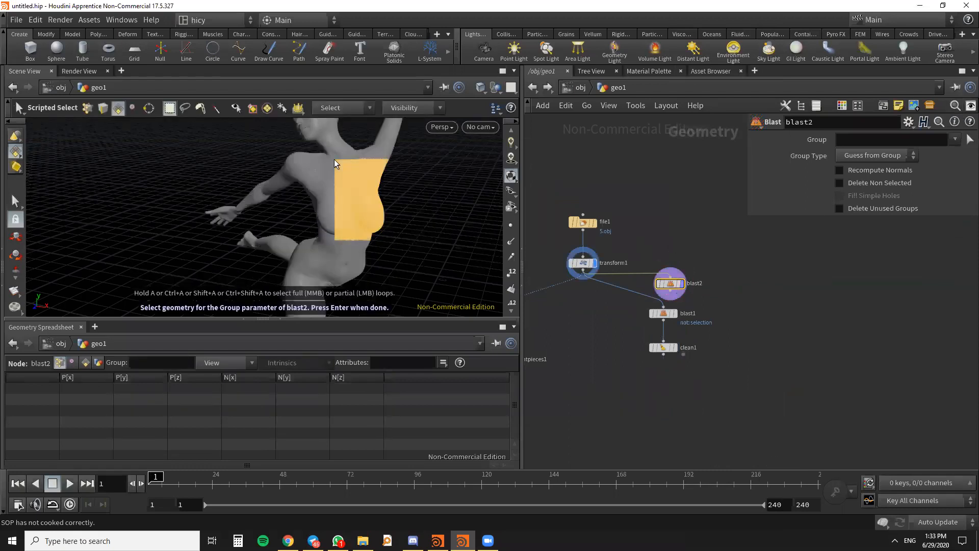
pyautogui.press('Return')
pyautogui.click(839, 183)
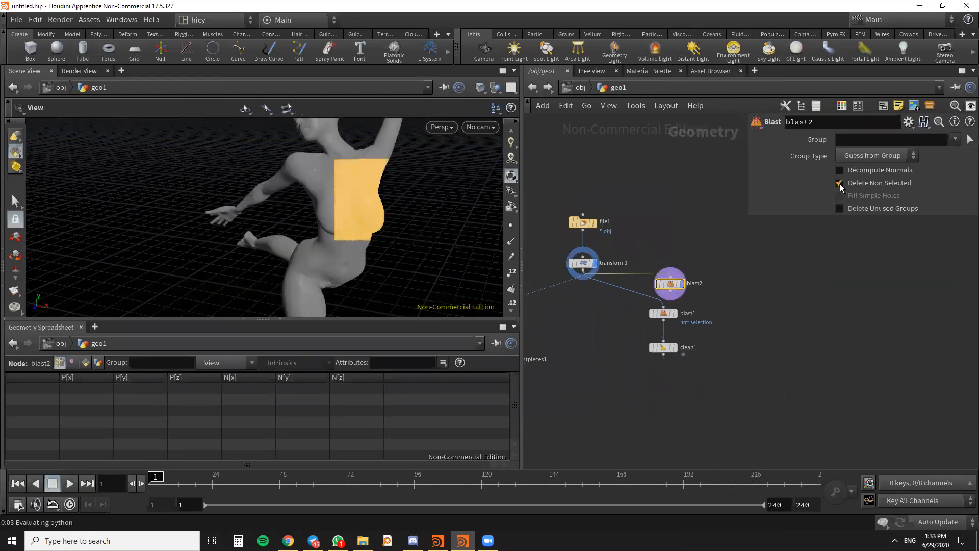
pyautogui.moveTo(405, 237); pyautogui.dragTo(379, 200)
pyautogui.press('Return')
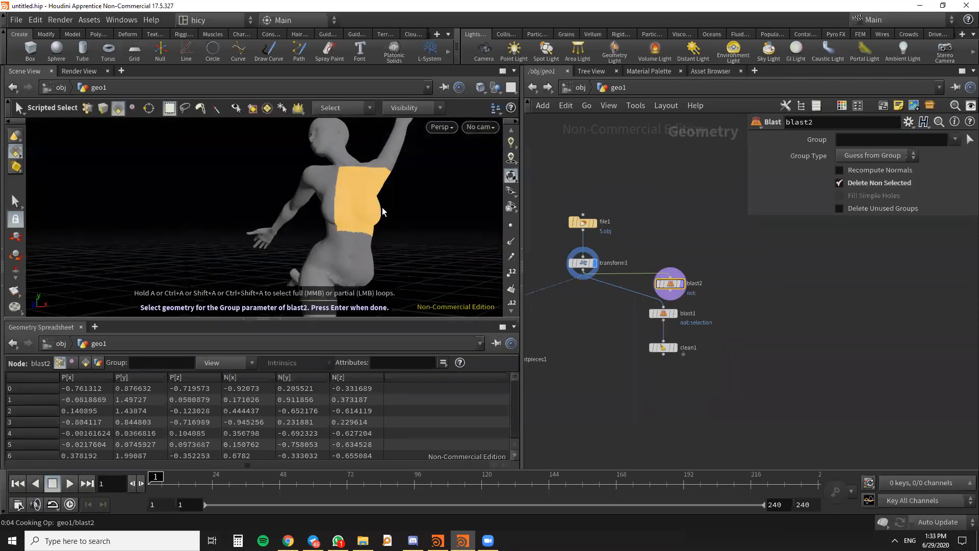
pyautogui.press('Return')
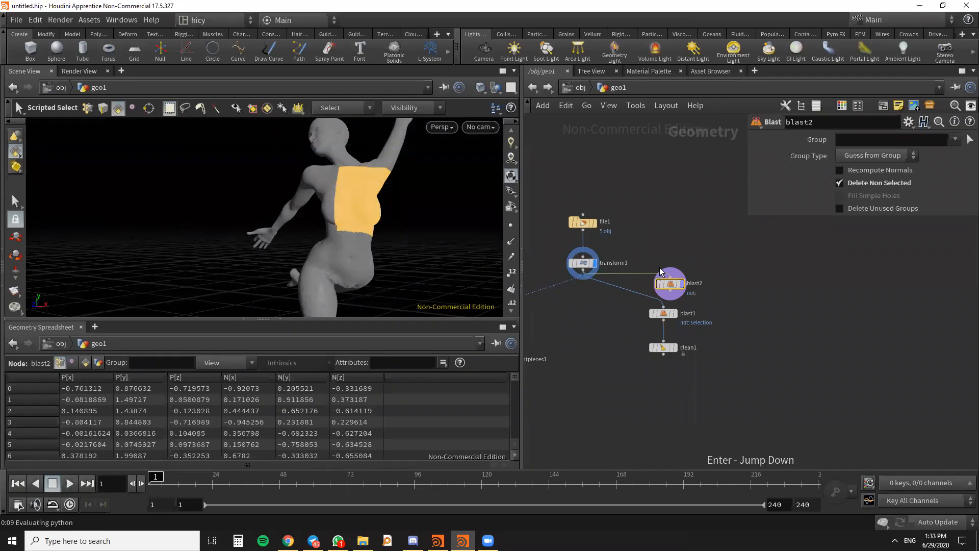
# - Delete the second Blast node and display the remaining Blast node's result
pyautogui.click(418, 250)
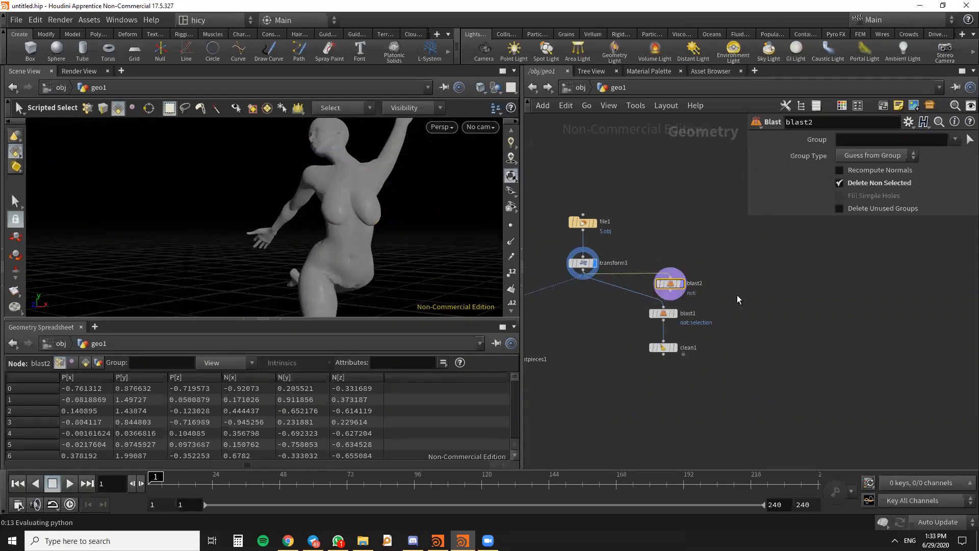
pyautogui.moveTo(670, 283); pyautogui.dragTo(678, 263)
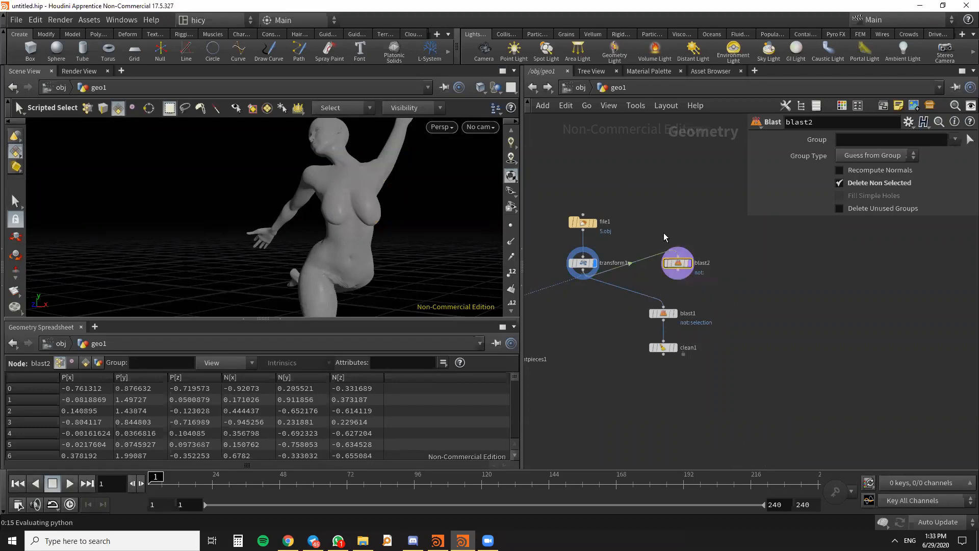
pyautogui.press('Delete')
pyautogui.scroll(3, 680, 315)
pyautogui.click(670, 315)
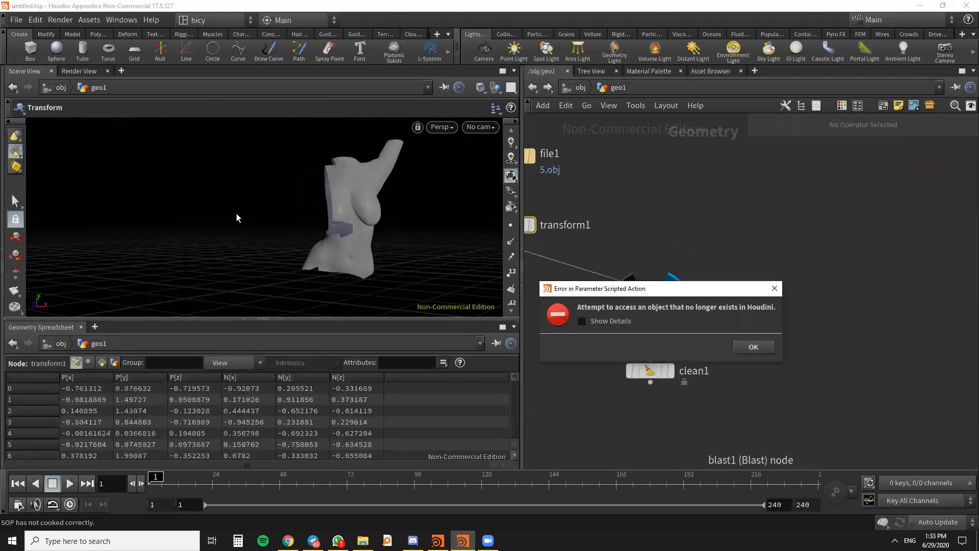
pyautogui.press('Return')
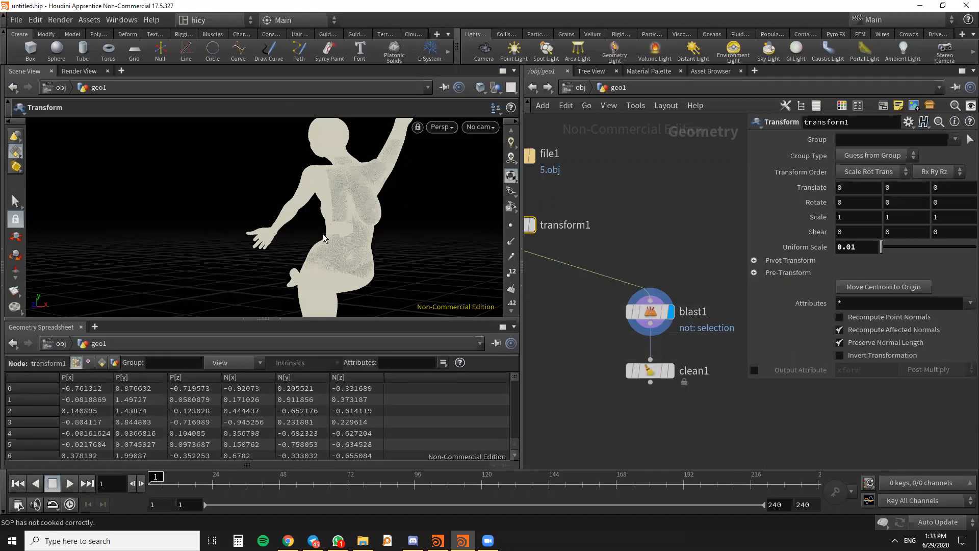
# - Compare the torso results of the Blast and Clean nodes, ending with the Clean node selected and displayed
pyautogui.click(671, 371)
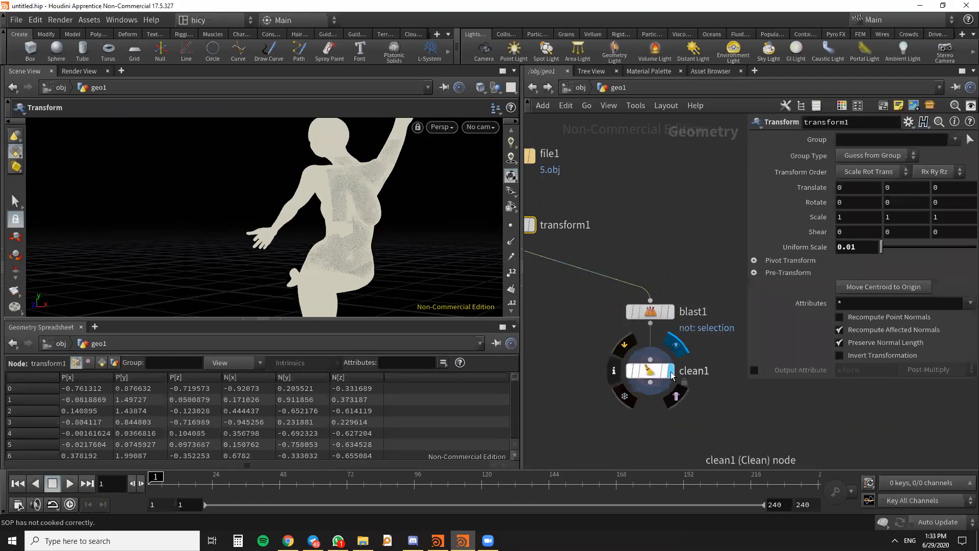
pyautogui.click(655, 313)
pyautogui.click(671, 312)
pyautogui.moveTo(651, 380); pyautogui.dragTo(684, 377, button='middle')
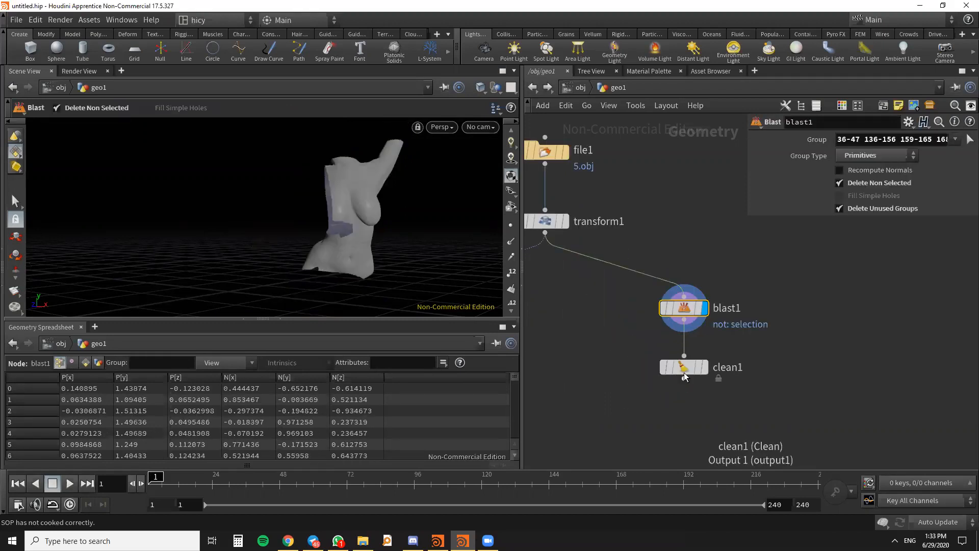
pyautogui.scroll(1, 684, 373)
pyautogui.click(684, 369)
pyautogui.click(711, 366)
pyautogui.moveTo(687, 367); pyautogui.dragTo(687, 359)
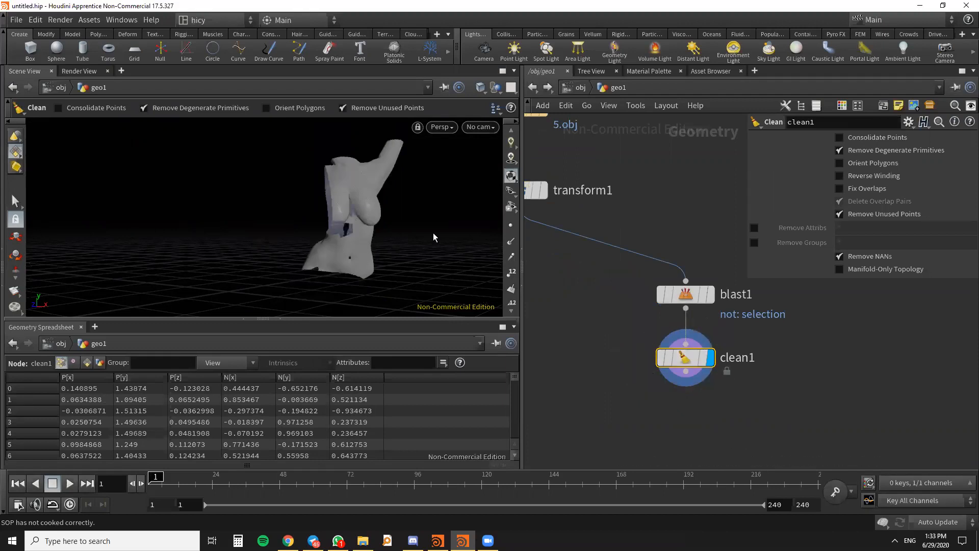
# - Add a Remesh node fed by the Clean node and display its result
pyautogui.moveTo(686, 294)
pyautogui.hotkey('alt', 'Tab')
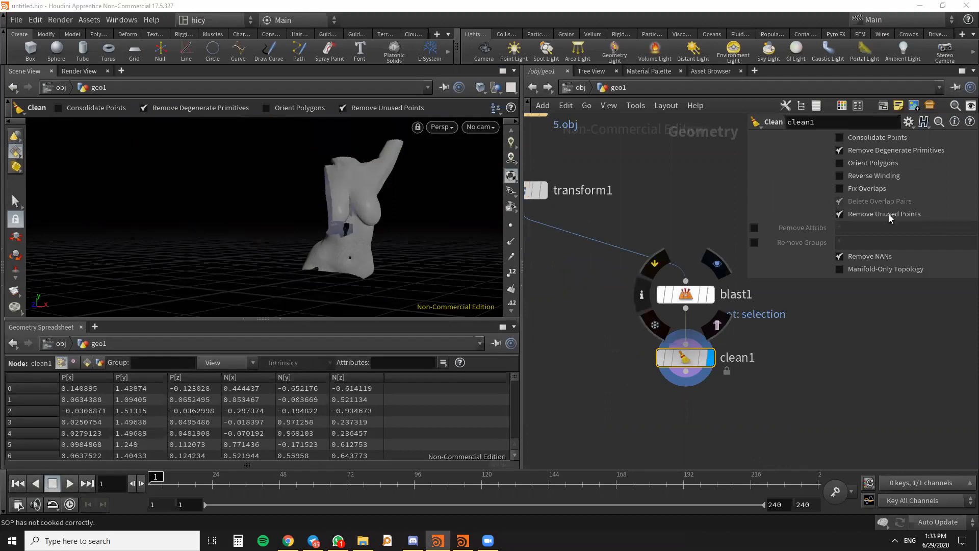
pyautogui.moveTo(699, 432); pyautogui.dragTo(691, 331, button='middle')
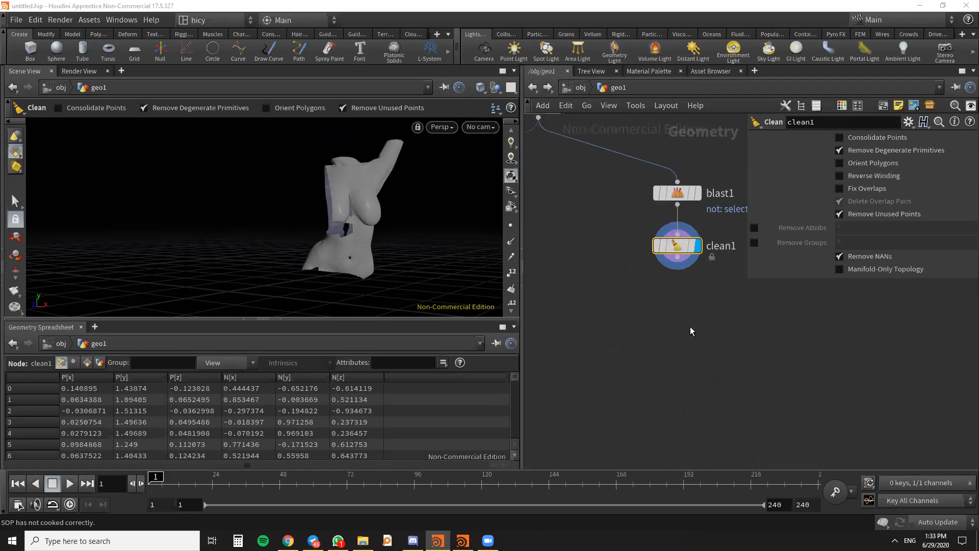
pyautogui.scroll(-2, 683, 288)
pyautogui.press('Tab')
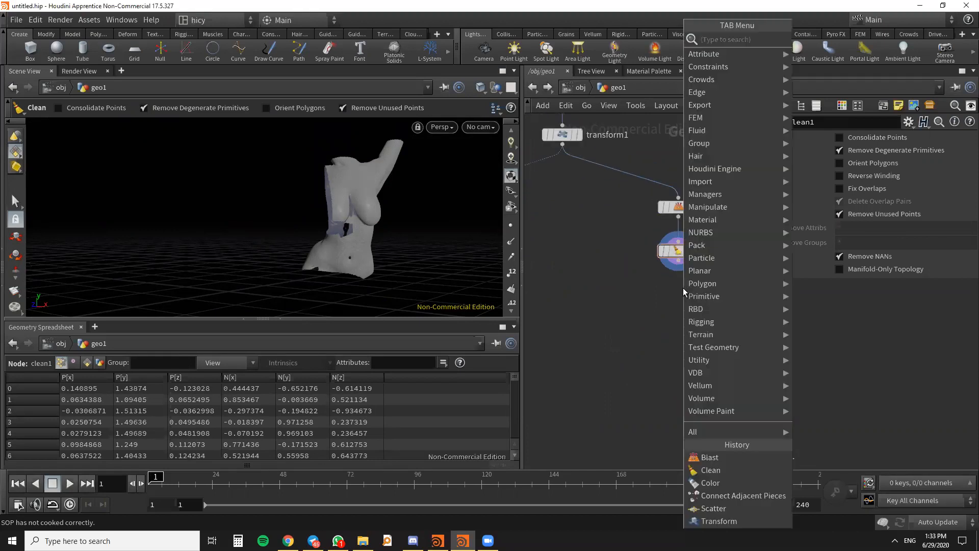
pyautogui.write('reme')
pyautogui.press('Return')
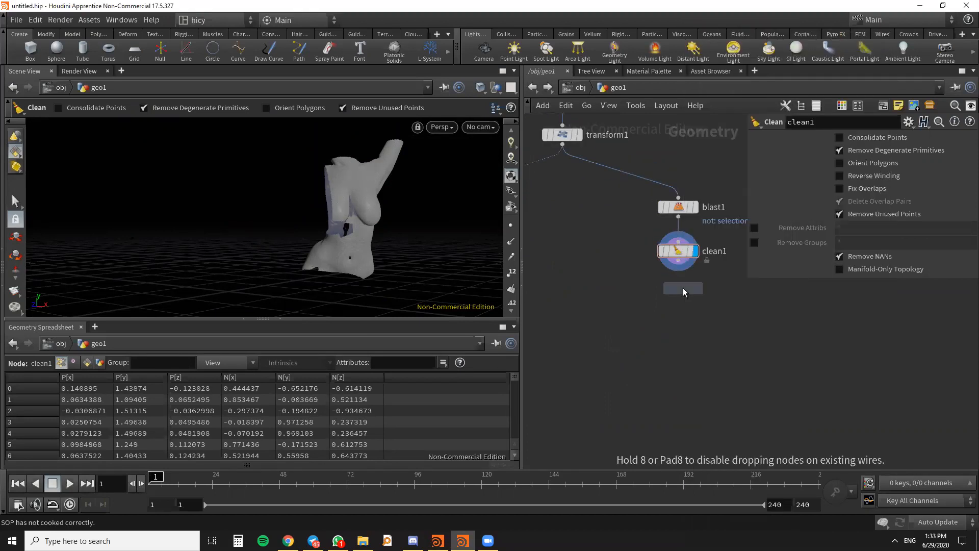
pyautogui.click(677, 291)
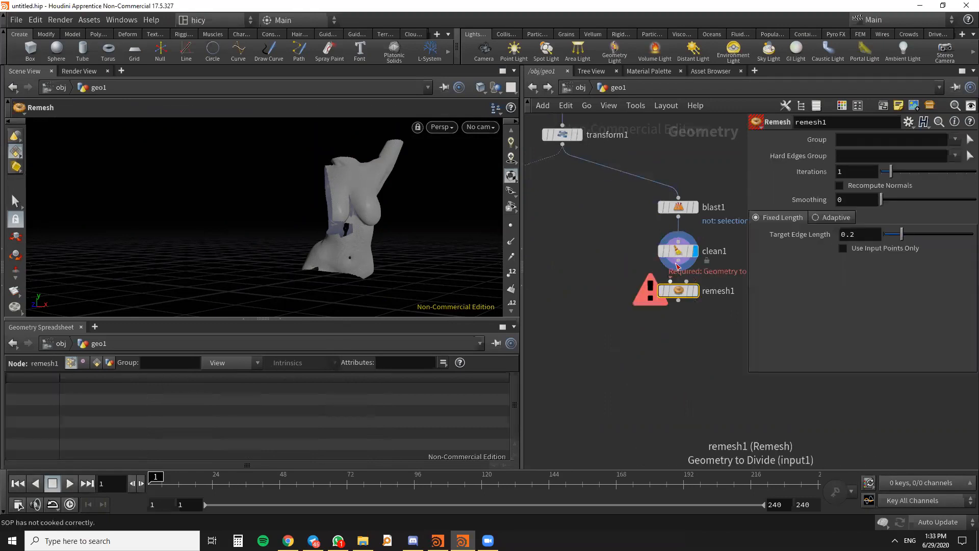
pyautogui.click(678, 291)
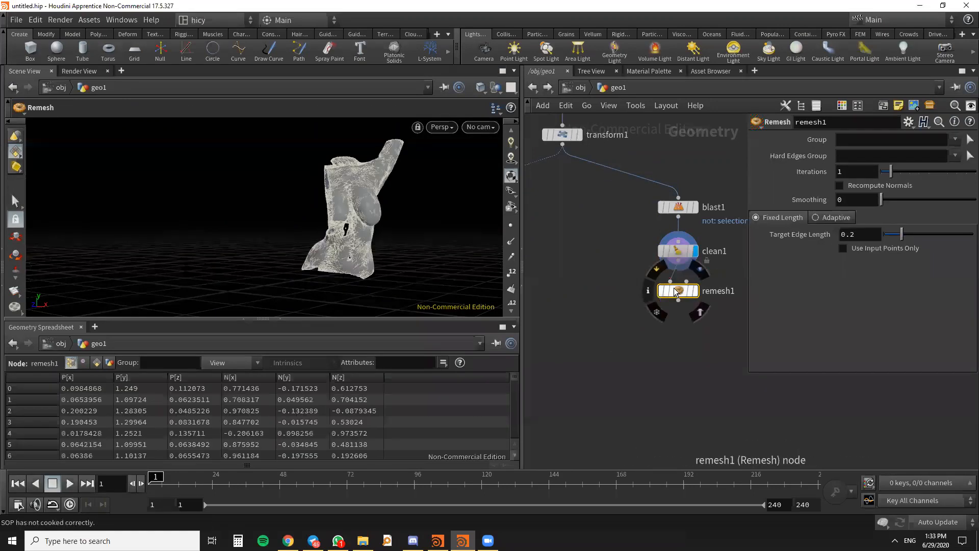
pyautogui.scroll(-2, 660, 297)
pyautogui.scroll(2, 666, 300)
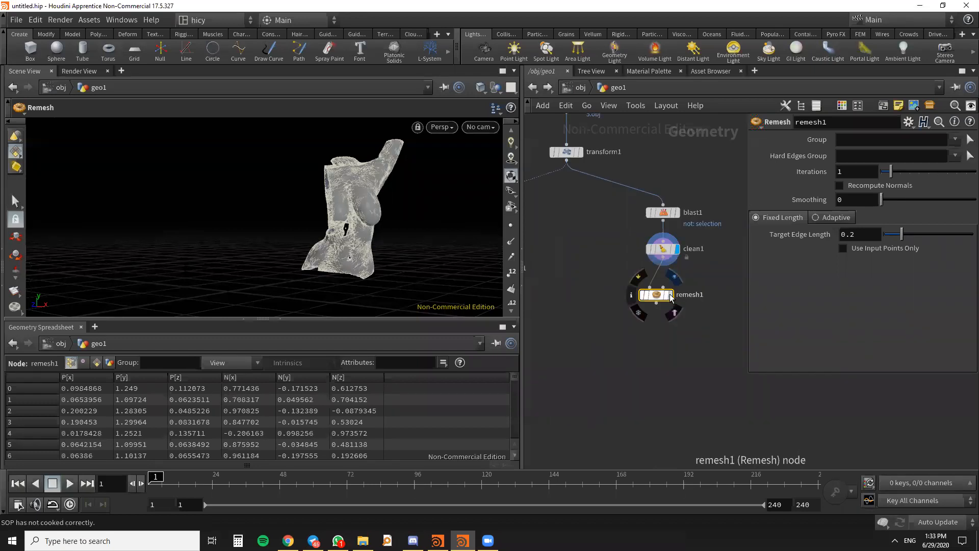
pyautogui.click(669, 295)
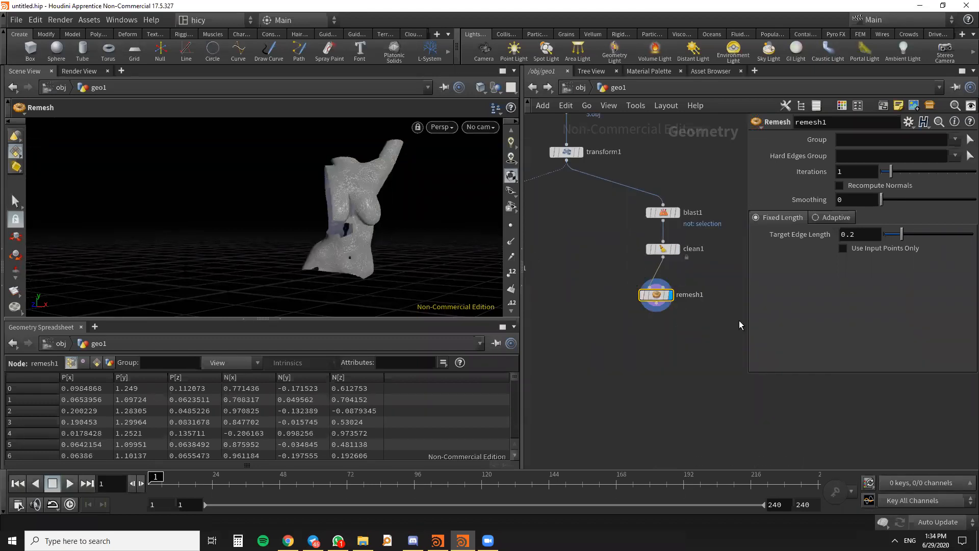
# - Try a target edge length of 0.1 with 2 iterations on the Remesh node, and return the iterations to 1
pyautogui.scroll(3, 618, 308)
pyautogui.keyDown('alt'); pyautogui.moveTo(378, 271); pyautogui.dragTo(309, 290); pyautogui.keyUp('alt')
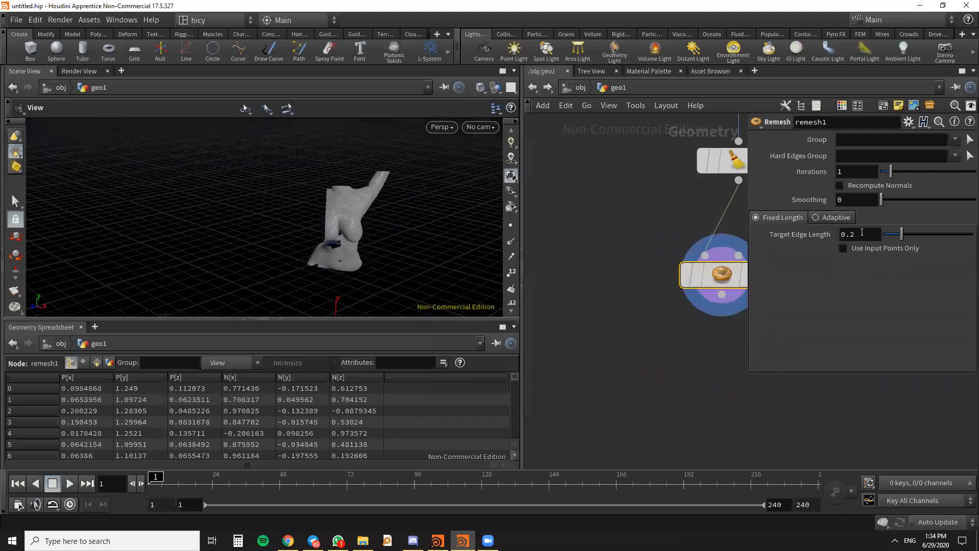
pyautogui.write('1')
pyautogui.press('Return')
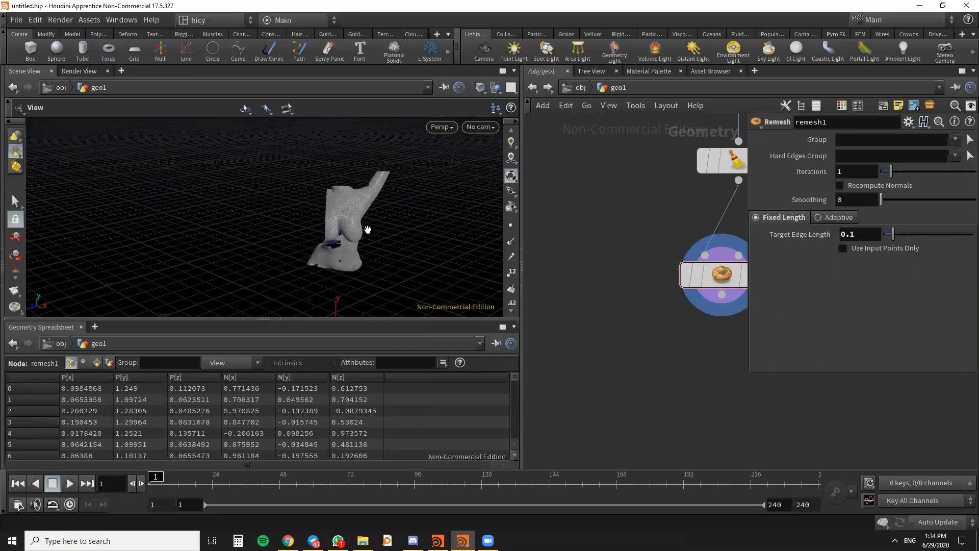
pyautogui.scroll(3, 367, 229)
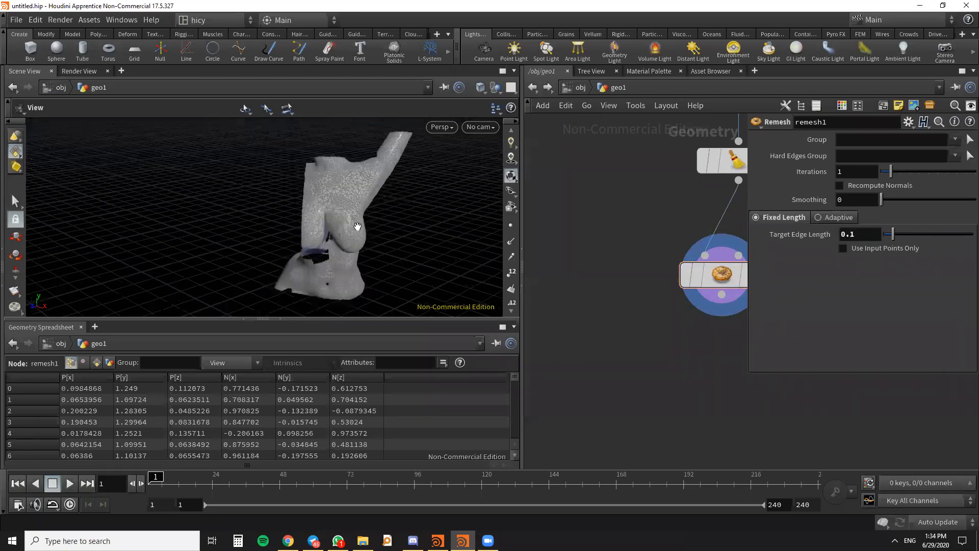
pyautogui.scroll(-3, 622, 282)
pyautogui.moveTo(645, 290); pyautogui.dragTo(669, 324)
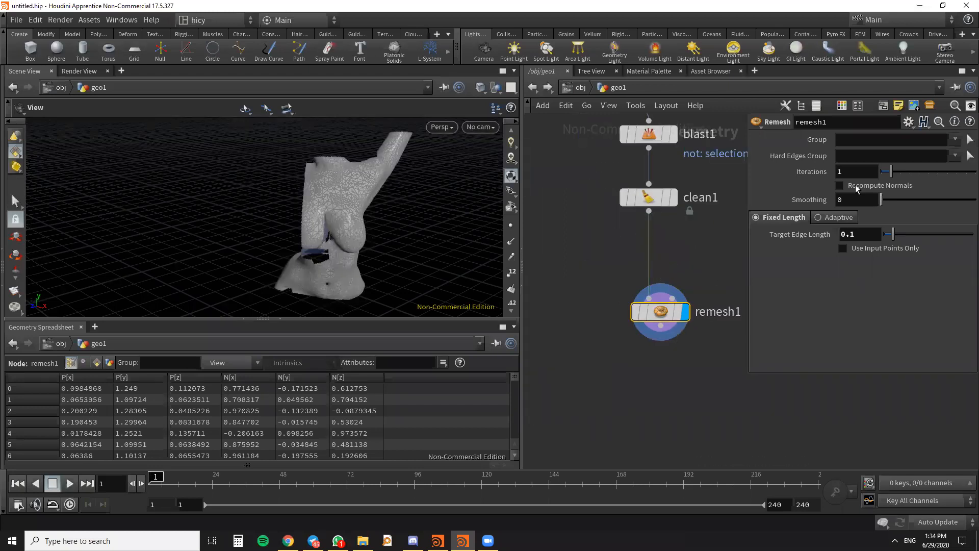
pyautogui.moveTo(891, 173); pyautogui.dragTo(897, 178)
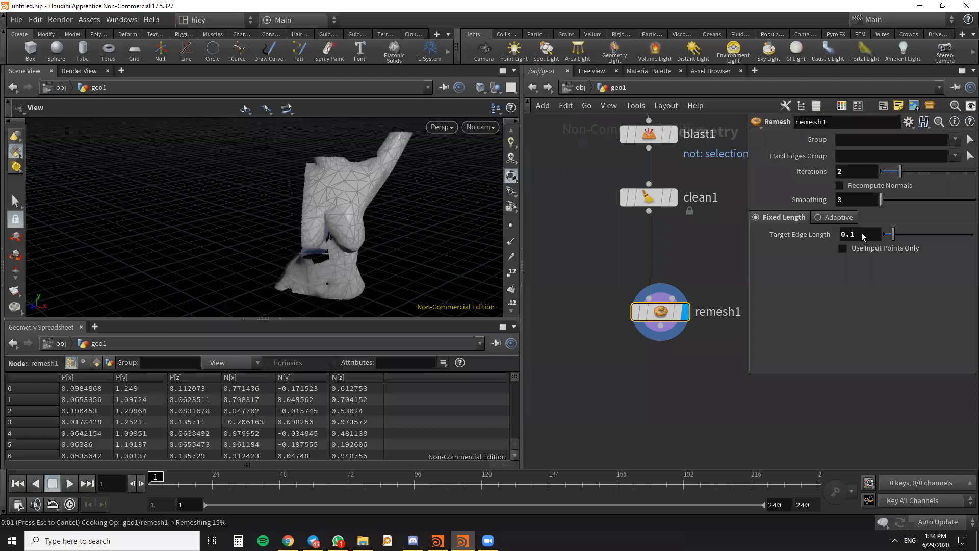
pyautogui.moveTo(899, 172); pyautogui.dragTo(891, 172)
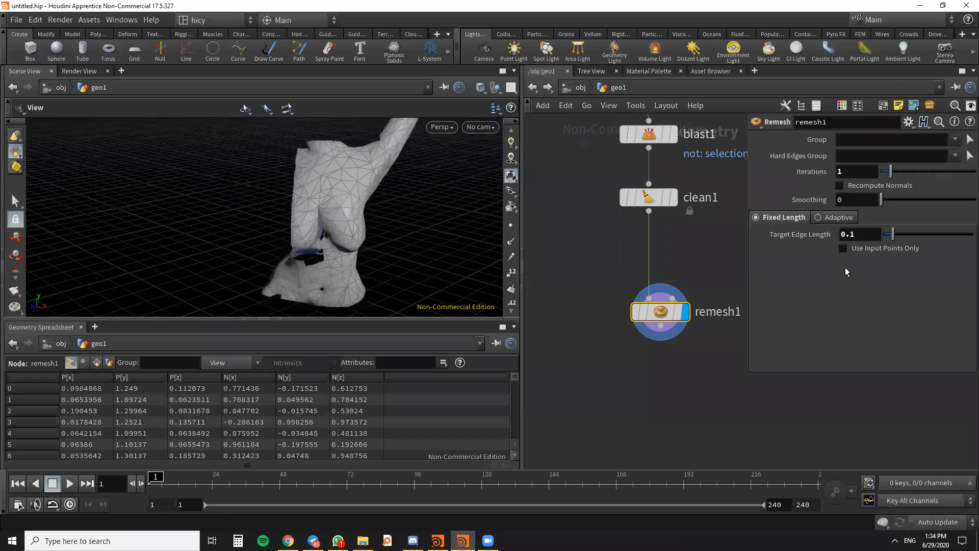
# - Set the Remesh node's target edge length to 0.01 and inspect the torso mesh up close
pyautogui.click(851, 235)
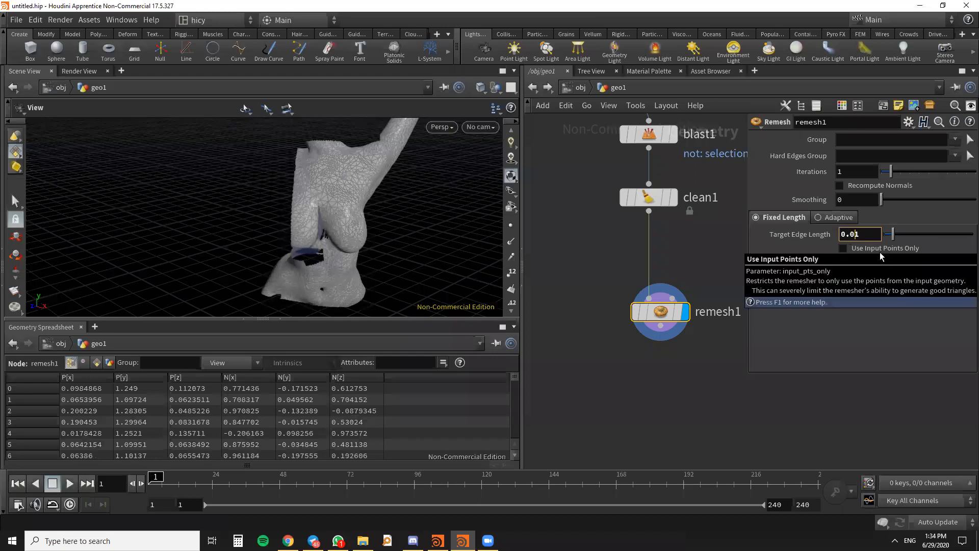
pyautogui.write('0')
pyautogui.press('Return')
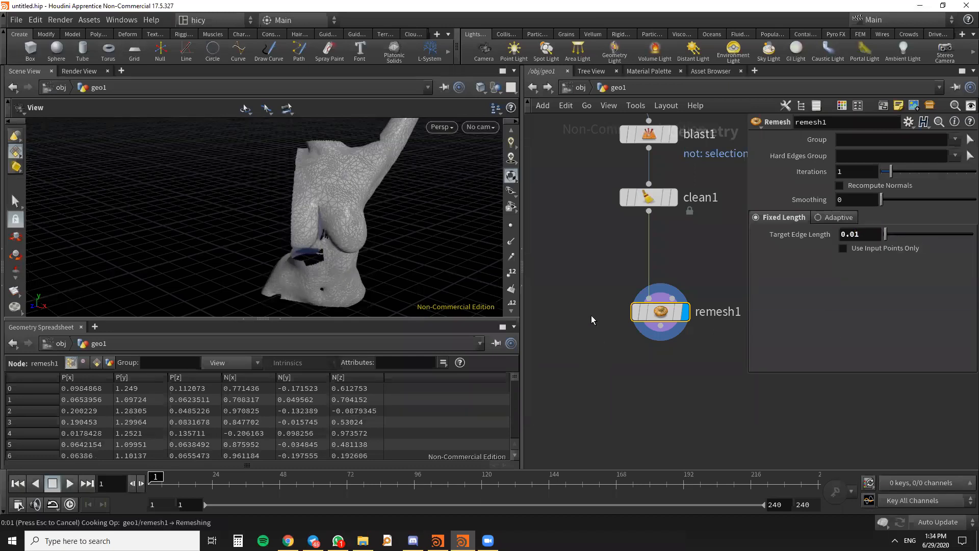
pyautogui.scroll(4, 356, 232)
pyautogui.moveTo(356, 232); pyautogui.dragTo(367, 219)
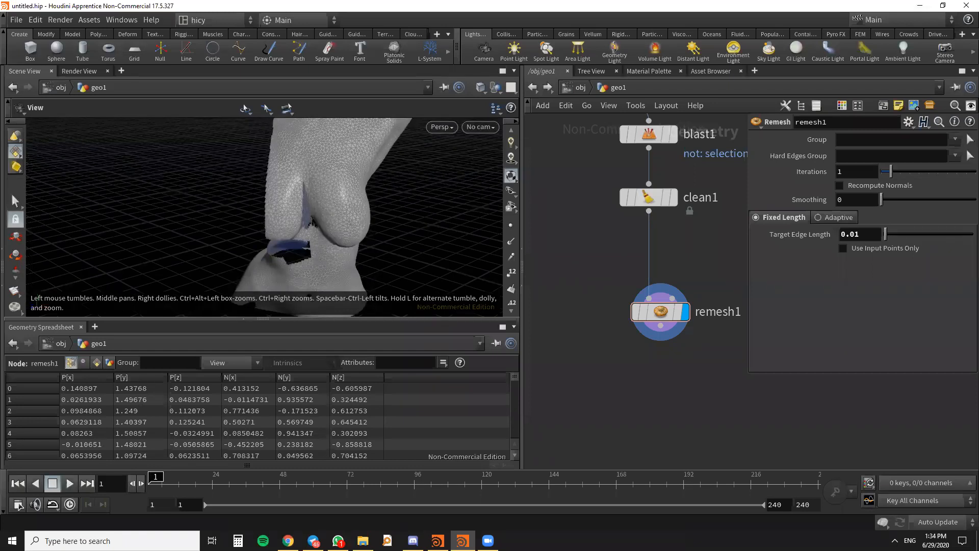
# - Add a Point VOP node below the Remesh node, feed it from the Remesh output and display it
pyautogui.hotkey('alt', 'Tab')
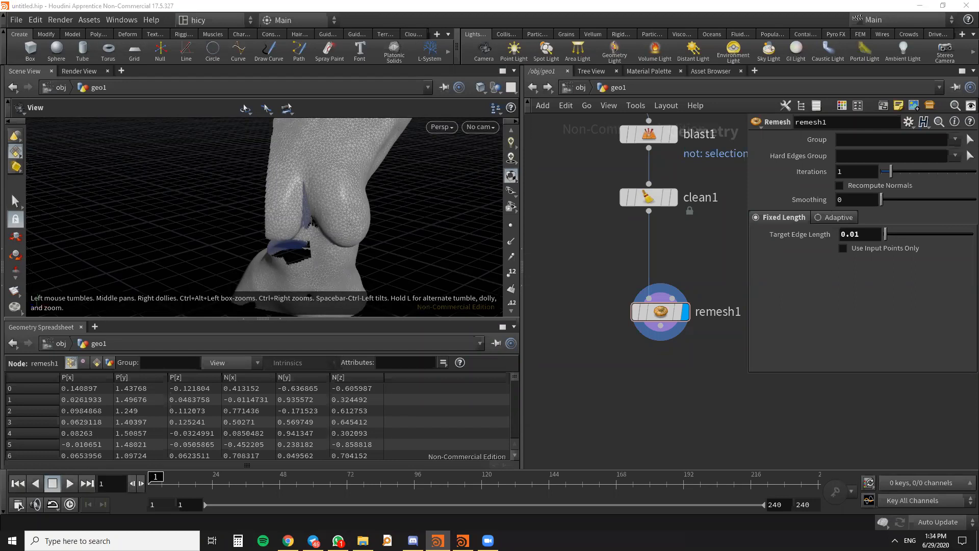
pyautogui.scroll(-4, 673, 327)
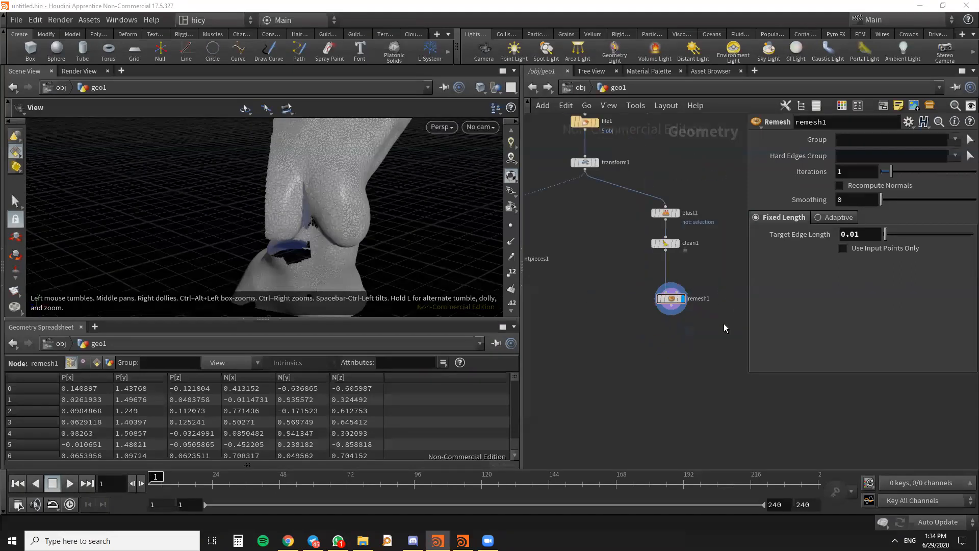
pyautogui.moveTo(672, 332); pyautogui.dragTo(642, 345, button='middle')
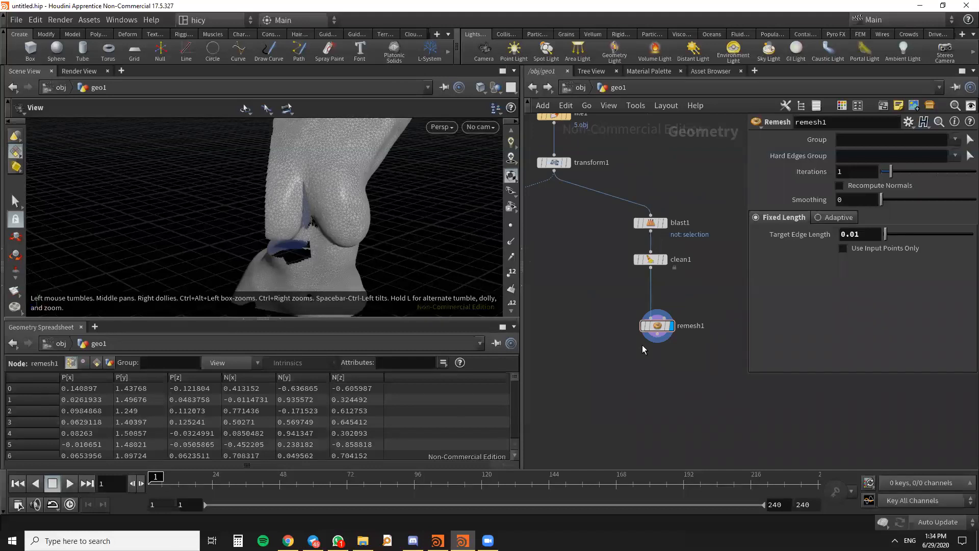
pyautogui.press('Tab')
pyautogui.write('POINT')
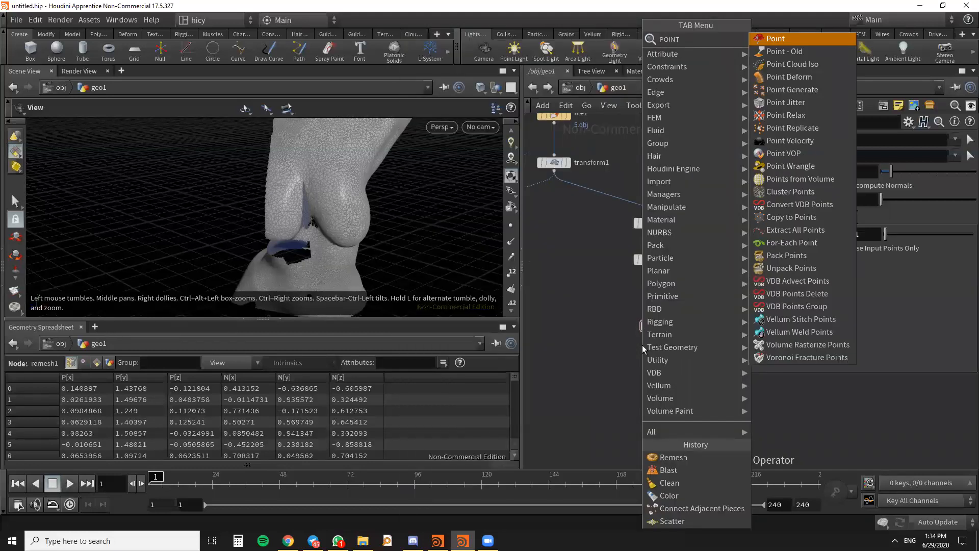
pyautogui.write('VOP')
pyautogui.press('Return')
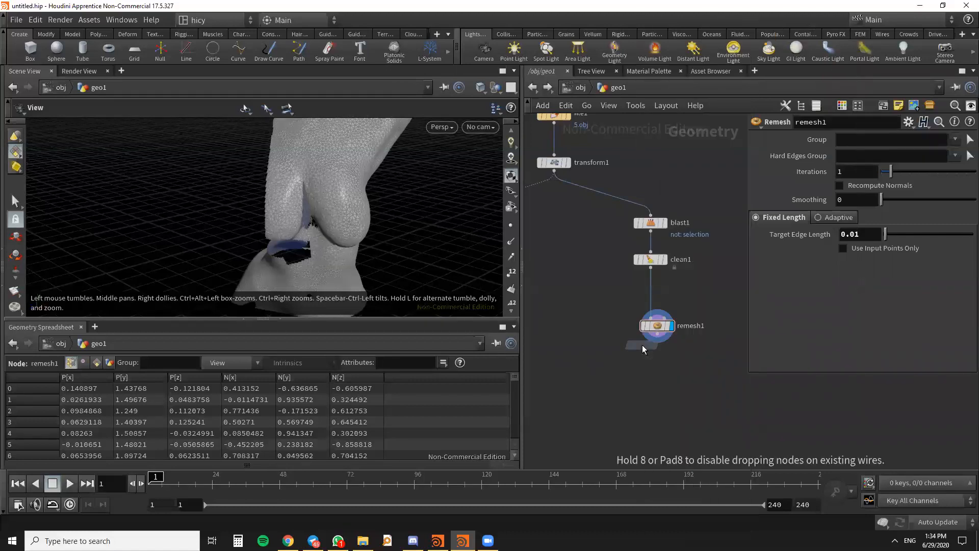
pyautogui.click(626, 366)
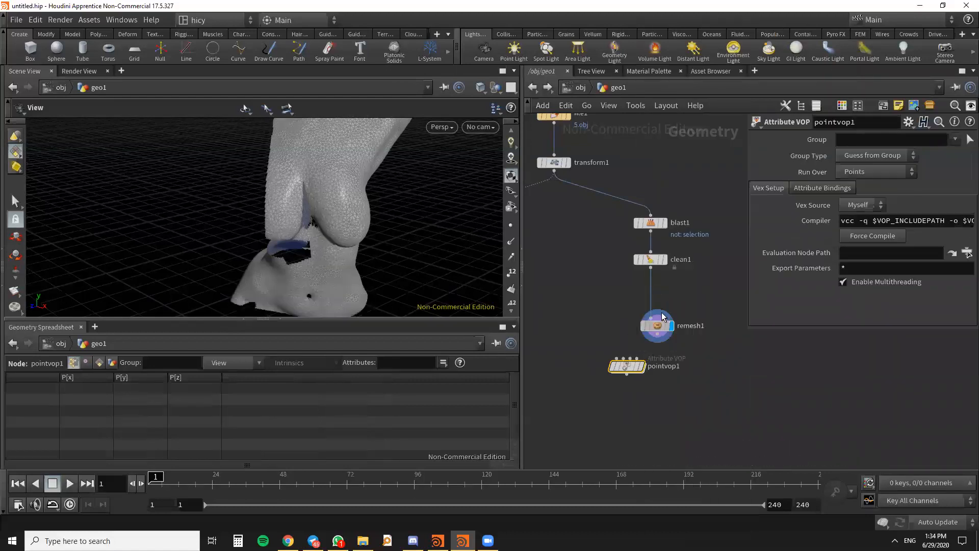
pyautogui.moveTo(660, 317); pyautogui.dragTo(626, 360)
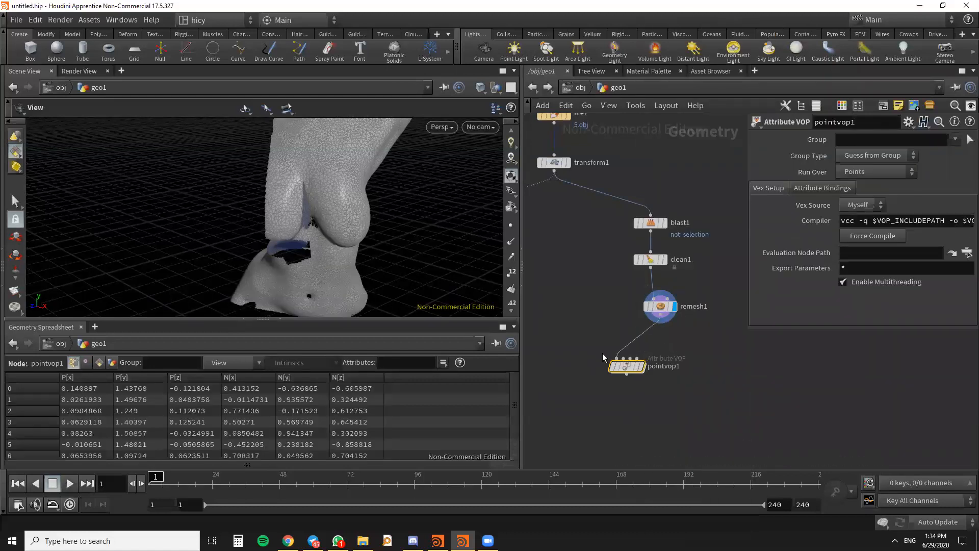
# - Open the Point VOP network and add a Curl Noise node between the global input and output nodes
pyautogui.doubleClick(625, 366)
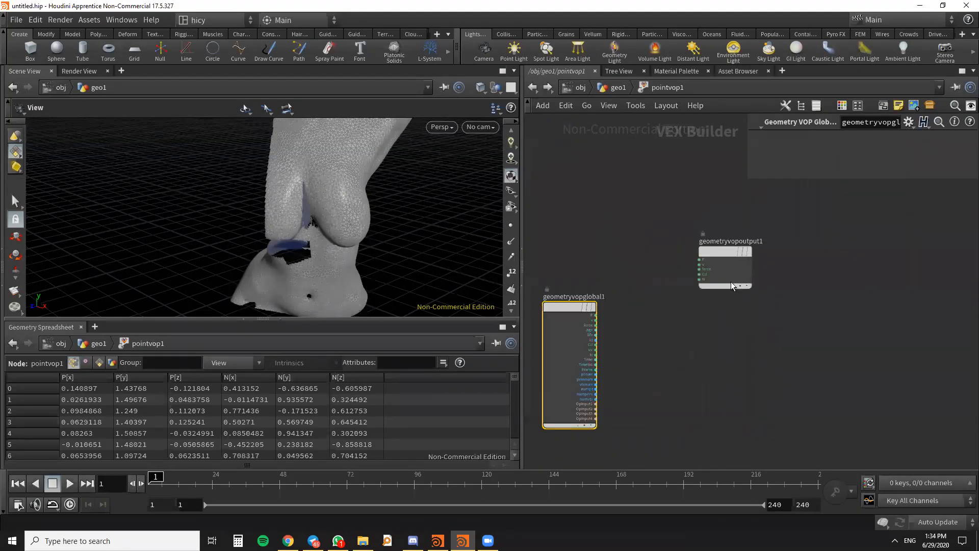
pyautogui.moveTo(732, 256); pyautogui.dragTo(764, 305)
pyautogui.press('Tab')
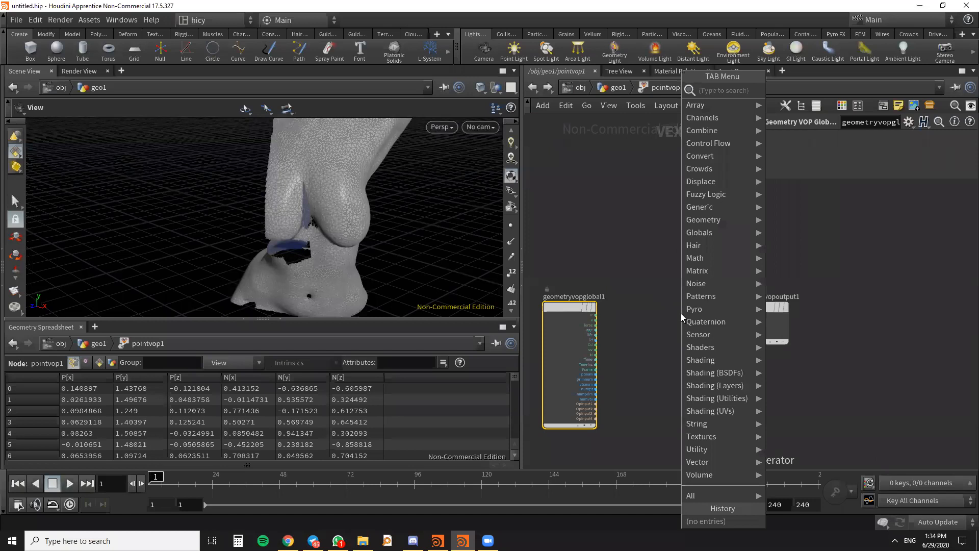
pyautogui.write('CURL')
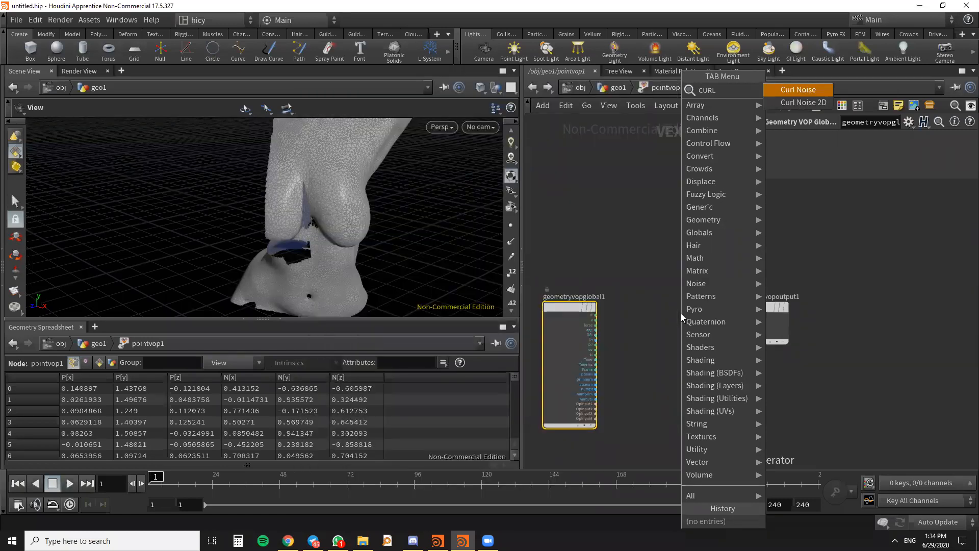
pyautogui.press('Return')
pyautogui.click(685, 322)
pyautogui.scroll(-4, 656, 265)
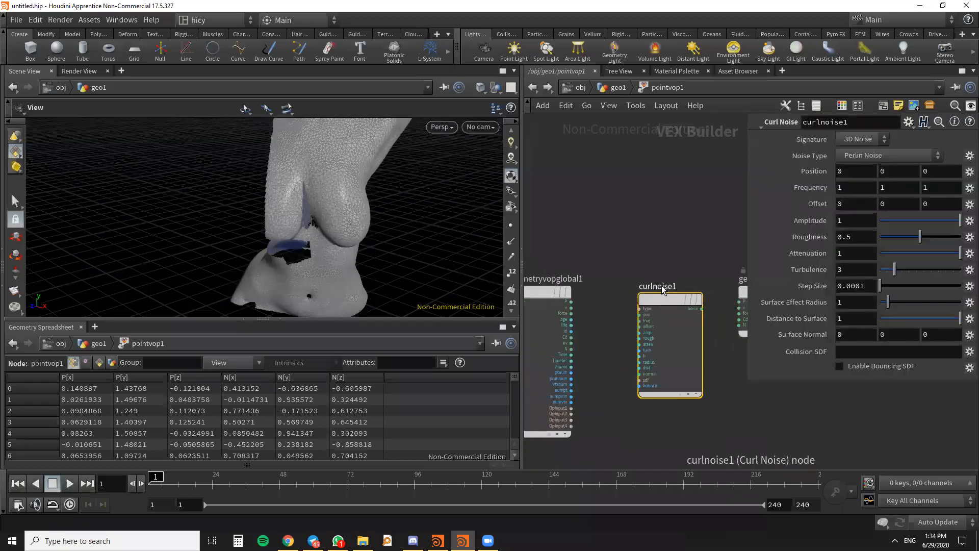
# - Connect the global node's P output to the Curl Noise node's pos input
pyautogui.moveTo(642, 255); pyautogui.dragTo(604, 236, button='middle')
pyautogui.moveTo(688, 266); pyautogui.dragTo(693, 266)
pyautogui.scroll(5, 568, 284)
pyautogui.moveTo(583, 265); pyautogui.dragTo(681, 284)
pyautogui.scroll(-3, 633, 263)
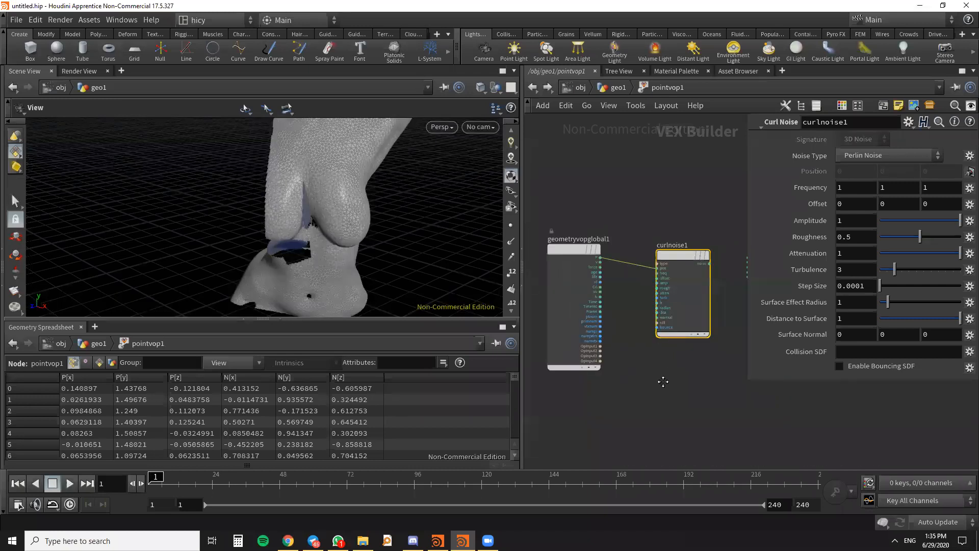
# - Connect the Curl Noise node's noise output to the v input of the geometry output node
pyautogui.moveTo(663, 383); pyautogui.dragTo(619, 429, button='middle')
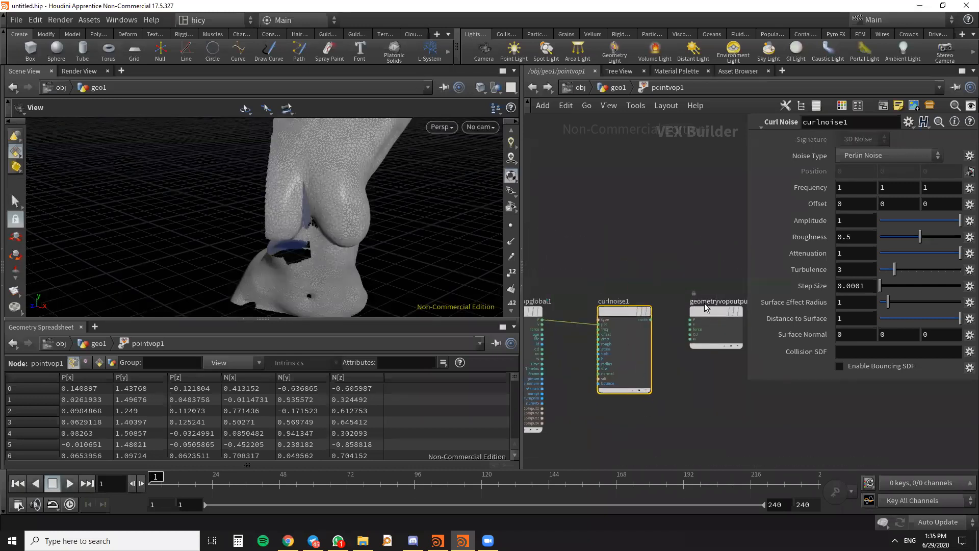
pyautogui.scroll(-2, 657, 346)
pyautogui.scroll(2, 658, 343)
pyautogui.click(598, 303)
pyautogui.moveTo(598, 303); pyautogui.dragTo(614, 321)
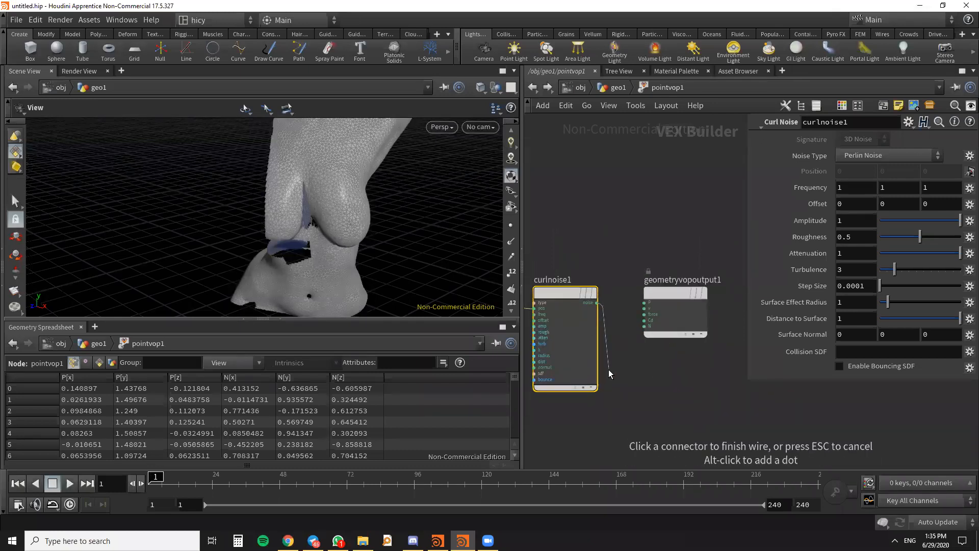
pyautogui.click(638, 308)
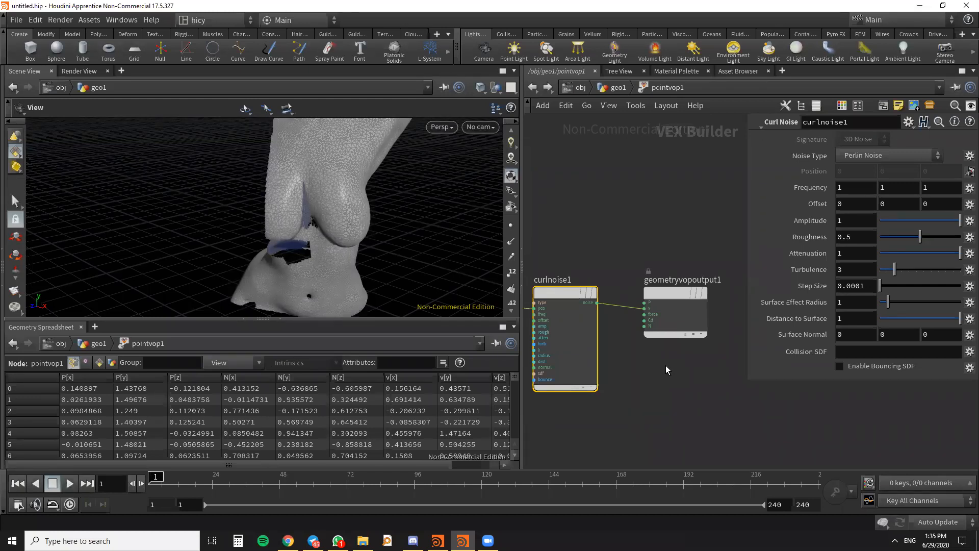
pyautogui.scroll(-3, 665, 365)
pyautogui.moveTo(666, 365); pyautogui.dragTo(707, 306, button='middle')
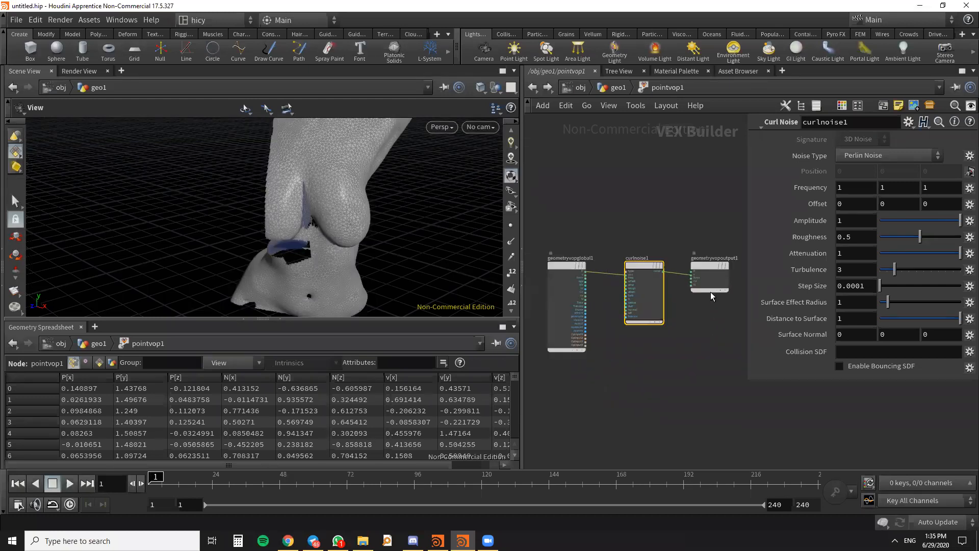
pyautogui.scroll(2, 711, 250)
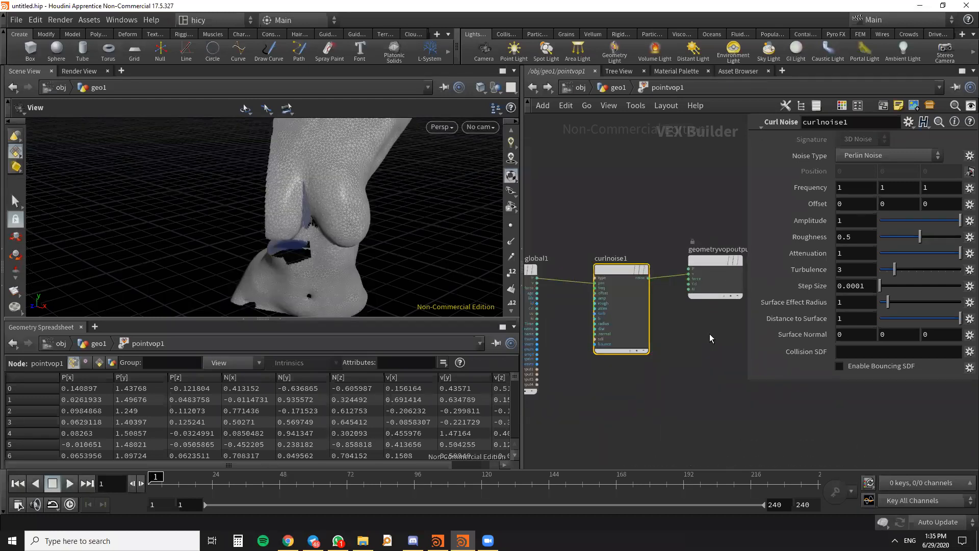
pyautogui.scroll(-3, 712, 338)
pyautogui.scroll(3, 660, 317)
pyautogui.moveTo(658, 295); pyautogui.dragTo(658, 293)
pyautogui.scroll(-3, 688, 357)
pyautogui.moveTo(693, 361); pyautogui.dragTo(655, 334, button='middle')
pyautogui.moveTo(696, 270); pyautogui.dragTo(703, 274)
pyautogui.scroll(-2, 695, 350)
pyautogui.scroll(4, 675, 327)
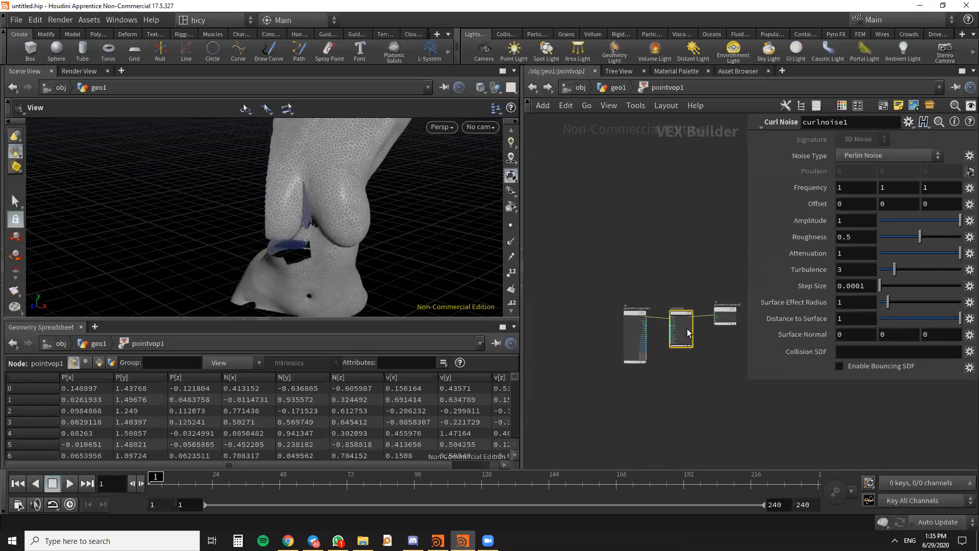
# - Promote the Curl Noise node's Frequency, Amplitude and Roughness parameters, and return to the geo1 geometry network
pyautogui.scroll(-2, 658, 218)
pyautogui.moveTo(662, 232); pyautogui.dragTo(572, 231, button='middle')
pyautogui.click(969, 190)
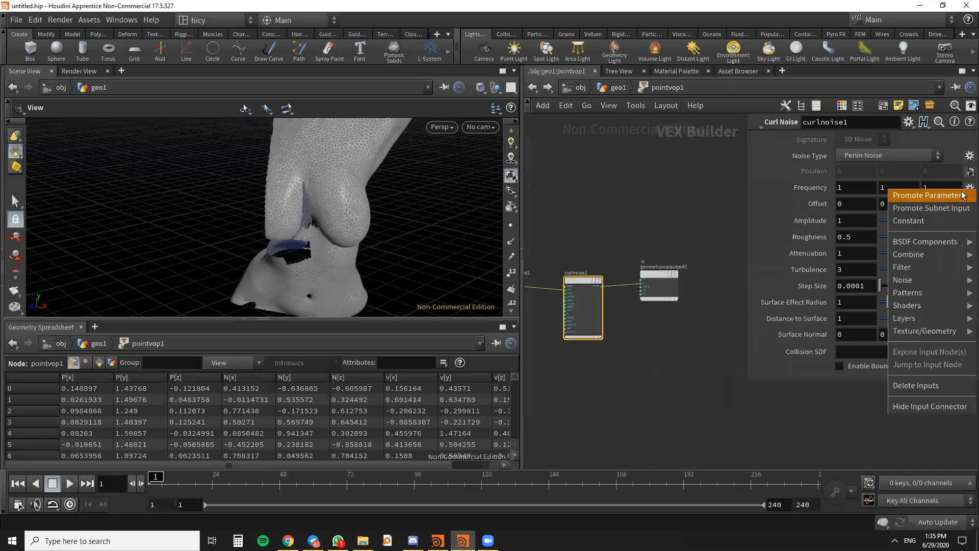
pyautogui.click(963, 195)
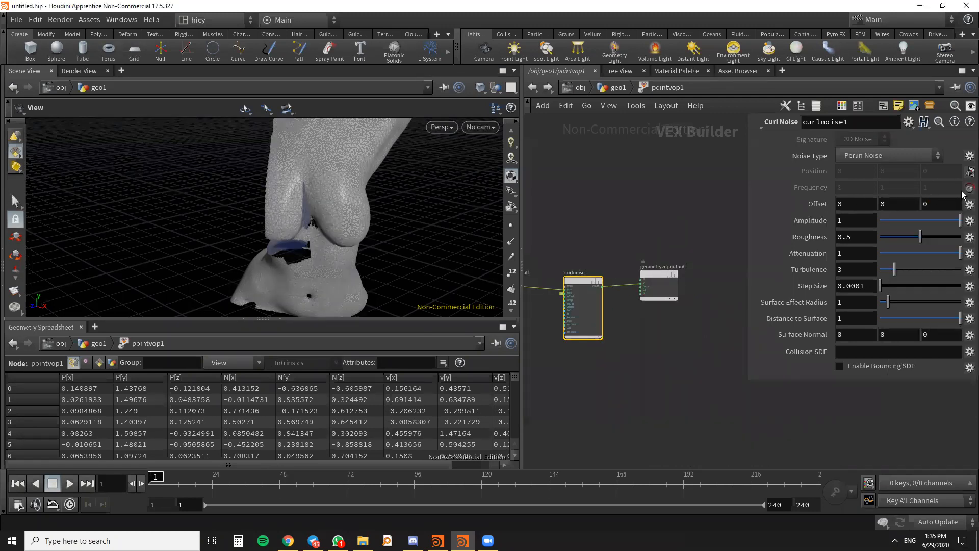
pyautogui.click(969, 221)
pyautogui.click(937, 229)
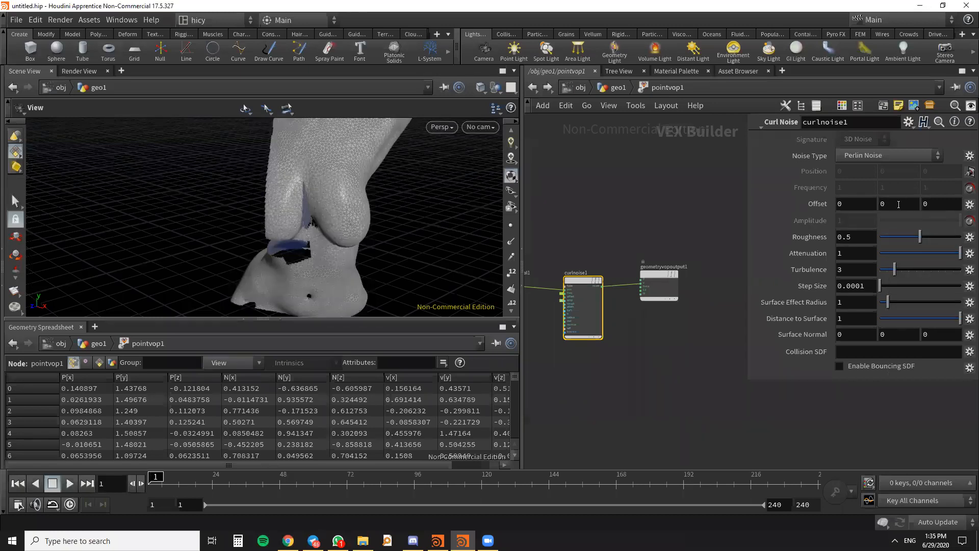
pyautogui.click(968, 239)
pyautogui.click(928, 253)
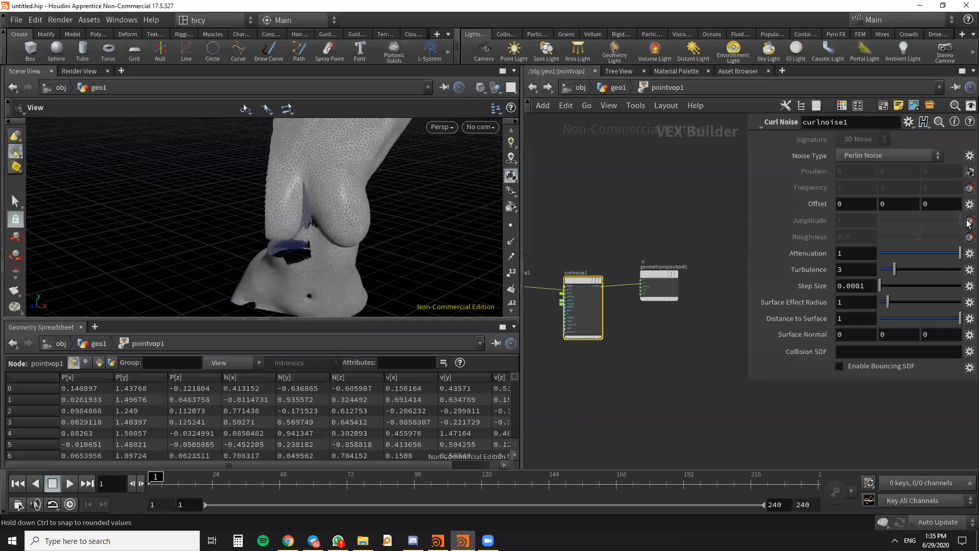
pyautogui.moveTo(623, 226); pyautogui.dragTo(694, 206, button='middle')
pyautogui.click(533, 87)
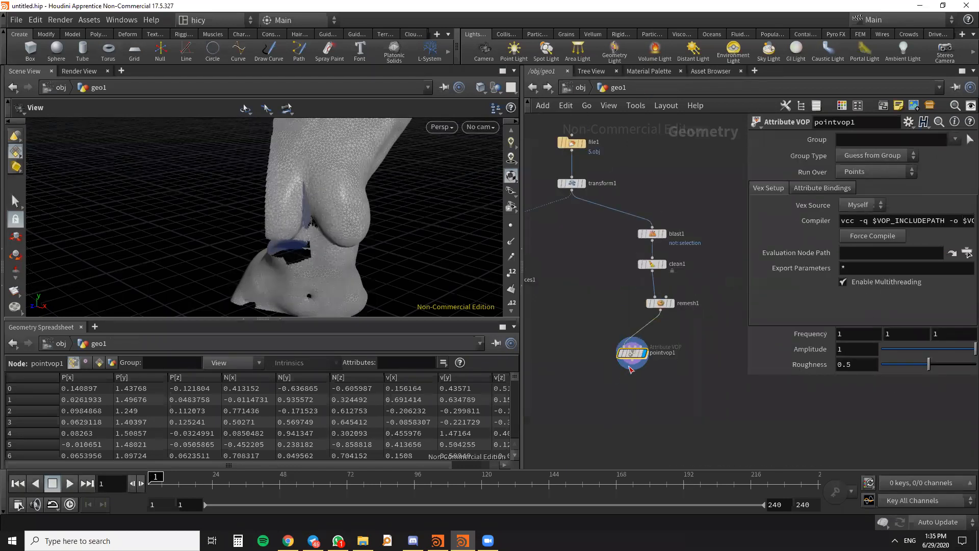
pyautogui.hotkey('alt', 'Tab')
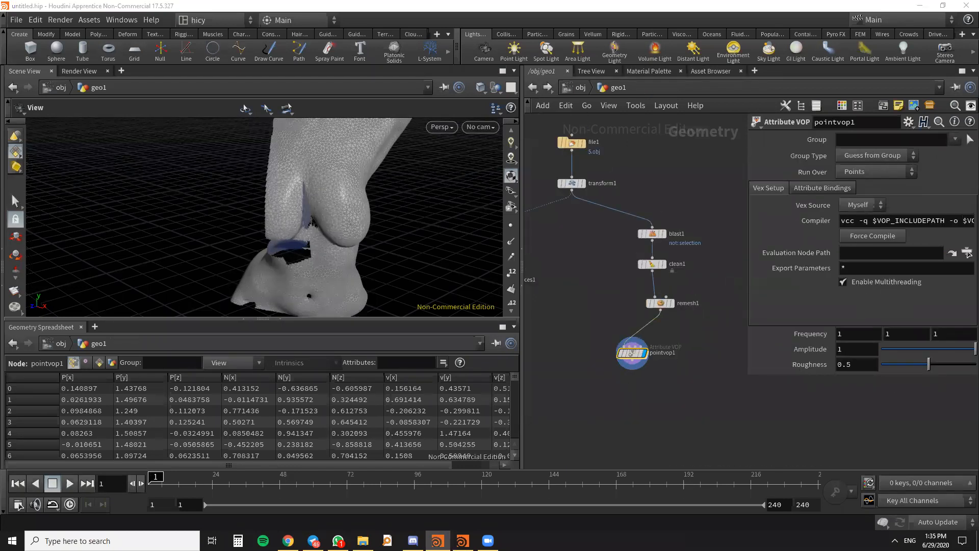
pyautogui.scroll(3, 634, 363)
pyautogui.moveTo(640, 342); pyautogui.dragTo(676, 330)
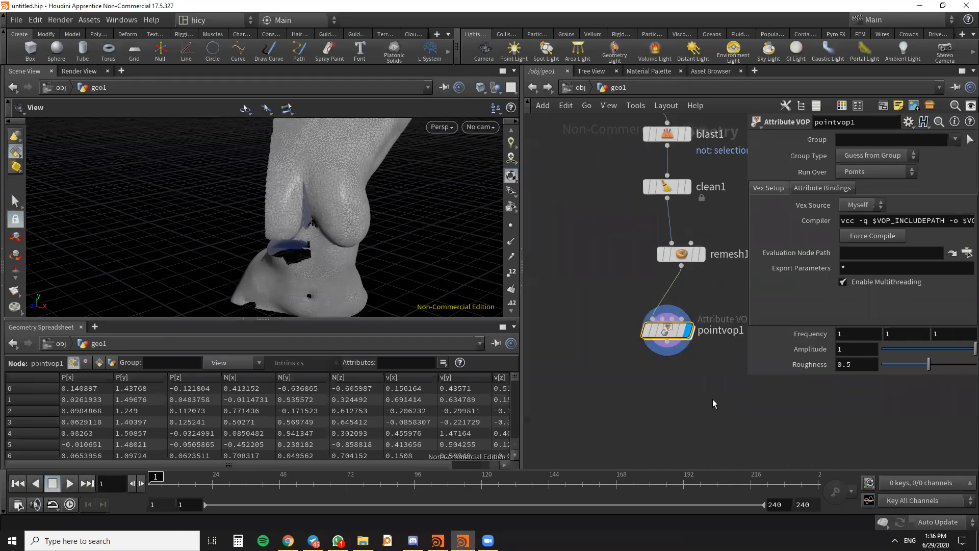
pyautogui.hotkey('alt', 'Tab')
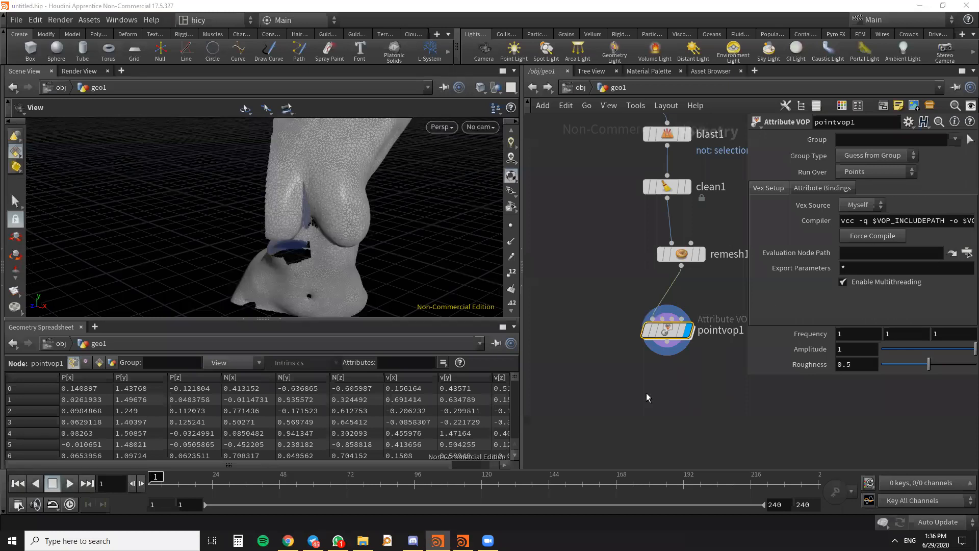
pyautogui.scroll(-3, 649, 341)
pyautogui.scroll(4, 659, 379)
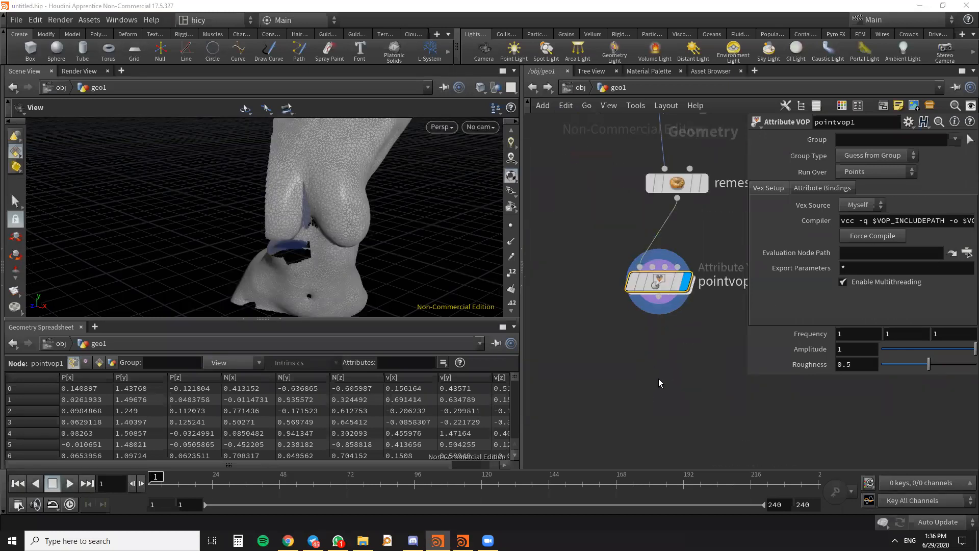
# - Add an Attribute Wrangle node below pointvop1 in the geo1 network
pyautogui.scroll(-2, 653, 361)
pyautogui.press('Tab')
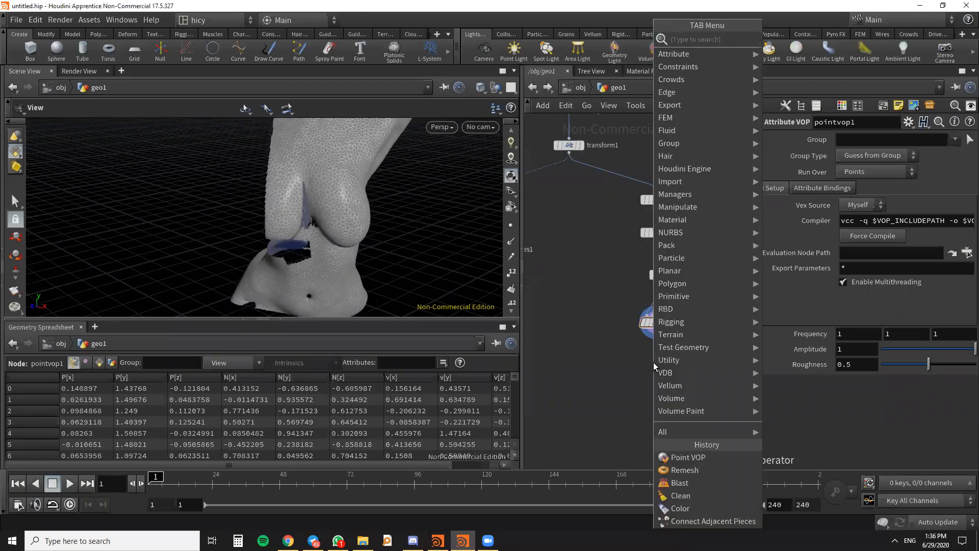
pyautogui.write('POIN')
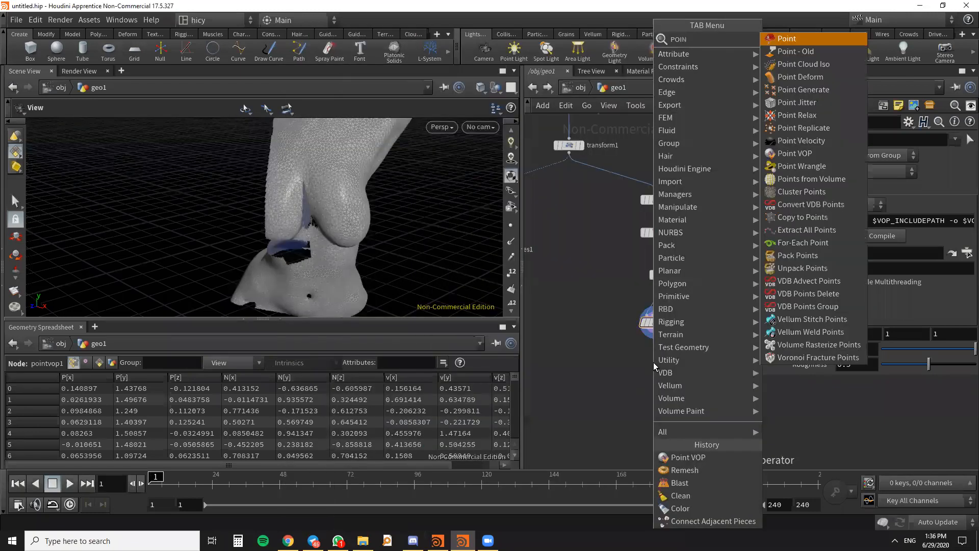
pyautogui.write('T W')
pyautogui.press('BackSpace')
pyautogui.press('BackSpace')
pyautogui.press('BackSpace')
pyautogui.press('BackSpace')
pyautogui.press('BackSpace')
pyautogui.write('TT WA')
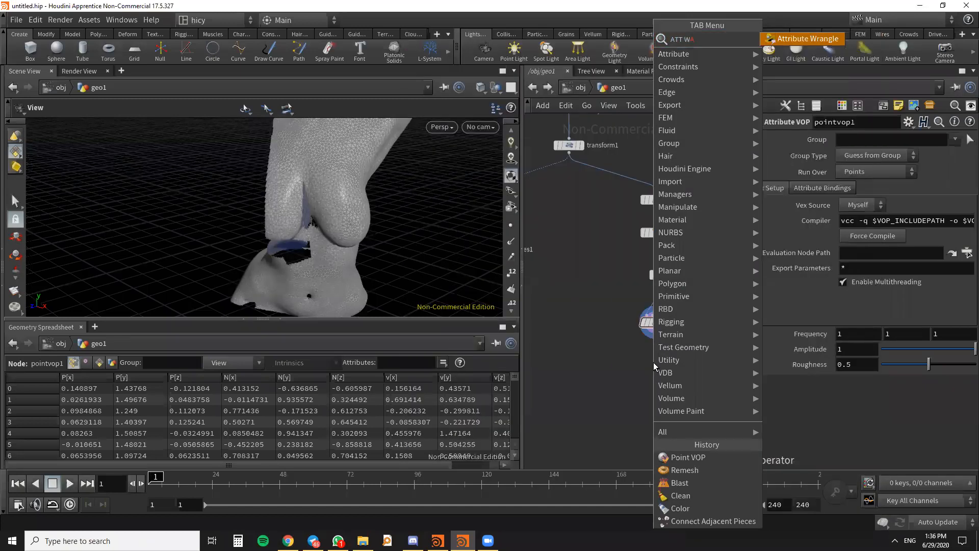
pyautogui.press('Return')
pyautogui.click(656, 365)
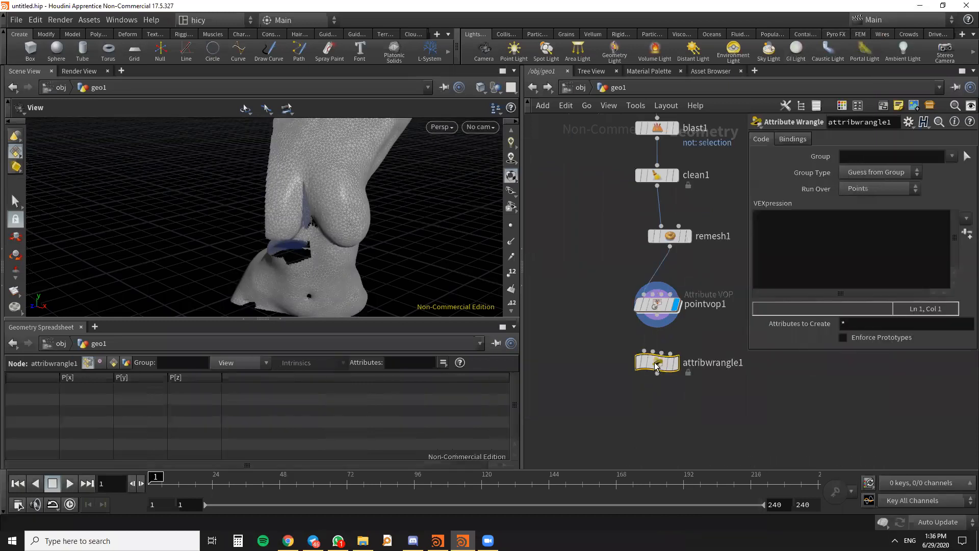
# - Wire the pointvop1 output into the Attribute Wrangle's first input and display the wrangle's result
pyautogui.moveTo(656, 365); pyautogui.dragTo(647, 366)
pyautogui.scroll(-2, 665, 315)
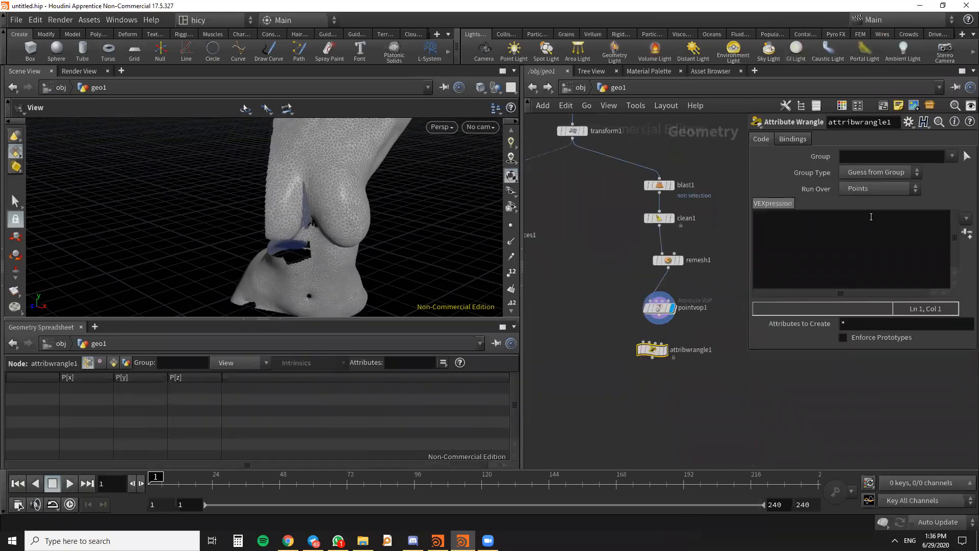
pyautogui.moveTo(703, 327); pyautogui.dragTo(722, 250, button='middle')
pyautogui.moveTo(682, 236); pyautogui.dragTo(706, 289)
pyautogui.click(686, 276)
pyautogui.scroll(-1, 658, 310)
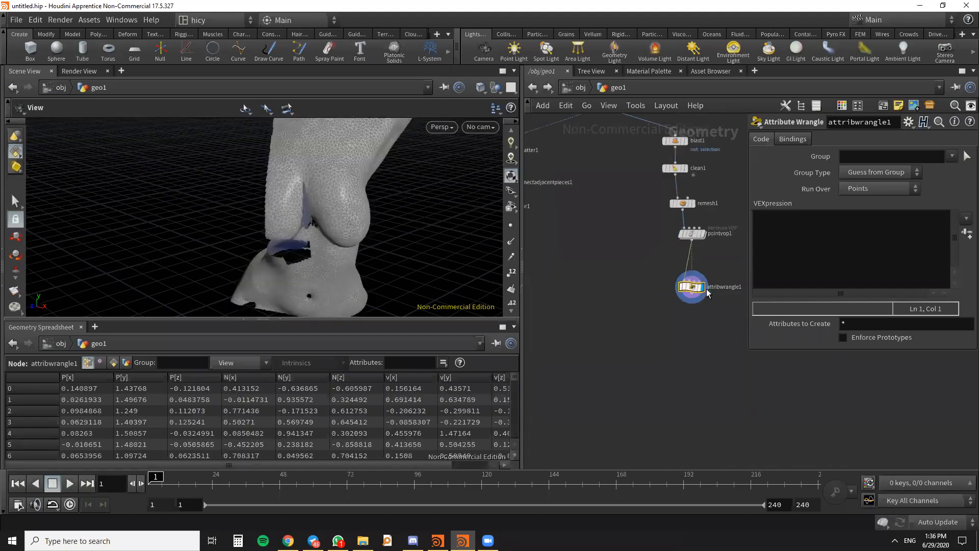
# - Enter the VEX line "@v = @v - @N * dot(@v,@N);" in the Attribute Wrangle to remove the velocity's normal component
pyautogui.hscroll(2, 395, 464)
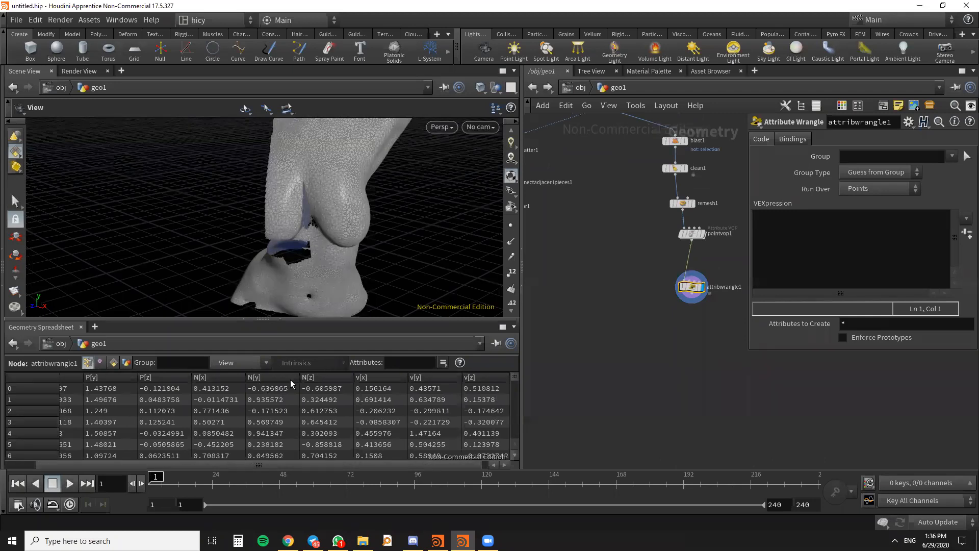
pyautogui.moveTo(403, 299); pyautogui.dragTo(260, 221)
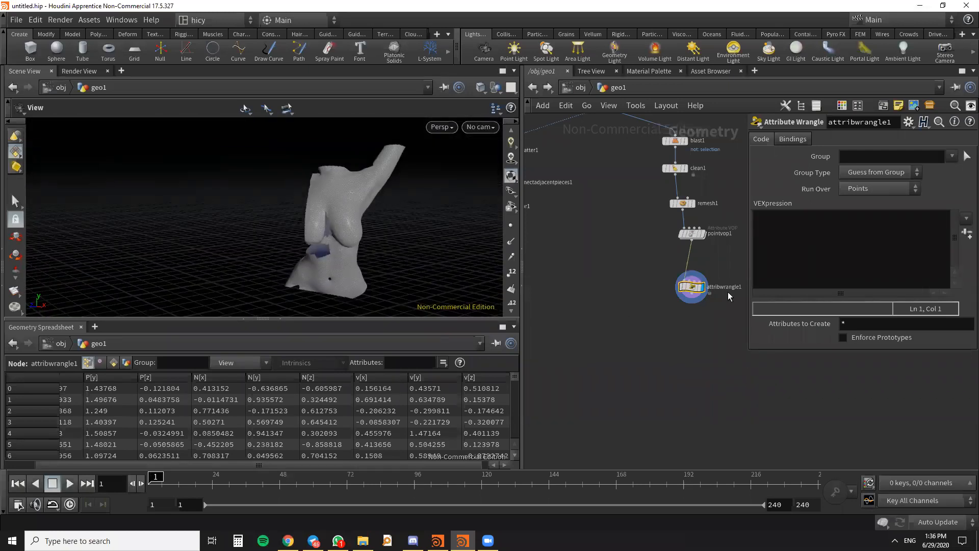
pyautogui.moveTo(715, 314); pyautogui.dragTo(662, 324, button='middle')
pyautogui.click(812, 244)
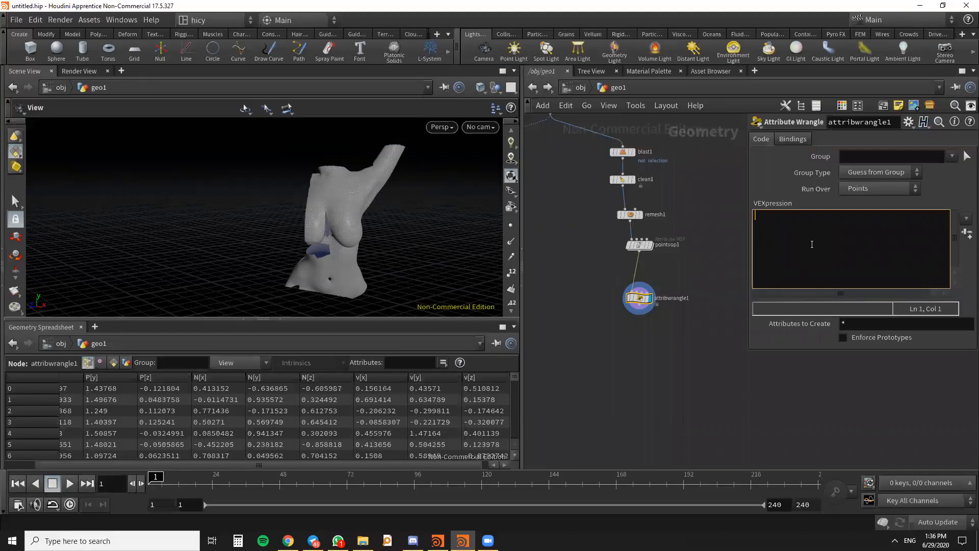
pyautogui.write('@V')
pyautogui.press('BackSpace')
pyautogui.write('v = @v =')
pyautogui.press('BackSpace')
pyautogui.write('- @N * dot(@v,@N);')
pyautogui.click(707, 407)
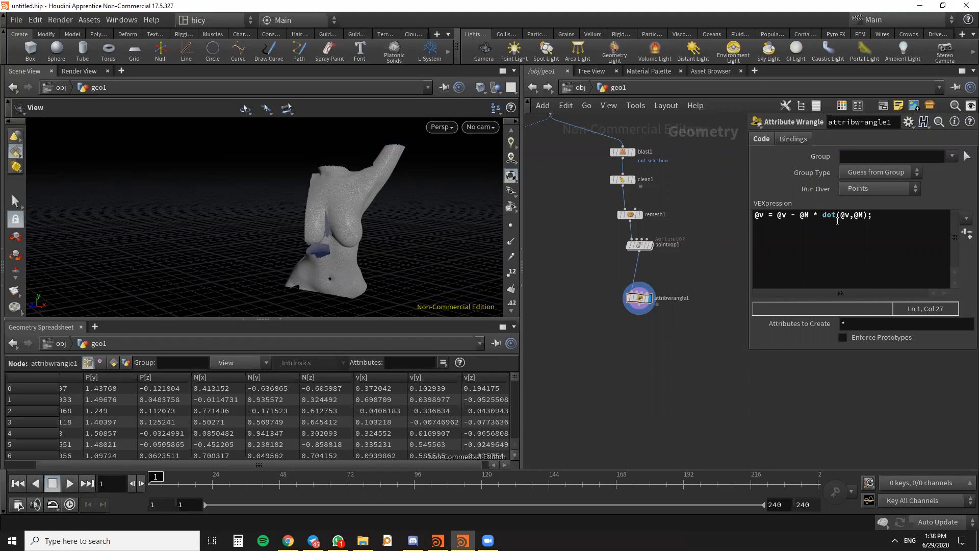
# - Add a second VEX line "@v = normalize(@v);" to the Attribute Wrangle's expression
pyautogui.click(892, 222)
pyautogui.press('Return')
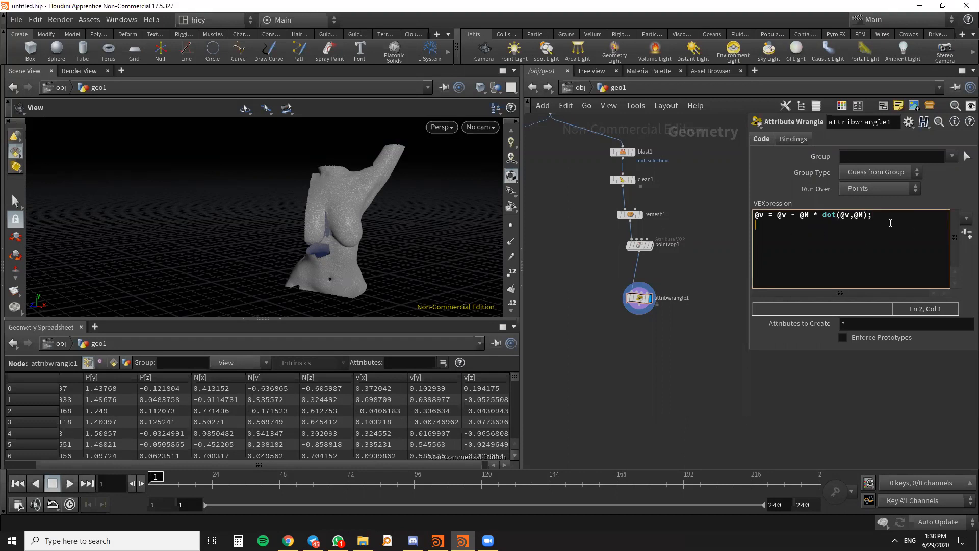
pyautogui.write('@v')
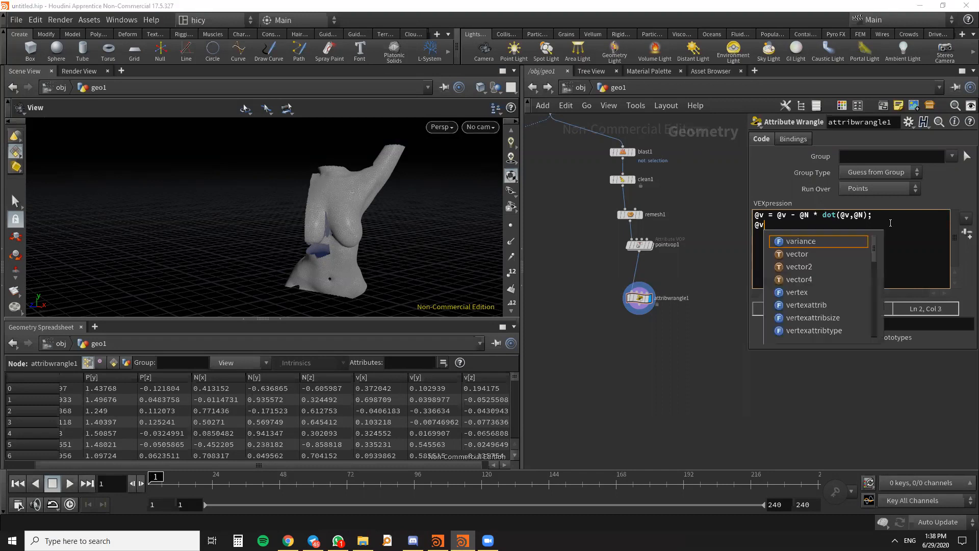
pyautogui.write(' =')
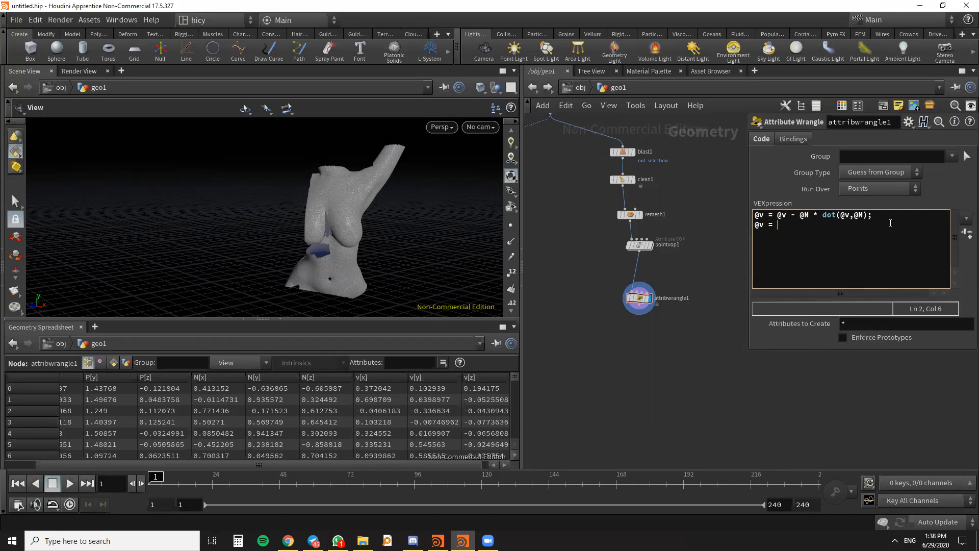
pyautogui.write(' normalize(@v')
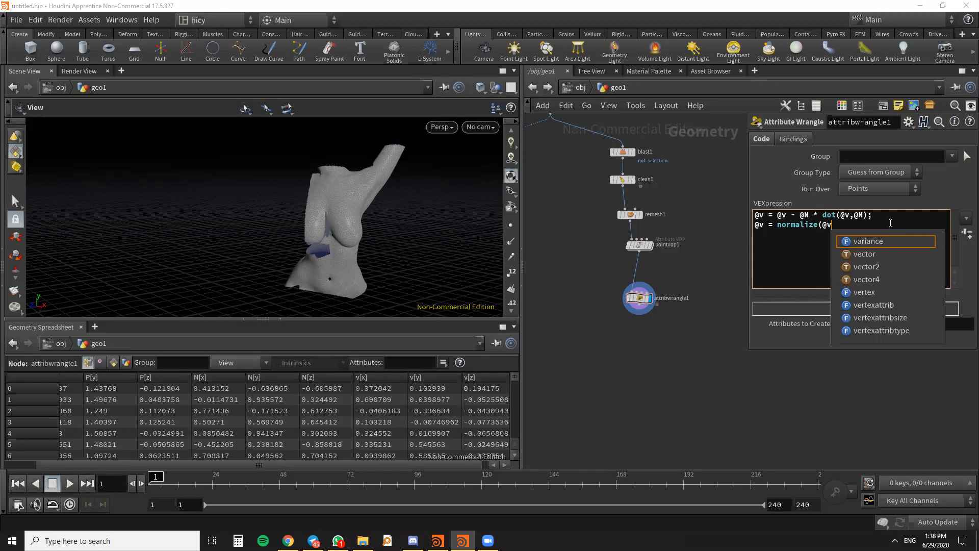
pyautogui.write('(')
pyautogui.press('BackSpace')
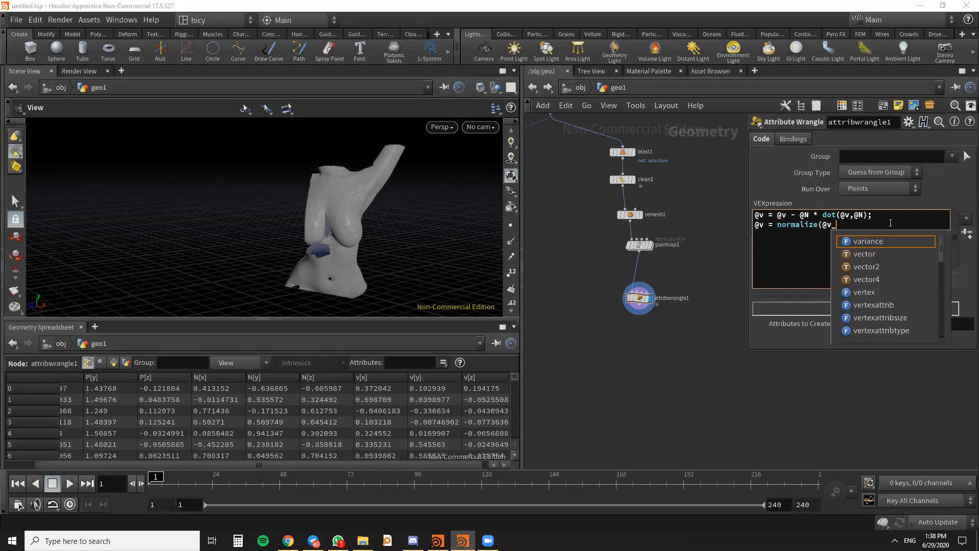
pyautogui.write(');')
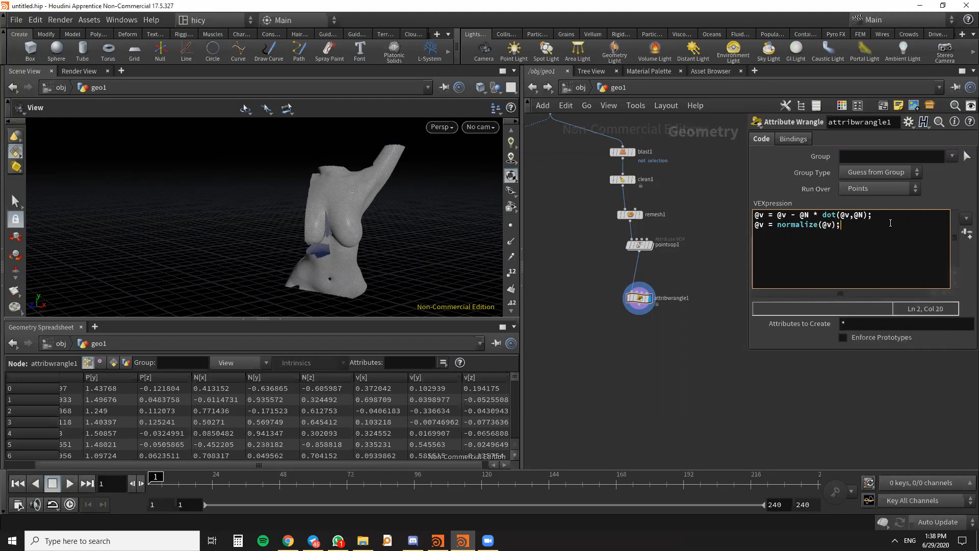
pyautogui.click(715, 385)
# - Move the Attribute Wrangle node slightly closer to pointvop1 in the network
pyautogui.scroll(3, 670, 311)
pyautogui.scroll(-3, 697, 308)
pyautogui.scroll(3, 712, 283)
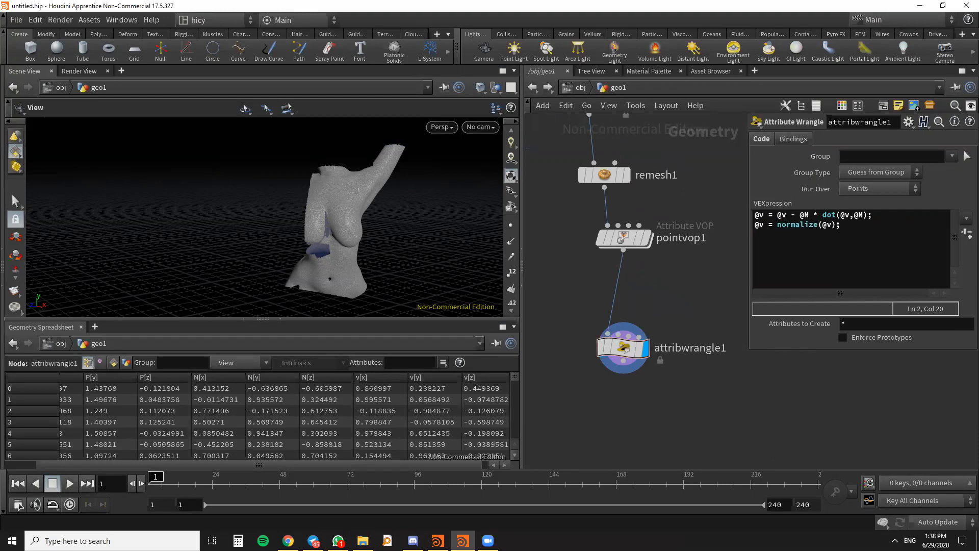
pyautogui.scroll(-2, 737, 233)
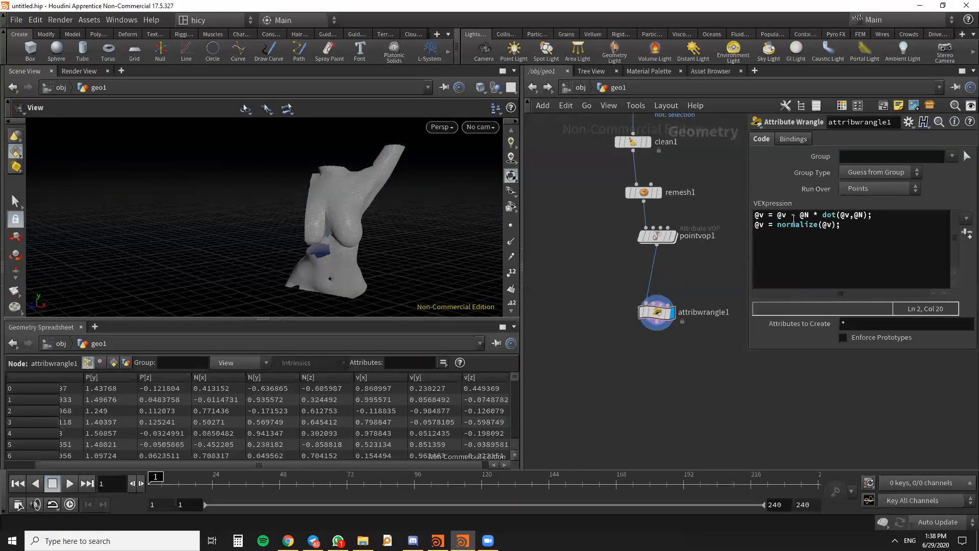
pyautogui.moveTo(667, 317); pyautogui.dragTo(667, 300)
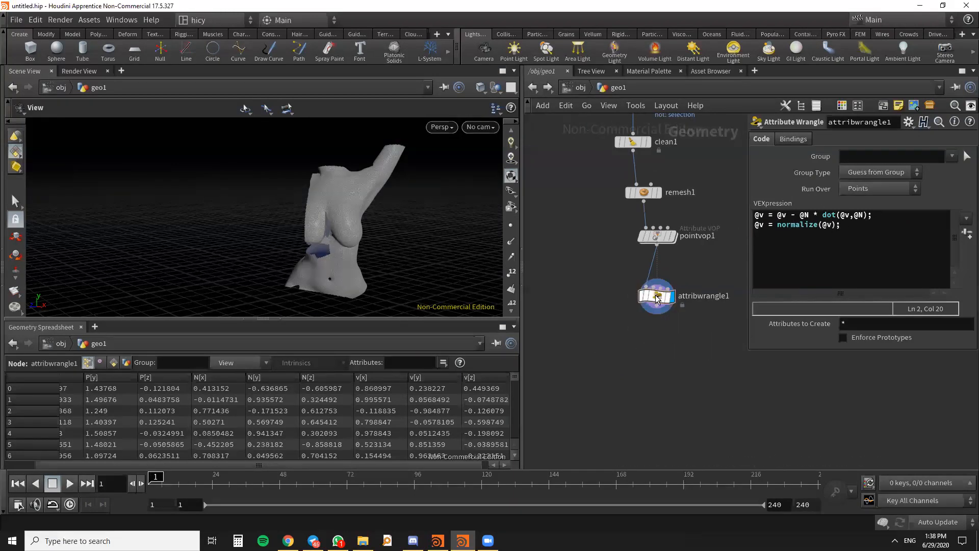
pyautogui.moveTo(691, 368); pyautogui.dragTo(691, 383, button='middle')
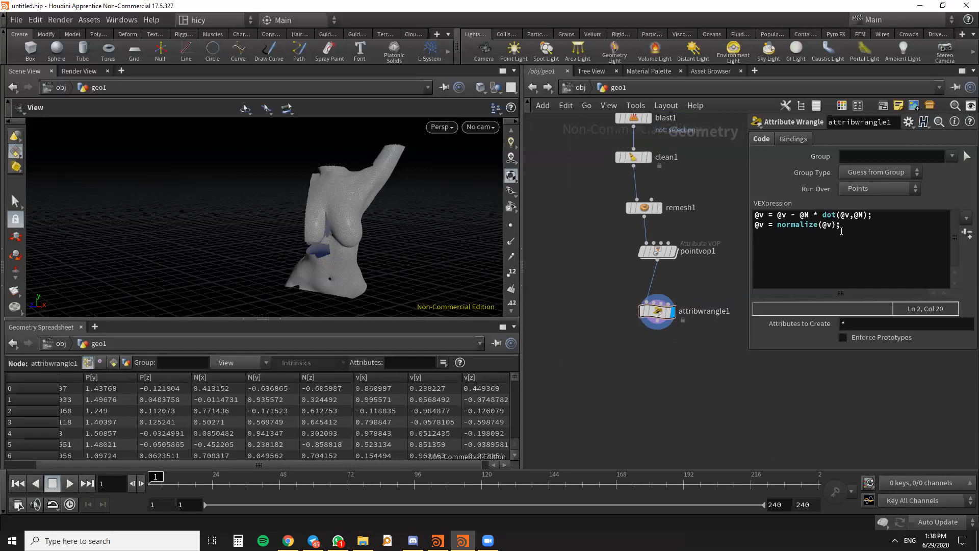
# - Copy both VEX lines, switch to WhatsApp and paste them into a message for the HI-Cy_DF2020 group
pyautogui.moveTo(849, 242); pyautogui.dragTo(720, 191)
pyautogui.hotkey('ctrl', 'c')
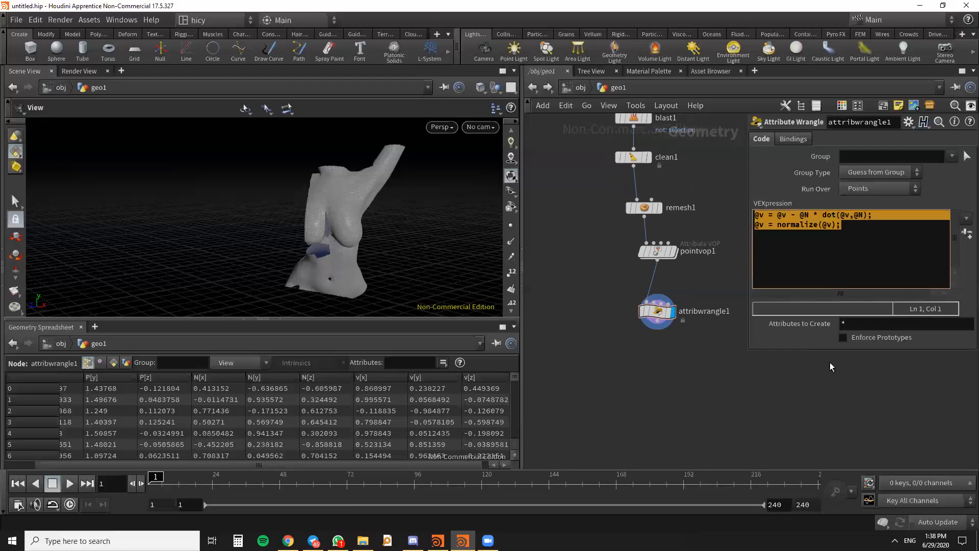
pyautogui.hotkey('alt', 'Tab')
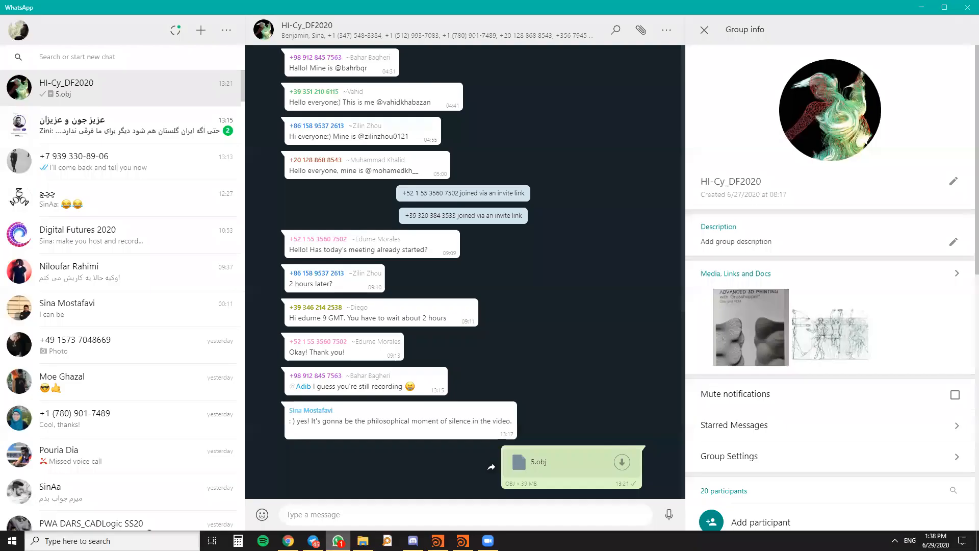
pyautogui.click(367, 514)
pyautogui.hotkey('ctrl', 'v')
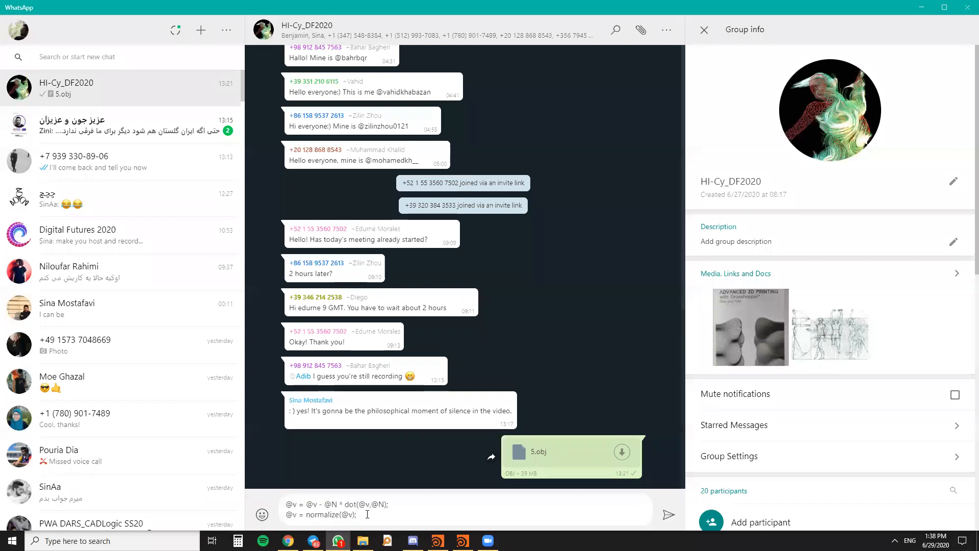
# - Send the VEX code message to the group, switch back to Houdini and deselect the Attribute Wrangle's expression text
pyautogui.press('Return')
pyautogui.click(919, 7)
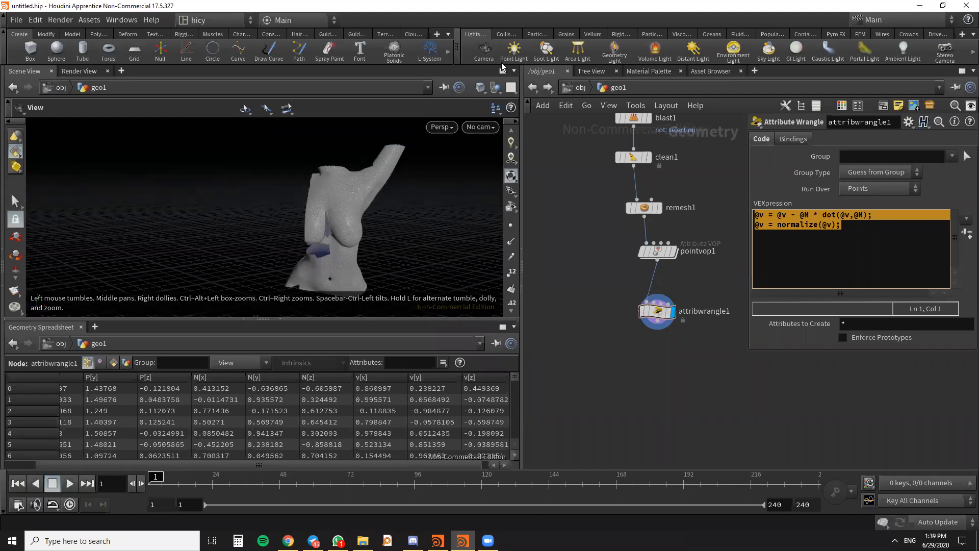
pyautogui.click(842, 225)
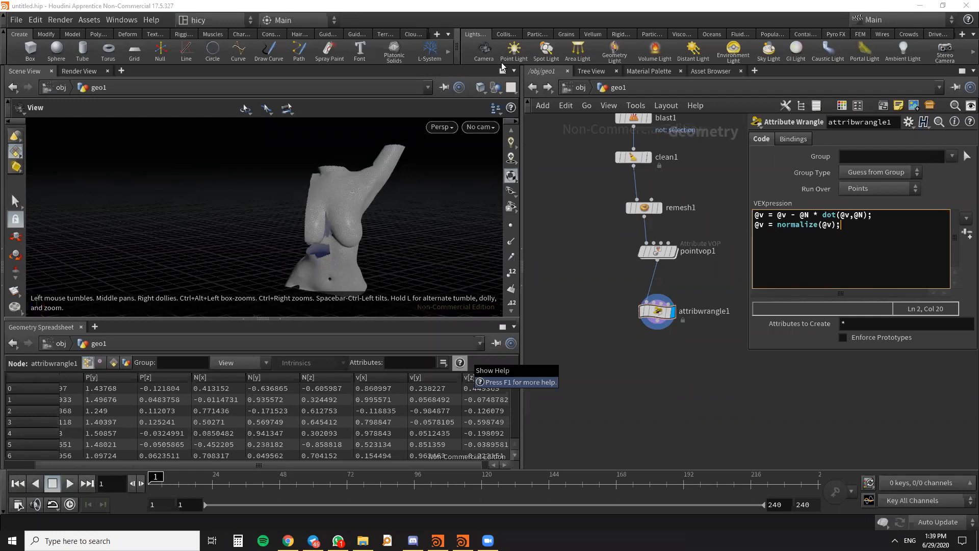
# - Open the pointvop1 network and examine the curlnoise1 node with its settings and its connection to the geometry output
pyautogui.scroll(3, 655, 240)
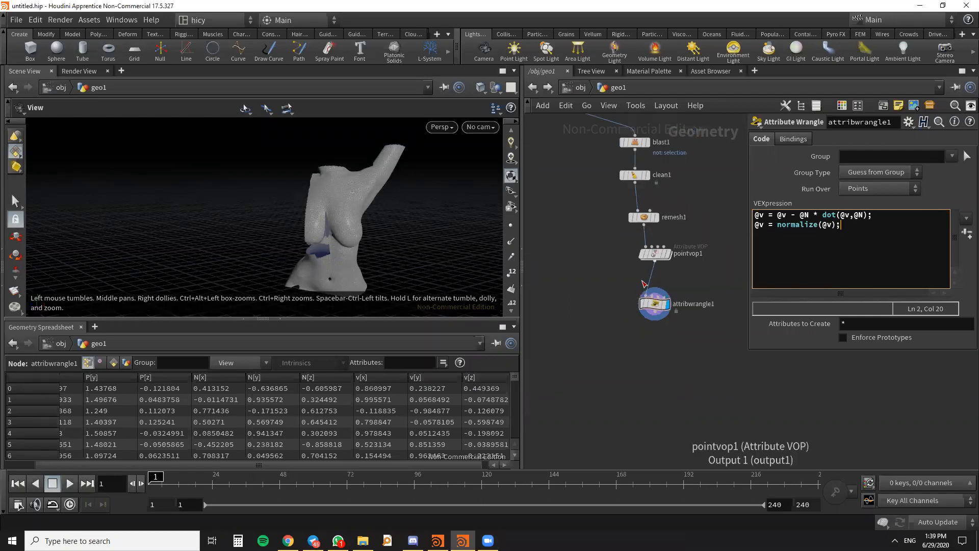
pyautogui.doubleClick(683, 207)
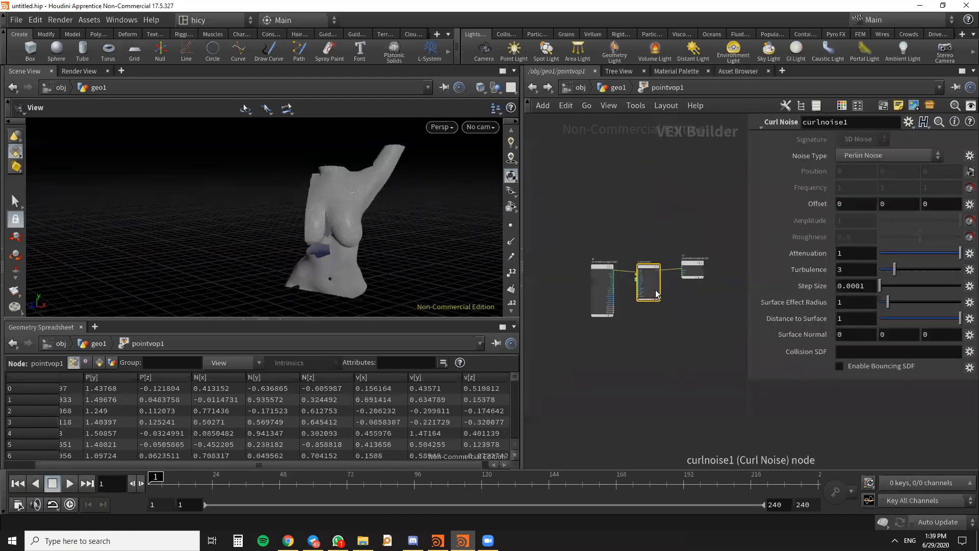
pyautogui.scroll(5, 652, 267)
pyautogui.moveTo(650, 264); pyautogui.dragTo(649, 244)
pyautogui.scroll(-5, 644, 224)
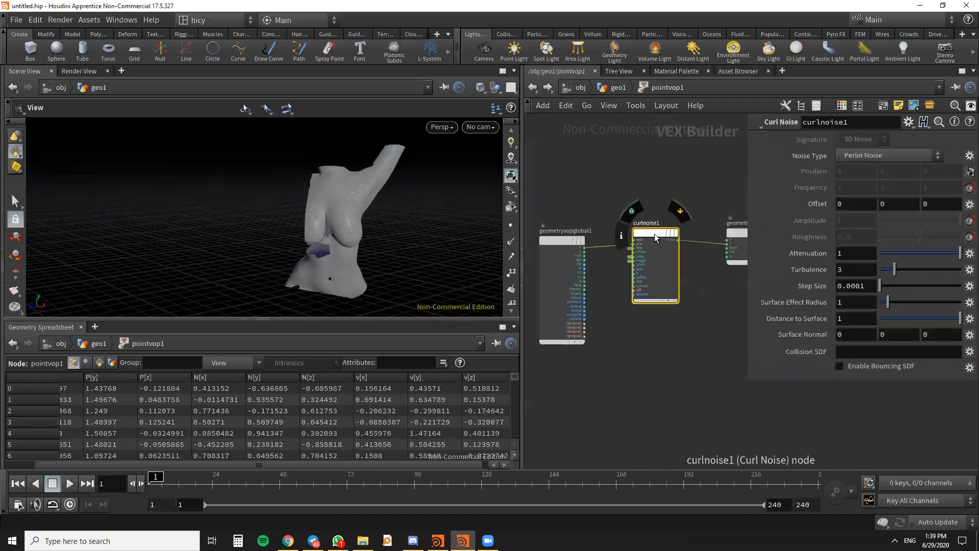
pyautogui.scroll(3, 658, 237)
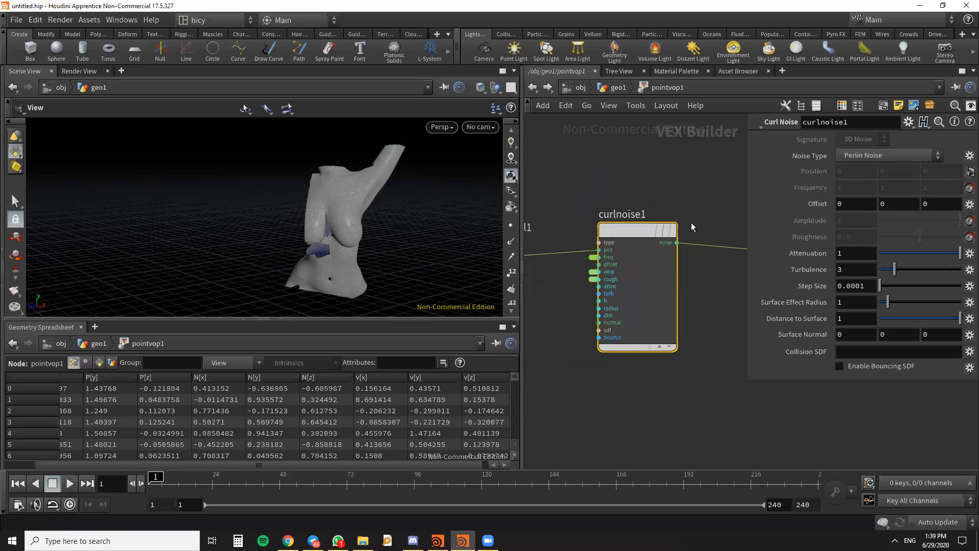
pyautogui.scroll(-3, 691, 223)
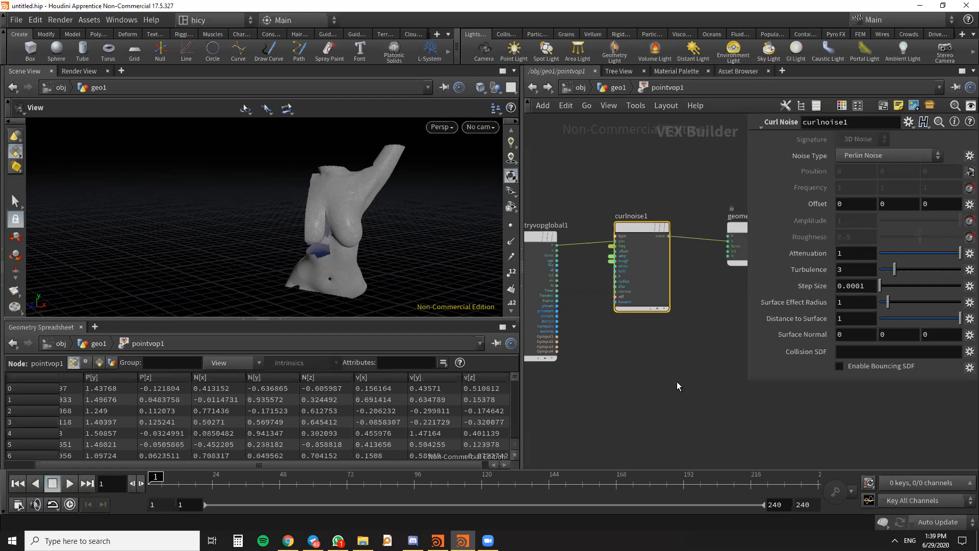
pyautogui.moveTo(703, 292); pyautogui.dragTo(664, 293, button='middle')
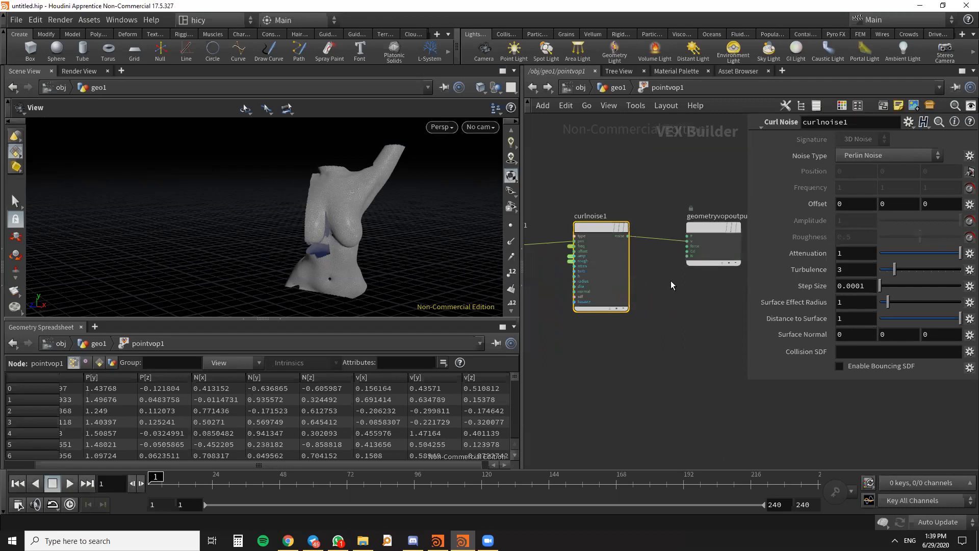
pyautogui.moveTo(671, 281); pyautogui.dragTo(683, 287, button='middle')
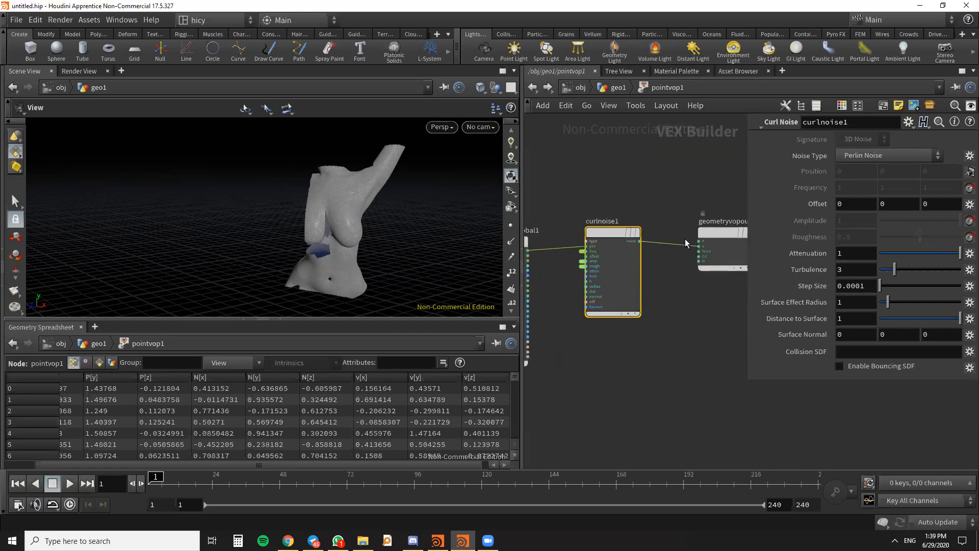
pyautogui.scroll(-1, 691, 312)
pyautogui.moveTo(691, 315); pyautogui.dragTo(691, 350, button='middle')
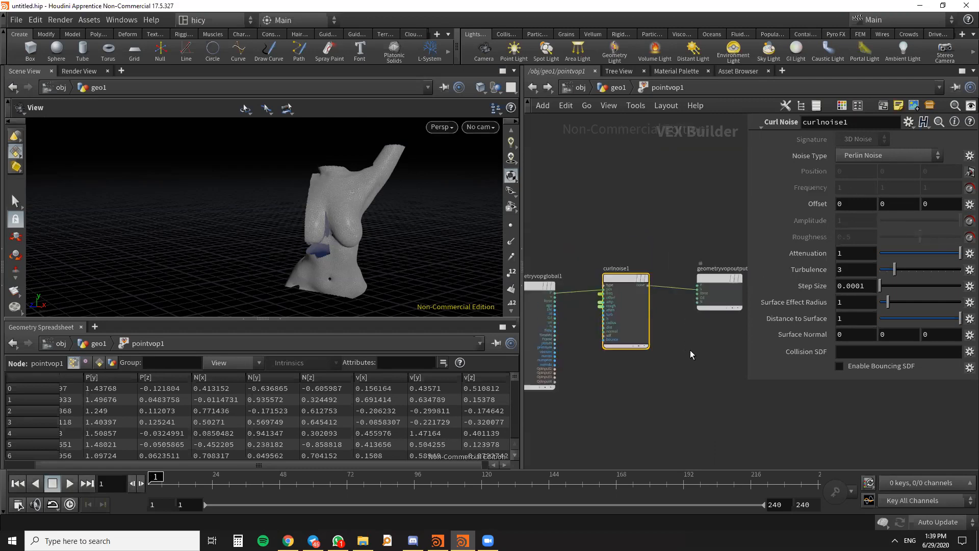
# - Move the geometryvopglobal1 and geometryvopoutput1 nodes closer to curlnoise1 in the pointvop1 network
pyautogui.scroll(1, 635, 298)
pyautogui.moveTo(678, 272); pyautogui.dragTo(684, 270, button='middle')
pyautogui.scroll(-2, 650, 232)
pyautogui.moveTo(586, 258)
pyautogui.mouseDown()
pyautogui.moveTo(607, 259)
pyautogui.moveTo(583, 252)
pyautogui.moveTo(594, 264)
pyautogui.mouseUp()
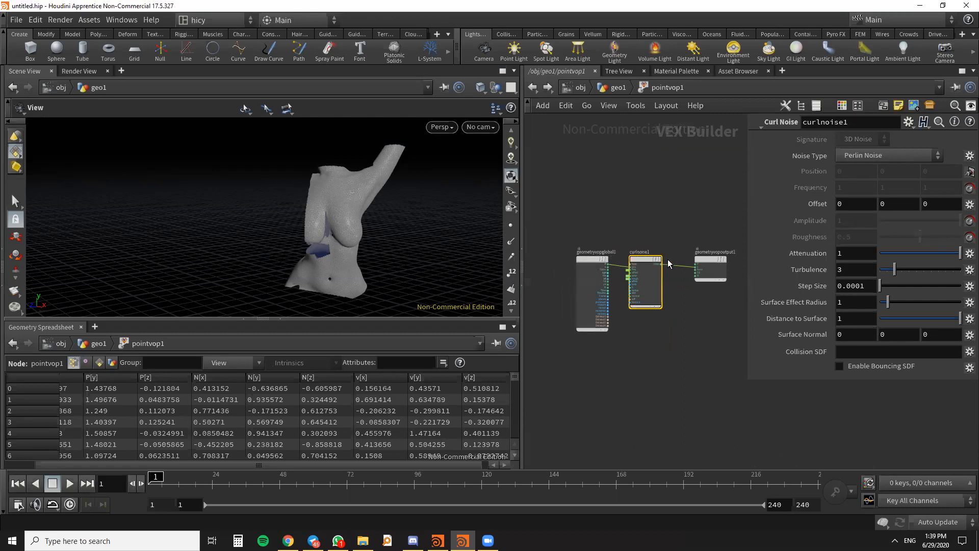
pyautogui.moveTo(702, 259); pyautogui.dragTo(685, 259)
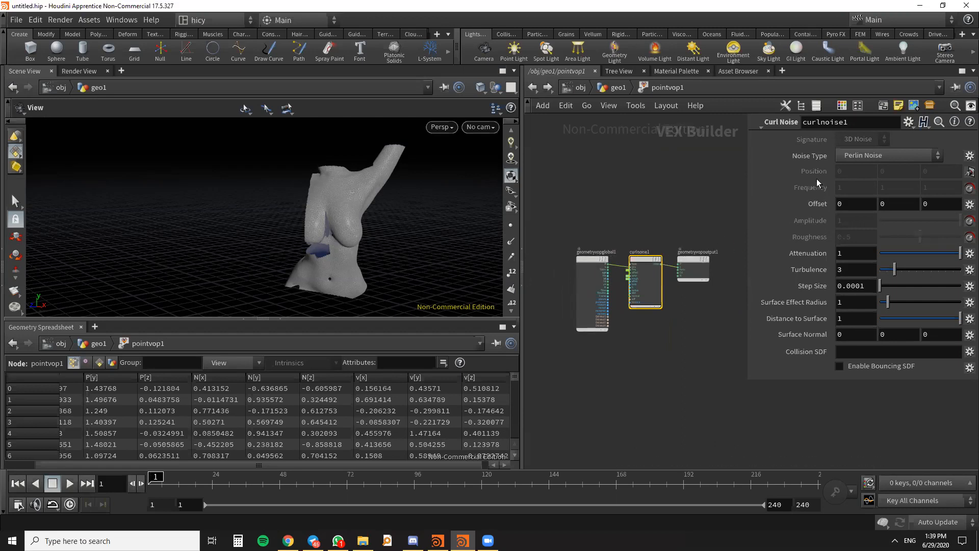
# - Examine the wires from geometryvopglobal1 into curlnoise1 and on to geometryvopoutput1, narrowing the parameter area for a fuller view
pyautogui.scroll(5, 606, 283)
pyautogui.middleClick(617, 264)
pyautogui.moveTo(641, 305); pyautogui.dragTo(570, 401, button='middle')
pyautogui.scroll(3, 585, 288)
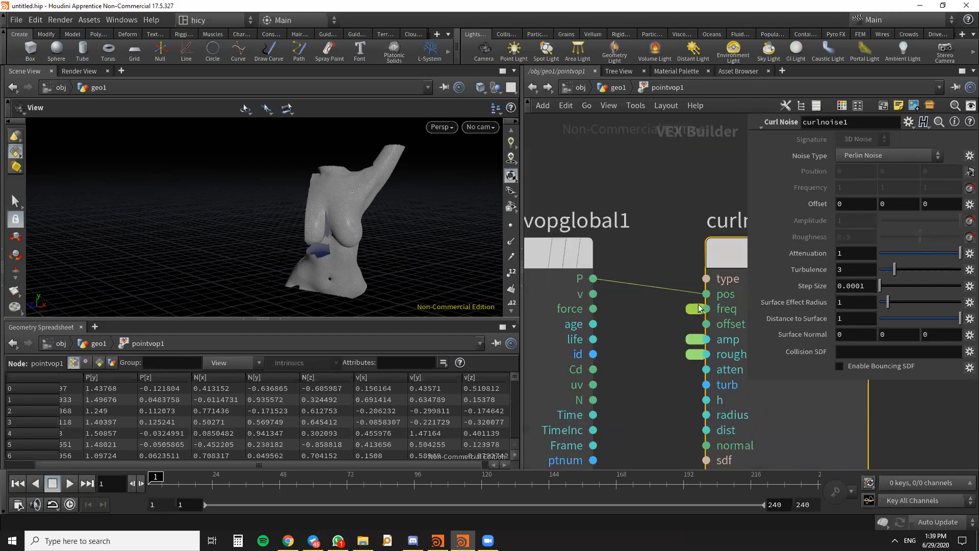
pyautogui.scroll(-3, 697, 306)
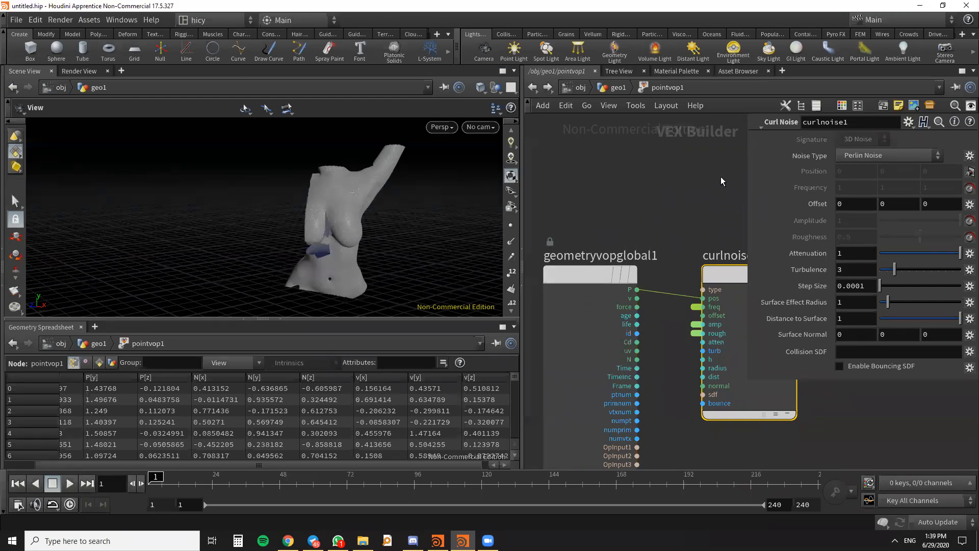
pyautogui.moveTo(748, 165); pyautogui.dragTo(834, 173)
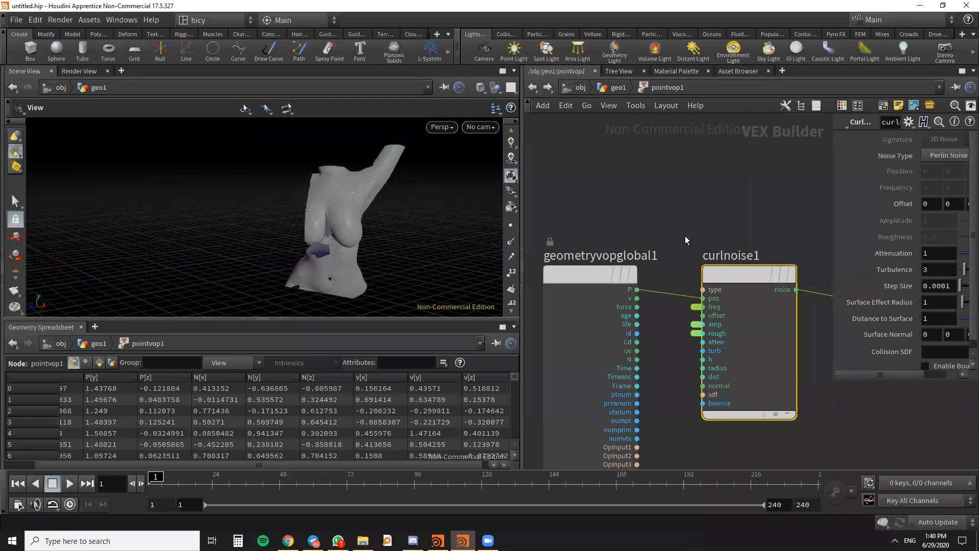
pyautogui.moveTo(701, 198); pyautogui.dragTo(677, 198, button='middle')
pyautogui.scroll(-6, 678, 198)
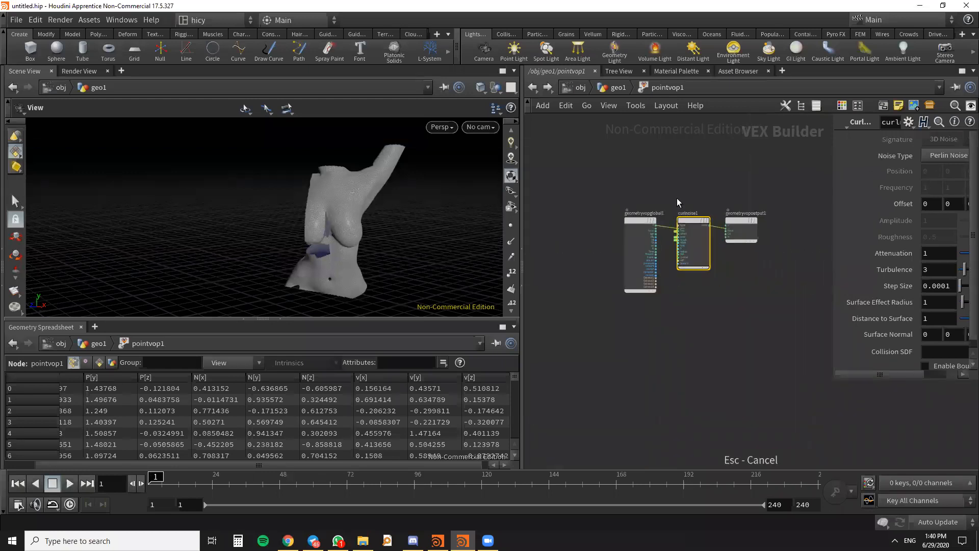
pyautogui.scroll(4, 739, 228)
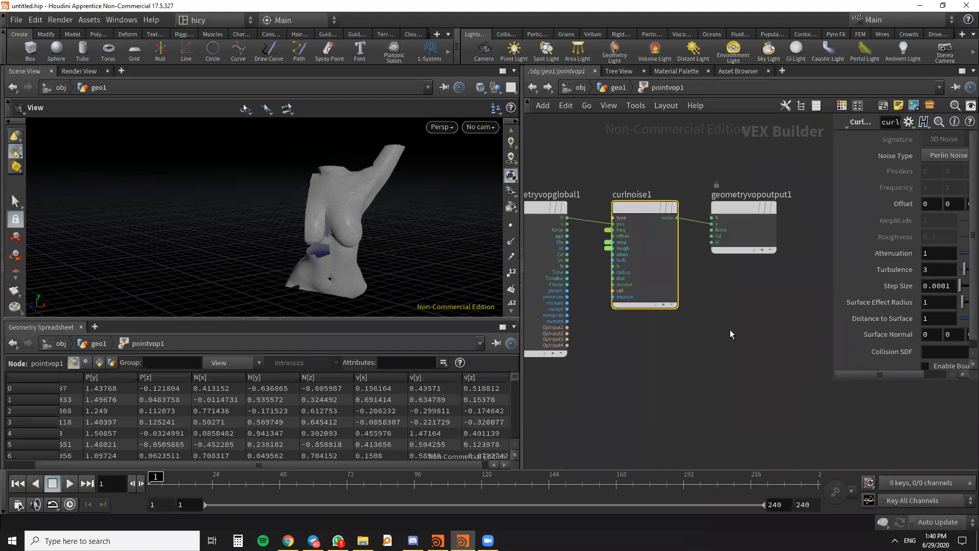
pyautogui.moveTo(731, 330); pyautogui.dragTo(775, 354, button='middle')
# - Return to the geo1 network, select attribwrangle1, widen its parameter area and move the node slightly closer to pointvop1
pyautogui.click(533, 88)
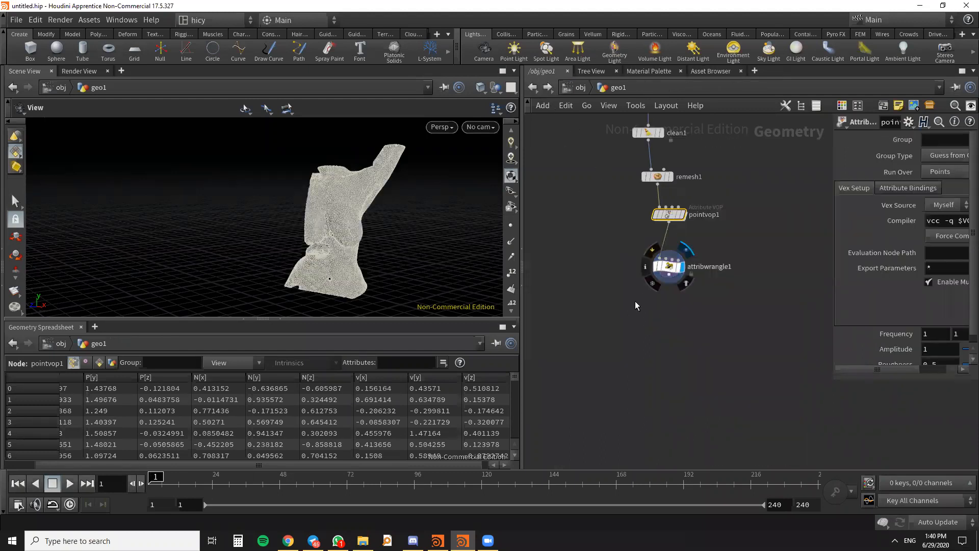
pyautogui.click(663, 300)
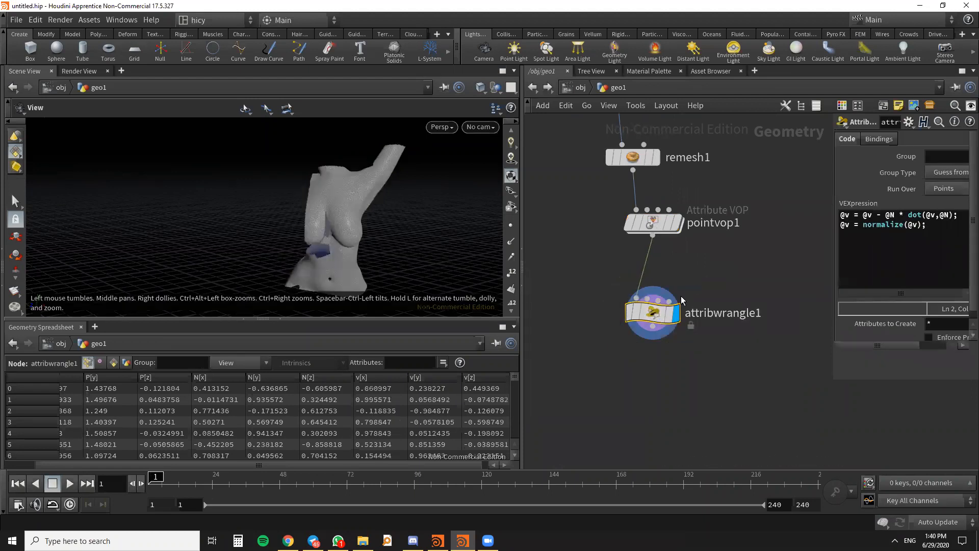
pyautogui.scroll(-3, 721, 316)
pyautogui.moveTo(833, 260); pyautogui.dragTo(788, 264)
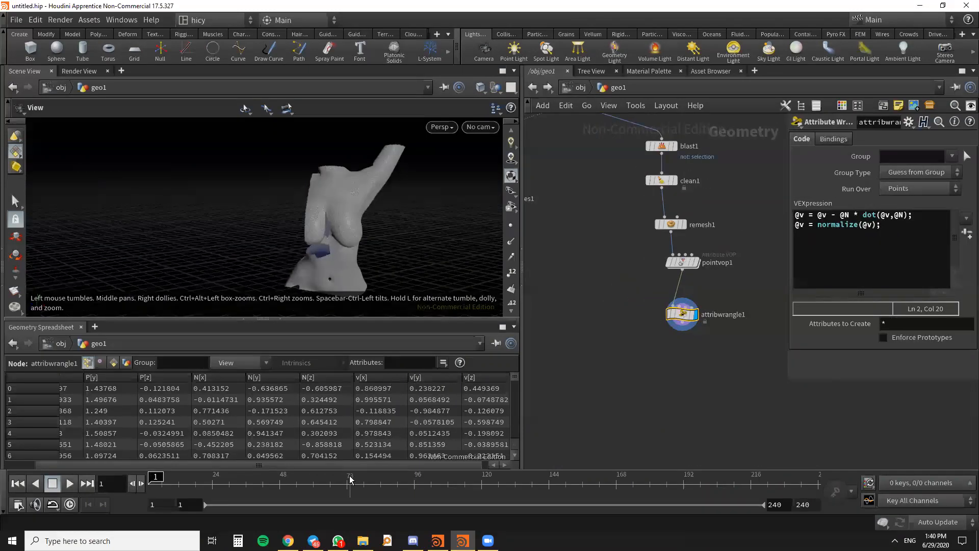
pyautogui.moveTo(372, 465); pyautogui.dragTo(405, 465)
pyautogui.scroll(-2, 658, 339)
pyautogui.scroll(3, 669, 343)
pyautogui.press('Tab')
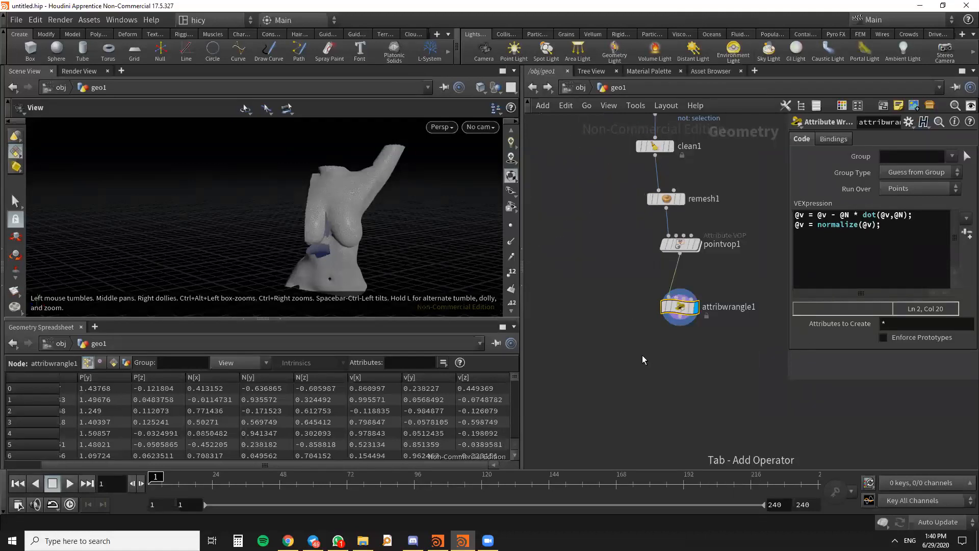
pyautogui.moveTo(677, 309); pyautogui.dragTo(677, 300)
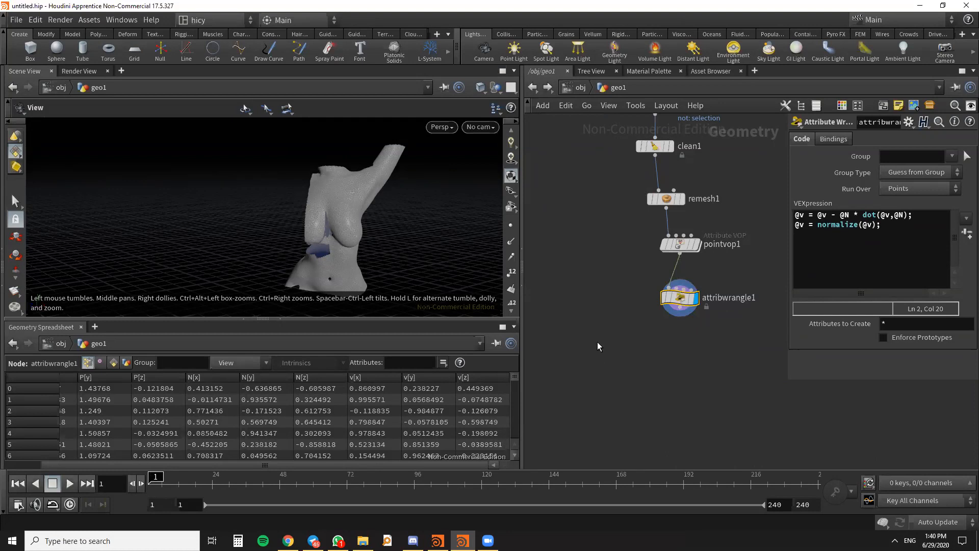
# - Create an Add node below attribwrangle1 and connect the wrangle's output to its input
pyautogui.press('Tab')
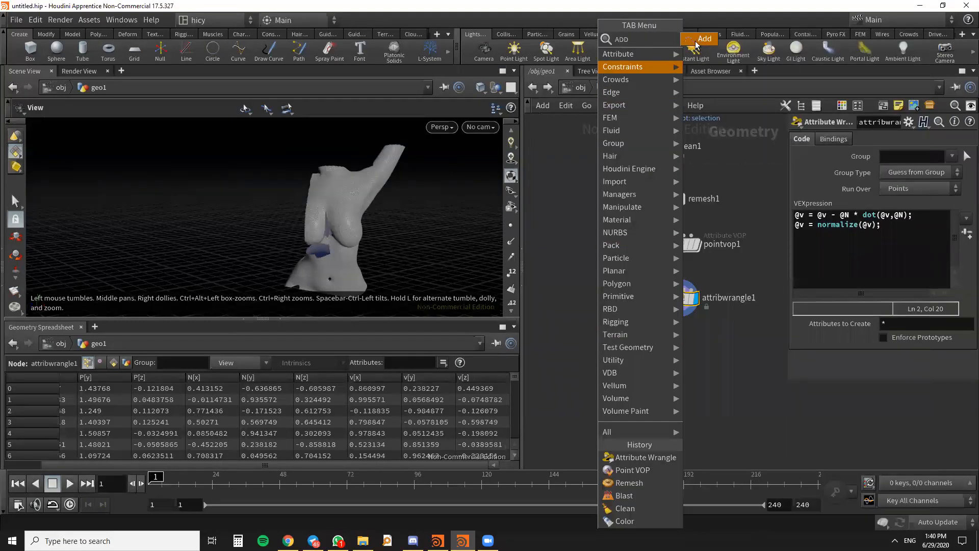
pyautogui.click(696, 42)
pyautogui.click(624, 347)
pyautogui.moveTo(679, 316); pyautogui.dragTo(598, 341)
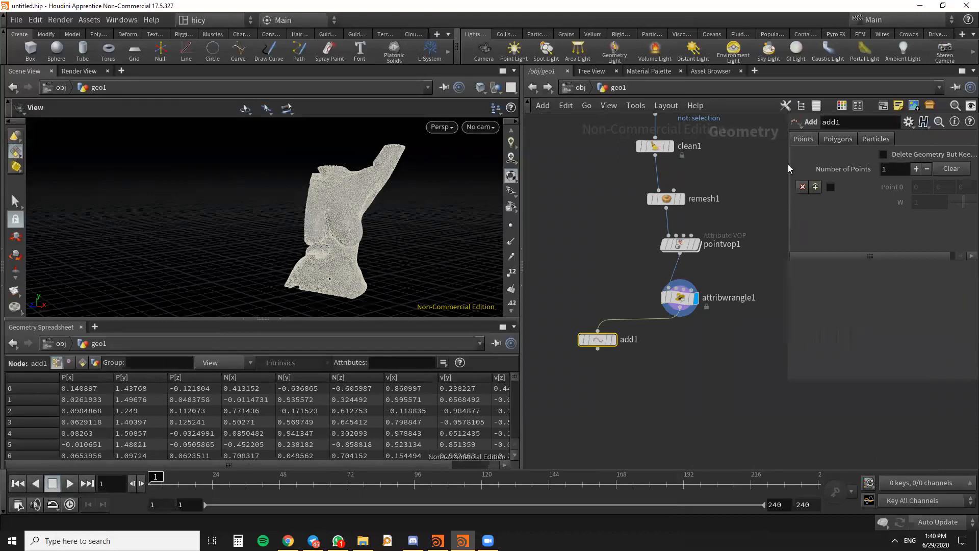
# - Display the add1 node and enable Delete Geometry But Keep the Points on it
pyautogui.moveTo(692, 173); pyautogui.dragTo(660, 172)
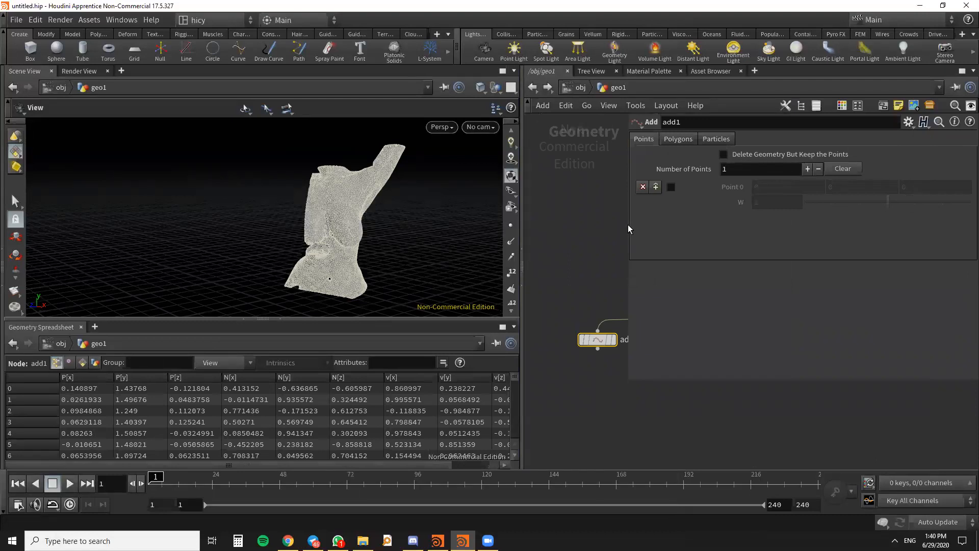
pyautogui.moveTo(629, 225); pyautogui.dragTo(822, 225)
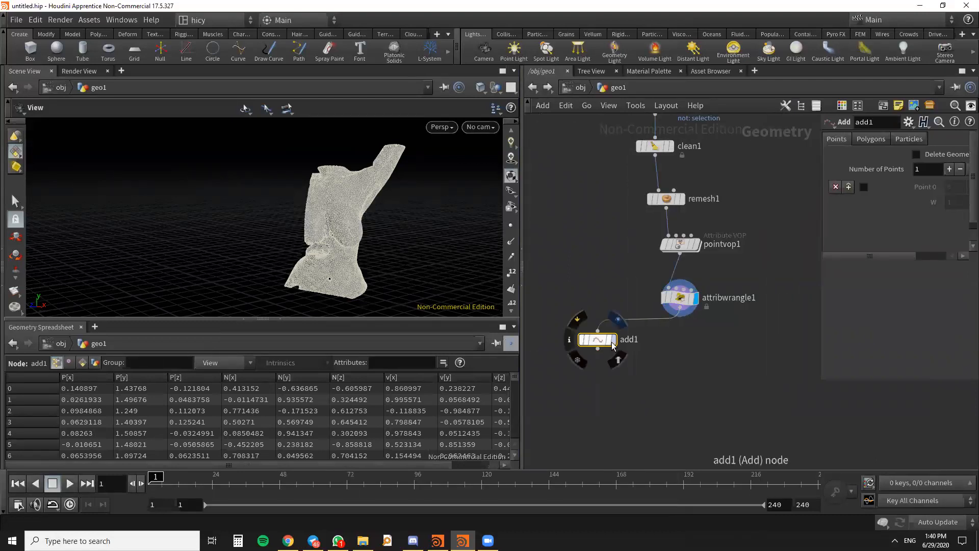
pyautogui.click(614, 339)
pyautogui.moveTo(602, 339); pyautogui.dragTo(596, 320)
pyautogui.click(917, 154)
pyautogui.moveTo(428, 204); pyautogui.dragTo(367, 214)
pyautogui.moveTo(595, 371); pyautogui.dragTo(630, 315, button='middle')
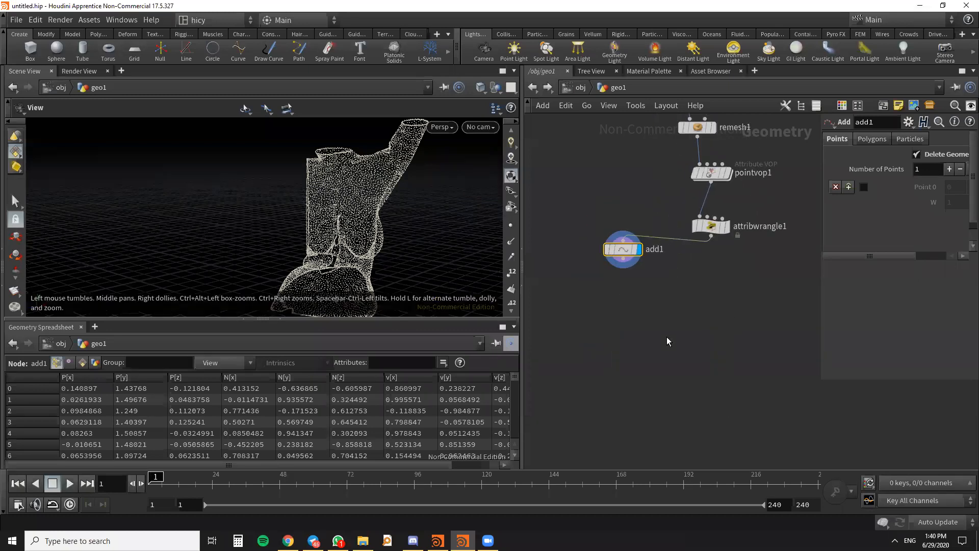
# - Create a Point Replicate node below add1 and connect add1's output to its input
pyautogui.moveTo(690, 297); pyautogui.dragTo(674, 335, button='middle')
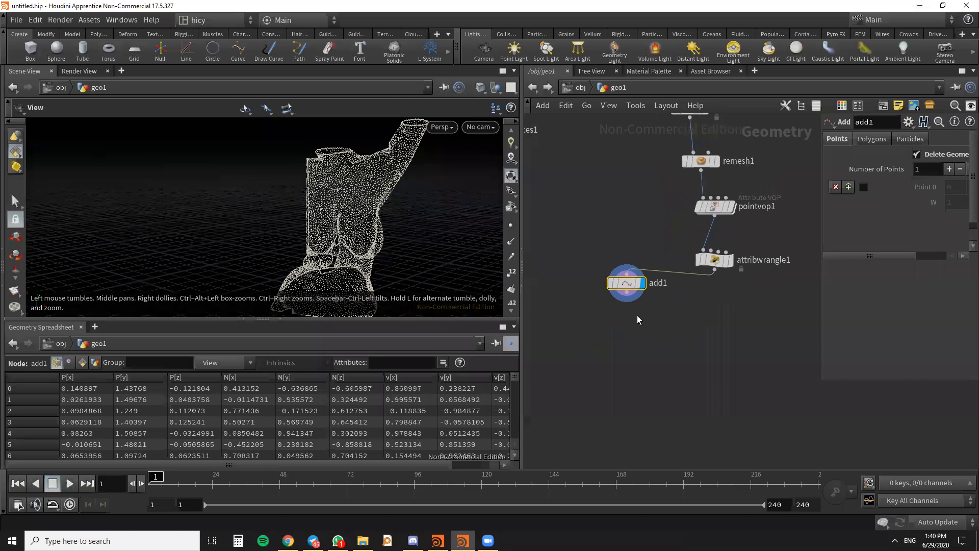
pyautogui.press('Tab')
pyautogui.write('REPLICATE')
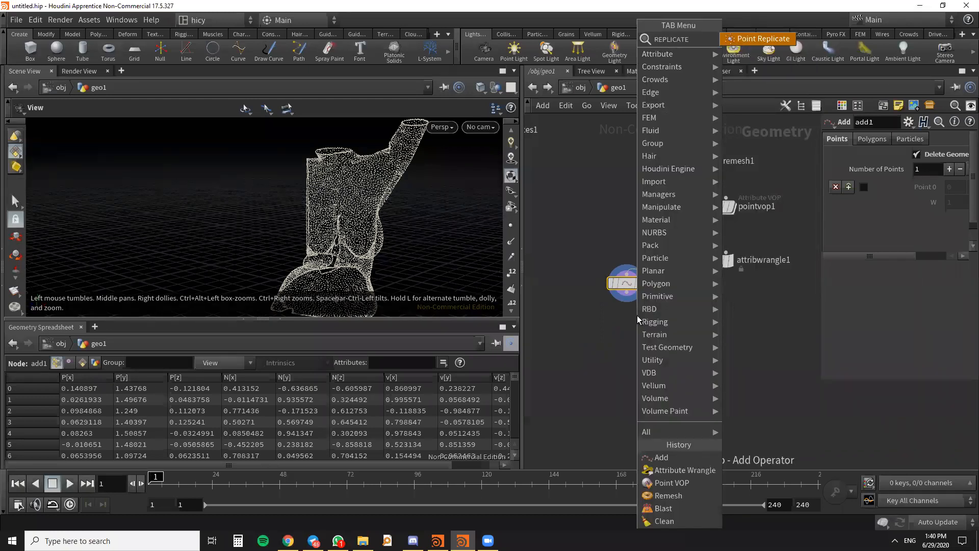
pyautogui.press('Return')
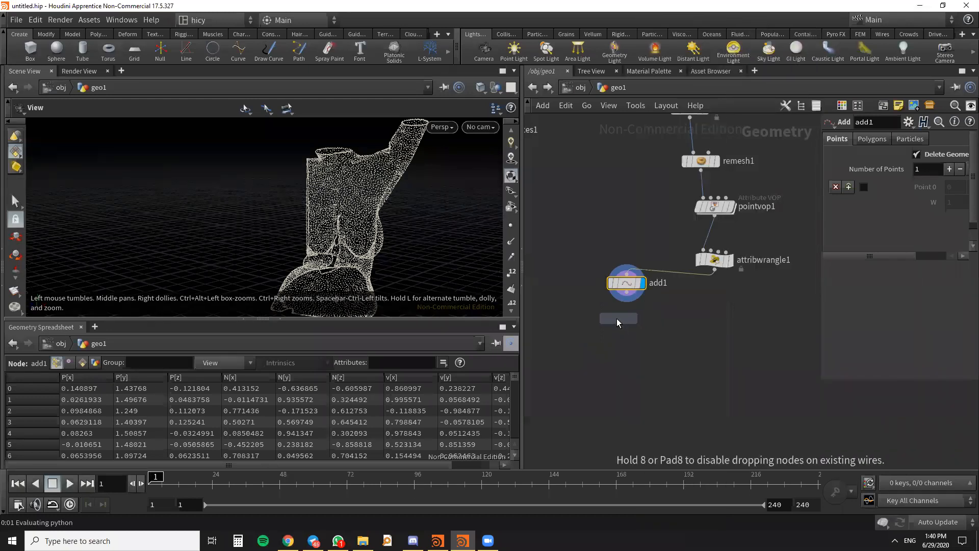
pyautogui.click(617, 323)
pyautogui.moveTo(617, 324); pyautogui.dragTo(585, 280, button='middle')
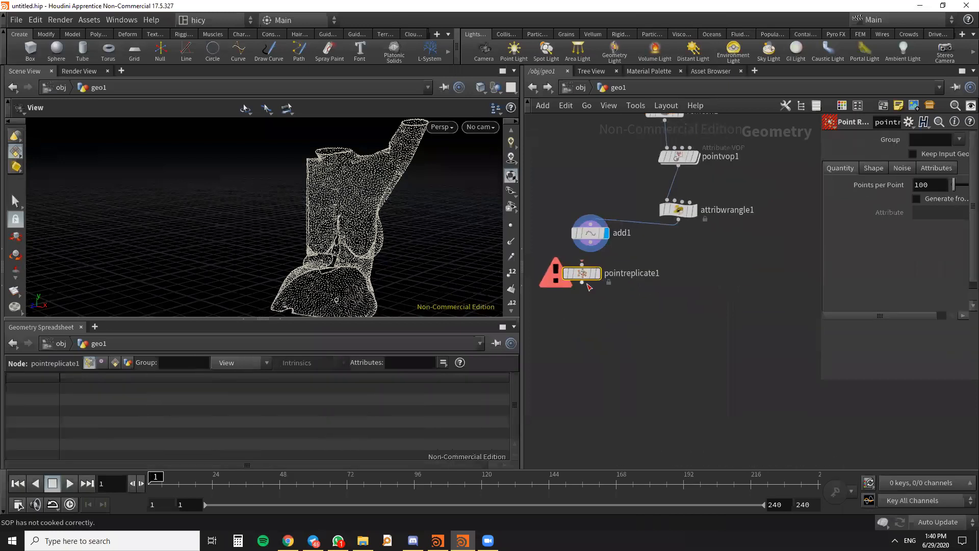
pyautogui.moveTo(582, 264); pyautogui.dragTo(589, 244)
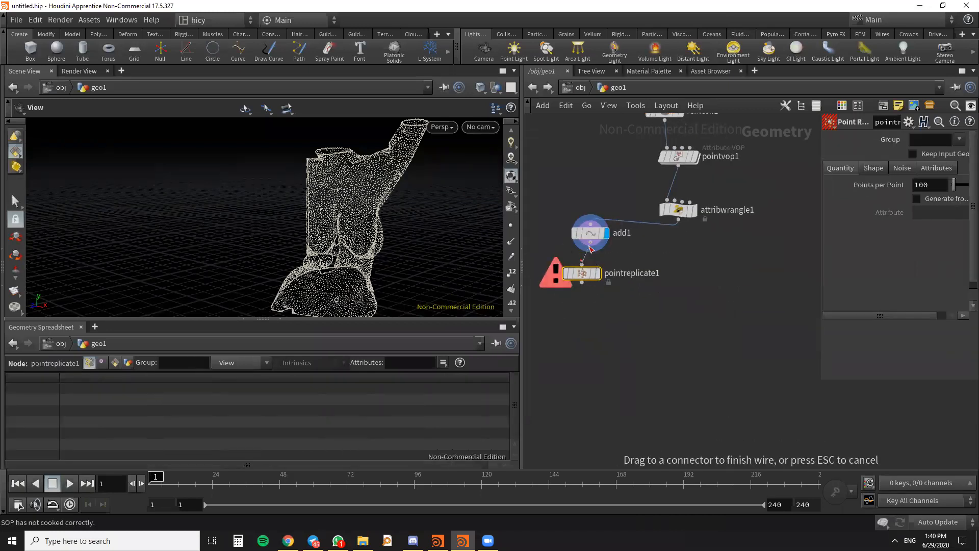
# - Display the pointreplicate1 node in the viewport and widen its parameter area
pyautogui.click(598, 274)
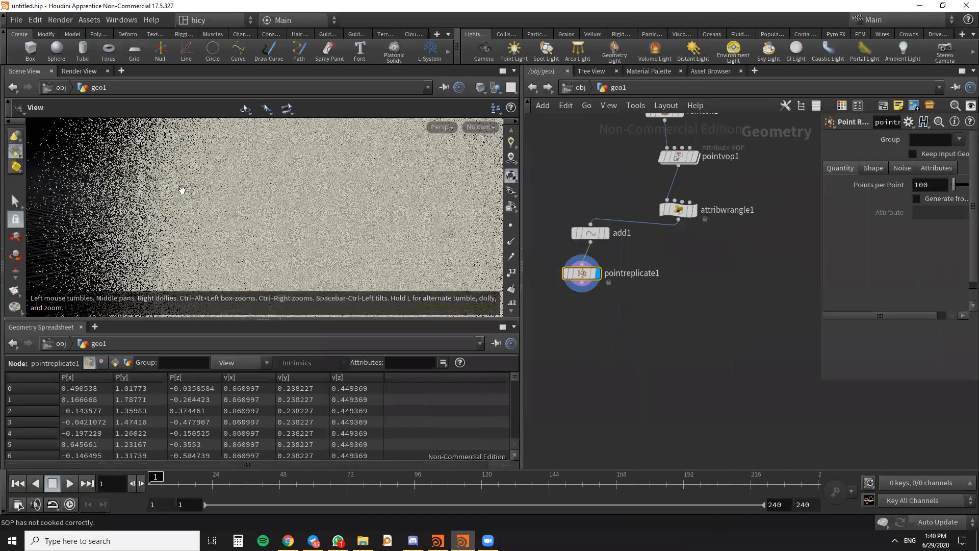
pyautogui.moveTo(195, 204); pyautogui.dragTo(454, 219)
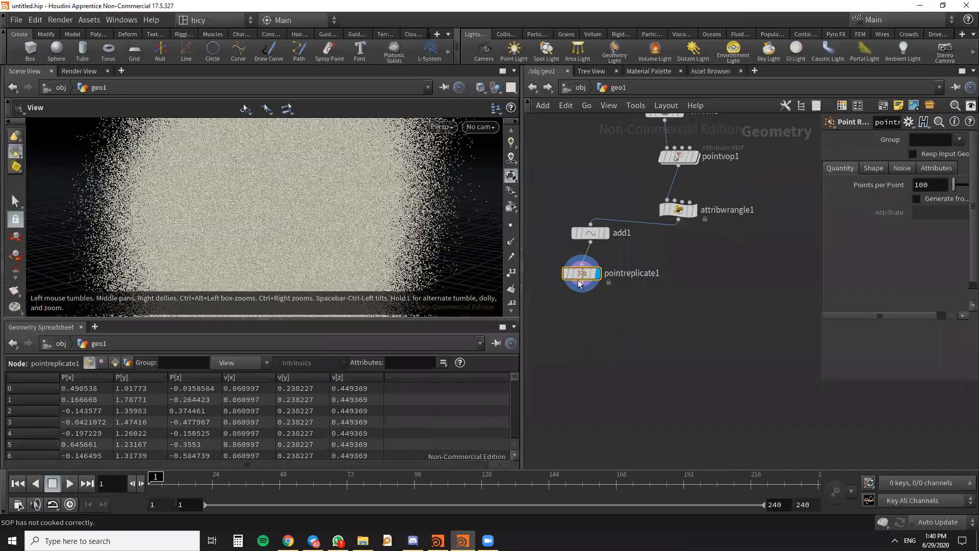
pyautogui.moveTo(821, 208); pyautogui.dragTo(773, 208)
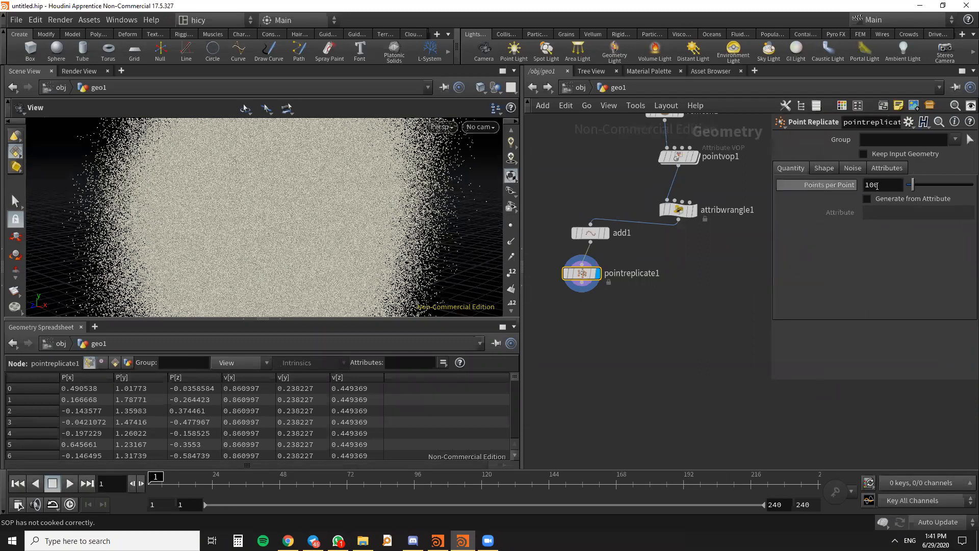
# - Set the Point Replicate node to generate 3 points per point
pyautogui.doubleClick(885, 187)
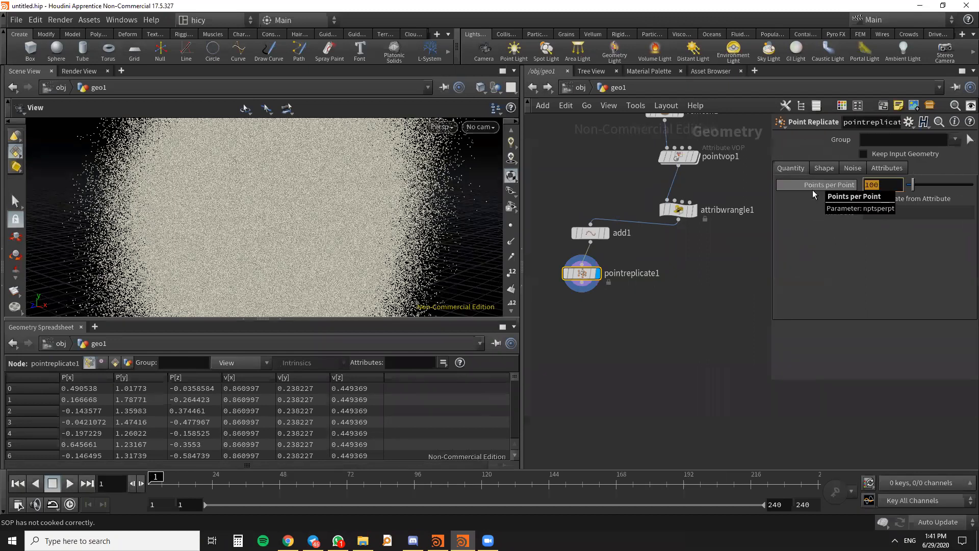
pyautogui.write('3')
pyautogui.press('Return')
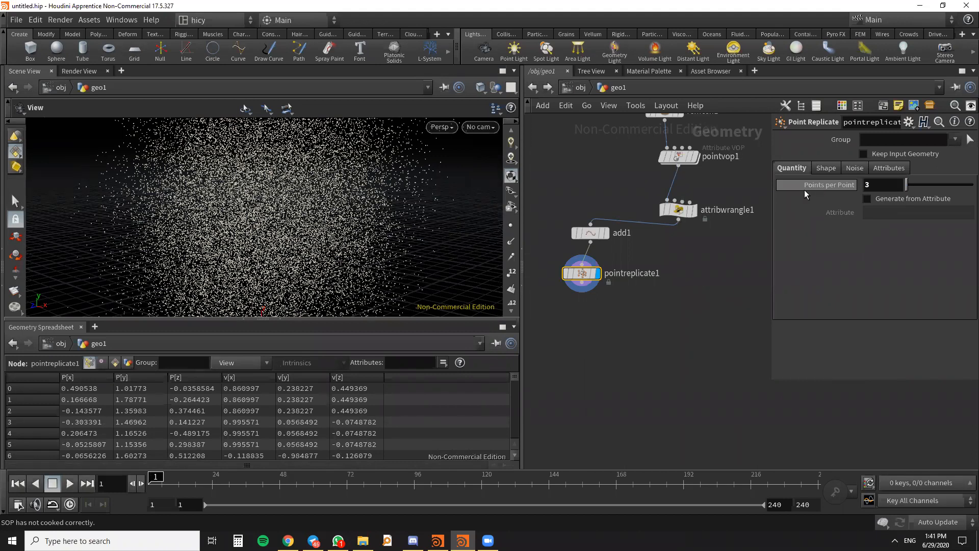
# - Set the Uniform Scale of the Point Replicate shape to 0.01
pyautogui.click(822, 169)
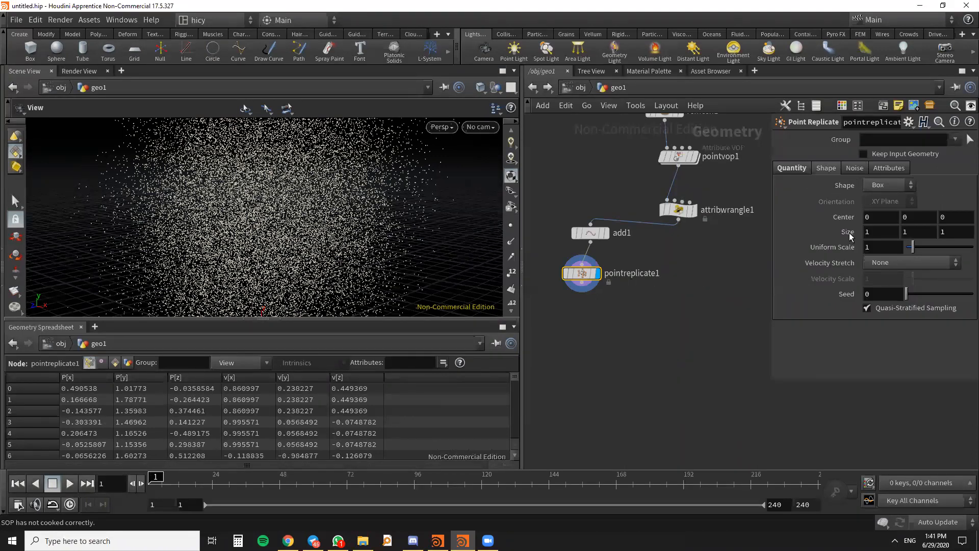
pyautogui.doubleClick(873, 247)
pyautogui.write('0.01')
pyautogui.press('Return')
pyautogui.moveTo(290, 180); pyautogui.dragTo(345, 194)
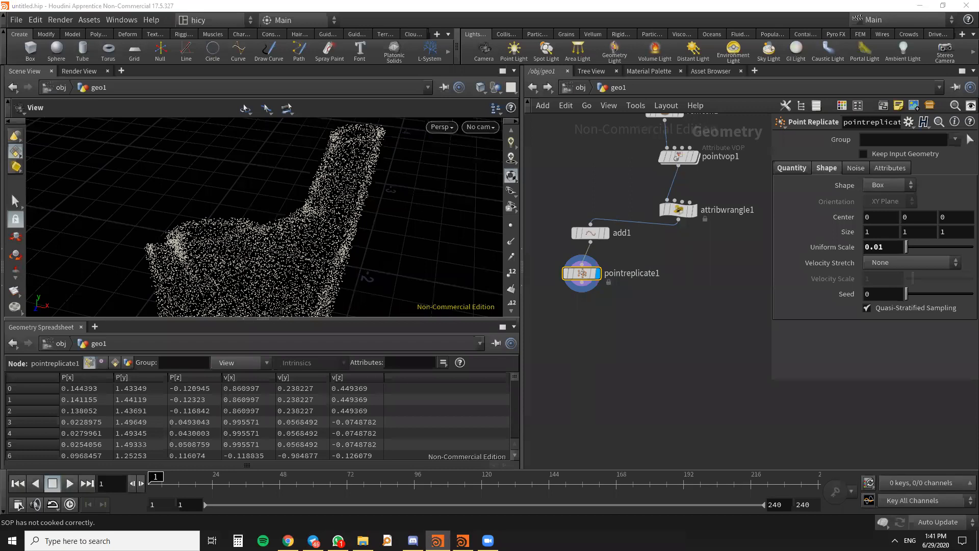
pyautogui.scroll(-4, 584, 214)
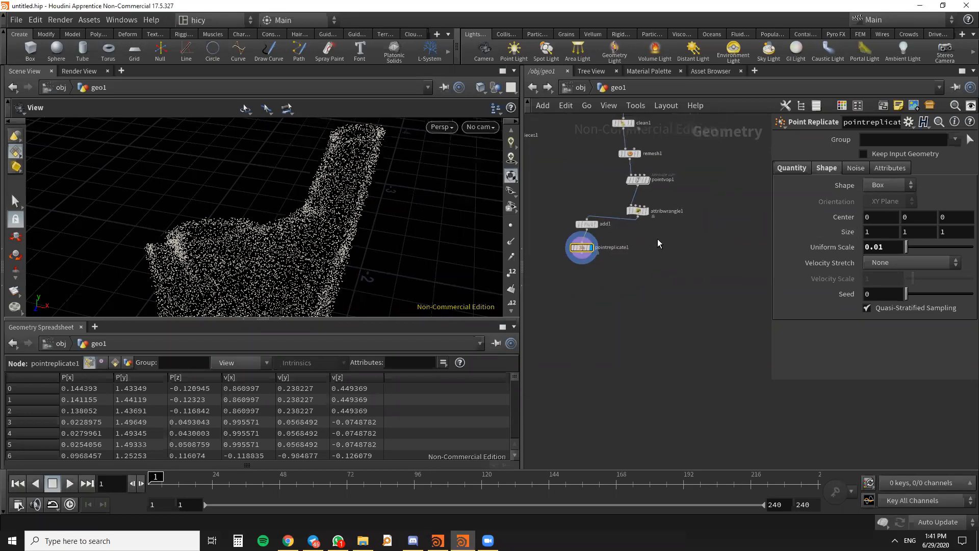
pyautogui.press('Tab')
pyautogui.write('VDB')
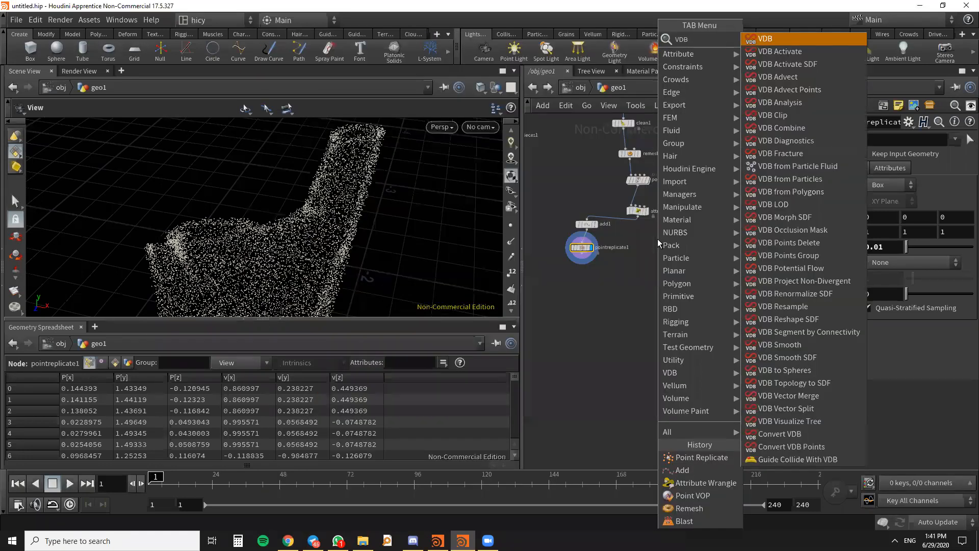
pyautogui.click(617, 261)
pyautogui.scroll(-4, 645, 265)
pyautogui.press('Tab')
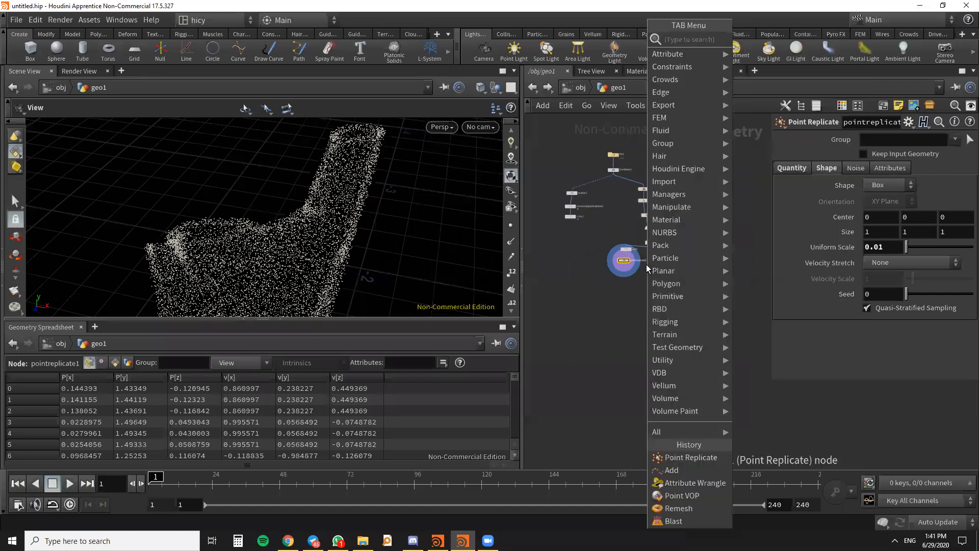
pyautogui.click(596, 323)
pyautogui.scroll(3, 658, 270)
pyautogui.scroll(4, 666, 277)
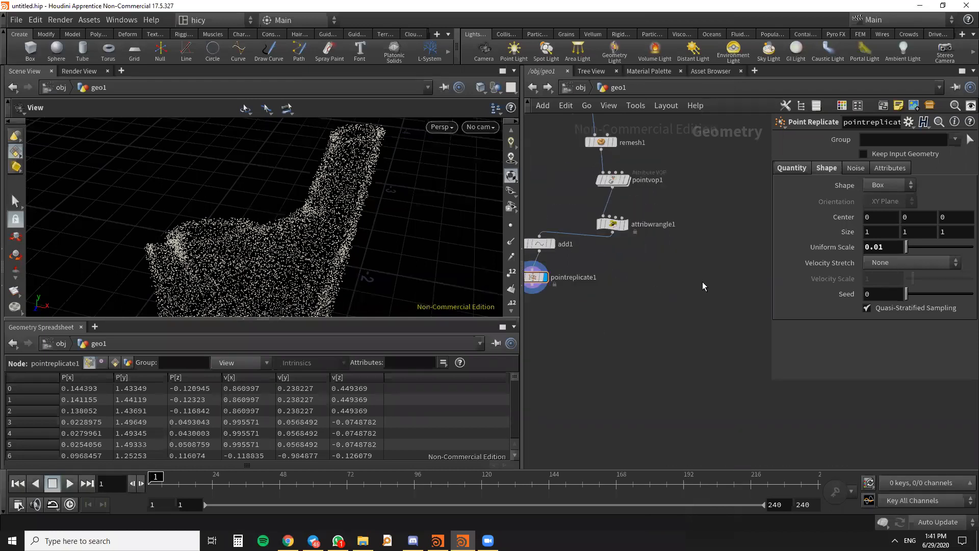
pyautogui.scroll(-3, 702, 282)
pyautogui.moveTo(703, 282); pyautogui.dragTo(727, 261, button='middle')
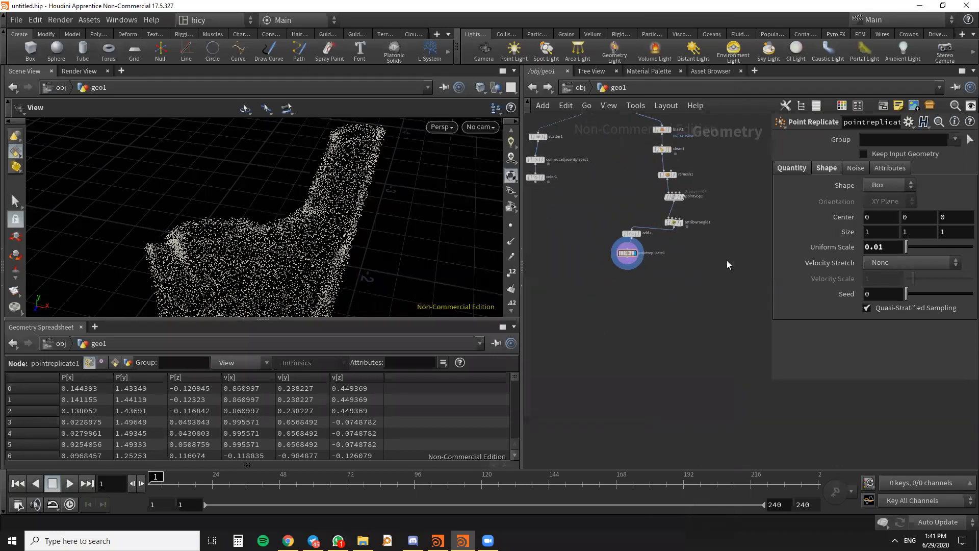
pyautogui.press('Tab')
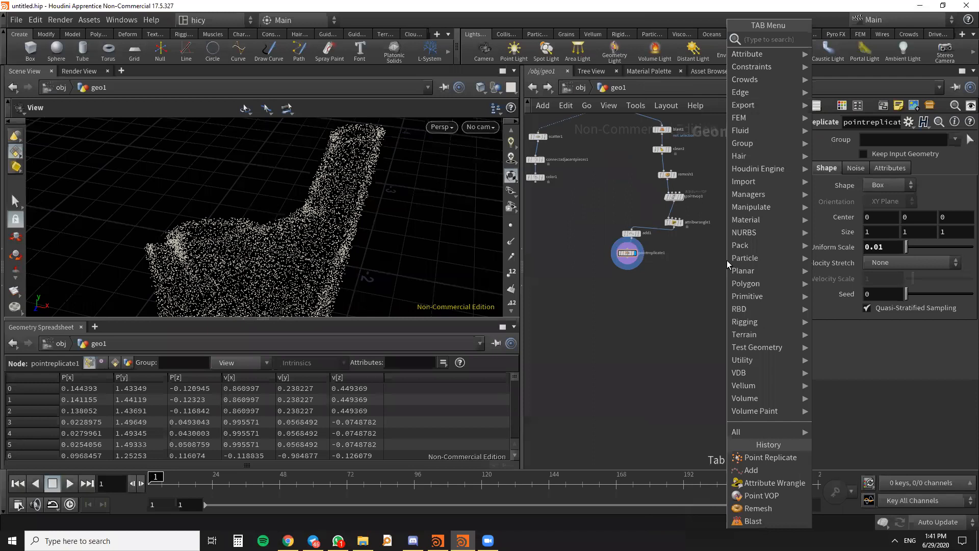
pyautogui.write('VOL')
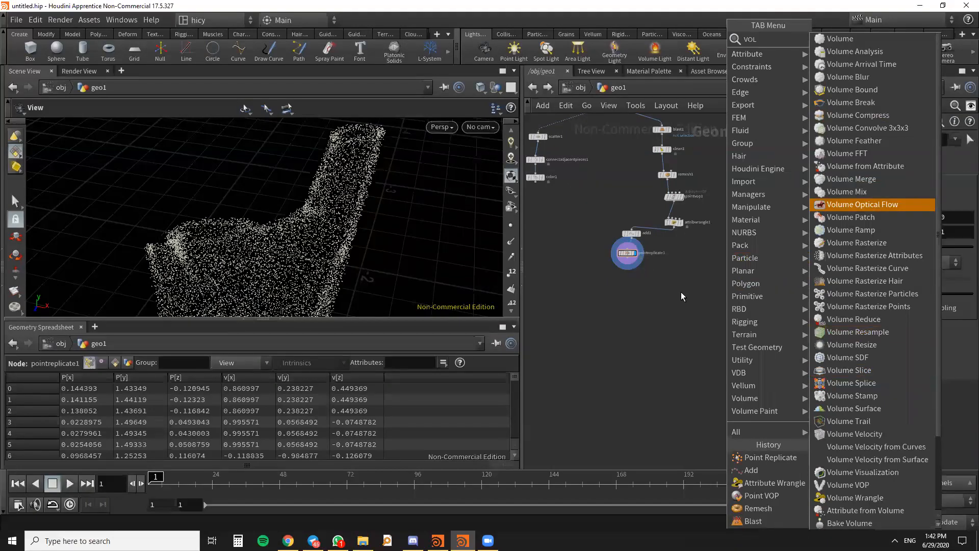
pyautogui.scroll(-3, 680, 291)
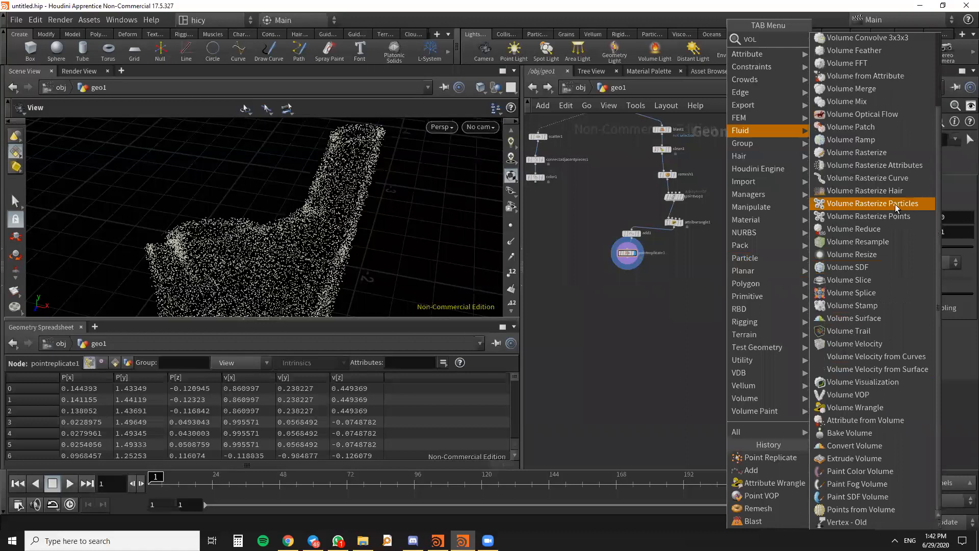
pyautogui.press('Escape')
pyautogui.press('Tab')
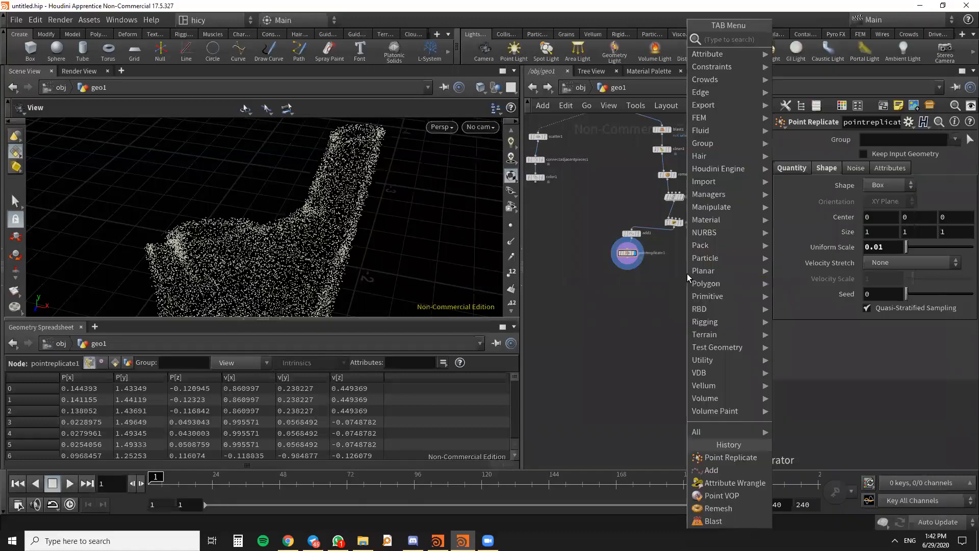
pyautogui.write('VDB')
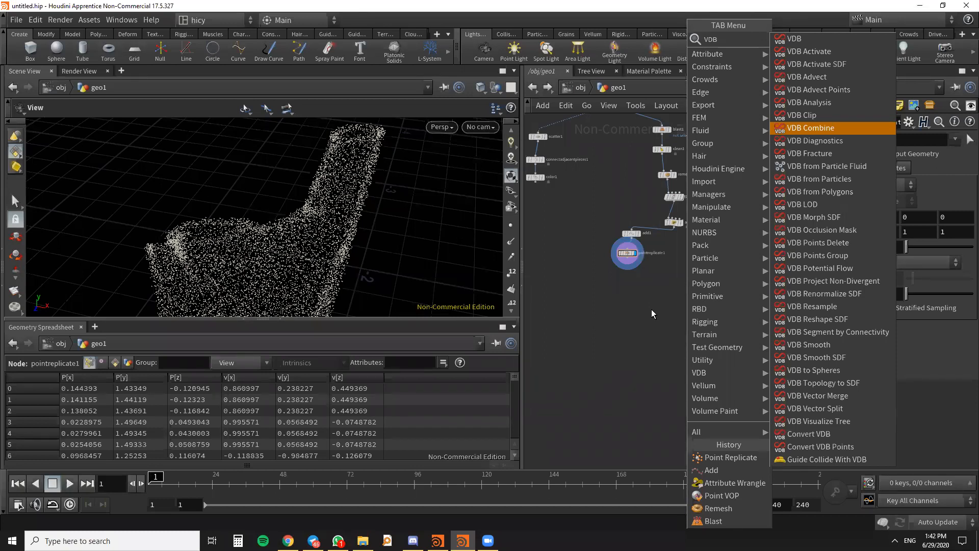
pyautogui.press('Escape')
# - Create a VDB from Polygons node in the empty network area below attribwrangle1
pyautogui.moveTo(676, 252); pyautogui.dragTo(697, 264, button='middle')
pyautogui.scroll(4, 649, 271)
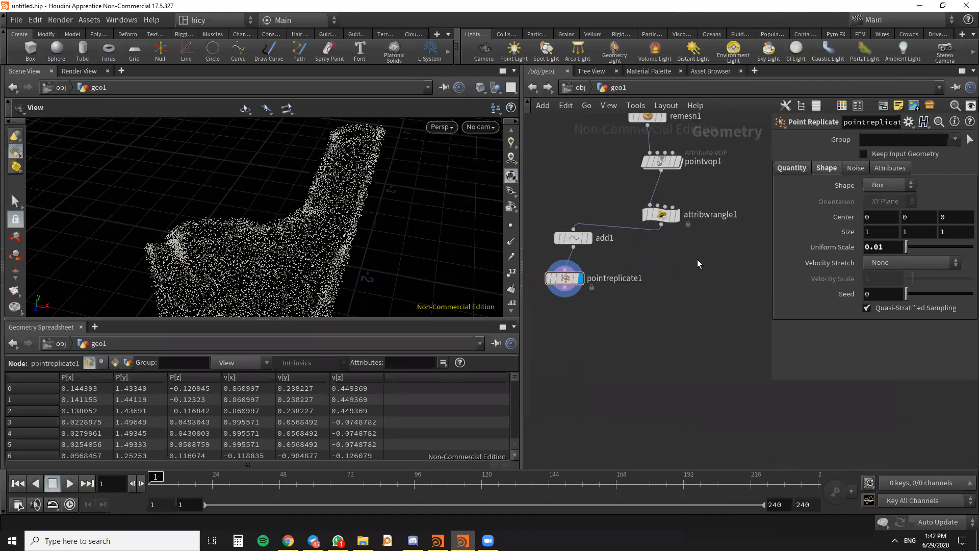
pyautogui.press('Tab')
pyautogui.write('vdb from')
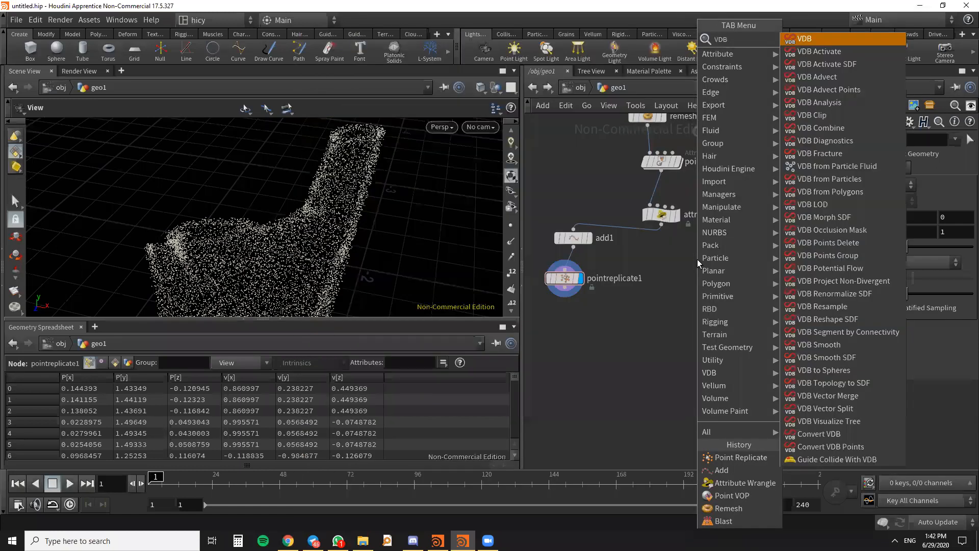
pyautogui.write(' po')
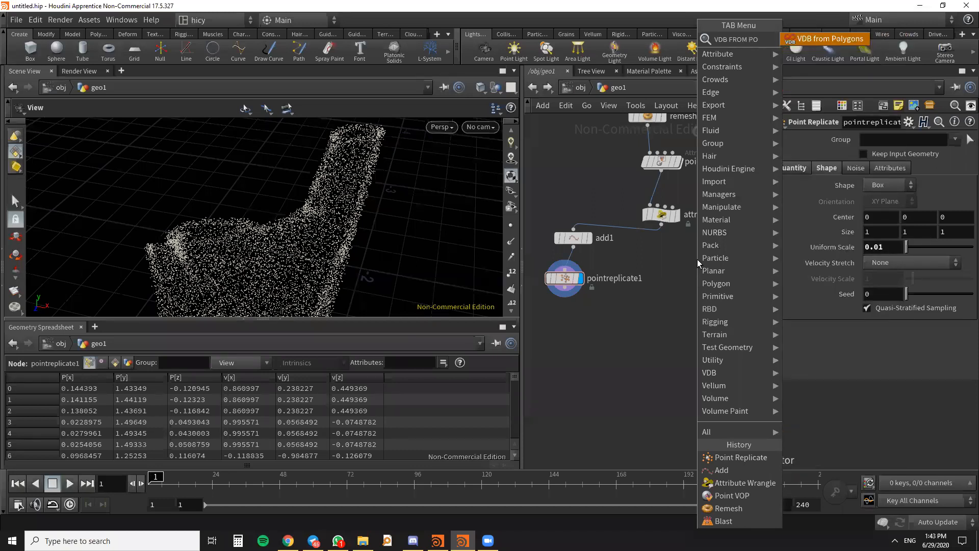
pyautogui.press('Return')
pyautogui.click(698, 263)
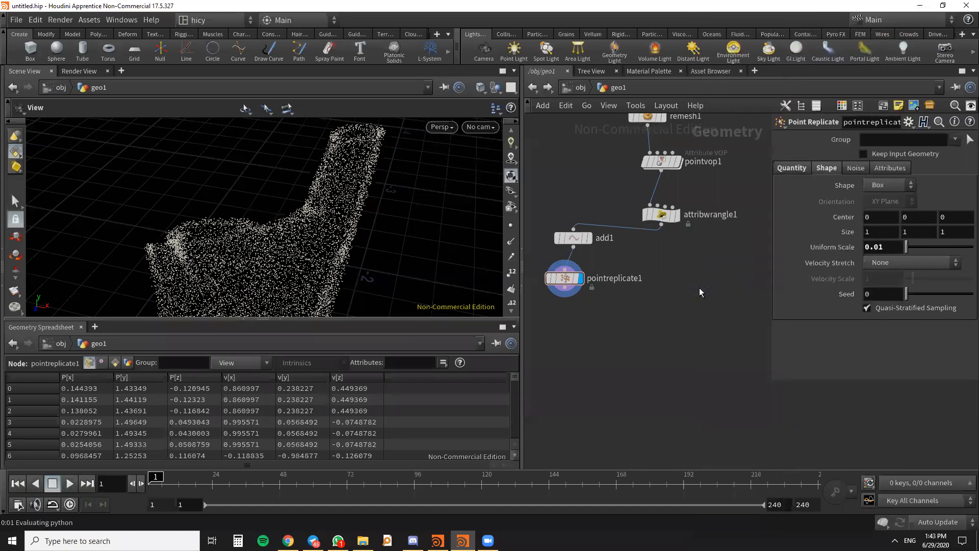
pyautogui.scroll(2, 691, 261)
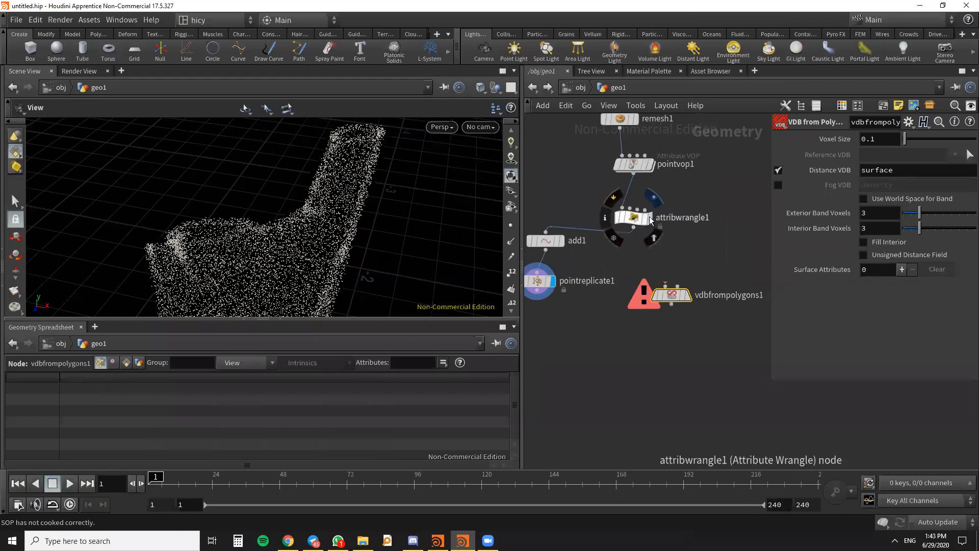
# - Connect attribwrangle1's output to the first input of vdbfrompolygons1 and display the VDB node in the viewport
pyautogui.click(648, 218)
pyautogui.moveTo(637, 222); pyautogui.dragTo(637, 215)
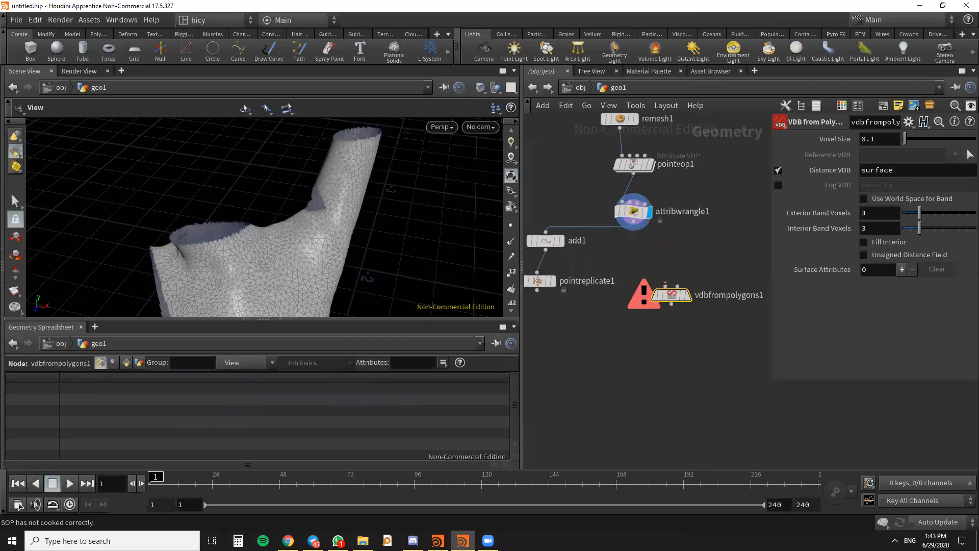
pyautogui.hotkey('alt', 'Tab')
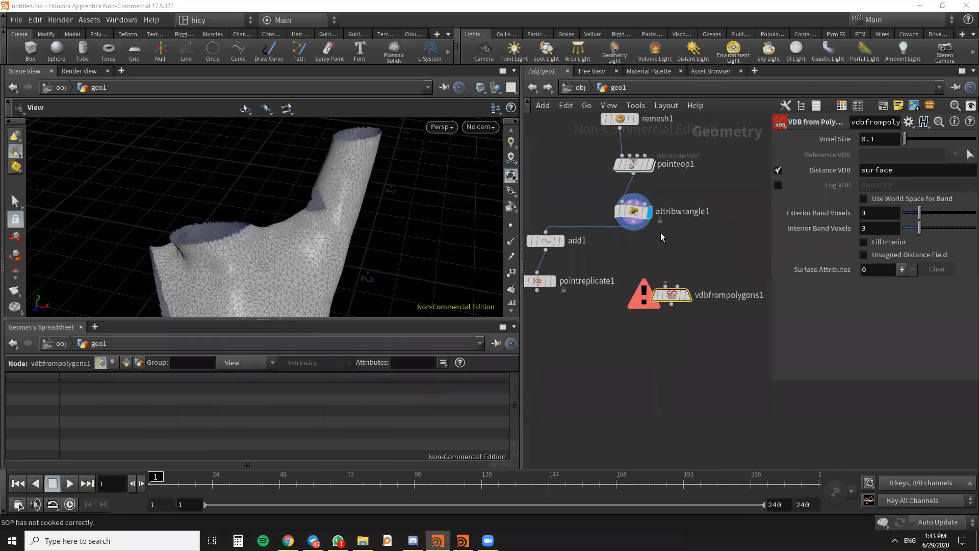
pyautogui.moveTo(634, 230); pyautogui.dragTo(679, 301)
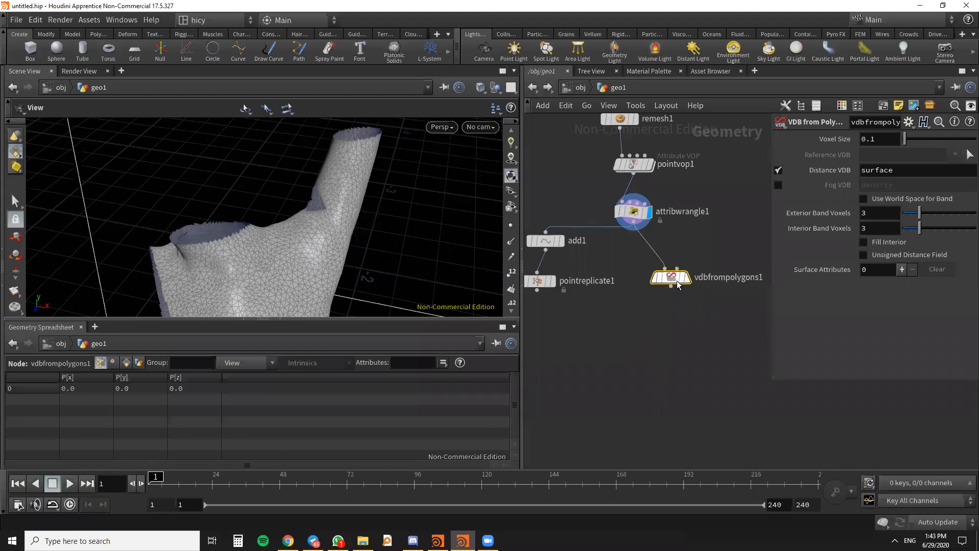
pyautogui.scroll(2, 691, 289)
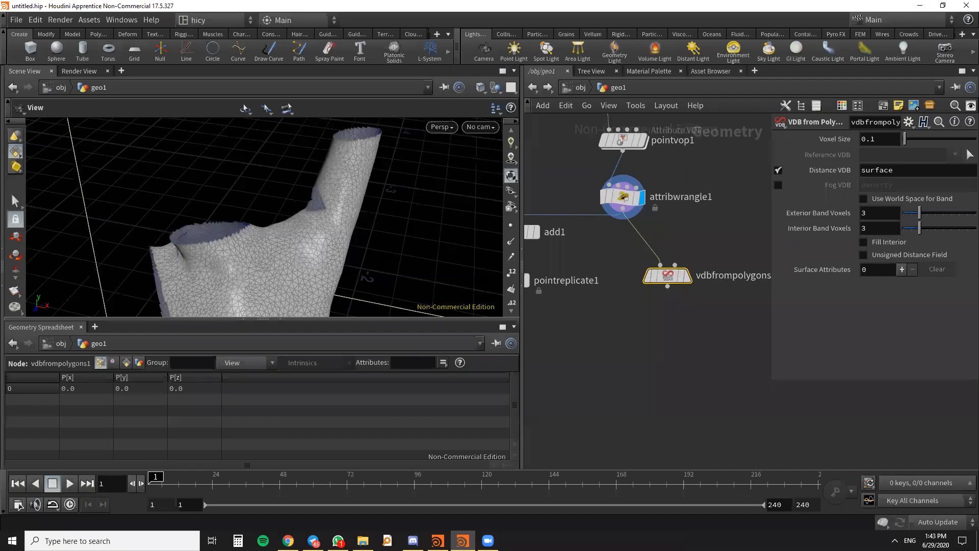
pyautogui.hotkey('alt', 'Tab')
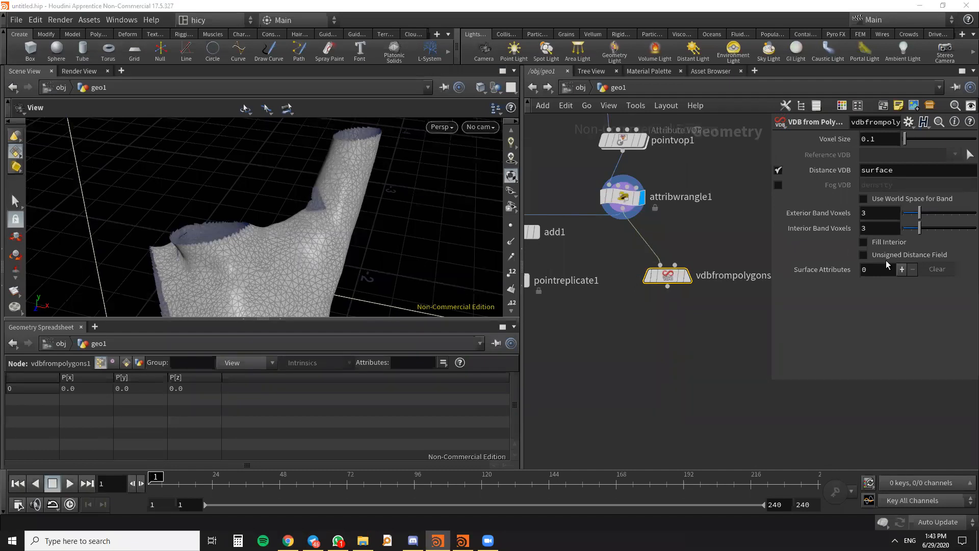
pyautogui.click(687, 275)
pyautogui.moveTo(347, 139); pyautogui.dragTo(351, 196)
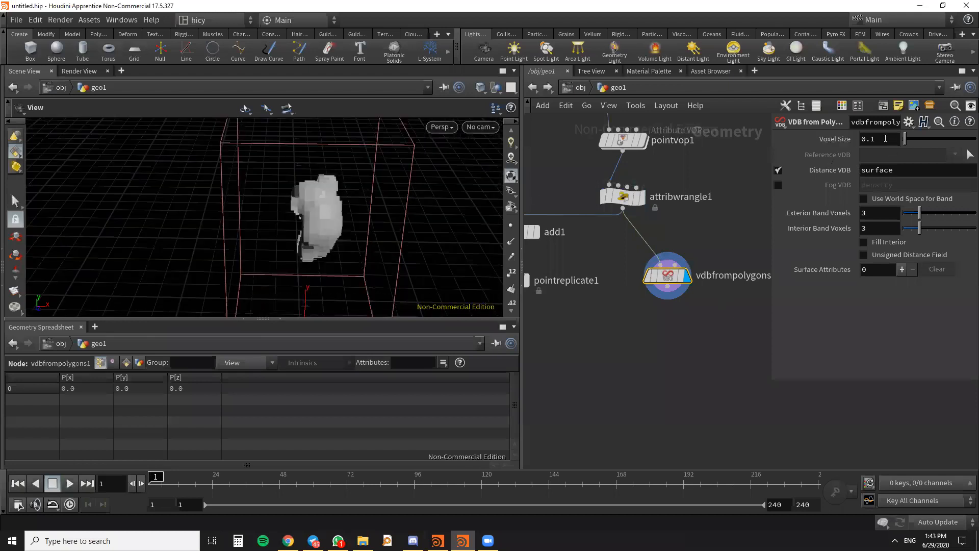
# - Try voxel sizes of 0.01 and 0.05 on the vdbfrompolygons1 node
pyautogui.click(868, 140)
pyautogui.press('Return')
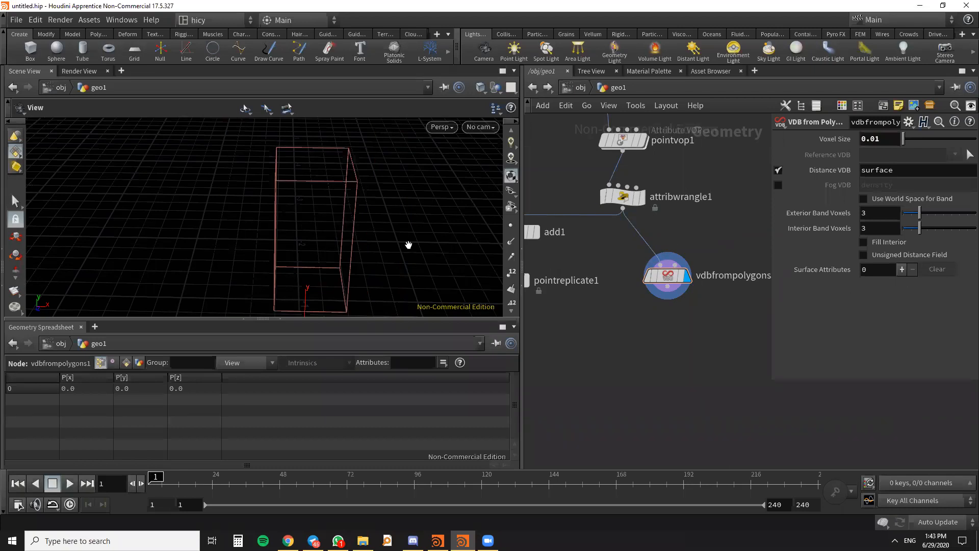
pyautogui.moveTo(882, 139); pyautogui.dragTo(876, 140)
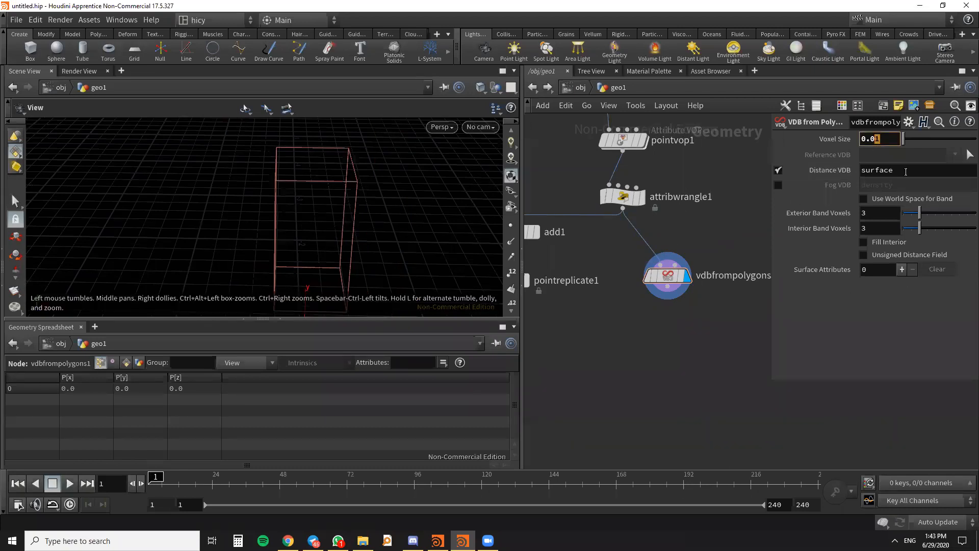
pyautogui.write('5')
pyautogui.press('Return')
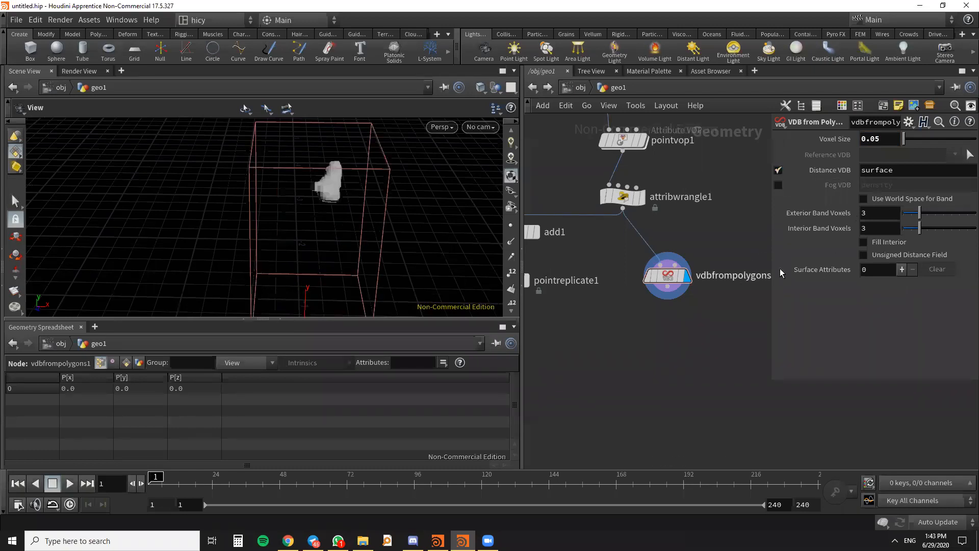
pyautogui.scroll(3, 673, 276)
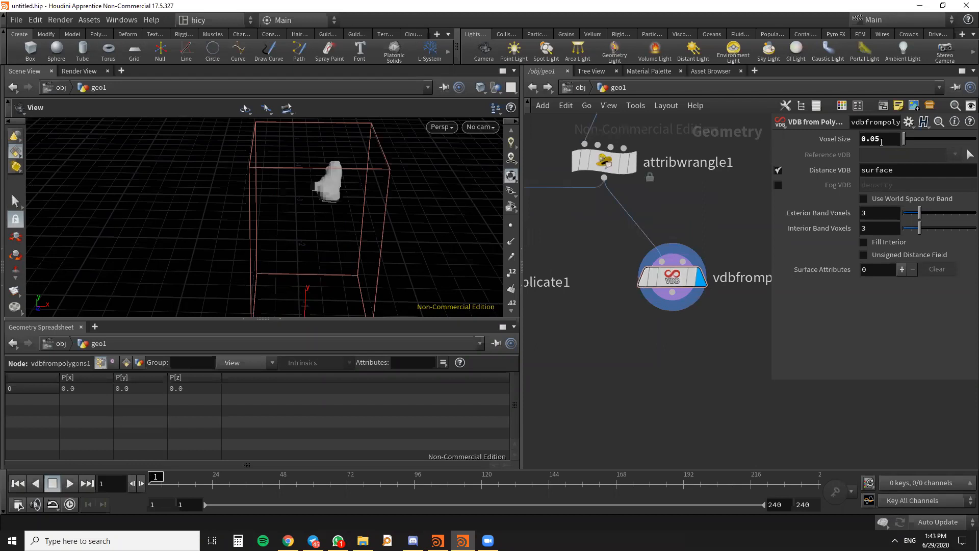
# - Set the voxel size of vdbfrompolygons1 to 0.06 and inspect the resulting volume from other angles
pyautogui.moveTo(880, 139); pyautogui.dragTo(875, 138)
pyautogui.write('6')
pyautogui.press('Return')
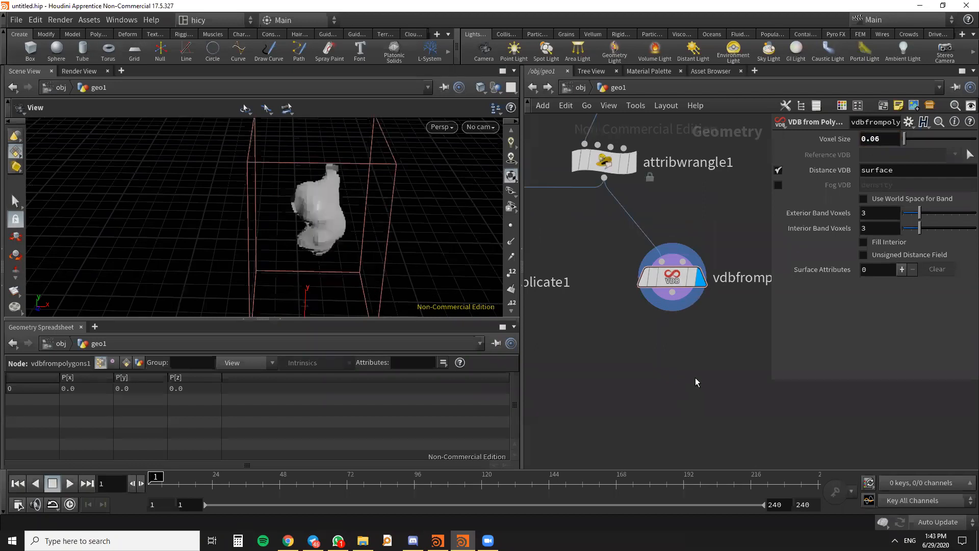
pyautogui.moveTo(387, 204); pyautogui.dragTo(351, 235)
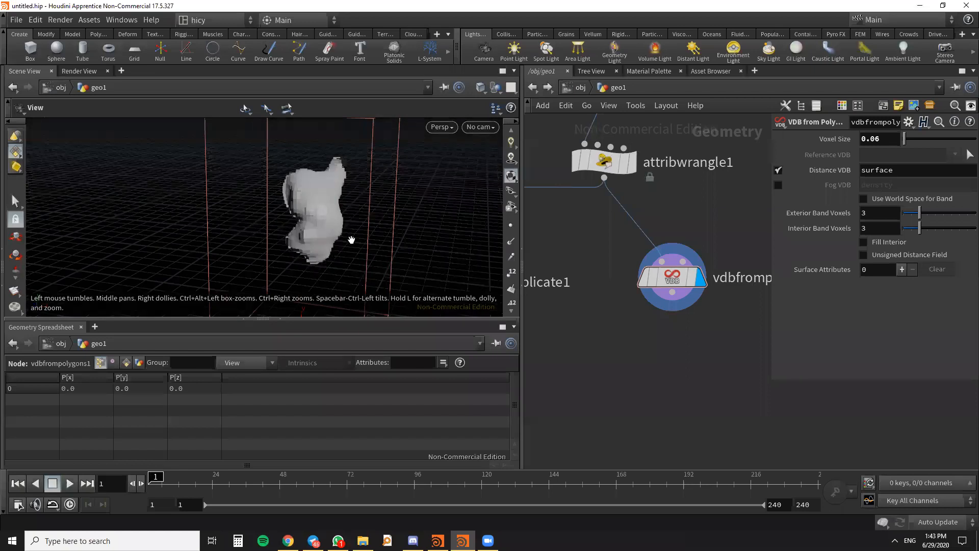
pyautogui.scroll(5, 319, 225)
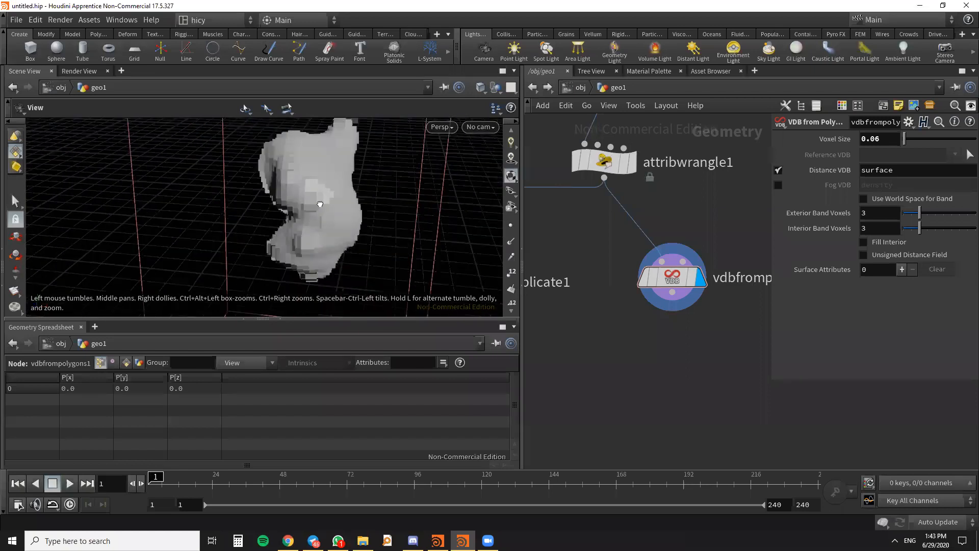
pyautogui.moveTo(320, 204); pyautogui.dragTo(320, 200)
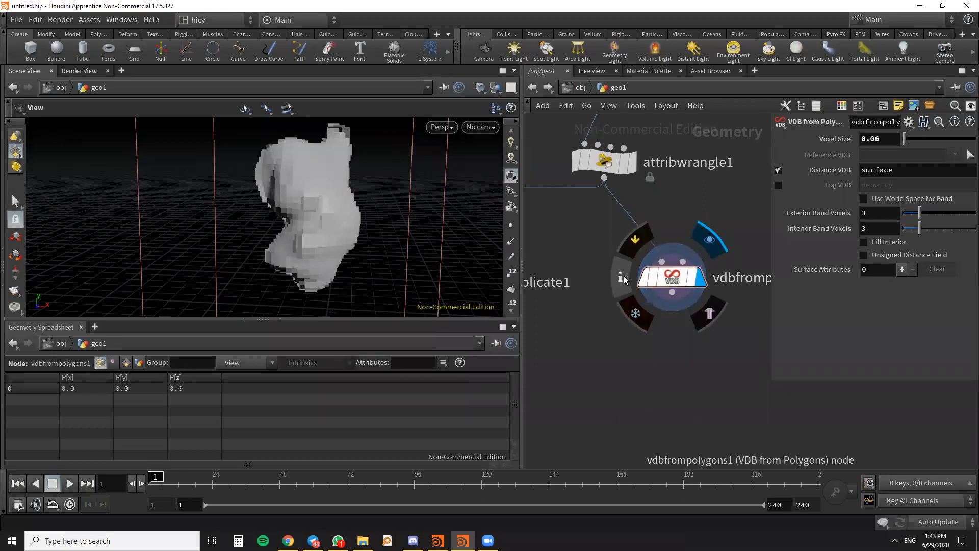
# - Add one surface attribute to vdbfrompolygons1 and choose point.v as its source
pyautogui.click(621, 277)
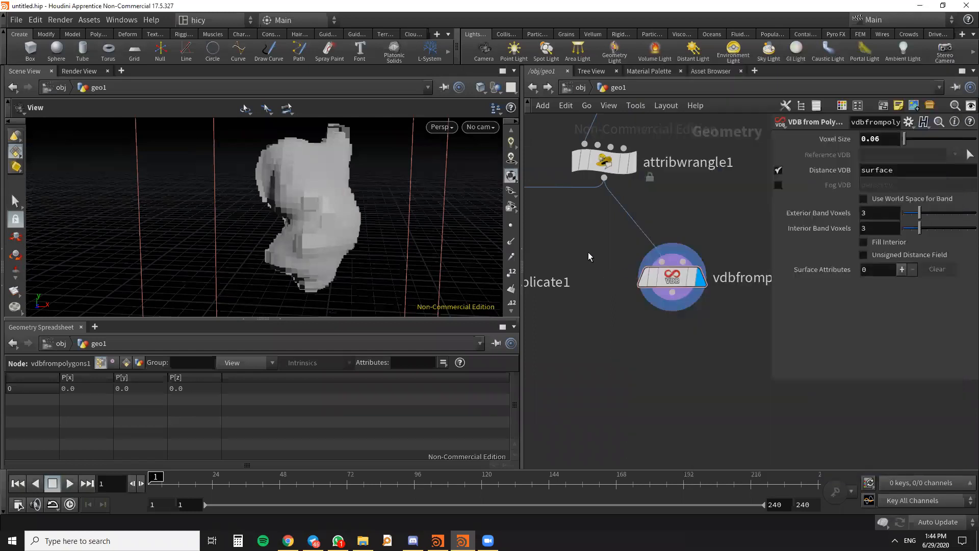
pyautogui.click(902, 269)
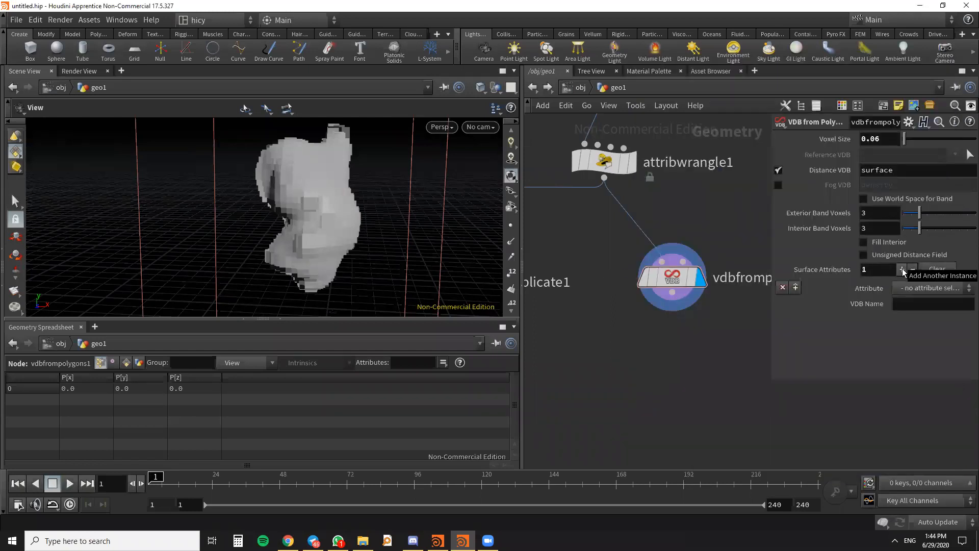
pyautogui.click(783, 287)
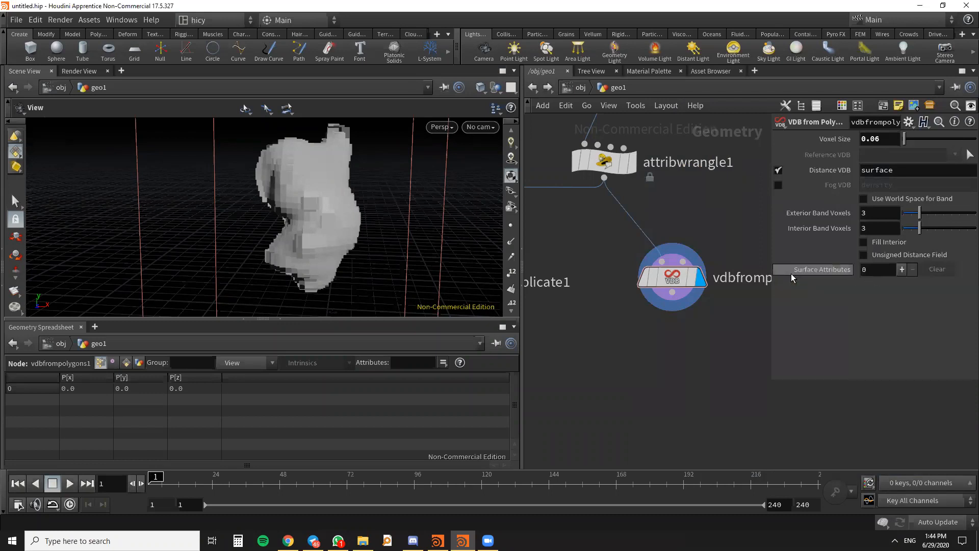
pyautogui.click(903, 269)
pyautogui.click(917, 289)
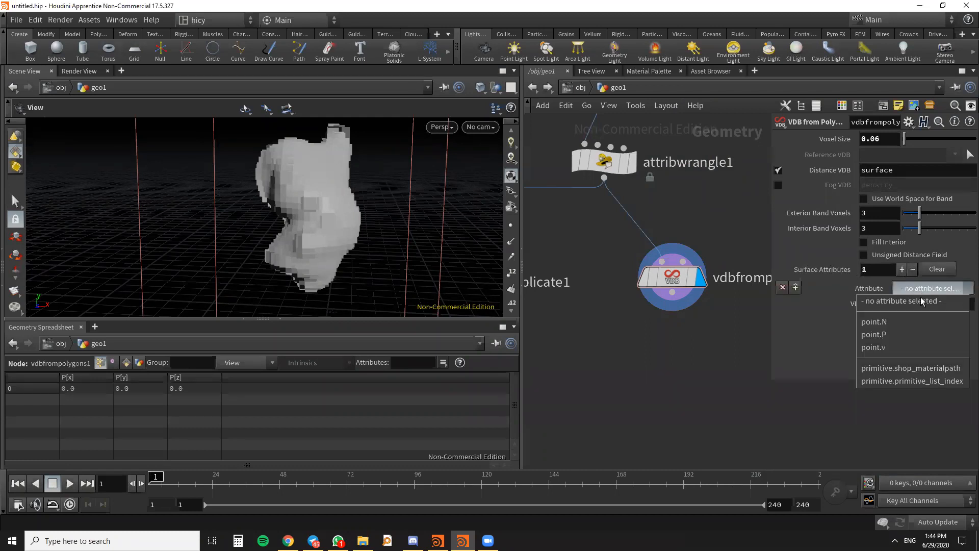
pyautogui.click(889, 348)
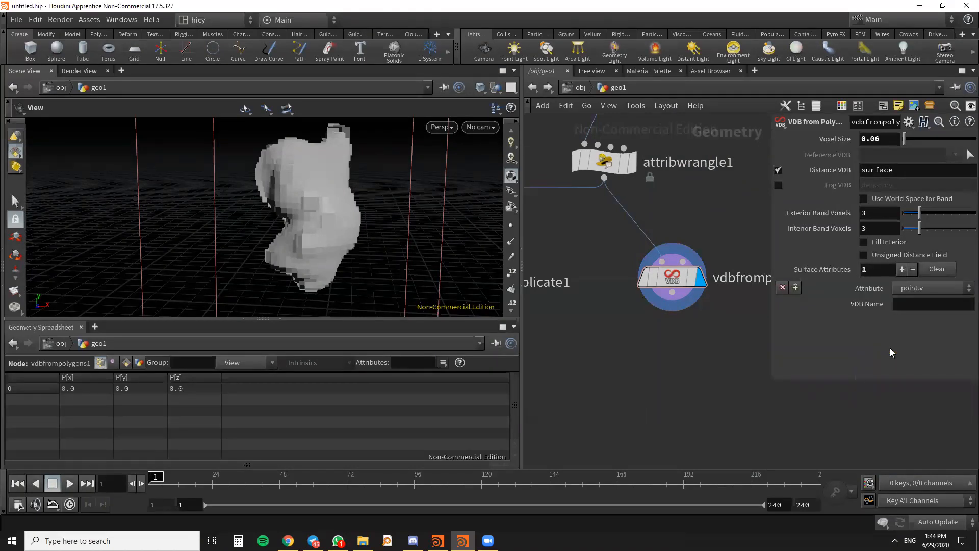
pyautogui.moveTo(349, 196); pyautogui.dragTo(357, 232)
pyautogui.scroll(-5, 360, 181)
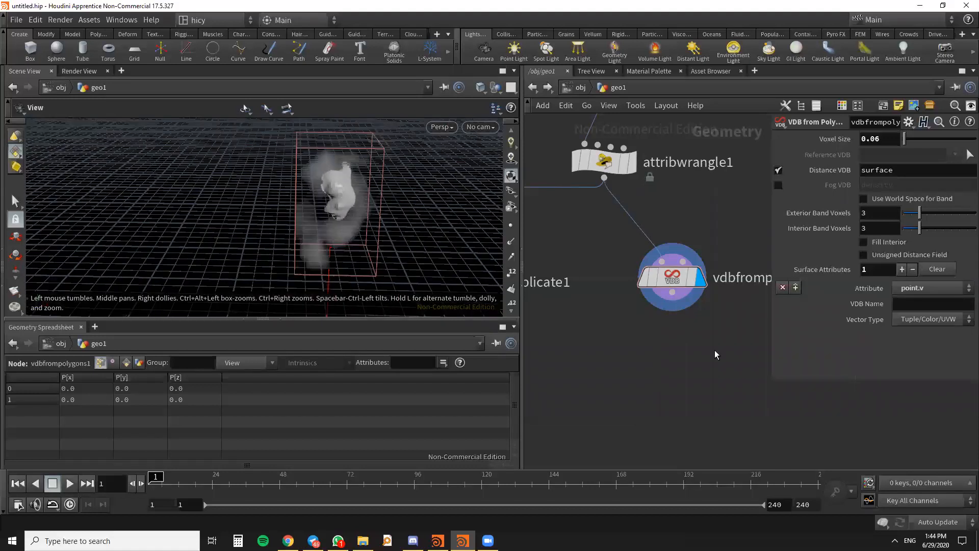
# - Name the point.v attribute's VDB V and set its vector type to Displacement/Velocity/Acceleration
pyautogui.scroll(-4, 714, 383)
pyautogui.moveTo(694, 339); pyautogui.dragTo(687, 335)
pyautogui.moveTo(744, 363); pyautogui.dragTo(713, 349, button='middle')
pyautogui.click(923, 305)
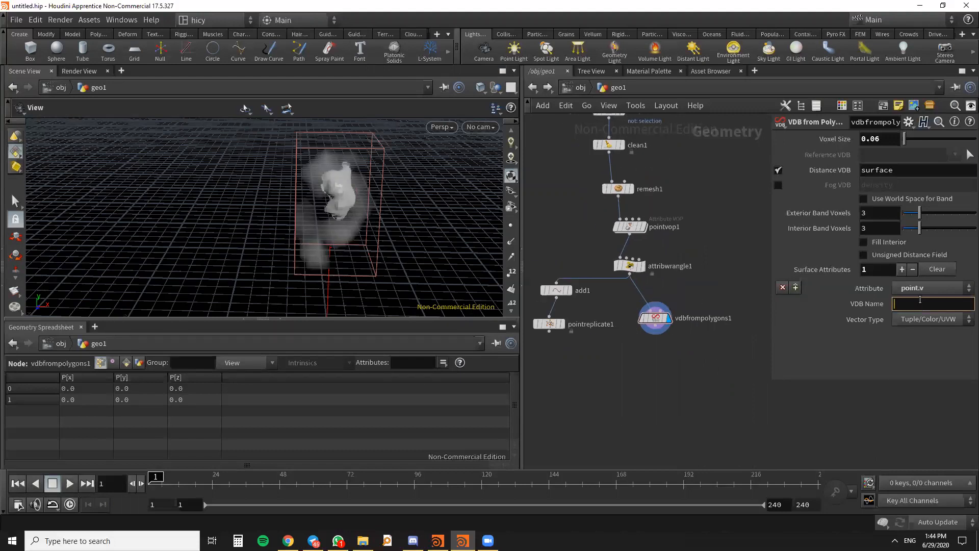
pyautogui.press('Return')
pyautogui.click(937, 319)
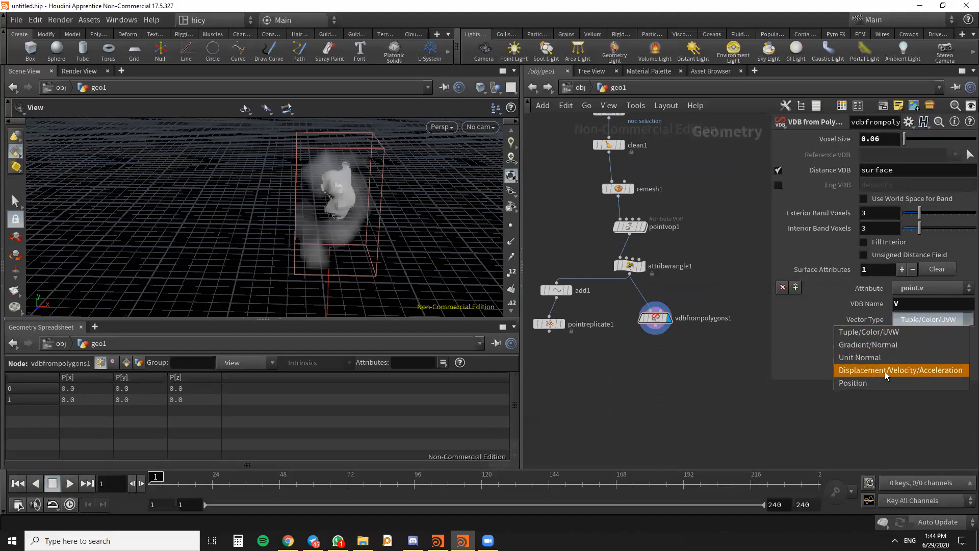
pyautogui.click(937, 370)
pyautogui.moveTo(771, 374); pyautogui.dragTo(749, 378)
pyautogui.scroll(3, 657, 323)
pyautogui.moveTo(657, 324)
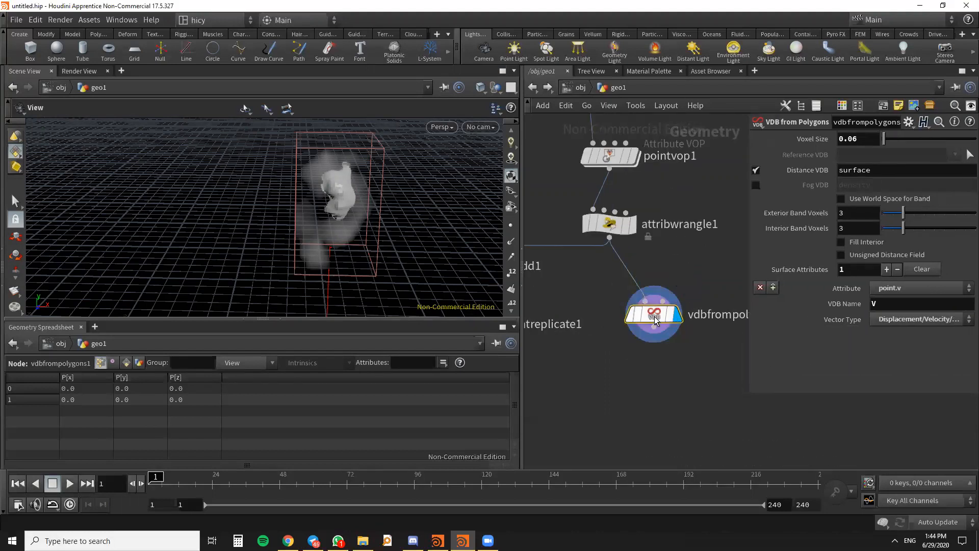
pyautogui.scroll(-4, 656, 324)
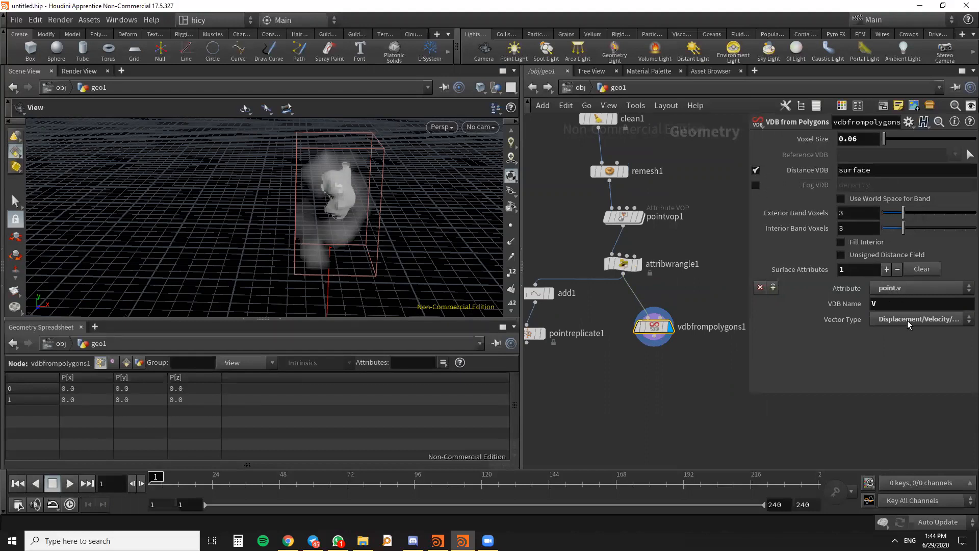
pyautogui.click(938, 318)
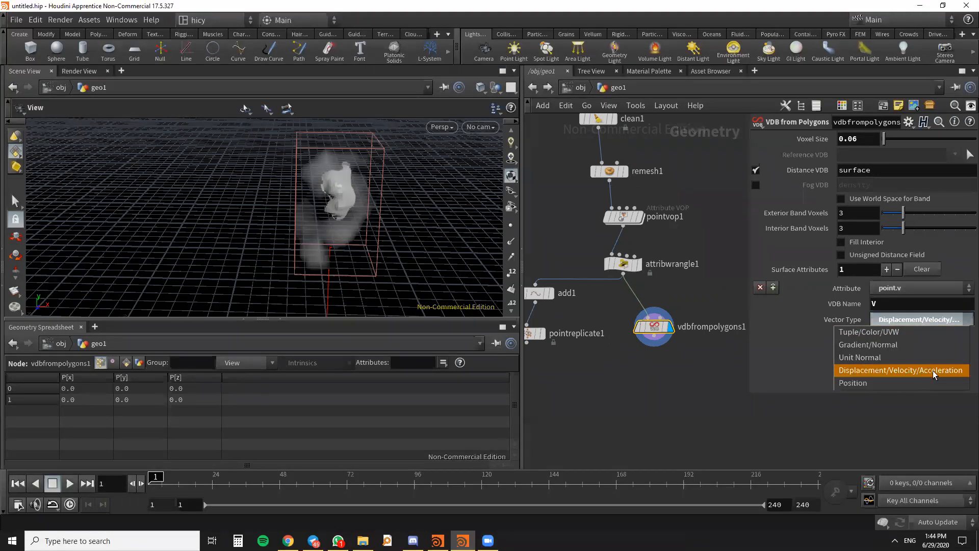
pyautogui.click(941, 317)
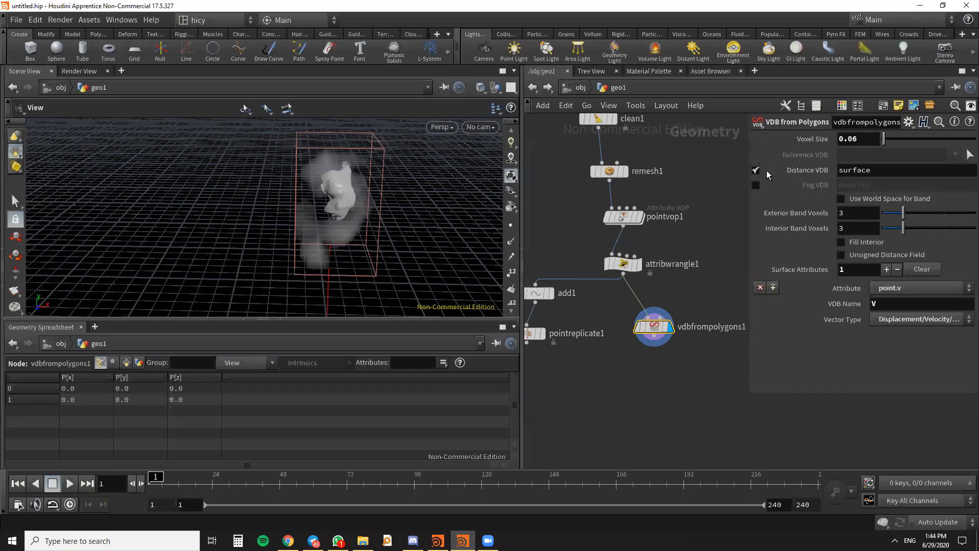
# - Turn off Distance VDB on vdbfrompolygons1, try Fog VDB, and leave both outputs disabled
pyautogui.scroll(-1, 685, 257)
pyautogui.moveTo(690, 245); pyautogui.dragTo(717, 217, button='middle')
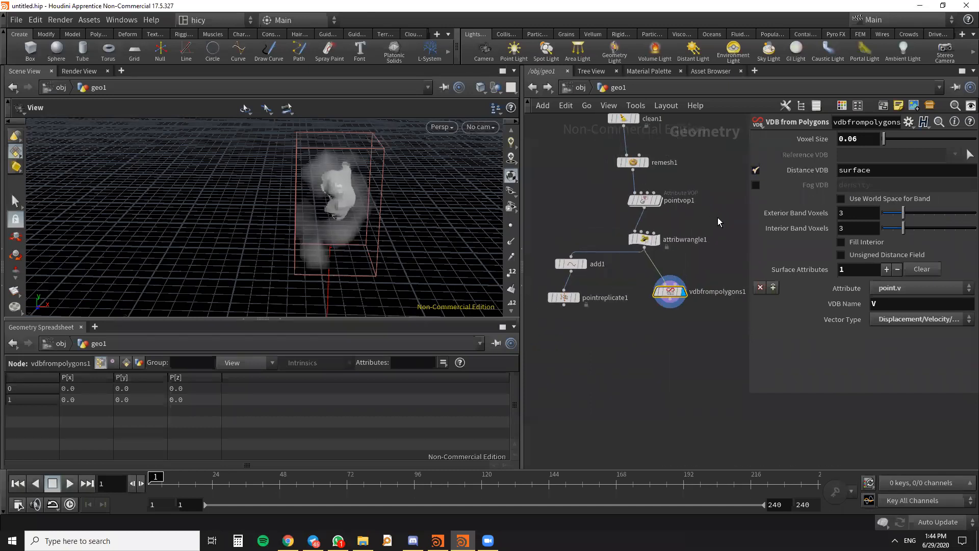
pyautogui.click(755, 169)
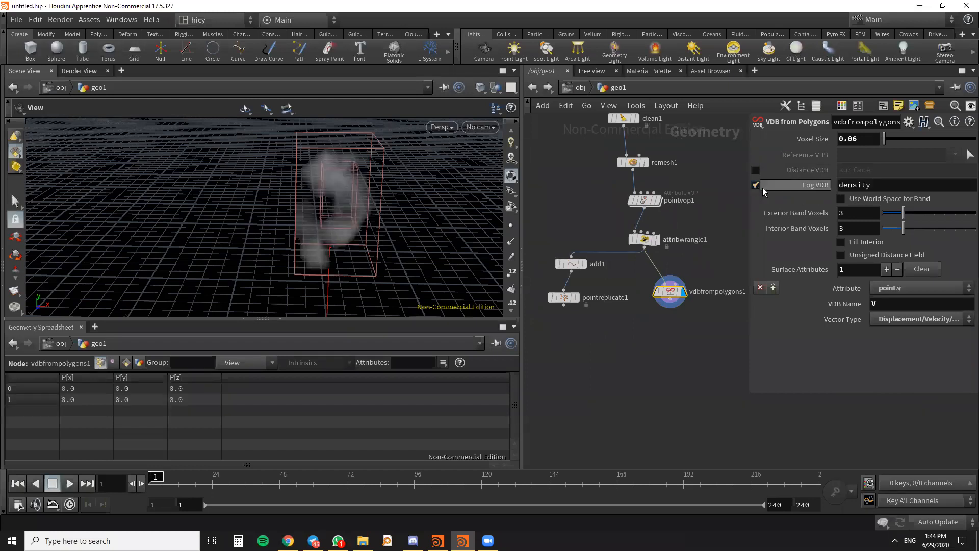
pyautogui.click(757, 184)
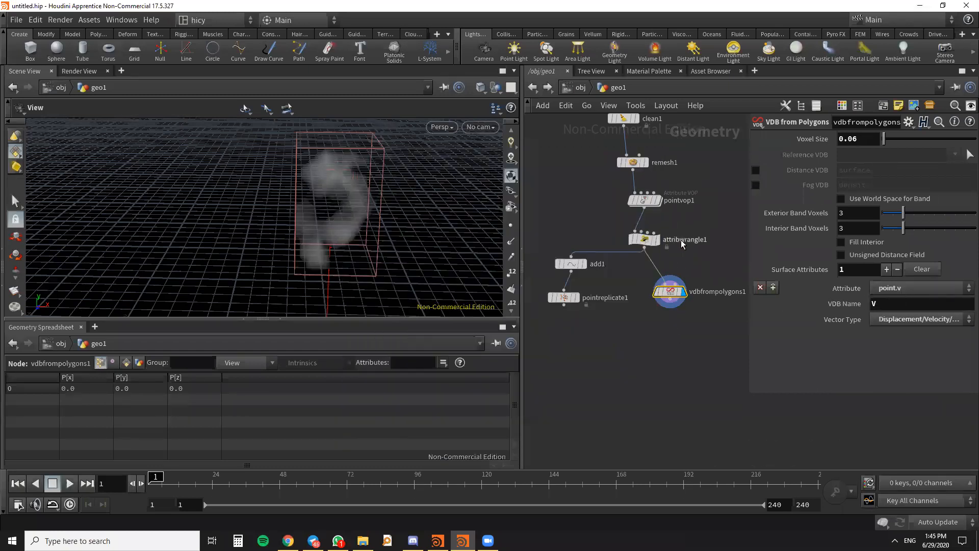
# - Create a VDB Advect Points node in the empty network area below pointreplicate1 and vdbfrompolygons1
pyautogui.scroll(-4, 702, 276)
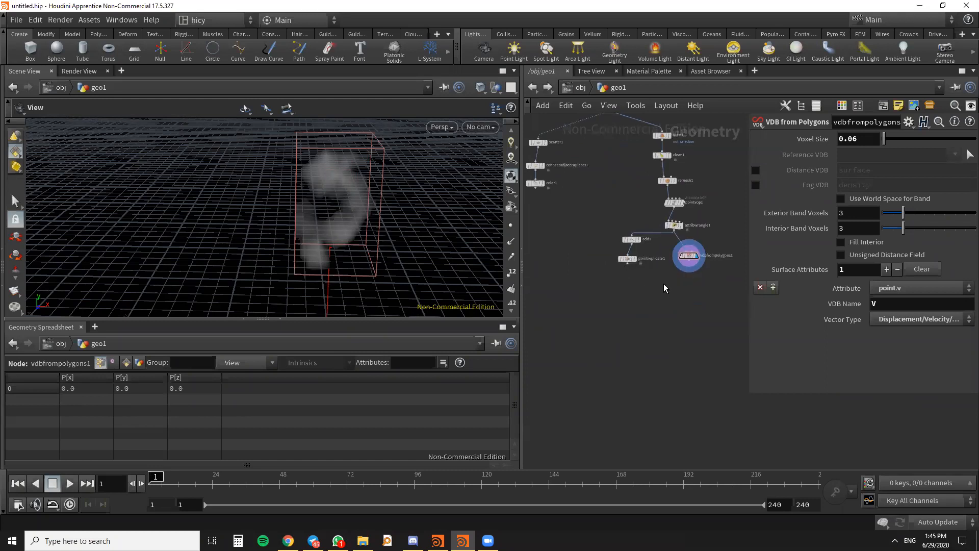
pyautogui.press('Tab')
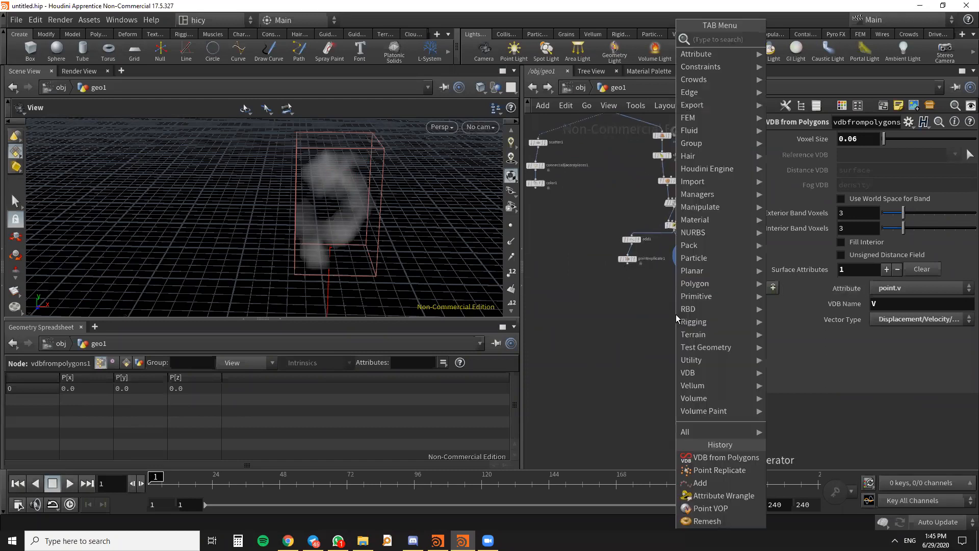
pyautogui.write('VDBAD')
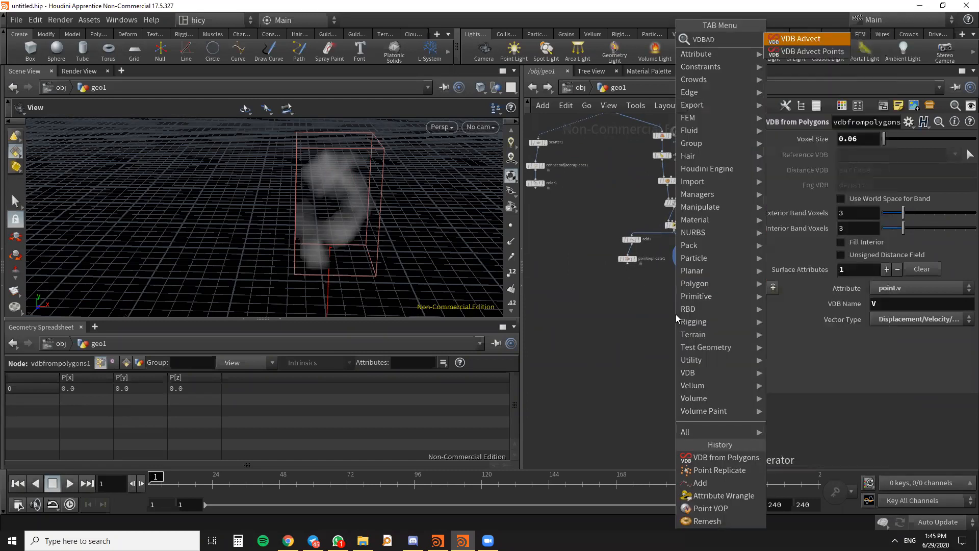
pyautogui.click(810, 52)
pyautogui.click(657, 292)
pyautogui.moveTo(677, 327); pyautogui.dragTo(669, 384, button='middle')
pyautogui.scroll(3, 684, 342)
pyautogui.scroll(-3, 696, 277)
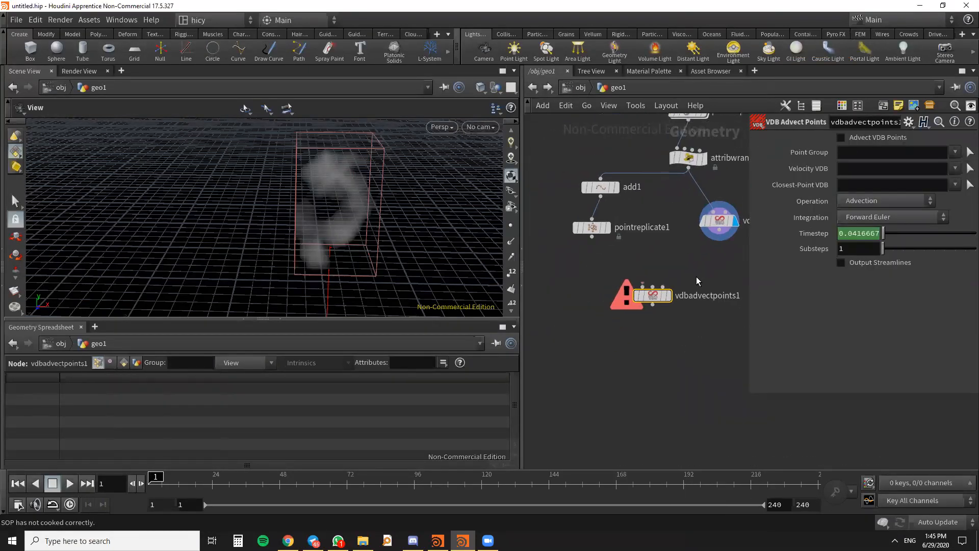
# - Connect pointreplicate1 to the first input of vdbadvectpoints1 and vdbfrompolygons1 to its second input
pyautogui.scroll(2, 644, 286)
pyautogui.scroll(-1, 706, 241)
pyautogui.moveTo(705, 242); pyautogui.dragTo(617, 236, button='middle')
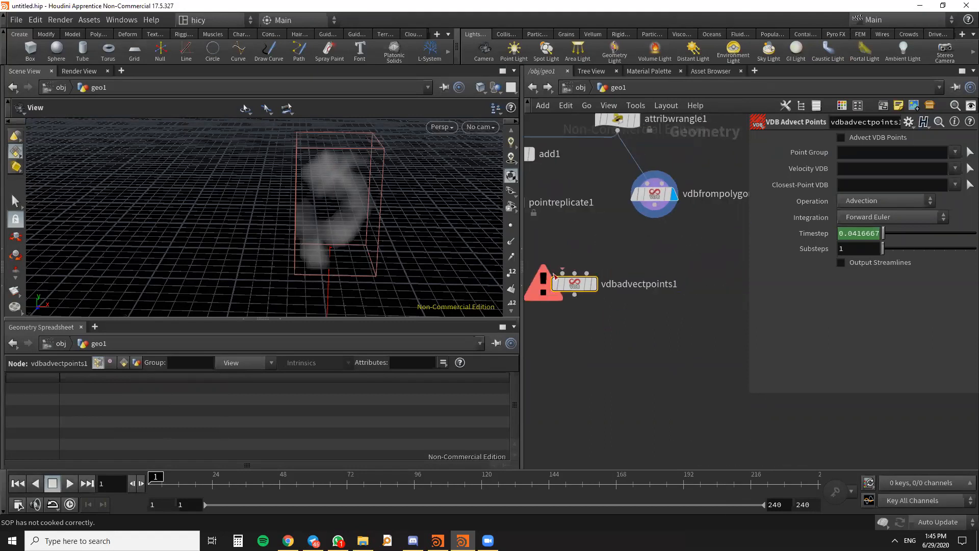
pyautogui.moveTo(555, 276); pyautogui.dragTo(592, 225, button='middle')
pyautogui.moveTo(579, 210); pyautogui.dragTo(641, 267)
pyautogui.moveTo(663, 271); pyautogui.dragTo(677, 263, button='middle')
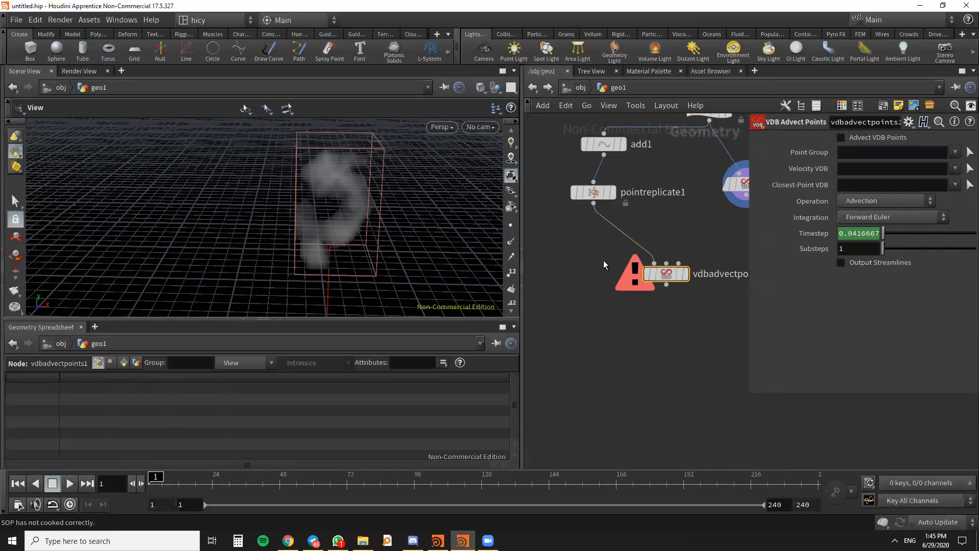
pyautogui.scroll(-3, 604, 260)
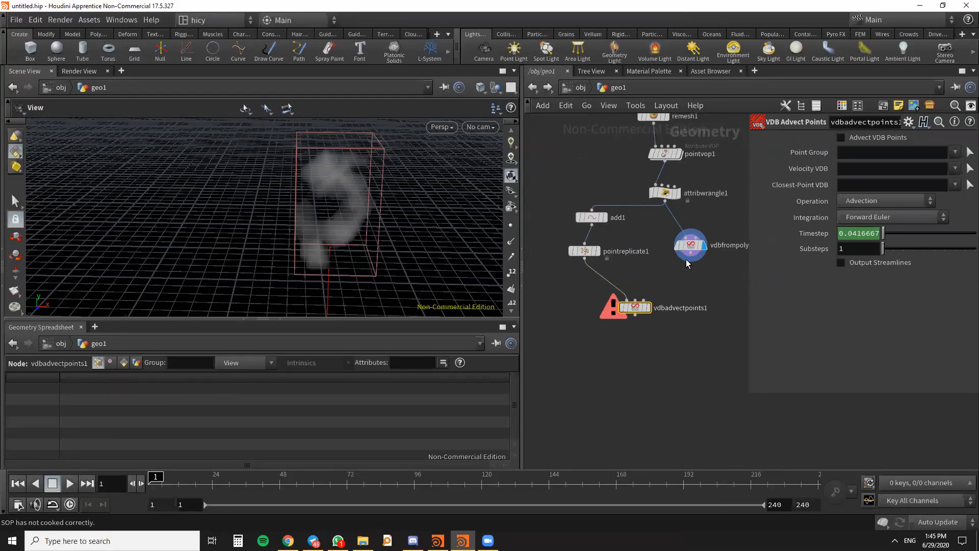
pyautogui.moveTo(690, 262); pyautogui.dragTo(635, 300)
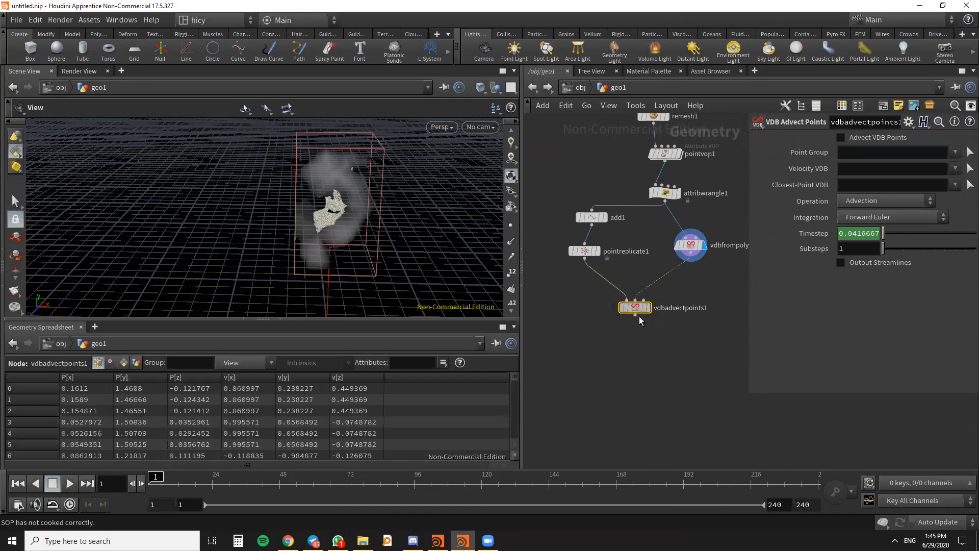
# - Add a Clean node below vdbadvectpoints1, feed it the advected points, and display it in the viewport
pyautogui.scroll(-2, 655, 321)
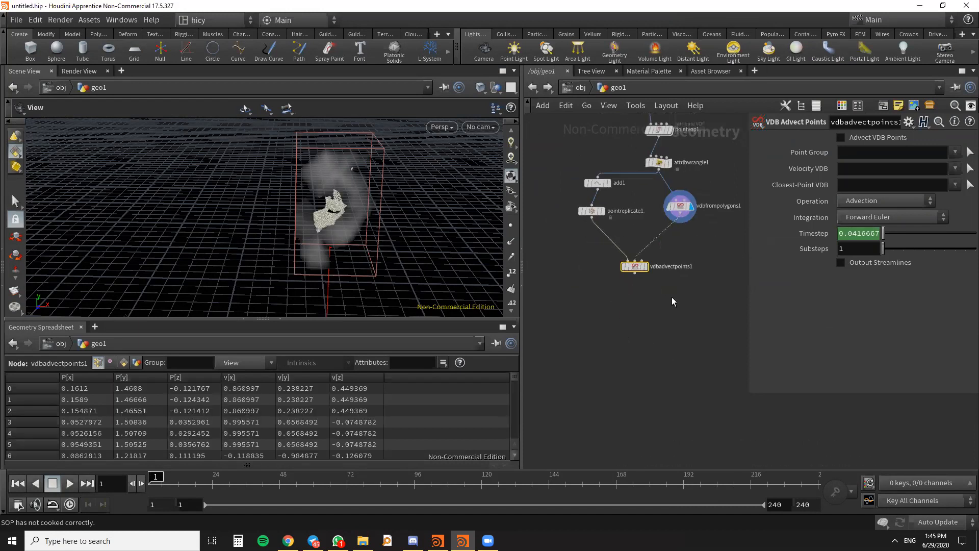
pyautogui.press('Tab')
pyautogui.write('CLE')
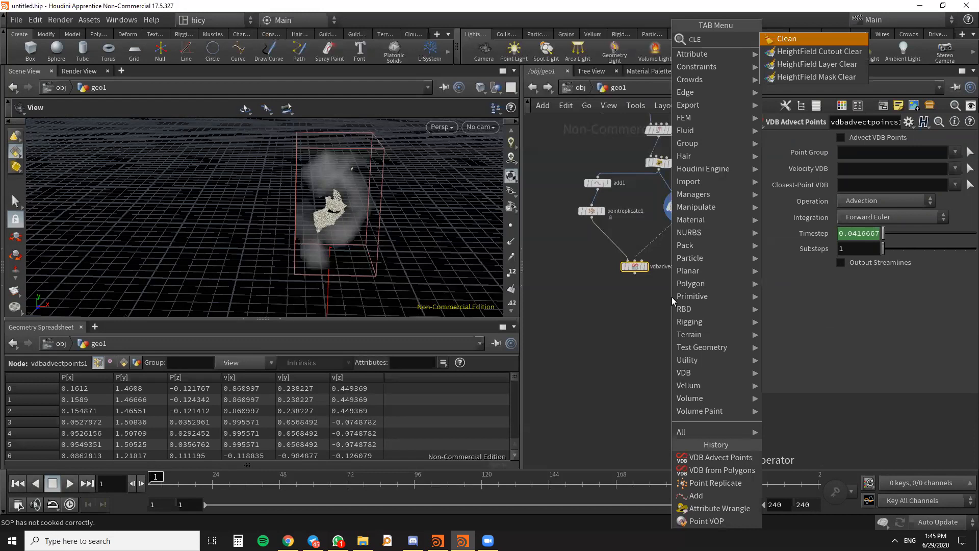
pyautogui.click(806, 39)
pyautogui.click(634, 294)
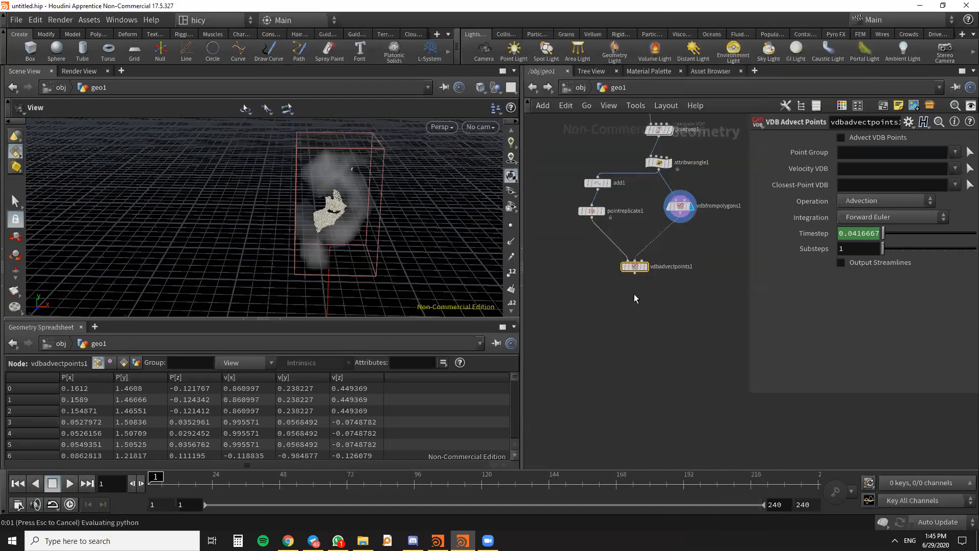
pyautogui.scroll(3, 635, 293)
pyautogui.moveTo(635, 259); pyautogui.dragTo(635, 309)
pyautogui.click(655, 322)
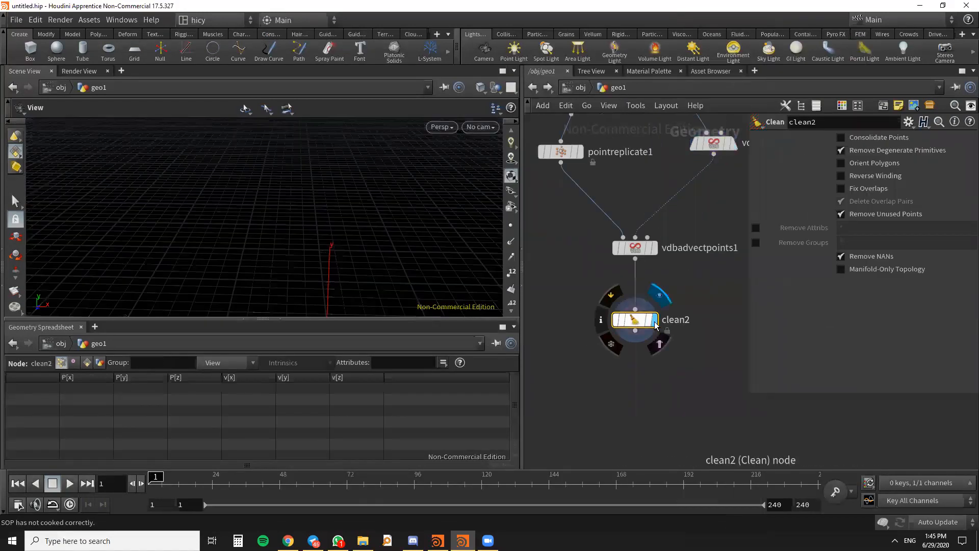
# - Select the vdbadvectpoints1 node to bring up its advection parameters
pyautogui.click(655, 249)
pyautogui.scroll(3, 664, 254)
pyautogui.scroll(-2, 665, 257)
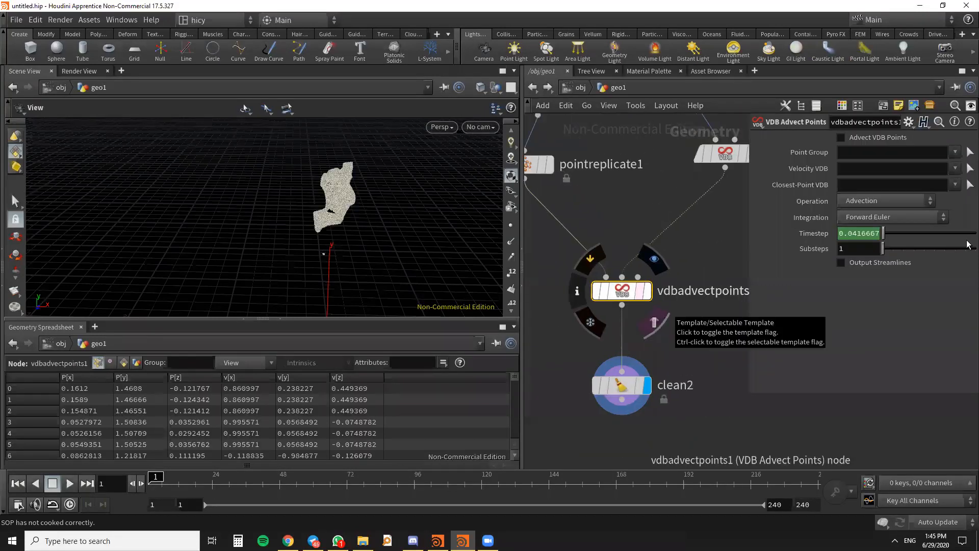
pyautogui.hotkey('alt', 'Tab')
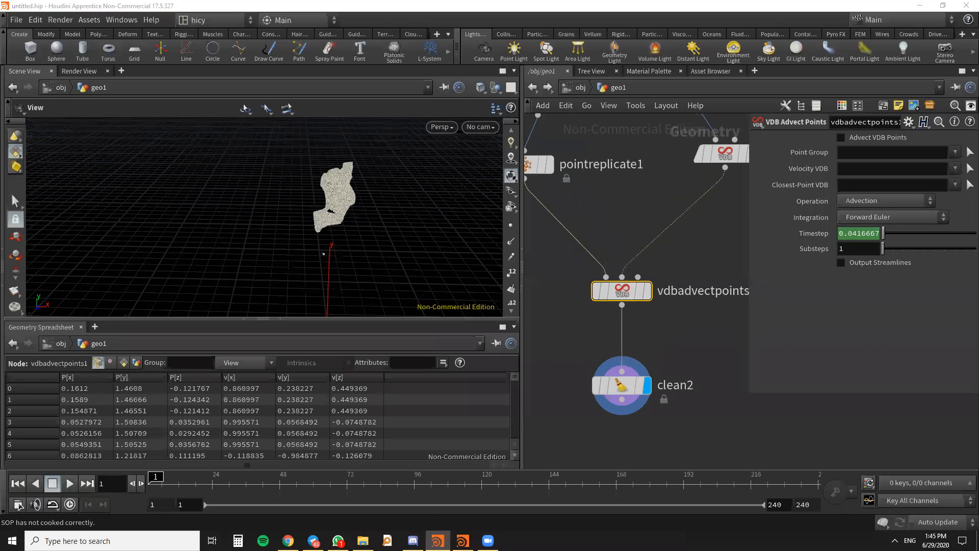
pyautogui.scroll(-2, 690, 254)
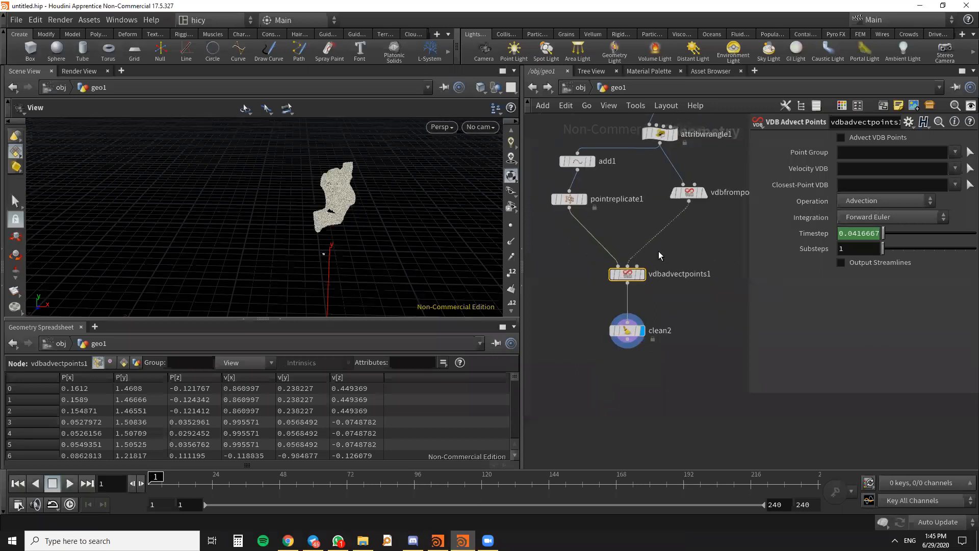
pyautogui.scroll(1, 630, 276)
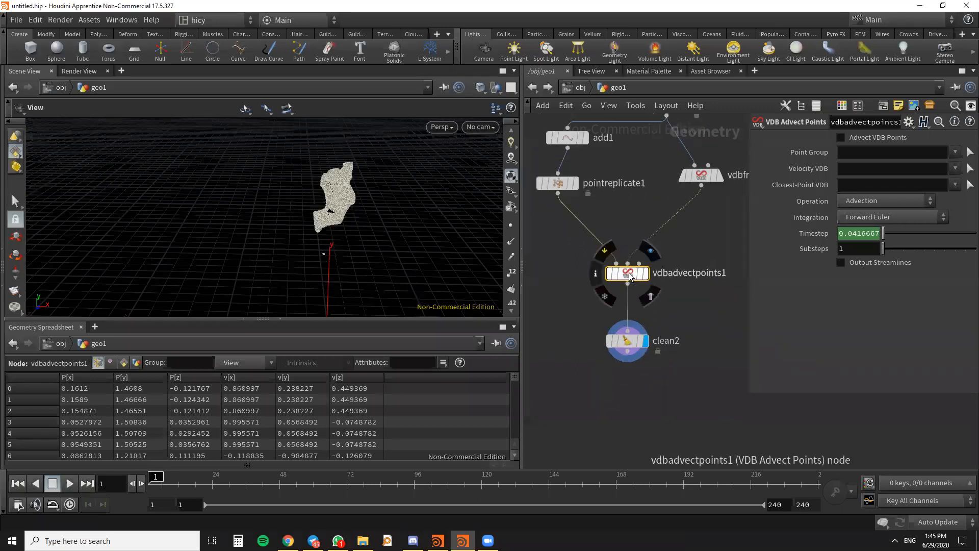
pyautogui.moveTo(631, 275); pyautogui.dragTo(631, 279)
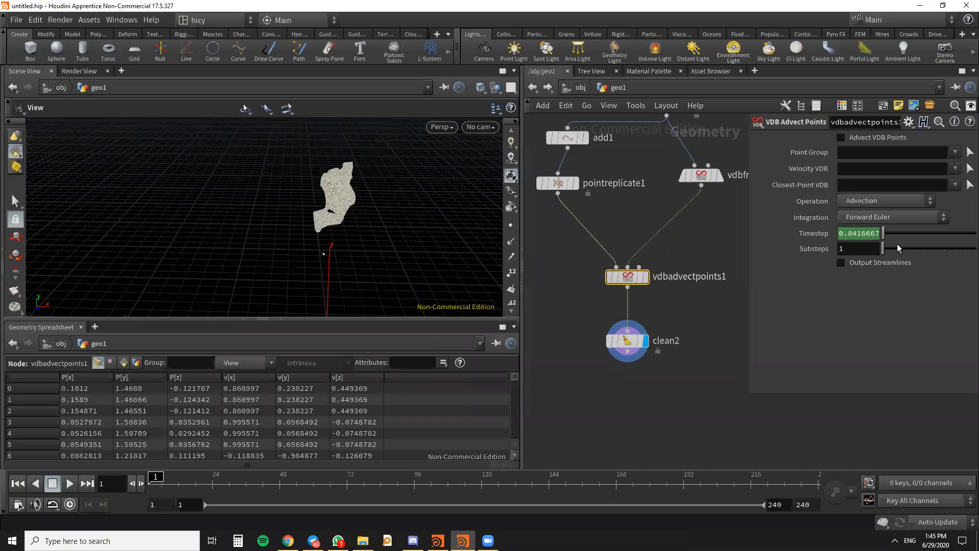
pyautogui.click(848, 237)
pyautogui.press('BackSpace')
pyautogui.press('Escape')
pyautogui.rightClick(816, 233)
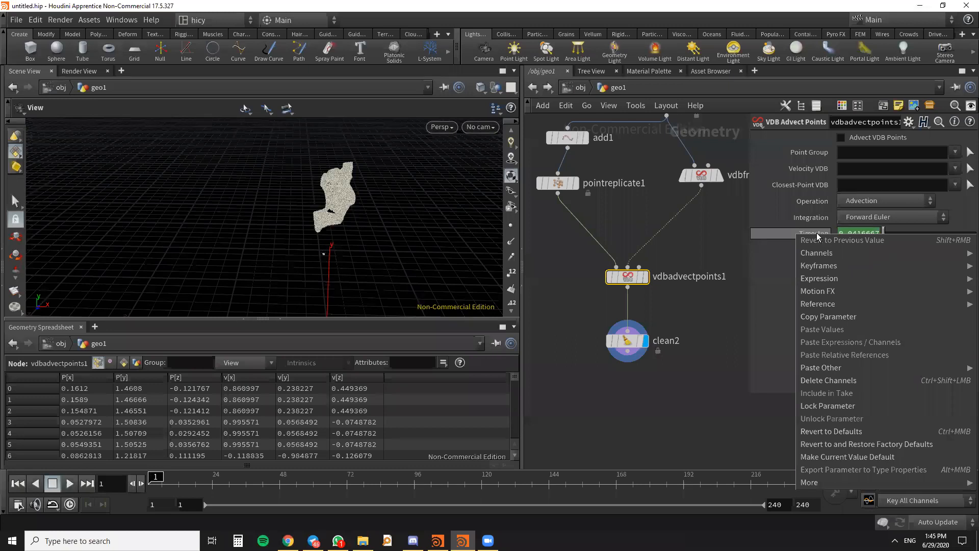
pyautogui.click(705, 238)
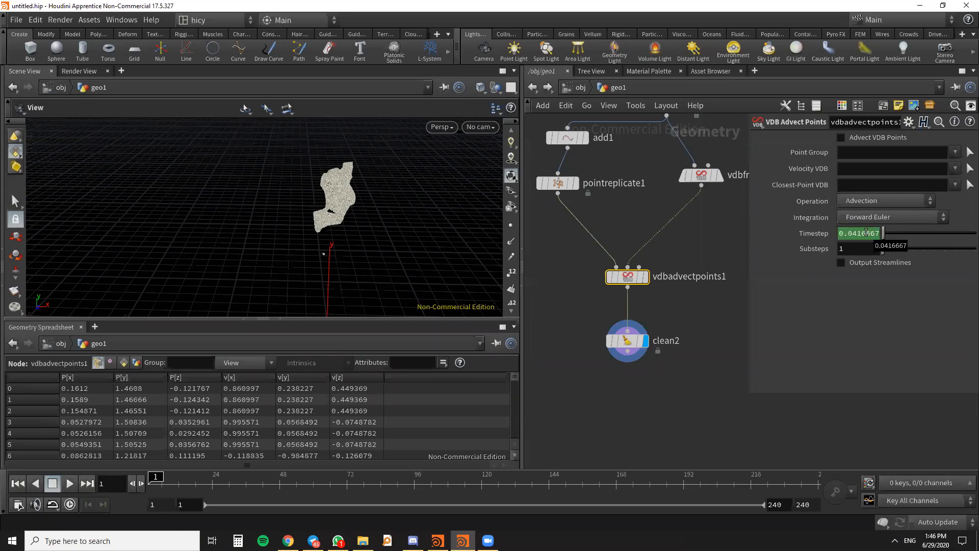
# - Delete the channels on vdbadvectpoints1's Timestep, then set Timestep to 0.25 and Substeps to 10
pyautogui.rightClick(818, 235)
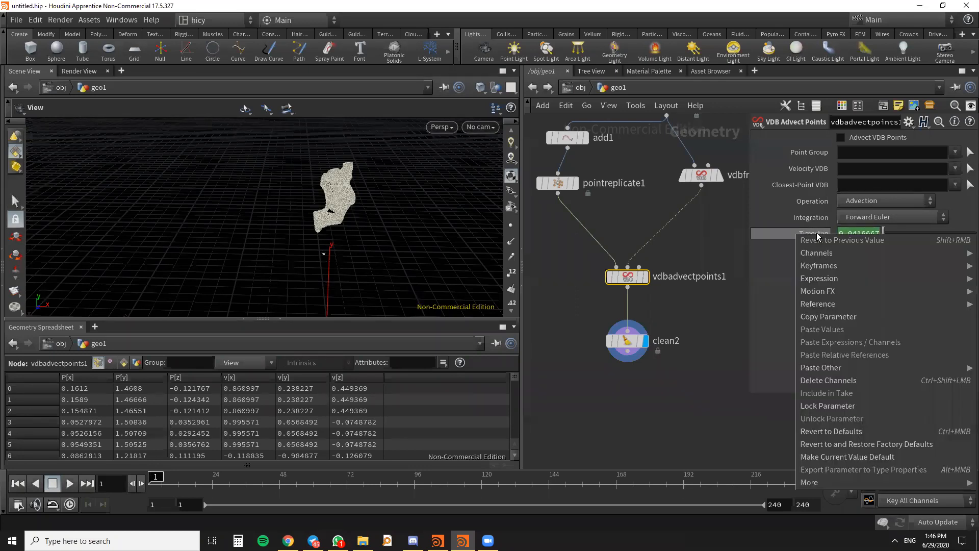
pyautogui.click(848, 381)
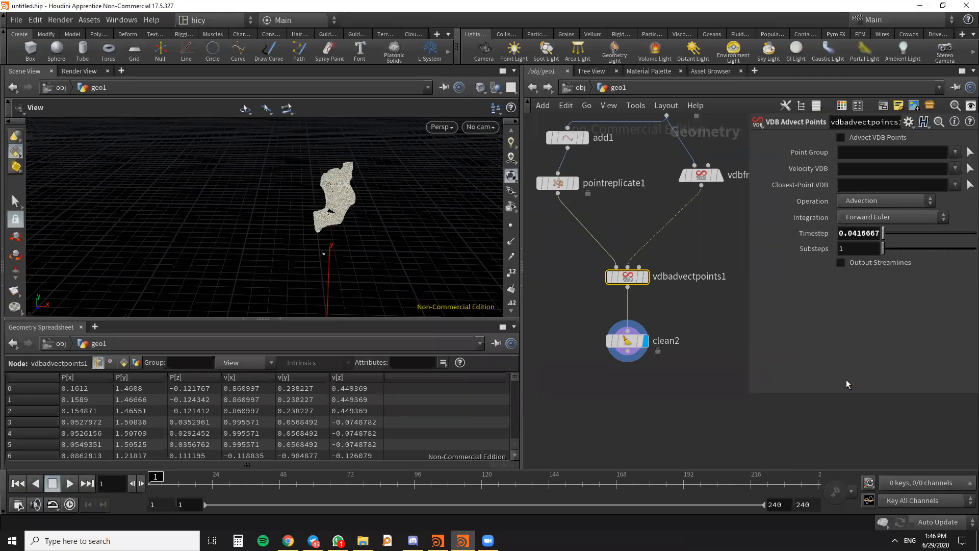
pyautogui.click(842, 234)
pyautogui.write('0.26')
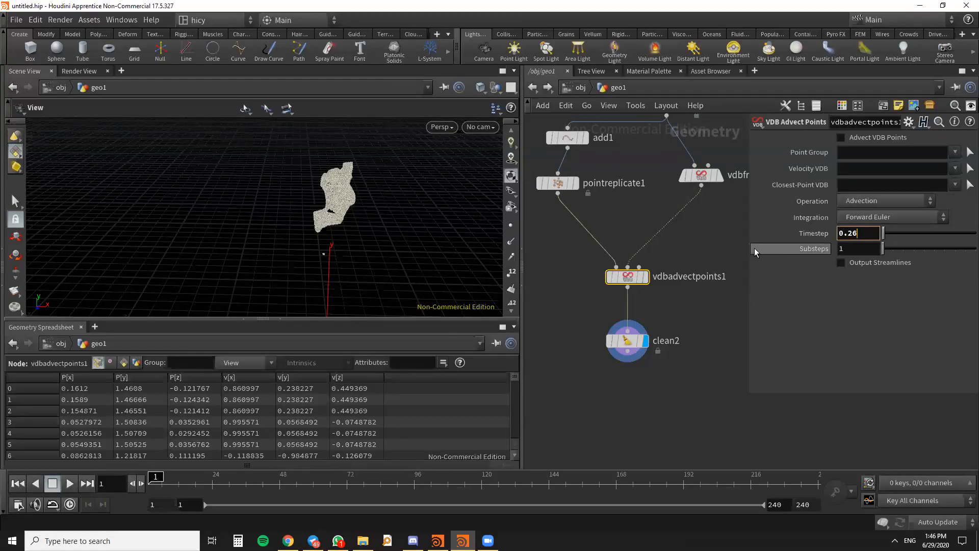
pyautogui.press('BackSpace')
pyautogui.write('5')
pyautogui.press('Return')
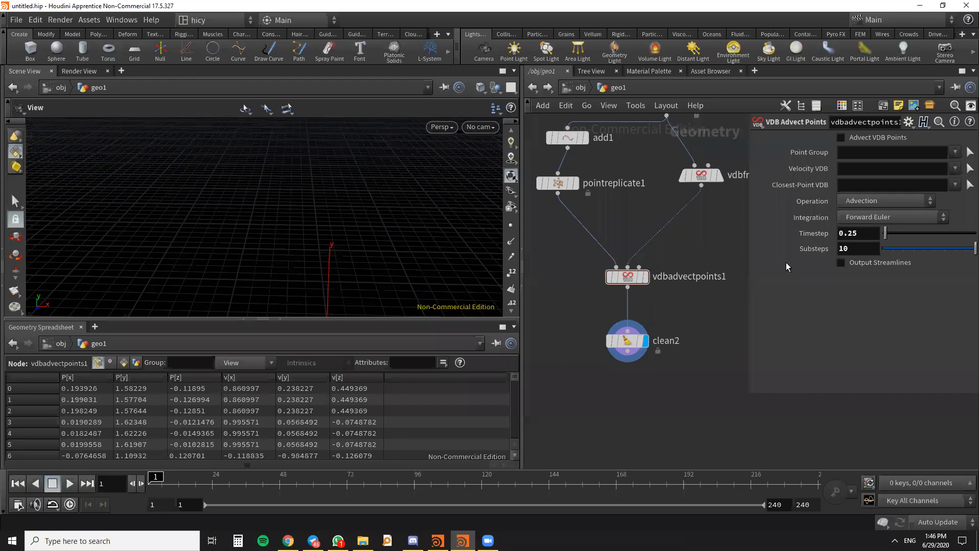
# - Turn on Output Streamlines for vdbadvectpoints1 and inspect the resulting strands in the viewport
pyautogui.click(842, 263)
pyautogui.scroll(10, 347, 194)
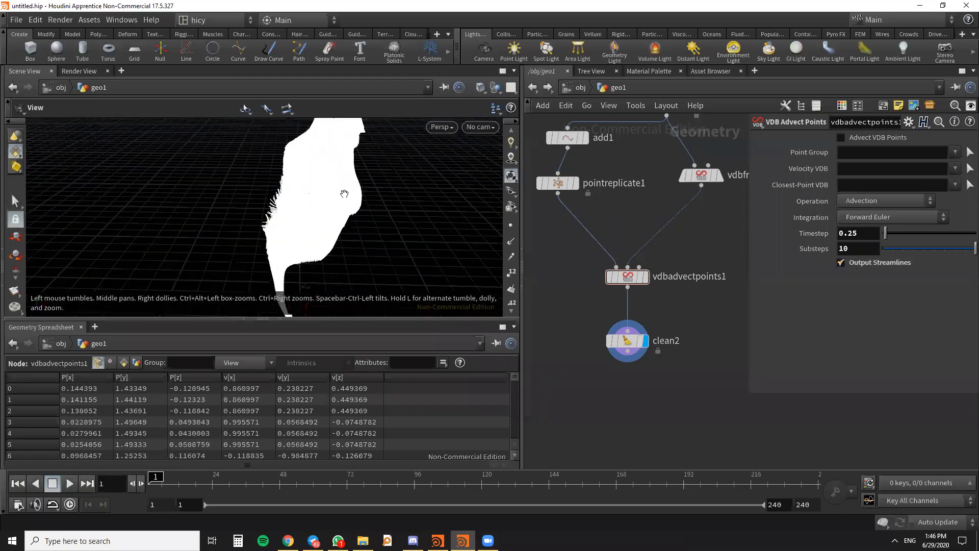
pyautogui.moveTo(323, 174); pyautogui.dragTo(402, 168)
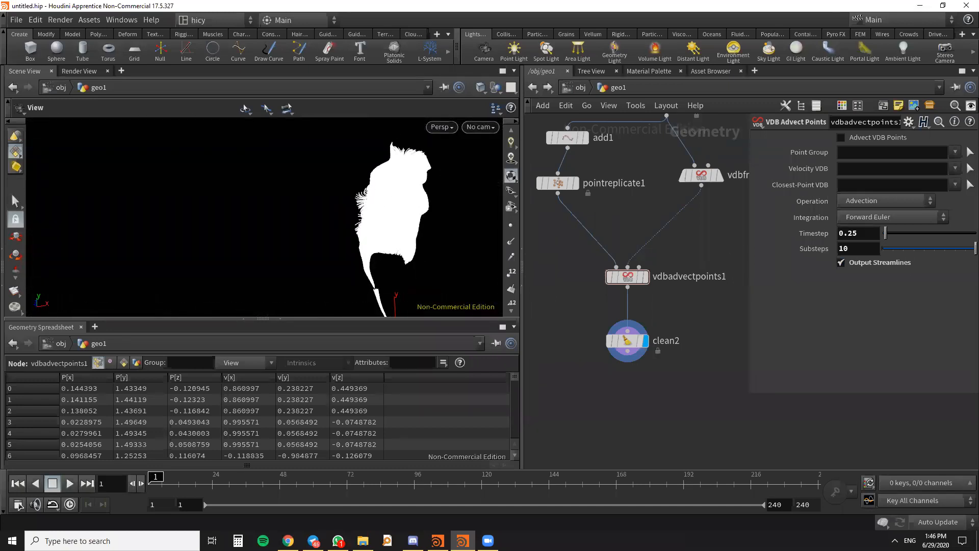
pyautogui.moveTo(336, 240); pyautogui.dragTo(267, 236)
pyautogui.scroll(-5, 584, 301)
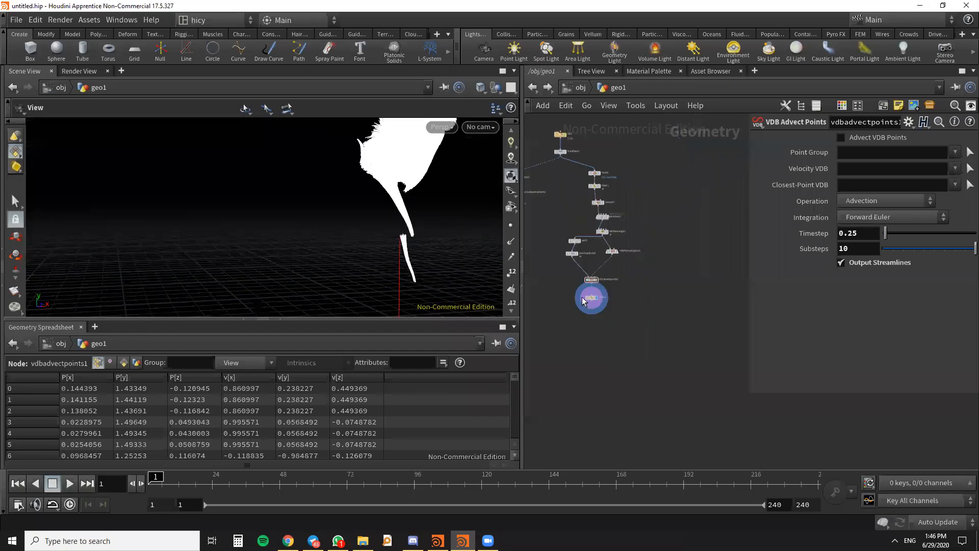
# - Reselect blast1's primitive group on the body so it covers the torso, hip and raised upper arm
pyautogui.moveTo(683, 318); pyautogui.dragTo(720, 398, button='middle')
pyautogui.scroll(5, 611, 223)
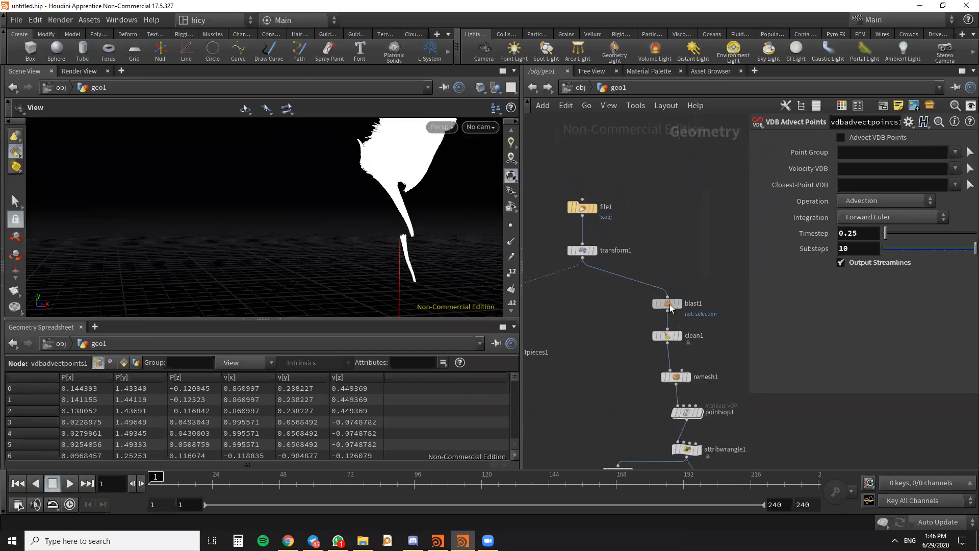
pyautogui.click(669, 304)
pyautogui.click(969, 141)
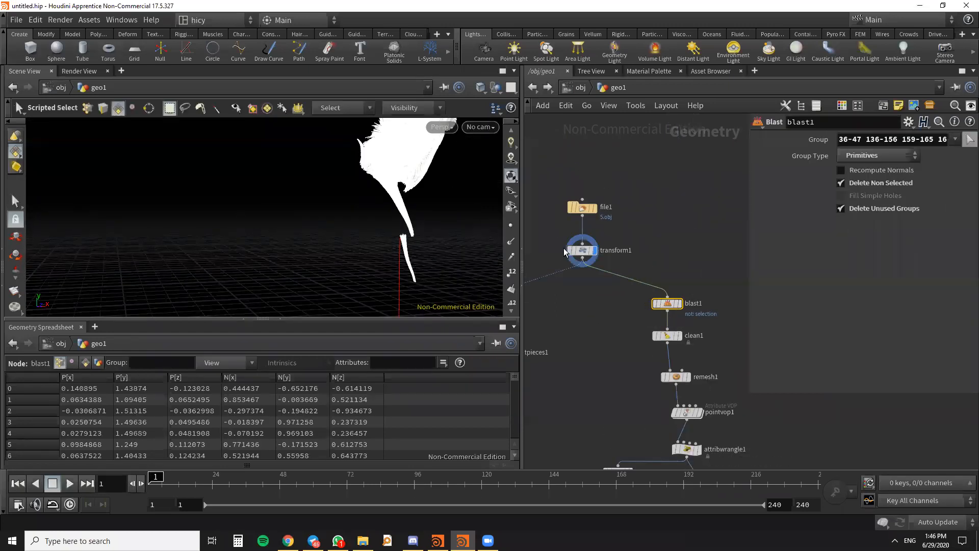
pyautogui.keyDown('ctrl'); pyautogui.moveTo(457, 278); pyautogui.dragTo(335, 202); pyautogui.keyUp('ctrl')
pyautogui.keyDown('alt'); pyautogui.moveTo(442, 227); pyautogui.dragTo(454, 169); pyautogui.keyUp('alt')
pyautogui.keyDown('alt'); pyautogui.moveTo(457, 236); pyautogui.dragTo(560, 242); pyautogui.keyUp('alt')
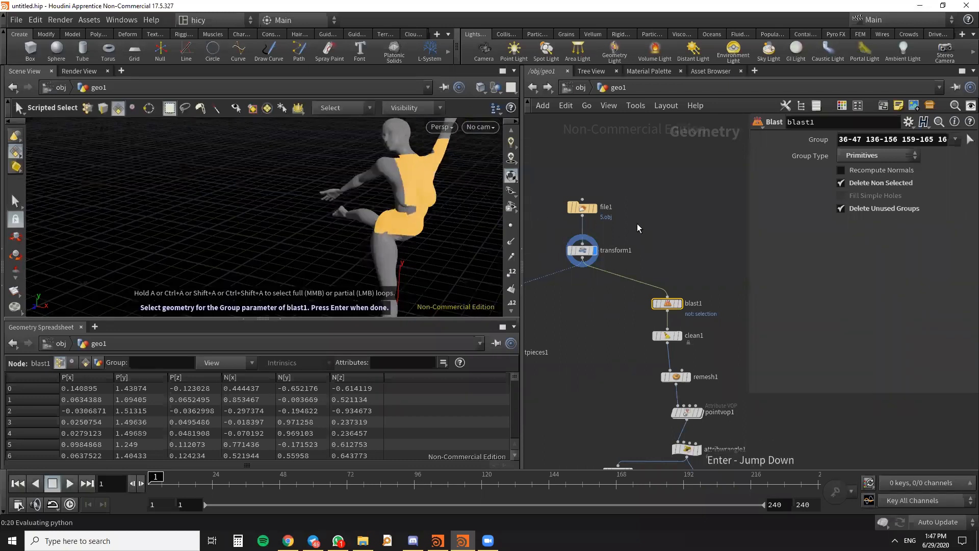
pyautogui.scroll(-2, 637, 224)
pyautogui.press('Return')
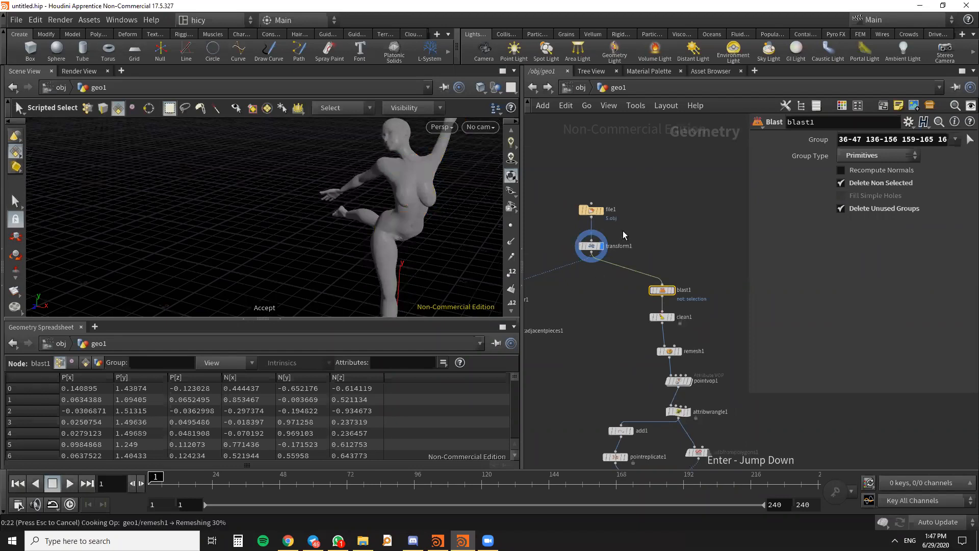
# - Add a Merge node in the empty network area below the color1 and clean2 branches
pyautogui.keyDown('alt'); pyautogui.moveTo(401, 204); pyautogui.dragTo(482, 278); pyautogui.keyUp('alt')
pyautogui.scroll(3, 668, 337)
pyautogui.scroll(-1, 672, 339)
pyautogui.moveTo(634, 348); pyautogui.dragTo(687, 301, button='middle')
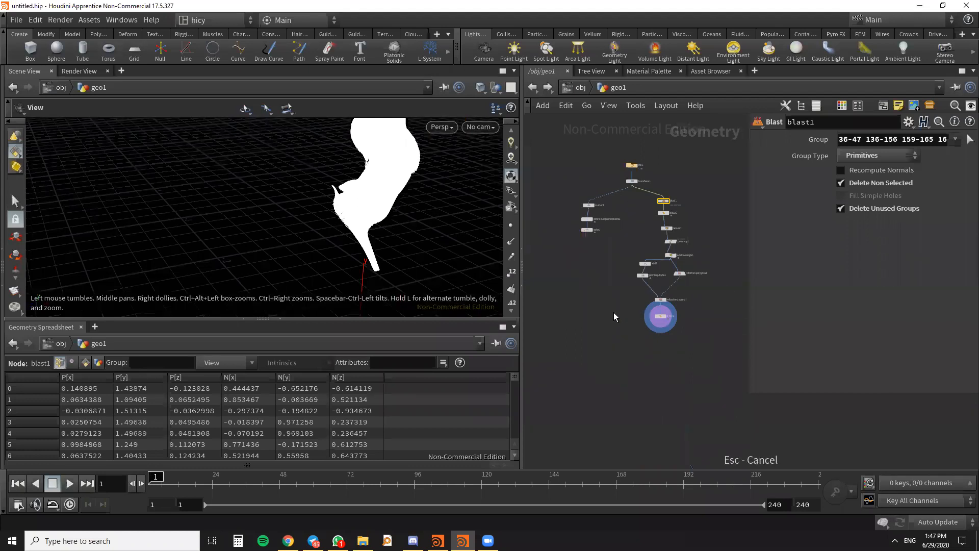
pyautogui.press('Tab')
pyautogui.write('merg')
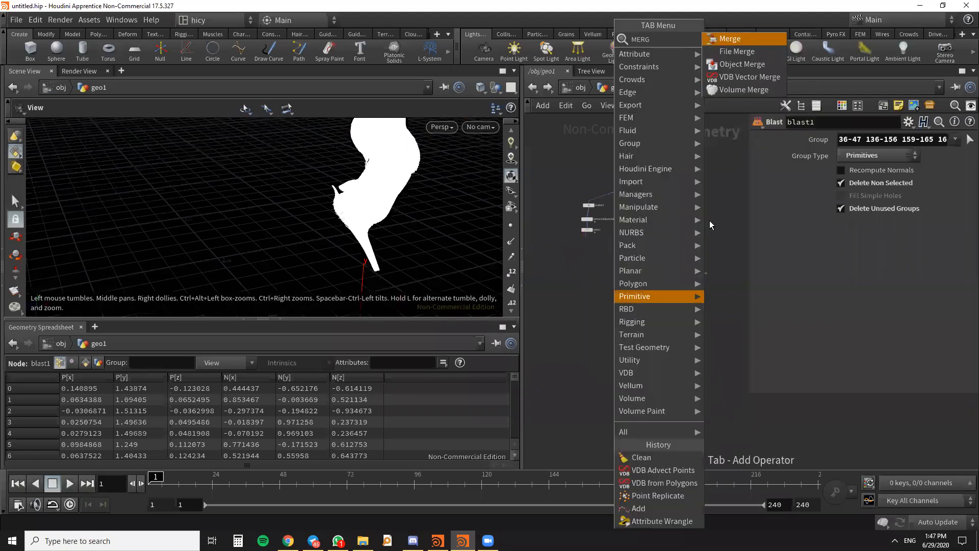
pyautogui.click(733, 40)
pyautogui.click(592, 335)
pyautogui.scroll(4, 595, 250)
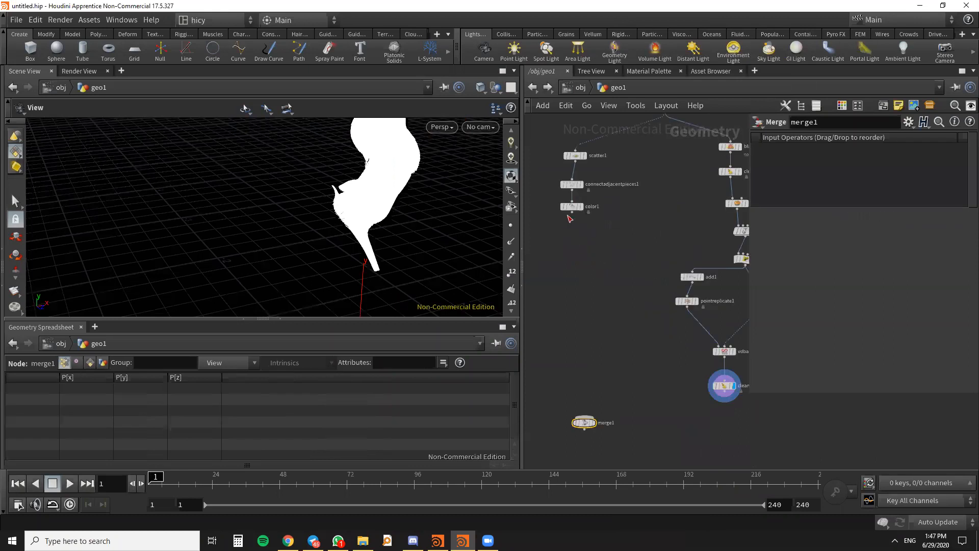
# - Connect color1 and clean2 to merge1 and display the merged result in the viewport
pyautogui.moveTo(580, 417); pyautogui.dragTo(598, 420)
pyautogui.click(594, 424)
pyautogui.moveTo(375, 246); pyautogui.dragTo(244, 265)
pyautogui.scroll(5, 376, 189)
pyautogui.scroll(-4, 185, 235)
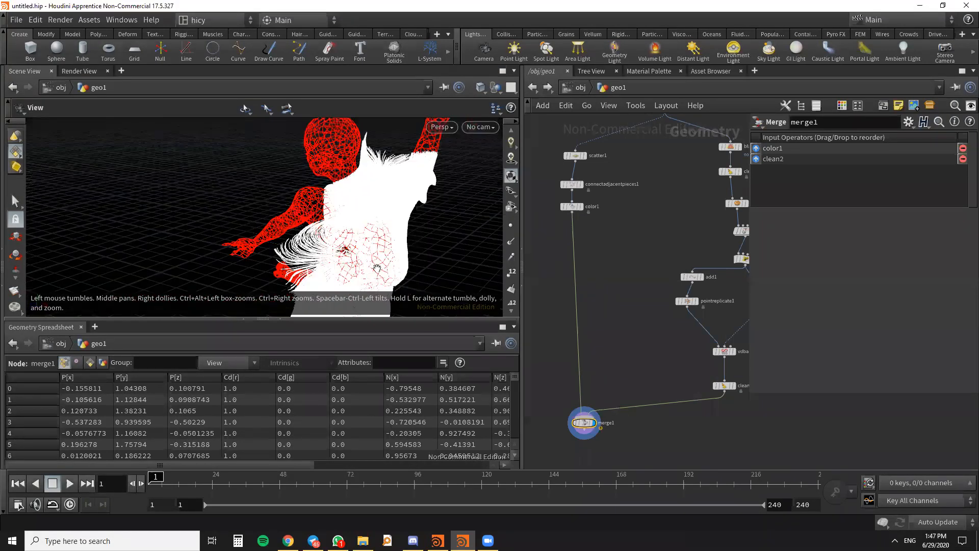
# - Set the voxel size of vdbfrompolygons1 to 0.01
pyautogui.scroll(-6, 603, 320)
pyautogui.scroll(5, 661, 312)
pyautogui.click(679, 316)
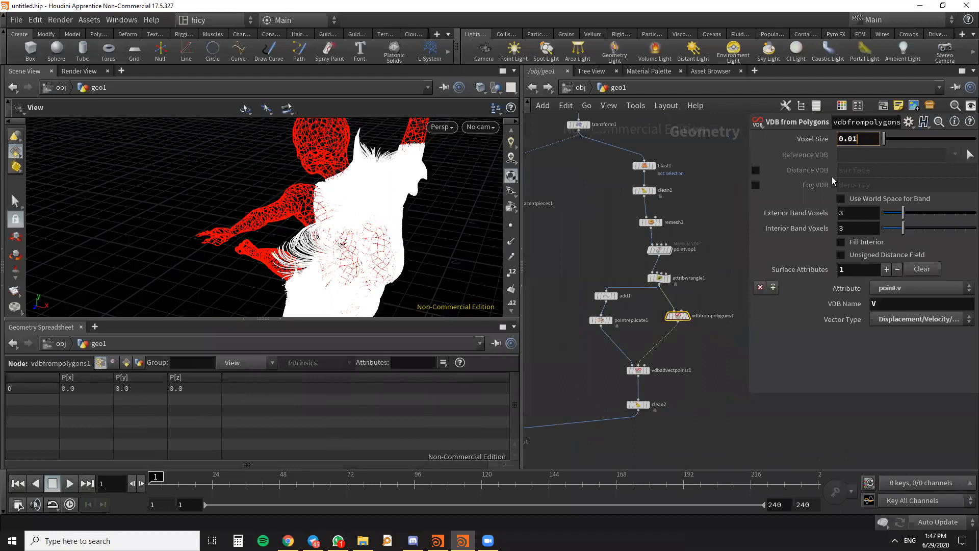
pyautogui.moveTo(470, 228); pyautogui.dragTo(424, 247)
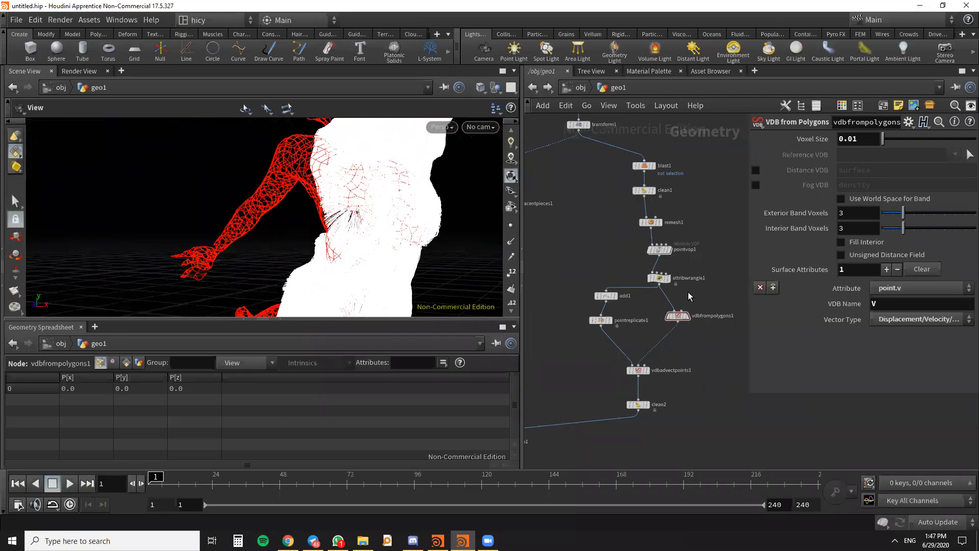
# - Insert a Color node on the connection between clean2 and merge1
pyautogui.scroll(4, 648, 348)
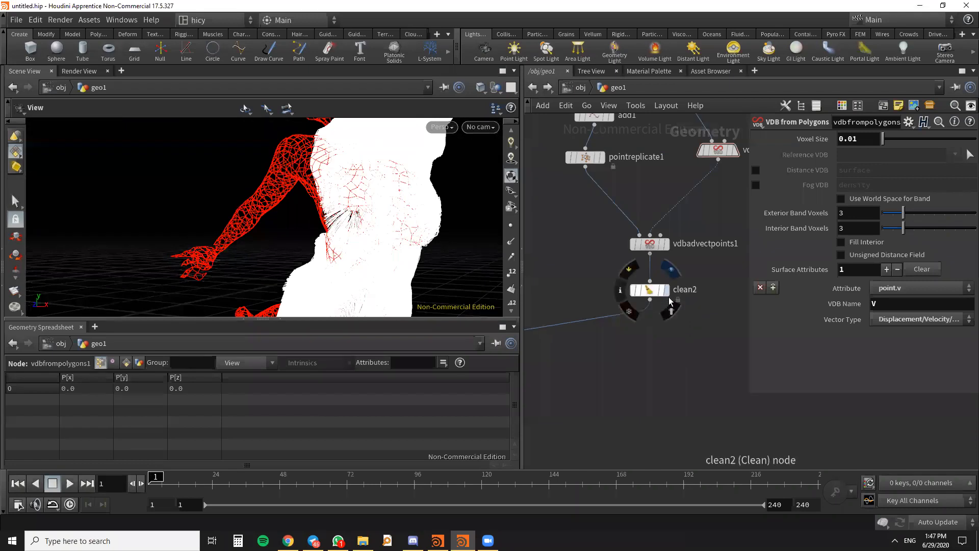
pyautogui.scroll(-5, 588, 326)
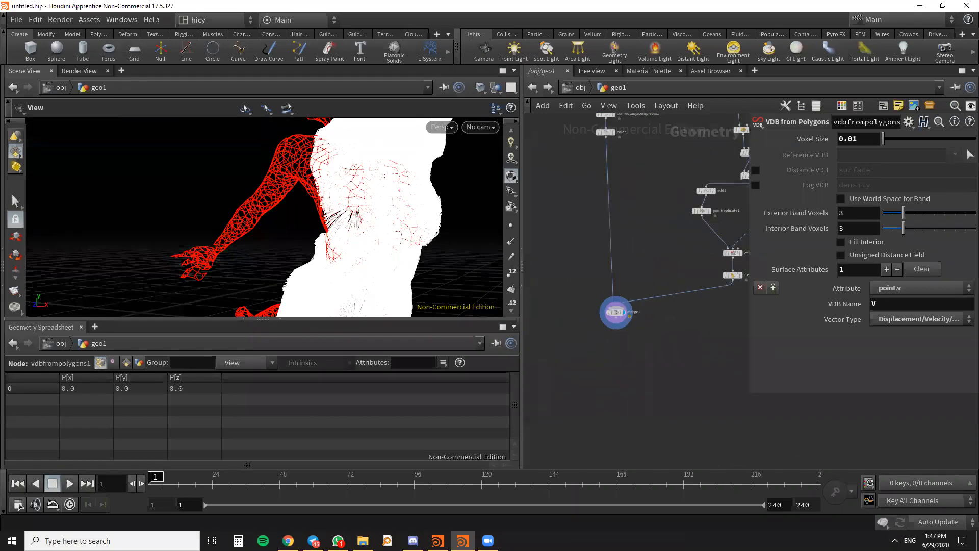
pyautogui.scroll(-2, 431, 249)
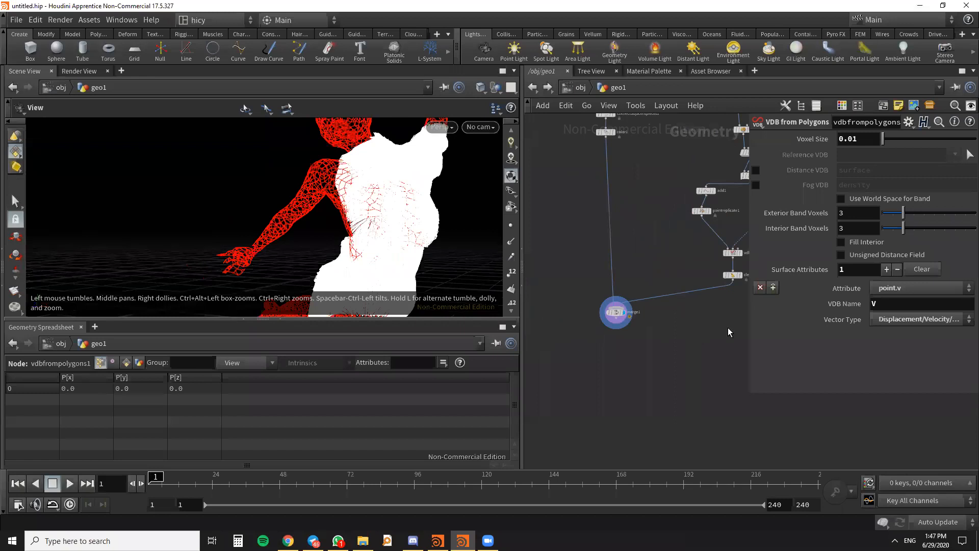
pyautogui.scroll(3, 728, 328)
pyautogui.moveTo(708, 321); pyautogui.dragTo(662, 376, button='middle')
pyautogui.press('Tab')
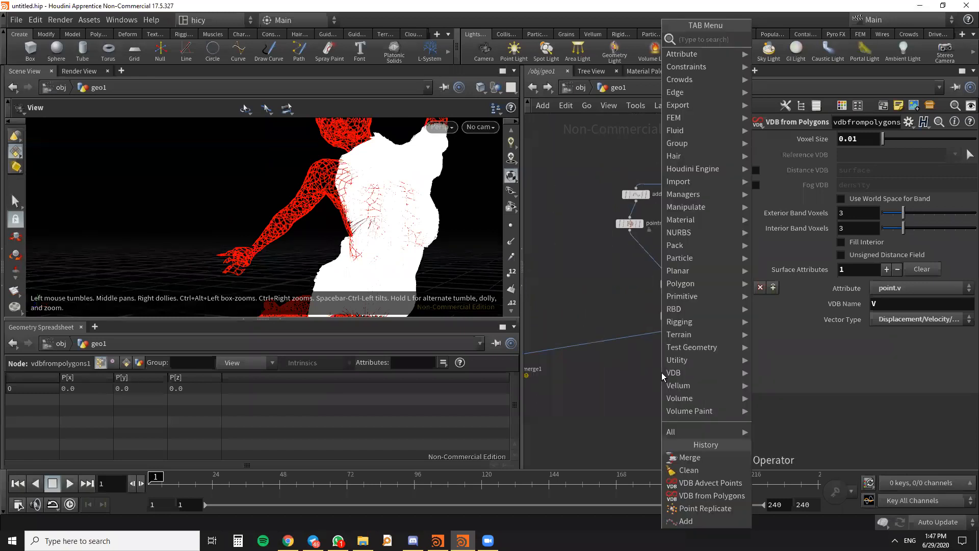
pyautogui.write('color')
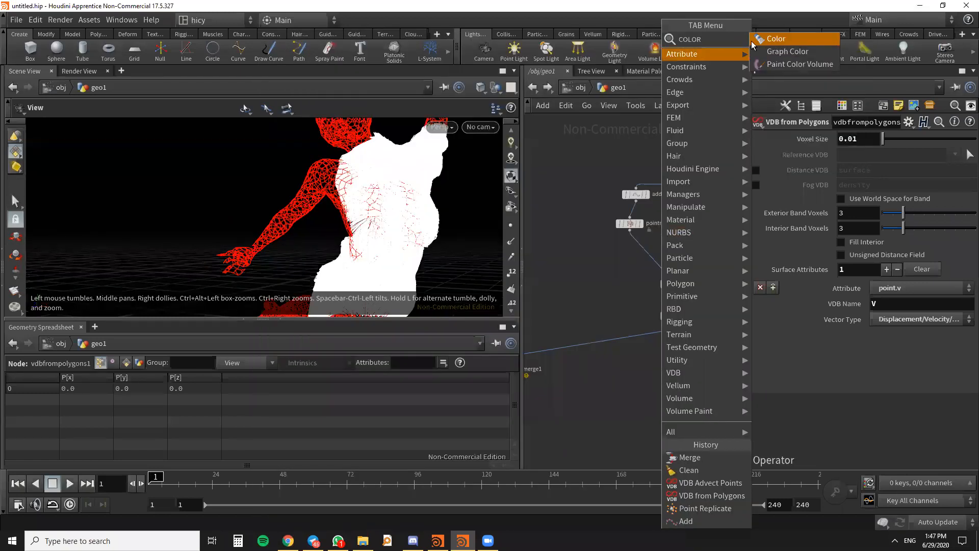
pyautogui.click(767, 39)
pyautogui.click(628, 338)
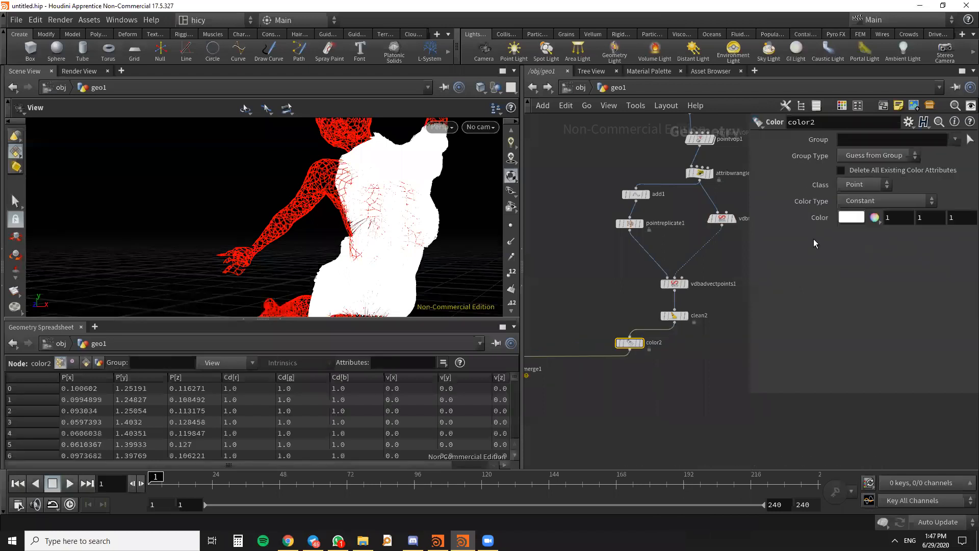
# - Set color2's constant colour to the turquoise swatch with RGB 0, 1, 0.5
pyautogui.click(849, 218)
pyautogui.click(845, 126)
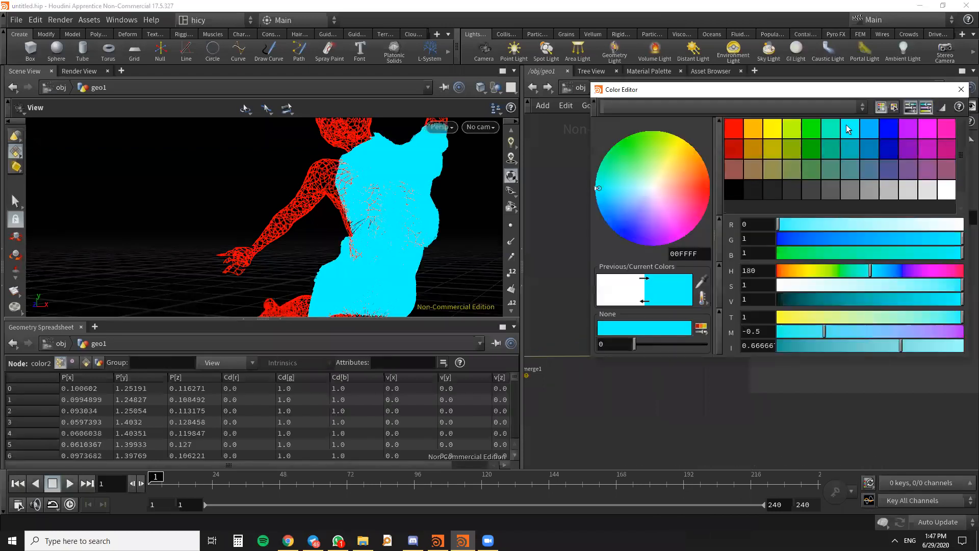
pyautogui.click(832, 128)
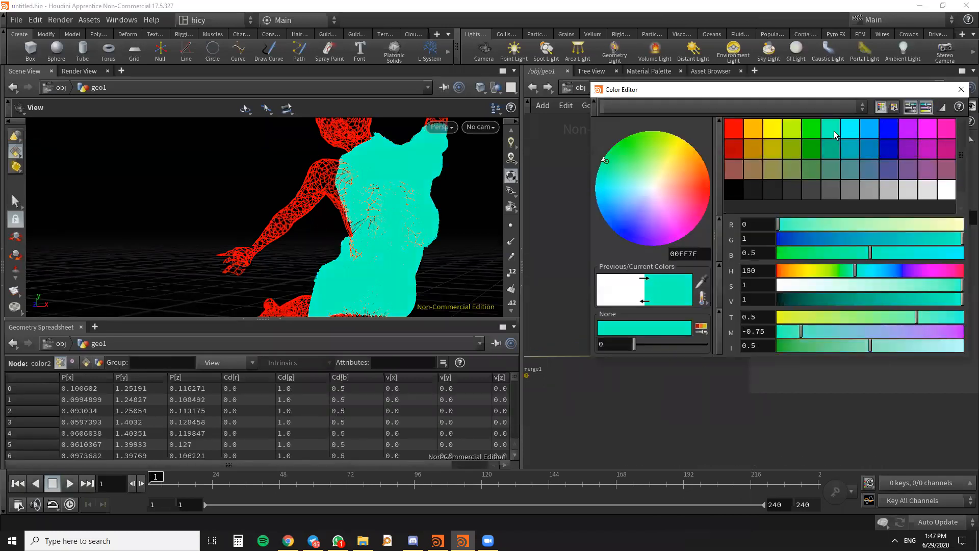
pyautogui.click(960, 90)
# - Set pointreplicate1's points per point to 2
pyautogui.scroll(5, 687, 349)
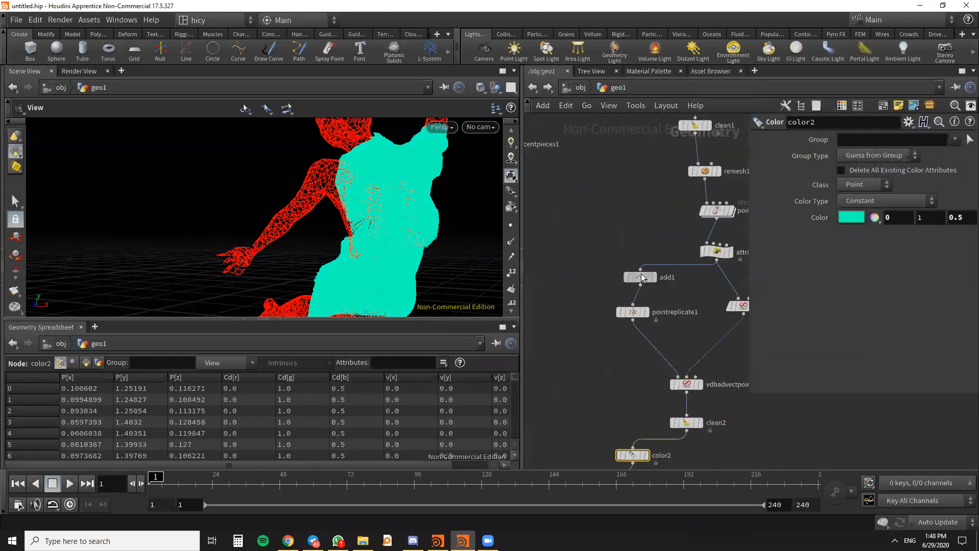
pyautogui.click(642, 277)
pyautogui.moveTo(631, 283); pyautogui.dragTo(636, 281)
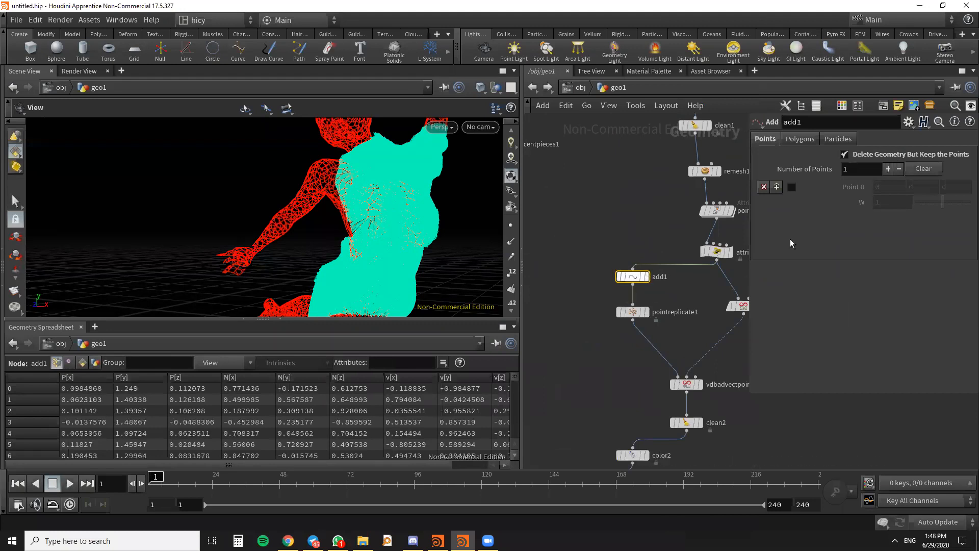
pyautogui.click(633, 312)
pyautogui.click(769, 168)
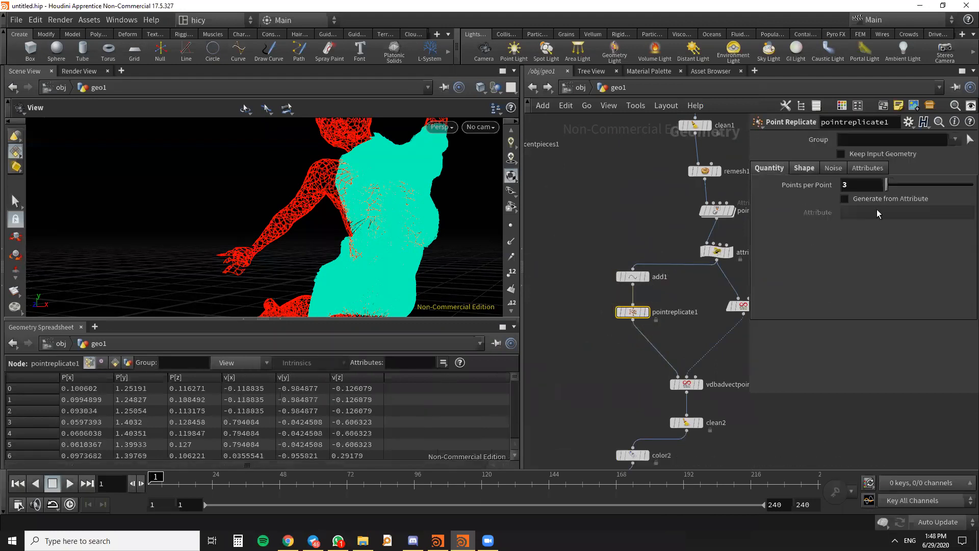
pyautogui.click(685, 345)
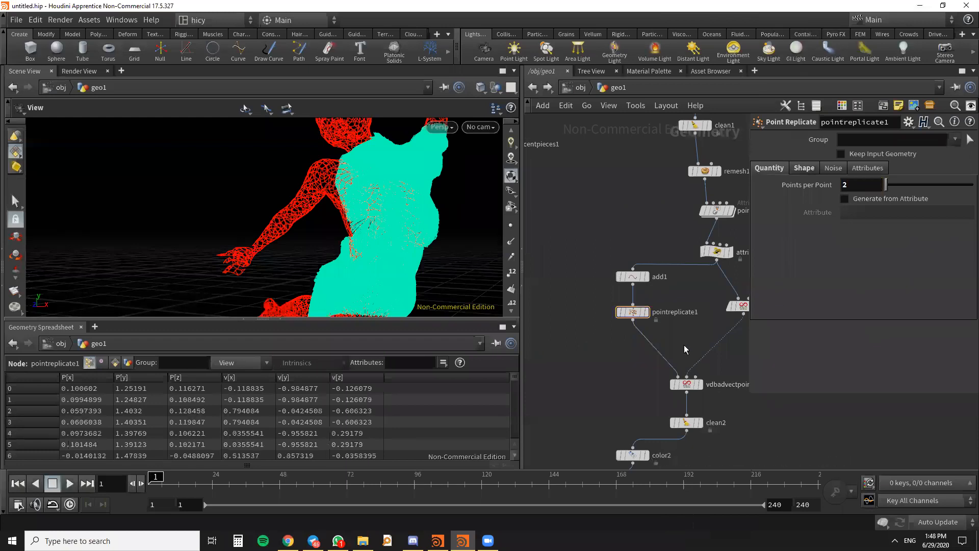
# - Look over the node network from the imported body file down to color2 and merge1
pyautogui.scroll(-3, 681, 317)
pyautogui.moveTo(681, 317); pyautogui.dragTo(658, 352, button='middle')
pyautogui.scroll(4, 687, 269)
pyautogui.moveTo(669, 337)
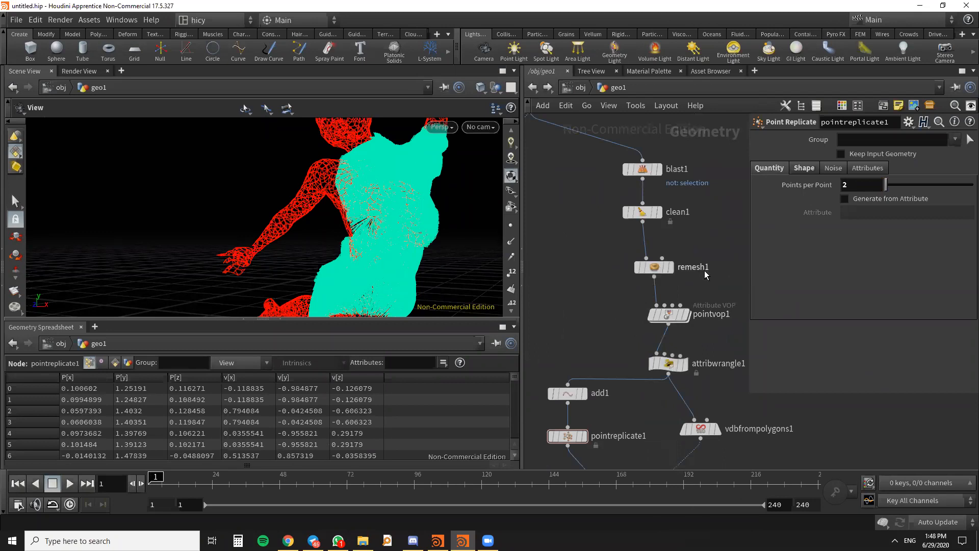
pyautogui.scroll(-5, 706, 274)
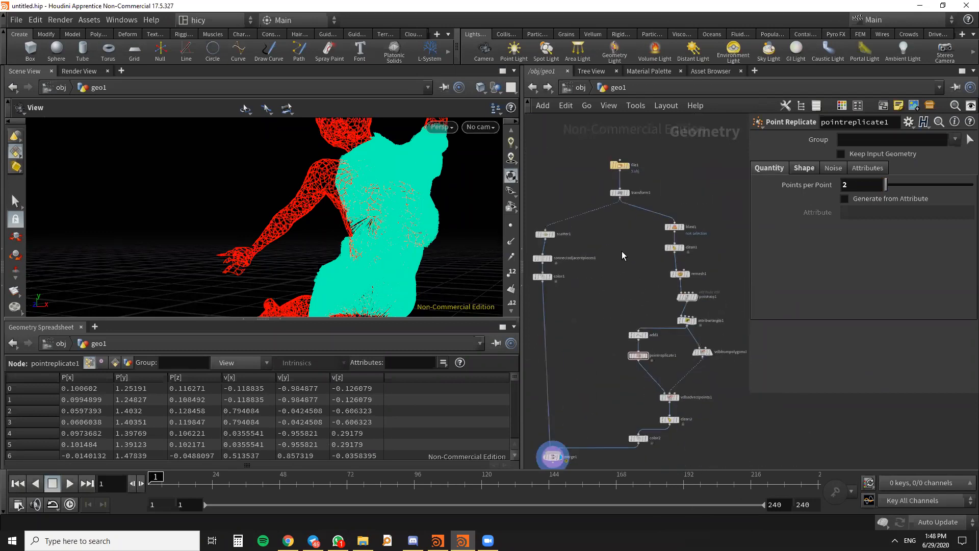
pyautogui.scroll(3, 660, 290)
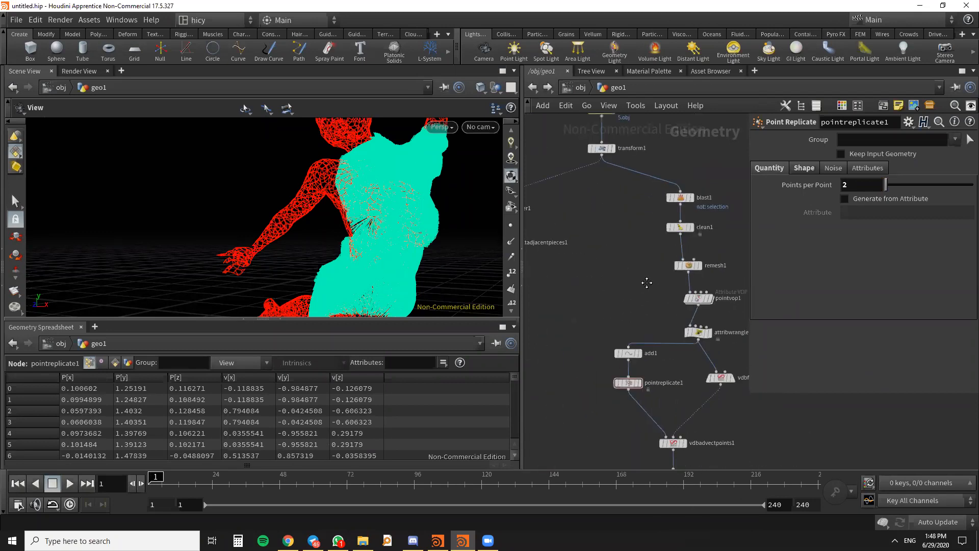
pyautogui.moveTo(647, 283); pyautogui.dragTo(621, 255, button='middle')
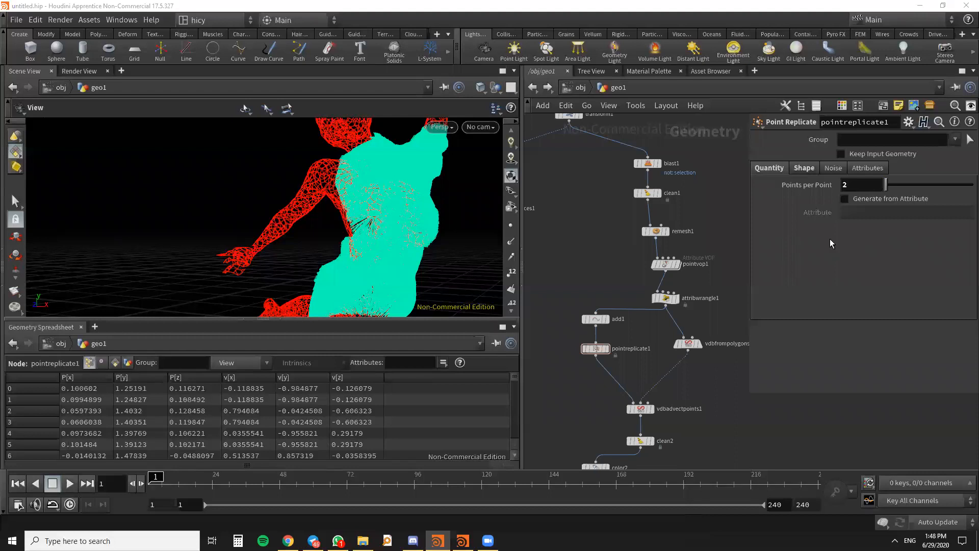
pyautogui.scroll(6, 688, 306)
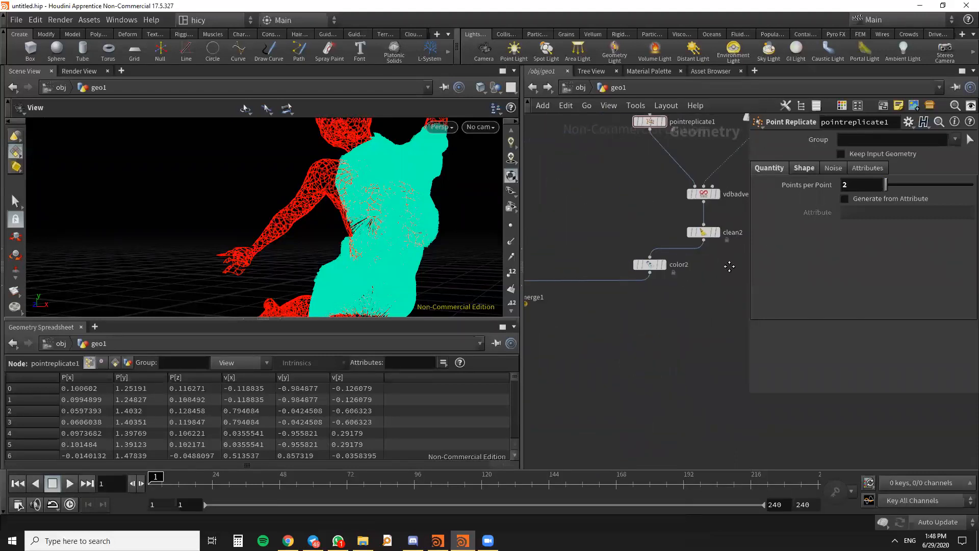
# - Display clean2's output alone and examine the advected streamlines up close from several angles
pyautogui.click(688, 308)
pyautogui.scroll(-3, 689, 308)
pyautogui.scroll(3, 678, 318)
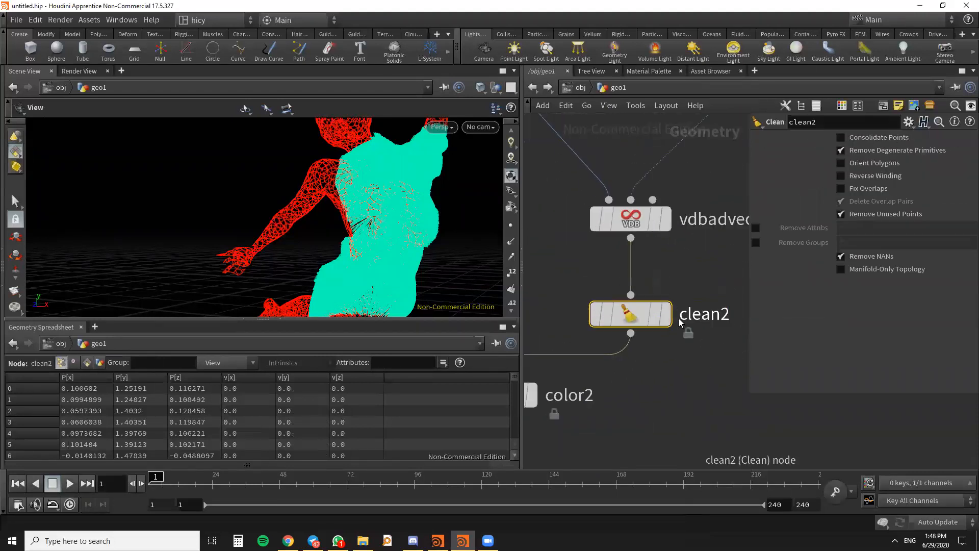
pyautogui.click(665, 317)
pyautogui.scroll(-3, 375, 214)
pyautogui.moveTo(375, 210); pyautogui.dragTo(643, 300)
pyautogui.scroll(-2, 663, 352)
pyautogui.moveTo(680, 392); pyautogui.dragTo(677, 412, button='middle')
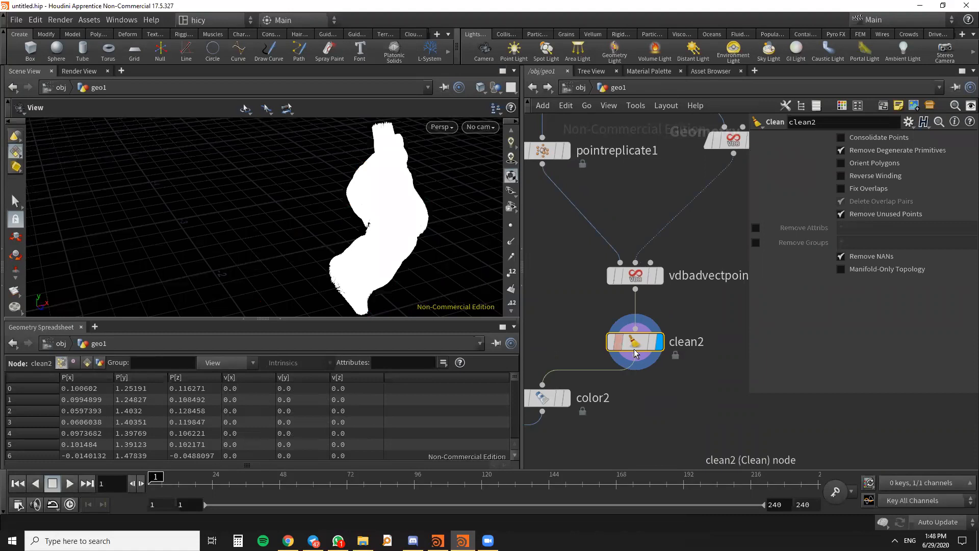
pyautogui.scroll(2, 618, 342)
pyautogui.moveTo(388, 225); pyautogui.dragTo(383, 257)
pyautogui.scroll(-5, 656, 316)
pyautogui.scroll(3, 662, 350)
pyautogui.scroll(-4, 650, 337)
pyautogui.middleClick(649, 334)
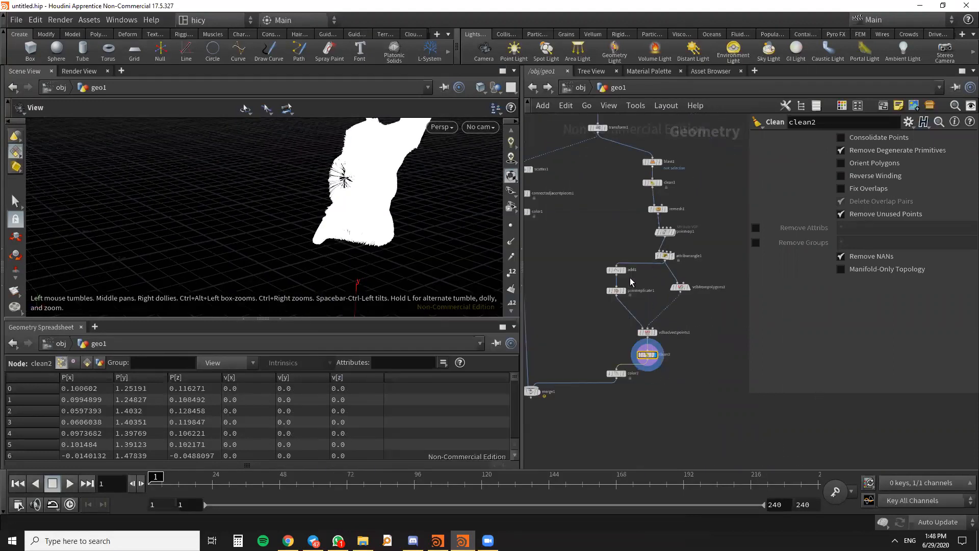
# - Move add1 slightly up in the network, away from pointreplicate1
pyautogui.scroll(4, 632, 278)
pyautogui.click(586, 256)
pyautogui.scroll(-4, 587, 257)
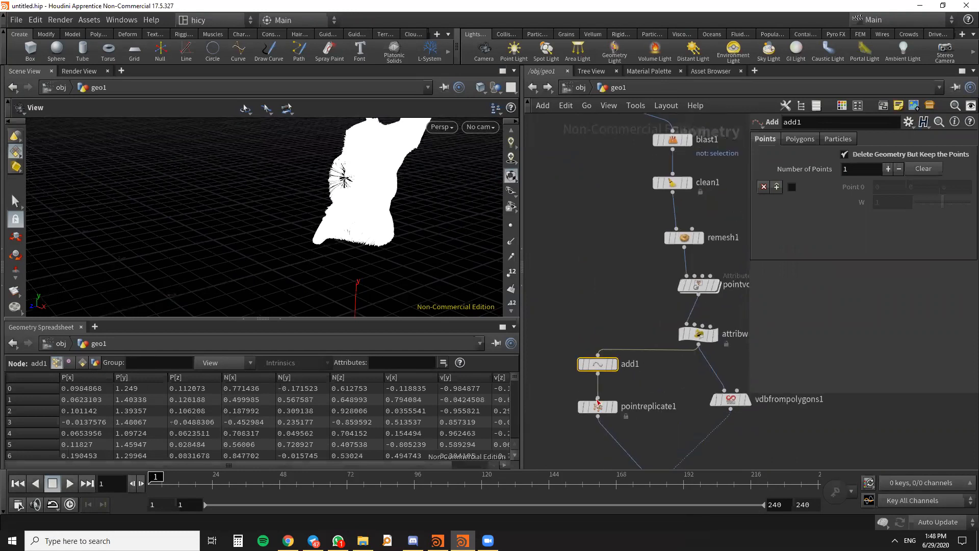
pyautogui.scroll(5, 596, 337)
pyautogui.moveTo(597, 331); pyautogui.dragTo(584, 308)
pyautogui.scroll(-5, 584, 249)
pyautogui.moveTo(635, 340); pyautogui.dragTo(637, 350, button='middle')
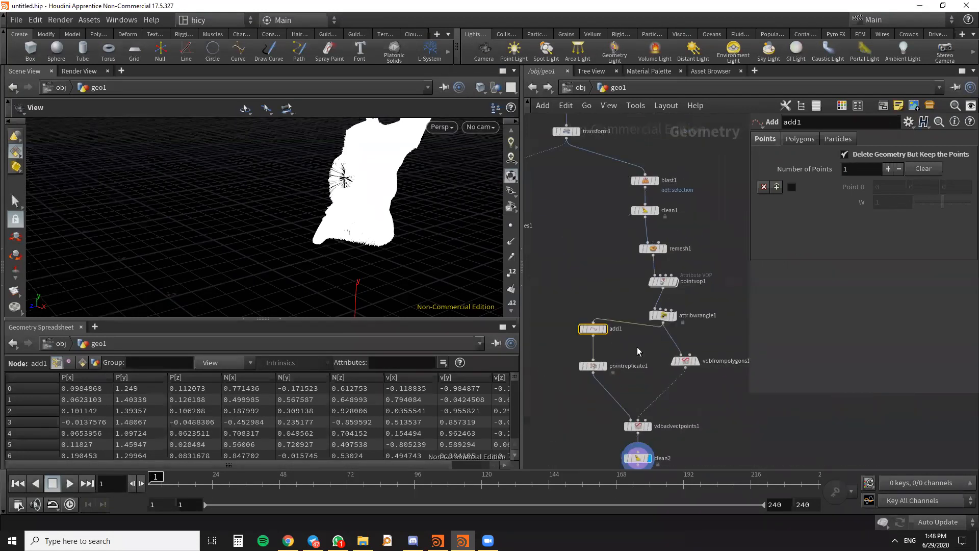
# - Move pointvop1 and add1 down in the network to open up space below remesh1
pyautogui.press('Tab')
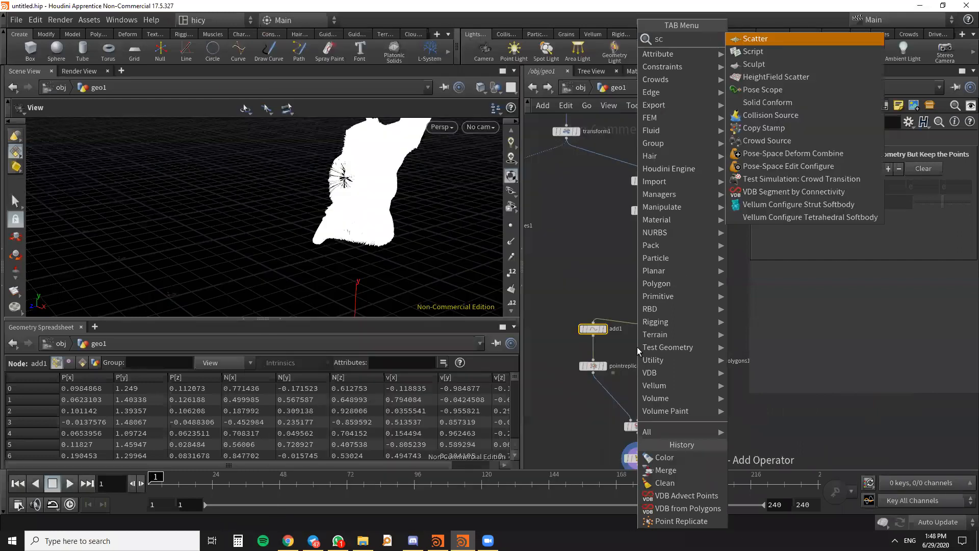
pyautogui.press('Escape')
pyautogui.moveTo(620, 309); pyautogui.dragTo(639, 358, button='middle')
pyautogui.scroll(3, 622, 359)
pyautogui.moveTo(618, 356); pyautogui.dragTo(619, 373)
pyautogui.moveTo(667, 330); pyautogui.dragTo(609, 376, button='middle')
pyautogui.moveTo(657, 340); pyautogui.dragTo(659, 348)
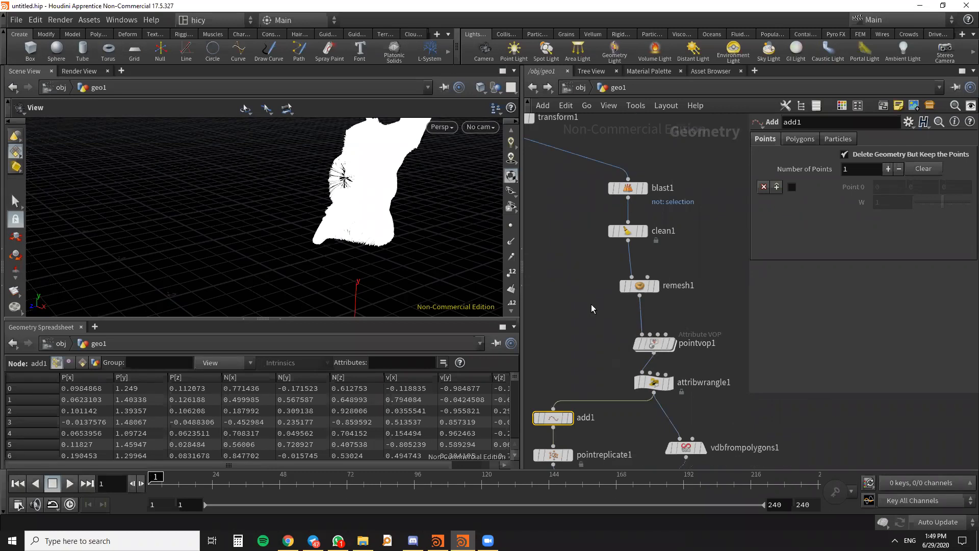
# - Insert a Scatter node between remesh1 and pointvop1, space the nodes apart and display the scattered points
pyautogui.press('Tab')
pyautogui.write('sv')
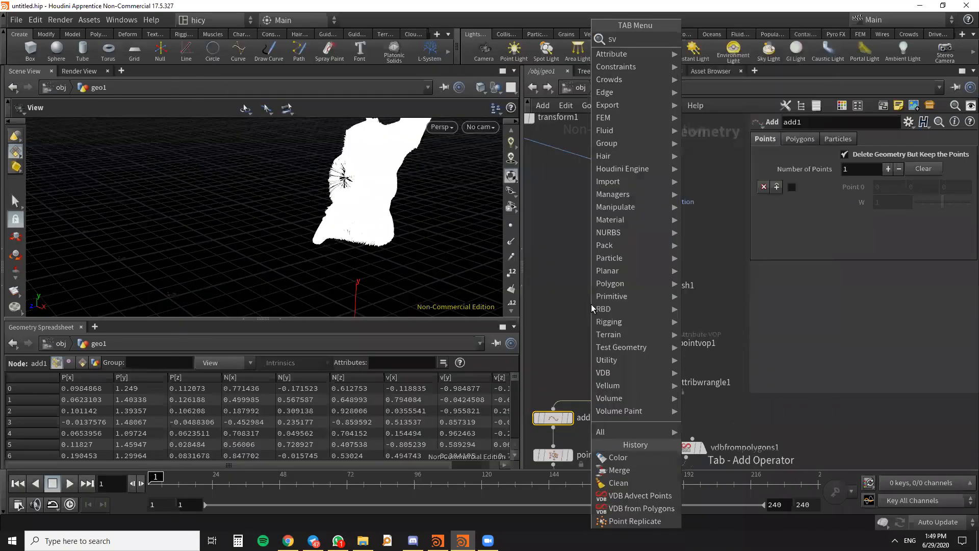
pyautogui.click(721, 41)
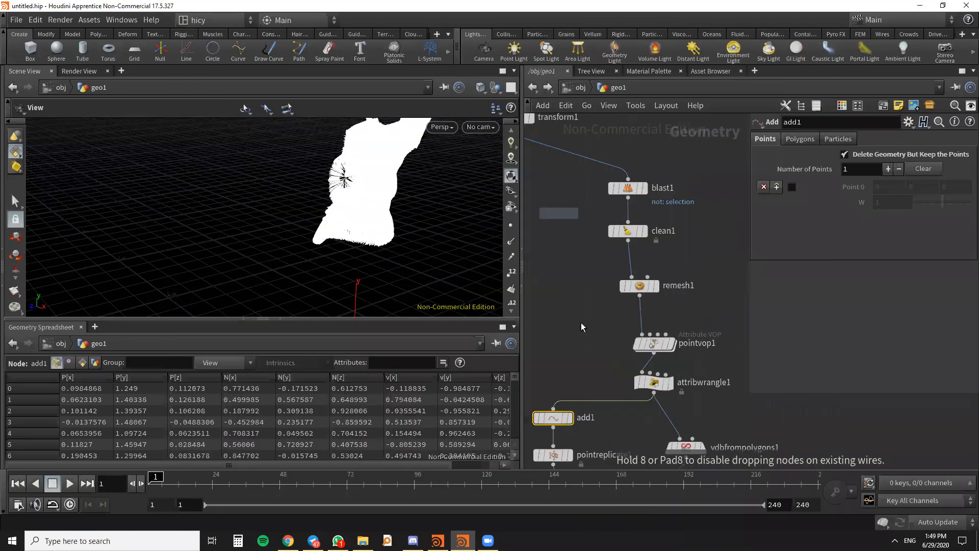
pyautogui.click(610, 311)
pyautogui.moveTo(640, 293); pyautogui.dragTo(601, 318)
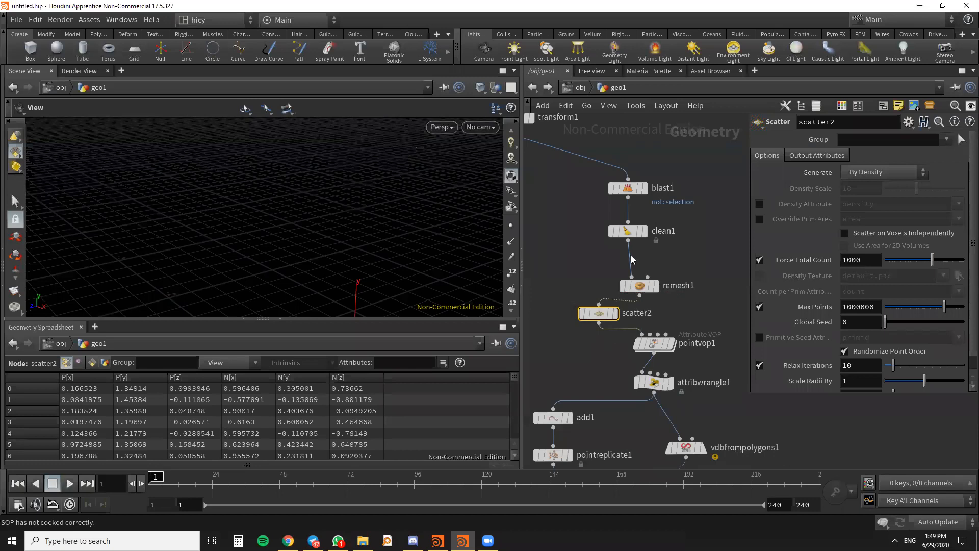
pyautogui.scroll(-5, 631, 260)
pyautogui.scroll(4, 653, 372)
pyautogui.scroll(-3, 671, 361)
pyautogui.scroll(5, 641, 240)
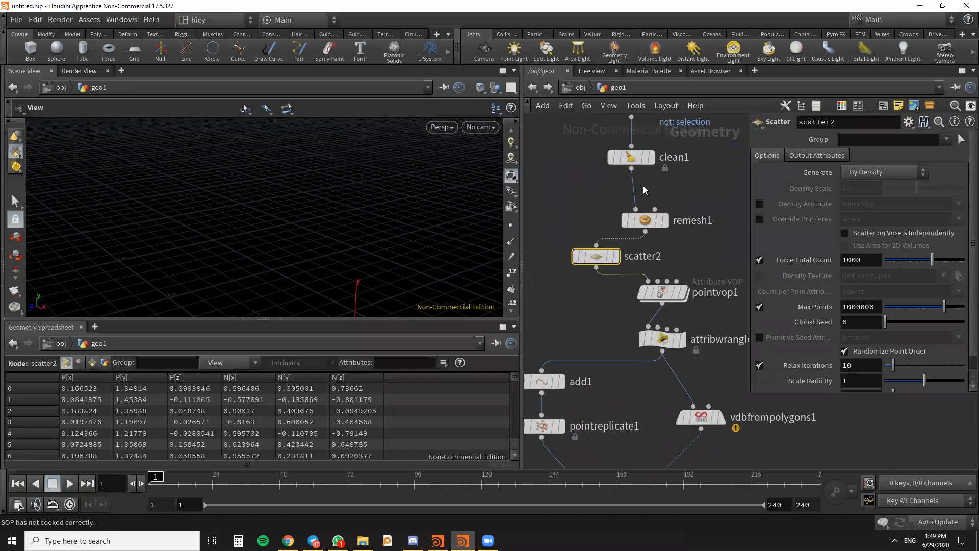
pyautogui.moveTo(668, 223); pyautogui.dragTo(670, 192)
pyautogui.moveTo(598, 256); pyautogui.dragTo(599, 233)
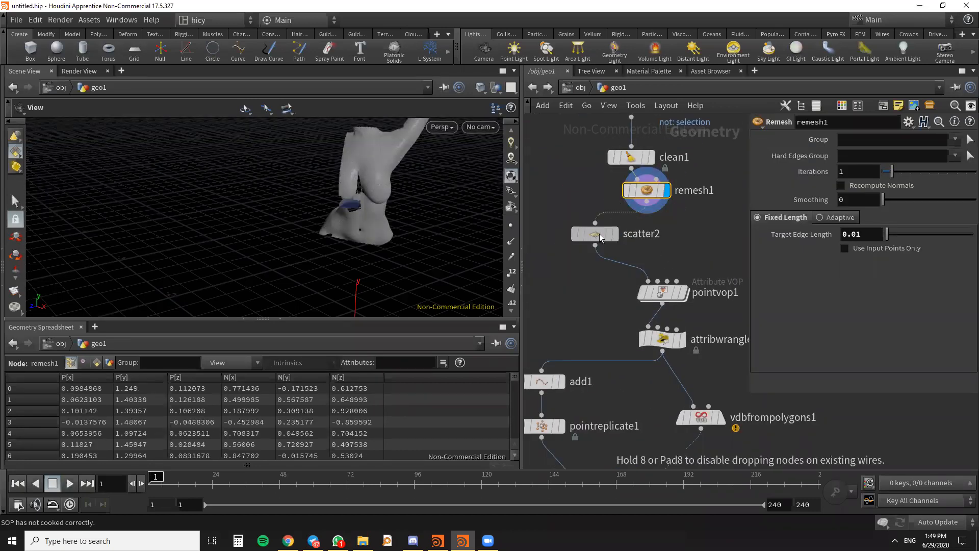
# - Display attribwrangle1's output and set scatter2's force total count to 2000
pyautogui.click(684, 296)
pyautogui.click(684, 338)
pyautogui.scroll(-1, 630, 246)
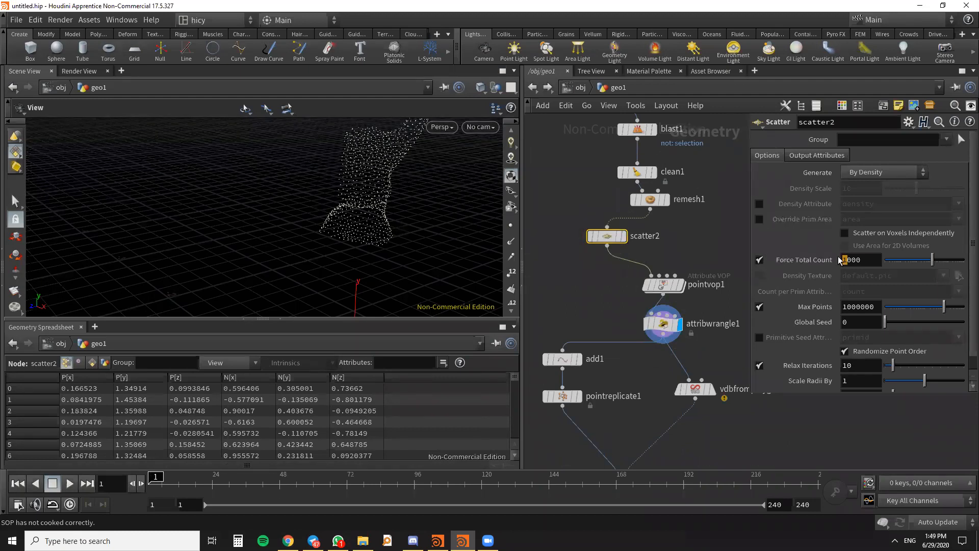
pyautogui.click(683, 246)
pyautogui.scroll(-3, 693, 234)
pyautogui.moveTo(697, 279); pyautogui.dragTo(702, 255, button='middle')
pyautogui.scroll(3, 702, 255)
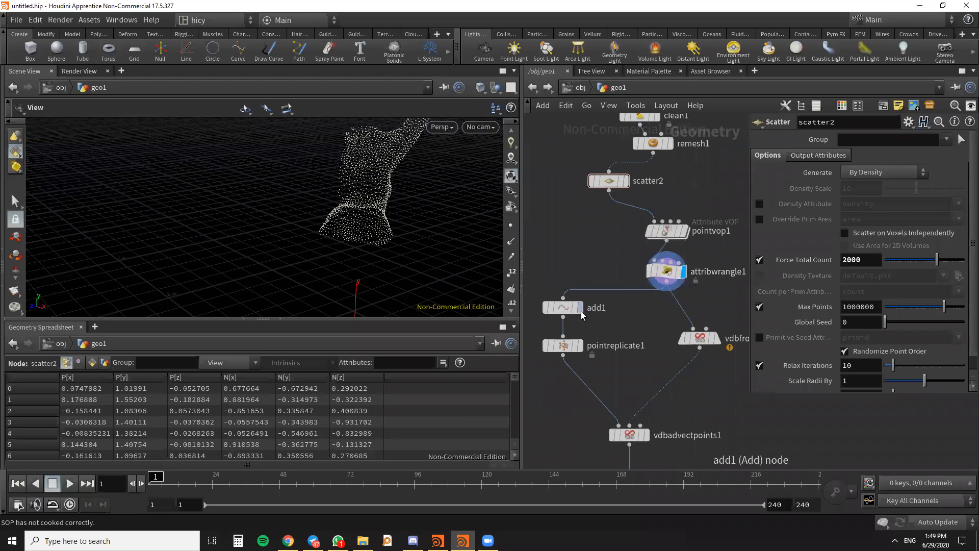
# - Display the nodes from pointreplicate1 down to color2 one after another and check the settings of vdbfrompolygons1
pyautogui.click(581, 345)
pyautogui.scroll(-1, 661, 312)
pyautogui.moveTo(661, 312); pyautogui.dragTo(658, 277, button='middle')
pyautogui.click(644, 367)
pyautogui.click(643, 407)
pyautogui.click(589, 441)
pyautogui.scroll(-1, 681, 348)
pyautogui.scroll(3, 661, 353)
pyautogui.moveTo(687, 297); pyautogui.dragTo(665, 355, button='middle')
pyautogui.click(661, 351)
pyautogui.scroll(-2, 708, 352)
pyautogui.moveTo(723, 405); pyautogui.dragTo(770, 461, button='middle')
pyautogui.scroll(-1, 714, 337)
pyautogui.moveTo(714, 337); pyautogui.dragTo(725, 376, button='middle')
pyautogui.scroll(2, 619, 254)
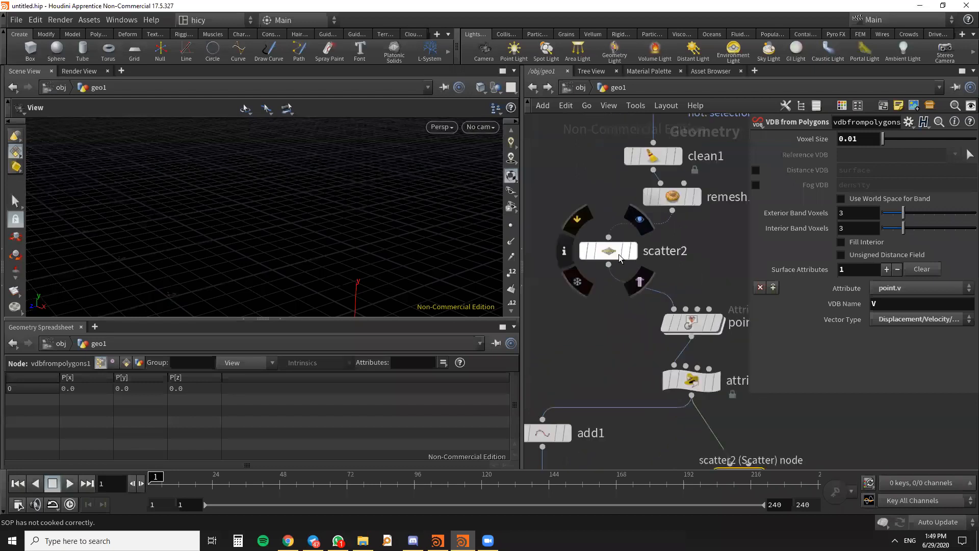
# - Delete the scatter2 node so remesh1 feeds pointvop1 directly
pyautogui.click(612, 253)
pyautogui.press('Delete')
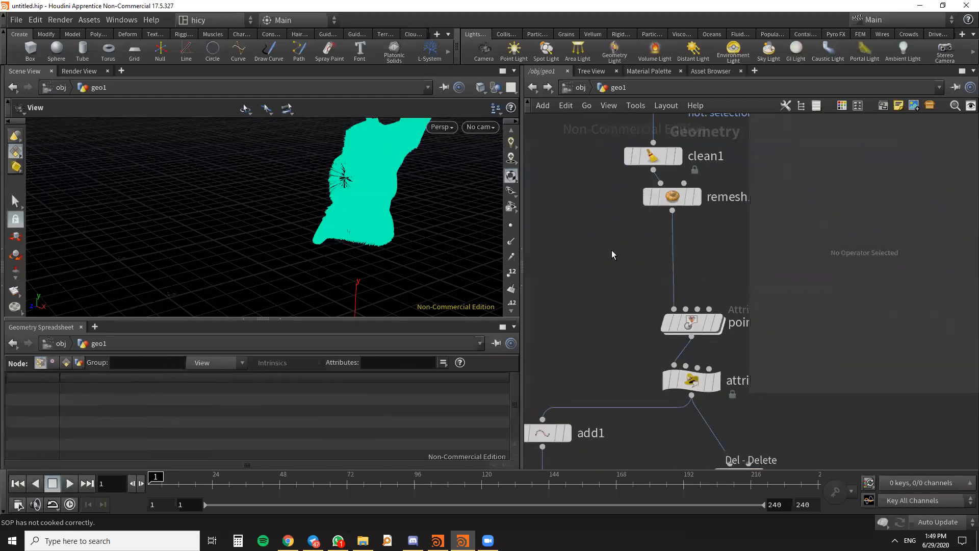
pyautogui.scroll(-5, 583, 229)
pyautogui.scroll(5, 570, 339)
pyautogui.scroll(2, 568, 338)
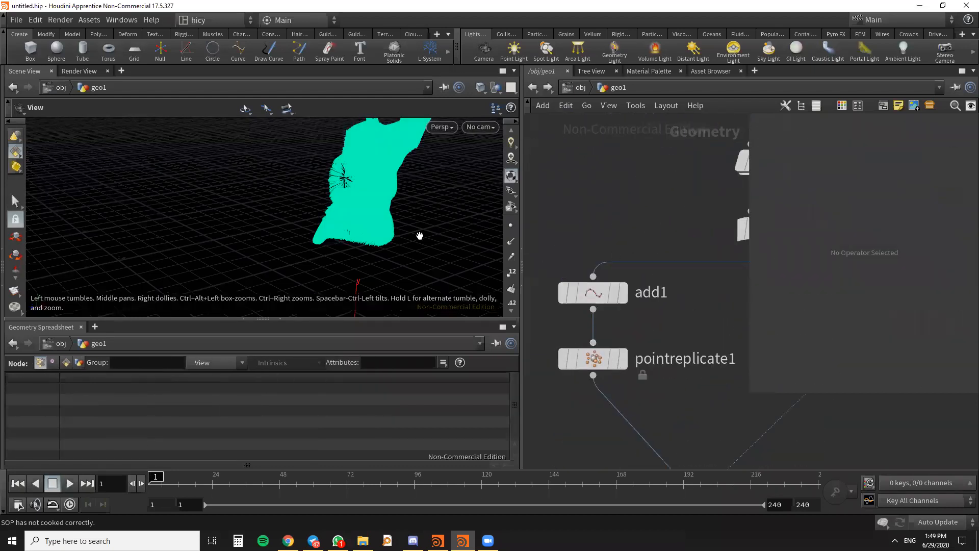
# - Move remesh1 down closer to pointvop1 and set its target edge length to 0.05
pyautogui.scroll(-2, 420, 234)
pyautogui.scroll(-3, 625, 220)
pyautogui.moveTo(674, 206); pyautogui.dragTo(628, 305, button='middle')
pyautogui.moveTo(668, 270); pyautogui.dragTo(656, 348, button='middle')
pyautogui.scroll(3, 641, 294)
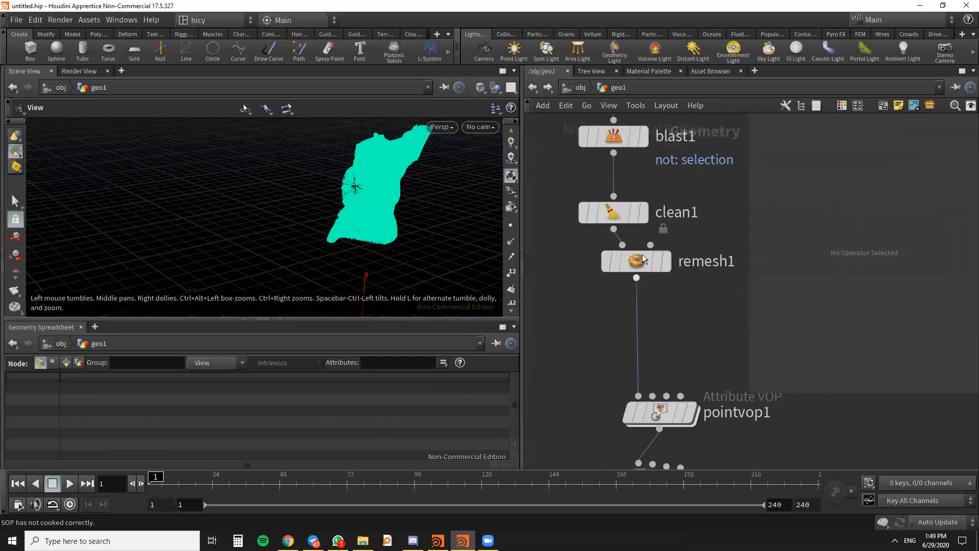
pyautogui.click(638, 261)
pyautogui.moveTo(638, 261); pyautogui.dragTo(640, 324)
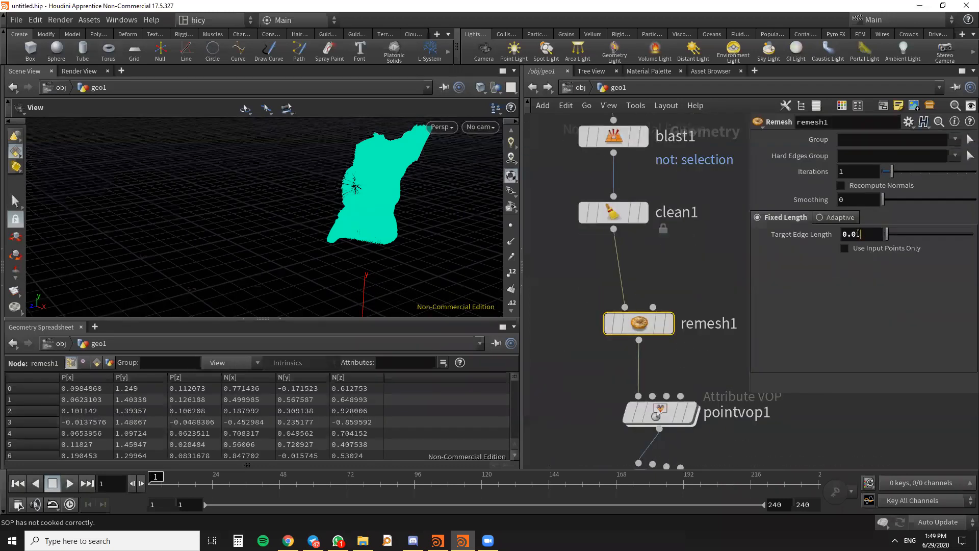
pyautogui.write('5')
pyautogui.press('Return')
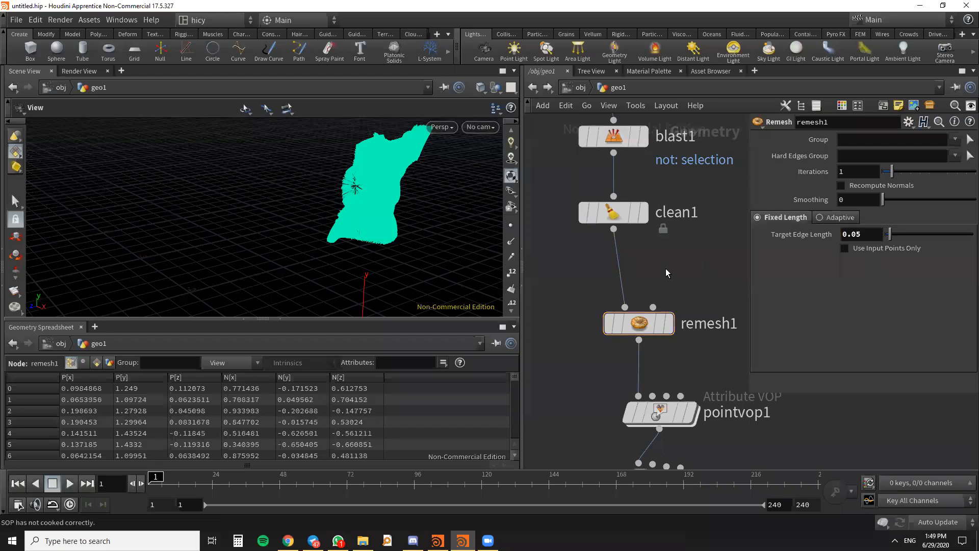
# - Set the noise frequency of pointvop1 to 3, 3, 3 and check the streamlines' shape
pyautogui.scroll(3, 366, 181)
pyautogui.moveTo(425, 215); pyautogui.dragTo(401, 200)
pyautogui.scroll(-3, 681, 212)
pyautogui.scroll(2, 657, 340)
pyautogui.moveTo(656, 341); pyautogui.dragTo(645, 286, button='middle')
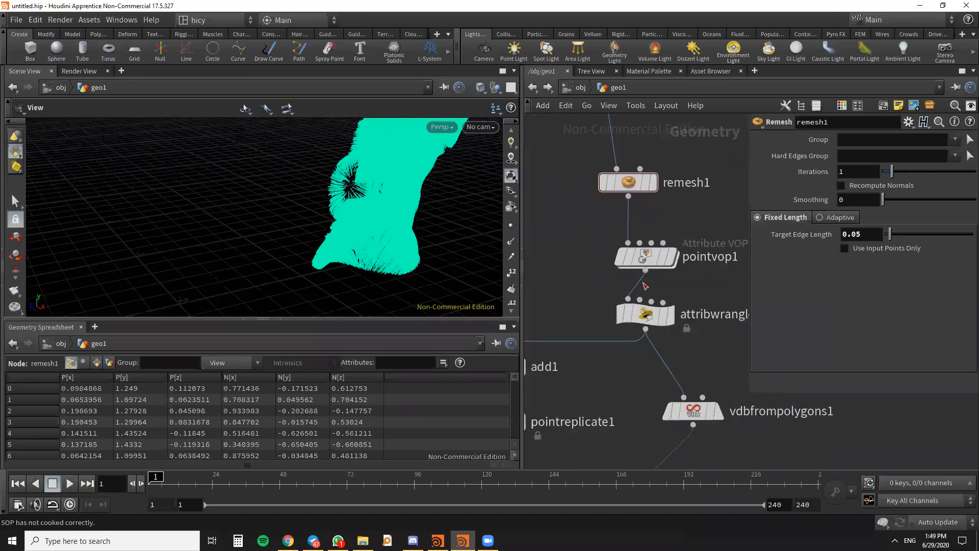
pyautogui.click(644, 257)
pyautogui.scroll(-2, 644, 257)
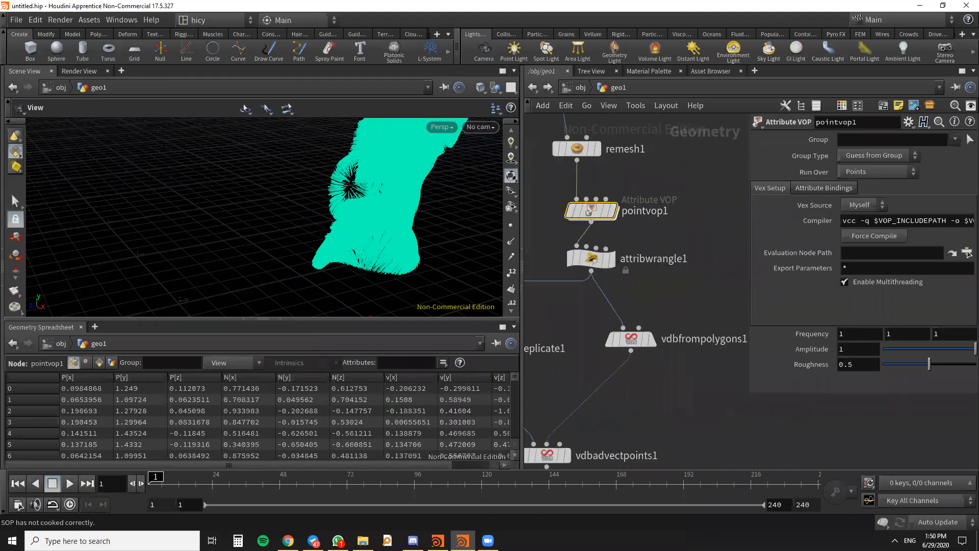
pyautogui.hotkey('alt', 'Tab')
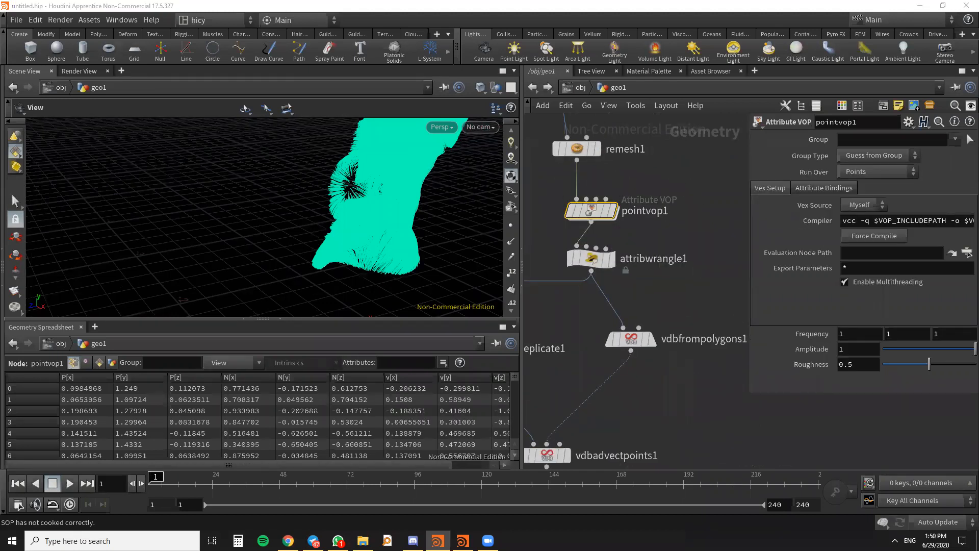
pyautogui.moveTo(365, 225); pyautogui.dragTo(380, 209)
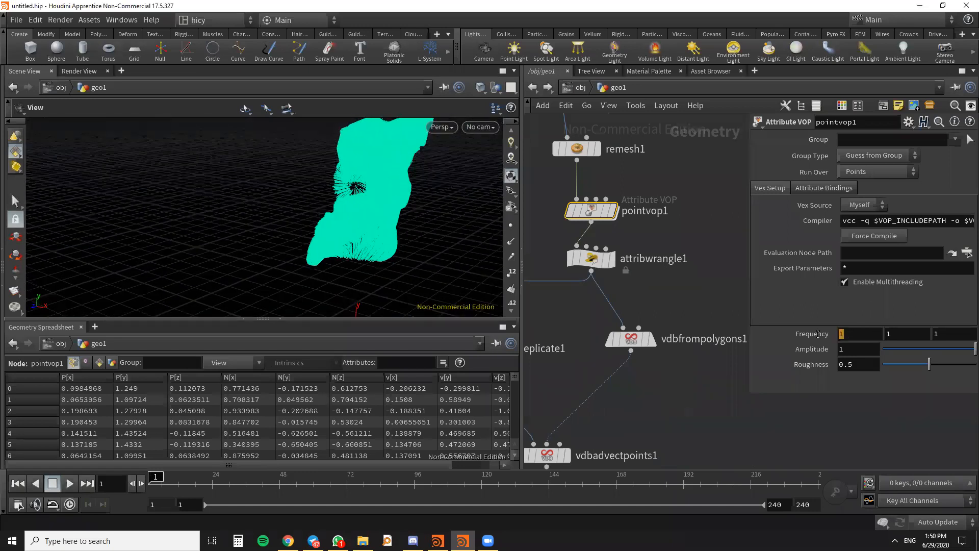
pyautogui.moveTo(804, 340); pyautogui.dragTo(828, 309, button='middle')
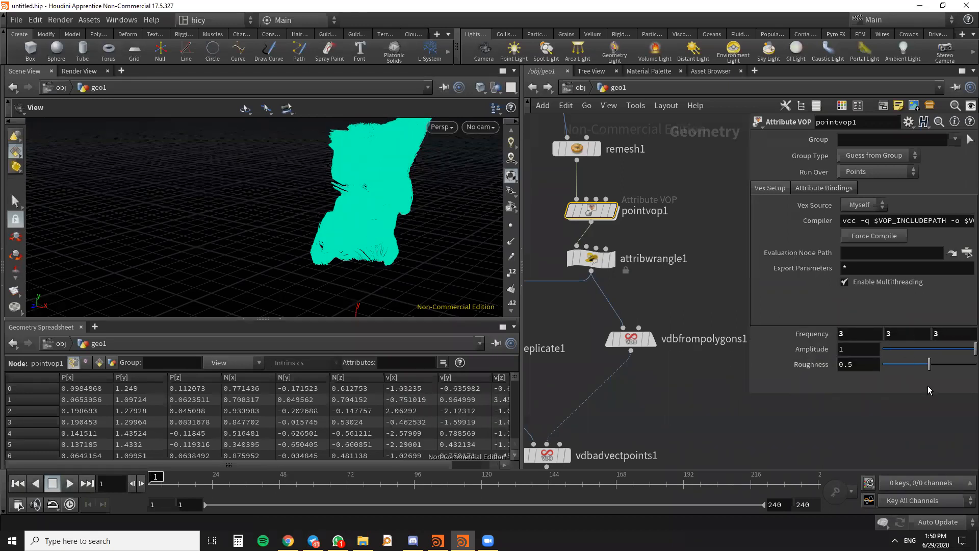
pyautogui.moveTo(449, 219); pyautogui.dragTo(385, 259)
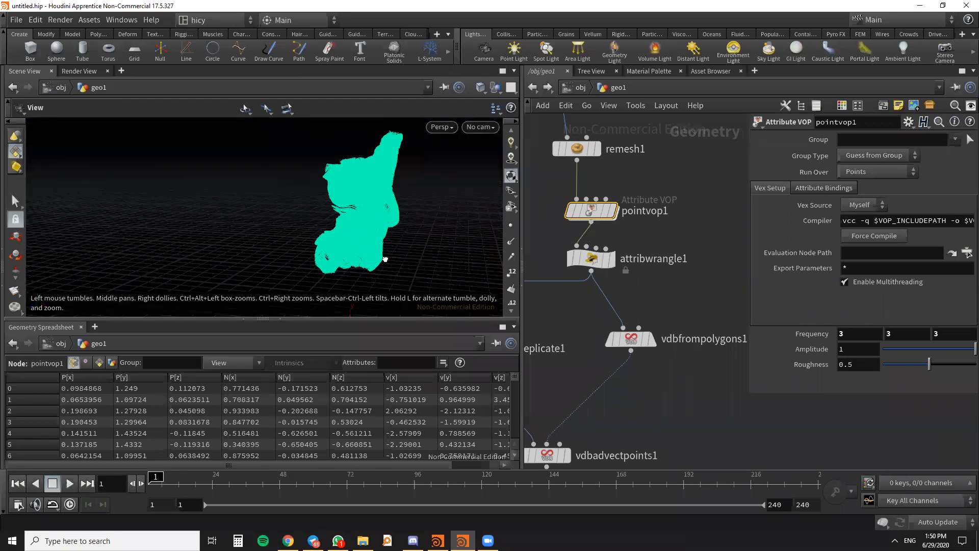
# - Examine the turquoise streamlines from several angles and review the node network down to color2
pyautogui.scroll(5, 419, 216)
pyautogui.moveTo(405, 219); pyautogui.dragTo(378, 242)
pyautogui.scroll(-5, 728, 232)
pyautogui.scroll(2, 690, 352)
pyautogui.moveTo(701, 302); pyautogui.dragTo(718, 233, button='middle')
pyautogui.moveTo(654, 315); pyautogui.dragTo(693, 296, button='middle')
pyautogui.scroll(3, 571, 302)
pyautogui.scroll(-4, 571, 304)
pyautogui.moveTo(642, 361); pyautogui.dragTo(687, 376, button='middle')
pyautogui.scroll(2, 611, 320)
pyautogui.moveTo(611, 320); pyautogui.dragTo(598, 317)
pyautogui.scroll(-6, 692, 331)
pyautogui.moveTo(437, 246); pyautogui.dragTo(319, 273)
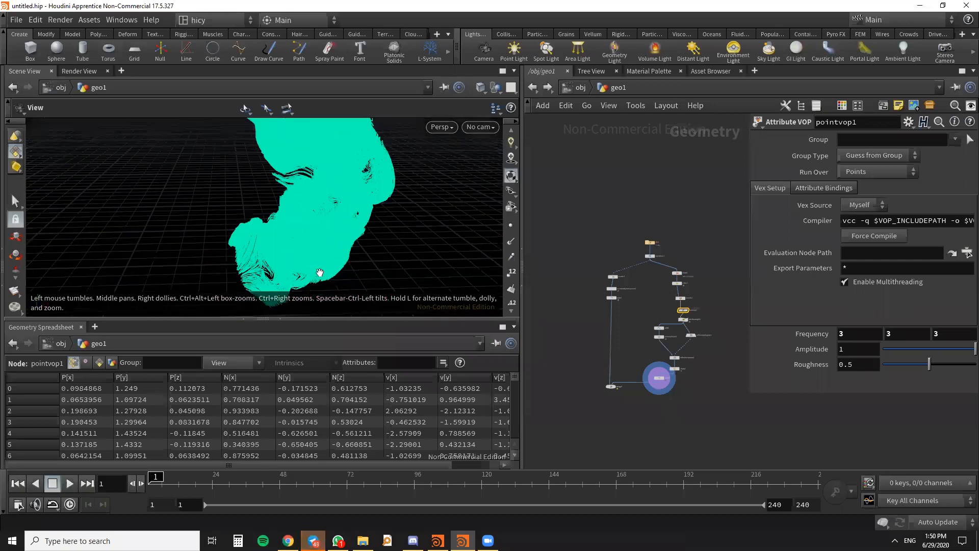
pyautogui.moveTo(435, 243); pyautogui.dragTo(354, 250)
pyautogui.scroll(4, 671, 392)
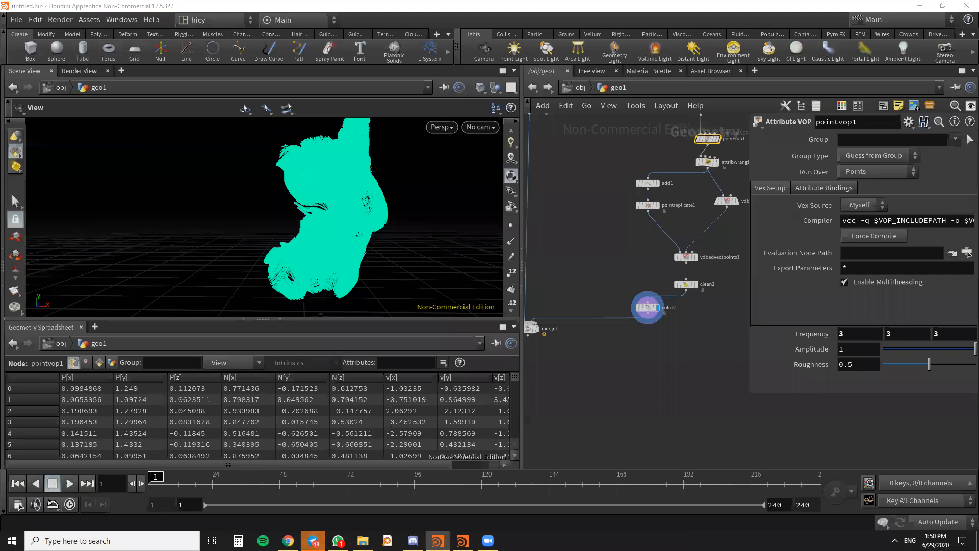
pyautogui.scroll(-2, 702, 316)
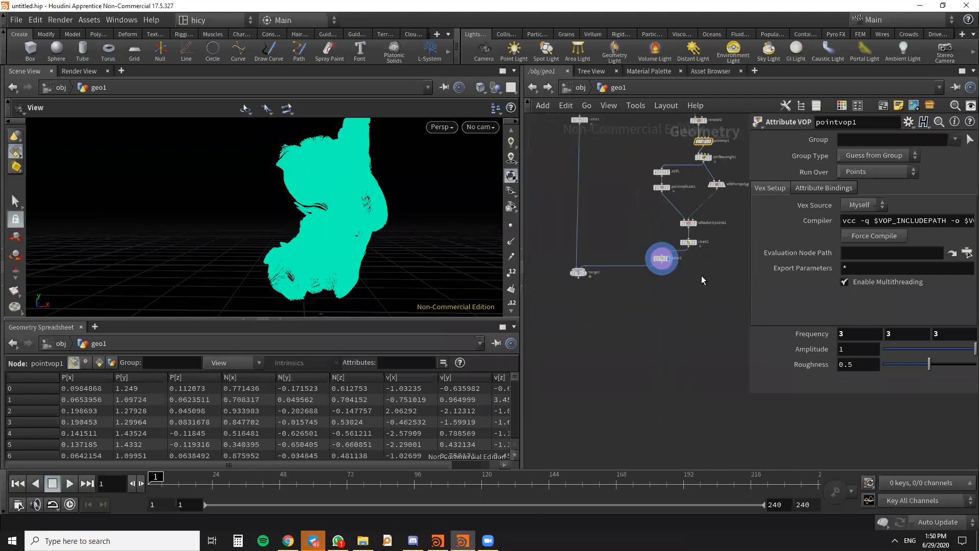
# - Display merge1 and inspect the streamlines together with the red wireframe
pyautogui.moveTo(668, 285); pyautogui.dragTo(644, 301, button='middle')
pyautogui.moveTo(612, 330); pyautogui.dragTo(625, 338, button='middle')
pyautogui.click(563, 305)
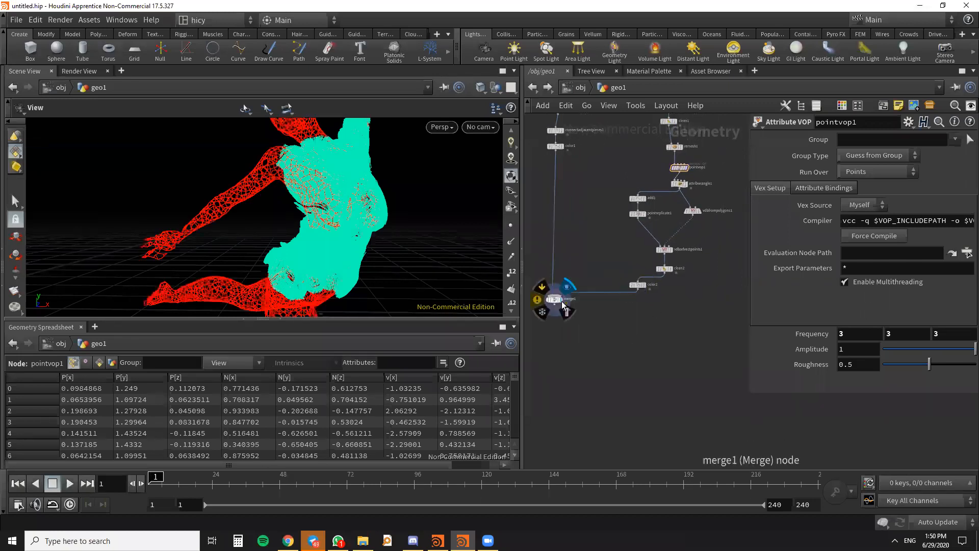
pyautogui.moveTo(441, 258); pyautogui.dragTo(285, 211)
pyautogui.scroll(-4, 724, 307)
pyautogui.scroll(-2, 669, 327)
pyautogui.scroll(3, 668, 321)
# - Add a Group by Range node below color2
pyautogui.press('Tab')
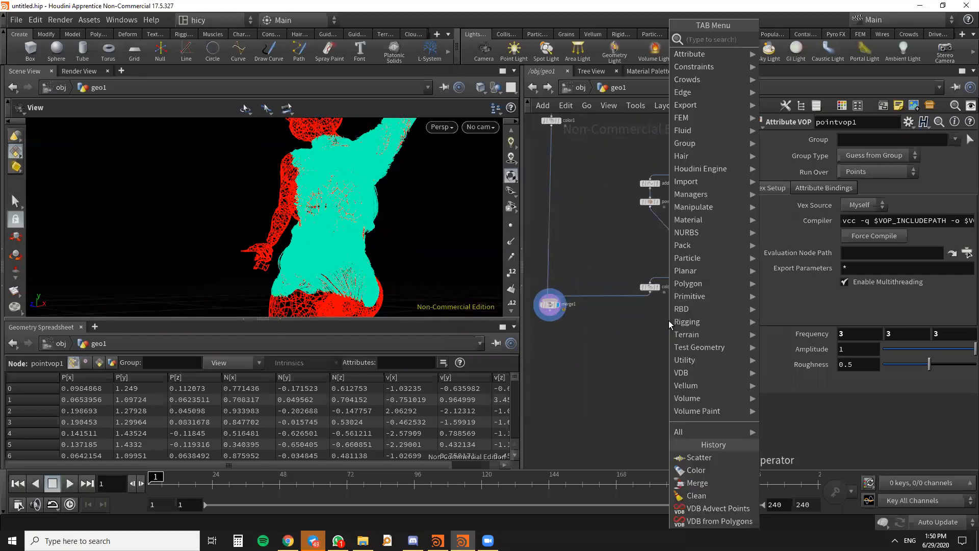
pyautogui.write('GROUP')
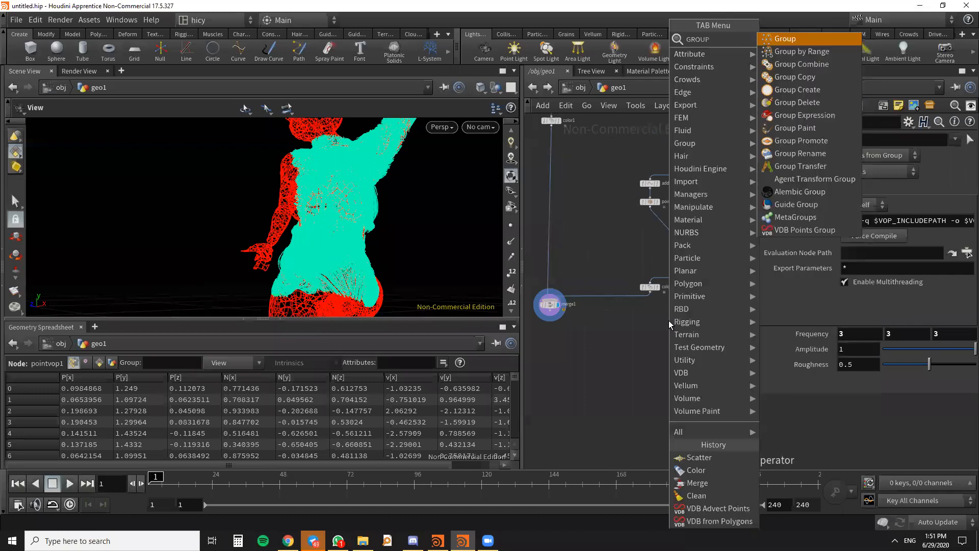
pyautogui.write(' RANGE')
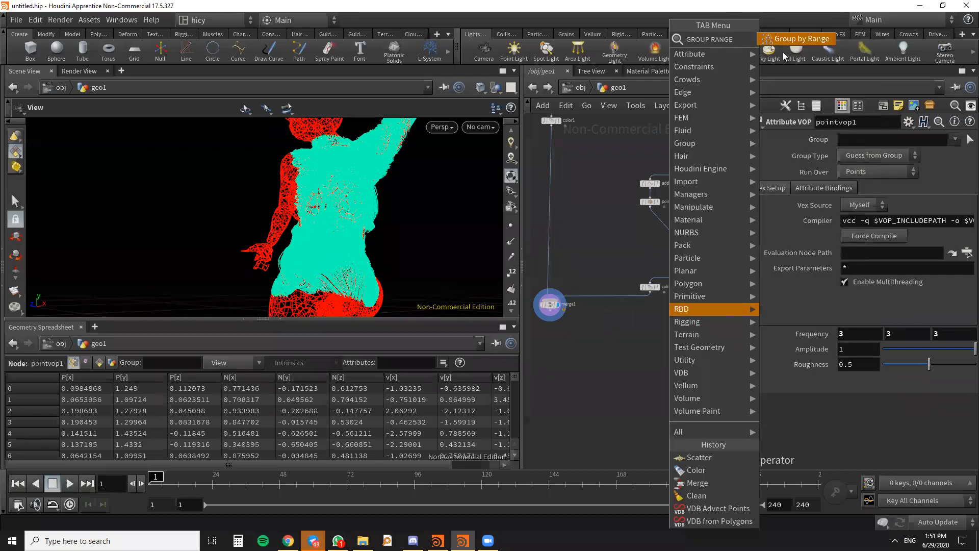
pyautogui.click(788, 41)
pyautogui.scroll(2, 644, 303)
pyautogui.click(645, 307)
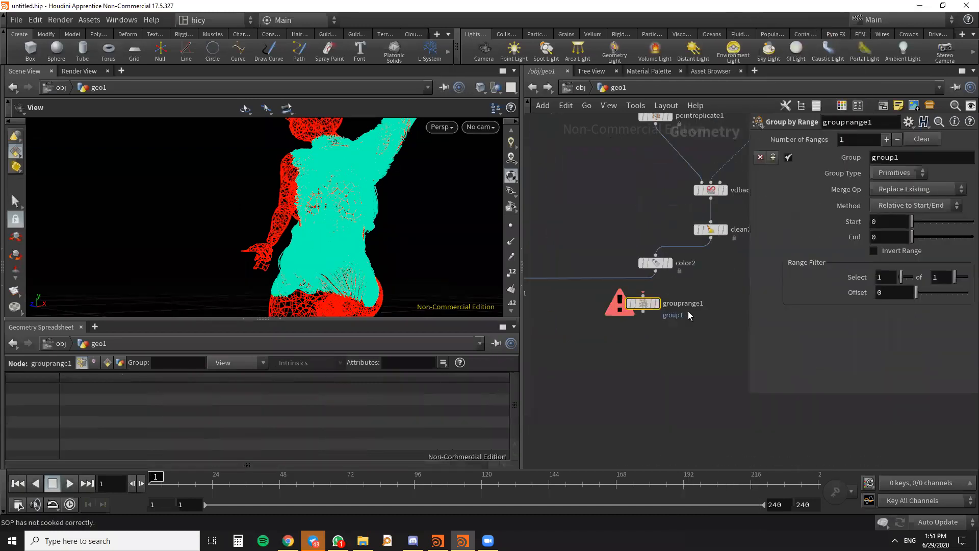
# - Connect color2 to grouprange1 and display the grouped streamlines
pyautogui.scroll(3, 664, 305)
pyautogui.click(622, 341)
pyautogui.moveTo(650, 365); pyautogui.dragTo(594, 370)
pyautogui.click(632, 359)
pyautogui.scroll(-2, 401, 263)
pyautogui.moveTo(313, 207); pyautogui.dragTo(302, 240)
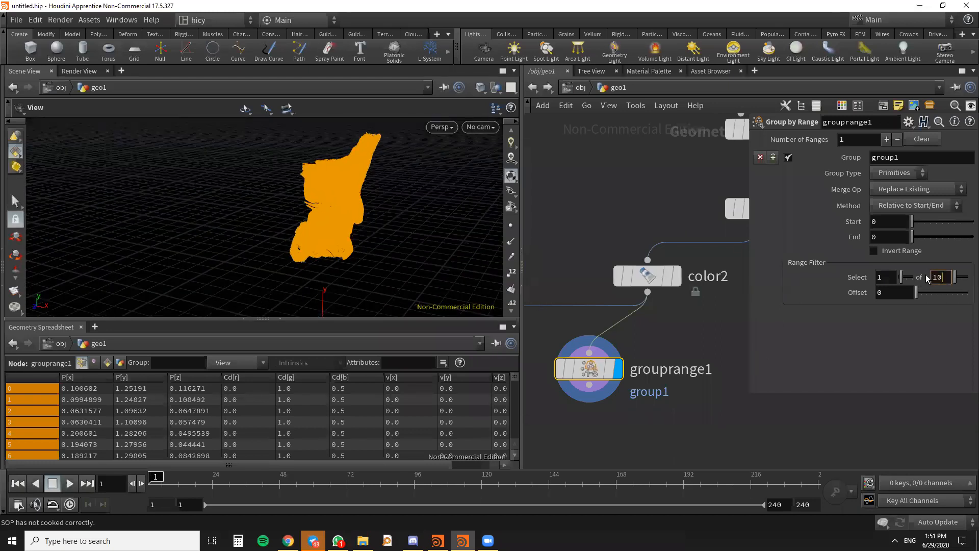
# - Set the range filter of grouprange1 to select 1 of 10 and check the grouped lines up close
pyautogui.click(927, 277)
pyautogui.write('10')
pyautogui.press('Return')
pyautogui.scroll(6, 339, 197)
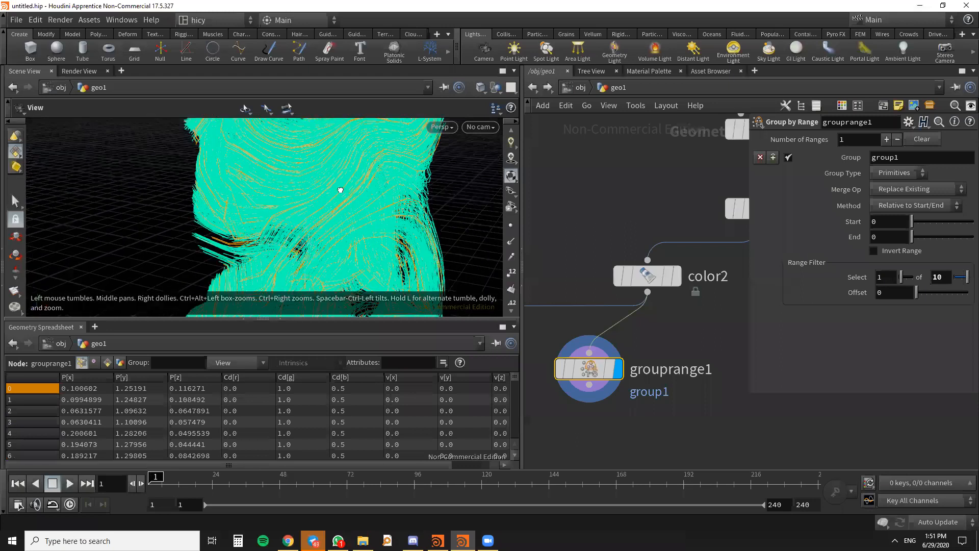
pyautogui.scroll(-3, 342, 199)
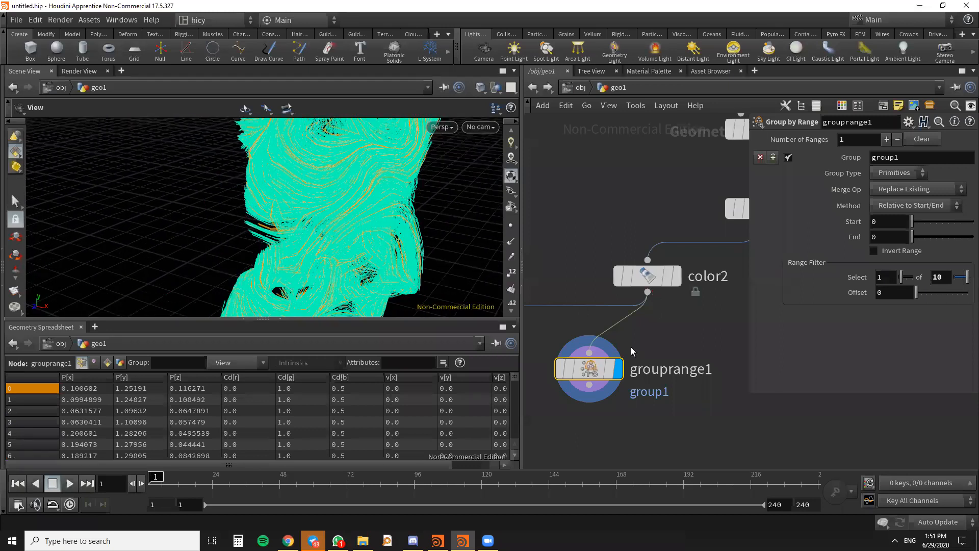
# - Move grouprange1 lower and add a Resample node fed by clean2
pyautogui.scroll(-2, 631, 348)
pyautogui.moveTo(632, 310); pyautogui.dragTo(629, 343)
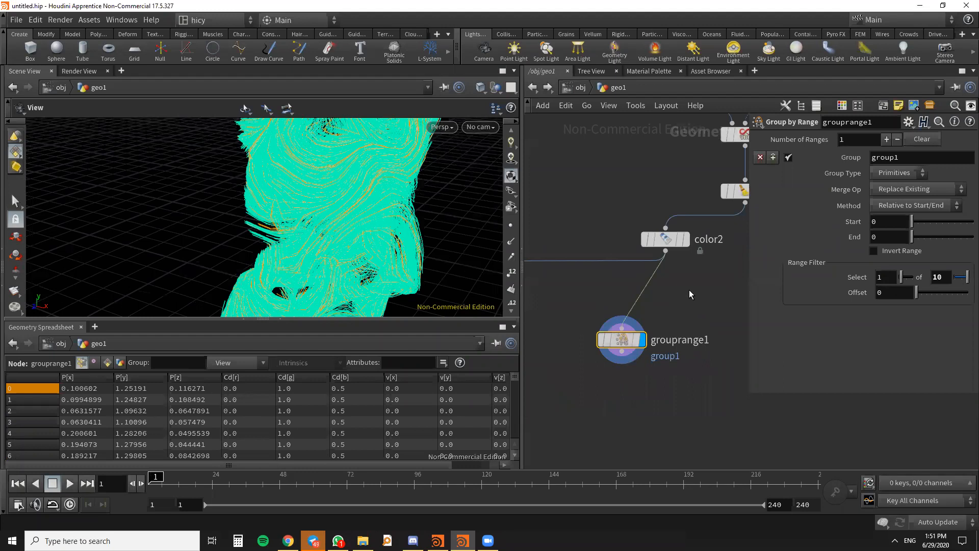
pyautogui.scroll(-5, 690, 291)
pyautogui.scroll(4, 690, 289)
pyautogui.press('Tab')
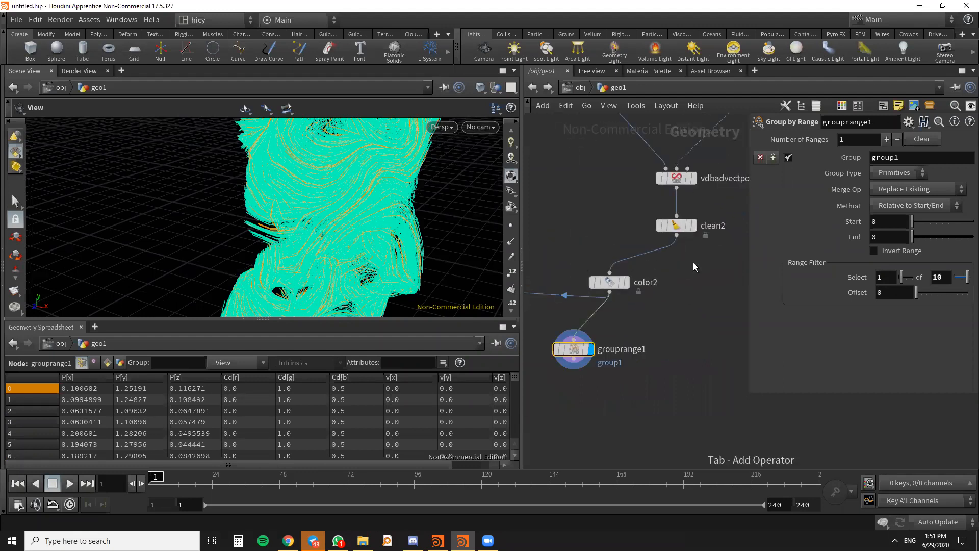
pyautogui.write('resampl')
pyautogui.press('Down')
pyautogui.press('Down')
pyautogui.press('Return')
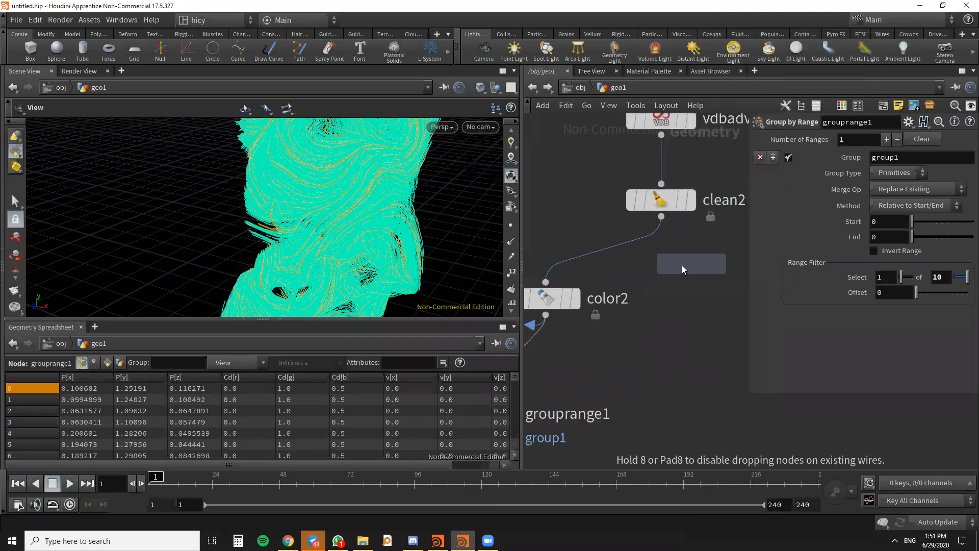
pyautogui.click(681, 265)
pyautogui.moveTo(681, 271)
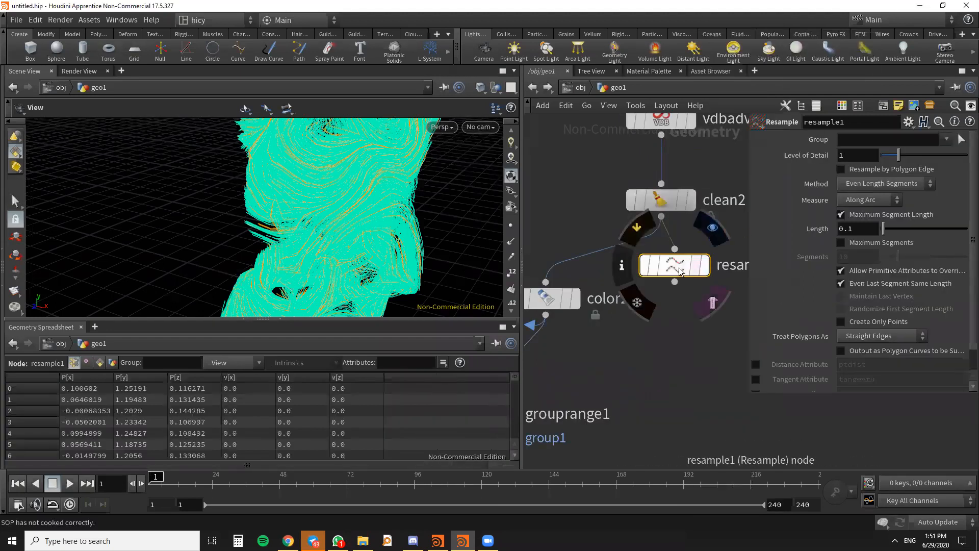
# - Display resample1, set its segment length to 0.01 and connect its output to color2
pyautogui.moveTo(681, 271); pyautogui.dragTo(667, 266)
pyautogui.click(699, 225)
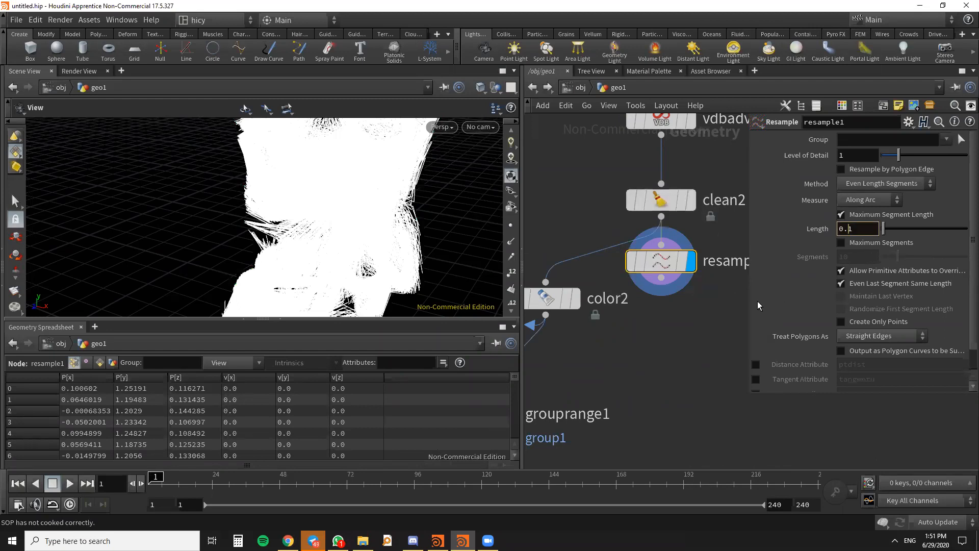
pyautogui.write('0')
pyautogui.press('Return')
pyautogui.moveTo(631, 280); pyautogui.dragTo(546, 282)
pyautogui.scroll(-5, 600, 294)
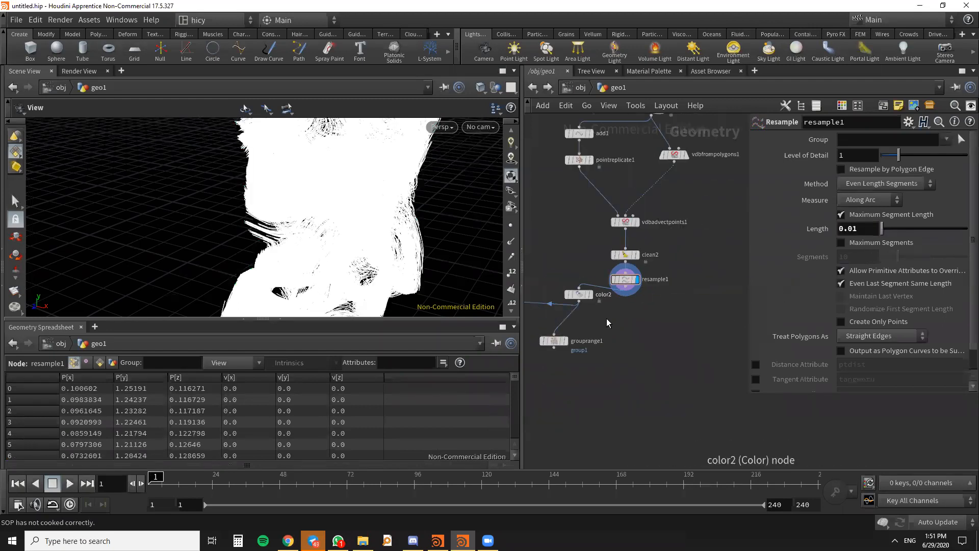
# - Display grouprange1, inspect its resampled streamlines and move the node further below color2
pyautogui.scroll(3, 575, 347)
pyautogui.click(561, 338)
pyautogui.moveTo(370, 216); pyautogui.dragTo(388, 147)
pyautogui.moveTo(313, 177); pyautogui.dragTo(368, 204)
pyautogui.scroll(-2, 604, 326)
pyautogui.moveTo(604, 326); pyautogui.dragTo(660, 272, button='middle')
pyautogui.scroll(1, 660, 273)
pyautogui.click(610, 283)
pyautogui.moveTo(609, 282); pyautogui.dragTo(636, 329)
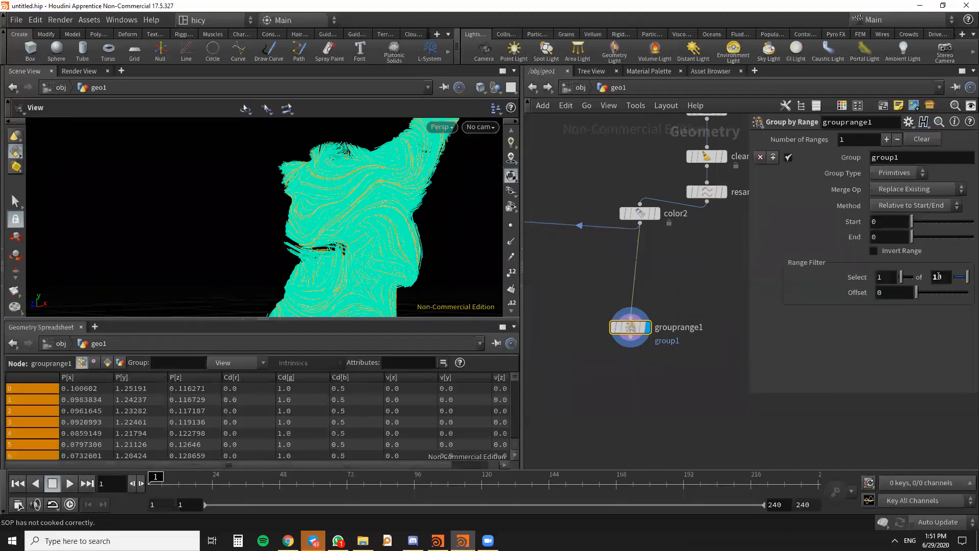
# - Set the range filter of grouprange1 to select 1 of 5 and check the grouped lines
pyautogui.moveTo(942, 280); pyautogui.dragTo(929, 279)
pyautogui.write('5')
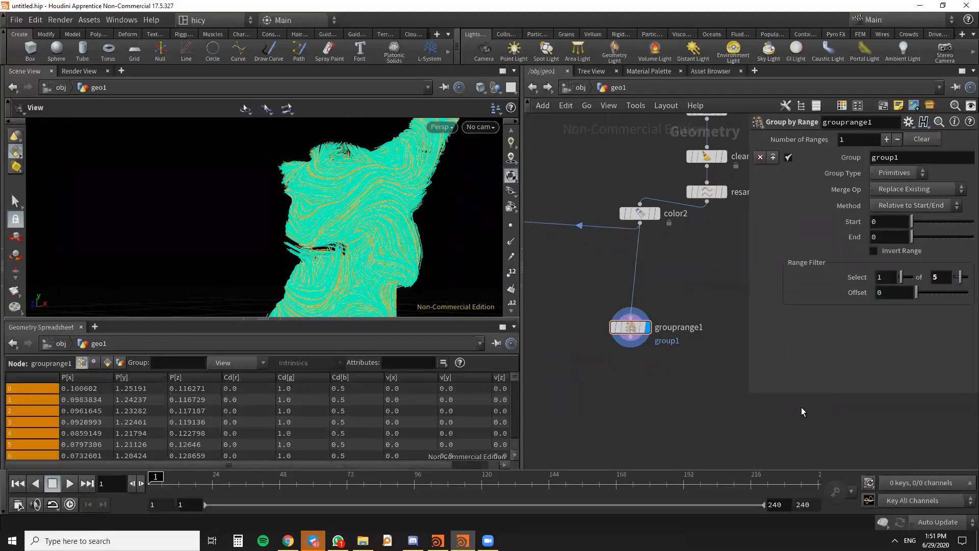
pyautogui.moveTo(391, 253); pyautogui.dragTo(339, 253)
pyautogui.scroll(3, 339, 254)
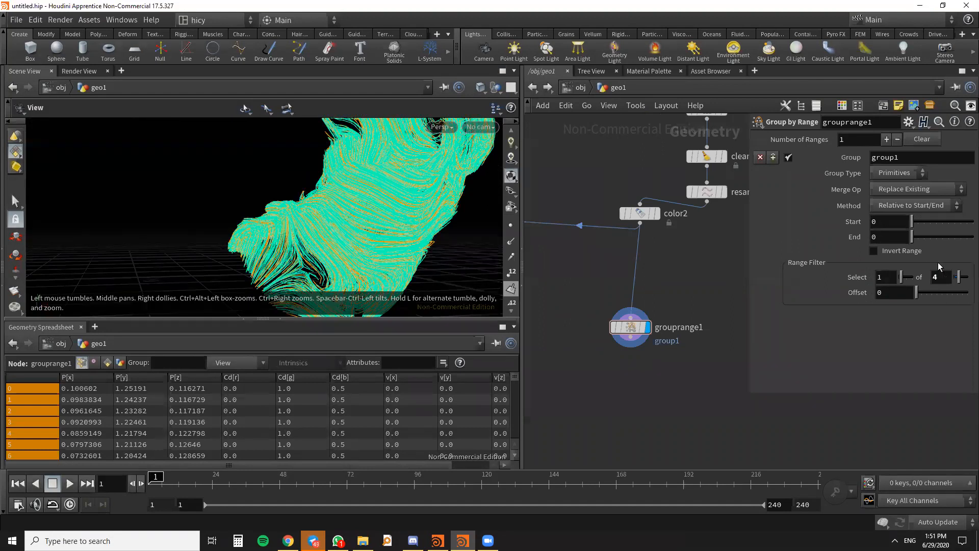
pyautogui.moveTo(356, 209); pyautogui.dragTo(403, 214)
# - Add a Blast node below grouprange1, connect it to that node's output and display it
pyautogui.moveTo(629, 331); pyautogui.dragTo(631, 317)
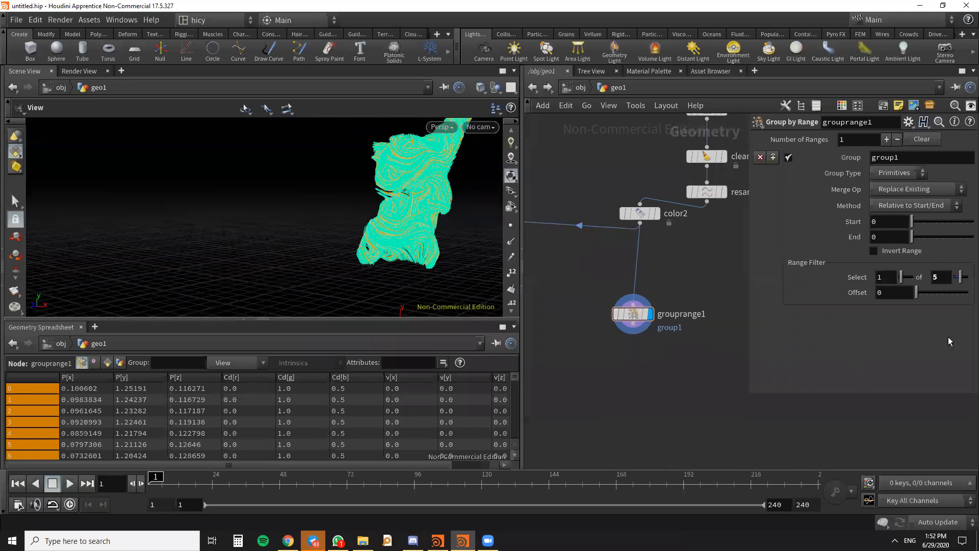
pyautogui.hotkey('alt', 'Tab')
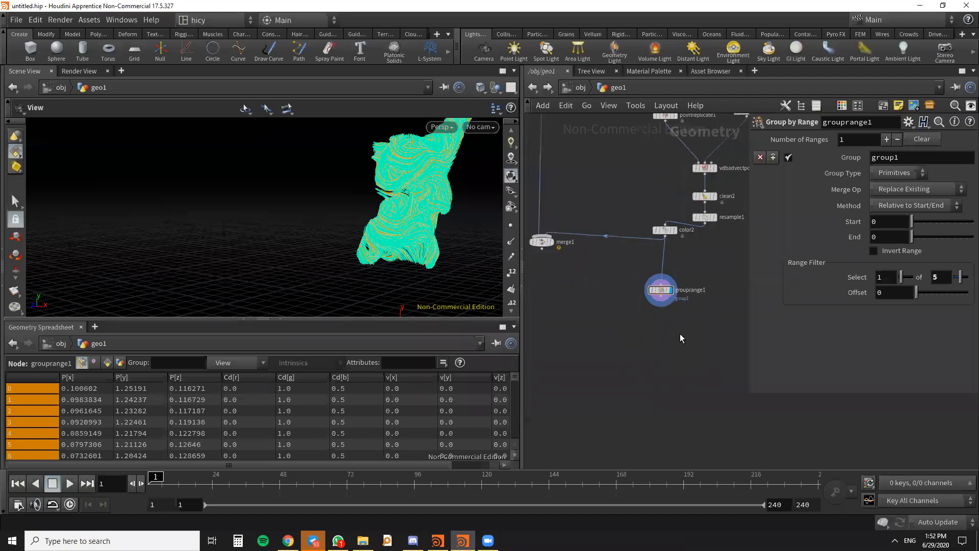
pyautogui.press('Tab')
pyautogui.write('B')
pyautogui.press('BackSpace')
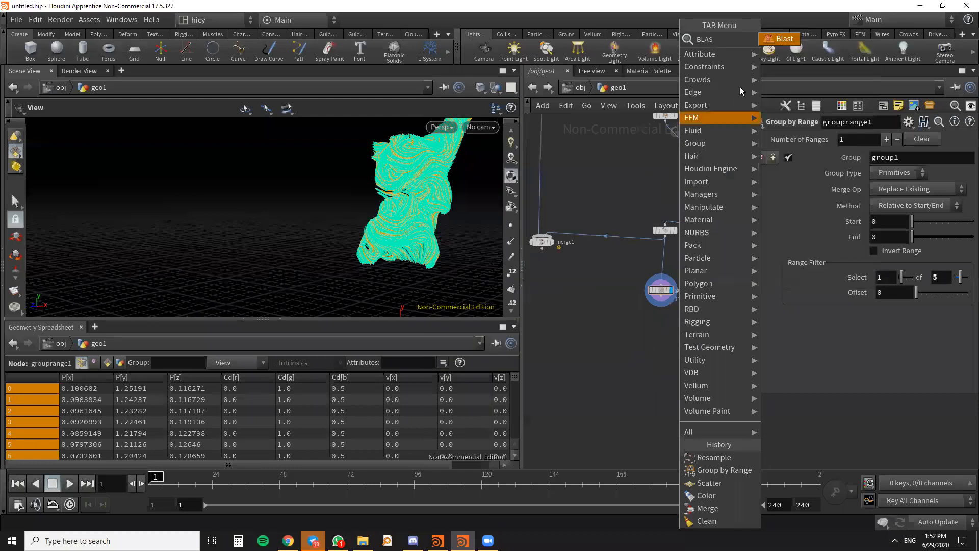
pyautogui.press('Escape')
pyautogui.click(638, 332)
pyautogui.scroll(3, 644, 311)
pyautogui.moveTo(674, 285); pyautogui.dragTo(611, 333)
pyautogui.click(631, 333)
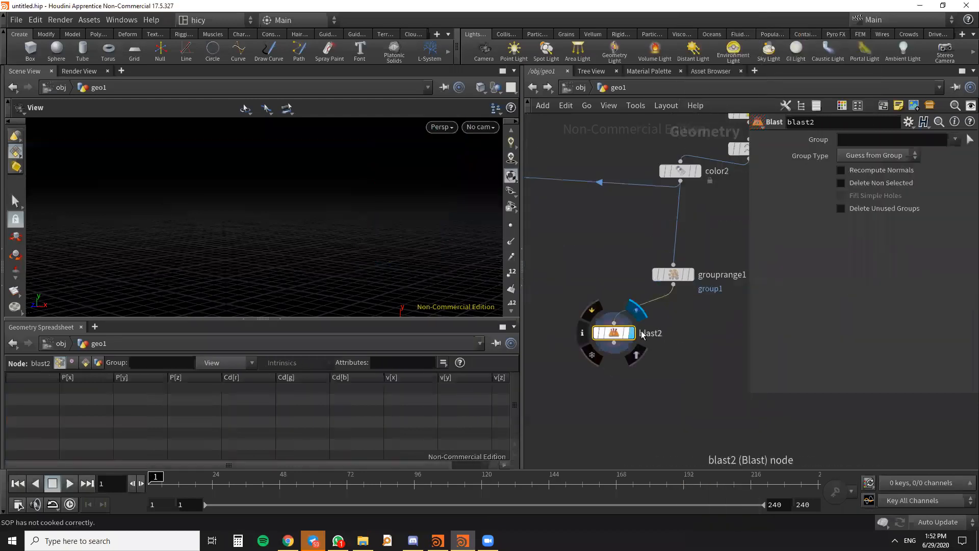
# - Set the group of blast2 to group1, enable Delete Non Selected and inspect the remaining streamlines
pyautogui.click(955, 139)
pyautogui.click(907, 165)
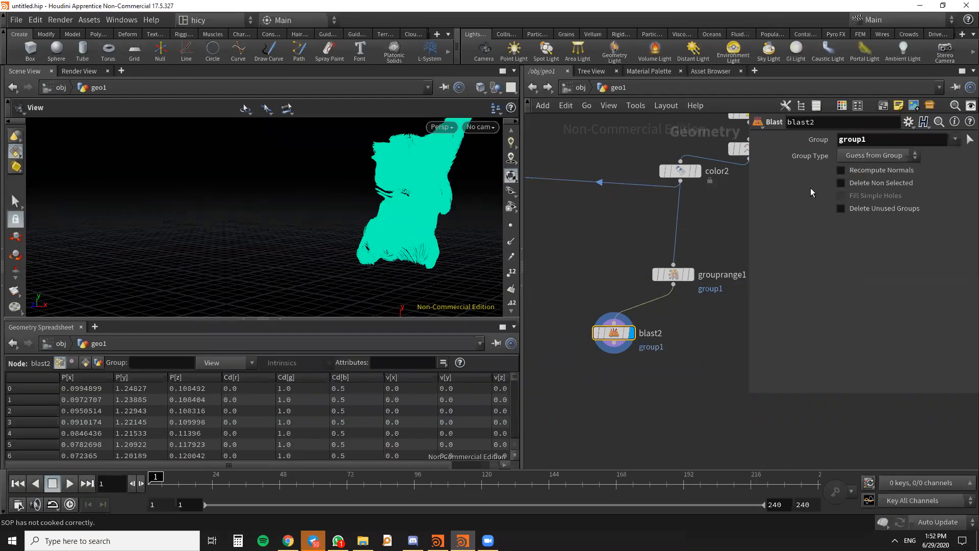
pyautogui.click(843, 182)
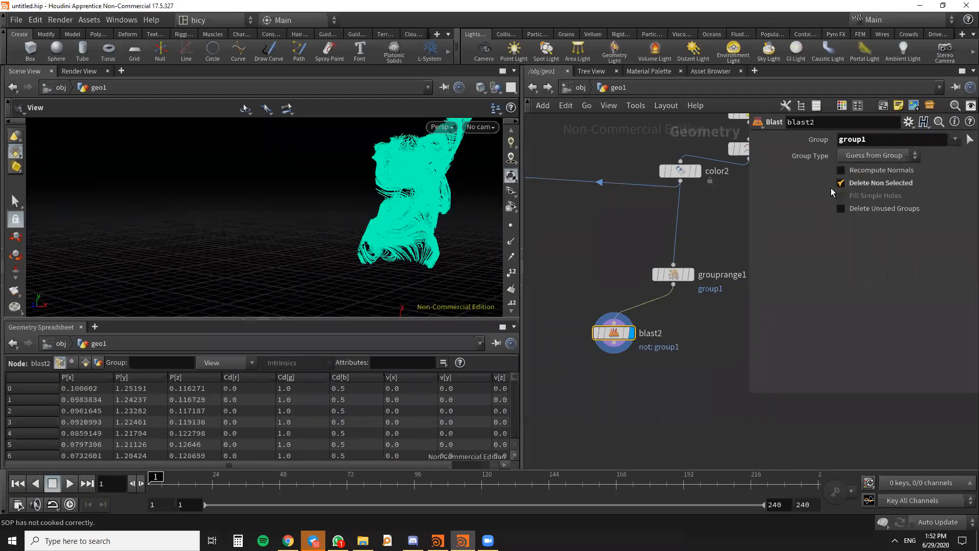
pyautogui.moveTo(415, 253); pyautogui.dragTo(411, 198)
pyautogui.moveTo(412, 198); pyautogui.dragTo(456, 233, button='right')
pyautogui.moveTo(455, 232); pyautogui.dragTo(411, 257)
# - Set the range filter of grouprange1 to select 1 of 6 and inspect the thinned streamlines
pyautogui.click(671, 272)
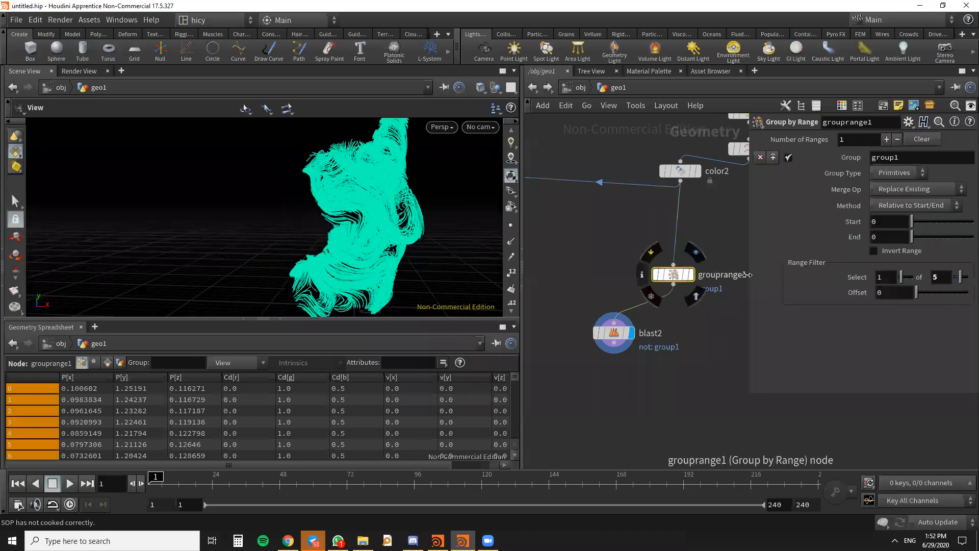
pyautogui.write('6')
pyautogui.click(683, 371)
pyautogui.moveTo(452, 298); pyautogui.dragTo(411, 289)
pyautogui.moveTo(411, 289); pyautogui.dragTo(383, 260, button='right')
pyautogui.moveTo(383, 260); pyautogui.dragTo(437, 212)
pyautogui.press('Tab')
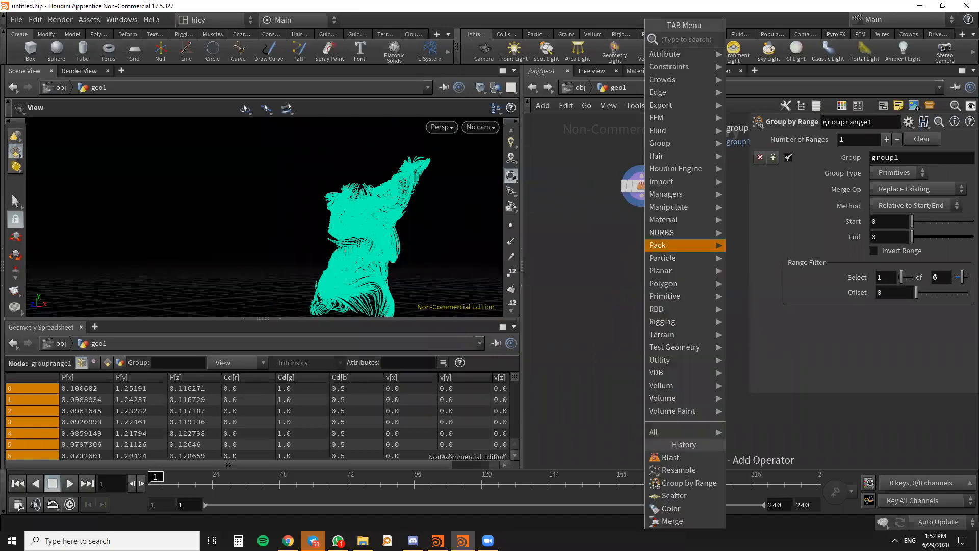
pyautogui.moveTo(657, 245)
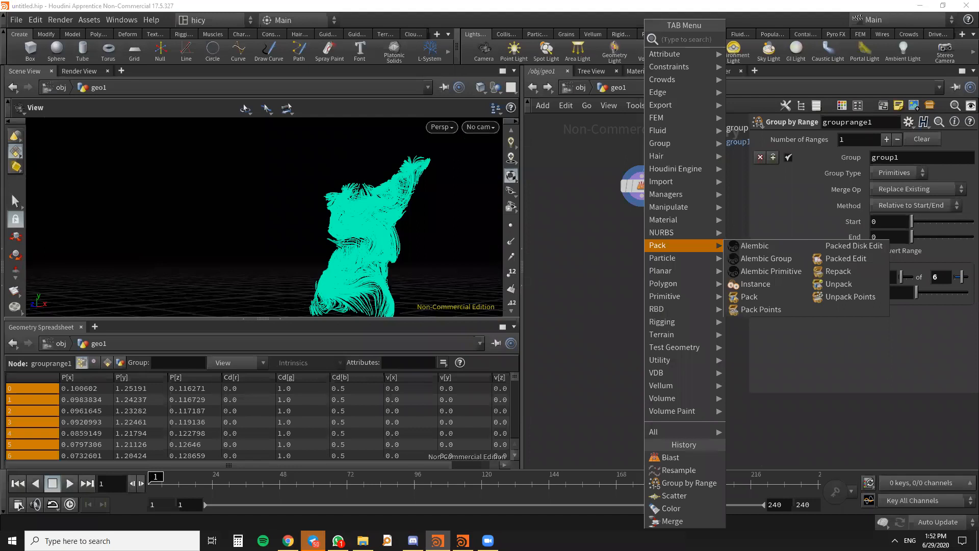
pyautogui.click(753, 296)
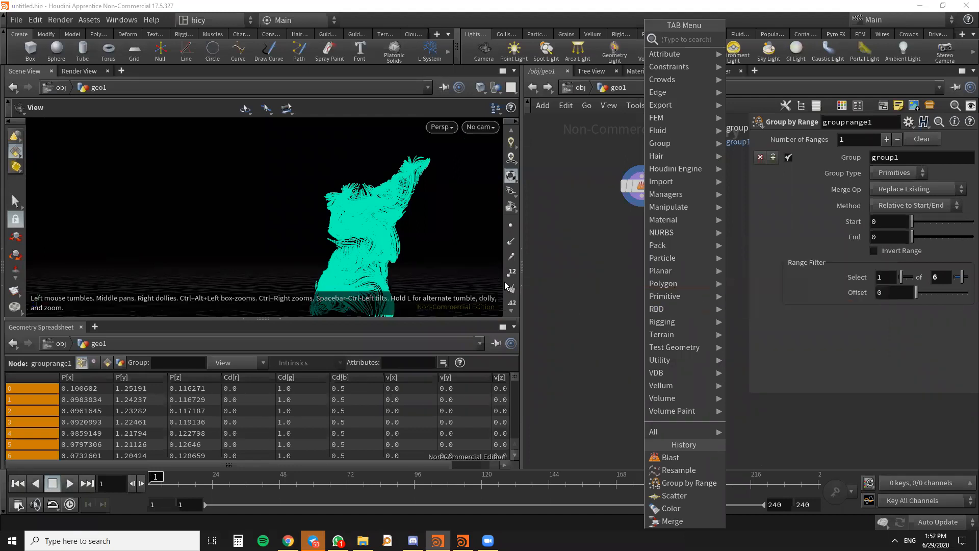
# - Add a VDB from Particles node below blast2
pyautogui.press('Tab')
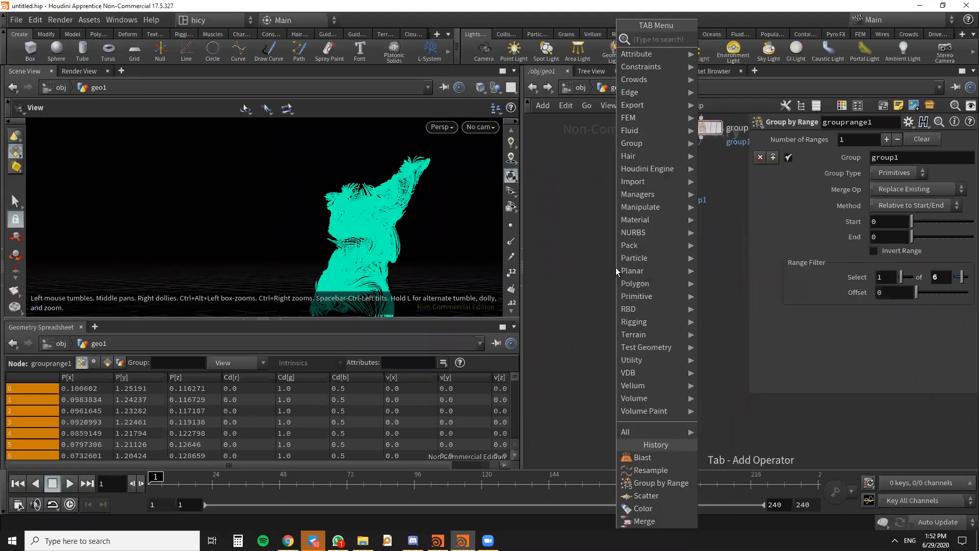
pyautogui.write('PO')
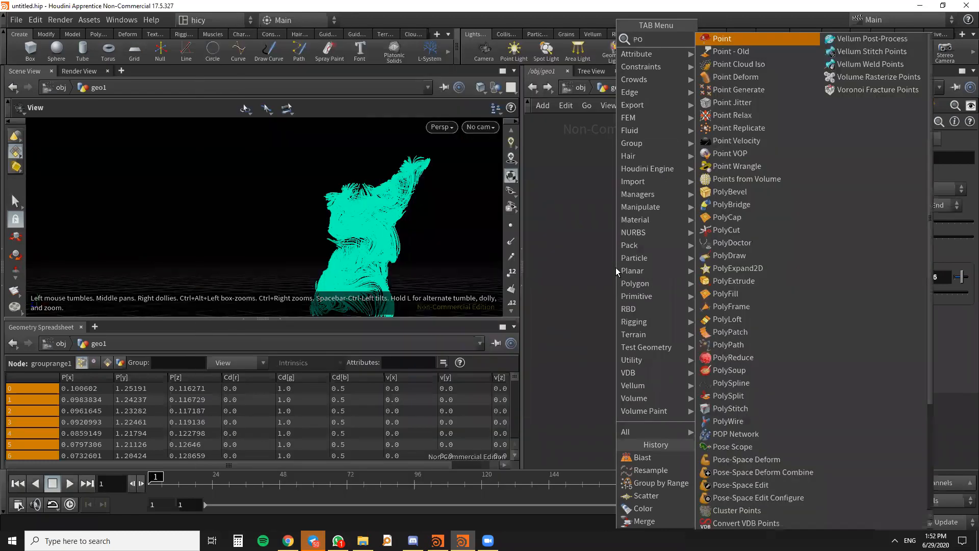
pyautogui.press('BackSpace')
pyautogui.press('BackSpace')
pyautogui.write('VDB FROM')
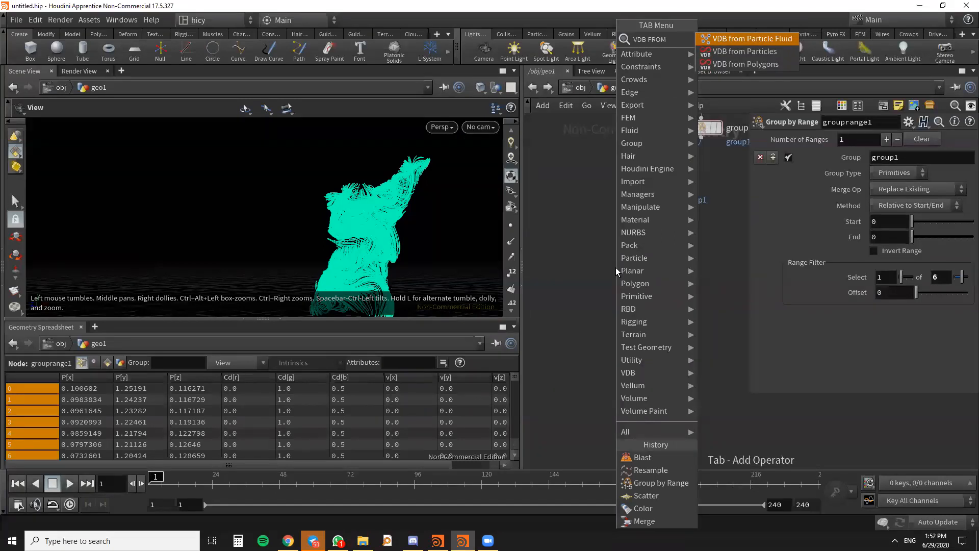
pyautogui.press('Down')
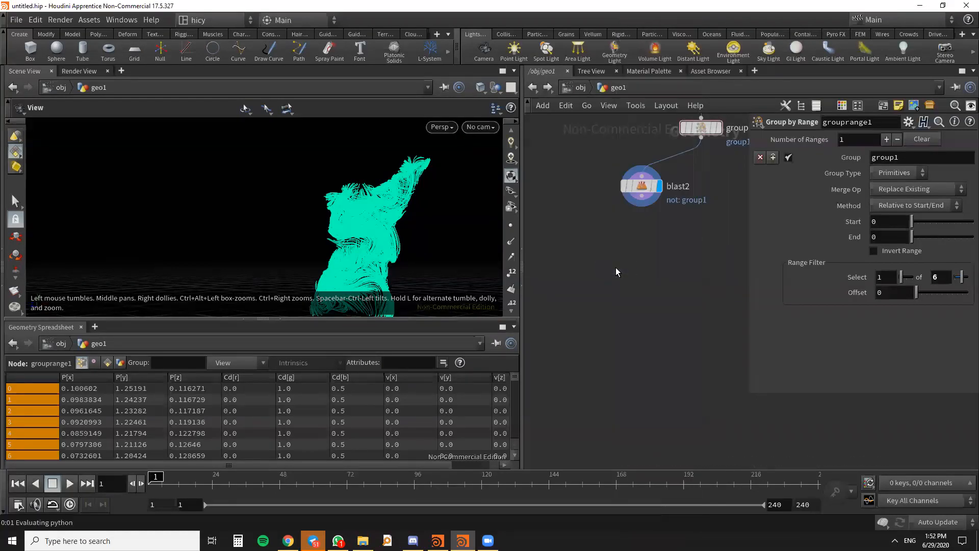
pyautogui.click(616, 267)
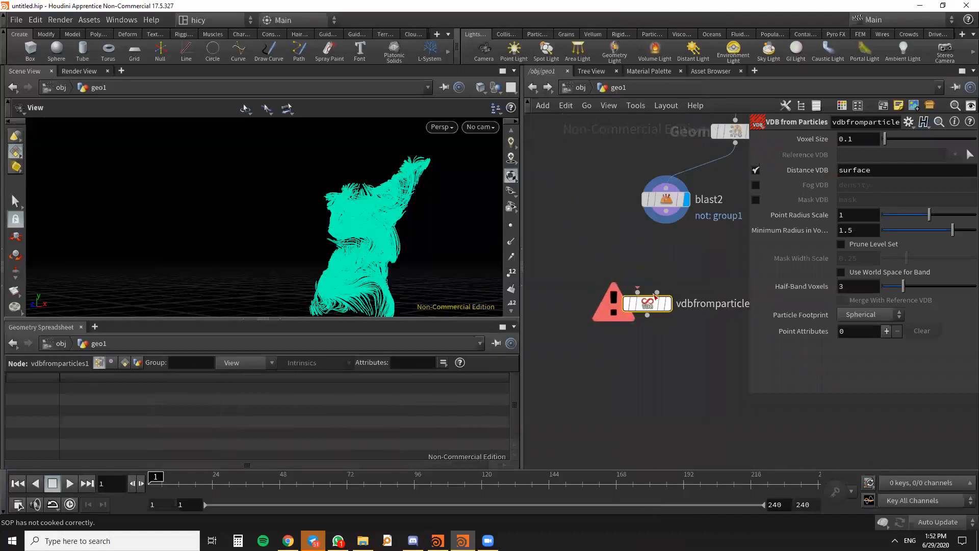
# - Turn on point display in the viewport and inspect the point spacing along the blast2 streamlines
pyautogui.scroll(-3, 632, 289)
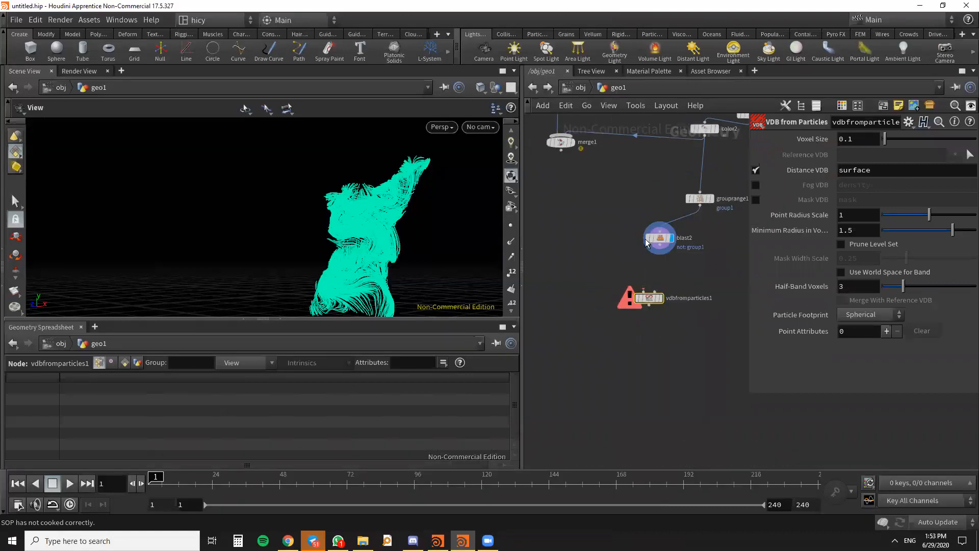
pyautogui.scroll(3, 660, 270)
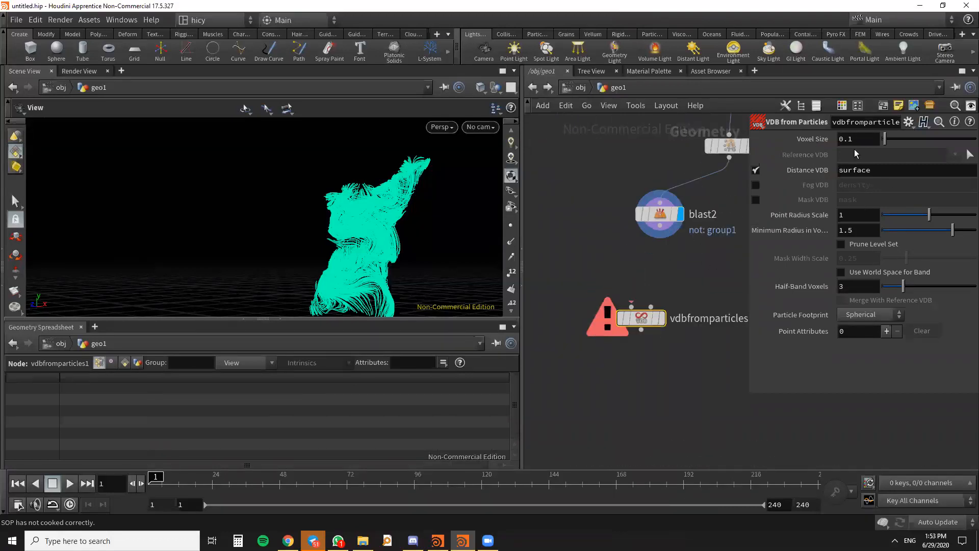
pyautogui.scroll(-2, 632, 307)
pyautogui.scroll(3, 659, 255)
pyautogui.moveTo(646, 231); pyautogui.dragTo(607, 229)
pyautogui.scroll(-2, 629, 279)
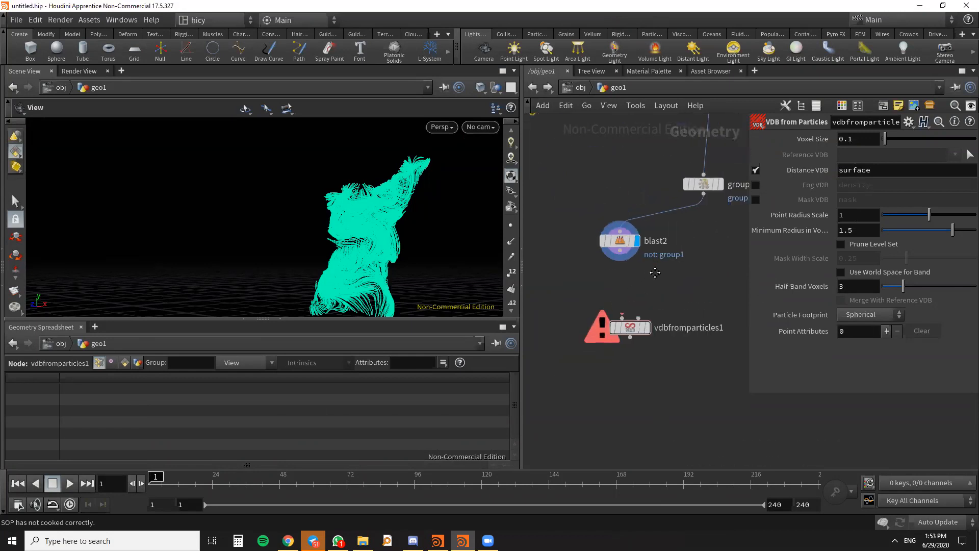
pyautogui.click(512, 227)
pyautogui.scroll(6, 420, 174)
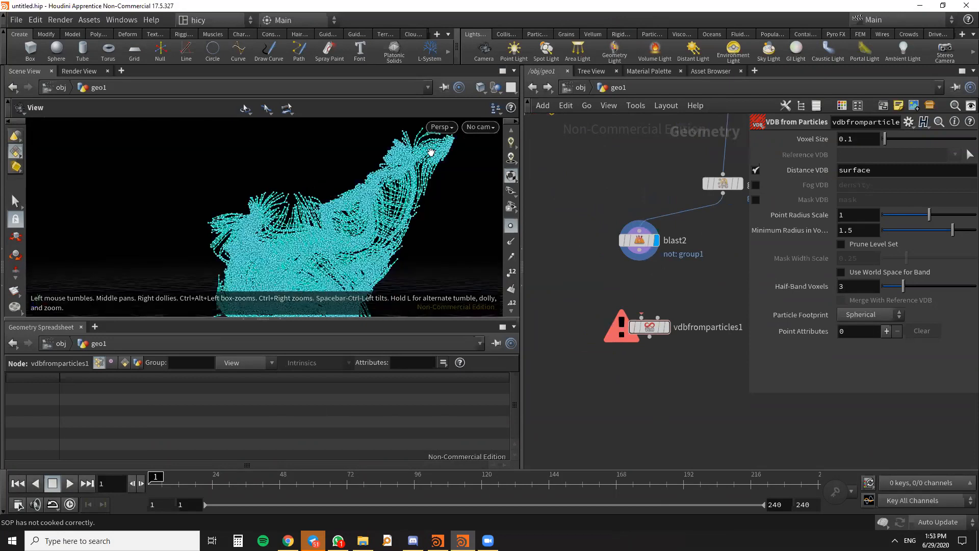
pyautogui.moveTo(445, 251); pyautogui.dragTo(417, 253)
pyautogui.scroll(4, 402, 199)
pyautogui.moveTo(402, 199); pyautogui.dragTo(372, 187)
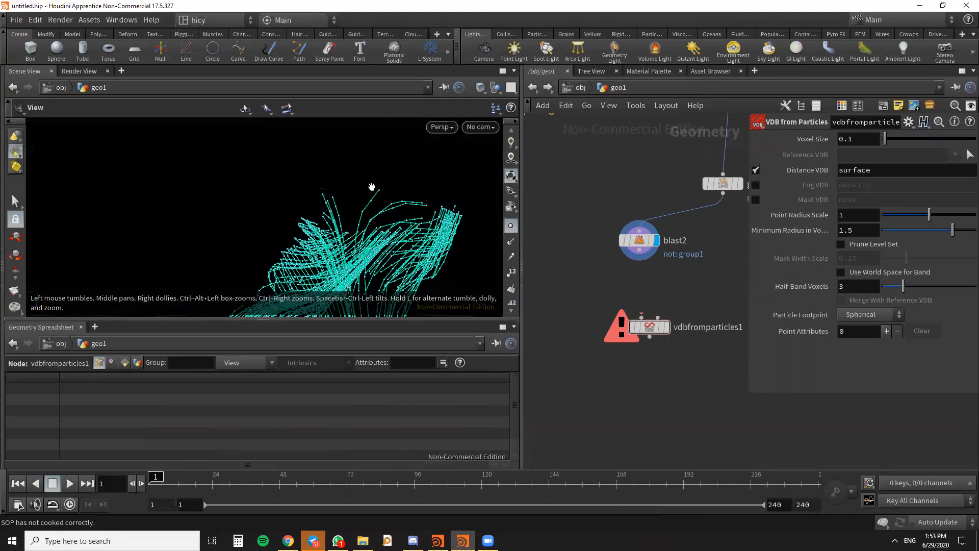
# - Add a Resample node between blast2 and vdbfromparticles1, connect it to the output of blast2 and move vdbfromparticles1 further down
pyautogui.scroll(-1, 623, 231)
pyautogui.moveTo(639, 255); pyautogui.dragTo(659, 221, button='middle')
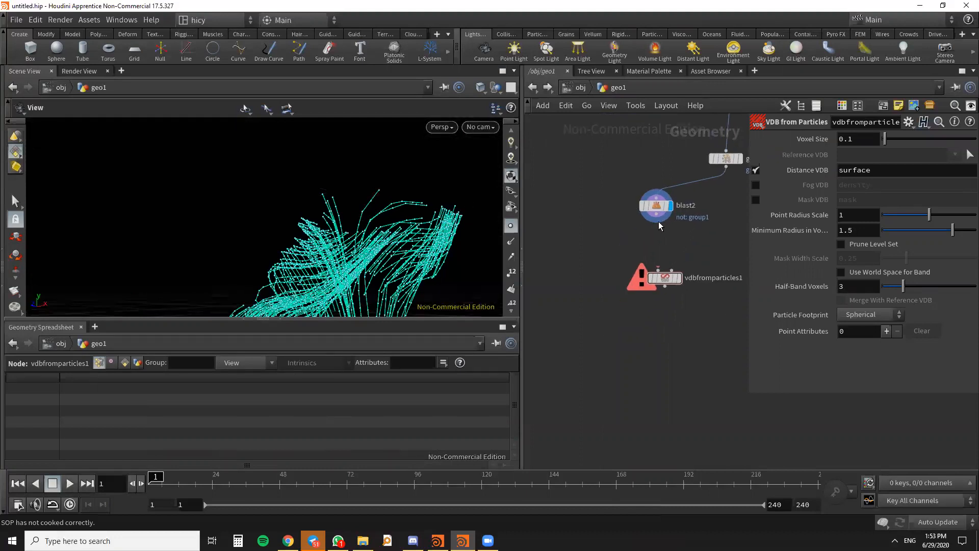
pyautogui.press('Tab')
pyautogui.write('RESA')
pyautogui.press('Return')
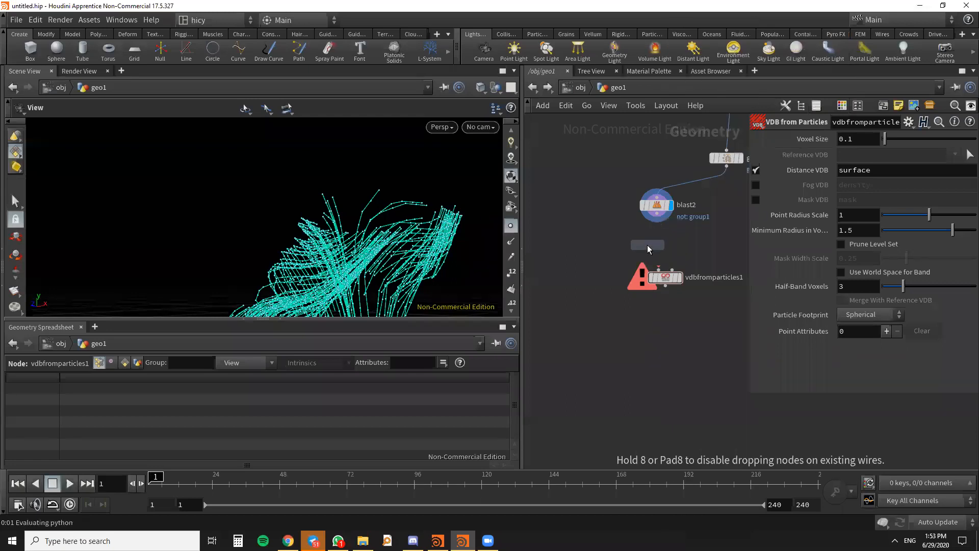
pyautogui.click(647, 245)
pyautogui.scroll(2, 655, 241)
pyautogui.moveTo(658, 201); pyautogui.dragTo(654, 252)
pyautogui.moveTo(669, 298); pyautogui.dragTo(658, 370)
pyautogui.moveTo(653, 253); pyautogui.dragTo(657, 270)
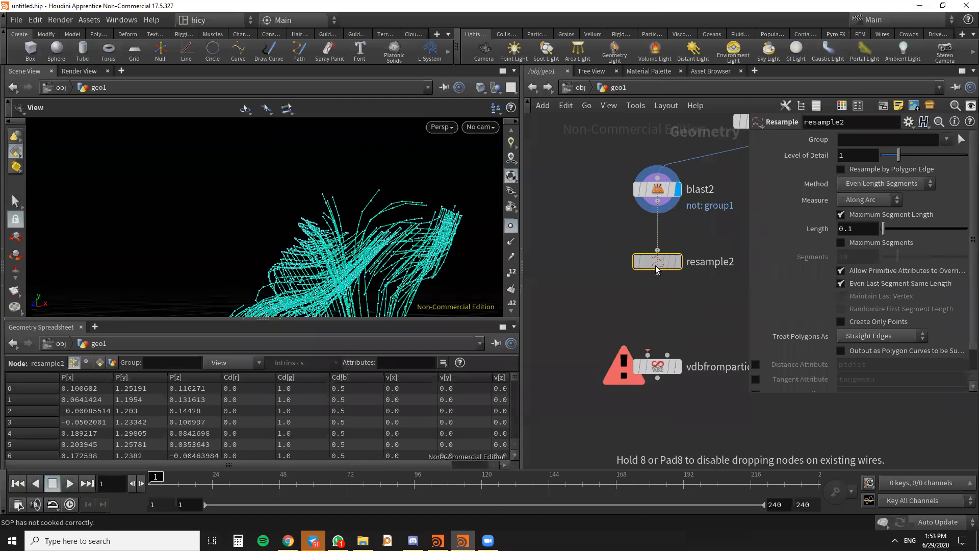
# - Set the maximum segment length of resample2 to 0.01 and reduce it to 0.005, displaying the resampled curves
pyautogui.click(857, 234)
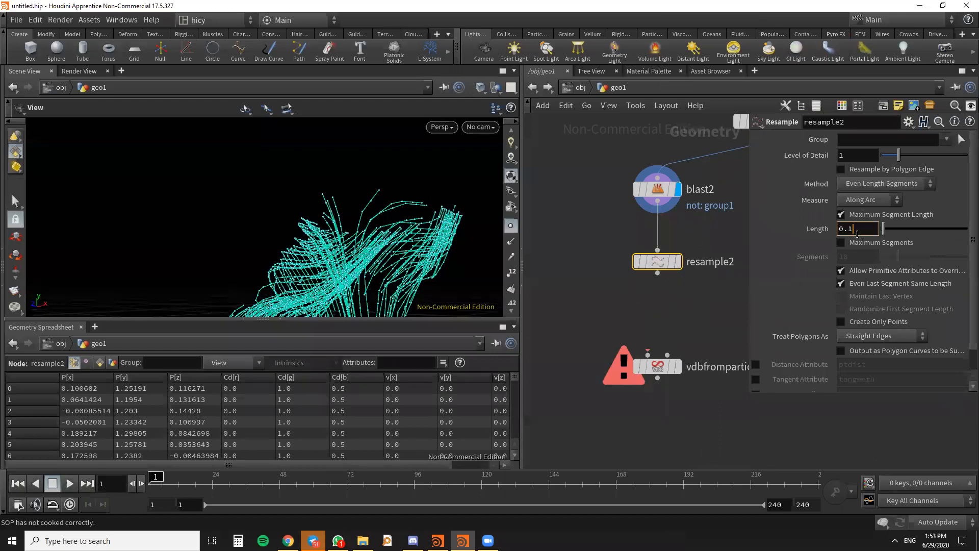
pyautogui.press('Return')
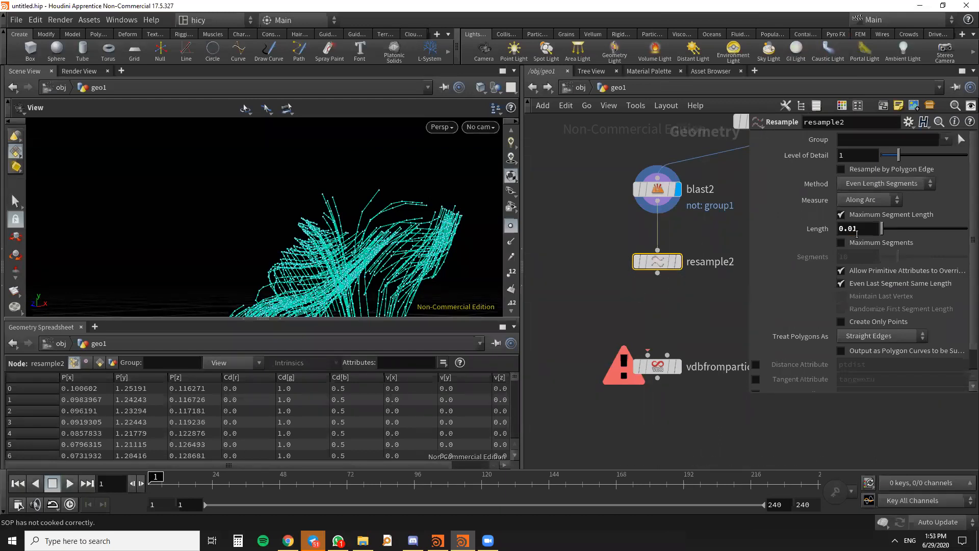
pyautogui.moveTo(858, 233); pyautogui.dragTo(852, 233)
pyautogui.press('Return')
pyautogui.scroll(3, 669, 276)
pyautogui.click(685, 256)
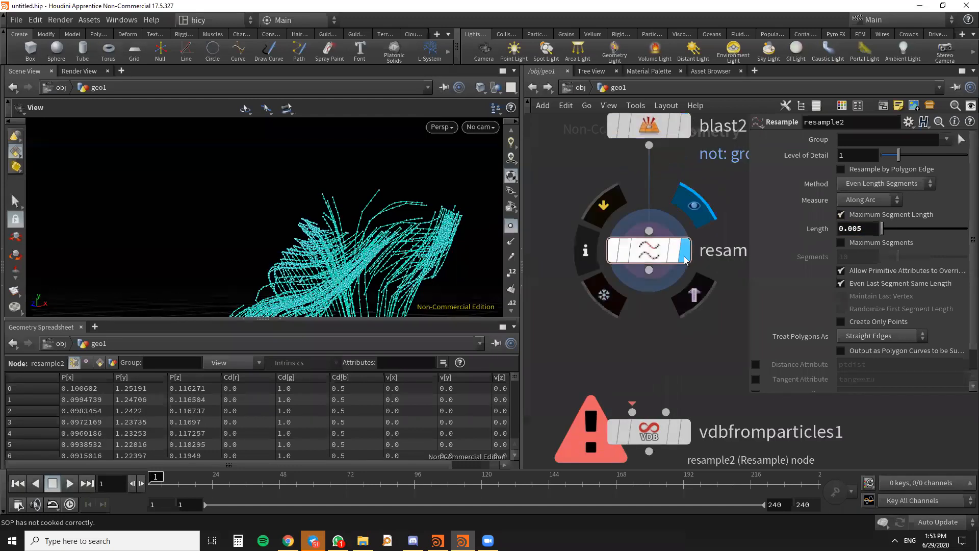
pyautogui.moveTo(654, 256); pyautogui.dragTo(644, 285)
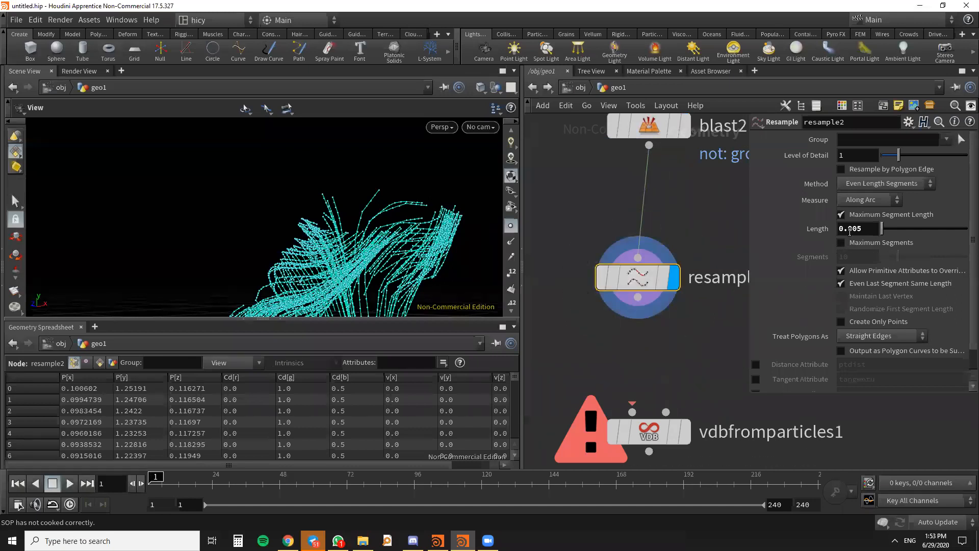
# - Set the maximum segment length of resample2 to 0.002 and inspect the denser points on the streamlines
pyautogui.click(859, 228)
pyautogui.write('0.002')
pyautogui.press('Return')
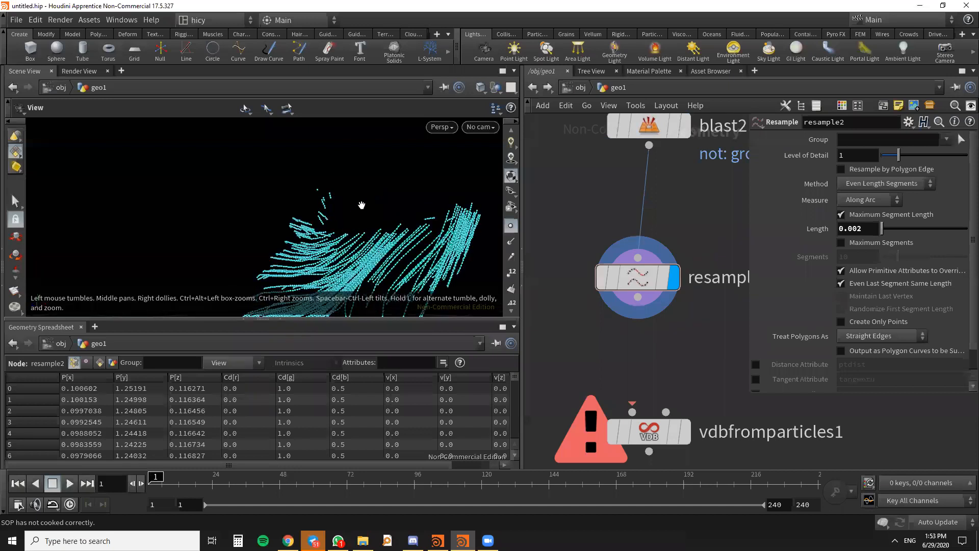
pyautogui.moveTo(380, 175); pyautogui.dragTo(327, 247)
# - Line up resample2 above vdbfromparticles1 and open the parameters of the VDB from Particles node
pyautogui.moveTo(684, 344); pyautogui.dragTo(662, 237, button='middle')
pyautogui.scroll(-1, 663, 236)
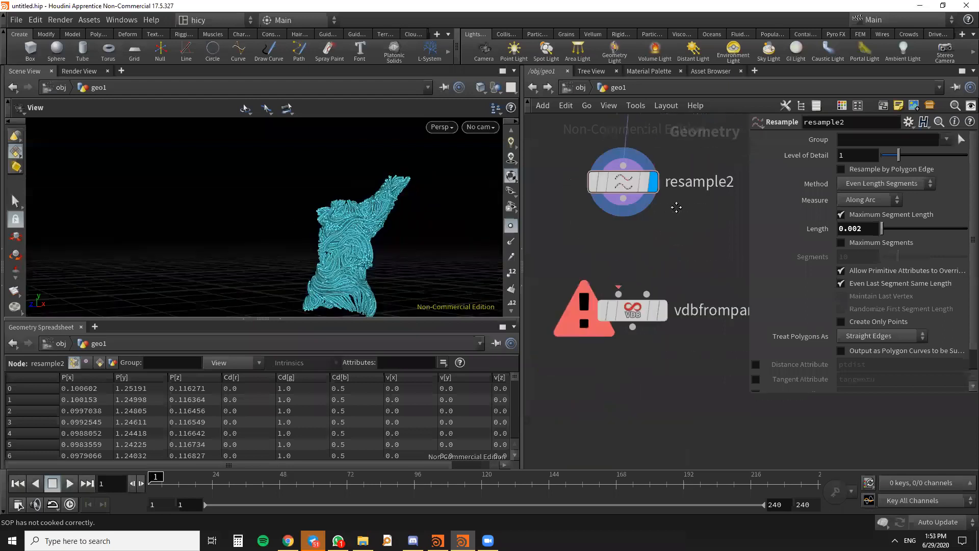
pyautogui.moveTo(631, 198); pyautogui.dragTo(640, 185)
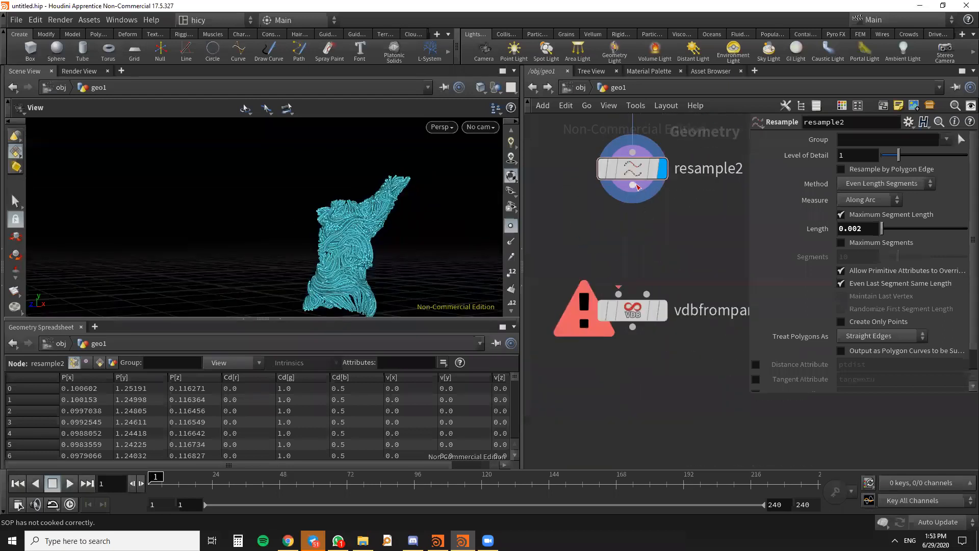
pyautogui.click(633, 310)
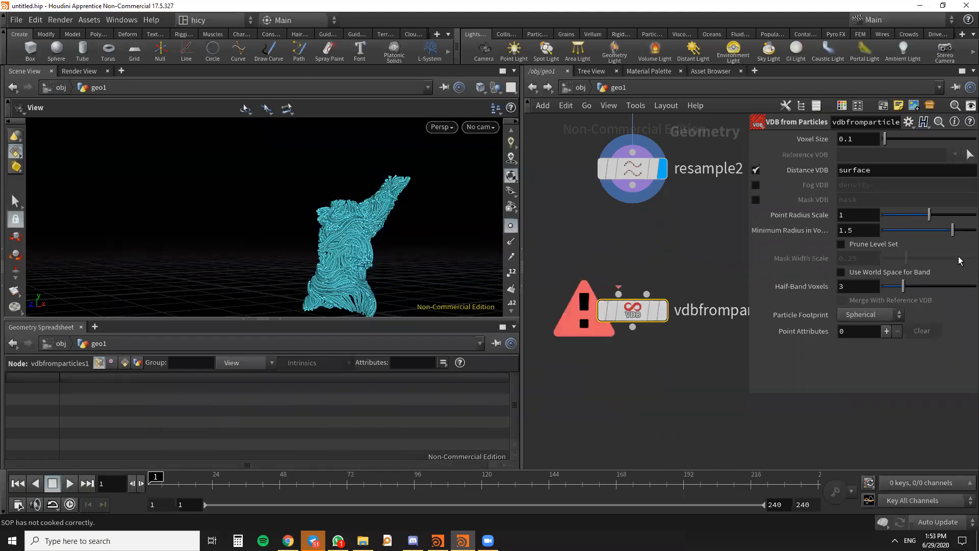
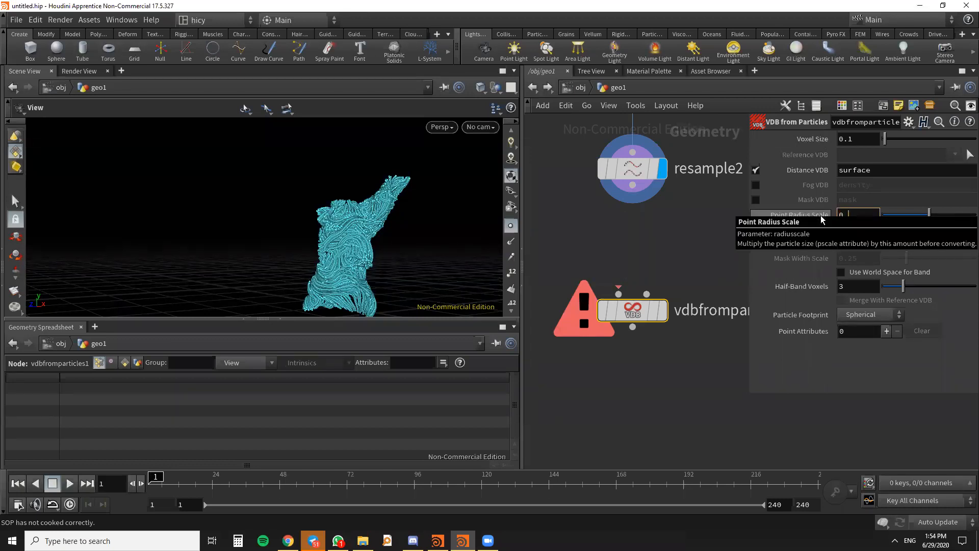
# - Connect resample2 to vdbfromparticles1 and display the VDB with a point radius scale of 0.01 and a voxel size of 0.005
pyautogui.click(858, 134)
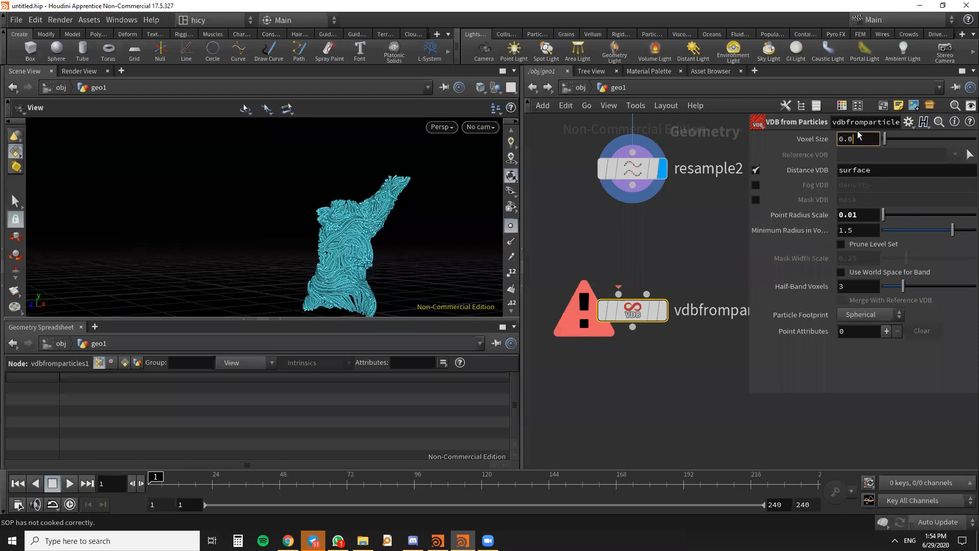
pyautogui.press('Return')
pyautogui.moveTo(632, 185); pyautogui.dragTo(584, 282)
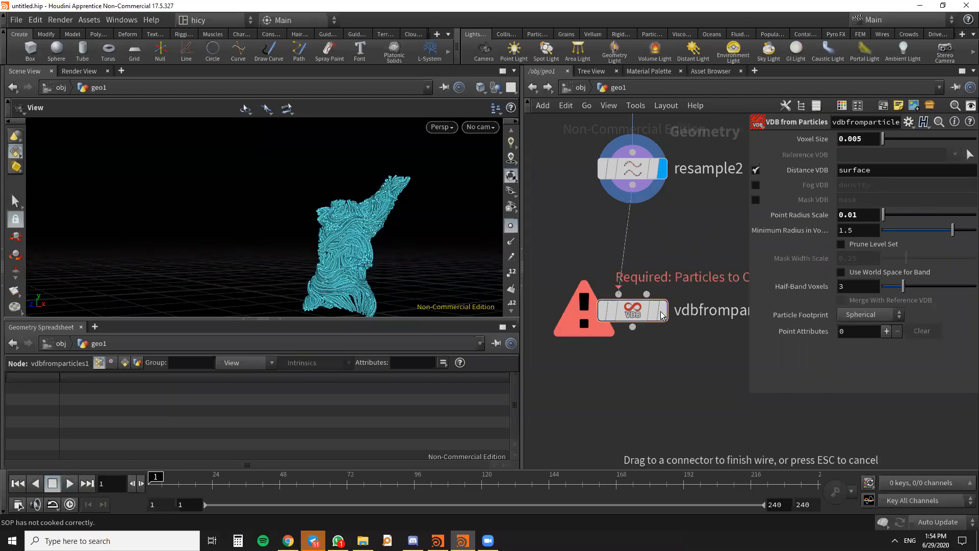
pyautogui.click(665, 329)
pyautogui.click(662, 312)
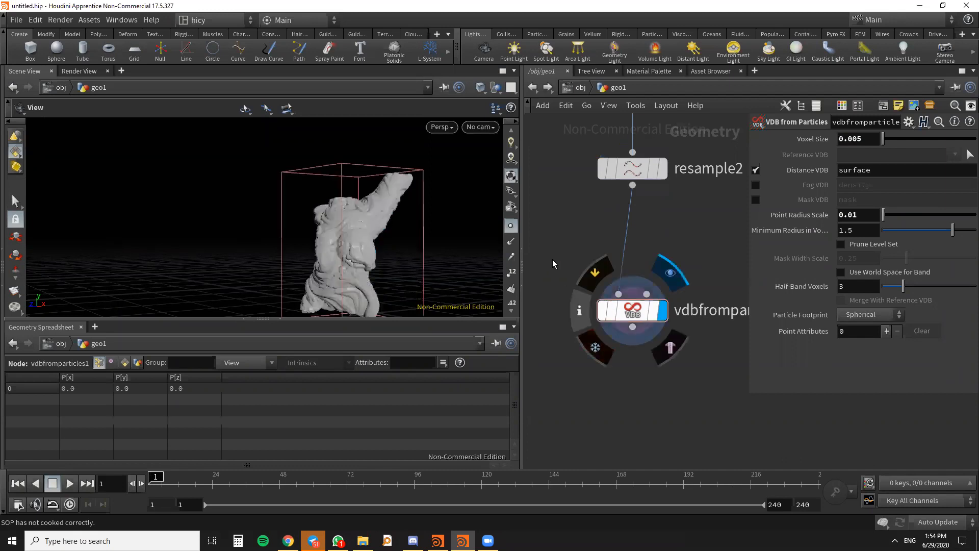
pyautogui.click(513, 228)
pyautogui.moveTo(423, 242); pyautogui.dragTo(370, 271)
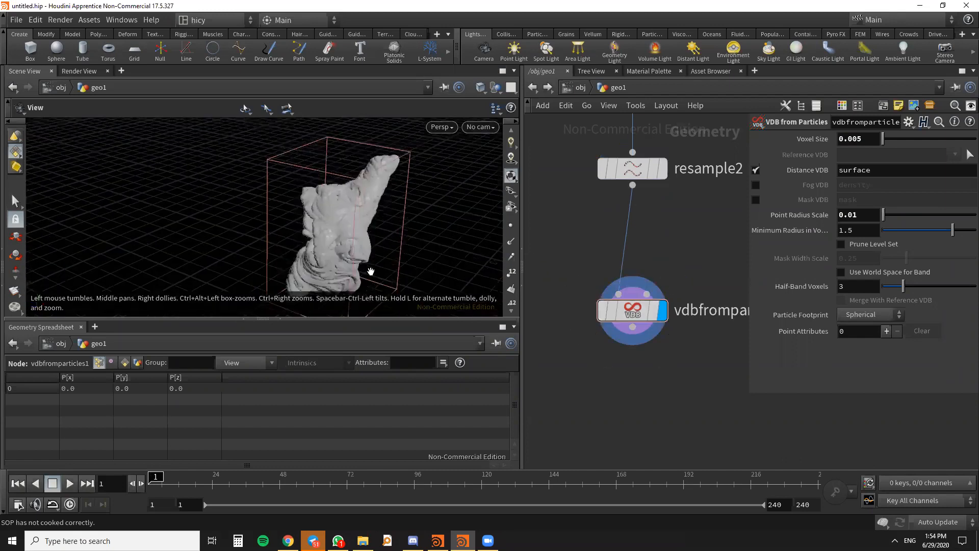
pyautogui.moveTo(369, 271); pyautogui.dragTo(337, 262, button='right')
pyautogui.moveTo(338, 261); pyautogui.dragTo(341, 240)
# - Reduce the point radius scale of vdbfromparticles1 to 0.001 and its voxel size to 0.0005, and inspect the VDB strands
pyautogui.click(850, 214)
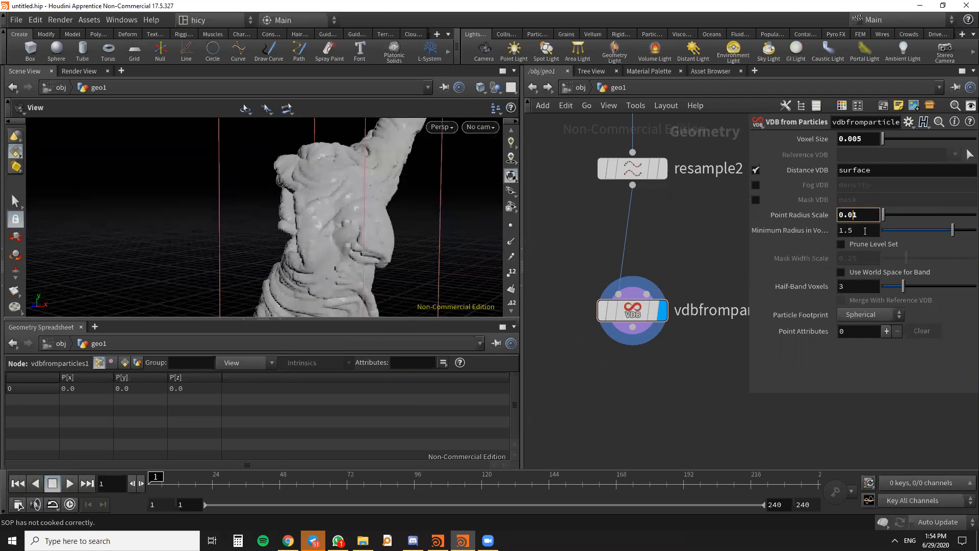
pyautogui.click(855, 138)
pyautogui.write('0')
pyautogui.press('Return')
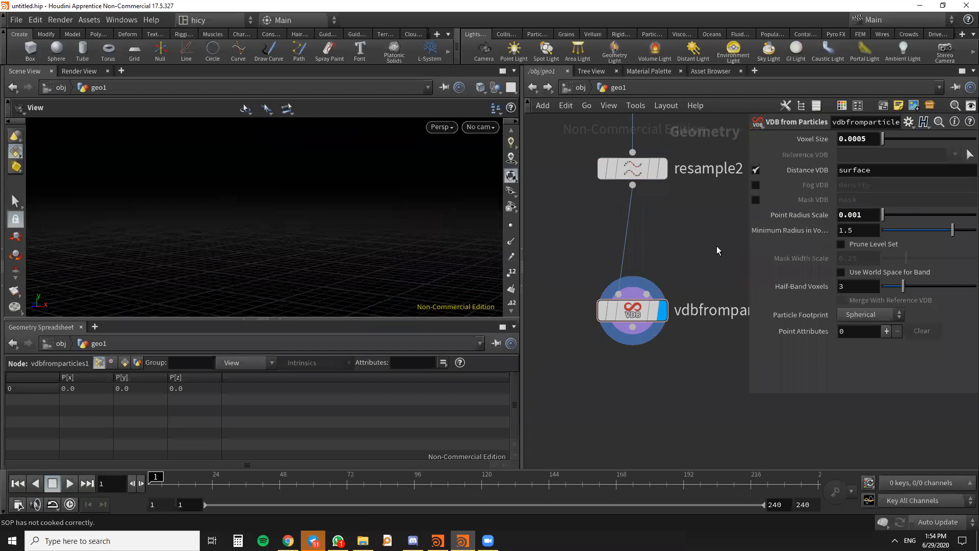
pyautogui.scroll(5, 385, 212)
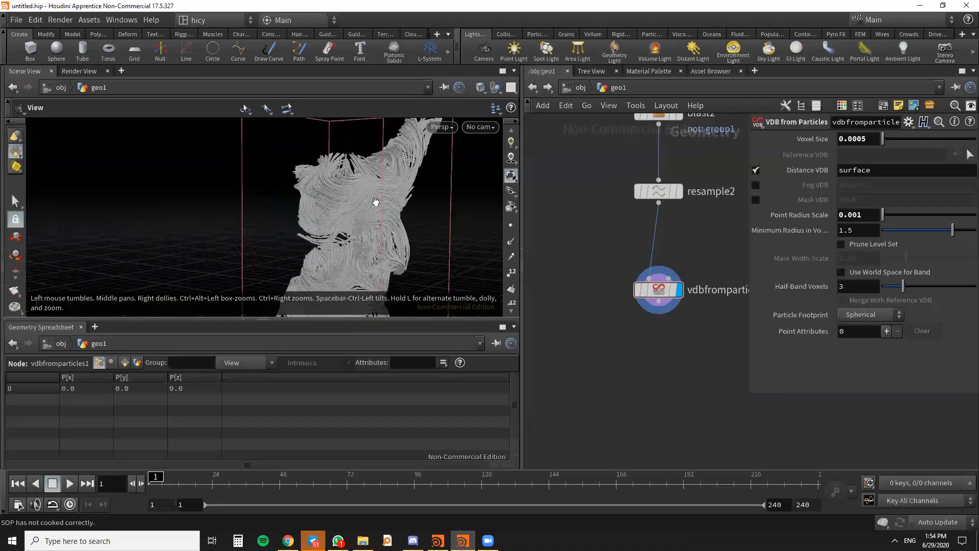
pyautogui.moveTo(376, 174); pyautogui.dragTo(353, 234)
pyautogui.scroll(-3, 361, 252)
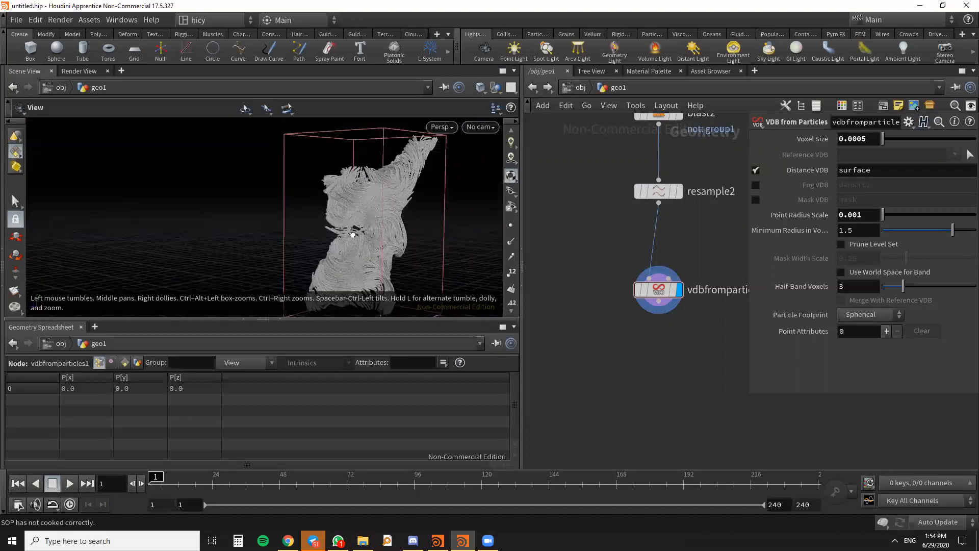
pyautogui.scroll(-2, 588, 238)
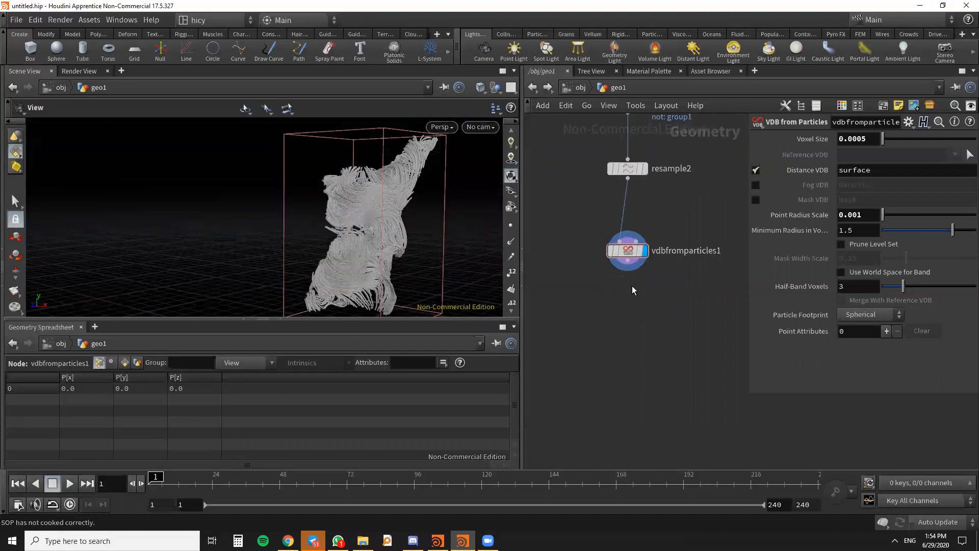
pyautogui.scroll(2, 389, 198)
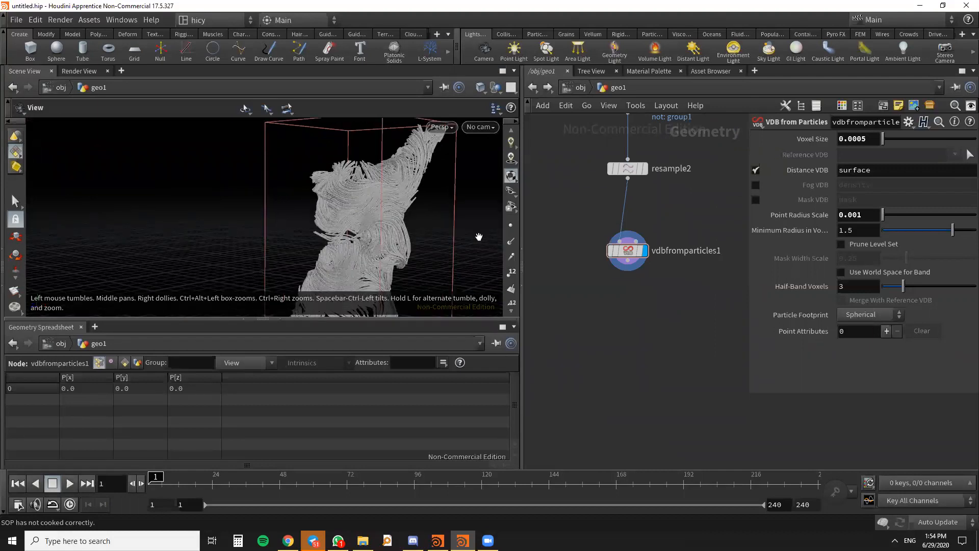
pyautogui.moveTo(370, 235); pyautogui.dragTo(376, 245)
pyautogui.scroll(3, 645, 303)
# - Add a VDB Smooth node below vdbfromparticles1, wire it to that node's output and display it
pyautogui.moveTo(633, 273)
pyautogui.moveTo(632, 272); pyautogui.dragTo(632, 251)
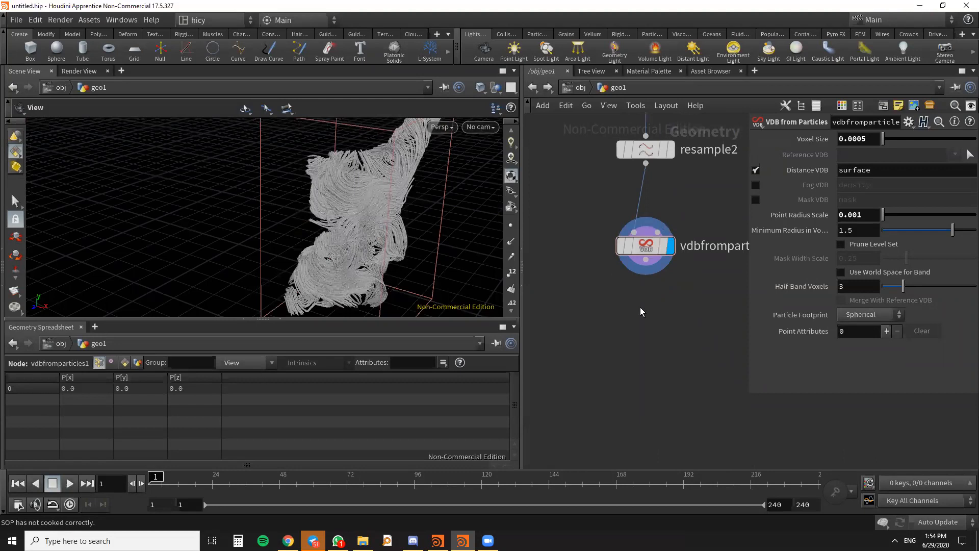
pyautogui.press('Tab')
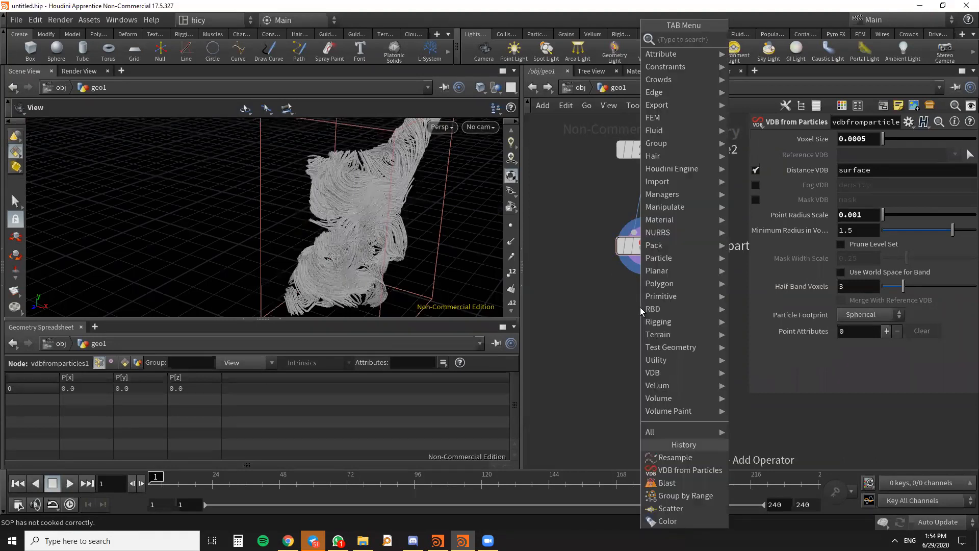
pyautogui.write('VDB')
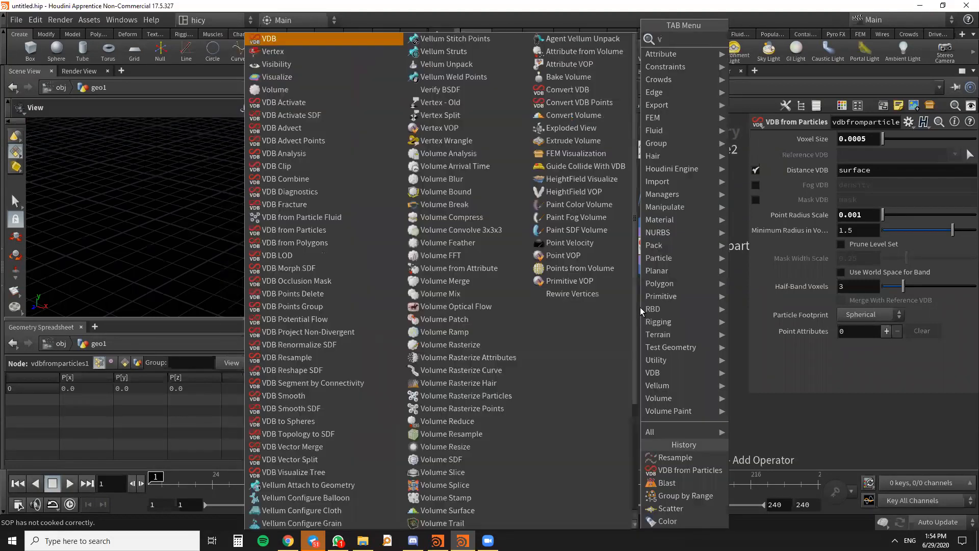
pyautogui.write(' SMO')
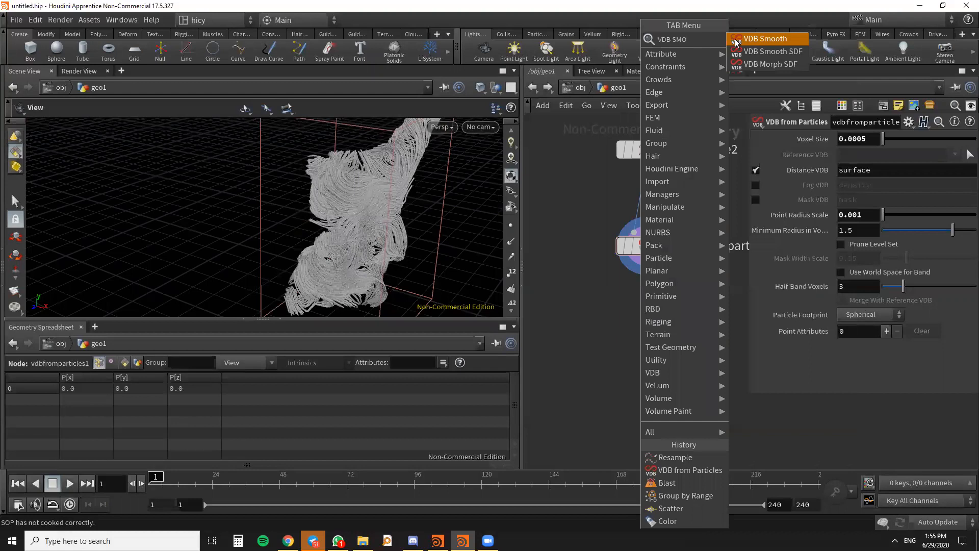
pyautogui.click(772, 40)
pyautogui.click(641, 306)
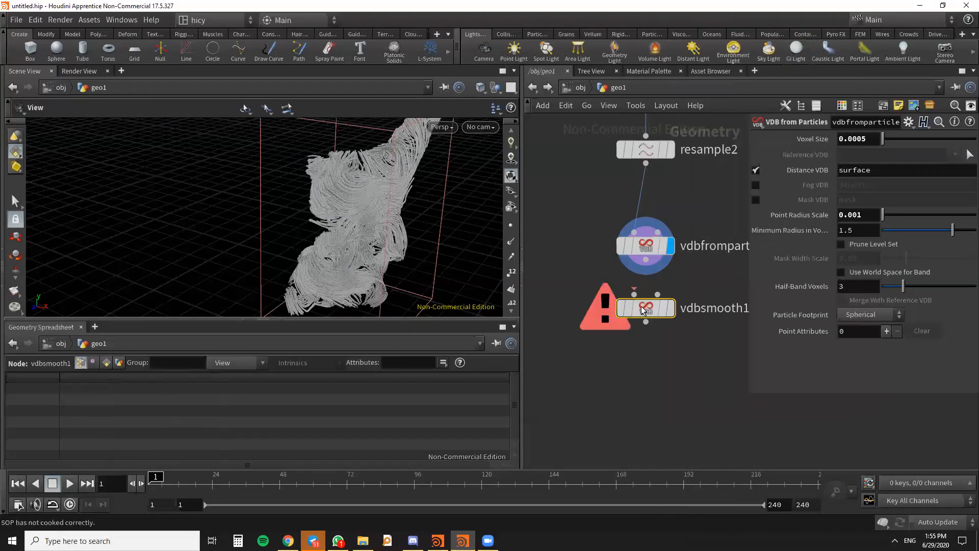
pyautogui.moveTo(648, 309); pyautogui.dragTo(648, 336)
pyautogui.moveTo(649, 252); pyautogui.dragTo(616, 325)
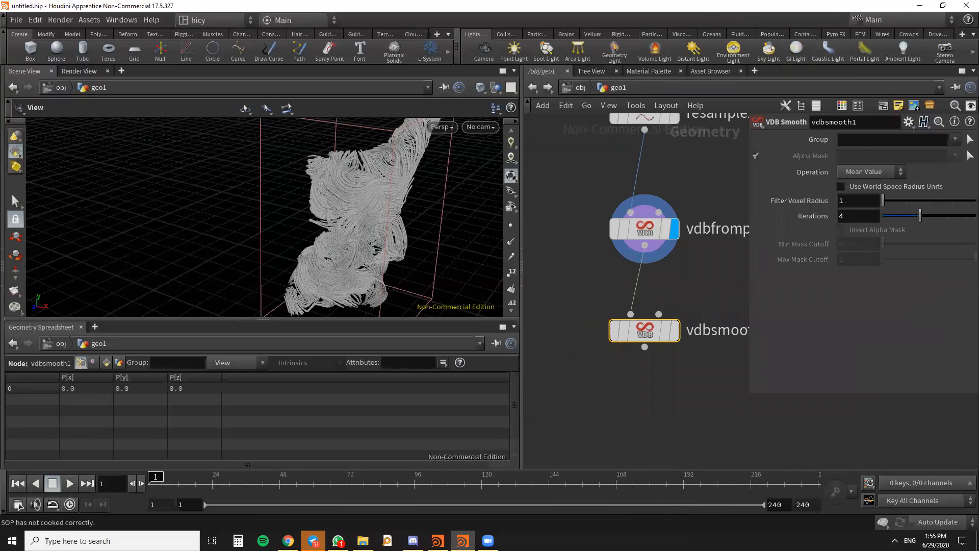
pyautogui.click(676, 333)
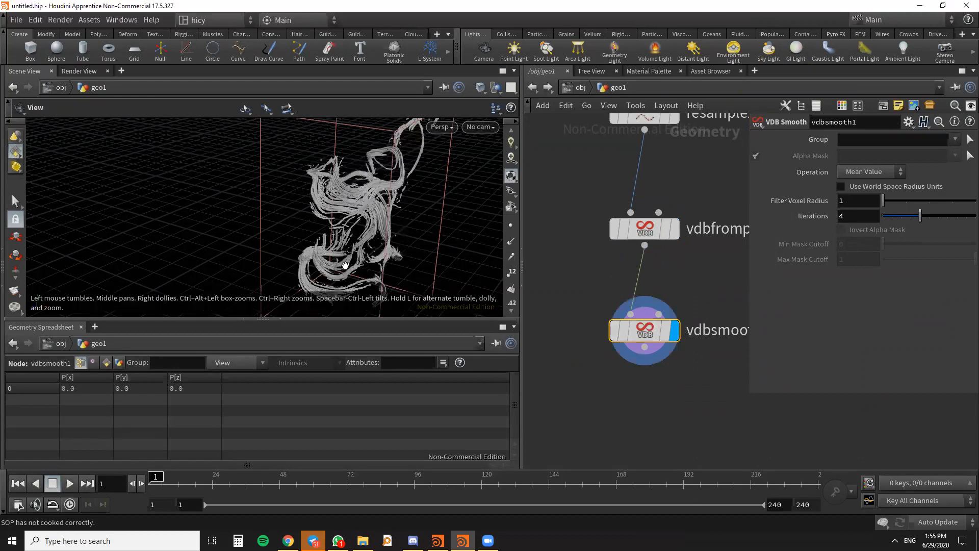
# - Inspect the smoothed strands and set the iterations of vdbsmooth1 to 2
pyautogui.scroll(5, 345, 263)
pyautogui.moveTo(345, 264); pyautogui.dragTo(380, 253)
pyautogui.scroll(-4, 389, 250)
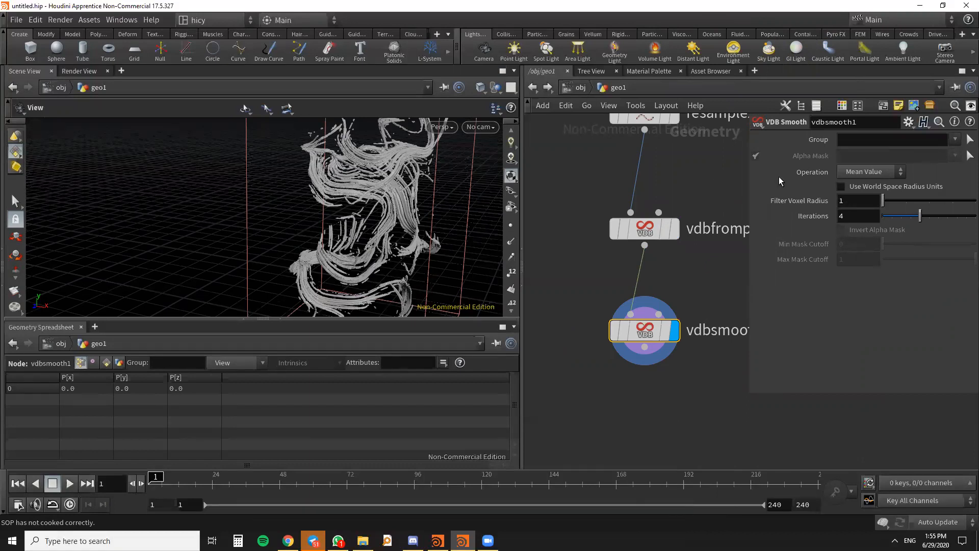
pyautogui.moveTo(350, 226); pyautogui.dragTo(403, 178)
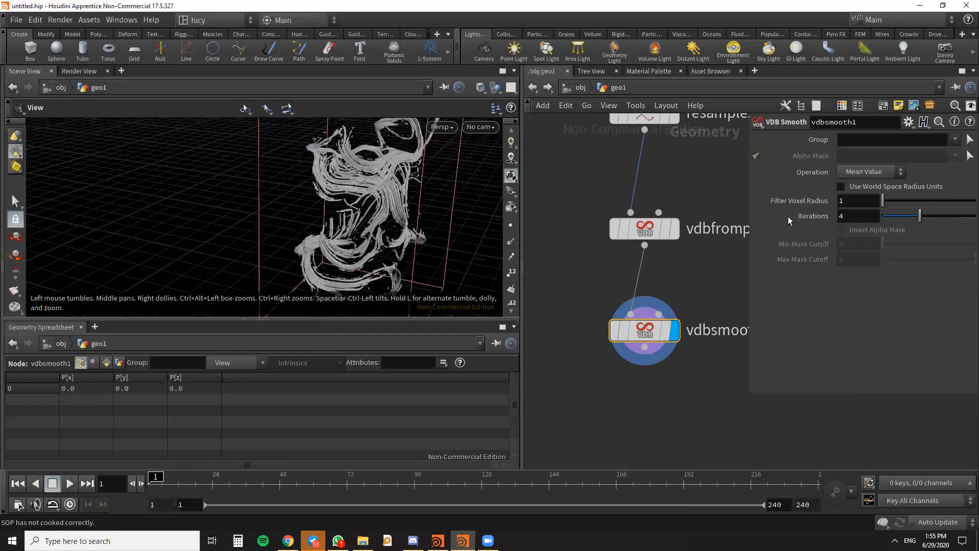
pyautogui.write('2')
pyautogui.press('Return')
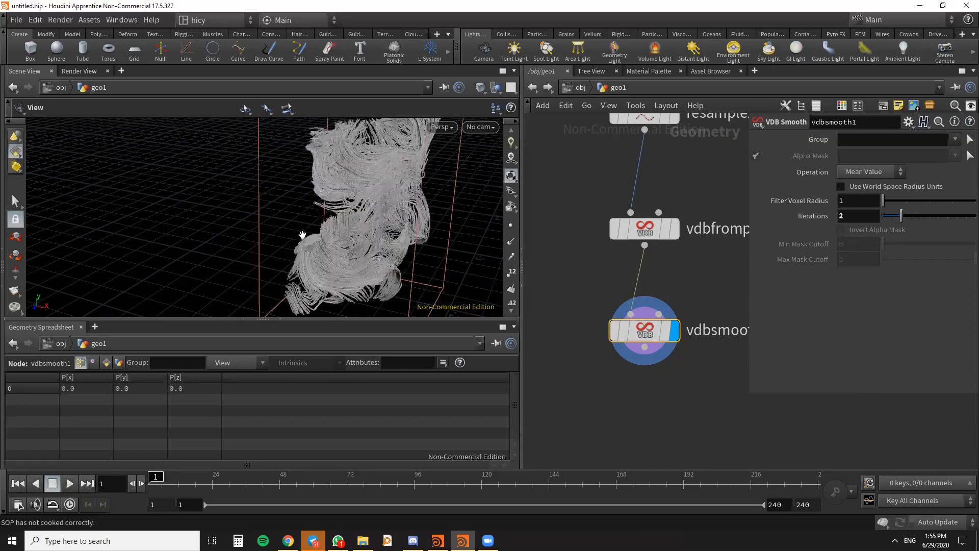
# - Set the iterations of vdbsmooth1 to 3 and inspect the smoothed strands up close and from a distance
pyautogui.scroll(3, 385, 181)
pyautogui.moveTo(379, 173); pyautogui.dragTo(439, 153)
pyautogui.write('3')
pyautogui.press('Return')
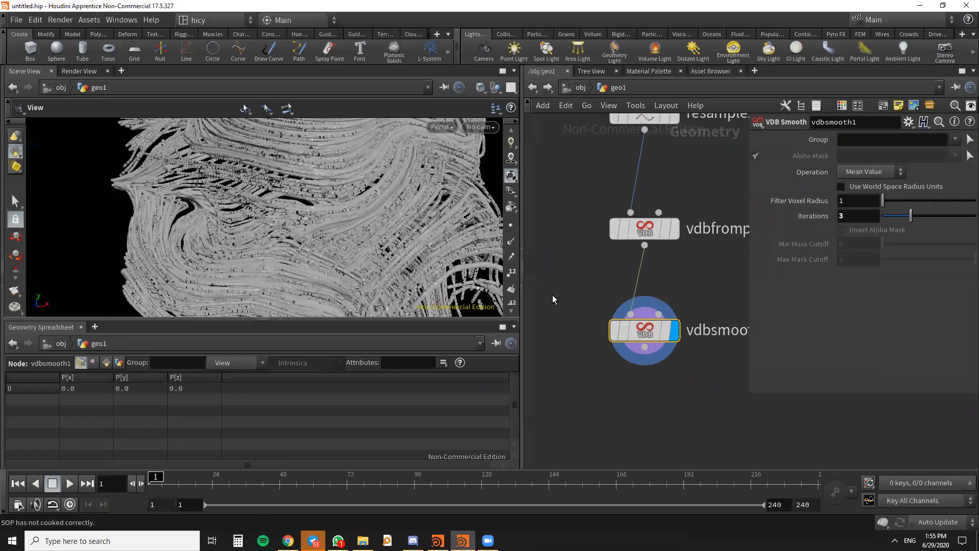
pyautogui.moveTo(356, 210); pyautogui.dragTo(410, 177)
pyautogui.scroll(5, 378, 172)
pyautogui.scroll(-2, 615, 207)
pyautogui.moveTo(678, 368); pyautogui.dragTo(632, 310, button='middle')
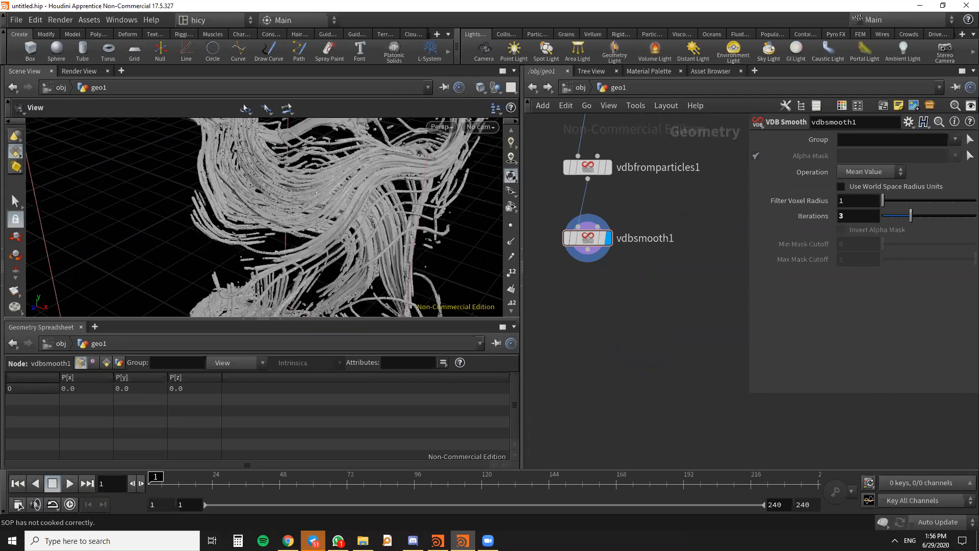
pyautogui.moveTo(683, 286); pyautogui.dragTo(699, 393, button='middle')
pyautogui.moveTo(631, 290)
pyautogui.mouseDown()
pyautogui.moveTo(623, 286)
pyautogui.moveTo(629, 295)
pyautogui.mouseUp()
pyautogui.scroll(-3, 345, 225)
pyautogui.moveTo(359, 225); pyautogui.dragTo(448, 202)
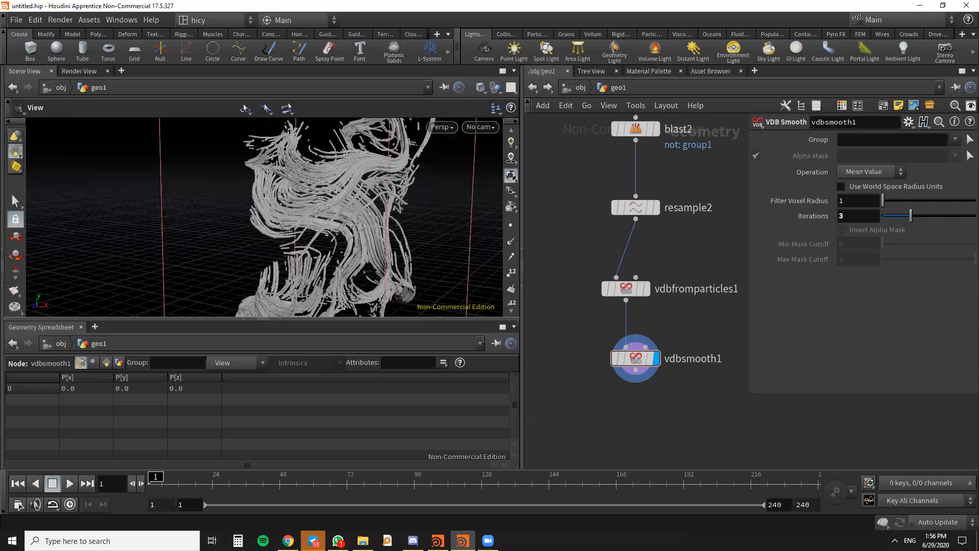
# - Add a Convert VDB node below vdbsmooth1 and set it to convert to Polygons
pyautogui.hotkey('alt', 'Tab')
pyautogui.moveTo(720, 292); pyautogui.dragTo(710, 200, button='middle')
pyautogui.scroll(-3, 371, 225)
pyautogui.moveTo(391, 203); pyautogui.dragTo(340, 222)
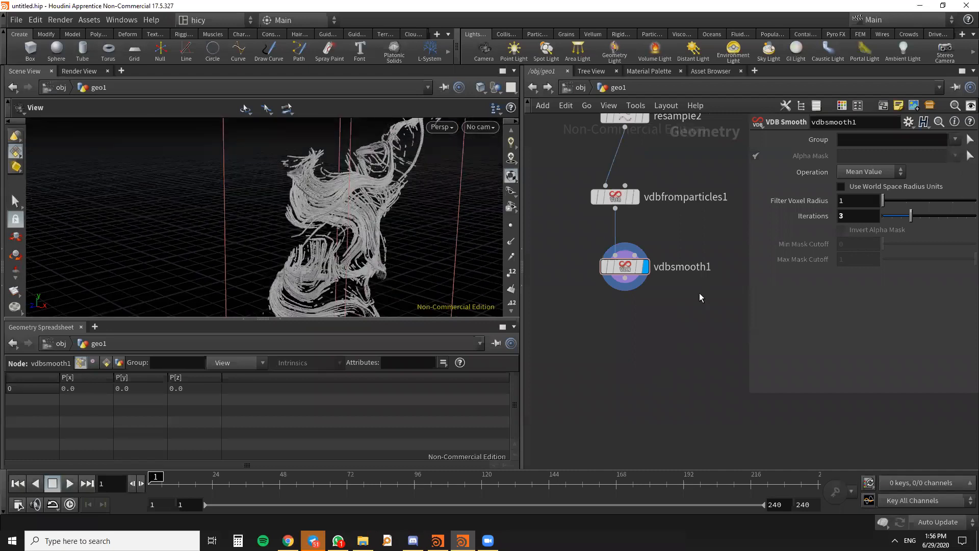
pyautogui.press('Tab')
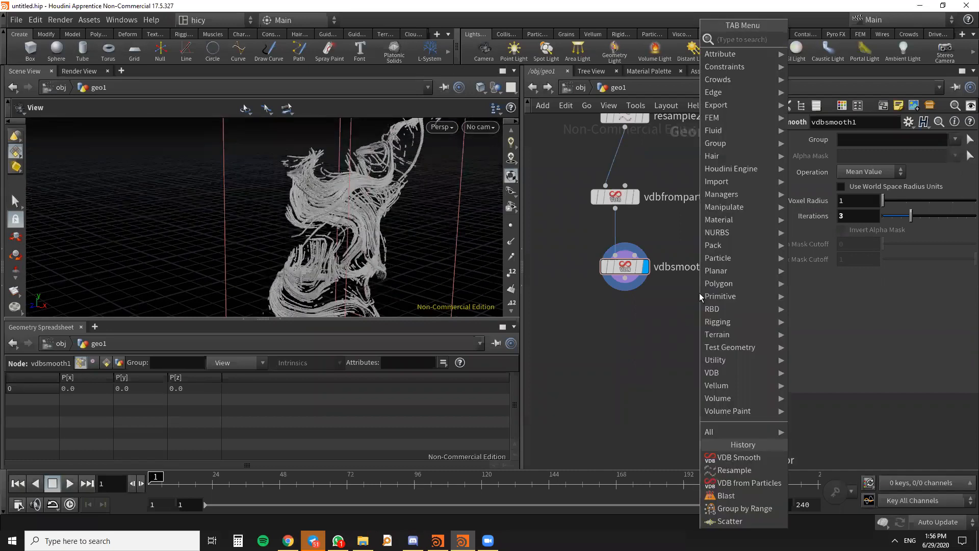
pyautogui.write('vdb con')
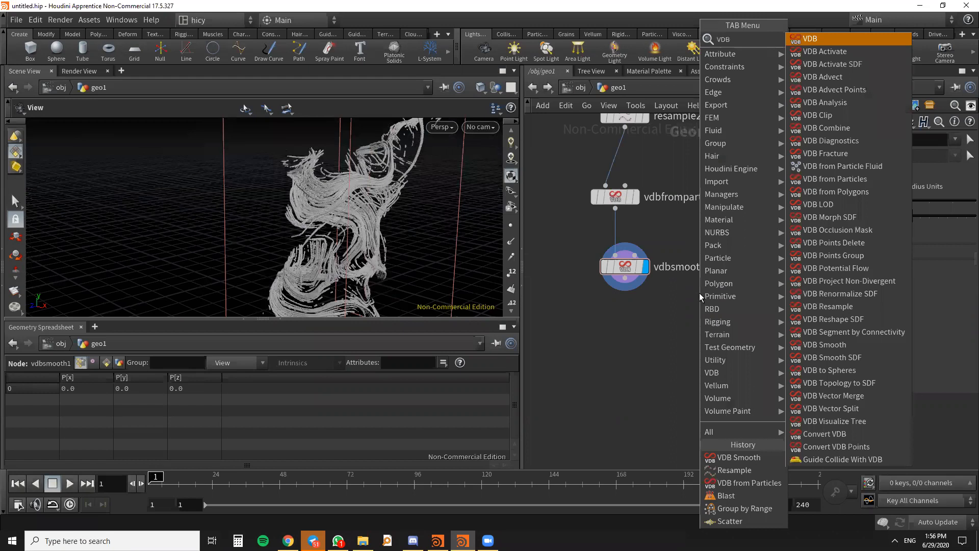
pyautogui.press('Return')
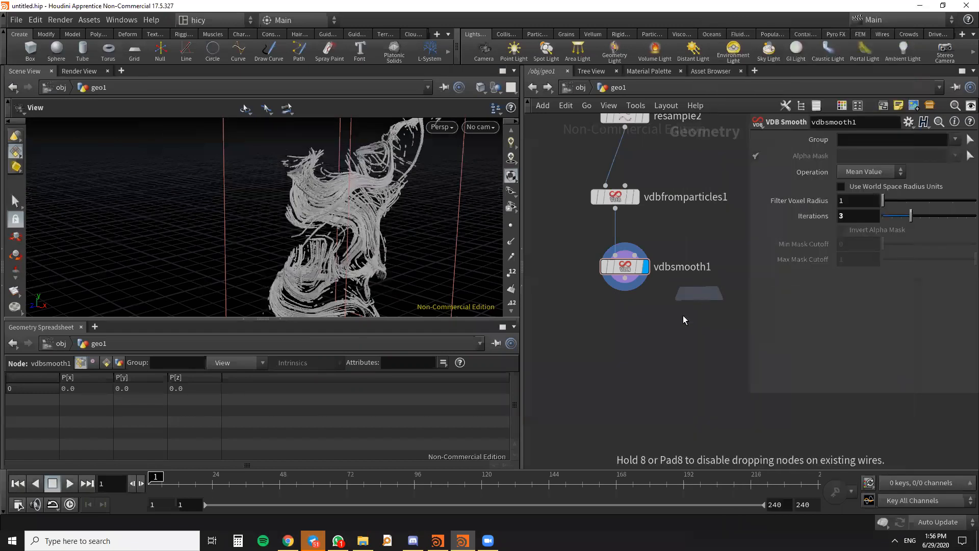
pyautogui.moveTo(590, 364); pyautogui.dragTo(627, 351)
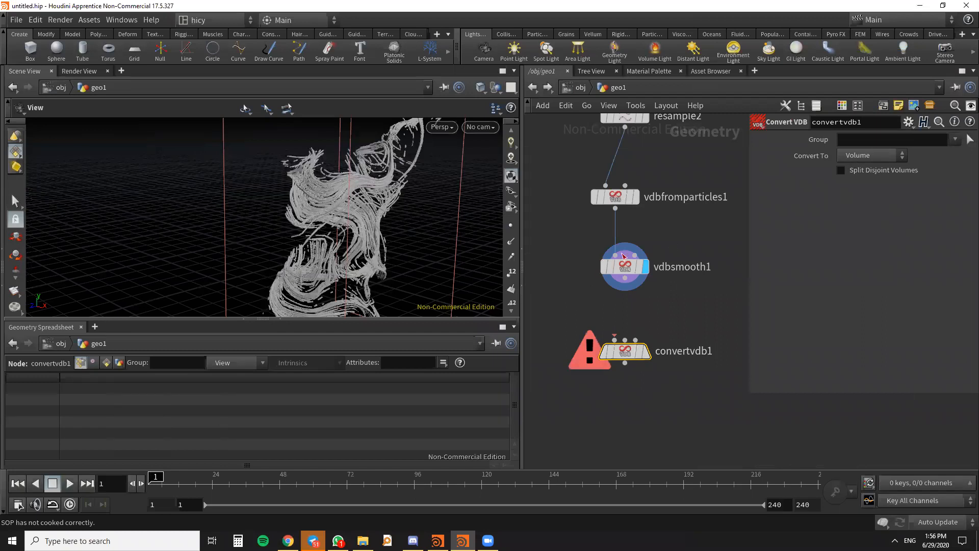
pyautogui.click(873, 155)
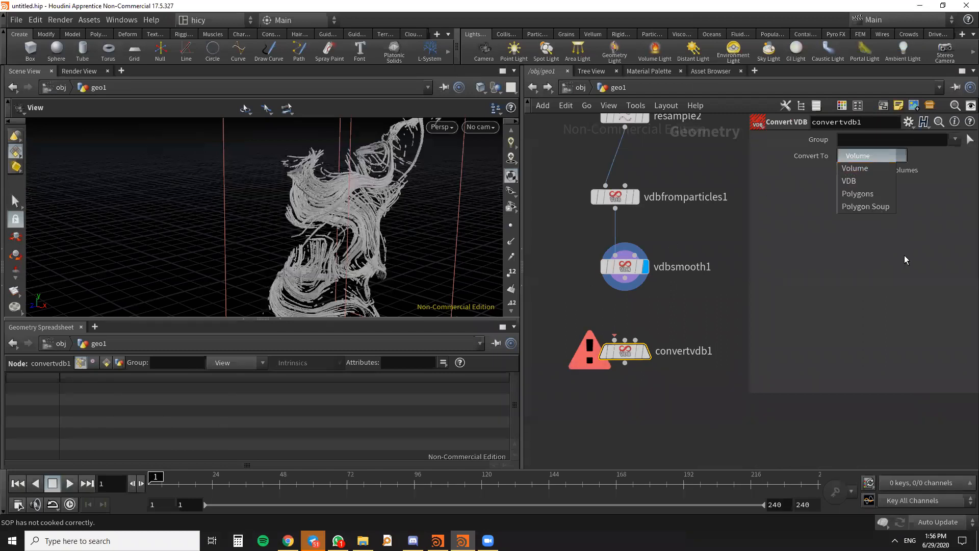
pyautogui.click(871, 194)
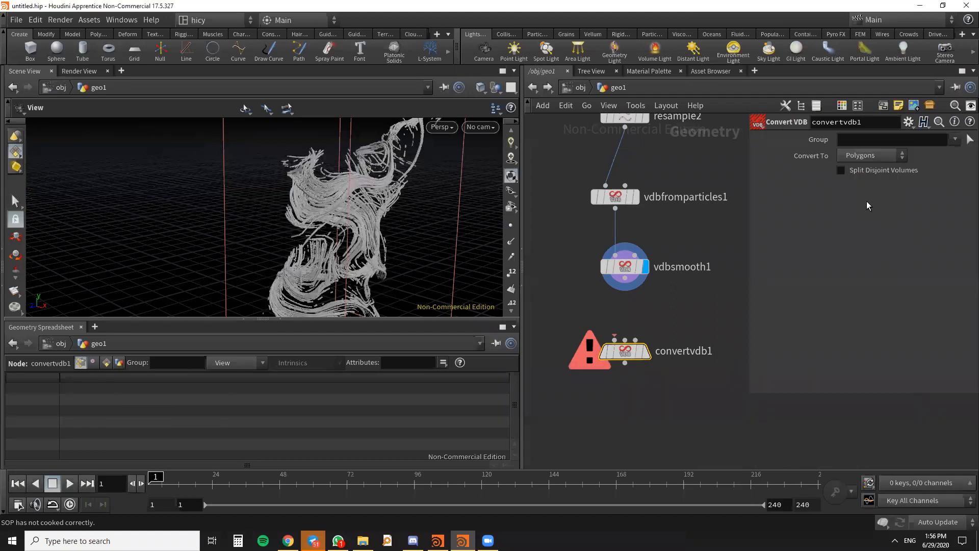
# - Connect vdbsmooth1 to the first input of convertvdb1 and display the converted polygon strands
pyautogui.click(626, 285)
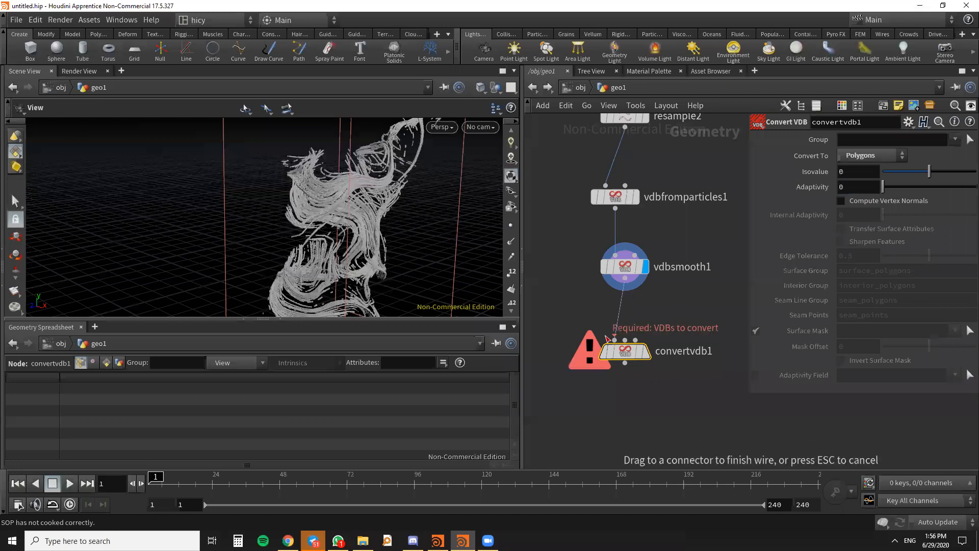
pyautogui.click(617, 341)
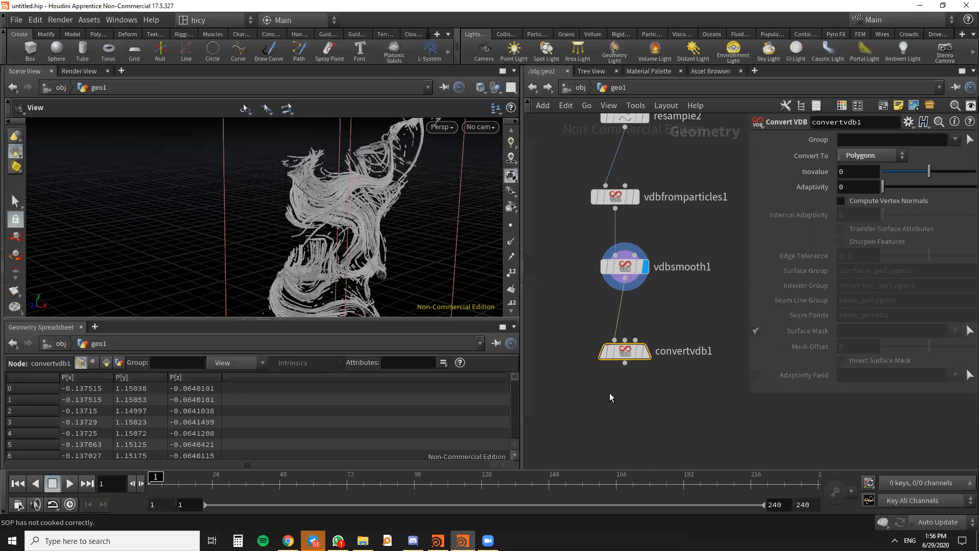
pyautogui.scroll(-3, 615, 354)
pyautogui.scroll(3, 630, 353)
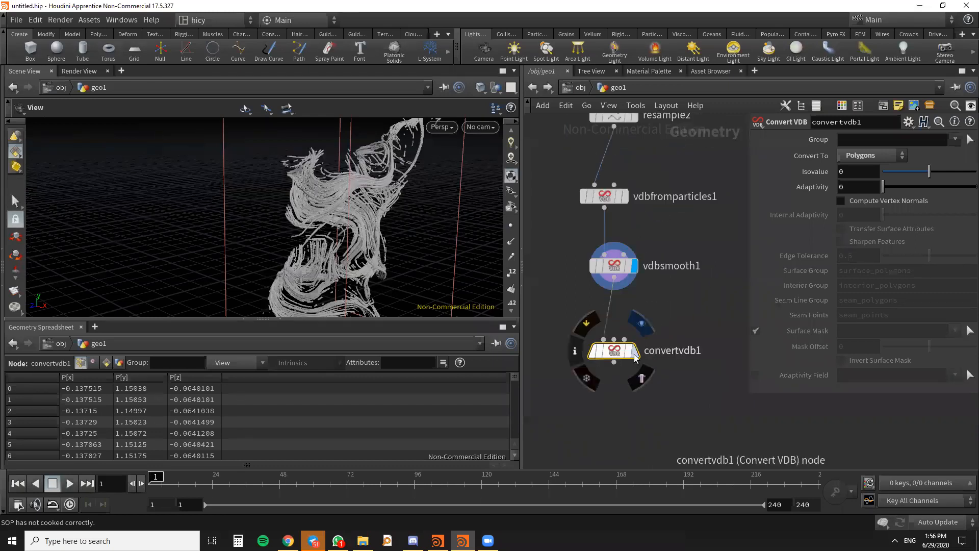
pyautogui.click(635, 351)
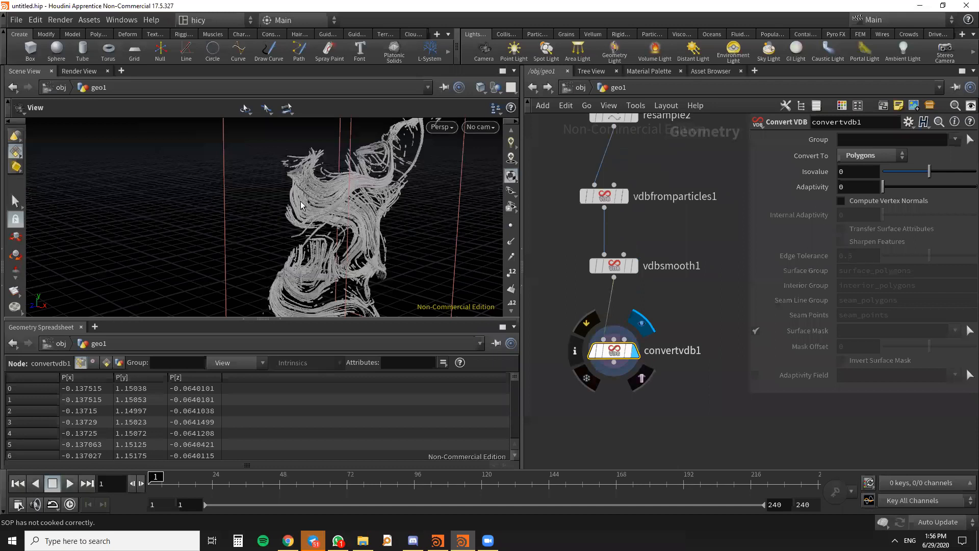
pyautogui.moveTo(301, 205); pyautogui.dragTo(431, 232)
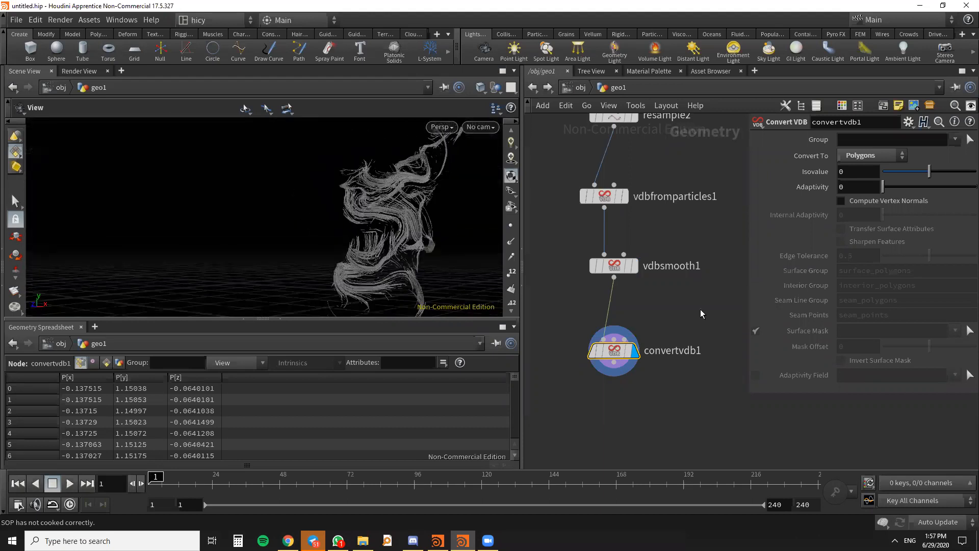
pyautogui.scroll(-3, 700, 310)
pyautogui.scroll(-6, 706, 317)
pyautogui.moveTo(710, 360); pyautogui.dragTo(723, 405, button='middle')
pyautogui.scroll(4, 669, 278)
pyautogui.moveTo(657, 277); pyautogui.dragTo(600, 286)
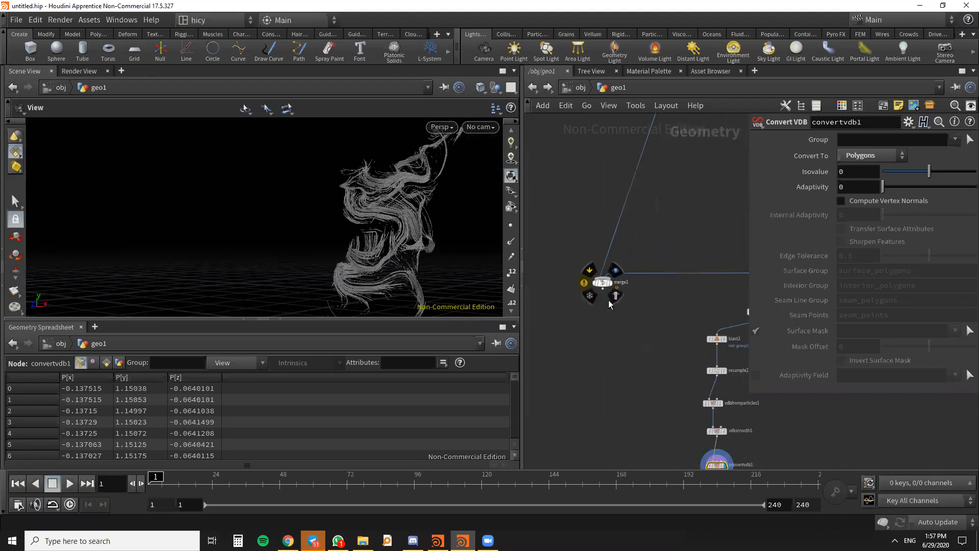
pyautogui.press('Tab')
pyautogui.write('Merge')
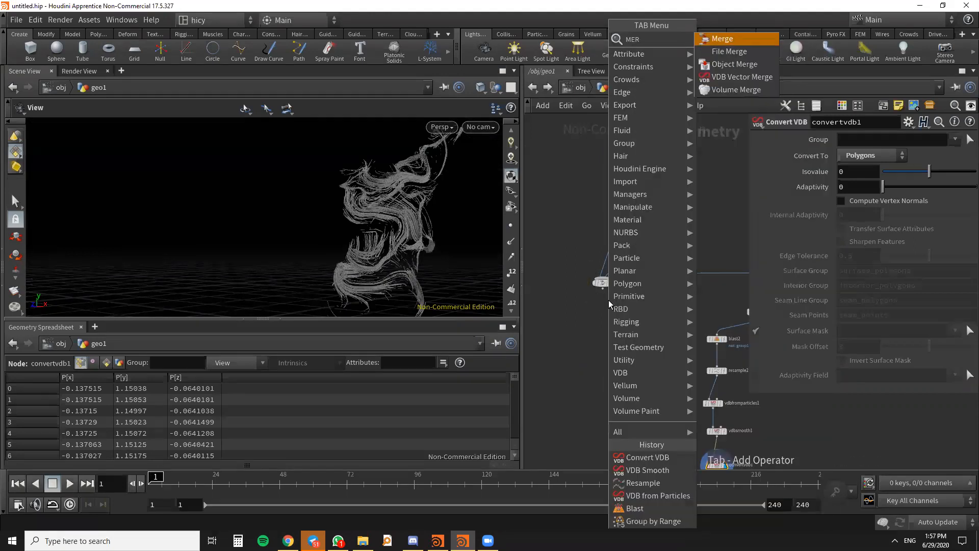
pyautogui.press('Return')
pyautogui.click(601, 331)
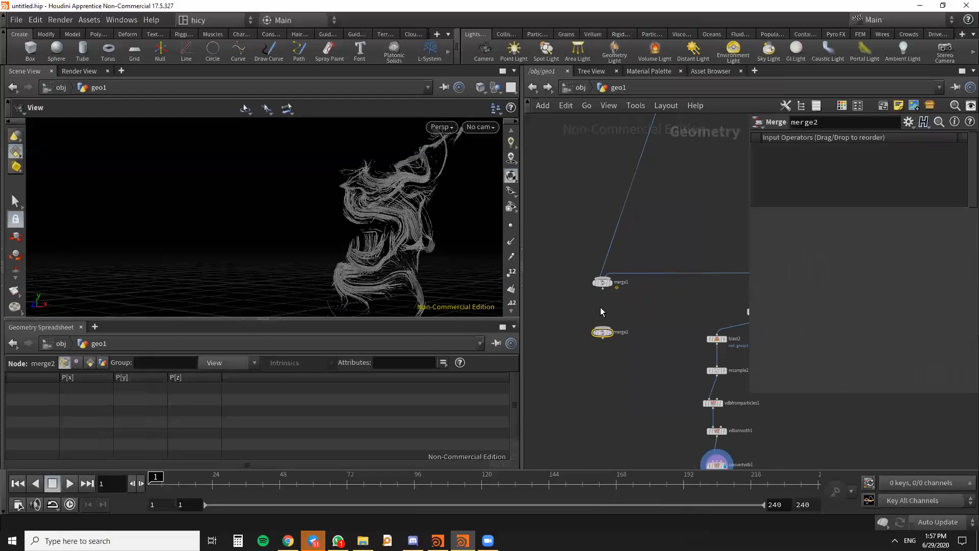
pyautogui.scroll(-3, 614, 357)
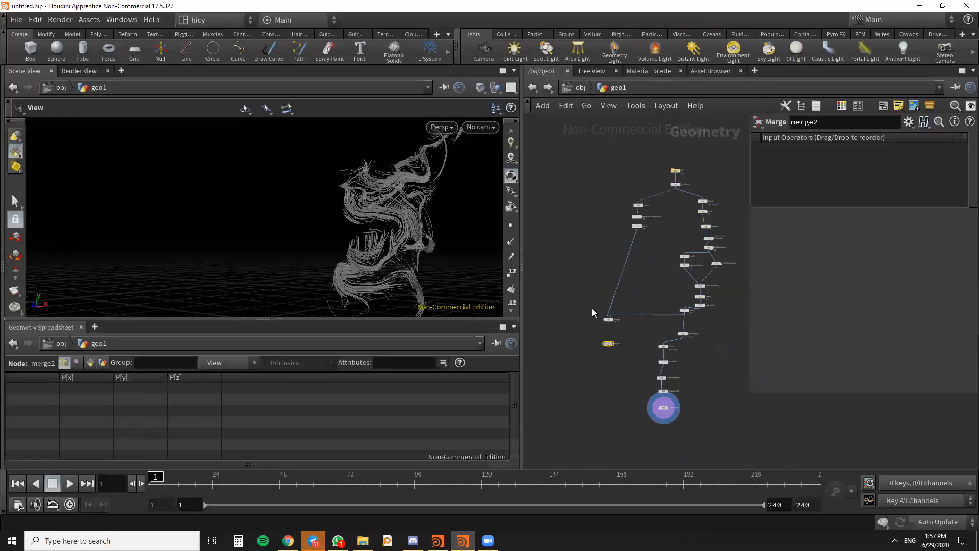
pyautogui.click(608, 320)
pyautogui.scroll(3, 613, 363)
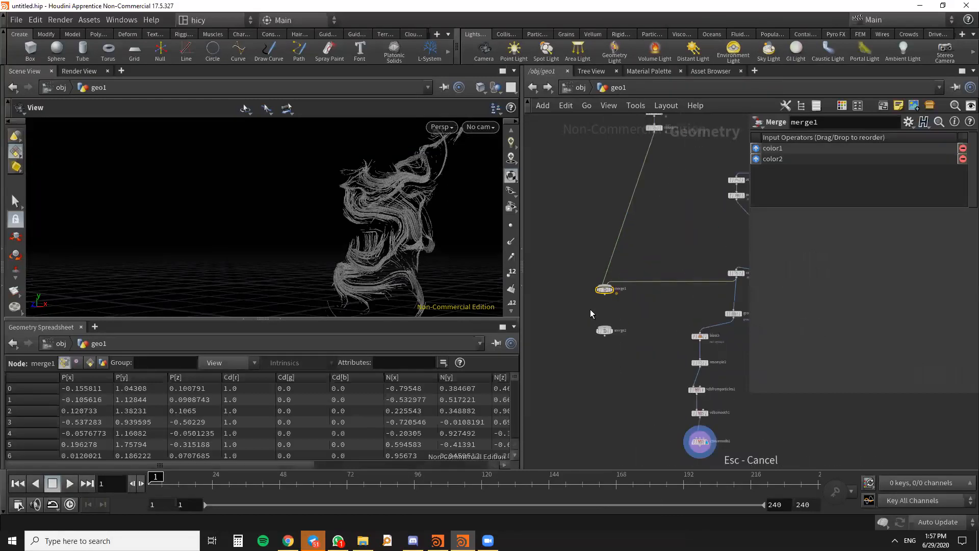
pyautogui.click(604, 330)
pyautogui.press('Delete')
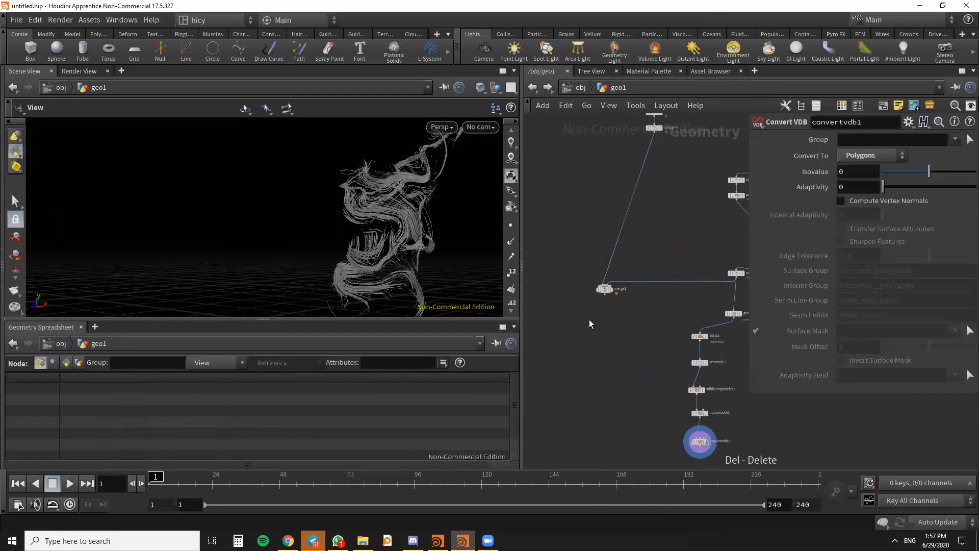
# - Move merge1 below the node chain, wire convertvdb1 into it as a third input and display the merged geometry
pyautogui.scroll(-4, 589, 324)
pyautogui.moveTo(608, 180); pyautogui.dragTo(623, 294)
pyautogui.scroll(3, 641, 288)
pyautogui.moveTo(700, 254); pyautogui.dragTo(595, 316)
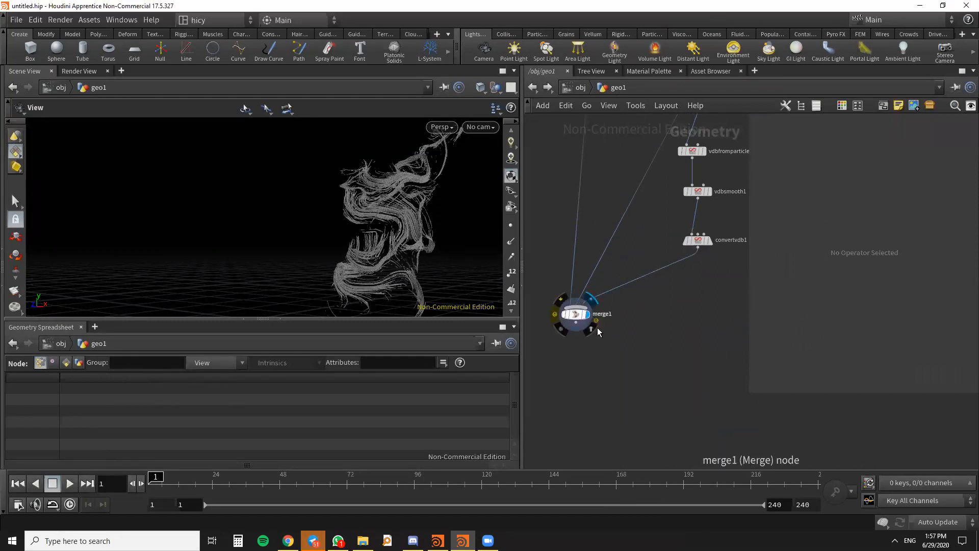
pyautogui.click(595, 329)
pyautogui.scroll(5, 413, 194)
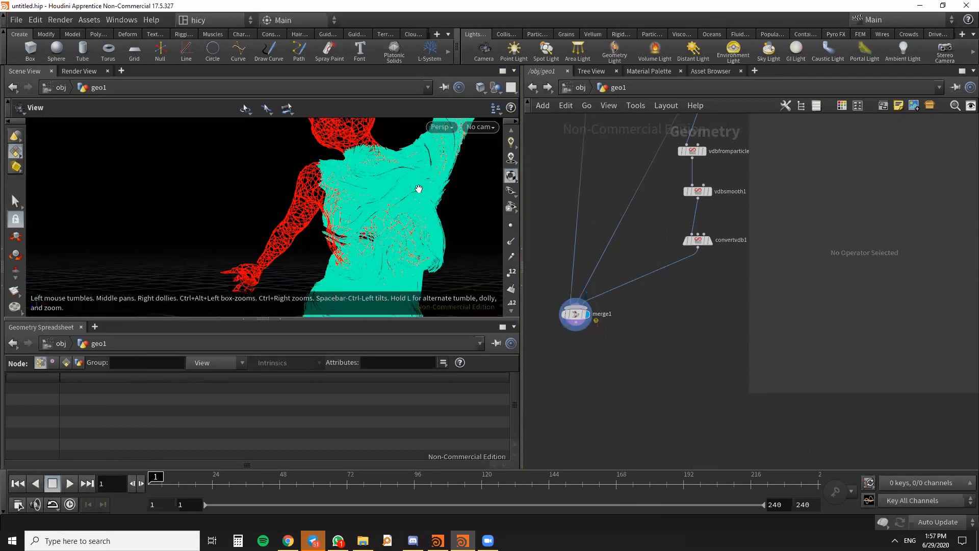
pyautogui.moveTo(414, 203); pyautogui.dragTo(444, 226)
pyautogui.scroll(-5, 700, 285)
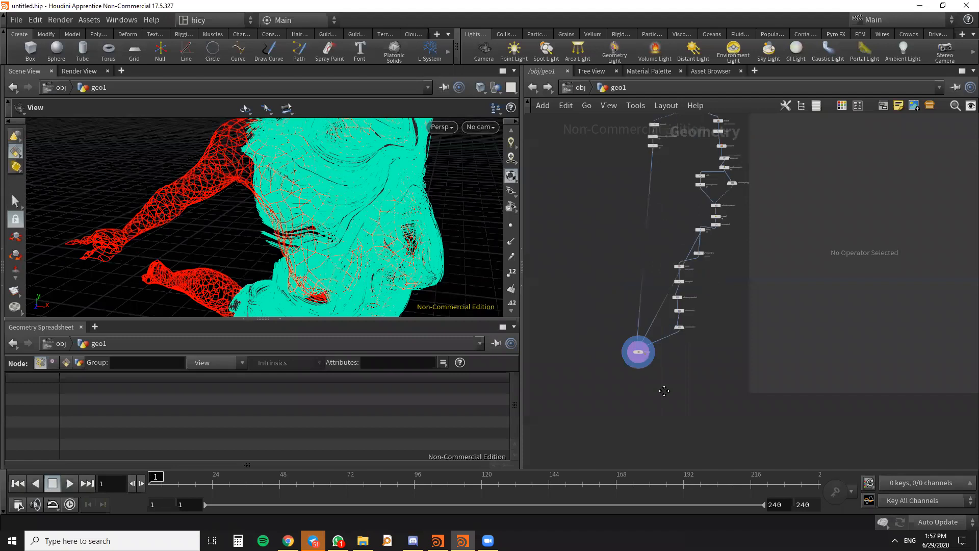
# - Move the grouprange1 node and its chain away from the wire running from color2 to merge1 to tidy the network
pyautogui.scroll(2, 695, 250)
pyautogui.scroll(-1, 689, 312)
pyautogui.moveTo(688, 312); pyautogui.dragTo(691, 211, button='middle')
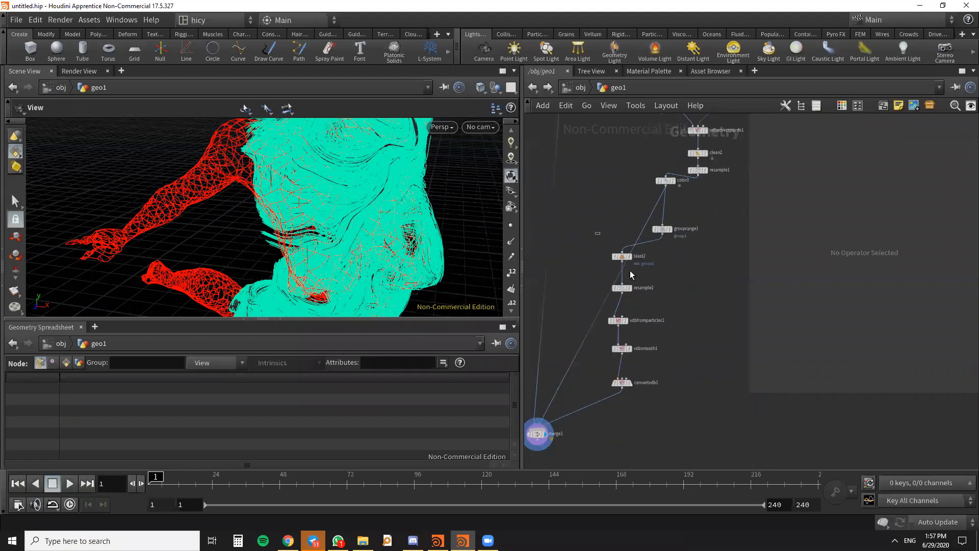
pyautogui.moveTo(630, 271); pyautogui.dragTo(672, 390)
pyautogui.moveTo(624, 257); pyautogui.dragTo(716, 259)
pyautogui.scroll(-4, 704, 257)
pyautogui.moveTo(649, 301); pyautogui.dragTo(658, 340, button='middle')
pyautogui.scroll(3, 646, 404)
pyautogui.moveTo(616, 372); pyautogui.dragTo(638, 342)
# - Examine the combined red wireframe and strands, and review the node network from the source down to convertvdb1
pyautogui.moveTo(388, 219); pyautogui.dragTo(408, 274)
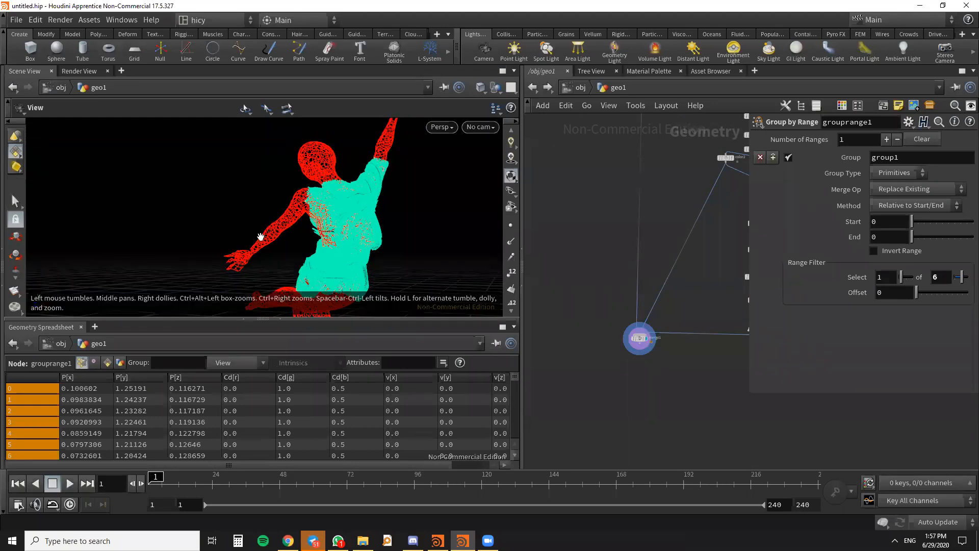
pyautogui.moveTo(301, 243); pyautogui.dragTo(320, 247)
pyautogui.scroll(-3, 645, 320)
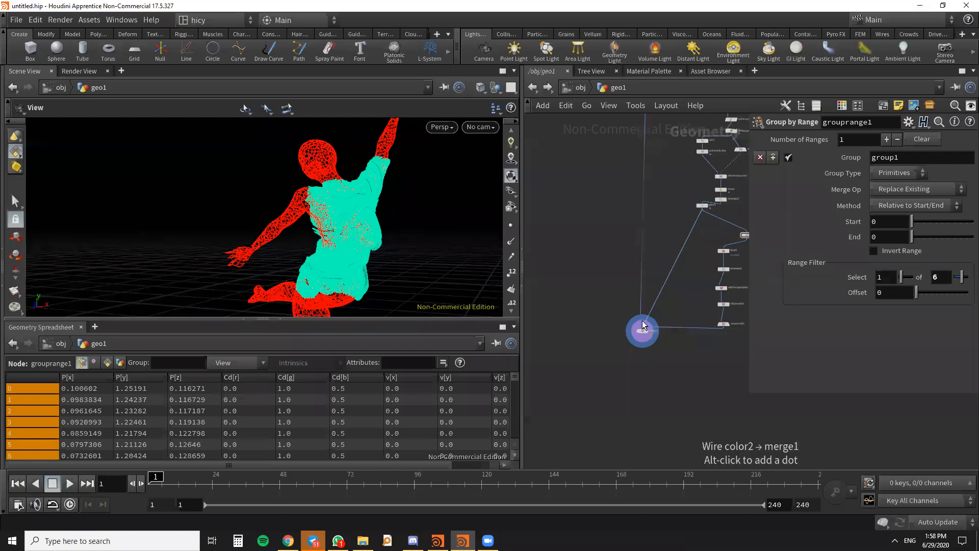
pyautogui.click(483, 128)
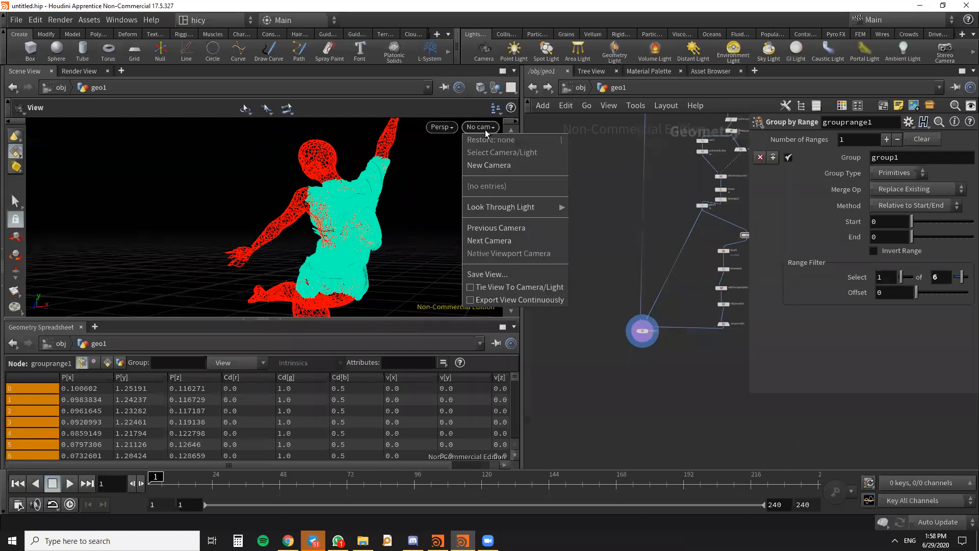
pyautogui.scroll(-3, 658, 309)
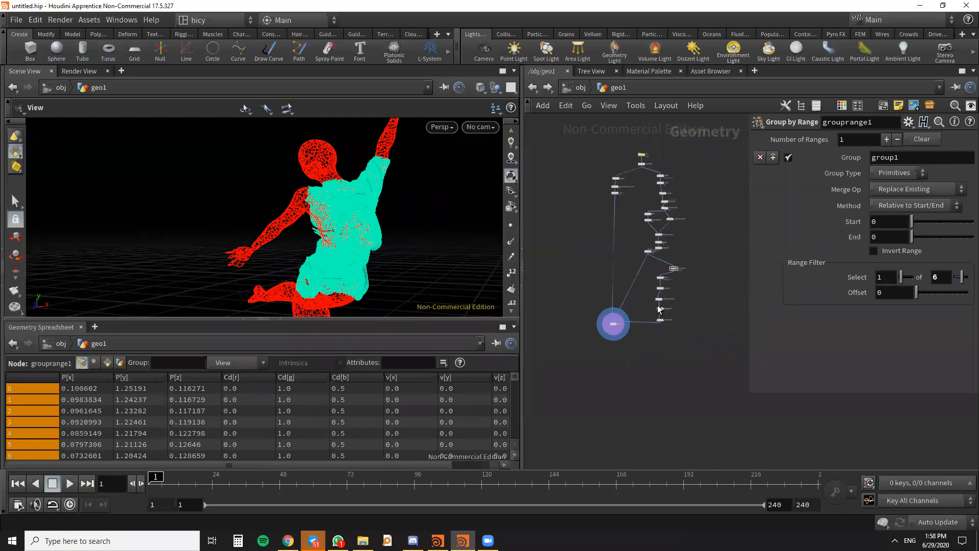
pyautogui.scroll(3, 694, 352)
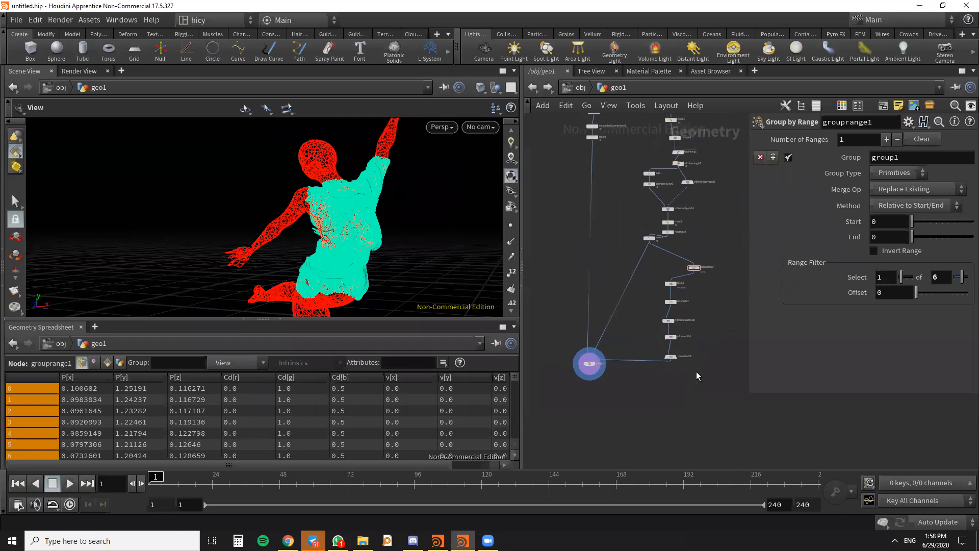
pyautogui.scroll(2, 681, 335)
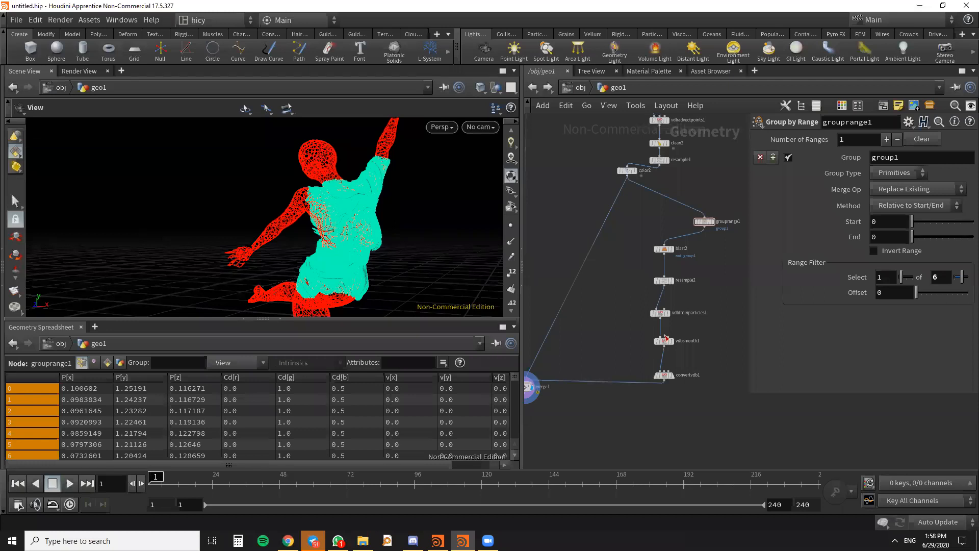
pyautogui.scroll(-3, 629, 283)
pyautogui.moveTo(645, 322); pyautogui.dragTo(644, 378, button='middle')
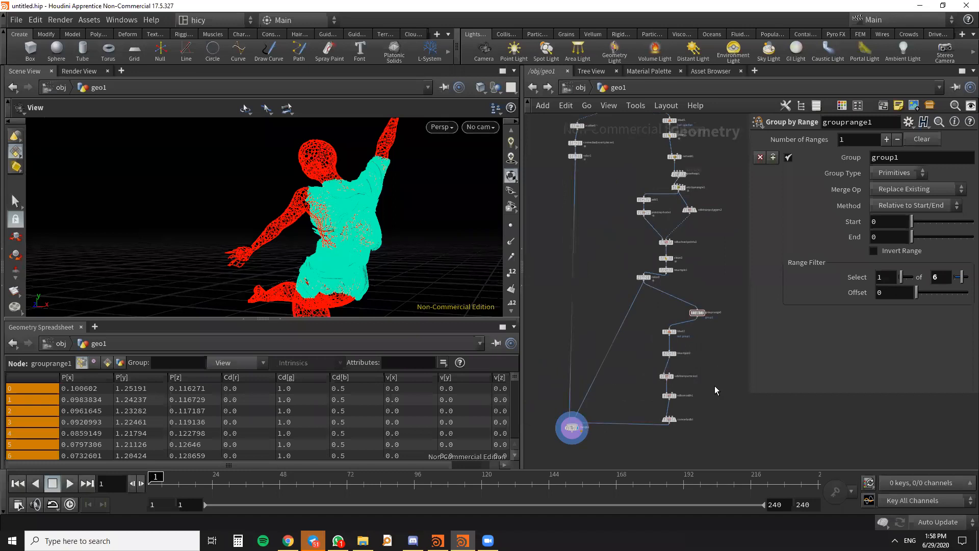
pyautogui.scroll(2, 713, 395)
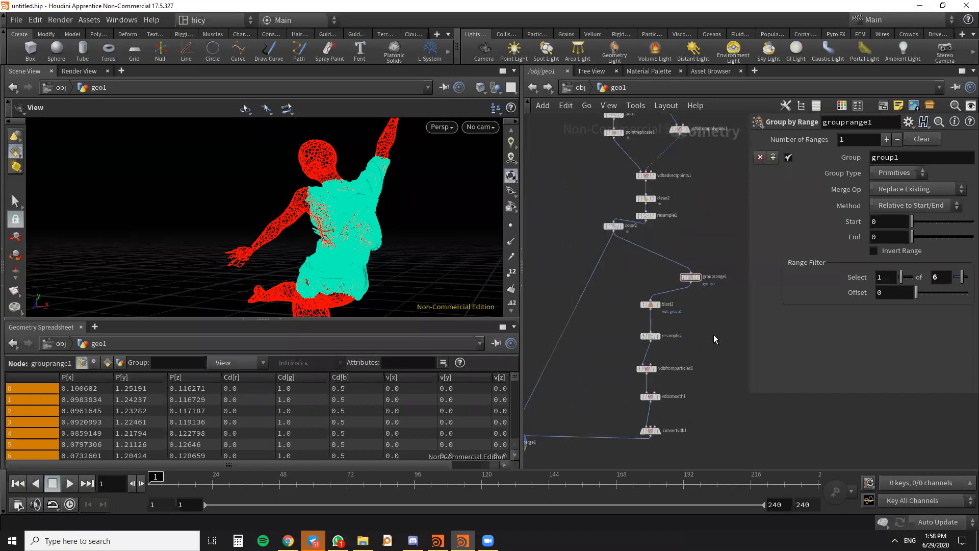
pyautogui.moveTo(699, 235); pyautogui.dragTo(693, 316, button='middle')
pyautogui.scroll(5, 635, 246)
pyautogui.moveTo(629, 240); pyautogui.dragTo(630, 206, button='middle')
pyautogui.scroll(-4, 631, 166)
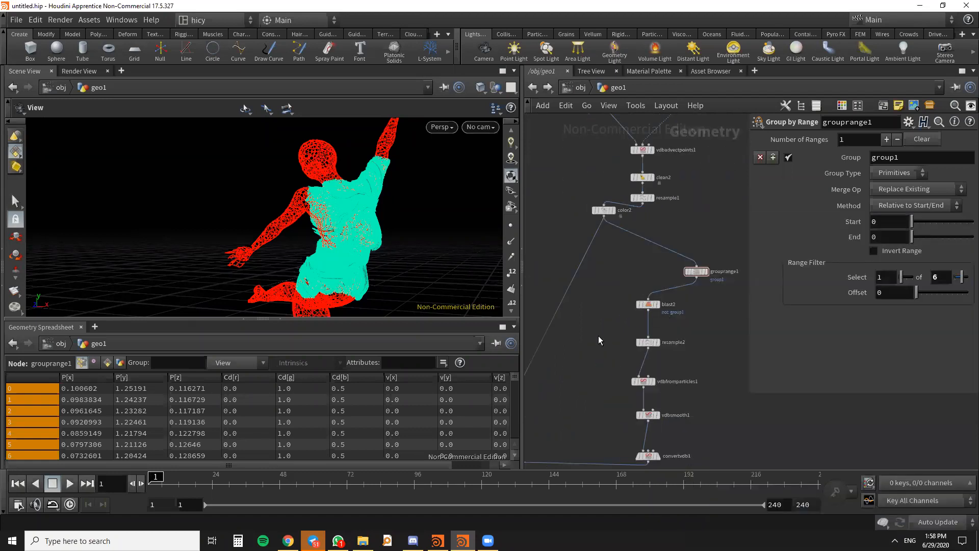
pyautogui.moveTo(601, 340); pyautogui.dragTo(614, 253, button='middle')
pyautogui.scroll(4, 653, 319)
# - Select vdbsmooth1, display its output and inspect the smoothed strands up close
pyautogui.click(651, 315)
pyautogui.scroll(-3, 604, 351)
pyautogui.moveTo(601, 353); pyautogui.dragTo(574, 363, button='middle')
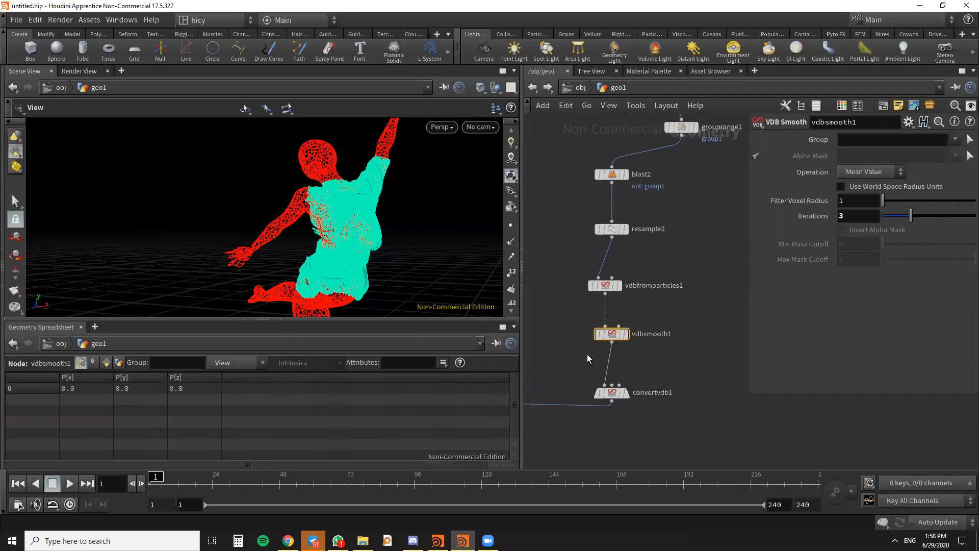
pyautogui.moveTo(639, 368); pyautogui.dragTo(684, 352, button='middle')
pyautogui.scroll(3, 642, 325)
pyautogui.scroll(-3, 665, 299)
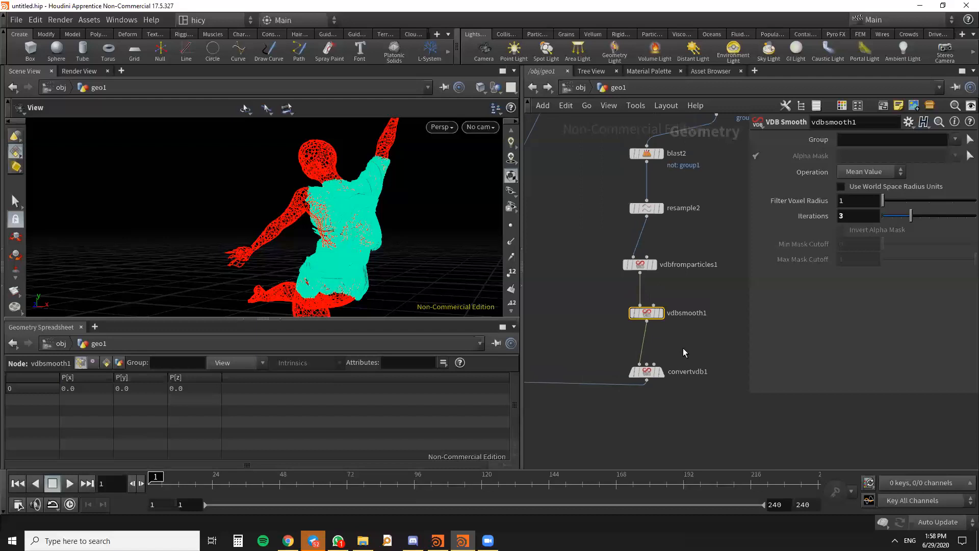
pyautogui.scroll(2, 660, 364)
pyautogui.moveTo(646, 377); pyautogui.dragTo(647, 371)
pyautogui.scroll(-3, 703, 327)
pyautogui.scroll(3, 703, 360)
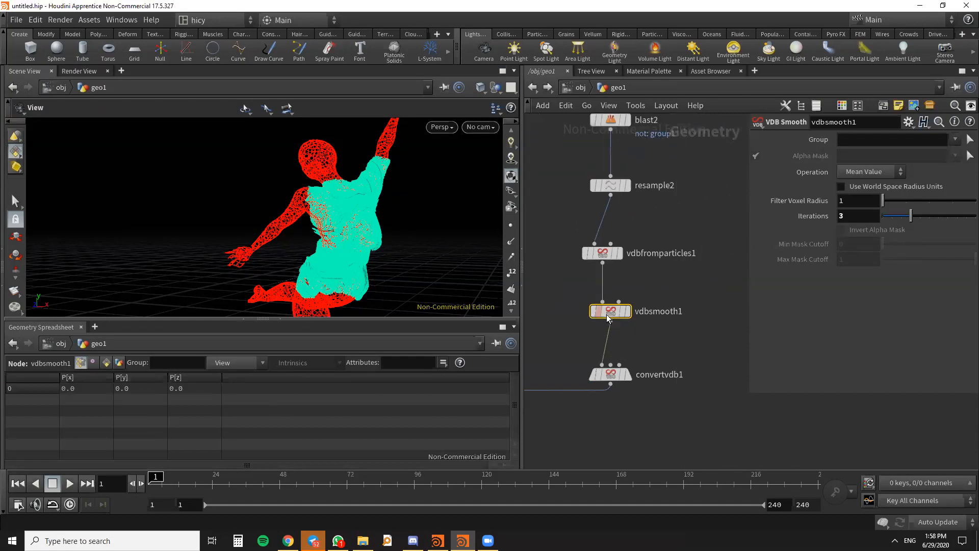
pyautogui.moveTo(612, 316)
pyautogui.scroll(-1, 644, 335)
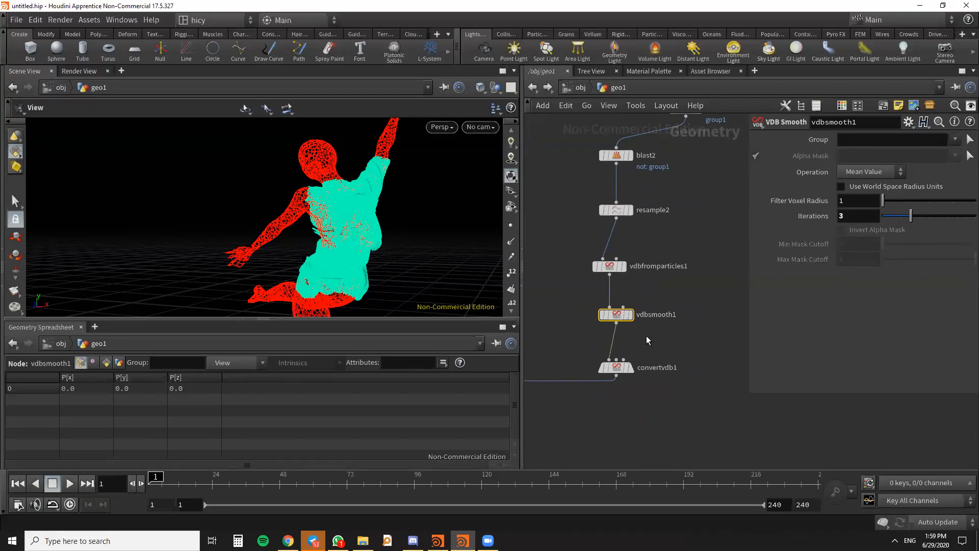
pyautogui.scroll(-2, 657, 343)
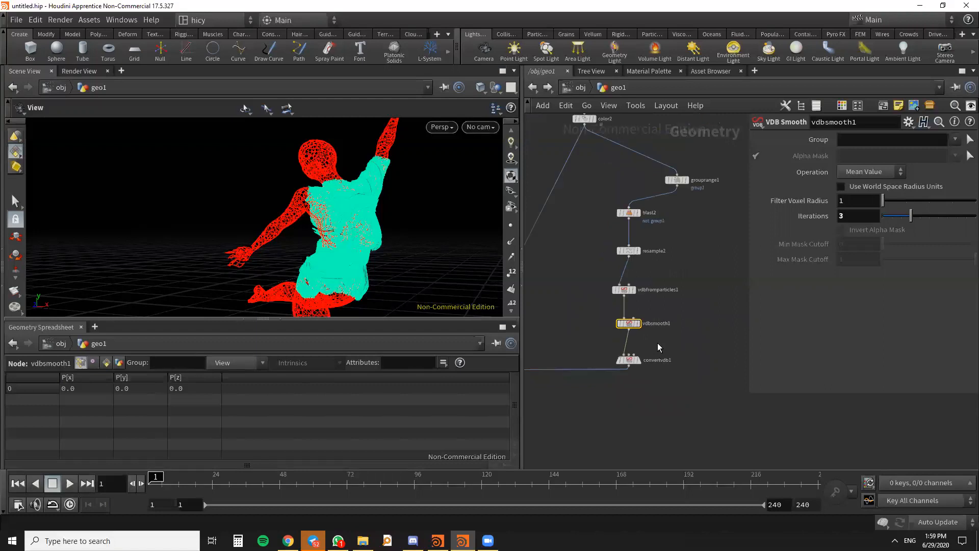
pyautogui.scroll(4, 660, 331)
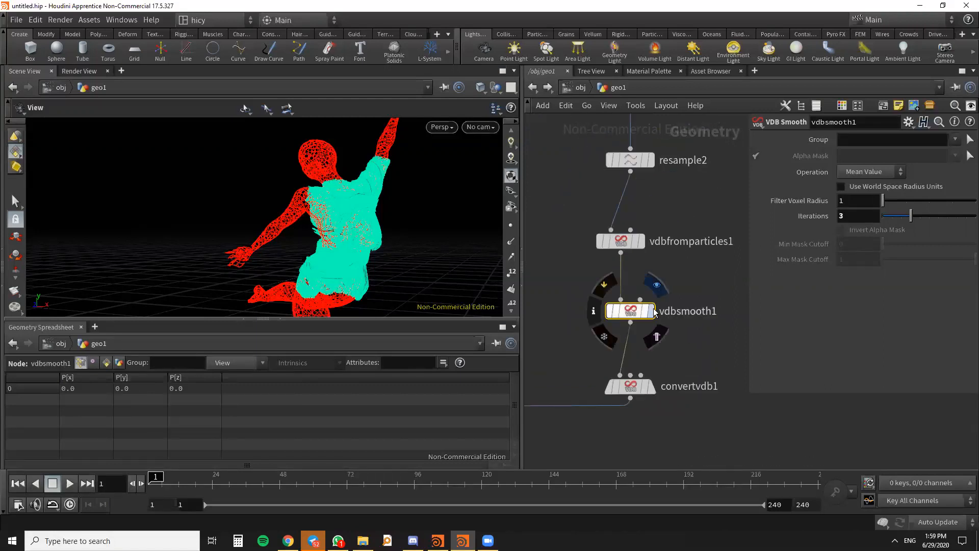
pyautogui.click(657, 284)
pyautogui.scroll(5, 347, 233)
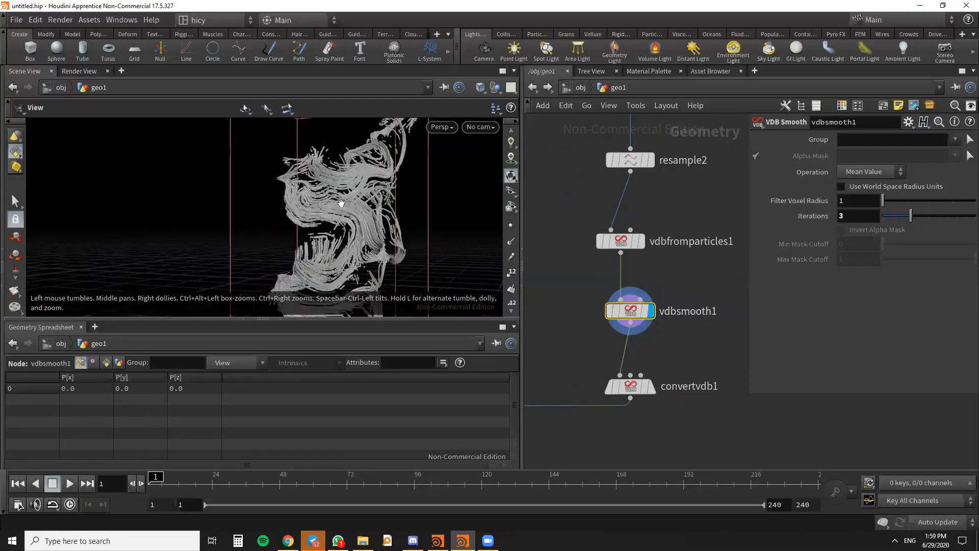
pyautogui.moveTo(399, 213); pyautogui.dragTo(388, 230)
pyautogui.scroll(-4, 663, 296)
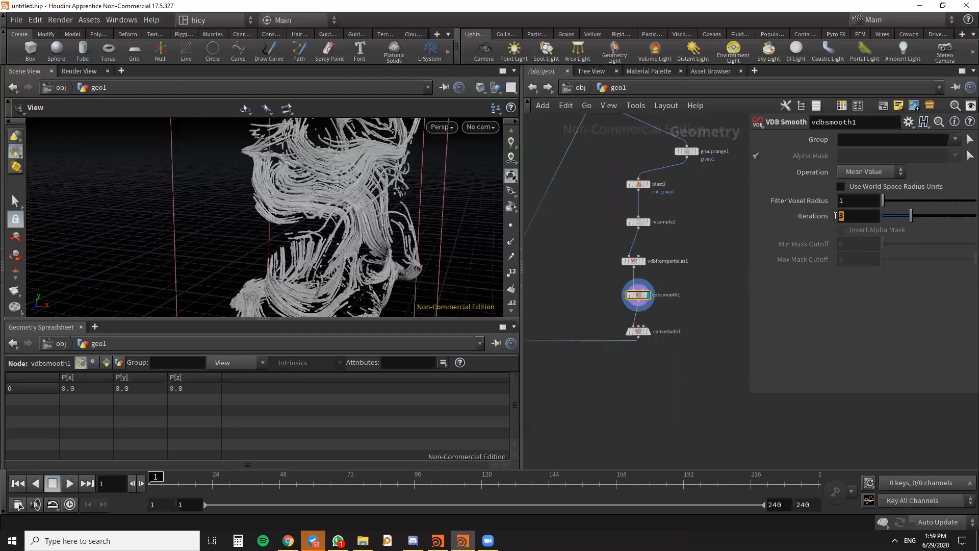
# - Try the Gaussian operation on vdbsmooth1 and return it to Mean Value
pyautogui.click(870, 173)
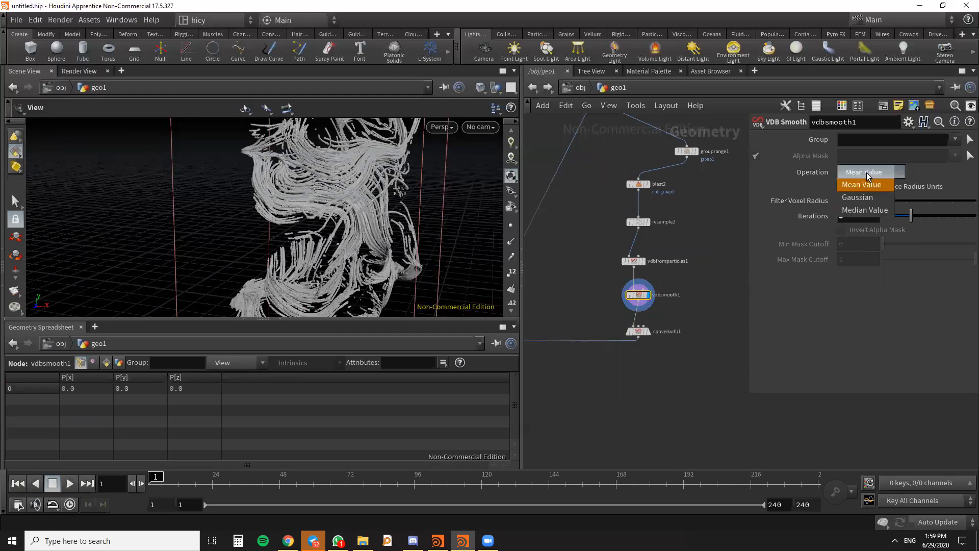
pyautogui.click(856, 198)
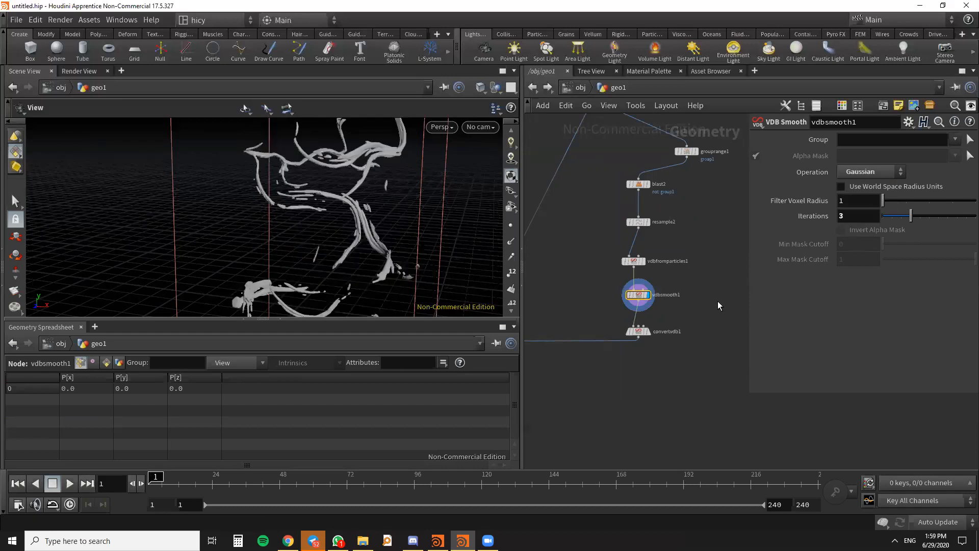
pyautogui.click(896, 173)
pyautogui.click(877, 190)
# - Display merge1 again and frame the whole combined figure in the perspective view
pyautogui.scroll(-4, 714, 278)
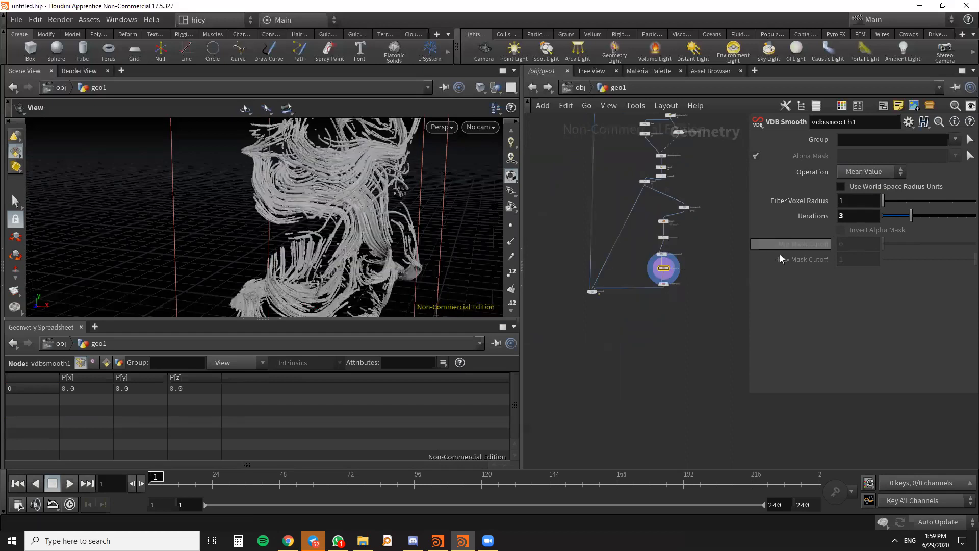
pyautogui.scroll(5, 618, 297)
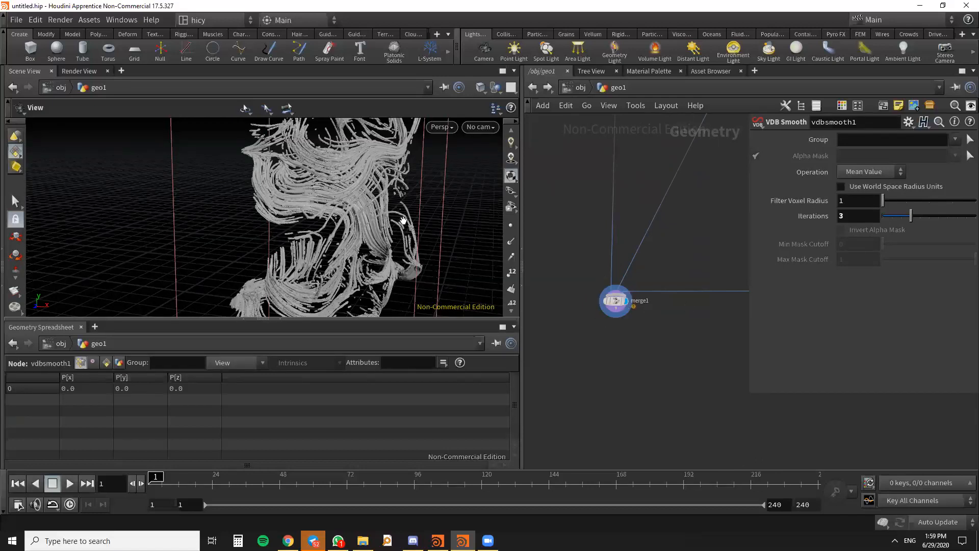
pyautogui.moveTo(403, 220)
pyautogui.mouseDown()
pyautogui.moveTo(389, 213)
pyautogui.moveTo(399, 225)
pyautogui.mouseUp()
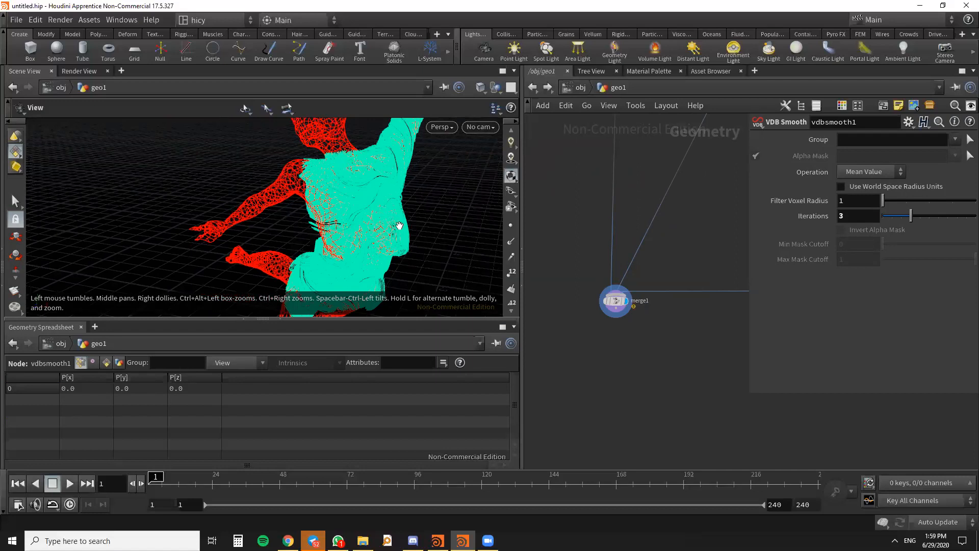
pyautogui.moveTo(399, 226); pyautogui.dragTo(347, 213)
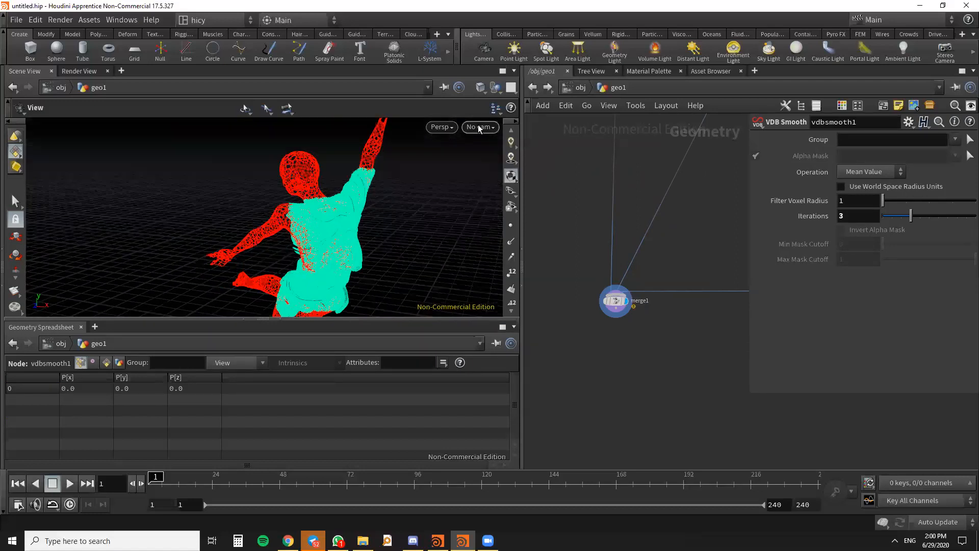
pyautogui.click(482, 128)
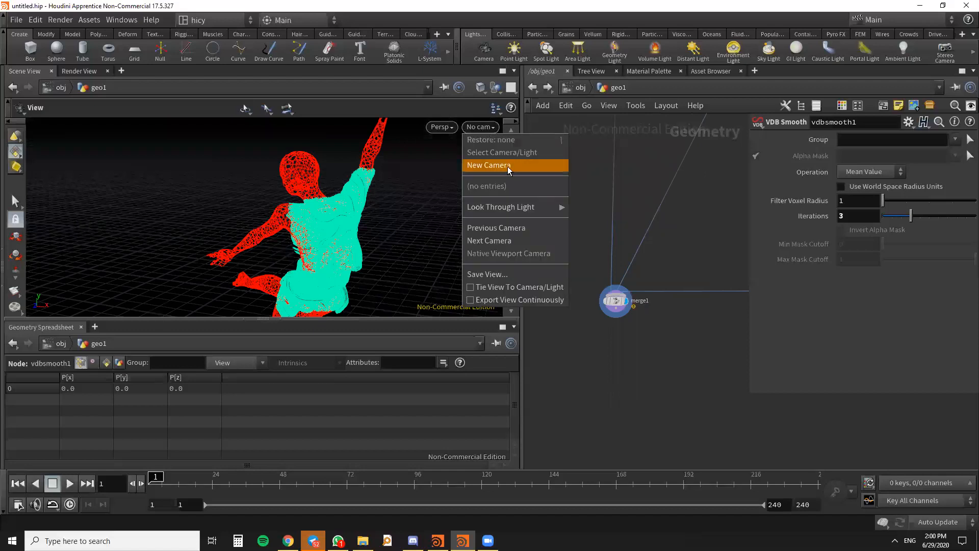
pyautogui.click(573, 147)
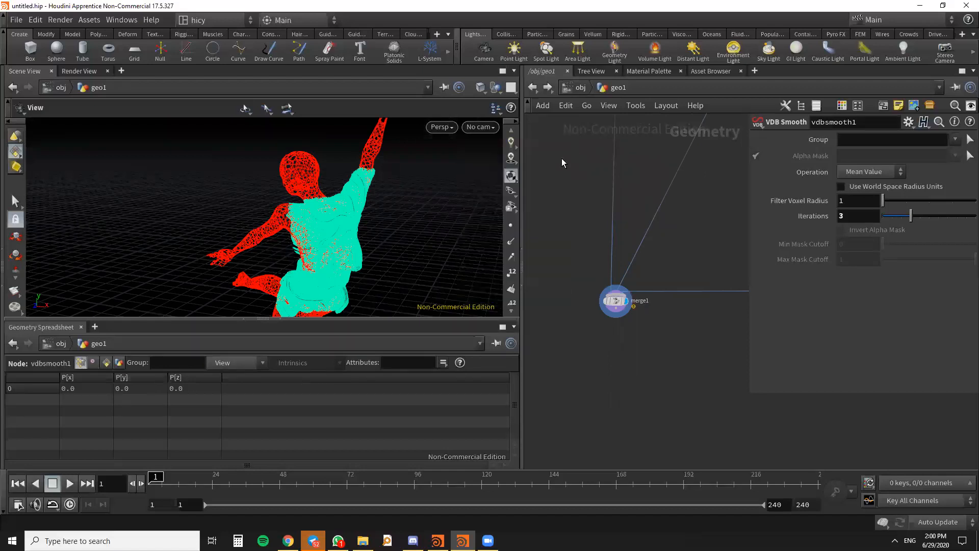
# - Create a camera from the current perspective view and arrange geo1 and cam1 side by side in the object network
pyautogui.click(489, 128)
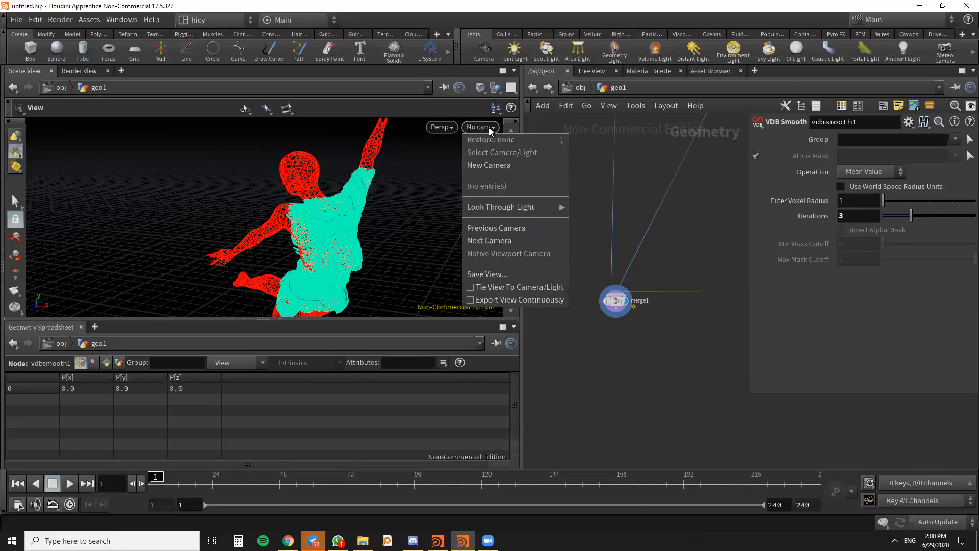
pyautogui.click(495, 165)
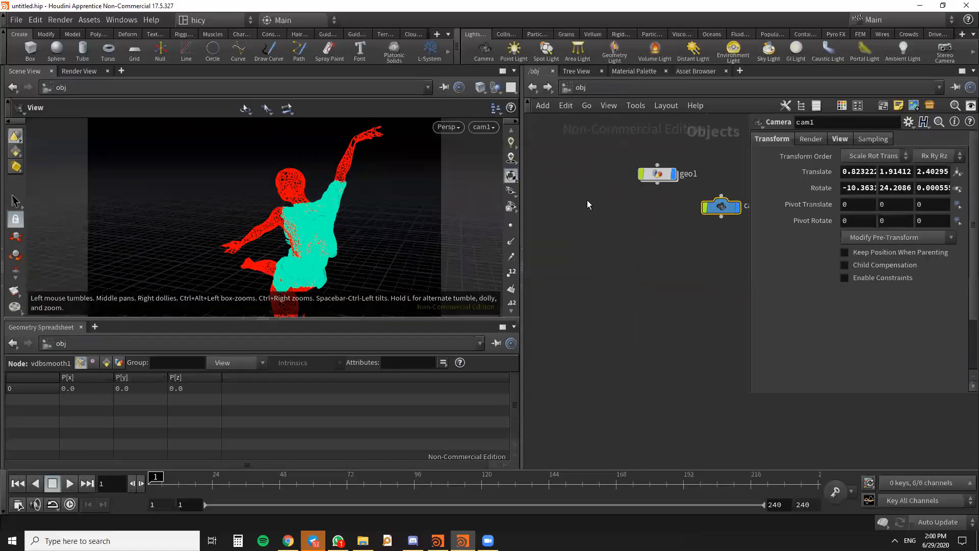
pyautogui.scroll(-4, 607, 218)
pyautogui.moveTo(614, 228); pyautogui.dragTo(610, 268, button='middle')
pyautogui.scroll(4, 645, 246)
pyautogui.moveTo(655, 264); pyautogui.dragTo(679, 244)
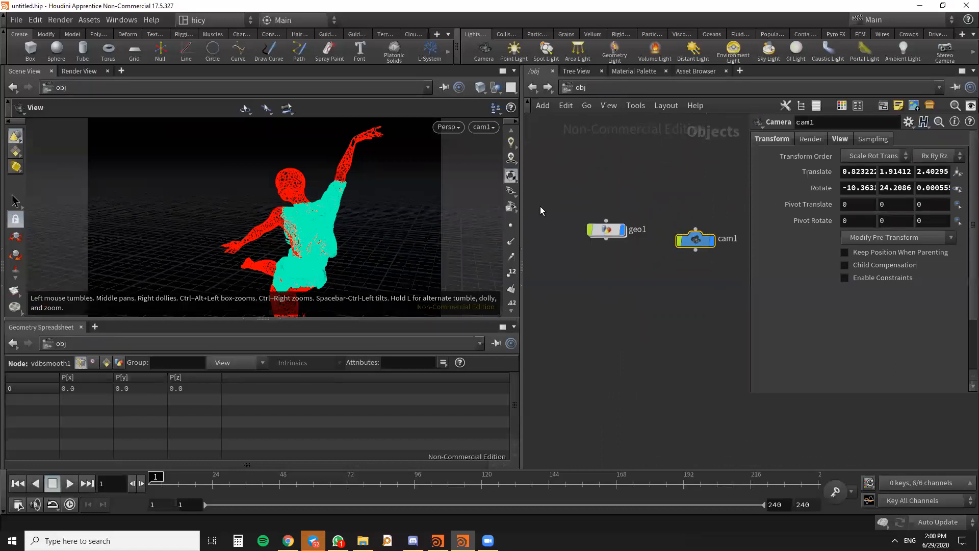
pyautogui.moveTo(605, 234)
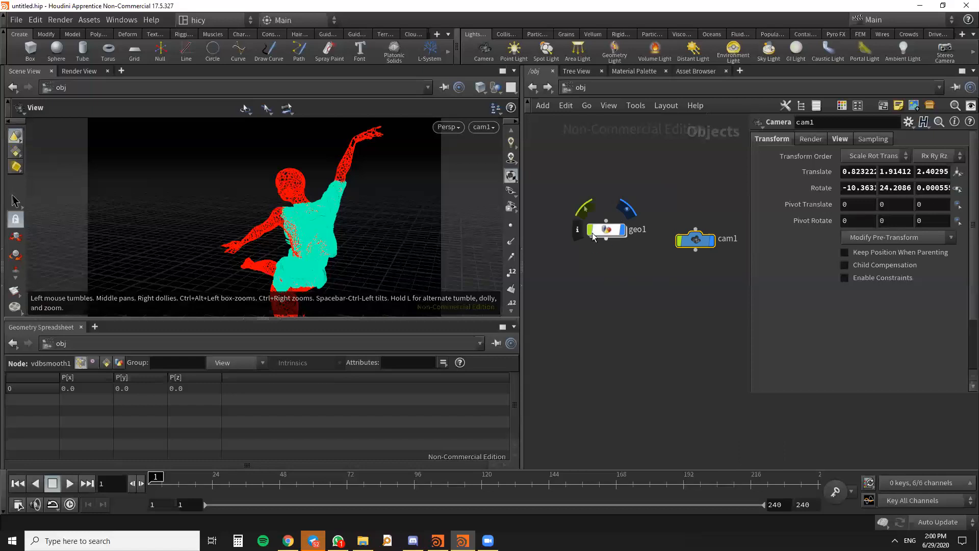
pyautogui.moveTo(606, 233); pyautogui.dragTo(608, 243)
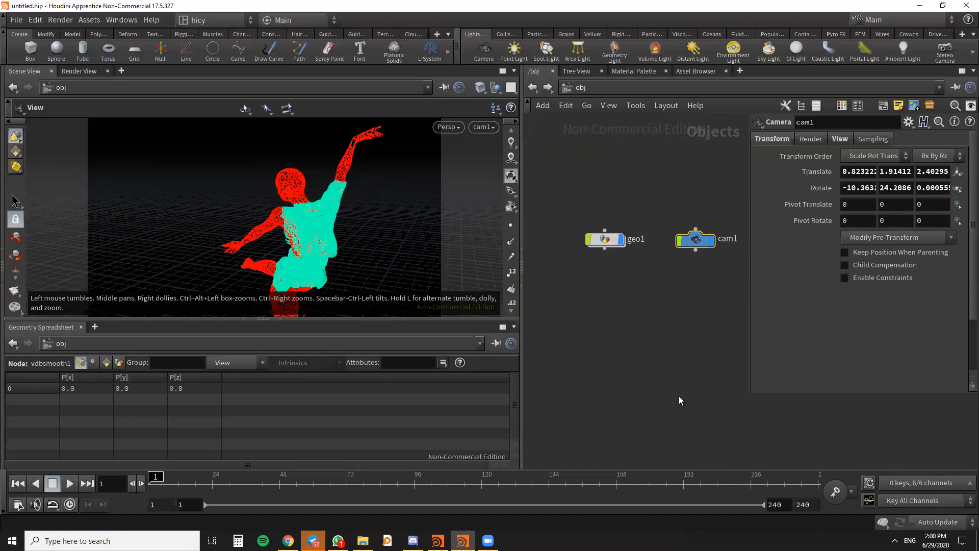
pyautogui.scroll(-1, 705, 325)
pyautogui.moveTo(703, 302); pyautogui.dragTo(677, 282, button='middle')
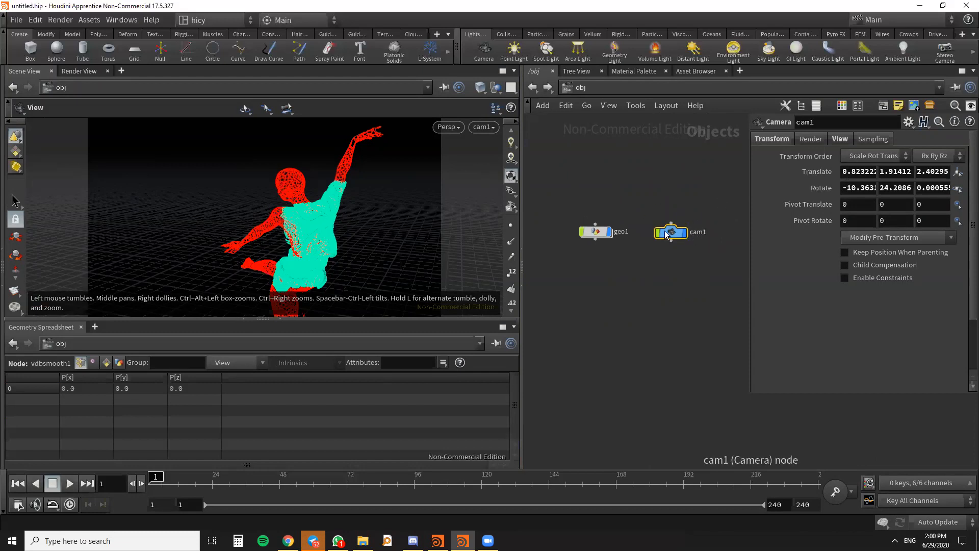
# - Show cam1's view parameters, orbit out of the camera view, and look through cam1 again
pyautogui.click(815, 140)
pyautogui.click(838, 138)
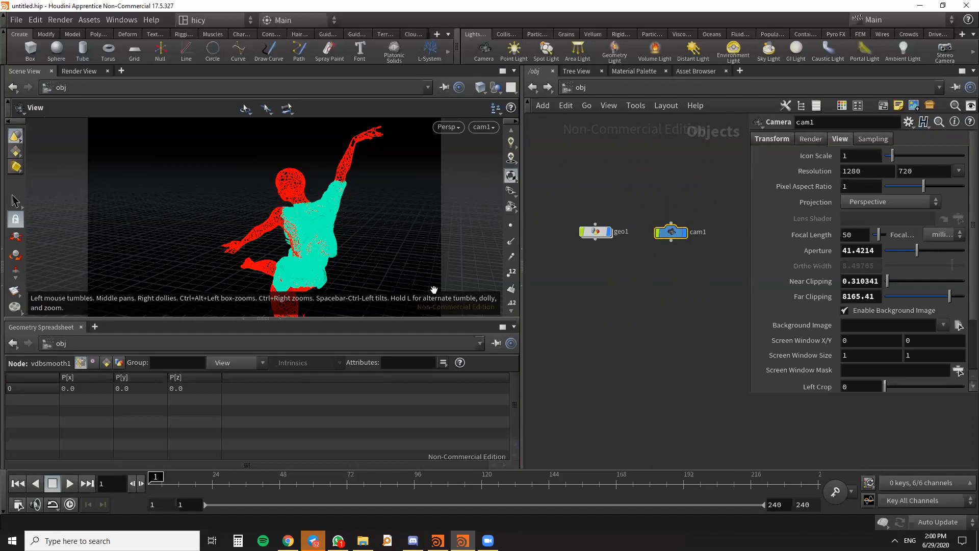
pyautogui.moveTo(340, 172); pyautogui.dragTo(343, 234, button='right')
pyautogui.scroll(-2, 337, 231)
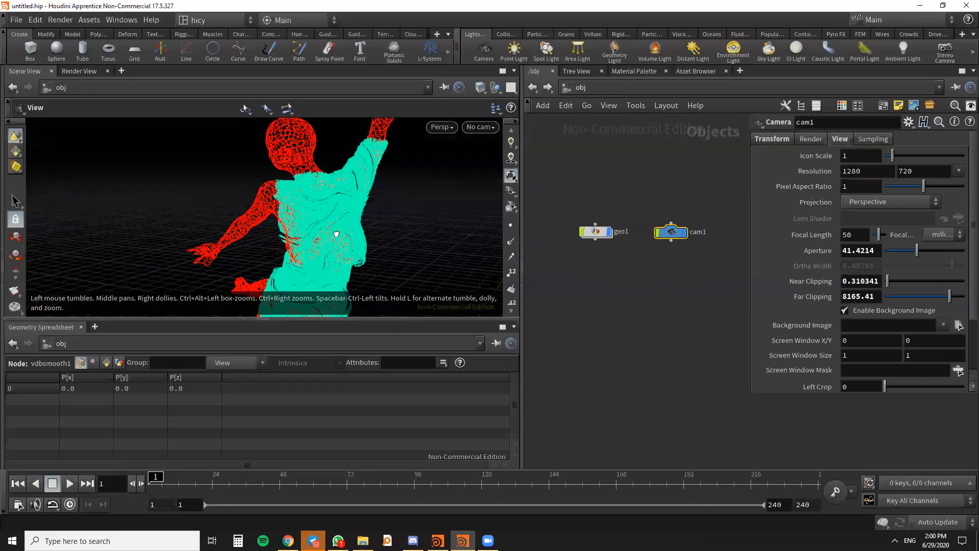
pyautogui.scroll(-1, 374, 257)
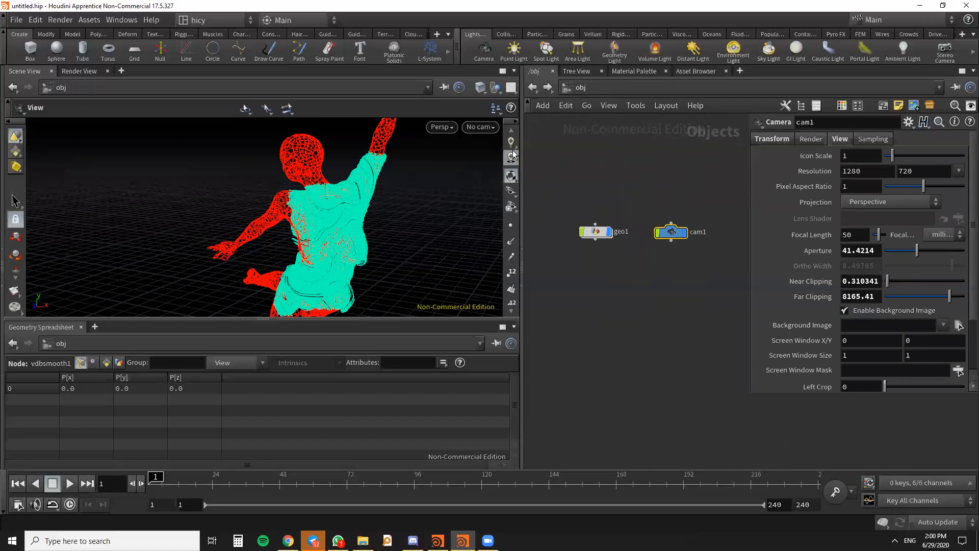
pyautogui.click(482, 128)
pyautogui.click(488, 186)
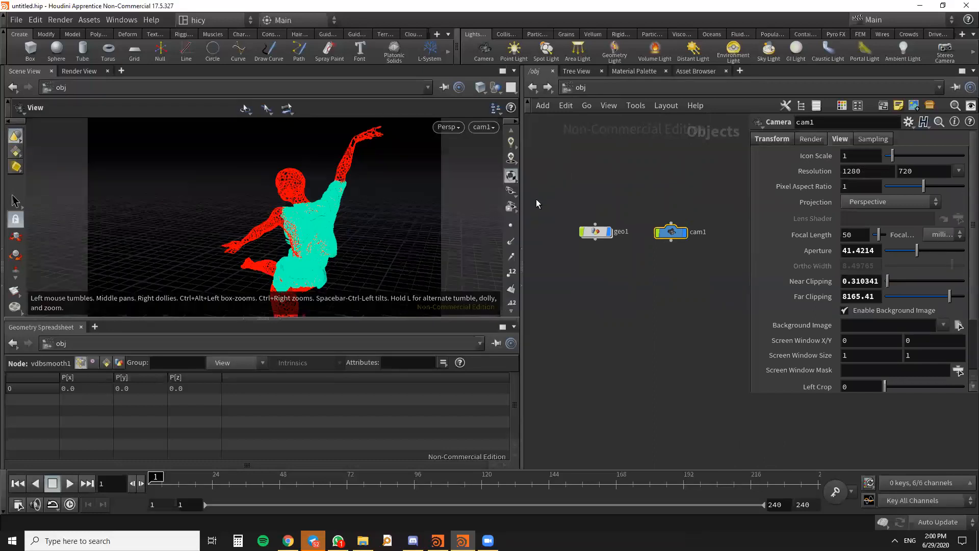
# - Lock cam1 to the view, reframe the figure from a closer, higher angle, and unlock the camera
pyautogui.scroll(3, 512, 183)
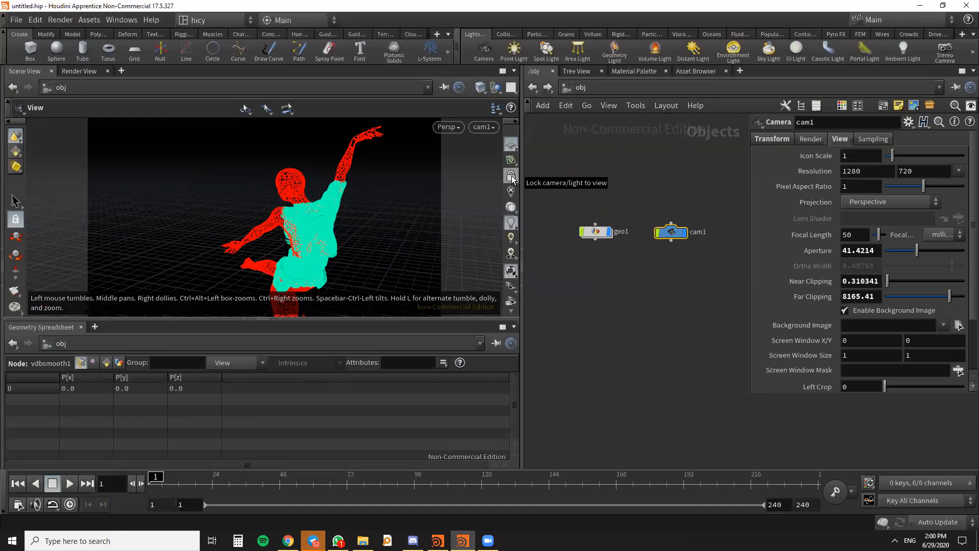
pyautogui.click(511, 178)
pyautogui.moveTo(372, 243); pyautogui.dragTo(319, 244)
pyautogui.moveTo(251, 213); pyautogui.dragTo(351, 250)
pyautogui.moveTo(357, 195)
pyautogui.mouseDown()
pyautogui.moveTo(361, 225)
pyautogui.moveTo(345, 207)
pyautogui.moveTo(348, 219)
pyautogui.moveTo(354, 205)
pyautogui.mouseUp()
pyautogui.click(510, 177)
# - Add an environment light to the scene and place its node below cam1 in the object network
pyautogui.scroll(-2, 684, 249)
pyautogui.scroll(4, 684, 255)
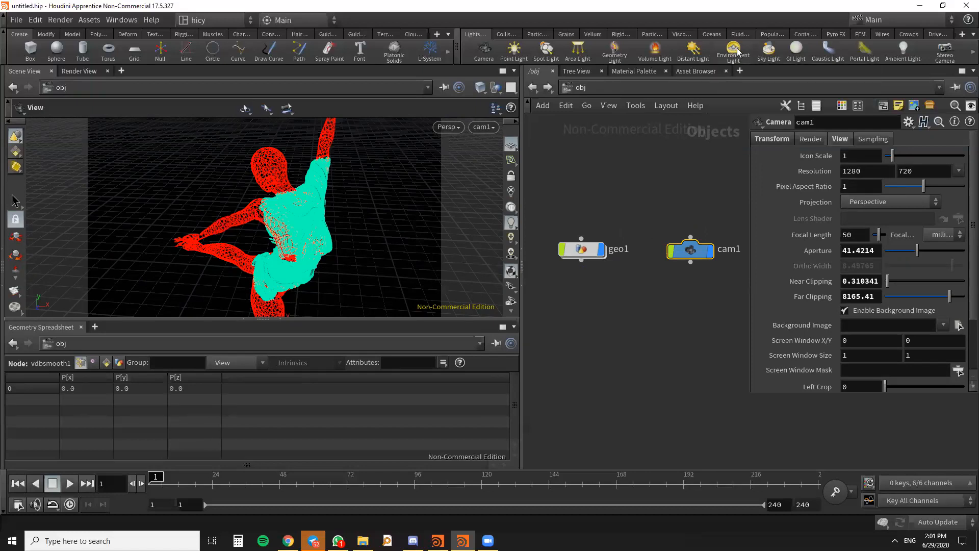
pyautogui.click(647, 315)
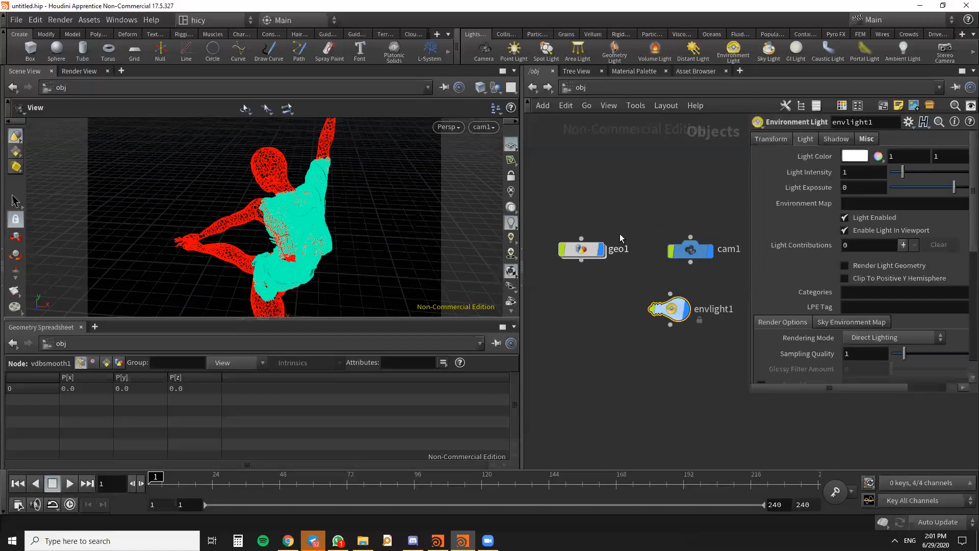
pyautogui.moveTo(675, 307); pyautogui.dragTo(638, 258, button='middle')
pyautogui.moveTo(637, 258); pyautogui.dragTo(629, 305)
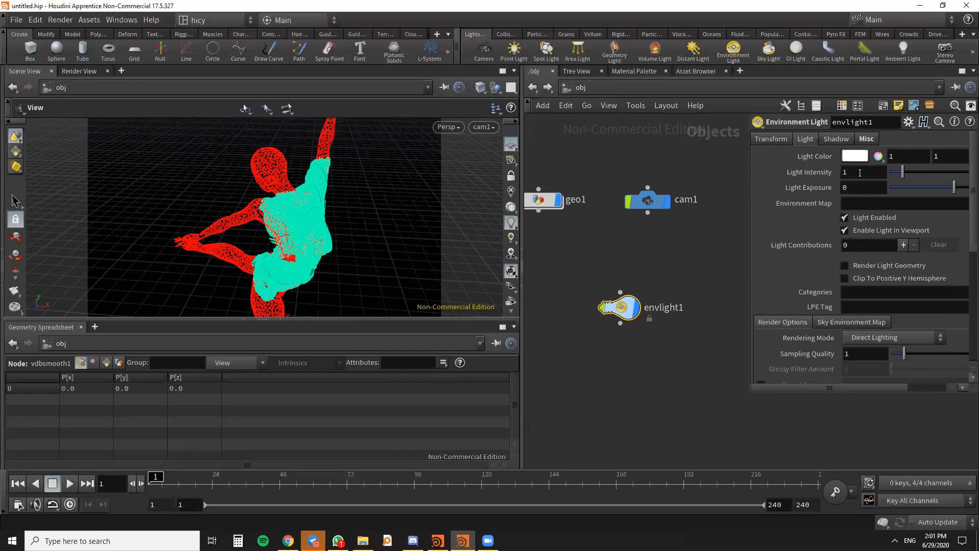
# - Set envlight1's light intensity to 2.8 and enable its sky environment map
pyautogui.moveTo(847, 176); pyautogui.dragTo(828, 176)
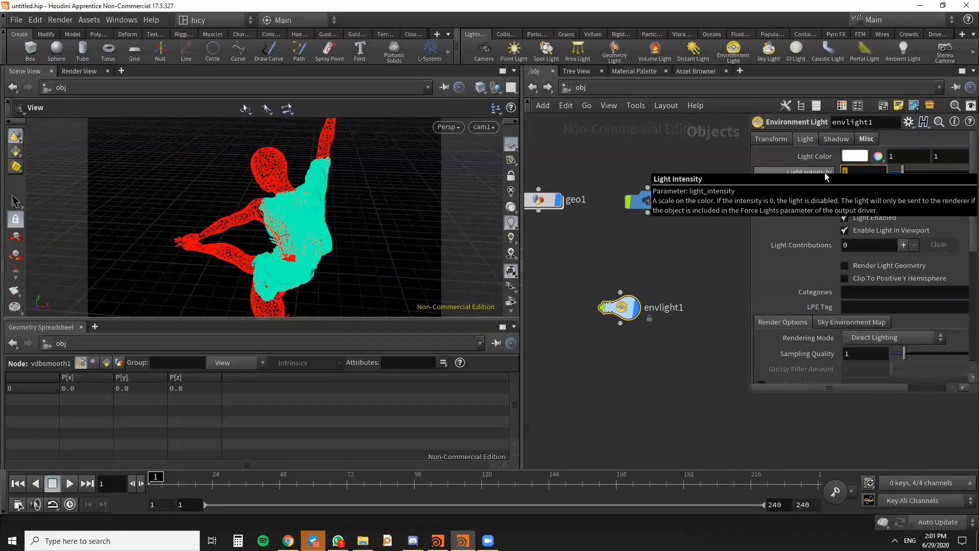
pyautogui.write('2.8')
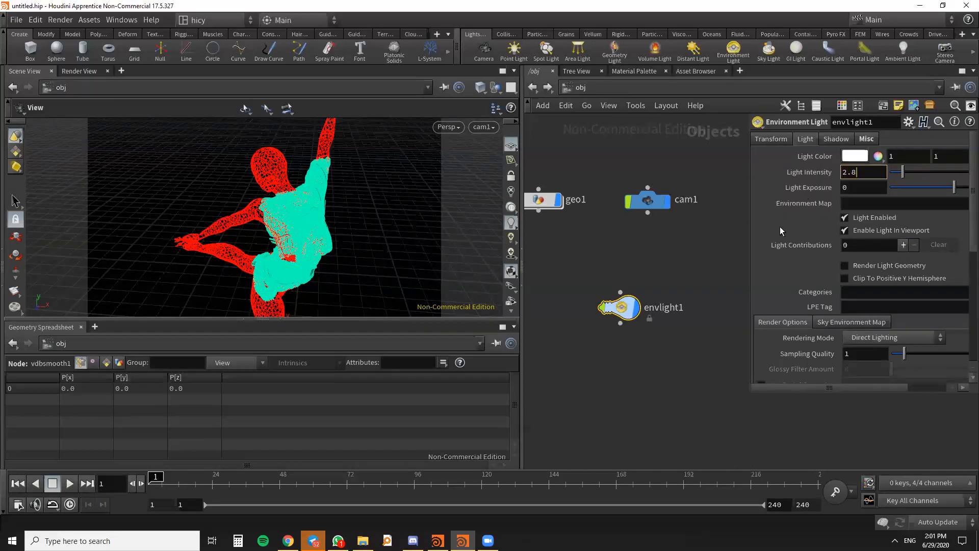
pyautogui.click(681, 260)
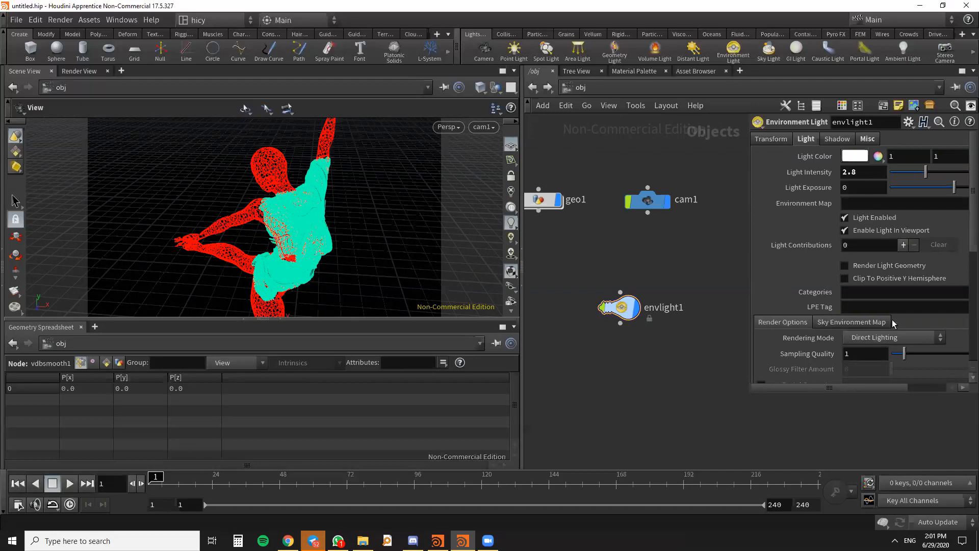
pyautogui.click(855, 322)
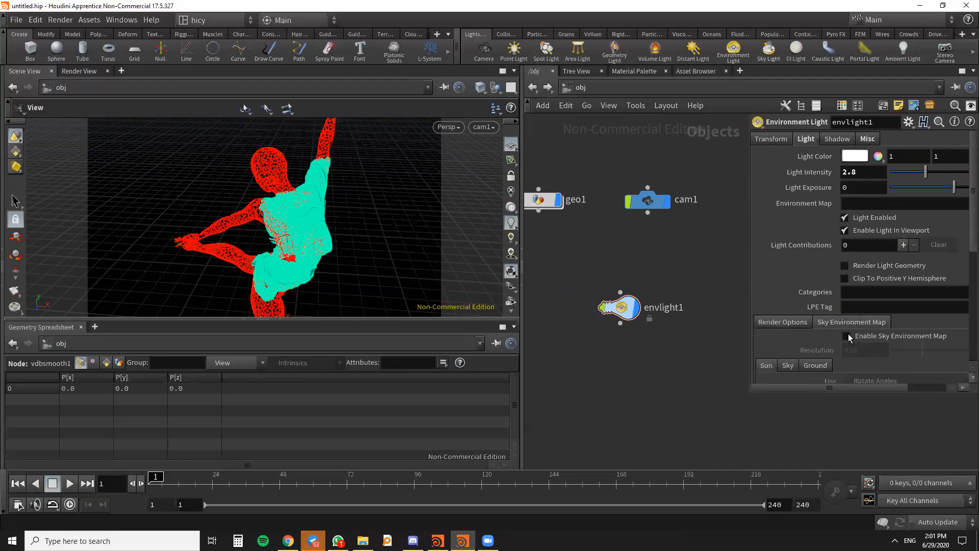
pyautogui.click(847, 337)
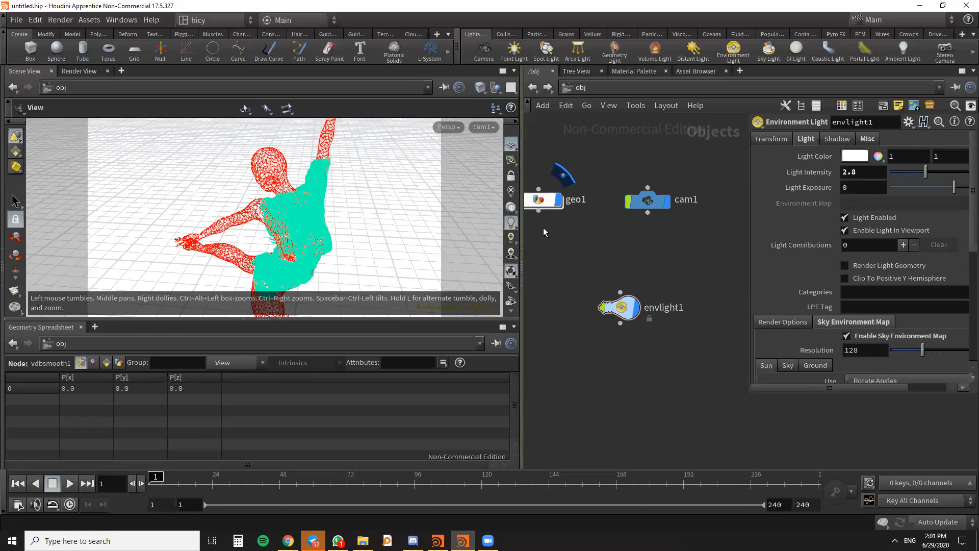
# - Switch the viewport lighting to Headlight Only and move the envlight1 node closer to cam1
pyautogui.click(514, 207)
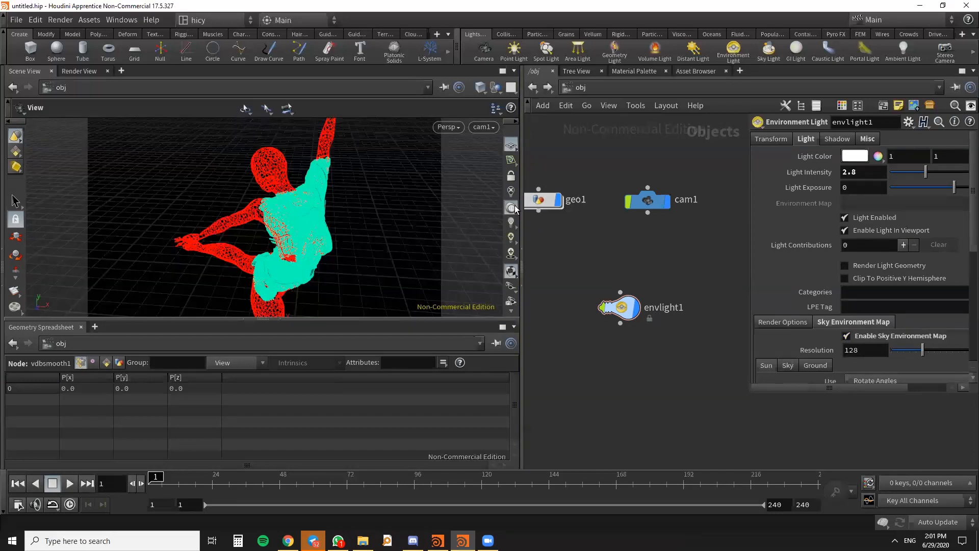
pyautogui.scroll(-4, 674, 243)
pyautogui.moveTo(697, 248); pyautogui.dragTo(738, 247, button='middle')
pyautogui.scroll(3, 692, 274)
pyautogui.moveTo(688, 275); pyautogui.dragTo(690, 233)
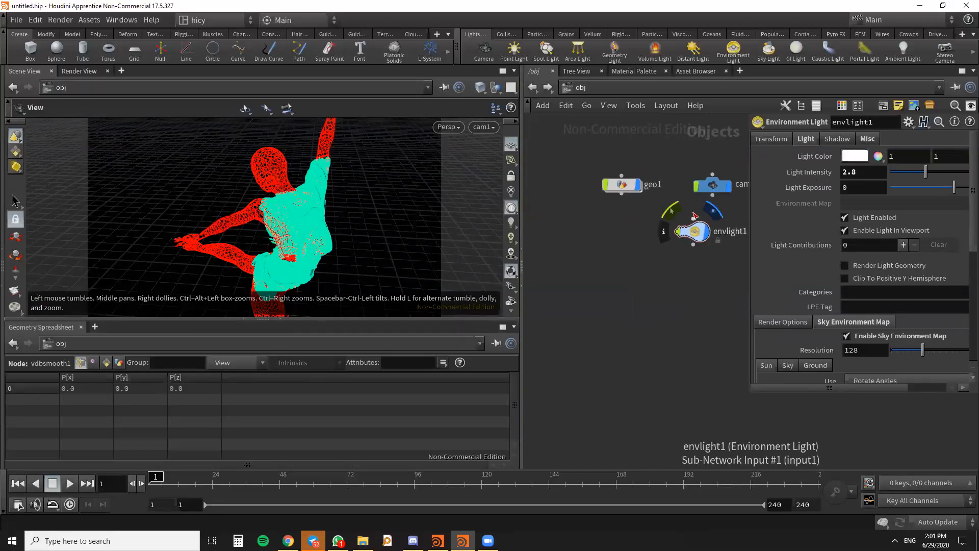
pyautogui.scroll(-3, 635, 235)
pyautogui.scroll(3, 637, 230)
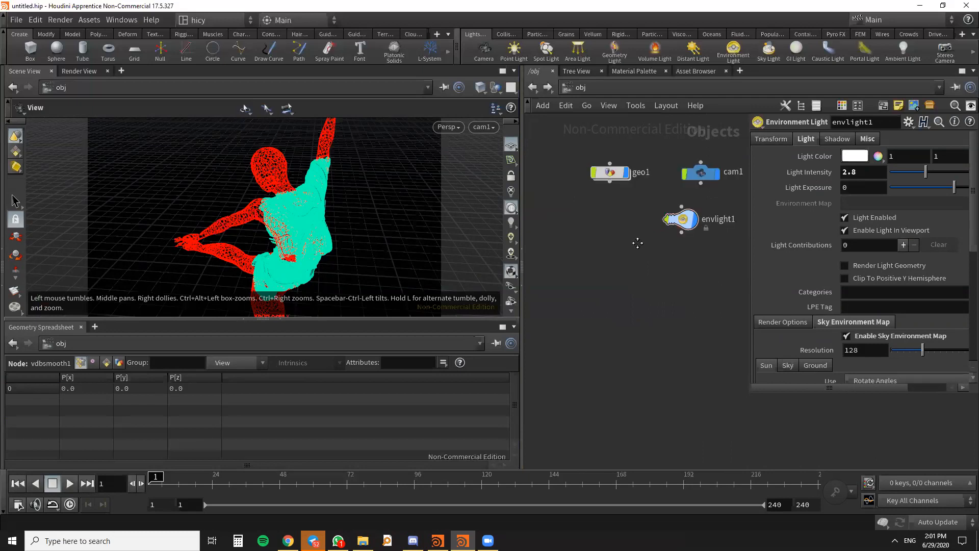
# - Start a render in the Render View with /obj/cam1 as the camera
pyautogui.click(79, 72)
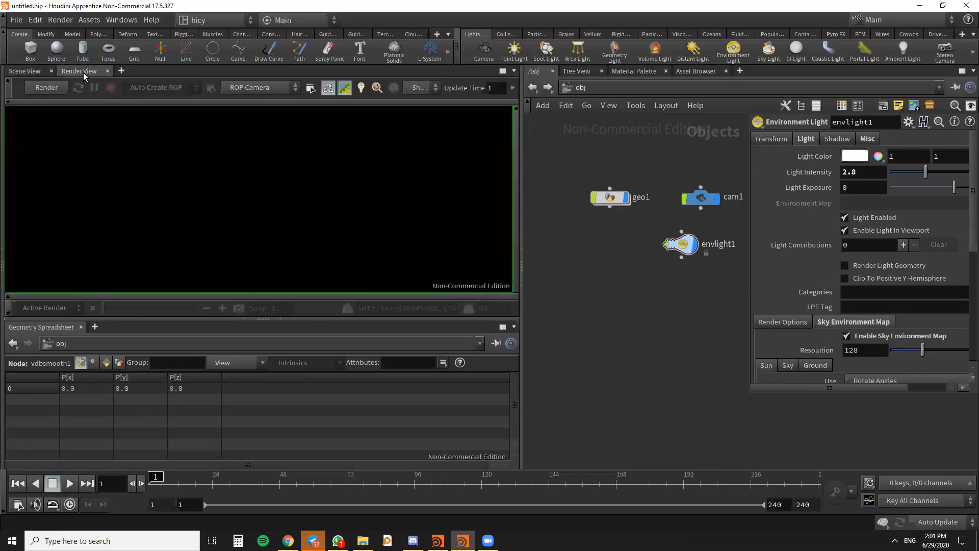
pyautogui.click(295, 87)
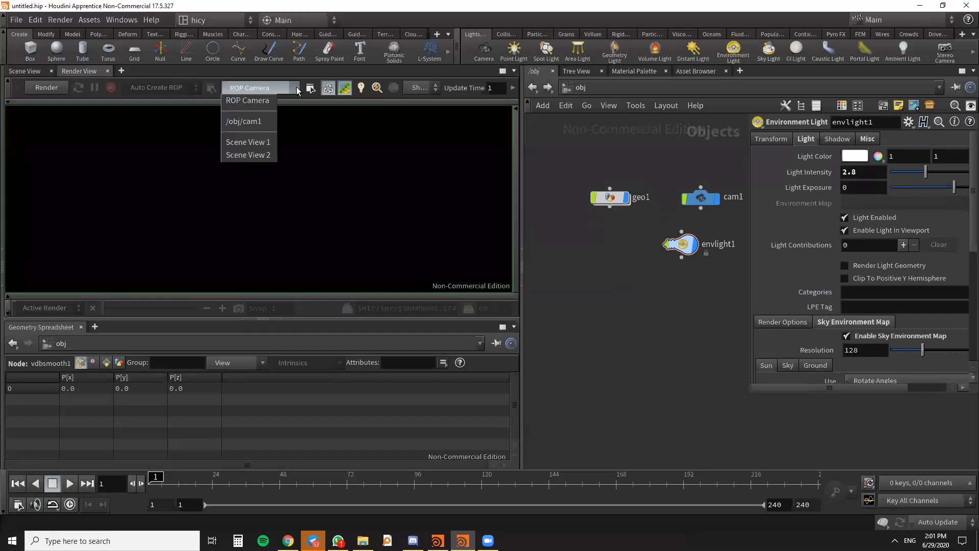
pyautogui.click(227, 87)
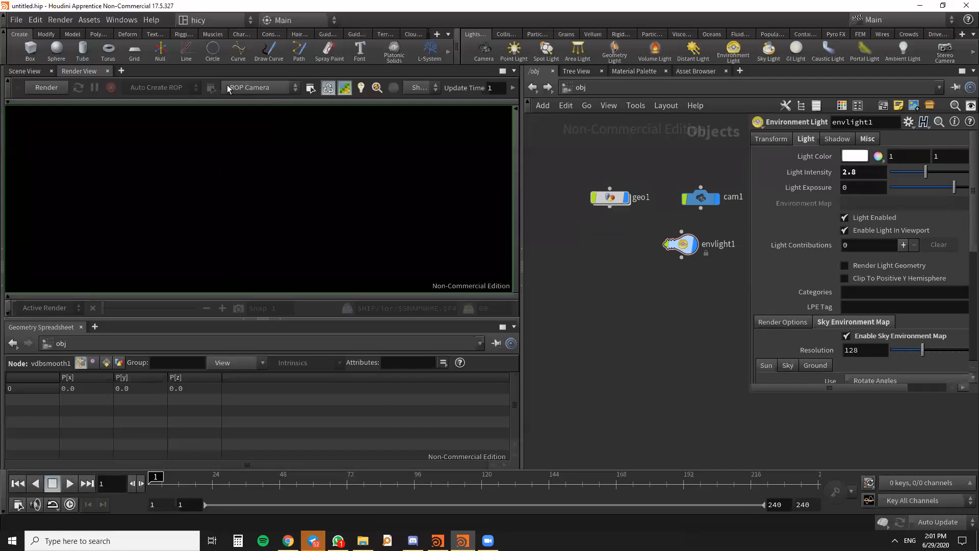
pyautogui.click(256, 90)
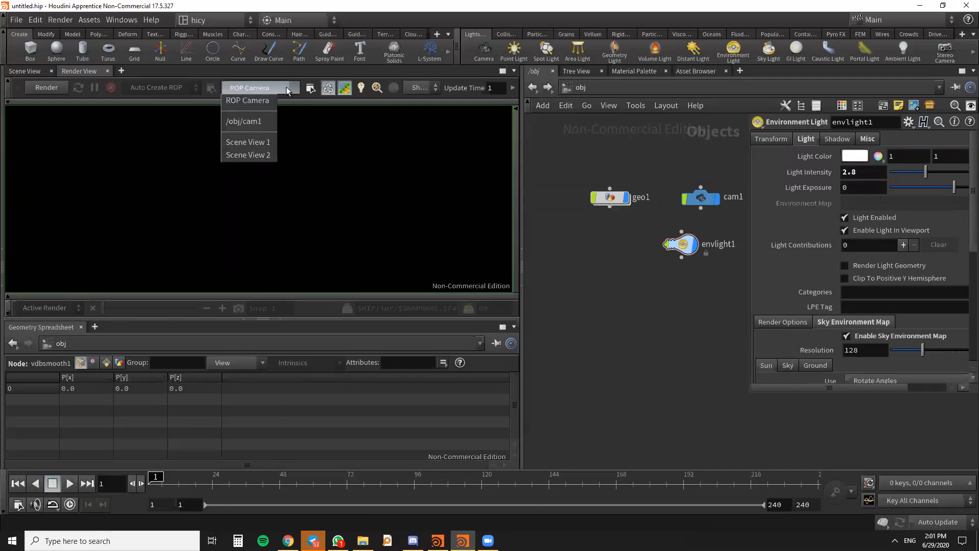
pyautogui.click(235, 121)
pyautogui.click(34, 88)
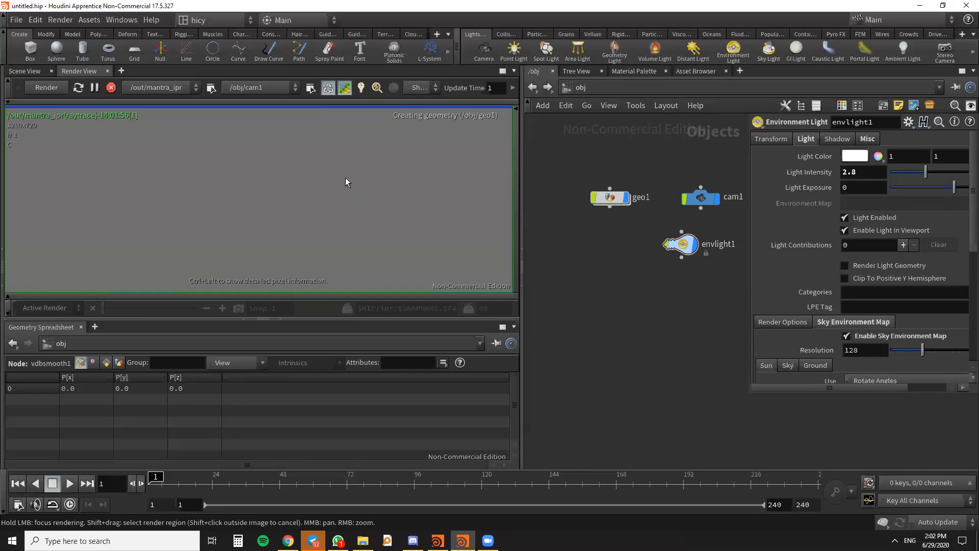
# - Examine the cam1 render close up and from a distance as it progresses
pyautogui.scroll(-3, 345, 178)
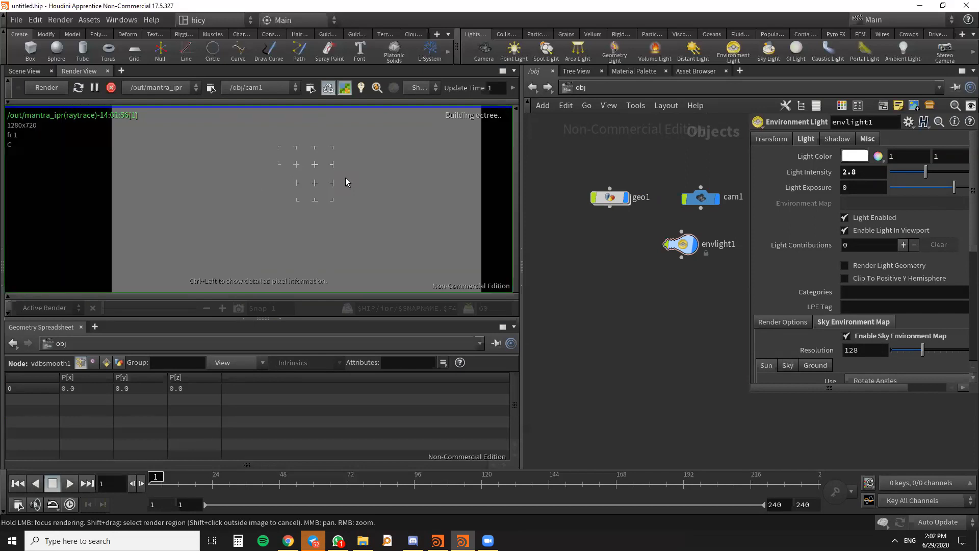
pyautogui.scroll(1, 323, 183)
pyautogui.scroll(-3, 323, 183)
pyautogui.scroll(2, 325, 174)
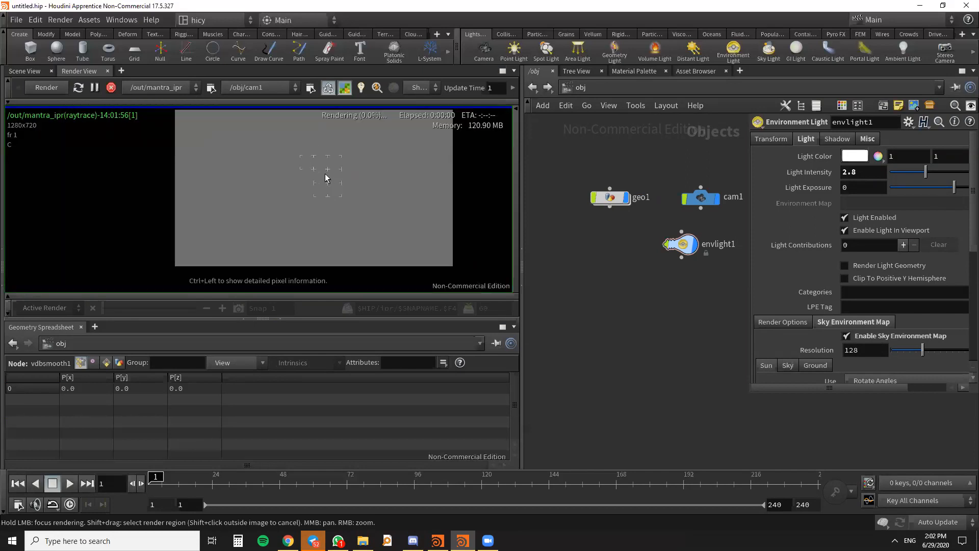
pyautogui.scroll(-1, 417, 191)
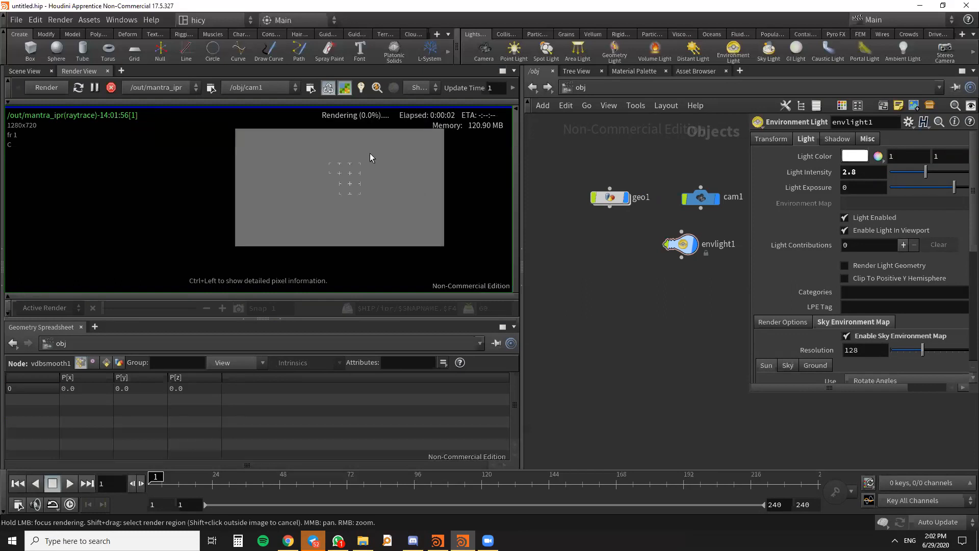
pyautogui.scroll(1, 370, 154)
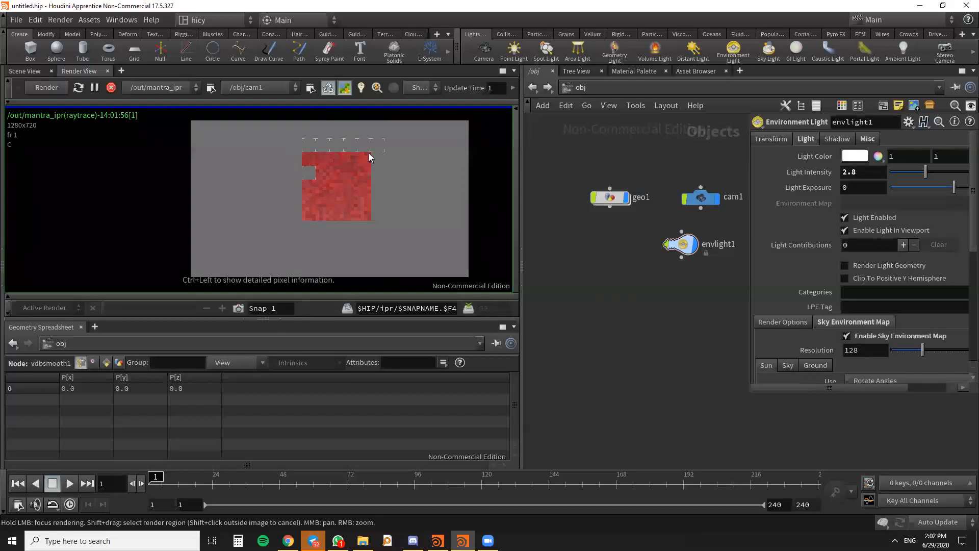
pyautogui.scroll(-1, 375, 188)
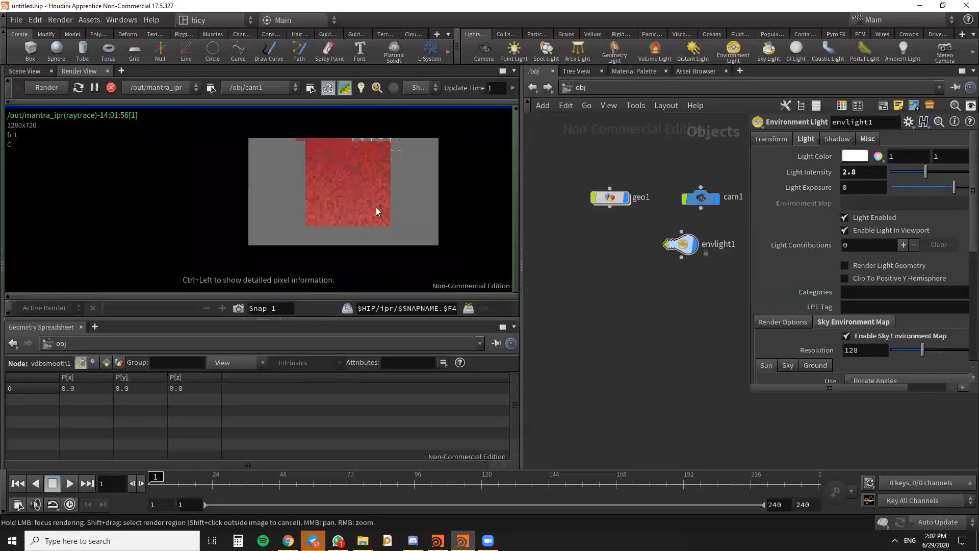
pyautogui.scroll(1, 359, 195)
pyautogui.moveTo(359, 194); pyautogui.dragTo(344, 211, button='middle')
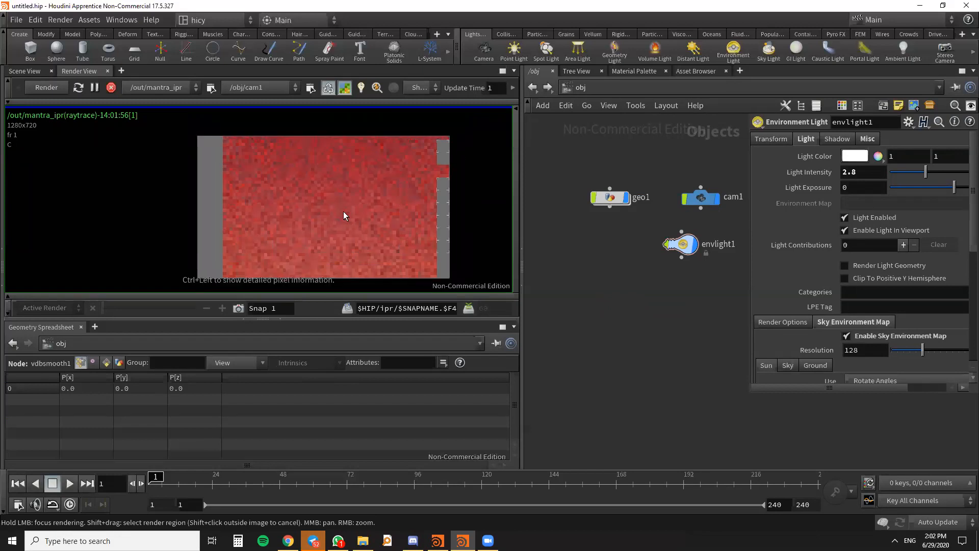
pyautogui.scroll(-1, 344, 211)
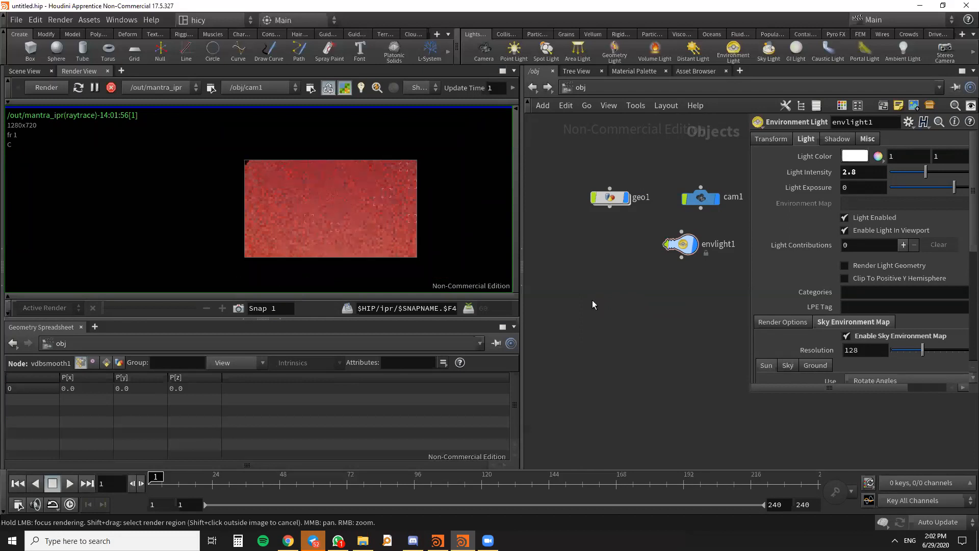
pyautogui.scroll(1, 344, 211)
pyautogui.scroll(1, 345, 215)
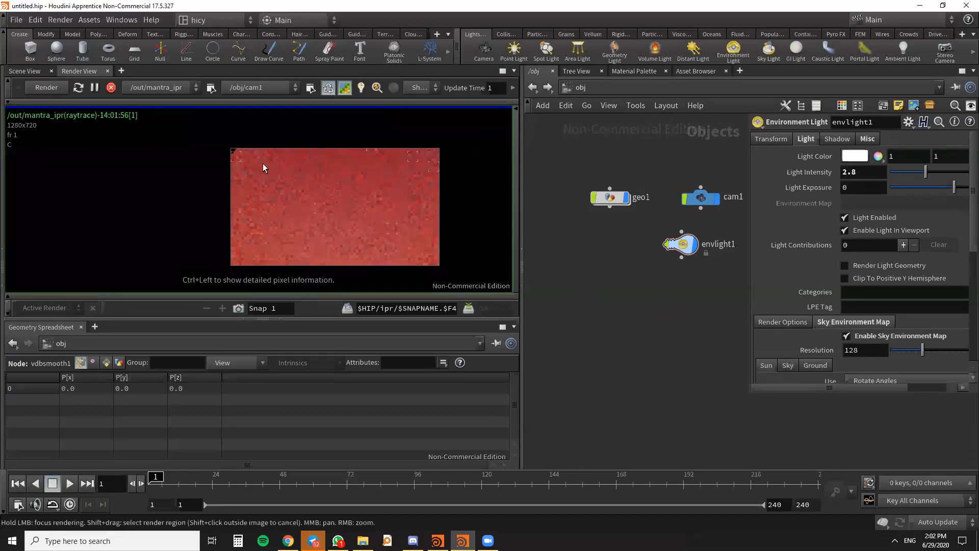
# - Stop the running cam1 render, return to the scene viewport and enter the geo1 network
pyautogui.scroll(4, 265, 165)
pyautogui.scroll(-4, 267, 172)
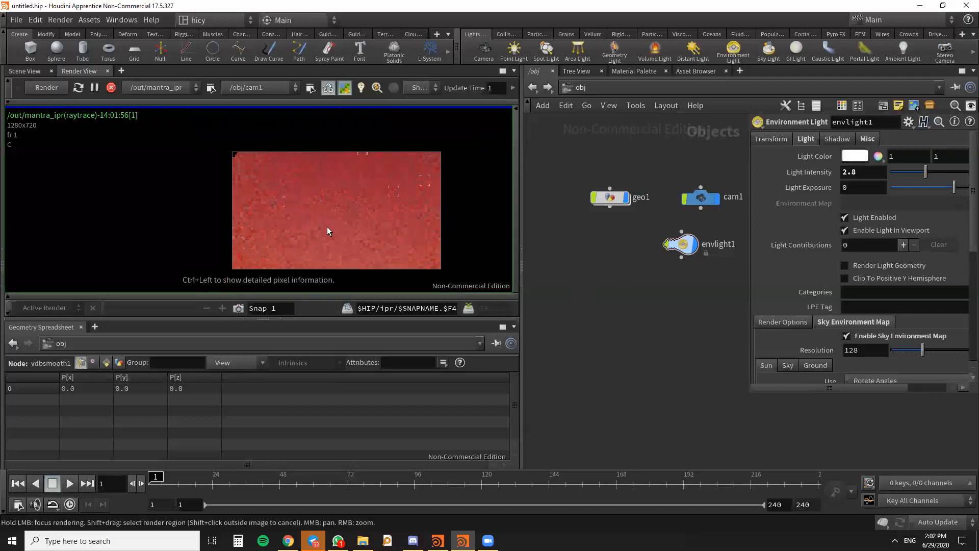
pyautogui.scroll(-1, 328, 228)
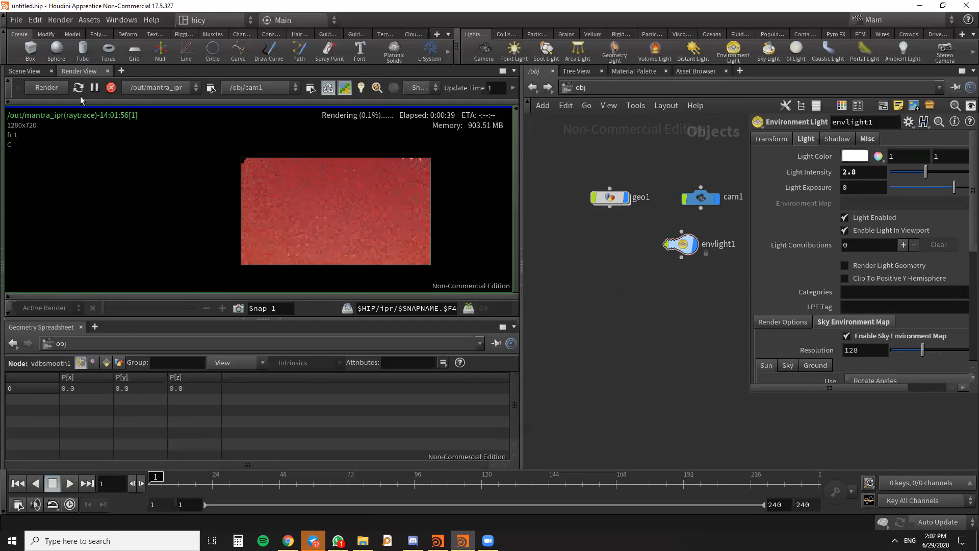
pyautogui.click(110, 90)
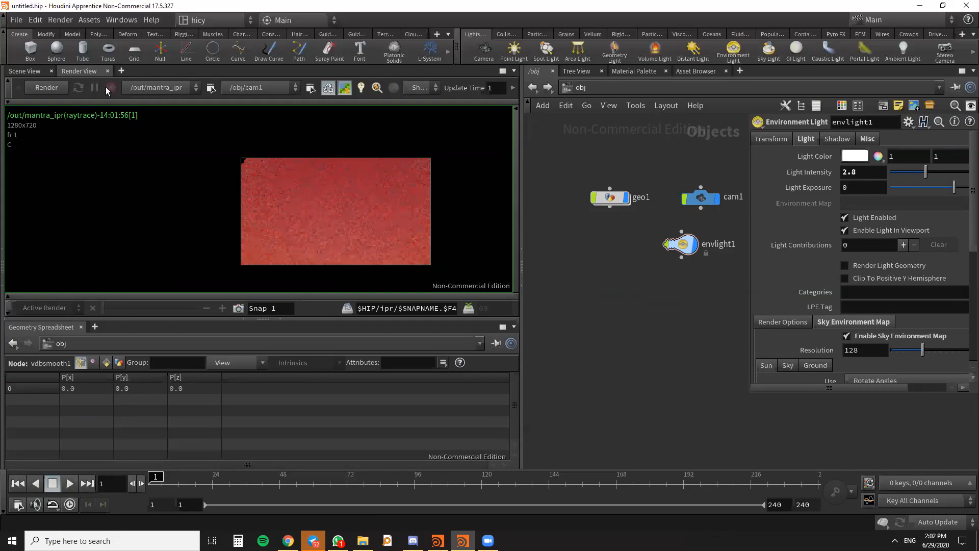
pyautogui.click(20, 71)
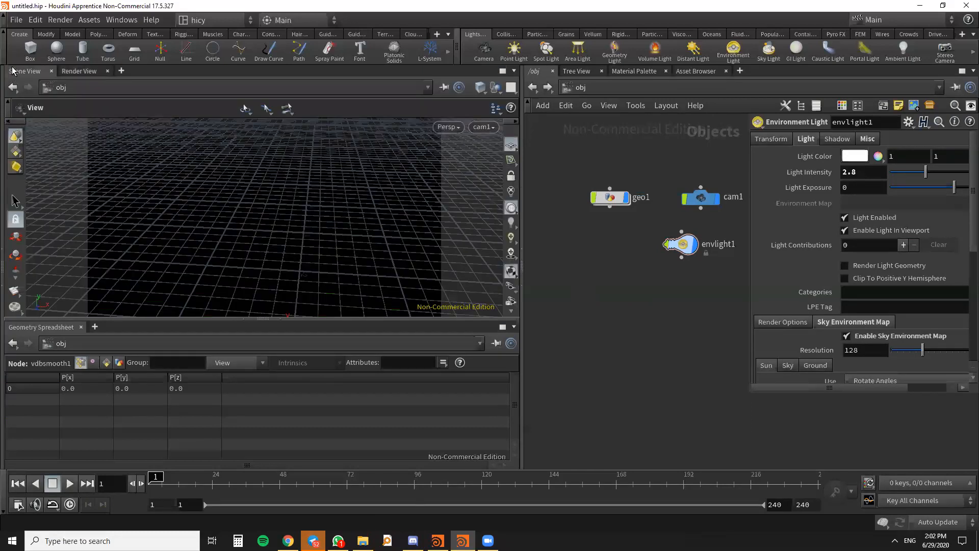
pyautogui.doubleClick(612, 197)
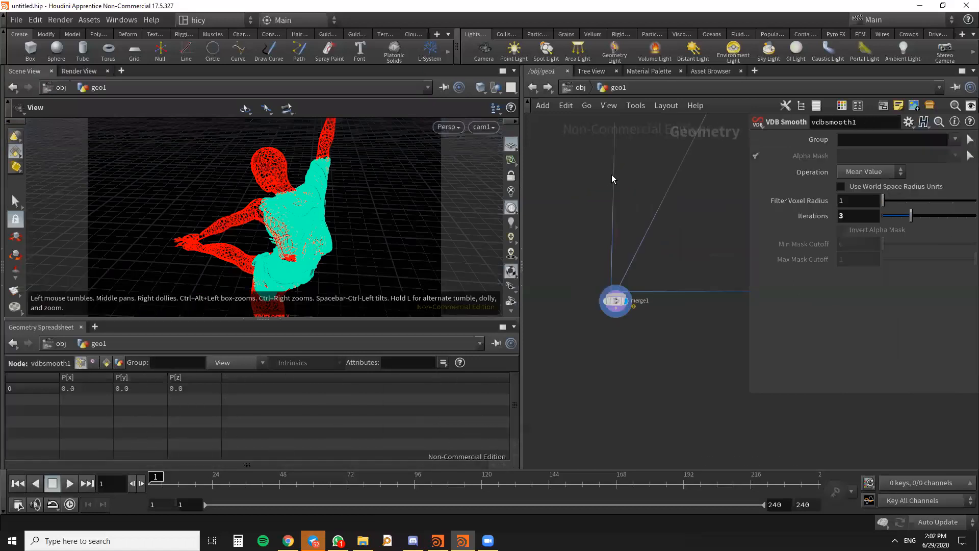
# - Examine the geo1 node network, from the file node through the scatter and VDB branches down to merge1
pyautogui.moveTo(661, 378); pyautogui.dragTo(662, 391, button='middle')
pyautogui.moveTo(643, 323); pyautogui.dragTo(641, 431, button='middle')
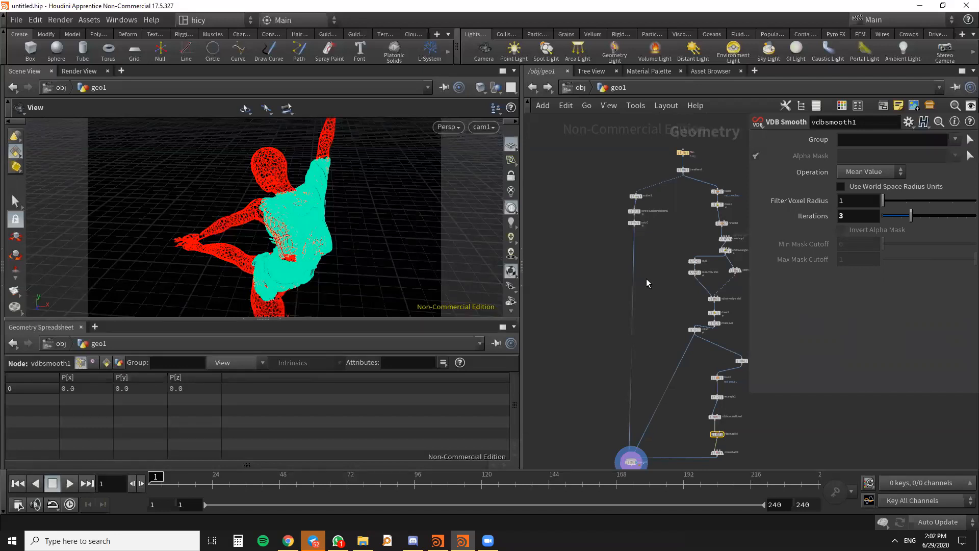
pyautogui.scroll(4, 592, 274)
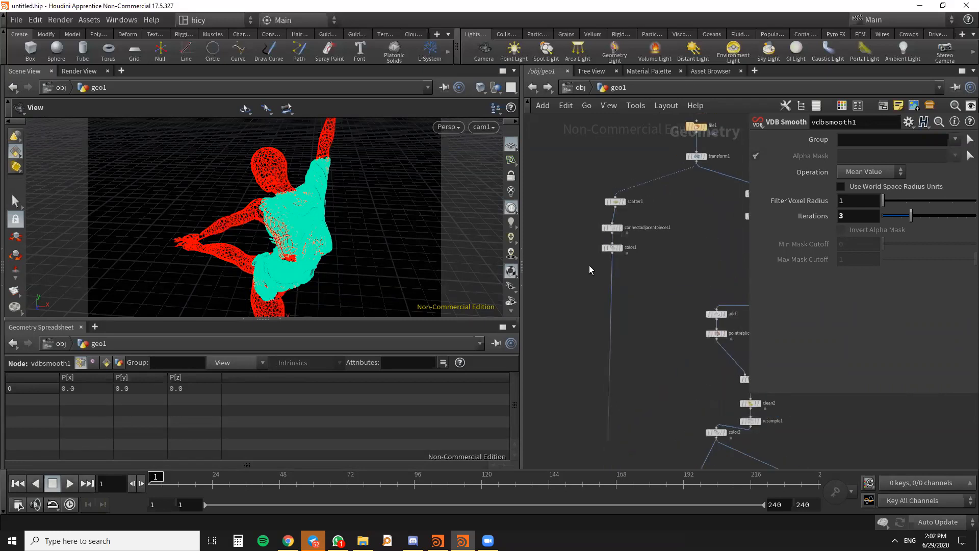
pyautogui.moveTo(589, 265); pyautogui.dragTo(591, 307, button='middle')
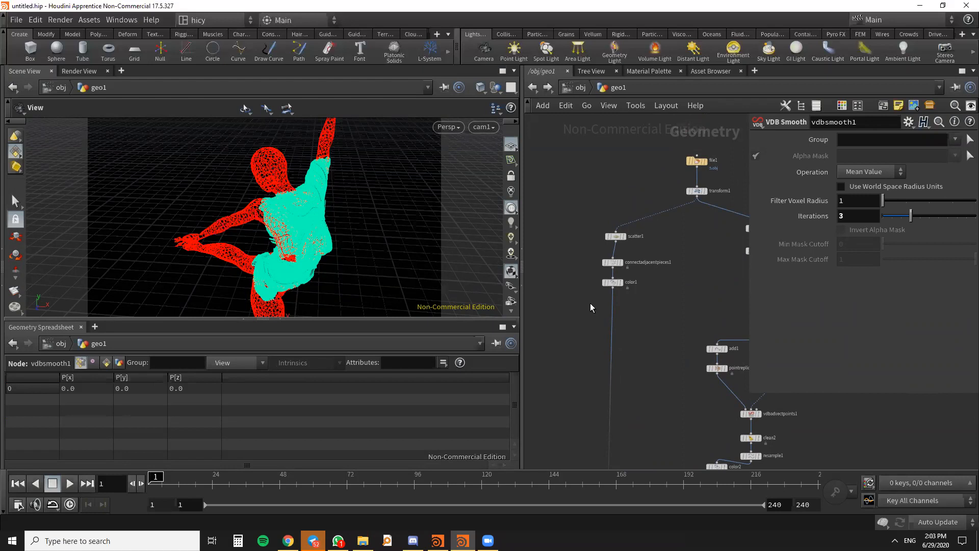
pyautogui.scroll(-5, 589, 303)
pyautogui.moveTo(595, 303); pyautogui.dragTo(610, 262, button='middle')
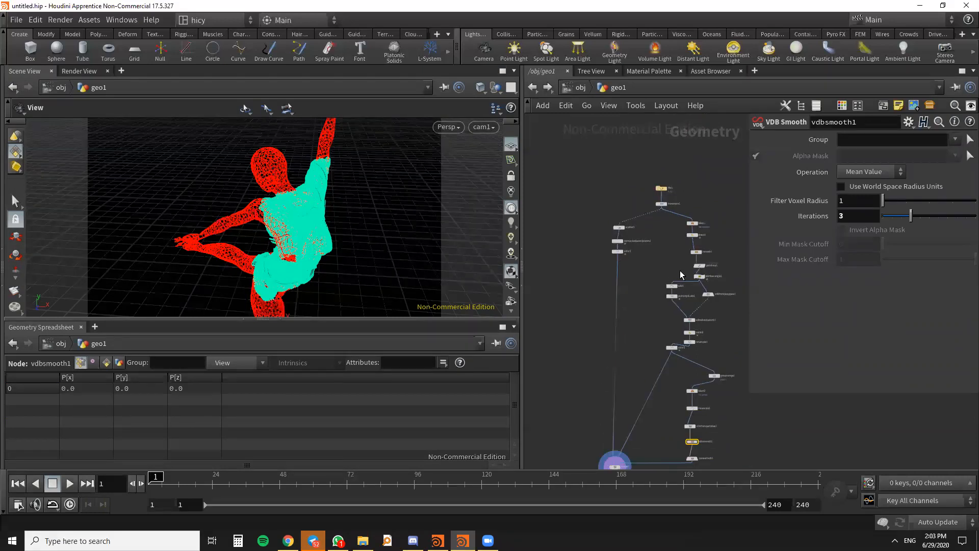
pyautogui.moveTo(662, 282); pyautogui.dragTo(689, 324, button='middle')
pyautogui.scroll(5, 601, 311)
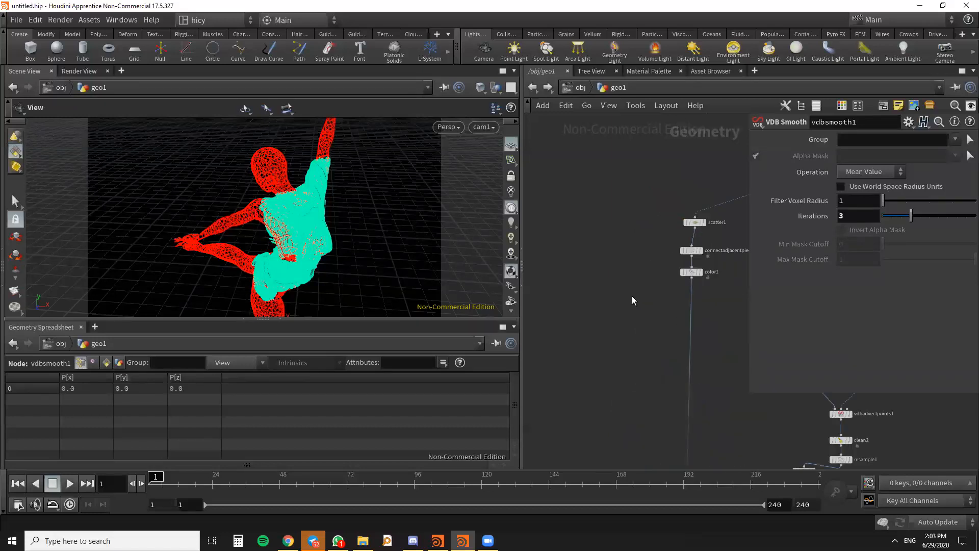
pyautogui.scroll(-3, 663, 297)
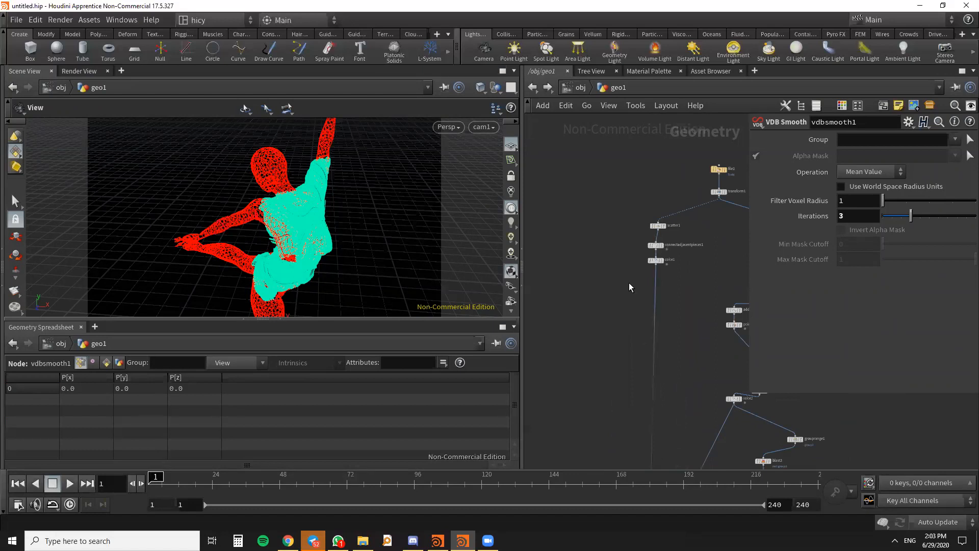
# - Insert an Attribute Wrangle on the wire between color1 and merge1
pyautogui.scroll(-1, 634, 229)
pyautogui.moveTo(640, 213); pyautogui.dragTo(637, 146, button='middle')
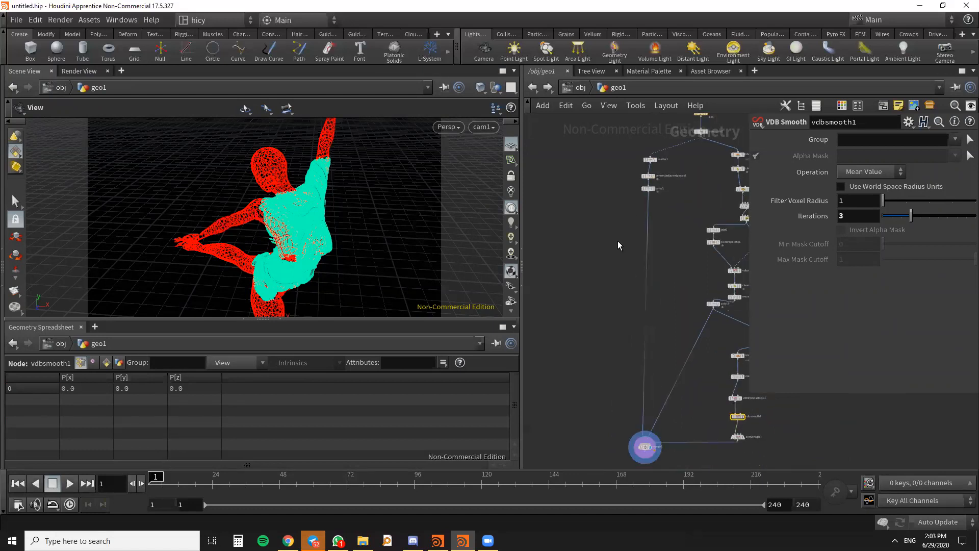
pyautogui.press('Tab')
pyautogui.write('A')
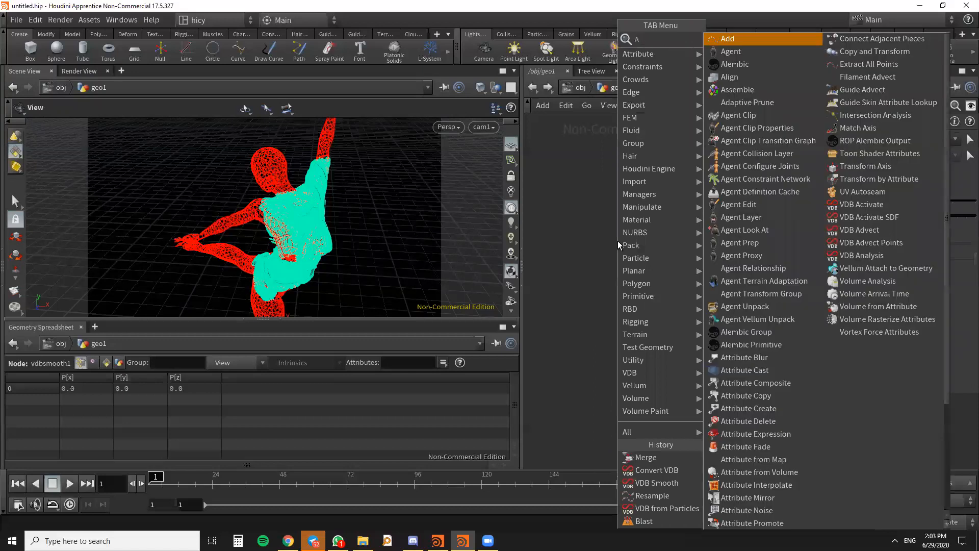
pyautogui.write('TTWA')
pyautogui.press('Return')
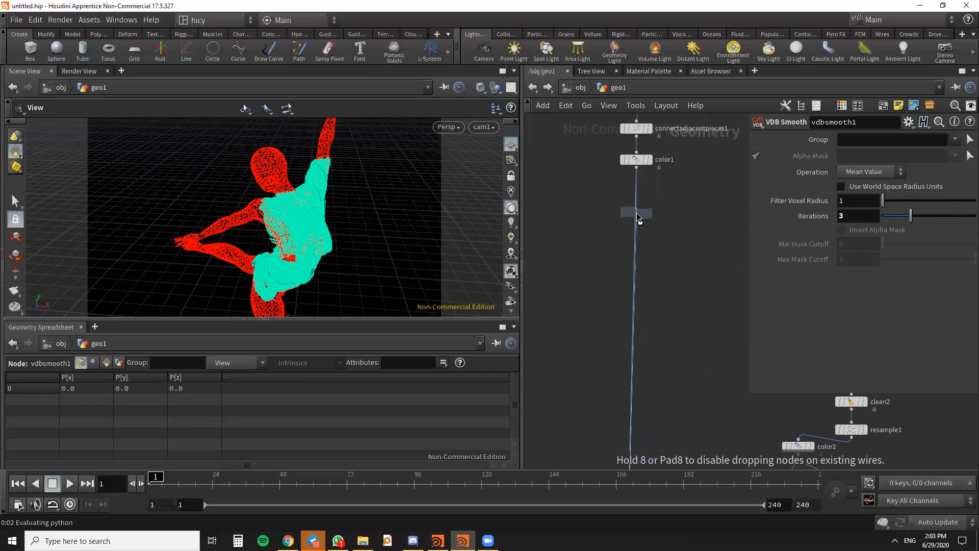
pyautogui.click(639, 220)
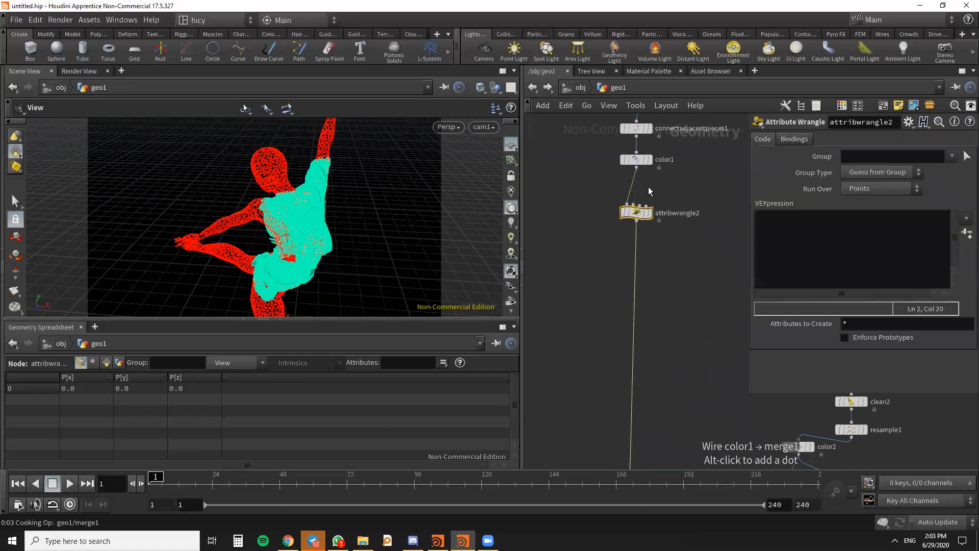
pyautogui.press('h')
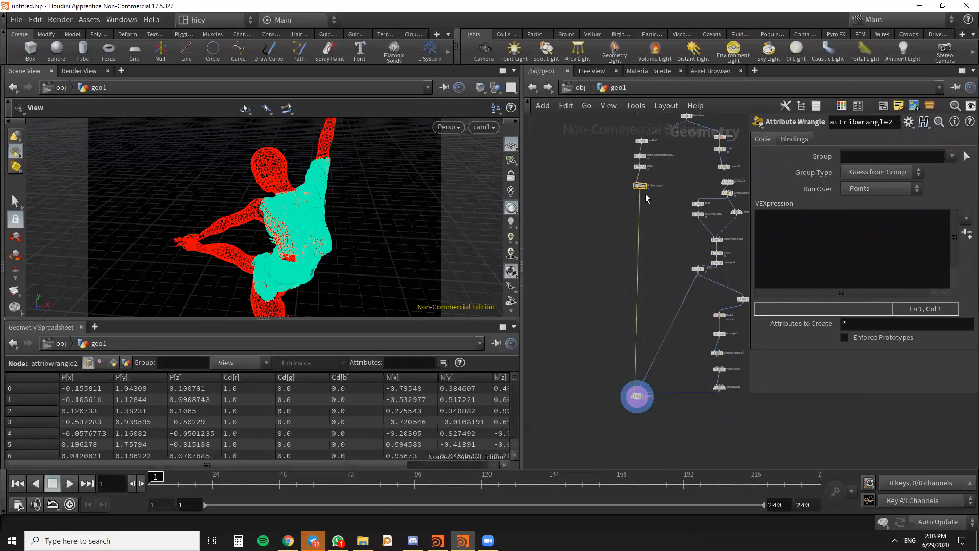
pyautogui.scroll(5, 645, 194)
pyautogui.click(810, 236)
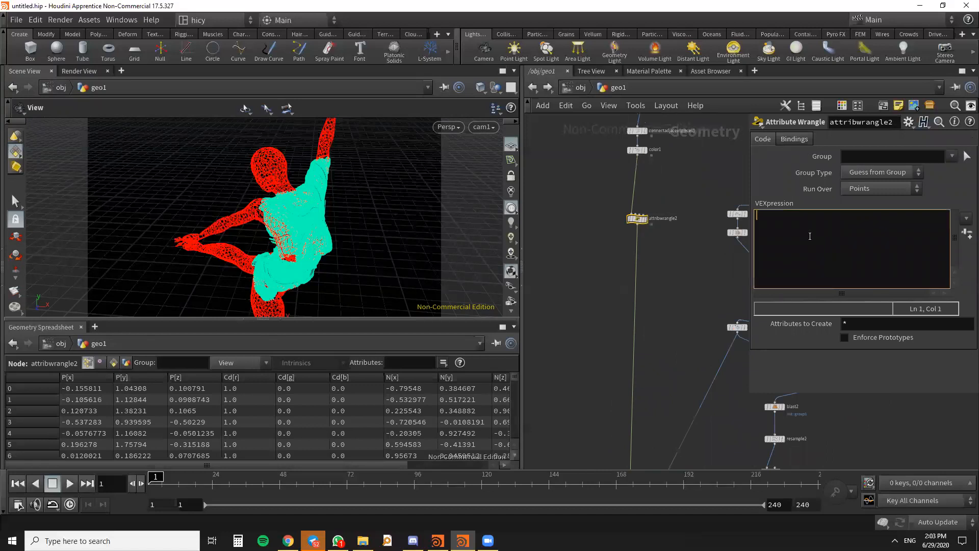
pyautogui.write('@PS')
pyautogui.write('psca')
pyautogui.write('le =')
pyautogui.write(' 0.00')
pyautogui.write('0')
pyautogui.write('5')
pyautogui.write(';')
pyautogui.click(638, 297)
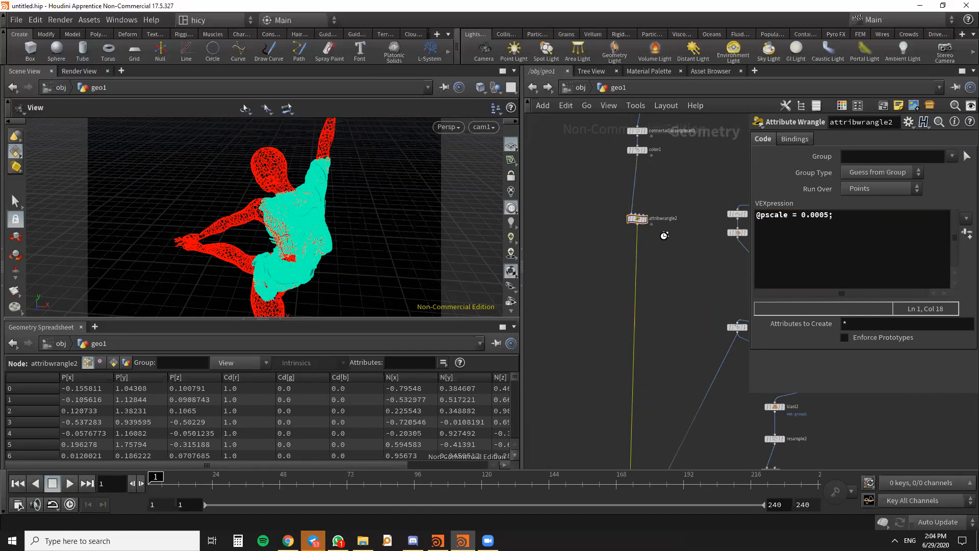
# - Check the pscale attribute of attribwrangle2's points in the Geometry Spreadsheet
pyautogui.press('h')
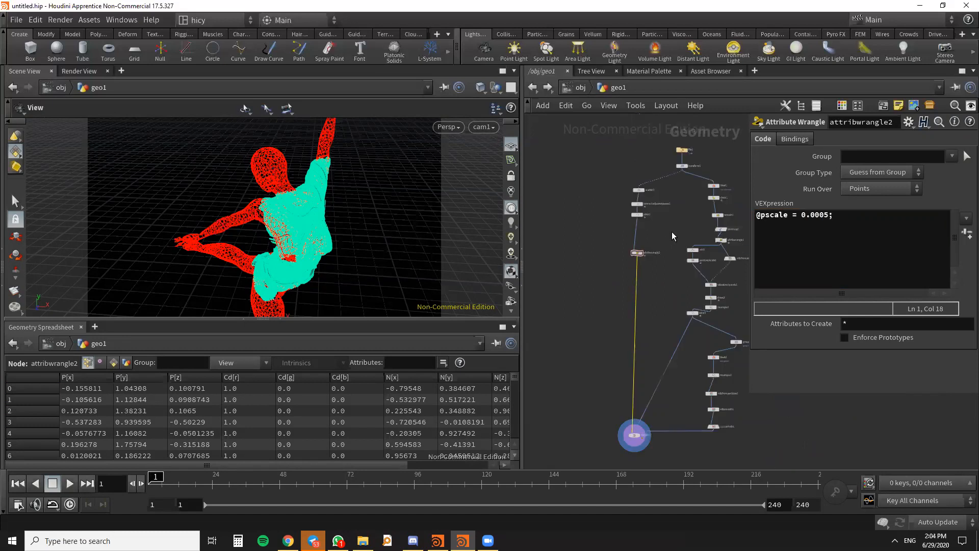
pyautogui.moveTo(387, 463); pyautogui.dragTo(461, 461)
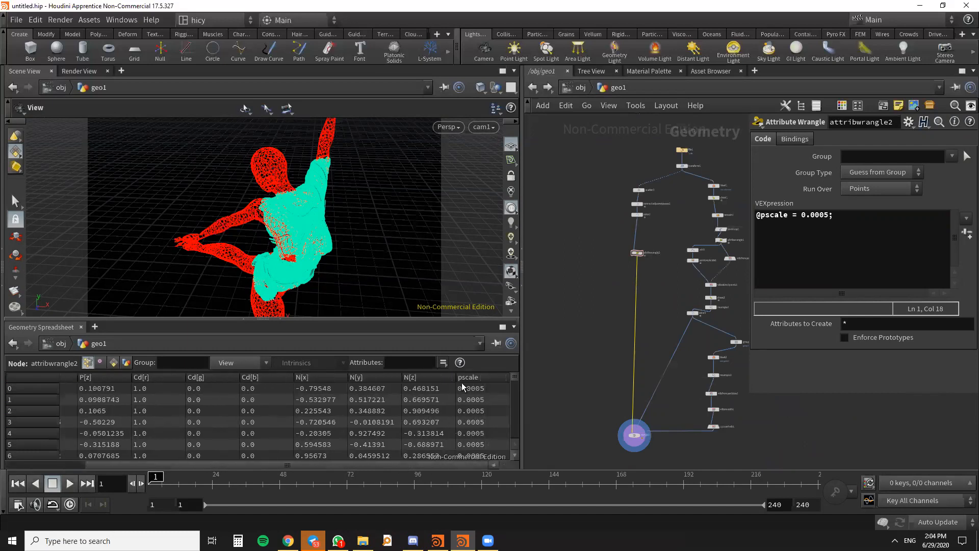
pyautogui.moveTo(514, 378)
pyautogui.mouseDown()
pyautogui.moveTo(513, 403)
pyautogui.moveTo(515, 375)
pyautogui.mouseUp()
# - Display only the output of color2 and inspect its streamlines up close
pyautogui.scroll(4, 634, 257)
pyautogui.moveTo(634, 255); pyautogui.dragTo(597, 352)
pyautogui.scroll(-4, 634, 284)
pyautogui.moveTo(664, 334); pyautogui.dragTo(601, 309, button='middle')
pyautogui.scroll(4, 660, 289)
pyautogui.scroll(-3, 662, 312)
pyautogui.moveTo(682, 270)
pyautogui.mouseDown(button='middle')
pyautogui.moveTo(695, 309)
pyautogui.moveTo(698, 268)
pyautogui.mouseUp(button='middle')
pyautogui.scroll(5, 684, 270)
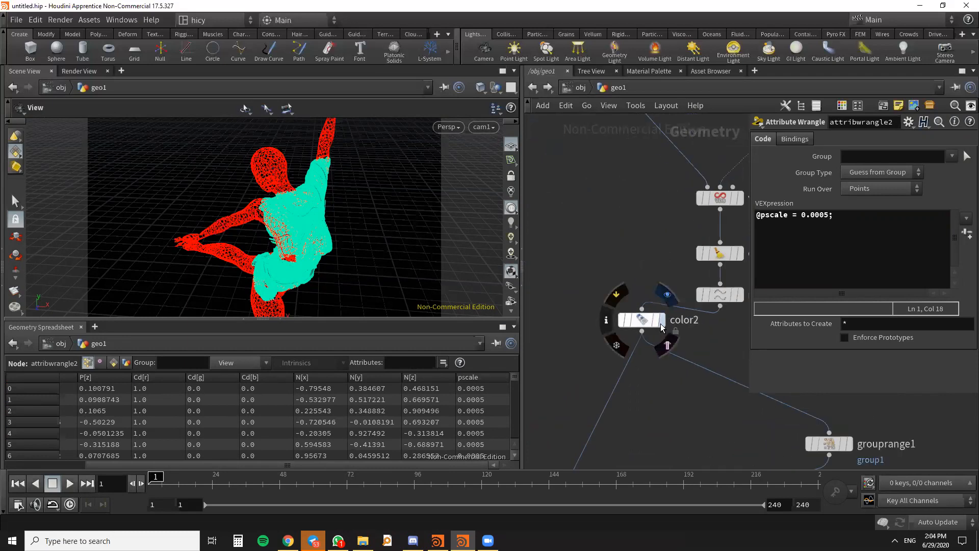
pyautogui.click(662, 319)
pyautogui.scroll(6, 299, 225)
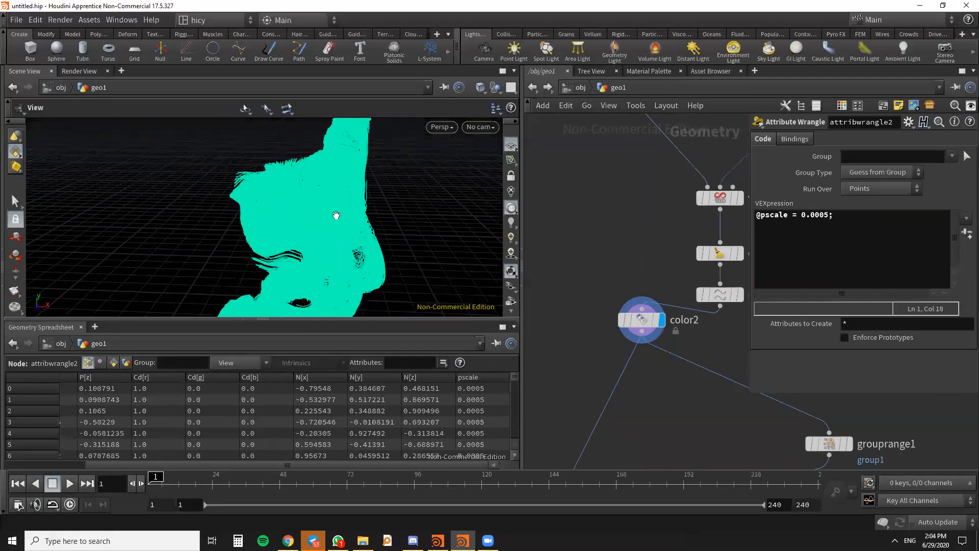
pyautogui.scroll(-5, 660, 296)
pyautogui.press('Tab')
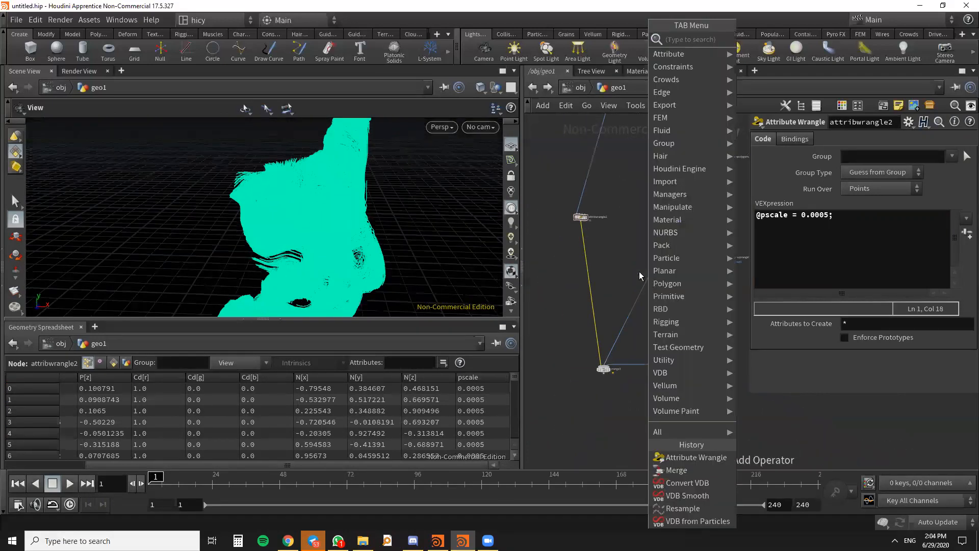
pyautogui.write('att')
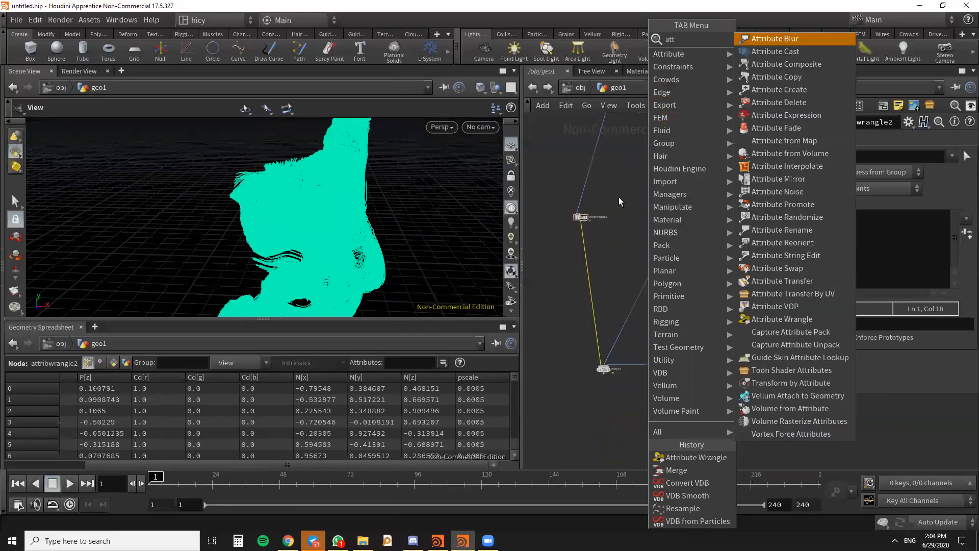
pyautogui.press('Escape')
# - Place a copy of attribwrangle2 between color2 and merge1, and display the output of merge1
pyautogui.scroll(2, 602, 216)
pyautogui.keyDown('alt'); pyautogui.moveTo(571, 218); pyautogui.dragTo(673, 299); pyautogui.keyUp('alt')
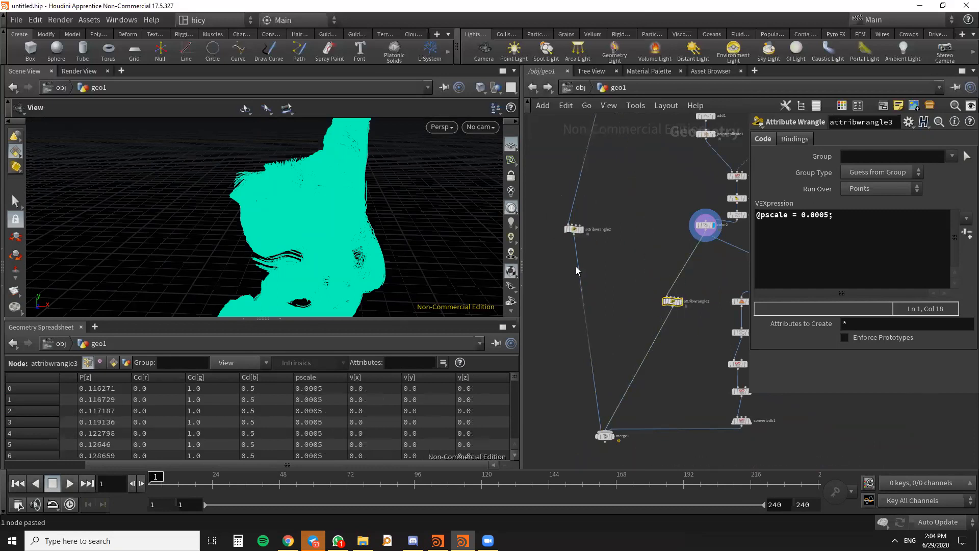
pyautogui.scroll(1, 614, 439)
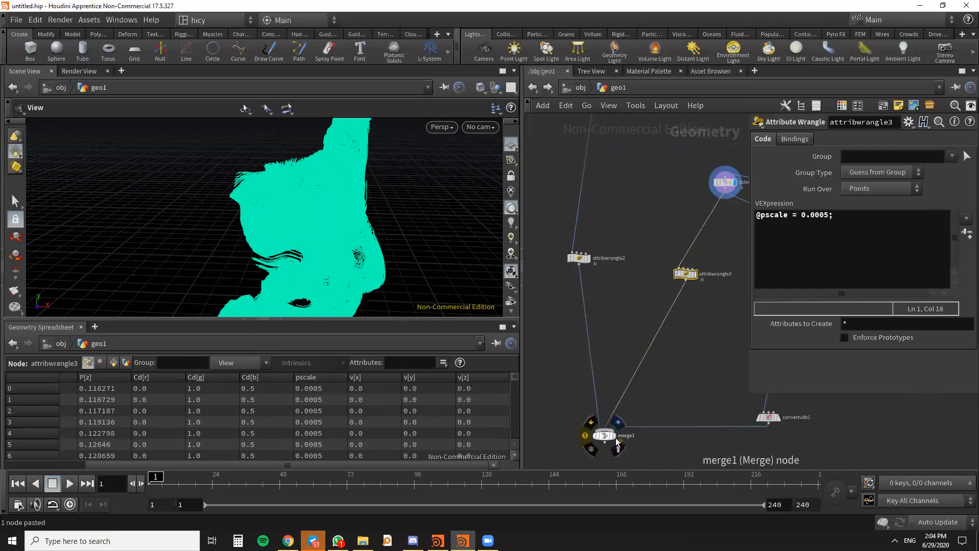
pyautogui.click(618, 422)
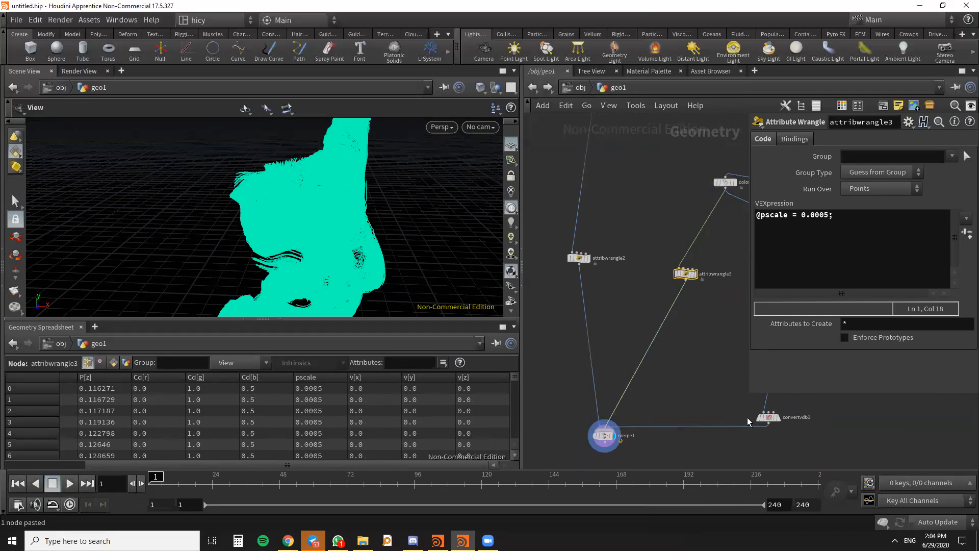
pyautogui.scroll(-4, 769, 423)
pyautogui.scroll(3, 720, 398)
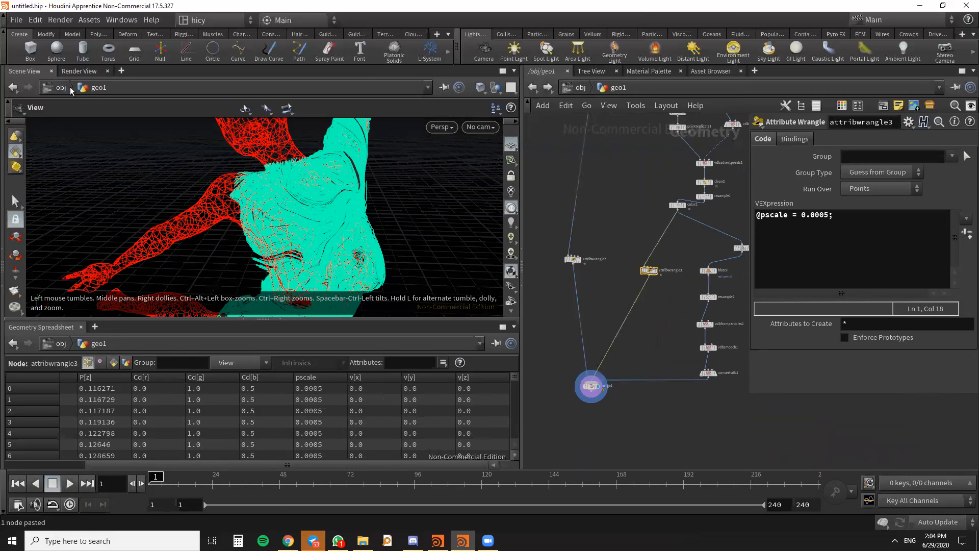
# - Start a new Mantra render of the merged figure through /obj/cam1 in the Render View
pyautogui.click(79, 70)
pyautogui.click(47, 87)
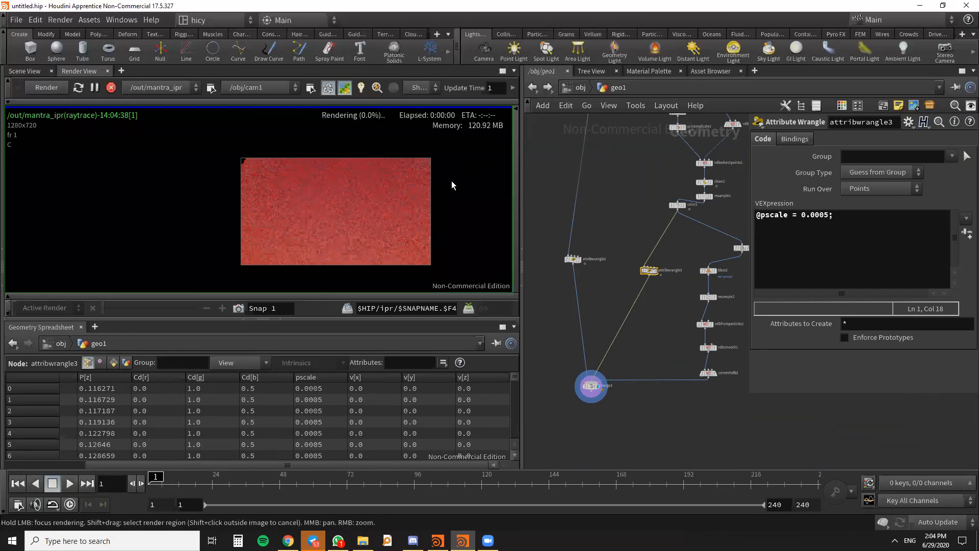
pyautogui.scroll(-4, 393, 202)
pyautogui.scroll(5, 393, 202)
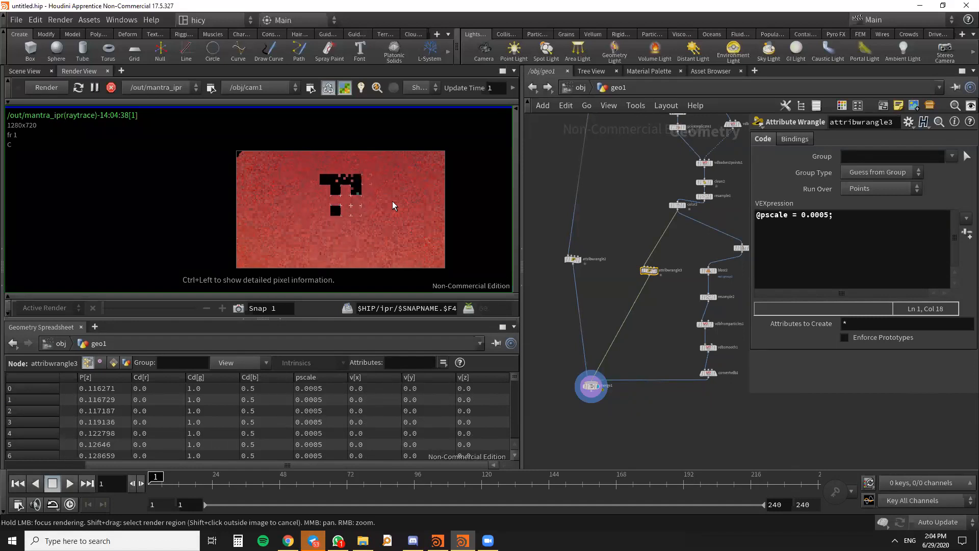
# - Examine the thinner points and streamlines in the progressing render, both close up and as a whole figure
pyautogui.scroll(3, 359, 244)
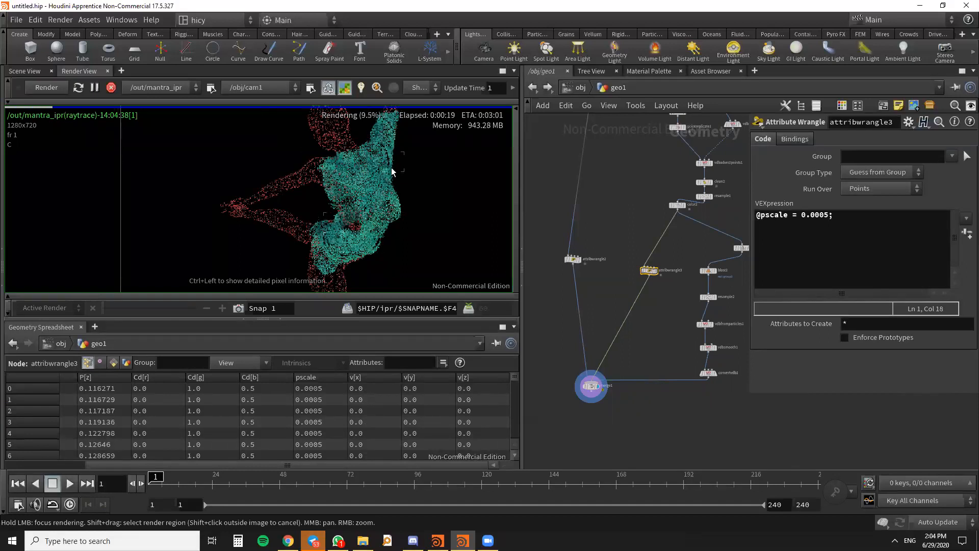
pyautogui.scroll(4, 379, 181)
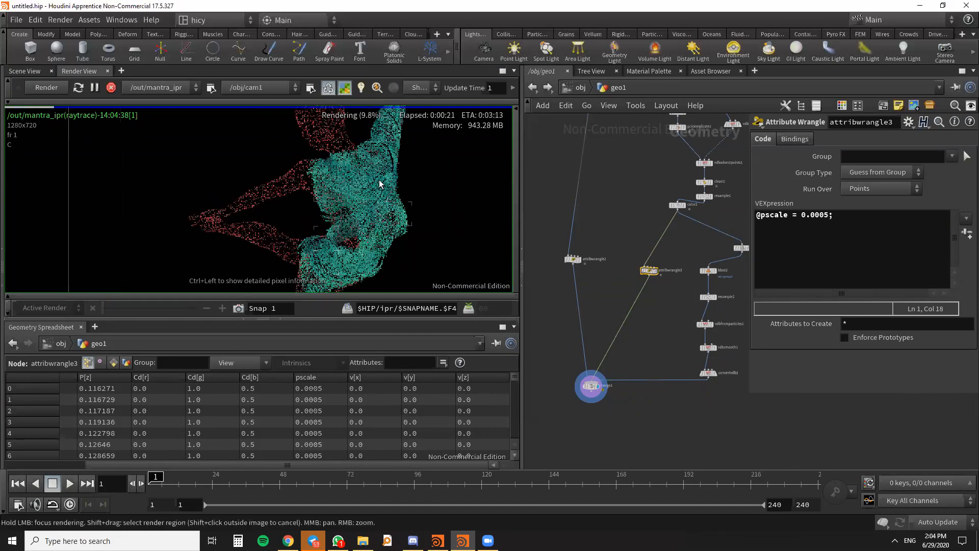
pyautogui.scroll(-4, 378, 181)
pyautogui.scroll(4, 384, 230)
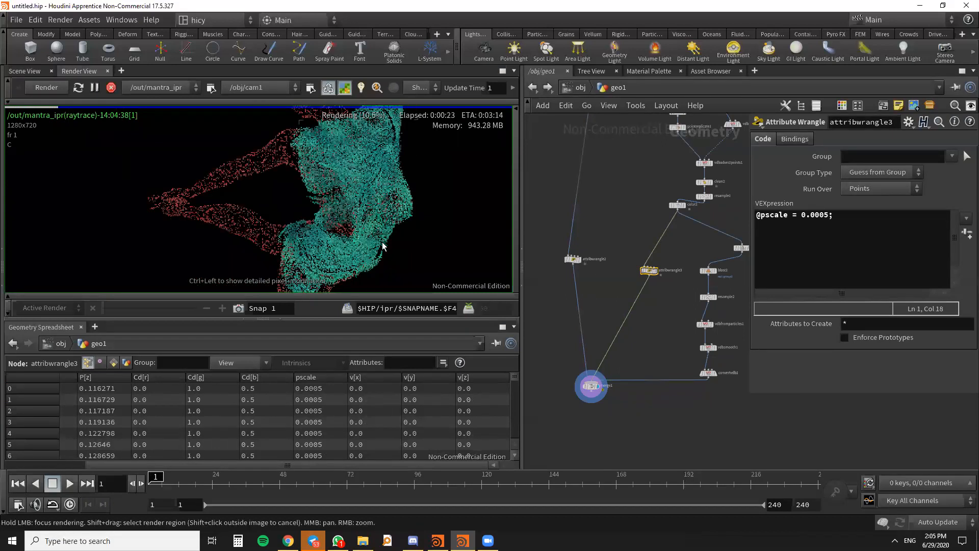
pyautogui.scroll(-5, 383, 242)
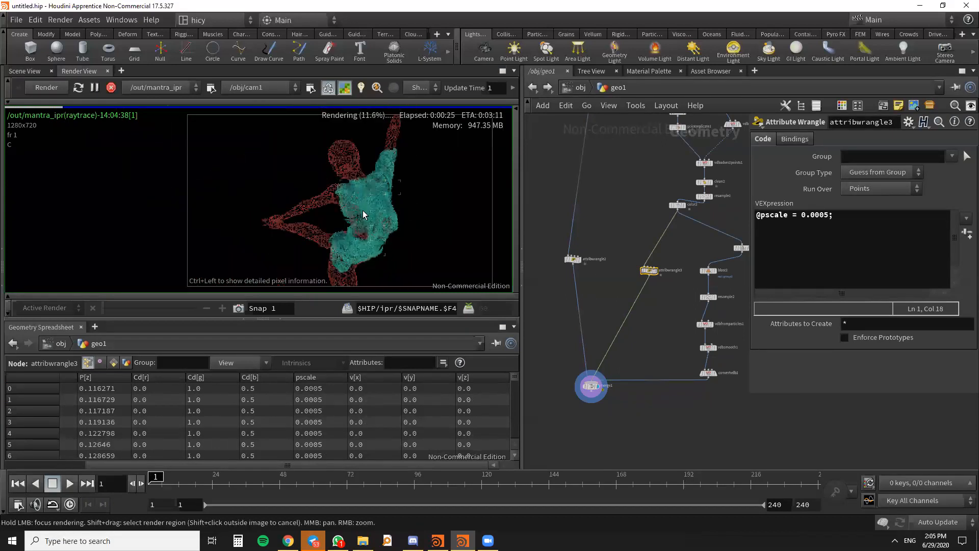
pyautogui.scroll(3, 365, 194)
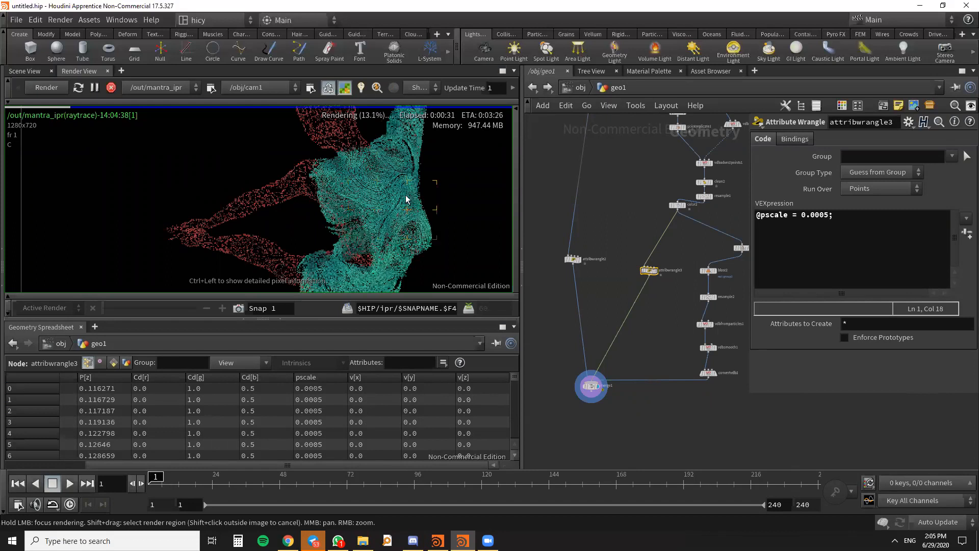
# - Examine the teal torso streamlines and red wireframe arms in the progressing render, zoomed in and out
pyautogui.scroll(-2, 387, 204)
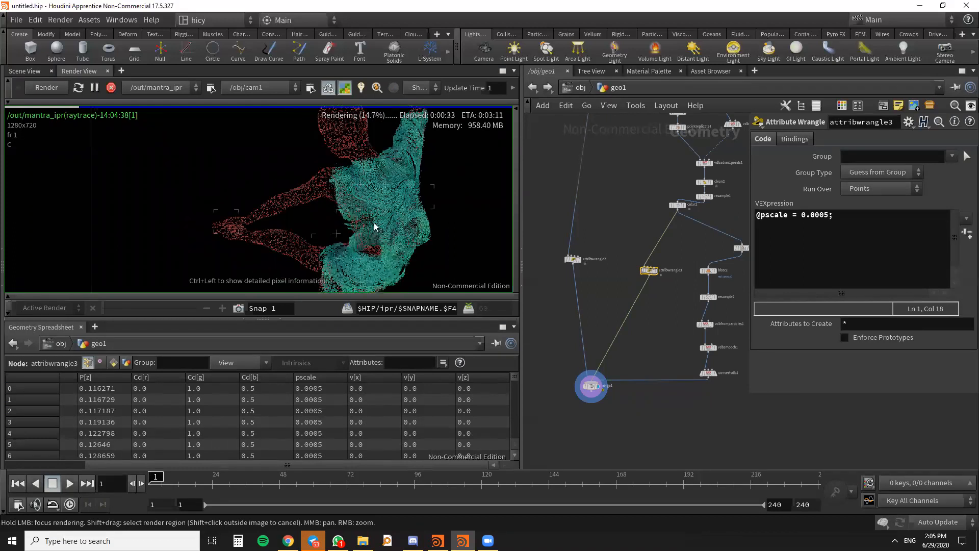
pyautogui.scroll(3, 403, 184)
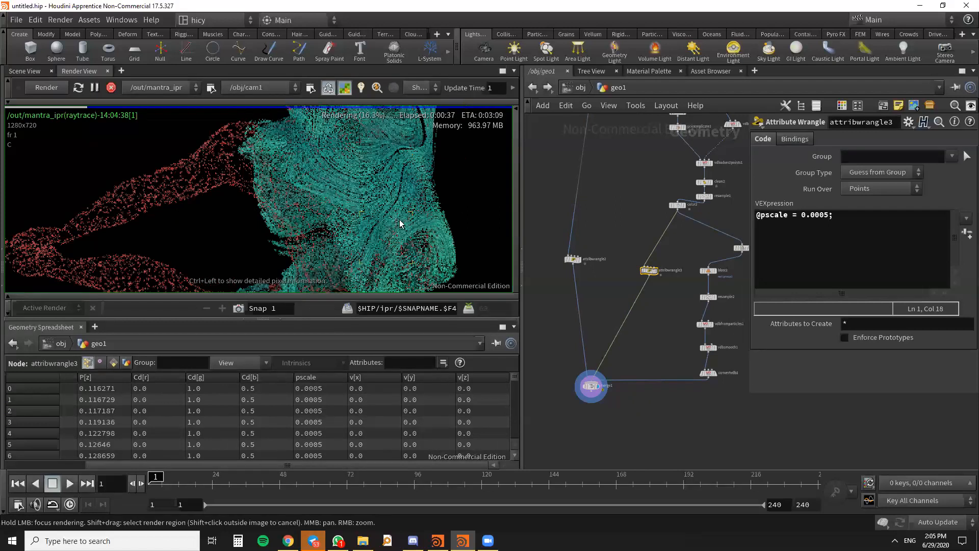
pyautogui.scroll(3, 404, 229)
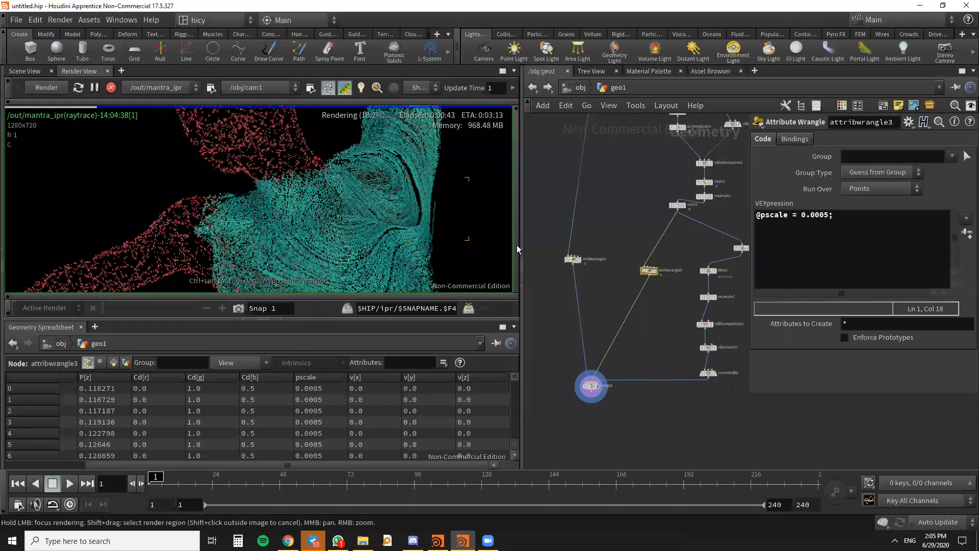
pyautogui.scroll(-2, 687, 352)
pyautogui.scroll(3, 687, 352)
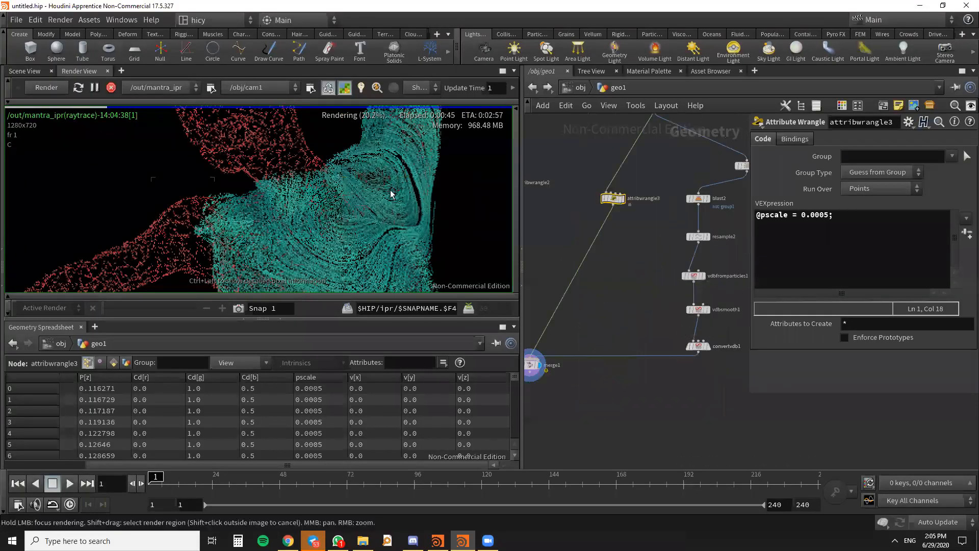
pyautogui.scroll(-2, 396, 210)
pyautogui.scroll(2, 383, 204)
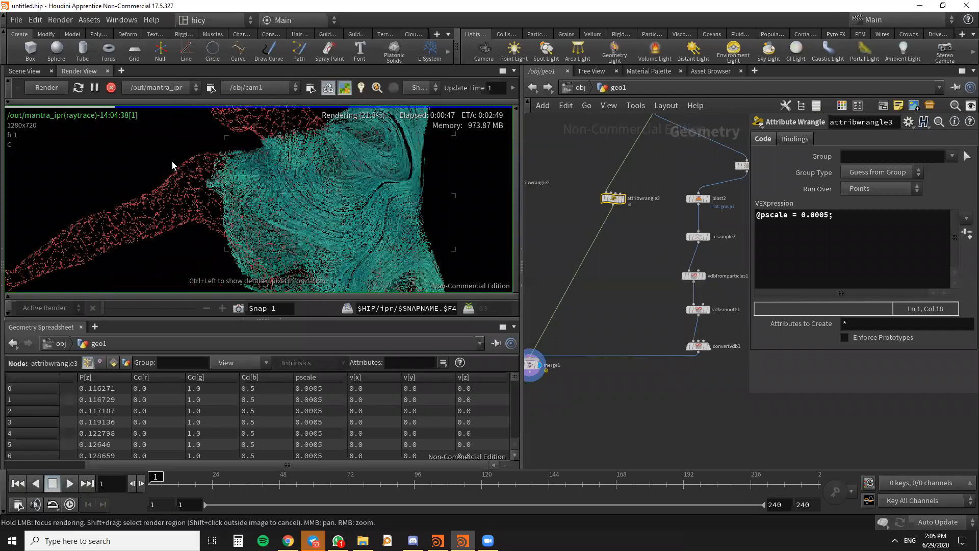
# - Stop the running render, go up to the object level and return into the geo1 network
pyautogui.click(111, 89)
pyautogui.moveTo(590, 273); pyautogui.dragTo(613, 207, button='middle')
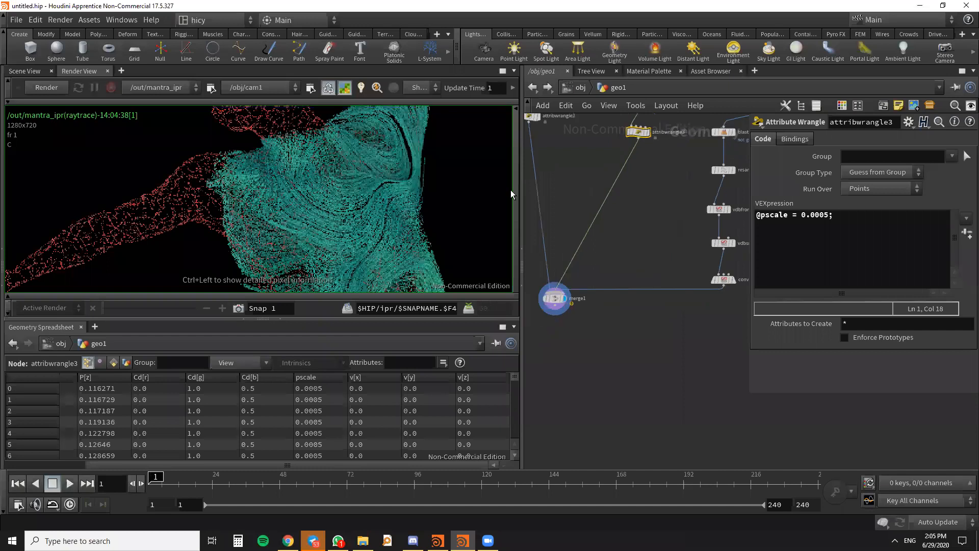
pyautogui.click(533, 88)
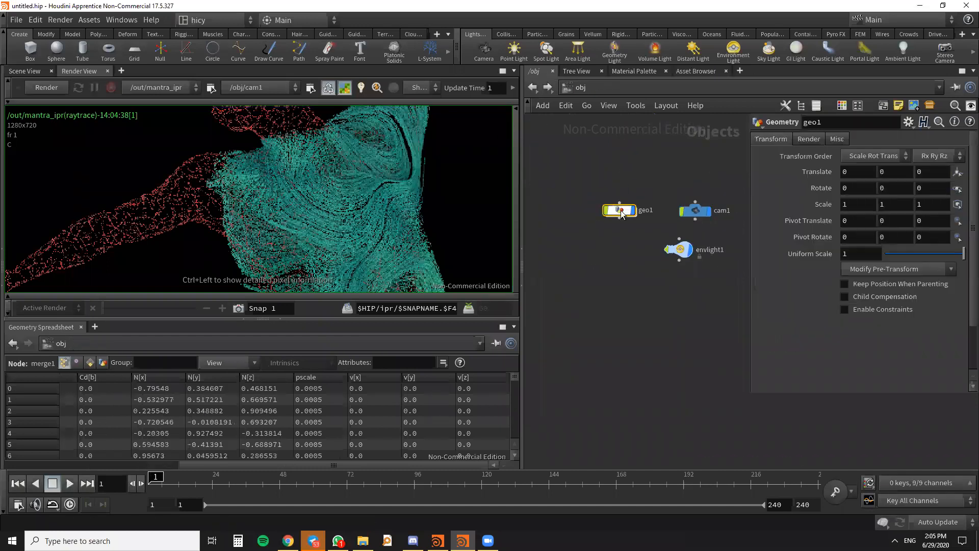
pyautogui.doubleClick(621, 210)
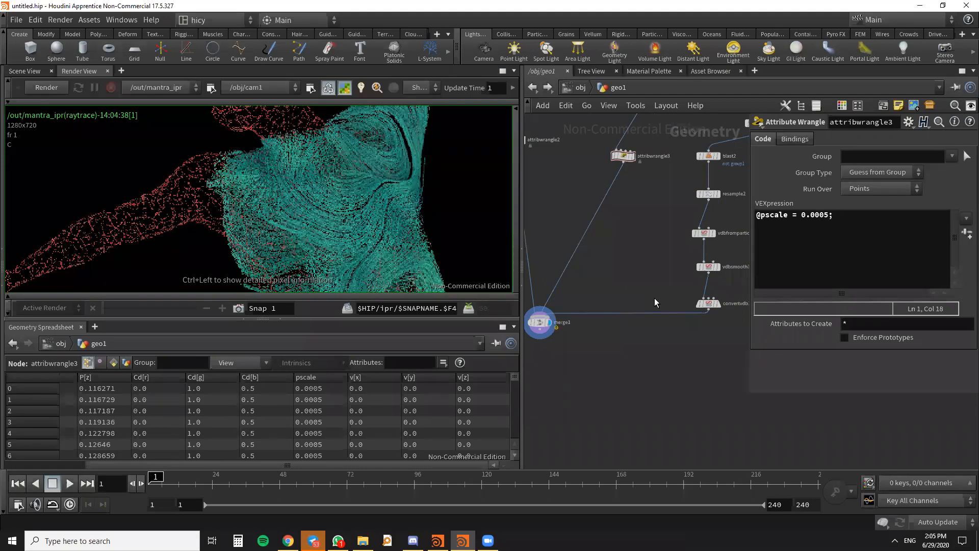
# - Insert a Normal node on the wire between convertvdb1 and merge1
pyautogui.press('Tab')
pyautogui.write('nor')
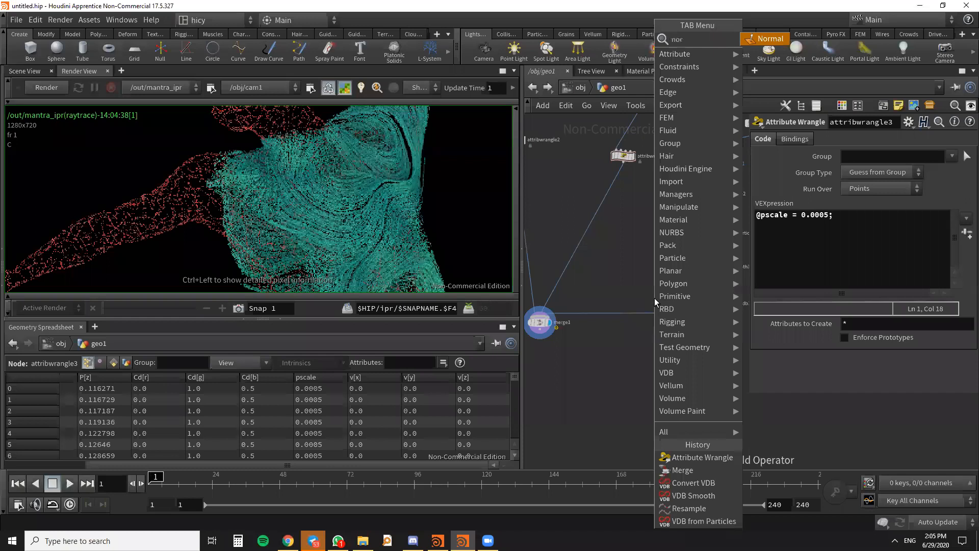
pyautogui.press('Return')
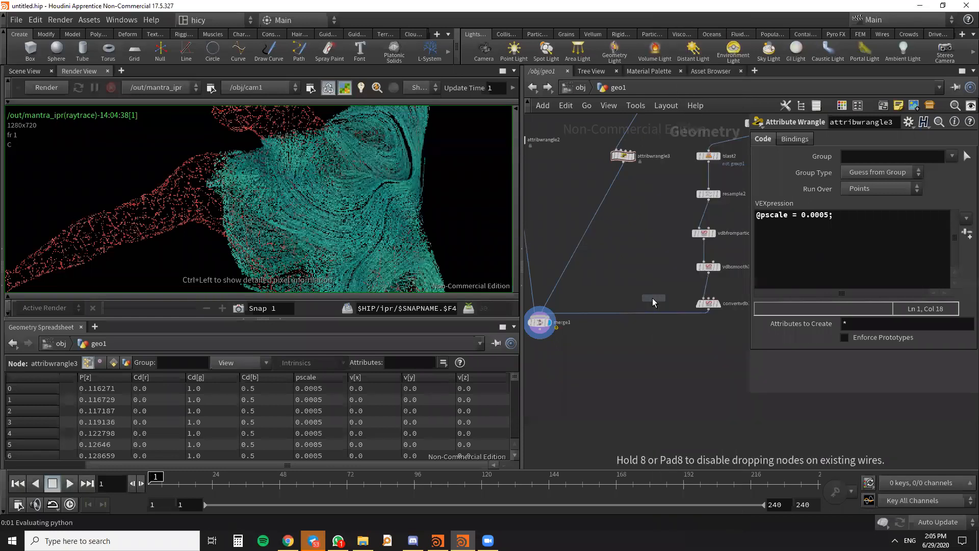
pyautogui.click(632, 329)
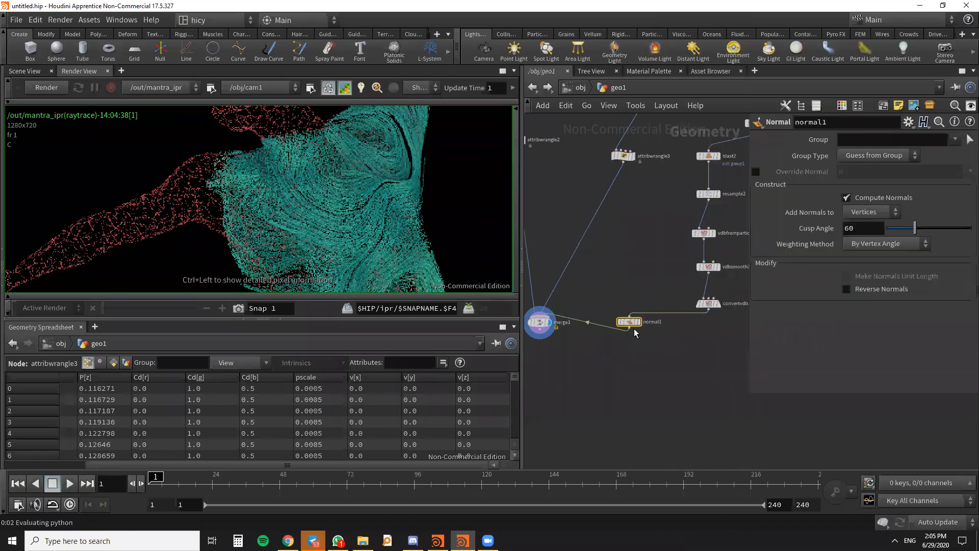
pyautogui.press('f')
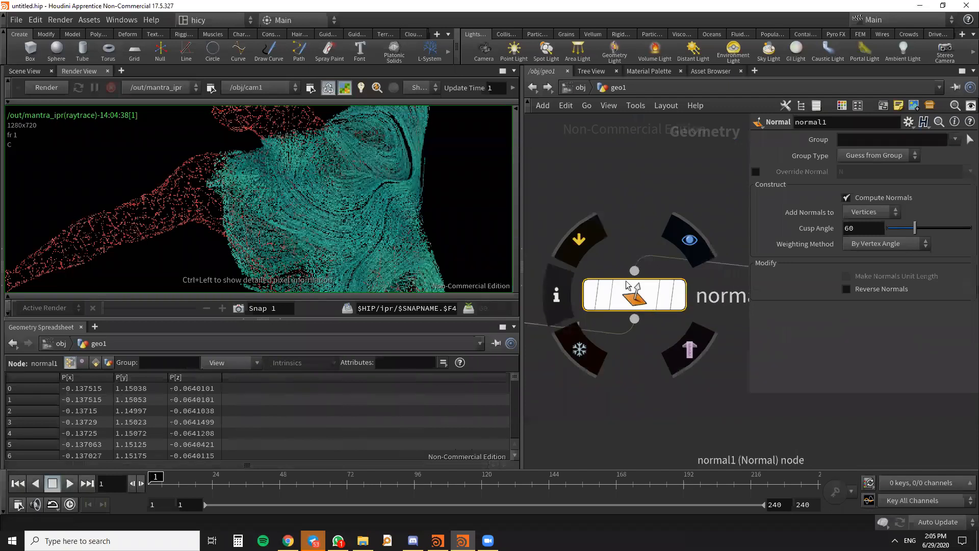
pyautogui.scroll(-7, 677, 295)
pyautogui.scroll(4, 597, 310)
pyautogui.moveTo(592, 321); pyautogui.dragTo(585, 346)
pyautogui.scroll(-5, 608, 292)
pyautogui.moveTo(654, 272); pyautogui.dragTo(632, 319, button='middle')
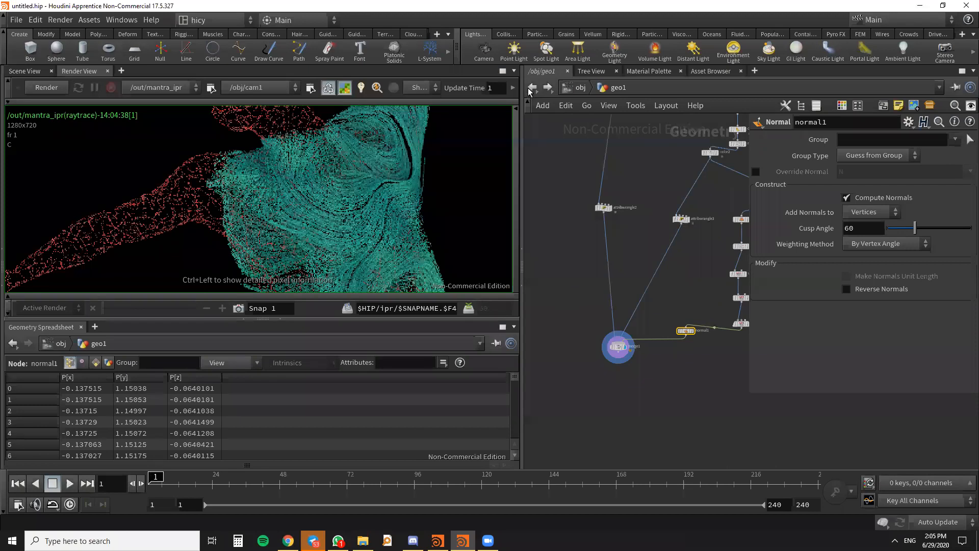
# - Start a new Mantra render of the merged figure with the Normal node included, through /obj/cam1
pyautogui.click(37, 89)
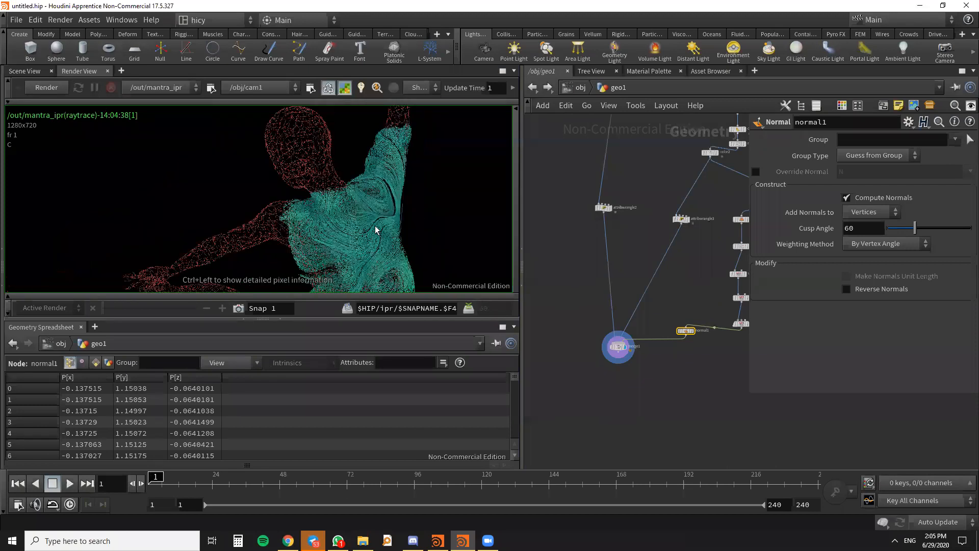
pyautogui.moveTo(684, 347); pyautogui.dragTo(632, 292, button='middle')
pyautogui.scroll(4, 632, 292)
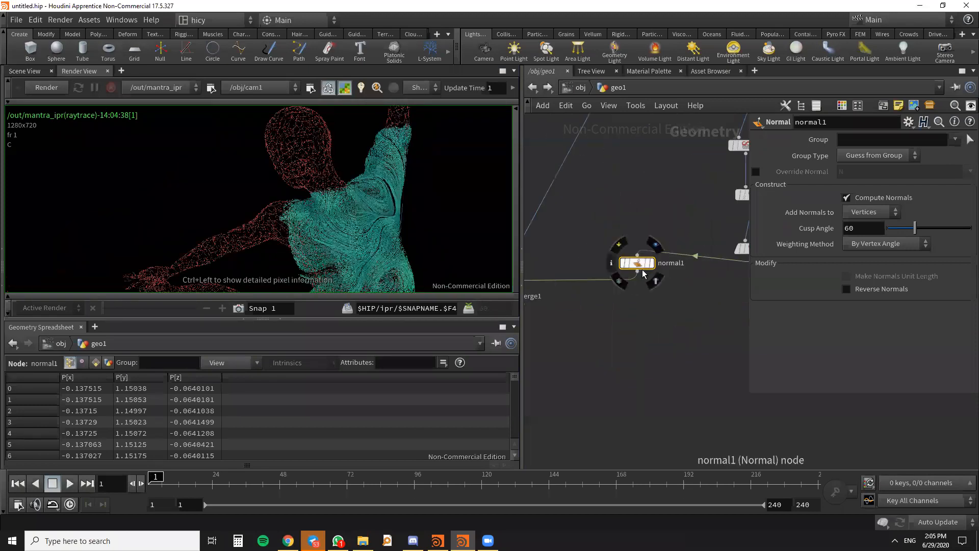
pyautogui.click(52, 87)
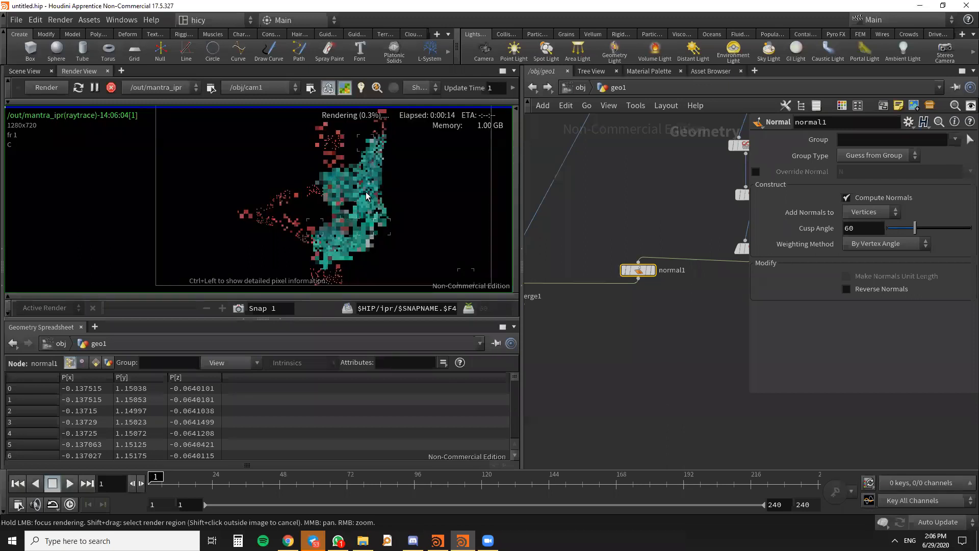
# - Examine the new render as a whole figure and inspect the red wireframe of the head up close
pyautogui.scroll(3, 375, 208)
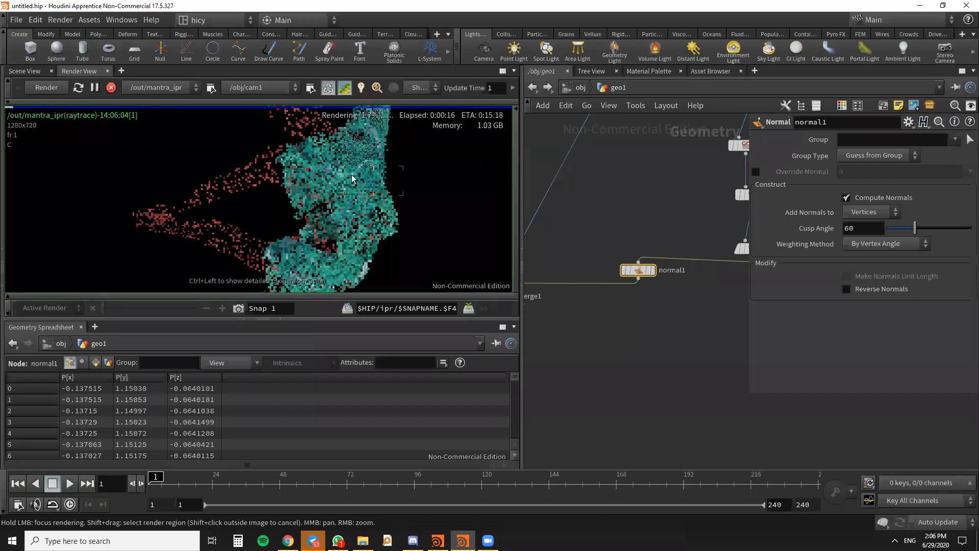
pyautogui.scroll(-3, 356, 151)
pyautogui.scroll(4, 356, 150)
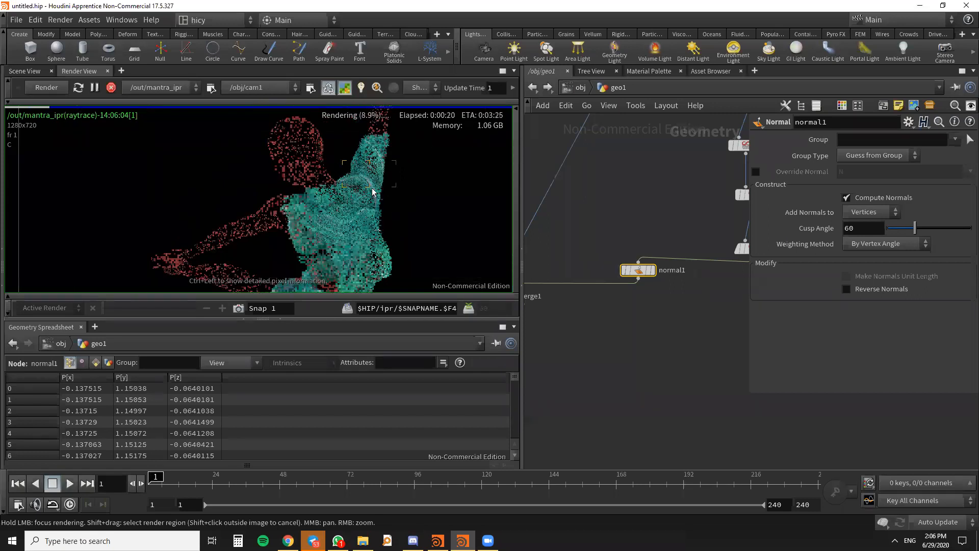
pyautogui.scroll(-4, 314, 171)
pyautogui.moveTo(285, 144)
pyautogui.mouseDown()
pyautogui.moveTo(300, 174)
pyautogui.moveTo(290, 150)
pyautogui.mouseUp()
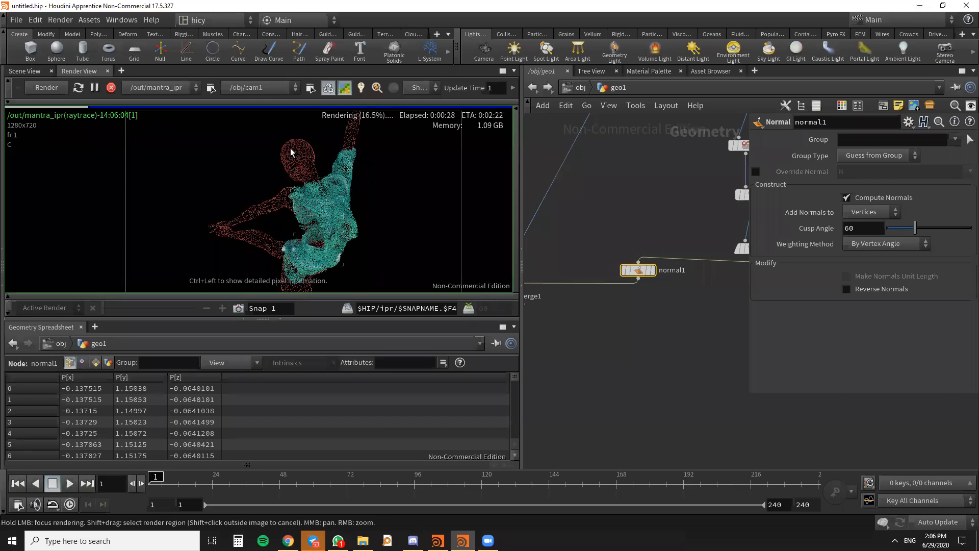
pyautogui.scroll(-4, 292, 150)
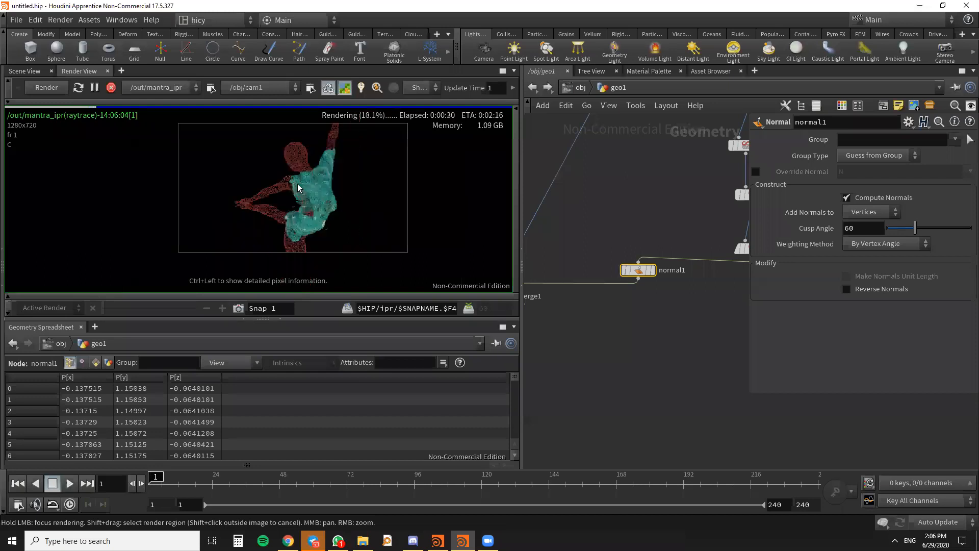
pyautogui.scroll(4, 298, 187)
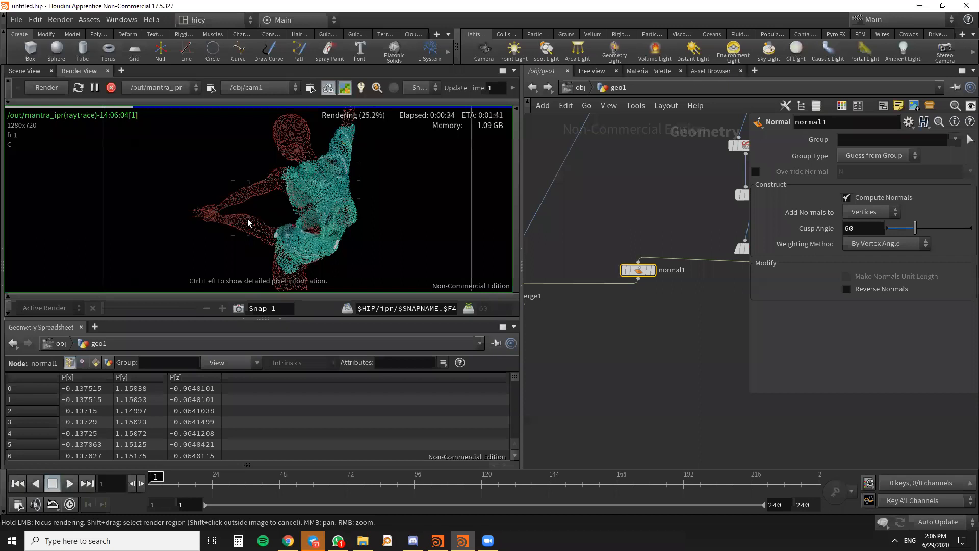
pyautogui.scroll(5, 291, 156)
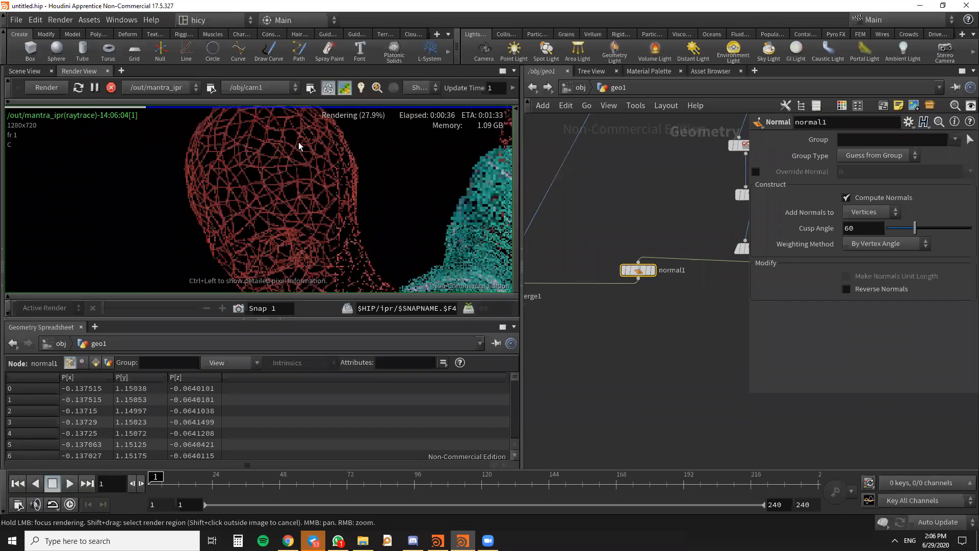
pyautogui.scroll(-2, 320, 184)
pyautogui.scroll(3, 316, 180)
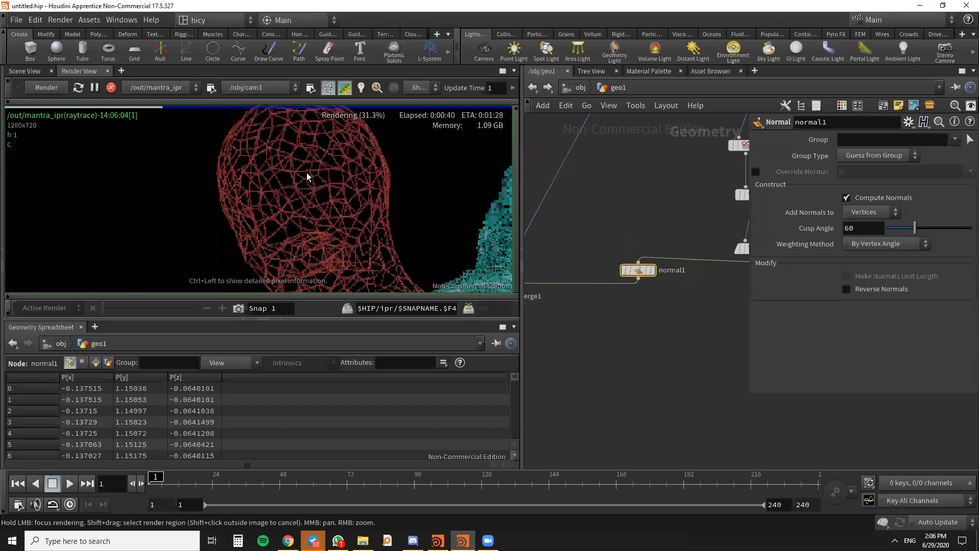
pyautogui.scroll(-2, 312, 178)
pyautogui.scroll(2, 314, 178)
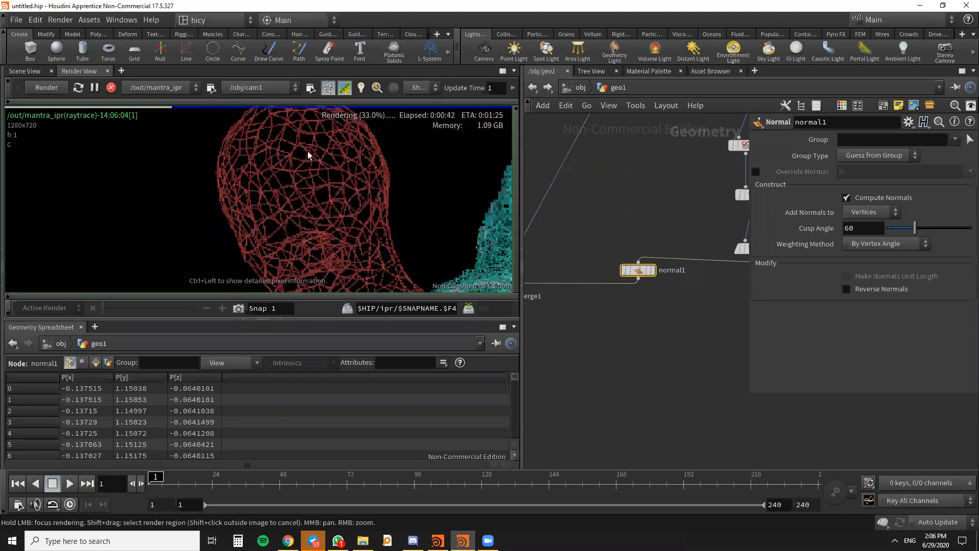
pyautogui.scroll(-2, 379, 156)
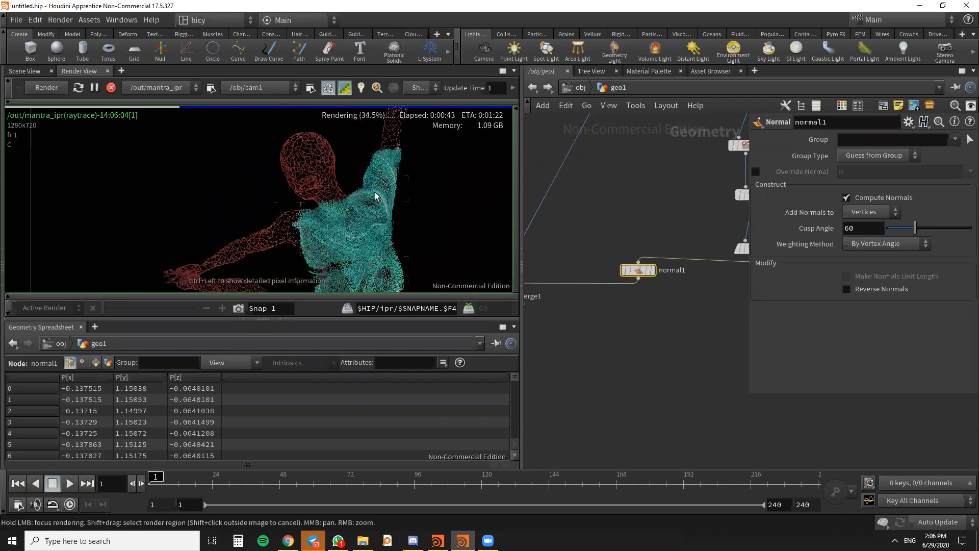
# - Inspect the shading of the teal strands on the torso, shoulder and hip as the render refines
pyautogui.scroll(1, 373, 223)
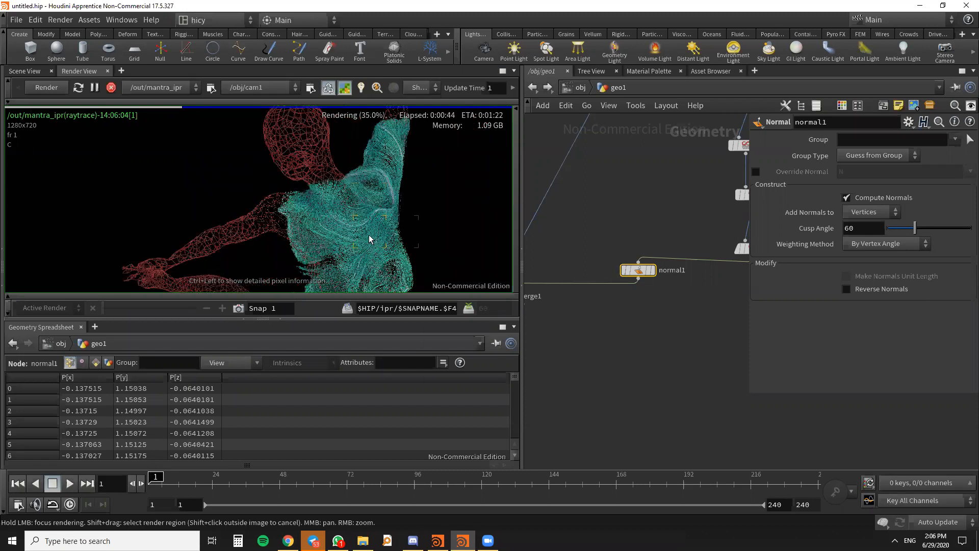
pyautogui.moveTo(367, 221); pyautogui.dragTo(388, 176, button='middle')
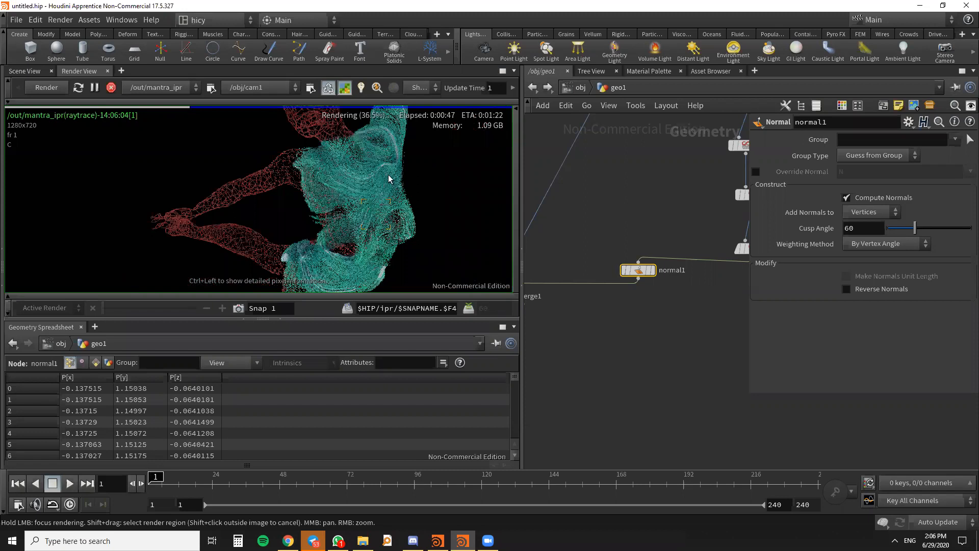
pyautogui.scroll(-2, 375, 254)
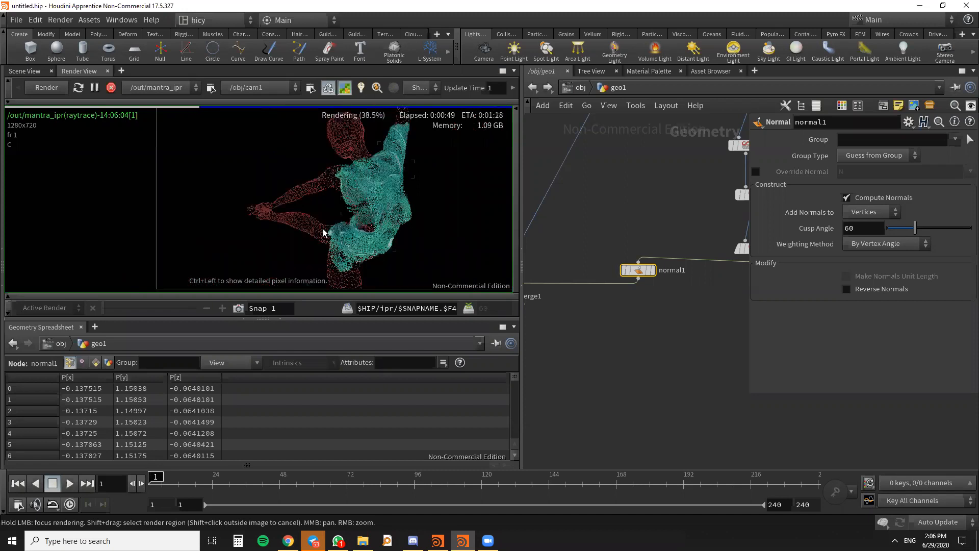
pyautogui.scroll(2, 323, 233)
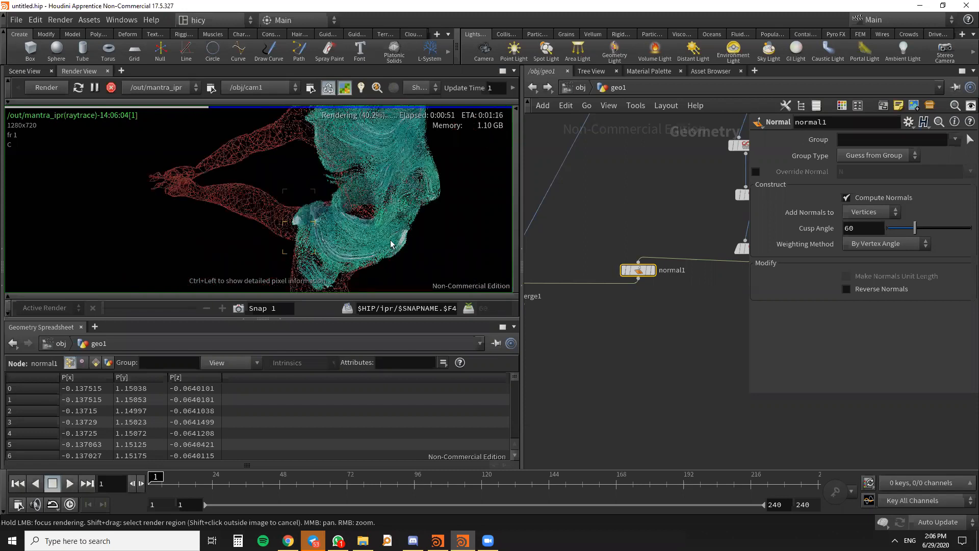
pyautogui.scroll(-2, 390, 192)
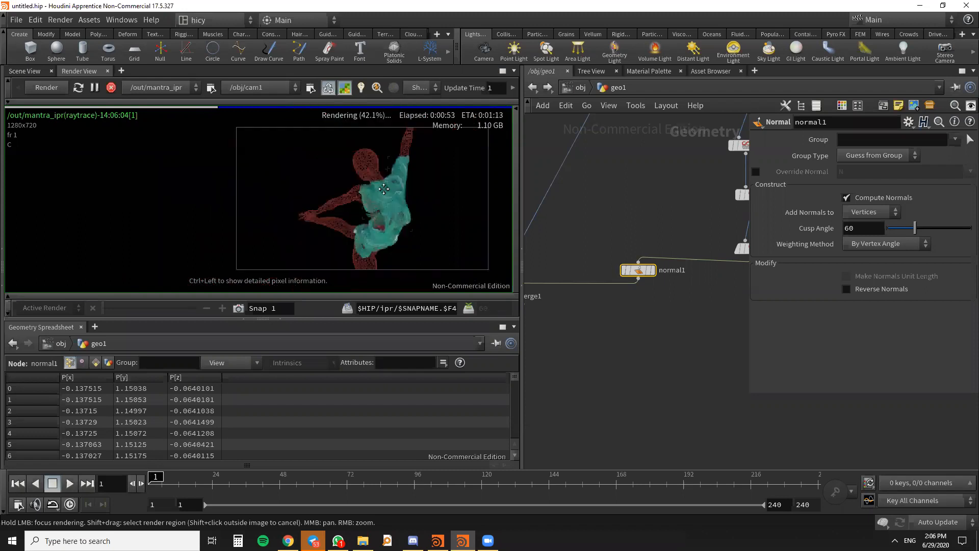
pyautogui.scroll(3, 375, 229)
pyautogui.scroll(1, 329, 177)
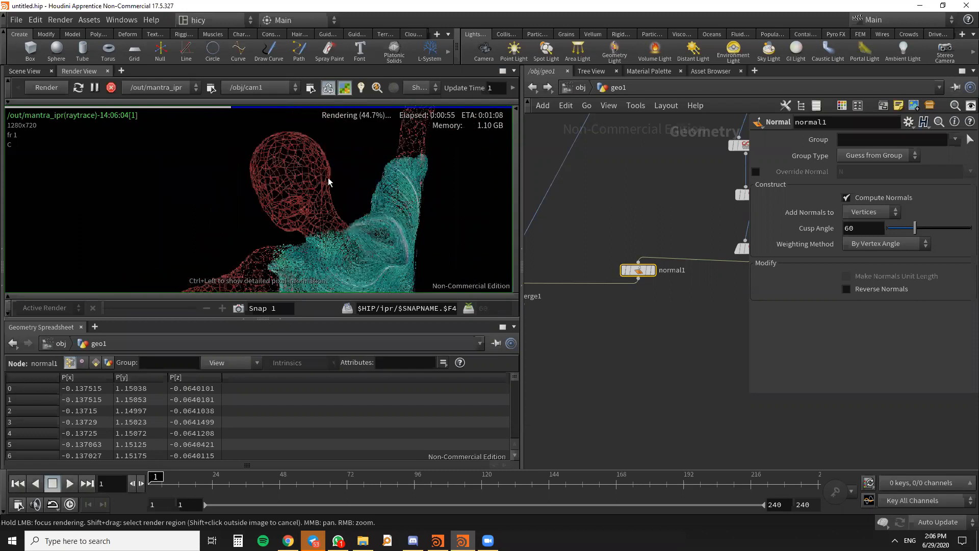
pyautogui.scroll(-2, 344, 179)
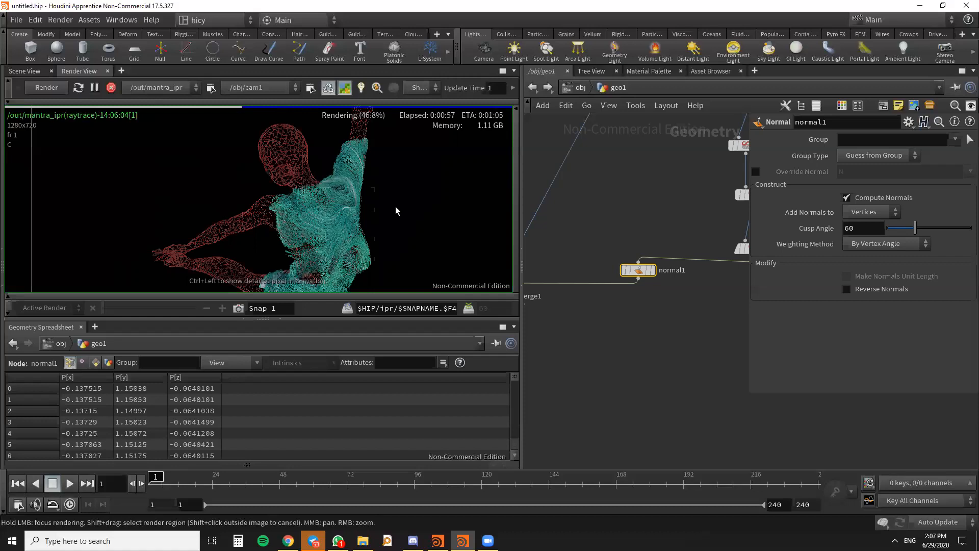
pyautogui.scroll(-2, 357, 247)
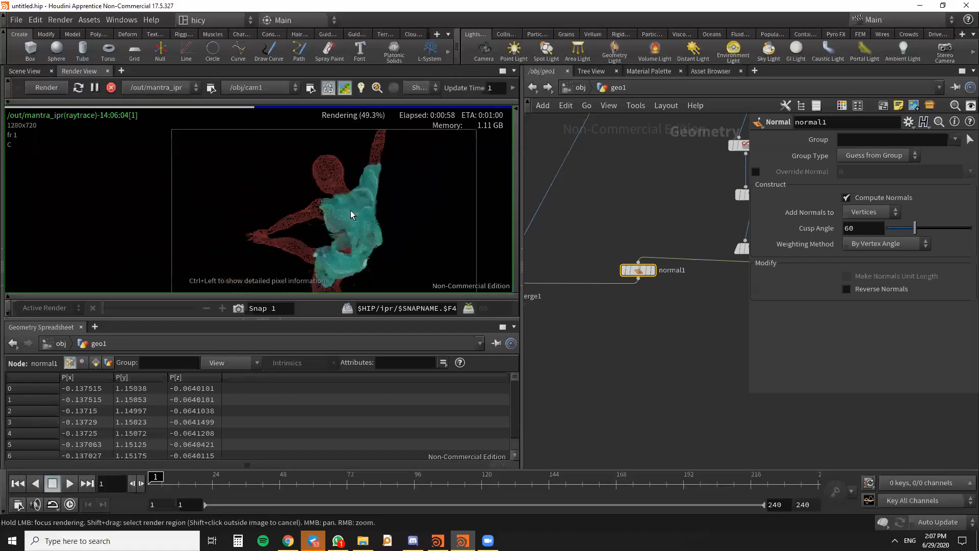
pyautogui.scroll(1, 350, 211)
pyautogui.scroll(-2, 655, 325)
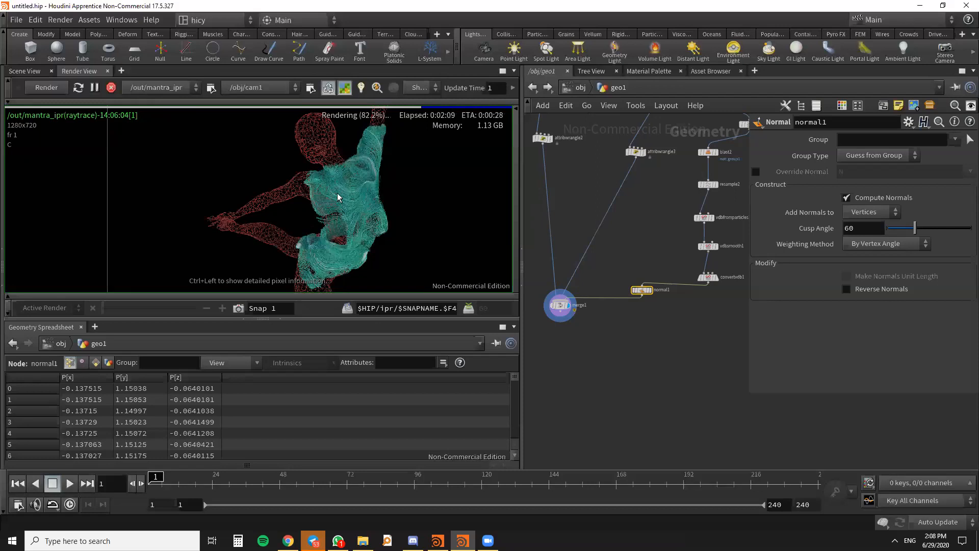
pyautogui.scroll(-4, 337, 197)
pyautogui.scroll(5, 357, 181)
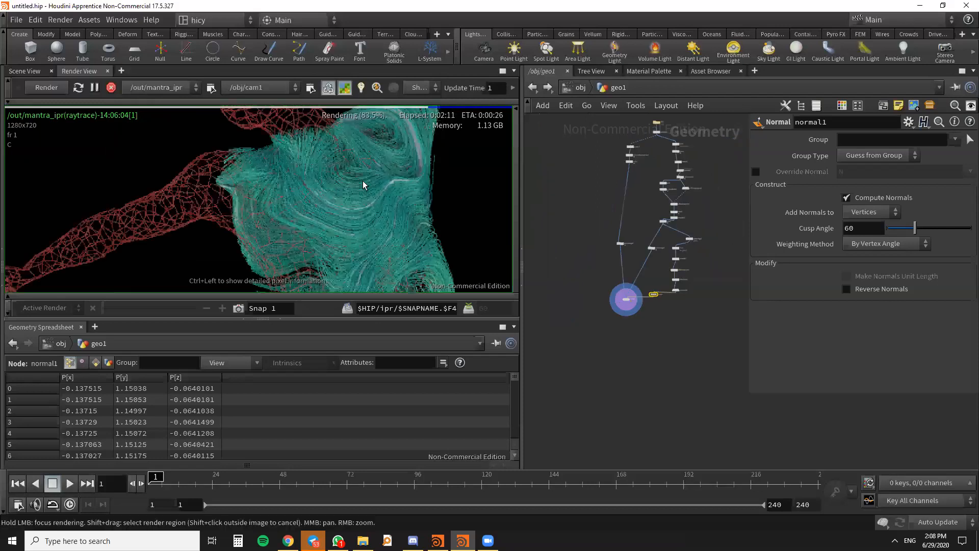
# - Examine the nearly finished render from torso close-up to whole figure, checking the teal strands against the red wireframe arms and head
pyautogui.scroll(1, 340, 178)
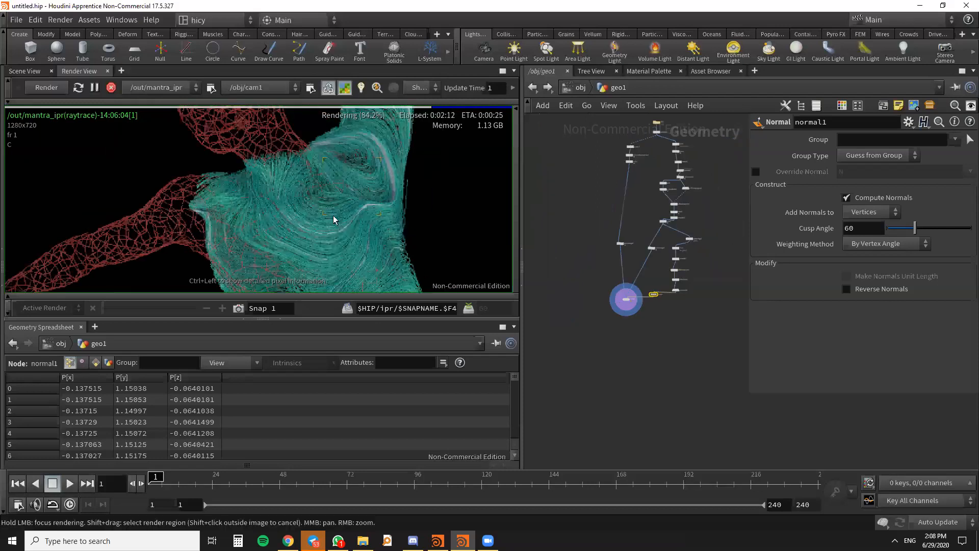
pyautogui.scroll(-3, 329, 181)
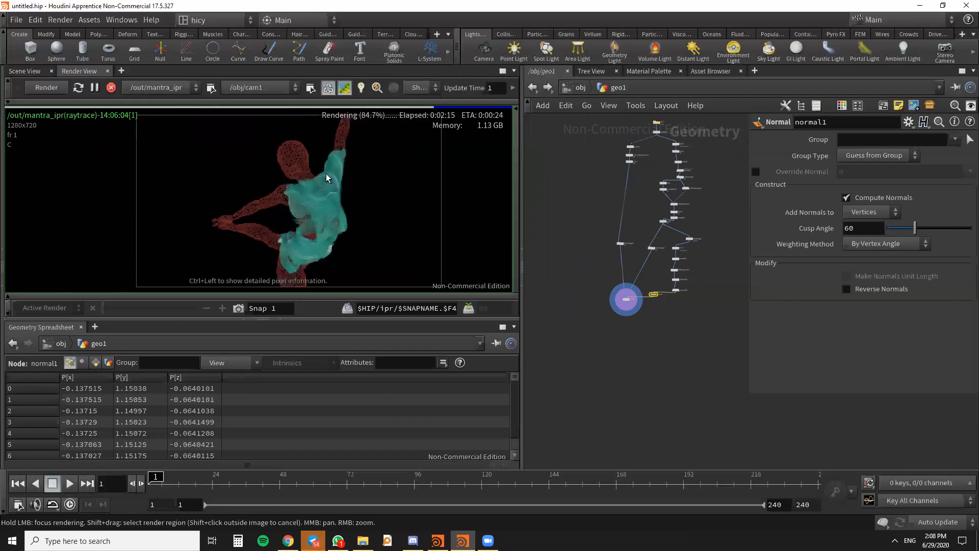
pyautogui.rightClick(353, 158)
pyautogui.scroll(-3, 332, 180)
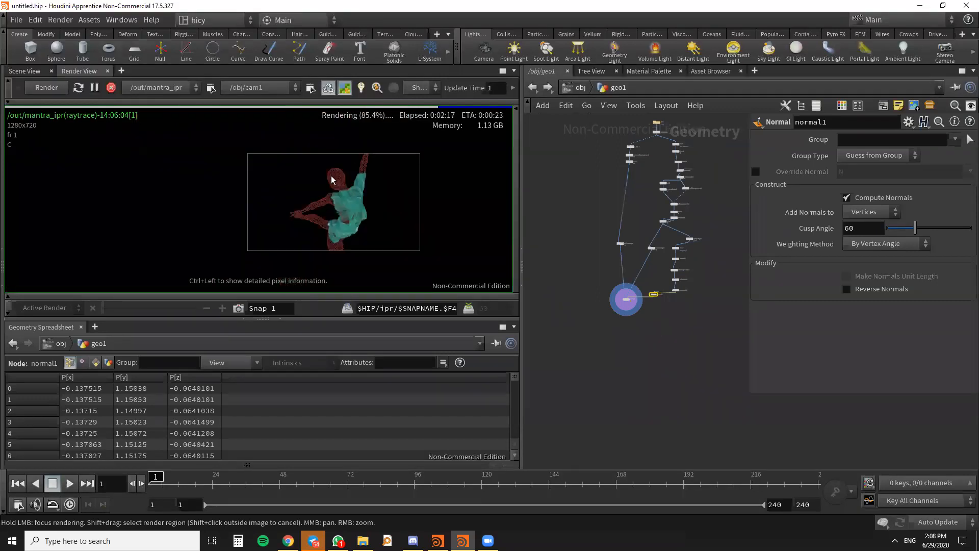
pyautogui.scroll(3, 332, 179)
pyautogui.rightClick(354, 196)
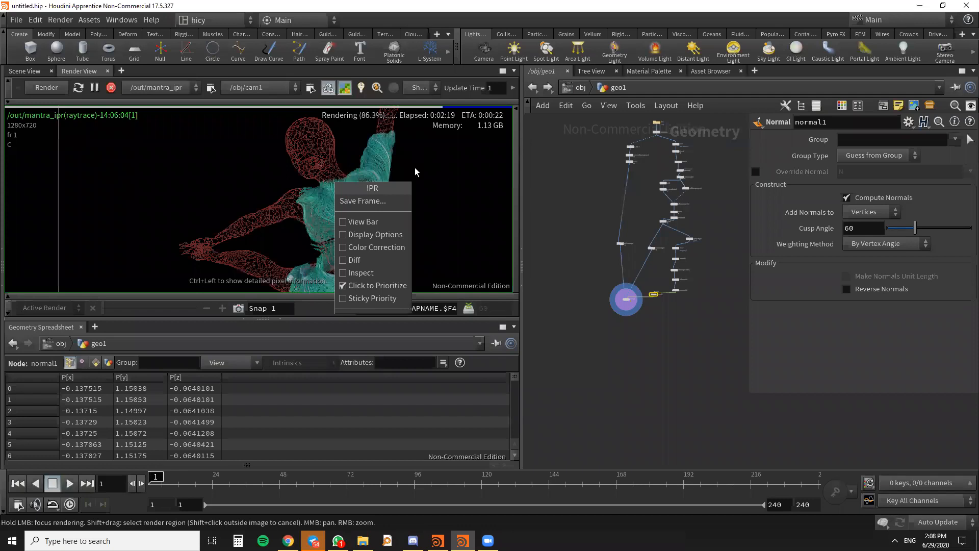
pyautogui.click(646, 270)
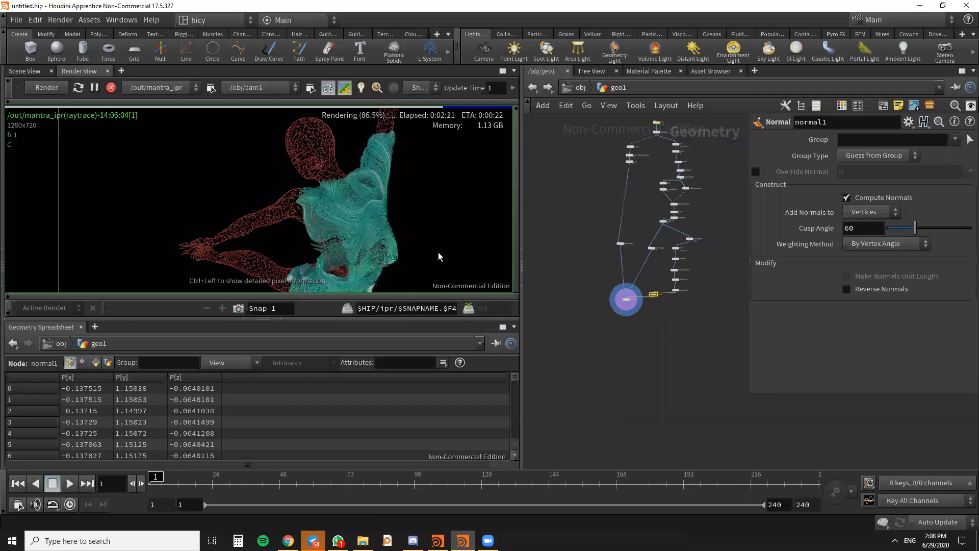
pyautogui.scroll(2, 346, 162)
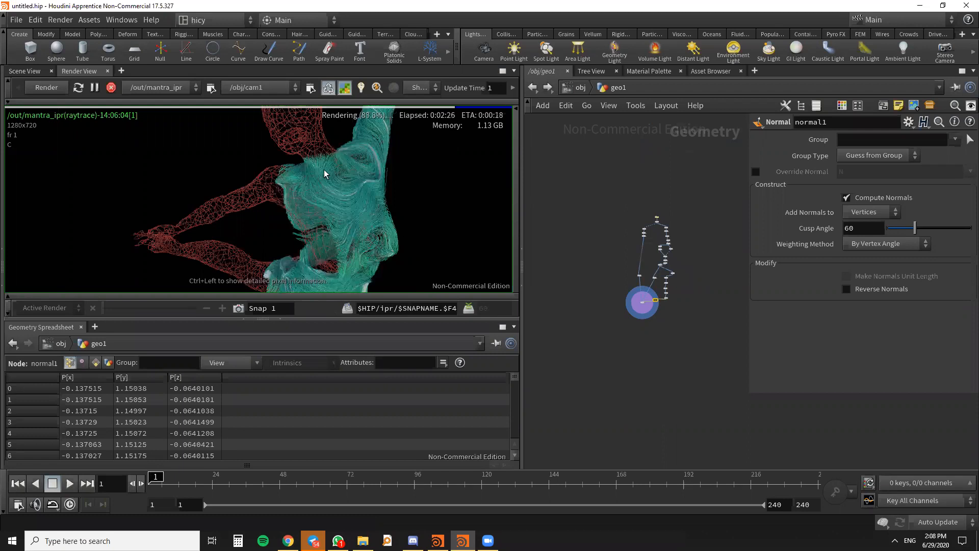
pyautogui.scroll(-1, 359, 177)
pyautogui.scroll(1, 377, 219)
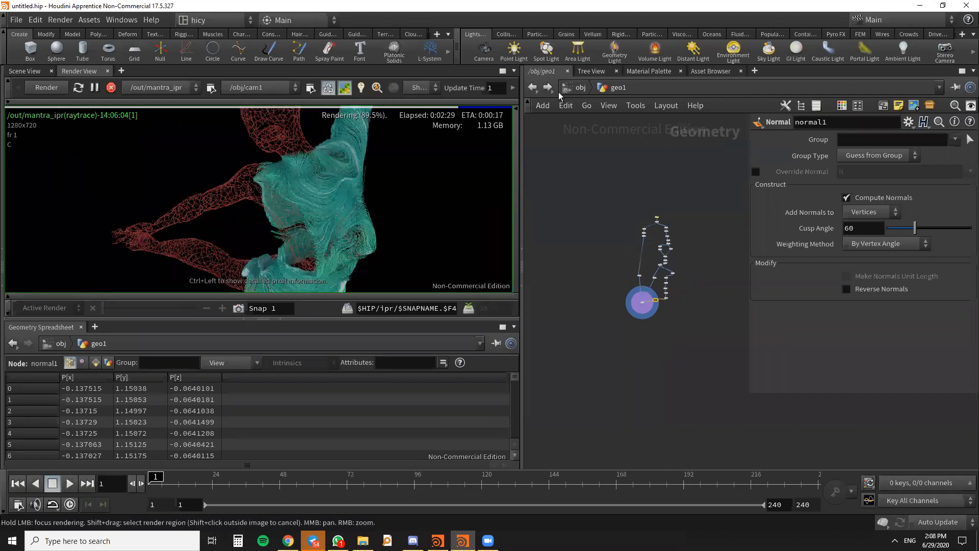
# - Check the mantra_ipr render node in the out network and return to the obj network with all its objects framed
pyautogui.click(566, 90)
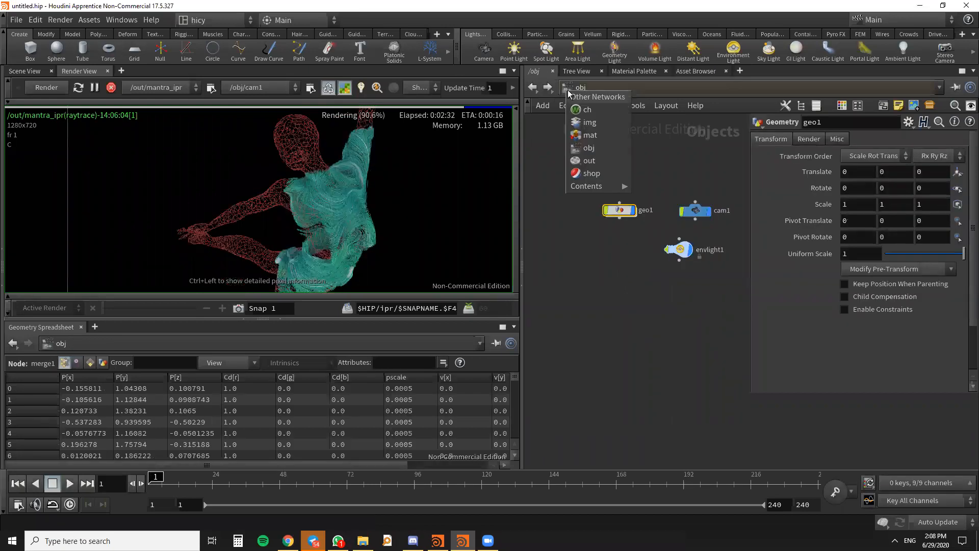
pyautogui.click(589, 160)
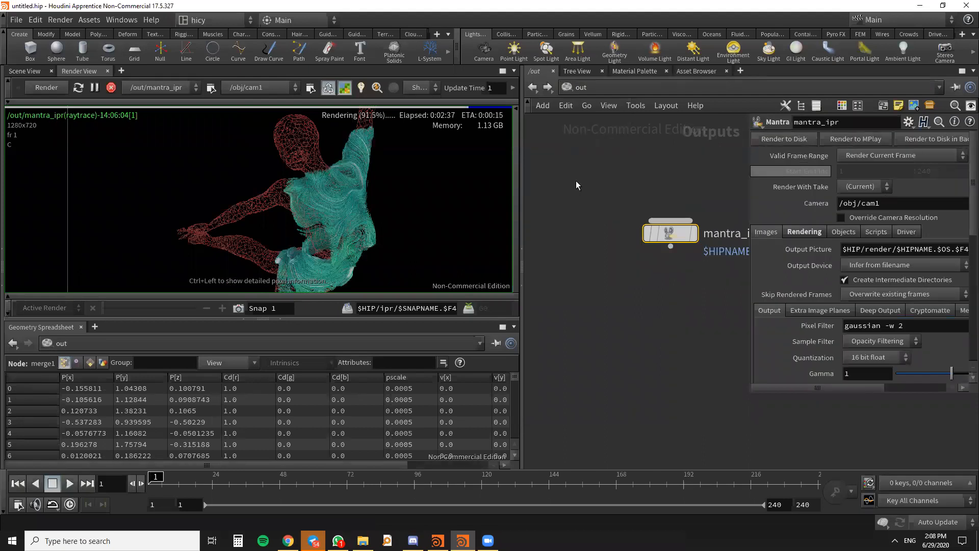
pyautogui.click(565, 87)
pyautogui.click(604, 145)
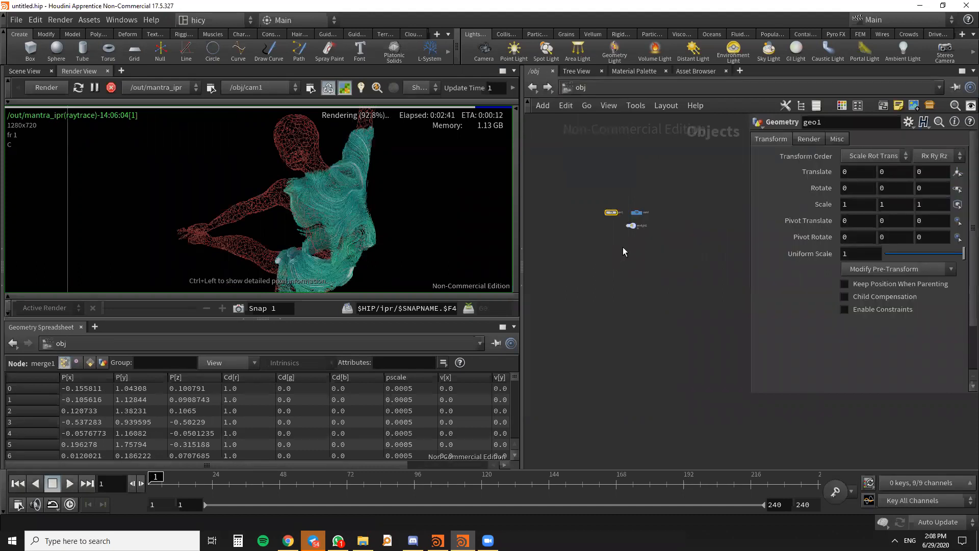
pyautogui.press('h')
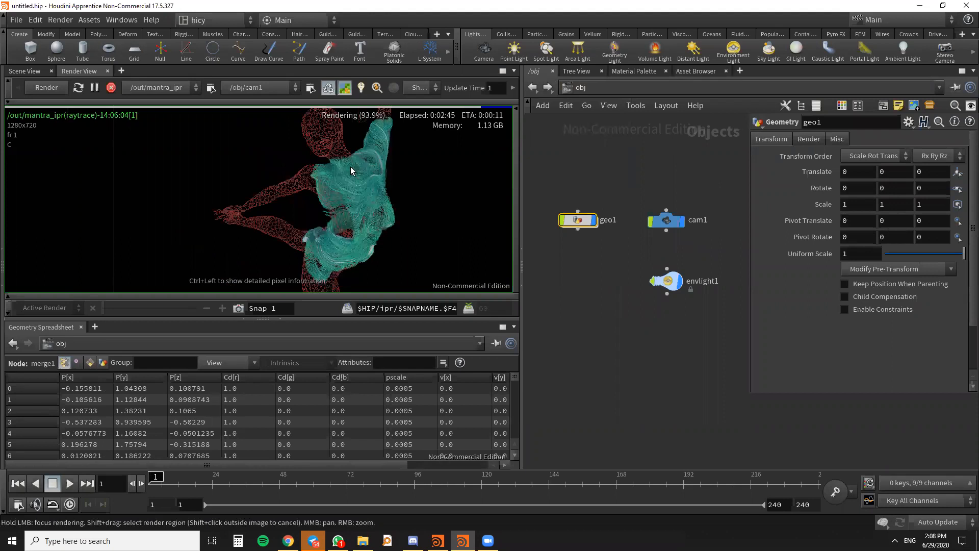
# - Begin saving the current frame of the mantra_ipr render and set its image format to JPEG
pyautogui.rightClick(369, 162)
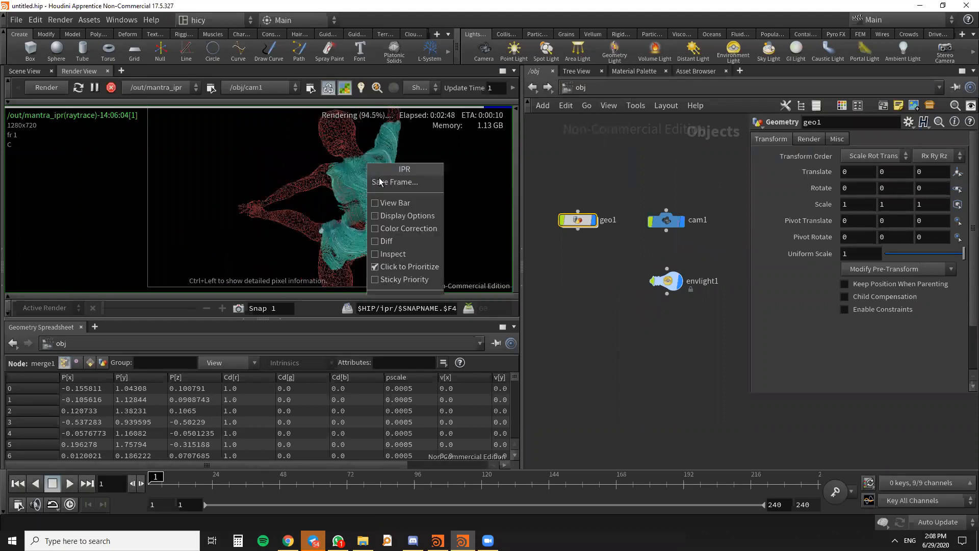
pyautogui.click(379, 181)
pyautogui.click(467, 76)
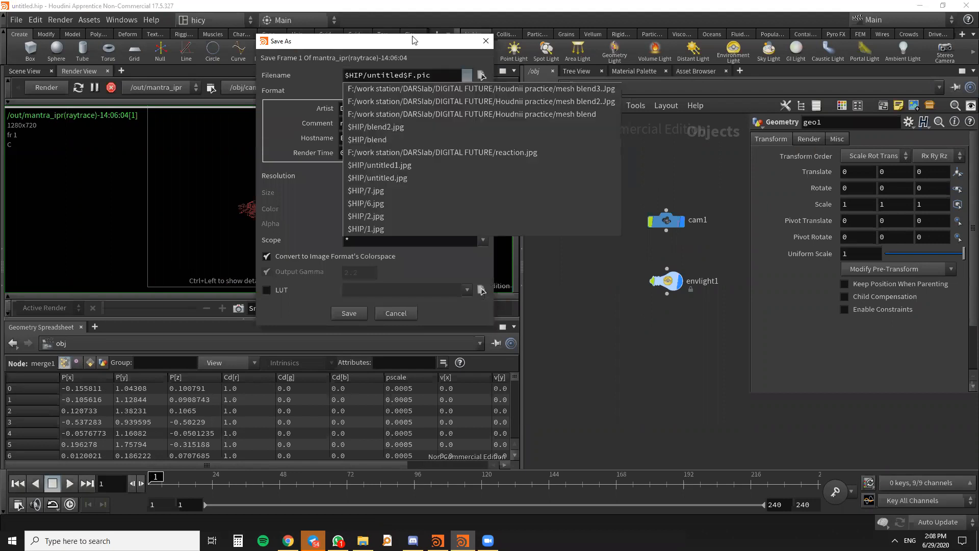
pyautogui.moveTo(413, 40); pyautogui.dragTo(672, 64)
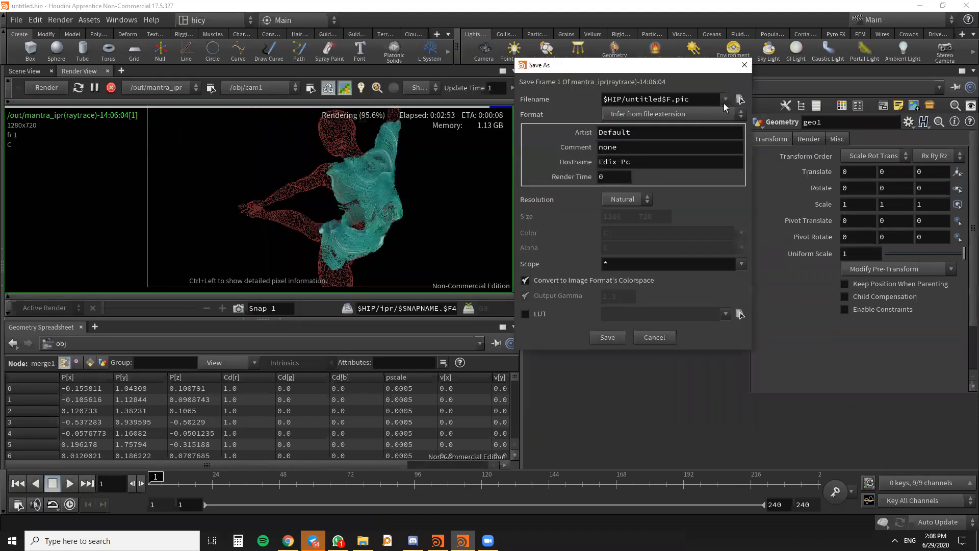
pyautogui.click(687, 114)
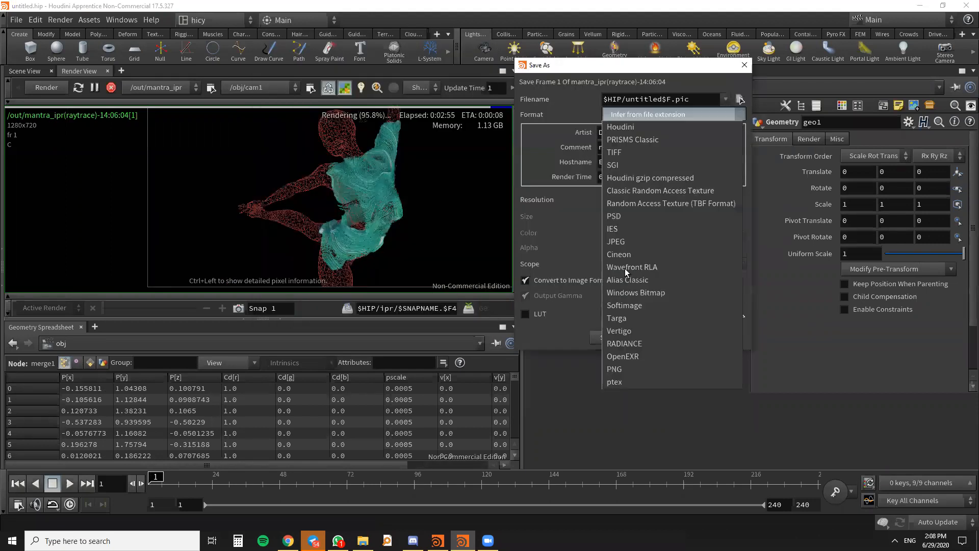
pyautogui.click(632, 240)
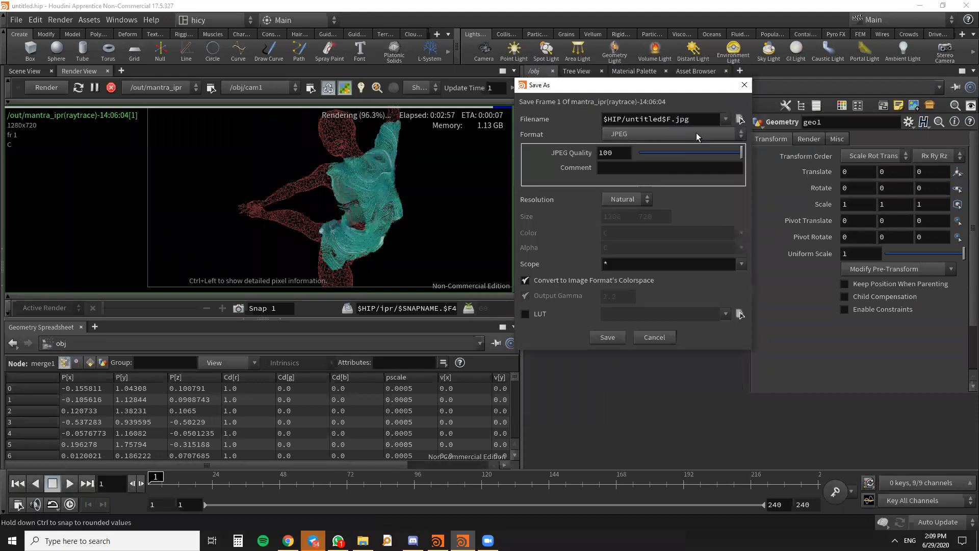
# - Set the Desktop as the destination with the filename untitled$F.jpg and save the rendered frame
pyautogui.click(739, 120)
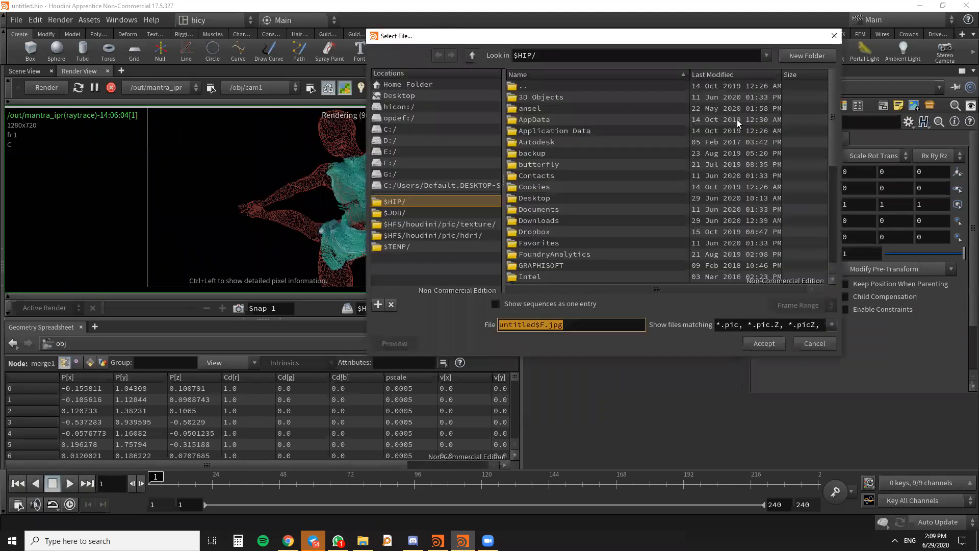
pyautogui.click(773, 346)
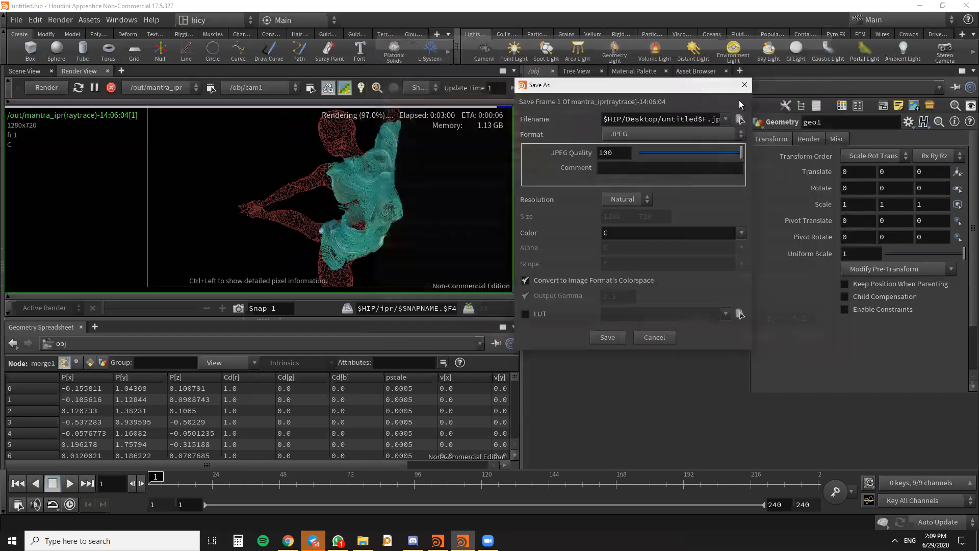
pyautogui.moveTo(752, 104); pyautogui.dragTo(852, 104)
pyautogui.doubleClick(712, 122)
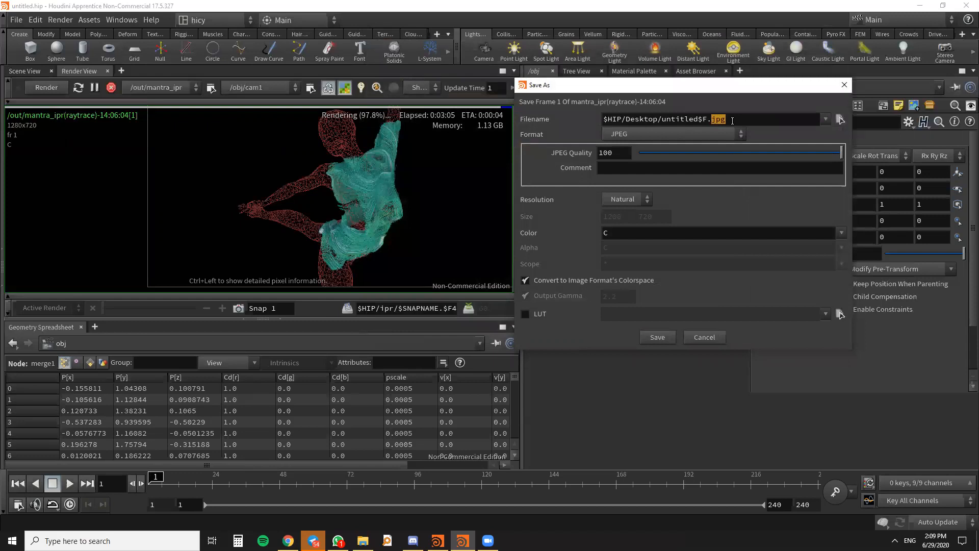
pyautogui.moveTo(604, 121); pyautogui.dragTo(671, 119)
pyautogui.click(690, 120)
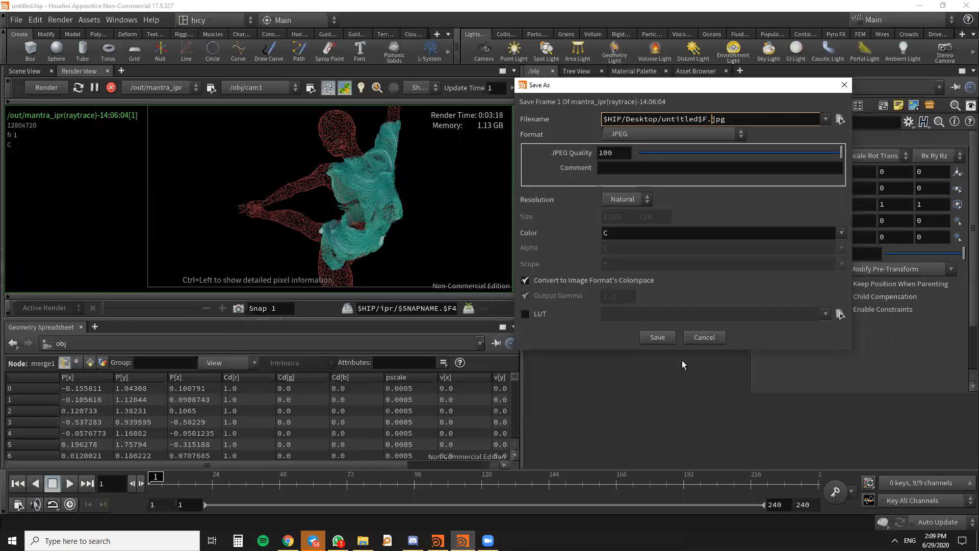
pyautogui.press('Return')
pyautogui.press('Return')
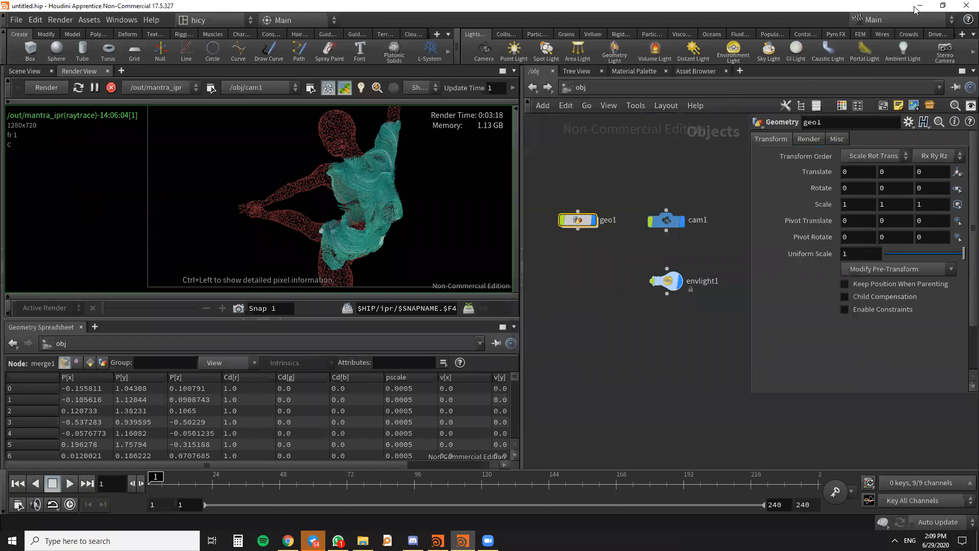
# - Send the saved render untitled1.jpg from the desktop to the HI-Cy_DF2020 group in WhatsApp and minimize the chat
pyautogui.click(920, 6)
pyautogui.moveTo(176, 255); pyautogui.dragTo(438, 347)
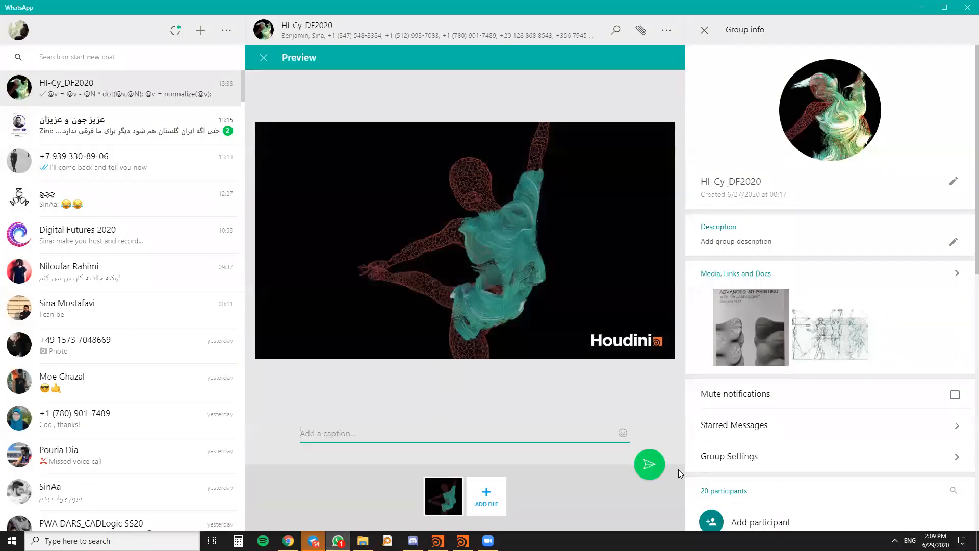
pyautogui.click(646, 466)
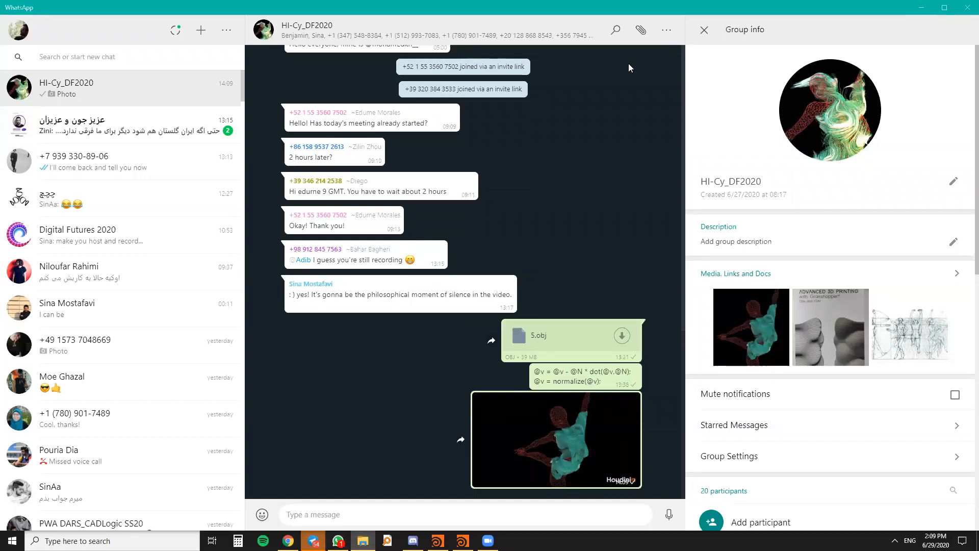
pyautogui.click(921, 8)
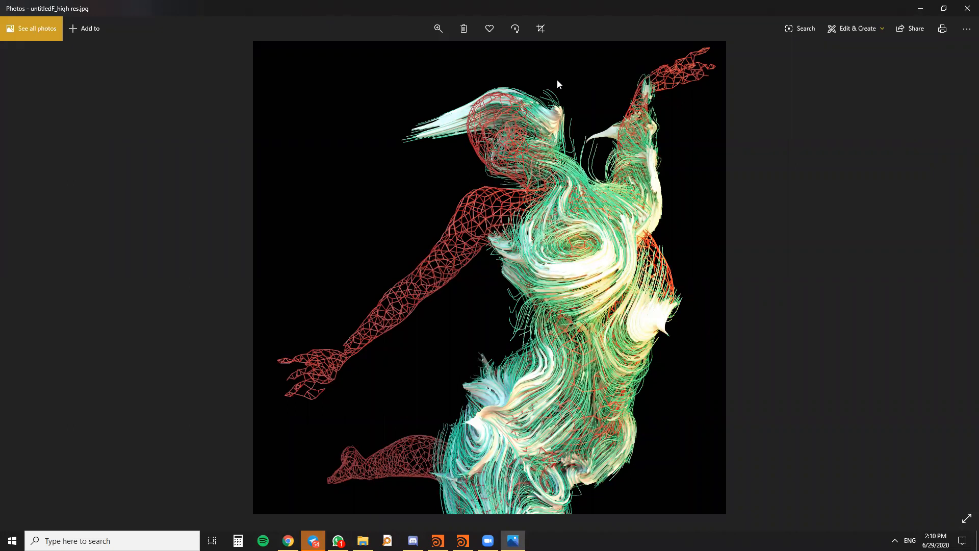
# - Close the Photos image, switch back to Houdini and review the whole node network inside geo1
pyautogui.click(968, 8)
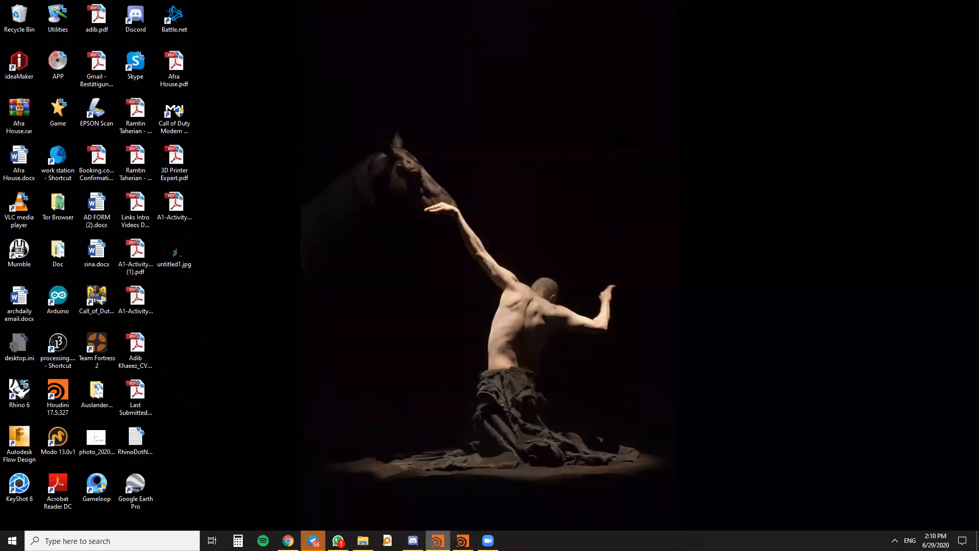
pyautogui.click(460, 534)
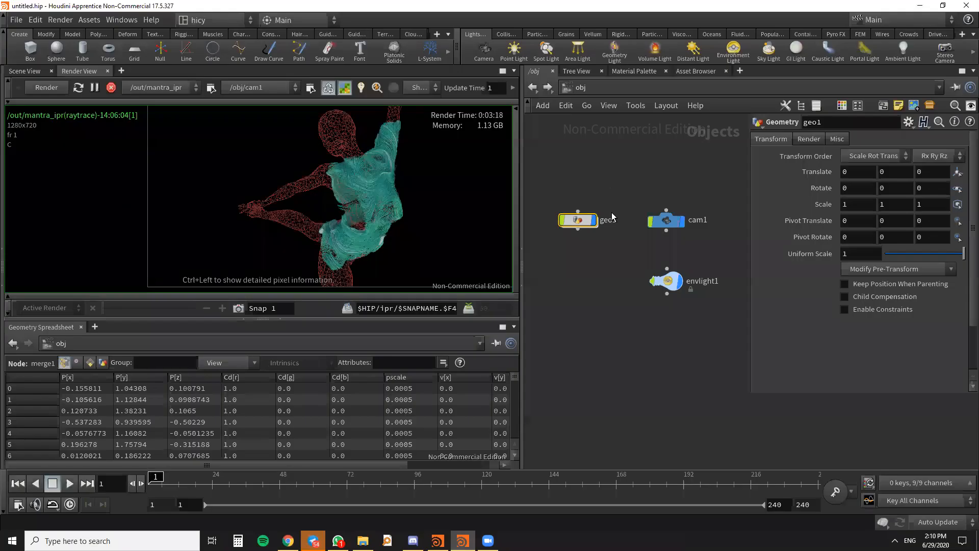
pyautogui.doubleClick(579, 220)
pyautogui.scroll(-3, 592, 230)
pyautogui.scroll(7, 639, 221)
pyautogui.moveTo(678, 216); pyautogui.dragTo(718, 234, button='middle')
pyautogui.scroll(3, 648, 237)
pyautogui.moveTo(634, 236); pyautogui.dragTo(650, 208, button='middle')
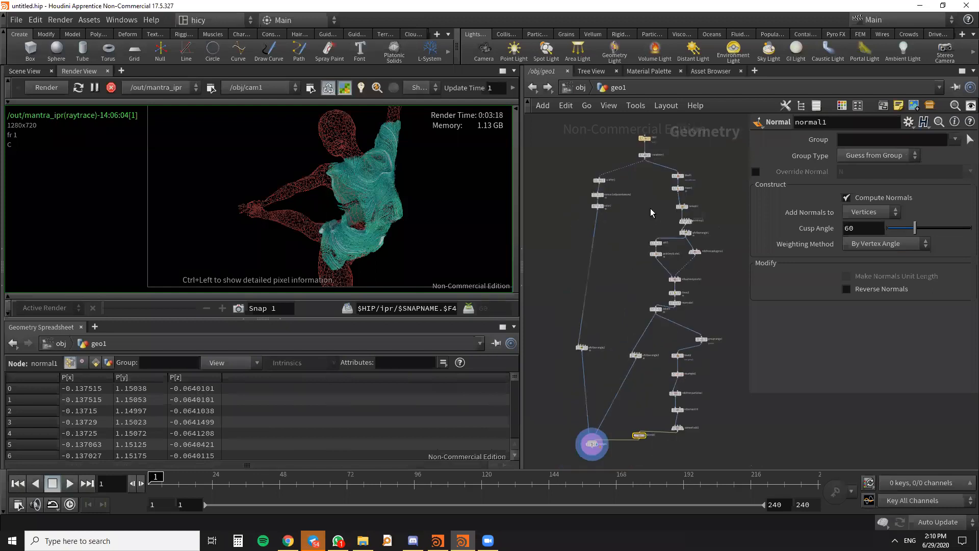
pyautogui.scroll(2, 650, 208)
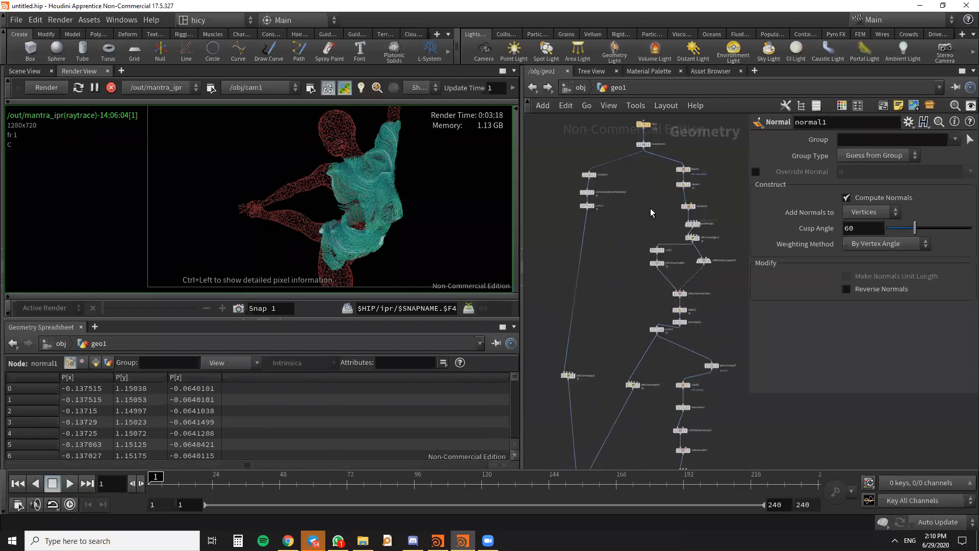
pyautogui.moveTo(647, 229); pyautogui.dragTo(628, 314, button='middle')
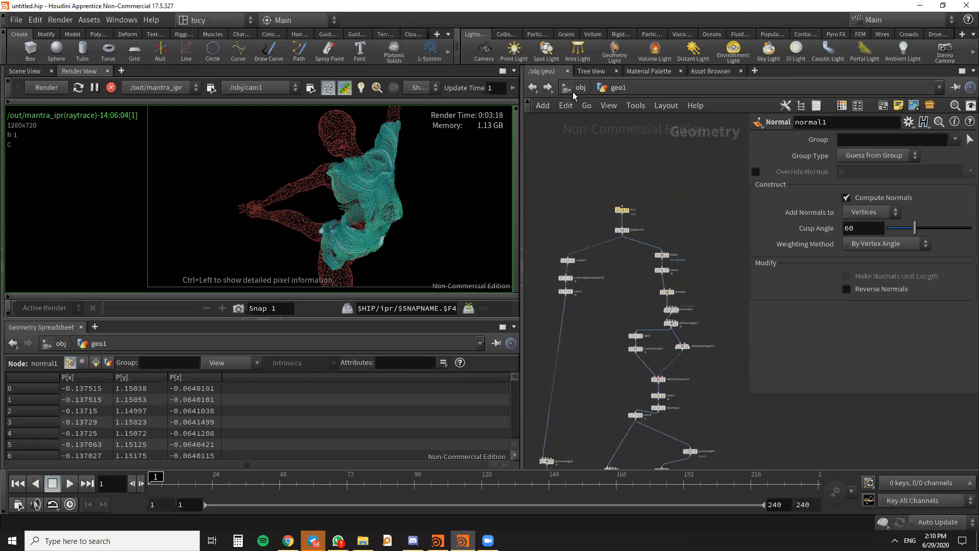
# - Start saving the scene and browse to the TUTORIALS folder within F:/work station/DARSlab/DIGITAL FUTURE/Houdnii practice
pyautogui.hotkey('ctrl', 's')
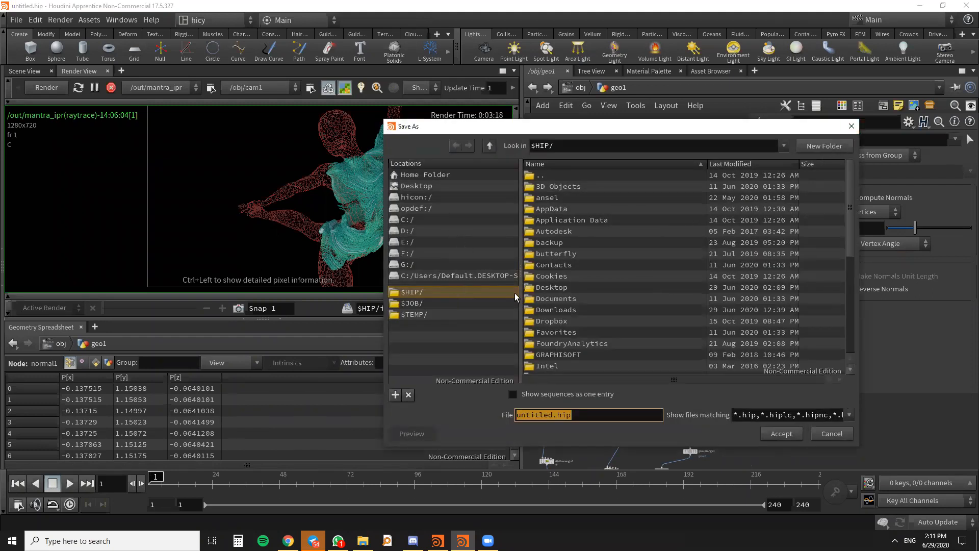
pyautogui.click(422, 252)
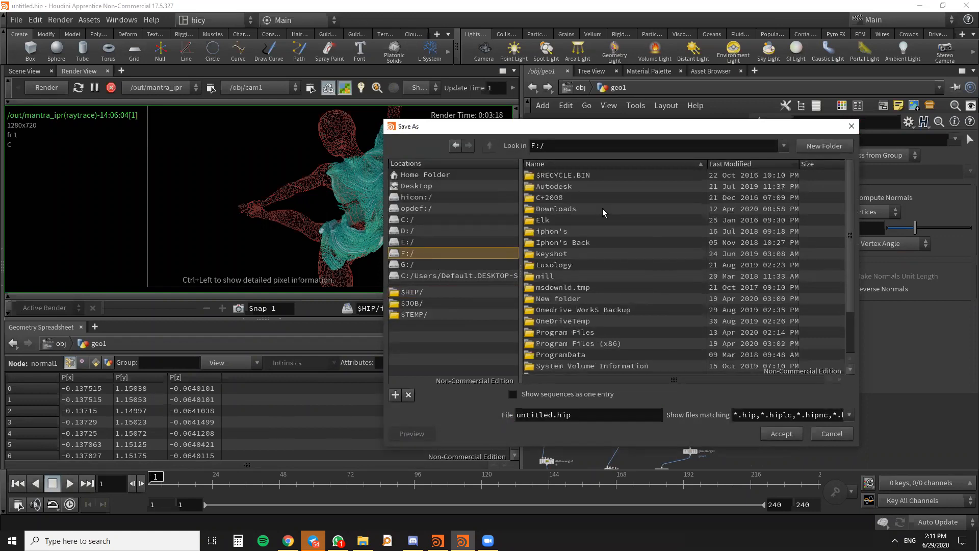
pyautogui.scroll(-5, 613, 311)
pyautogui.doubleClick(595, 355)
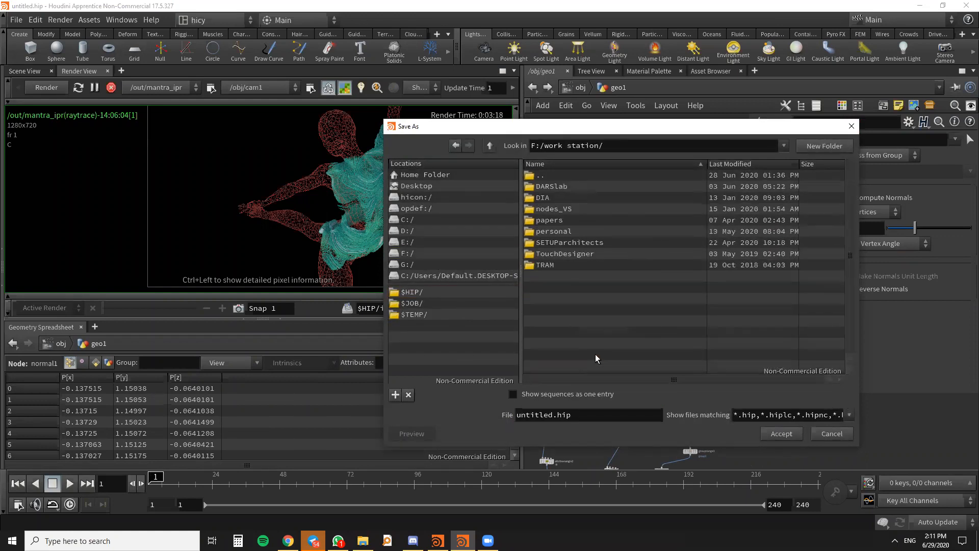
pyautogui.doubleClick(577, 187)
pyautogui.doubleClick(579, 199)
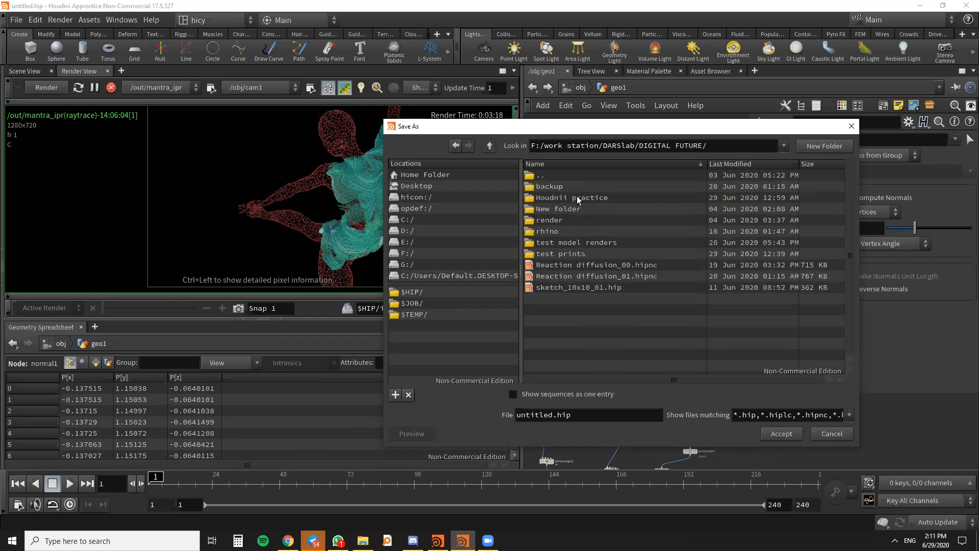
pyautogui.doubleClick(554, 200)
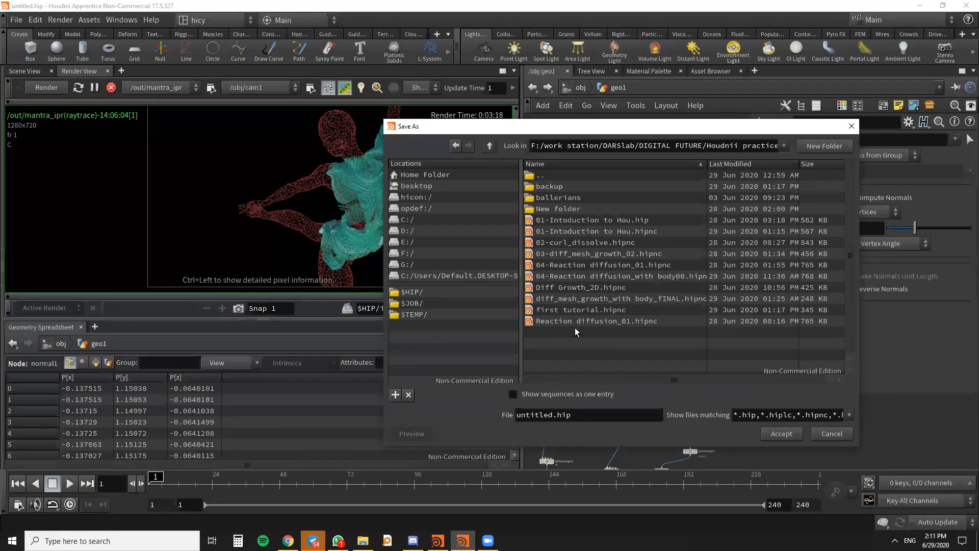
# - Save the scene as second tutorial.hipnc, adapting the name of the existing first tutorial.hipnc
pyautogui.click(578, 311)
pyautogui.doubleClick(538, 415)
pyautogui.write('sexcon')
pyautogui.press('BackSpace')
pyautogui.press('BackSpace')
pyautogui.press('BackSpace')
pyautogui.press('BackSpace')
pyautogui.write('cond')
pyautogui.click(782, 434)
# - Move the color2 node slightly lower beneath resample1 in the geo1 network
pyautogui.scroll(-3, 645, 285)
pyautogui.scroll(3, 658, 296)
pyautogui.scroll(5, 642, 306)
pyautogui.moveTo(596, 263); pyautogui.dragTo(596, 286)
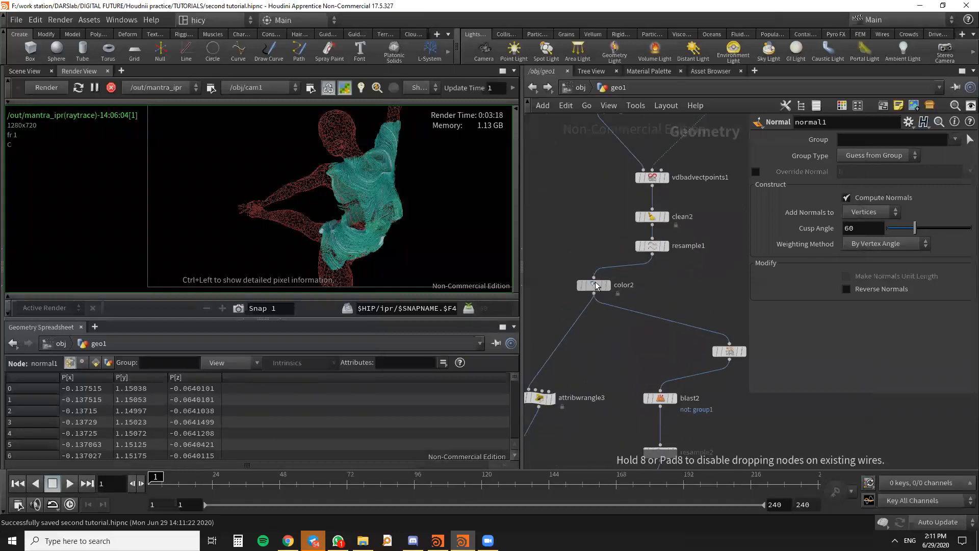
# - Switch from the render to the 3D scene view and display the convertvdb1 geometry
pyautogui.scroll(-5, 658, 278)
pyautogui.scroll(5, 673, 345)
pyautogui.moveTo(698, 266); pyautogui.dragTo(709, 191, button='middle')
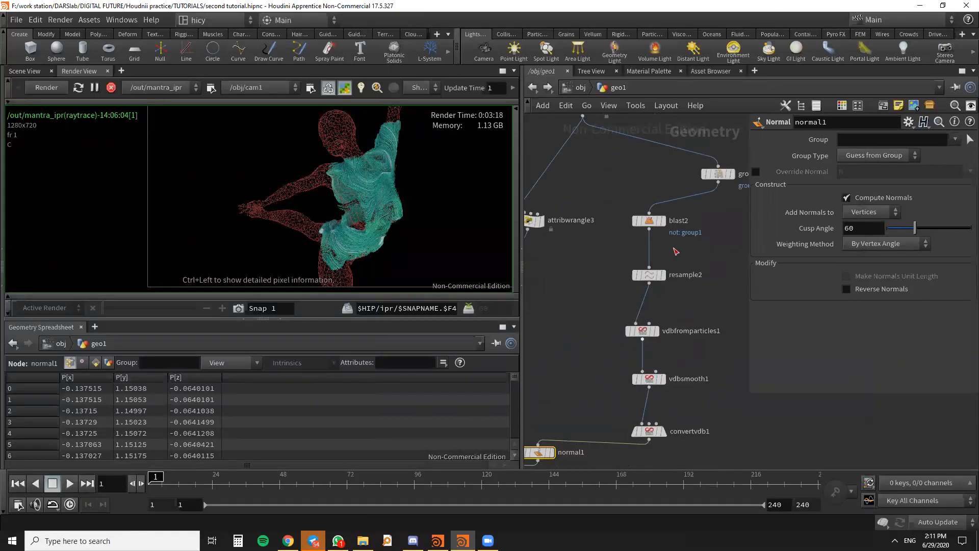
pyautogui.scroll(-5, 731, 357)
pyautogui.scroll(6, 705, 396)
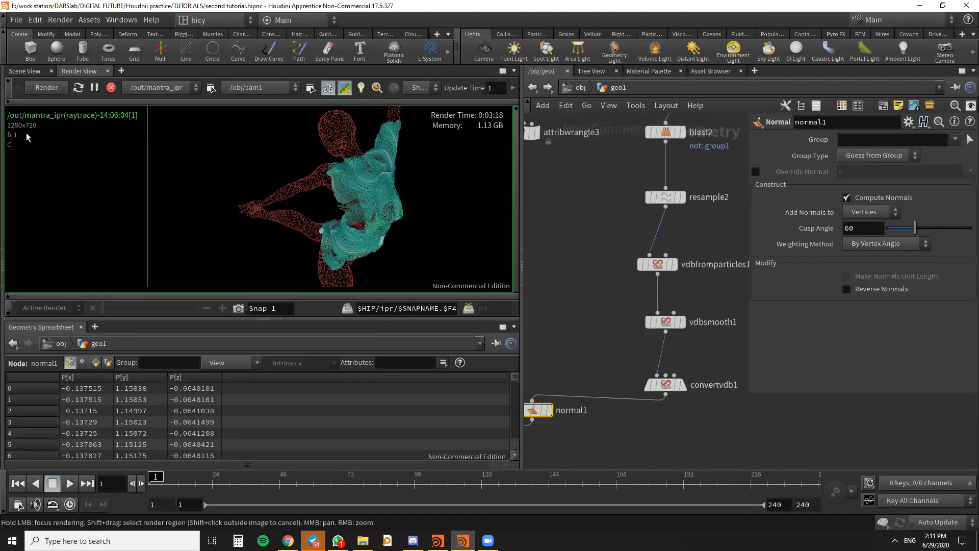
pyautogui.click(24, 71)
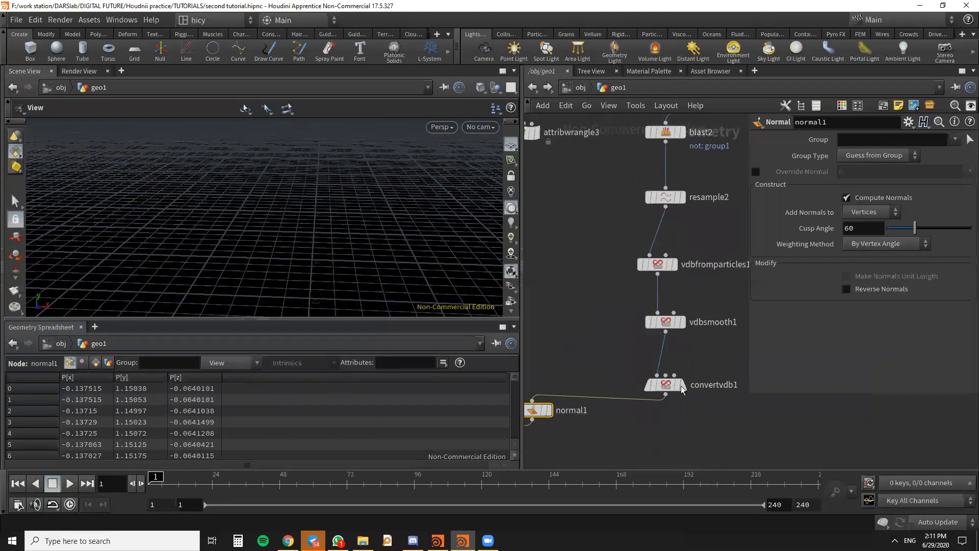
pyautogui.click(680, 385)
pyautogui.scroll(-3, 678, 383)
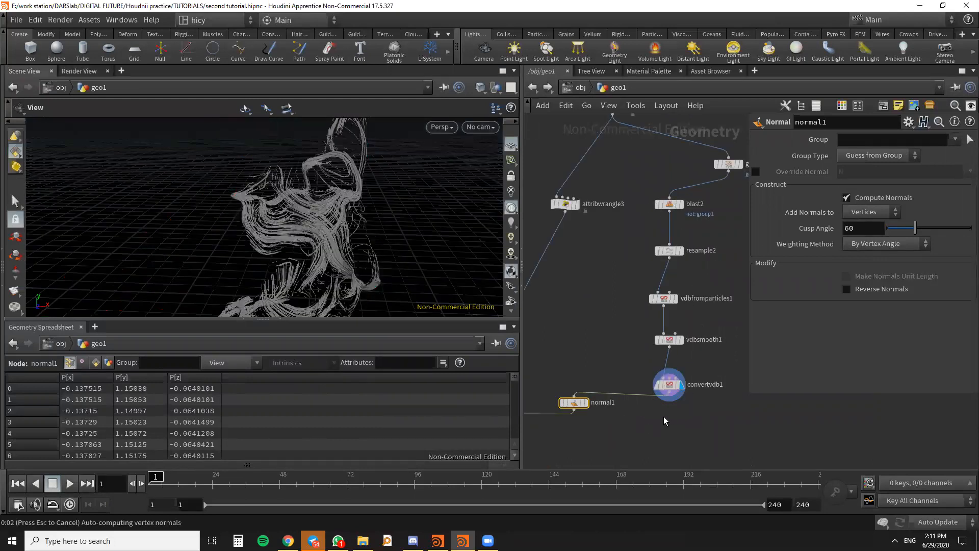
# - Add a File node beneath convertvdb1 and connect it to that node's output
pyautogui.press('Tab')
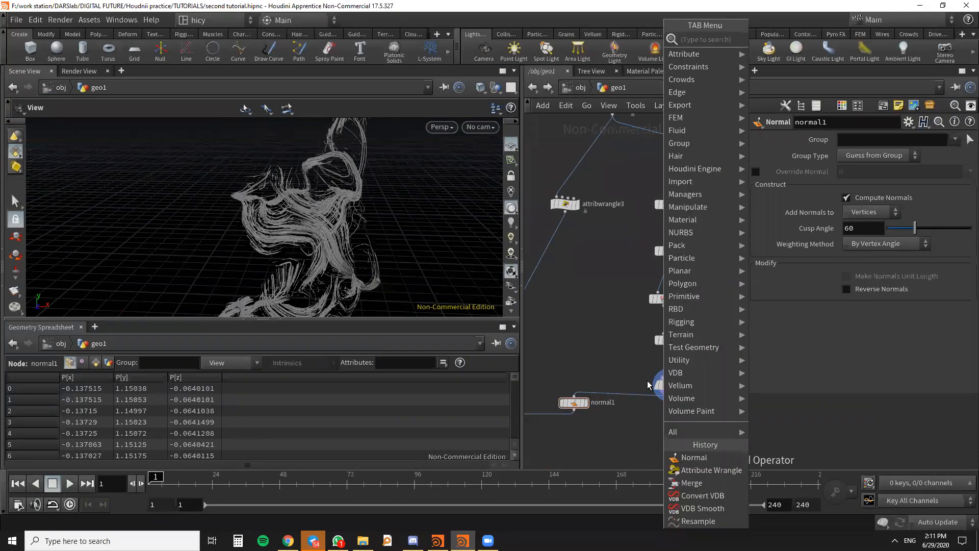
pyautogui.write('file')
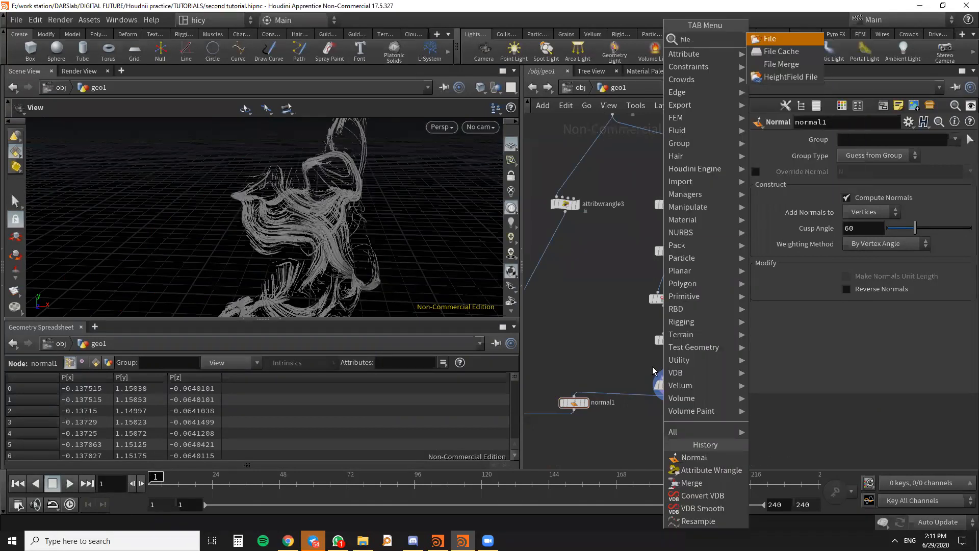
pyautogui.click(779, 40)
pyautogui.click(655, 434)
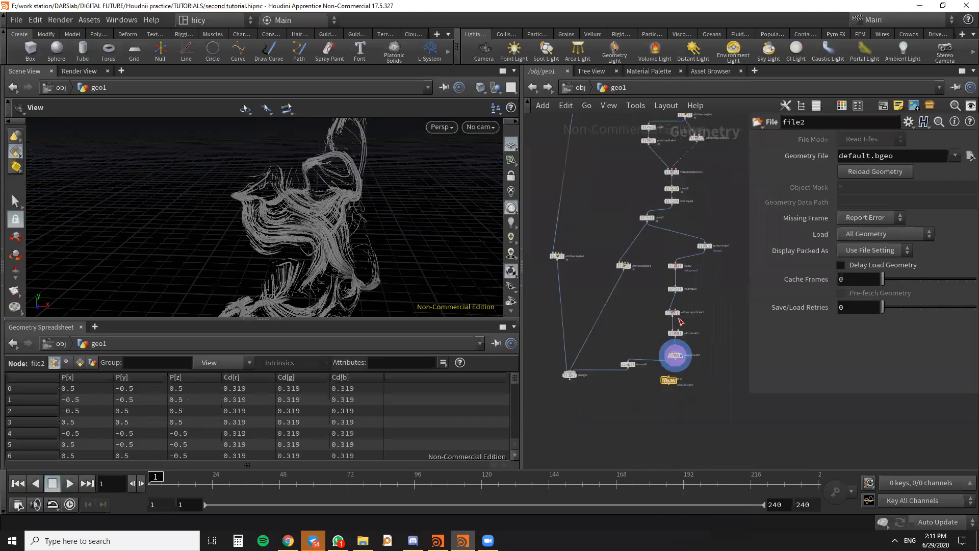
pyautogui.moveTo(650, 404); pyautogui.dragTo(662, 405)
pyautogui.moveTo(658, 360); pyautogui.dragTo(659, 395)
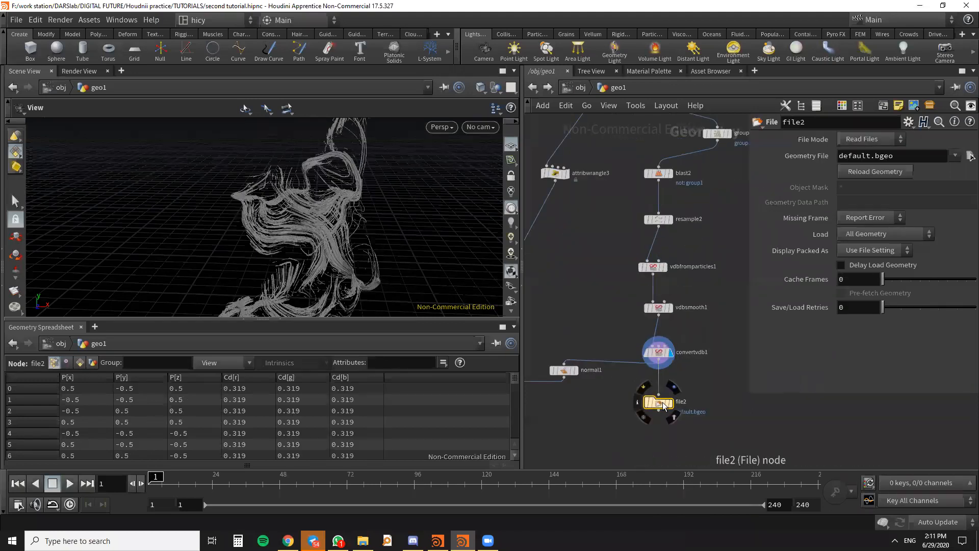
# - Set the new File node's File Mode to Write Files and start choosing its geometry file
pyautogui.click(876, 143)
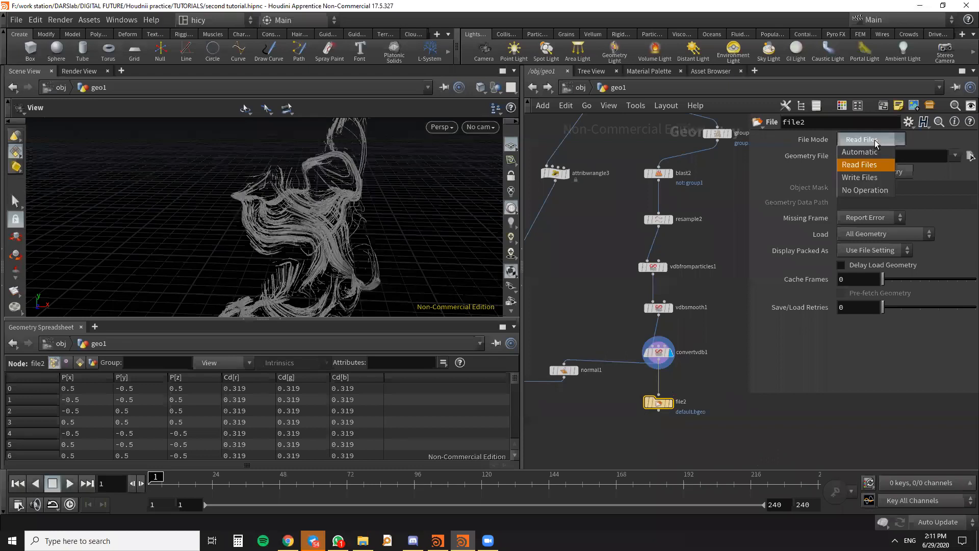
pyautogui.click(875, 179)
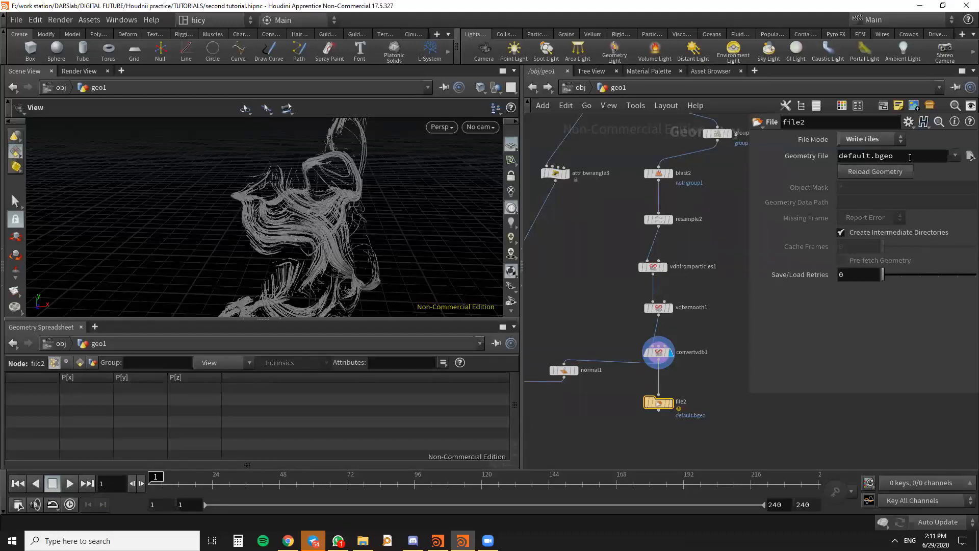
pyautogui.click(969, 156)
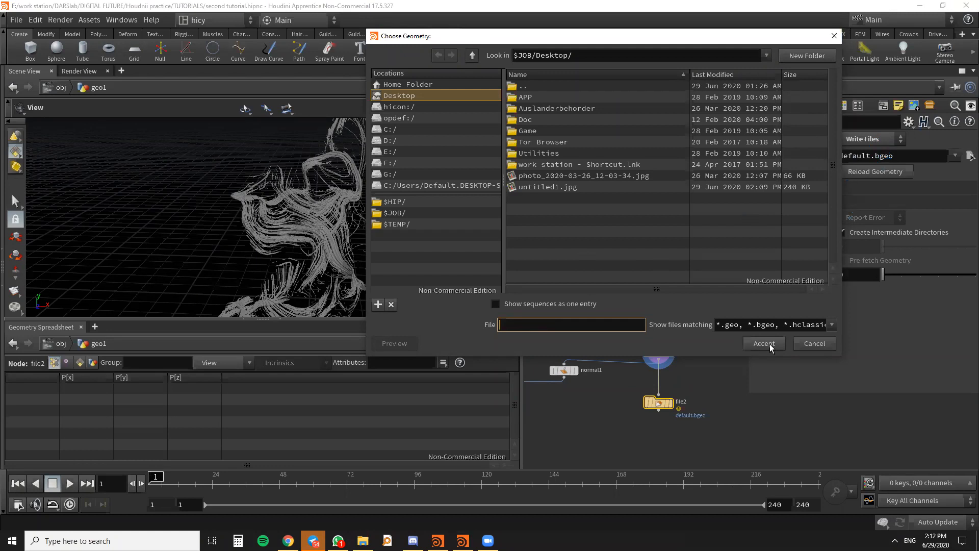
# - Name the output geometry test.obj in the Desktop folder, filter the file types to *.obj and accept it
pyautogui.click(535, 324)
pyautogui.write('test')
pyautogui.click(832, 325)
pyautogui.moveTo(834, 60); pyautogui.dragTo(821, 44)
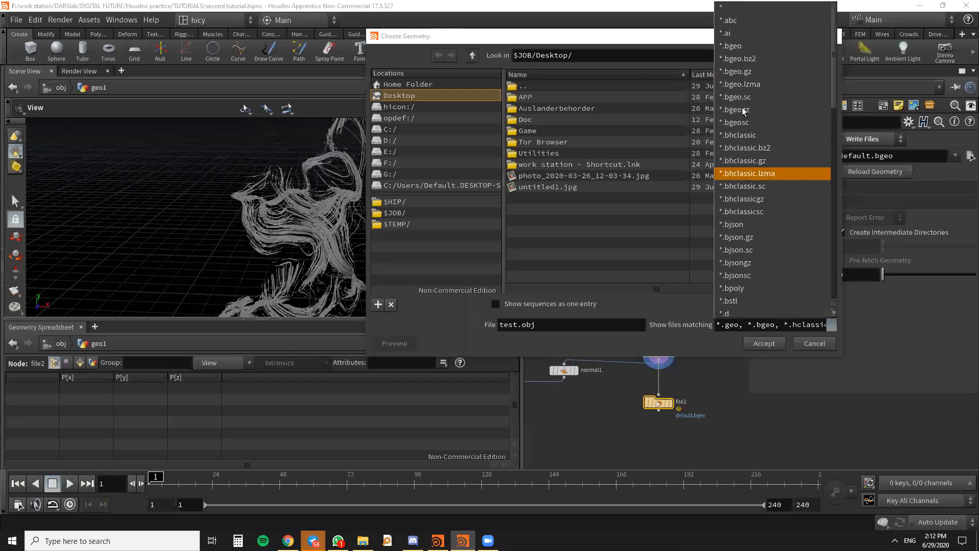
pyautogui.scroll(-6, 755, 257)
pyautogui.scroll(-3, 755, 261)
pyautogui.click(745, 306)
pyautogui.doubleClick(533, 331)
pyautogui.press('BackSpace')
pyautogui.press('BackSpace')
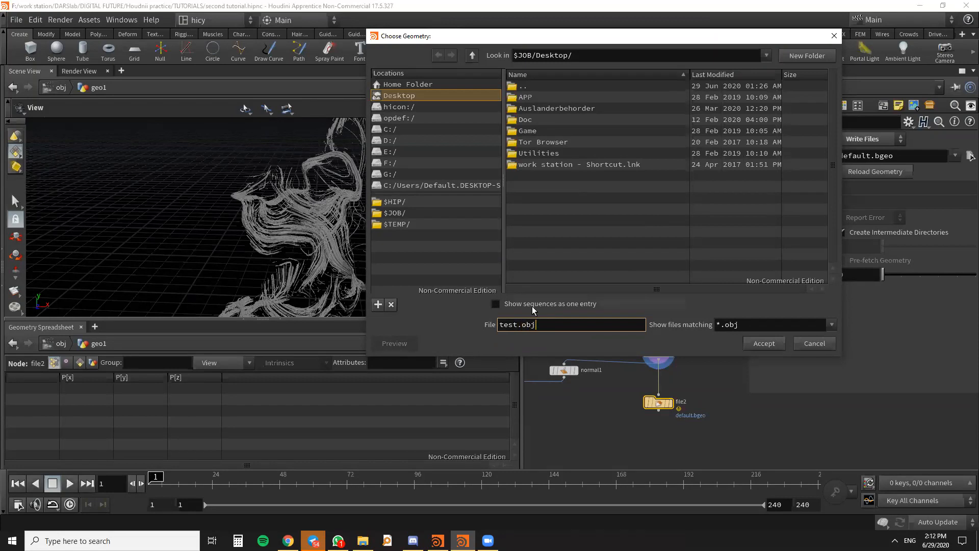
pyautogui.click(749, 343)
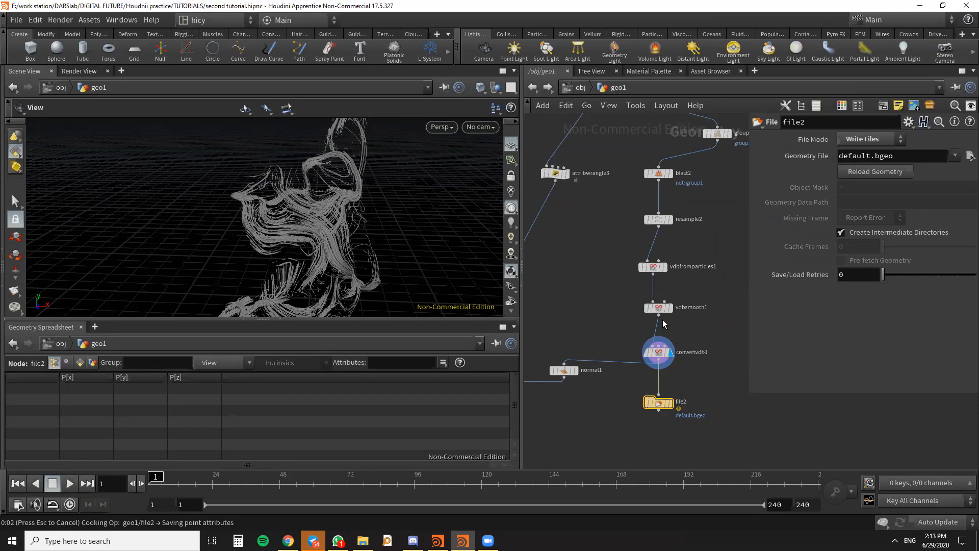
# - Minimize Houdini, check for the exported test.obj on the Windows desktop and return to Houdini
pyautogui.scroll(-4, 663, 321)
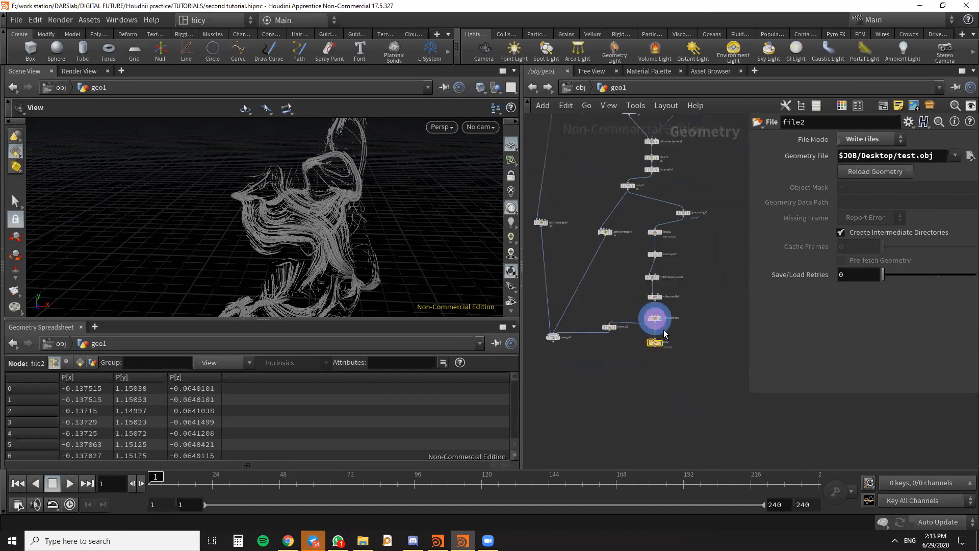
pyautogui.scroll(5, 681, 325)
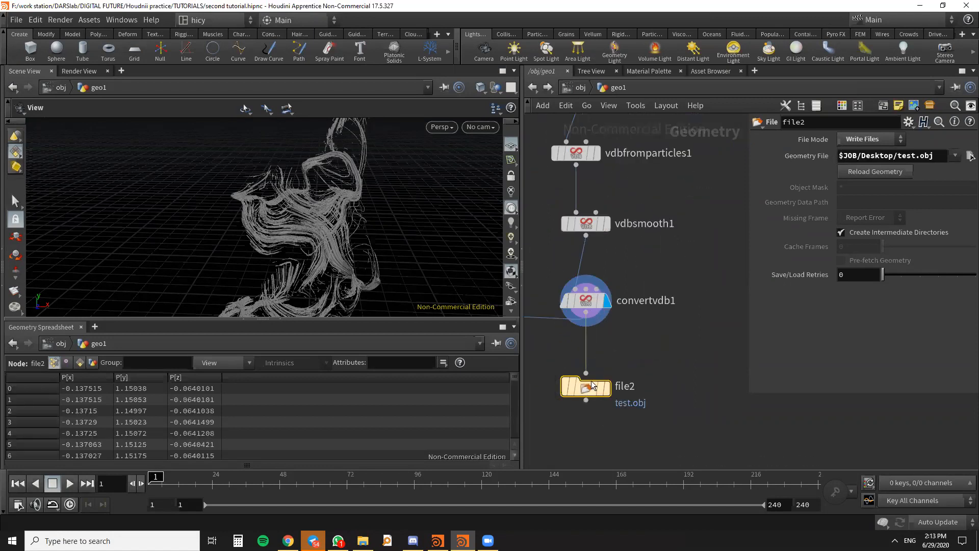
pyautogui.click(921, 5)
pyautogui.click(184, 300)
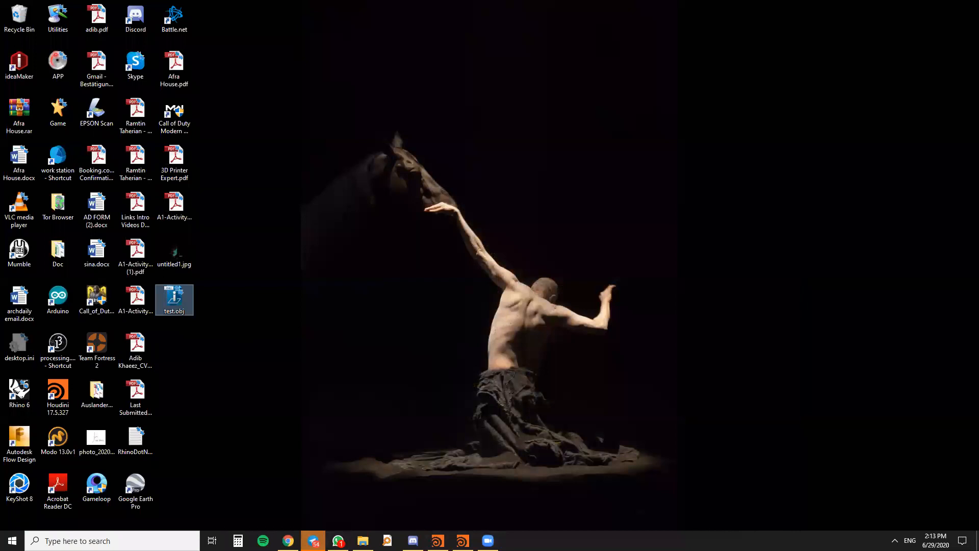
pyautogui.click(488, 541)
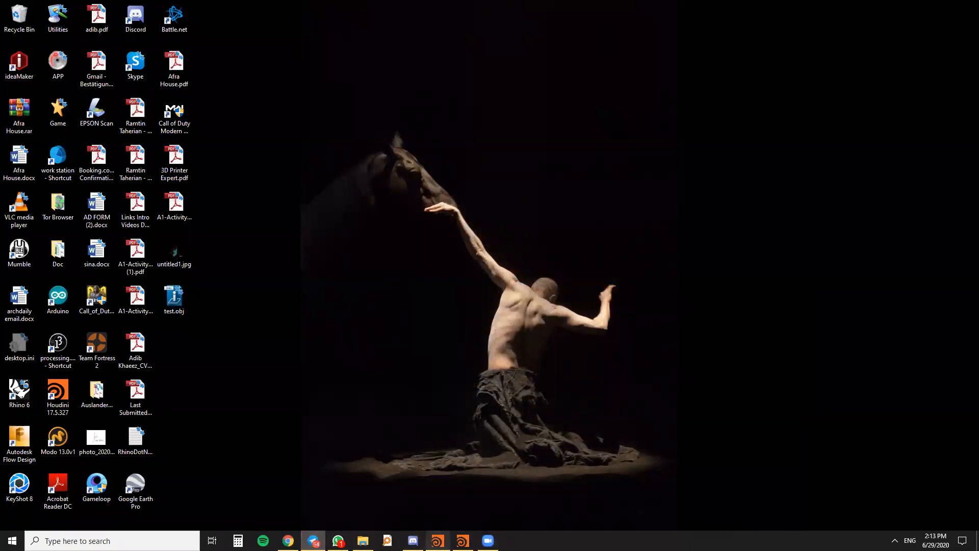
# - Examine the geo1 node network, from the remesh and VDB advection nodes down to the merge and file export
pyautogui.moveTo(704, 242); pyautogui.dragTo(749, 341, button='middle')
pyautogui.moveTo(603, 215); pyautogui.dragTo(638, 316, button='middle')
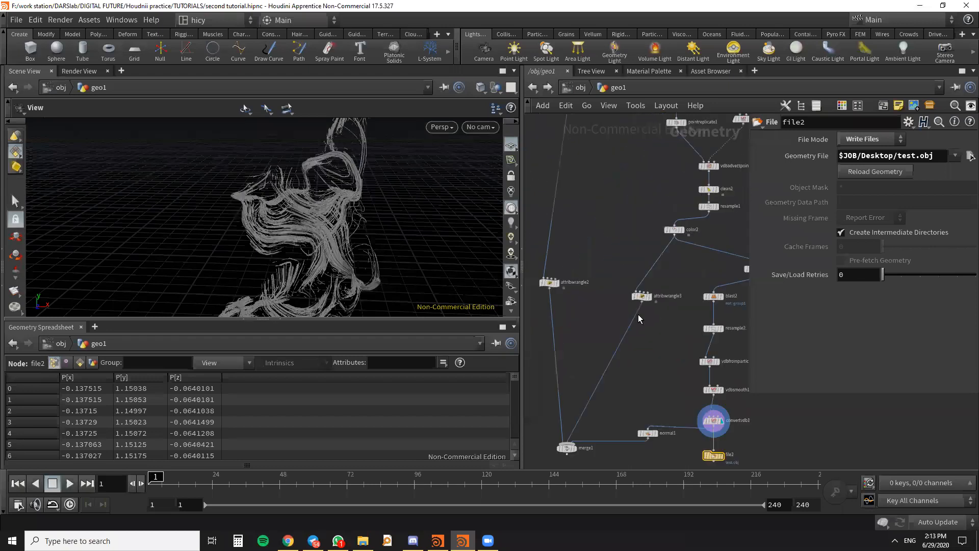
pyautogui.scroll(4, 671, 239)
pyautogui.moveTo(591, 249); pyautogui.dragTo(603, 383, button='middle')
pyautogui.scroll(-2, 602, 296)
pyautogui.scroll(-2, 603, 300)
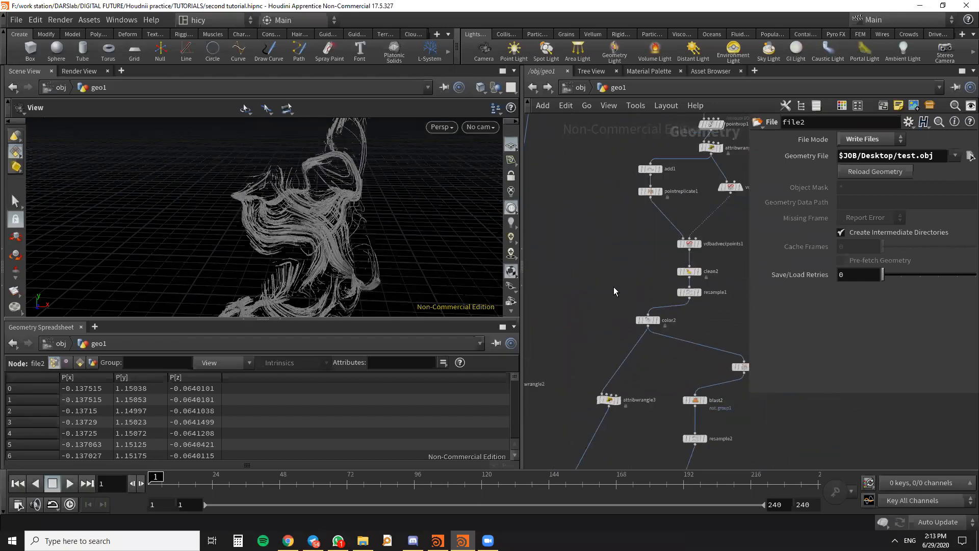
pyautogui.moveTo(616, 267); pyautogui.dragTo(601, 253, button='middle')
pyautogui.moveTo(654, 277); pyautogui.dragTo(689, 305, button='middle')
pyautogui.scroll(-3, 631, 297)
pyautogui.scroll(2, 630, 202)
pyautogui.moveTo(667, 335); pyautogui.dragTo(540, 361, button='middle')
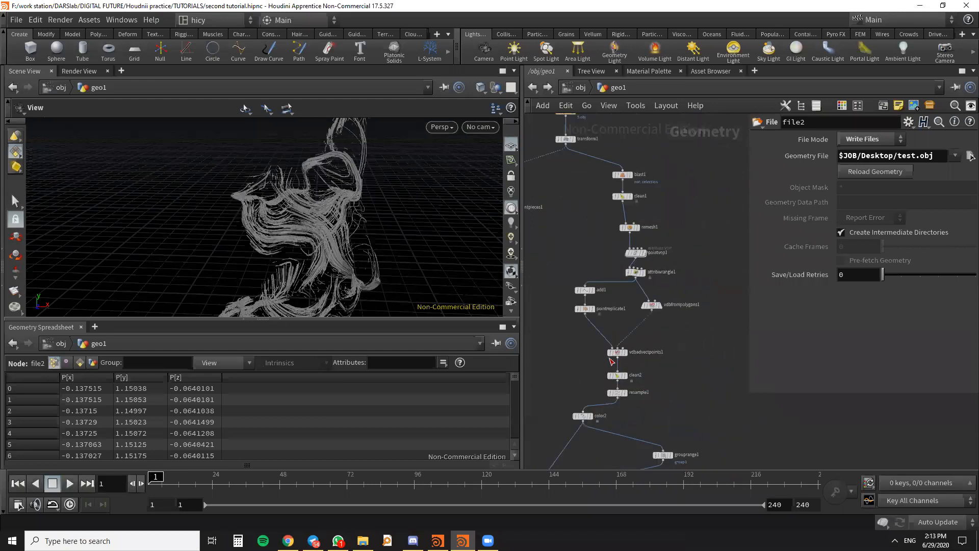
pyautogui.moveTo(635, 334); pyautogui.dragTo(688, 264, button='middle')
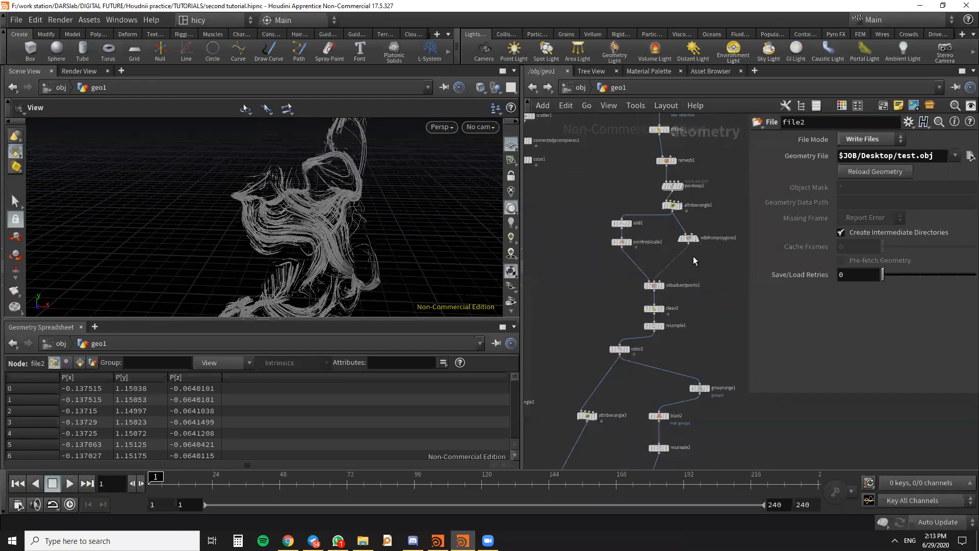
pyautogui.press('h')
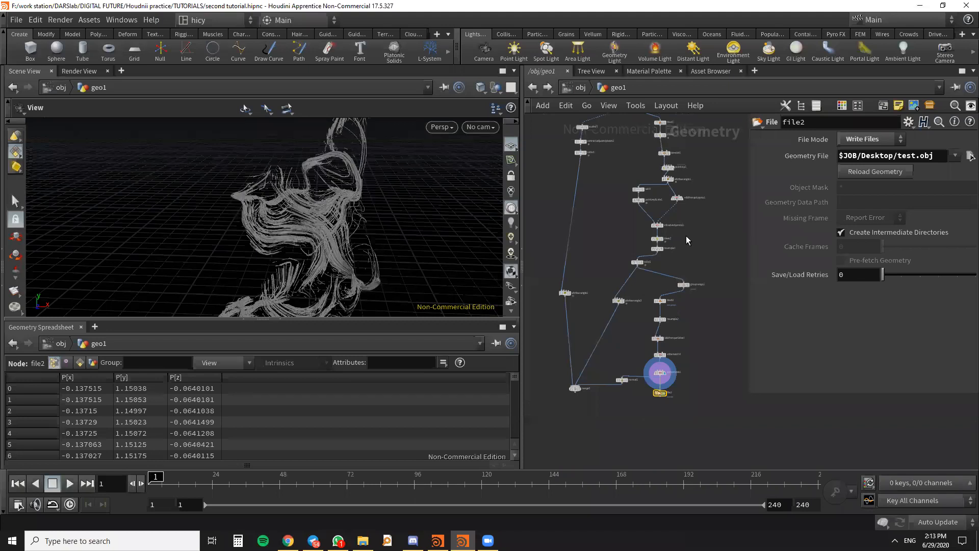
# - Delete the File node that writes test.obj beneath convertvdb1
pyautogui.scroll(5, 648, 387)
pyautogui.moveTo(647, 387); pyautogui.dragTo(605, 361, button='middle')
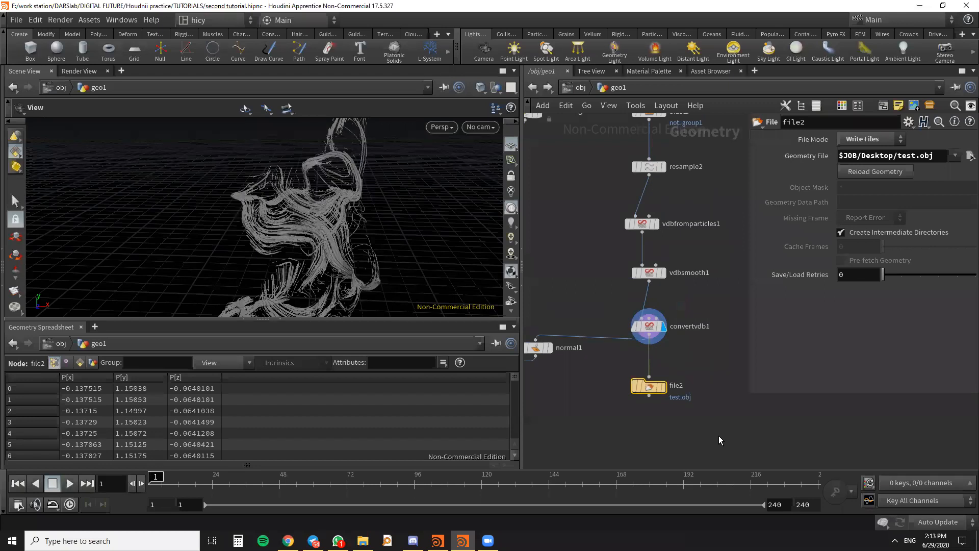
pyautogui.press('Delete')
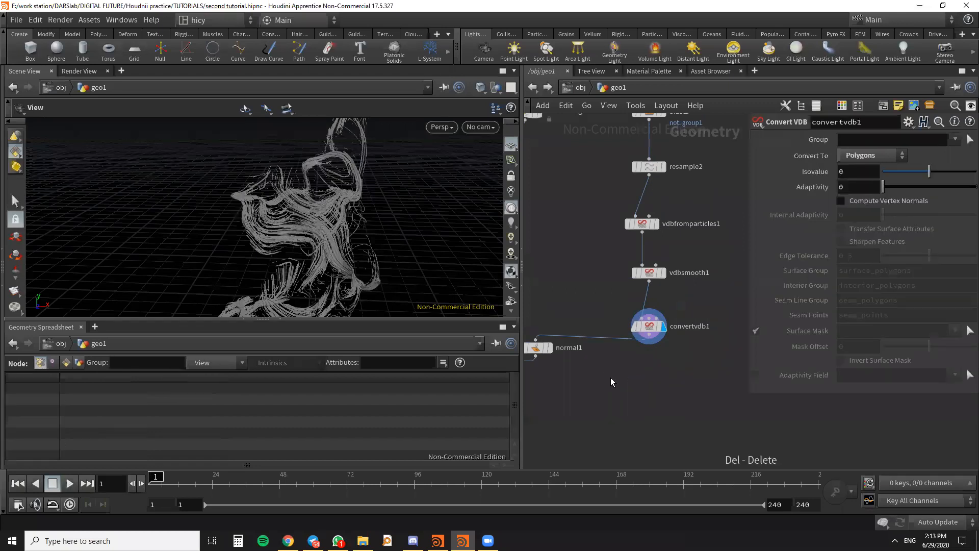
# - Set merge1 as the displayed node in geo1 and switch to Telegram
pyautogui.scroll(-5, 620, 375)
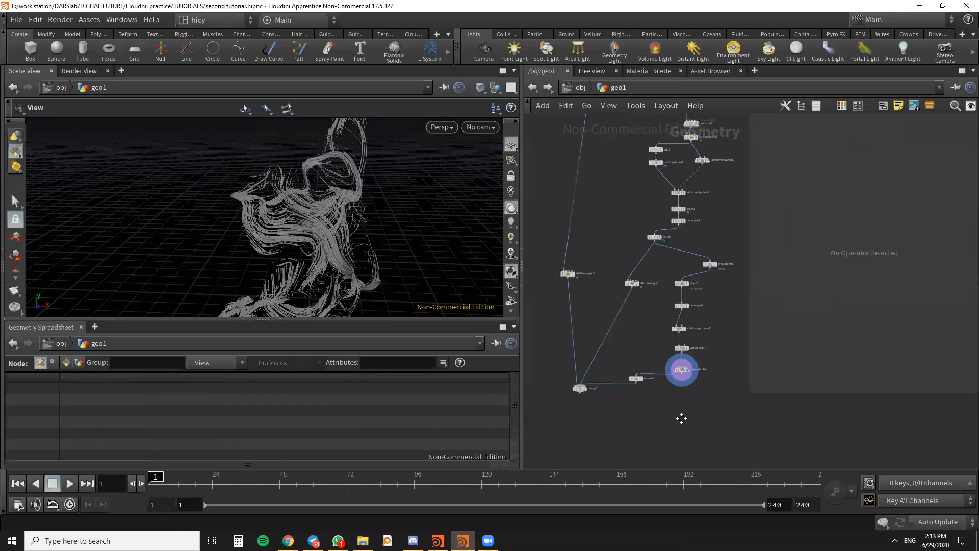
pyautogui.moveTo(603, 345); pyautogui.dragTo(608, 375, button='middle')
pyautogui.scroll(3, 594, 431)
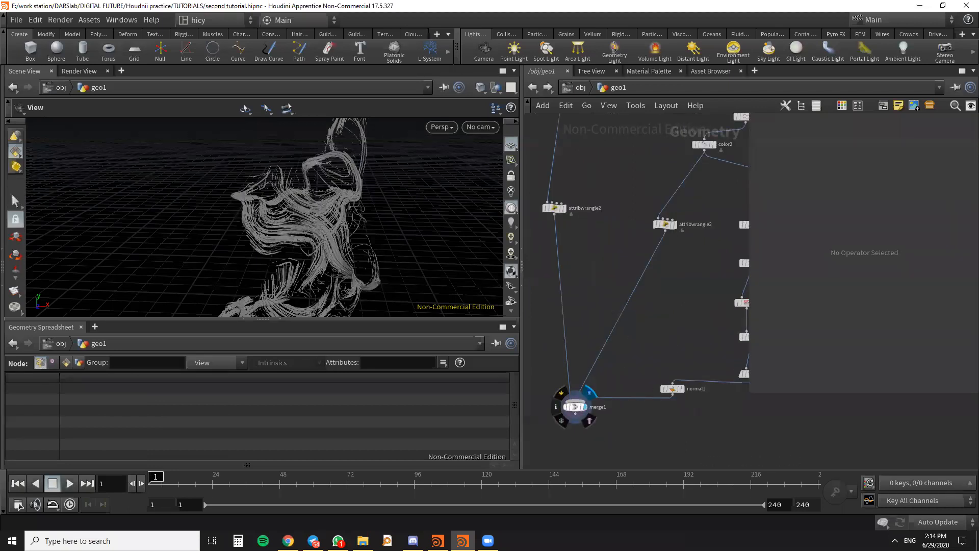
pyautogui.click(314, 540)
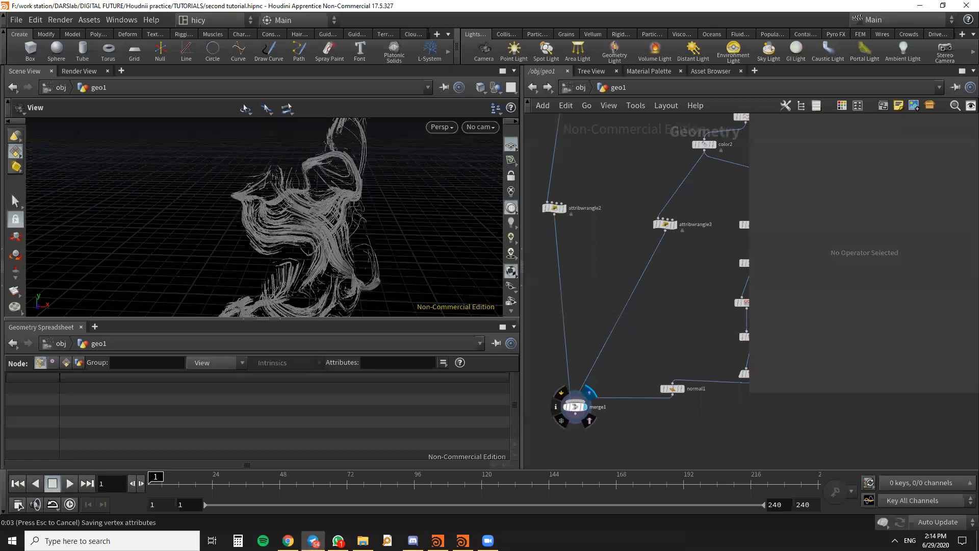